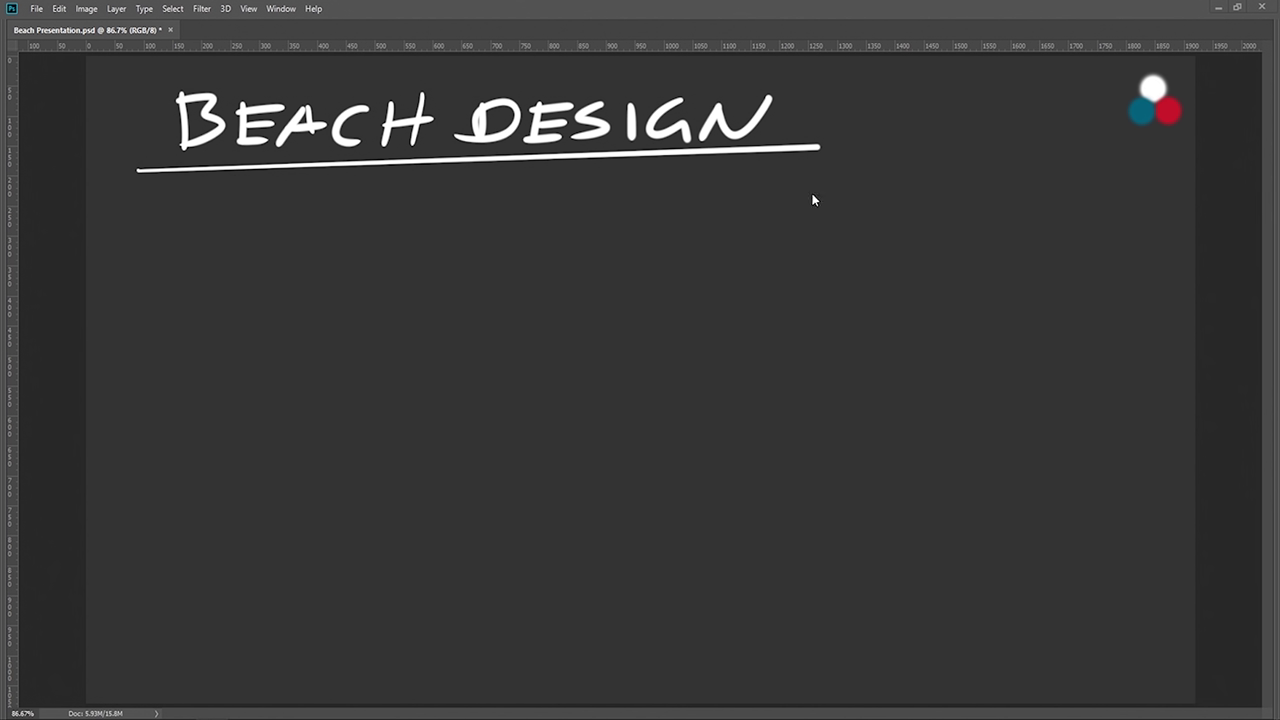
- Restore the full workspace, fit the canvas and show the Ingredients and Driving Engery layers in group 01
key("Tab")
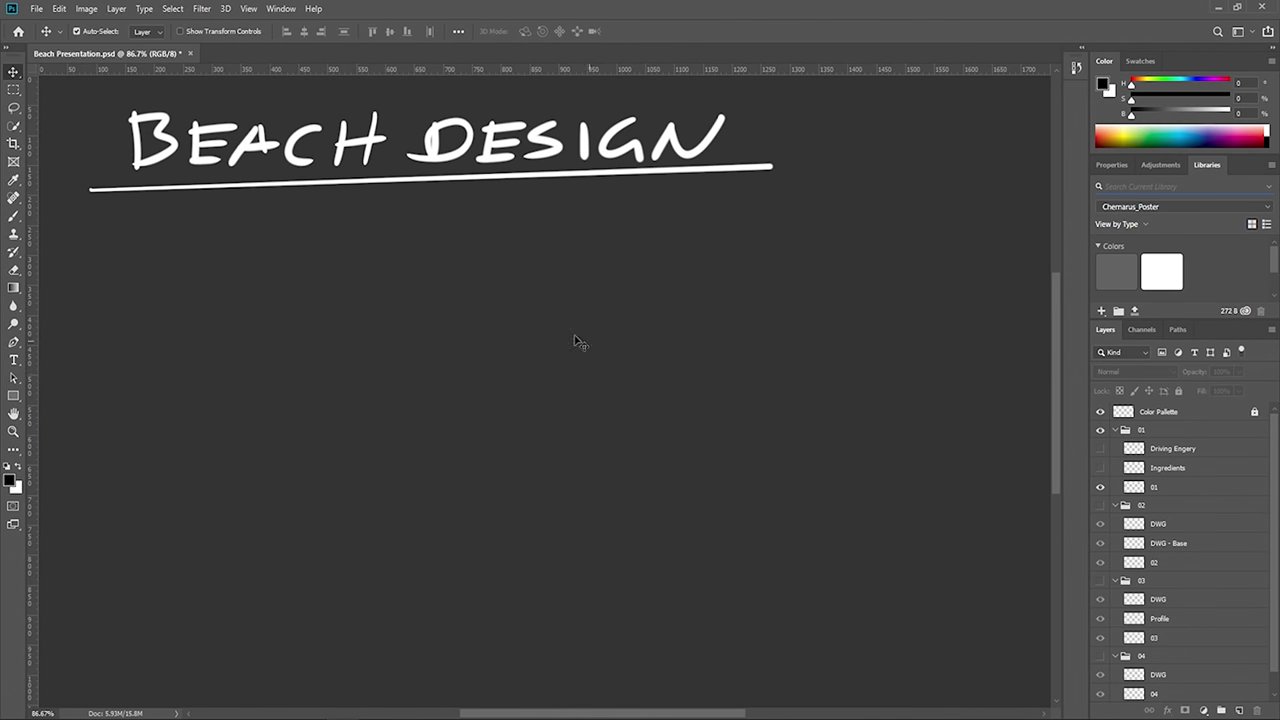
key("ctrl+0")
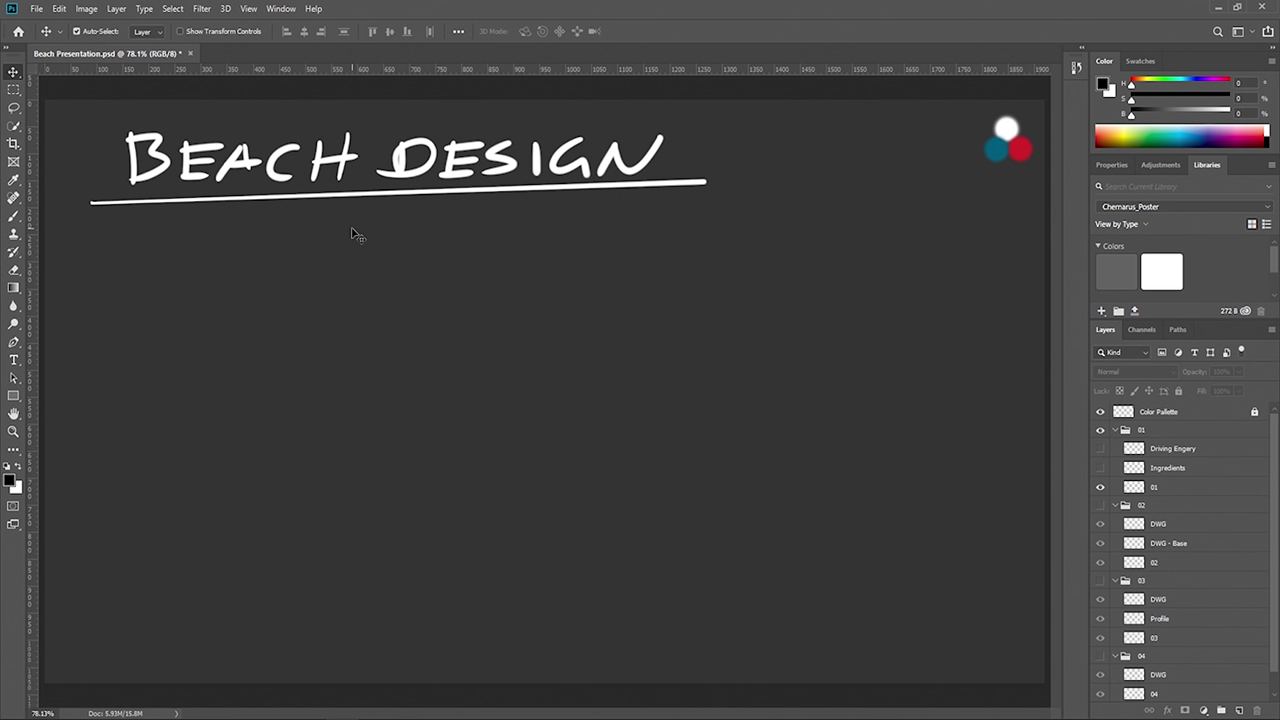
left_click(1101, 468)
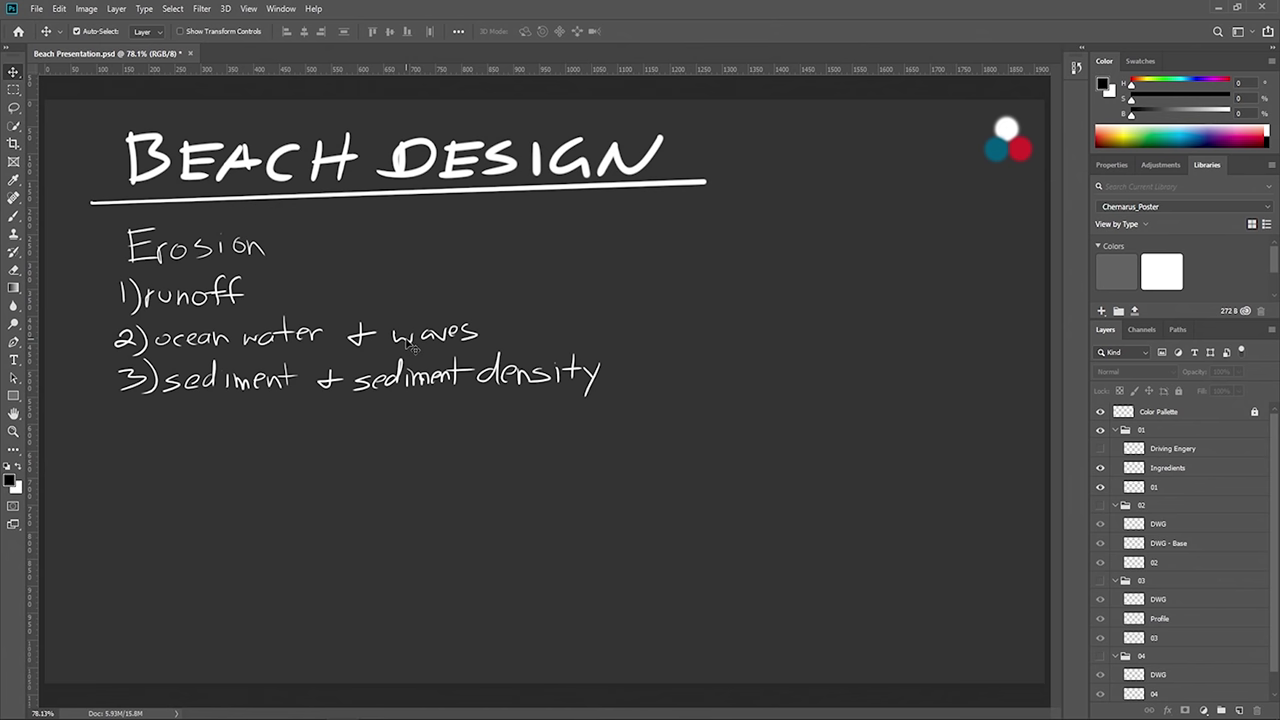
left_click(1101, 448)
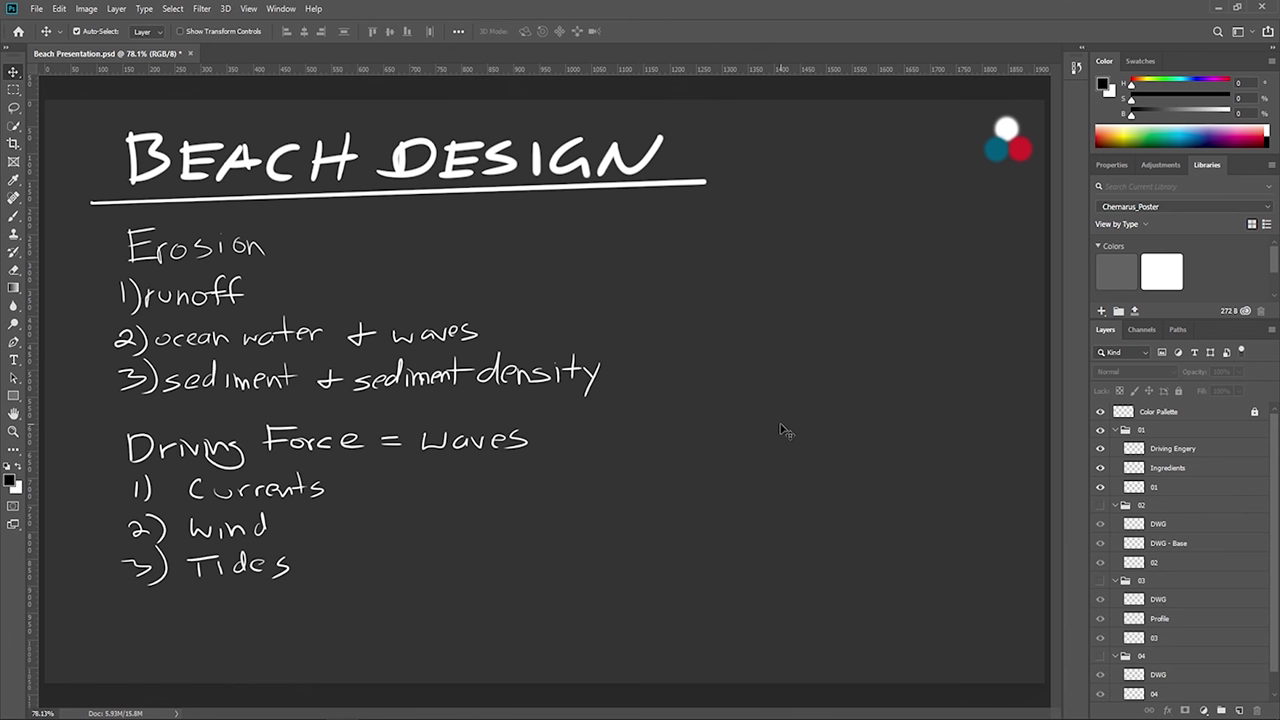
- Show group 02 instead of group 01 and paint a blue shoreward arrow below the OCEAN label on its DWG layer
left_click(1100, 429)
left_click(1100, 505)
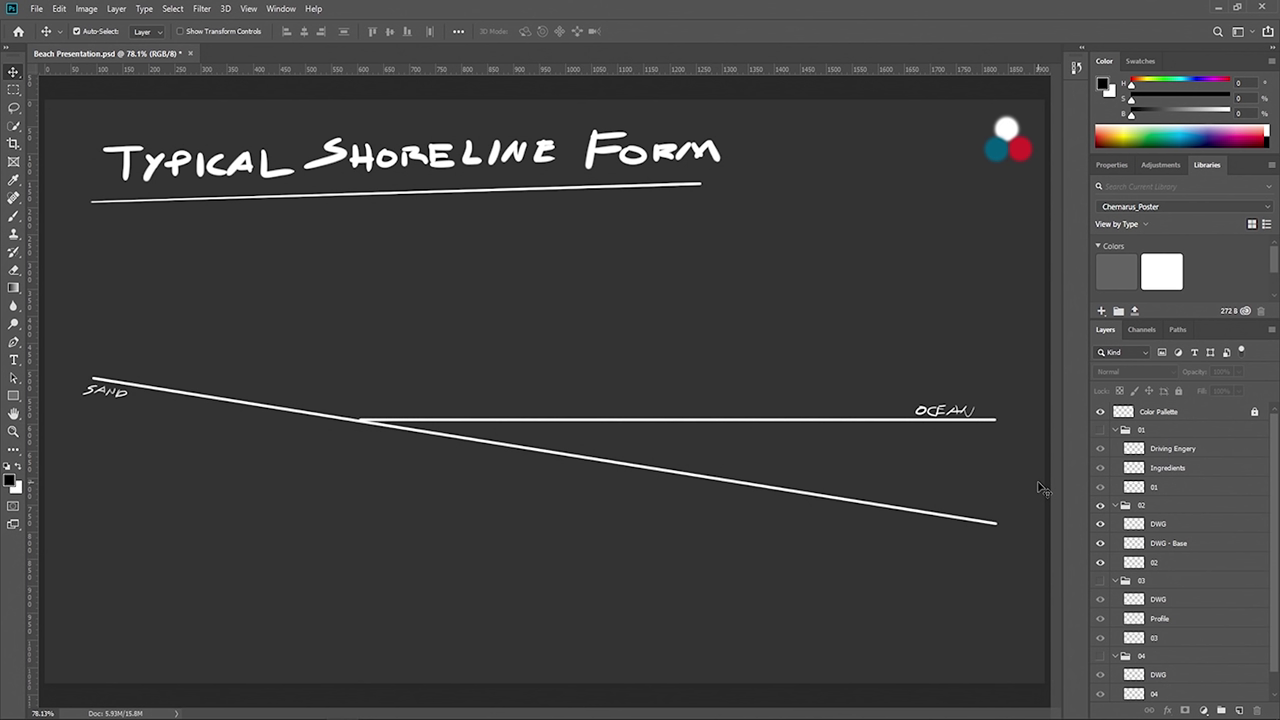
key("i")
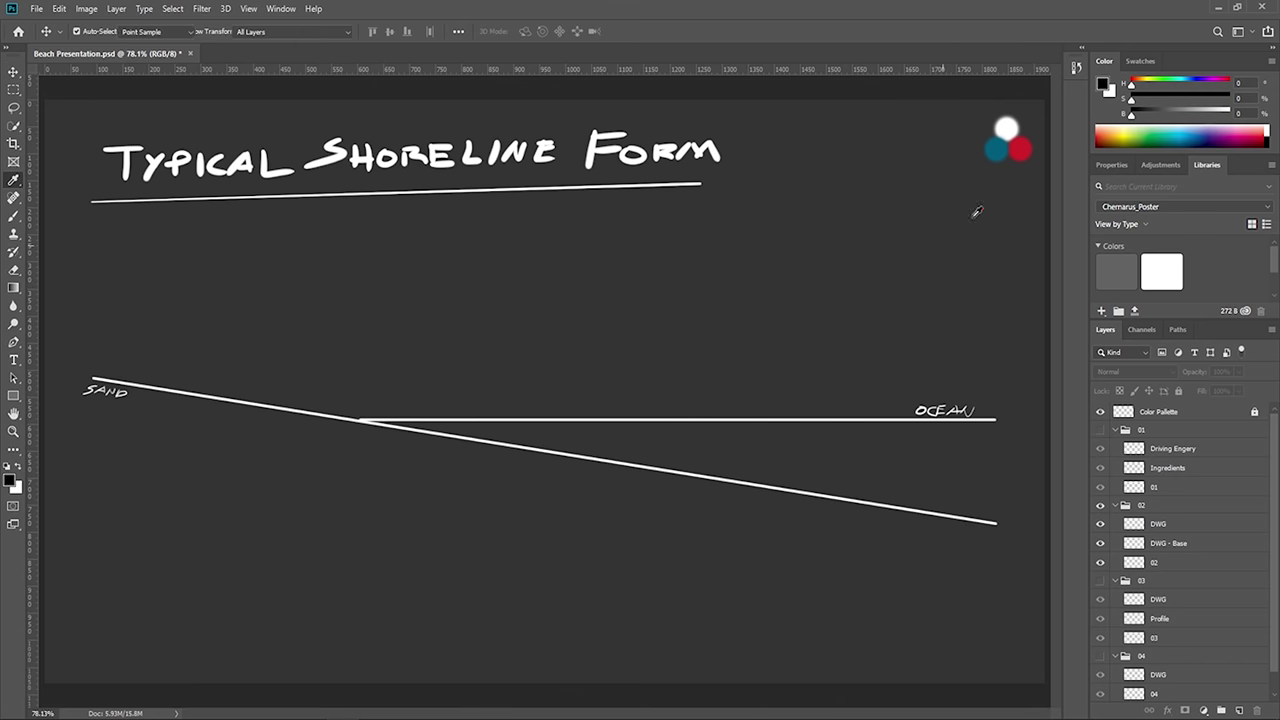
left_click(1001, 156)
key("b")
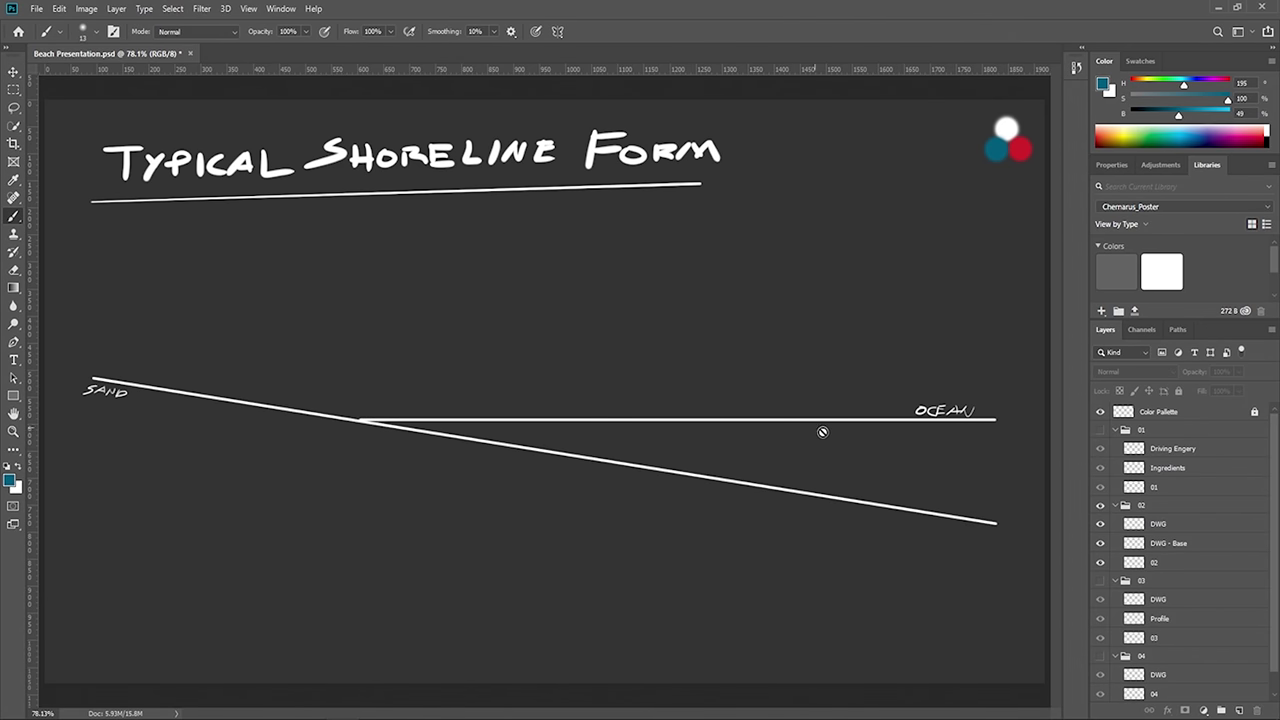
double_click(1159, 524)
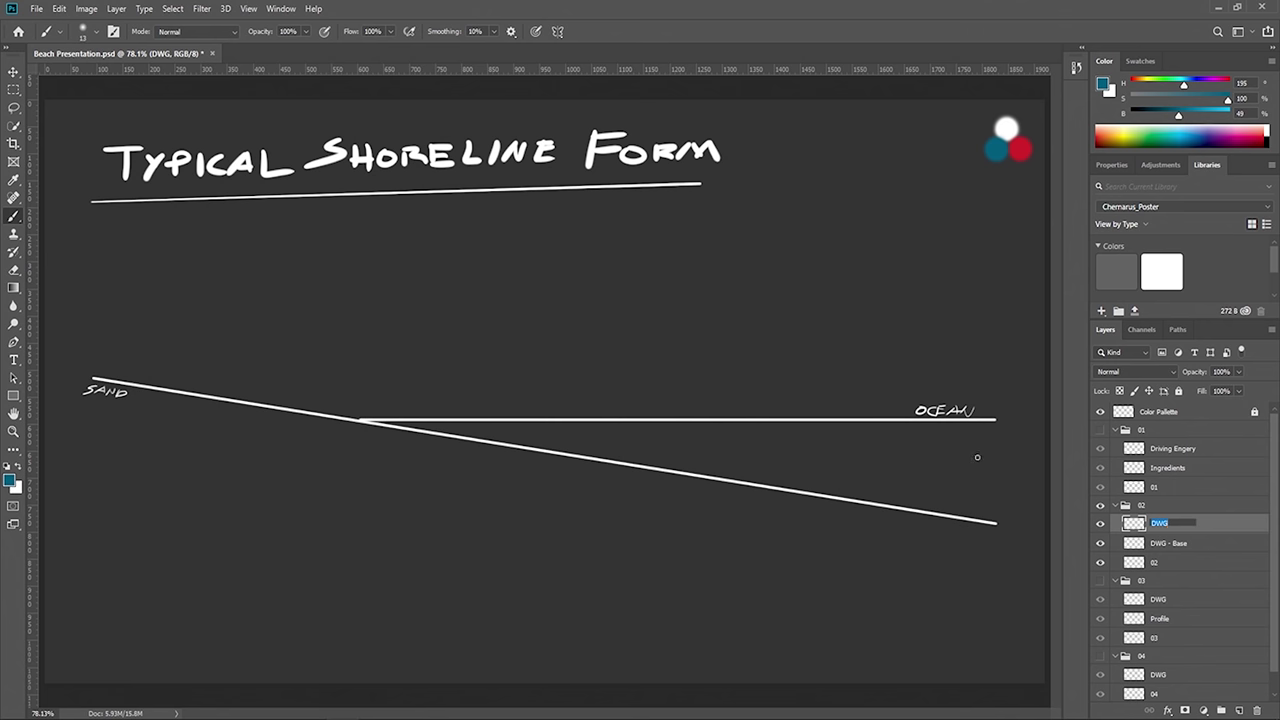
key("Return")
mouse_move(982, 455)
left_mouse_down()
mouse_move(930, 447)
mouse_move(931, 477)
left_mouse_up()
- Set the brush size to 6 px and paint blue wind lines above OCEAN and a wave curve along the waterline
left_click(96, 31)
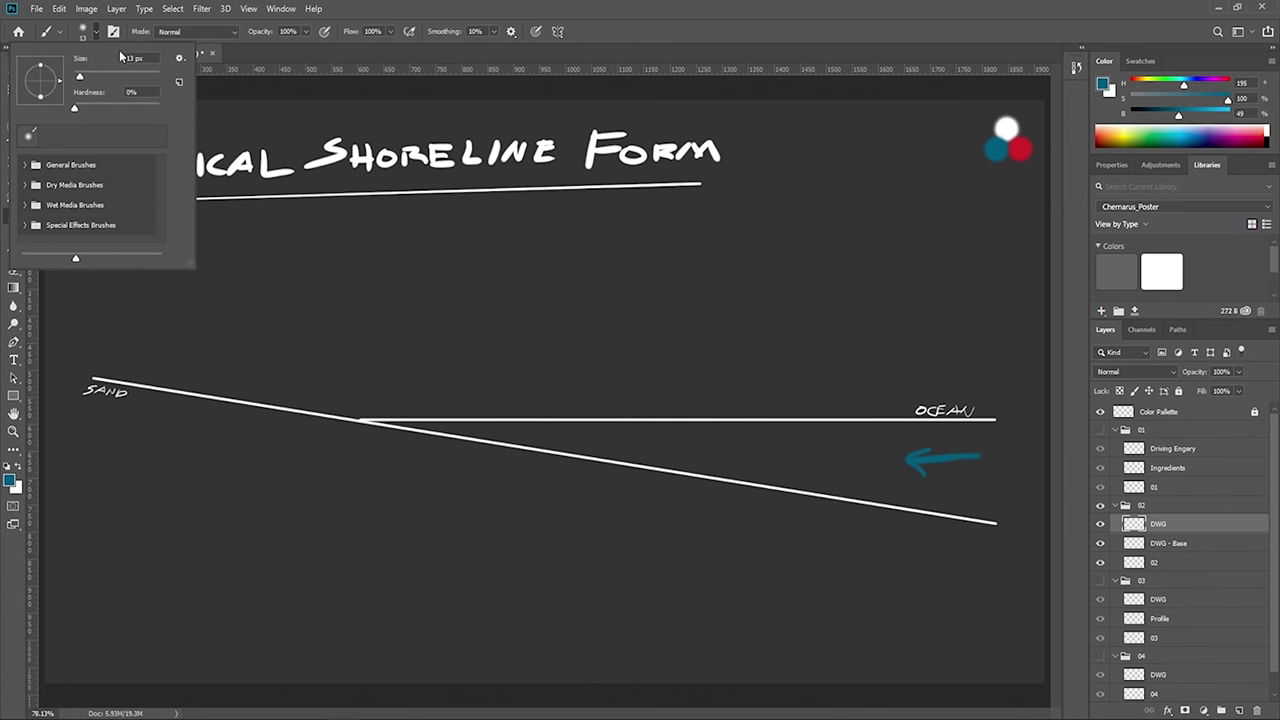
left_click_drag(145, 58, 128, 61)
type("6")
key("Return")
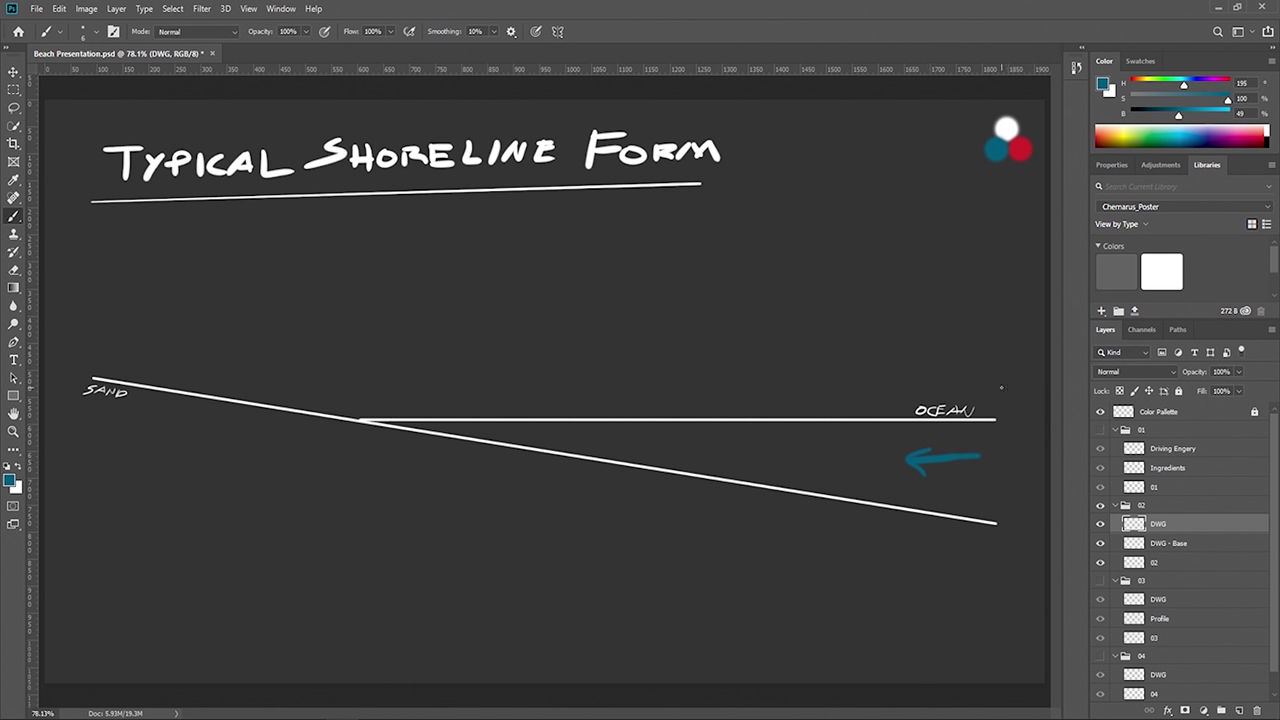
mouse_move(1000, 388)
left_mouse_down()
mouse_move(965, 390)
mouse_move(995, 374)
mouse_move(903, 398)
left_mouse_up()
mouse_move(758, 420)
left_mouse_down()
mouse_move(652, 423)
mouse_move(530, 396)
mouse_move(448, 427)
mouse_move(393, 426)
left_mouse_up()
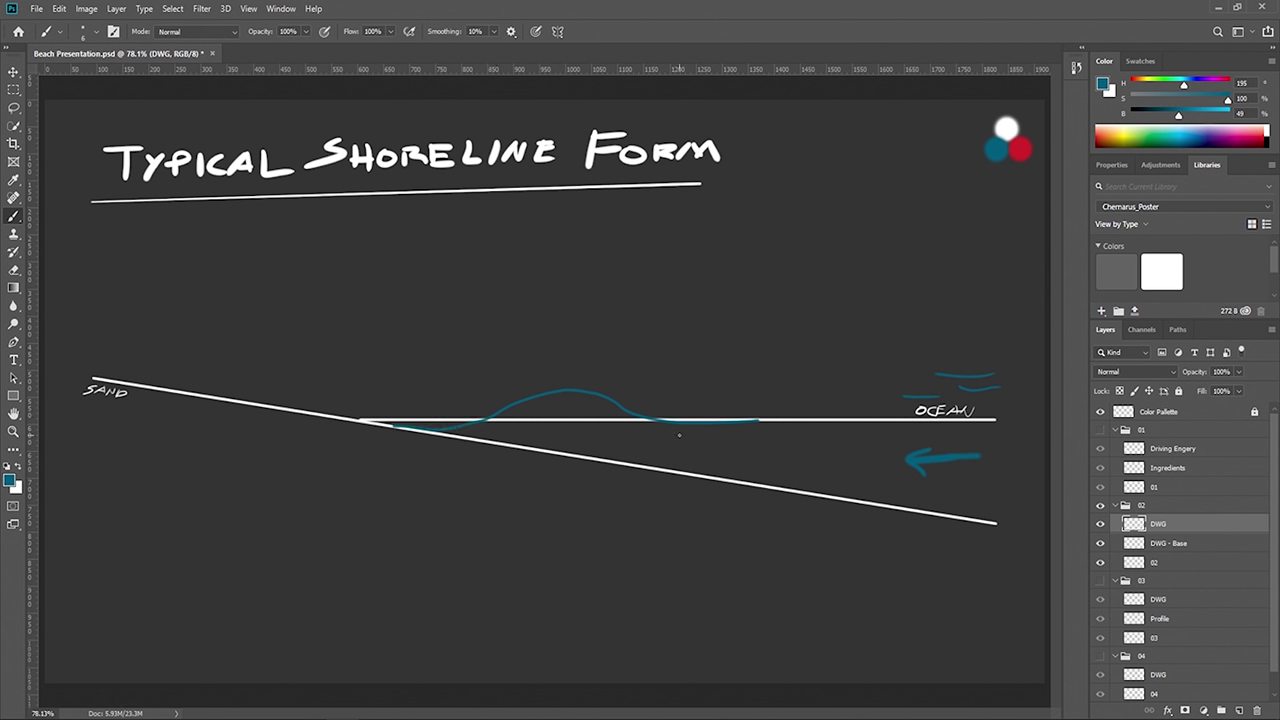
- Paint blue arrows for the water motion around the wave and a circled sediment grain with an arrow on the slope
left_click_drag(679, 434, 588, 425)
left_click_drag(558, 437, 567, 443)
mouse_move(545, 391)
left_mouse_down()
mouse_move(505, 400)
mouse_move(517, 404)
left_mouse_up()
left_click_drag(544, 445, 542, 445)
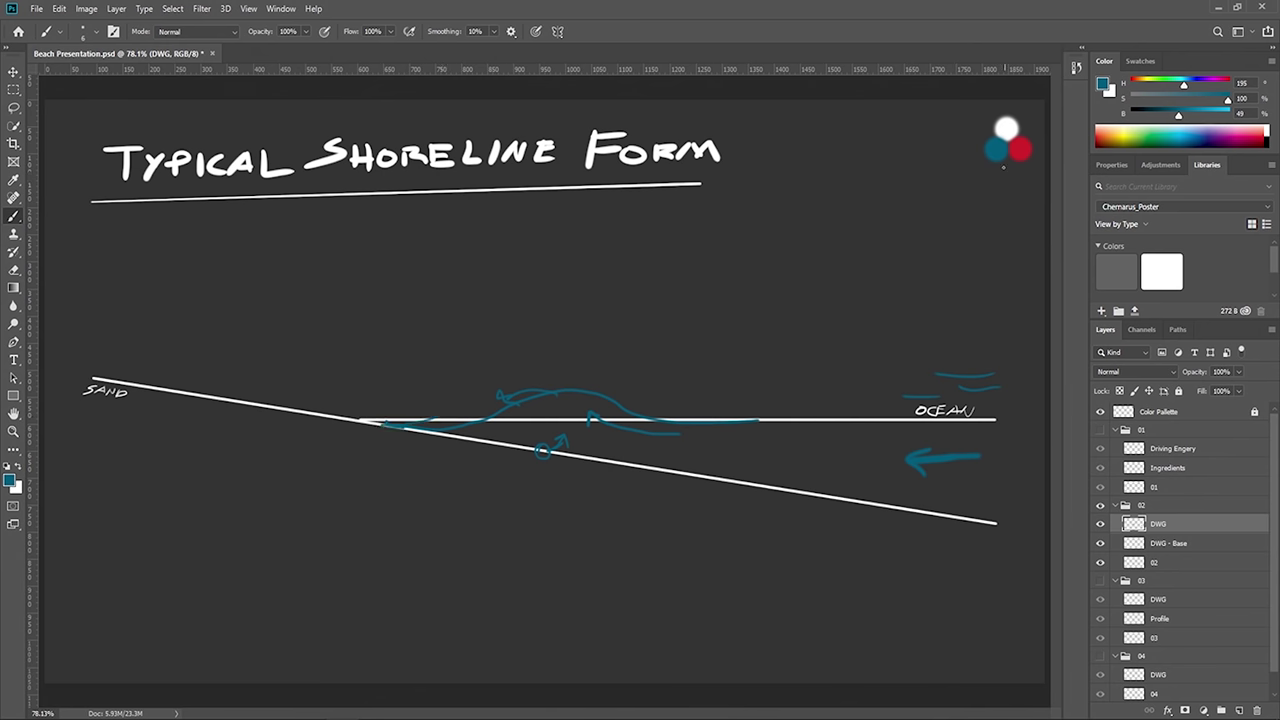
- Paint the eroded seabed profile in red under the wave and label its raised hump BAR with an arrow
left_click(1020, 149, "alt")
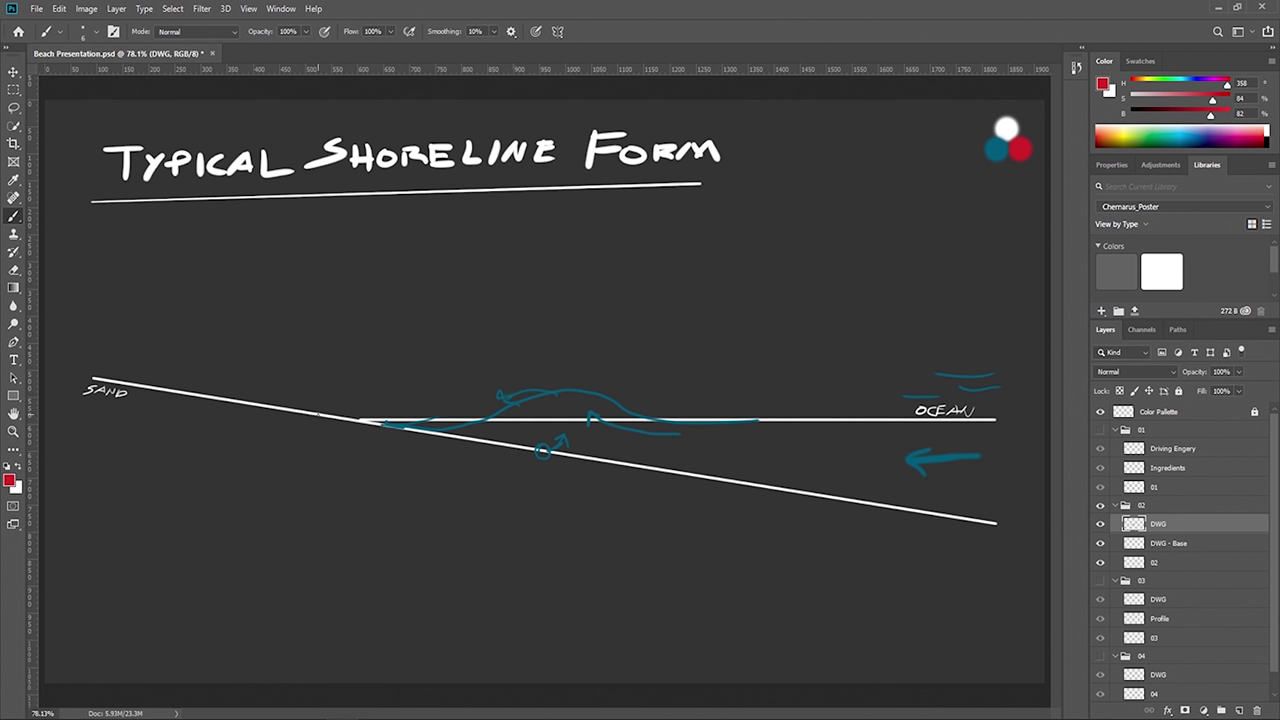
left_click_drag(316, 415, 358, 432)
mouse_move(408, 451)
left_mouse_down()
mouse_move(698, 462)
mouse_move(845, 500)
left_mouse_up()
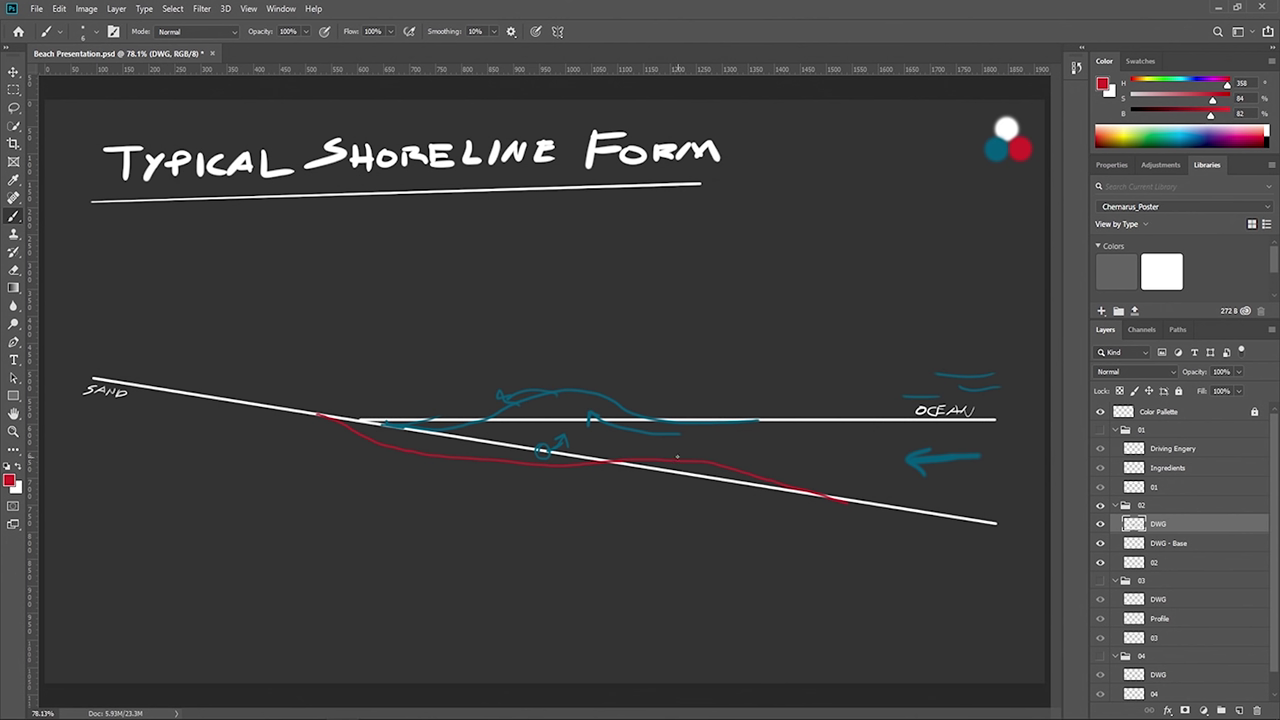
left_click_drag(679, 435, 684, 449)
left_click_drag(659, 475, 680, 486)
- Paint a red dune at the sand end, a second barred seabed profile and a shoreward arrow across the wave
mouse_move(94, 380)
left_mouse_down()
mouse_move(128, 370)
mouse_move(192, 398)
left_mouse_up()
mouse_move(294, 412)
left_mouse_down()
mouse_move(496, 467)
mouse_move(742, 450)
mouse_move(804, 494)
mouse_move(898, 486)
mouse_move(1008, 535)
left_mouse_up()
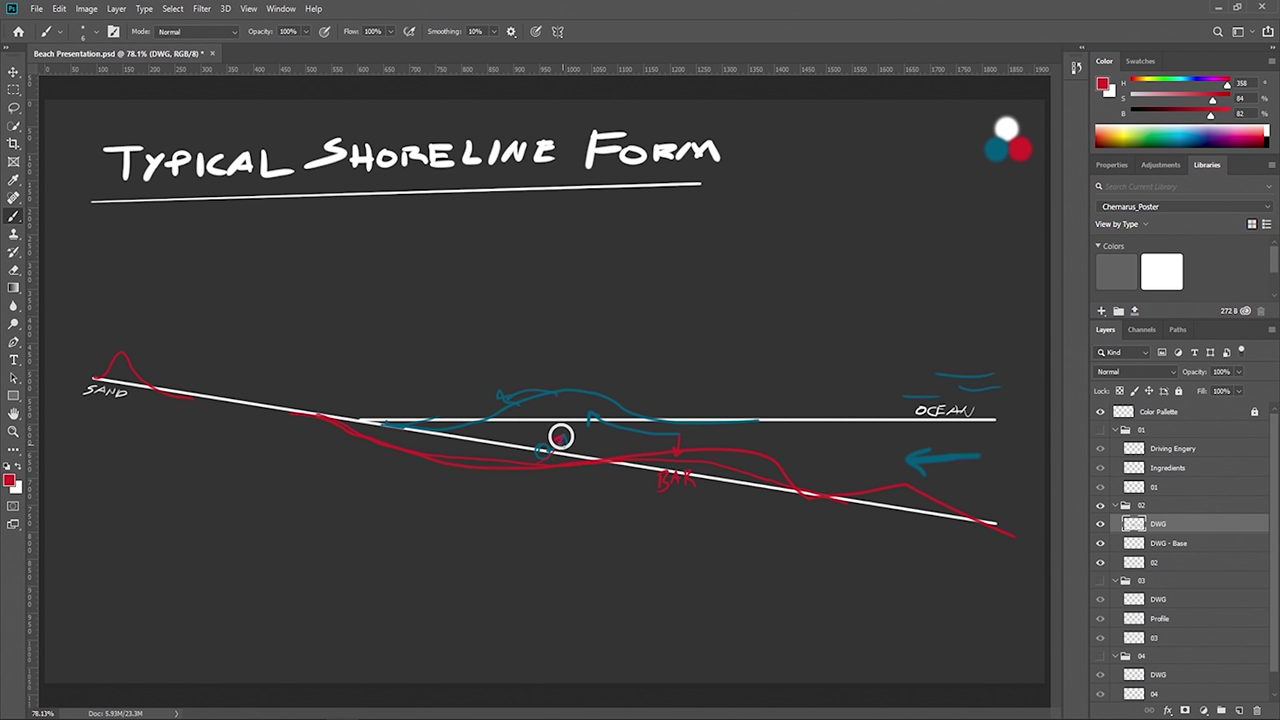
mouse_move(612, 420)
left_mouse_down()
mouse_move(508, 421)
mouse_move(517, 429)
left_mouse_up()
- Handwrite "morphodynamics" in red below the shoreline profile
mouse_move(379, 543)
left_mouse_down()
mouse_move(401, 566)
mouse_move(426, 551)
mouse_move(434, 575)
mouse_move(444, 558)
left_mouse_up()
mouse_move(449, 528)
left_mouse_down()
mouse_move(457, 560)
mouse_move(485, 532)
mouse_move(506, 572)
mouse_move(531, 547)
mouse_move(580, 548)
left_mouse_up()
left_click(556, 532)
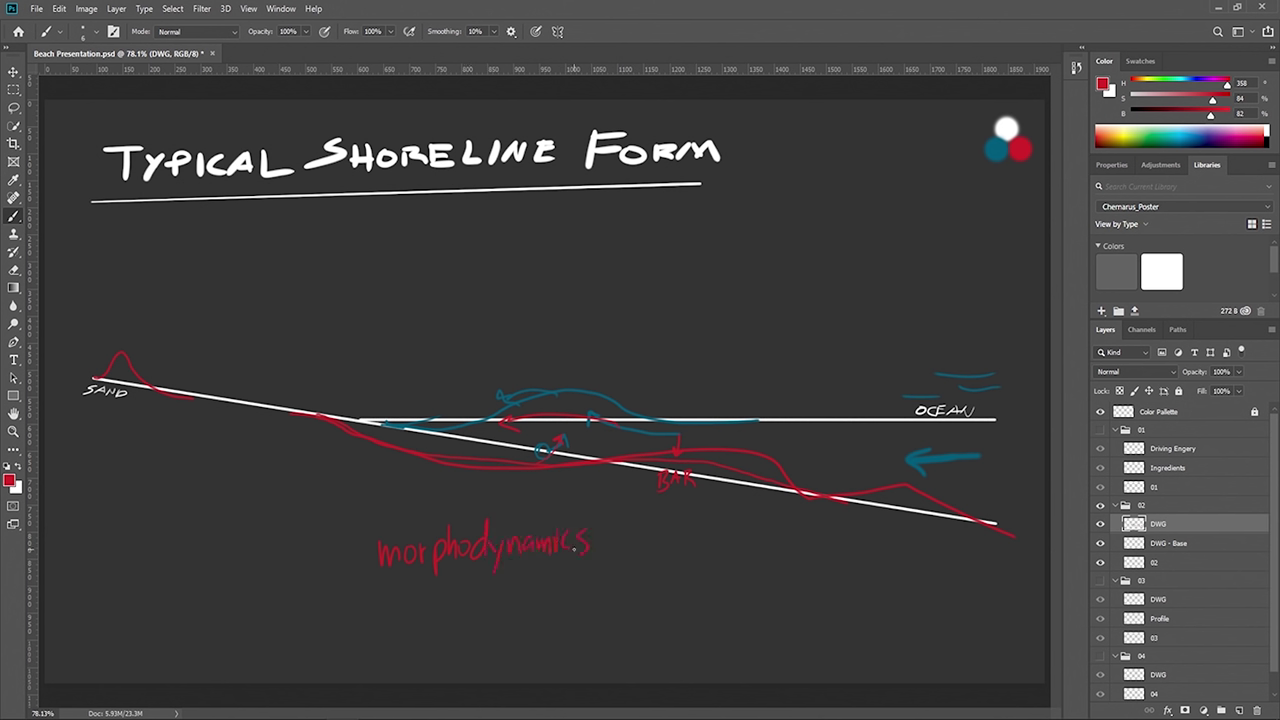
left_click_drag(380, 596, 684, 571)
- Show group 03 instead of group 02 and label the hump nearest the shore BAR on its DWG layer
left_click(1101, 505)
left_click(1101, 580)
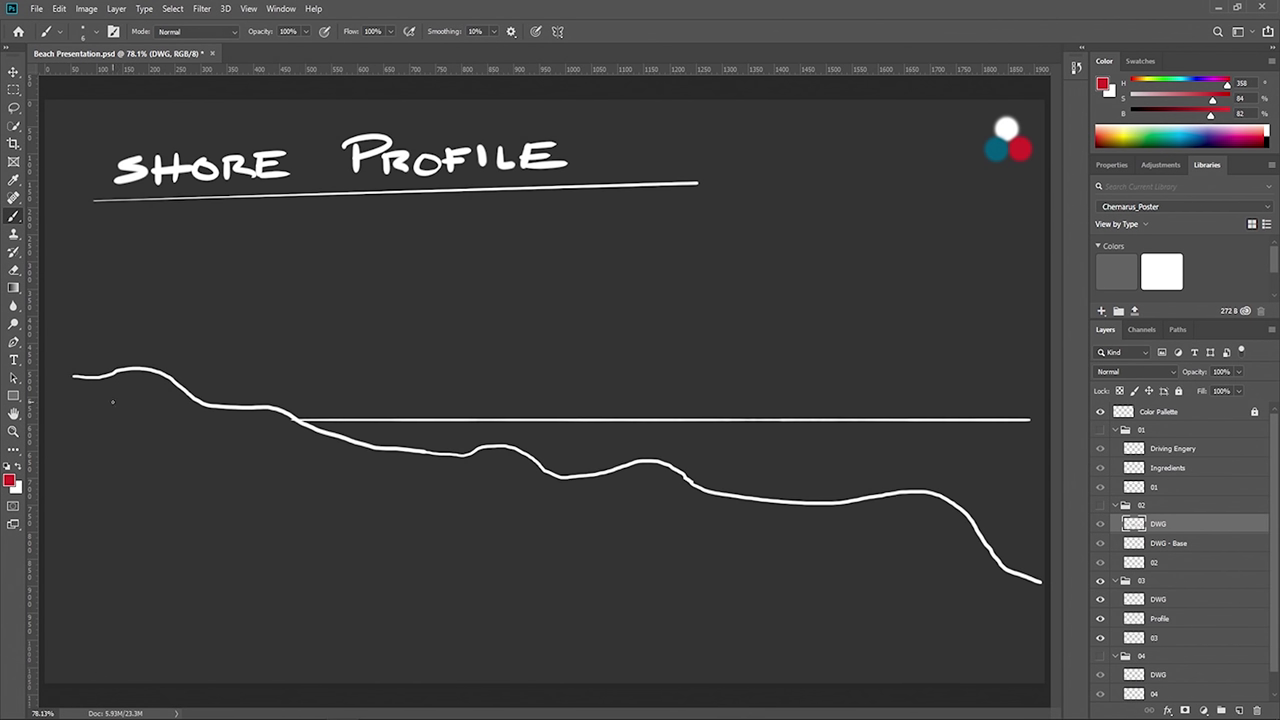
left_click(1160, 599)
mouse_move(495, 485)
left_mouse_down()
mouse_move(497, 458)
mouse_move(480, 518)
mouse_move(492, 506)
mouse_move(511, 518)
left_mouse_up()
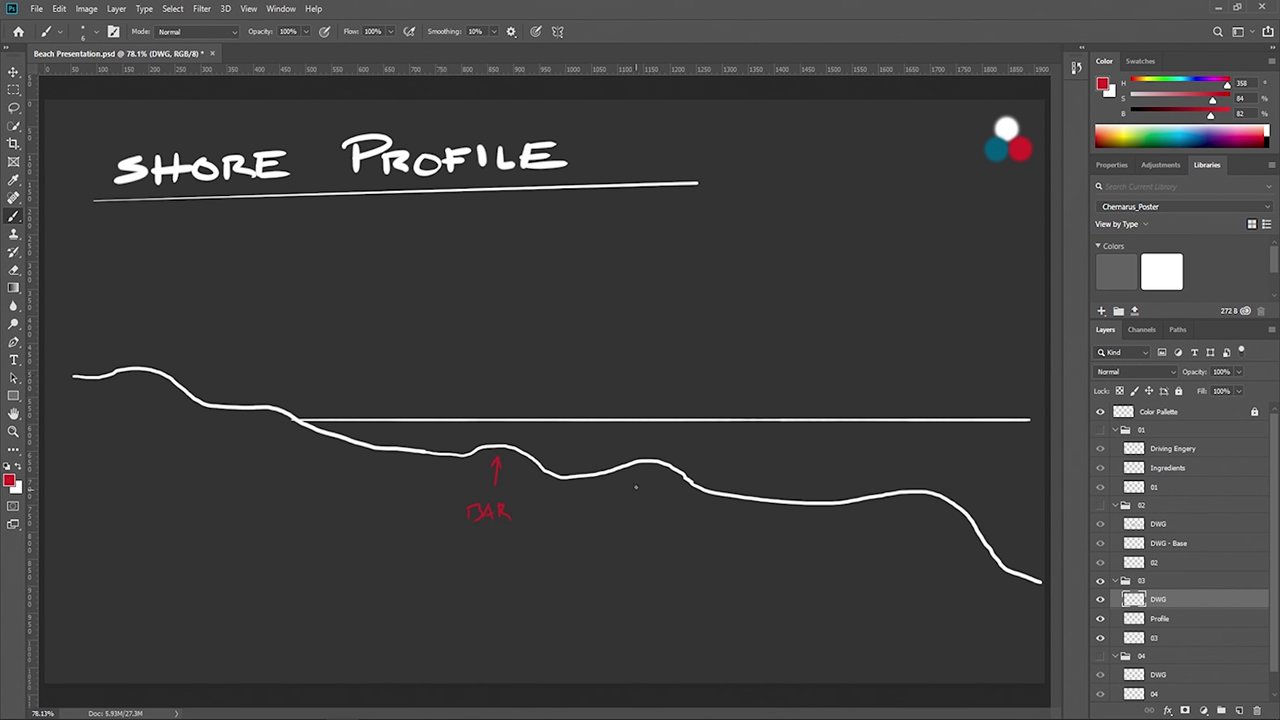
- Mark the second bar, both troughs and the Longshore bar with red arrows and handwritten labels below the seabed
left_click_drag(646, 513, 645, 484)
left_click_drag(624, 526, 662, 538)
mouse_move(573, 514)
left_mouse_down()
mouse_move(570, 489)
mouse_move(549, 544)
mouse_move(591, 535)
left_mouse_up()
mouse_move(790, 511)
left_mouse_down()
mouse_move(785, 547)
mouse_move(762, 561)
left_mouse_up()
mouse_move(763, 576)
left_mouse_down()
mouse_move(775, 569)
mouse_move(787, 585)
left_mouse_up()
left_click_drag(798, 558, 810, 575)
mouse_move(930, 504)
left_mouse_down()
mouse_move(907, 575)
mouse_move(931, 587)
mouse_move(961, 573)
left_mouse_up()
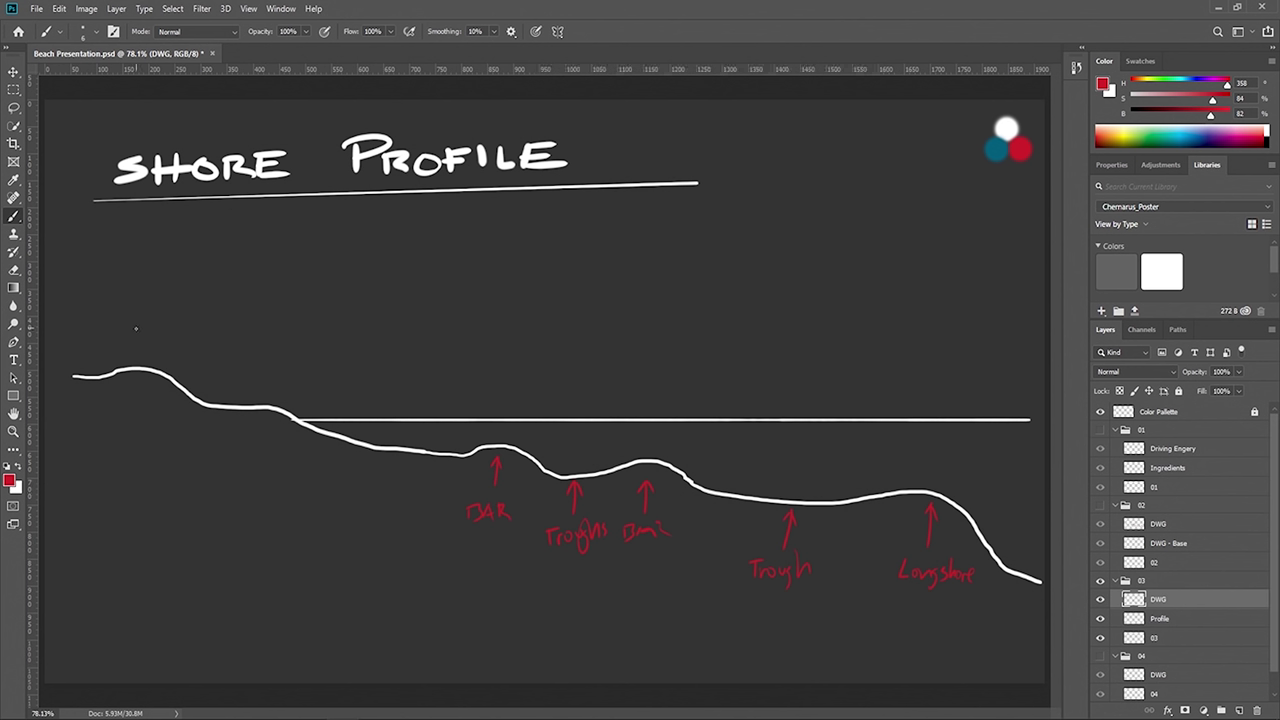
- Label the Dune and Berm with red arrows, add an inland arrow and sketch the eroded berm surface
left_click_drag(138, 313, 140, 354)
left_click_drag(119, 290, 153, 298)
left_click_drag(60, 345, 61, 347)
mouse_move(258, 364)
left_mouse_down()
mouse_move(259, 378)
mouse_move(296, 377)
left_mouse_up()
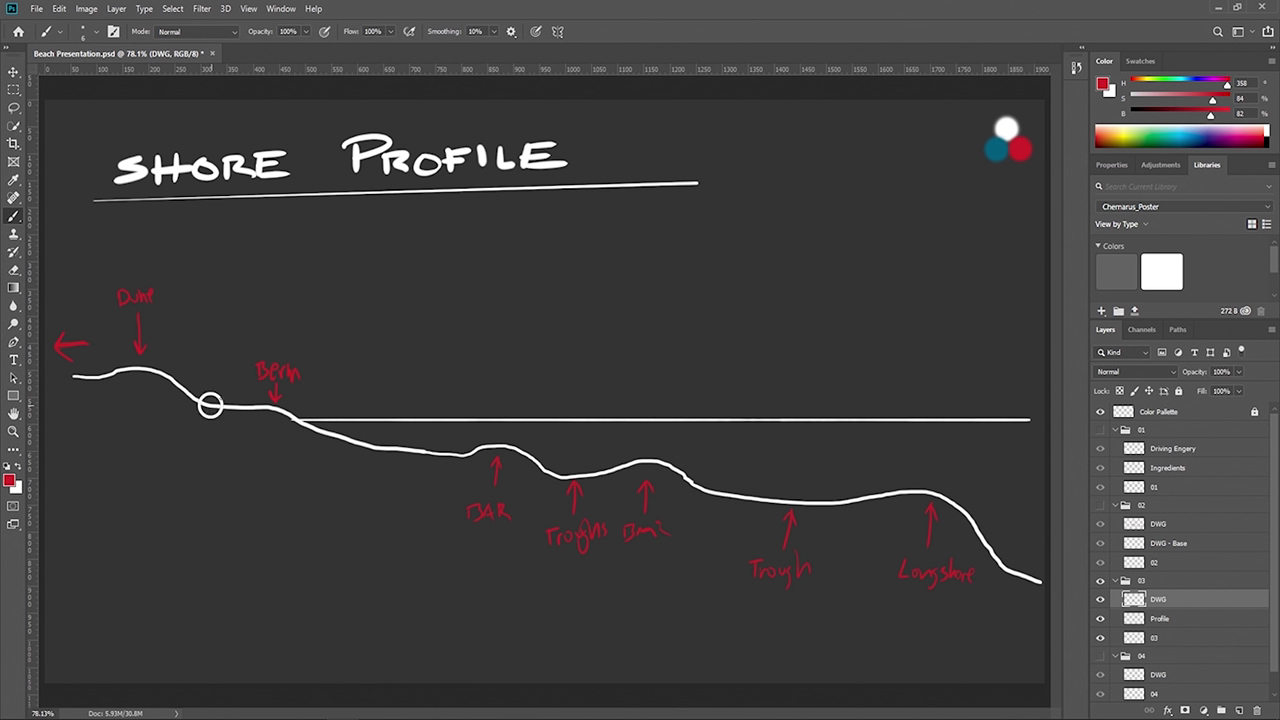
mouse_move(211, 404)
left_mouse_down()
mouse_move(250, 403)
mouse_move(258, 424)
mouse_move(324, 448)
left_mouse_up()
- Draw a red dimension line from the dune slope to the shallow water and label it BEACH ZONE
left_click_drag(175, 264, 174, 340)
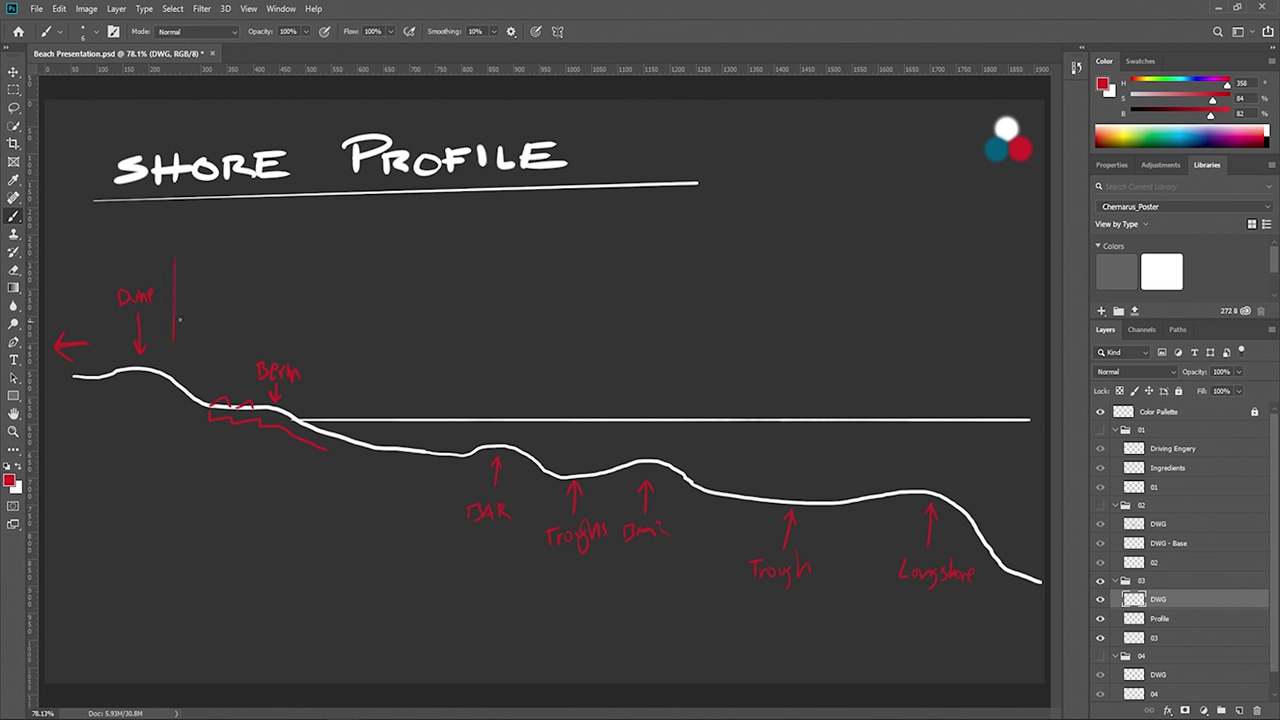
left_click_drag(176, 274, 289, 273)
left_click_drag(367, 397, 369, 430)
left_click_drag(288, 273, 361, 279)
mouse_move(256, 266)
left_mouse_down()
mouse_move(294, 268)
mouse_move(247, 292)
mouse_move(275, 286)
left_mouse_up()
- Sample the palette's blue and paint a horizontal low-tide line just below the white waterline
key("i")
left_click(997, 149)
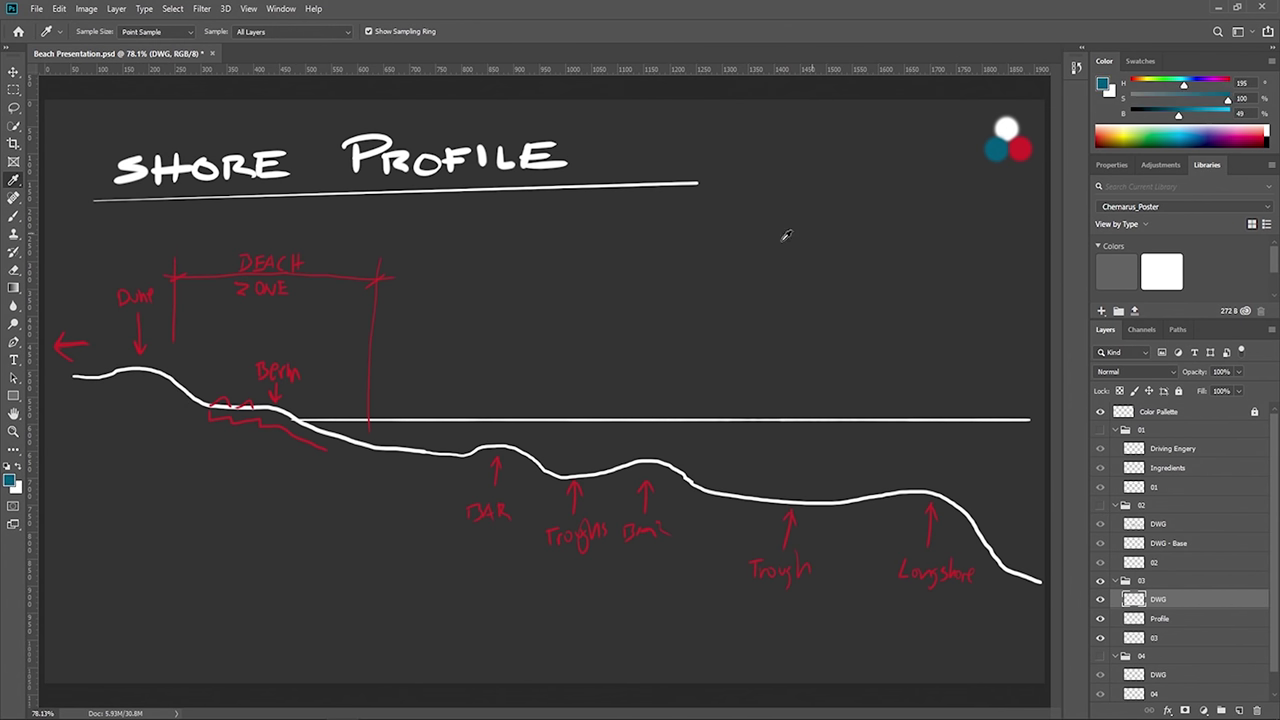
key("b")
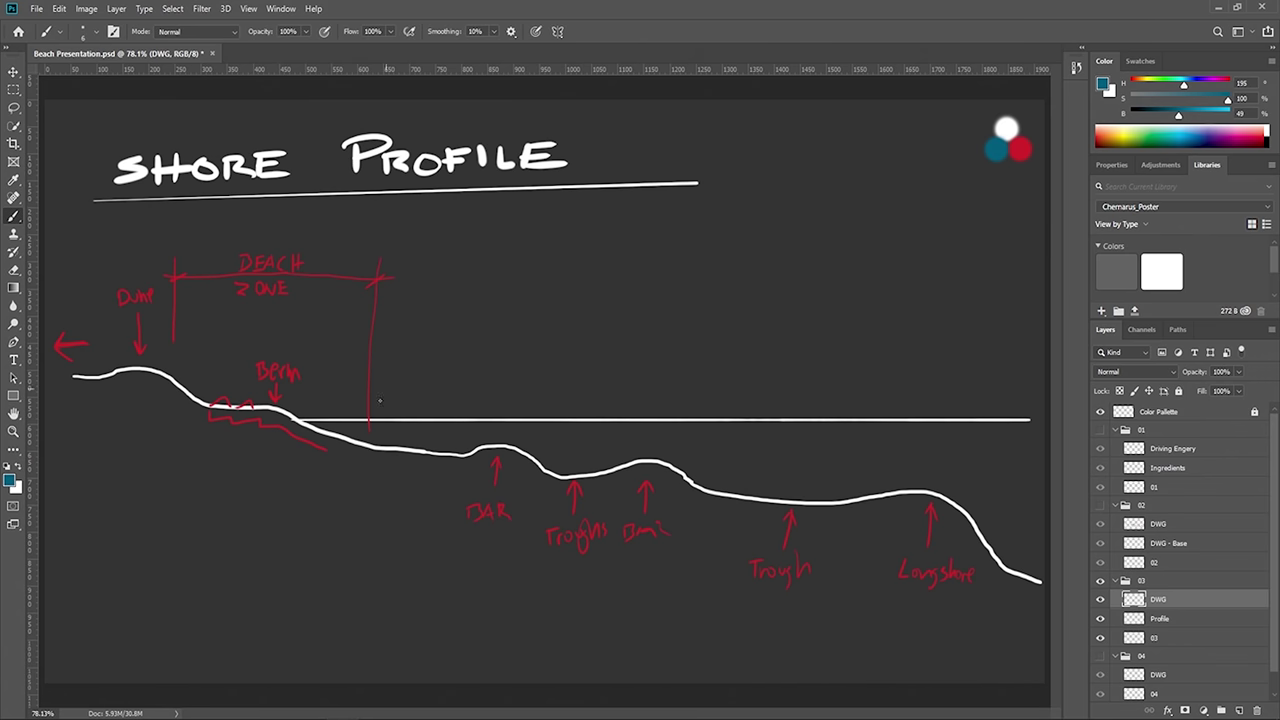
left_click_drag(370, 440, 972, 440, "shift")
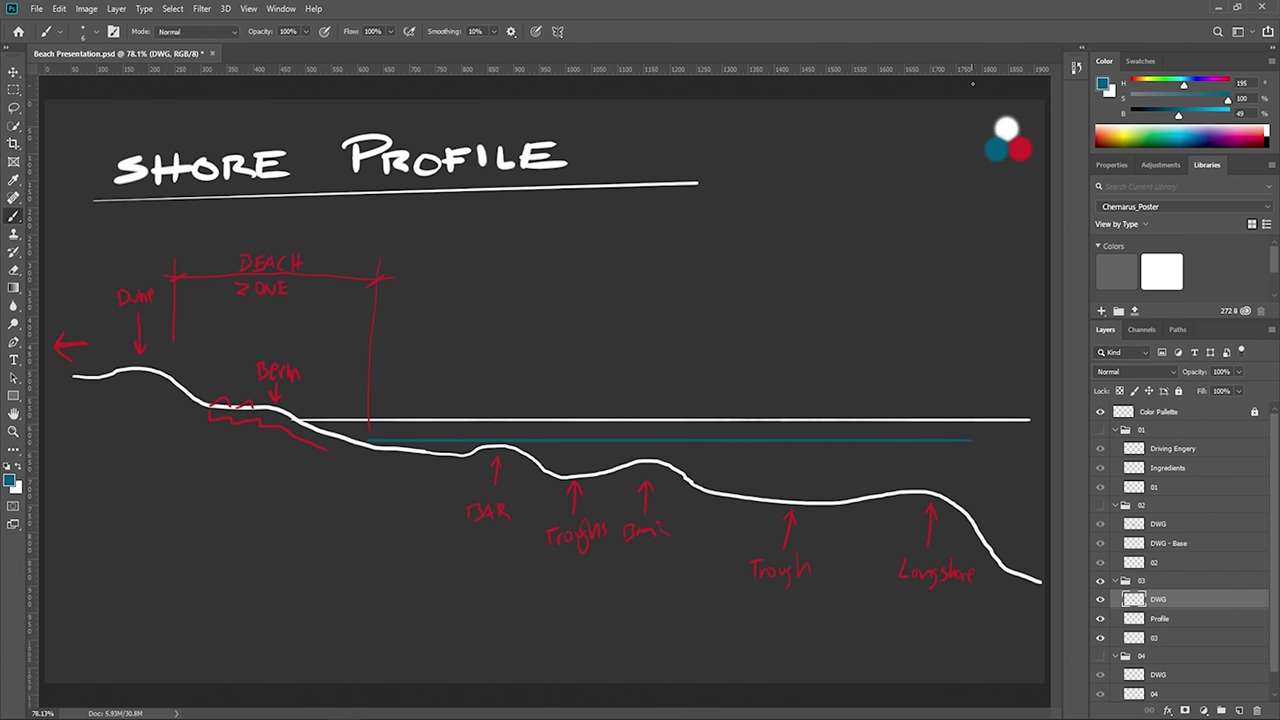
- Sample the palette's red and label the white waterline HT and the blue line LT
key("i")
left_click(1019, 148)
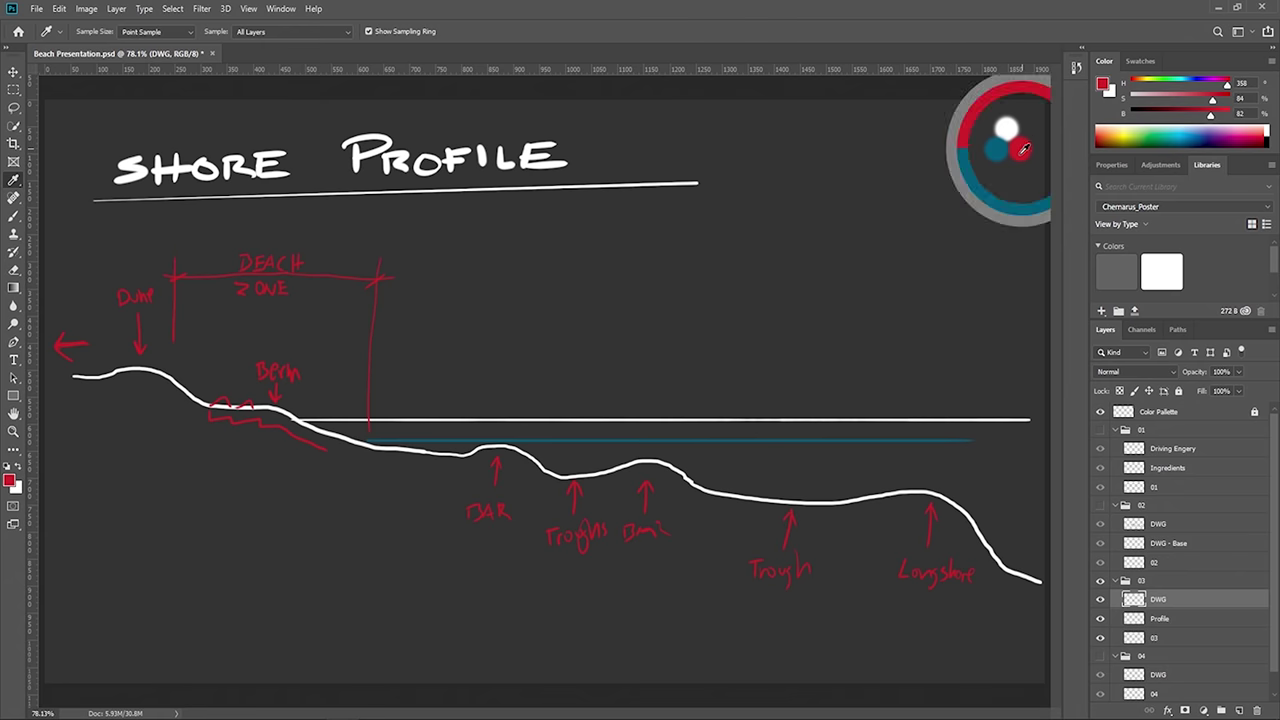
key("b")
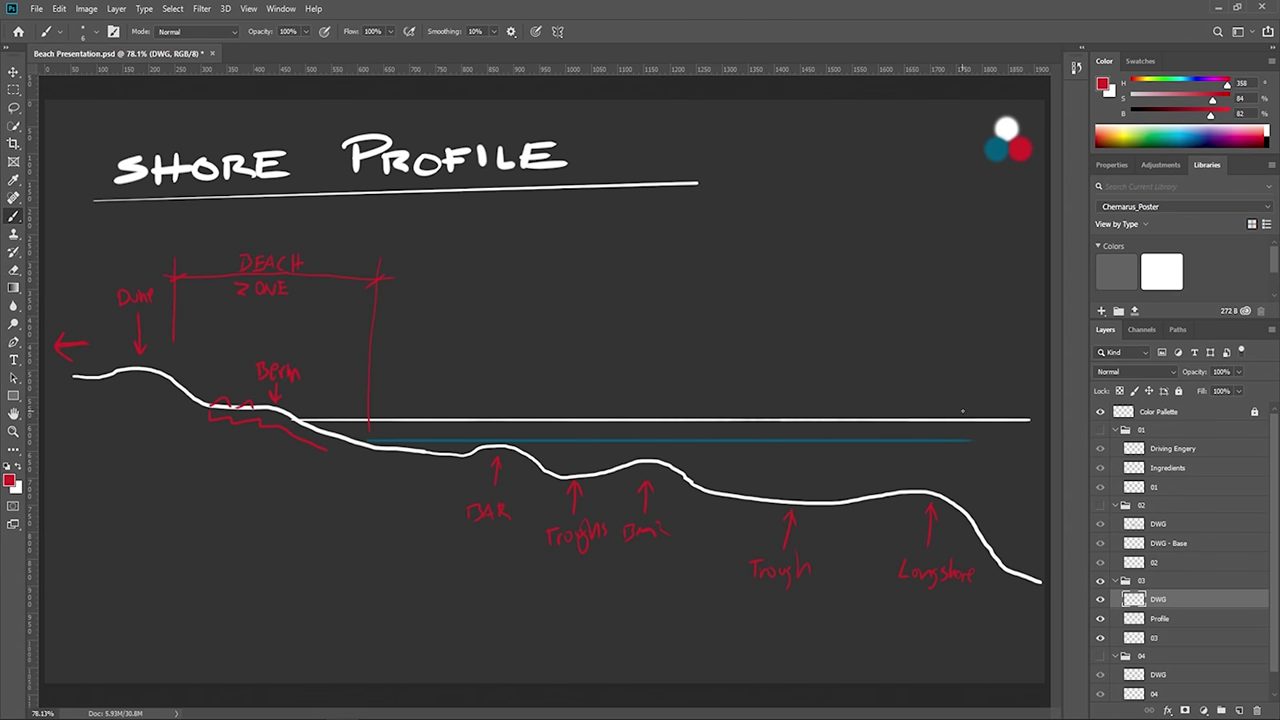
mouse_move(961, 408)
left_mouse_down()
mouse_move(979, 441)
mouse_move(994, 431)
left_mouse_up()
left_click_drag(988, 432, 986, 442)
- Extend the red dimension line across the bars and label that span as the upper shore, Terrace Zone and Surf Zone
mouse_move(385, 278)
left_mouse_down()
mouse_move(886, 275)
mouse_move(858, 478)
left_mouse_up()
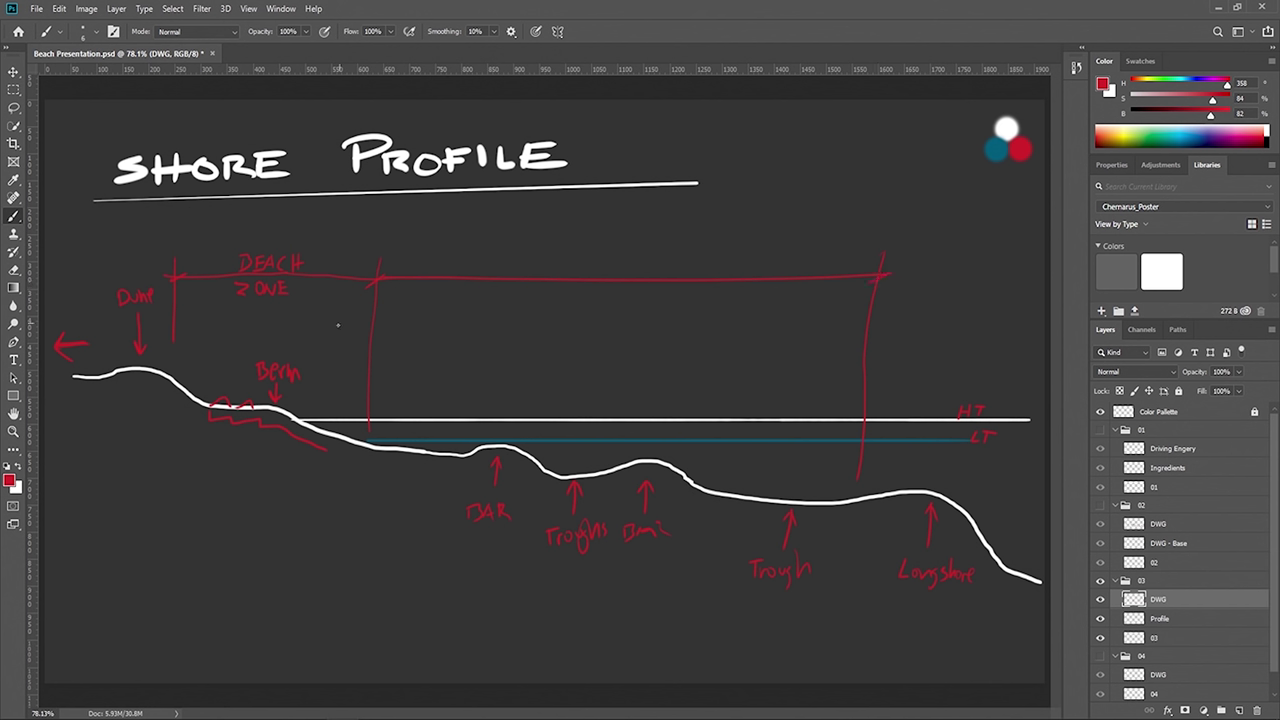
left_click_drag(501, 265, 578, 270)
left_click_drag(485, 298, 518, 302)
left_click_drag(548, 294, 584, 304)
mouse_move(490, 313)
left_mouse_down()
mouse_move(494, 325)
mouse_move(577, 326)
left_mouse_up()
- Sketch red breaking waves above the two inner bars and mark the seaward zone with an arrow labelled Longshore and offshore
mouse_move(550, 420)
left_mouse_down()
mouse_move(500, 405)
mouse_move(486, 419)
left_mouse_up()
mouse_move(672, 421)
left_mouse_down()
mouse_move(646, 406)
mouse_move(658, 390)
mouse_move(580, 417)
mouse_move(593, 421)
left_mouse_up()
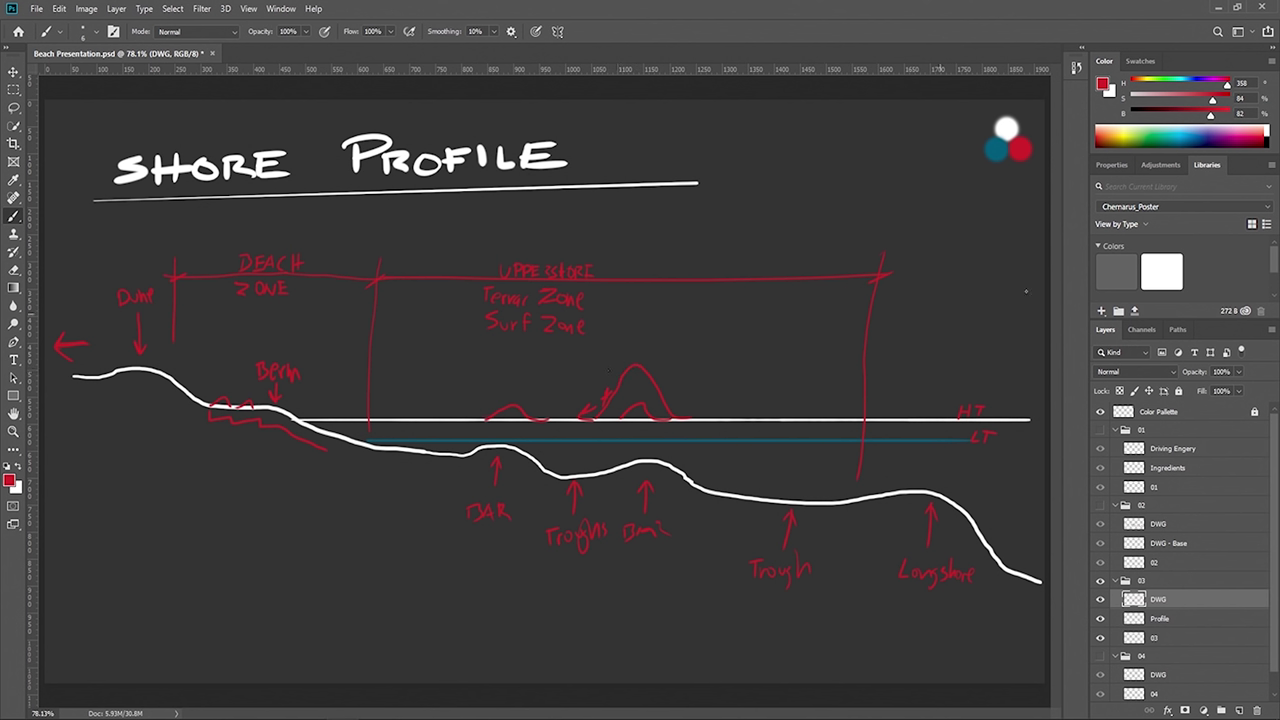
mouse_move(882, 275)
left_mouse_down()
mouse_move(1018, 284)
mouse_move(1003, 294)
left_mouse_up()
mouse_move(928, 255)
left_mouse_down()
mouse_move(927, 272)
mouse_move(998, 272)
left_mouse_up()
mouse_move(915, 289)
left_mouse_down()
mouse_move(911, 304)
mouse_move(962, 312)
left_mouse_up()
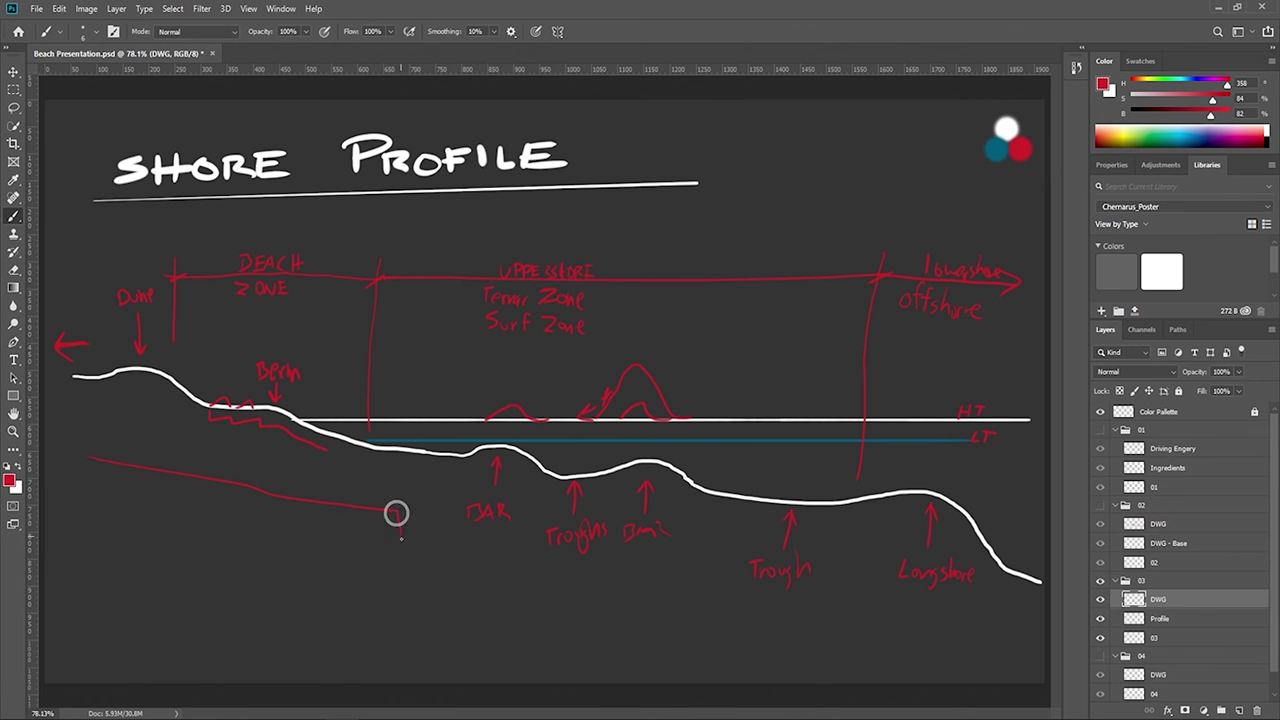
- Paint a separate red coastal profile below the diagram, with a steep cliff drop and a gently sloping seabed
left_click_drag(397, 512, 407, 560)
right_click(407, 573)
key("Escape")
mouse_move(408, 575)
left_mouse_down()
mouse_move(560, 606)
mouse_move(805, 617)
left_mouse_up()
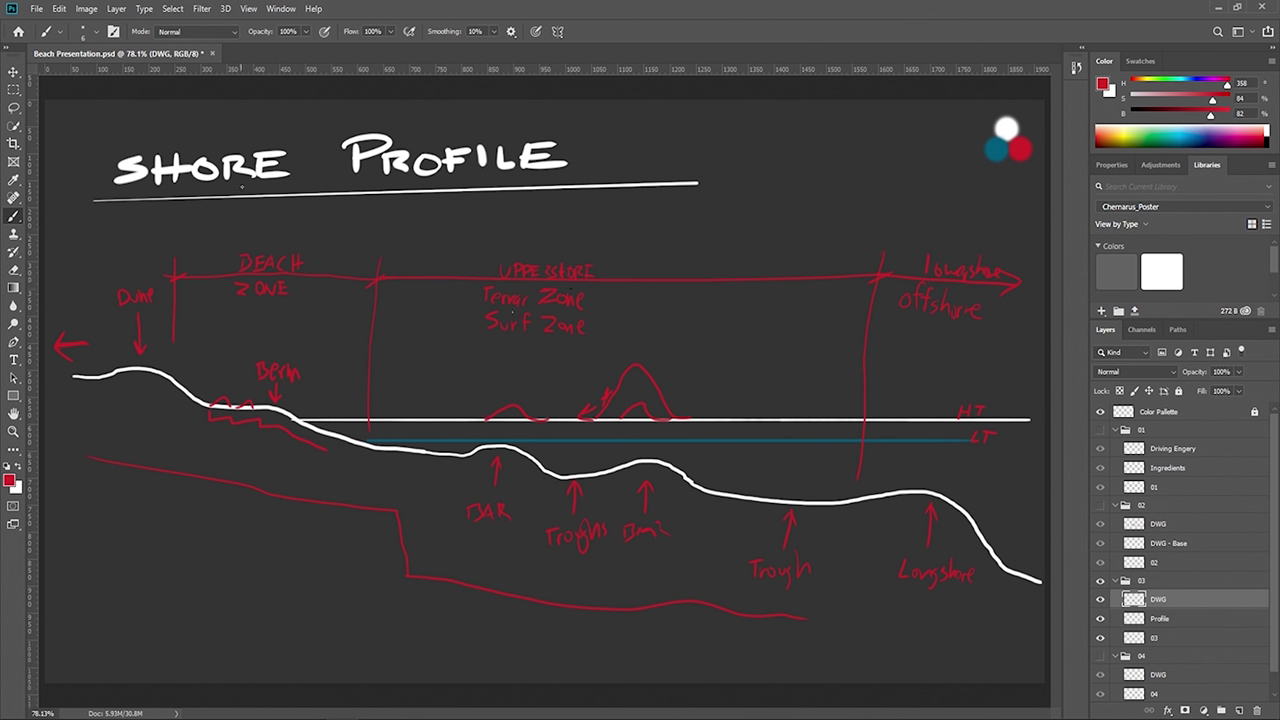
- Draw an overall red dimension line above the zone labels, from the dune to the offshore end, and letter it
left_click_drag(176, 217, 176, 246)
left_click_drag(353, 238, 1020, 246)
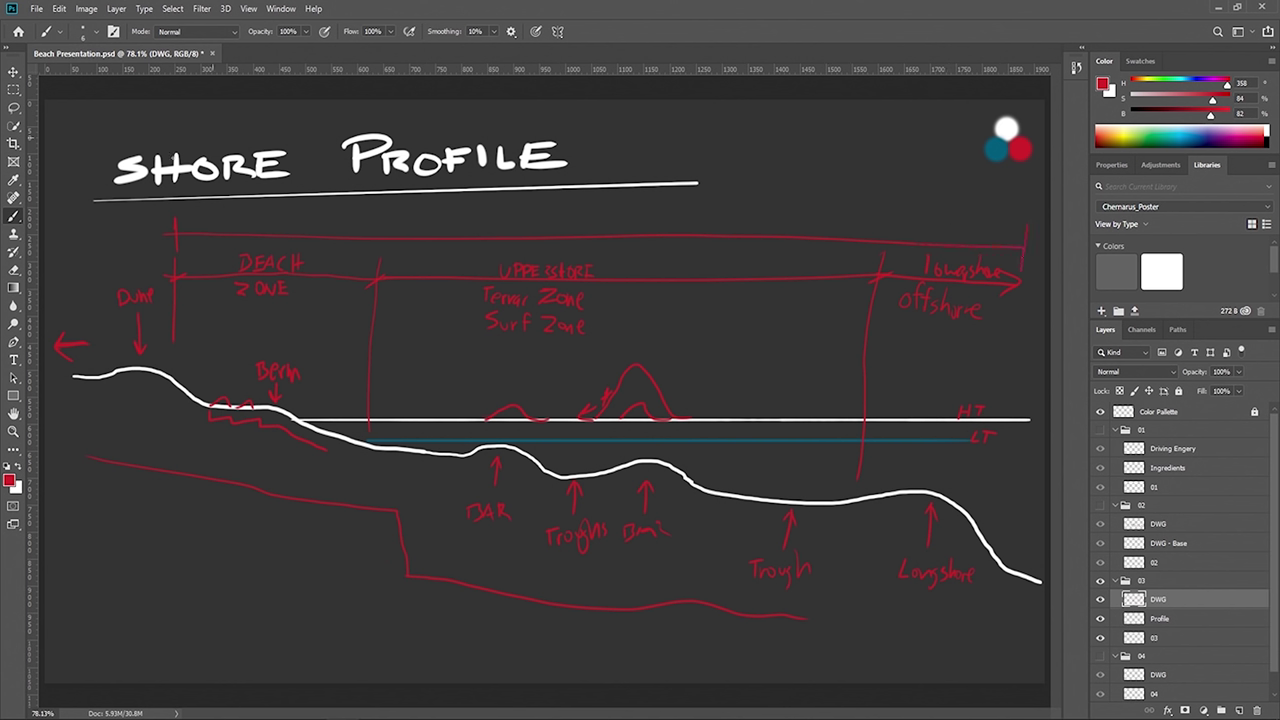
mouse_move(481, 210)
left_mouse_down()
mouse_move(522, 230)
mouse_move(547, 218)
mouse_move(609, 228)
mouse_move(628, 214)
mouse_move(656, 227)
left_mouse_up()
- Switch to World Creator and set the terrain width to 2000 m with the size locked
left_click(300, 675)
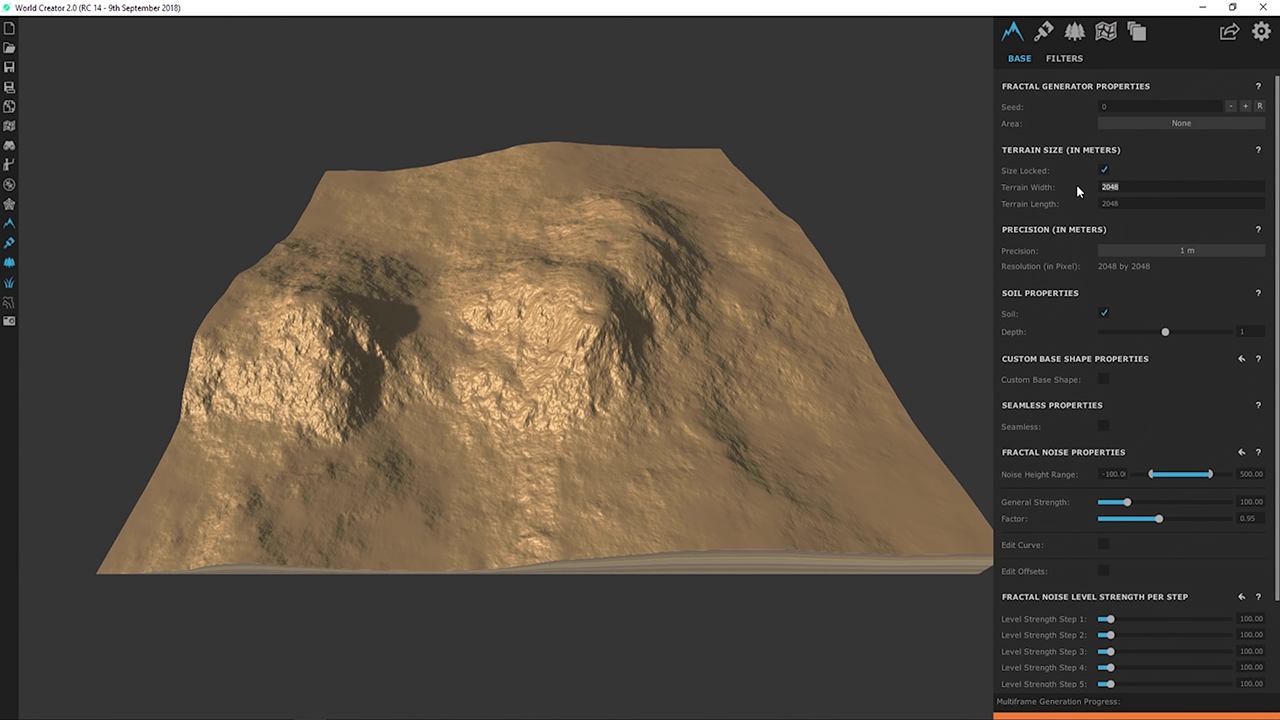
type("2000")
key("Return")
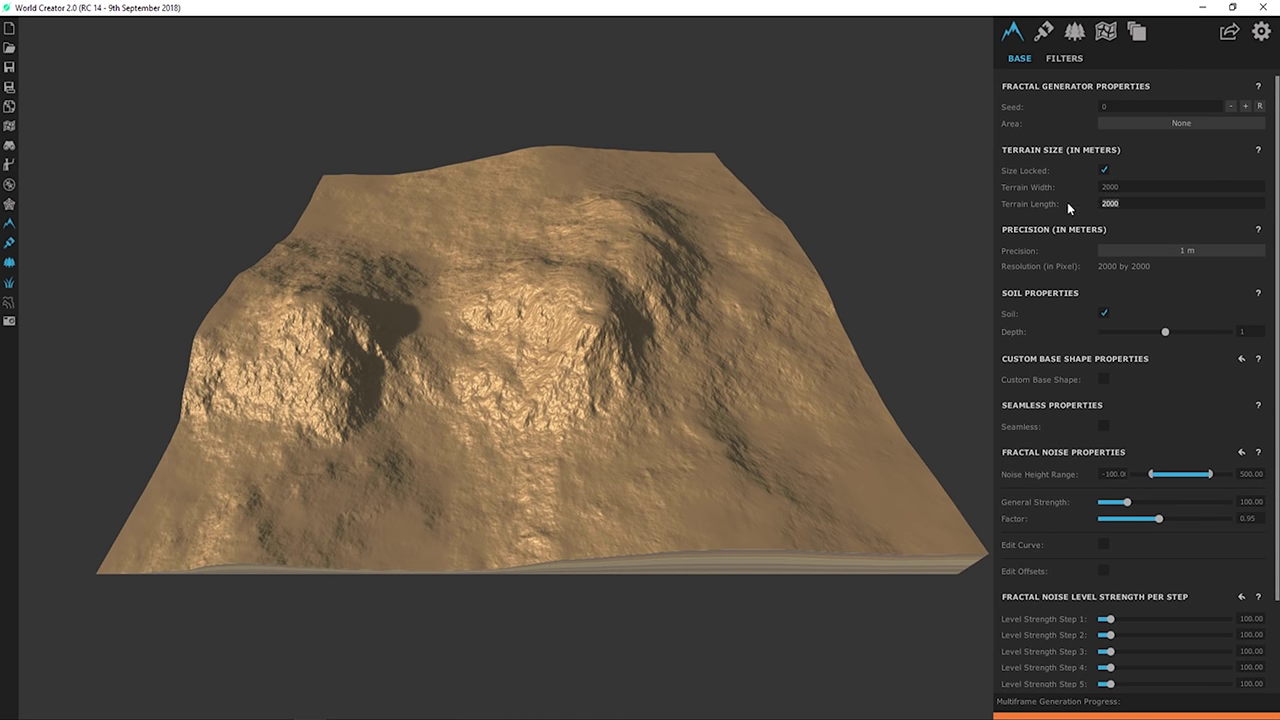
- Unlock the terrain size and set the terrain to 2000 m wide by 500 m long
left_click(1104, 171)
type("500")
key("Return")
type("2000500")
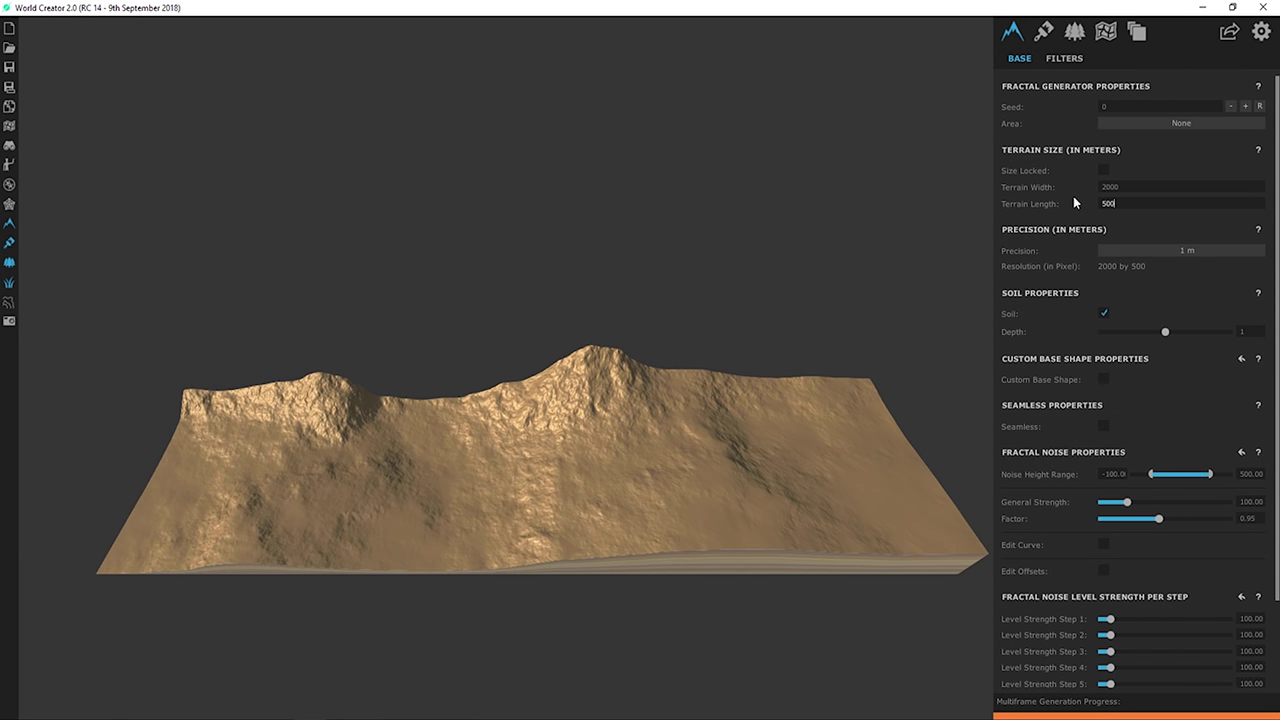
left_click_drag(618, 516, 635, 440)
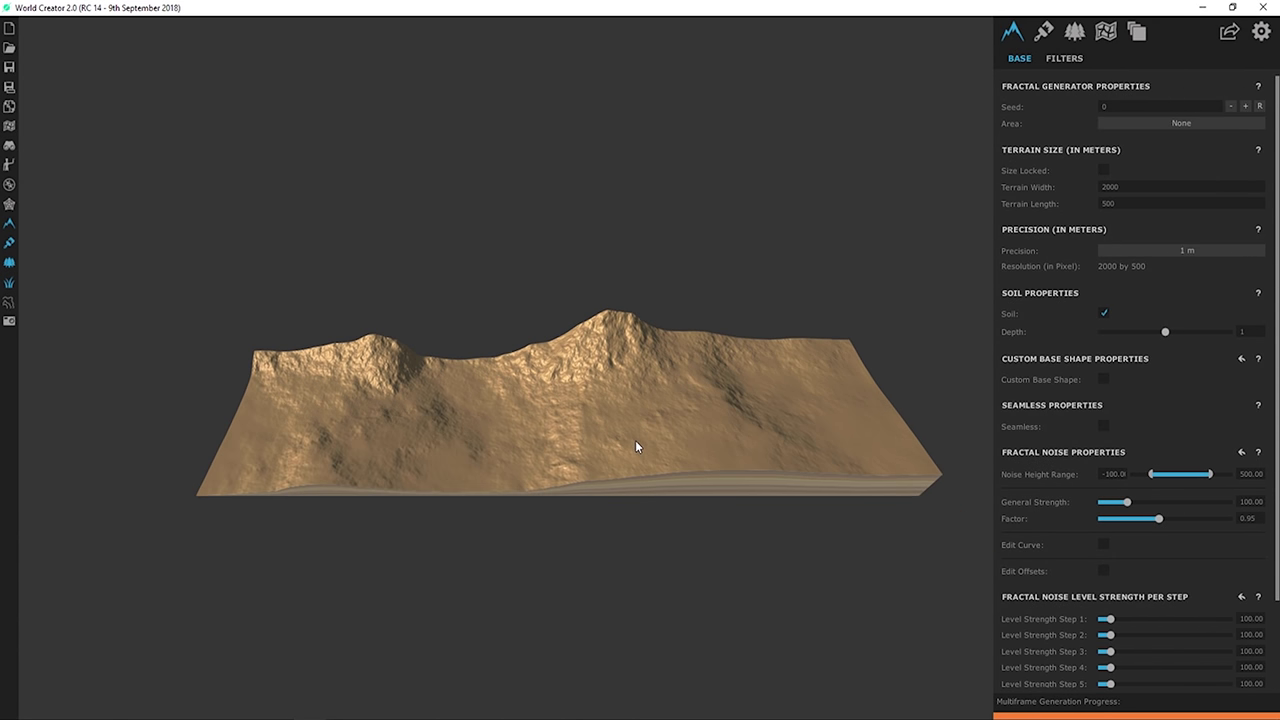
- Enable the custom base shape, flatten the entire terrain and finish editing the shape
scroll(466, 425, "up", 2)
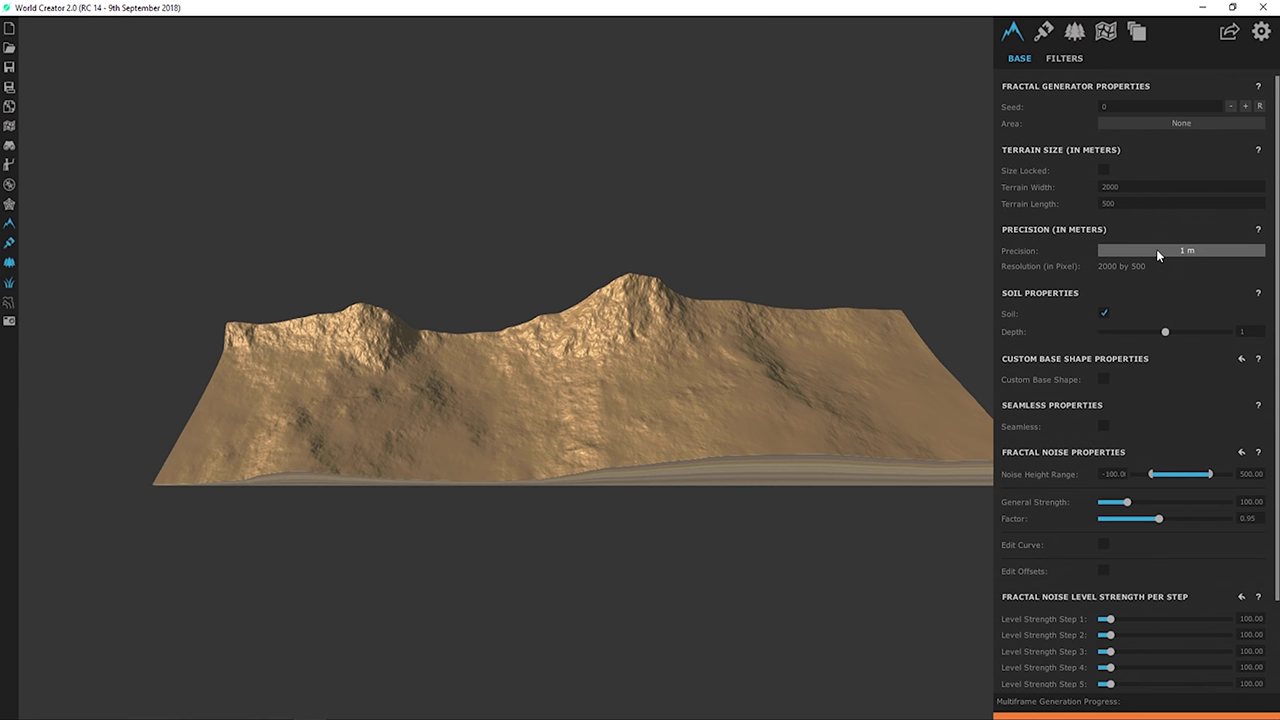
left_click(1103, 380)
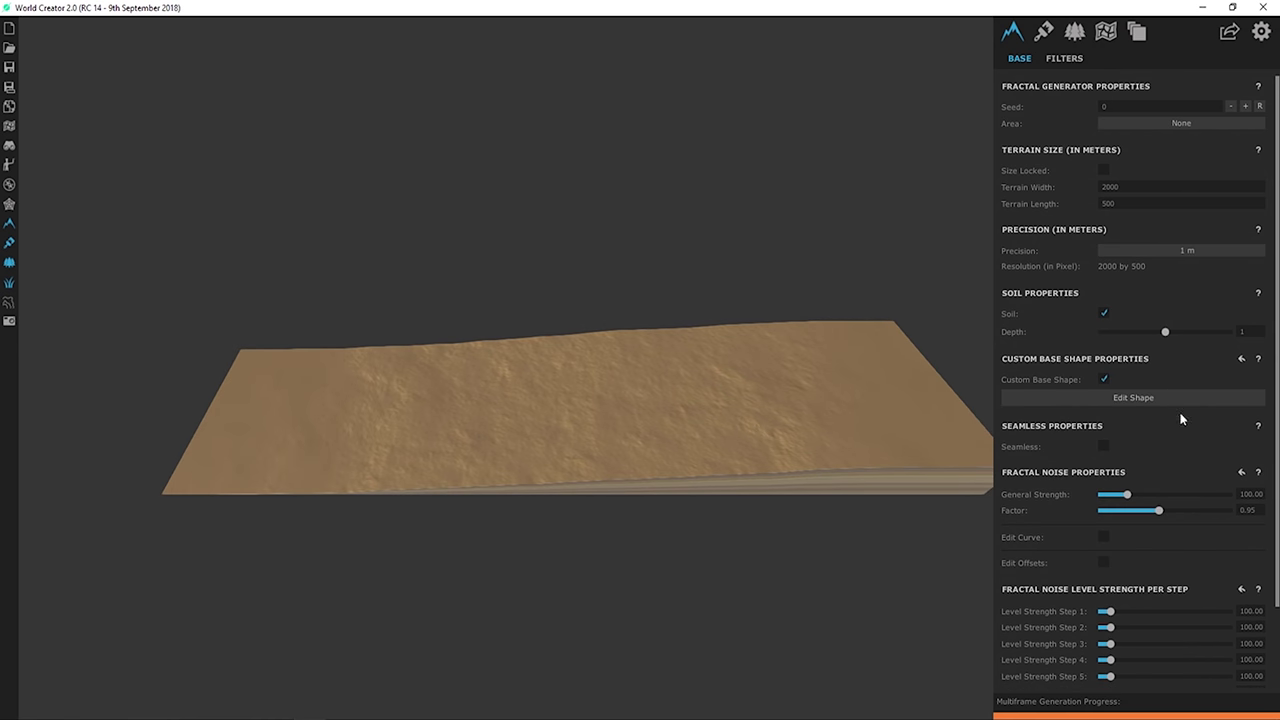
left_click(1168, 397)
left_click(1080, 502)
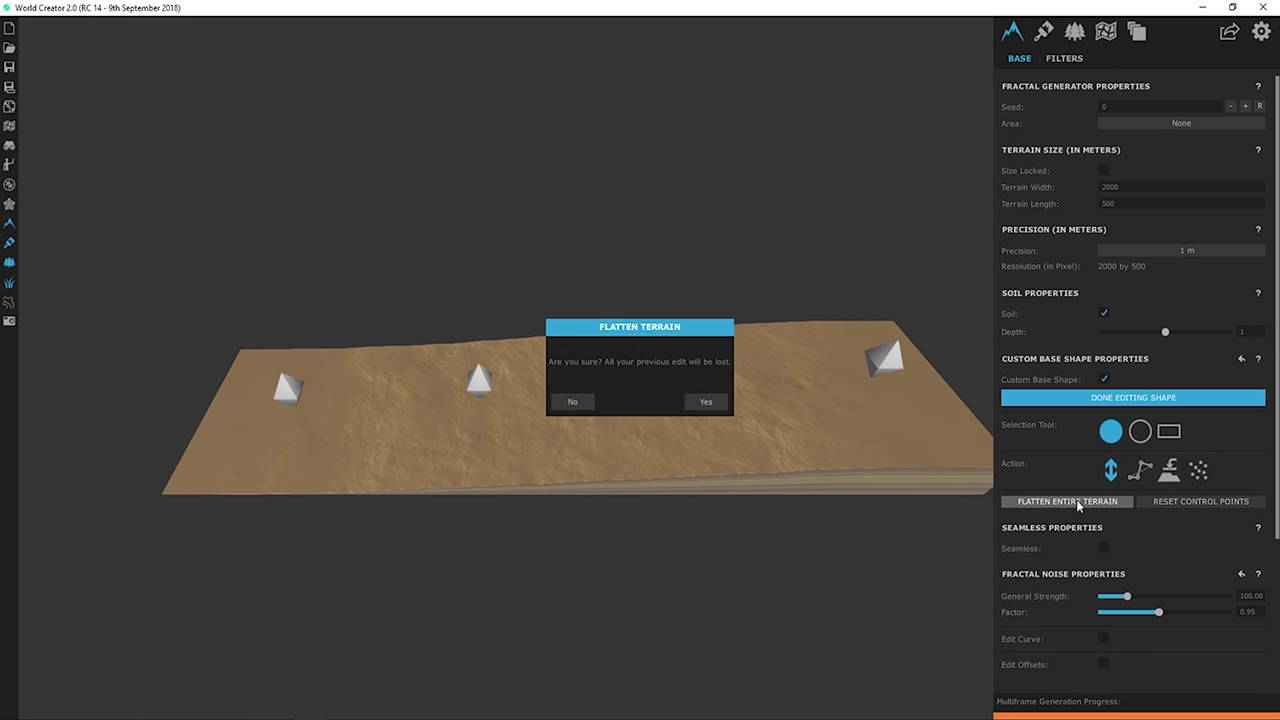
left_click(700, 404)
left_click(1137, 402)
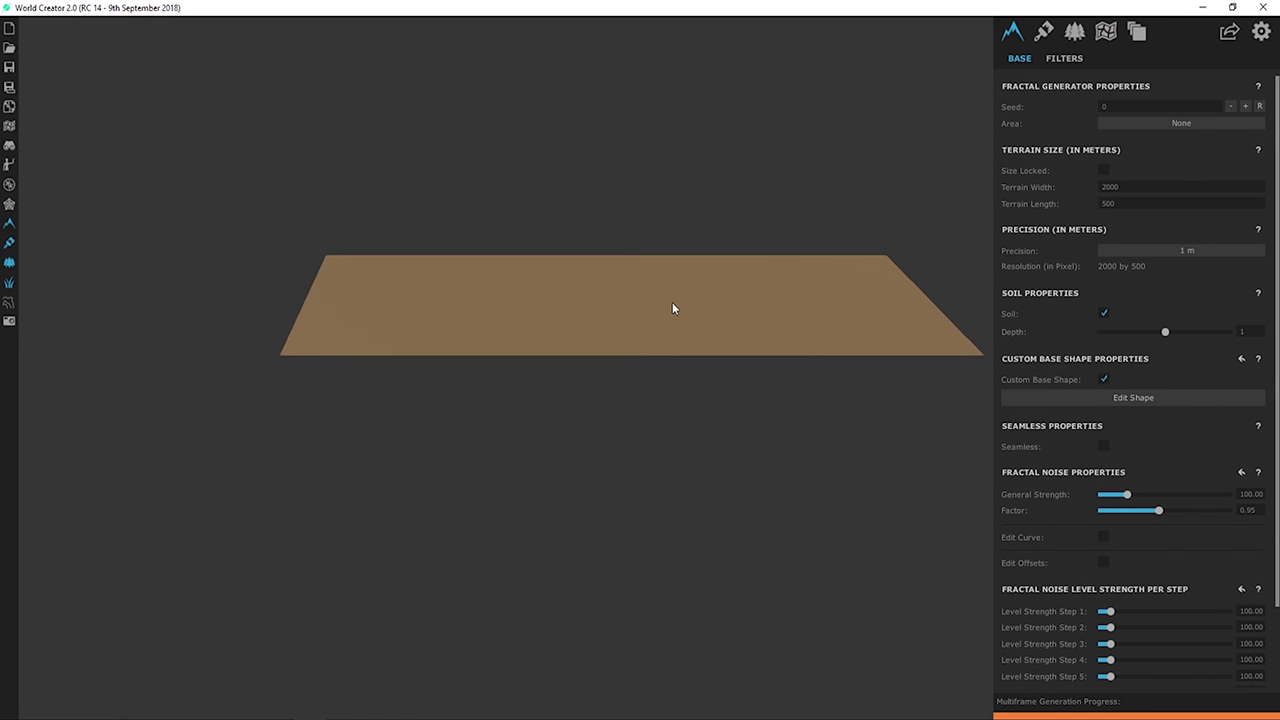
- Reopen the base shape for editing and set the fractal noise level strength of steps 1 to 4 to 0
scroll(660, 315, "up", 1)
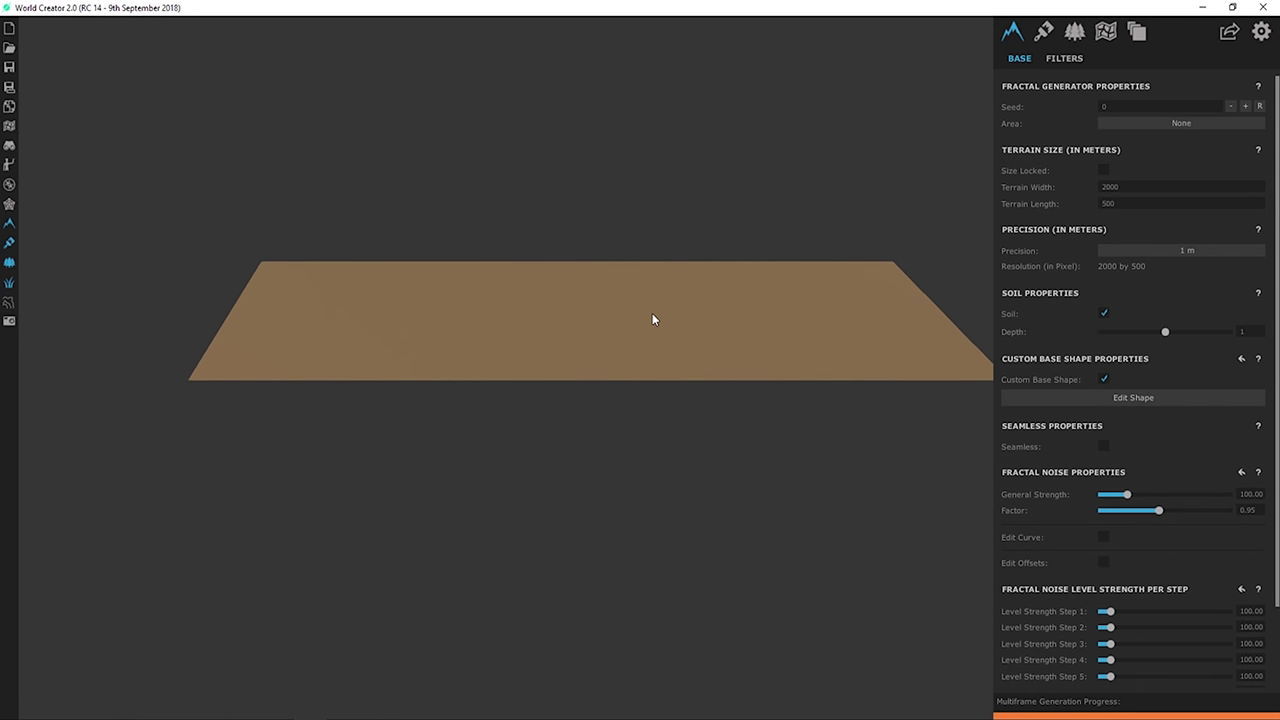
middle_click_drag(629, 332, 625, 364)
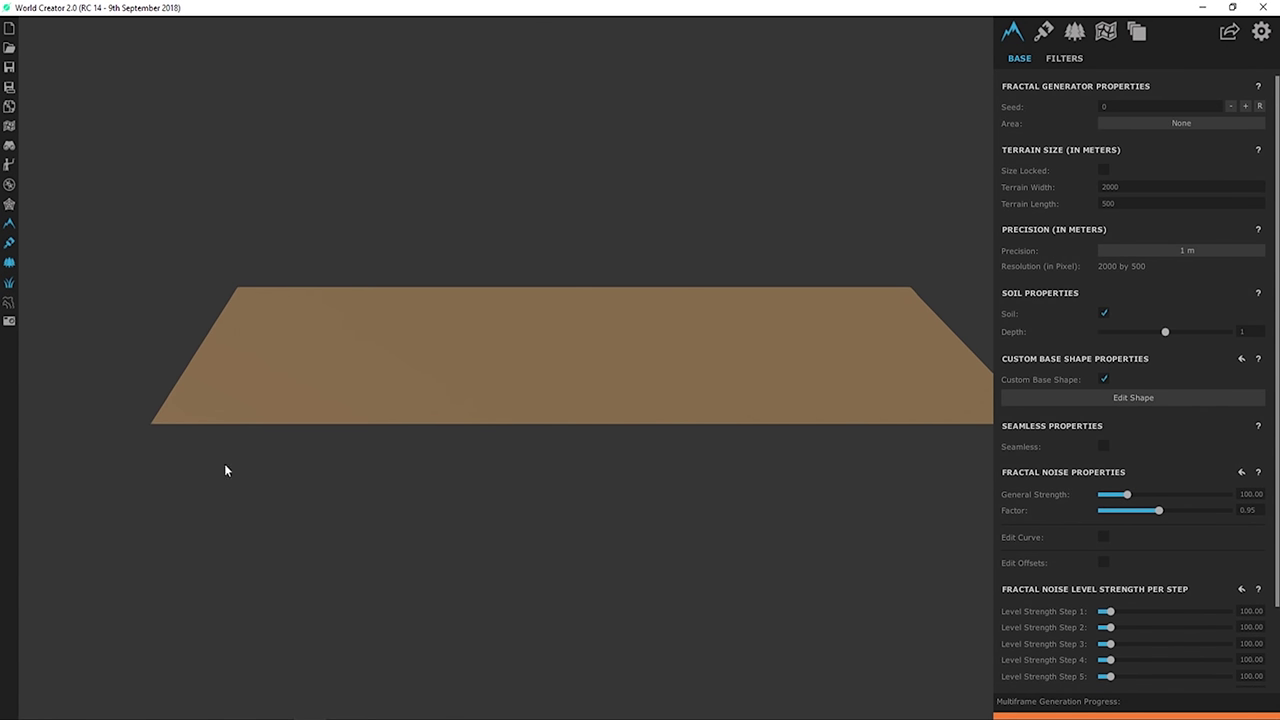
right_click_drag(805, 353, 208, 344)
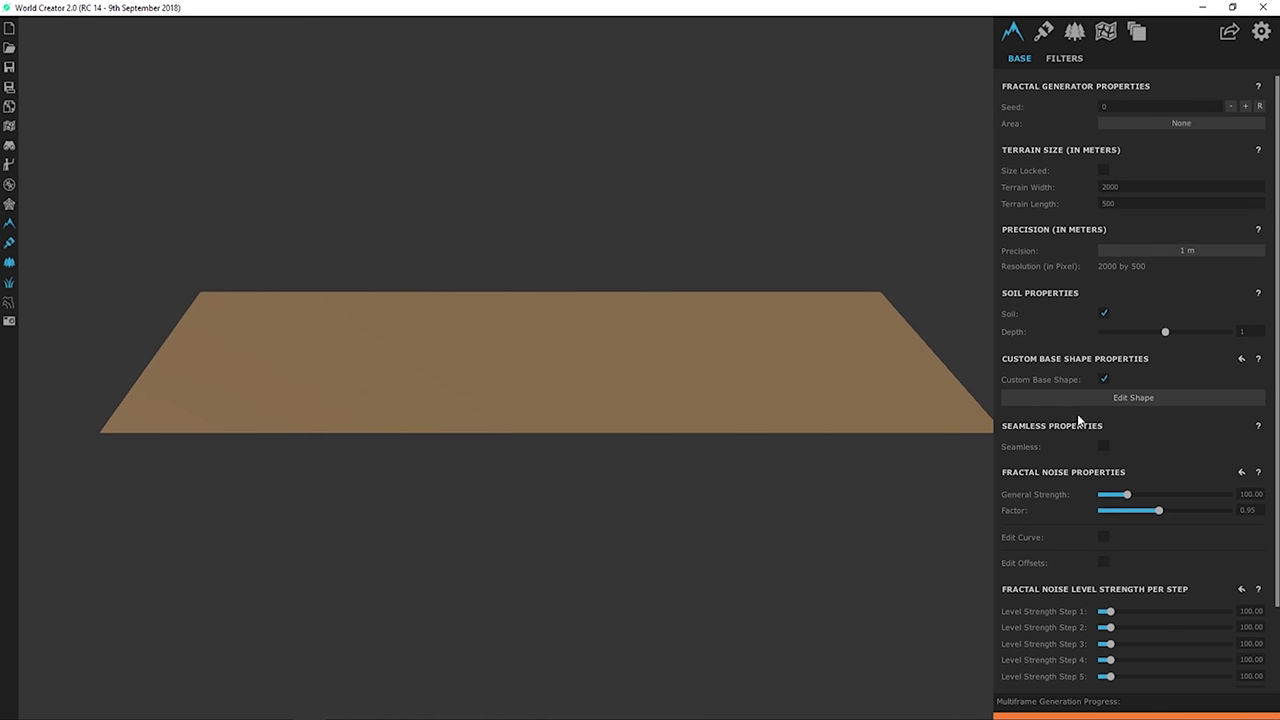
left_click(1105, 397)
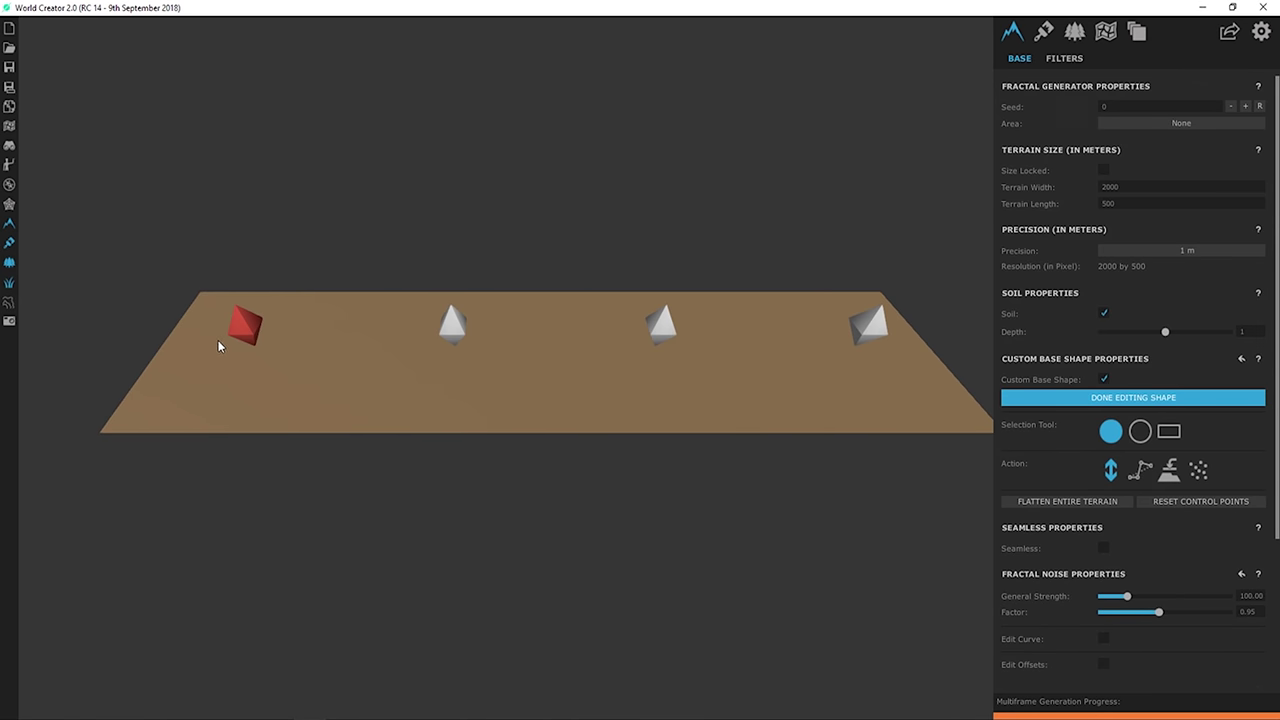
scroll(1022, 523, "down", 3)
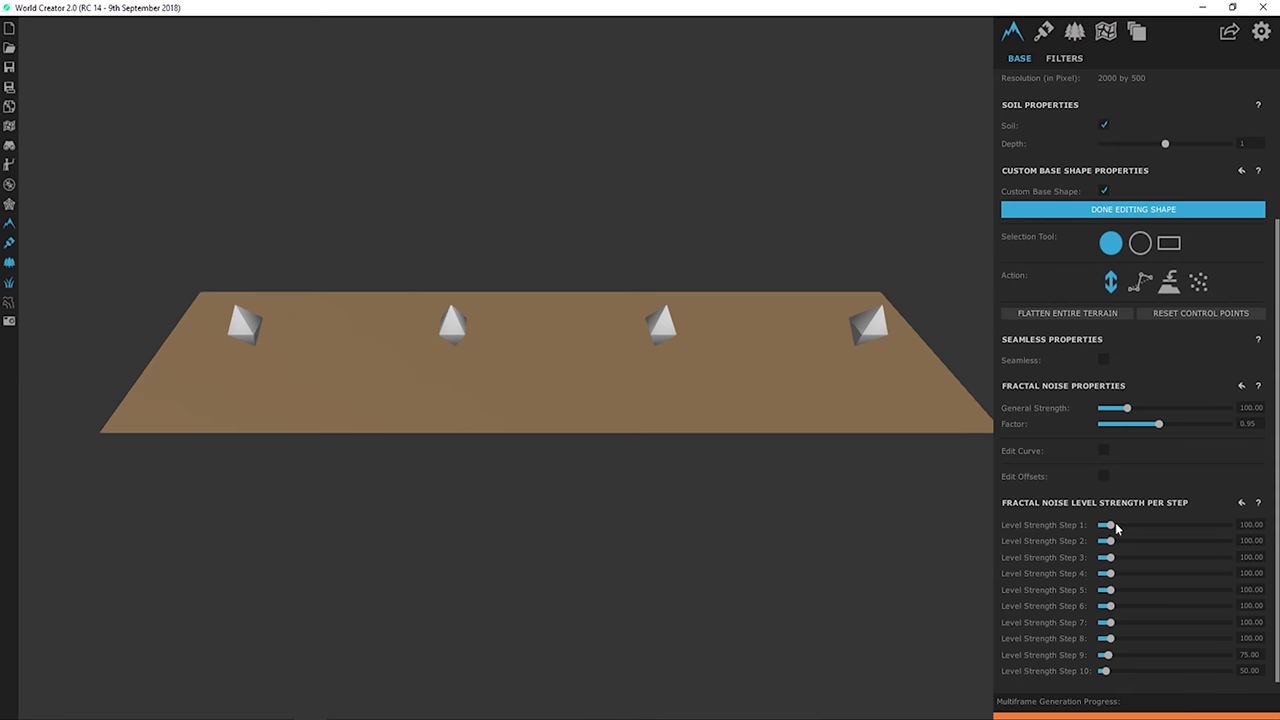
left_click_drag(1119, 526, 1096, 574)
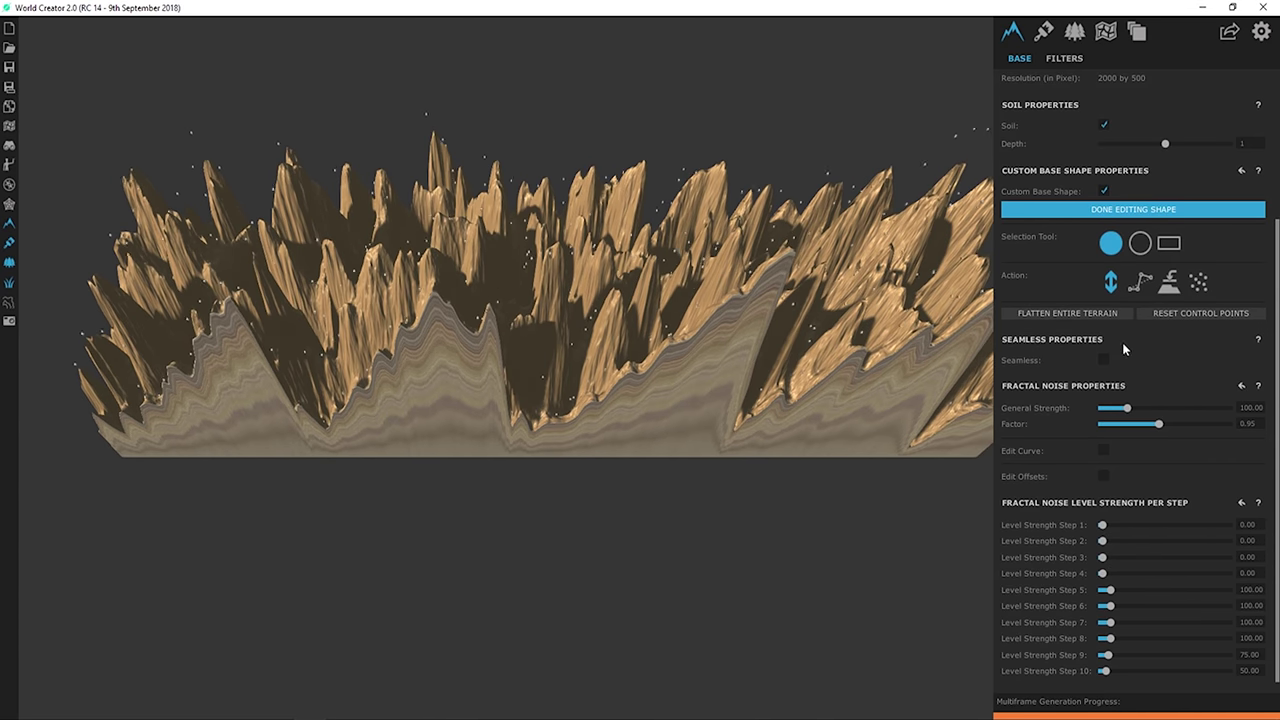
- Flatten the entire terrain and set the noise level strength to 31.60 for step 3 and 94.81 for step 4
left_click(1050, 313)
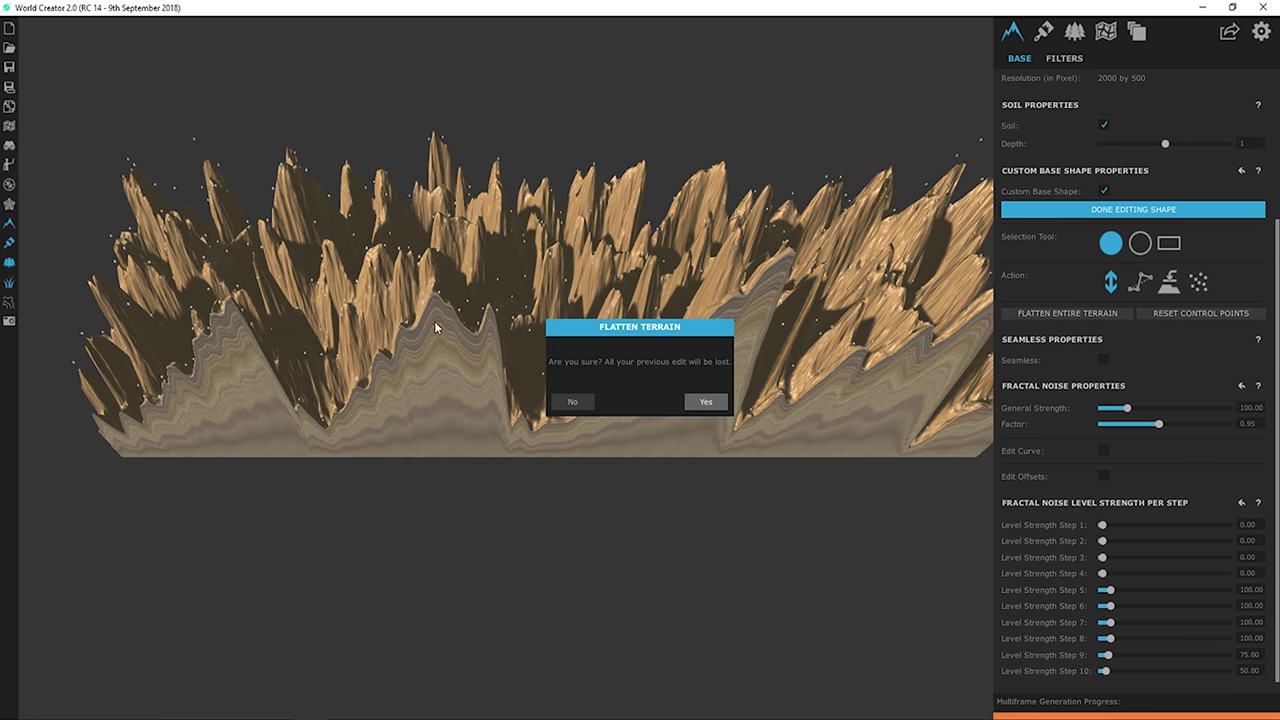
middle_click_drag(444, 340, 457, 382)
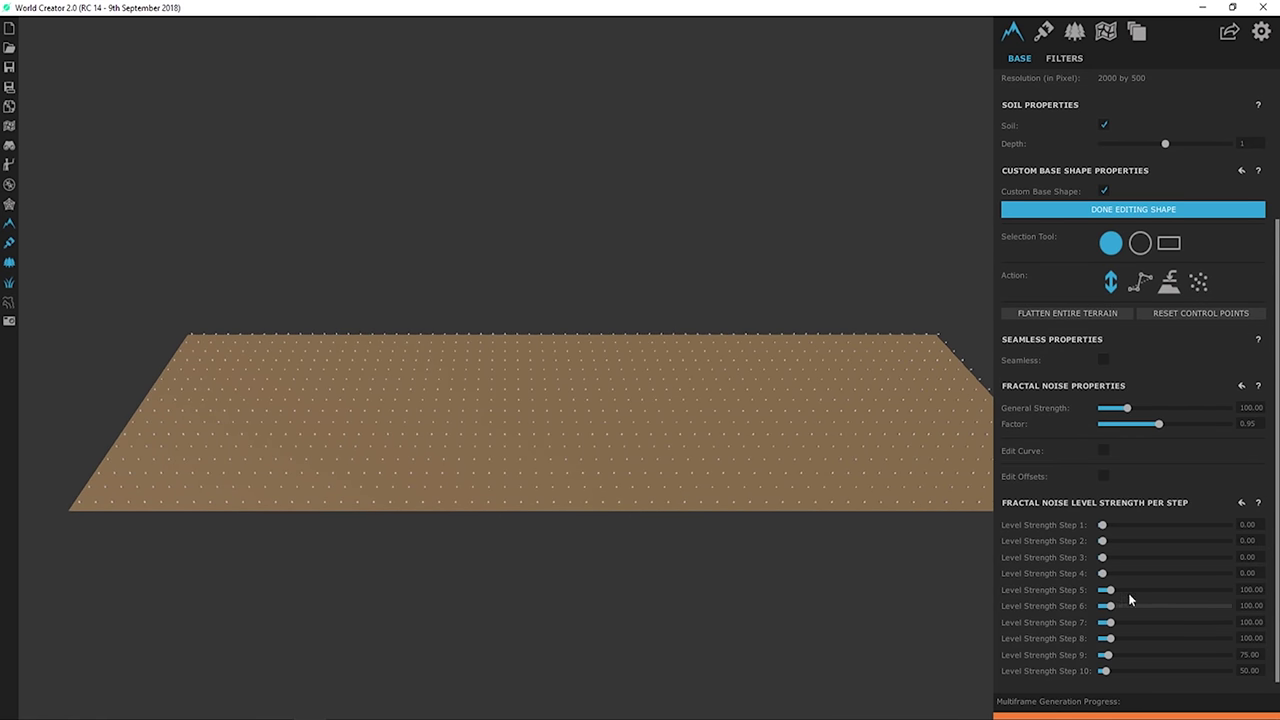
left_click_drag(1102, 573, 1105, 558)
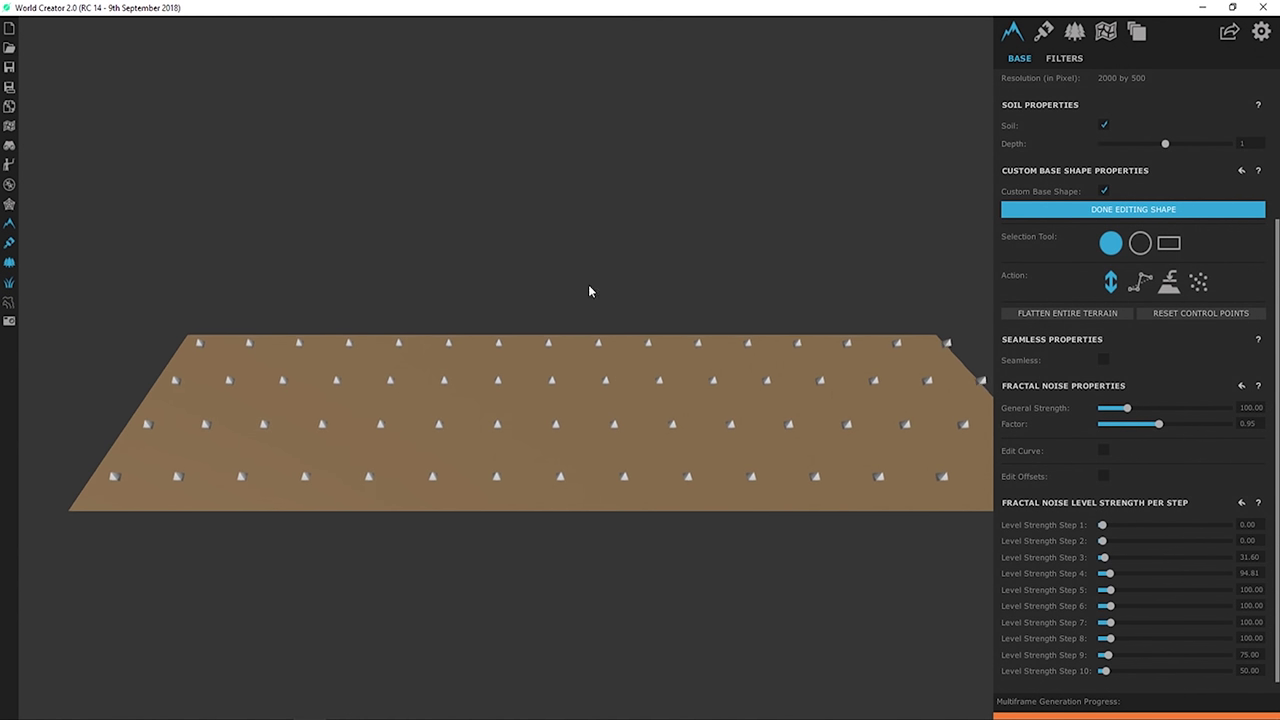
- Nudge the height of one control point near the front edge, and switch to rectangular selection with a width of 100
middle_click_drag(714, 401, 678, 356)
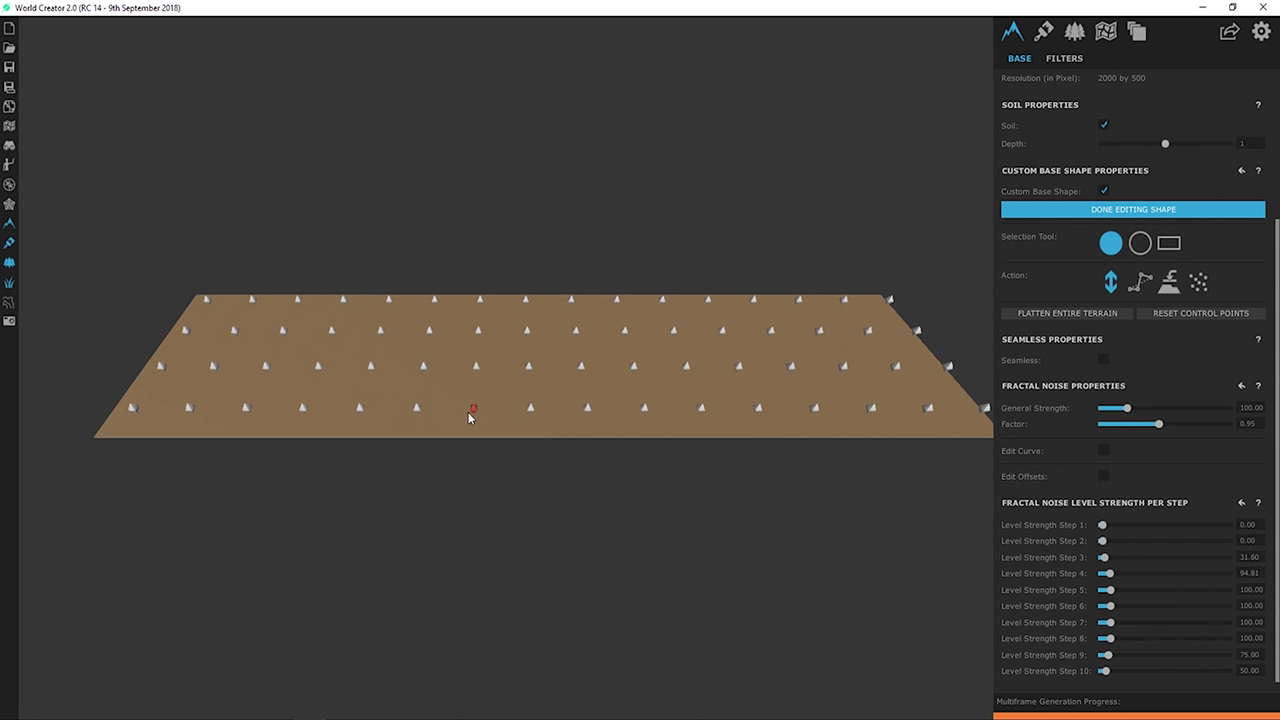
mouse_move(470, 408)
left_mouse_down()
mouse_move(486, 431)
mouse_move(487, 406)
left_mouse_up()
left_click(1166, 246)
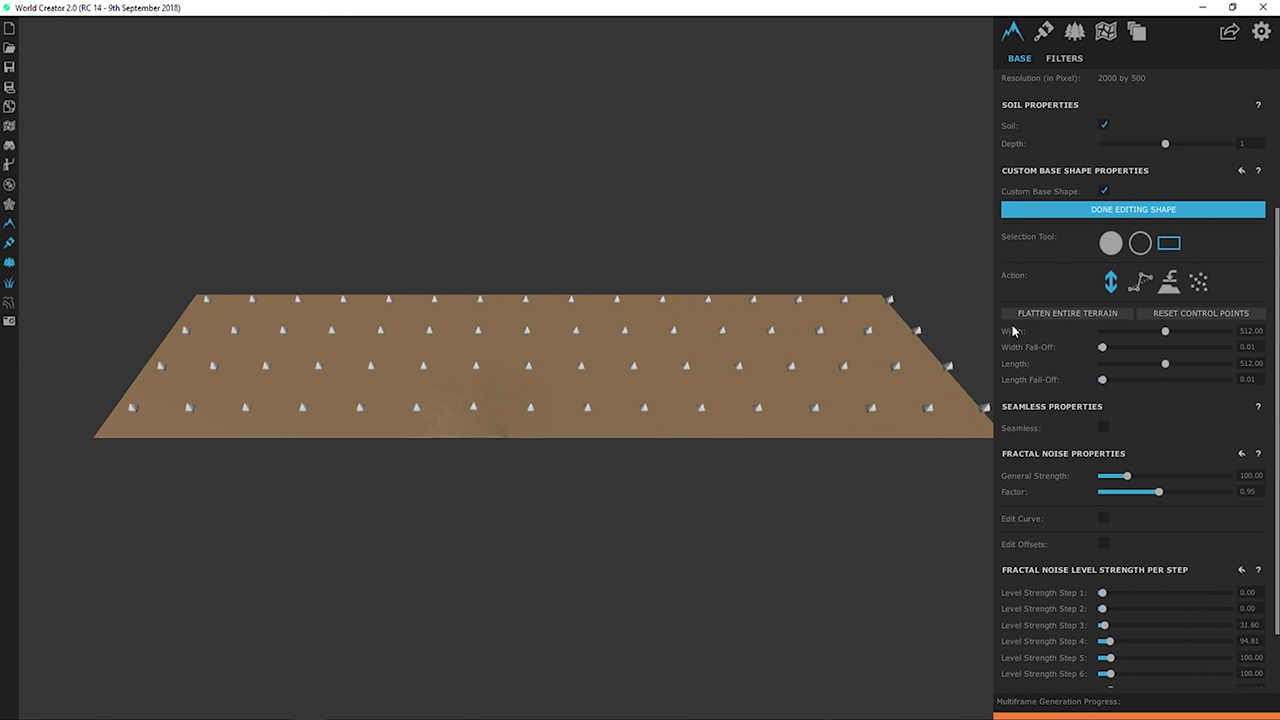
left_click_drag(1238, 332, 1276, 331)
type("100")
- Raise the first rows of control points at the landward end into a dune and a second ridge sloping down to the shore
left_click_drag(160, 396, 154, 384)
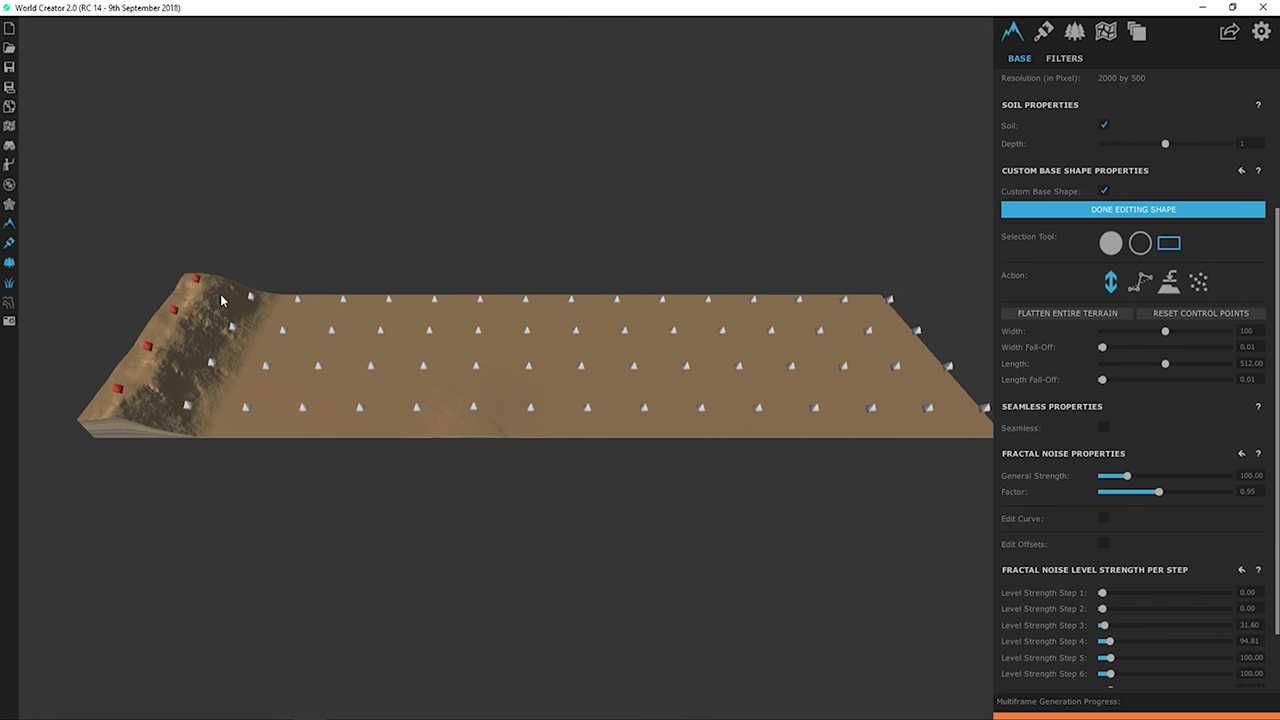
left_click_drag(155, 354, 154, 338)
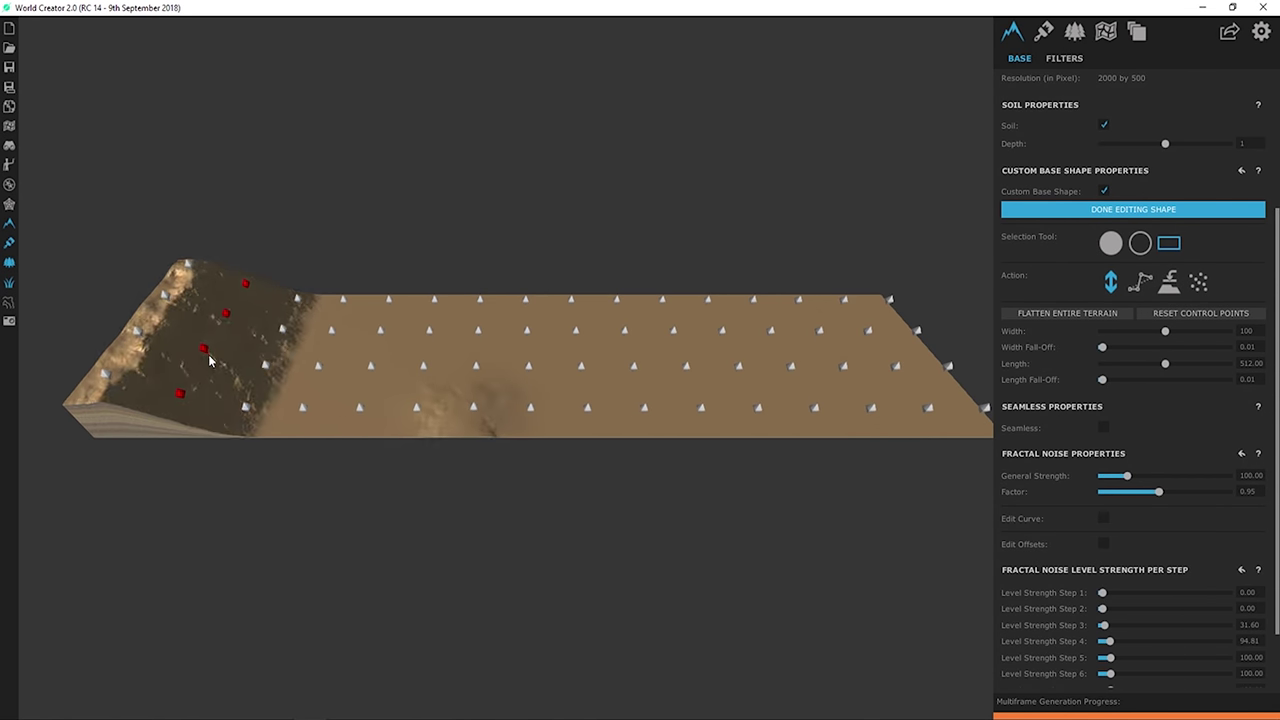
left_click(136, 342)
left_click_drag(132, 348, 134, 354)
left_click_drag(270, 366, 264, 355)
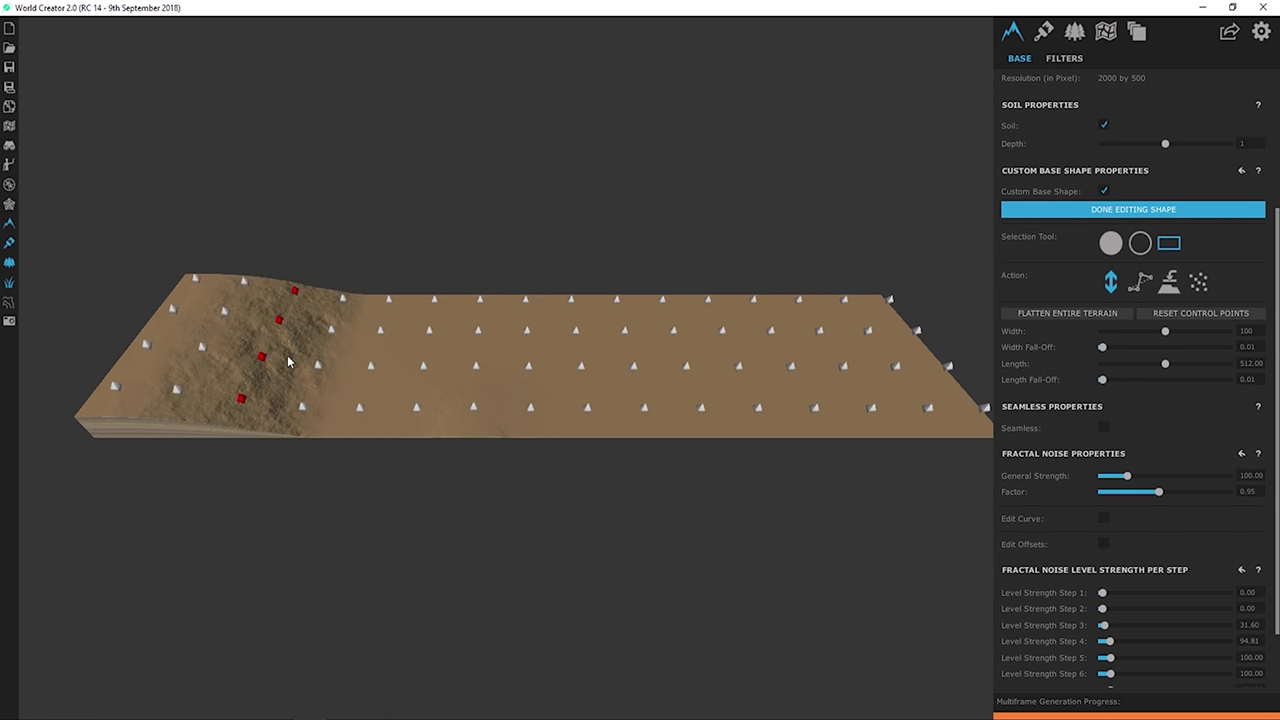
left_click(373, 367)
left_click_drag(374, 362, 428, 358)
- Shape the middle rows of control points into troughs and two low raised bars across the terrain
middle_click_drag(825, 427, 710, 372)
left_click(808, 366)
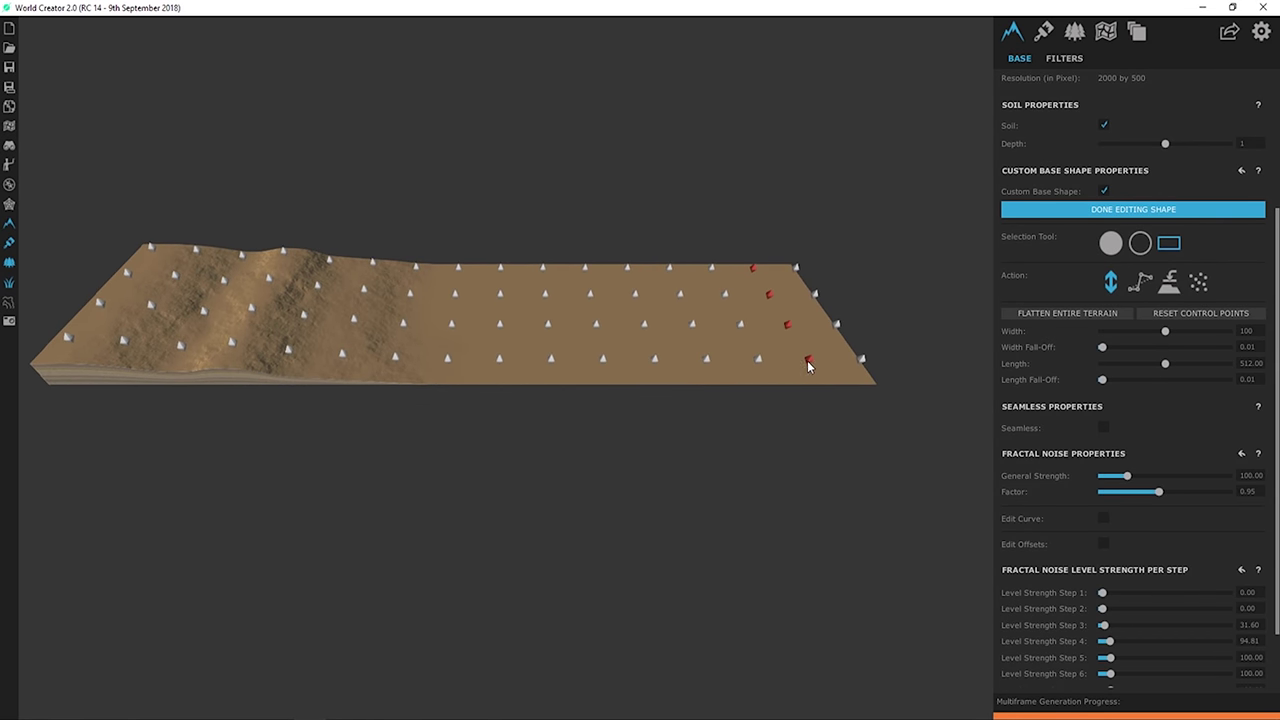
left_click(450, 364)
left_click(502, 364)
left_click_drag(400, 359, 399, 368)
left_click(451, 366)
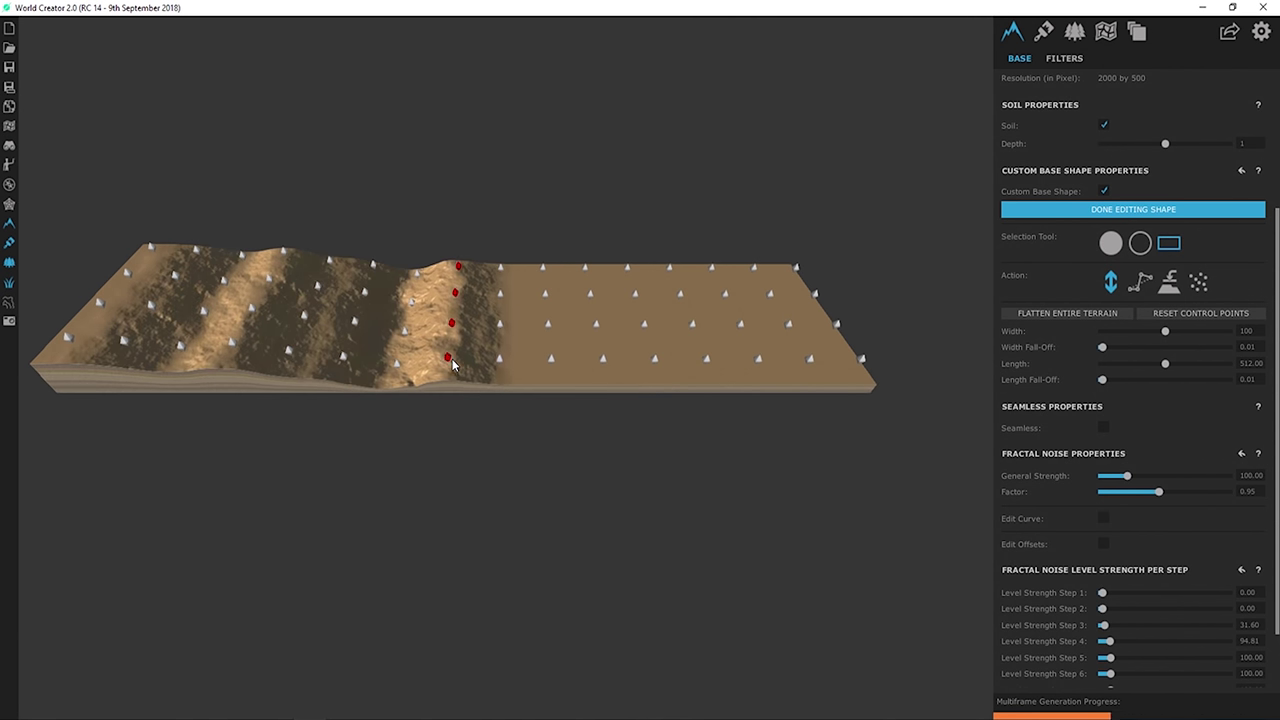
left_click(502, 362)
left_click(556, 364)
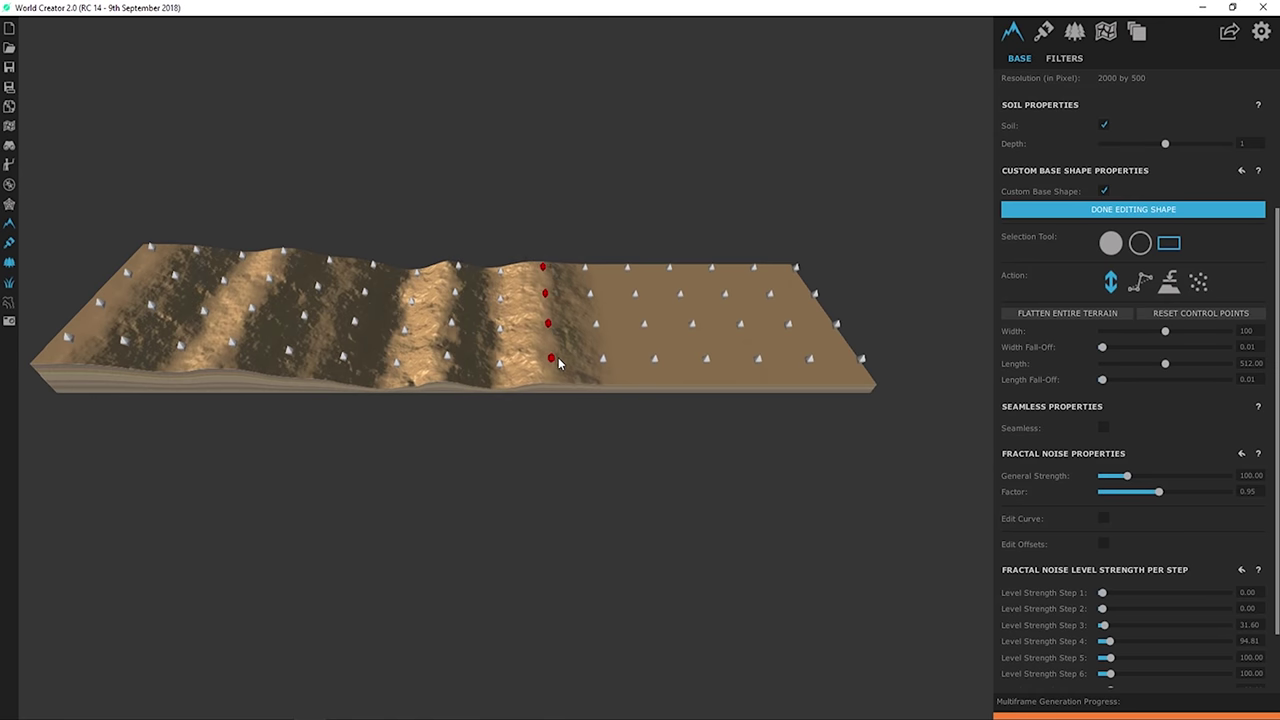
- Lower the rows beyond the bars into a seaward slope and drop the outermost row steeply
left_click(603, 362)
left_click(652, 364)
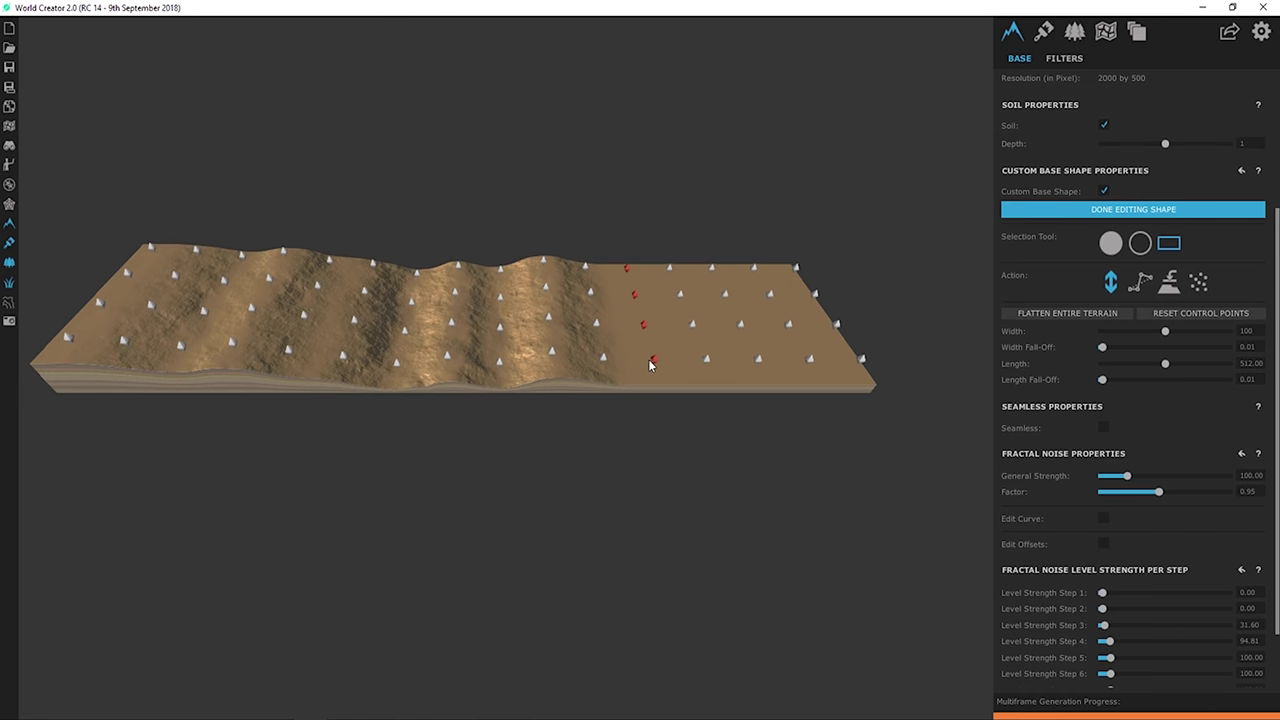
left_click(705, 362)
left_click(757, 363)
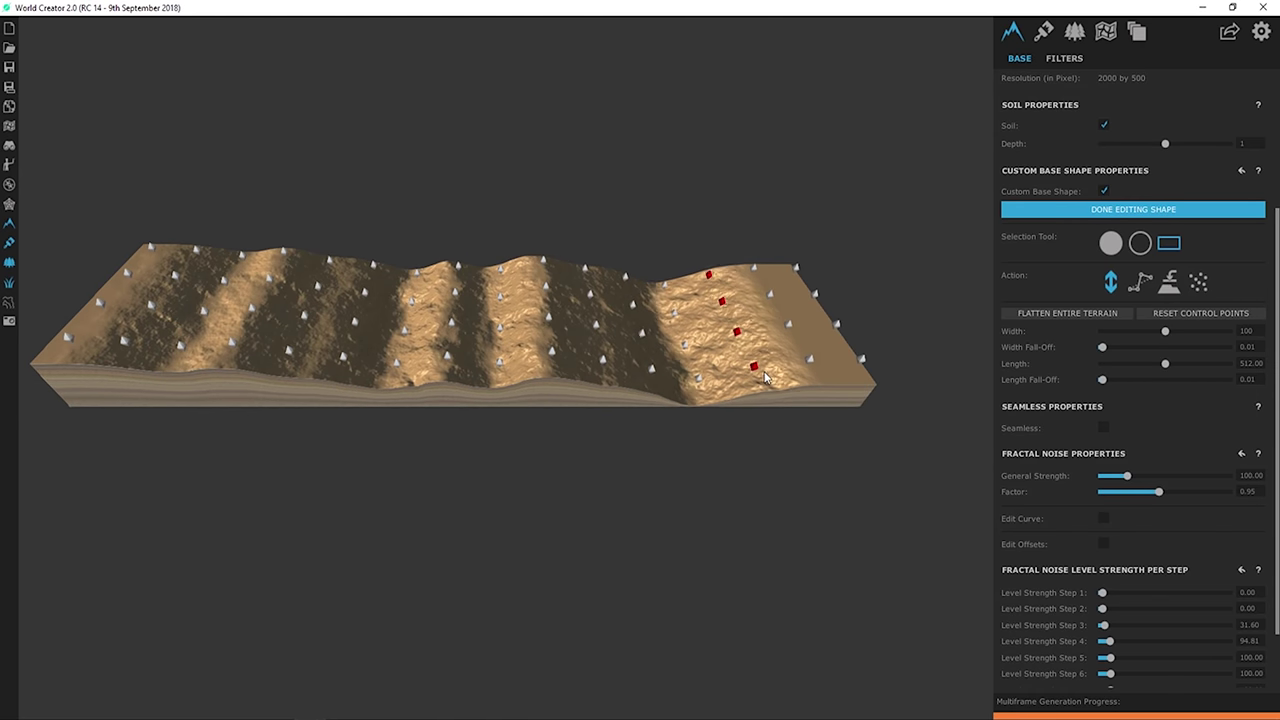
left_click(697, 378)
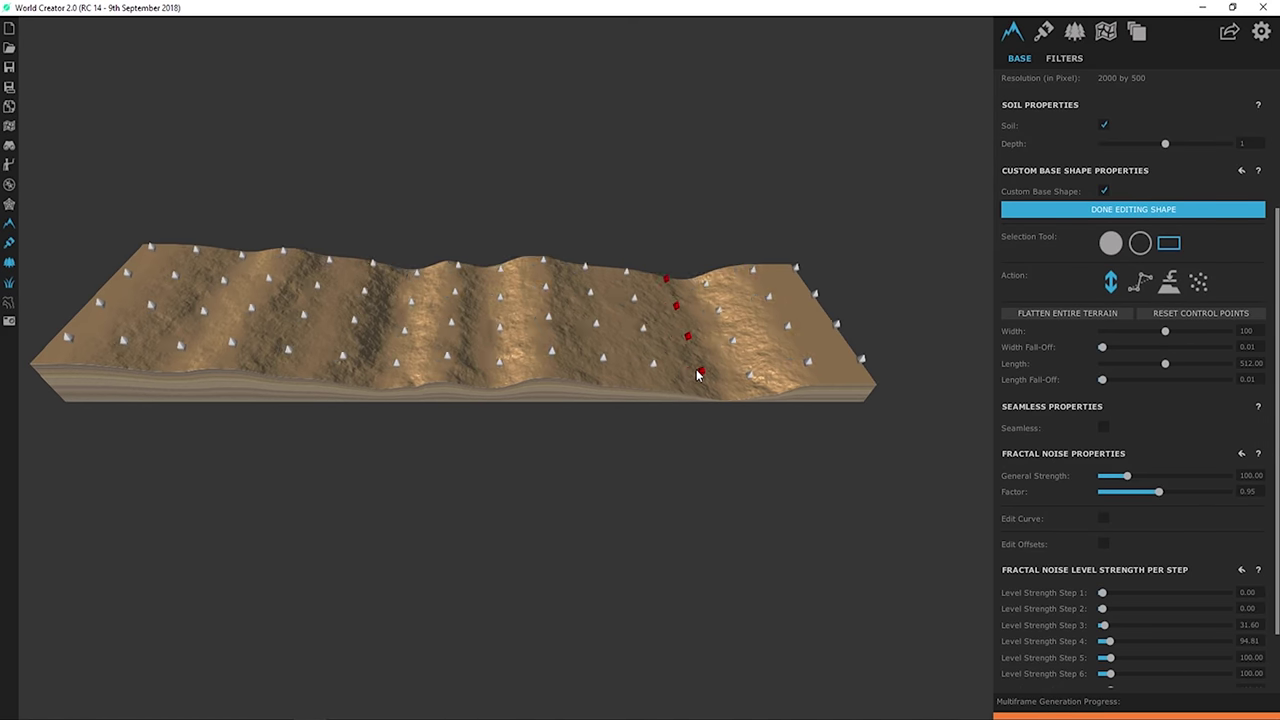
left_click(843, 380)
left_click_drag(864, 389, 864, 407)
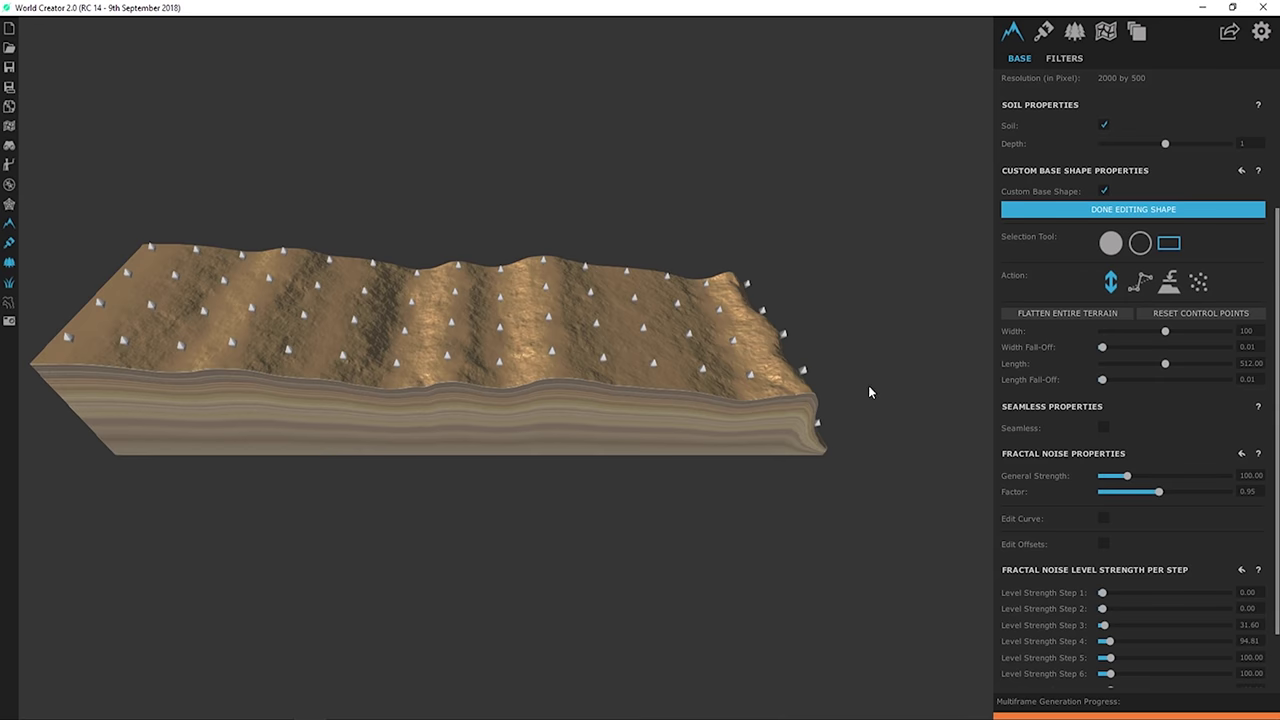
- Level the rows between the dune and the first trough into a flatter berm
middle_click_drag(597, 391, 556, 353)
scroll(683, 472, "up", 2)
scroll(556, 353, "down", 2)
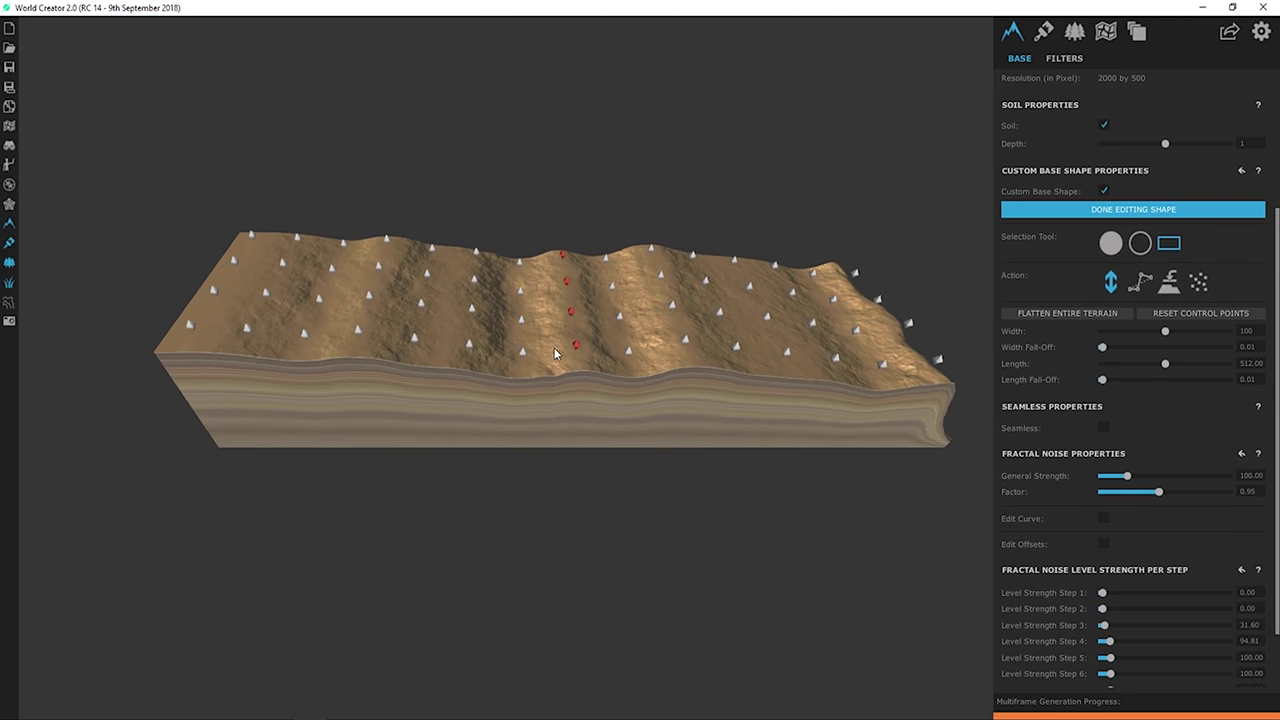
scroll(528, 342, "up", 2)
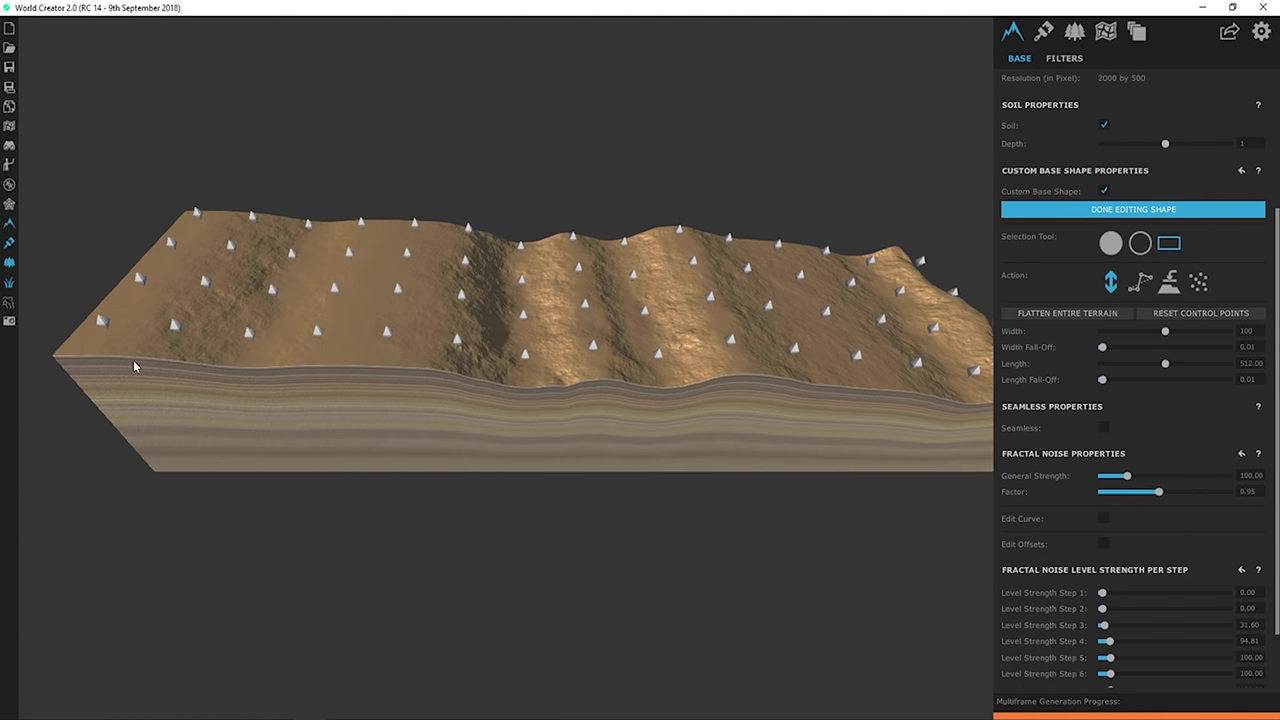
scroll(150, 340, "up", 5)
scroll(160, 341, "down", 4)
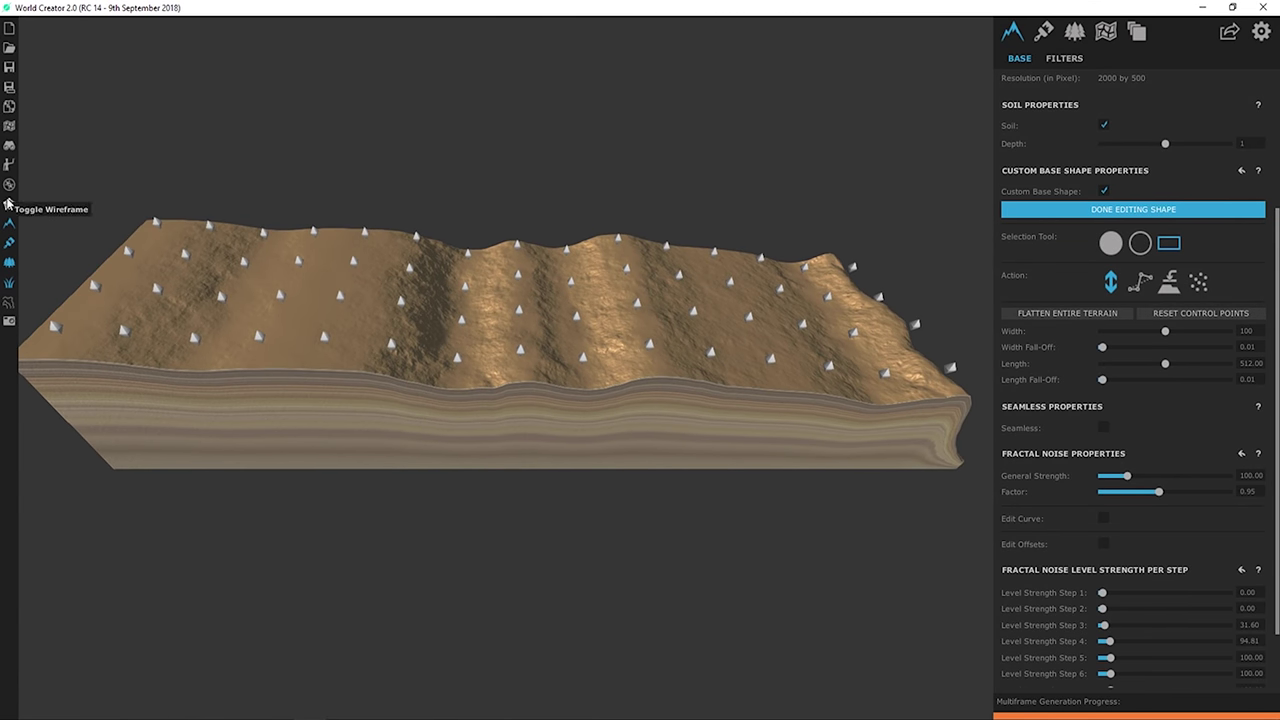
- Display the terrain info overlay and finish editing the base shape
left_click(9, 145)
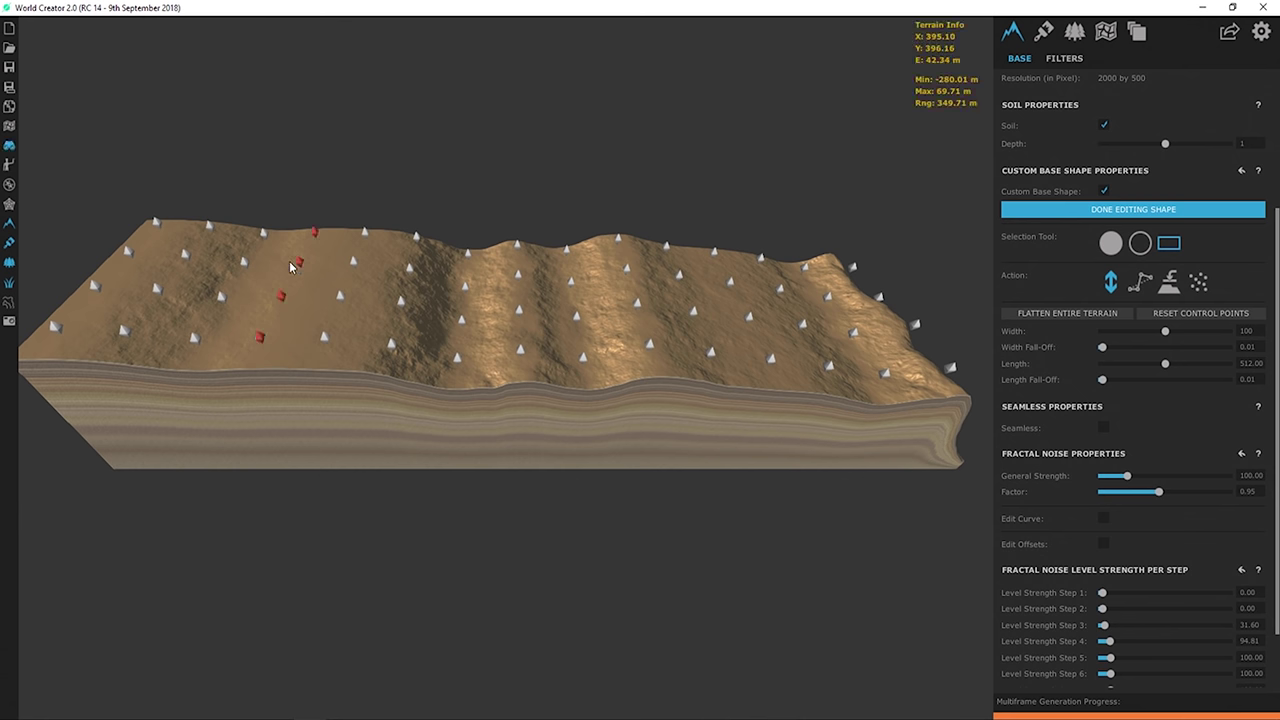
left_click(1080, 209)
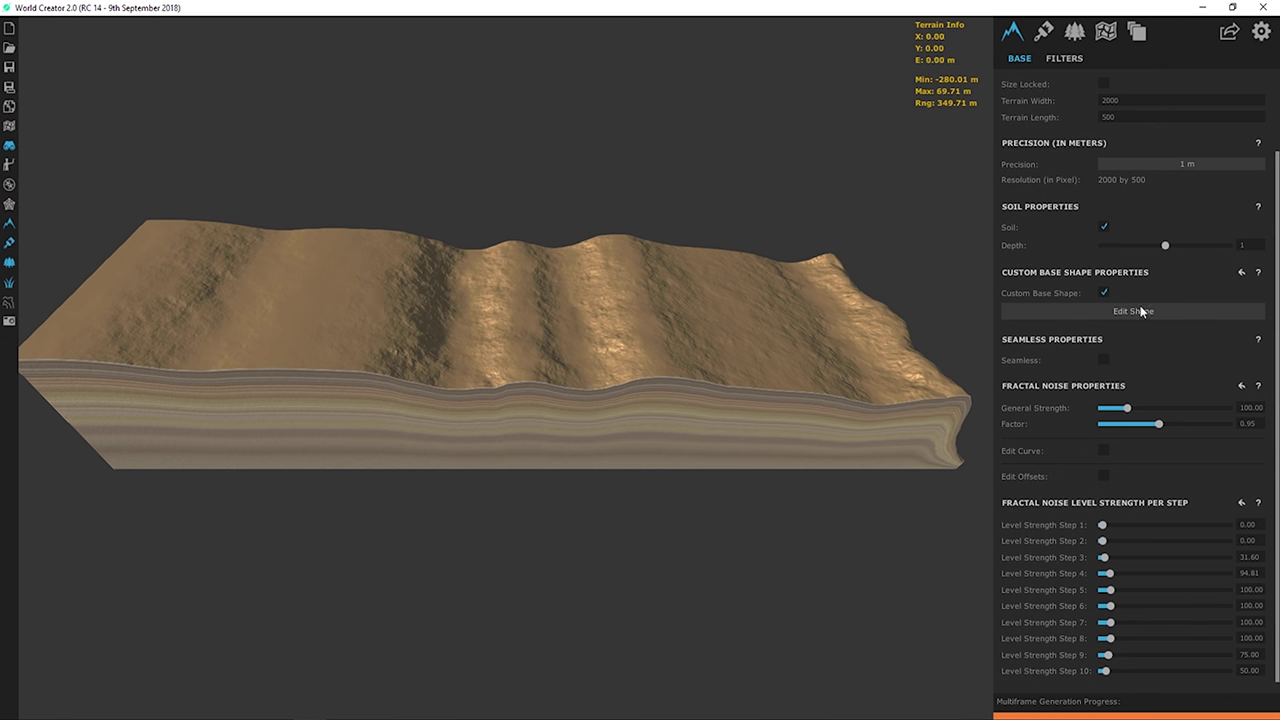
- Show the ocean plane and set the ocean height to 39
left_click(1074, 31)
left_click(1121, 60)
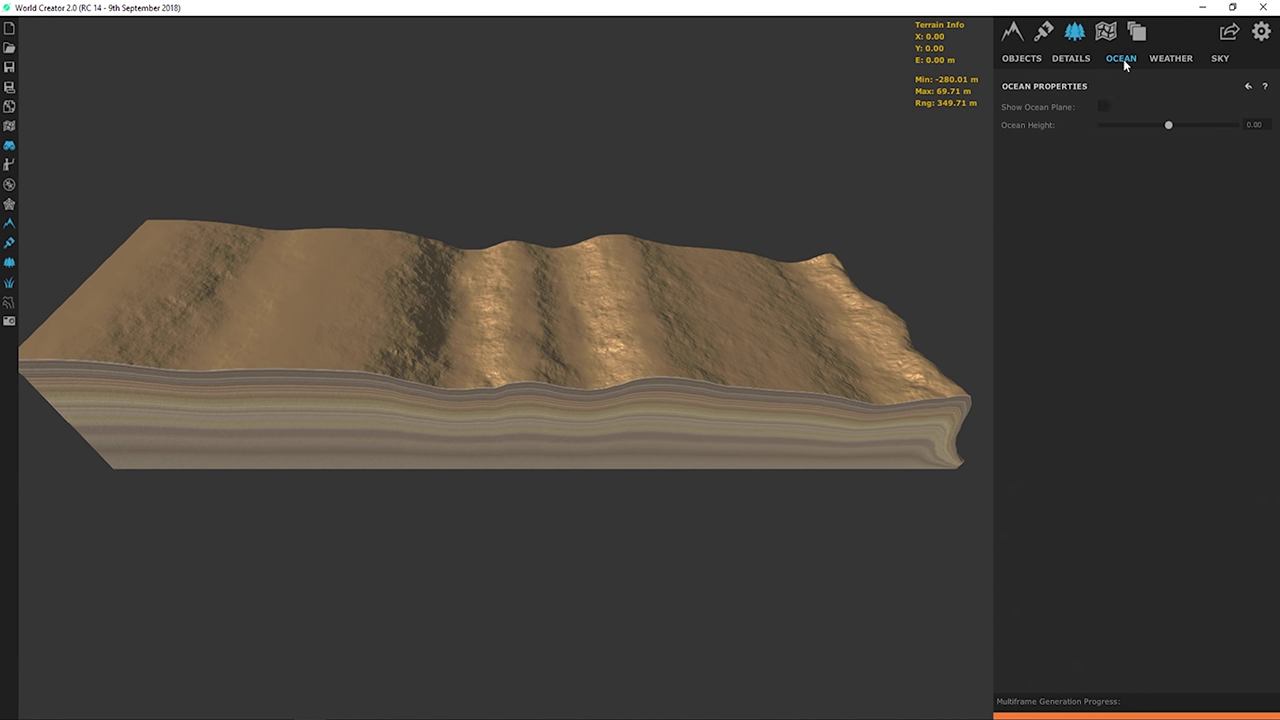
left_click(1257, 126)
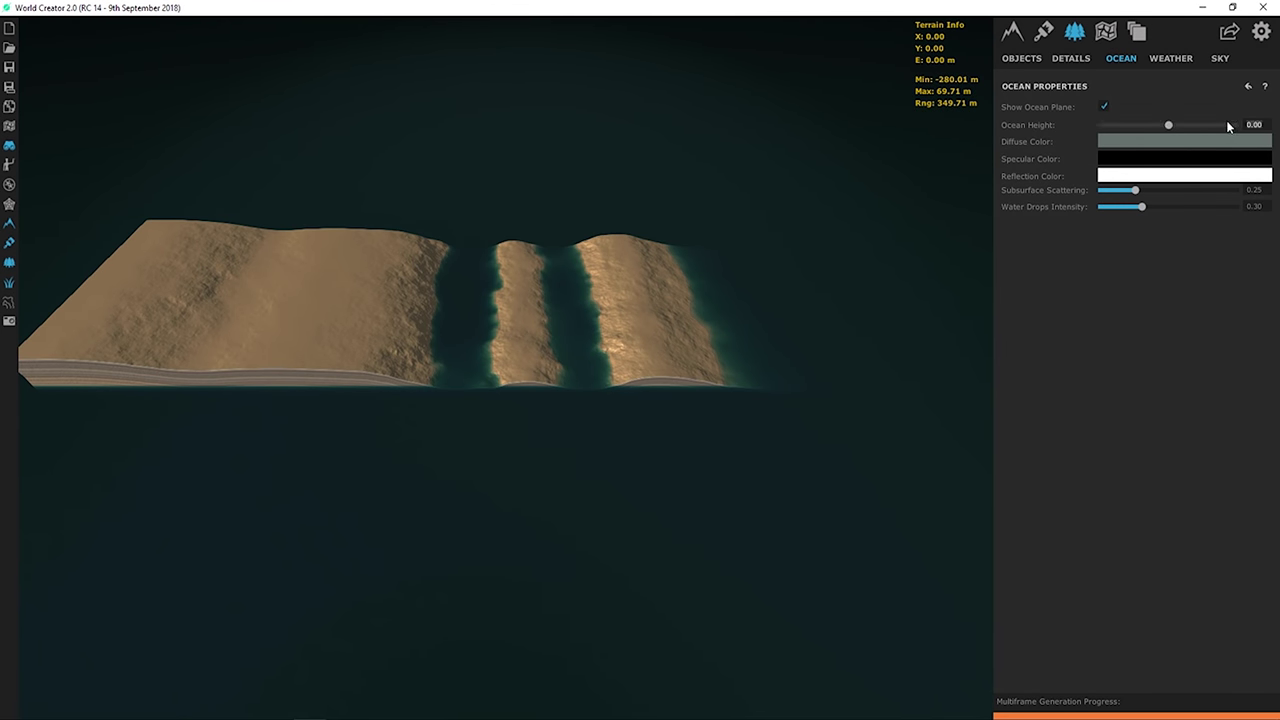
type("39")
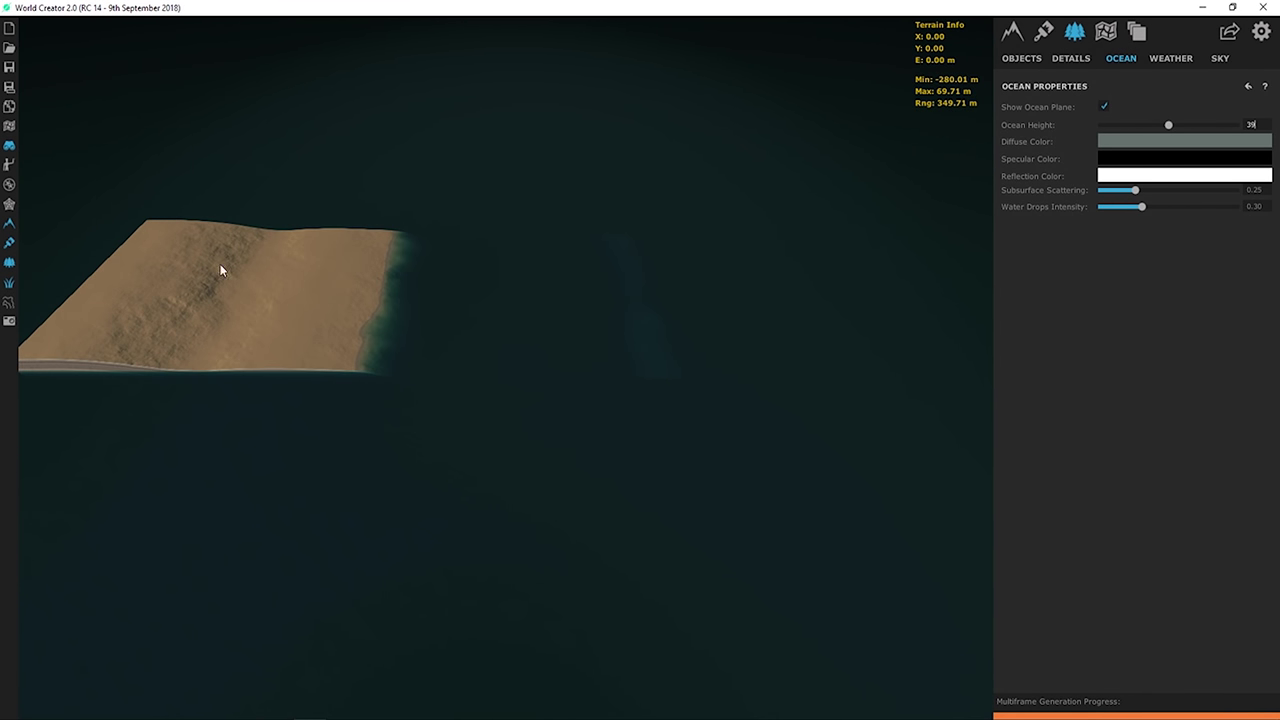
middle_click_drag(437, 287, 450, 442)
scroll(478, 272, "down", 2)
mouse_move(450, 442)
right_mouse_down()
mouse_move(445, 461)
mouse_move(465, 440)
right_mouse_up()
middle_click_drag(496, 413, 438, 316)
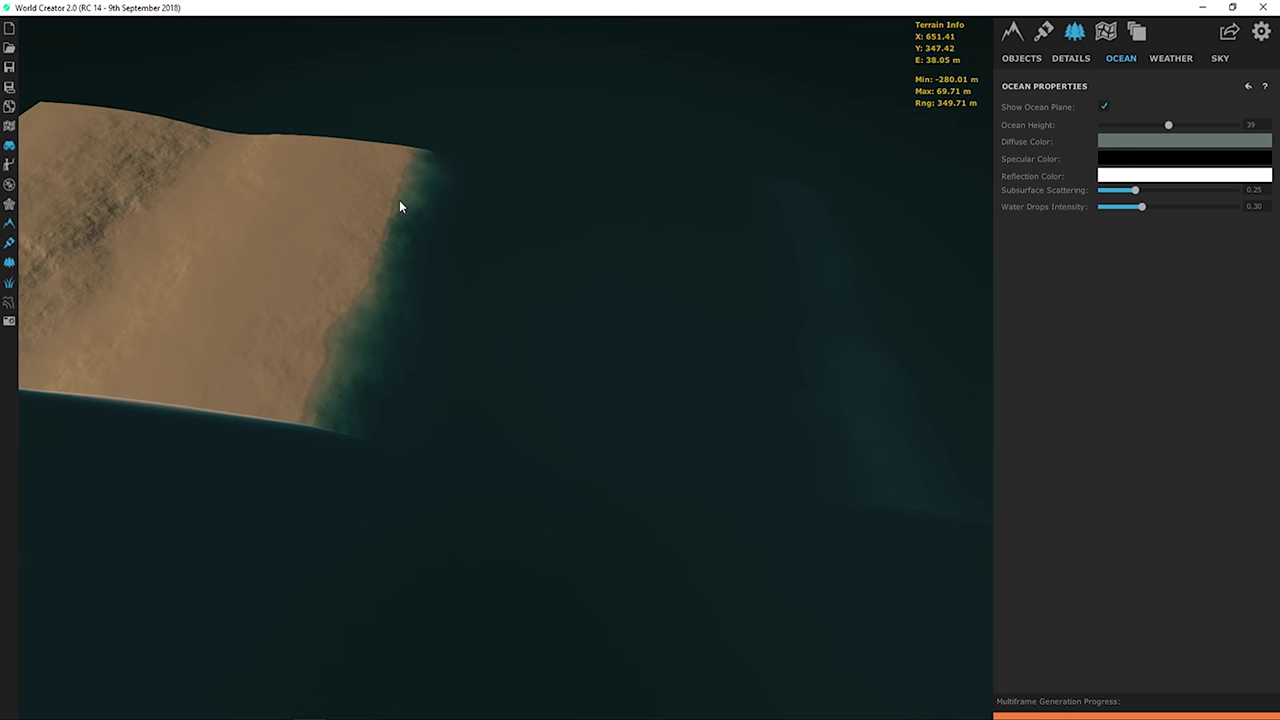
middle_click_drag(351, 316, 444, 232)
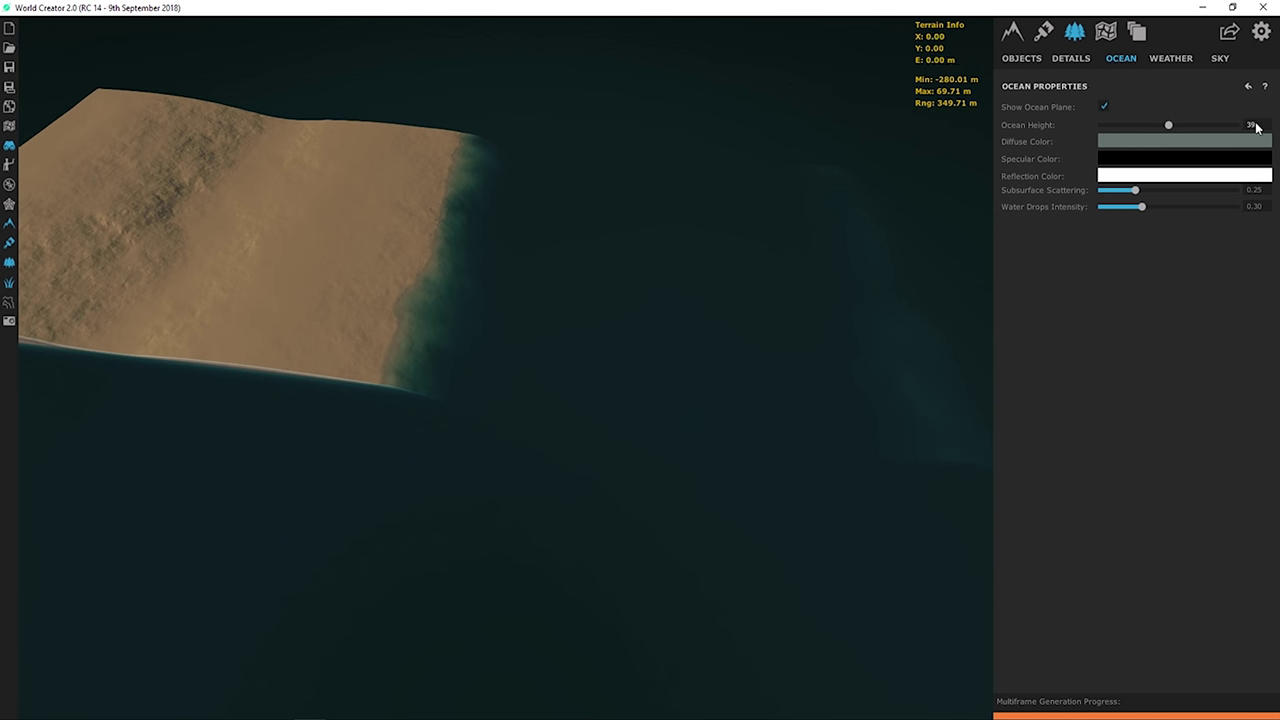
- Try an ocean height of 45 and set it back to 39
type("45")
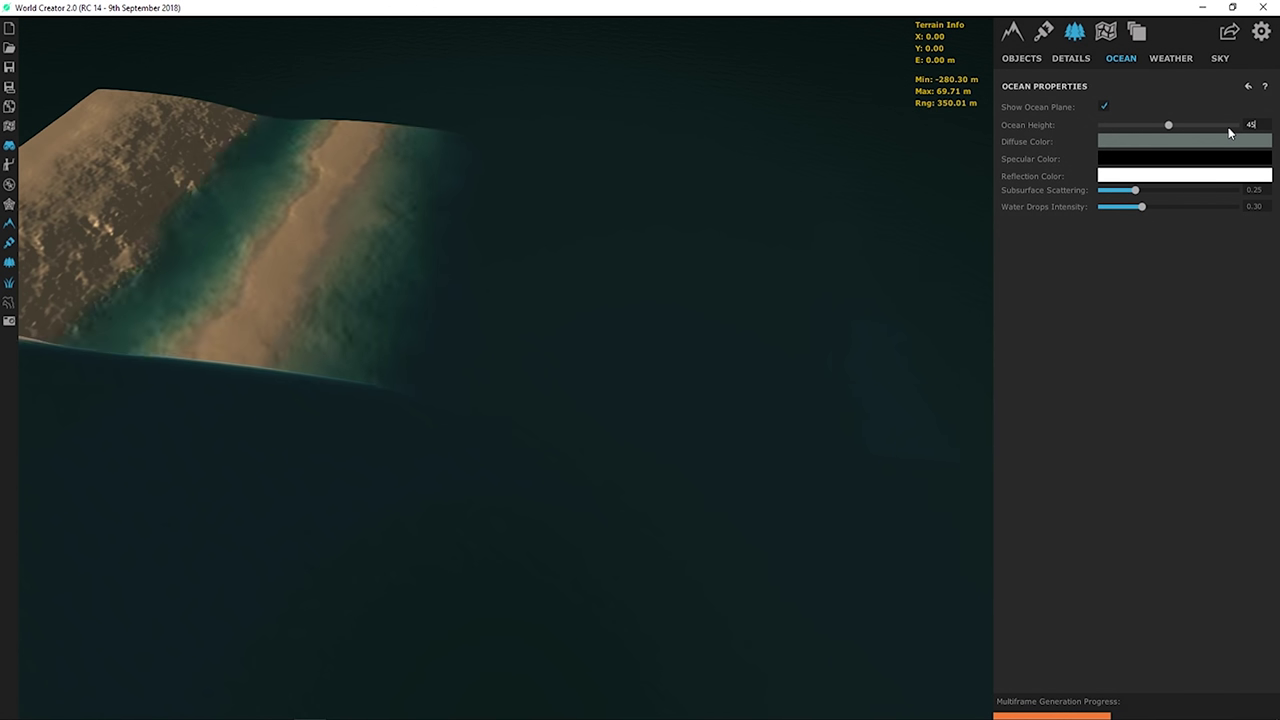
middle_click_drag(523, 223, 633, 233)
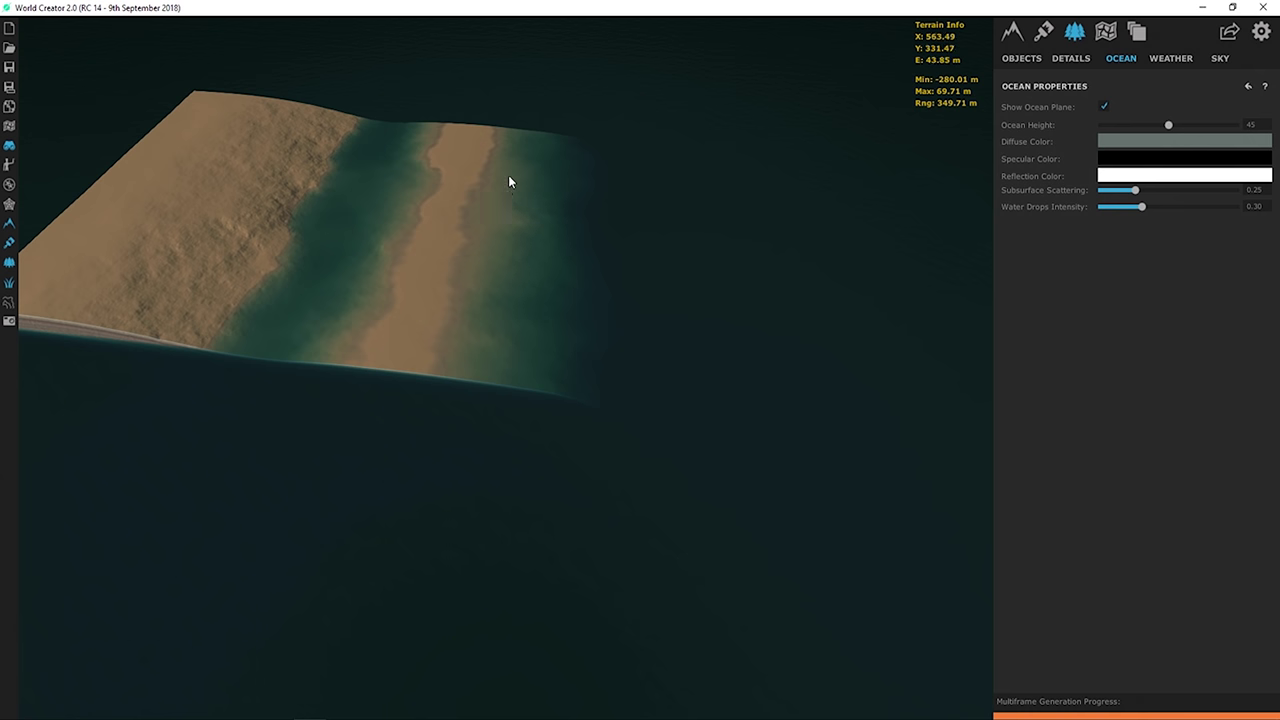
key("Return")
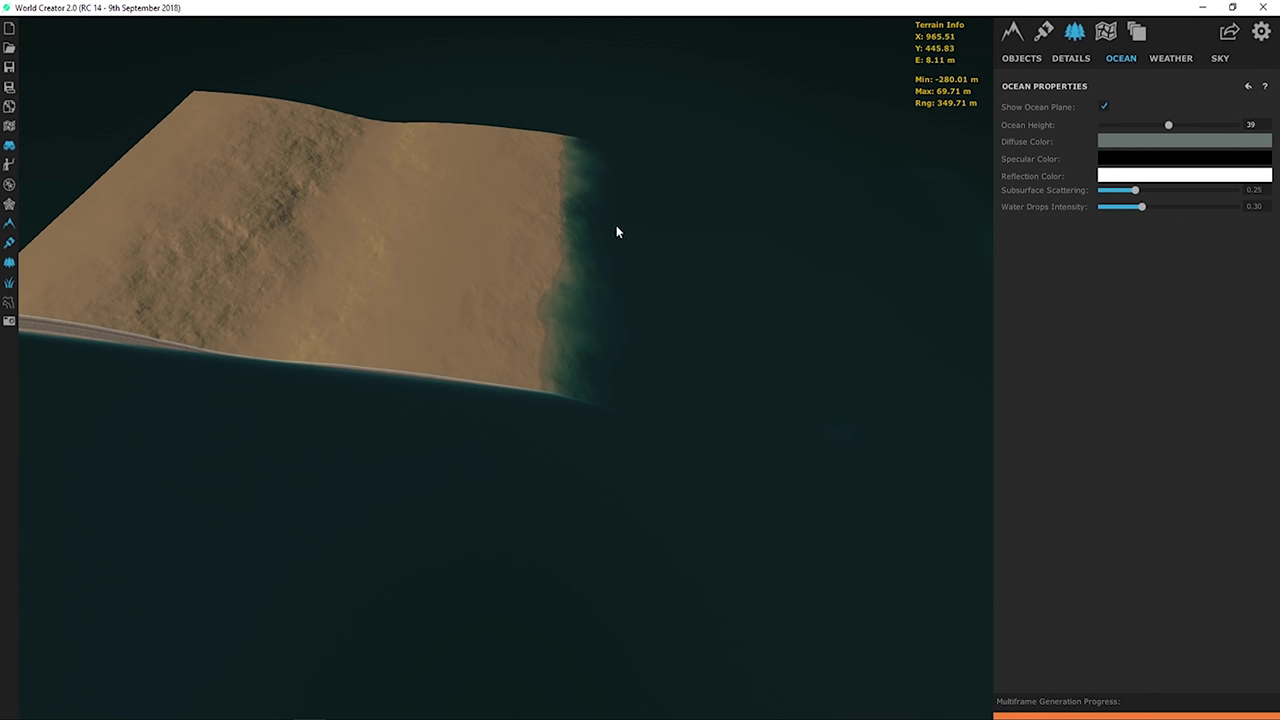
- Reopen the custom base shape of the terrain for editing
middle_click_drag(679, 205, 428, 160)
scroll(456, 188, "down", 8)
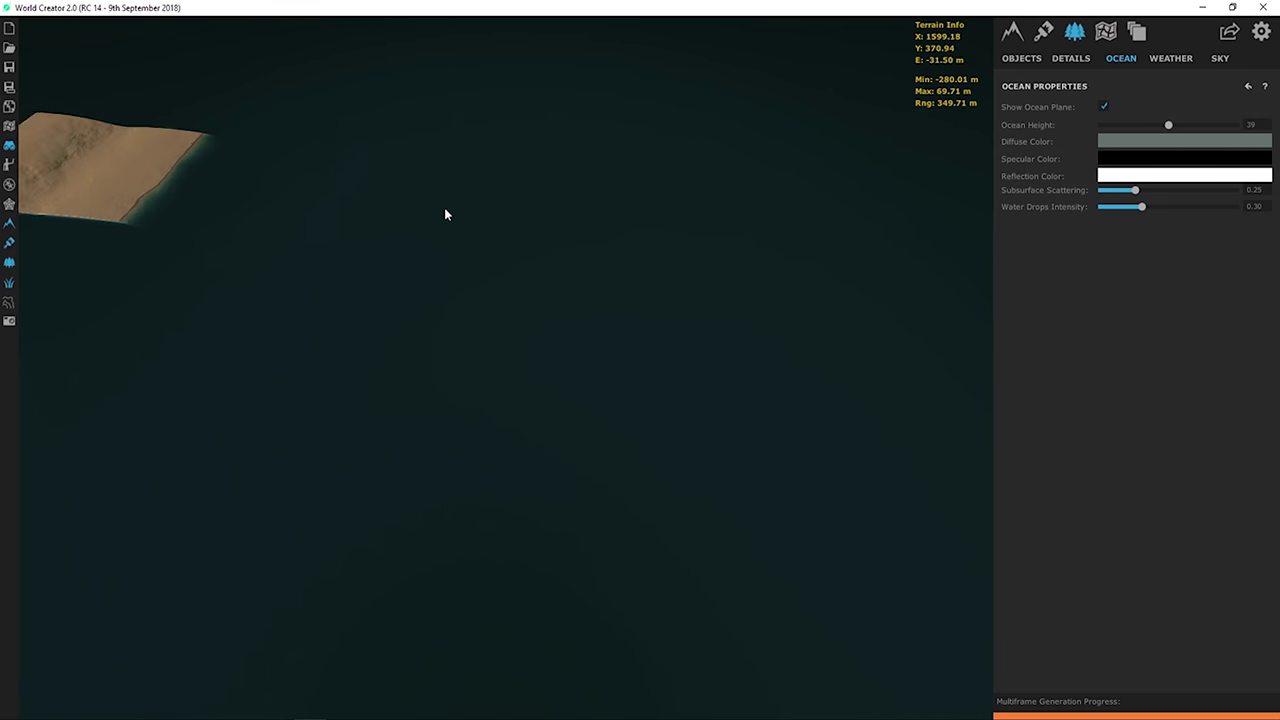
middle_click_drag(290, 185, 357, 266)
scroll(357, 290, "up", 5)
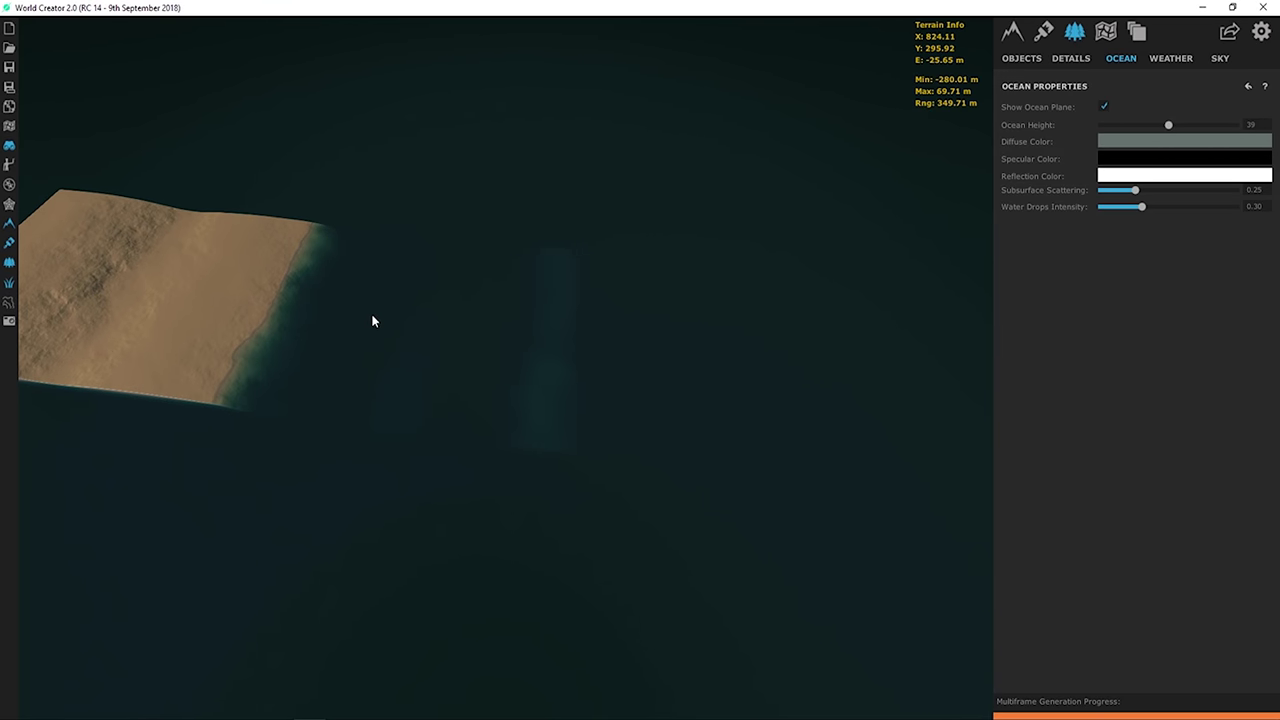
middle_click_drag(425, 287, 480, 305)
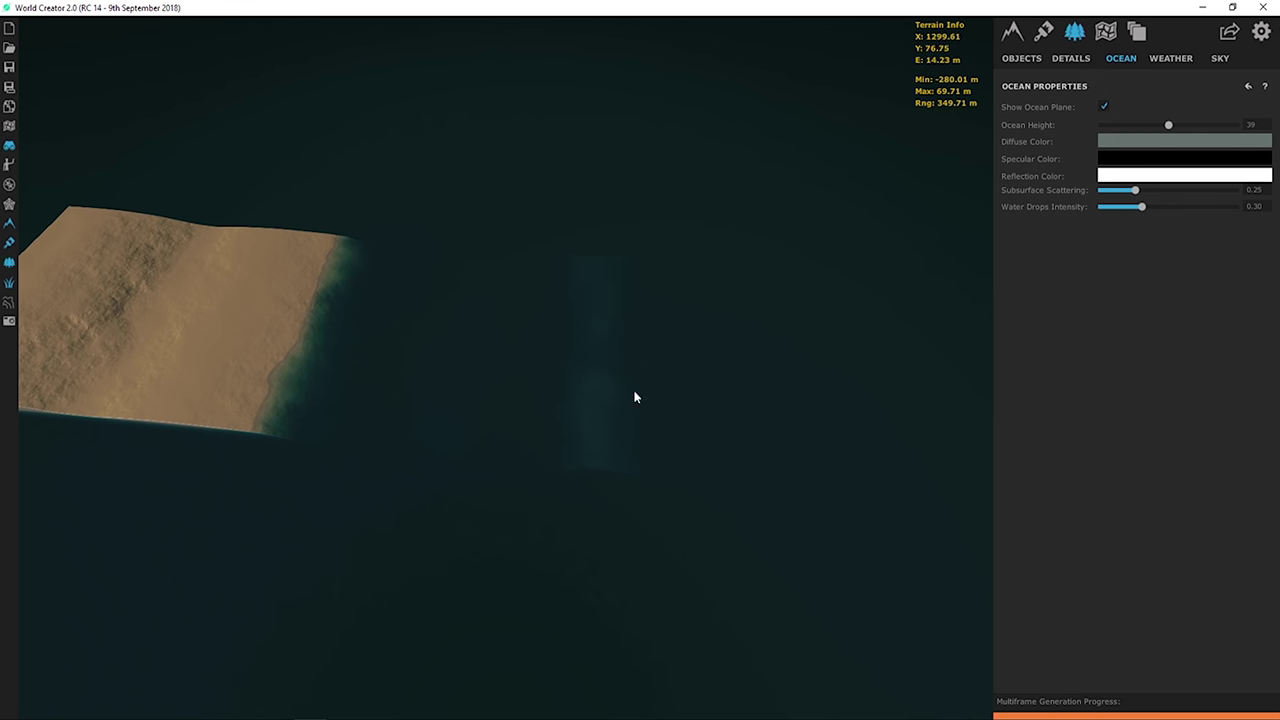
scroll(573, 320, "down", 3)
scroll(571, 325, "up", 4)
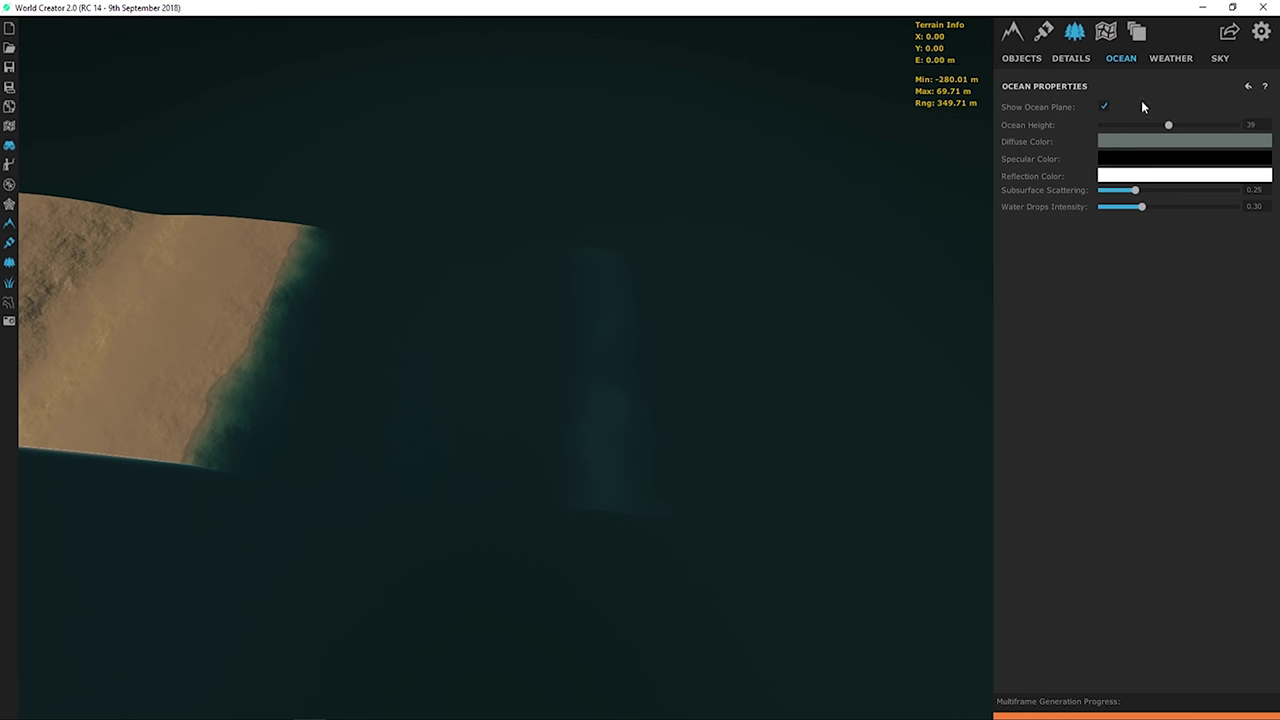
left_click(1021, 59)
left_click(1012, 31)
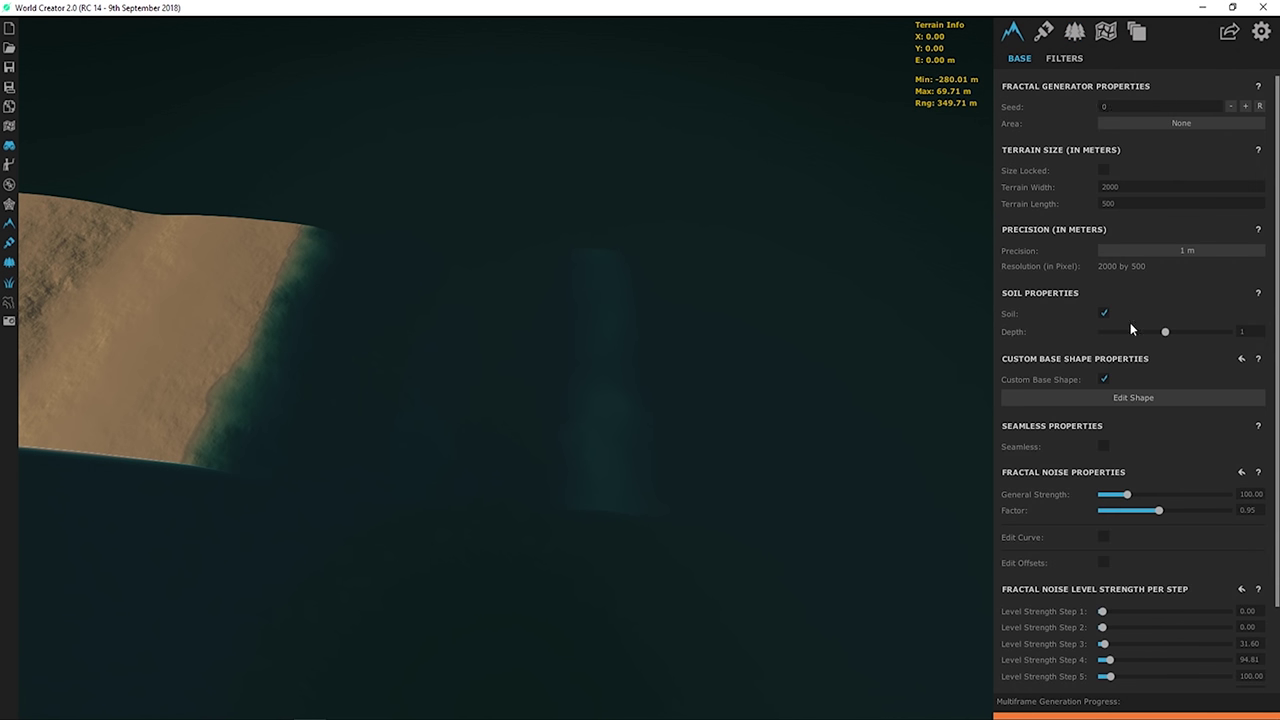
left_click(1117, 399)
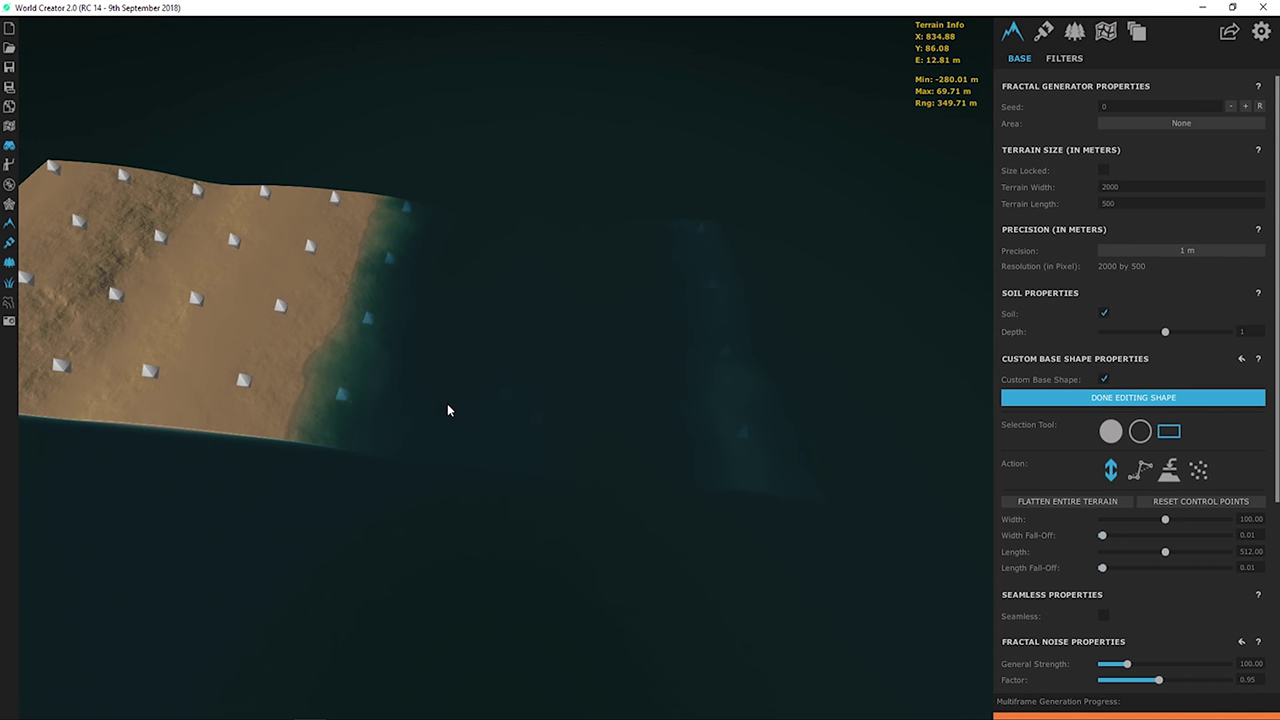
- Raise the control point rows of the outer and inner offshore bars to just below the ocean surface
left_click_drag(530, 415, 534, 413)
left_click_drag(732, 430, 745, 431)
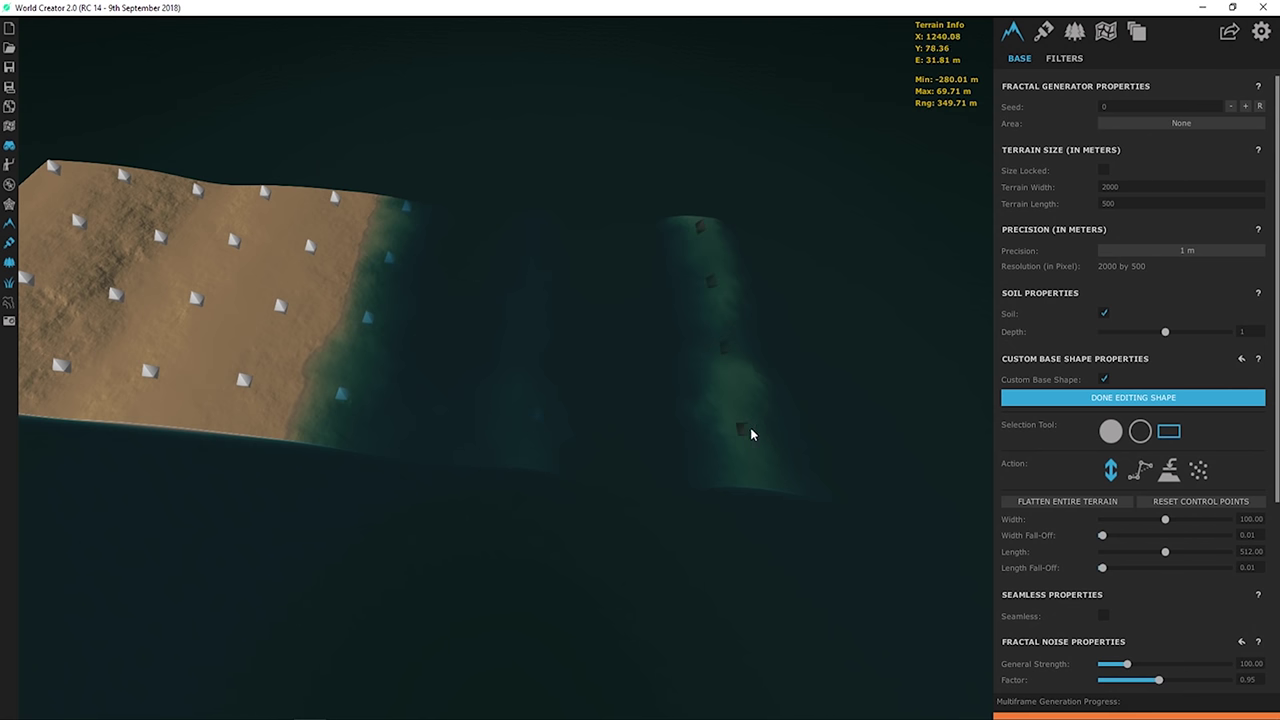
left_click_drag(541, 432, 543, 417)
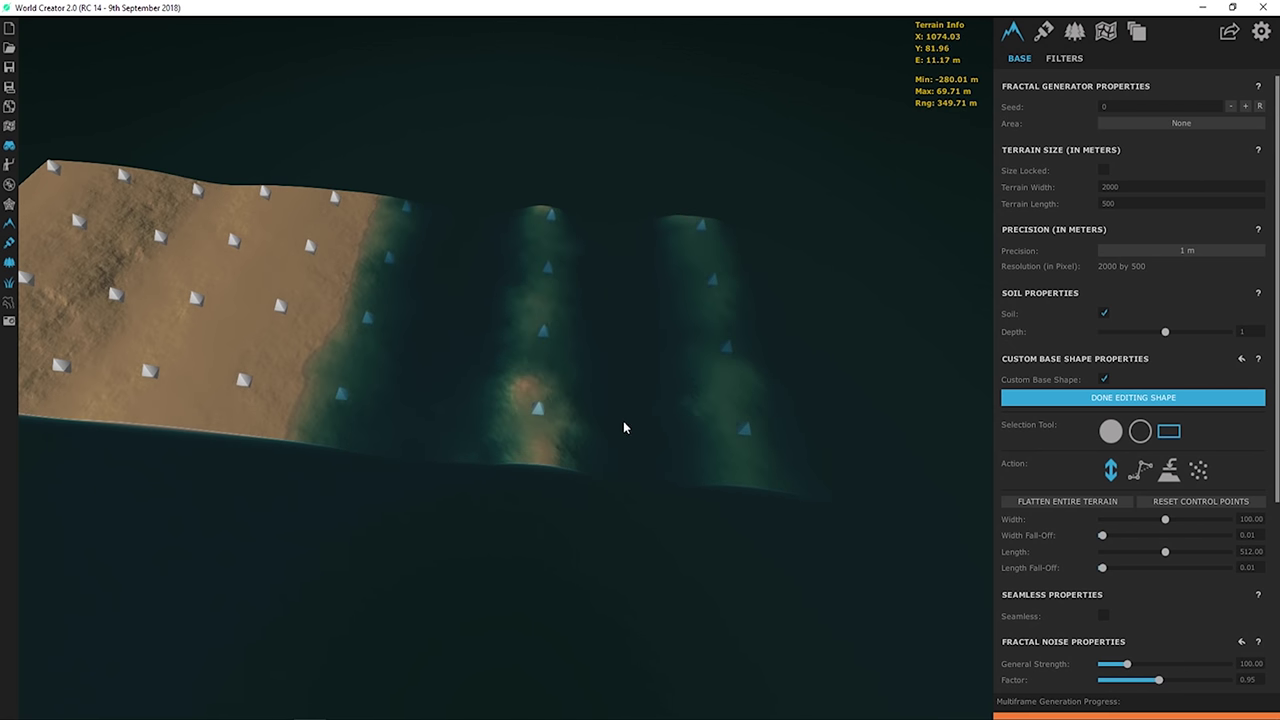
left_click(538, 410)
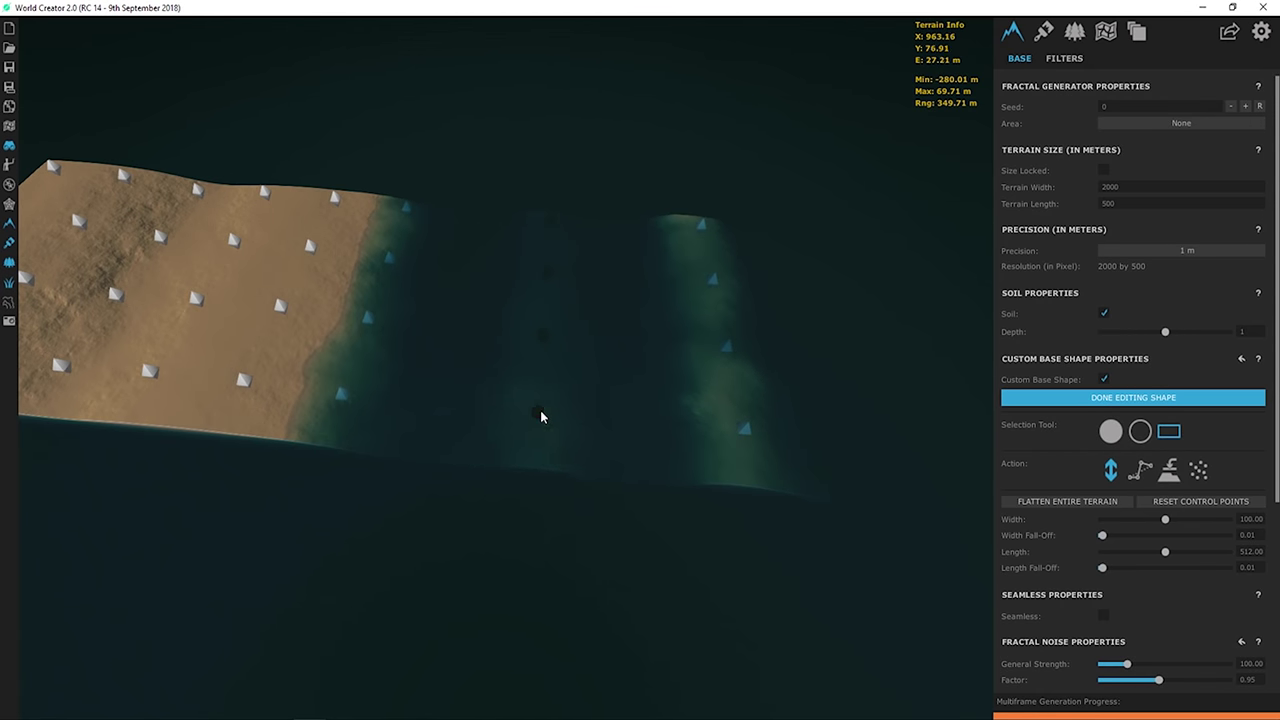
left_click_drag(541, 413, 541, 417)
- Raise the trough row between the shoreline and the inner bar to make the nearshore water shallower
scroll(477, 347, "down", 3)
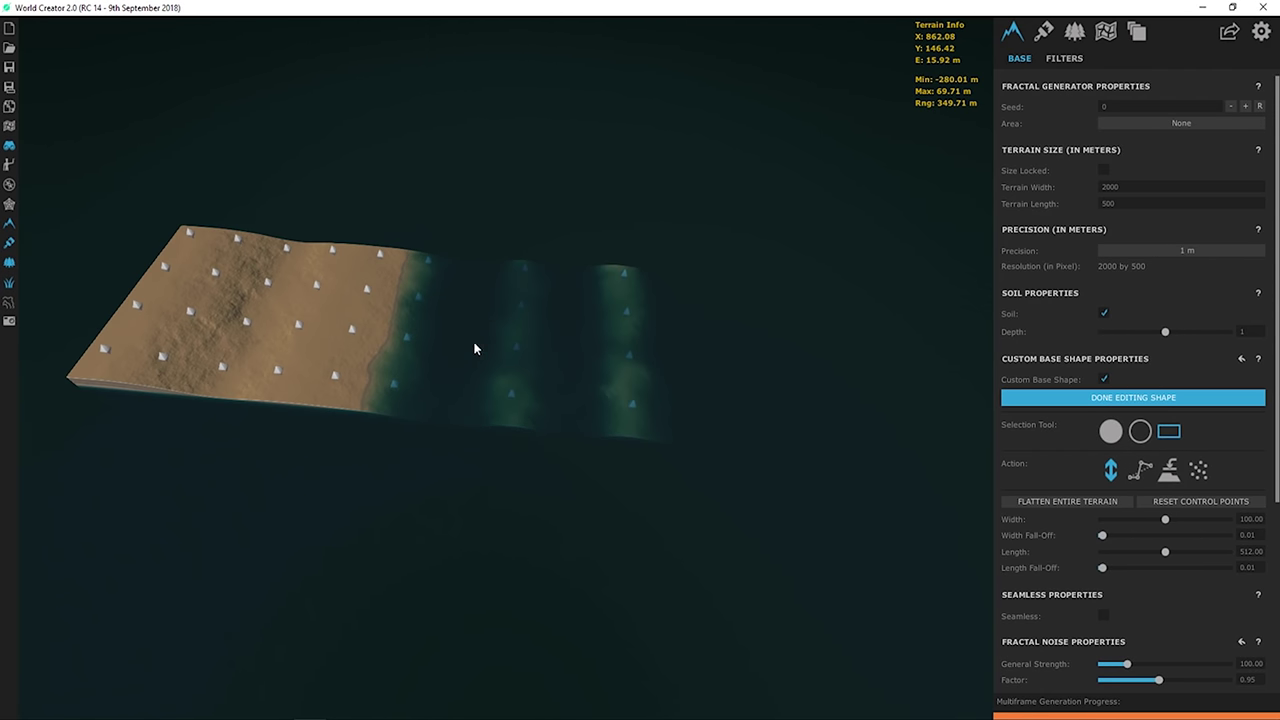
middle_click_drag(477, 347, 471, 439)
scroll(471, 440, "up", 4)
middle_click_drag(514, 527, 500, 387)
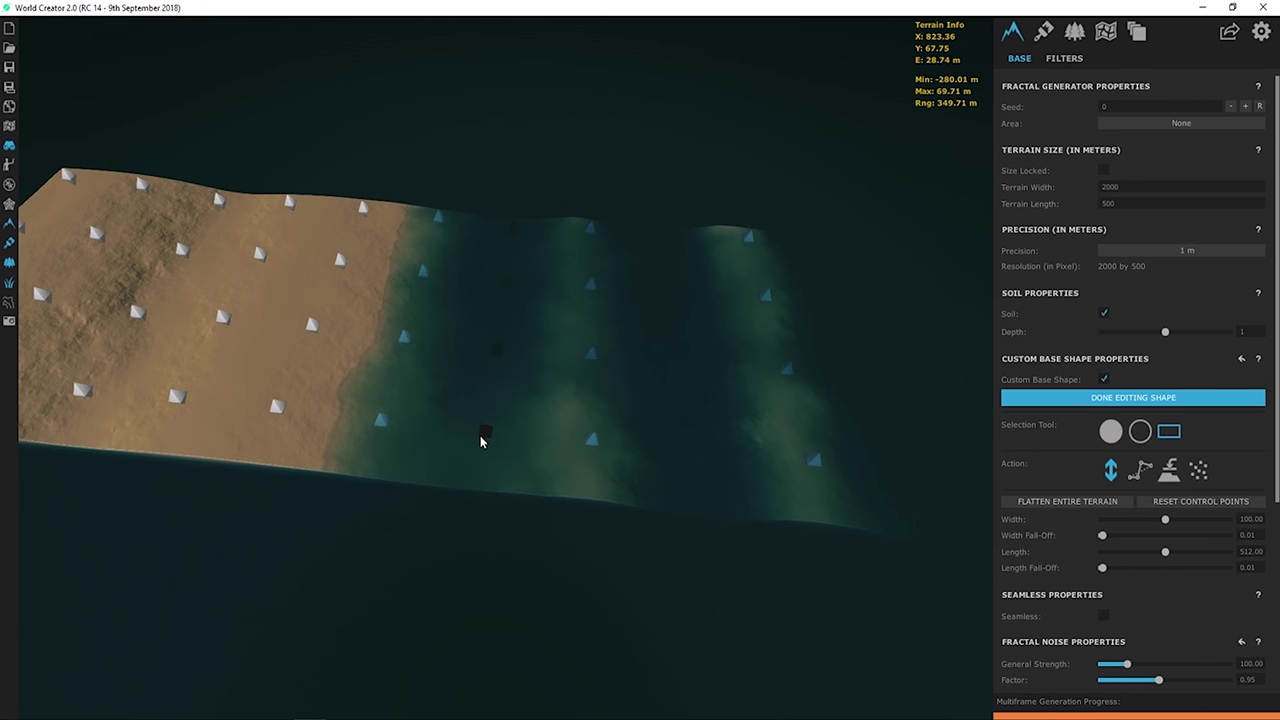
left_click_drag(505, 286, 505, 283)
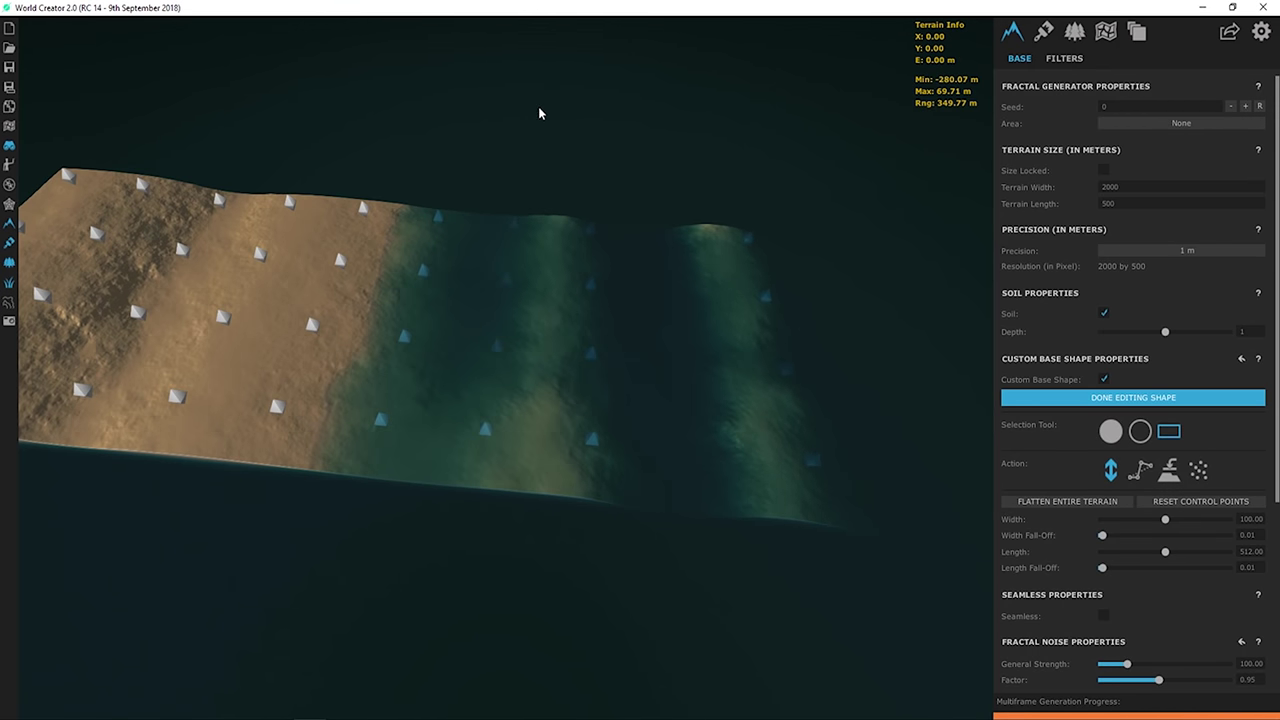
- Check the shoreline and berm rows and finish editing the base shape
scroll(540, 110, "down", 3)
middle_click_drag(634, 177, 634, 238)
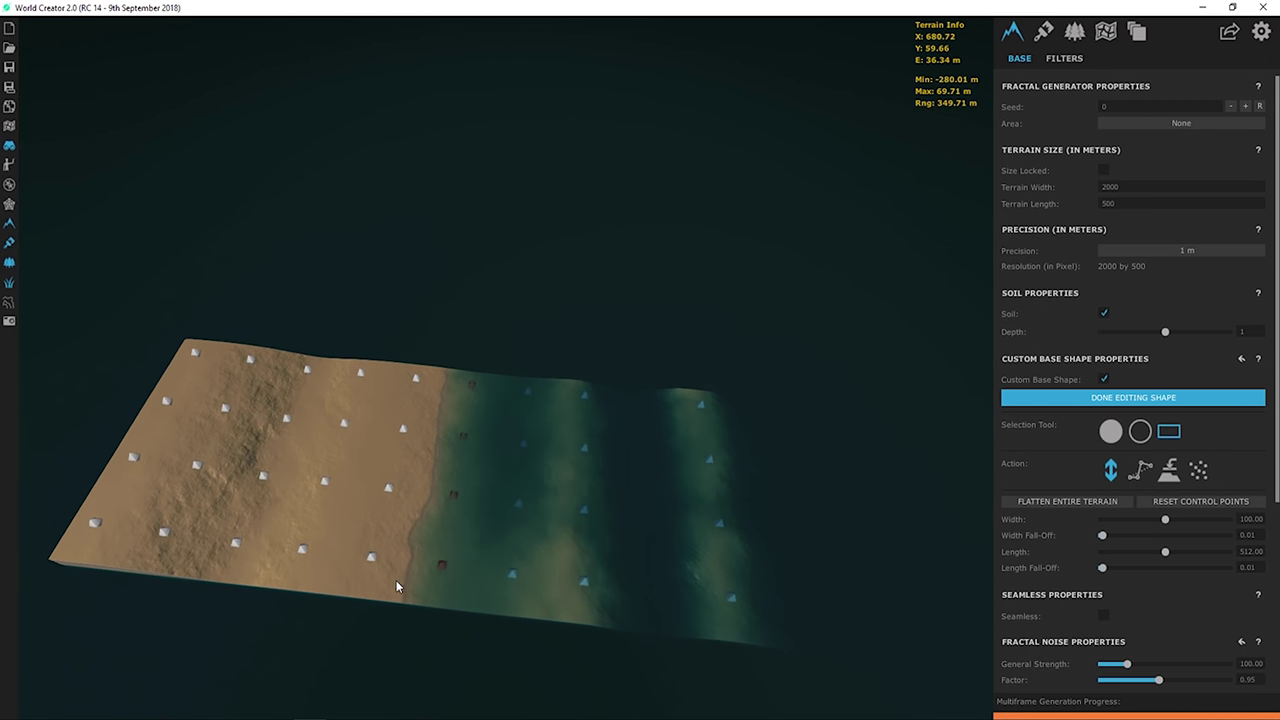
scroll(396, 578, "up", 3)
scroll(391, 461, "down", 2)
middle_click_drag(391, 461, 472, 356)
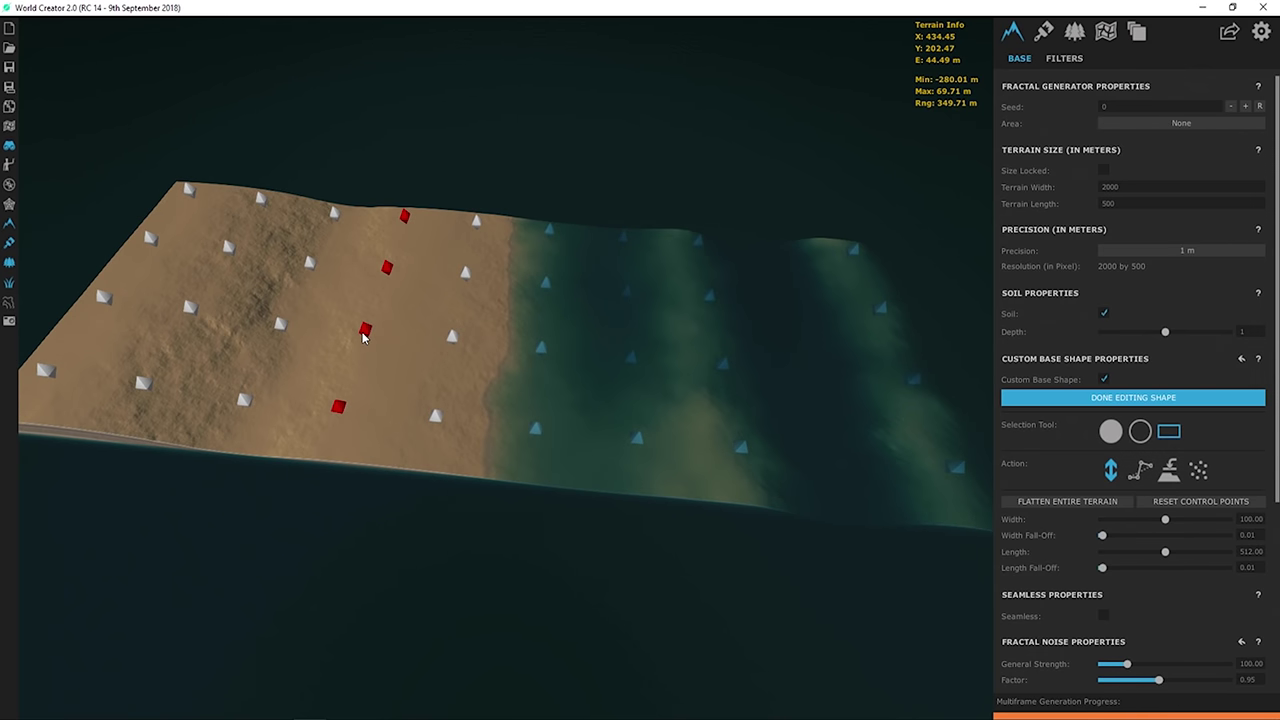
right_click_drag(686, 271, 620, 420)
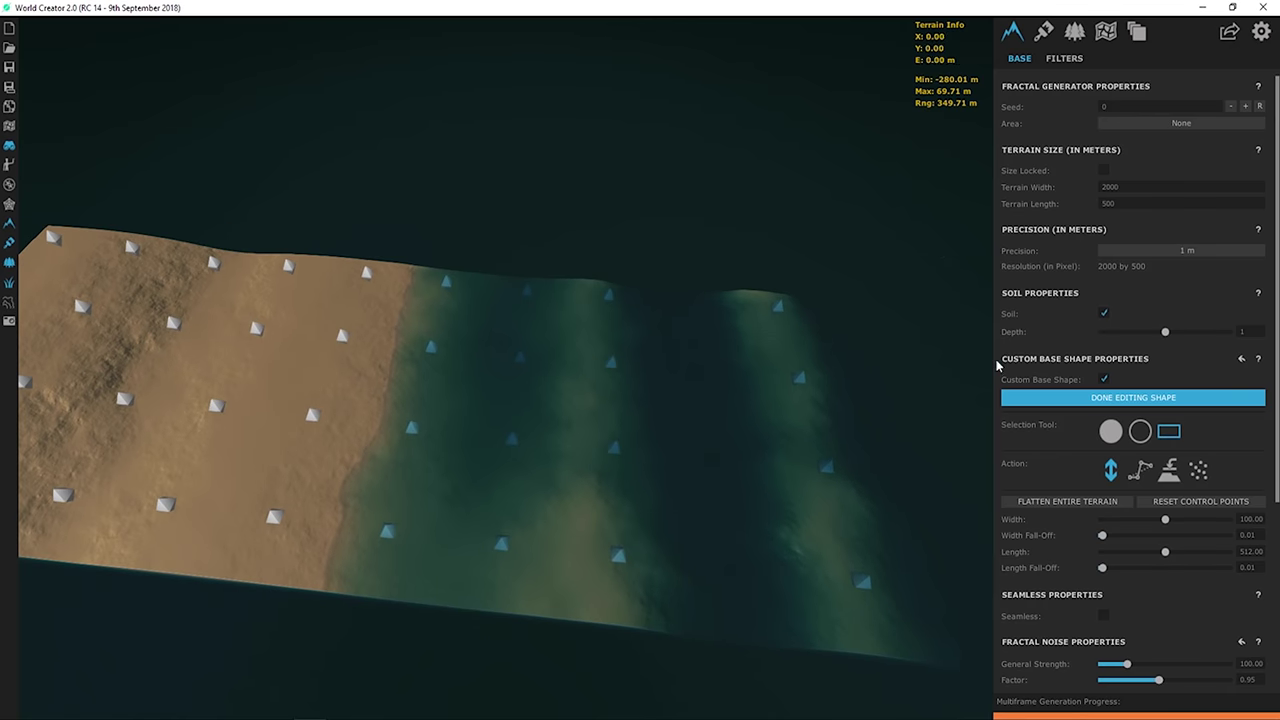
left_click(1038, 399)
- Examine the modelled beach profile from the dunes across the shoreline to the offshore bars and troughs
scroll(509, 234, "down", 3)
middle_click_drag(509, 234, 545, 284)
right_click_drag(545, 284, 521, 250)
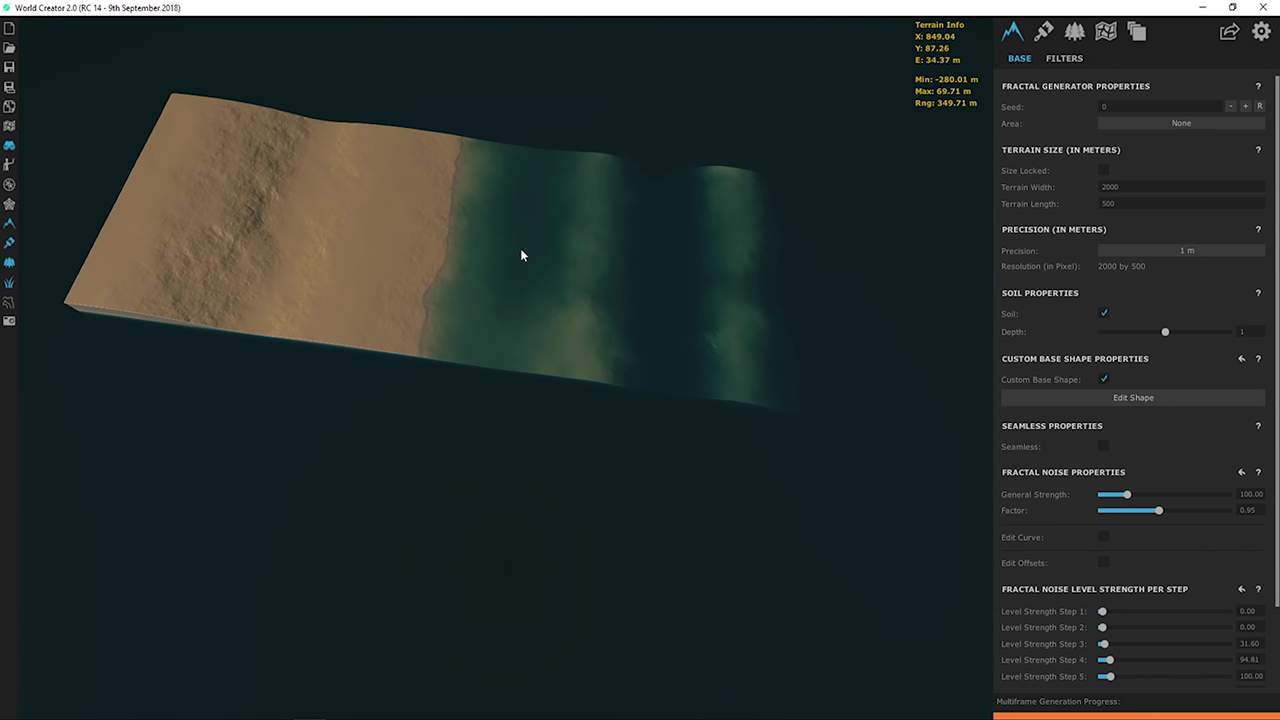
middle_click_drag(521, 250, 555, 411)
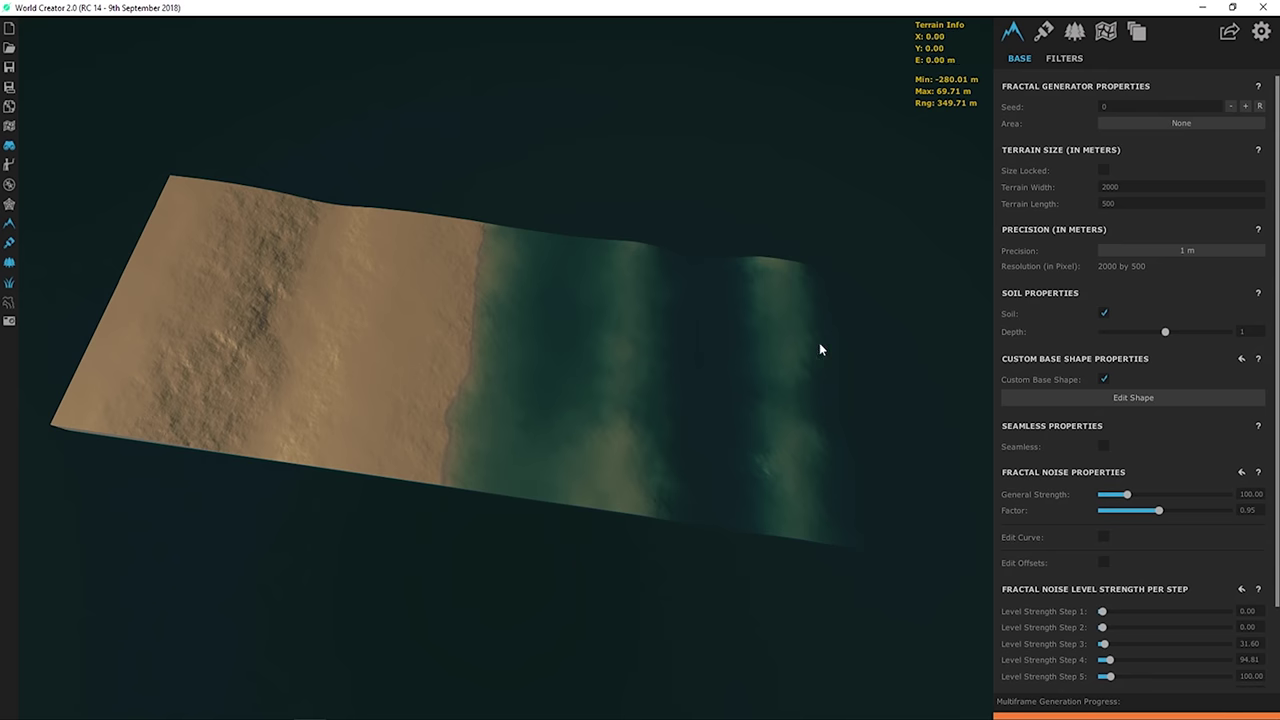
right_click_drag(619, 438, 466, 398)
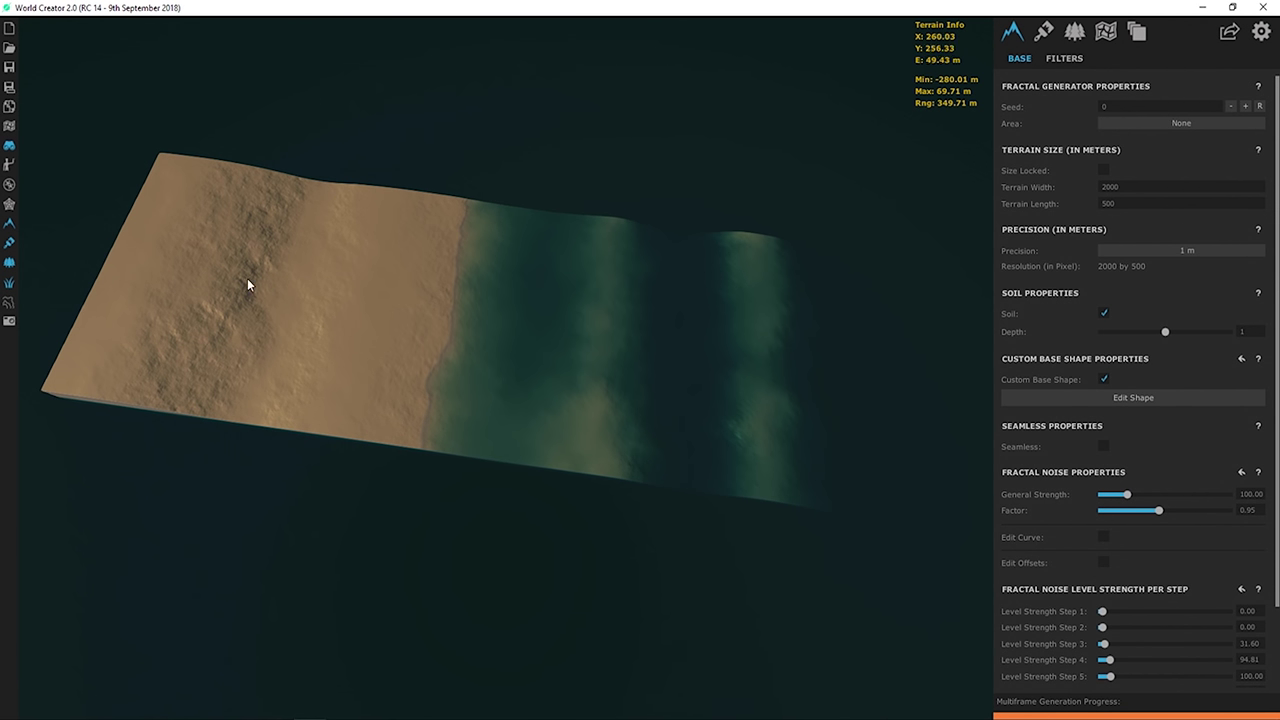
right_click_drag(734, 306, 686, 295)
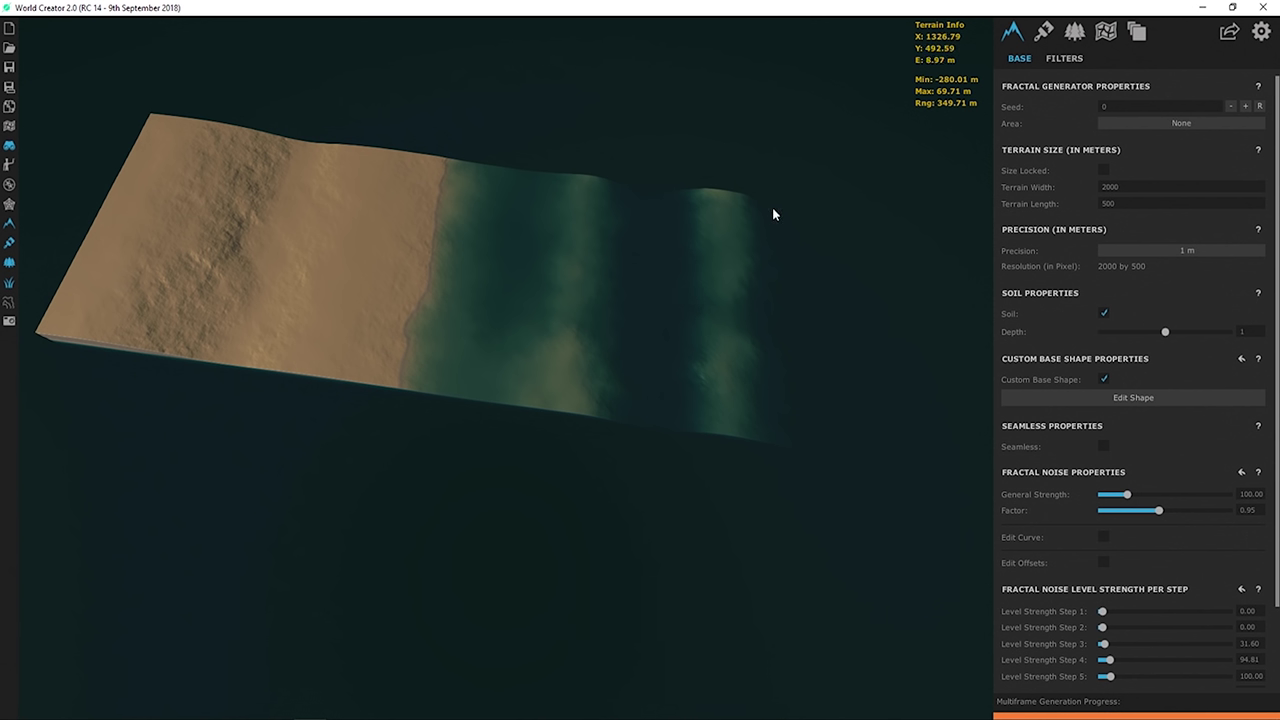
right_click_drag(757, 211, 533, 388)
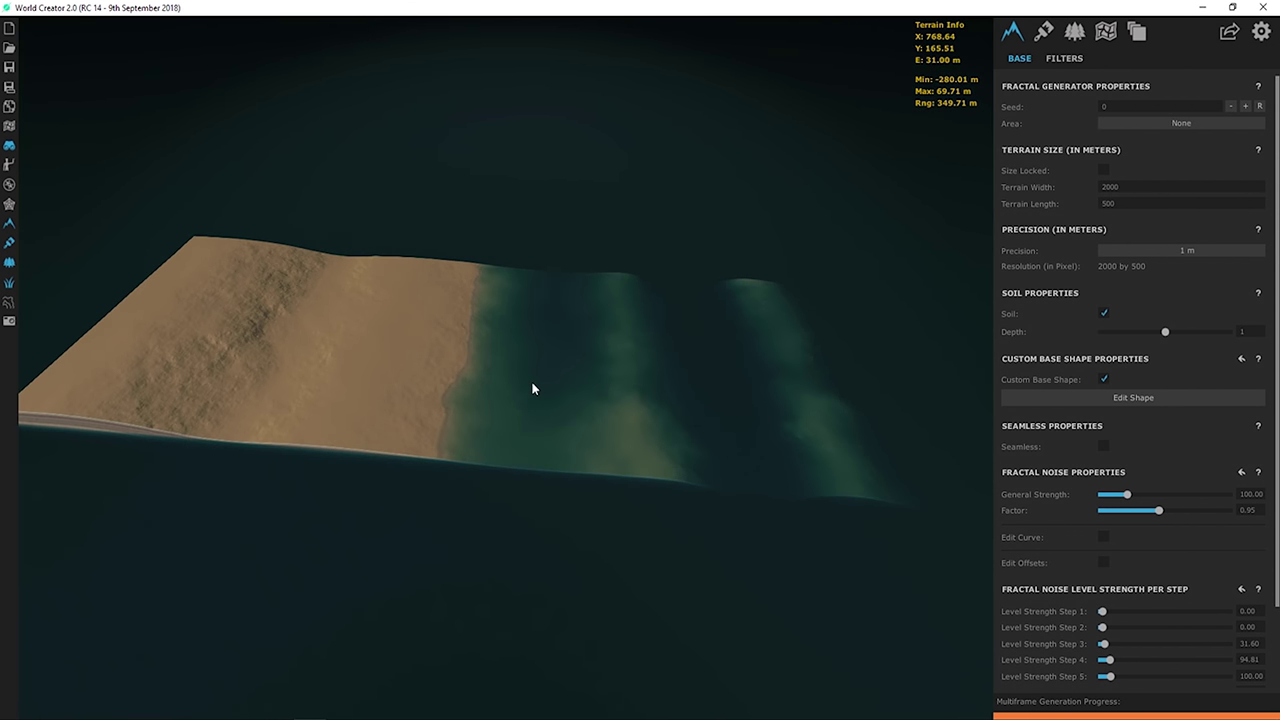
- Reopen the base shape for editing and flatten the entire terrain, discarding the previous edits
left_click(1116, 397)
left_click(1064, 501)
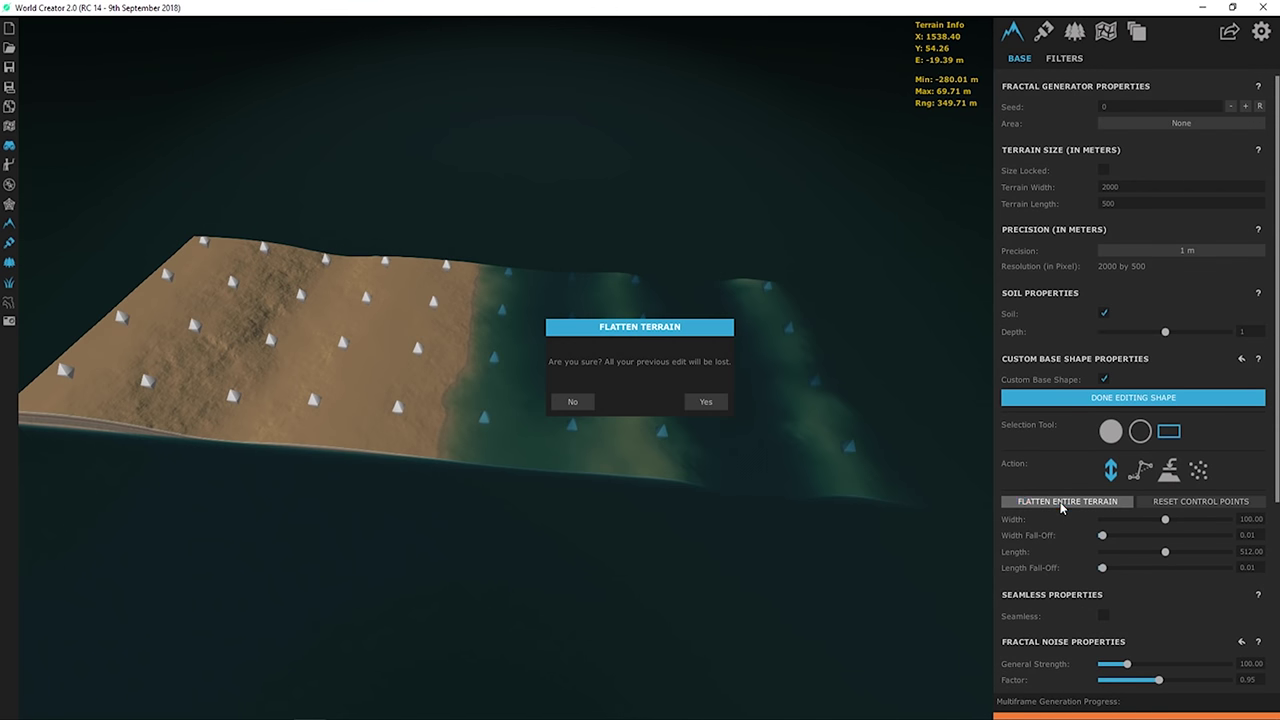
left_click(707, 403)
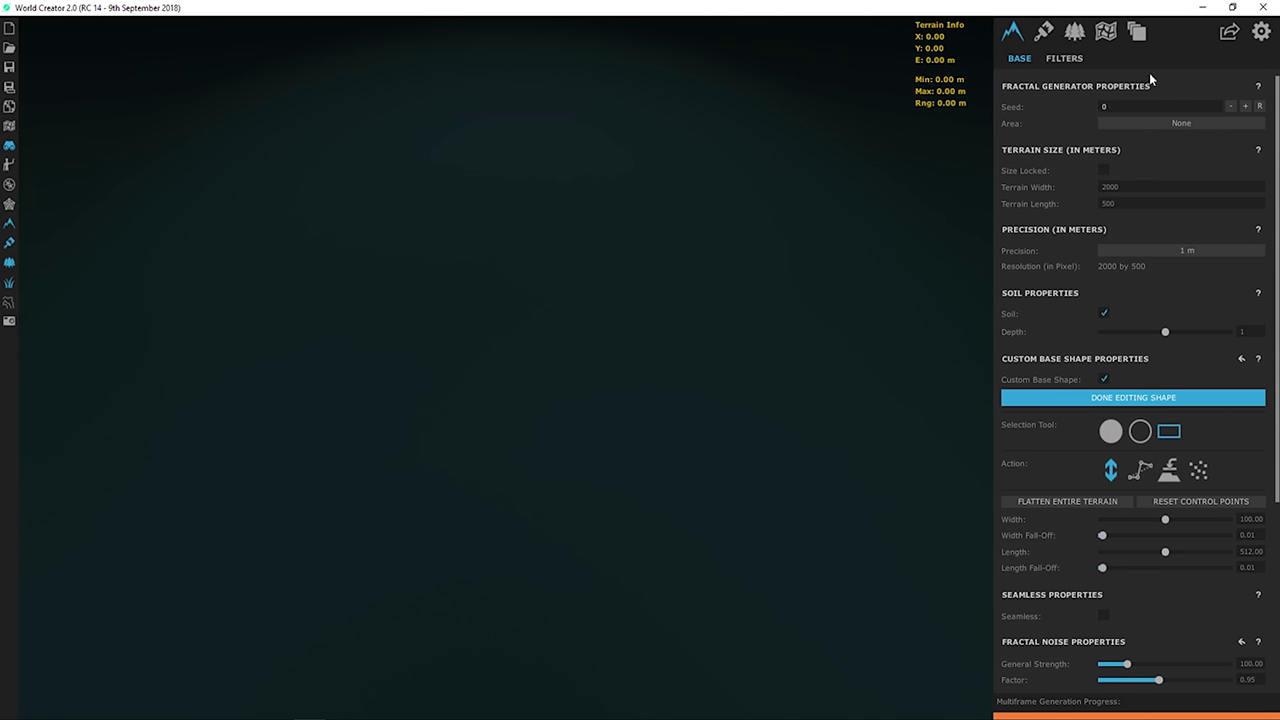
- Hide the ocean plane
left_click(1076, 34)
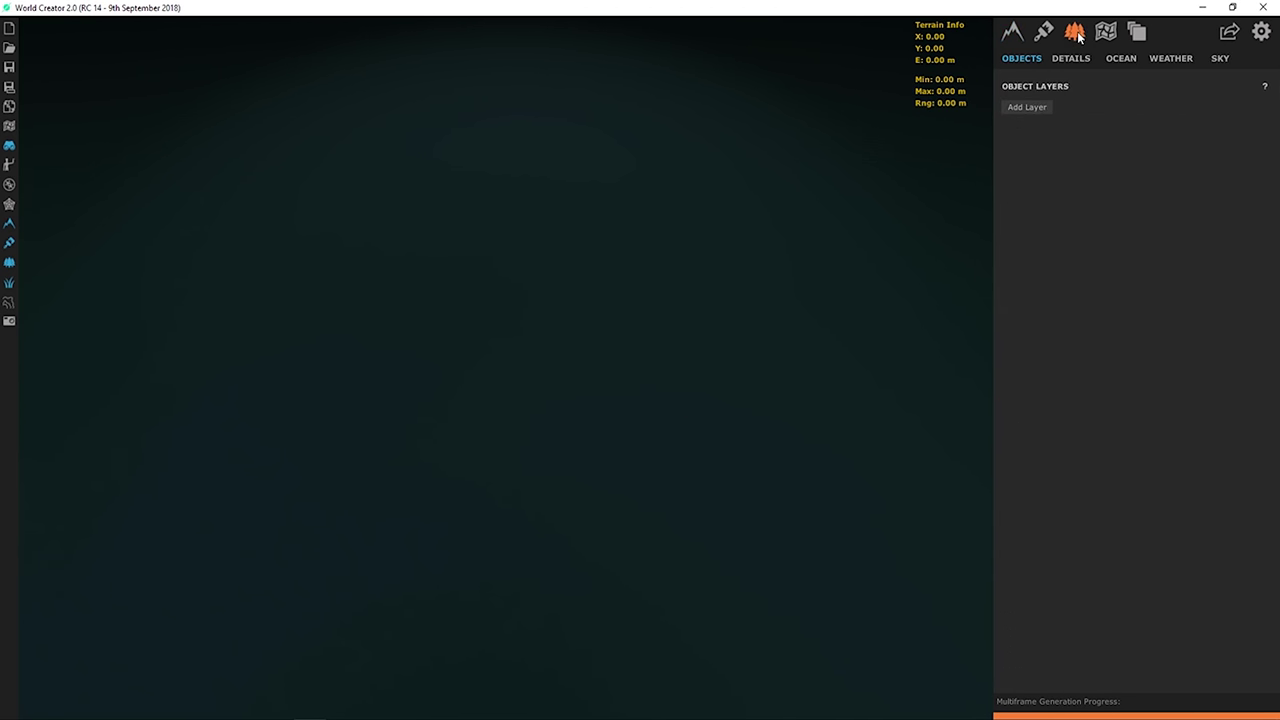
left_click(1123, 59)
left_click(1103, 106)
- Add a terrain filter layer and give it the Shape filter from the Design category
left_click(1018, 40)
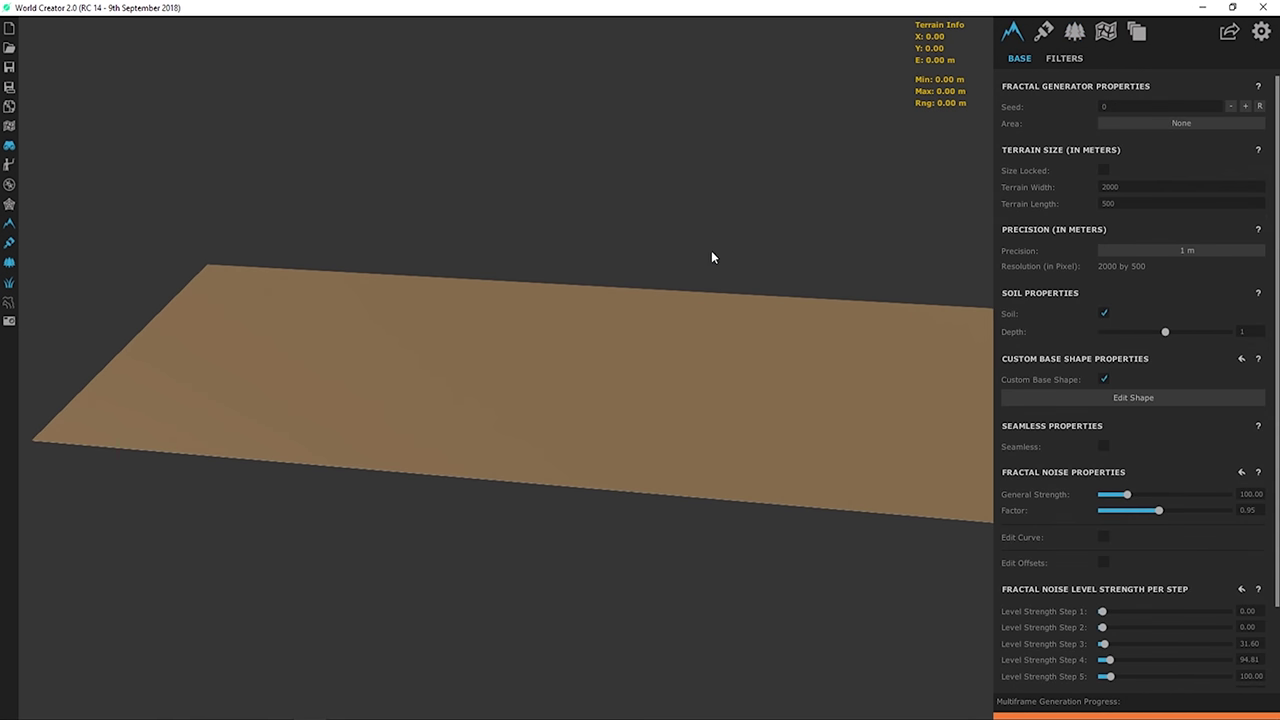
middle_click_drag(711, 250, 654, 247)
scroll(654, 247, "down", 3)
middle_click_drag(586, 294, 559, 332)
right_click_drag(558, 336, 547, 360)
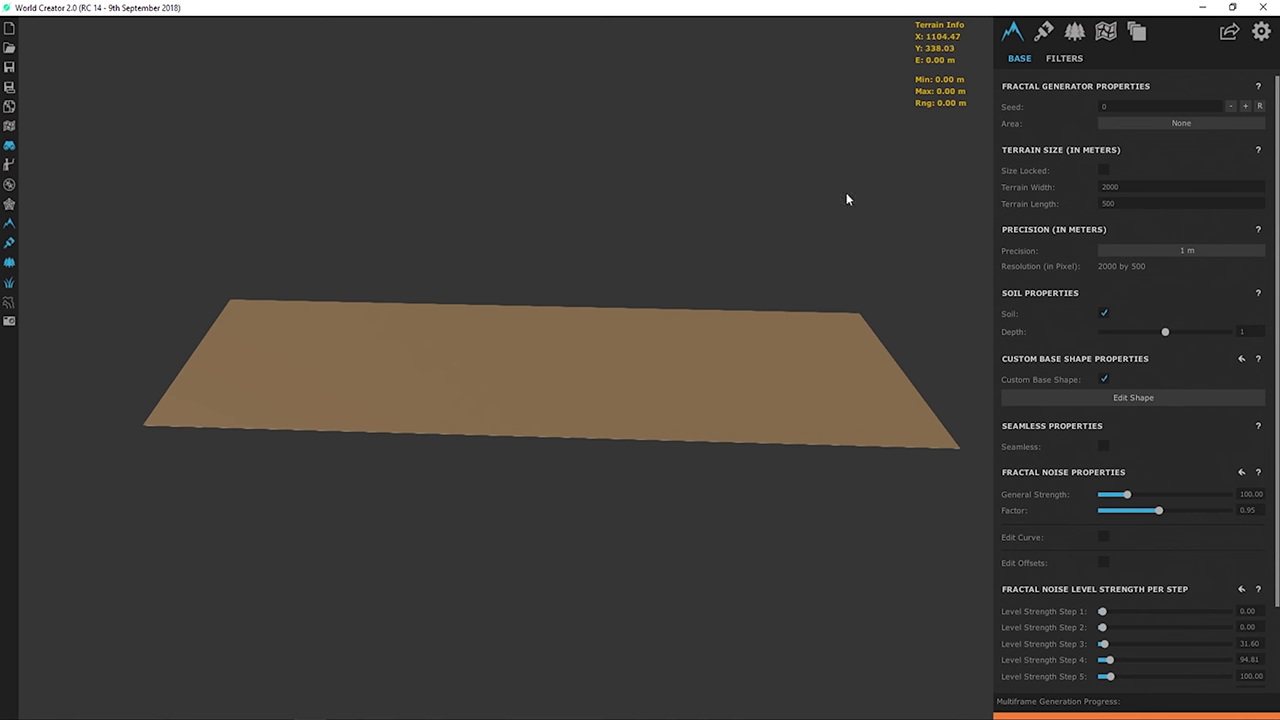
left_click(1066, 58)
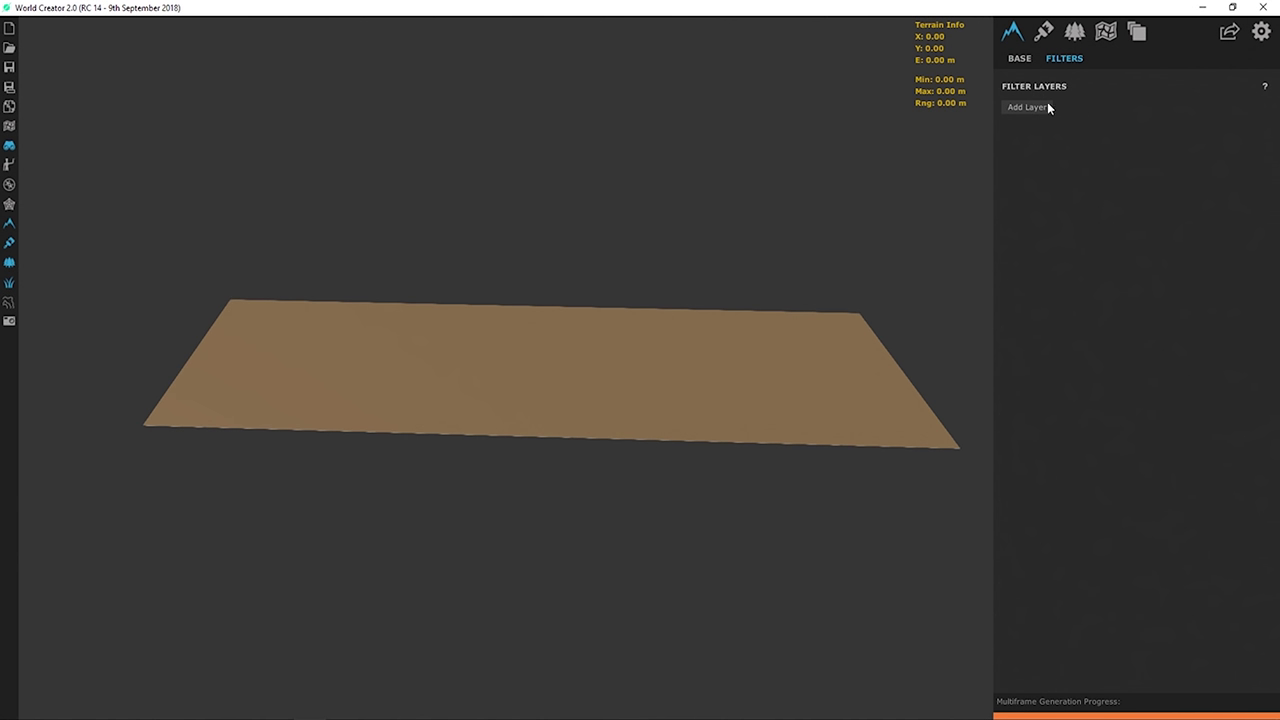
left_click(1047, 107)
left_click(1149, 190)
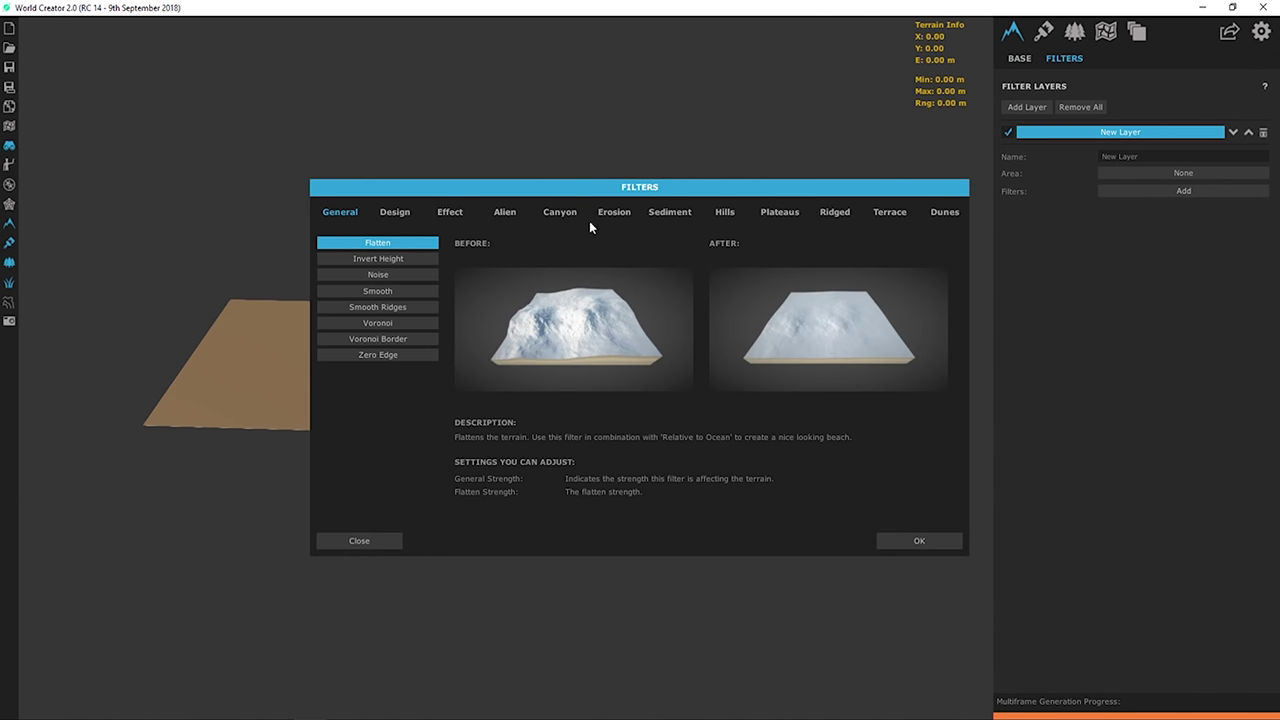
left_click(397, 213)
left_click(390, 290)
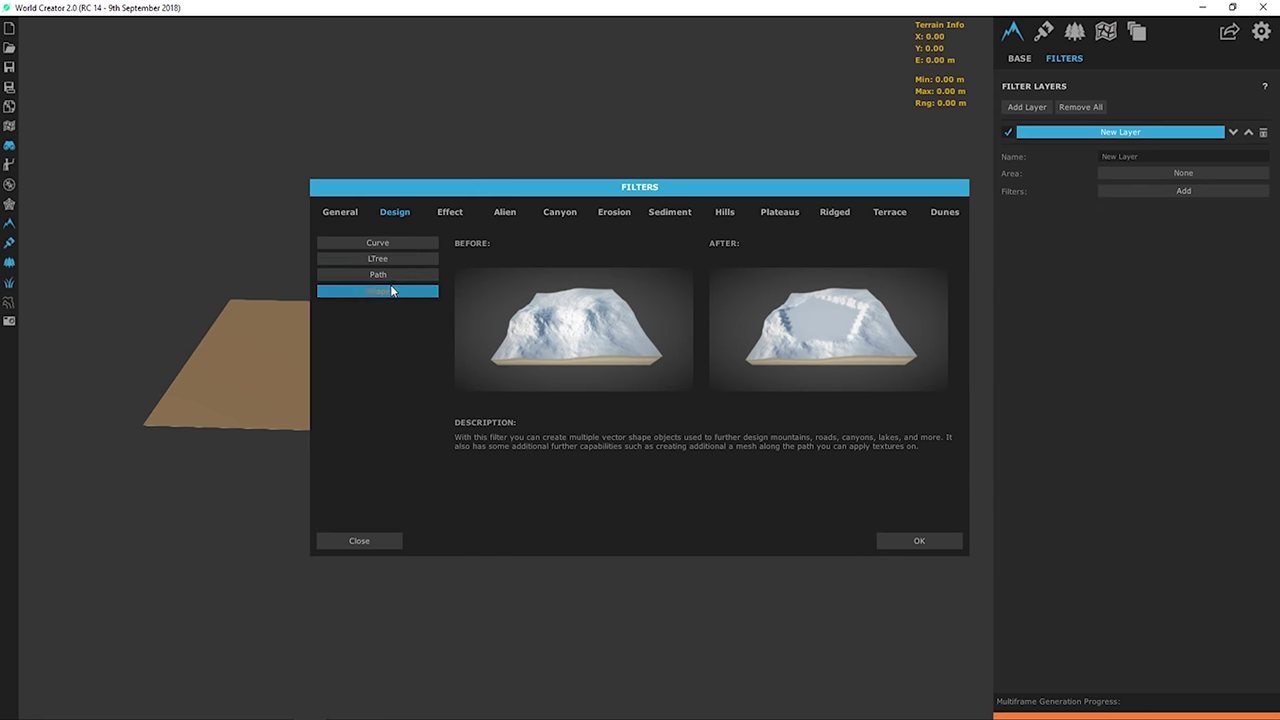
left_click(903, 538)
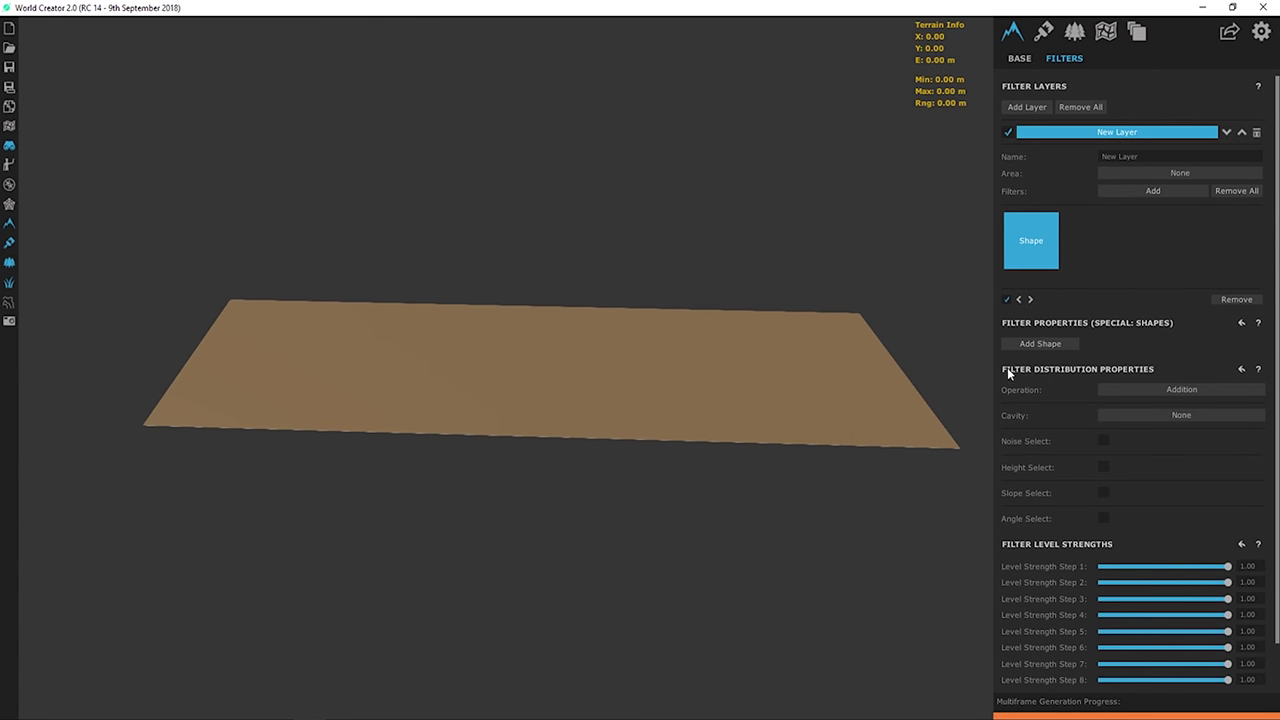
- Add a shape to the Shape filter, open it for editing and narrow its outline to the left half of the terrain
left_click(1070, 343)
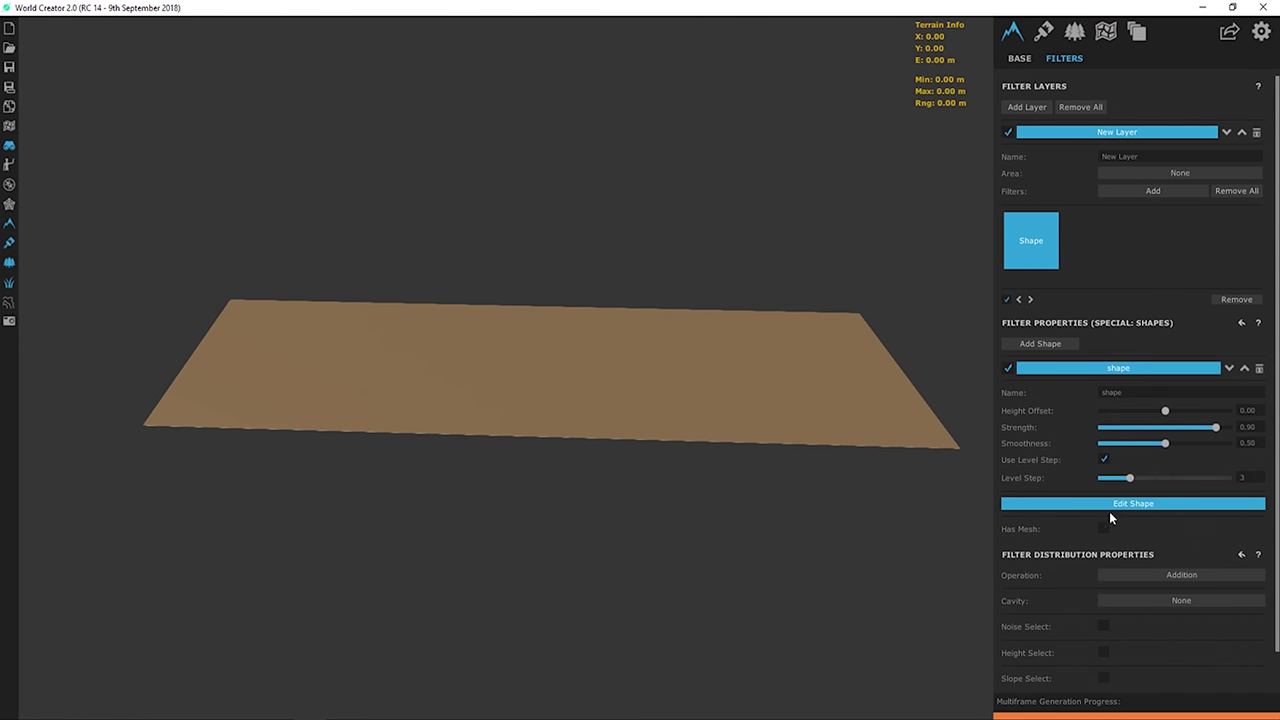
scroll(1082, 456, "down", 1)
left_click(1104, 467)
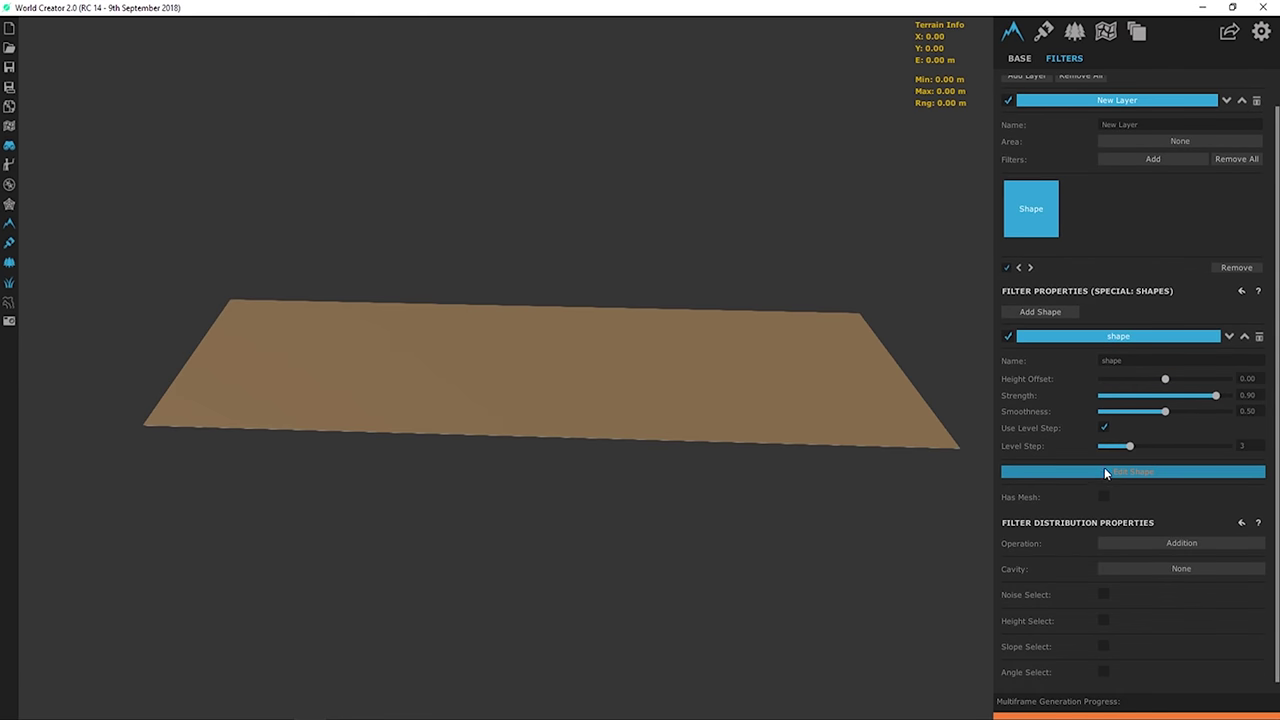
left_click_drag(574, 377, 648, 408)
left_click_drag(342, 377, 137, 347)
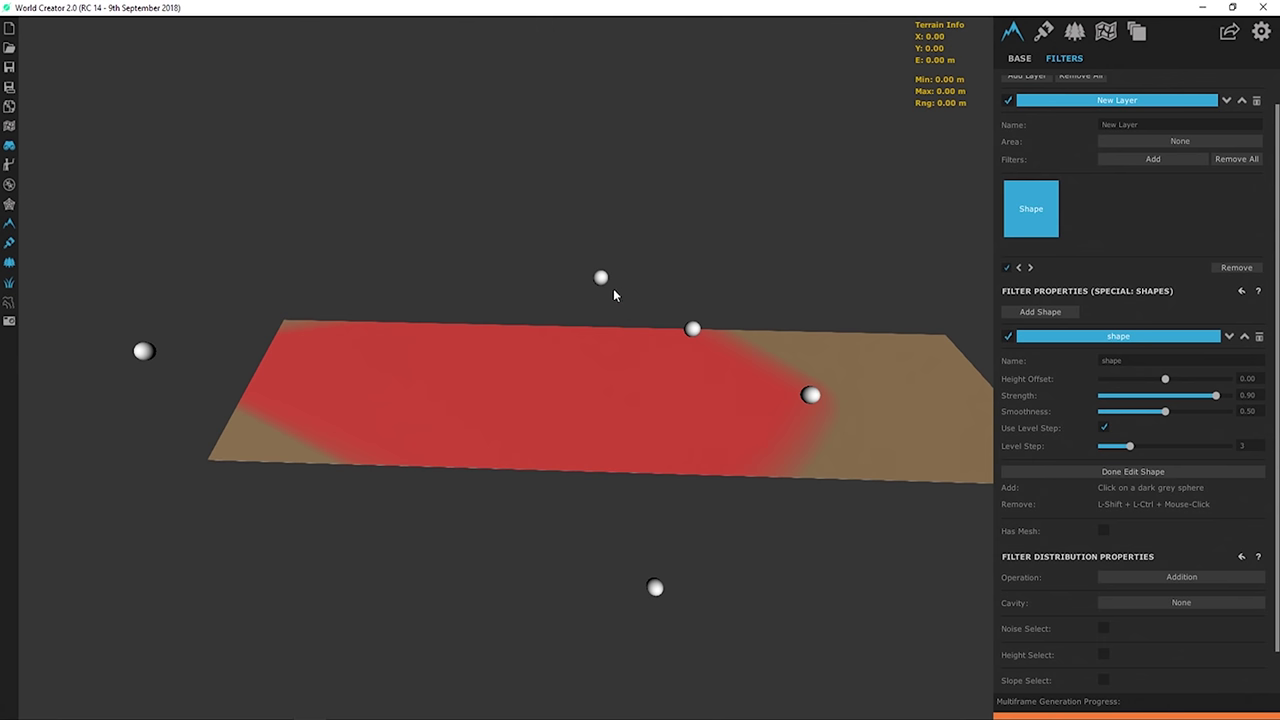
left_click_drag(602, 279, 337, 247)
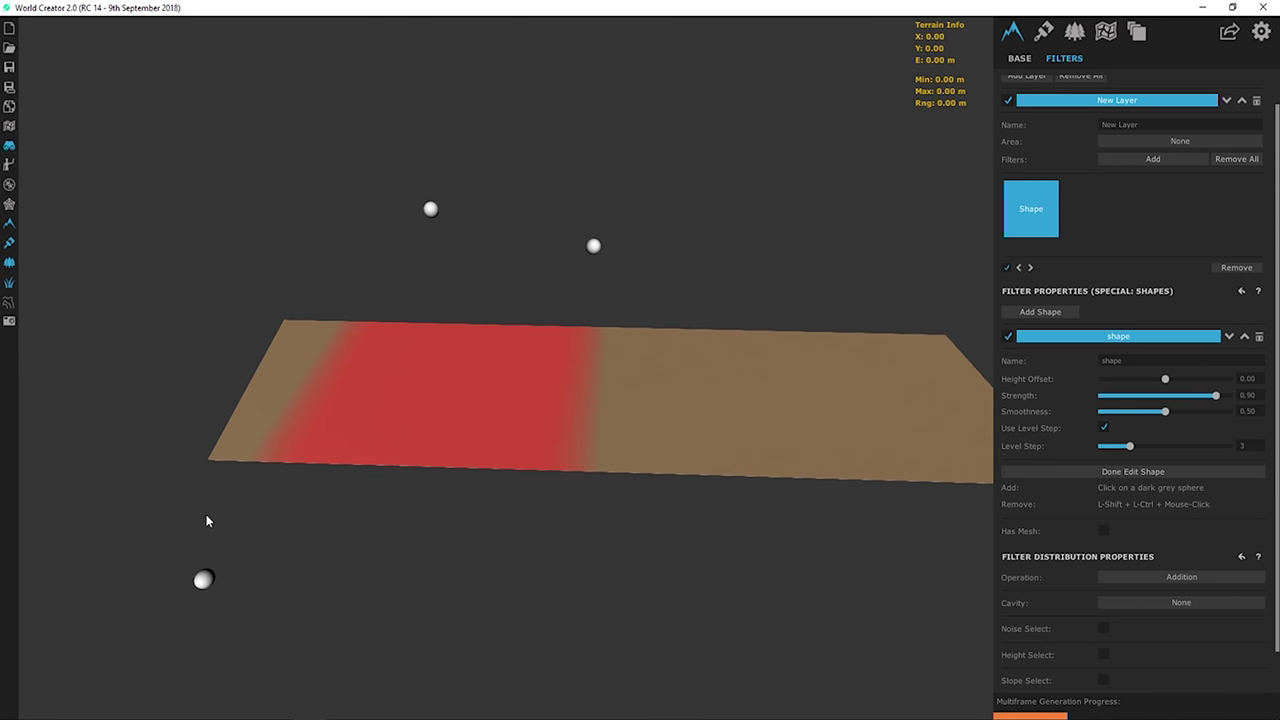
left_click_drag(206, 516, 238, 548)
- Extend the shape's outline past the terrain's left end and give its inner edge an irregular line with extra control points
left_click(480, 225)
left_click_drag(346, 341, 207, 329)
left_click_drag(566, 240, 507, 362)
left_click_drag(514, 478, 476, 438)
left_click_drag(528, 554, 536, 487)
left_click_drag(456, 280, 483, 270)
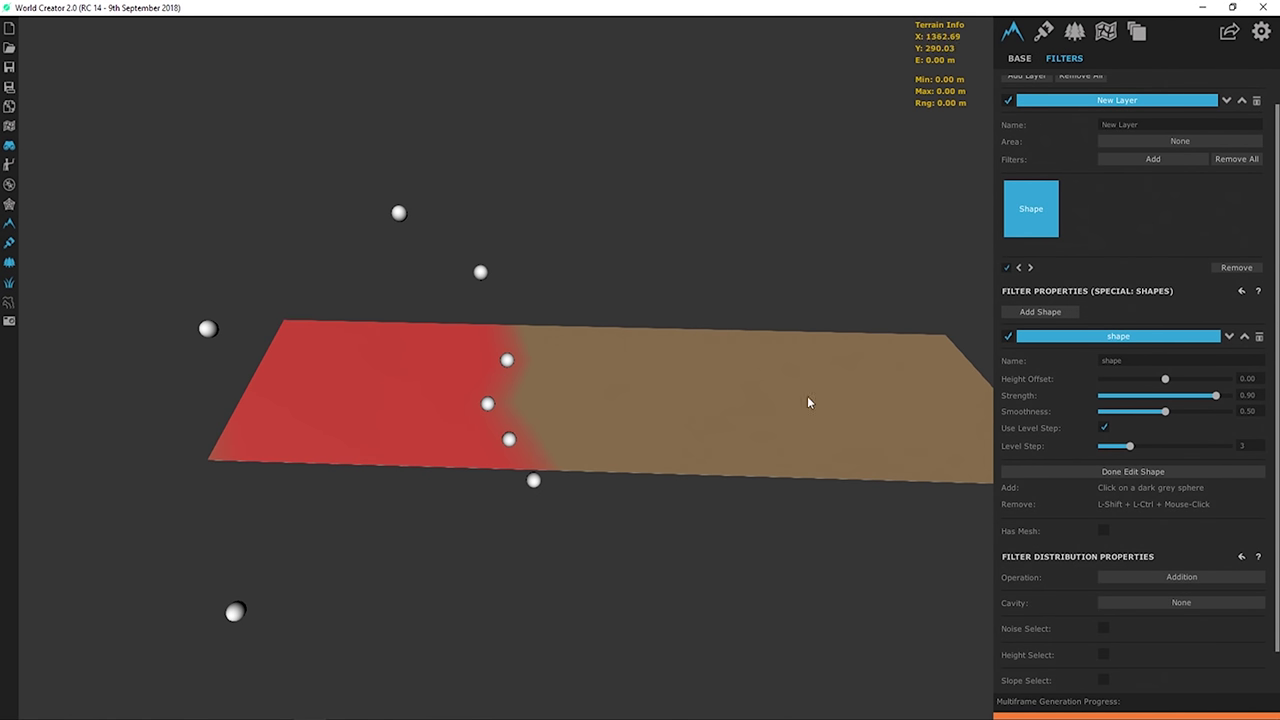
- Raise the shaped area by setting its height offset to 25.18
left_click_drag(1164, 380, 1228, 377)
middle_click_drag(548, 266, 618, 242)
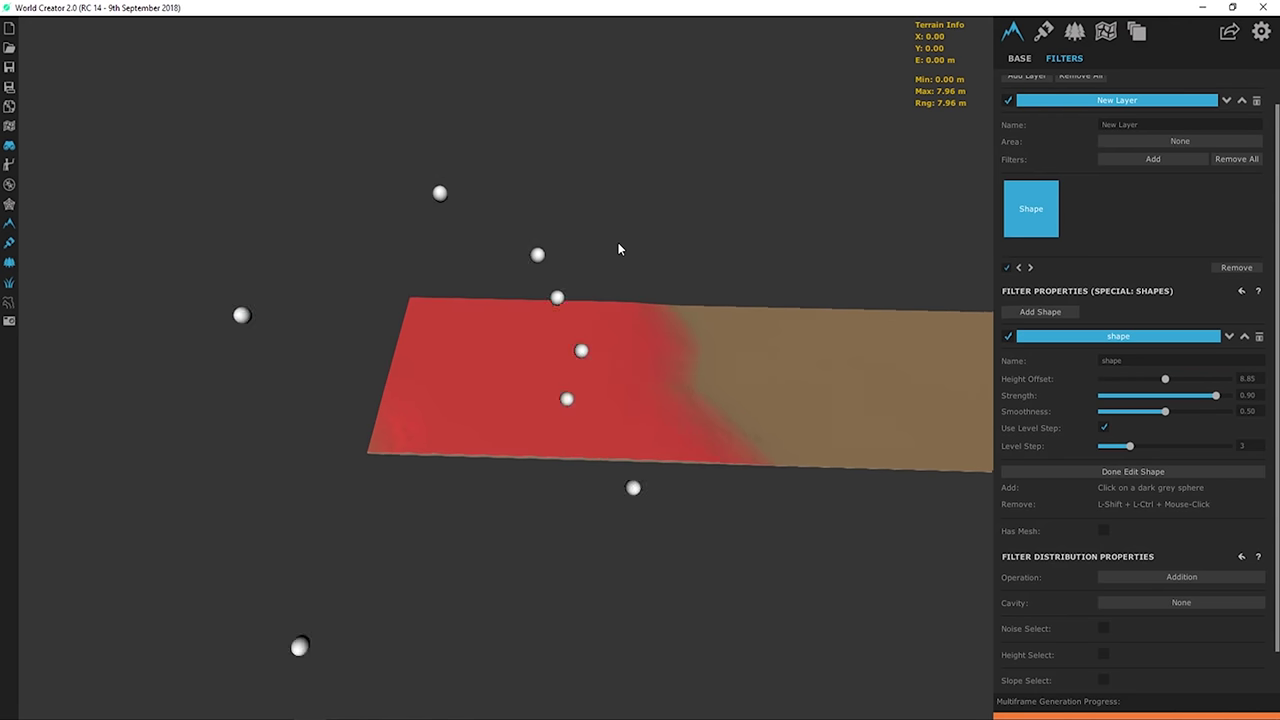
middle_click_drag(580, 411, 517, 411)
middle_click_drag(764, 357, 680, 348)
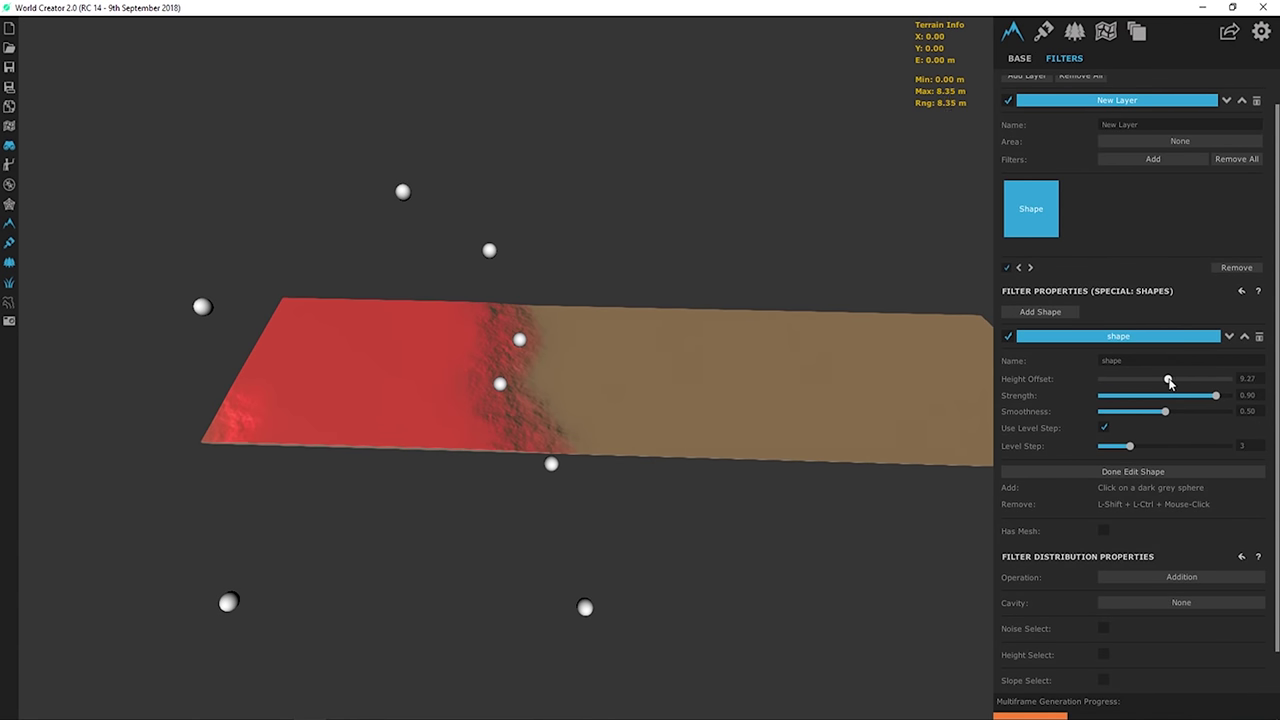
left_click_drag(1166, 378, 1231, 378)
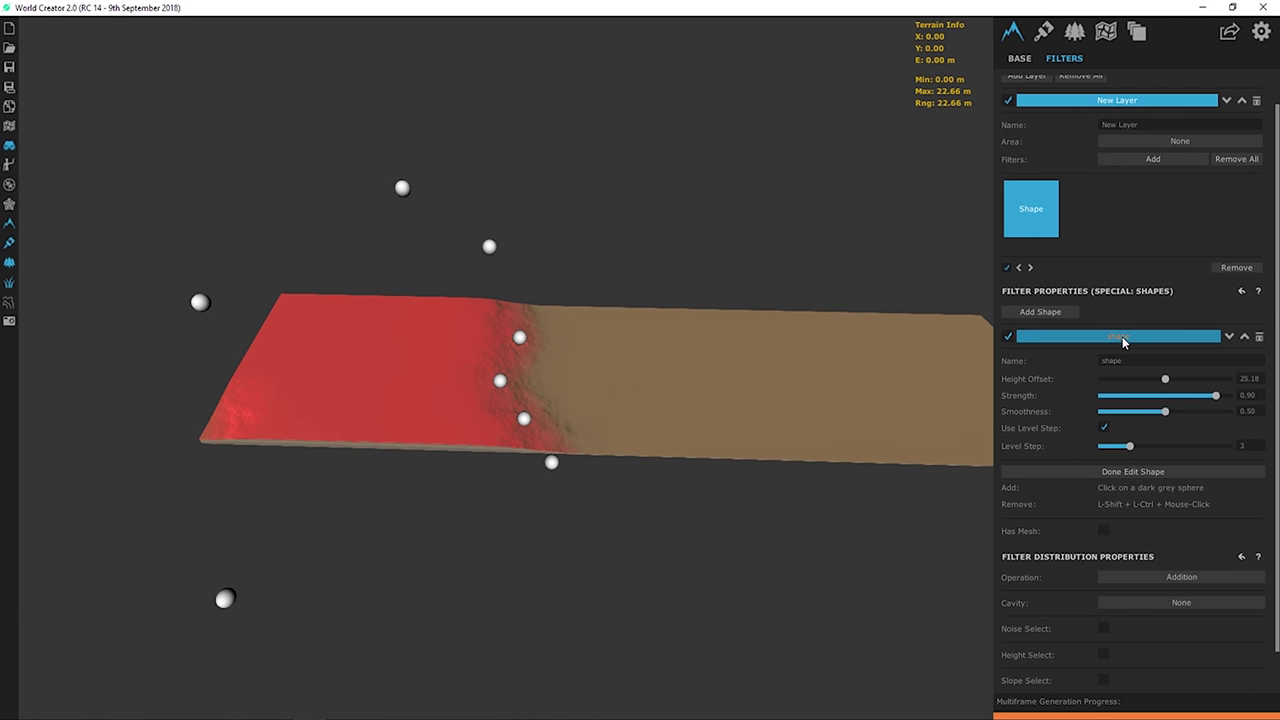
- Shift the shape toward the terrain's right end and pull its rear control points back beyond the left end, covering all but the far right strip
right_click_drag(803, 275, 598, 437)
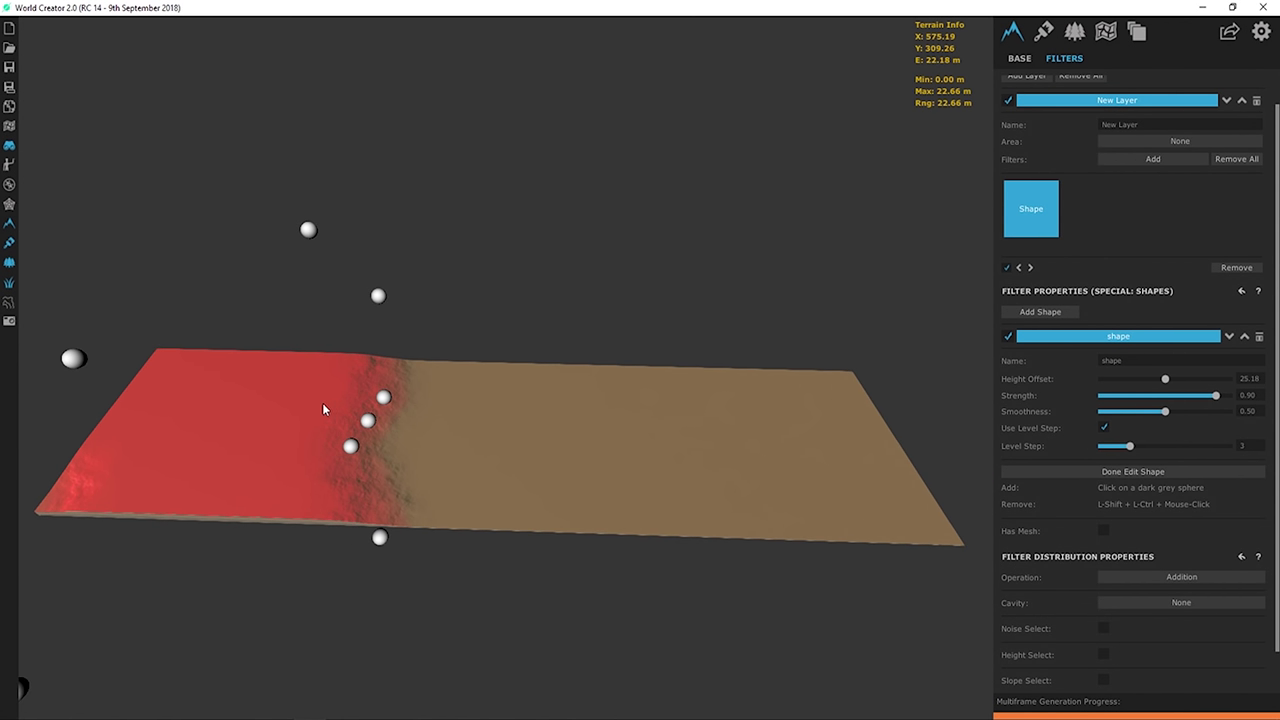
right_click_drag(326, 409, 747, 424)
left_click_drag(748, 418, 728, 417)
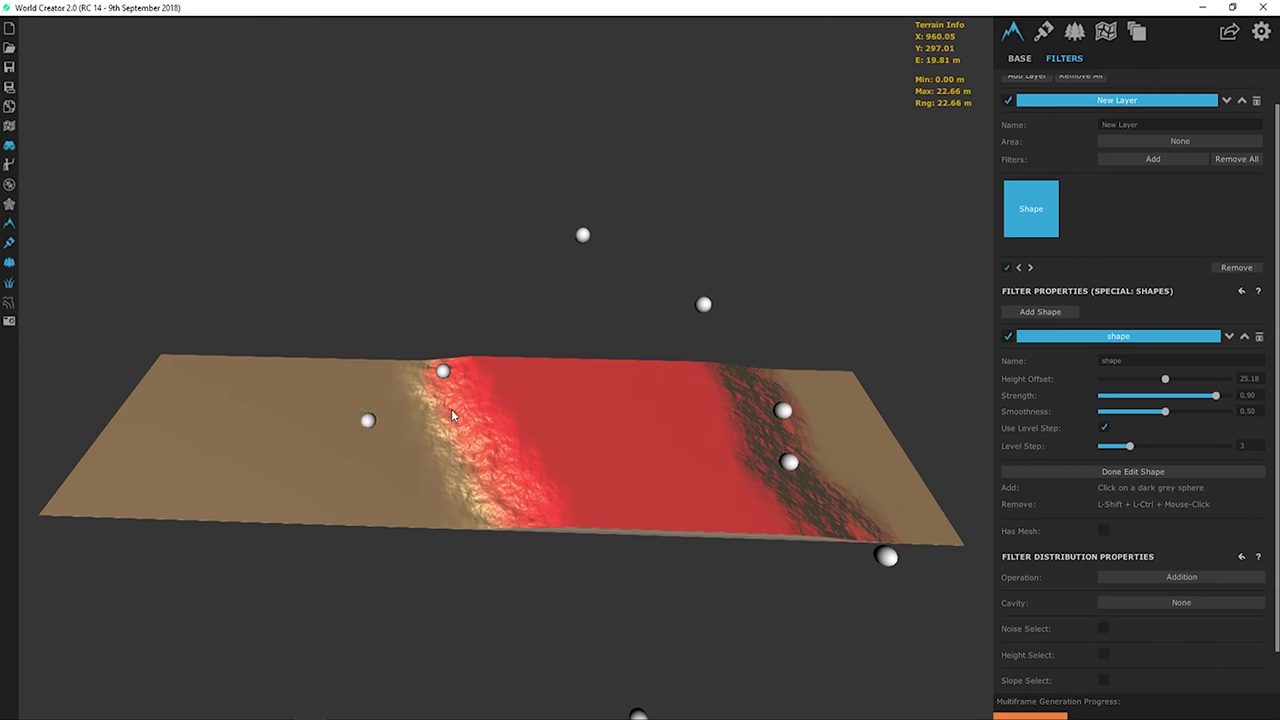
left_click_drag(443, 371, 144, 295)
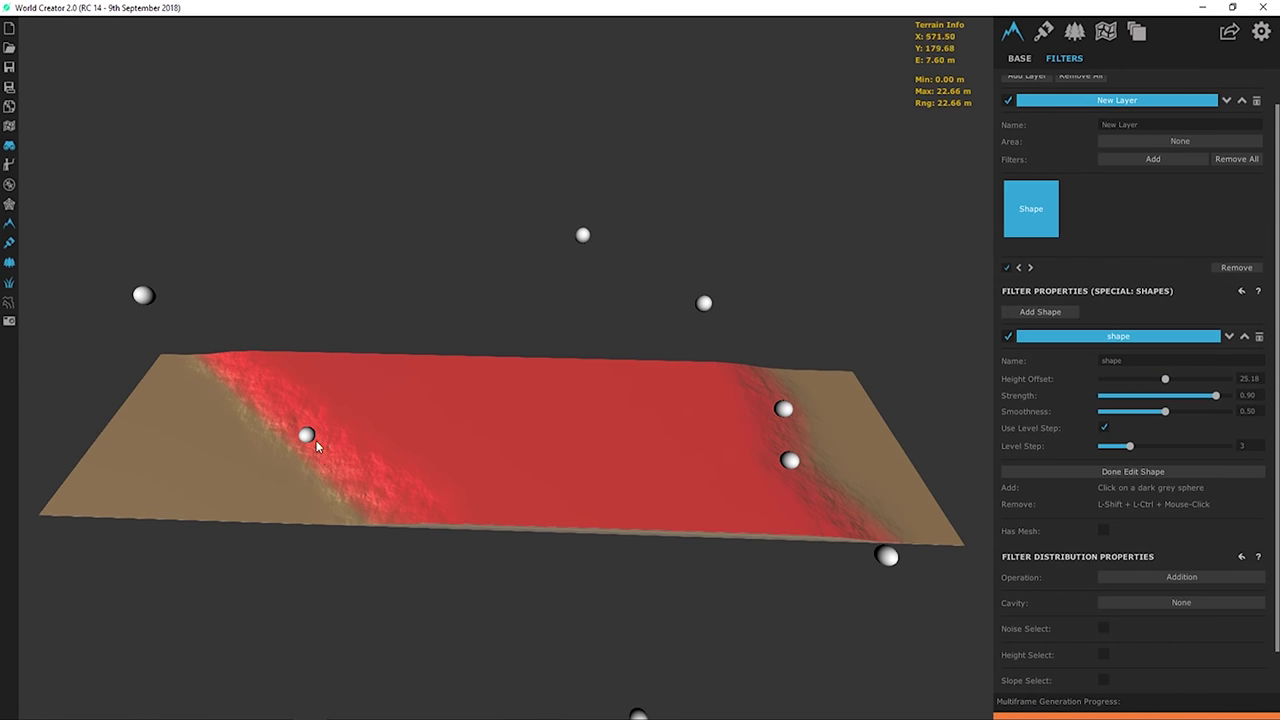
left_click_drag(306, 434, 21, 512)
middle_click_drag(342, 329, 458, 300)
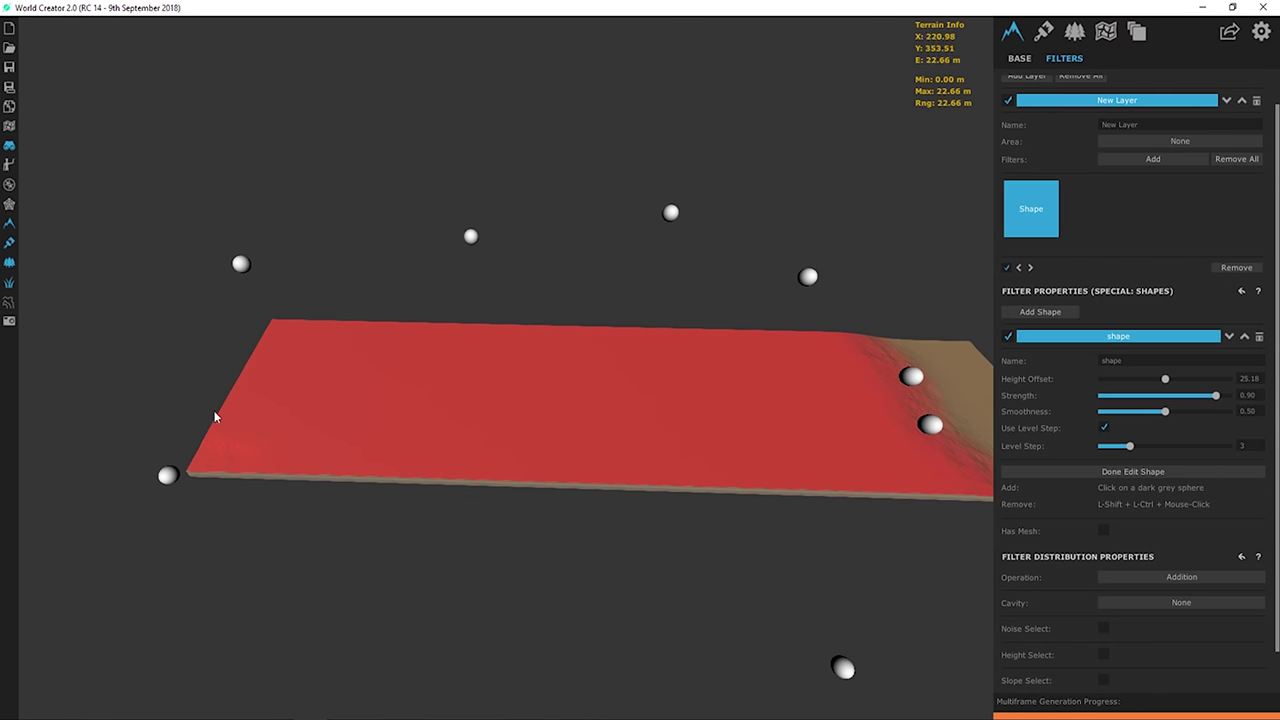
left_click_drag(160, 480, 80, 518)
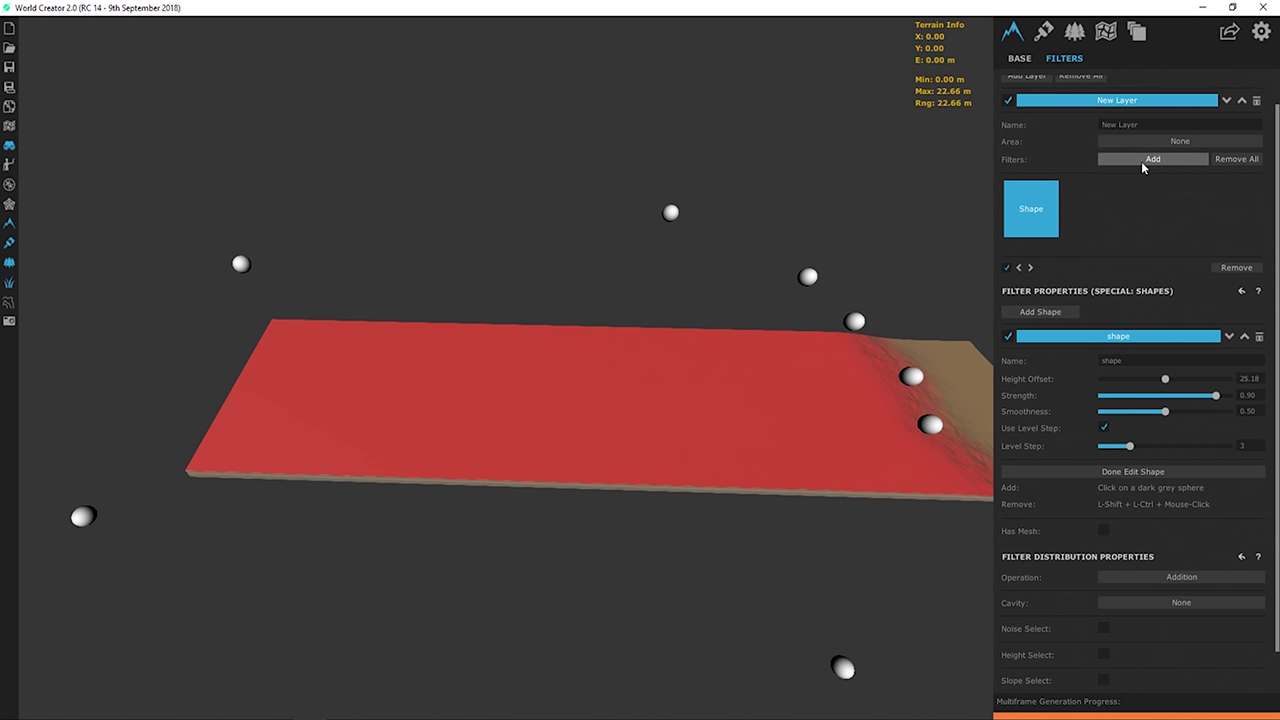
- Add a second shape with level step 4 and a height offset of 36.76
left_click(1041, 312)
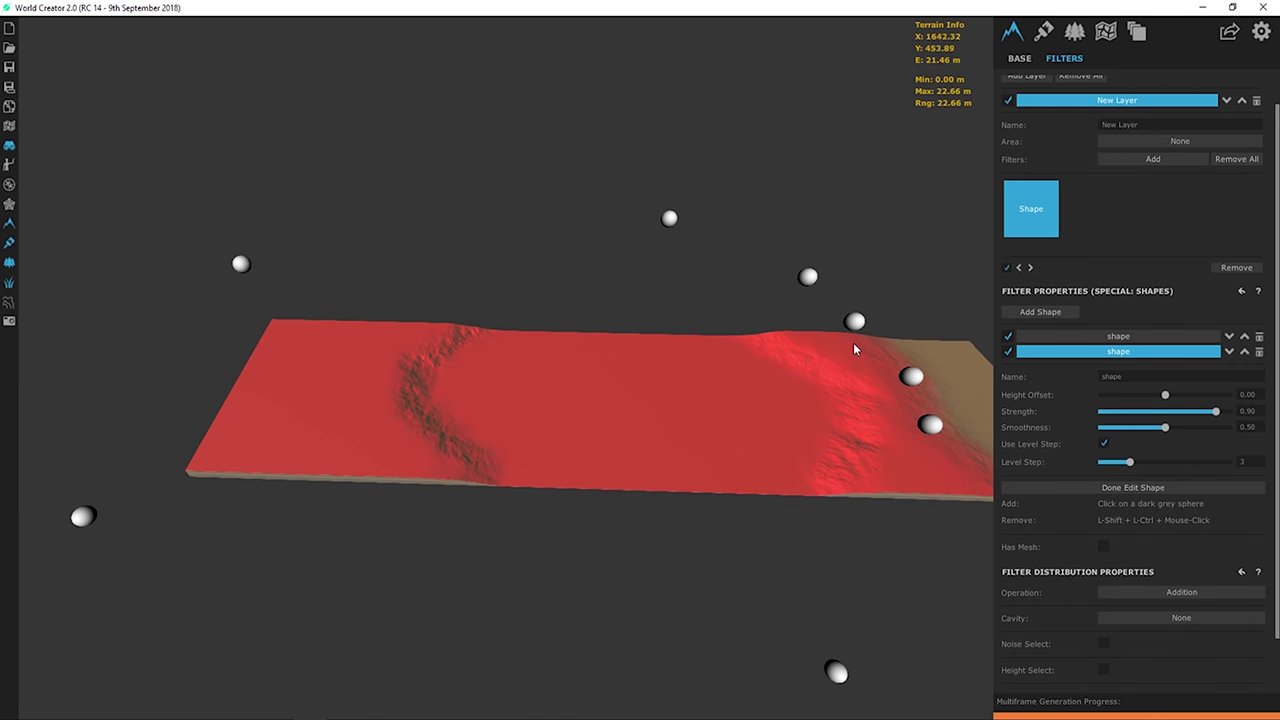
left_click(1150, 349)
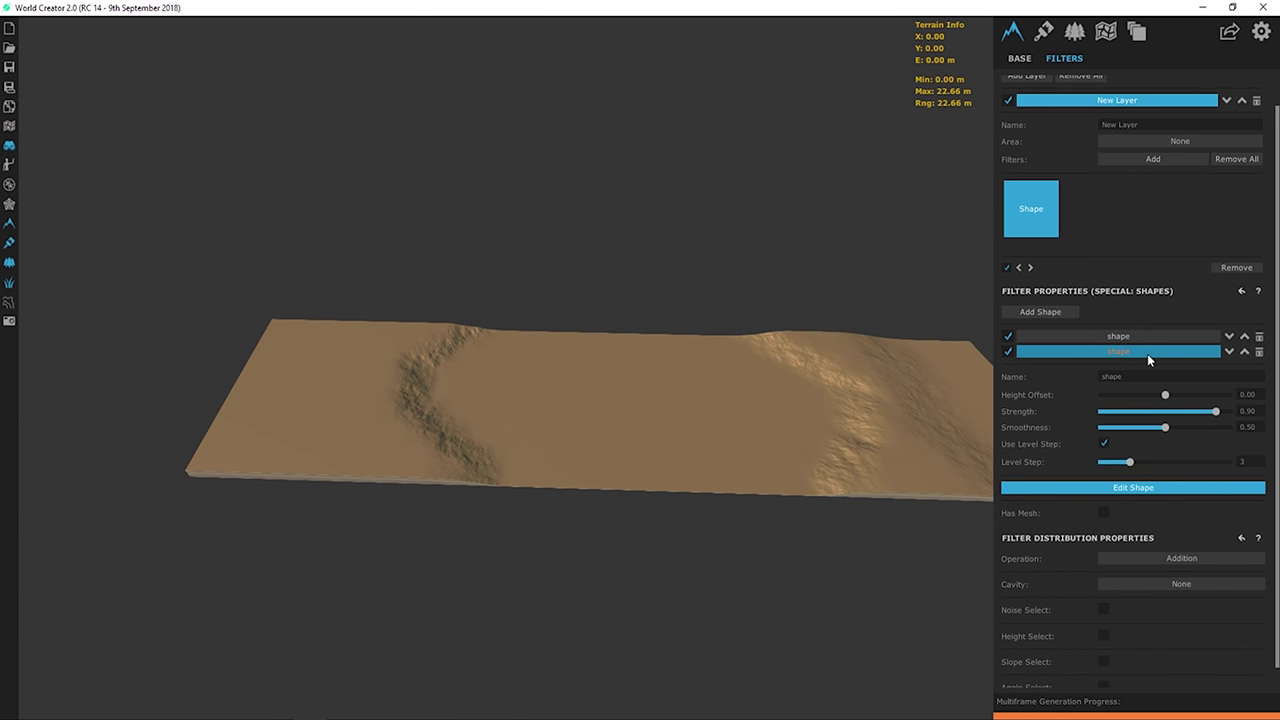
left_click(1072, 486)
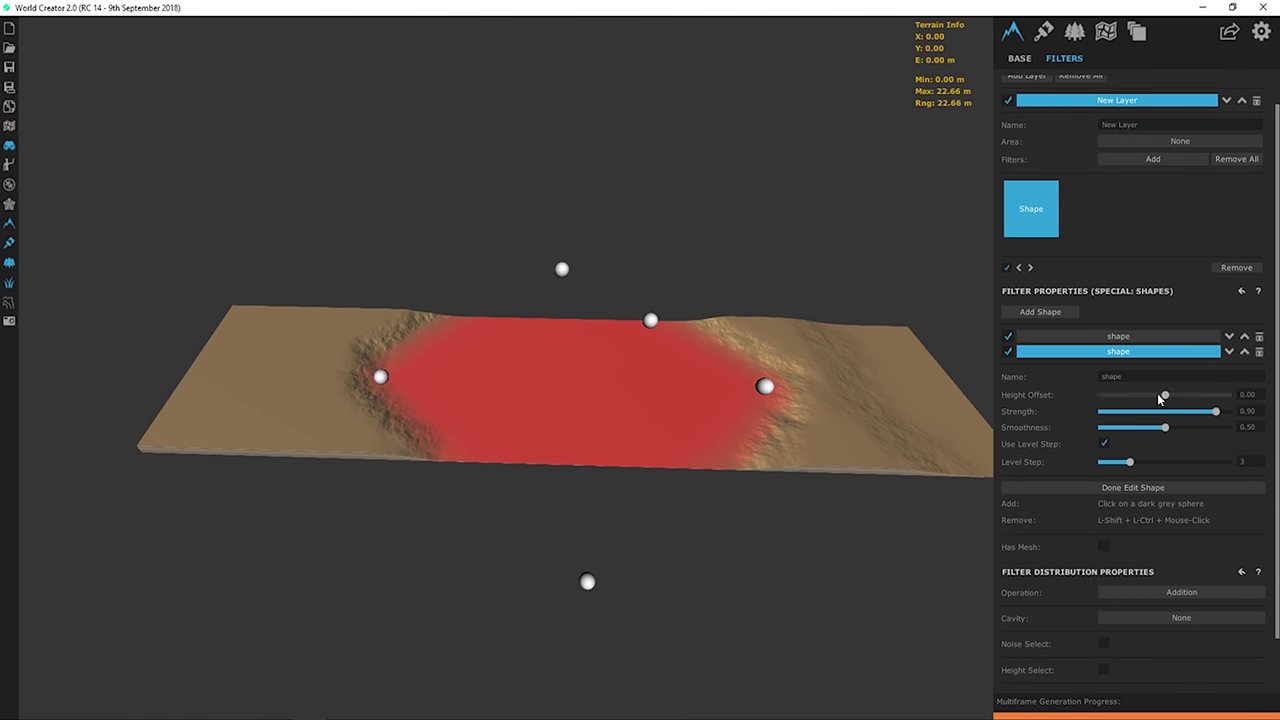
left_click_drag(1165, 397, 1211, 400)
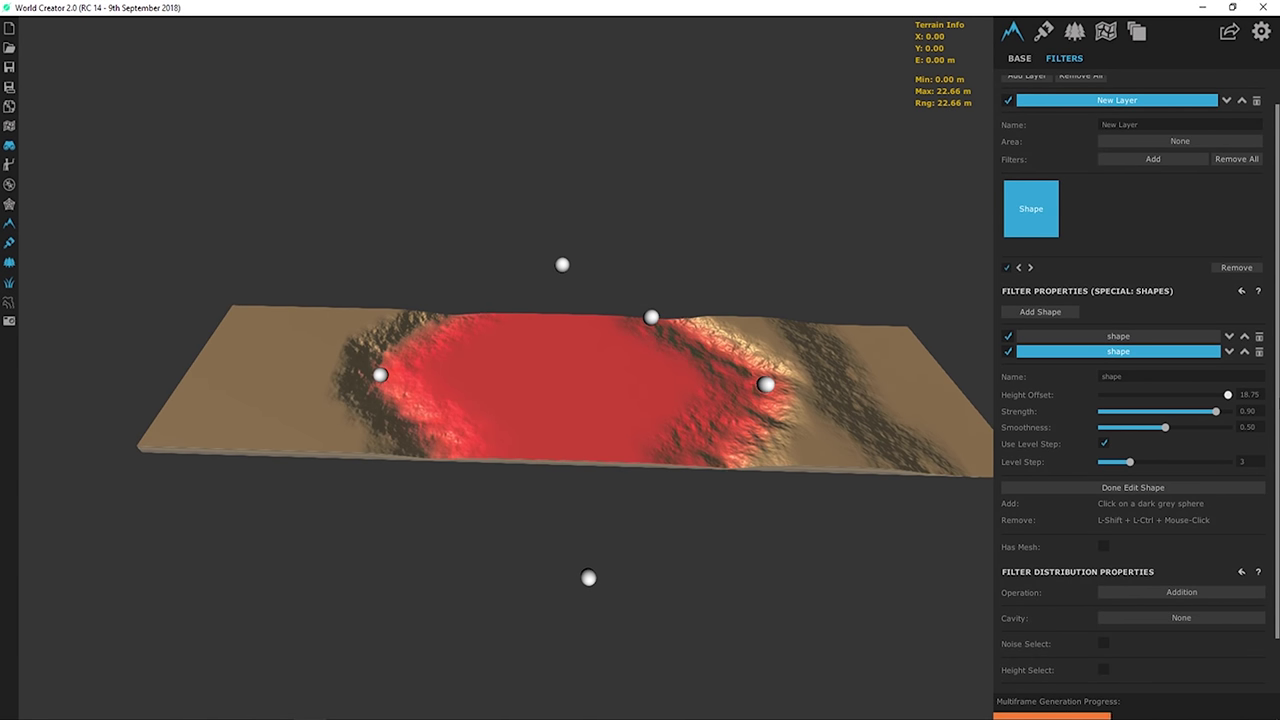
left_click_drag(366, 376, 316, 342)
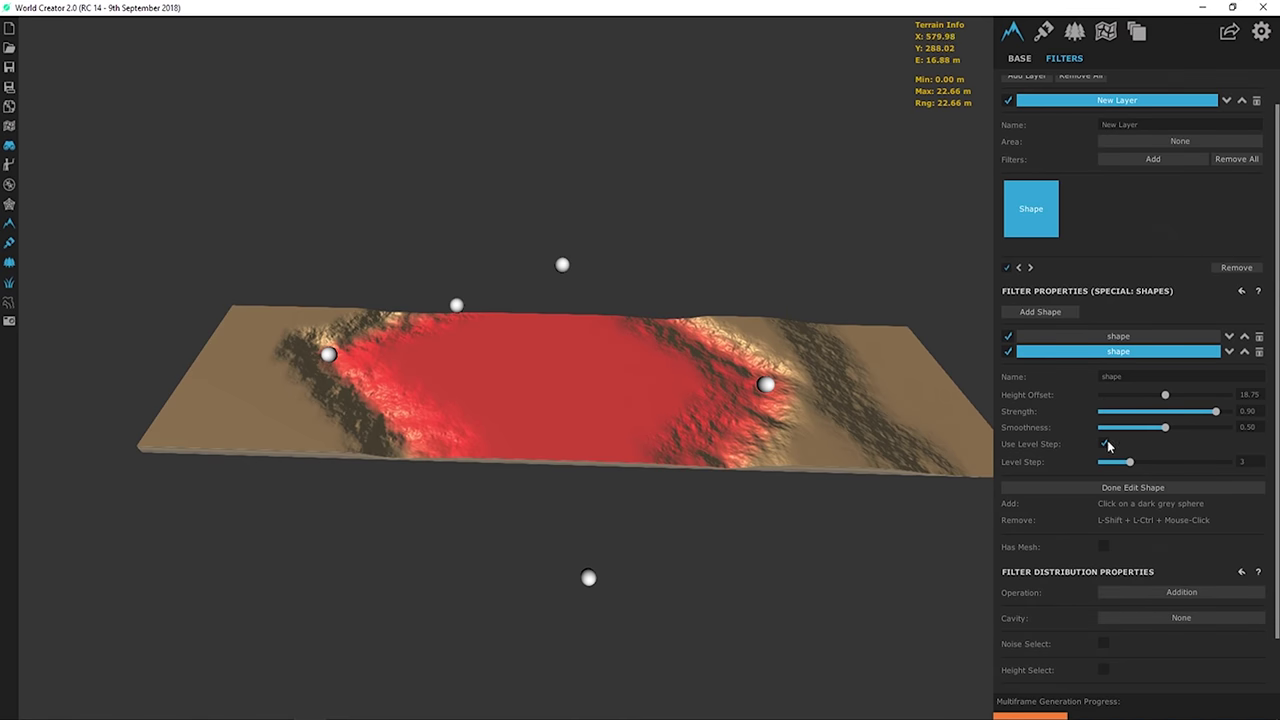
left_click_drag(1138, 467, 1150, 464)
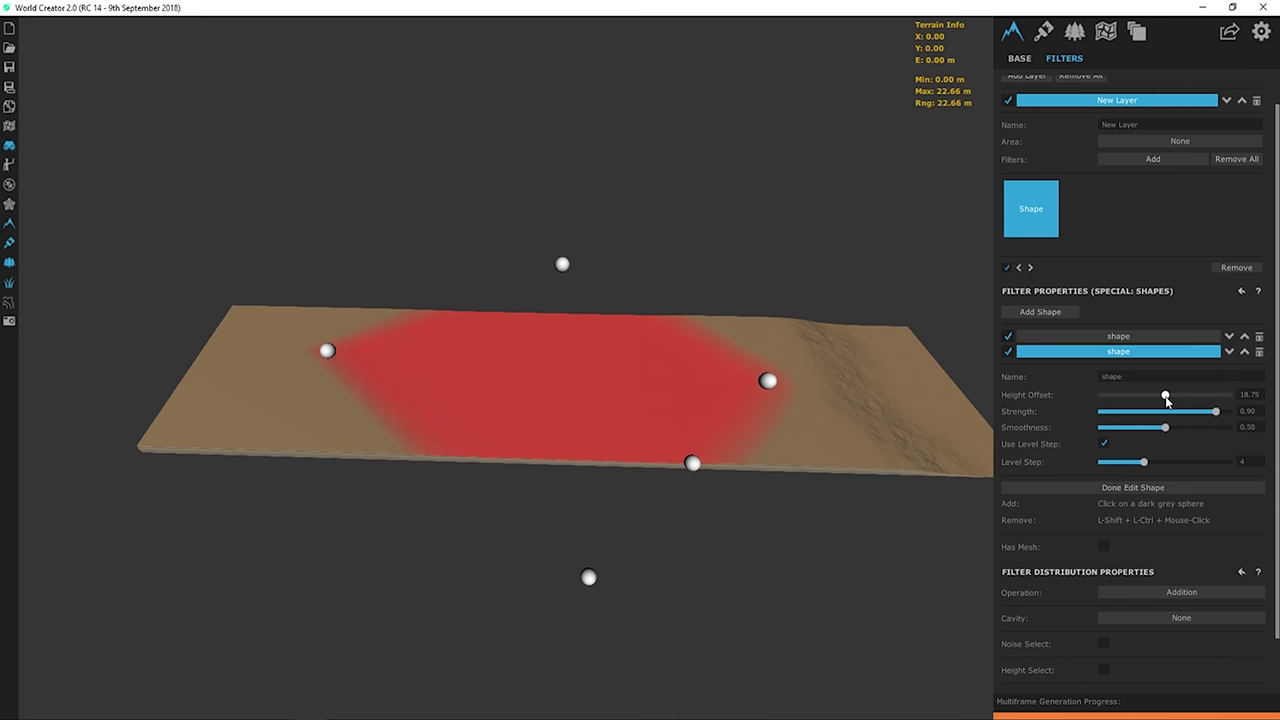
left_click_drag(1166, 397, 1234, 400)
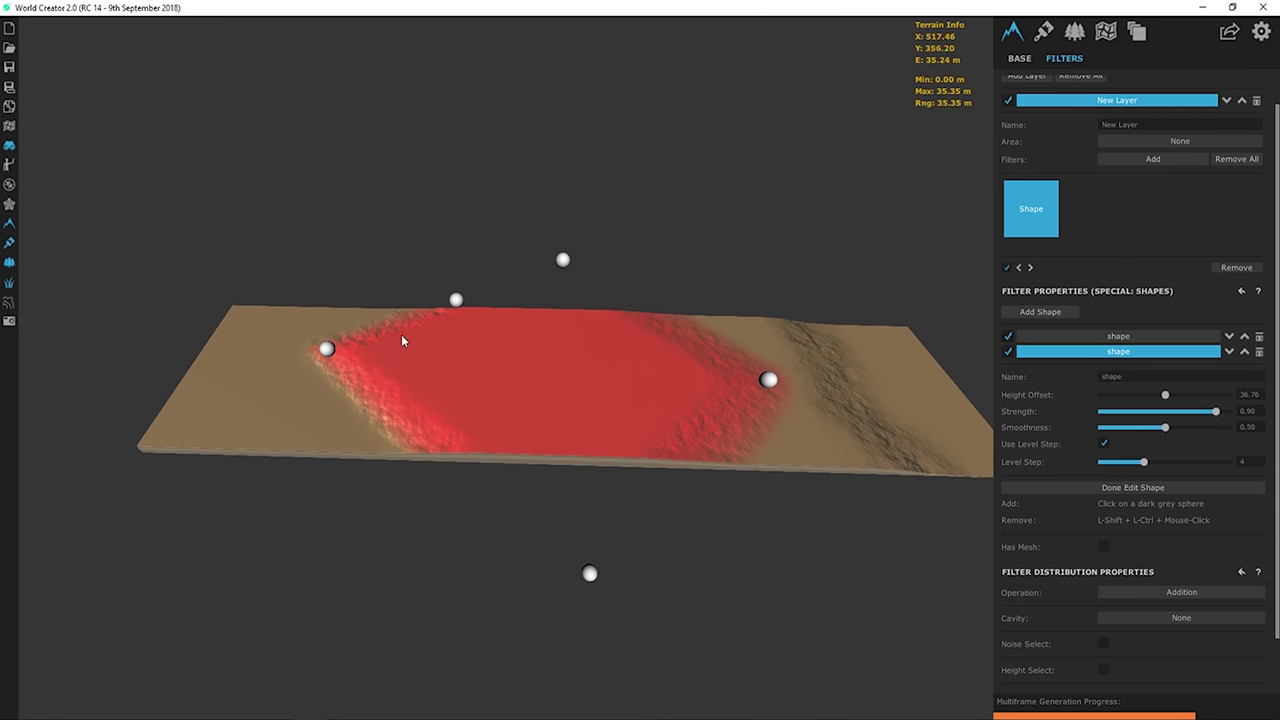
- Reshape the second shape to cover the left part of the terrain, with an irregular inner edge near the middle
left_click_drag(327, 349, 202, 264)
left_click_drag(591, 574, 47, 490)
left_click_drag(769, 379, 556, 578)
left_click_drag(559, 373, 514, 371)
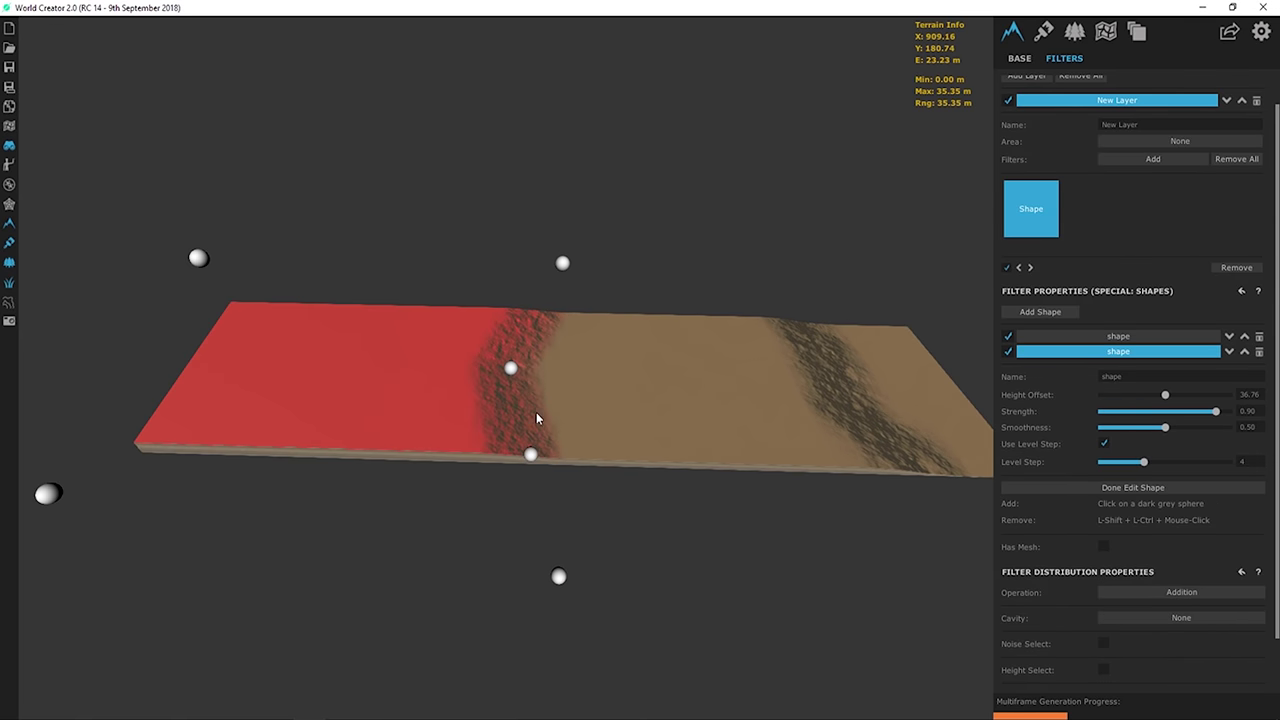
left_click_drag(531, 452, 560, 440)
left_click(540, 310)
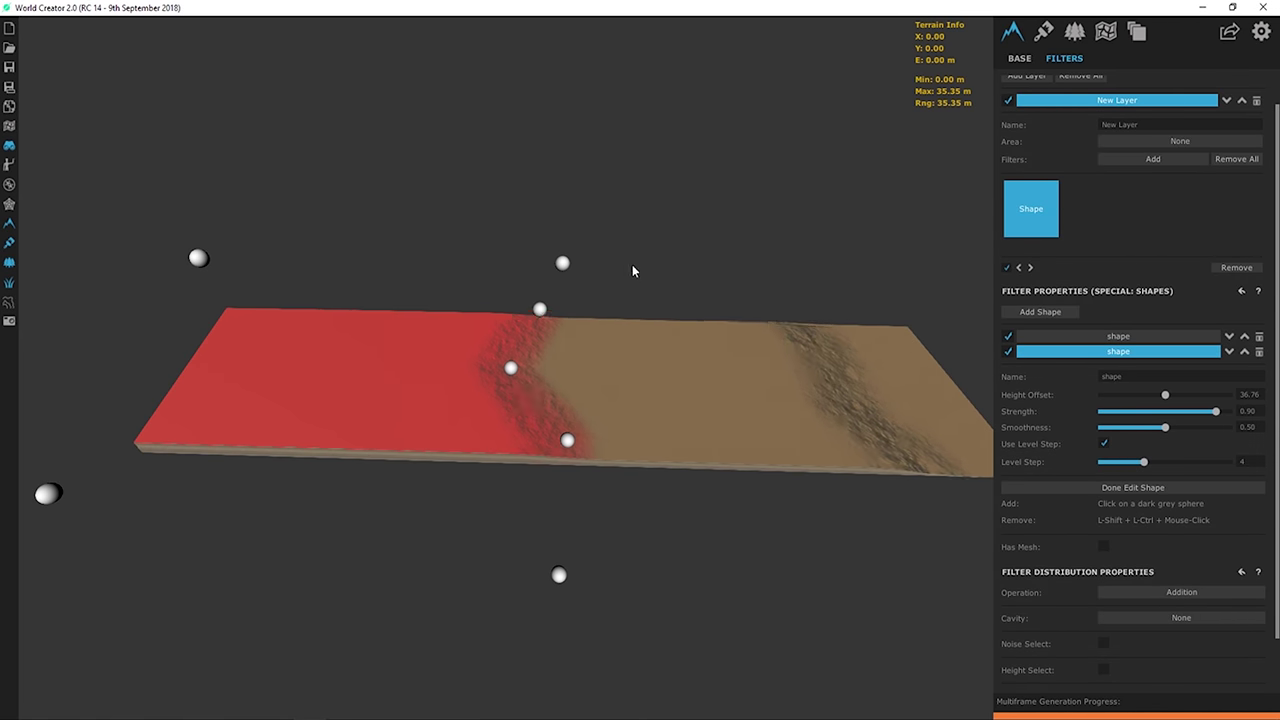
- Pull the second shape's outer control points beyond the terrain's left end so its falloff clears the terrain
key("a")
middle_click_drag(752, 324, 644, 252)
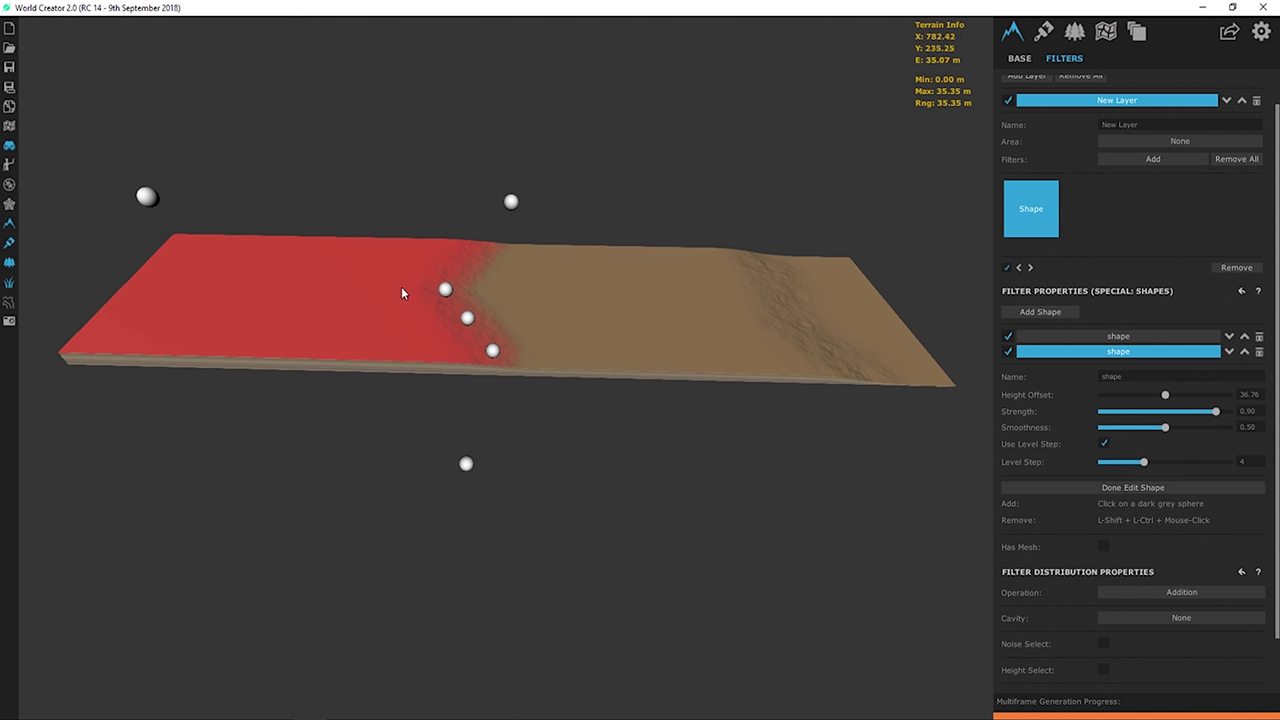
left_click_drag(335, 282, 384, 281)
middle_click_drag(362, 211, 470, 235)
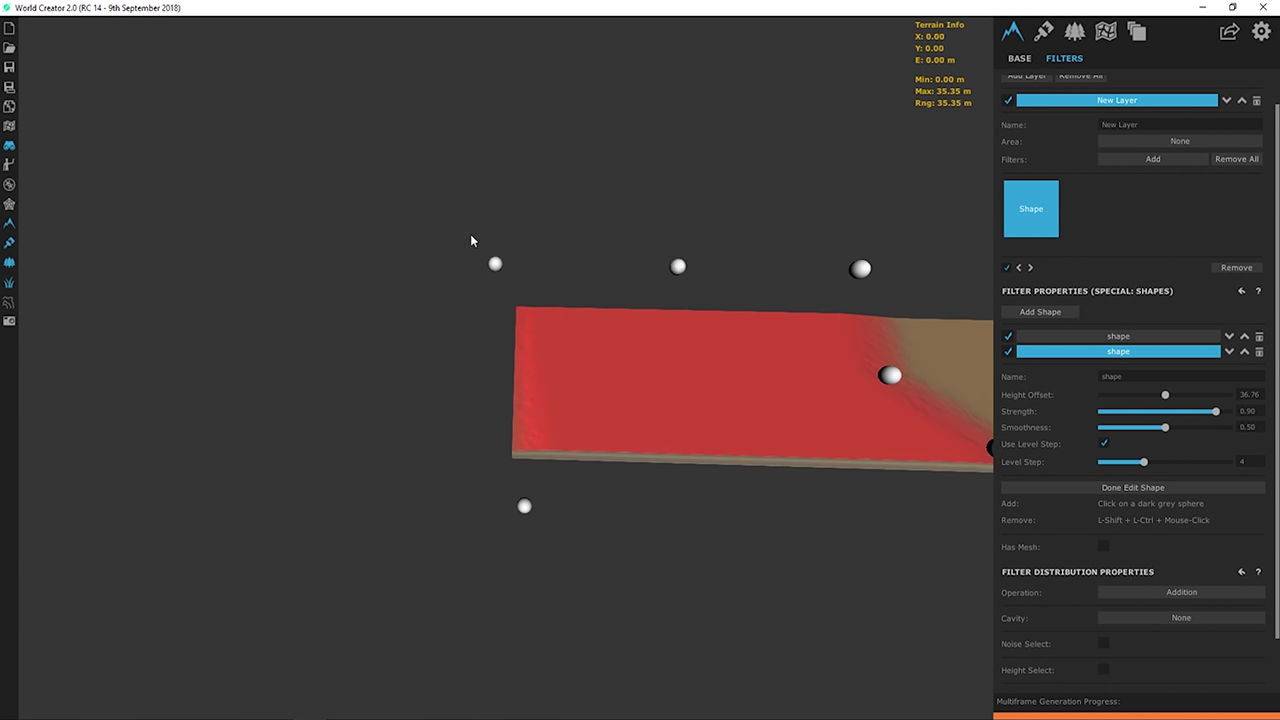
left_click_drag(495, 264, 447, 249)
left_click_drag(475, 348, 414, 363)
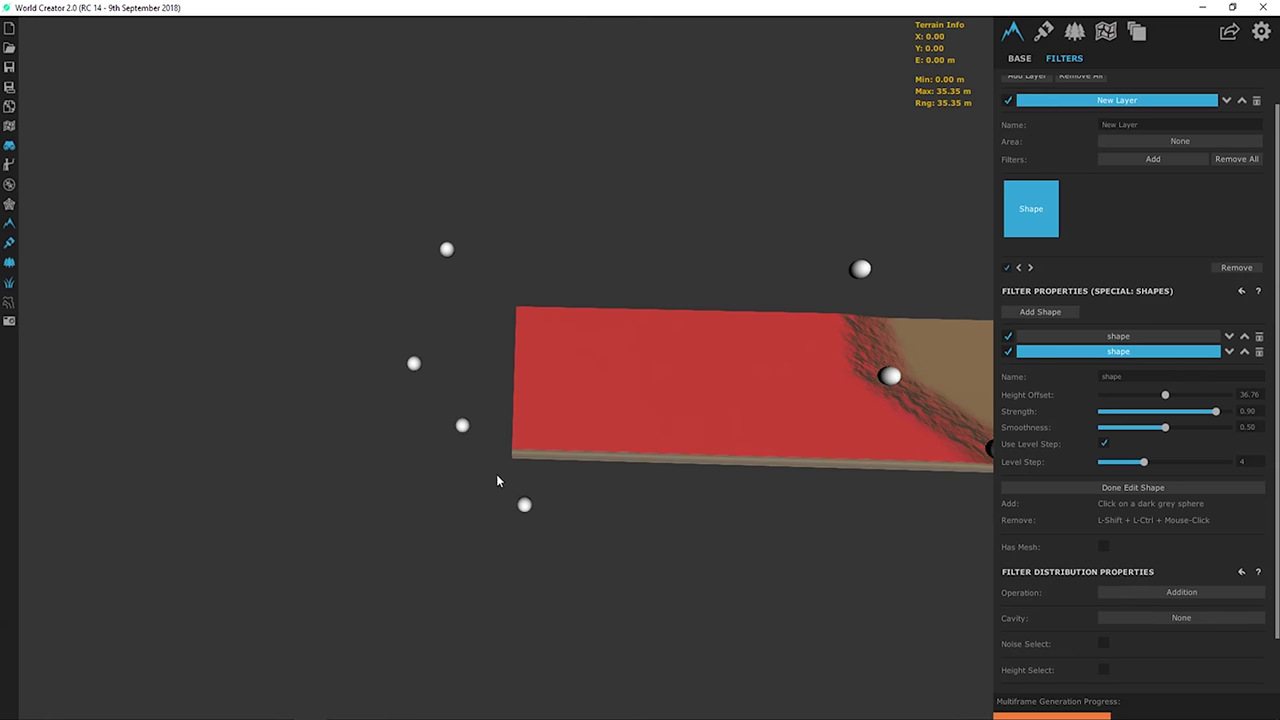
left_click_drag(524, 505, 507, 516)
middle_click_drag(480, 214, 416, 222)
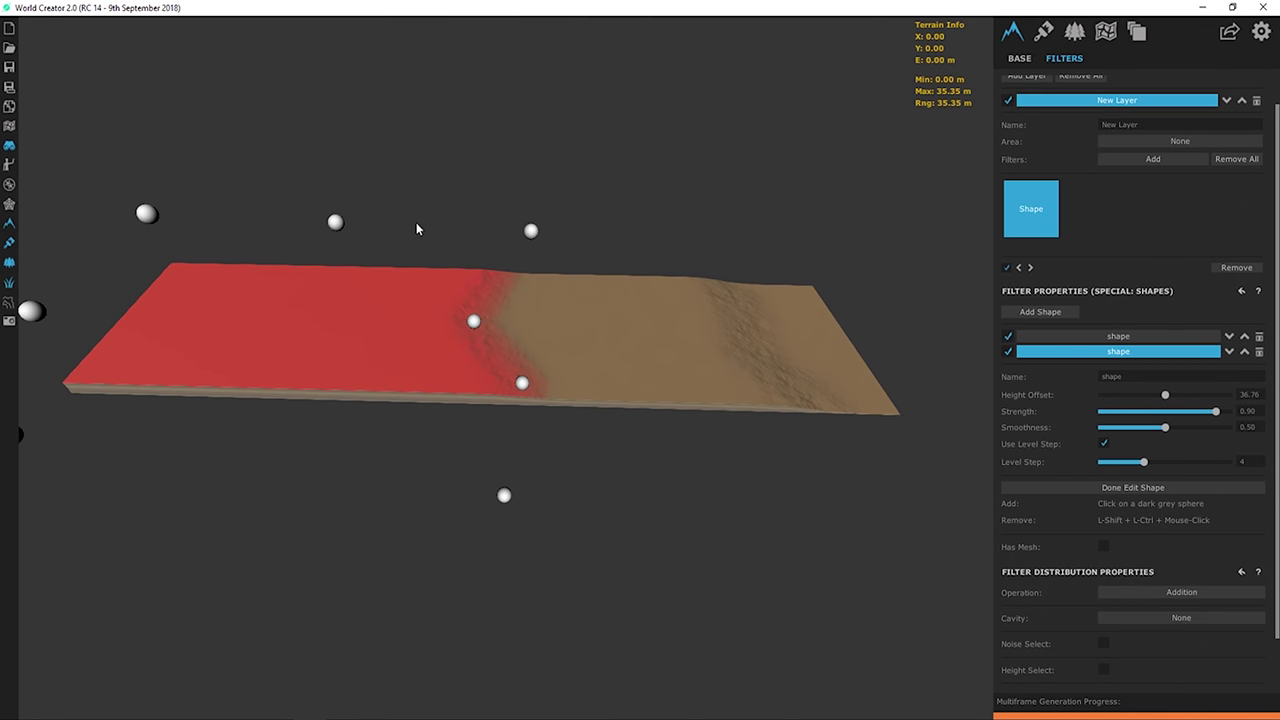
middle_click_drag(521, 142, 636, 180)
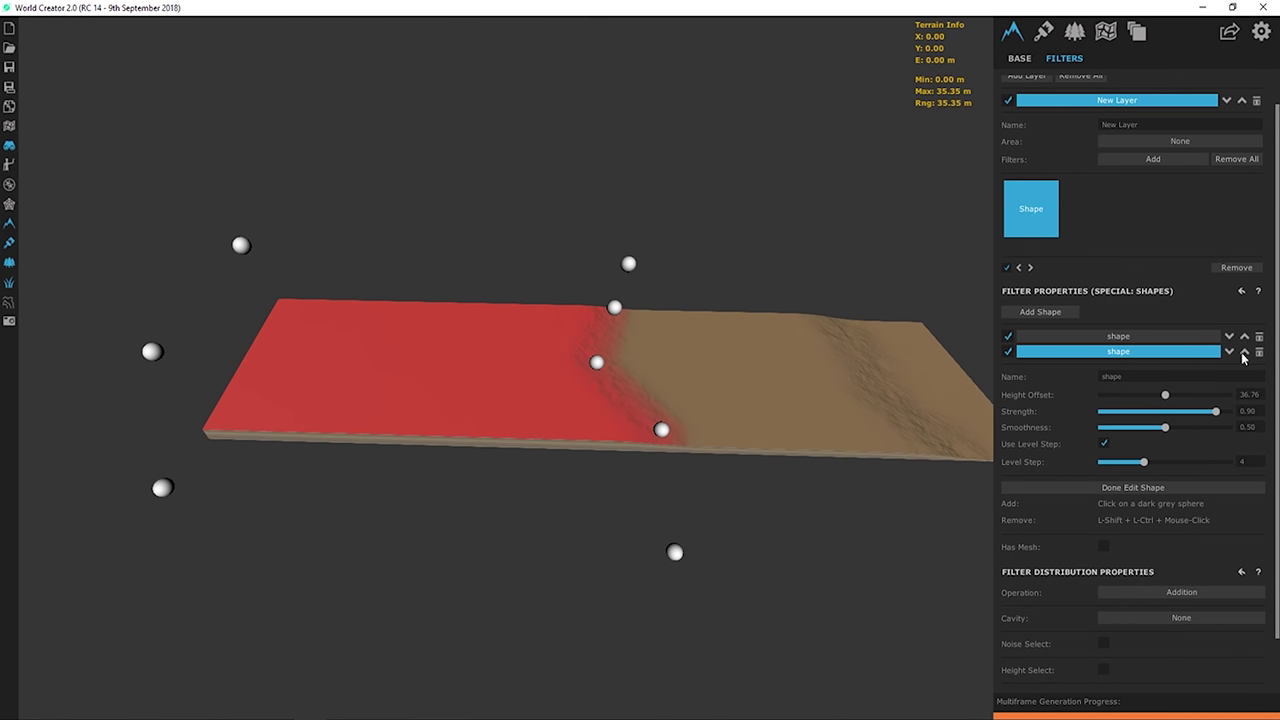
- Add a third shape with level step 5 and height offset 35.92, and shift the displayed shape outline toward the terrain's left end
left_click(1042, 312)
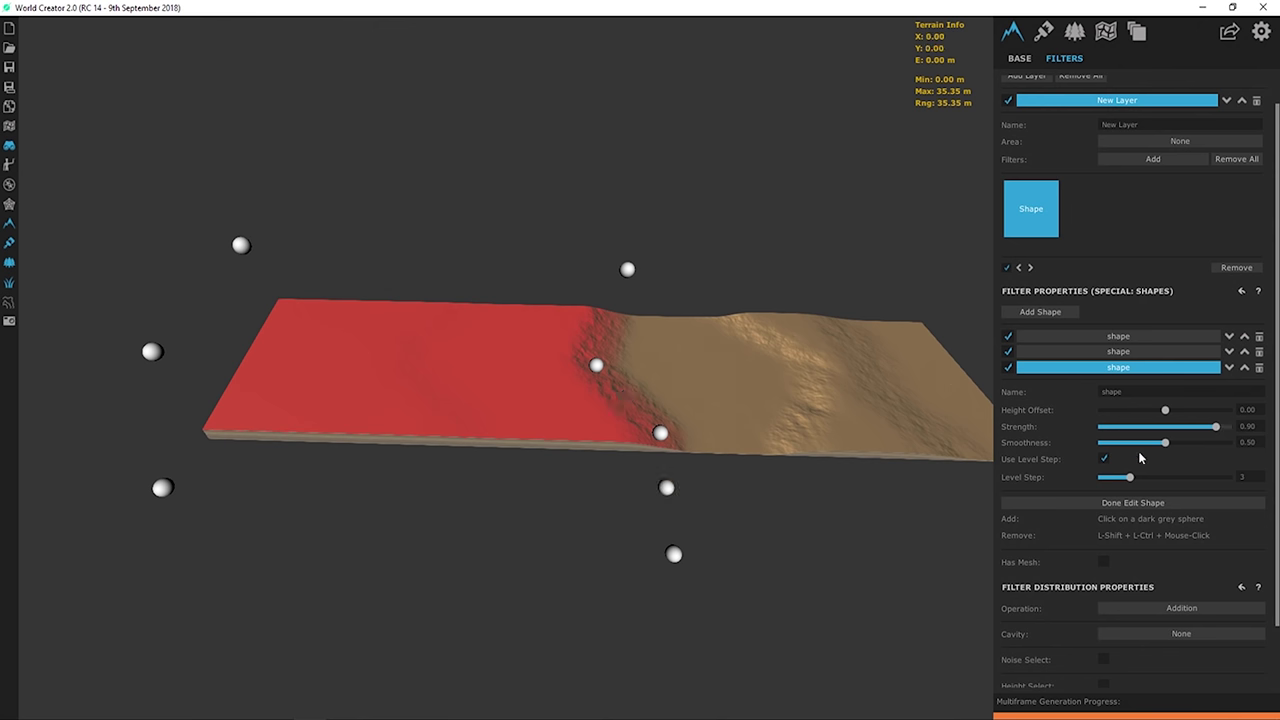
left_click_drag(1145, 484, 1158, 478)
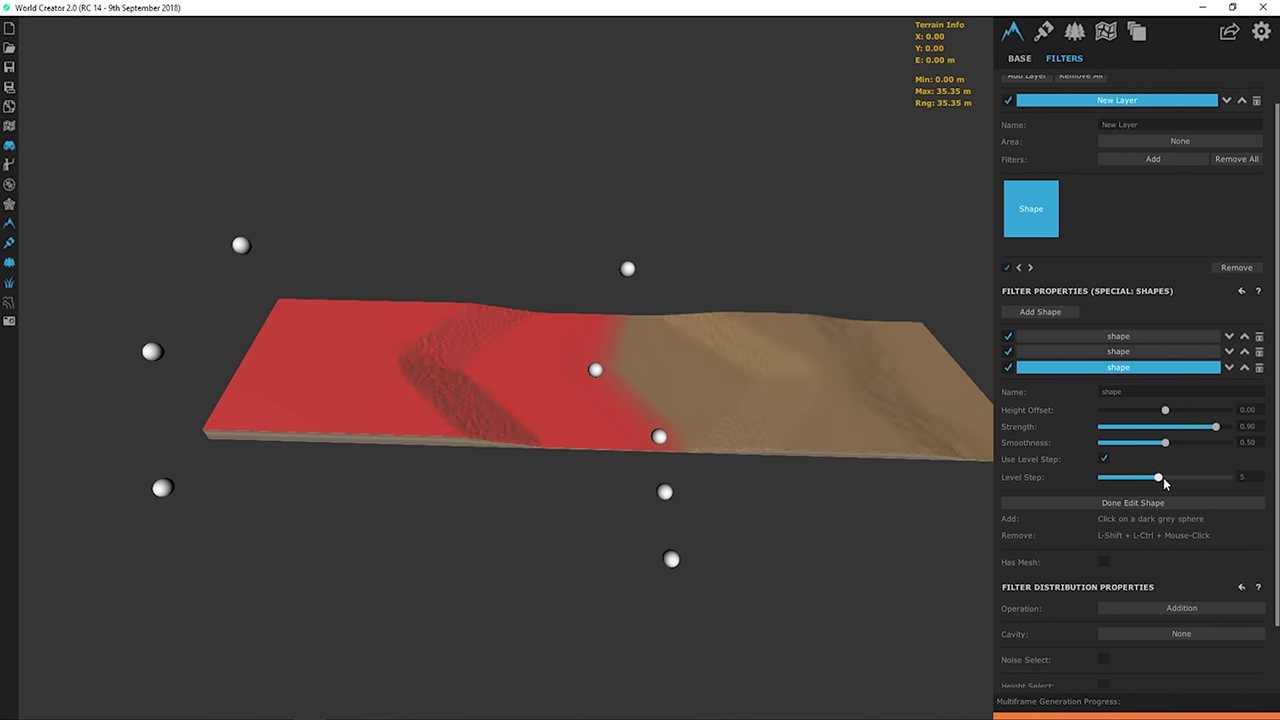
left_click_drag(580, 375, 508, 355)
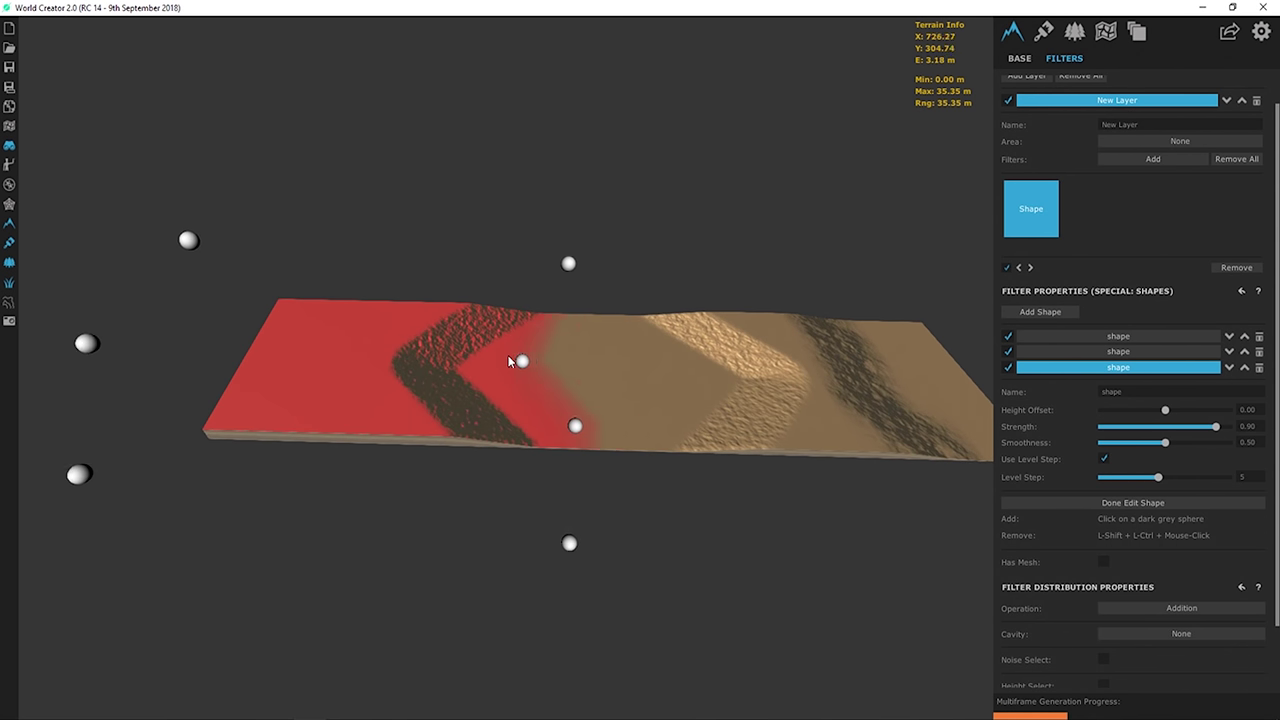
left_click_drag(1167, 413, 1204, 412)
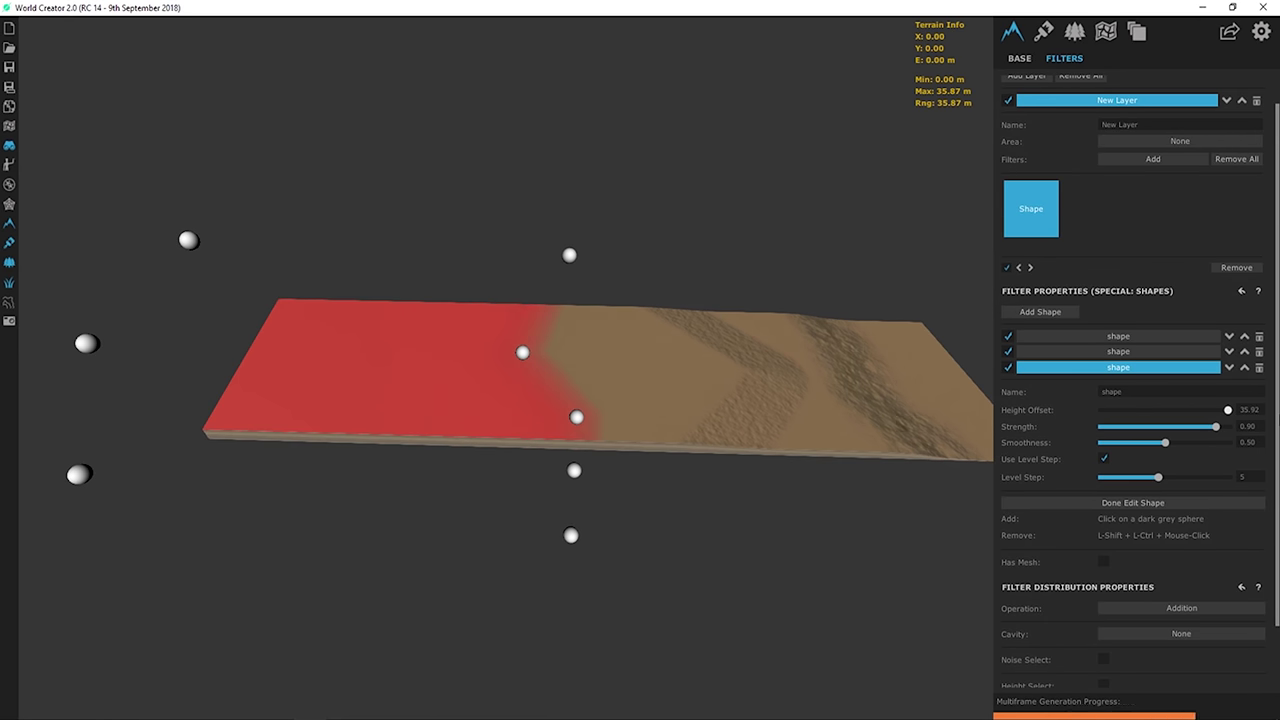
- Open the third shape for editing, move it onto the terrain's left end and adjust its inner edge
left_click(1118, 352)
left_click(1118, 368)
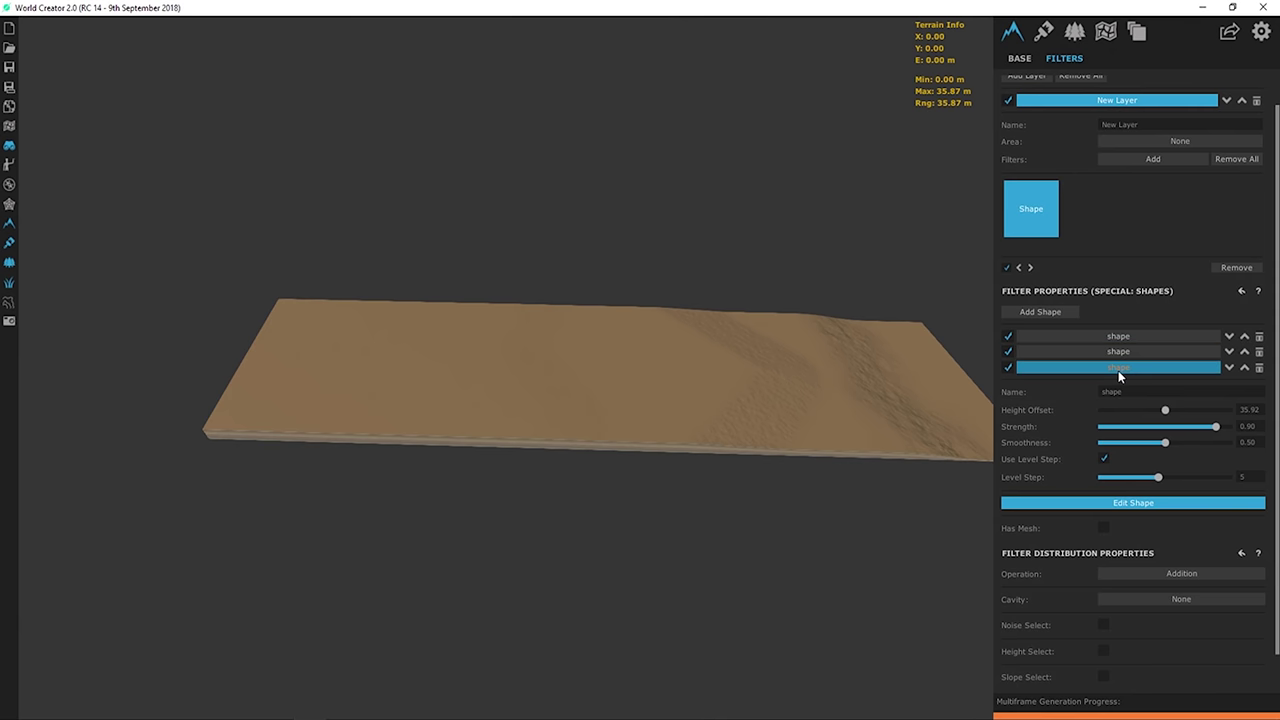
left_click(1106, 502)
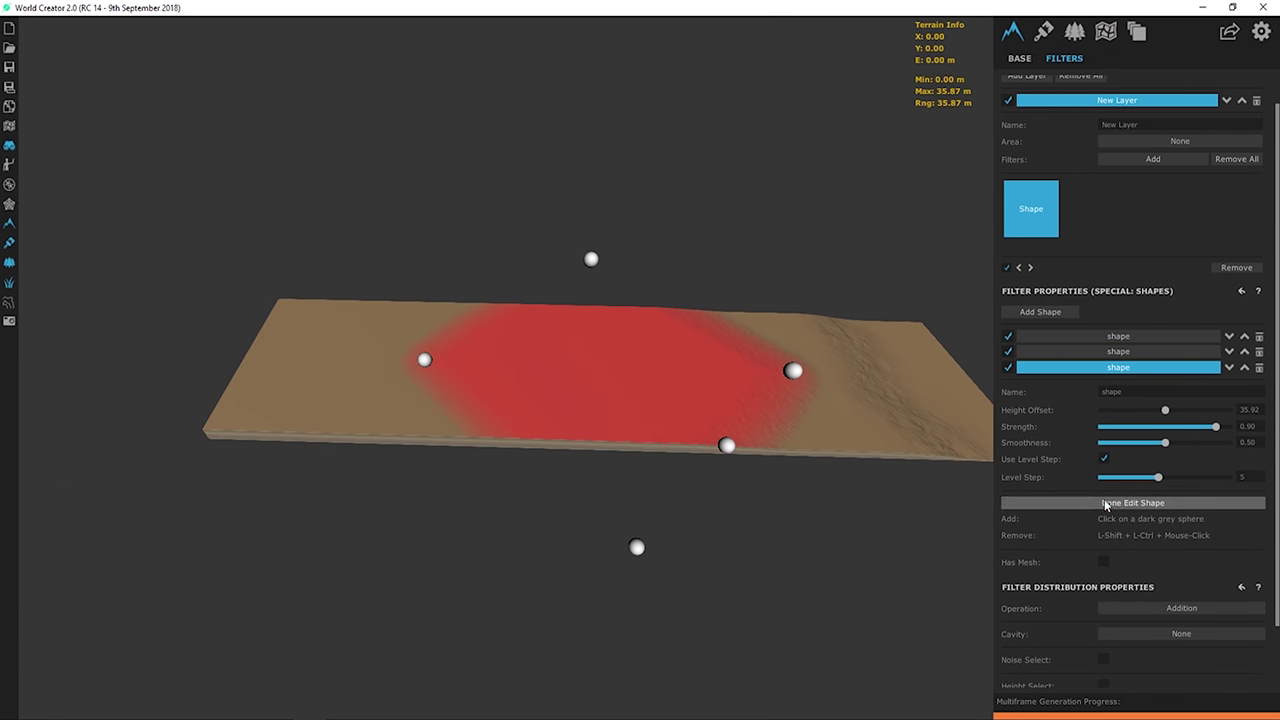
left_click_drag(610, 354, 277, 315)
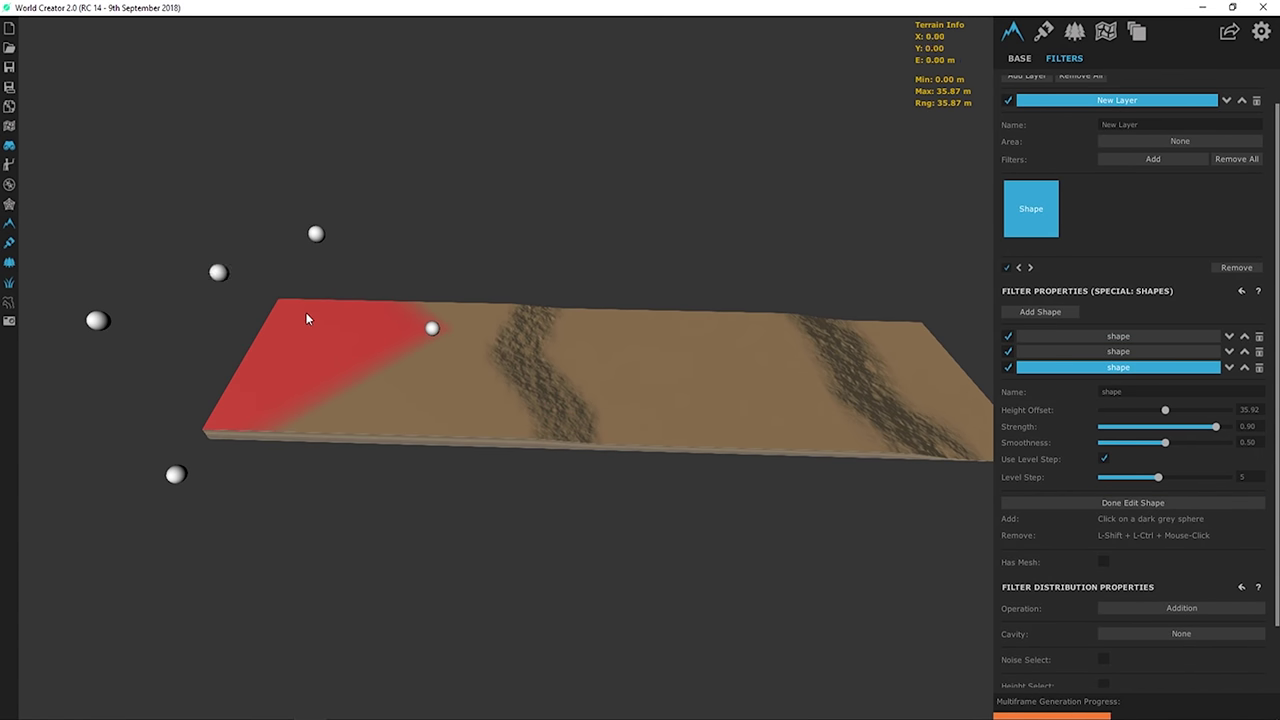
left_click_drag(429, 331, 413, 366)
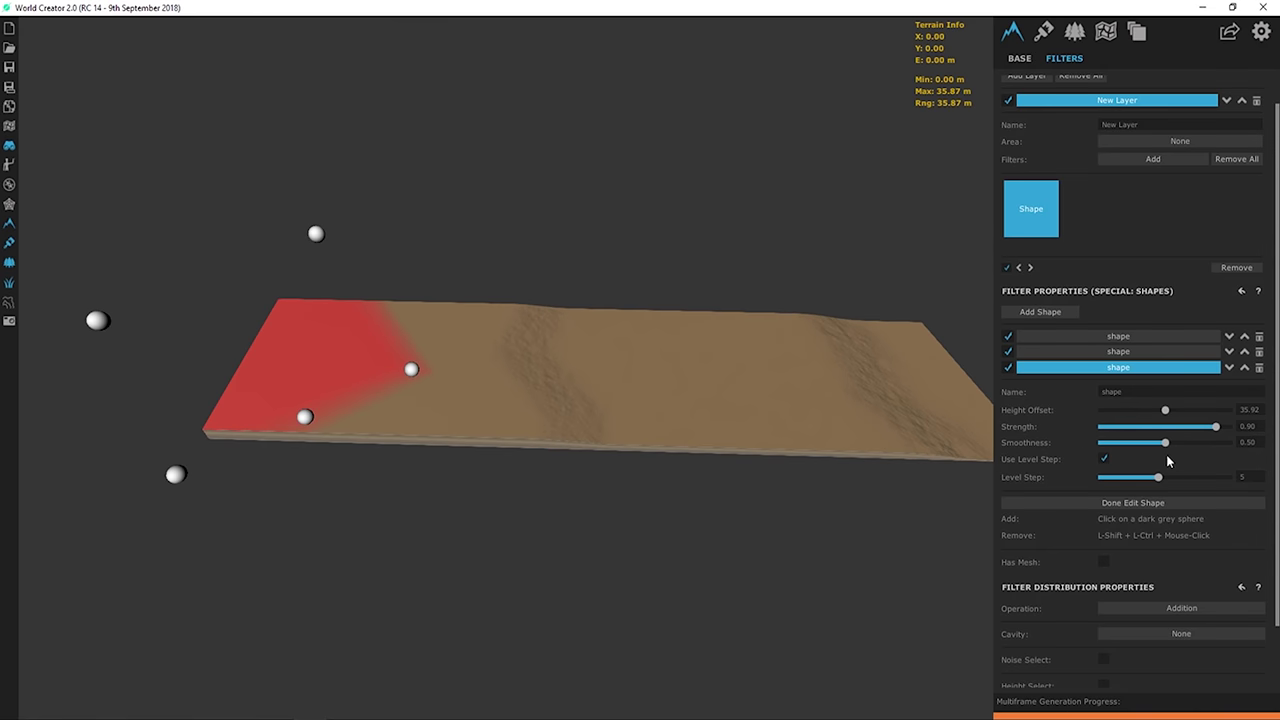
- Set the third shape's height offset to 69.31 and level step to 4, and move its near and far control points outward
left_click_drag(1165, 410, 1249, 409)
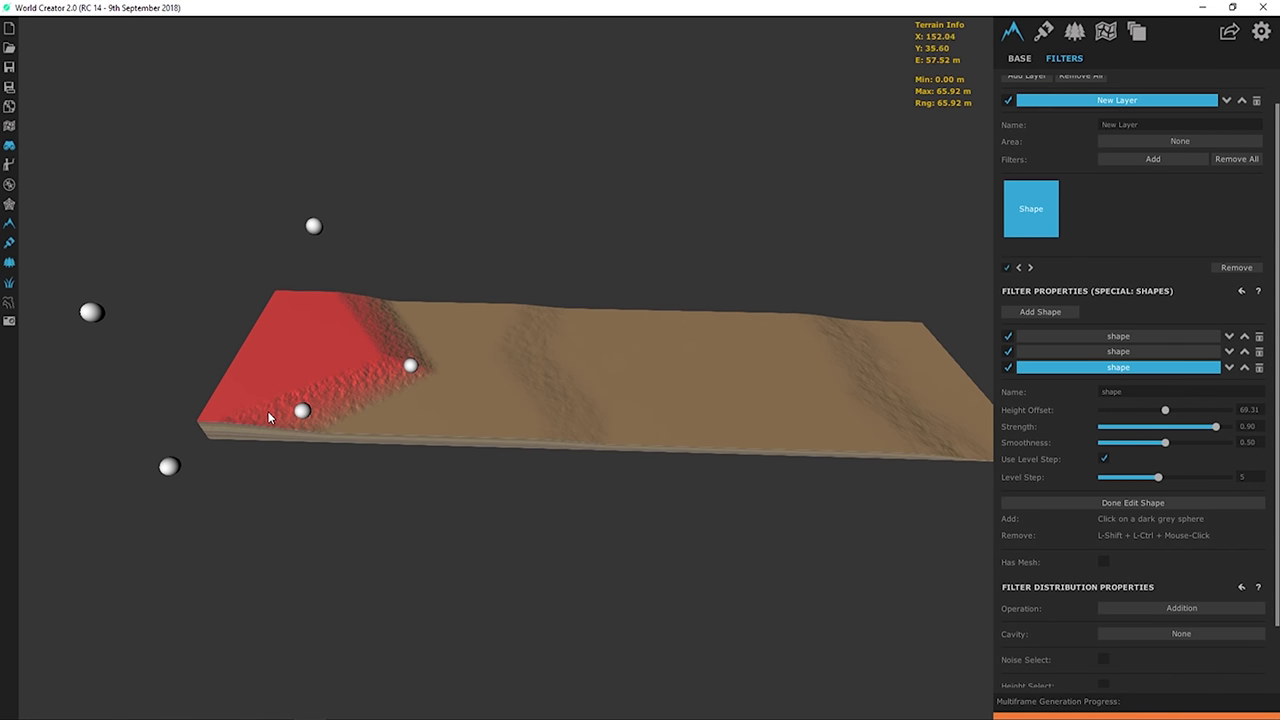
left_click_drag(301, 412, 326, 489)
left_click_drag(314, 228, 361, 199)
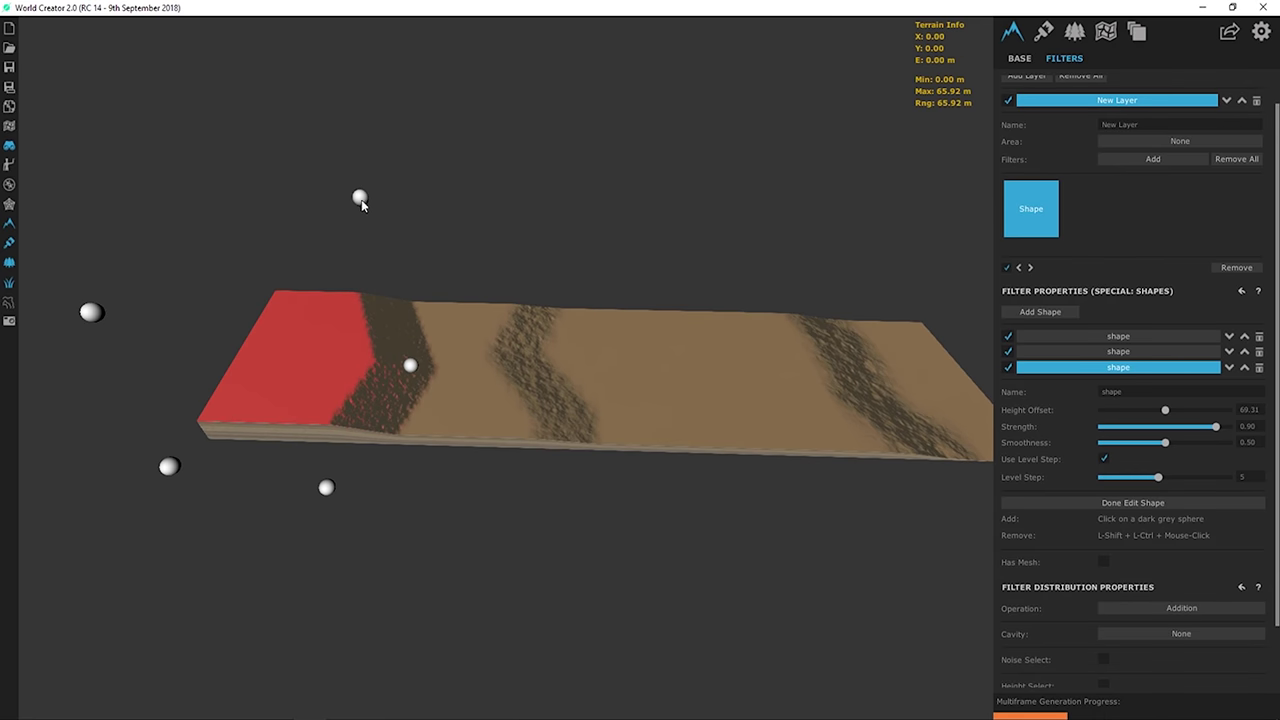
left_click_drag(1158, 480, 1128, 505)
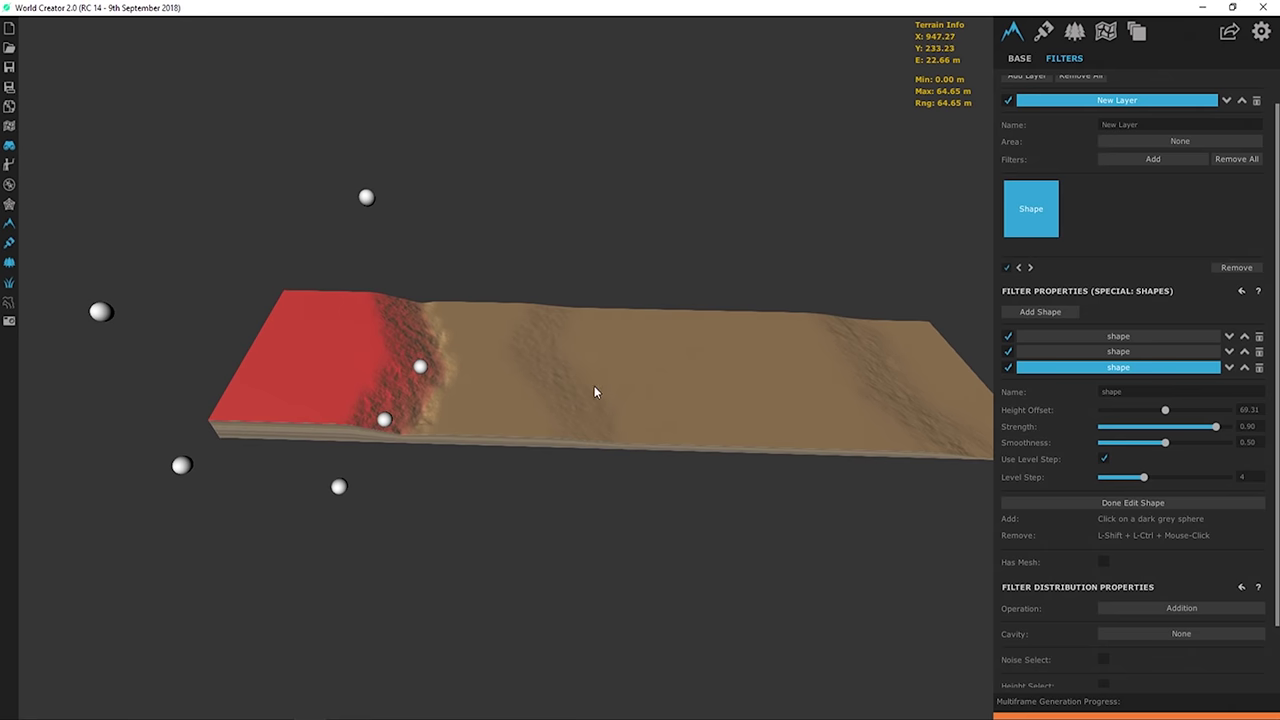
- Set the third shape's height offset to 51.62 and its smoothness to 0.89
scroll(389, 385, "up", 5)
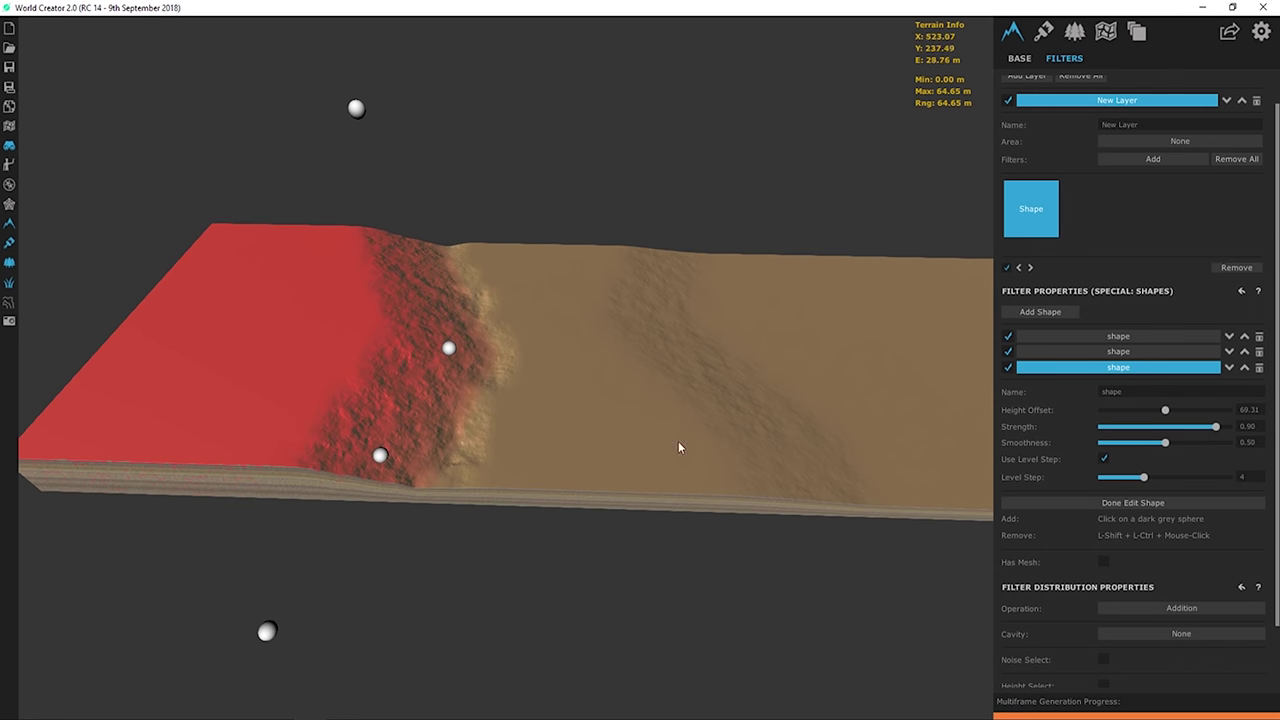
left_click_drag(1165, 413, 1051, 428)
left_click_drag(1172, 450, 1214, 457)
key("s")
key("d")
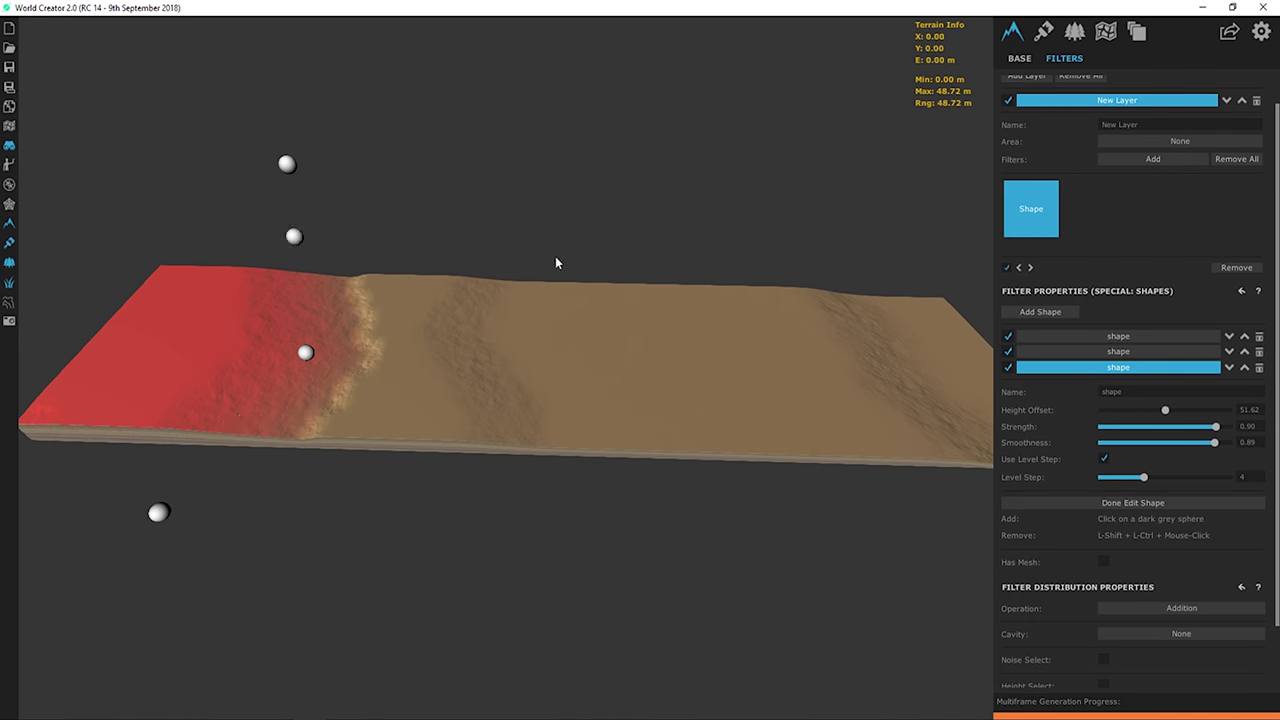
key("a")
left_click_drag(360, 365, 350, 355)
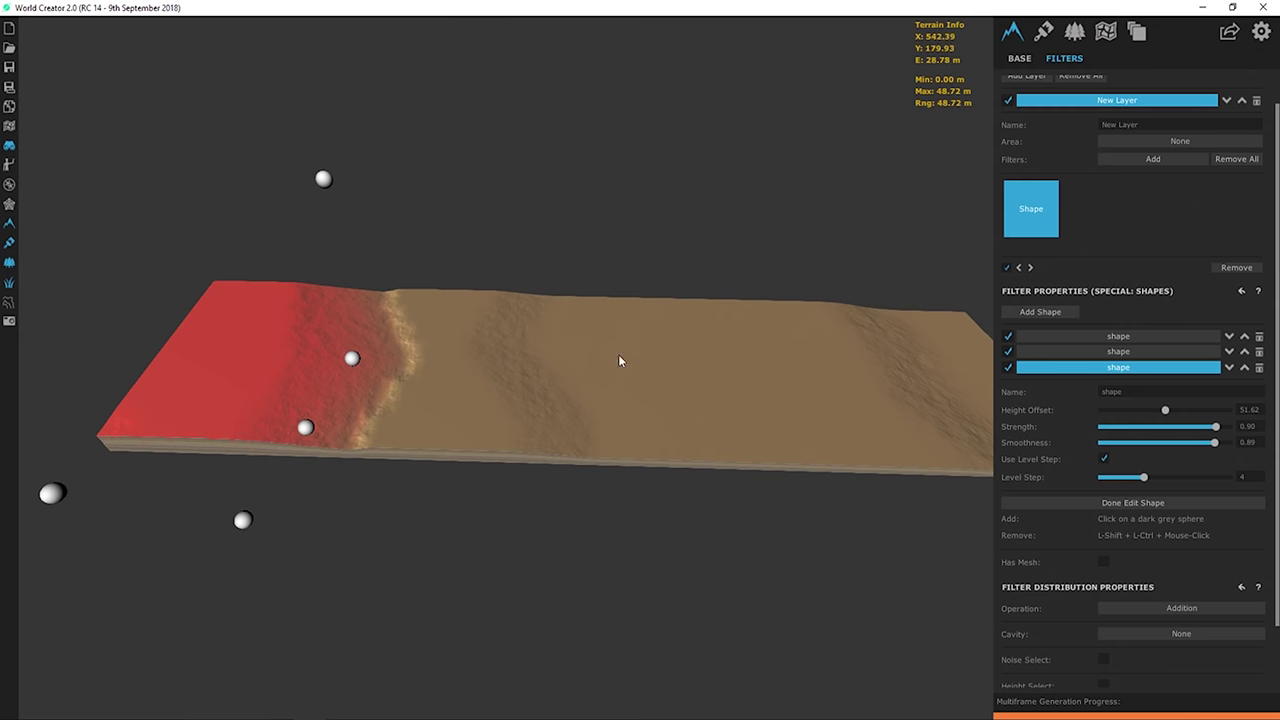
right_click_drag(623, 360, 565, 271)
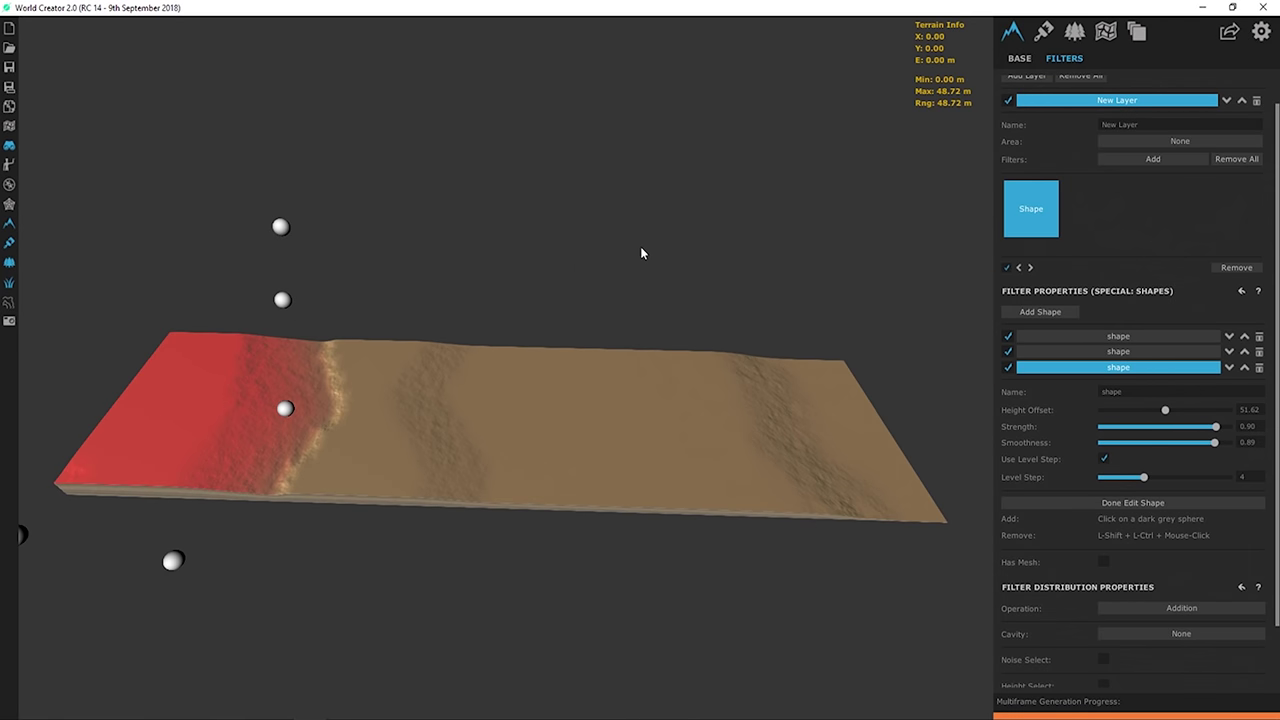
key("a")
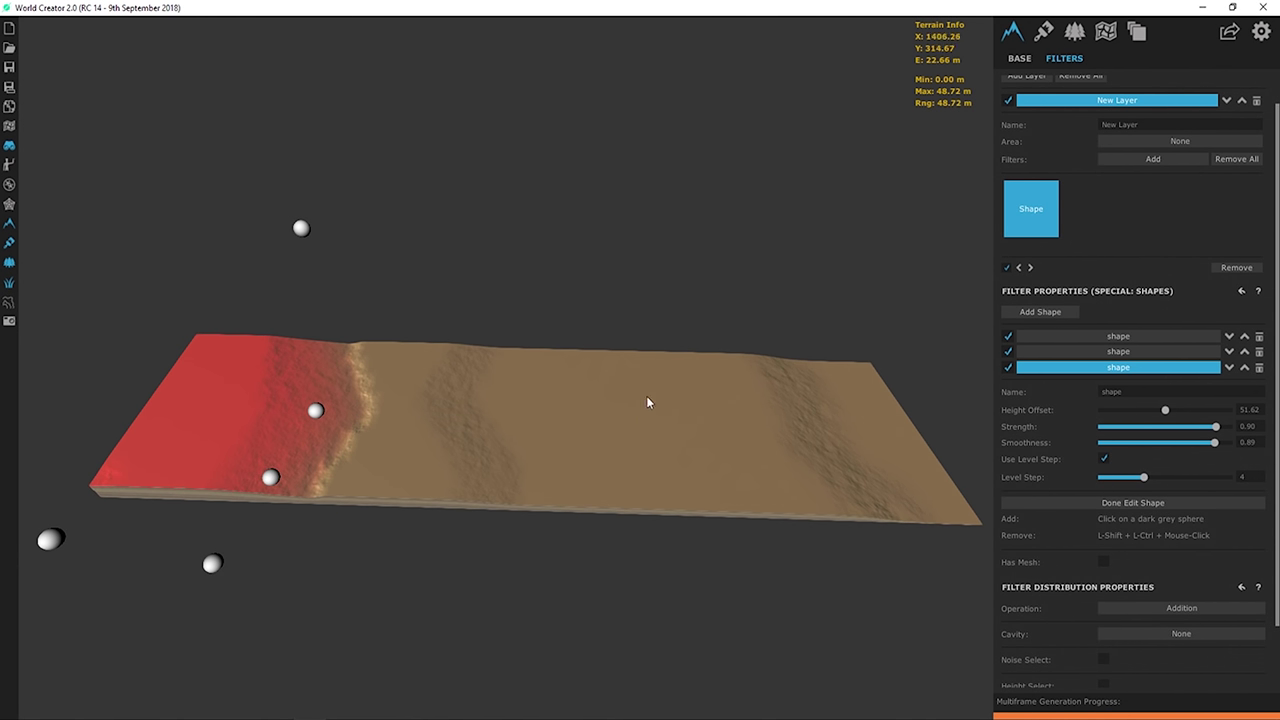
- Remove the Shape filter and all filter layers from the terrain
left_click(1238, 269)
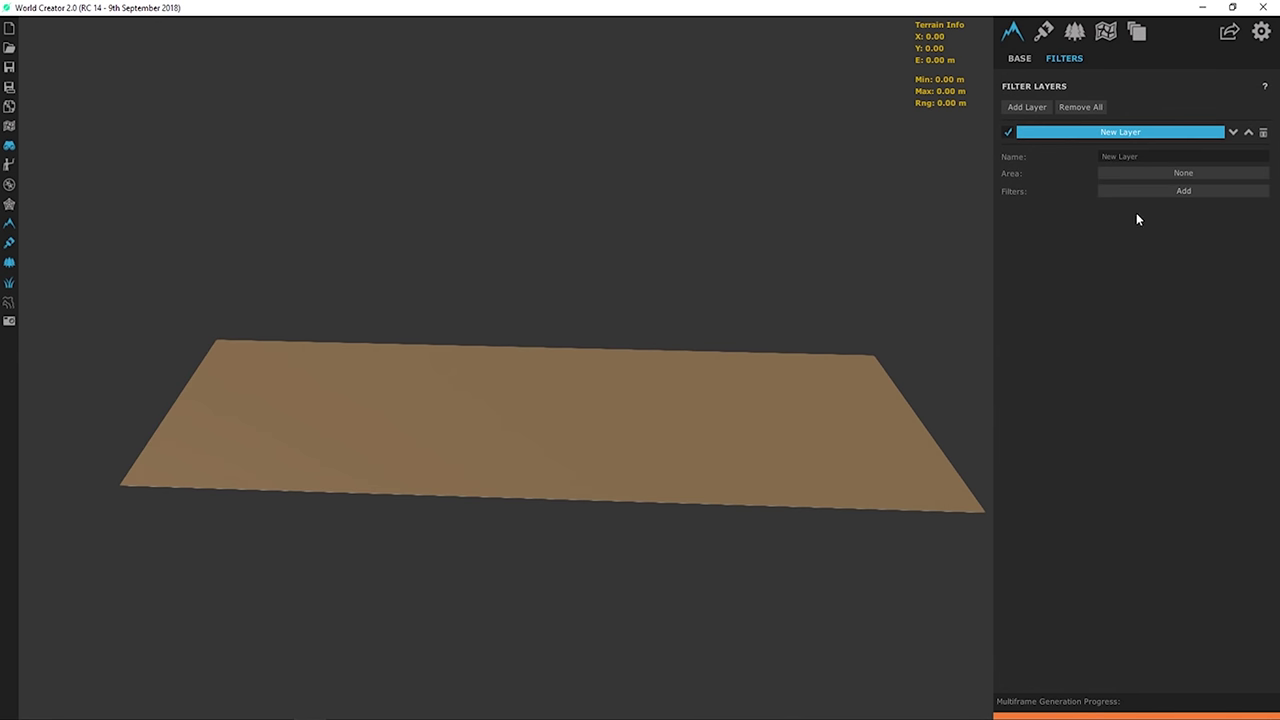
left_click(1089, 108)
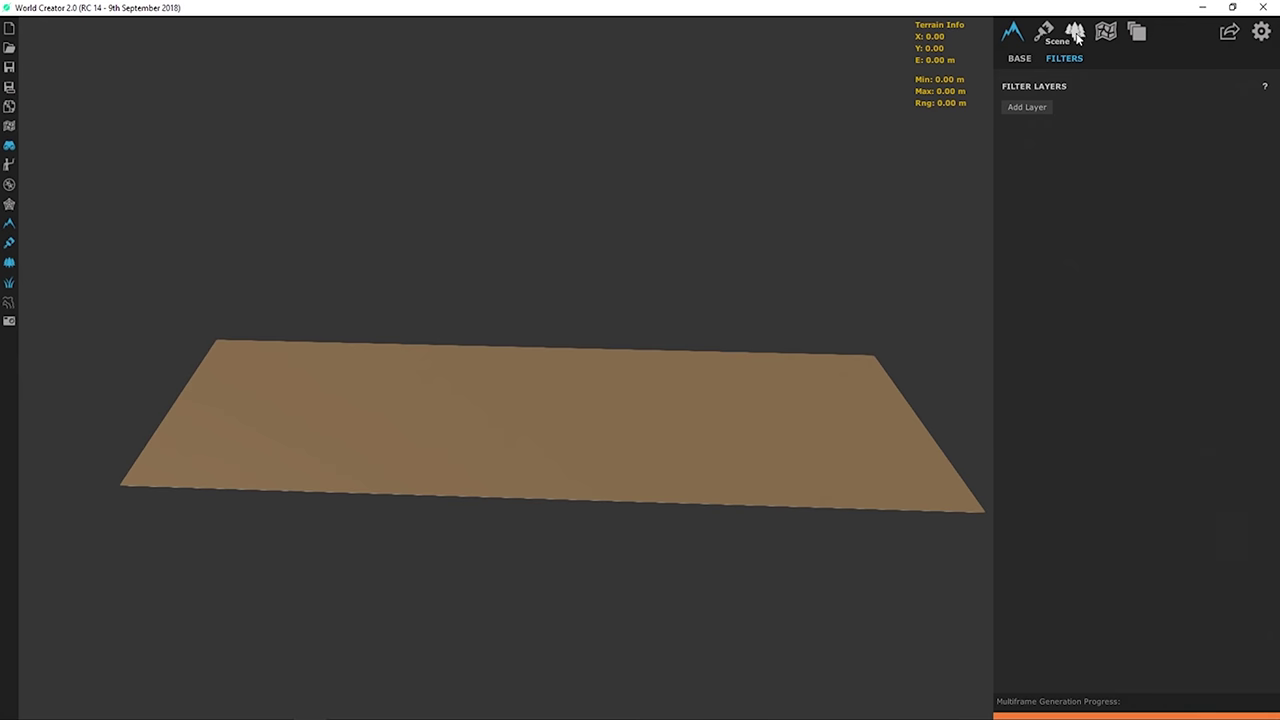
- Add an area fitted to the terrain size, start its border blend range at 0.00 and hide its blendmap
left_click(1050, 39)
left_click(1106, 36)
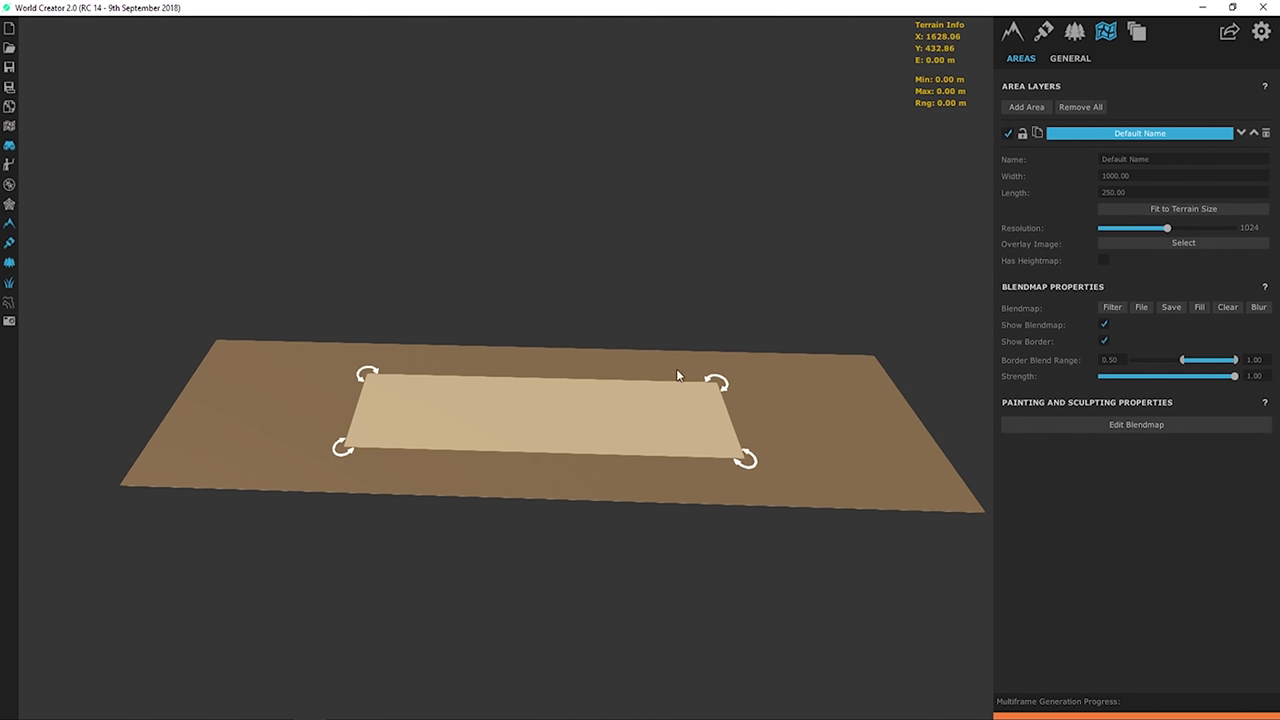
left_click(1188, 212)
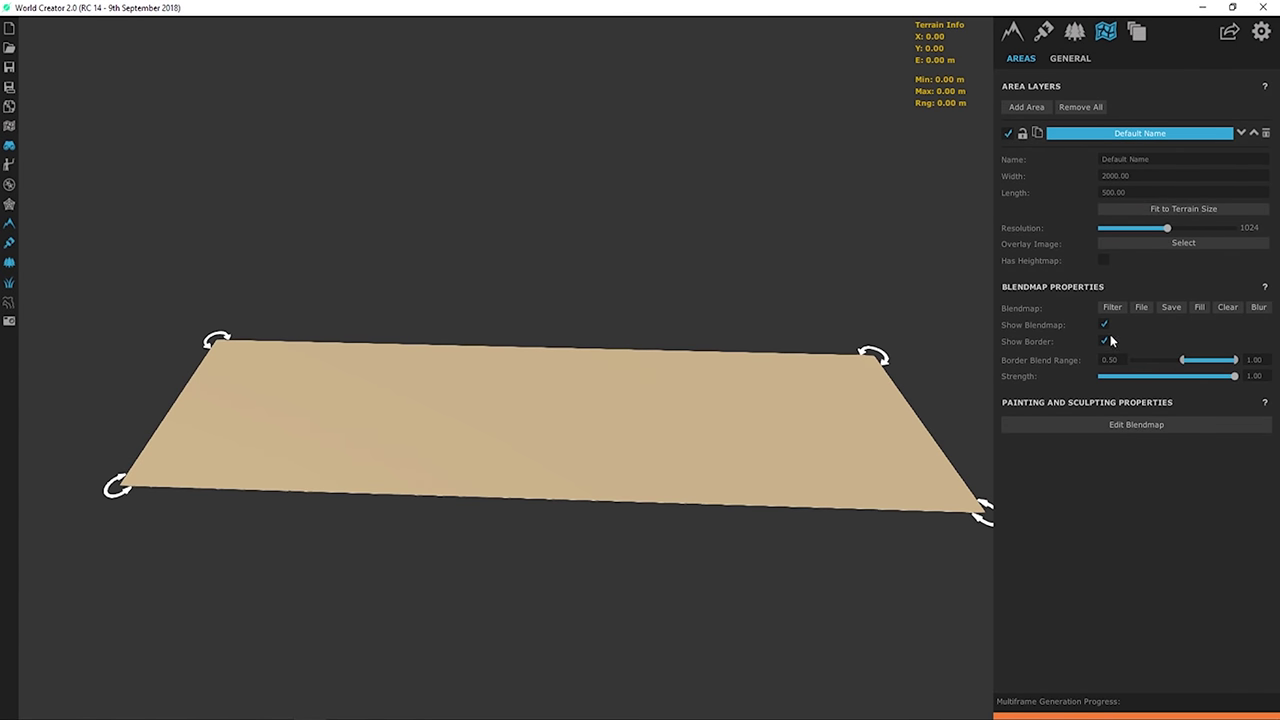
left_click_drag(1182, 360, 1100, 362)
left_click(1104, 325)
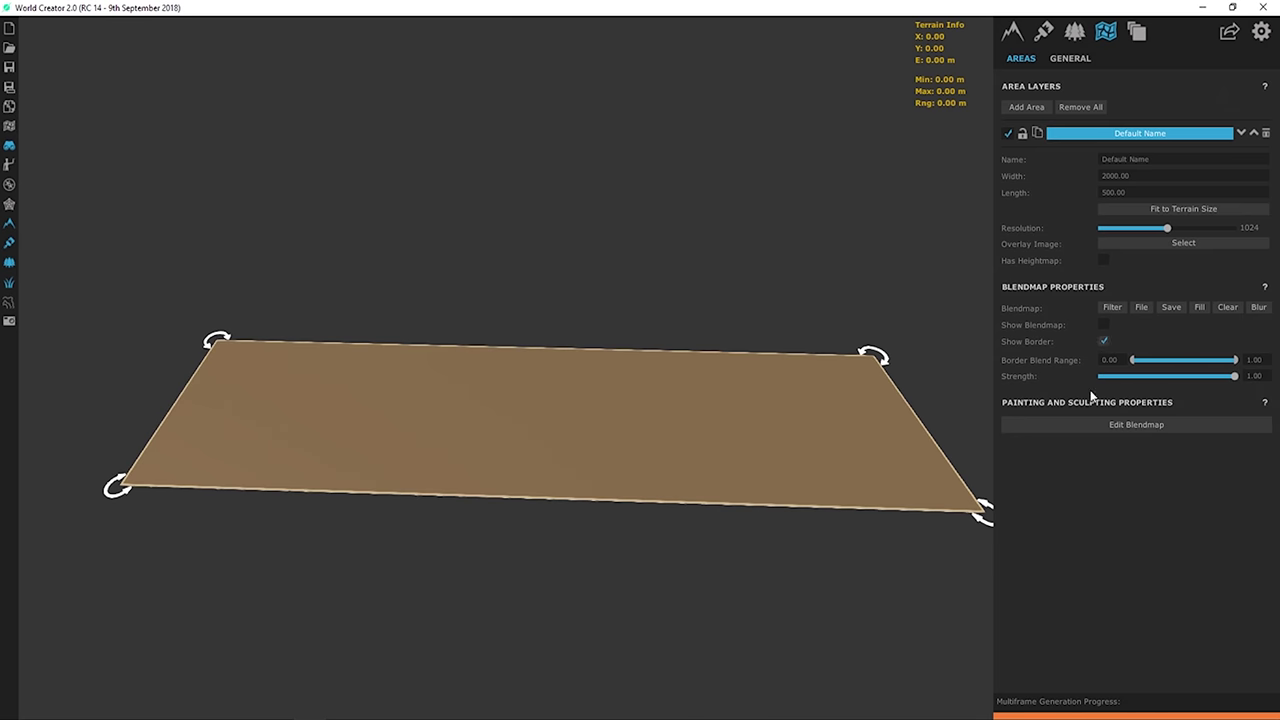
- Enable the area's heightmap with a border blend range starting at 0.00, and open it for editing with the area locked
left_click(1104, 260)
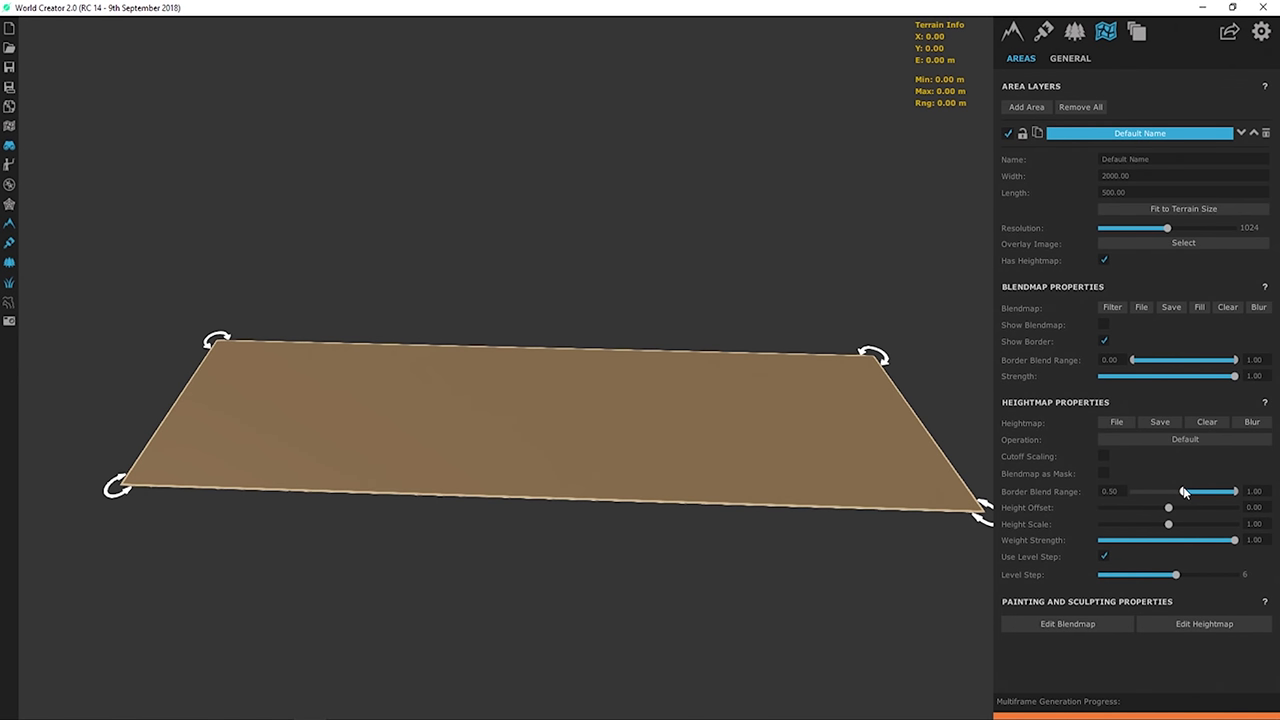
left_click_drag(1183, 491, 1131, 492)
left_click(1163, 623)
scroll(1060, 560, "down", 3)
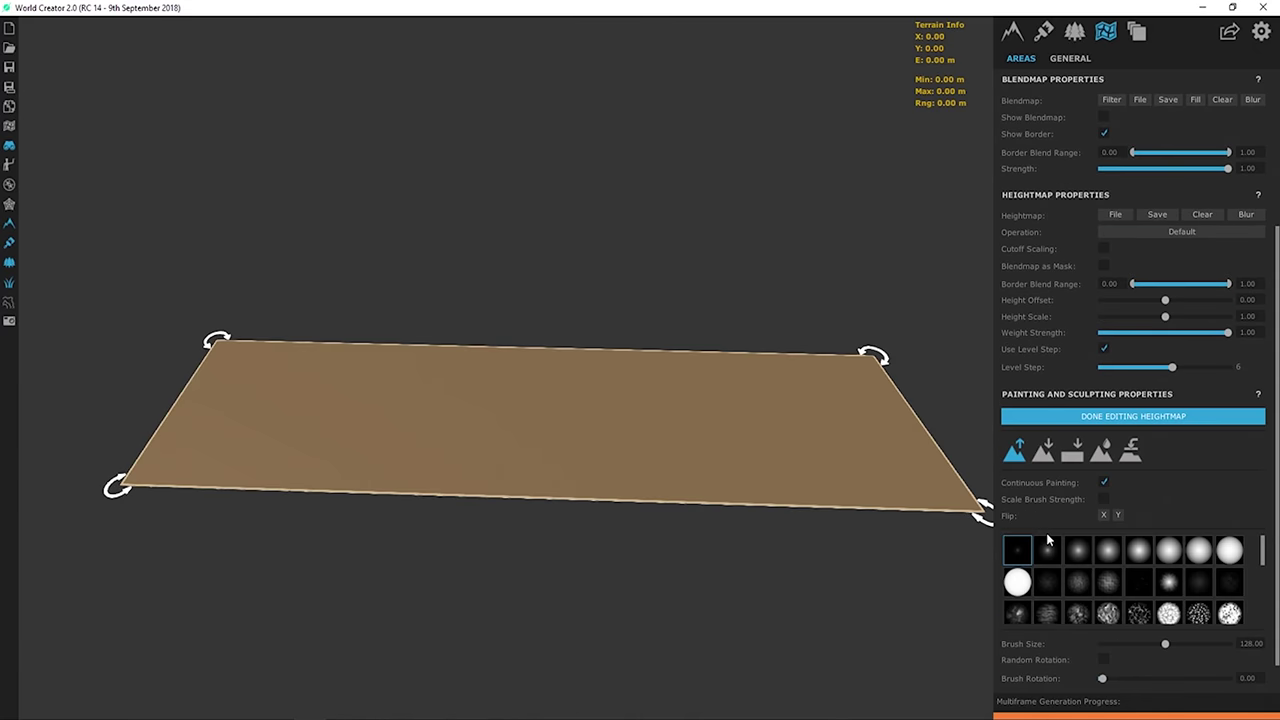
scroll(1048, 540, "down", 1)
mouse_move(773, 315)
middle_mouse_down()
mouse_move(830, 284)
mouse_move(687, 252)
middle_mouse_up()
scroll(1053, 185, "up", 4)
left_click(1022, 133)
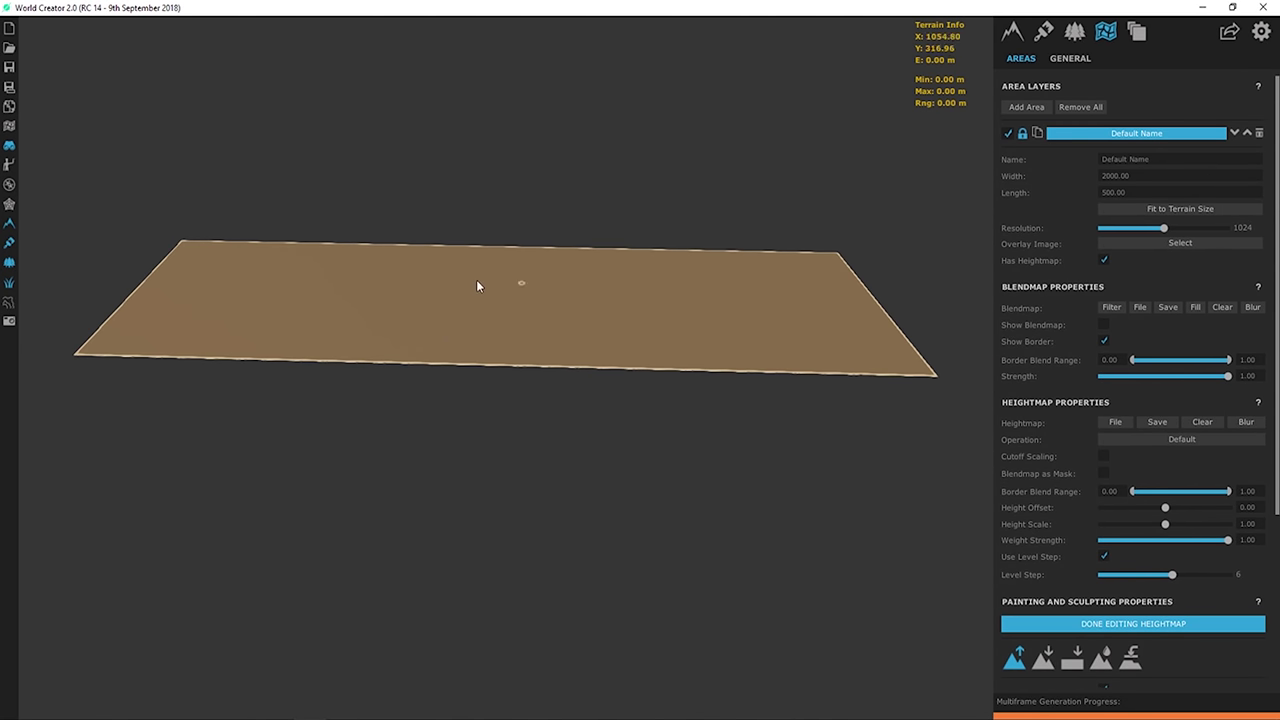
- Choose the Flatten sculpting tool with a soft round brush, height 10.22 and brush strength 1.00
middle_click_drag(474, 286, 566, 345)
scroll(425, 390, "down", 1)
scroll(420, 389, "up", 3)
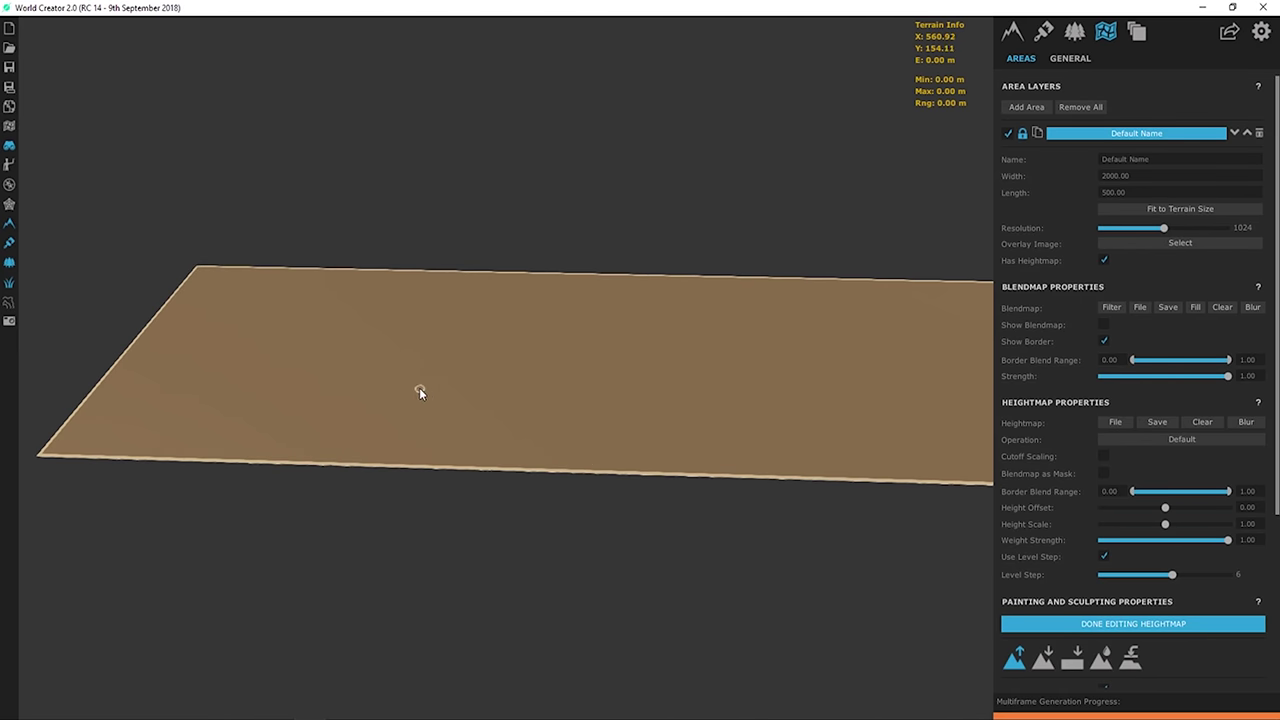
scroll(1068, 558, "down", 3)
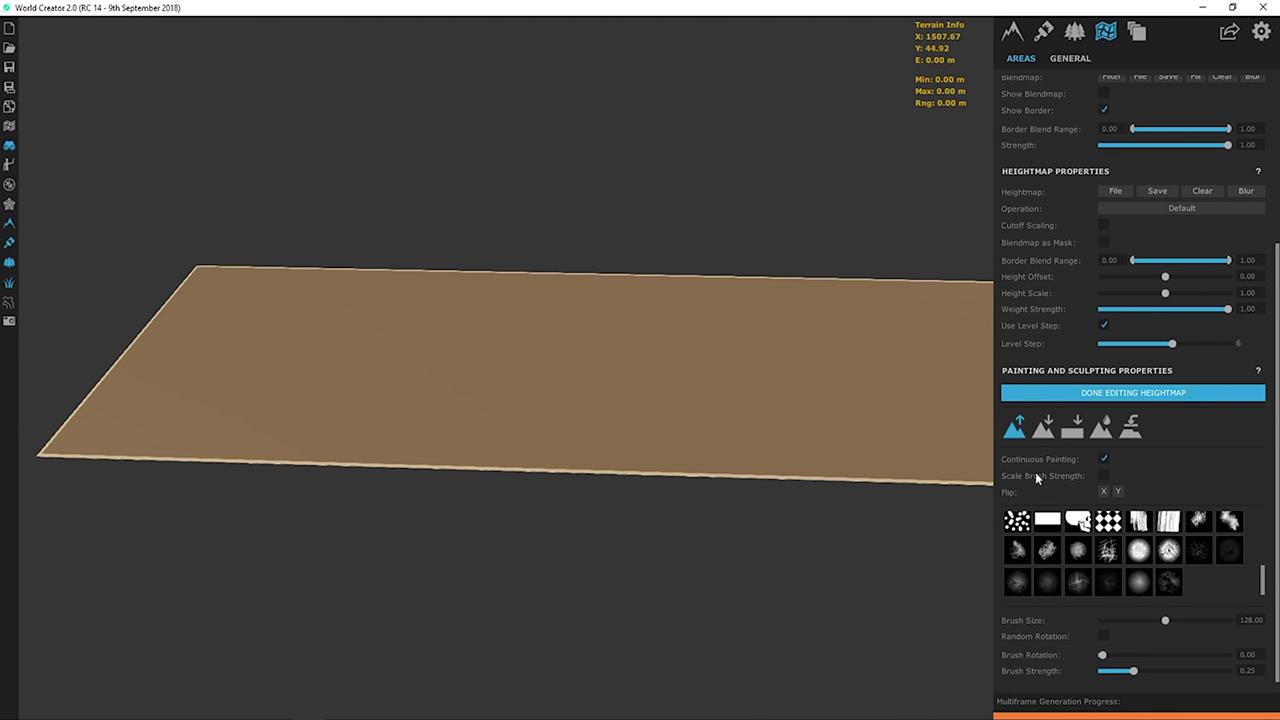
scroll(1070, 555, "up", 3)
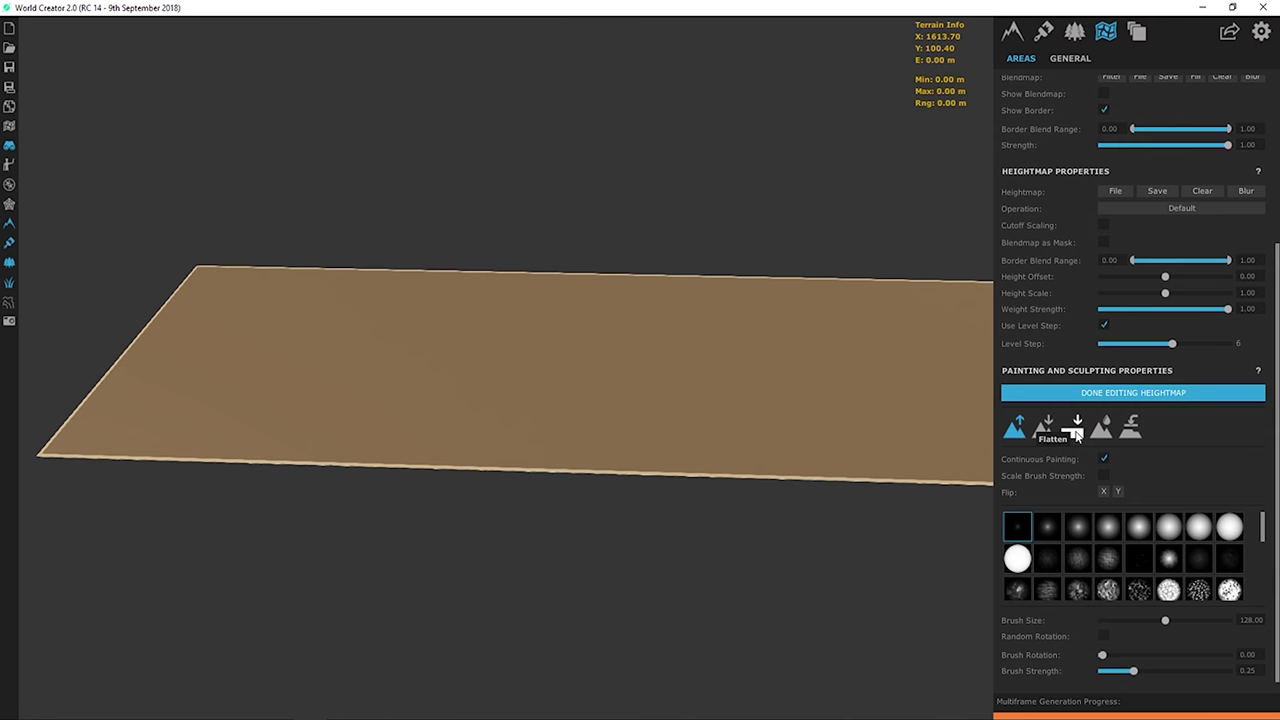
left_click(1075, 430)
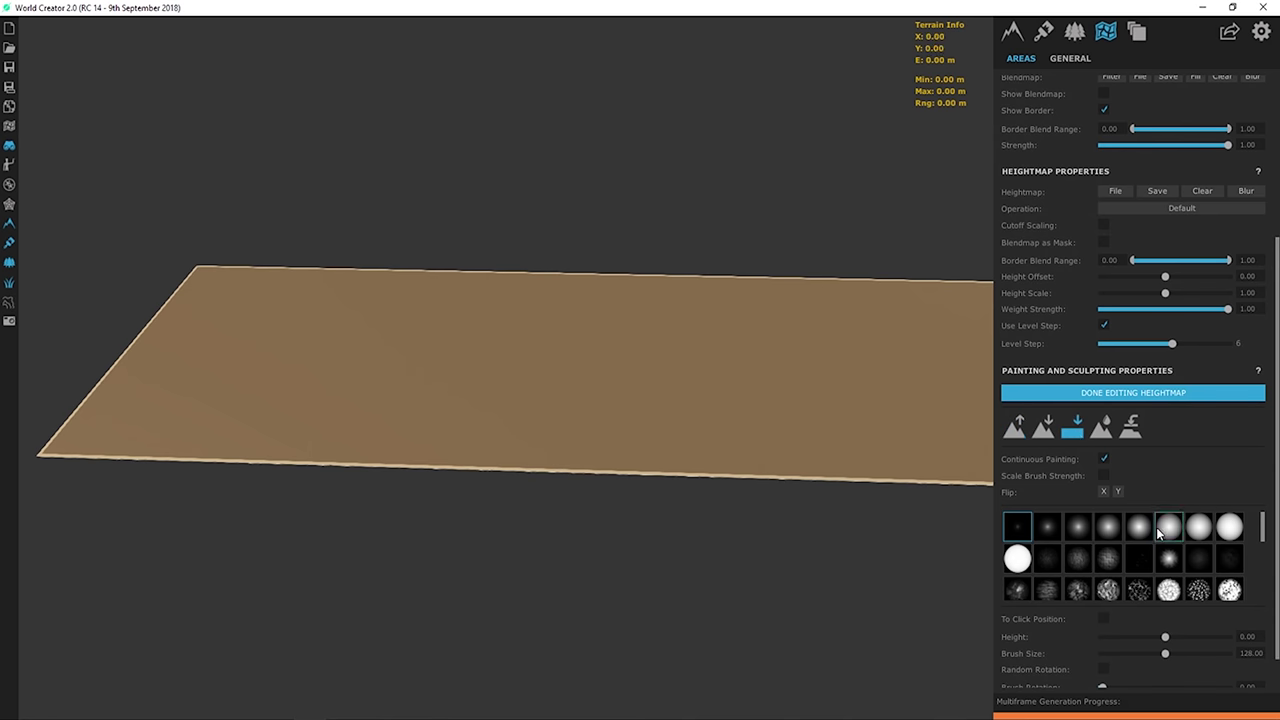
scroll(1180, 686, "down", 1)
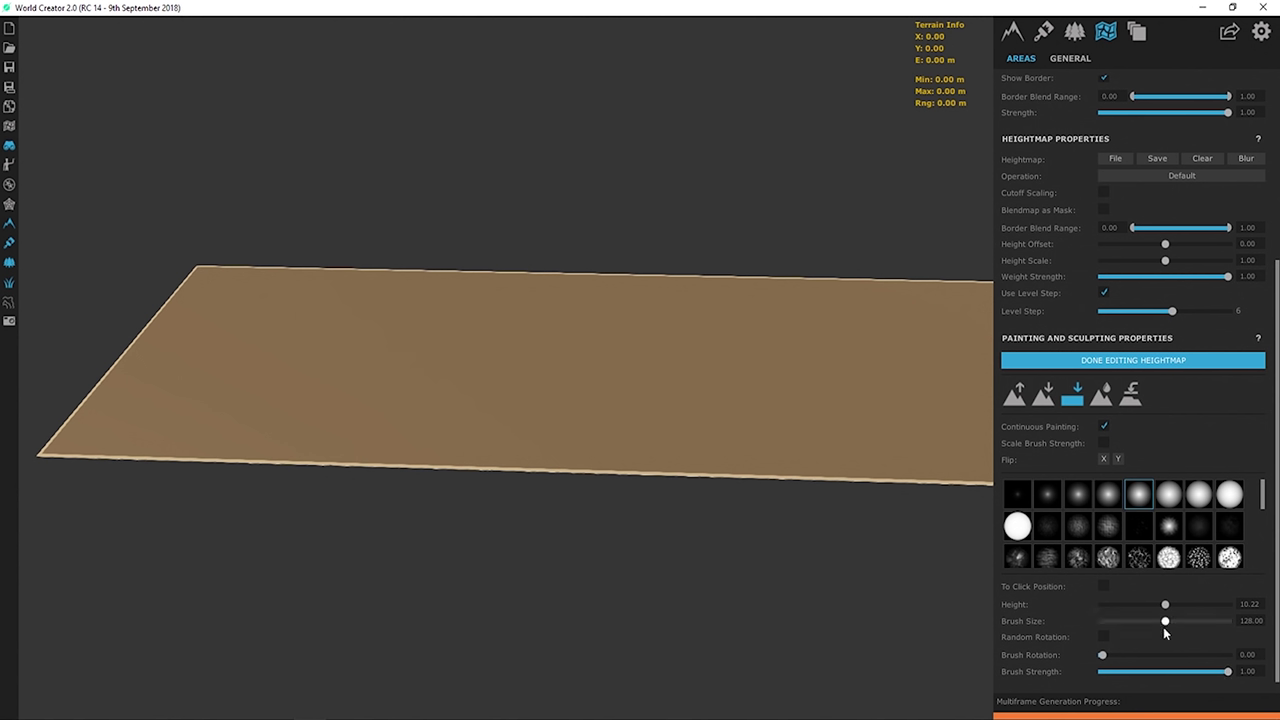
- Set the brush size to 200 and sculpt raised patches near the middle of the terrain
left_click_drag(1165, 622, 1229, 622)
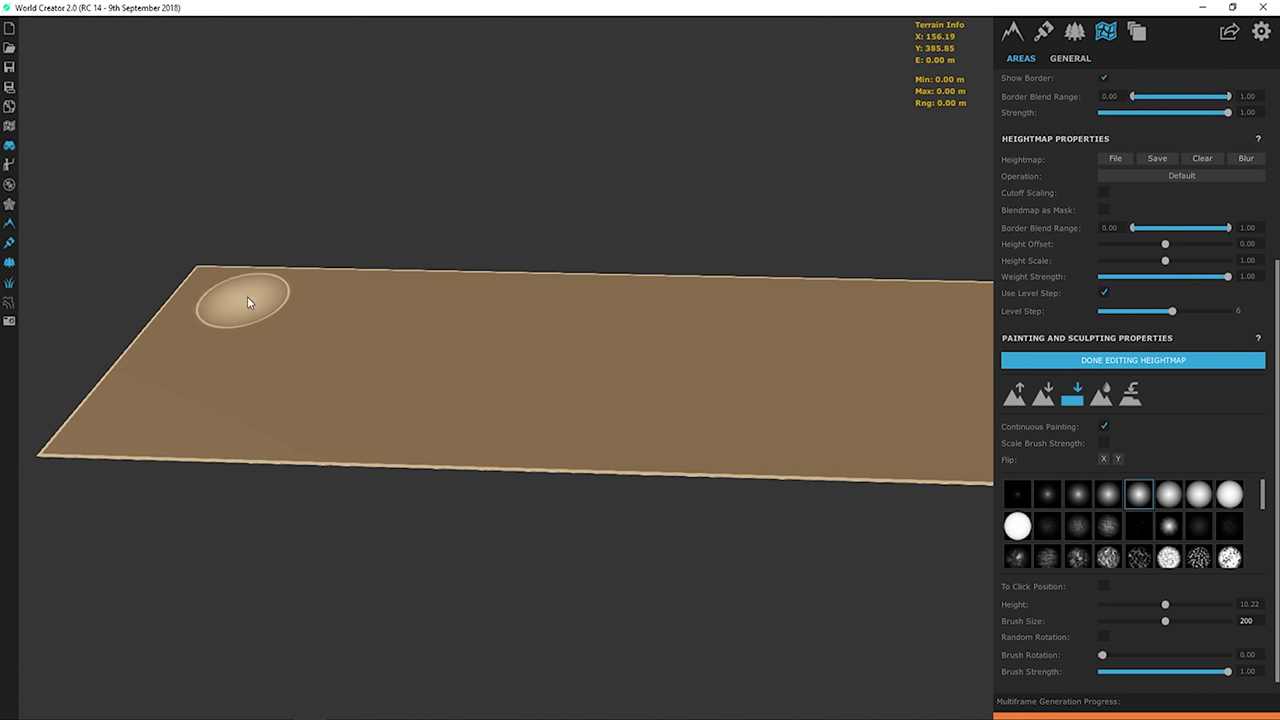
middle_click_drag(762, 370, 658, 341)
mouse_move(657, 351)
left_mouse_down()
mouse_move(577, 354)
mouse_move(604, 272)
left_mouse_up()
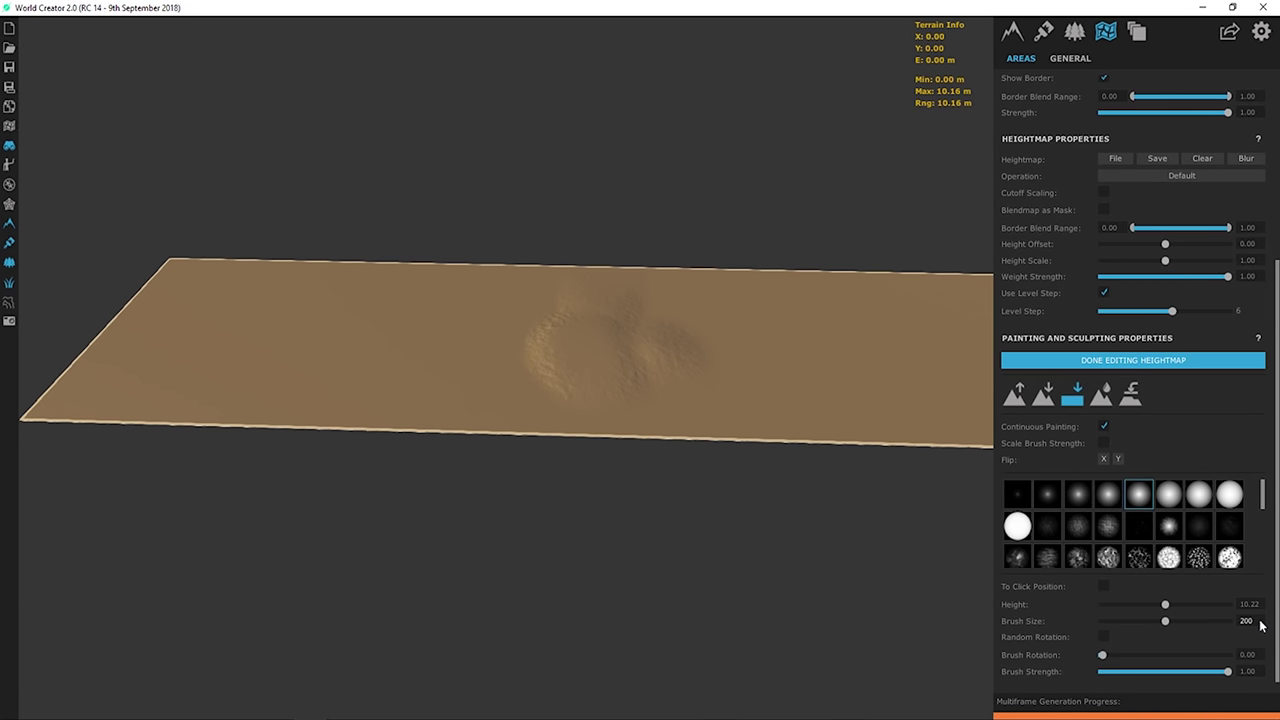
- Set the brush size to 500 and extend the raised ground from the middle toward the terrain's right end
type("500")
middle_click_drag(654, 372, 496, 391)
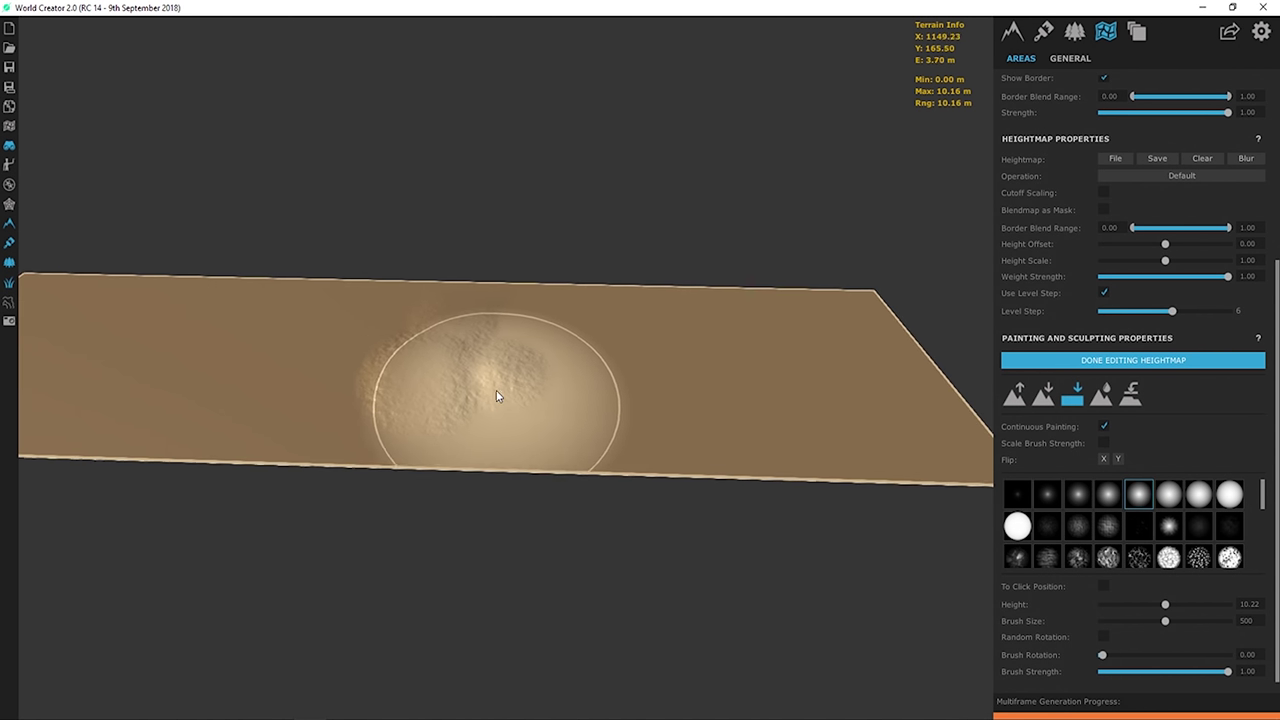
mouse_move(688, 297)
left_mouse_down()
mouse_move(697, 409)
mouse_move(708, 327)
mouse_move(722, 407)
mouse_move(711, 303)
left_mouse_up()
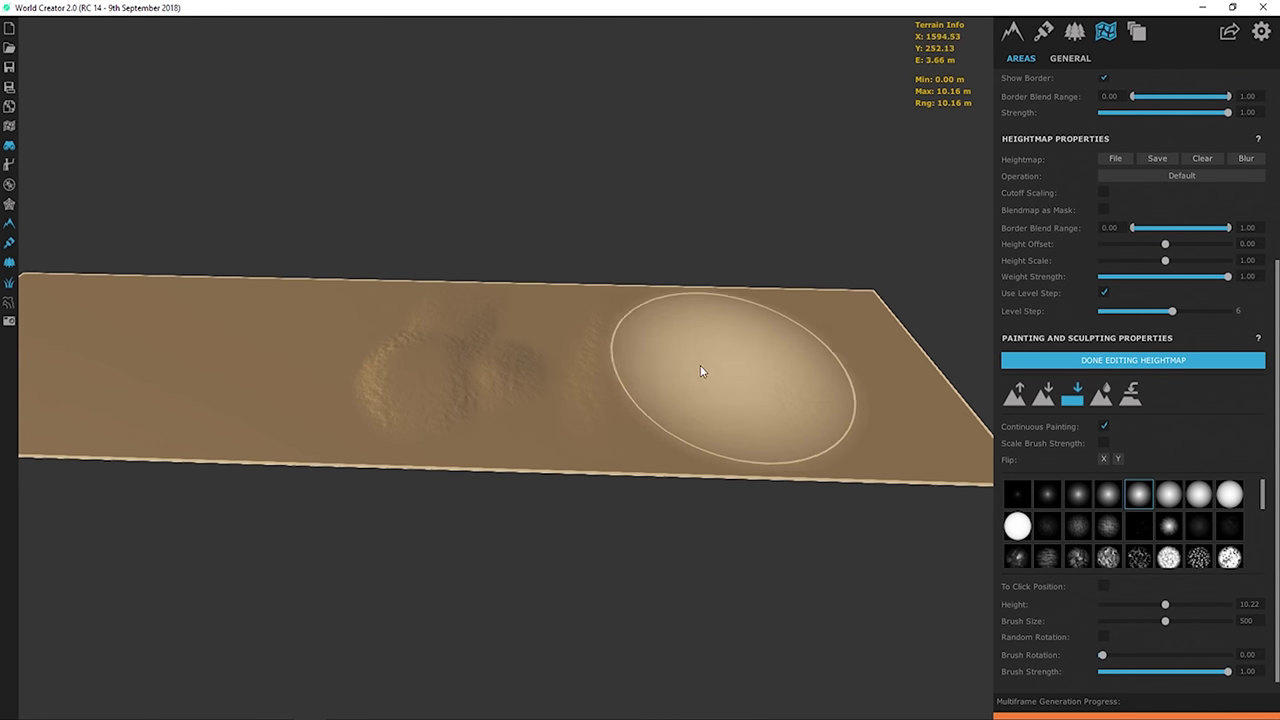
mouse_move(670, 376)
left_mouse_down()
mouse_move(682, 306)
mouse_move(669, 305)
mouse_move(655, 452)
mouse_move(708, 466)
left_mouse_up()
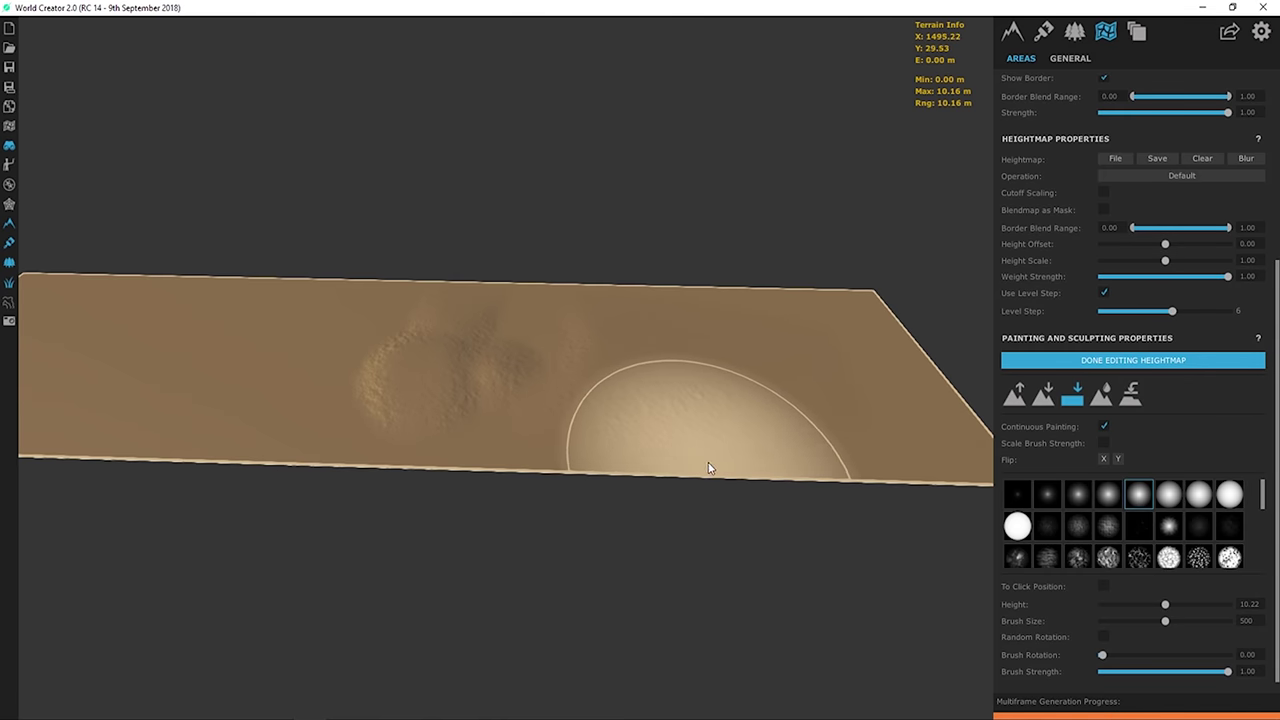
- Set the heightmap's level step to 7 and paint over the bumps in the middle to form an even plateau
scroll(1022, 458, "up", 3)
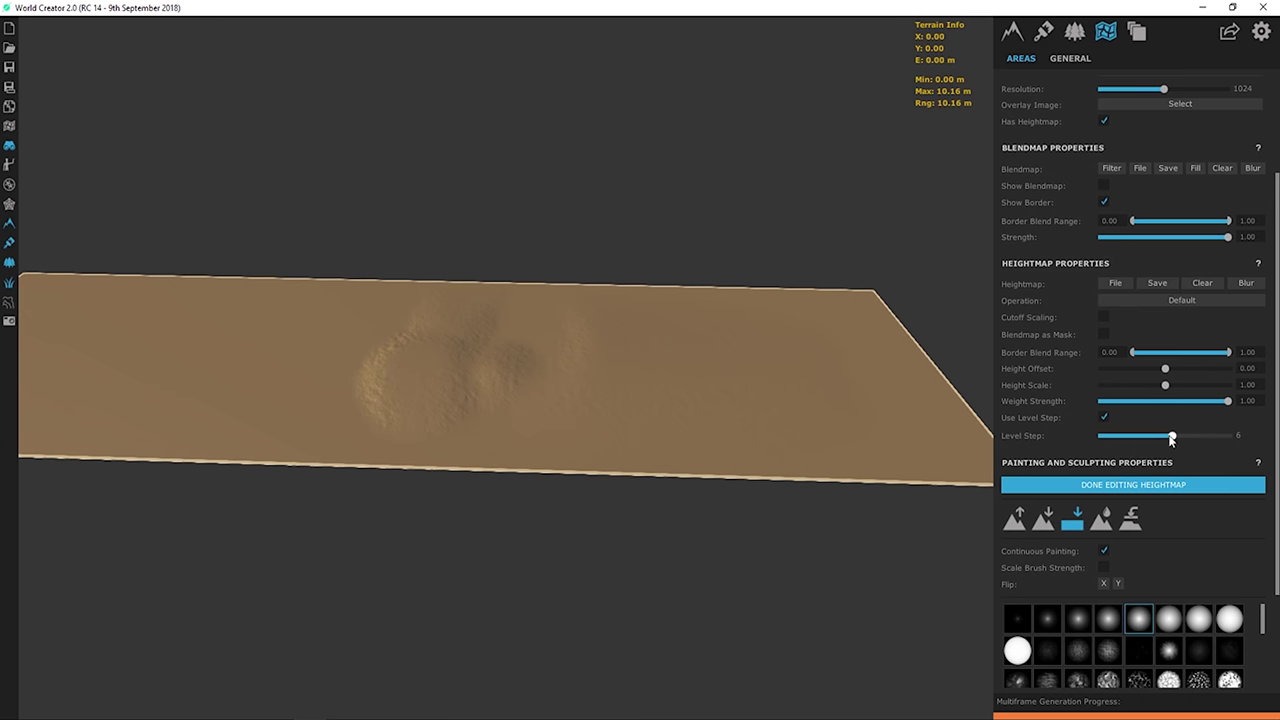
left_click_drag(1172, 436, 1188, 441)
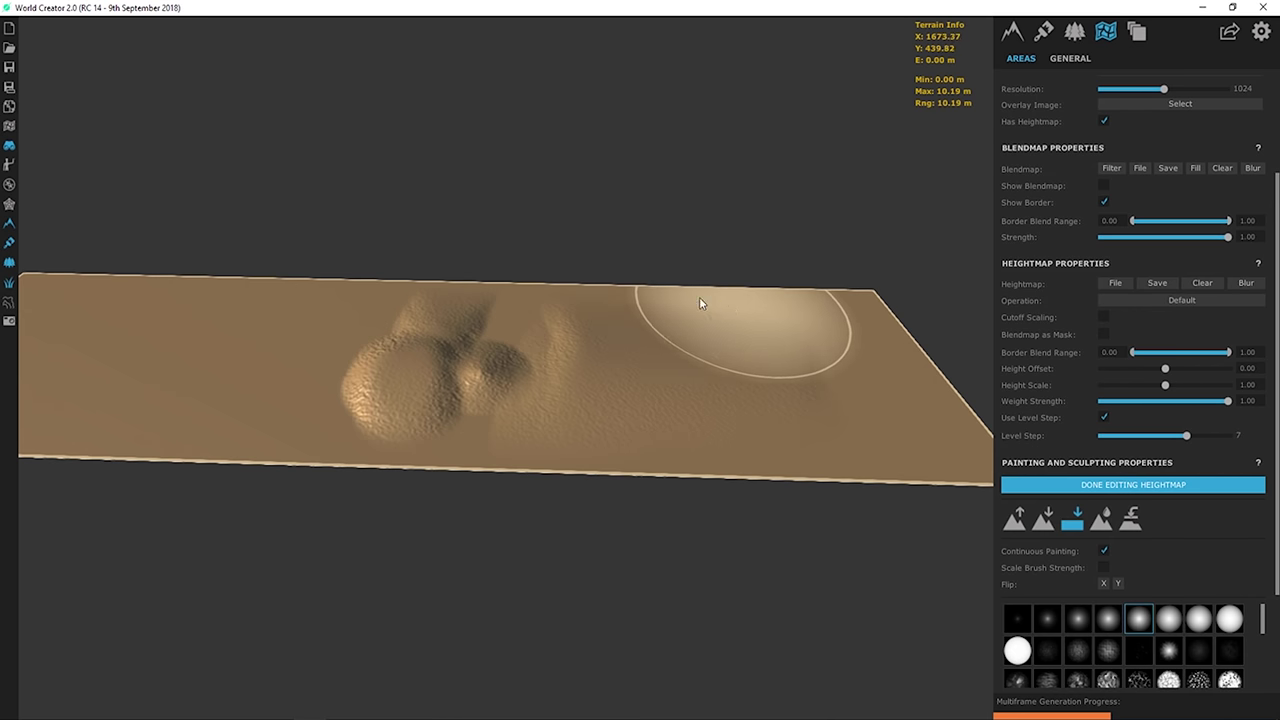
middle_click_drag(530, 402, 549, 466)
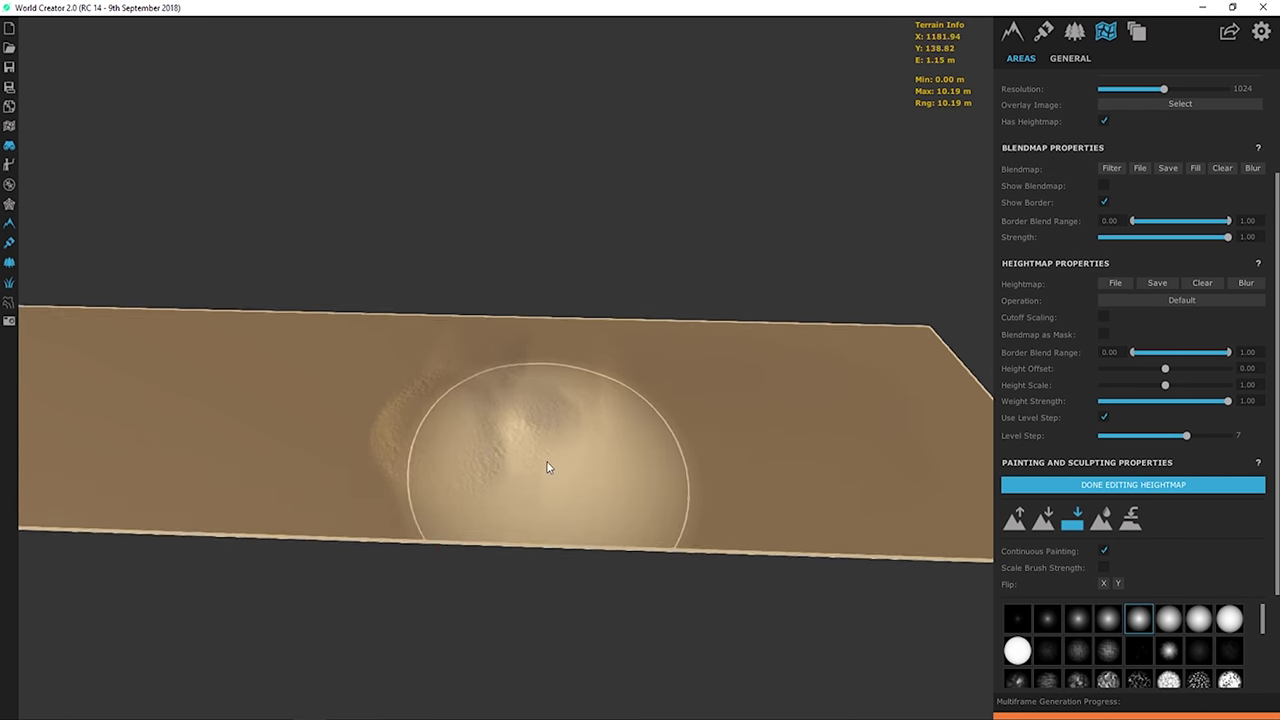
left_click_drag(690, 418, 553, 385)
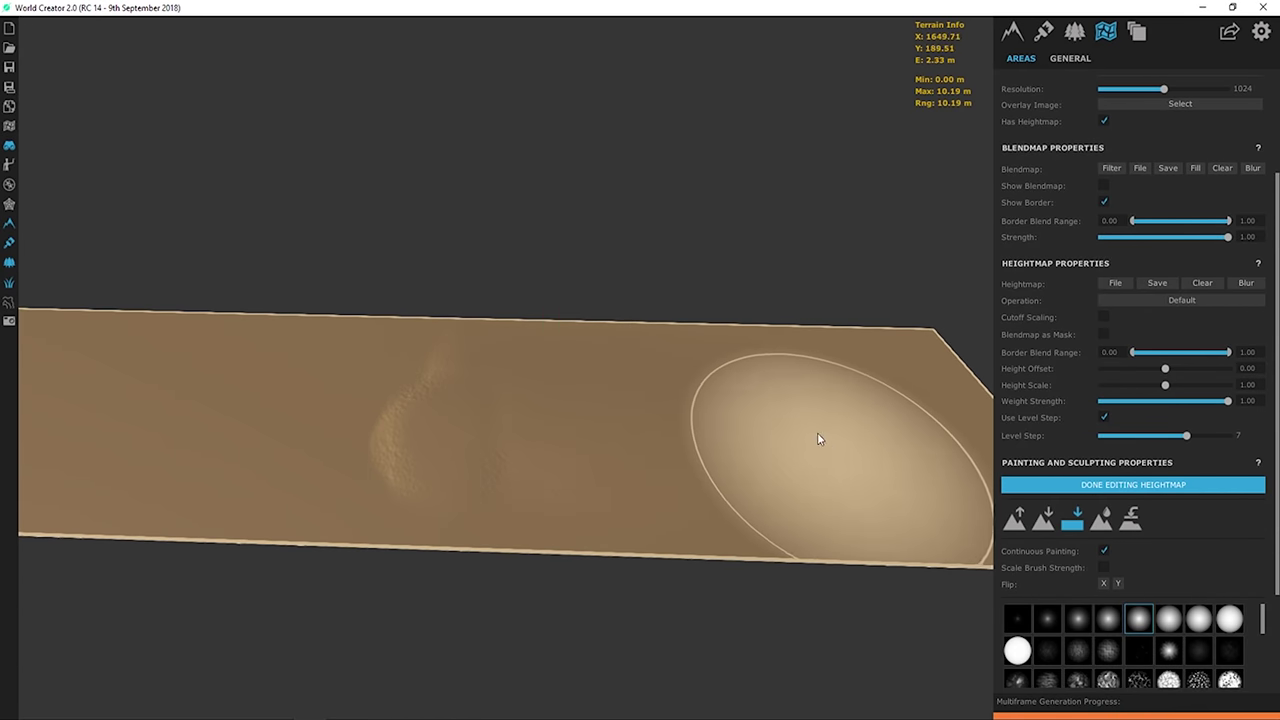
- Set the flatten height to 30 and sculpt a second, higher step on the right part of the plateau, using a broader soft brush
scroll(1075, 592, "down", 5)
scroll(1055, 680, "down", 3)
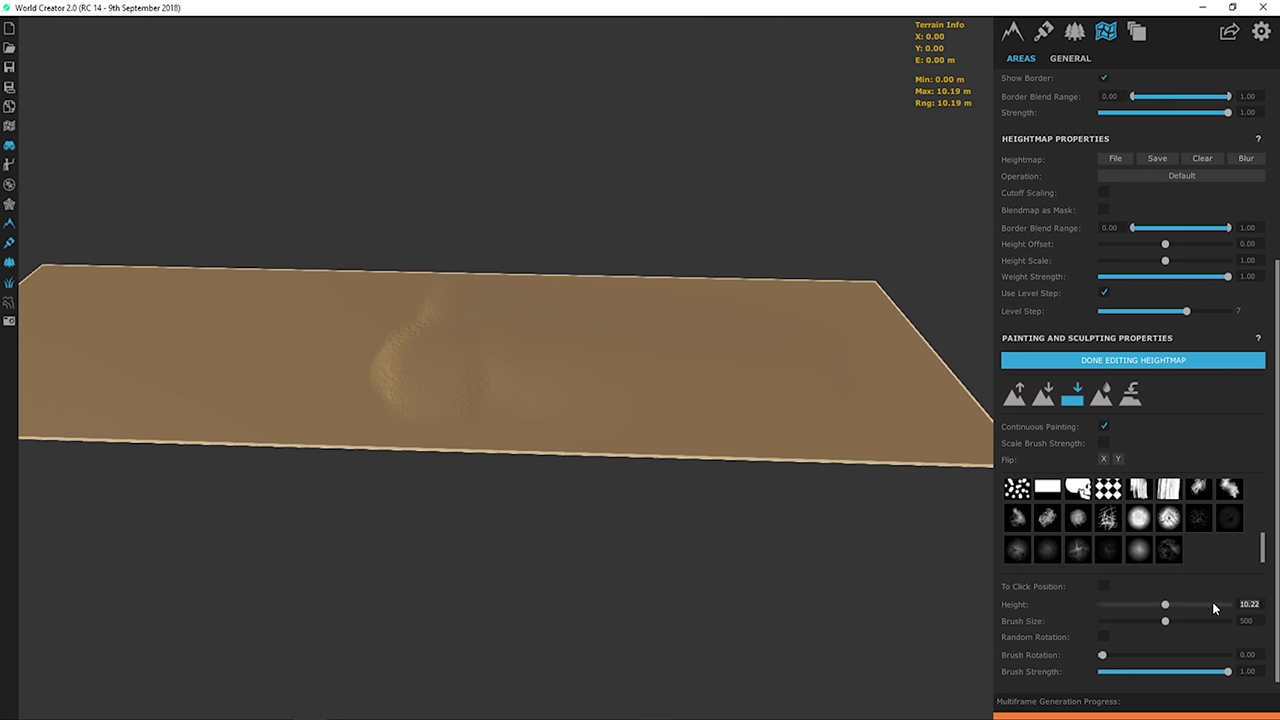
type("309")
key("Return")
mouse_move(668, 334)
left_mouse_down()
mouse_move(708, 286)
mouse_move(741, 310)
mouse_move(724, 388)
mouse_move(570, 420)
mouse_move(624, 304)
mouse_move(701, 301)
mouse_move(751, 357)
mouse_move(755, 385)
mouse_move(671, 414)
mouse_move(700, 420)
mouse_move(766, 371)
mouse_move(616, 357)
mouse_move(766, 394)
mouse_move(674, 306)
mouse_move(600, 309)
mouse_move(722, 317)
mouse_move(766, 369)
left_mouse_up()
scroll(1089, 542, "up", 5)
left_click(1166, 497)
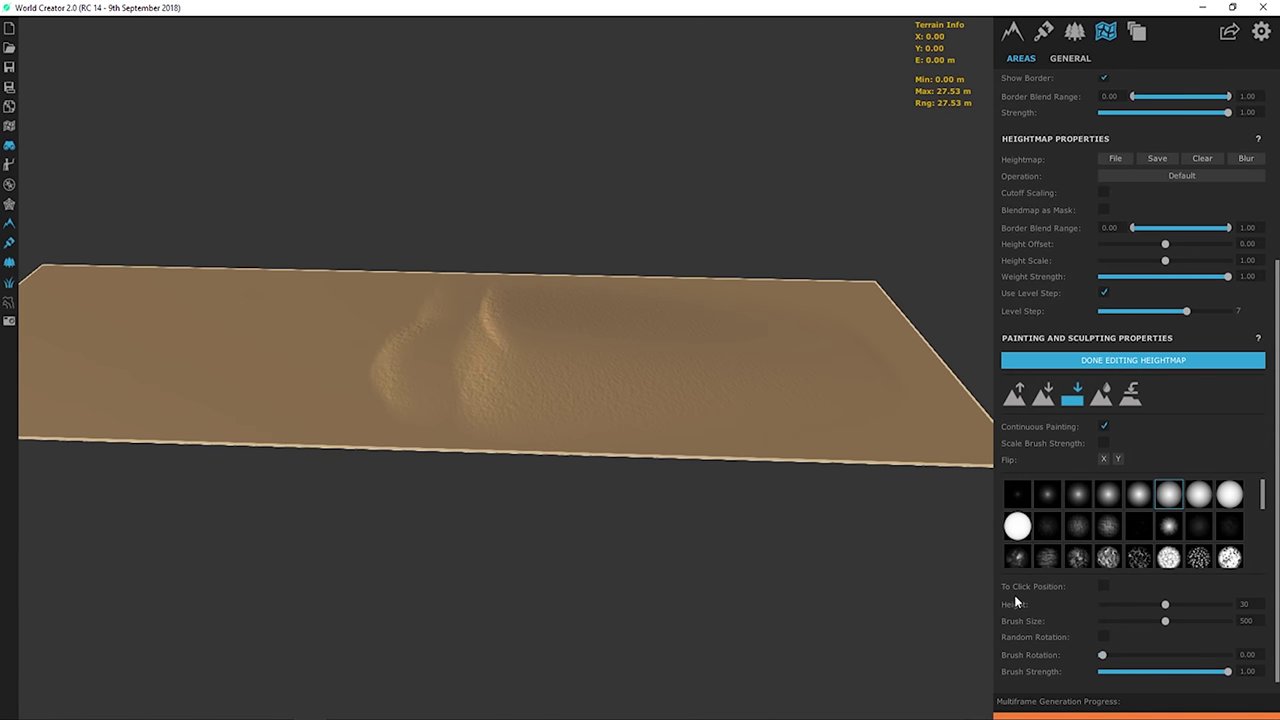
- Raise the start of the heightmap's border blend range to 1.00 and continue sculpting the higher step across the terrain
scroll(880, 335, "up", 2)
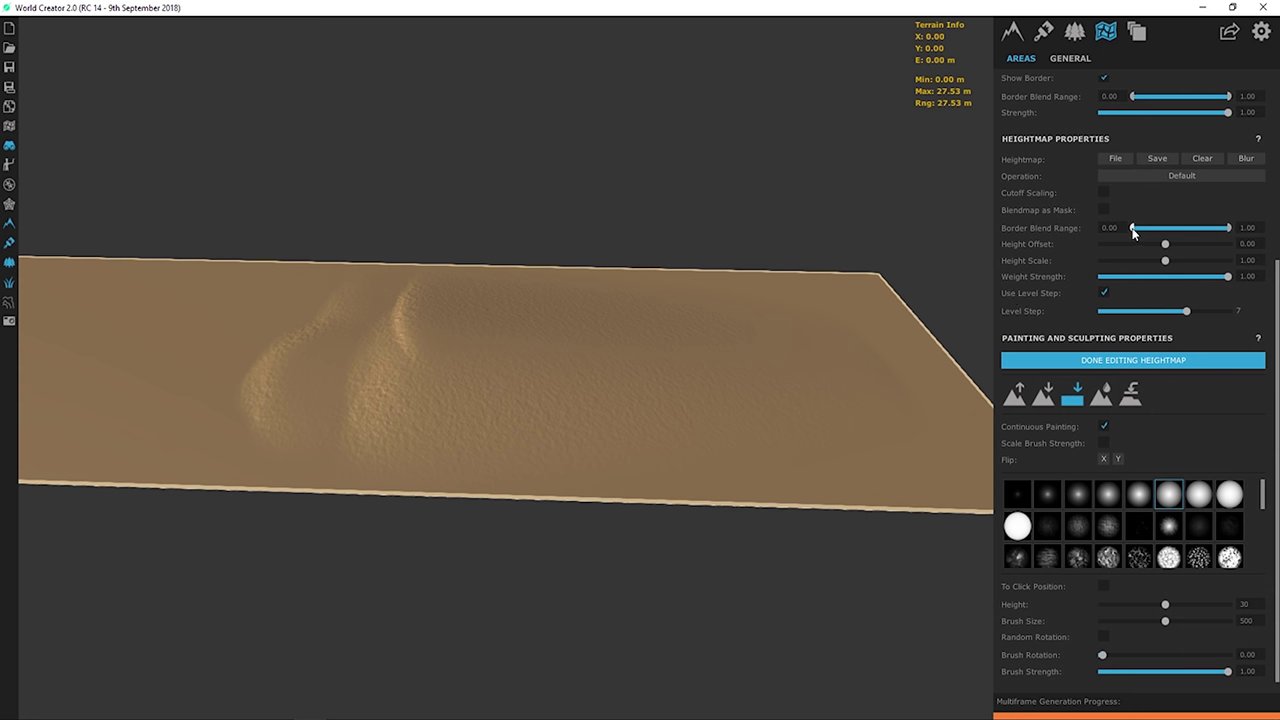
left_click_drag(1133, 231, 1264, 238)
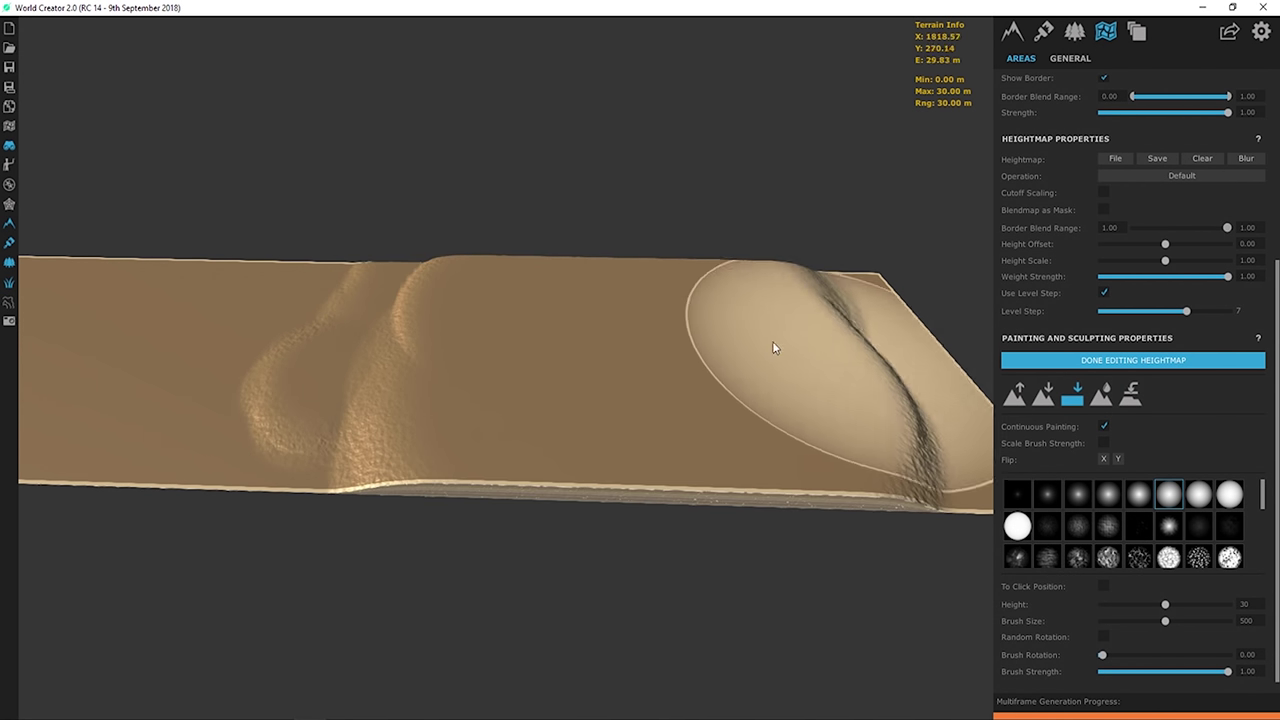
scroll(760, 347, "down", 4)
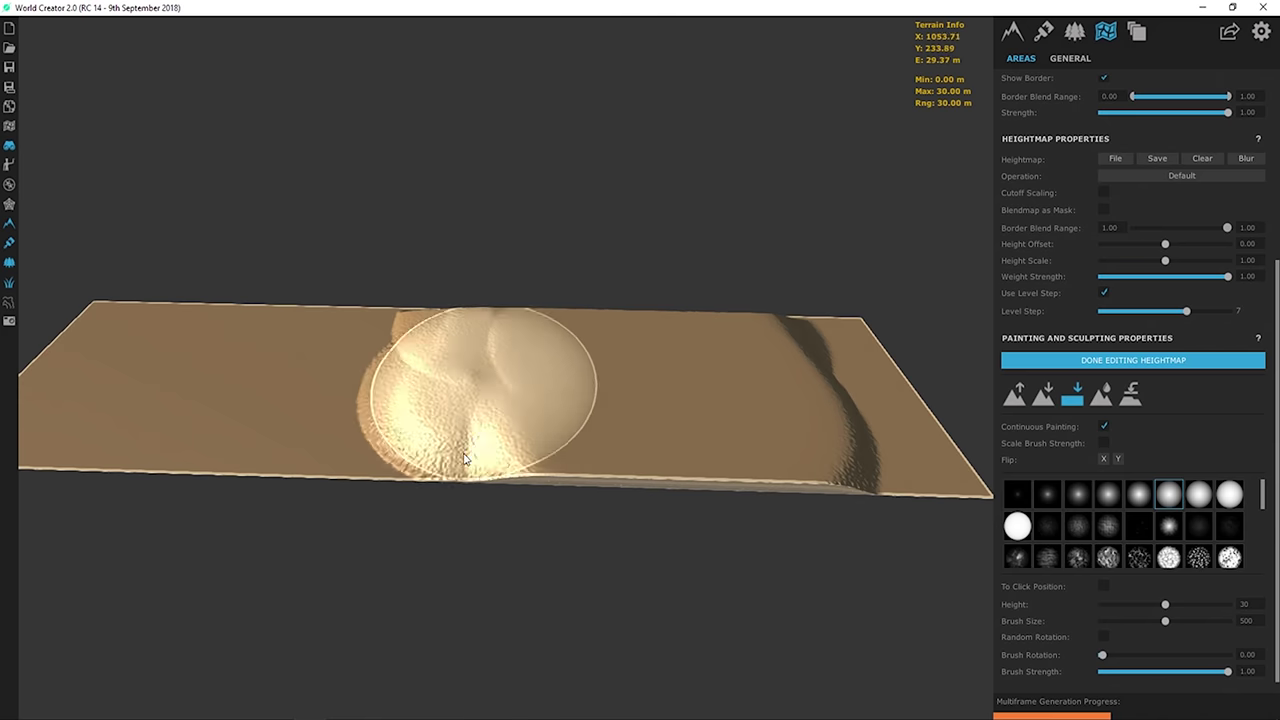
- Extend the raised step at height 30 over the terrain's left end, covering both corners with the size 500 brush
mouse_move(465, 459)
left_mouse_down()
mouse_move(382, 350)
mouse_move(244, 353)
mouse_move(181, 402)
left_mouse_up()
middle_click_drag(181, 402, 374, 410)
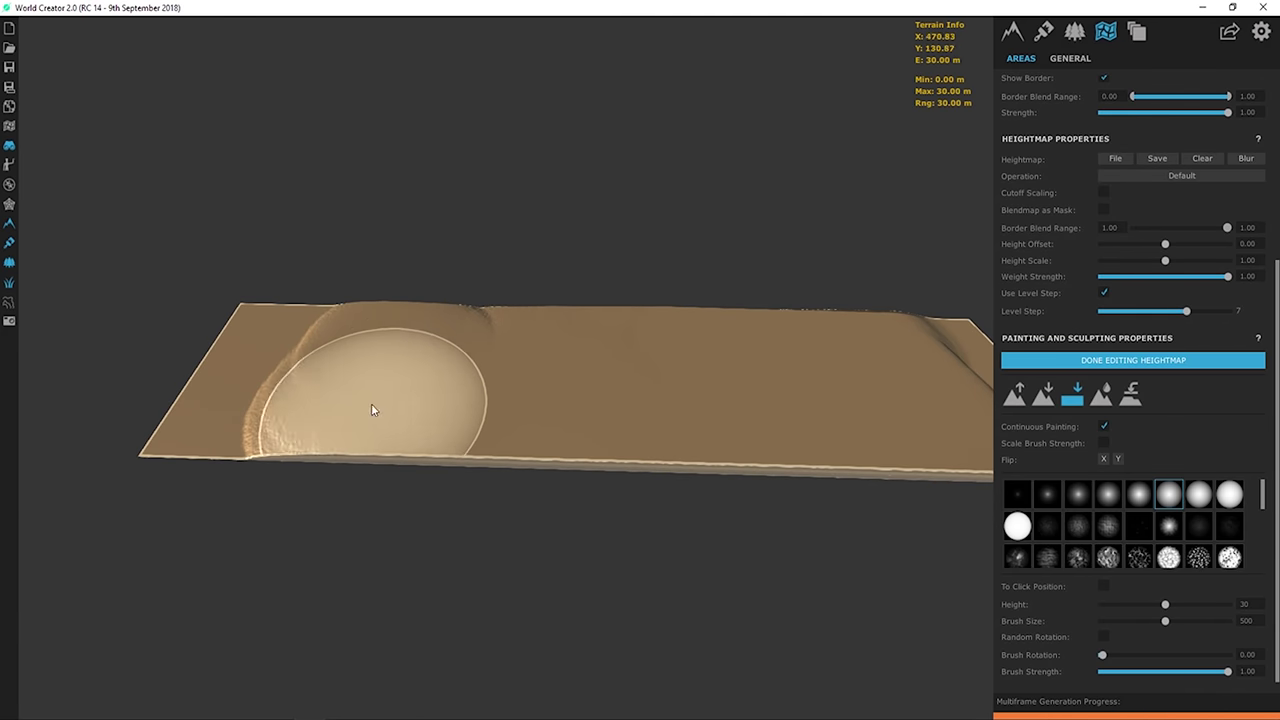
mouse_move(371, 405)
left_mouse_down()
mouse_move(233, 418)
mouse_move(233, 308)
mouse_move(562, 327)
mouse_move(297, 316)
left_mouse_up()
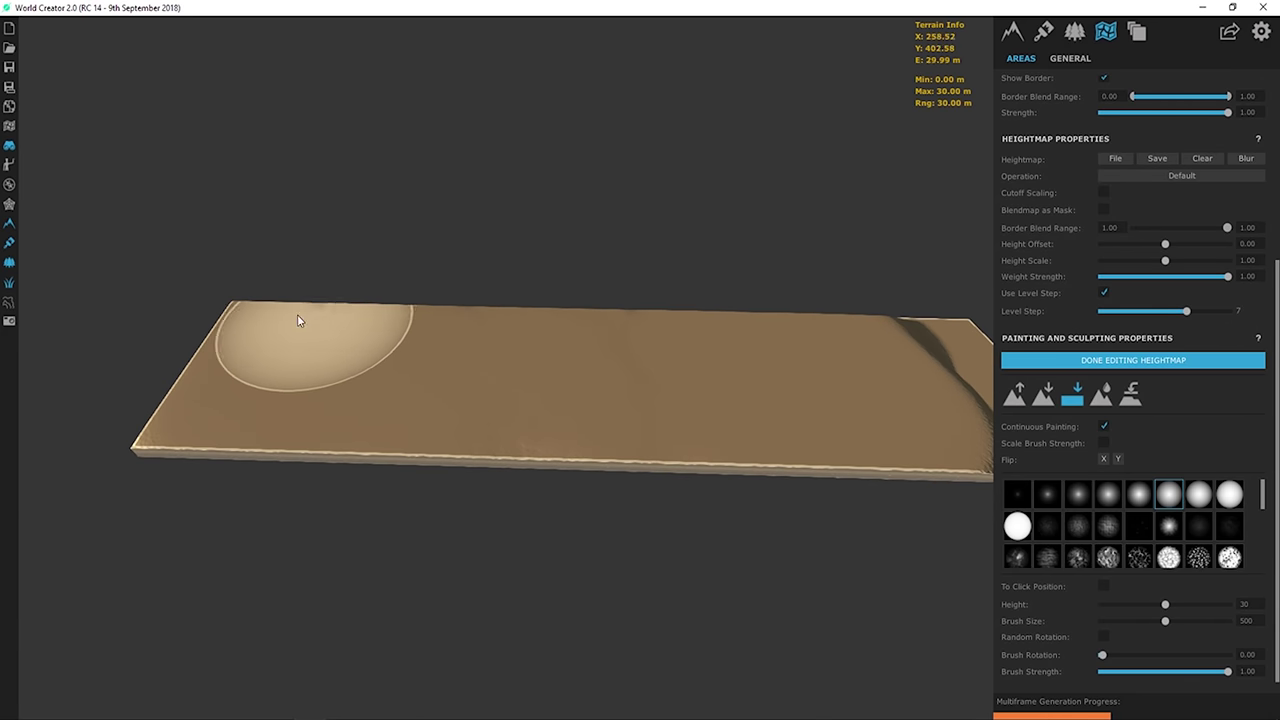
- Raise the start of the area's blendmap border blend range to 1.00 and examine the drop at the terrain's right end
scroll(1020, 250, "up", 5)
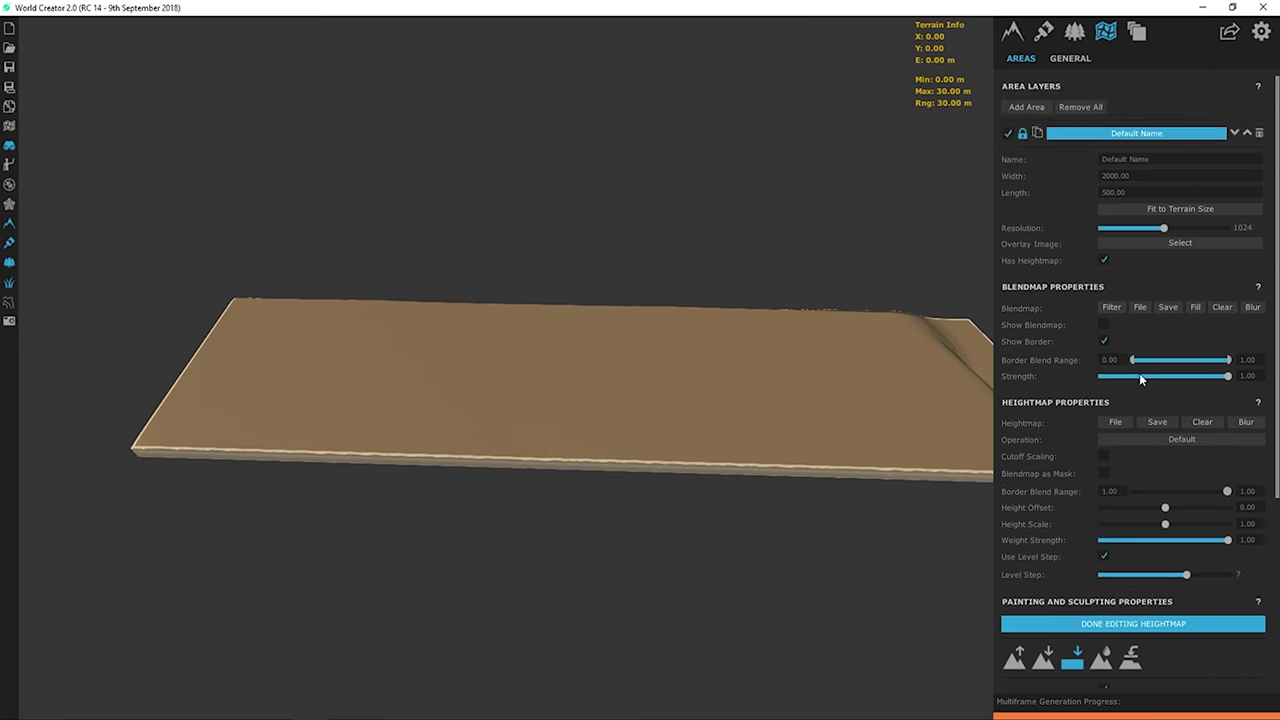
left_click_drag(1133, 361, 1228, 361)
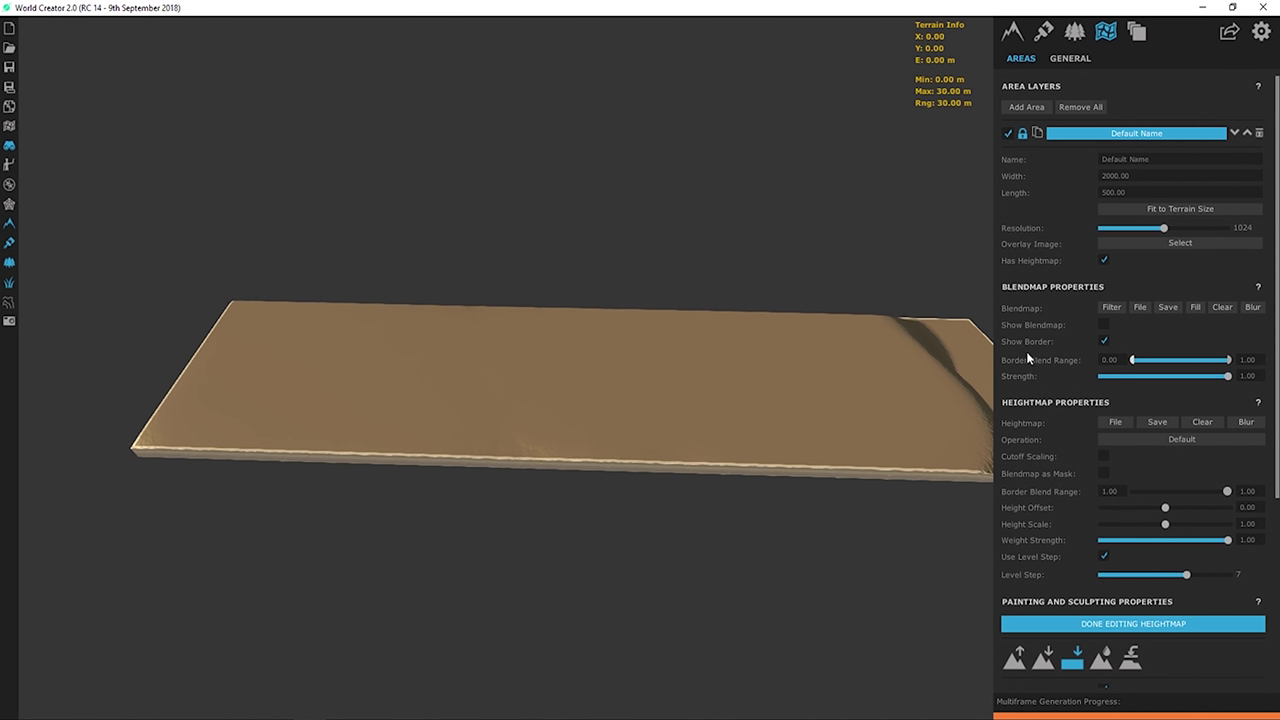
mouse_move(803, 380)
middle_mouse_down()
mouse_move(744, 290)
mouse_move(727, 317)
middle_mouse_up()
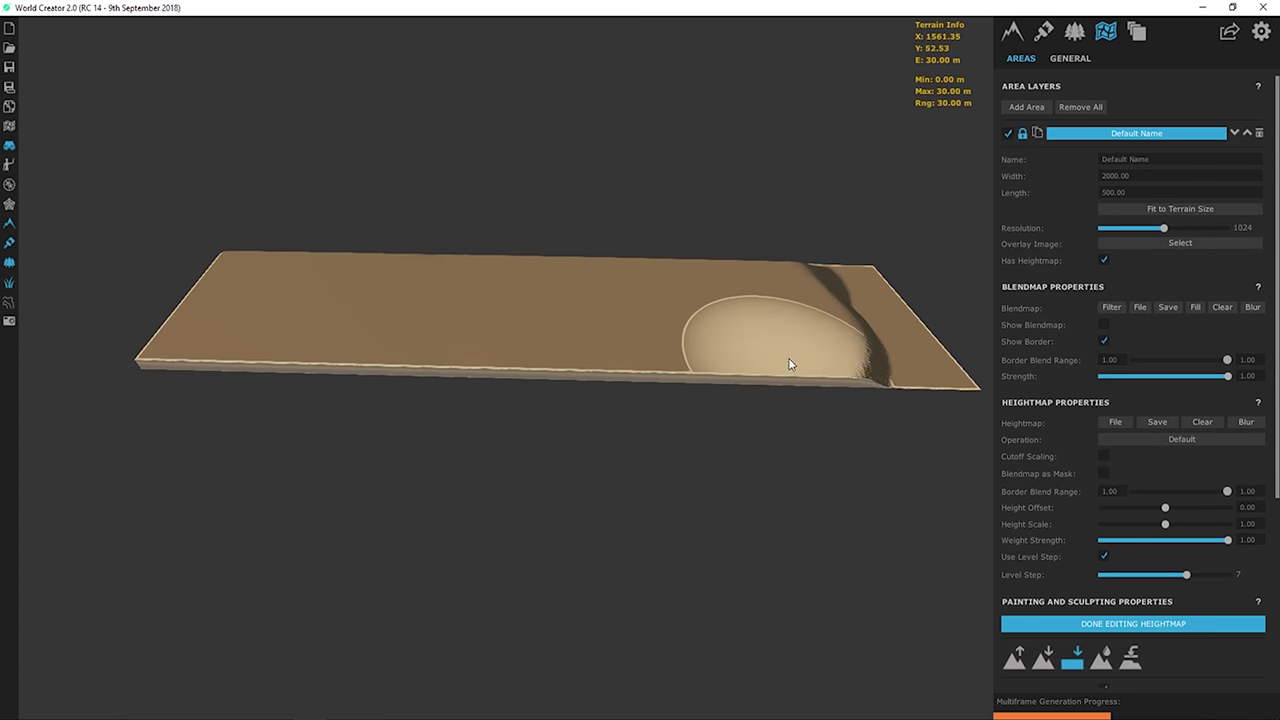
scroll(696, 342, "up", 5)
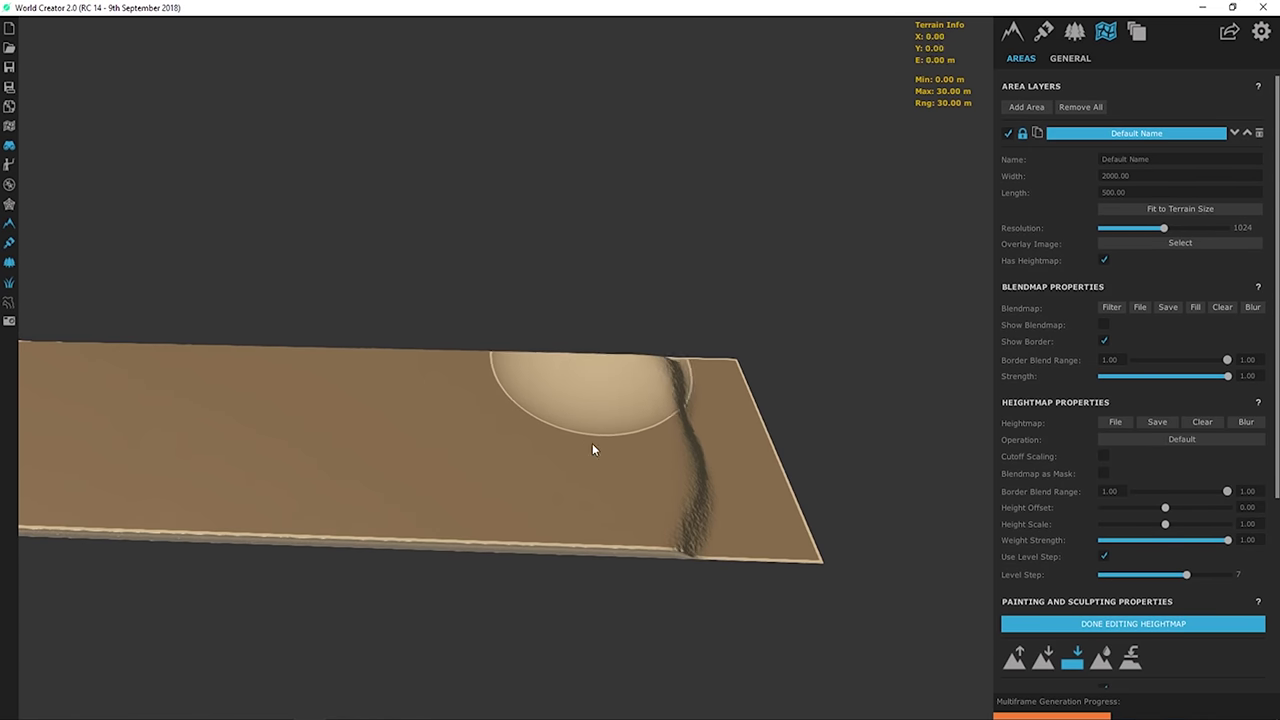
scroll(613, 504, "down", 3)
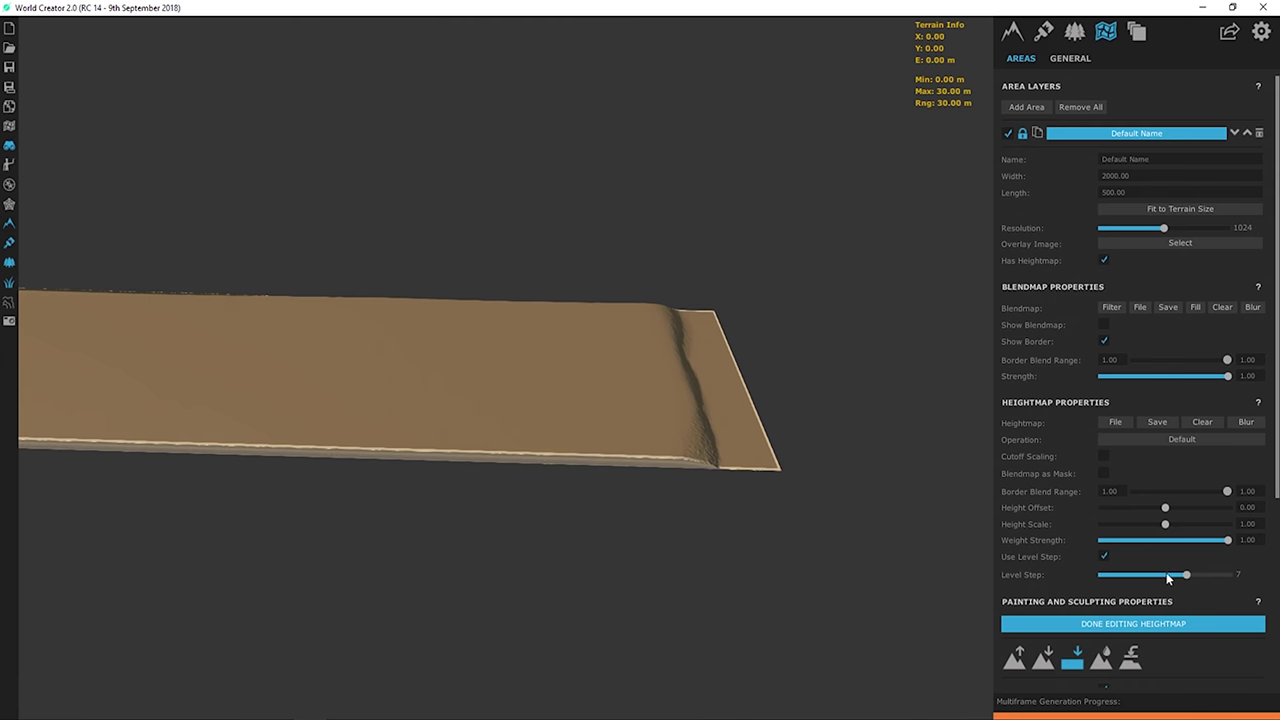
scroll(680, 415, "up", 2)
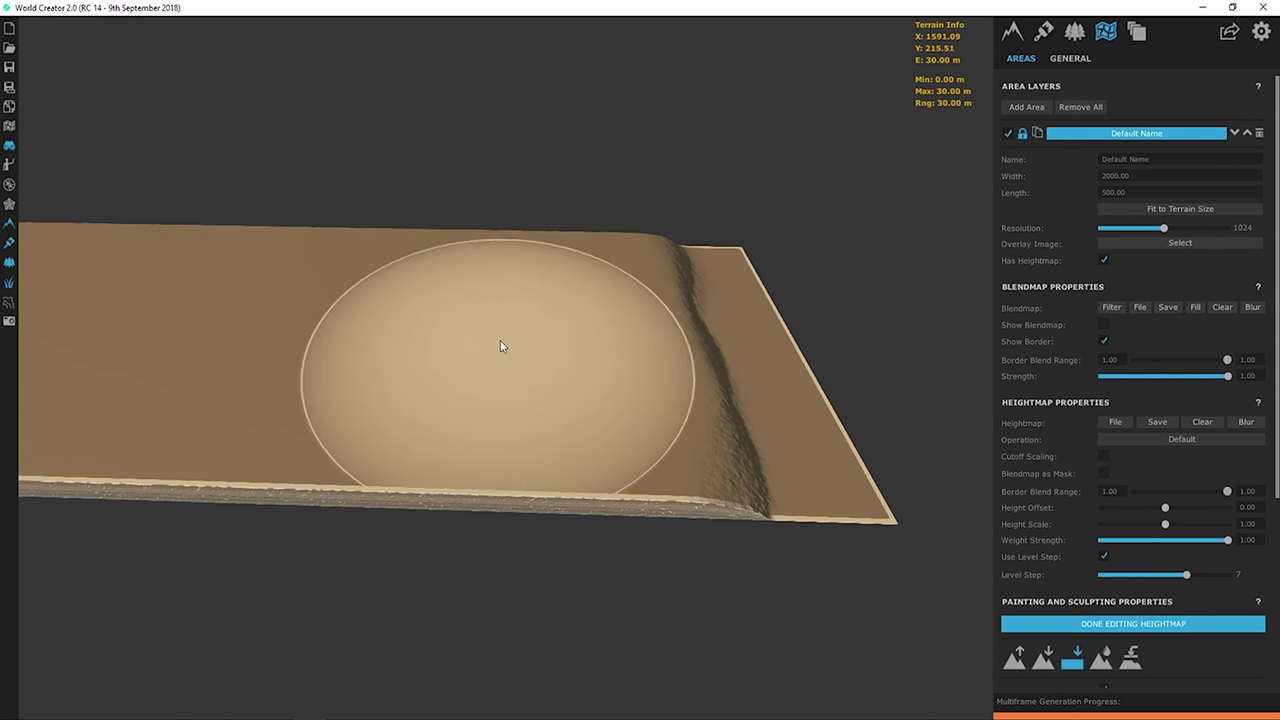
mouse_move(504, 345)
middle_mouse_down()
mouse_move(342, 271)
mouse_move(390, 330)
middle_mouse_up()
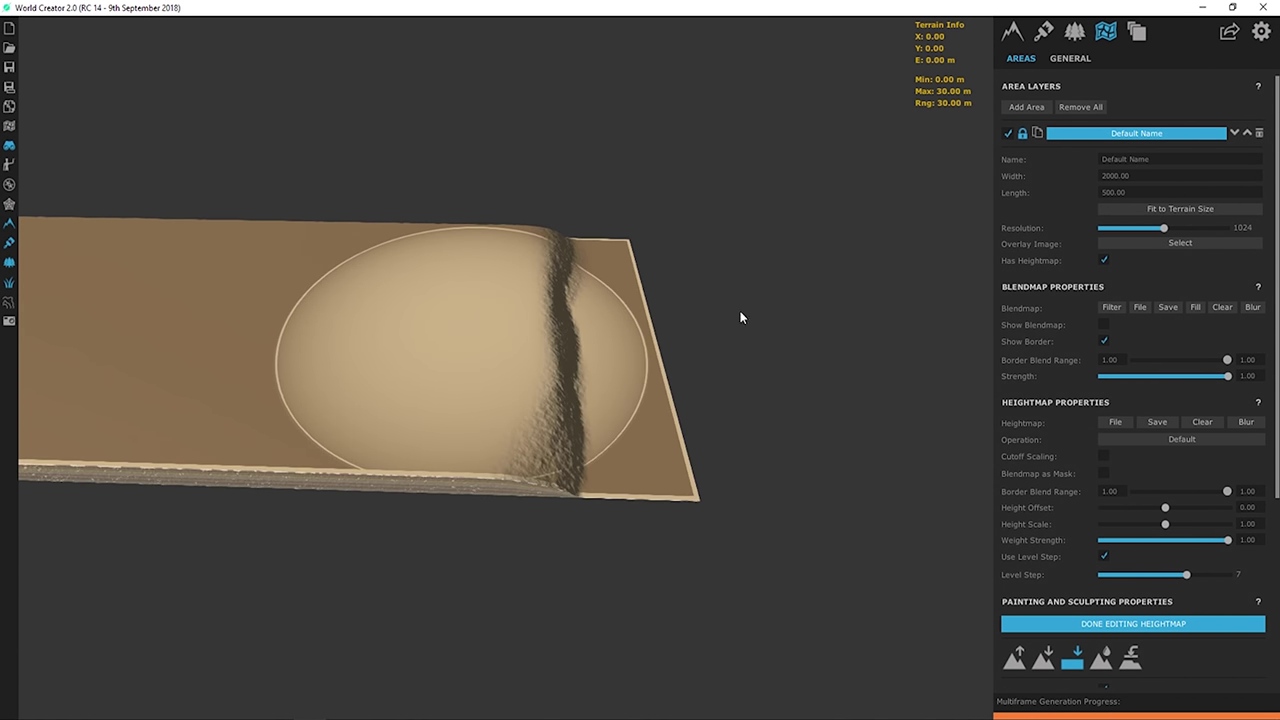
- Set the brush size to 300 and the flatten height to 25, and carve a lower strip across the right part of the plateau
scroll(1061, 615, "down", 3)
scroll(622, 446, "down", 2)
mouse_move(621, 452)
right_mouse_down()
mouse_move(537, 322)
mouse_move(600, 386)
mouse_move(629, 311)
mouse_move(723, 397)
mouse_move(651, 374)
right_mouse_up()
scroll(1172, 578, "down", 2)
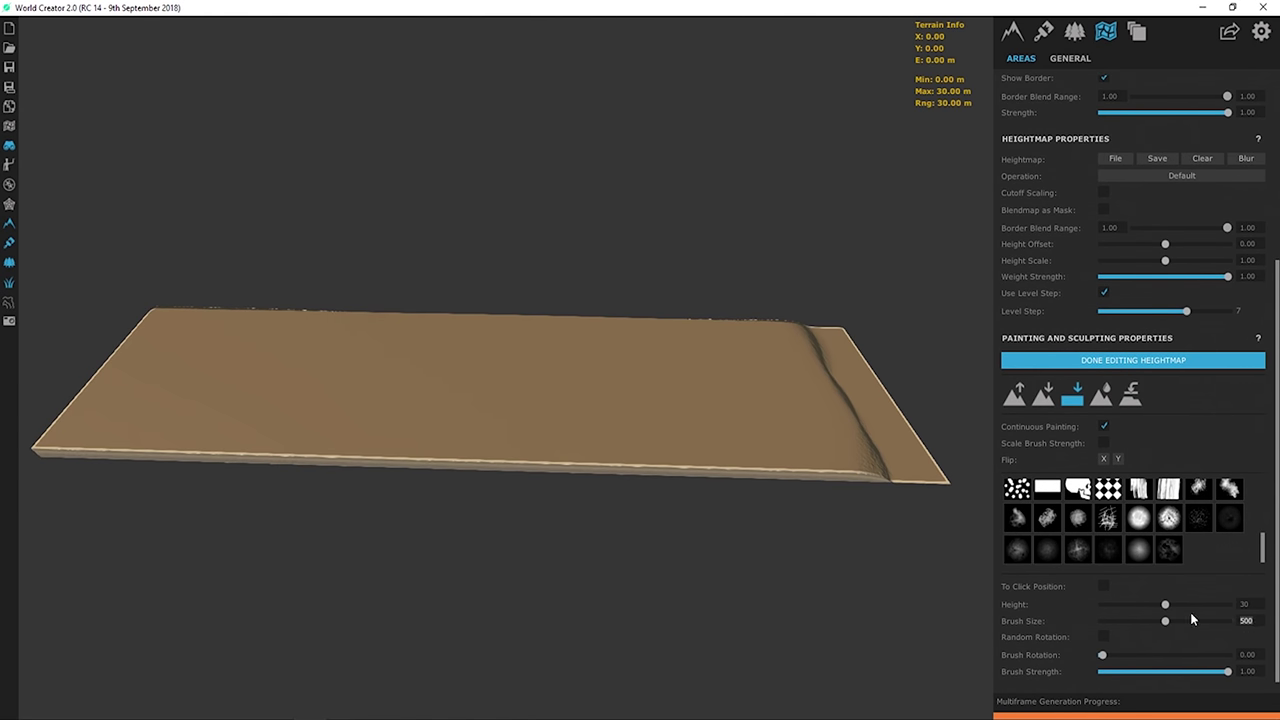
type("300")
left_click_drag(1251, 606, 1230, 605)
left_click(687, 312)
left_click_drag(707, 372, 714, 451)
key("ctrl+z")
- Choose a softer round brush and widen the 25 m strip on both sides, blending its edges
scroll(1069, 538, "up", 5)
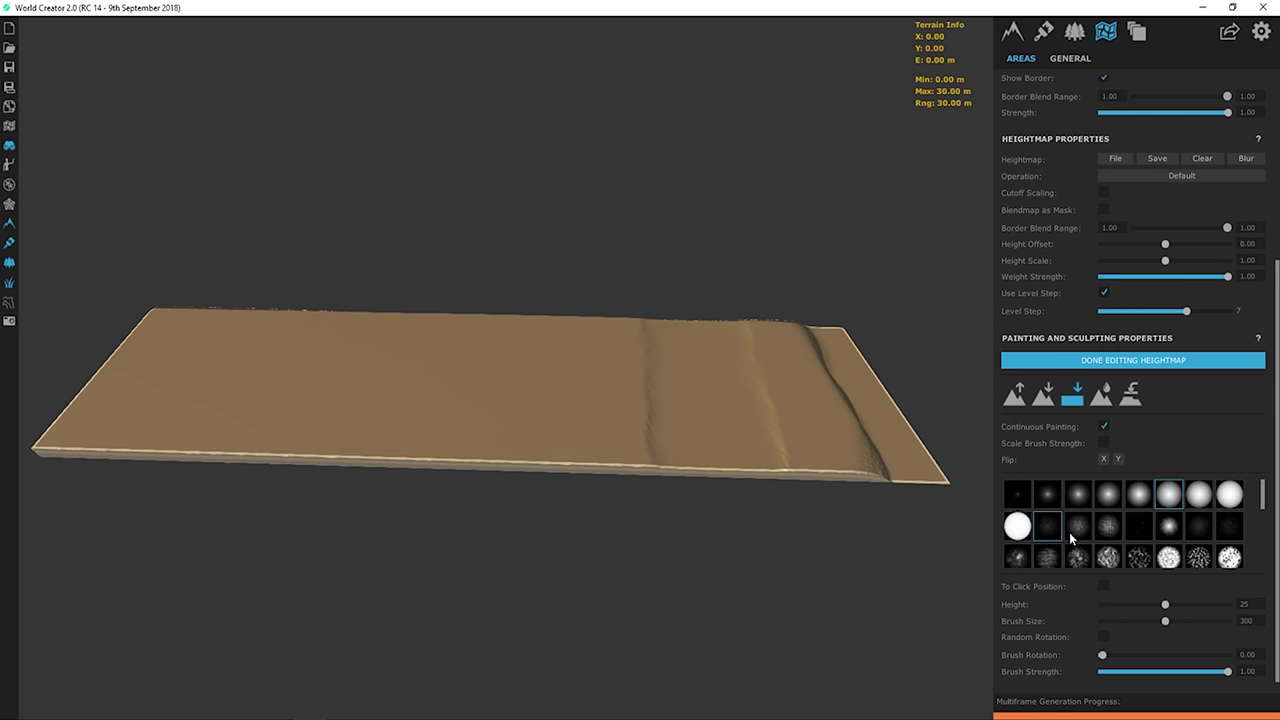
left_click(1141, 495)
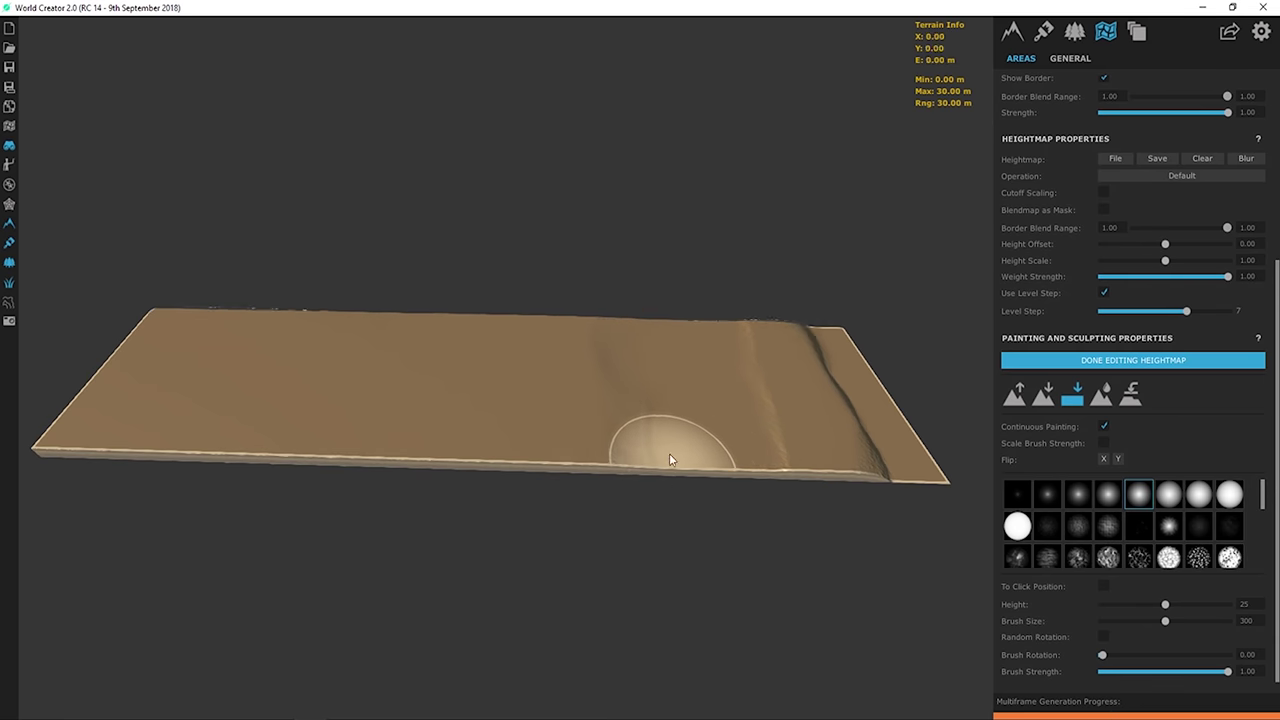
mouse_move(670, 454)
left_mouse_down()
mouse_move(678, 343)
mouse_move(725, 445)
mouse_move(720, 352)
mouse_move(729, 414)
mouse_move(733, 386)
mouse_move(720, 323)
mouse_move(760, 449)
mouse_move(631, 418)
left_mouse_up()
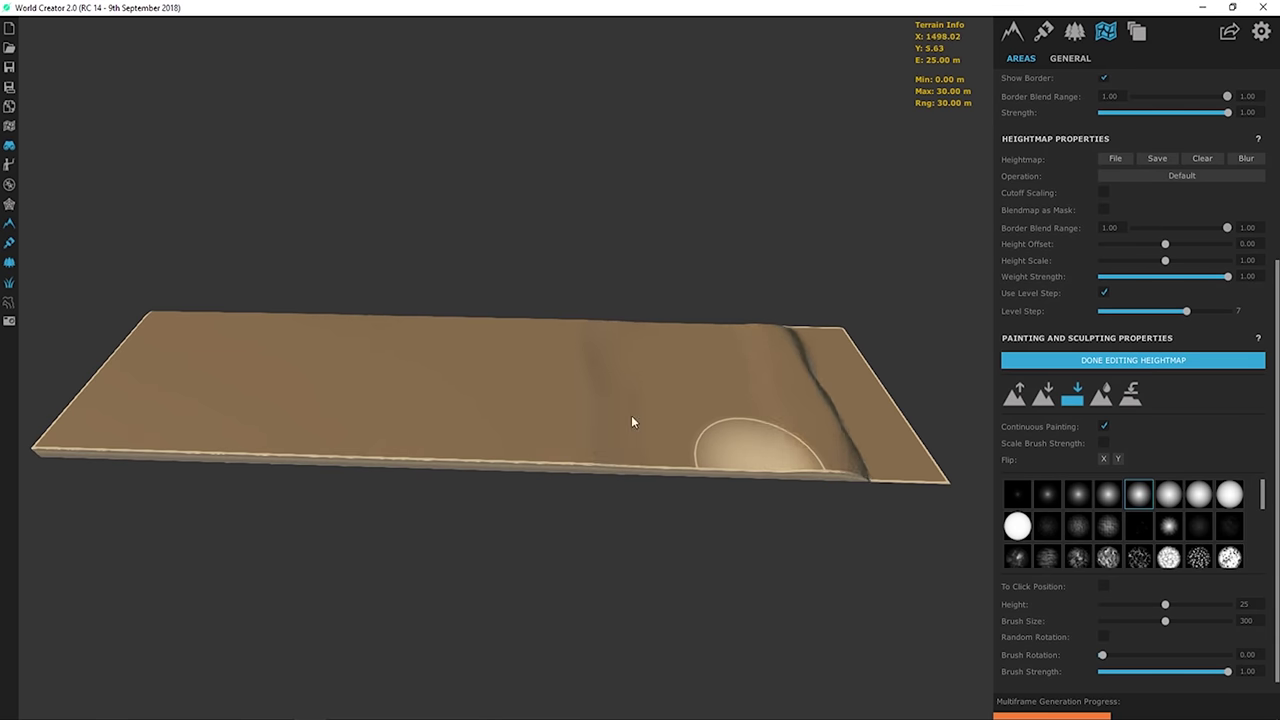
middle_click_drag(646, 334, 702, 316)
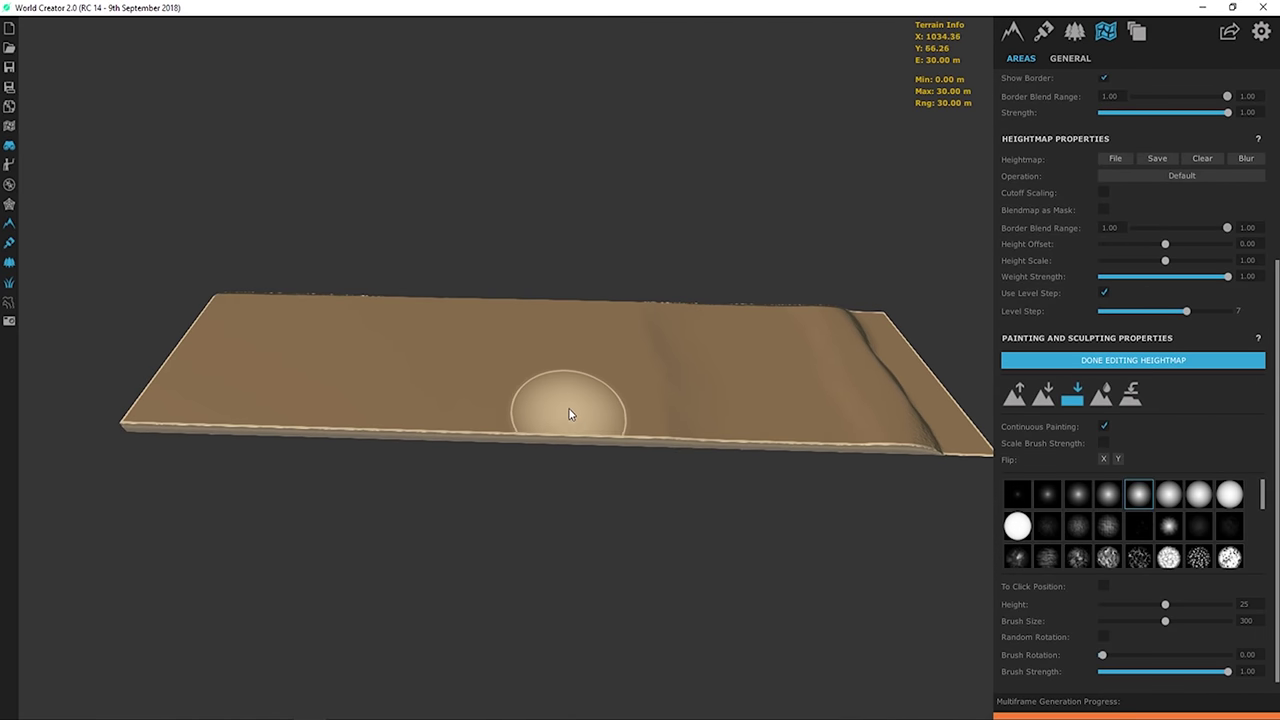
- Carve a second lower strip at height 25 across the middle of the terrain, leaving a low ridge between the two
mouse_move(569, 414)
left_mouse_down()
mouse_move(577, 337)
mouse_move(580, 430)
mouse_move(607, 278)
left_mouse_up()
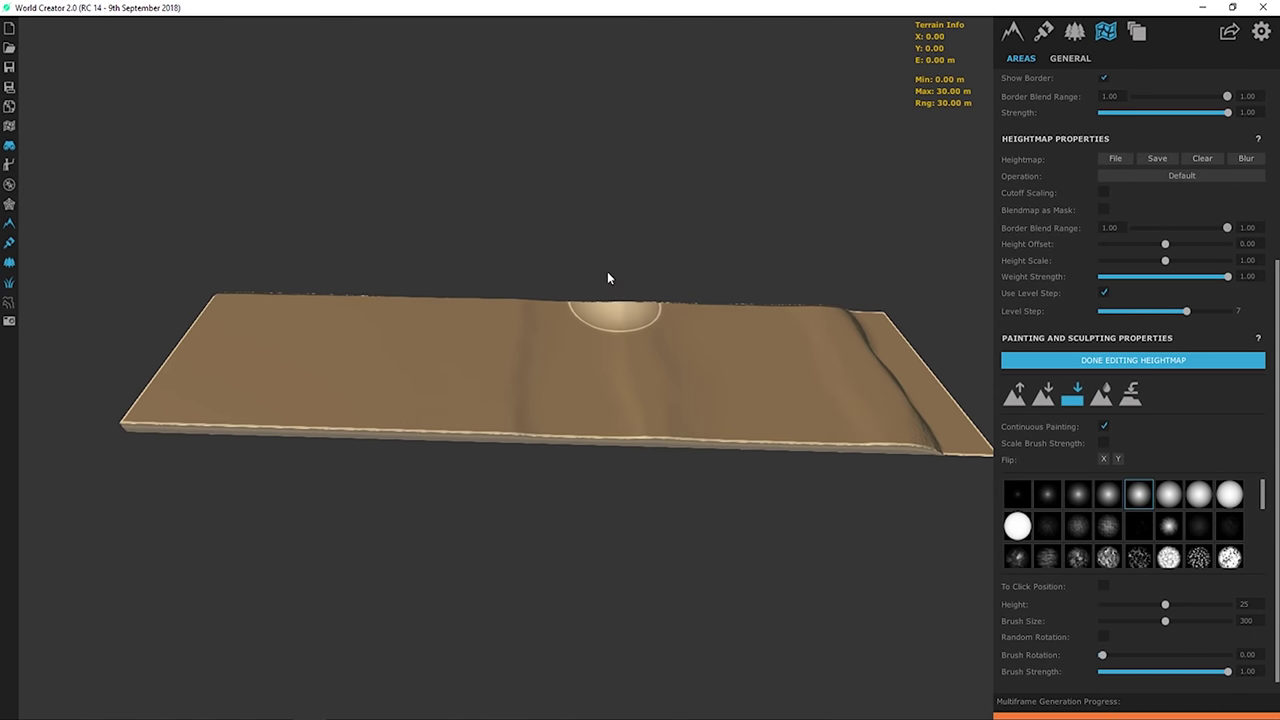
mouse_move(608, 273)
middle_mouse_down()
mouse_move(658, 252)
mouse_move(548, 290)
middle_mouse_up()
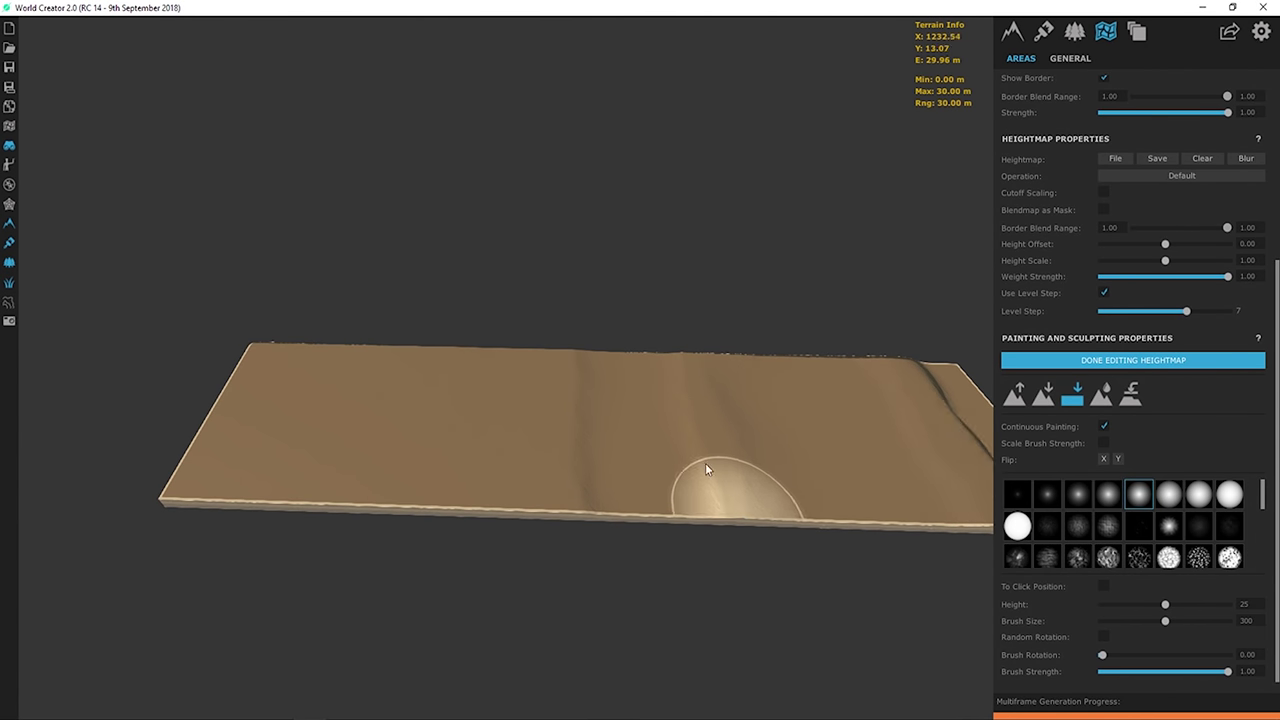
middle_click_drag(705, 463, 604, 415)
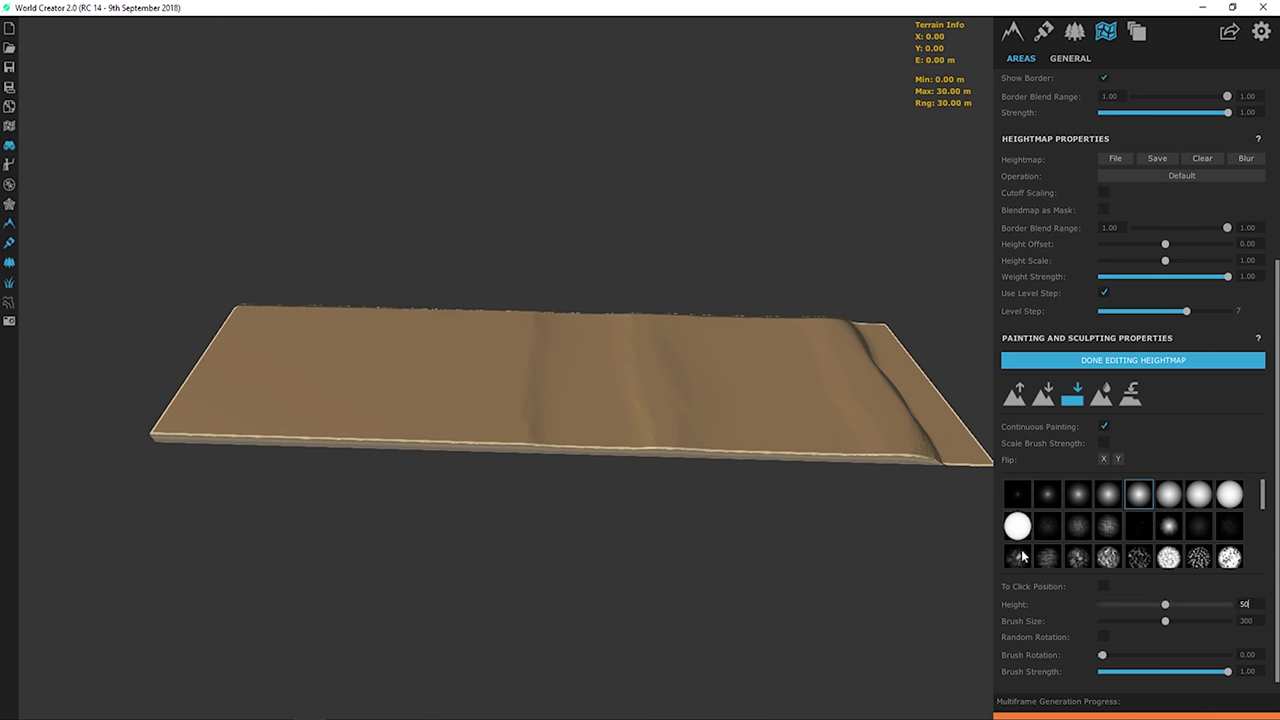
- Raise the terrain's left end to height 50, and paint an intermediate band at height 40 along its edge with a softer brush
mouse_move(238, 307)
left_mouse_down()
mouse_move(182, 441)
mouse_move(252, 318)
mouse_move(235, 438)
mouse_move(290, 328)
mouse_move(280, 404)
mouse_move(312, 321)
mouse_move(312, 395)
mouse_move(330, 326)
mouse_move(300, 380)
mouse_move(234, 337)
mouse_move(191, 416)
mouse_move(223, 360)
mouse_move(271, 323)
mouse_move(277, 383)
left_mouse_up()
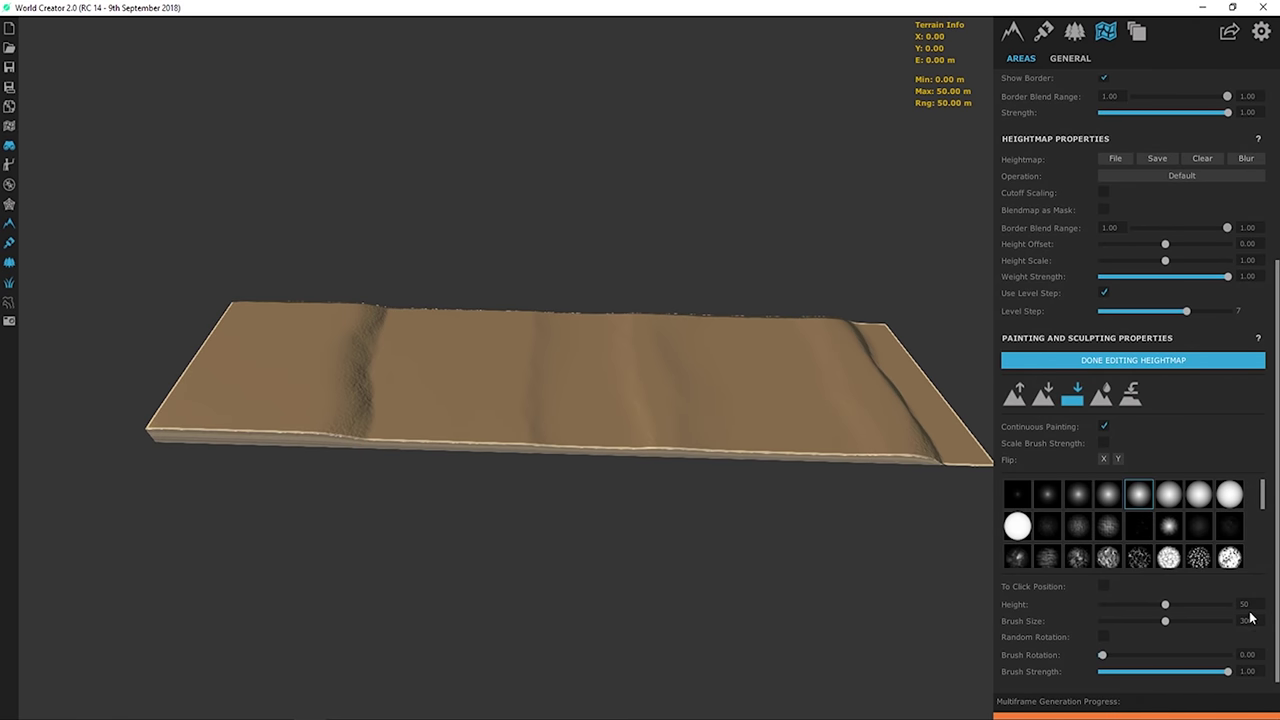
left_click(1108, 494)
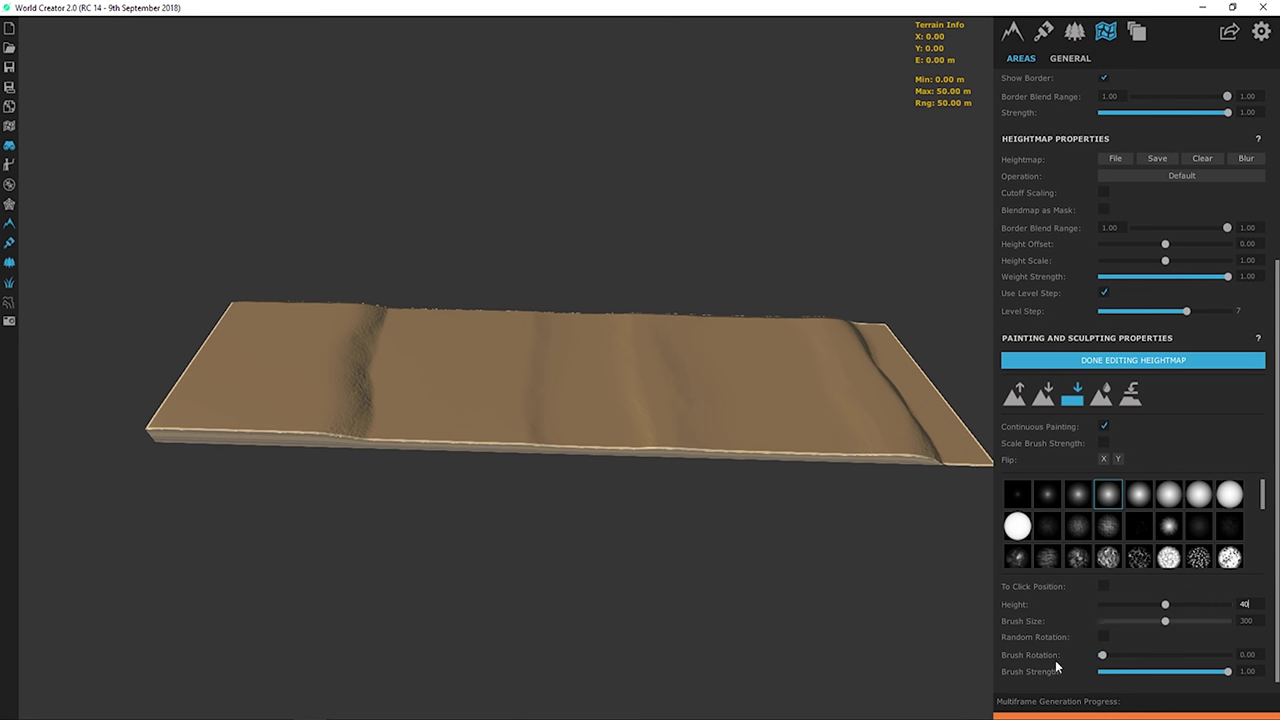
mouse_move(385, 418)
left_mouse_down()
mouse_move(407, 329)
mouse_move(381, 390)
mouse_move(388, 326)
left_mouse_up()
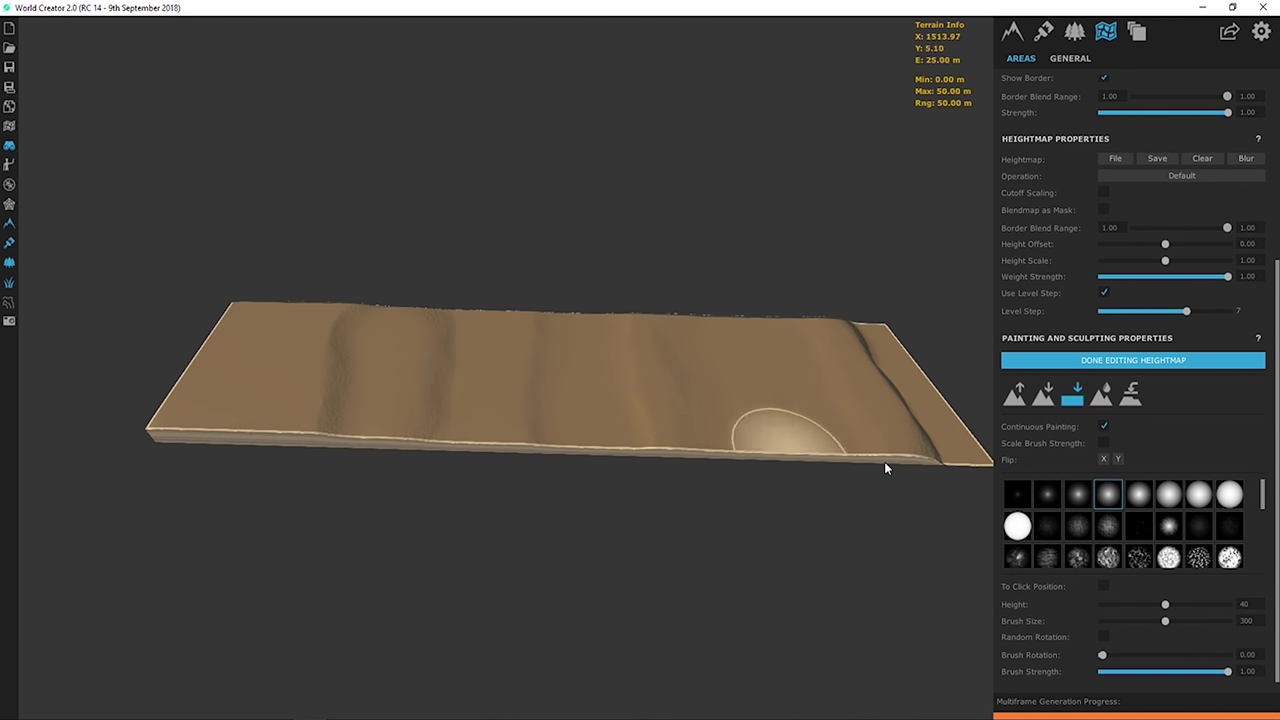
- Switch to the last sculpting tool, lower its brush strength to 0.1, and soften the slopes of the left steps
left_click(1130, 395)
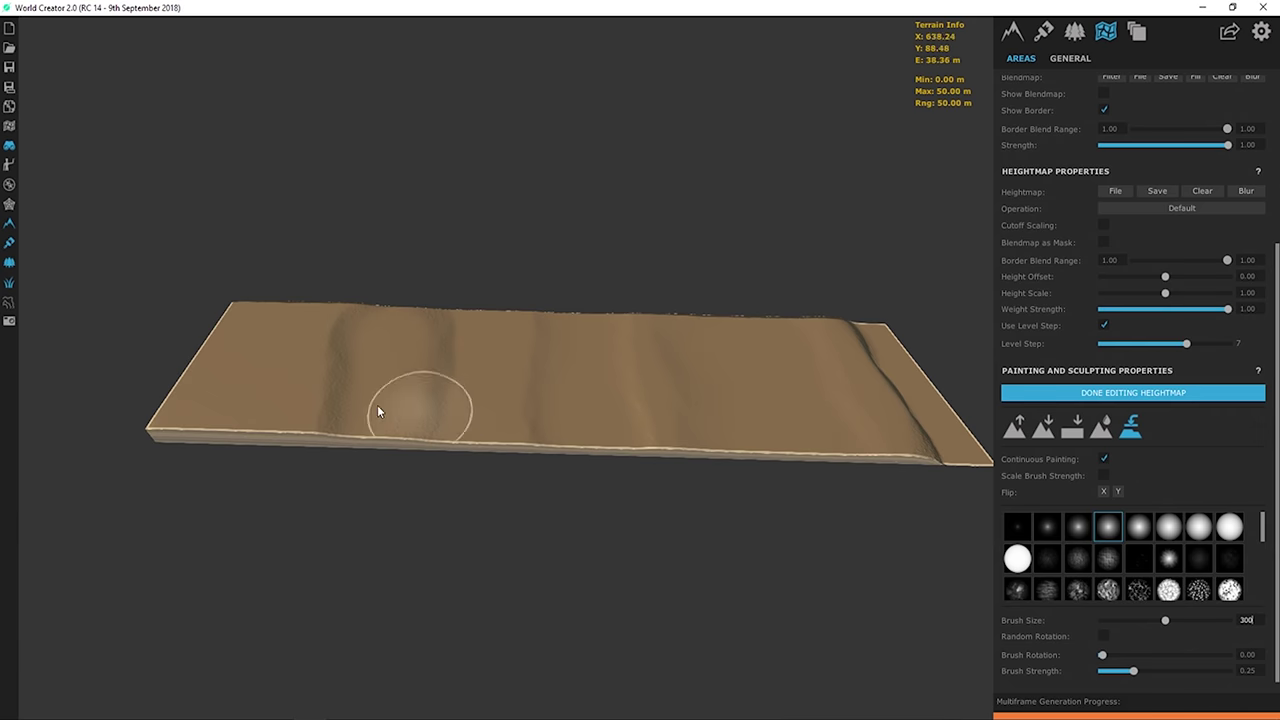
mouse_move(319, 404)
left_mouse_down()
mouse_move(353, 348)
mouse_move(521, 376)
left_mouse_up()
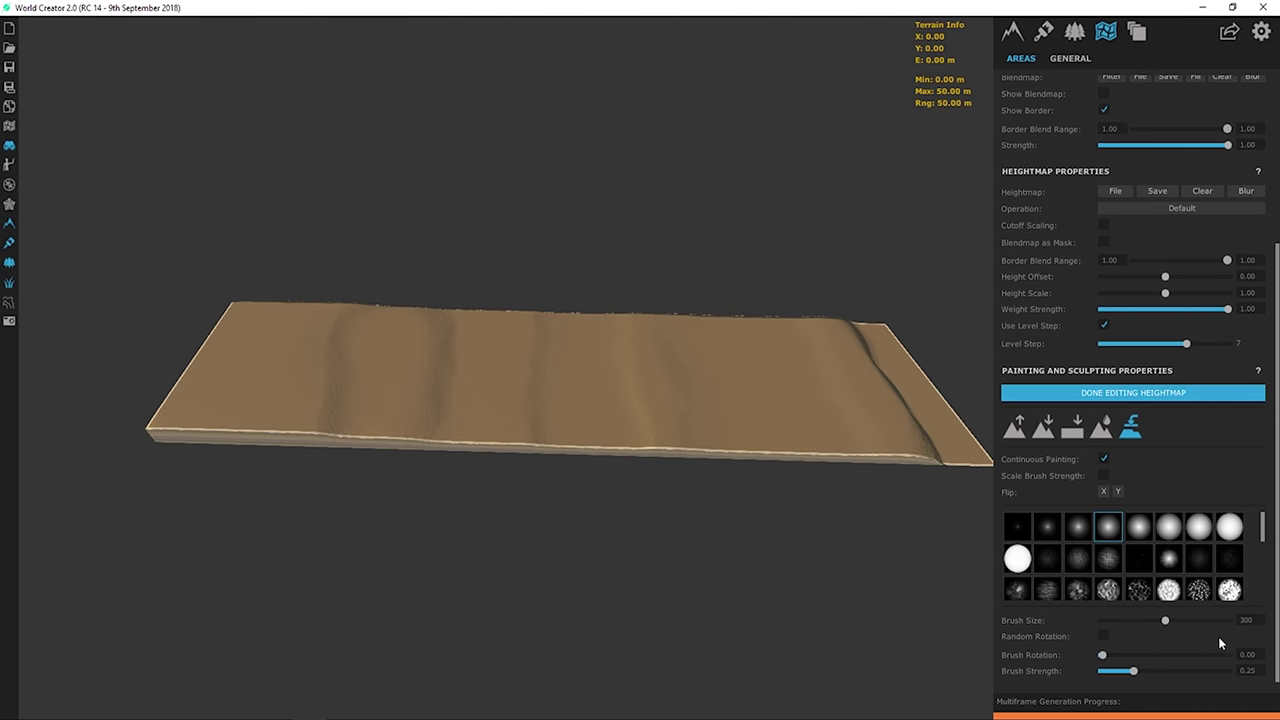
type(".1")
key("Return")
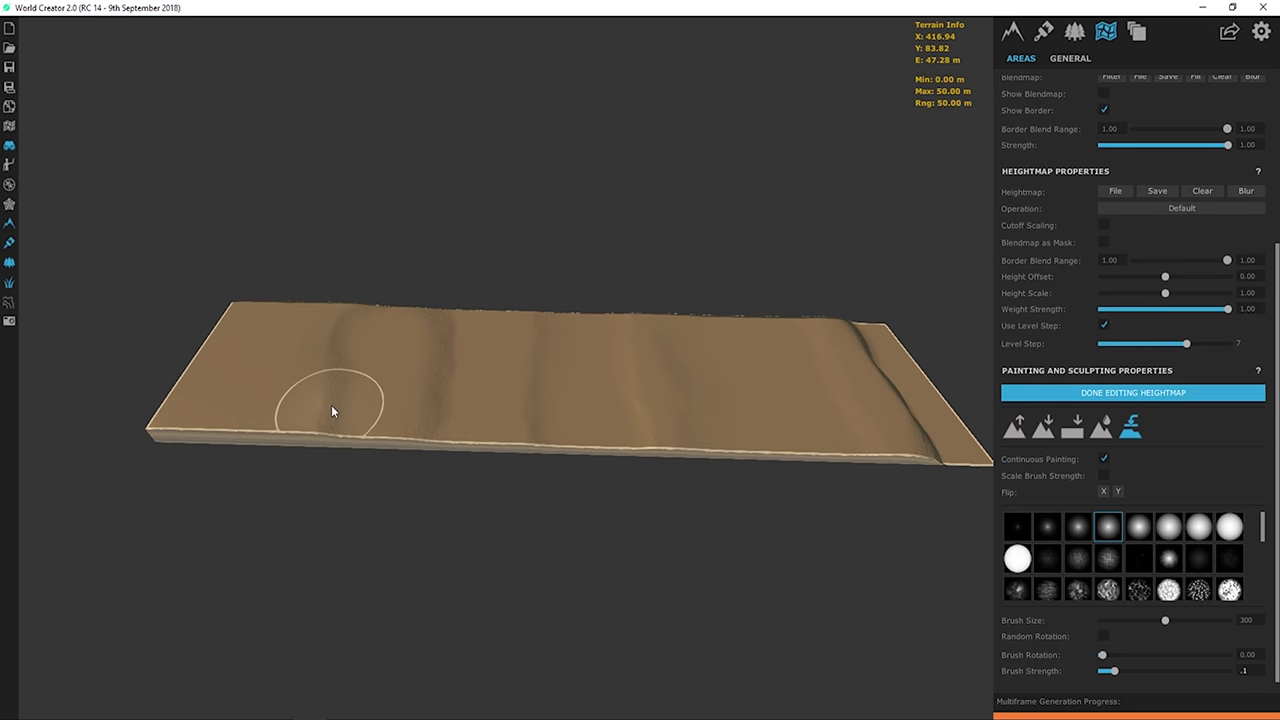
mouse_move(331, 405)
left_mouse_down()
mouse_move(350, 329)
mouse_move(324, 423)
mouse_move(306, 422)
mouse_move(430, 418)
mouse_move(442, 313)
mouse_move(434, 378)
mouse_move(309, 369)
mouse_move(337, 312)
mouse_move(270, 471)
mouse_move(447, 383)
mouse_move(434, 331)
mouse_move(409, 443)
mouse_move(437, 397)
mouse_move(642, 420)
mouse_move(506, 326)
mouse_move(520, 338)
mouse_move(518, 436)
left_mouse_up()
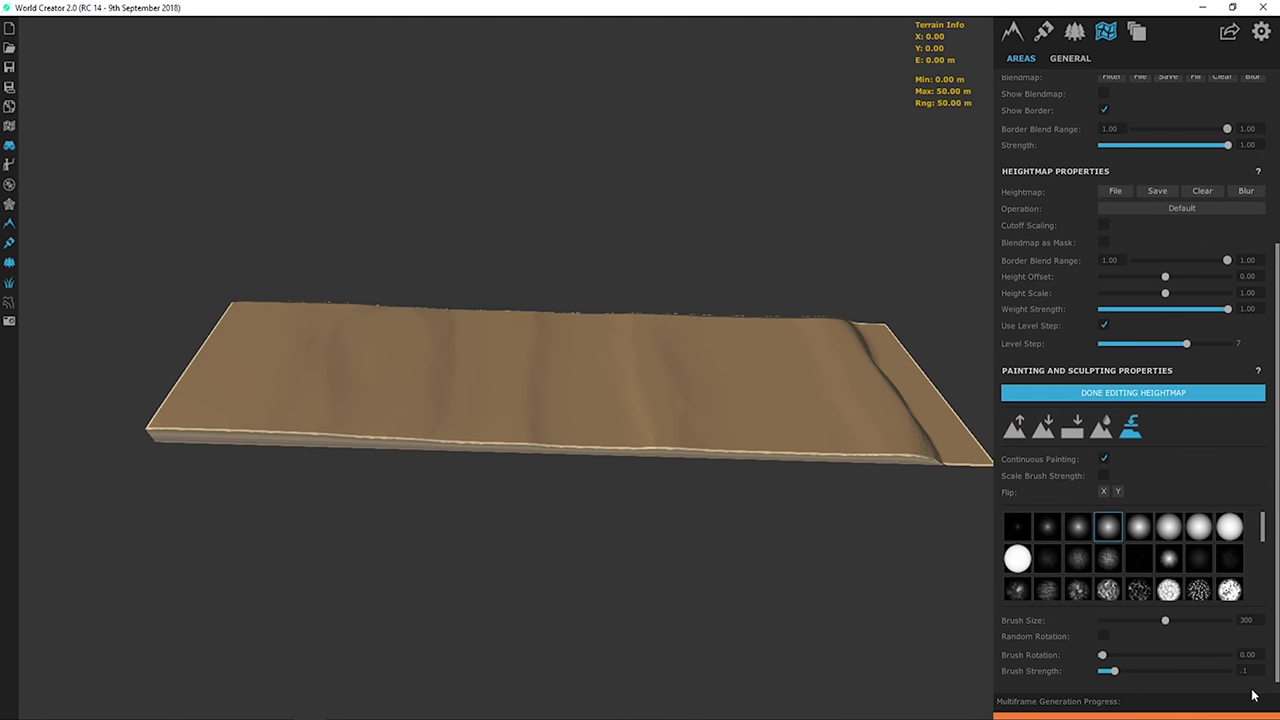
- Set the brush strength to 0.5, choose an even softer round brush, and soften the remaining step edges left of the middle
type(".1")
key("BackSpace")
type("5")
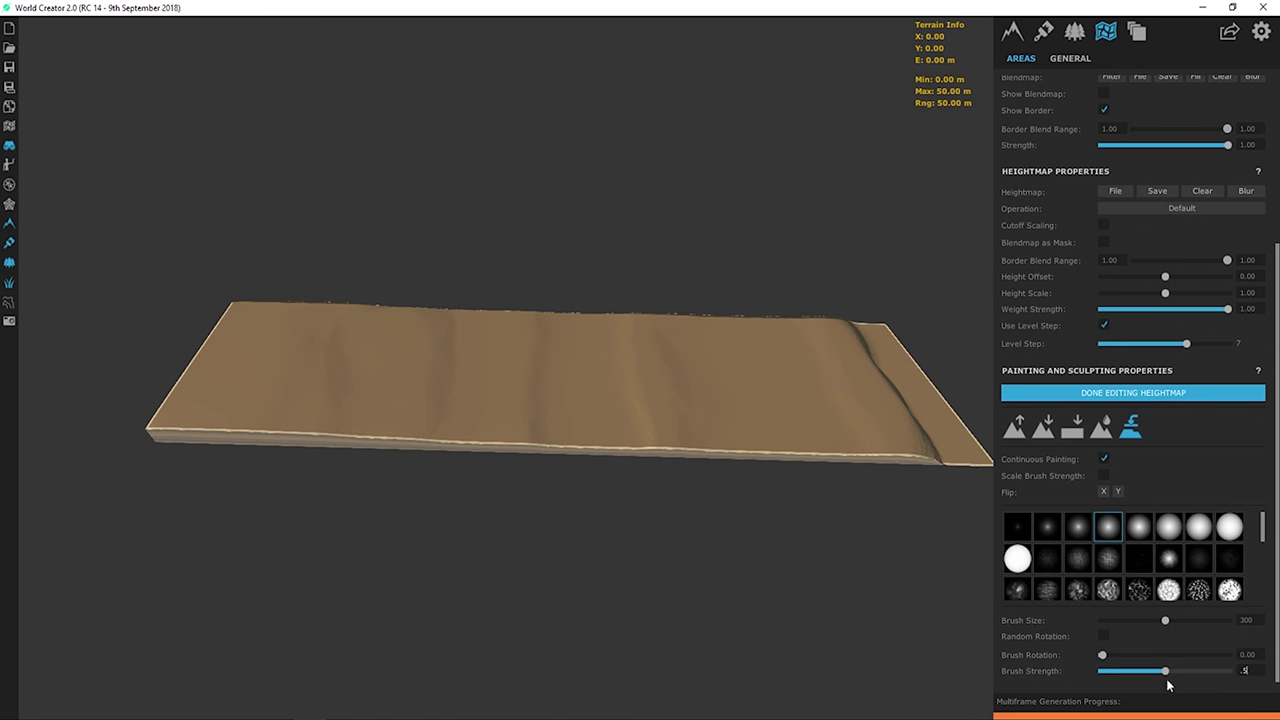
key("Return")
left_click(1080, 529)
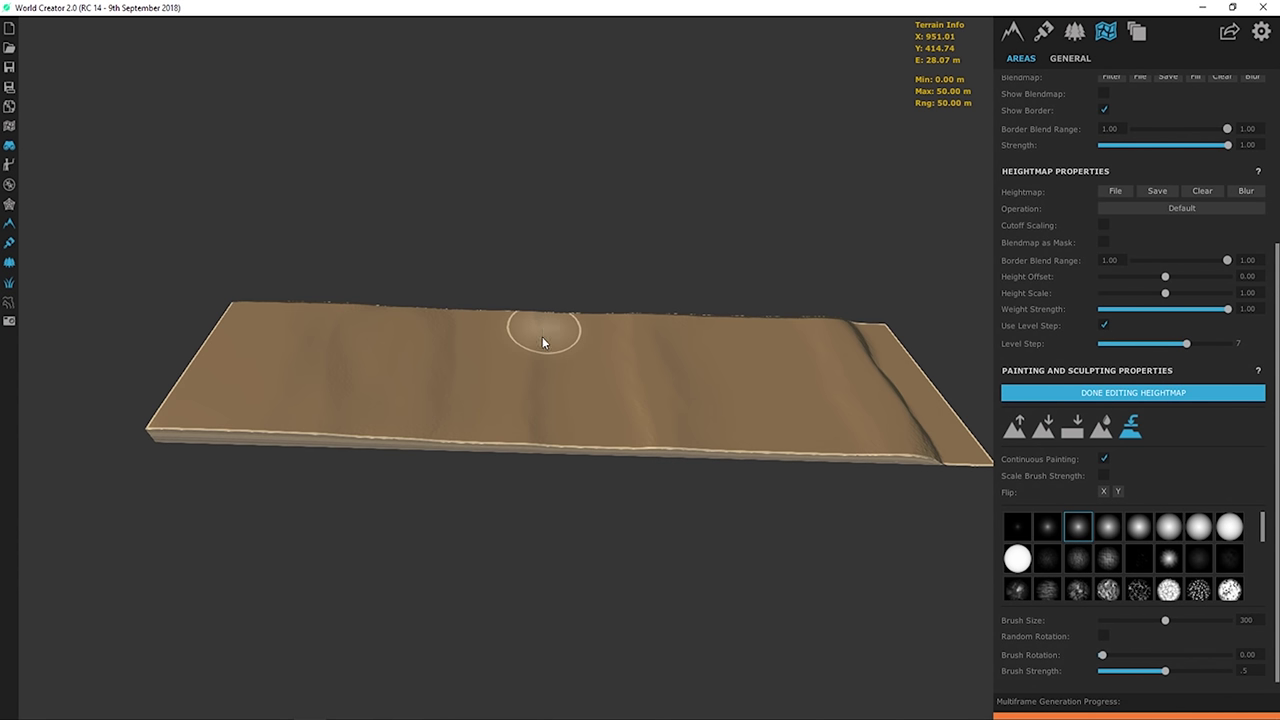
mouse_move(518, 381)
left_mouse_down()
mouse_move(536, 331)
mouse_move(533, 423)
mouse_move(474, 428)
mouse_move(455, 385)
left_mouse_up()
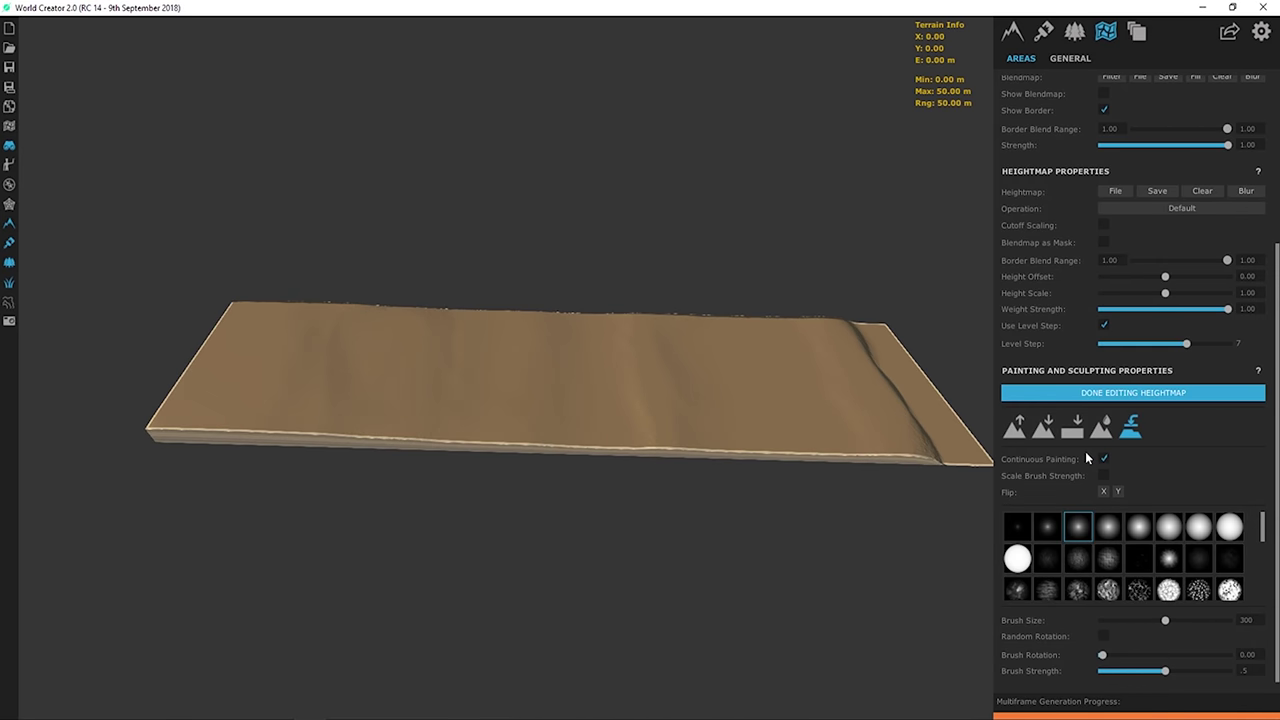
- Switch back to the flatten tool and set its brush size to 150
left_click(1072, 427)
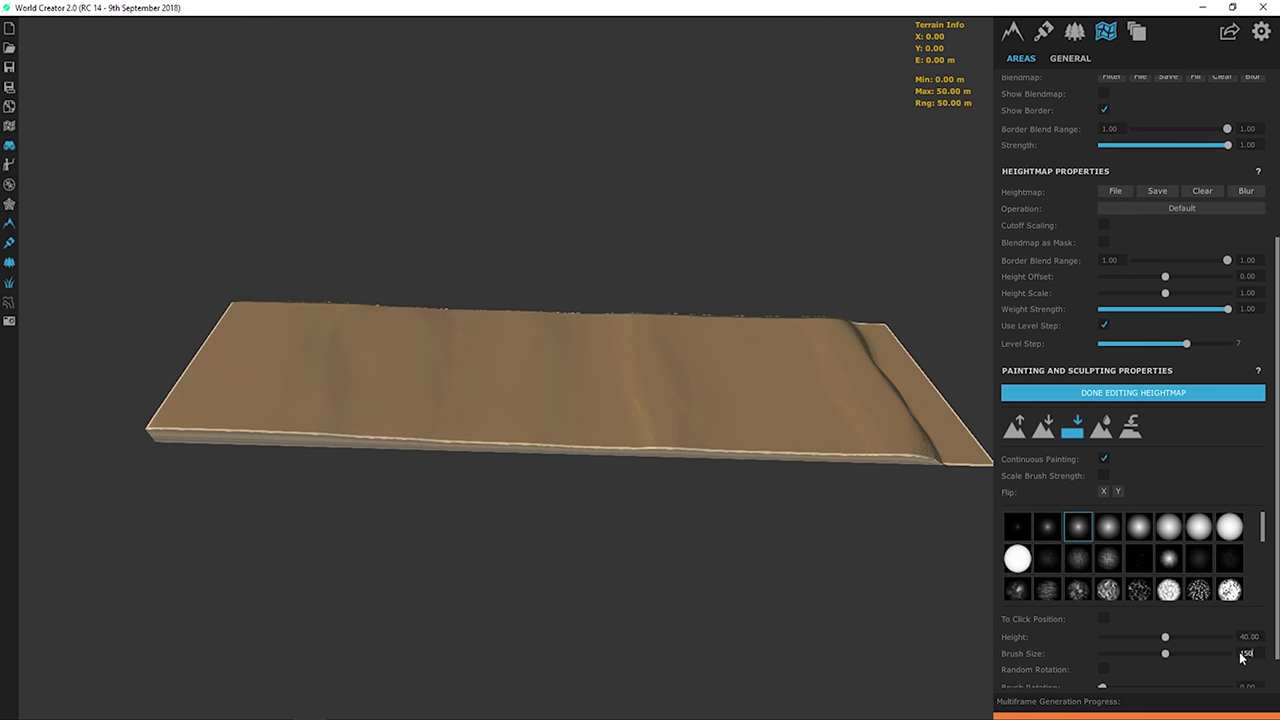
scroll(400, 375, "up", 4)
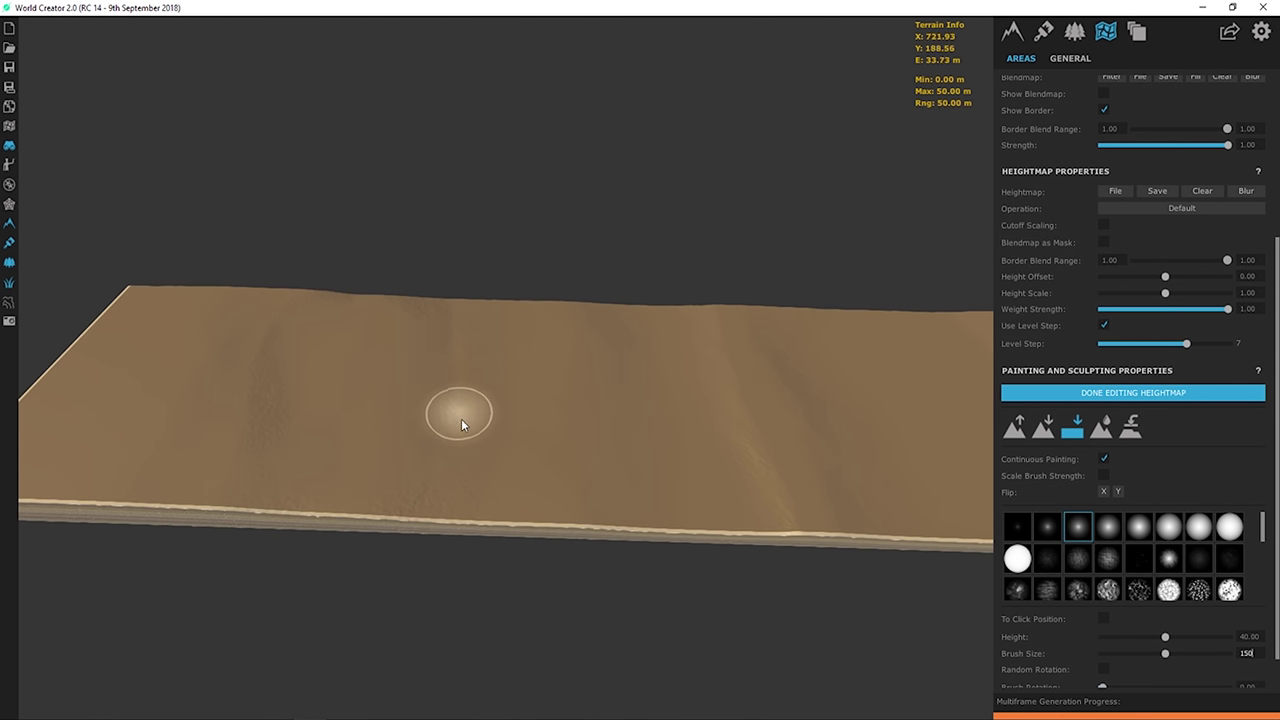
mouse_move(462, 423)
middle_mouse_down()
mouse_move(333, 268)
mouse_move(405, 390)
mouse_move(353, 343)
middle_mouse_up()
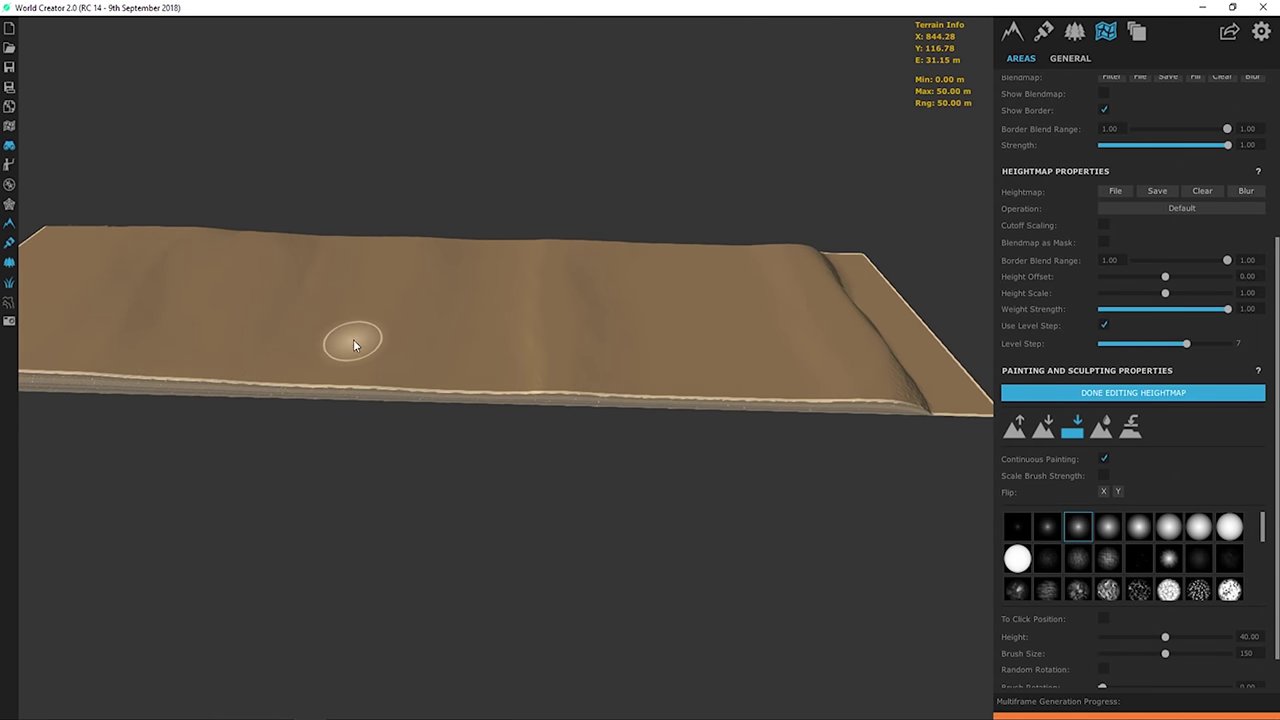
- Show the ocean plane and examine the shoreline and the submerged ridges along the terrain
left_click(1074, 31)
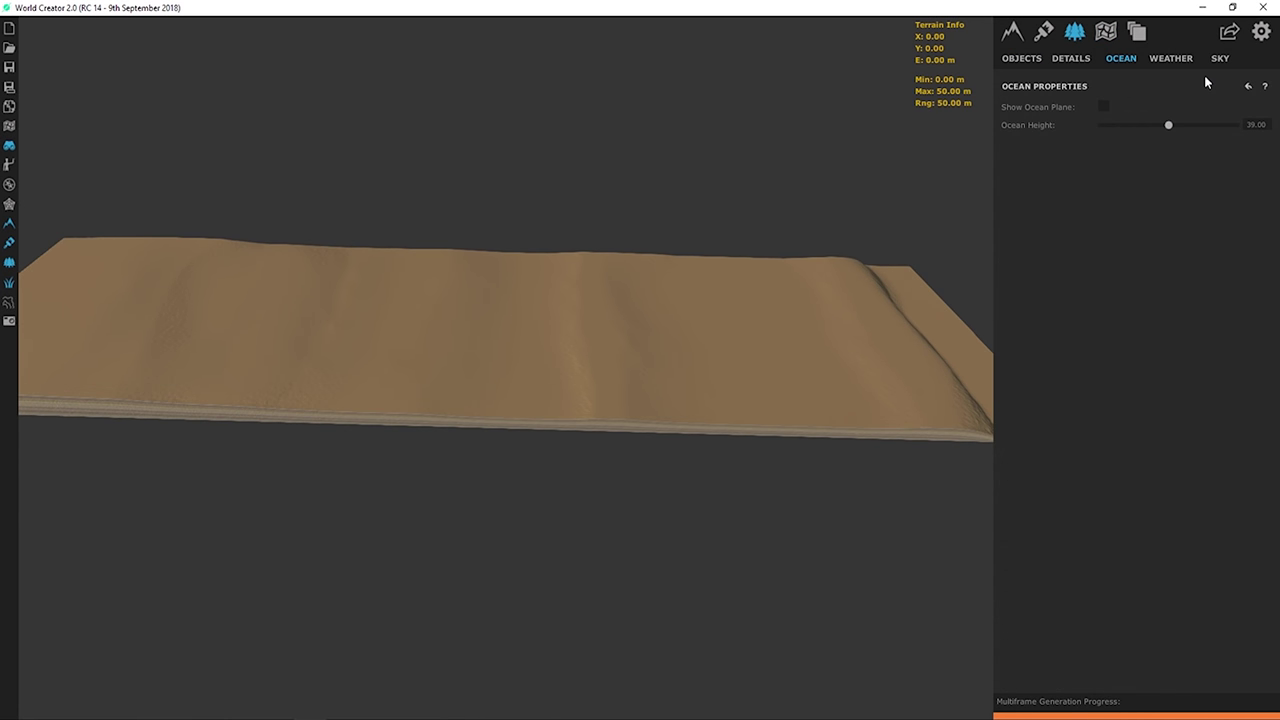
left_click(1104, 107)
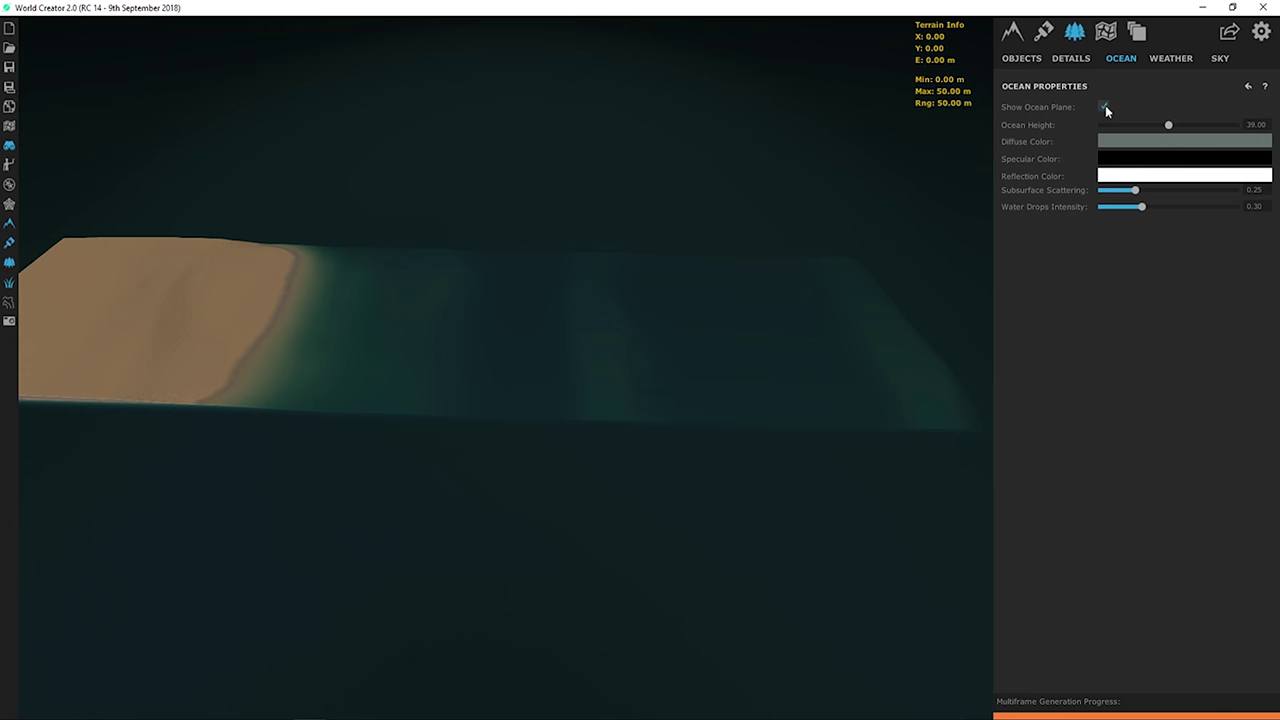
right_click_drag(506, 237, 446, 397)
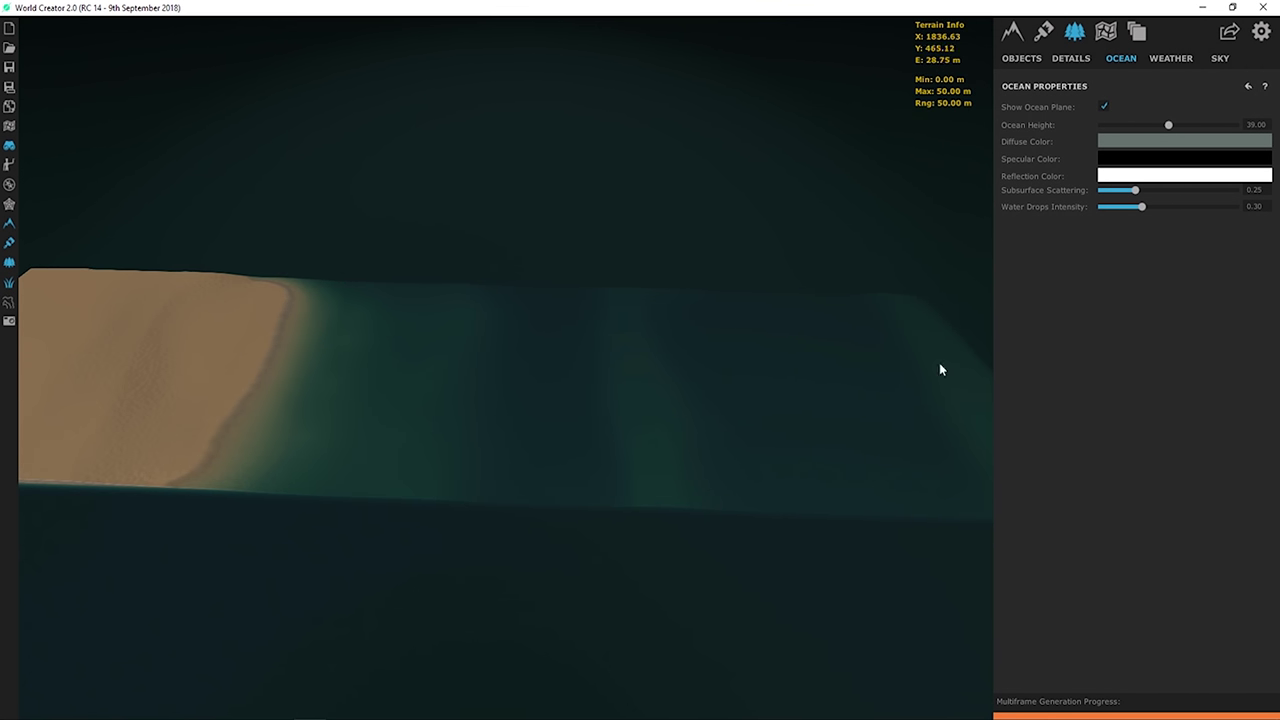
right_click_drag(723, 330, 760, 317)
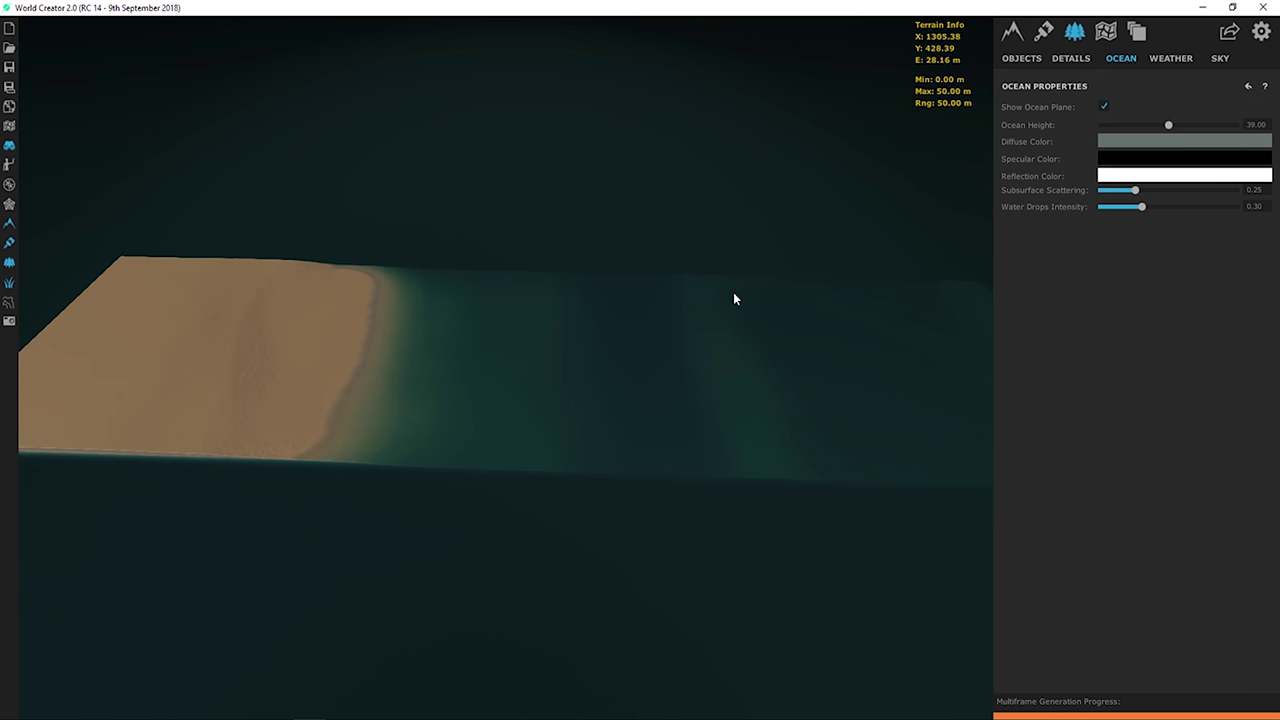
right_click_drag(623, 400, 376, 307)
- Return to the area layers and resume editing the terrain area's heightmap
left_click(1010, 36)
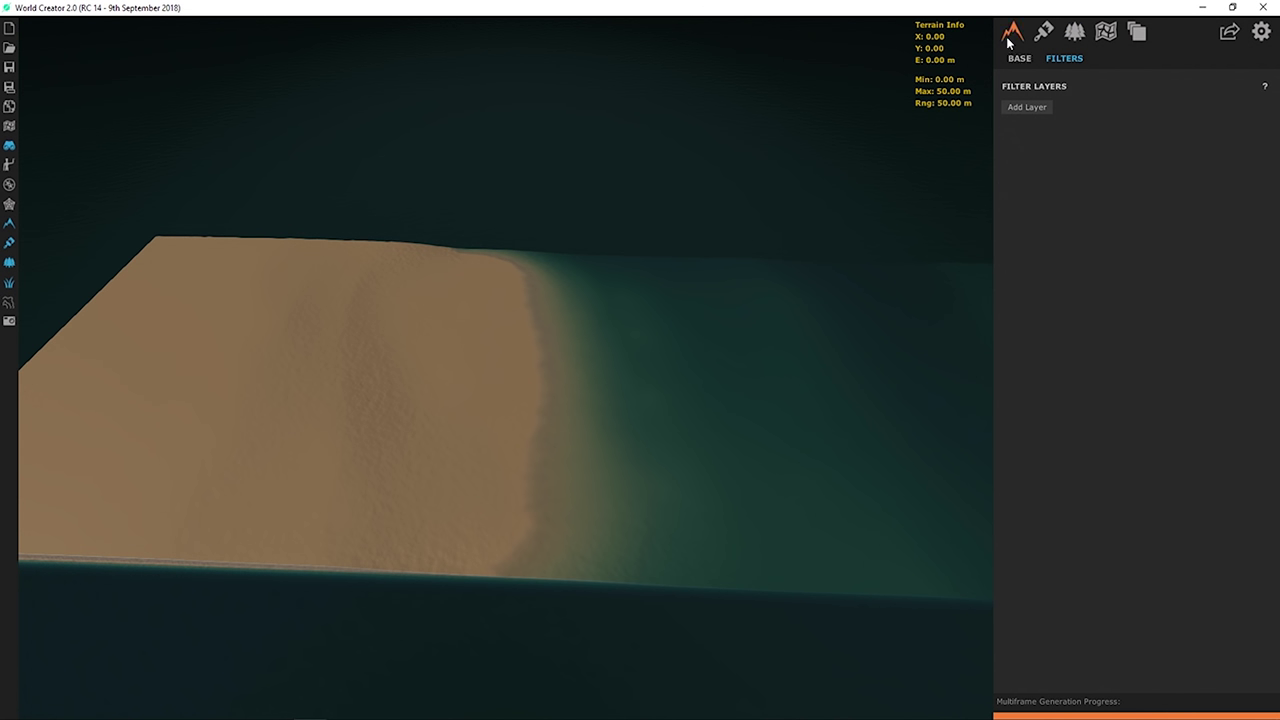
left_click(1044, 36)
left_click(1078, 33)
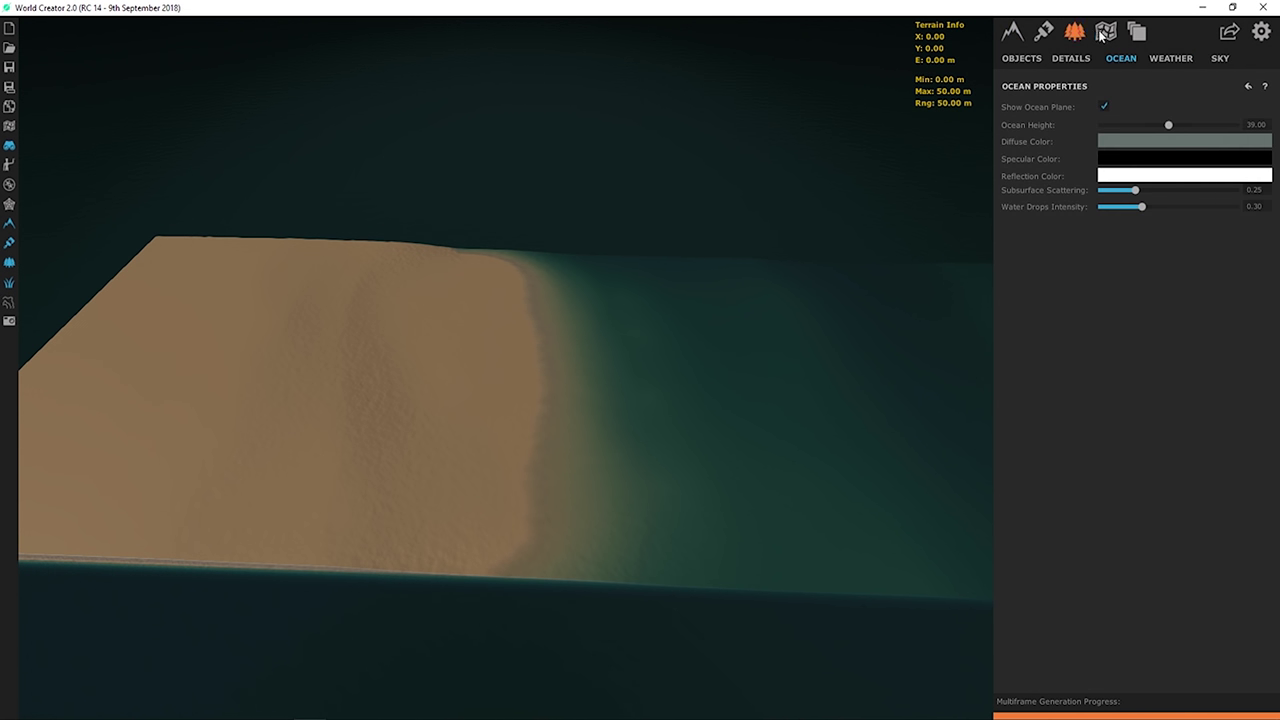
left_click(1106, 32)
left_click(1081, 135)
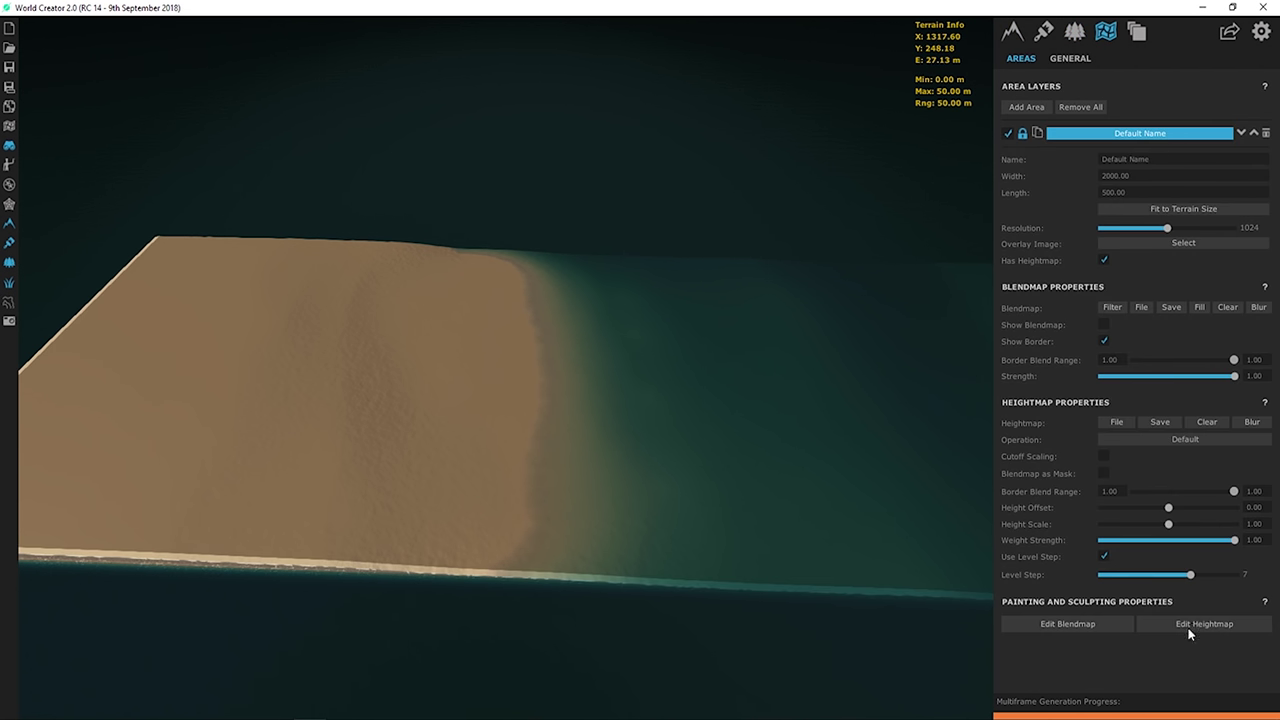
left_click(1190, 629)
scroll(1050, 628, "down", 4)
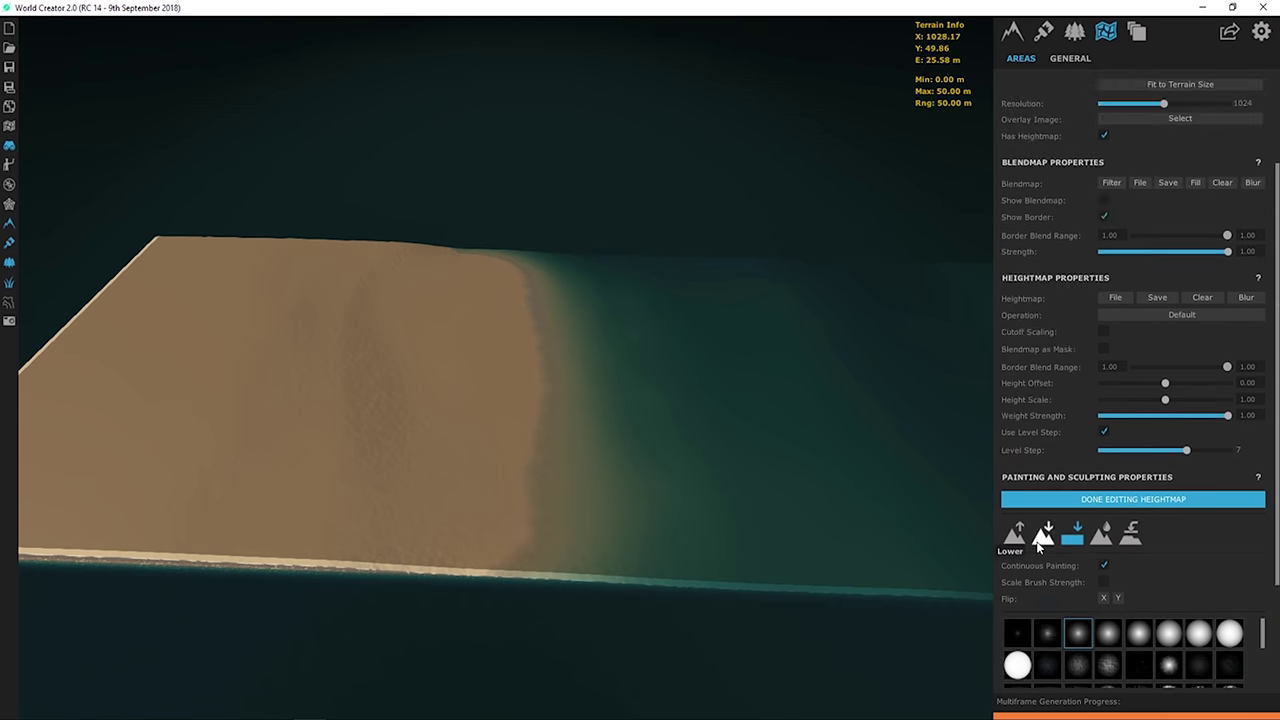
- Set the flatten height to 35 and carve irregular bays into the shoreline across the terrain's width
scroll(1184, 686, "down", 2)
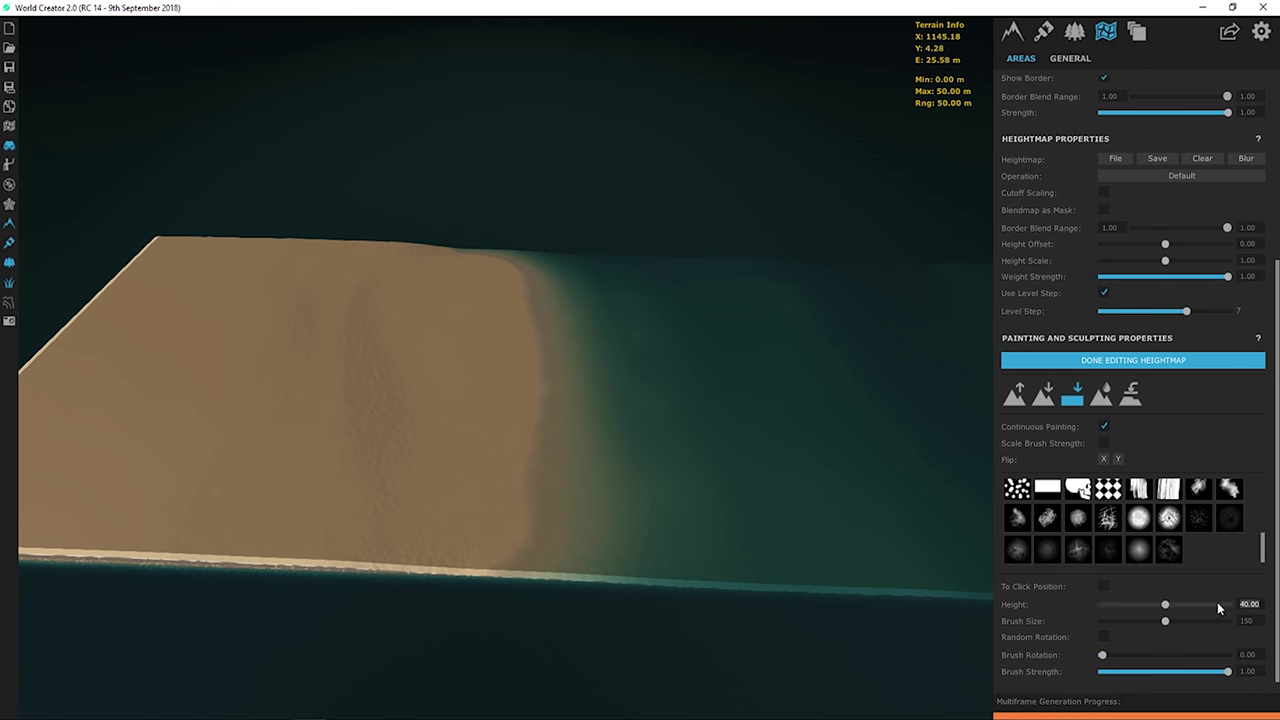
type("35")
key("Return")
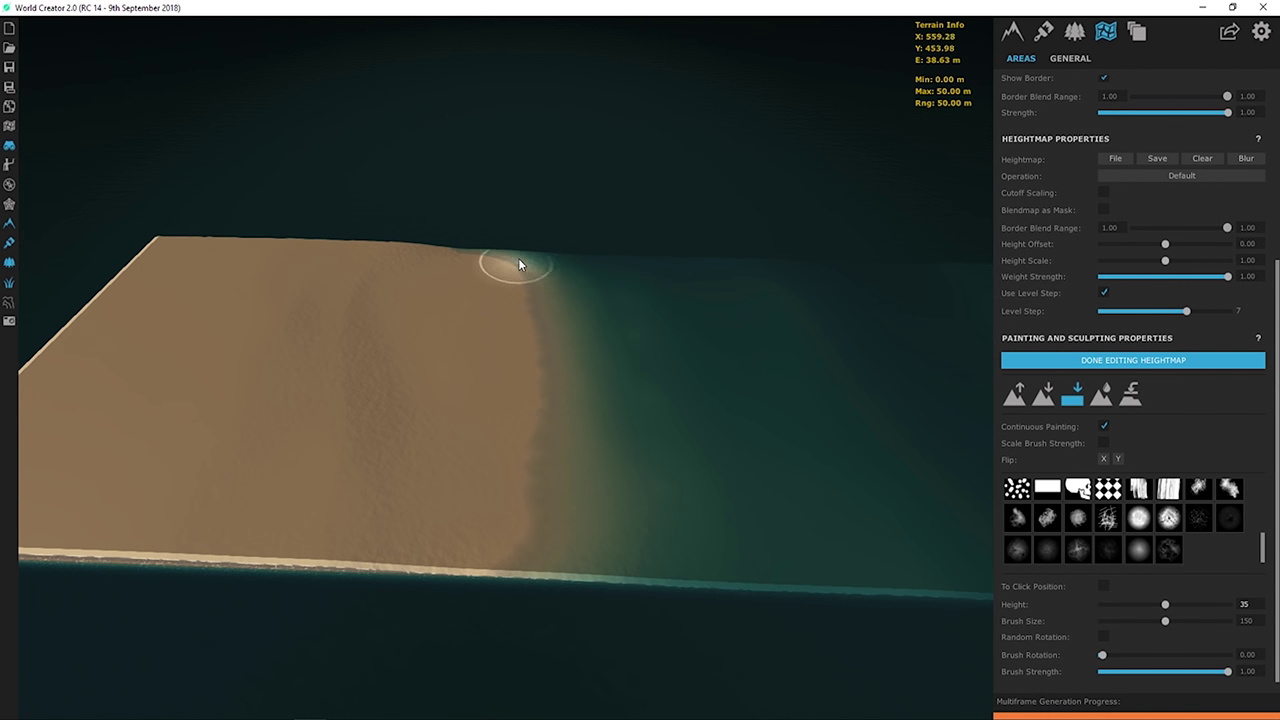
left_click_drag(518, 258, 468, 262)
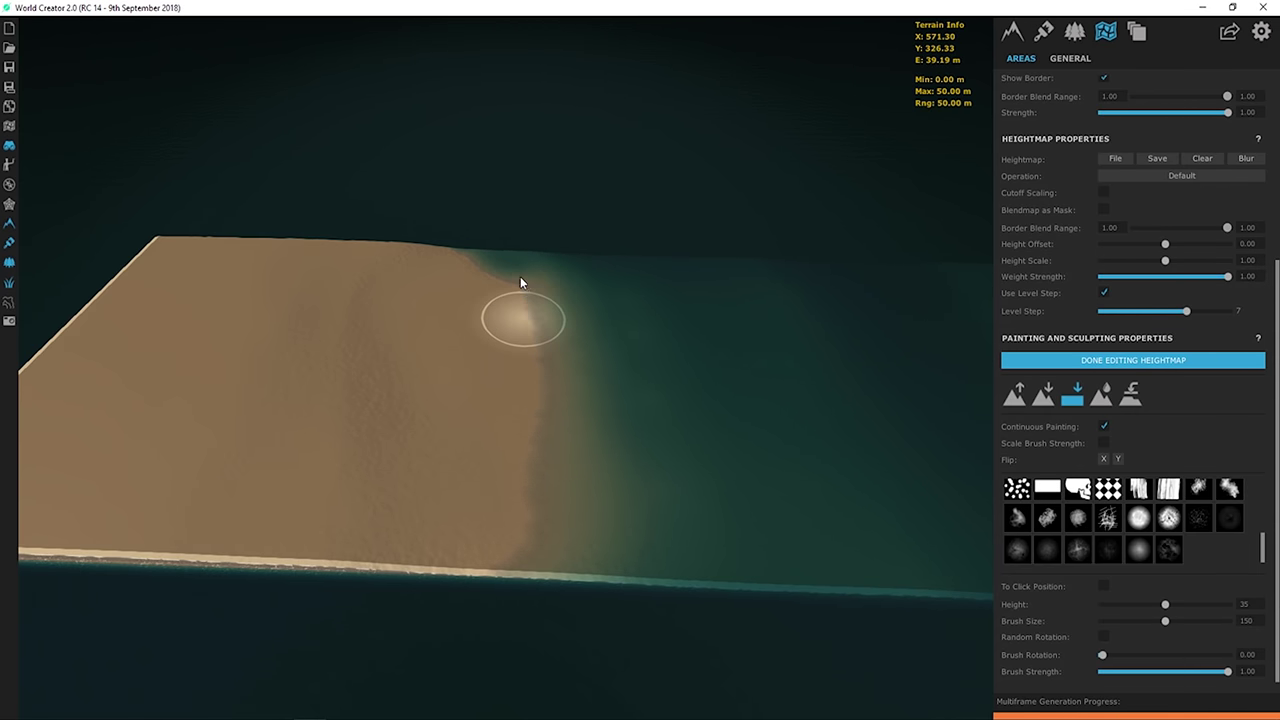
mouse_move(520, 281)
left_mouse_down()
mouse_move(528, 306)
mouse_move(486, 360)
mouse_move(449, 363)
left_mouse_up()
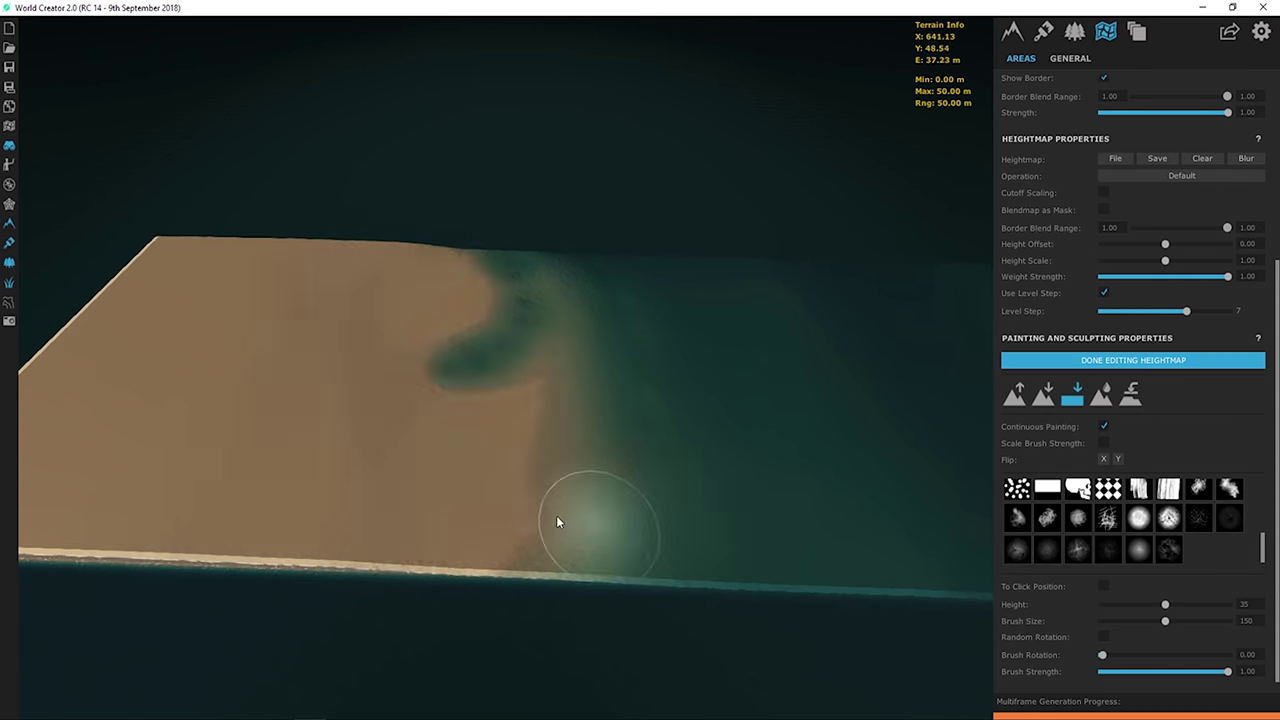
mouse_move(557, 521)
left_mouse_down()
mouse_move(551, 503)
mouse_move(477, 517)
mouse_move(453, 543)
mouse_move(532, 442)
mouse_move(532, 382)
mouse_move(487, 462)
mouse_move(508, 380)
mouse_move(422, 547)
left_mouse_up()
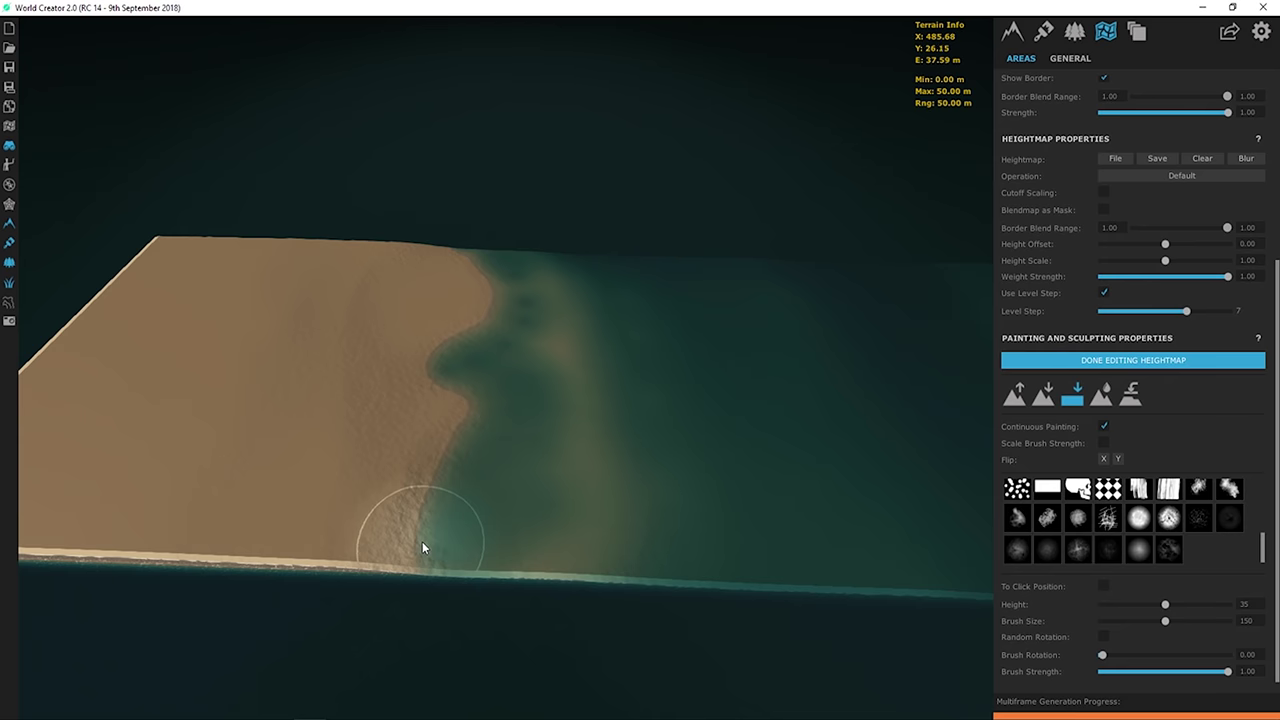
- Flatten a long winding trough across the beach behind the shoreline, using height 38 and then 40
middle_click_drag(592, 363, 652, 355)
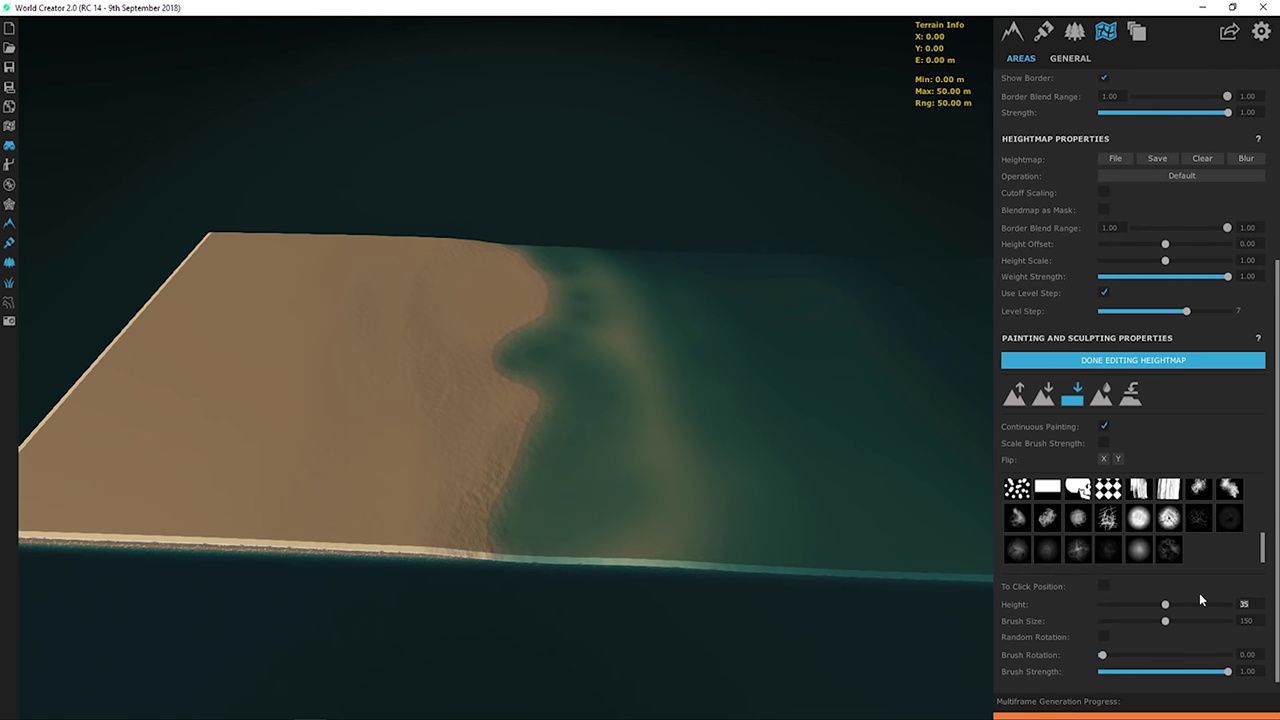
type("38")
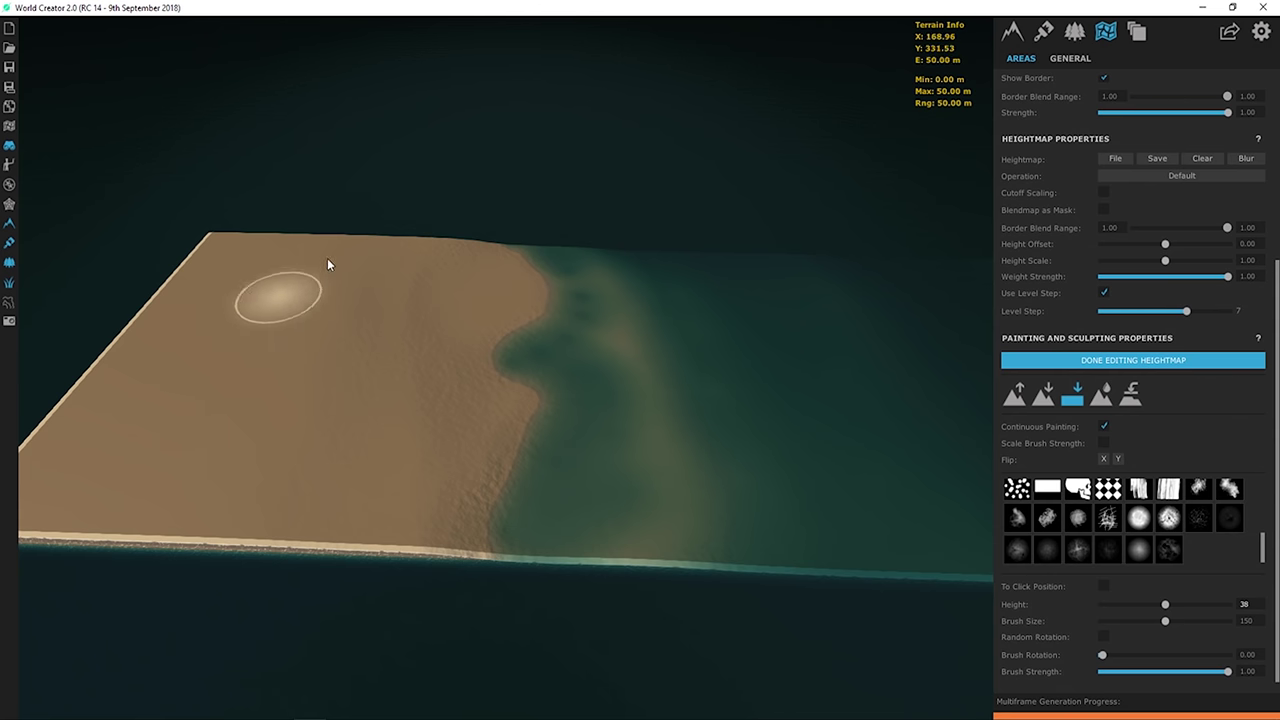
mouse_move(396, 259)
left_mouse_down()
mouse_move(305, 522)
mouse_move(384, 266)
mouse_move(372, 235)
left_mouse_up()
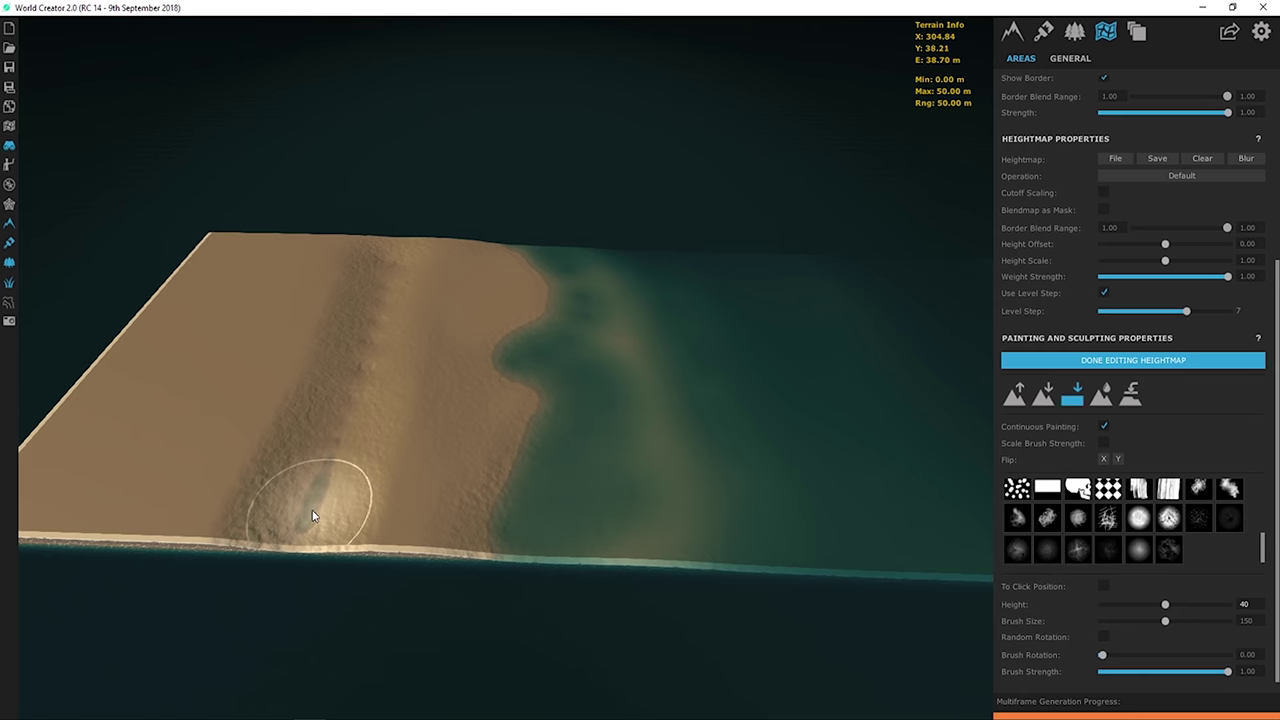
mouse_move(312, 511)
left_mouse_down()
mouse_move(357, 334)
mouse_move(353, 270)
mouse_move(379, 243)
left_mouse_up()
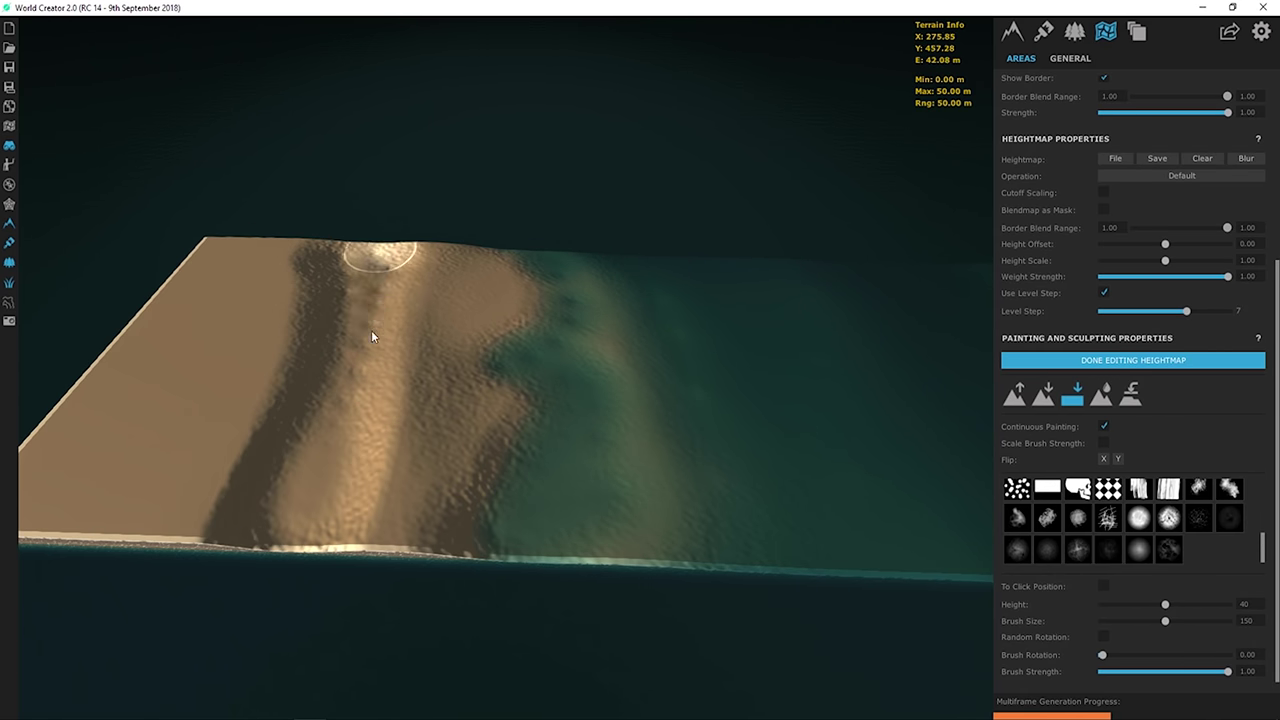
mouse_move(337, 459)
left_mouse_down()
mouse_move(340, 485)
mouse_move(380, 420)
mouse_move(360, 413)
mouse_move(362, 282)
mouse_move(395, 315)
mouse_move(376, 297)
mouse_move(383, 247)
mouse_move(368, 286)
left_mouse_up()
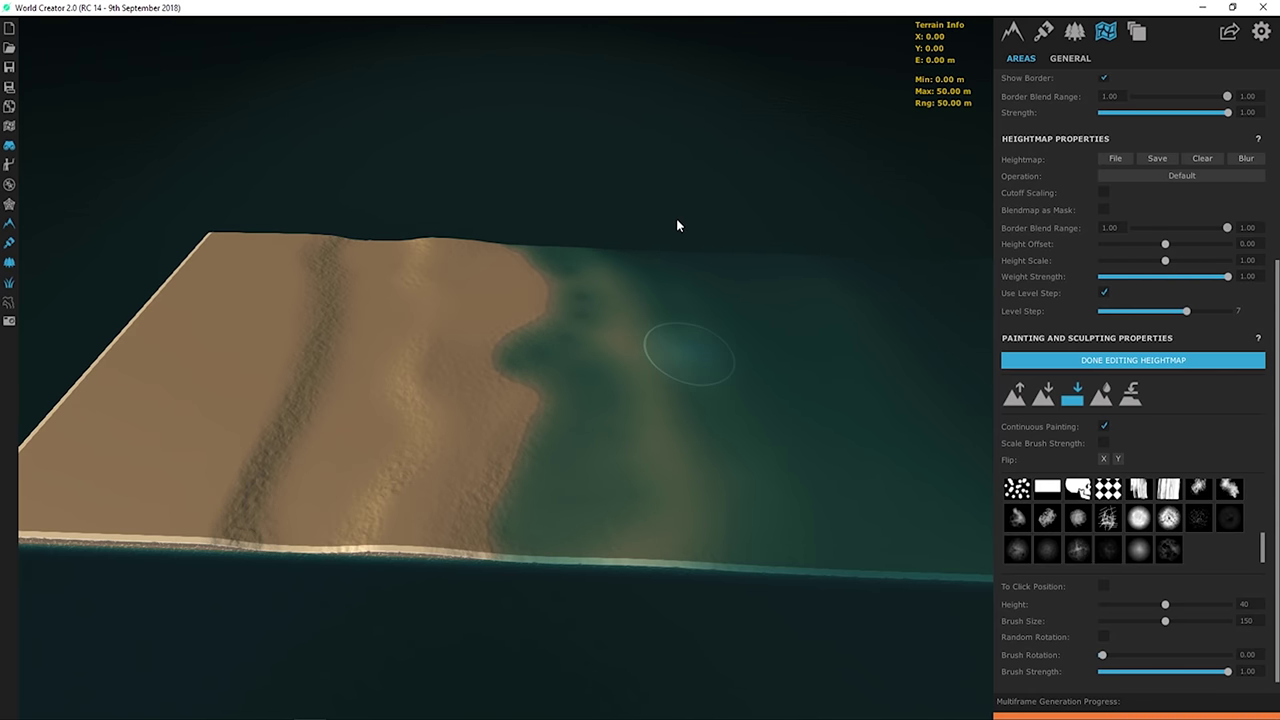
- Examine the reshaped beach, the bays and the submerged ridges along the terrain
scroll(551, 278, "down", 5)
middle_click_drag(551, 273, 405, 332)
right_click_drag(456, 352, 489, 376)
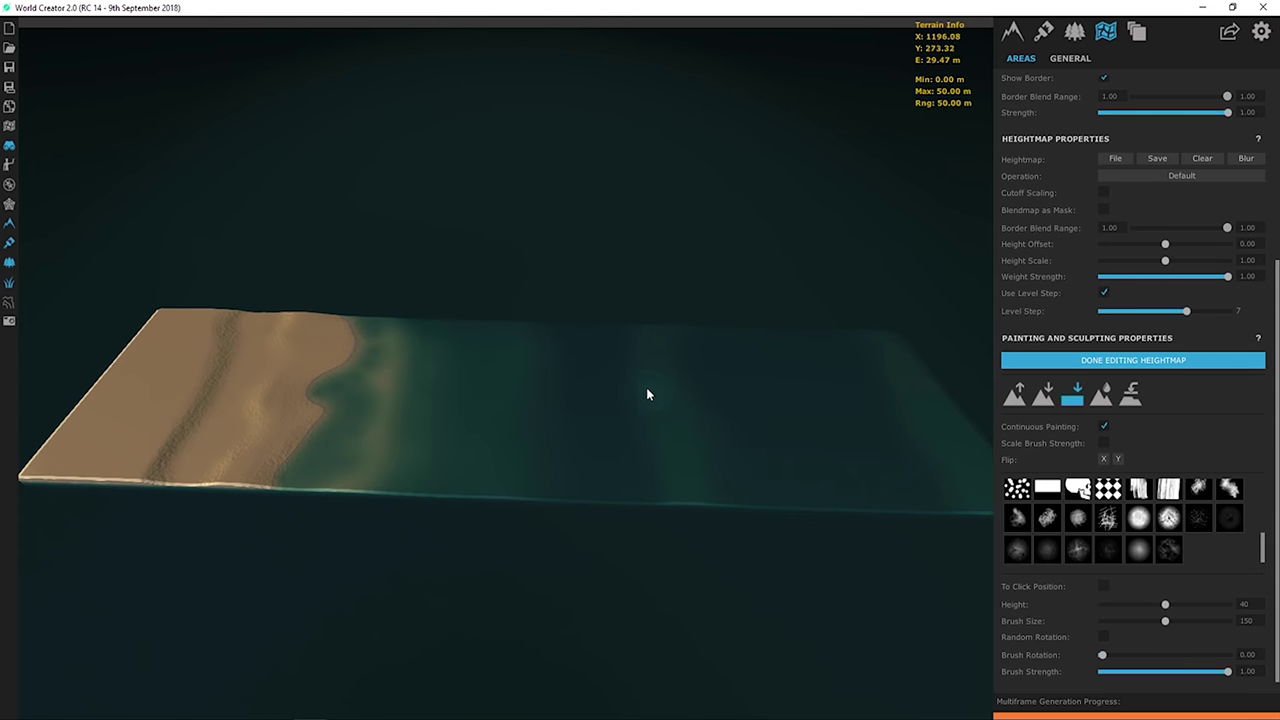
scroll(646, 388, "down", 1)
middle_click_drag(646, 388, 654, 443)
scroll(270, 457, "up", 1)
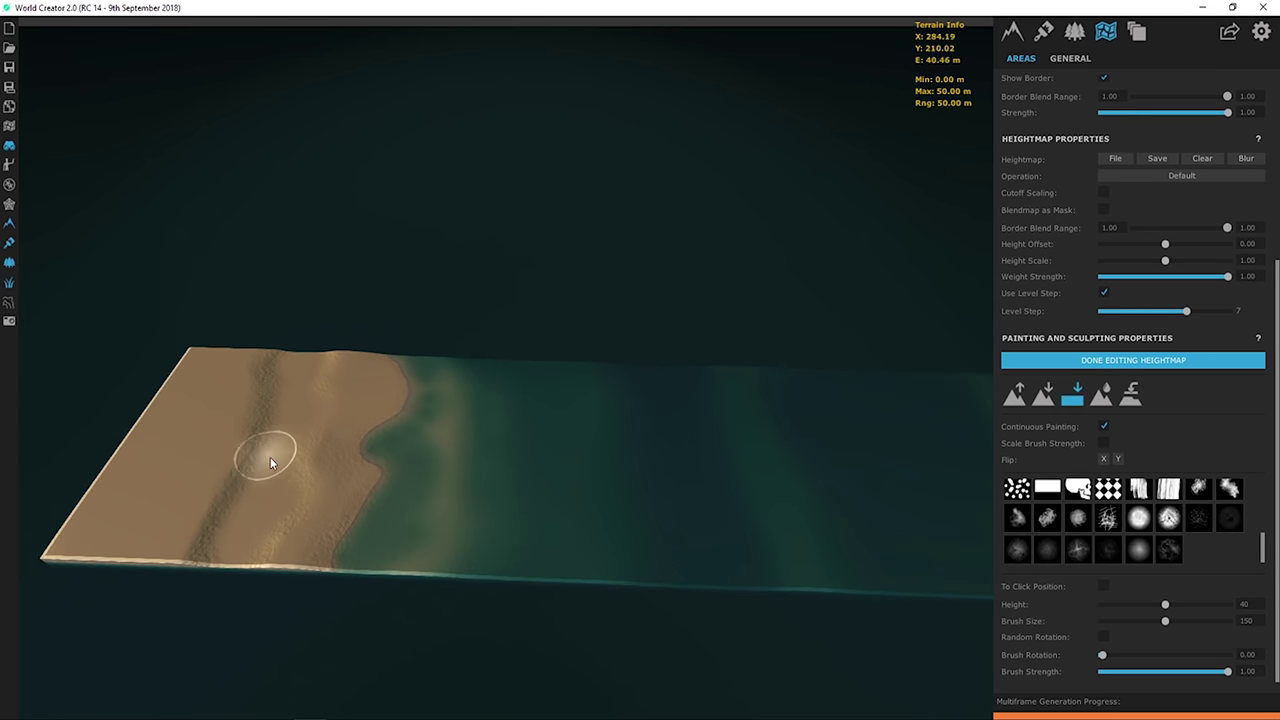
middle_click_drag(263, 480, 391, 408)
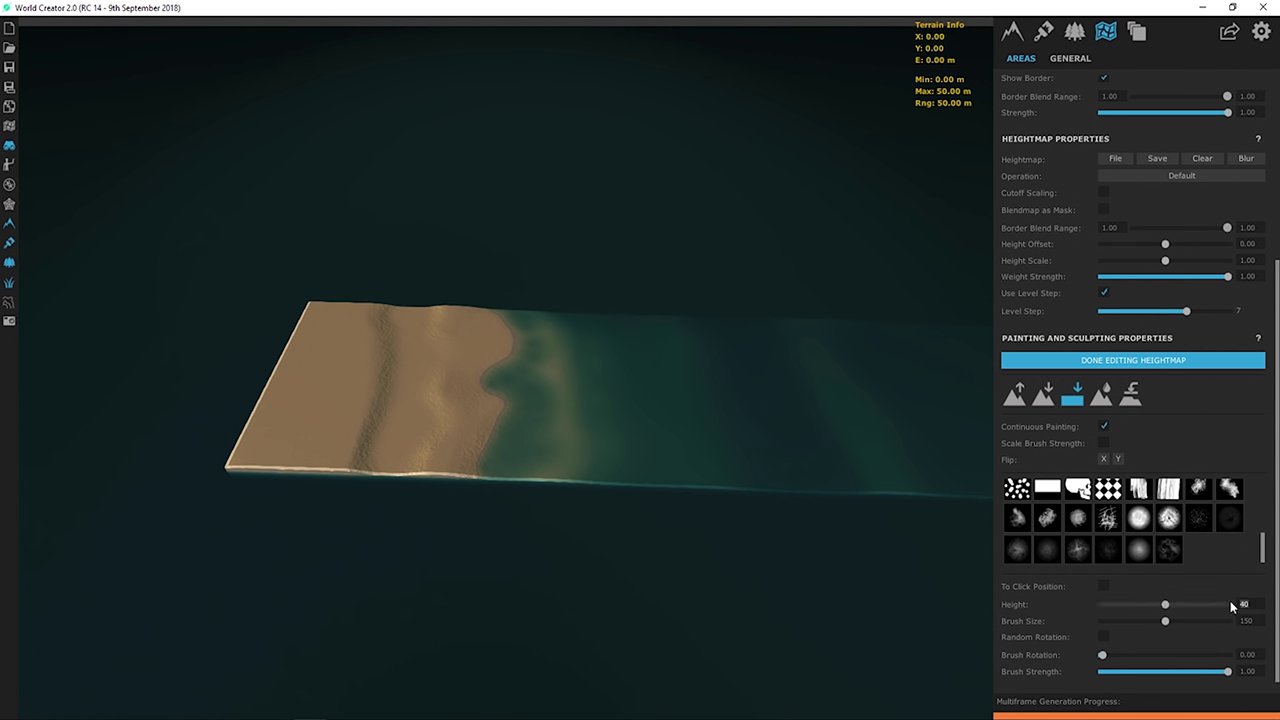
- Set the flatten height to 70, choose the solid white round brush, and raise a strip along the terrain's inland edge
key("BackSpace")
key("BackSpace")
type("70")
key("Return")
scroll(1106, 508, "up", 5)
left_click(1017, 525)
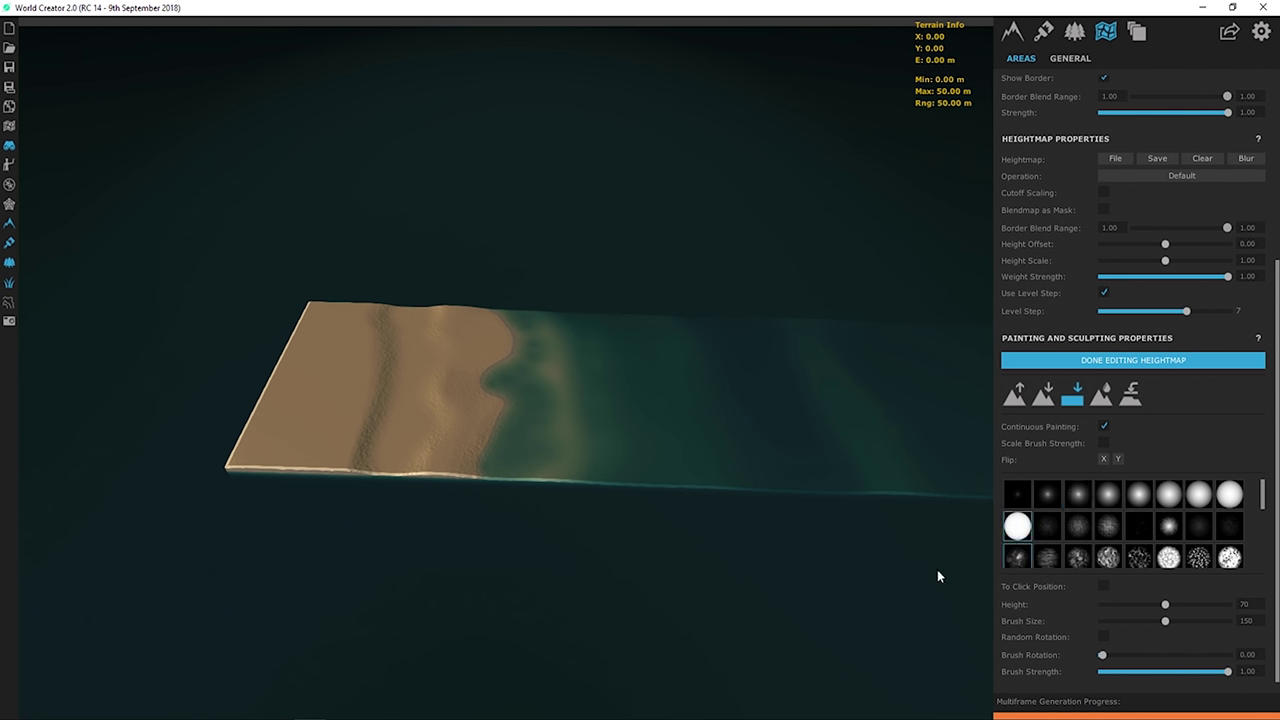
scroll(250, 370, "up", 5)
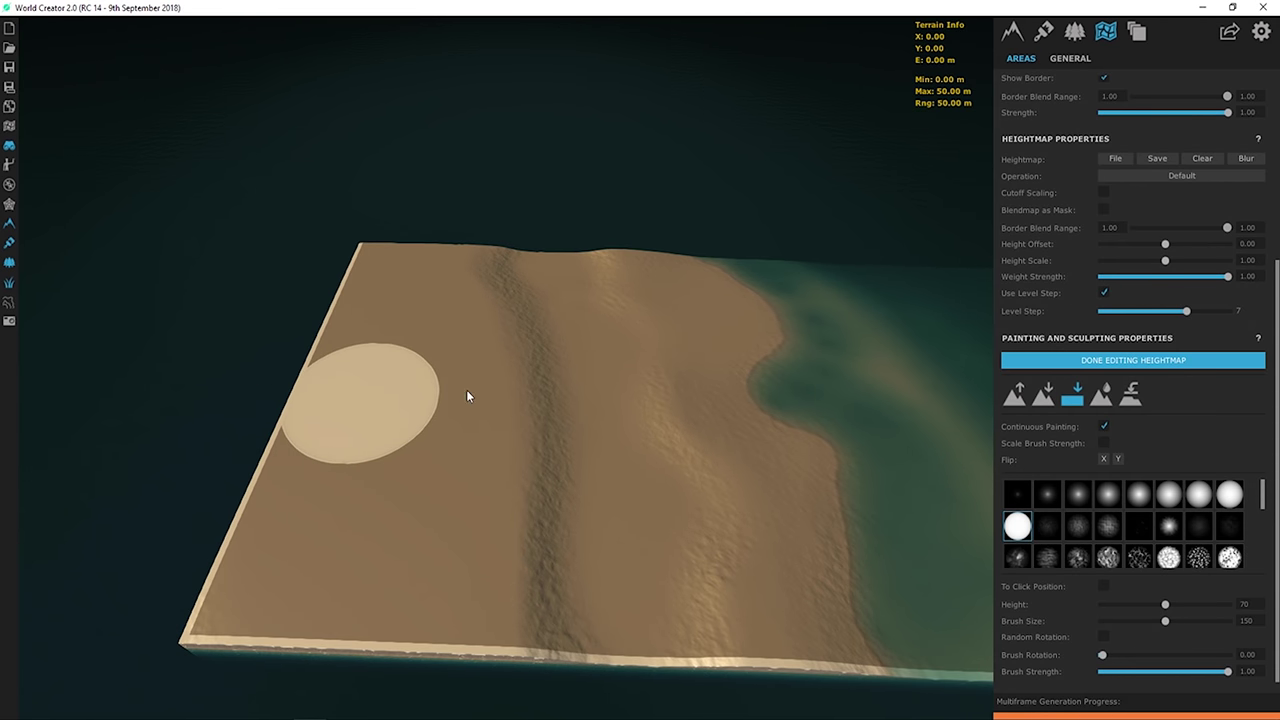
middle_click_drag(497, 373, 478, 355)
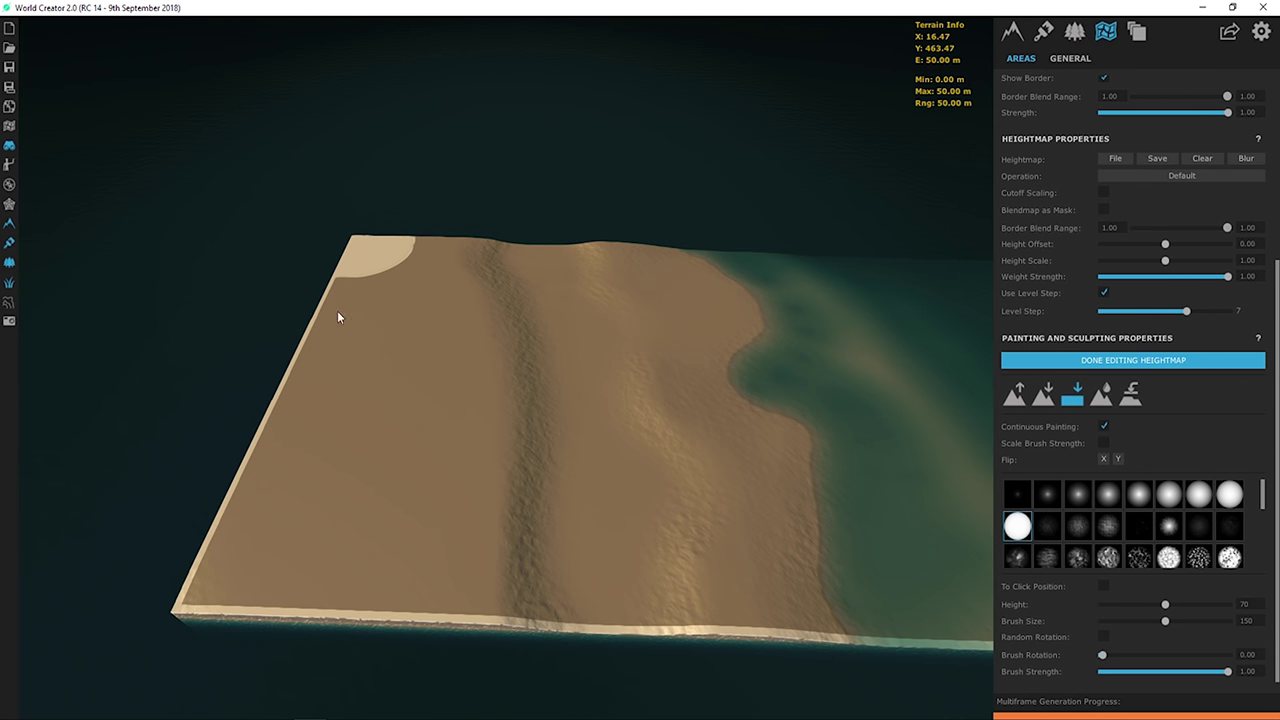
left_click(353, 252)
mouse_move(320, 315)
left_mouse_down()
mouse_move(270, 400)
mouse_move(206, 586)
mouse_move(240, 432)
mouse_move(313, 305)
mouse_move(348, 275)
mouse_move(326, 373)
mouse_move(279, 449)
mouse_move(243, 559)
mouse_move(223, 559)
left_mouse_up()
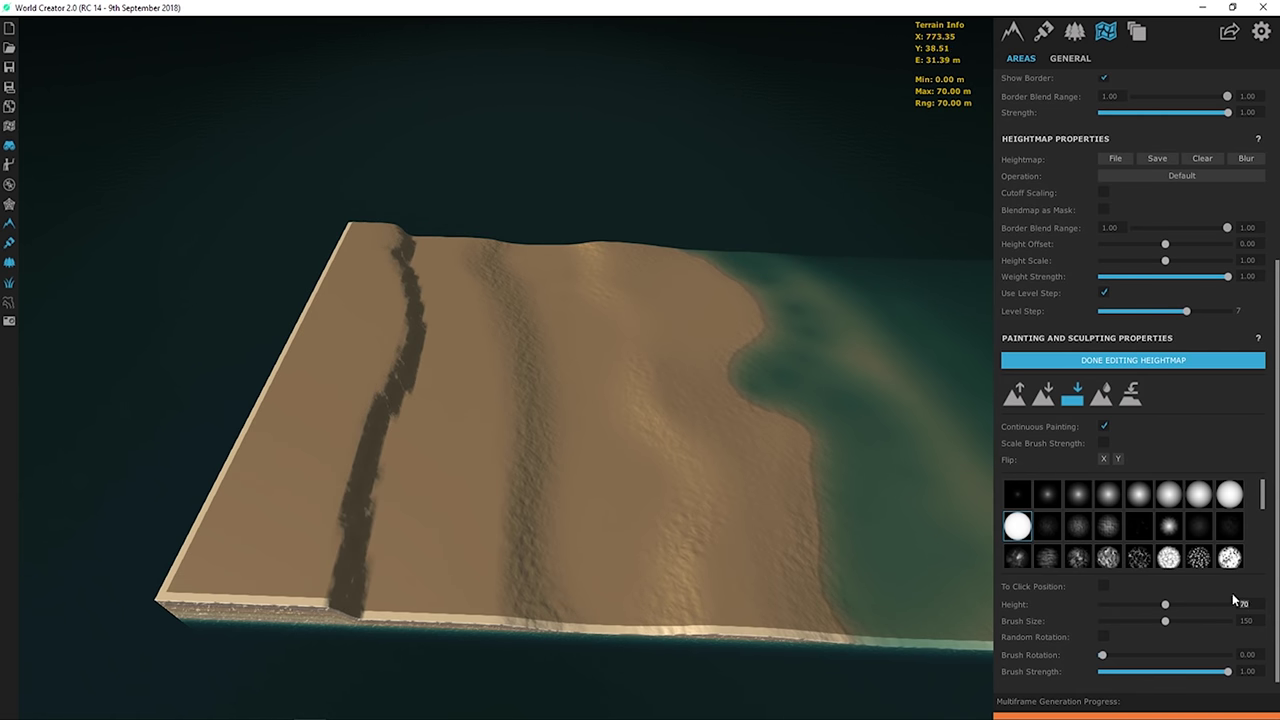
- Set the flatten height to 60 and lower the raised inland strip to that level
type("60")
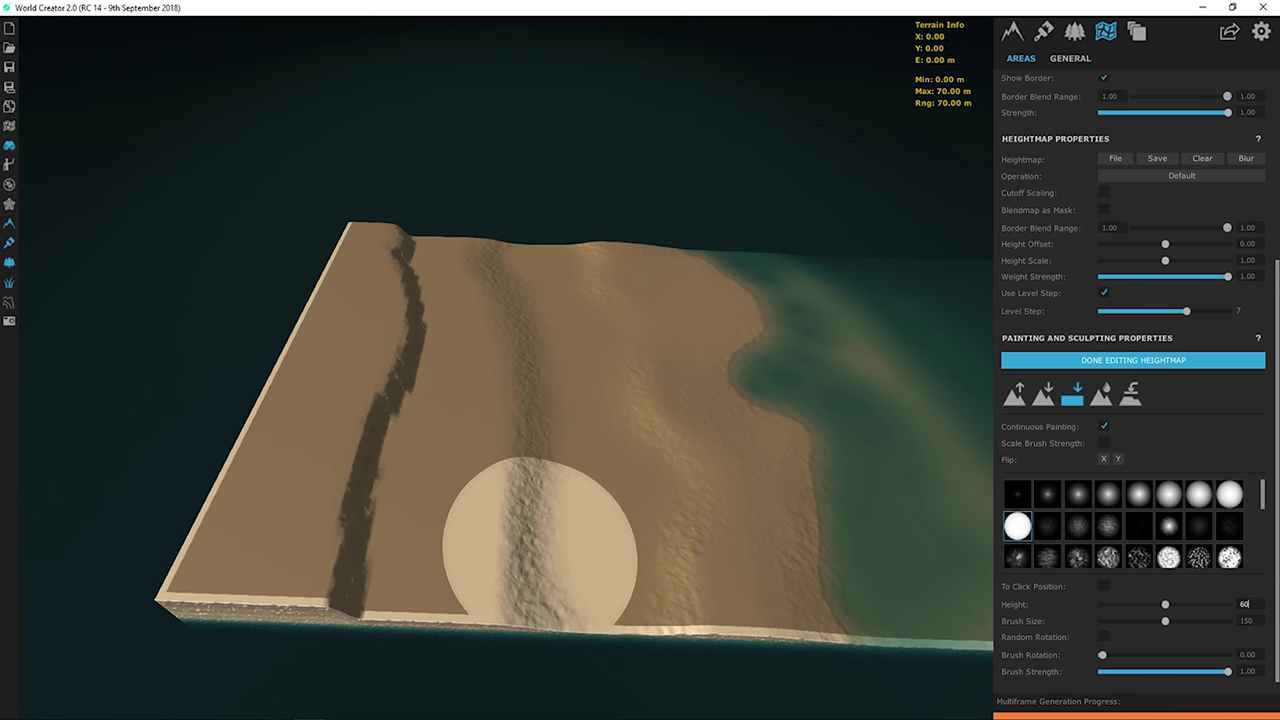
left_click(364, 235)
mouse_move(364, 235)
left_mouse_down()
mouse_move(265, 459)
mouse_move(239, 561)
mouse_move(339, 366)
mouse_move(351, 326)
mouse_move(340, 296)
mouse_move(360, 286)
mouse_move(357, 329)
left_mouse_up()
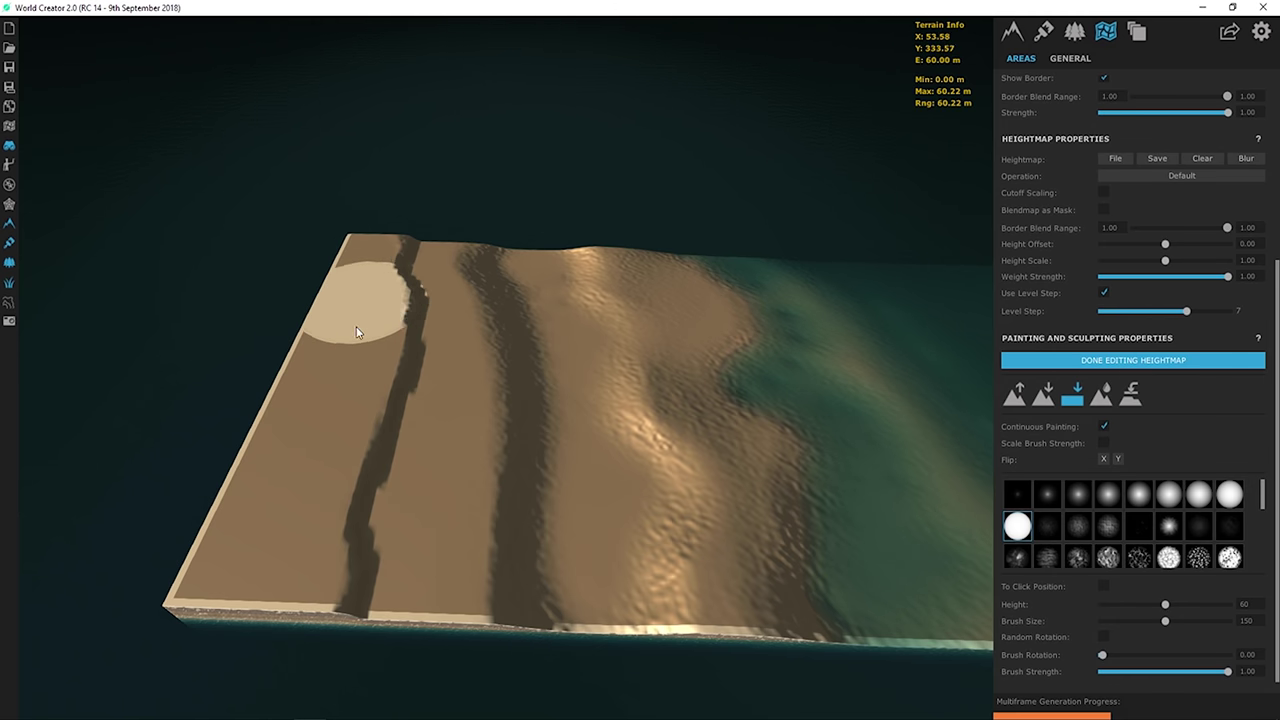
middle_click_drag(565, 132, 248, 260)
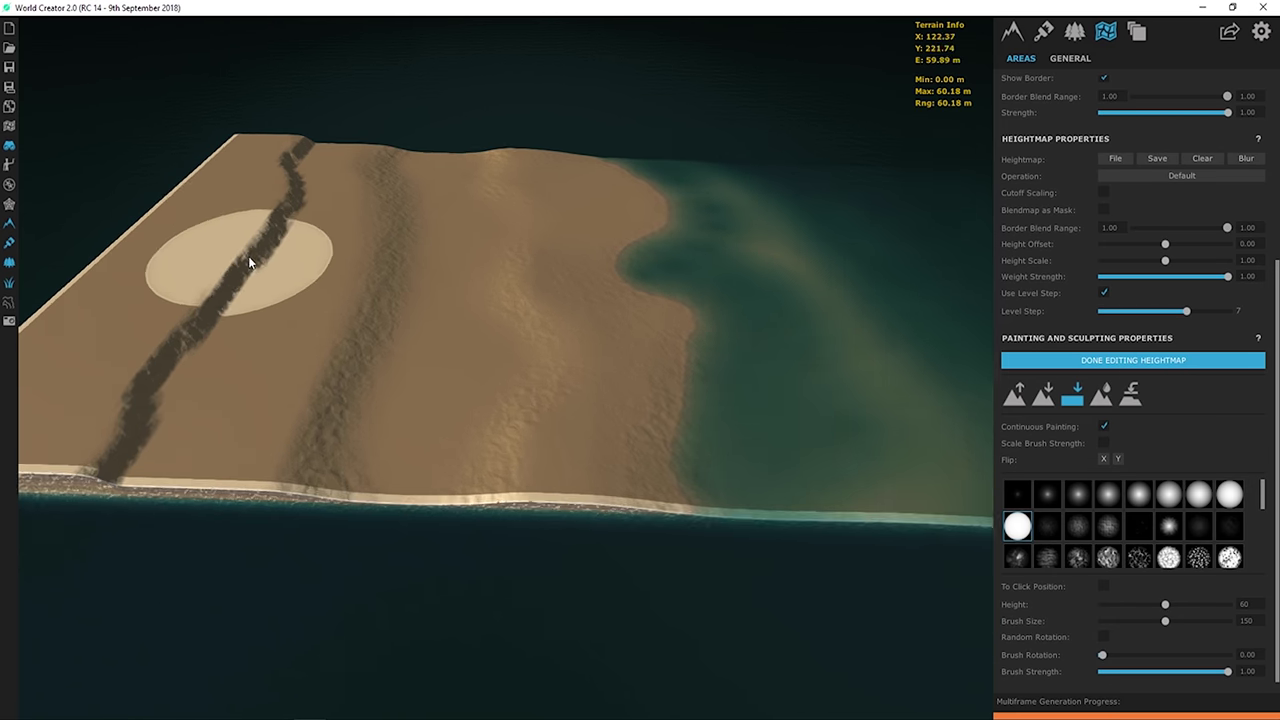
scroll(250, 260, "up", 3)
middle_click_drag(729, 340, 491, 281)
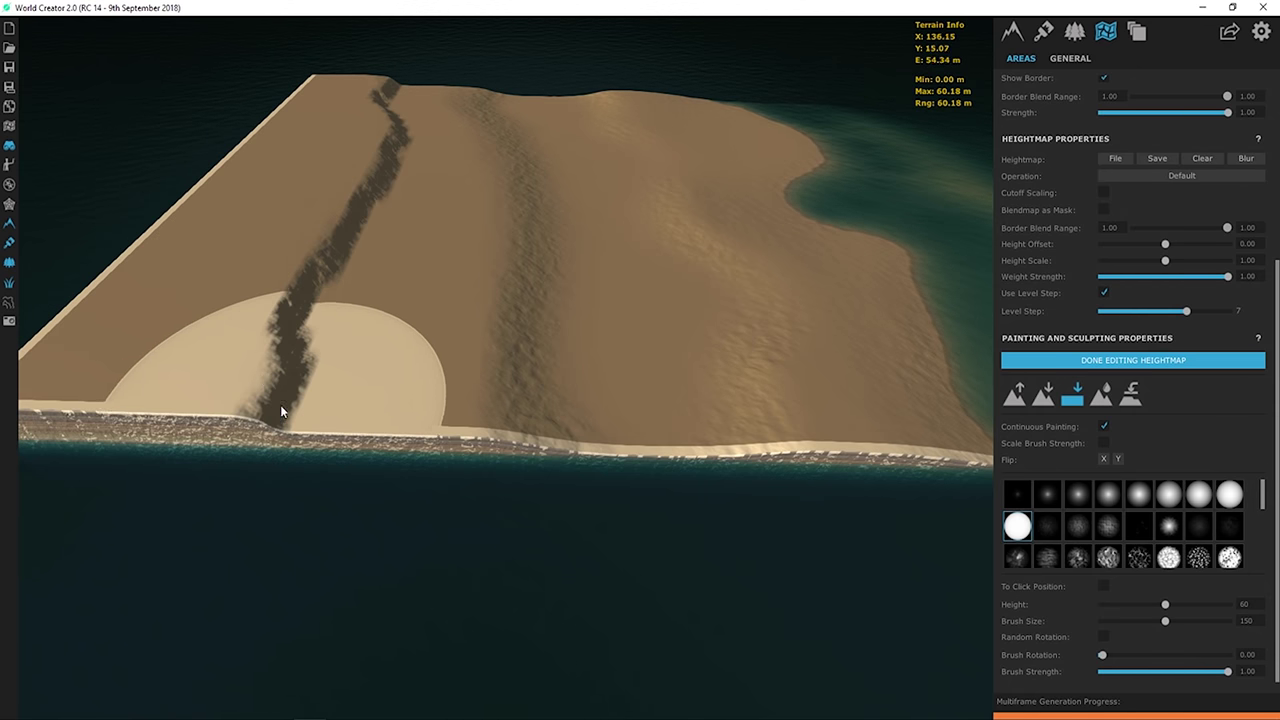
middle_click_drag(302, 321, 394, 236)
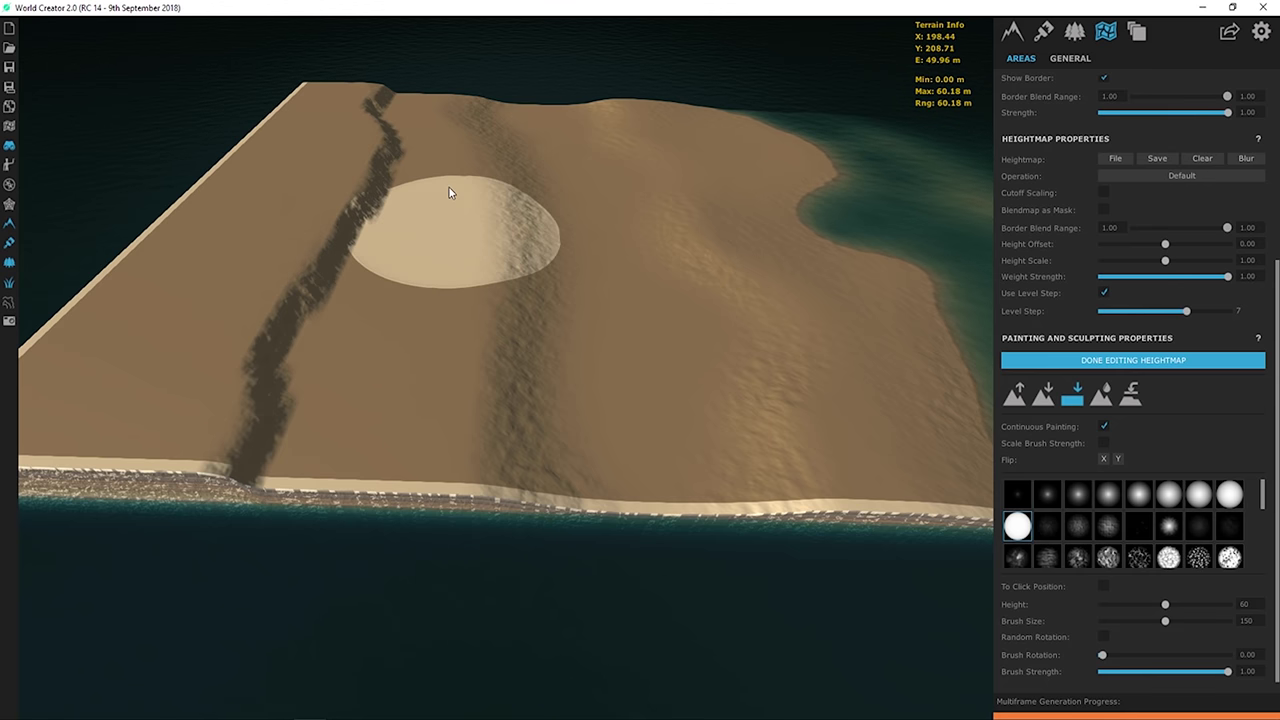
scroll(449, 262, "up", 2)
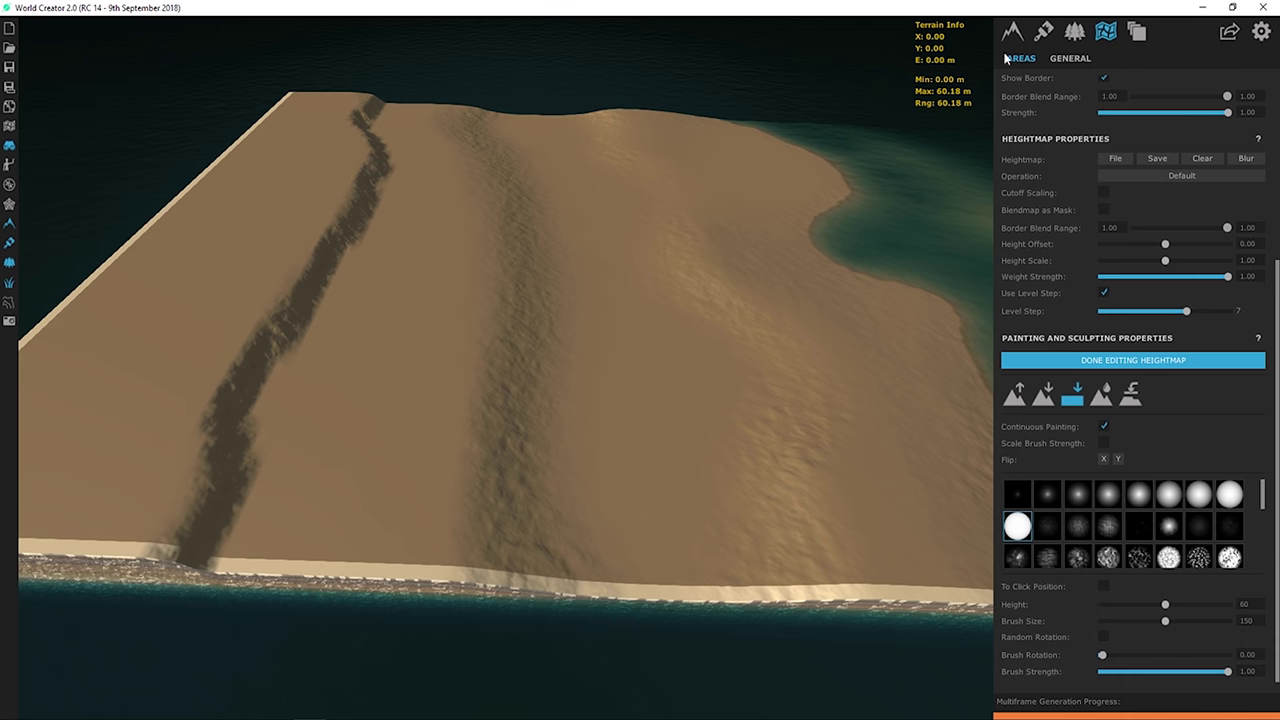
- Leave heightmap editing for the texture layers and examine the inland plateau, beach and bays
left_click(1043, 32)
left_click(1038, 36)
scroll(545, 317, "down", 4)
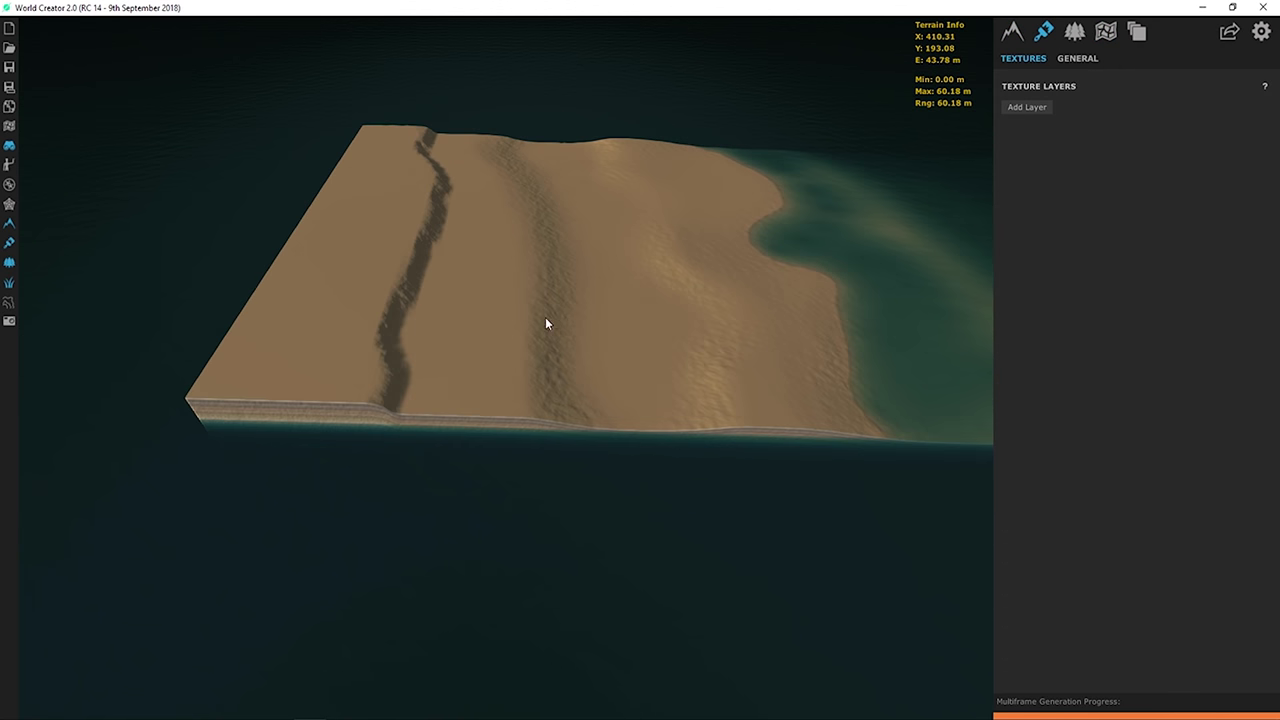
middle_click_drag(545, 317, 415, 313)
scroll(478, 353, "down", 2)
scroll(474, 353, "up", 5)
scroll(415, 313, "down", 2)
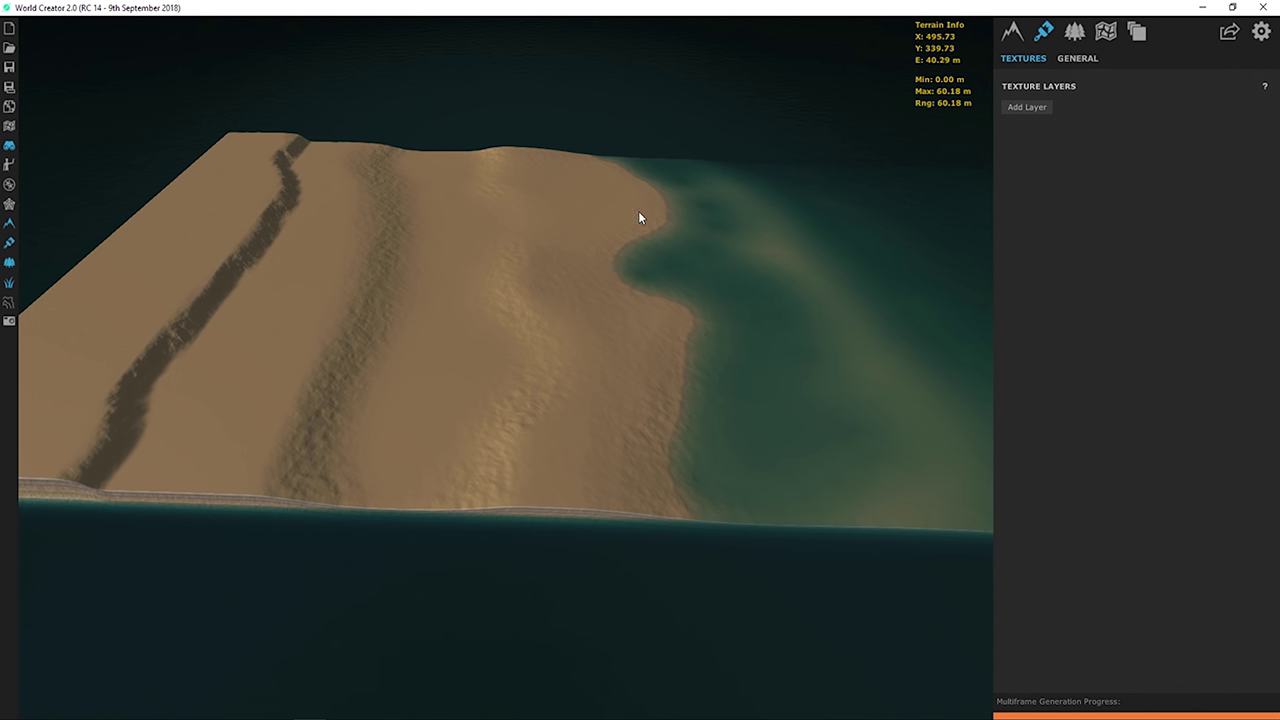
middle_click_drag(813, 240, 778, 250)
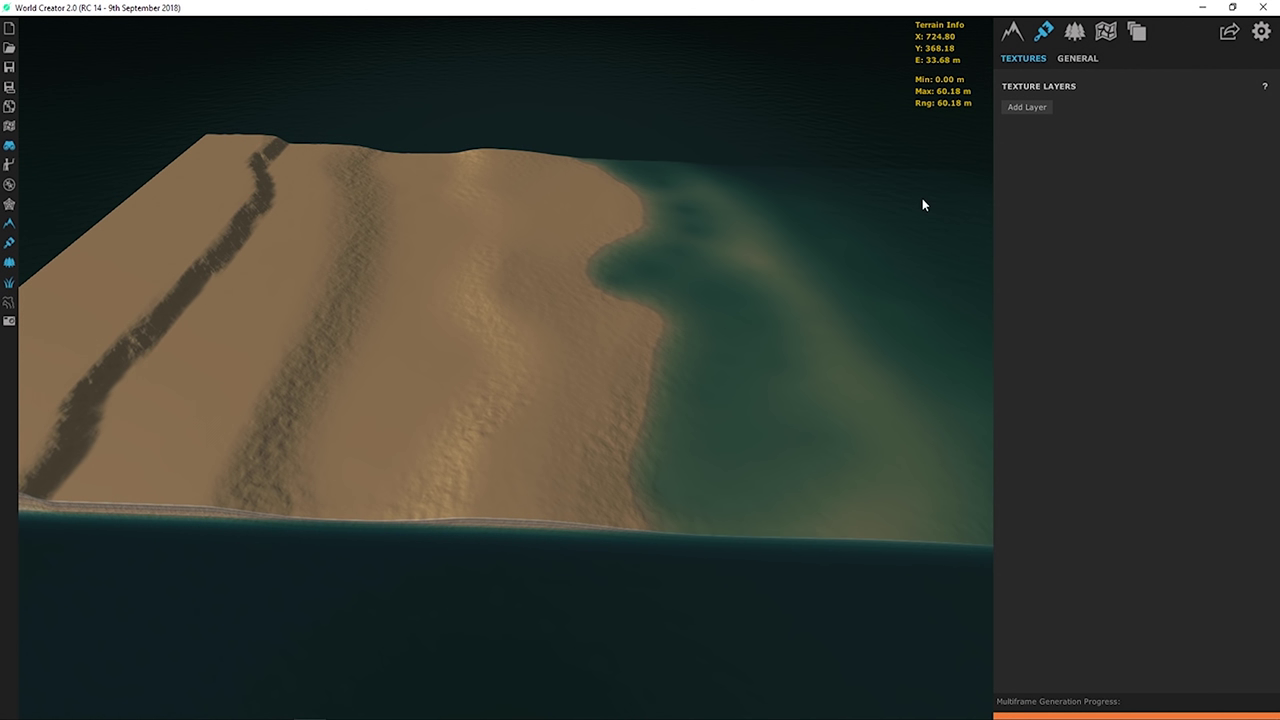
- Hide the ocean plane and inspect the bare terrain's relief from the inland plateau to the far end
left_click(1076, 33)
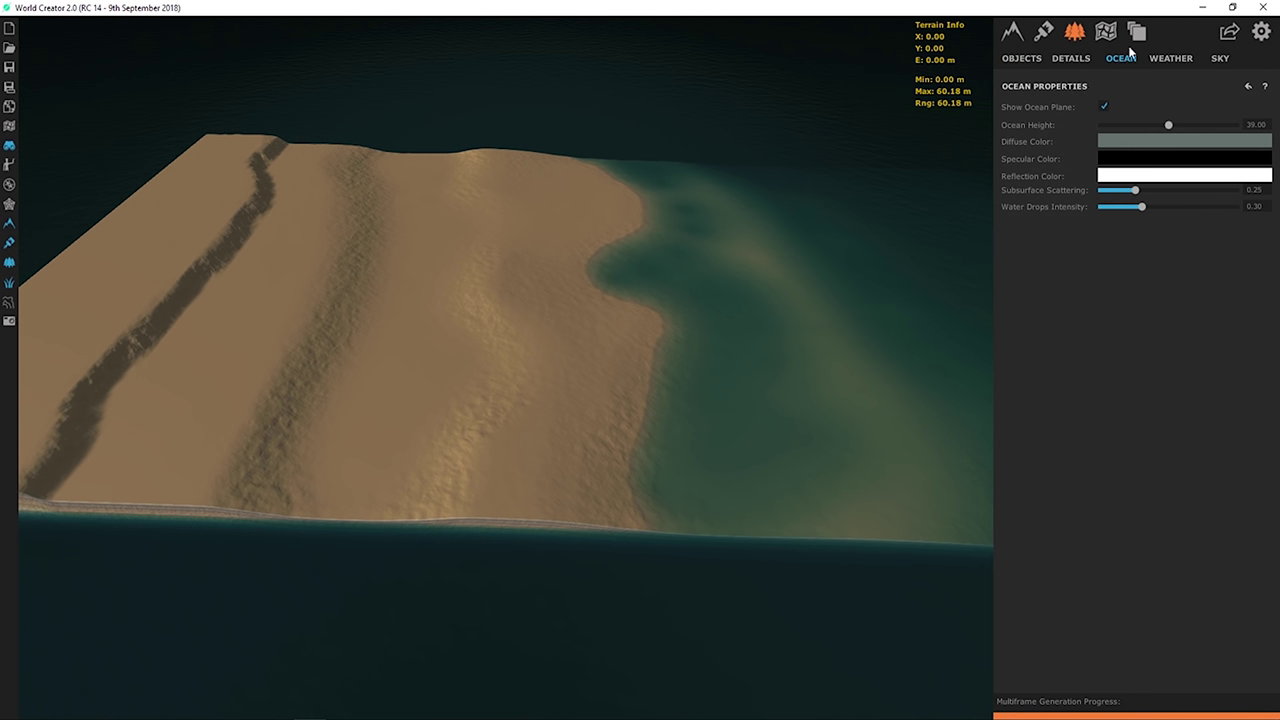
left_click(1104, 106)
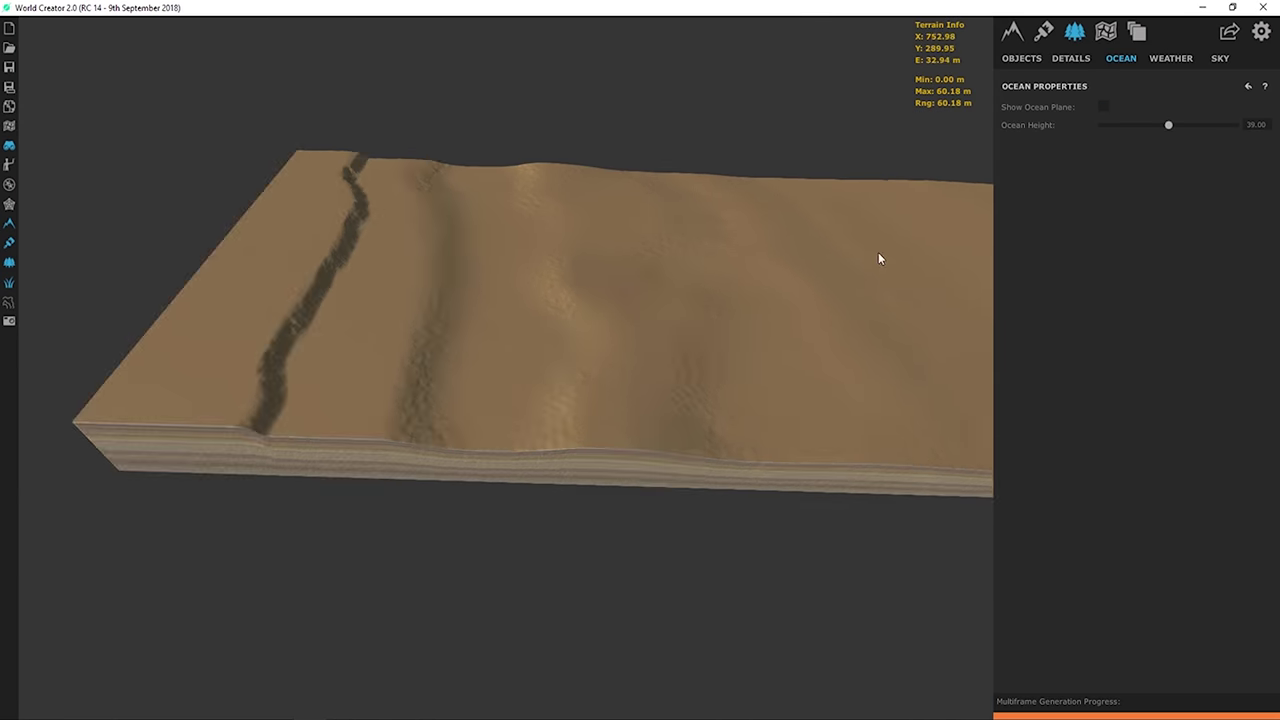
scroll(566, 371, "up", 4)
middle_click_drag(565, 371, 430, 315)
scroll(500, 264, "down", 3)
scroll(394, 291, "down", 3)
scroll(473, 319, "down", 1)
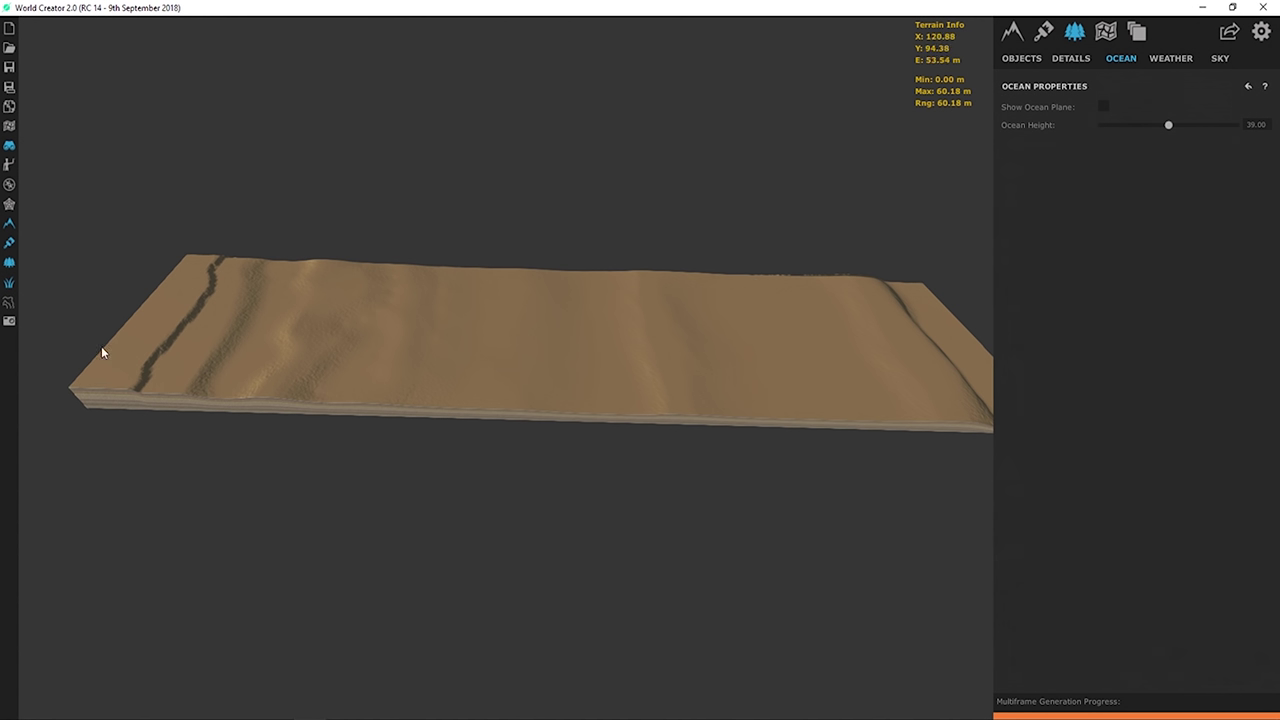
middle_click_drag(272, 341, 369, 359)
scroll(368, 356, "up", 4)
middle_click_drag(286, 378, 272, 293)
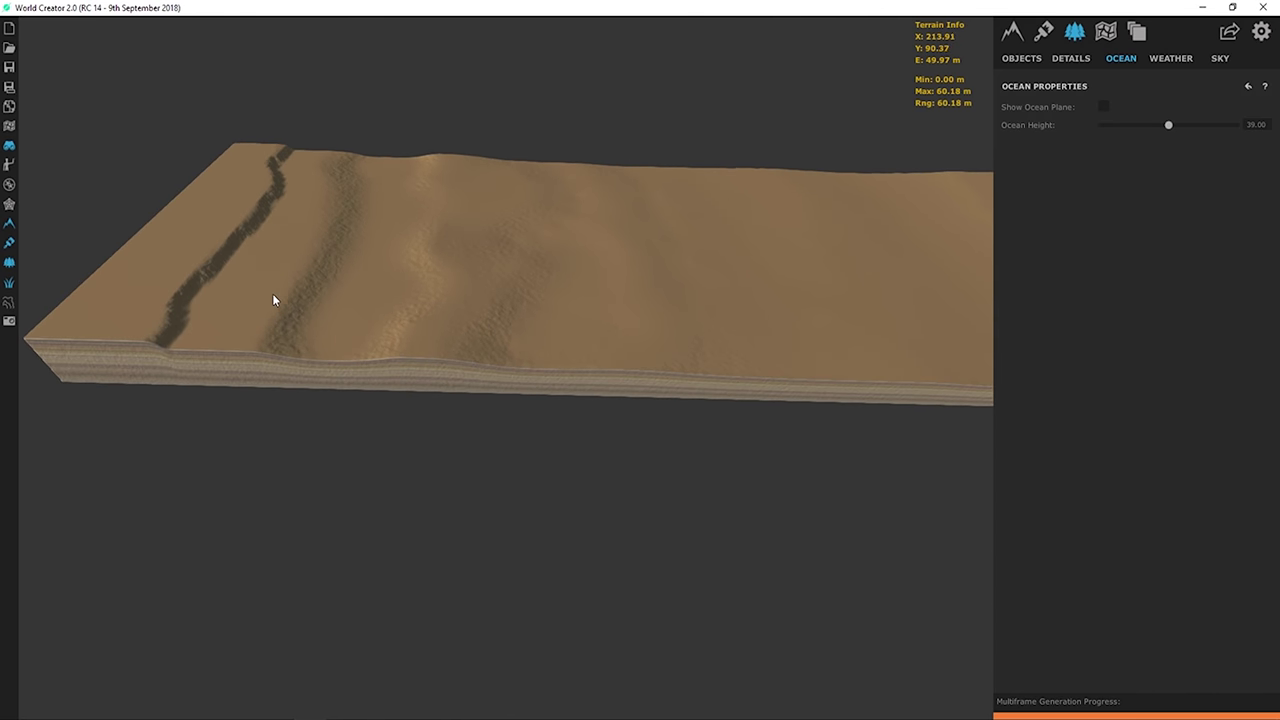
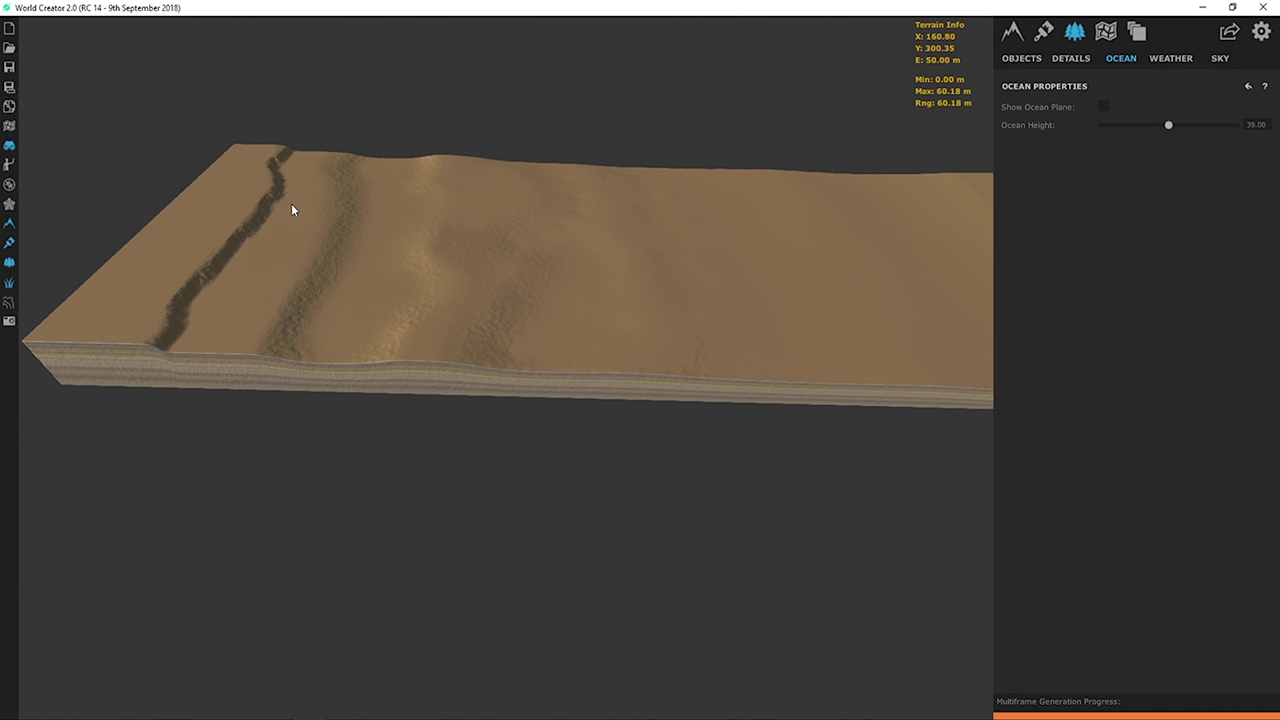
- Switch from the ocean settings to the terrain filters and add a new filter layer
middle_click_drag(318, 226, 480, 295)
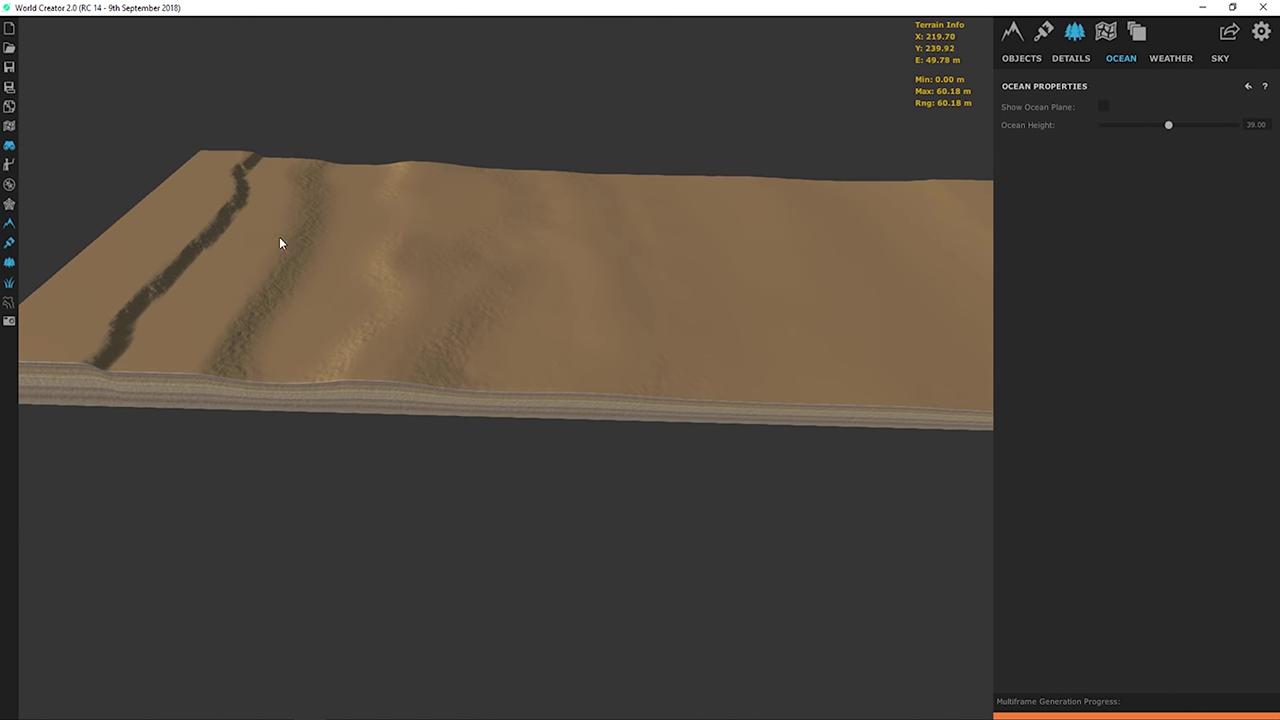
scroll(742, 280, "up", 2)
middle_click_drag(742, 280, 680, 222)
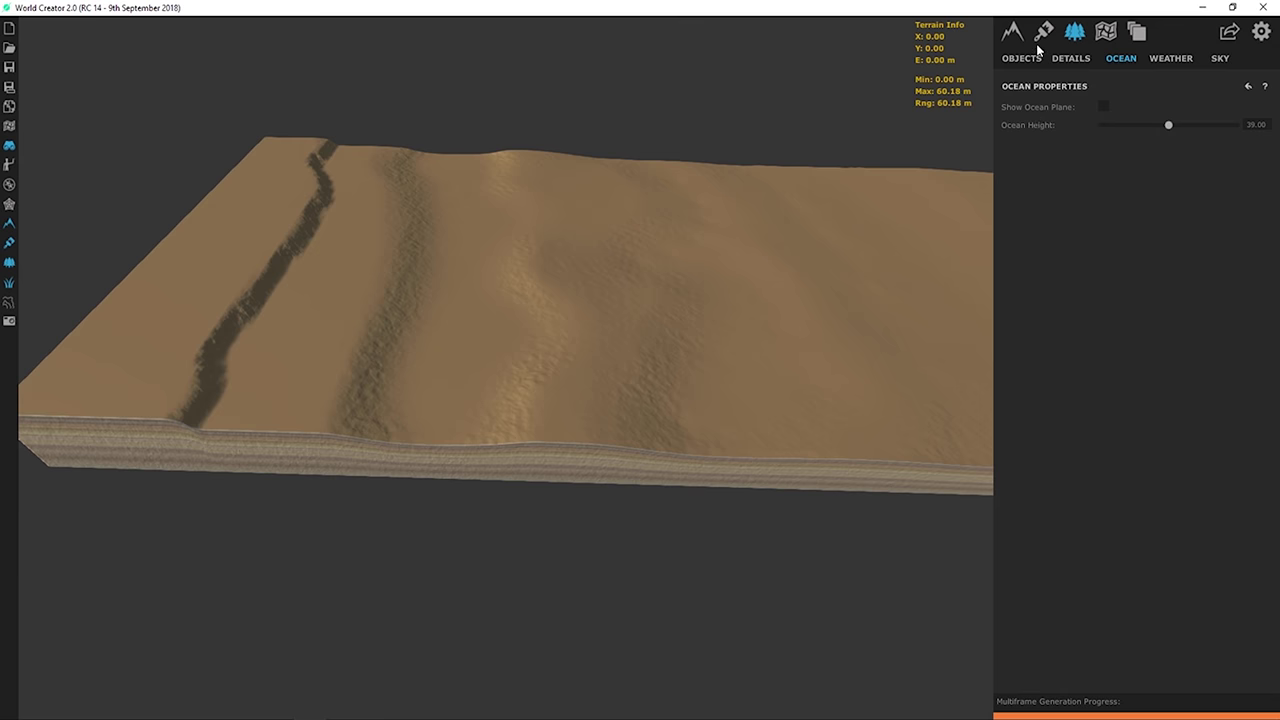
left_click(1043, 31)
left_click(1012, 31)
left_click(1036, 109)
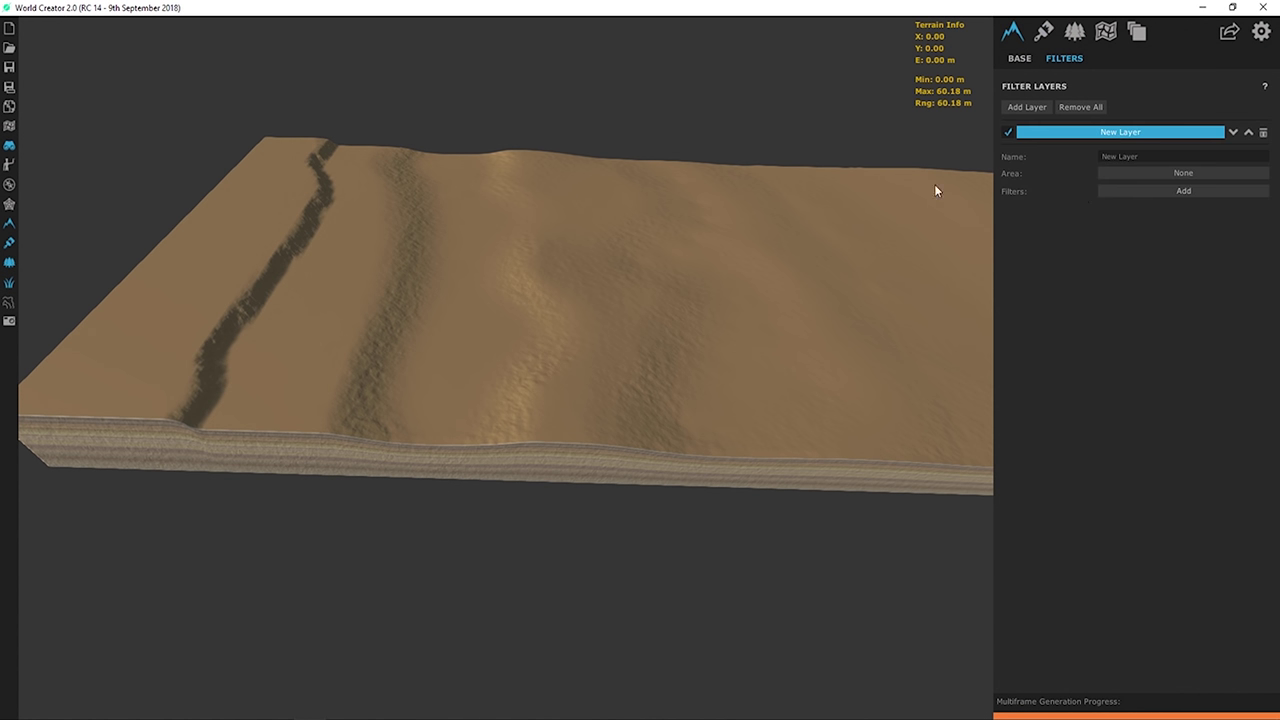
- Add the general Smooth filter to the new filter layer
left_click(1181, 196)
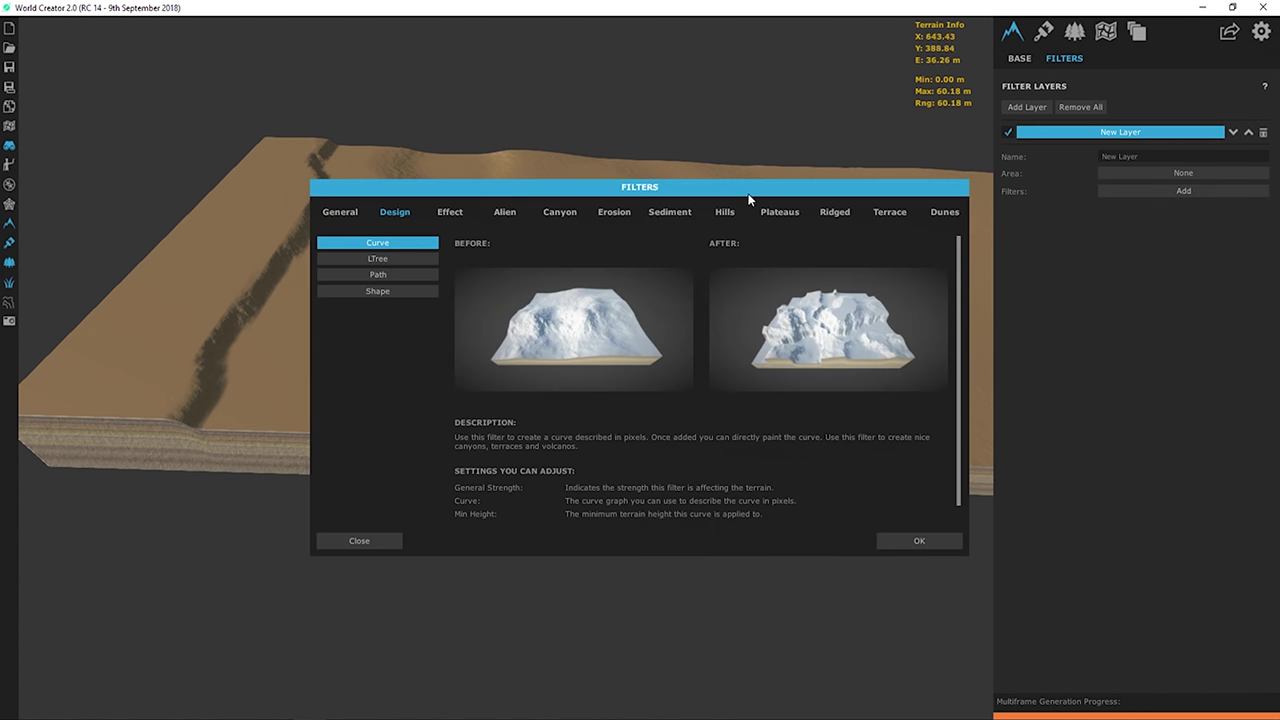
left_click(447, 211)
left_click(484, 214)
left_click(395, 213)
left_click(363, 212)
left_click(410, 290)
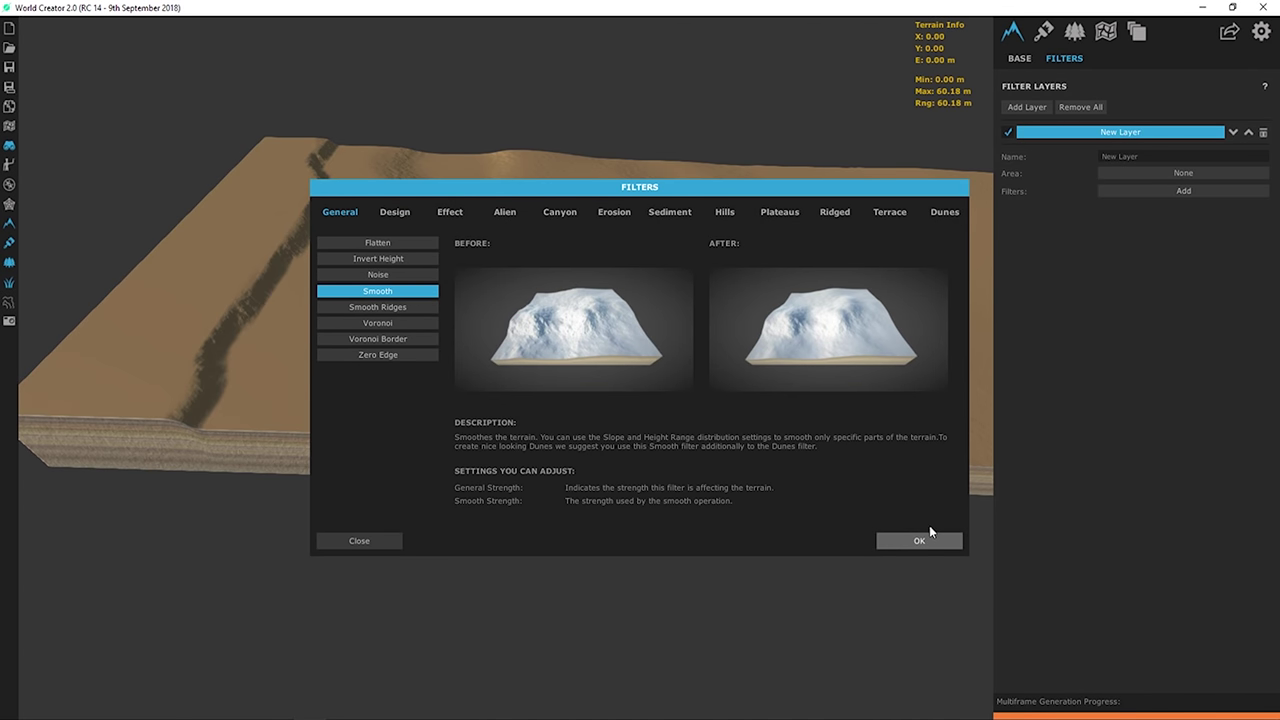
left_click(944, 546)
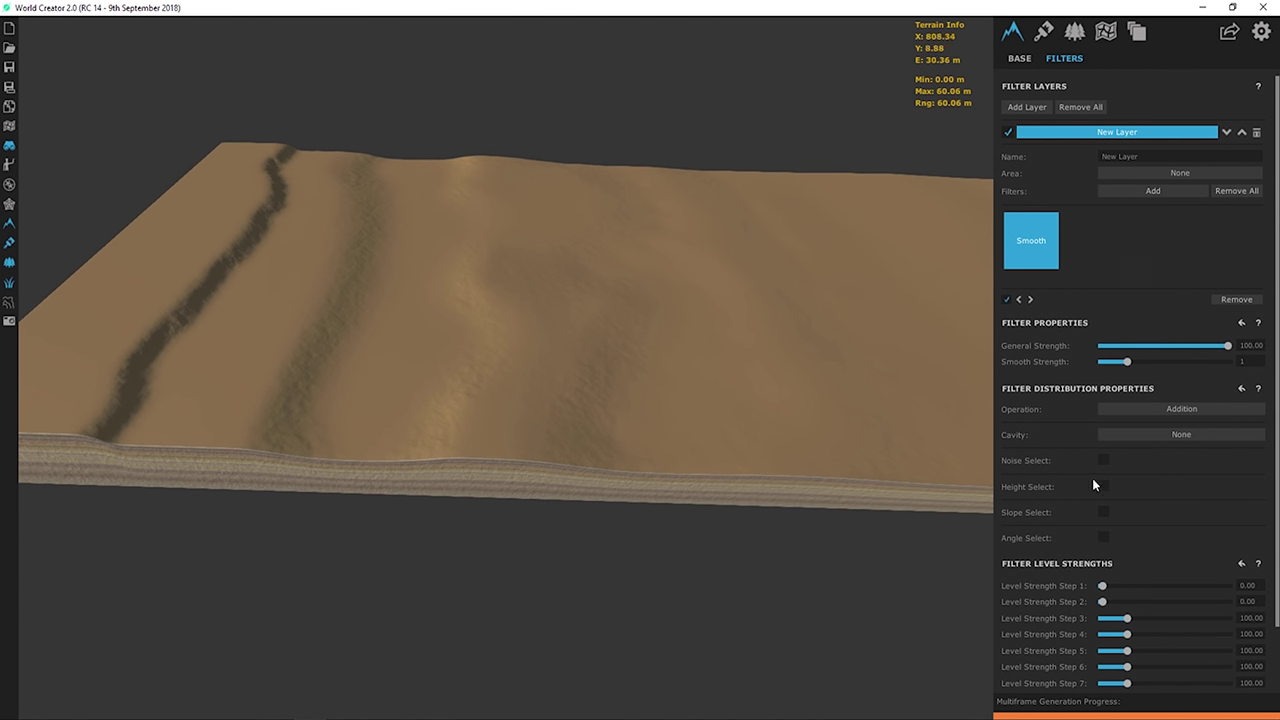
- Restrict the Smooth filter by height and set the upper limit of its height range to 50
middle_click_drag(490, 326, 730, 271)
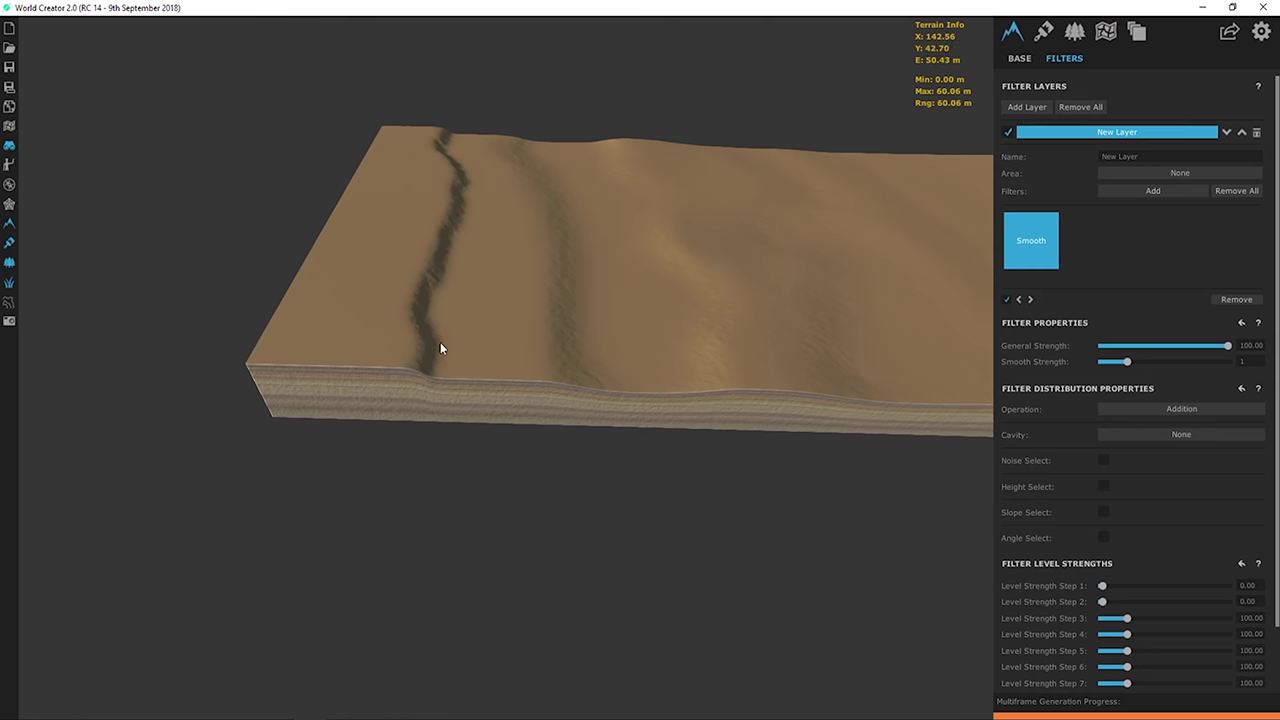
scroll(440, 345, "up", 5)
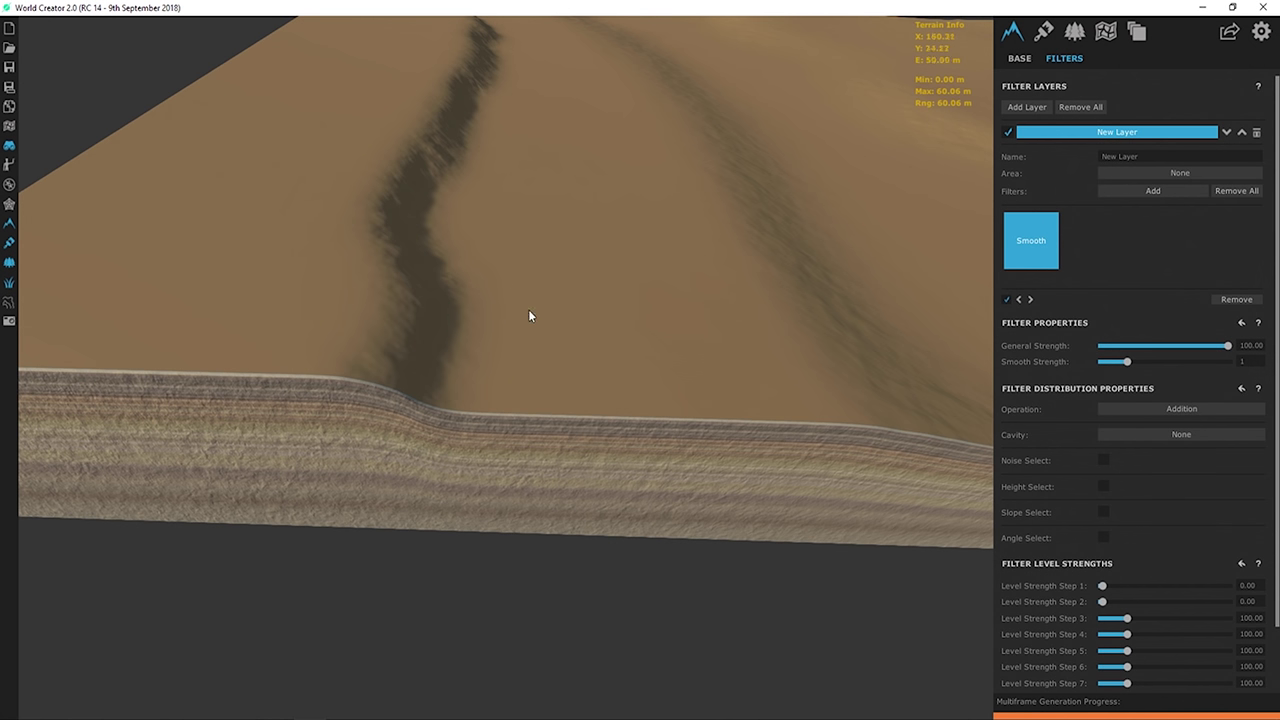
scroll(614, 285, "down", 3)
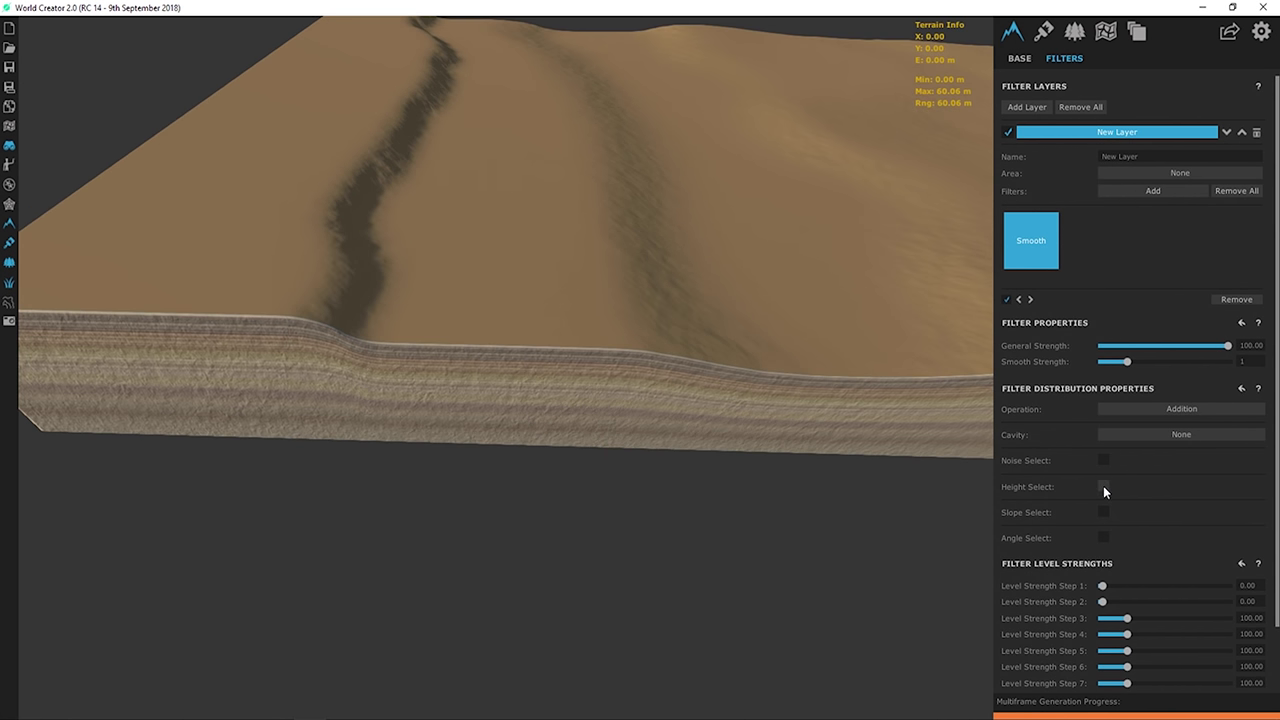
left_click(1104, 486)
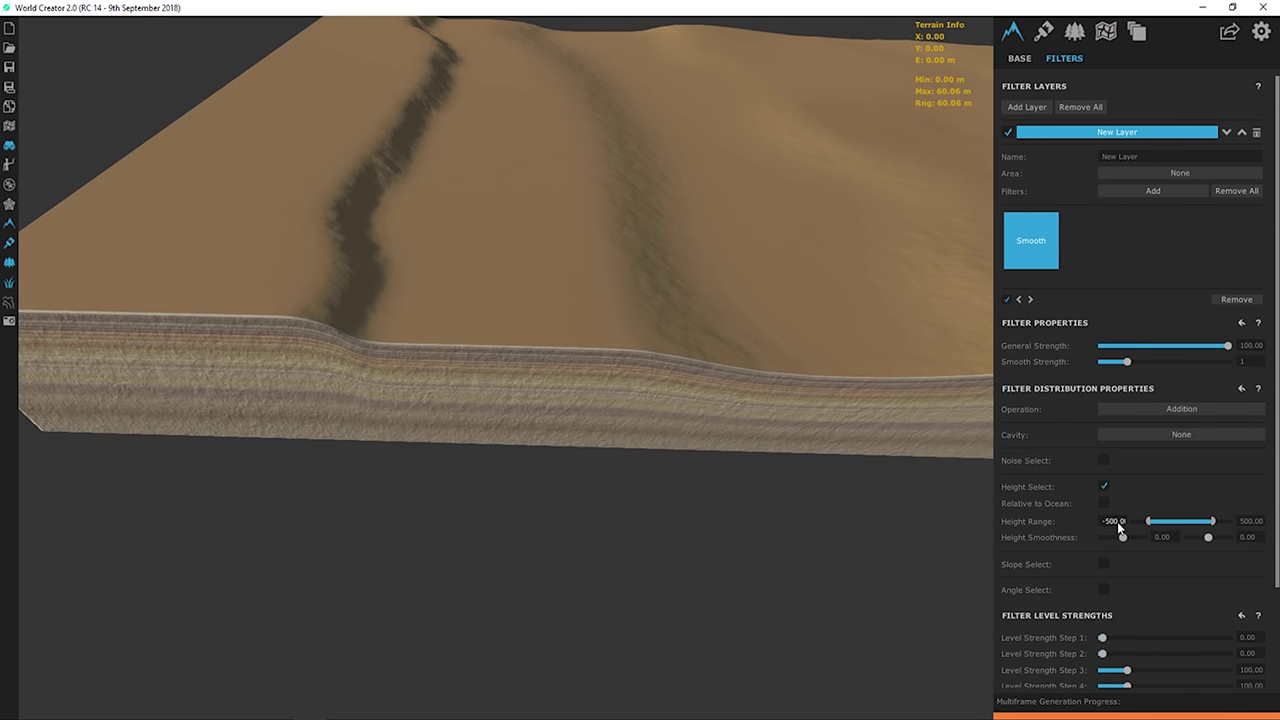
left_click(1250, 521)
type("50")
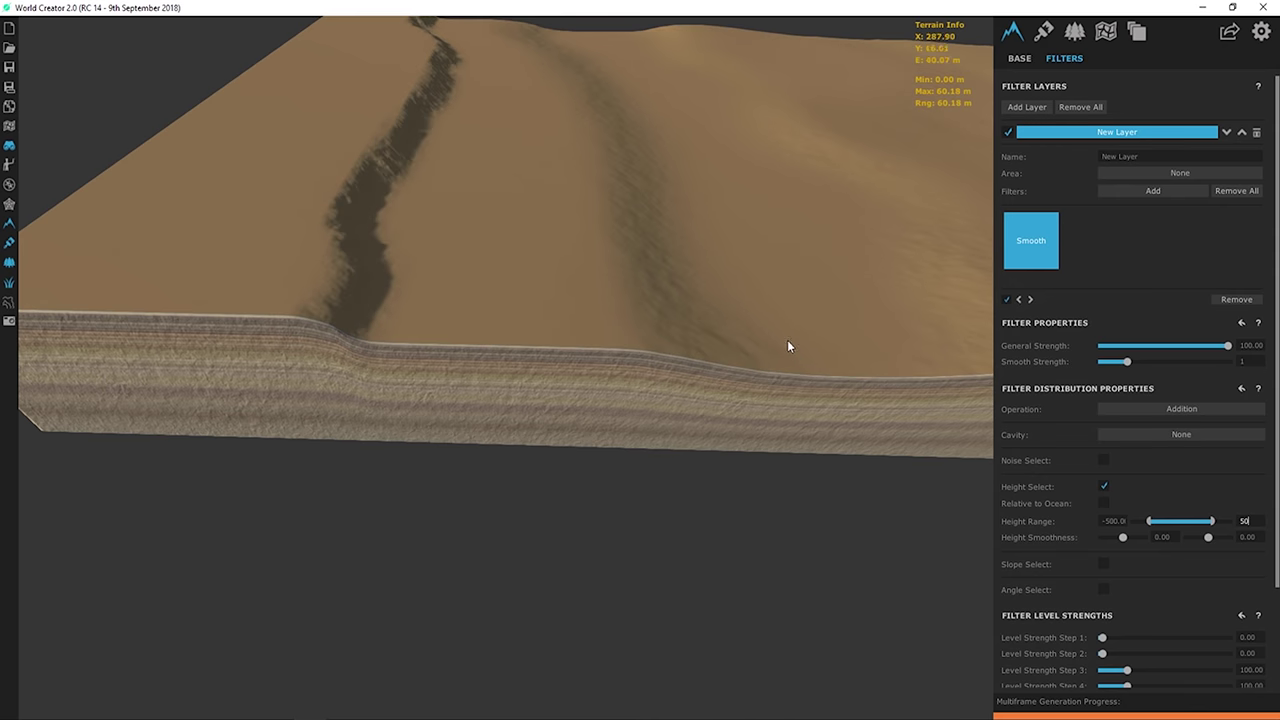
- Preview the Smooth filter's affected area on the terrain, set its upper height smoothness to 5, and hide the preview
middle_click_drag(787, 340, 206, 171)
left_click(9, 127)
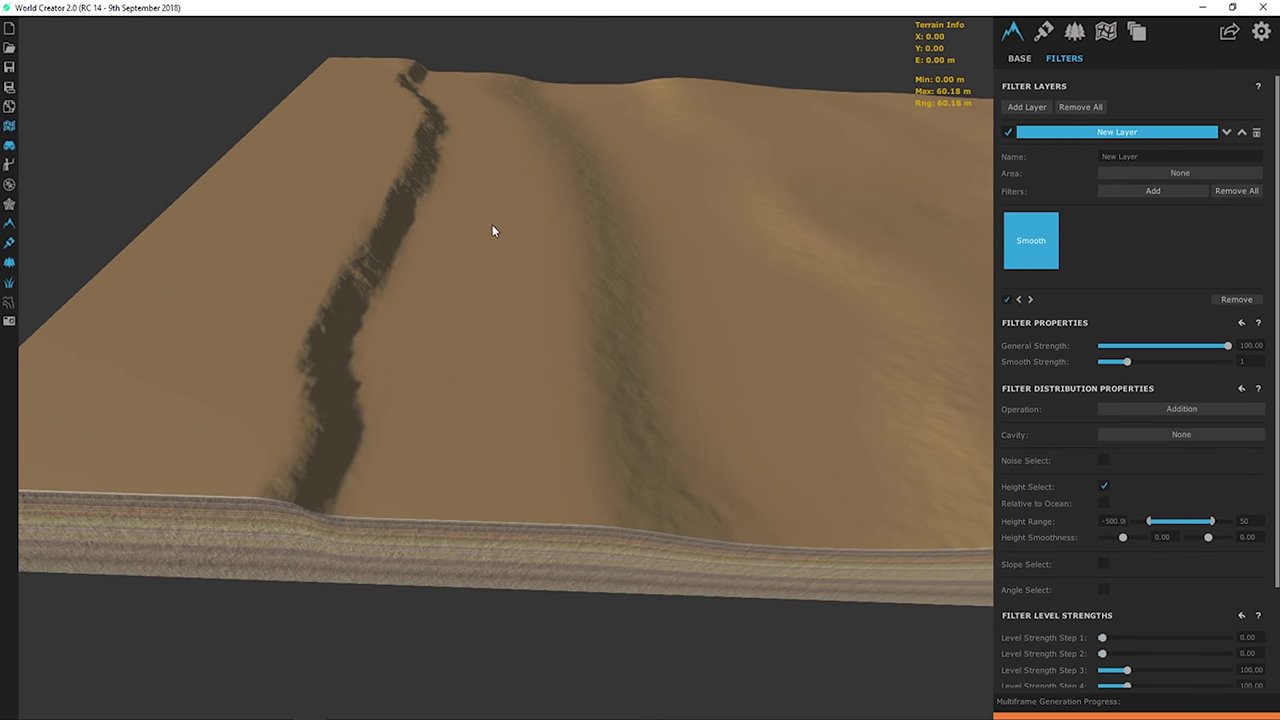
scroll(526, 251, "down", 4)
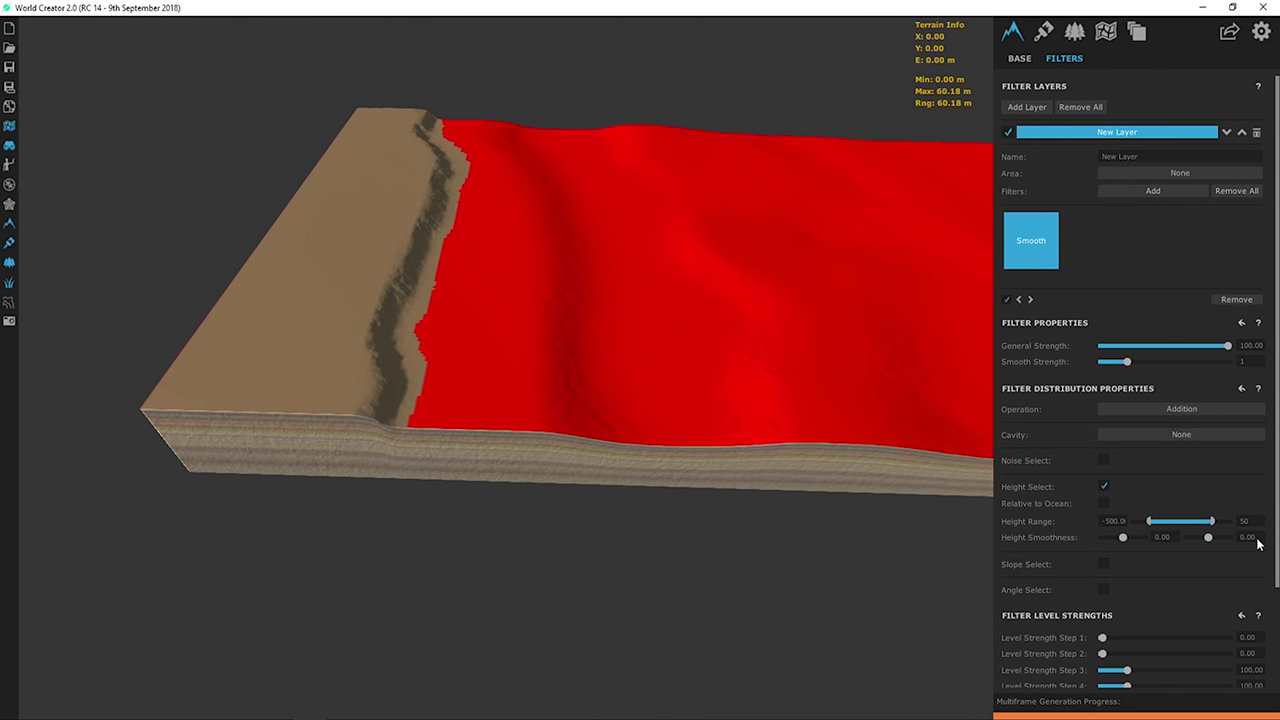
left_click(1246, 538)
type("5")
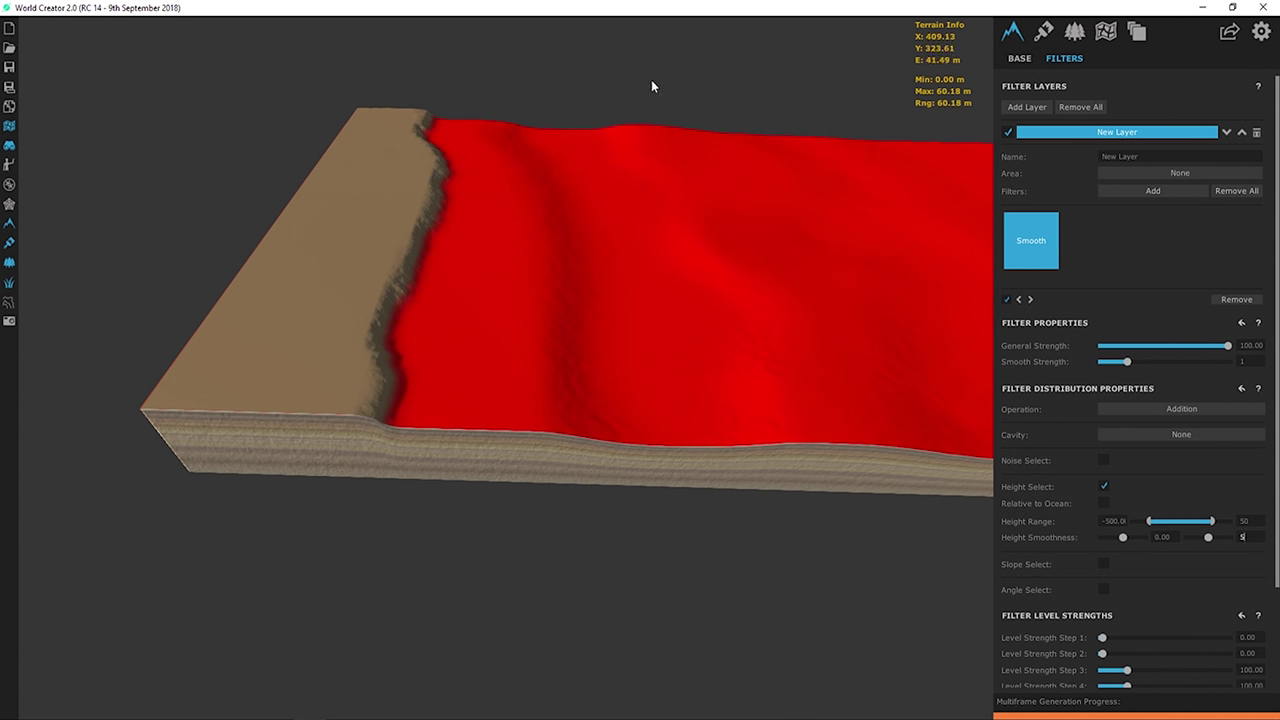
scroll(610, 97, "up", 2)
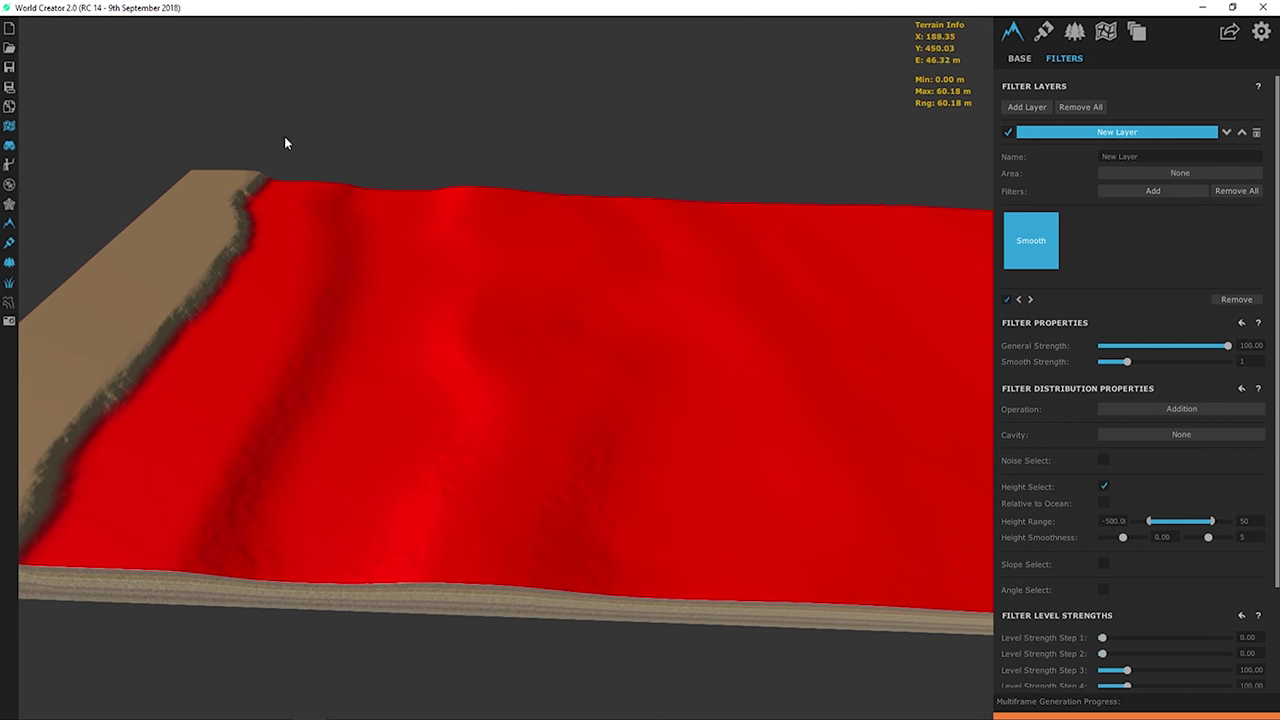
left_click(10, 126)
- Raise the Smooth filter's smooth strength to 3
middle_click_drag(587, 151, 574, 84)
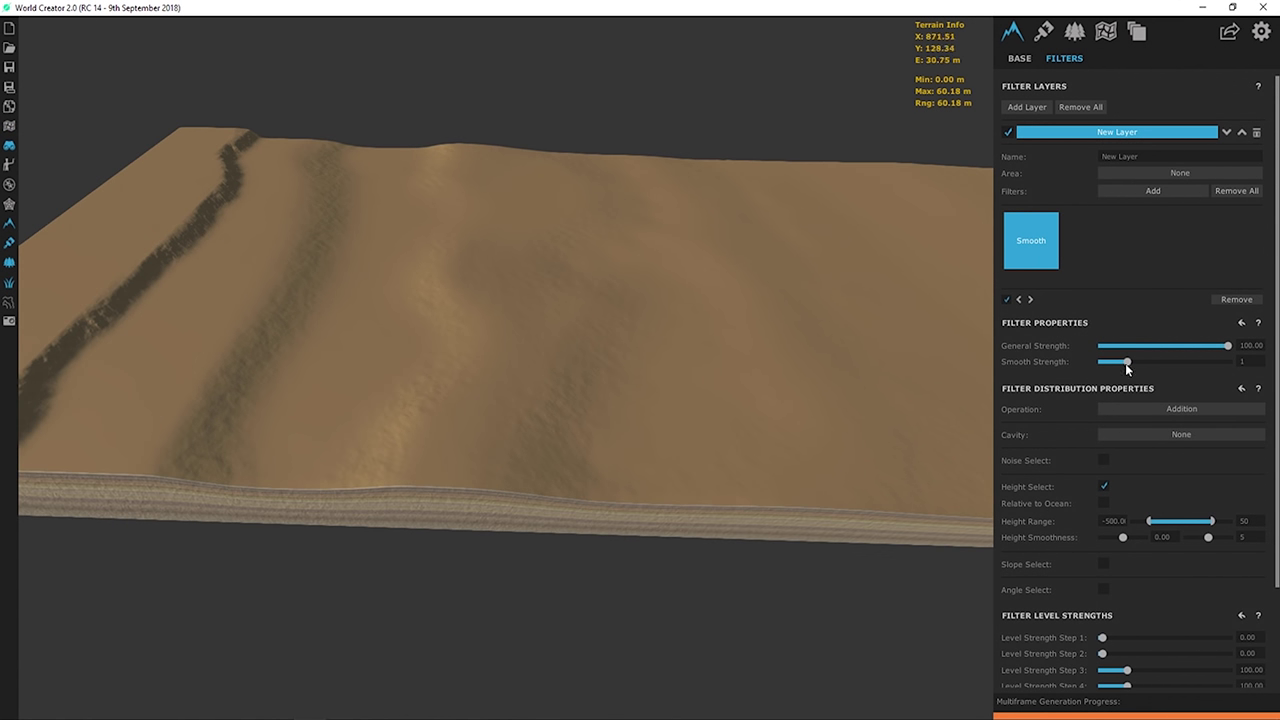
left_click_drag(1126, 362, 1164, 361)
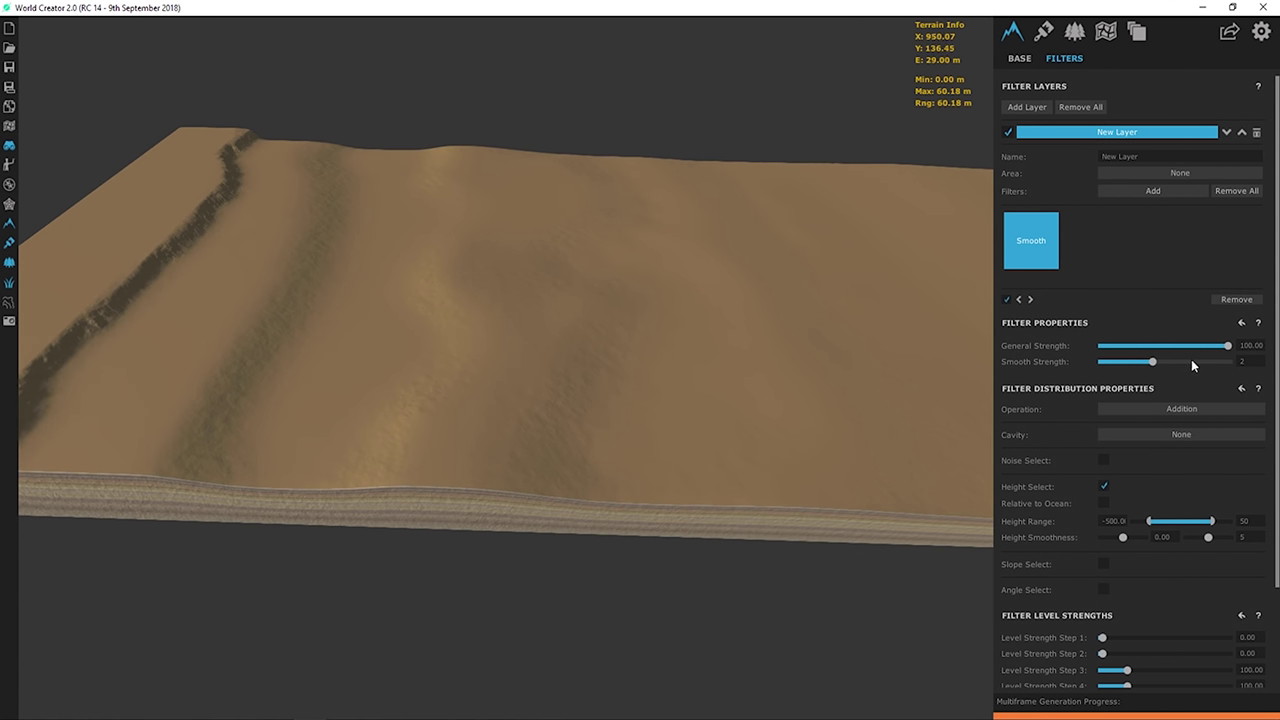
left_click(1184, 361)
- Examine the smoothed terrain surface from the inland plateau across the beach to the far low end
scroll(600, 104, "up", 2)
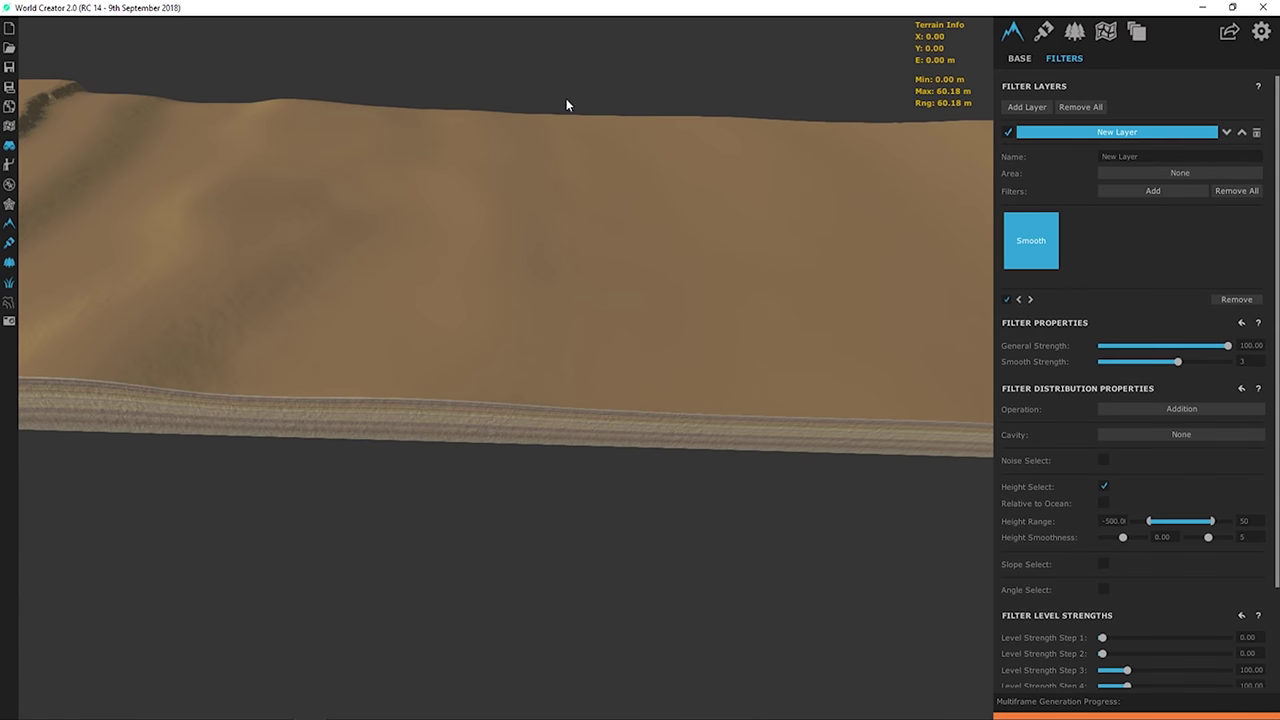
scroll(560, 110, "down", 3)
middle_click_drag(500, 184, 446, 256)
scroll(468, 263, "up", 2)
scroll(470, 260, "down", 2)
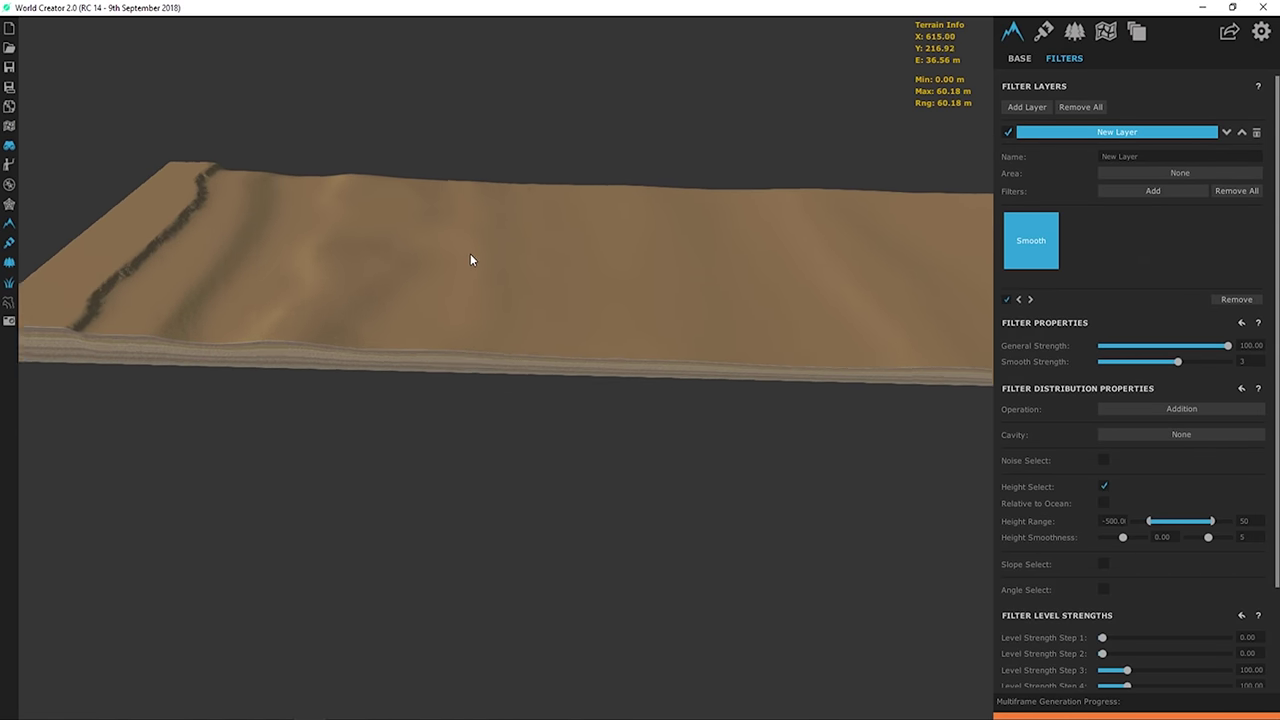
scroll(471, 255, "down", 1)
scroll(304, 342, "up", 3)
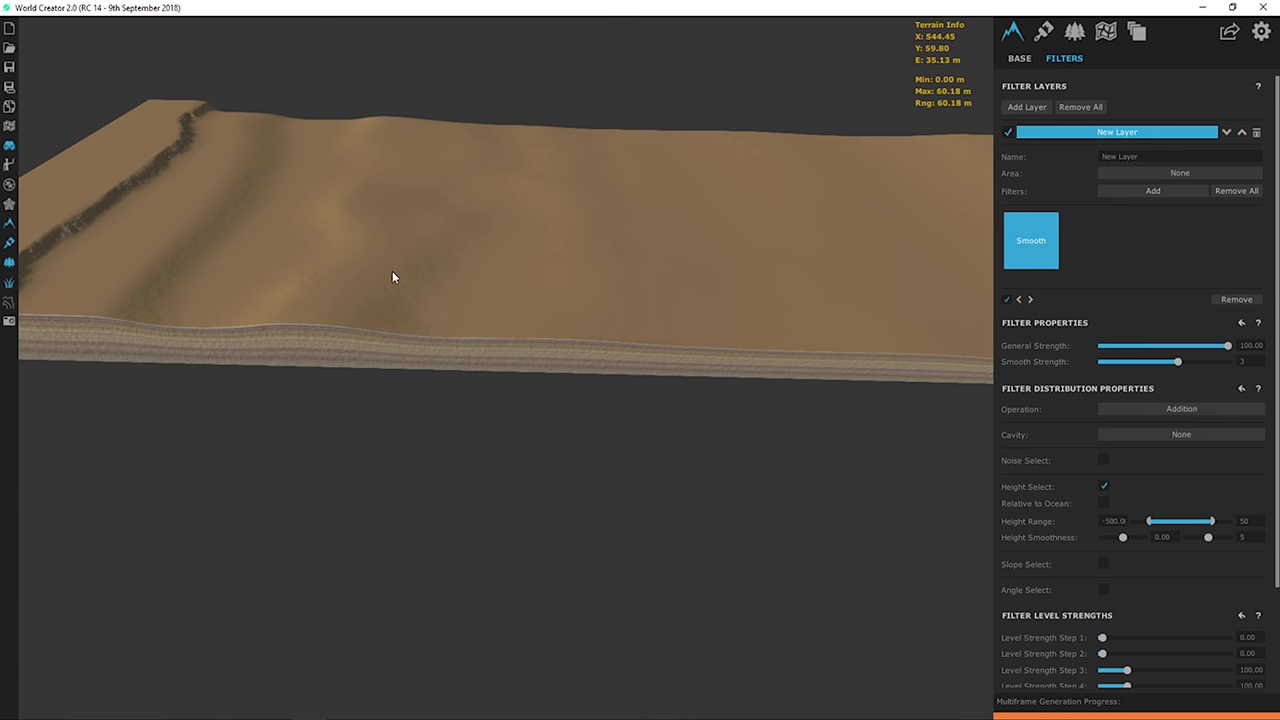
right_click_drag(394, 277, 341, 351)
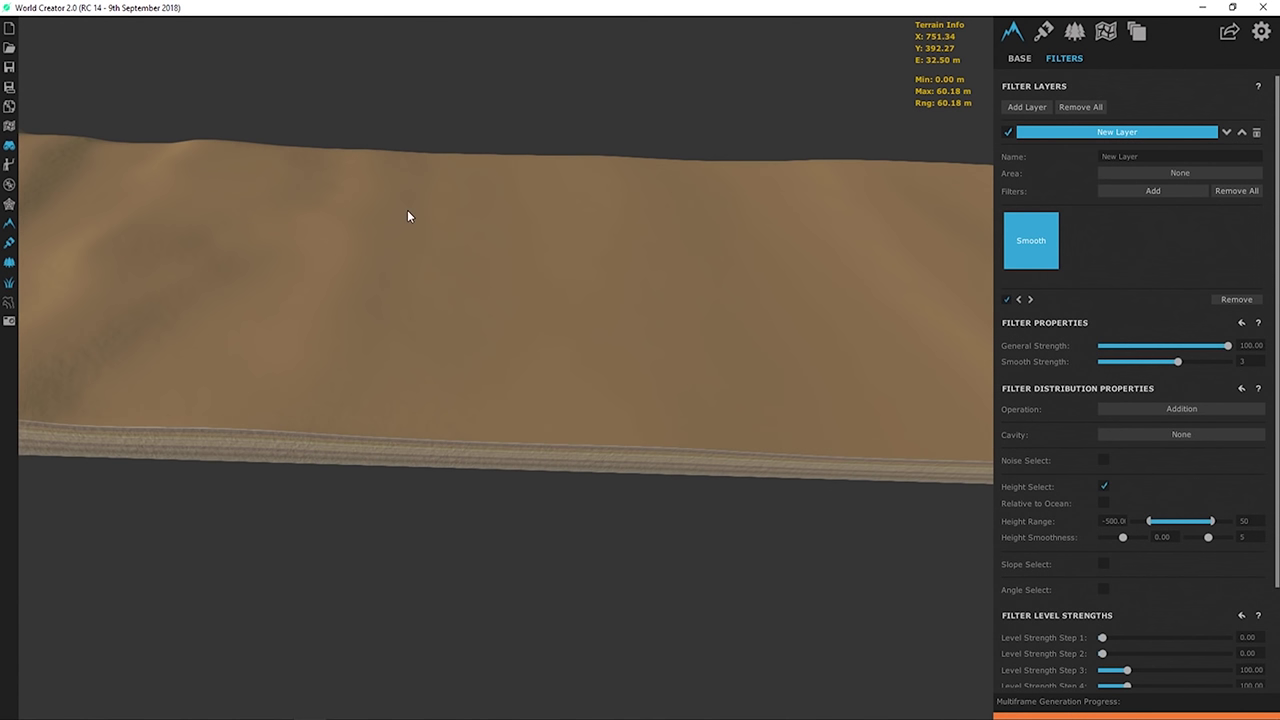
middle_click_drag(569, 381, 242, 295)
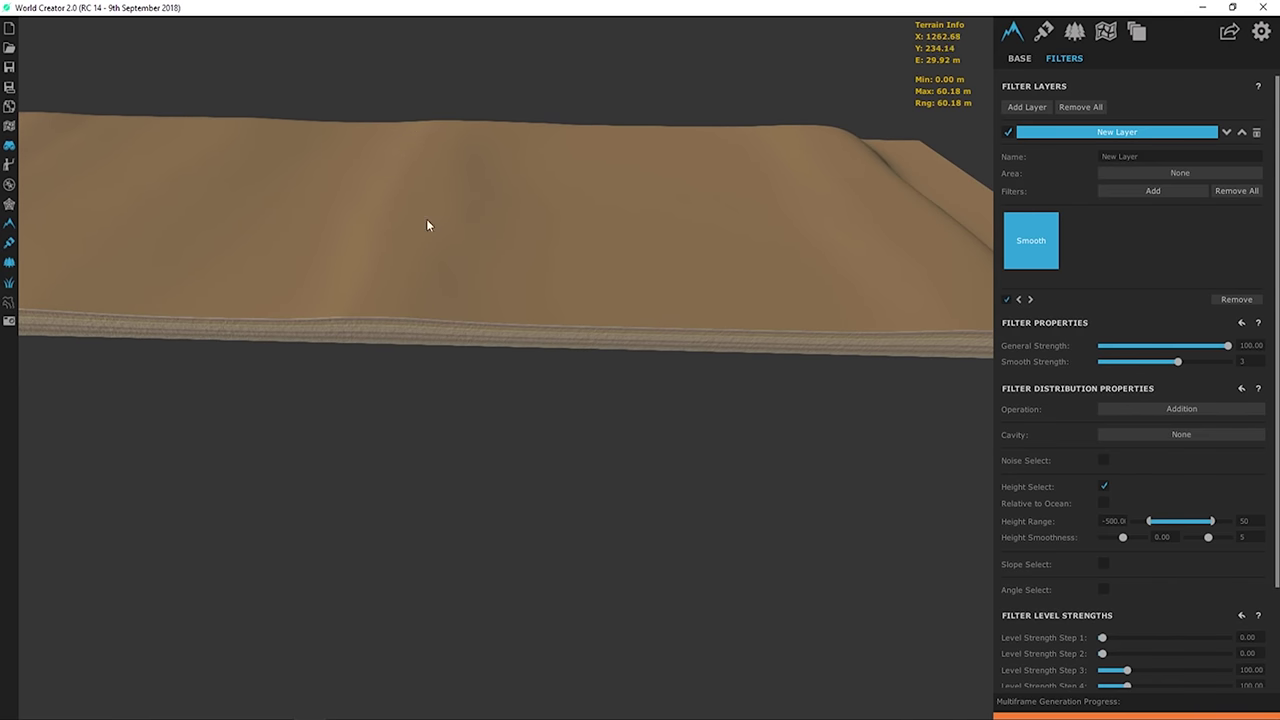
middle_click_drag(406, 152, 336, 156)
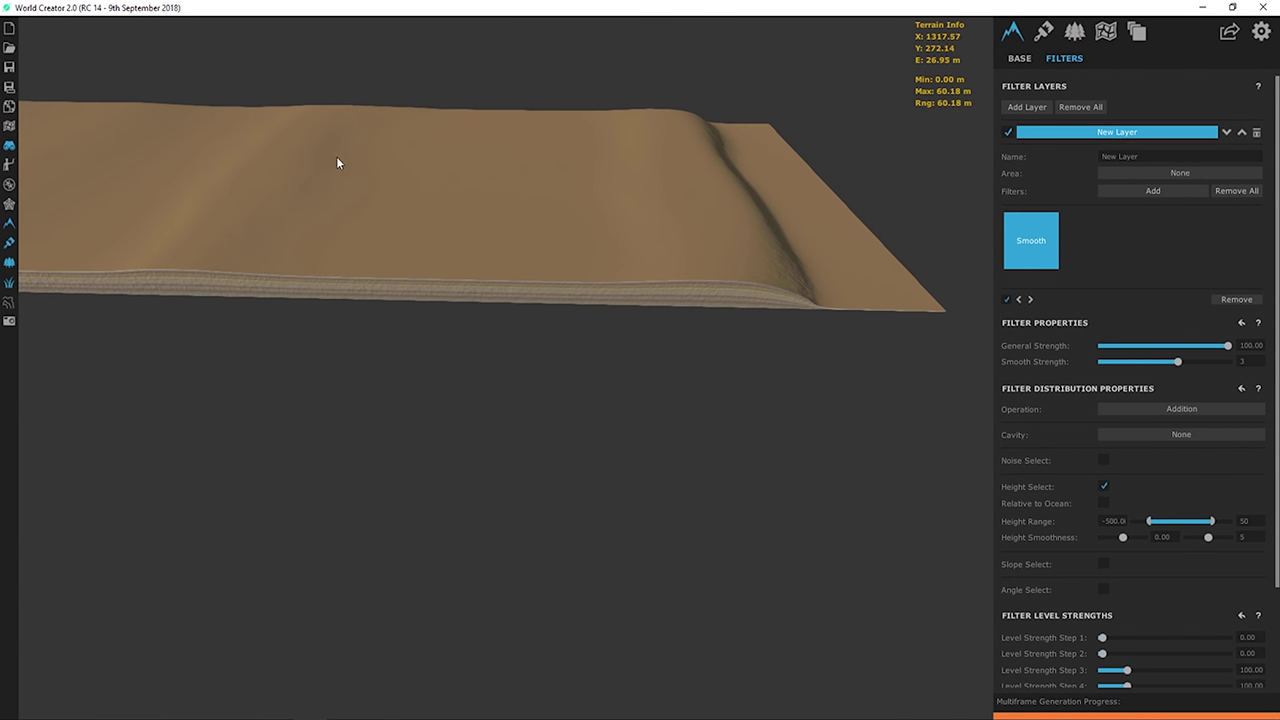
middle_click_drag(354, 98, 370, 373)
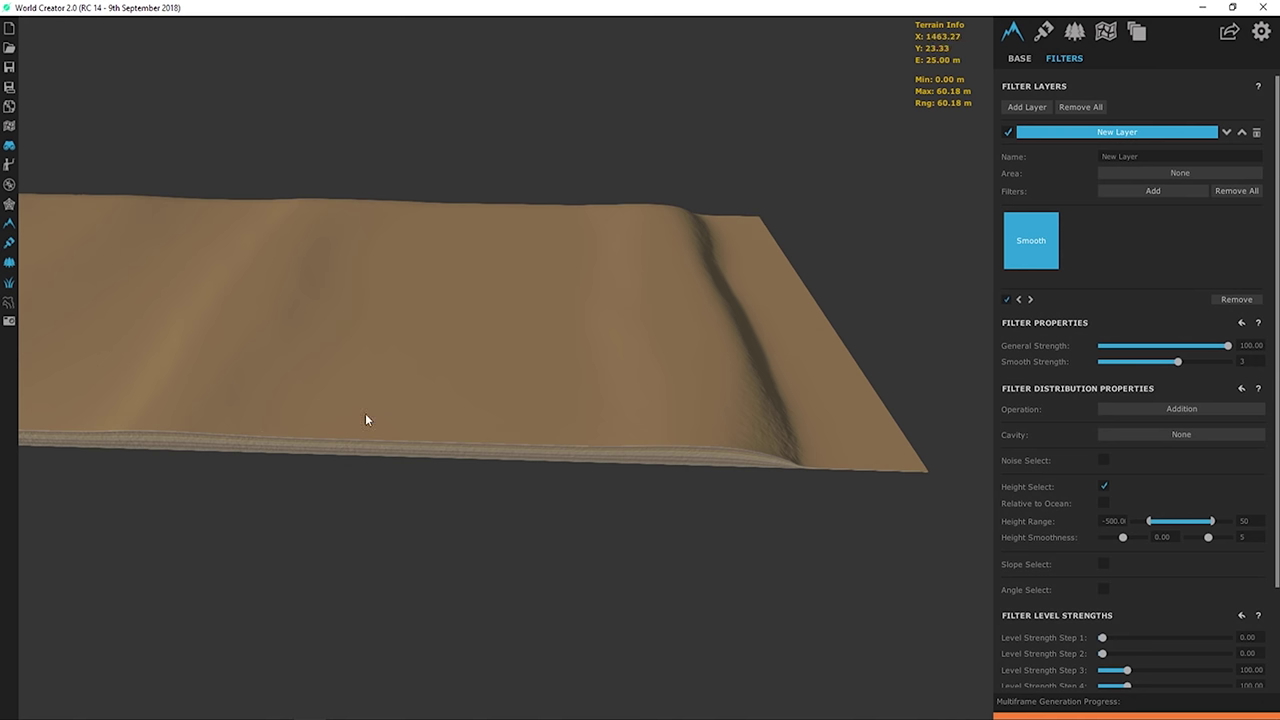
middle_click_drag(532, 374, 464, 266)
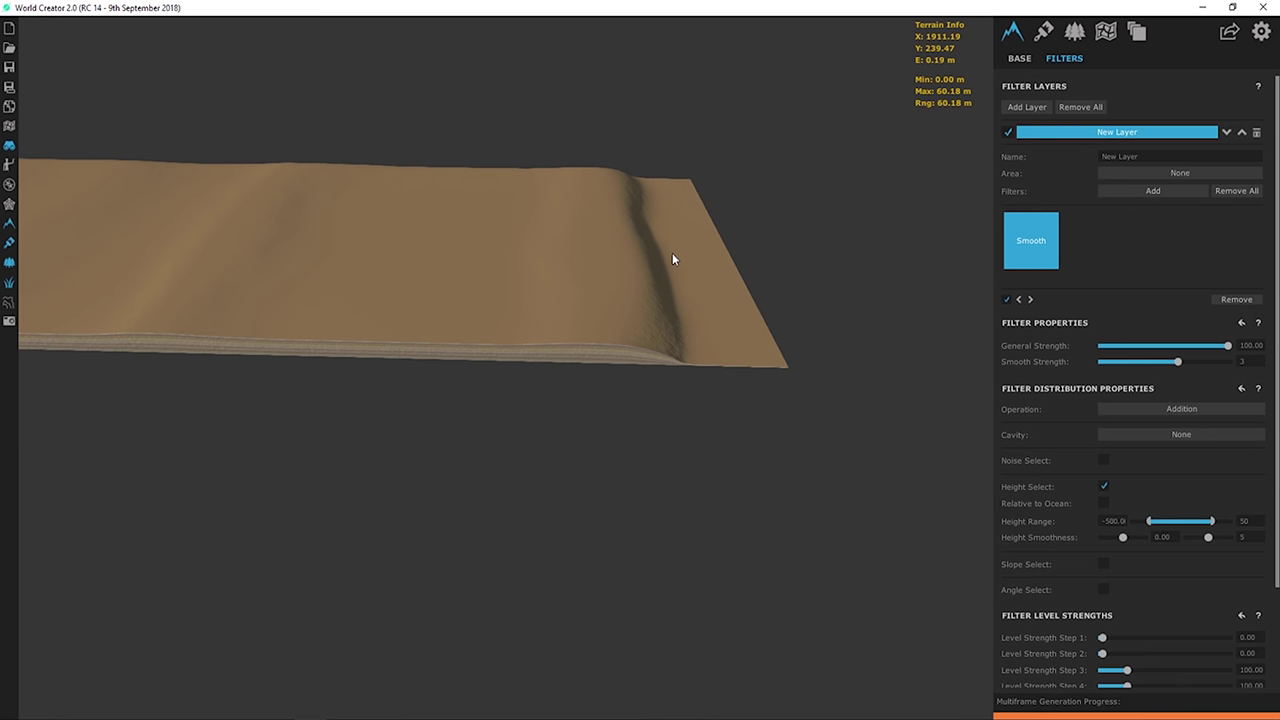
left_click_drag(386, 303, 613, 263)
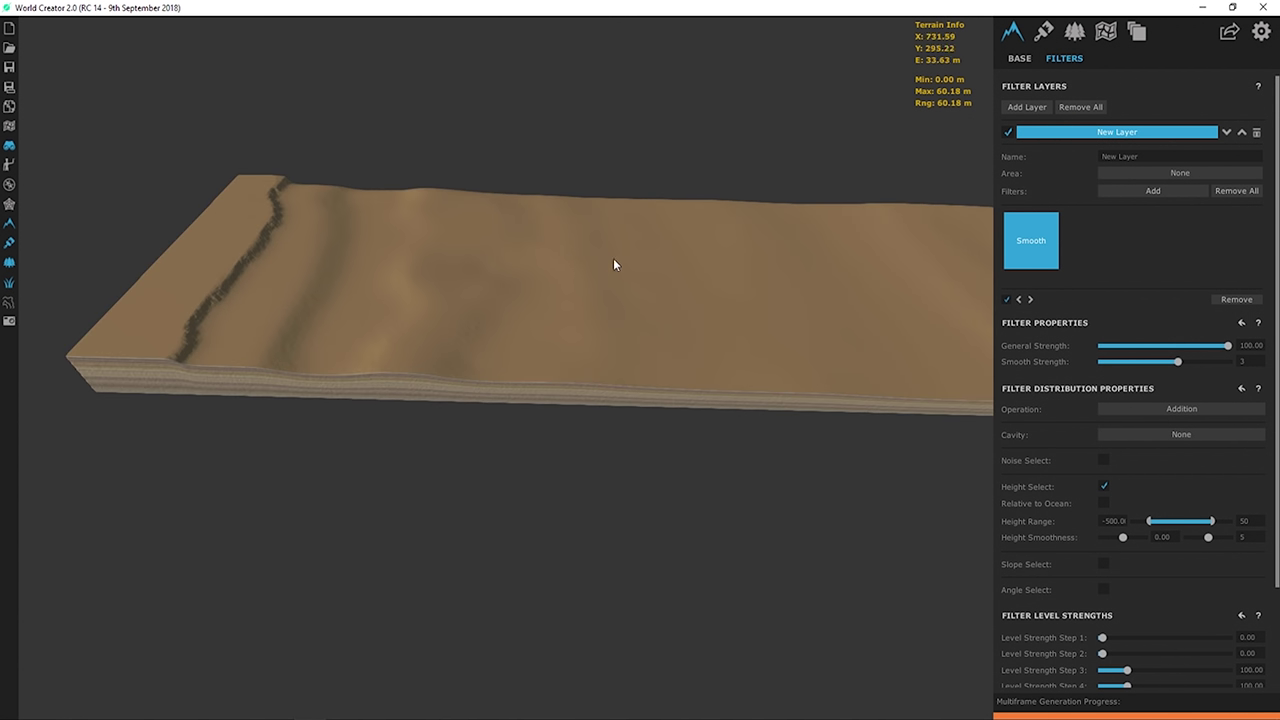
- Add the basic Erosion filter to the same filter layer after the Smooth filter
left_click(1121, 191)
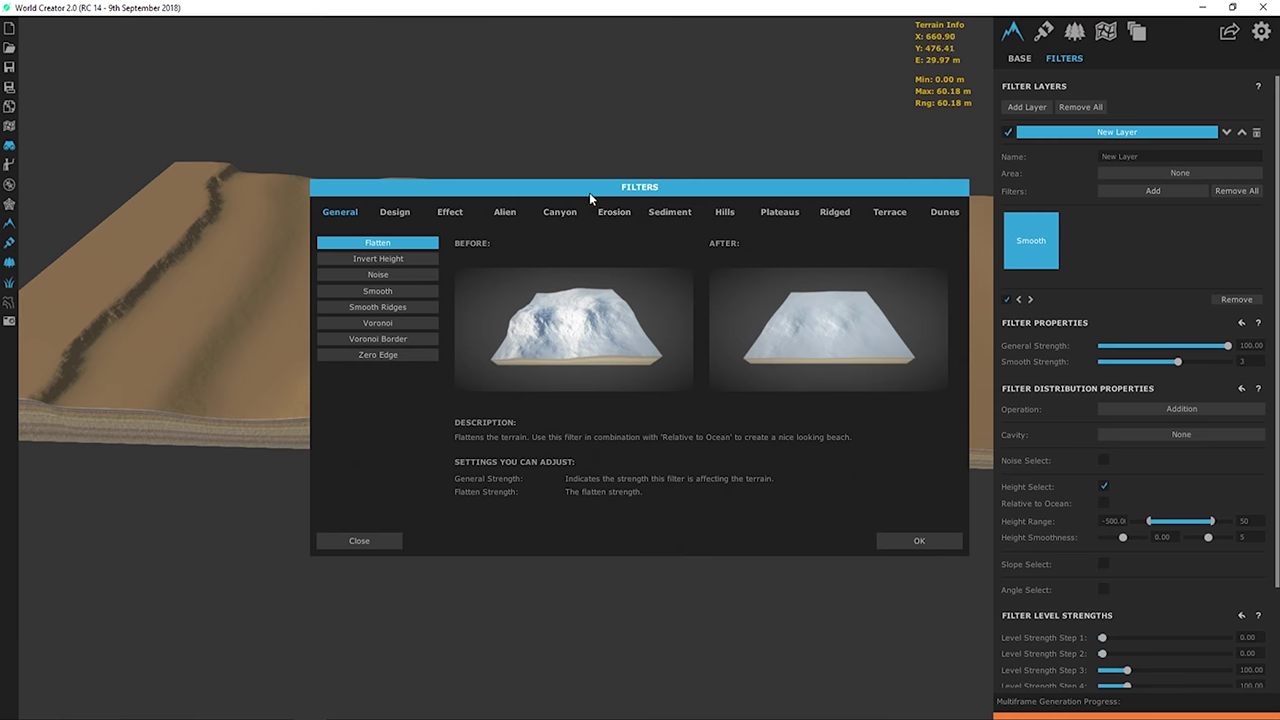
left_click(614, 213)
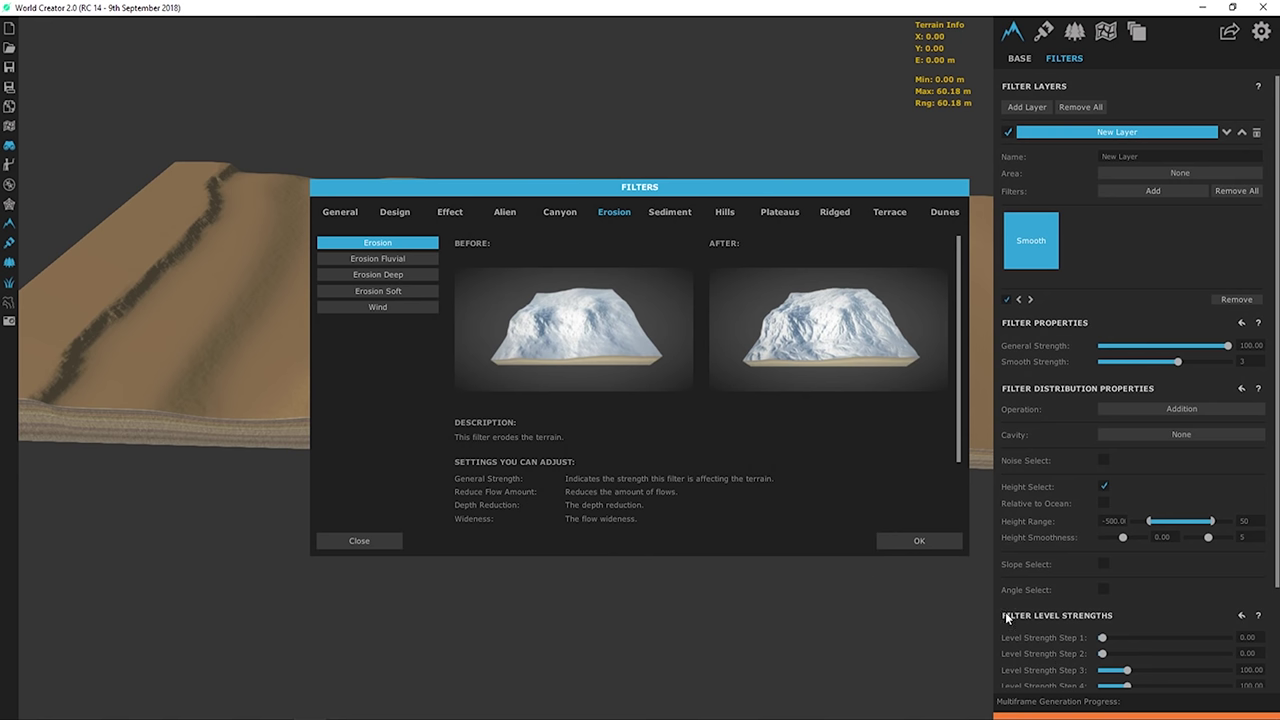
left_click(918, 538)
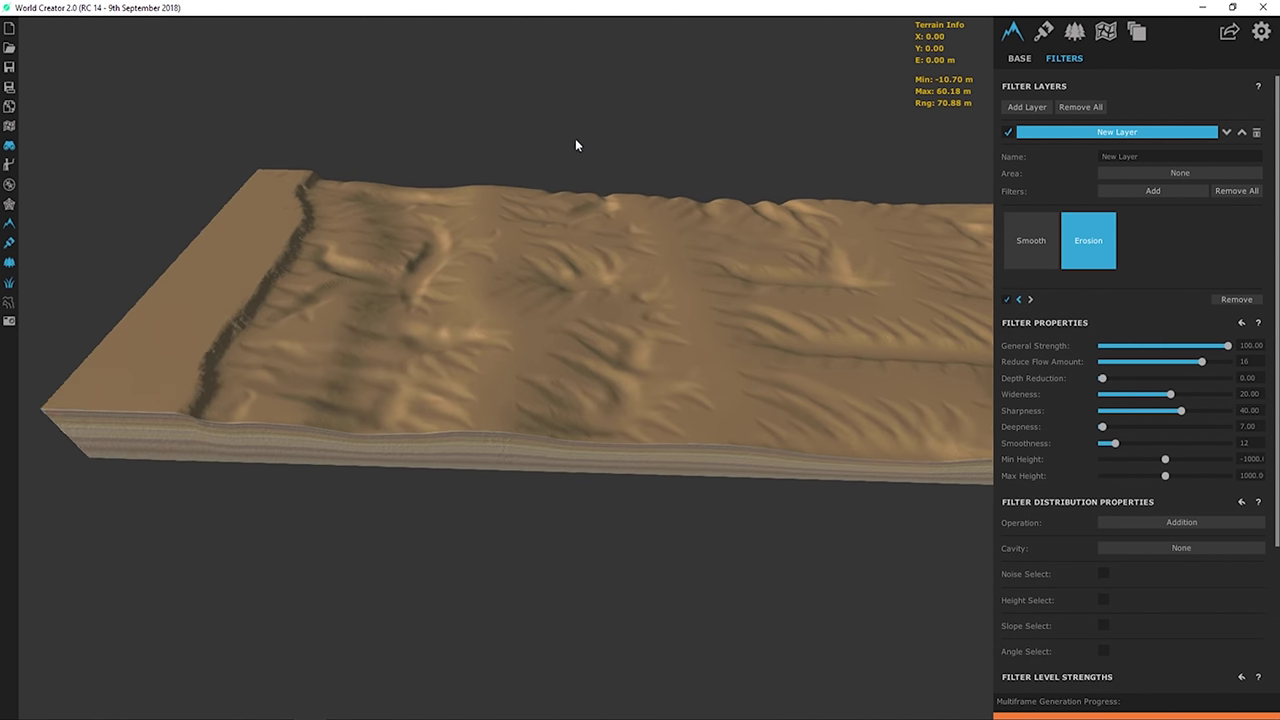
middle_click_drag(575, 140, 510, 161)
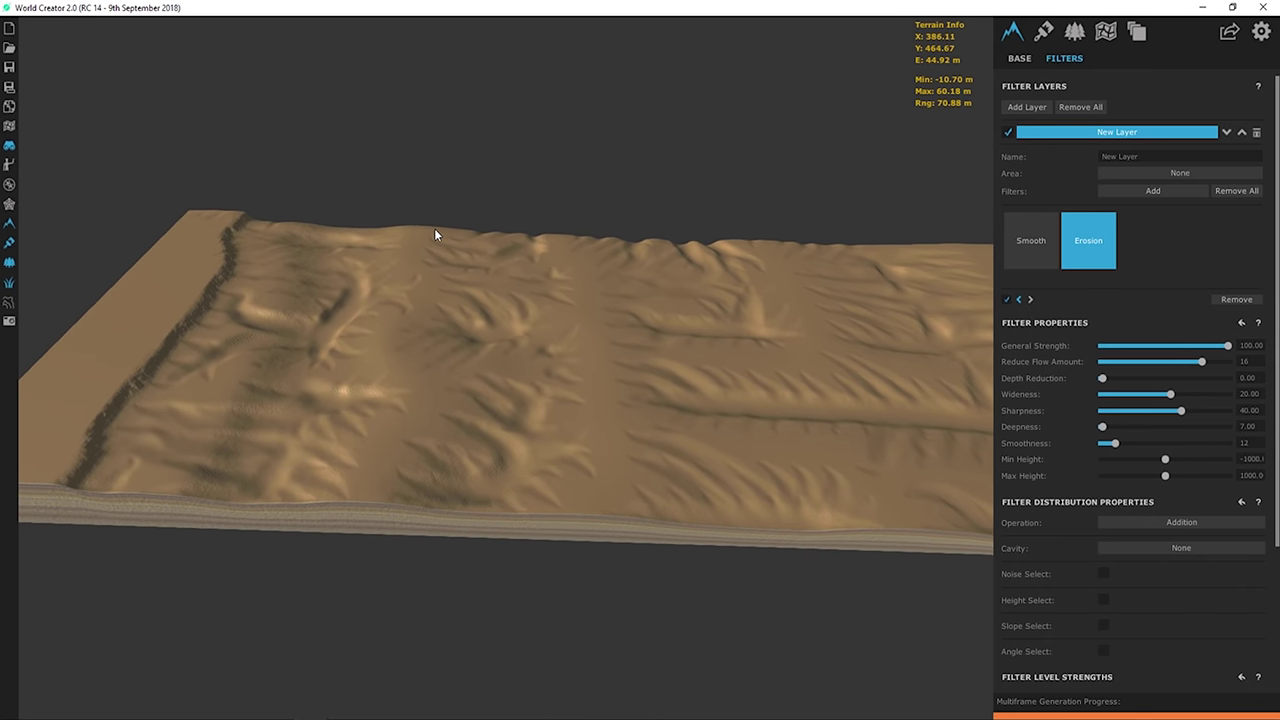
- Set the Erosion filter's level strengths 64, 128 and 512 to 0
scroll(1040, 572, "down", 3)
left_click(1115, 656)
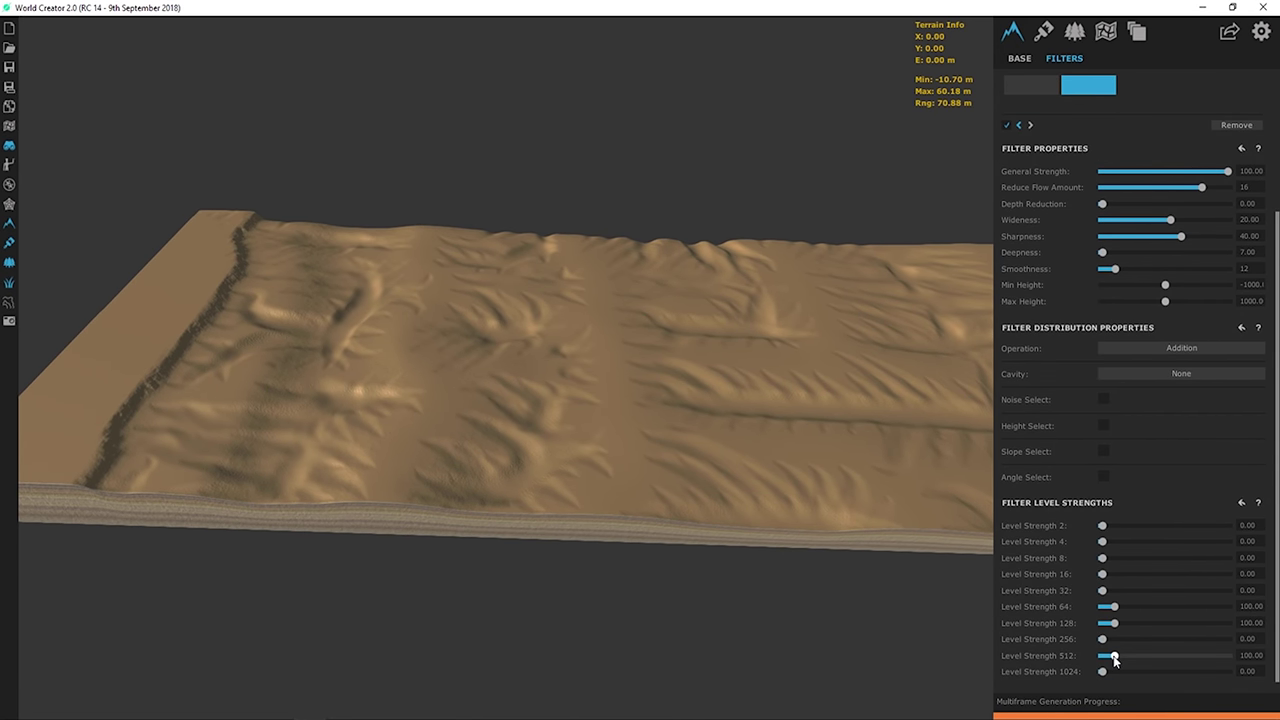
left_click_drag(1114, 657, 1078, 603)
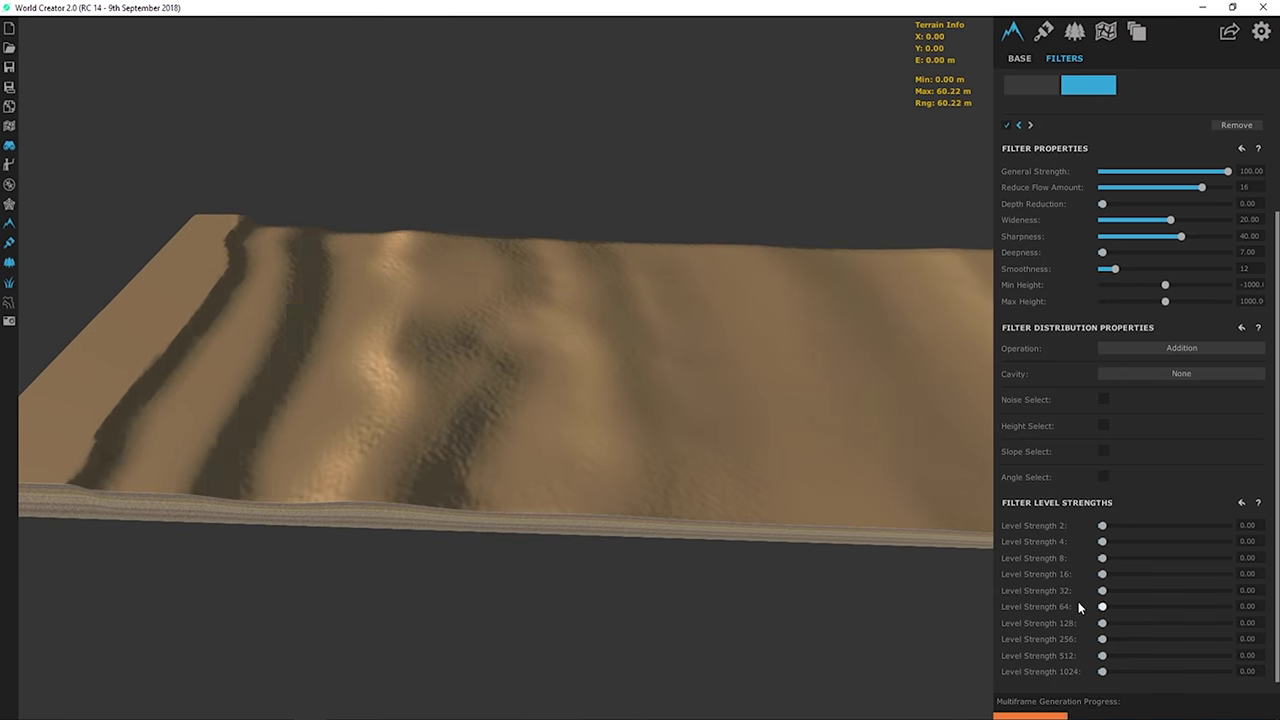
- Raise the Erosion filter's level strength 4 to about 142 and level strength 8 to about 126
middle_click_drag(542, 174, 725, 202)
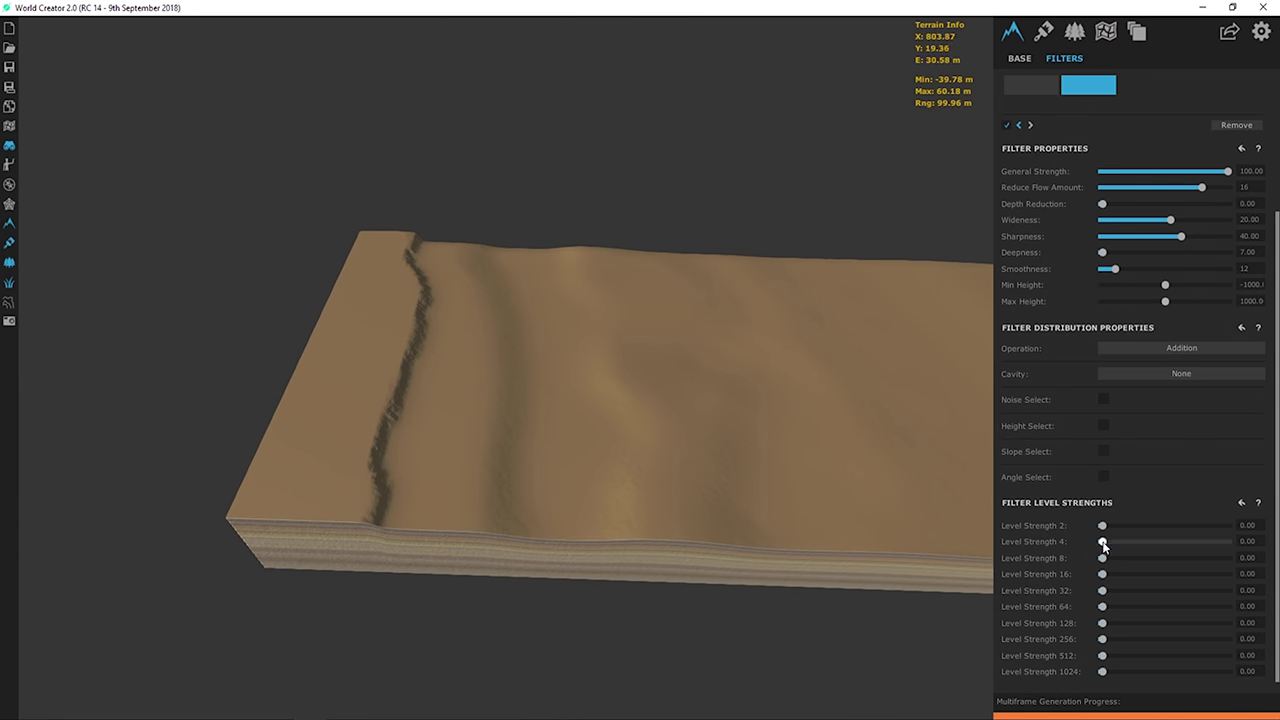
left_click_drag(1103, 543, 1112, 541)
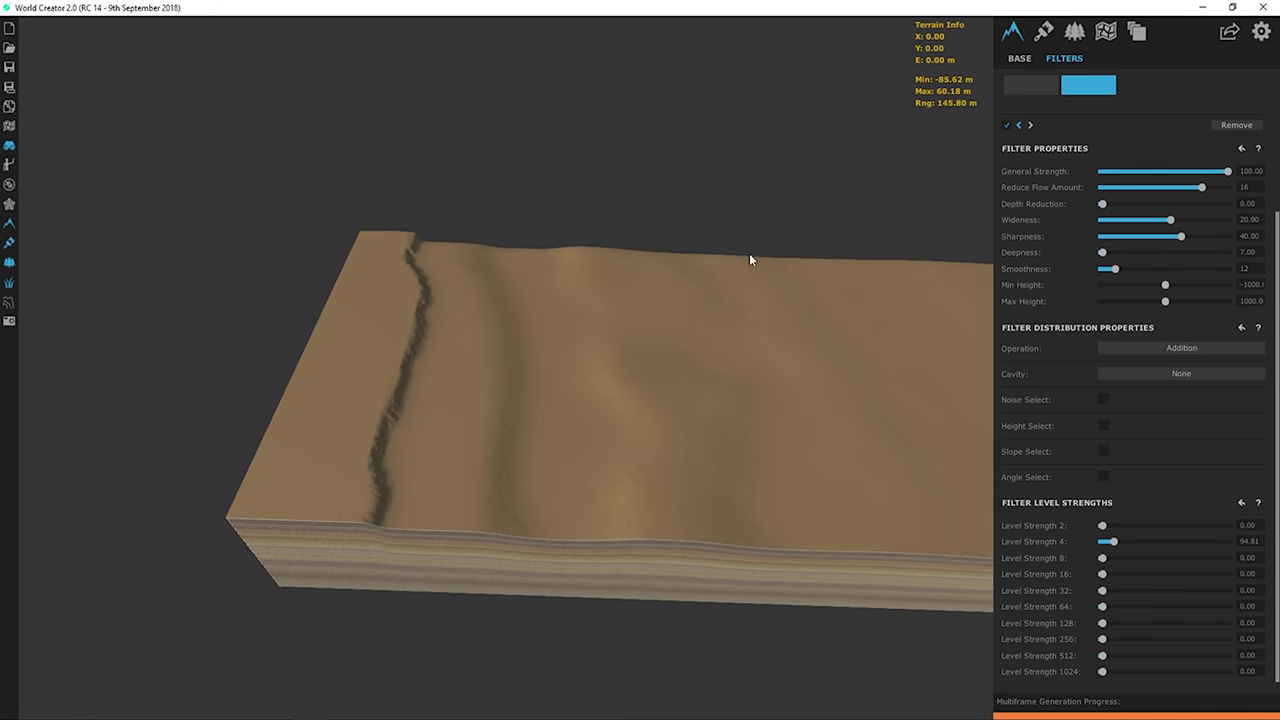
right_click_drag(749, 258, 1043, 523)
left_click(1122, 541)
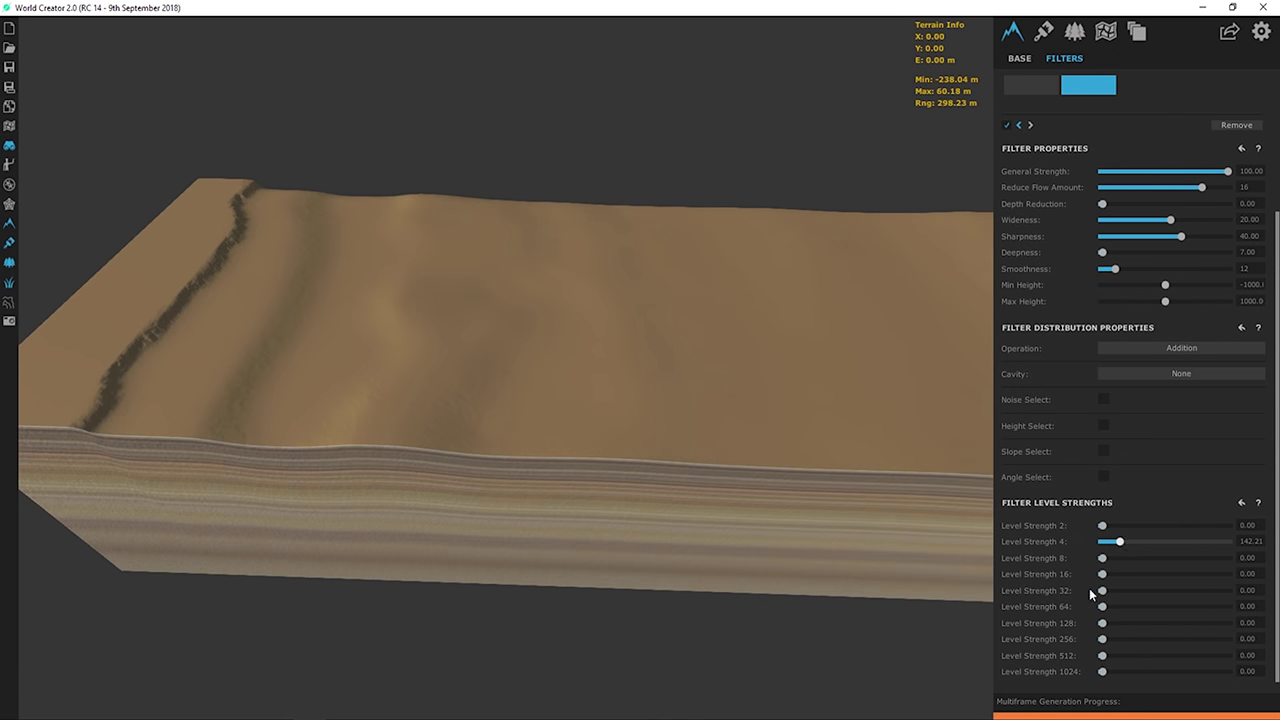
left_click_drag(1103, 563, 1118, 560)
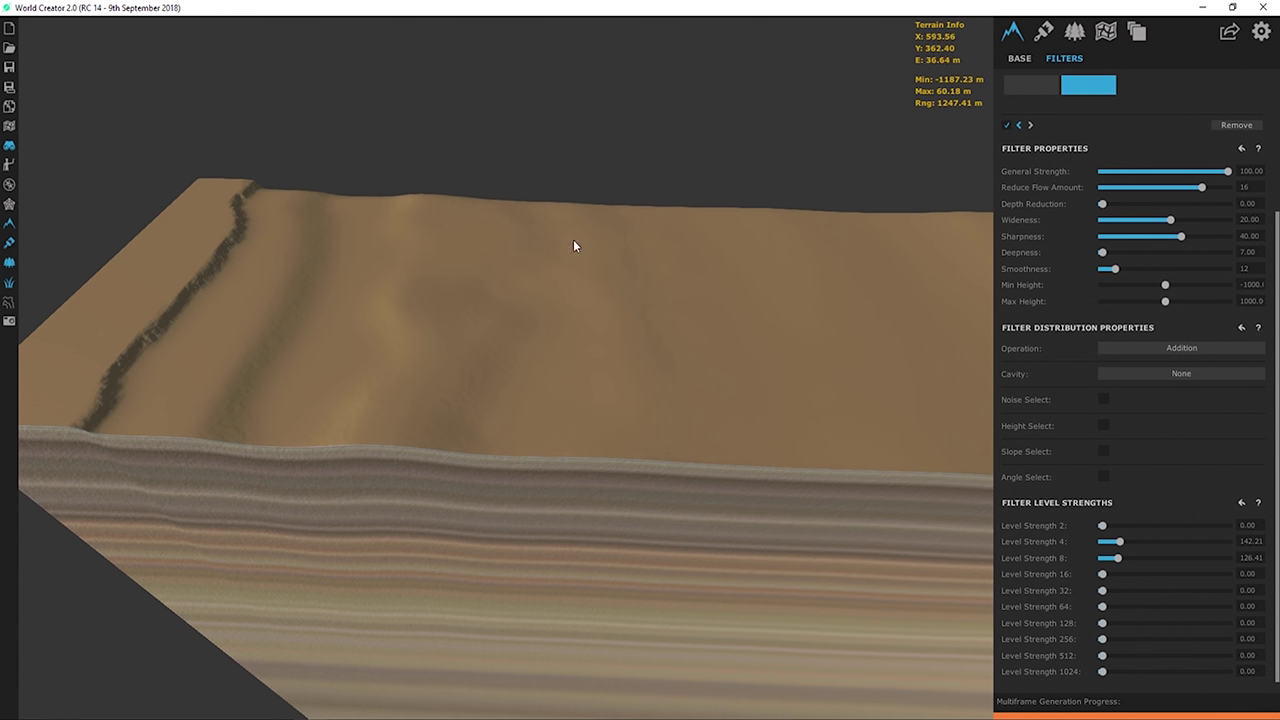
- Lower the Erosion filter's level strength 8 to about 79
right_click_drag(574, 243, 491, 551)
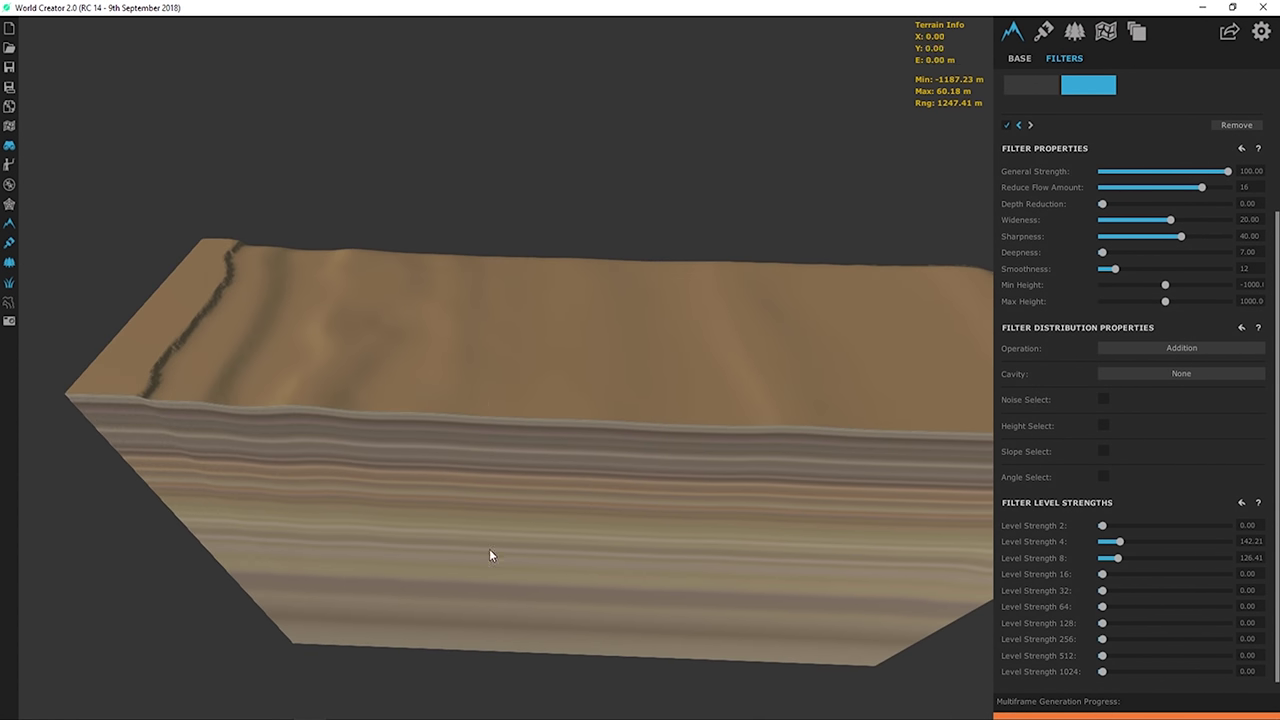
left_click_drag(1118, 558, 1111, 559)
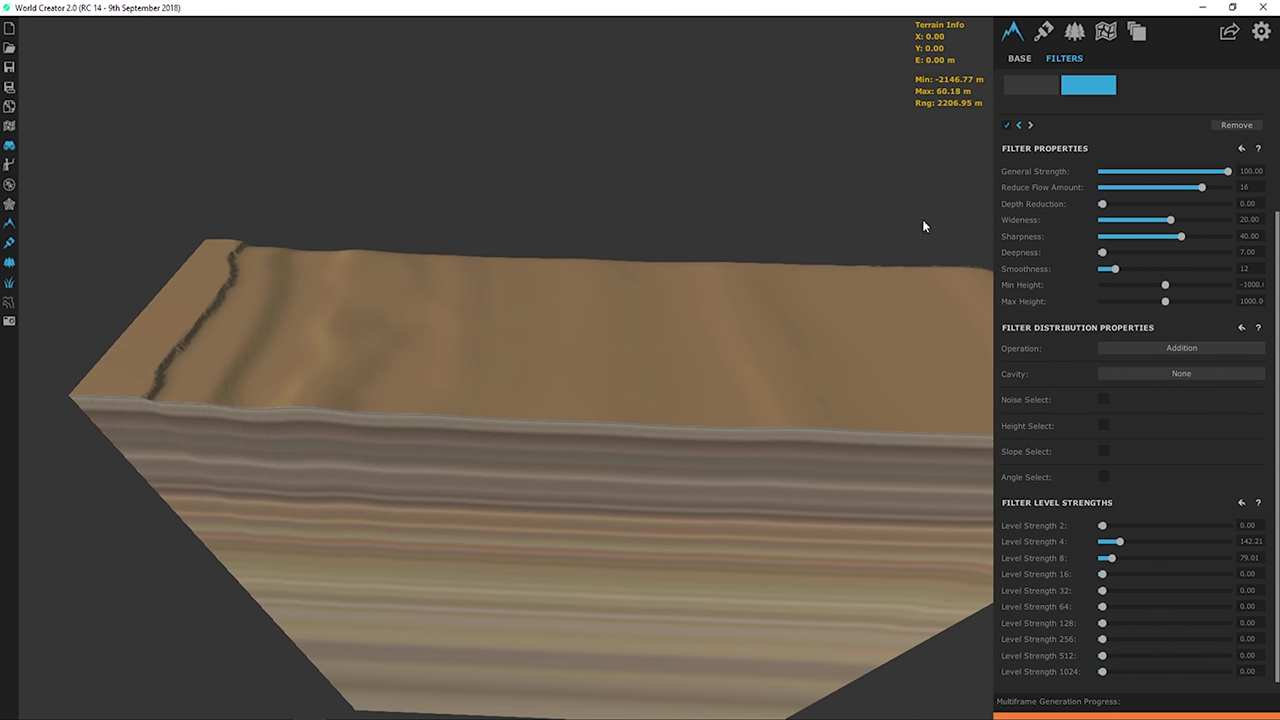
left_click(1019, 58)
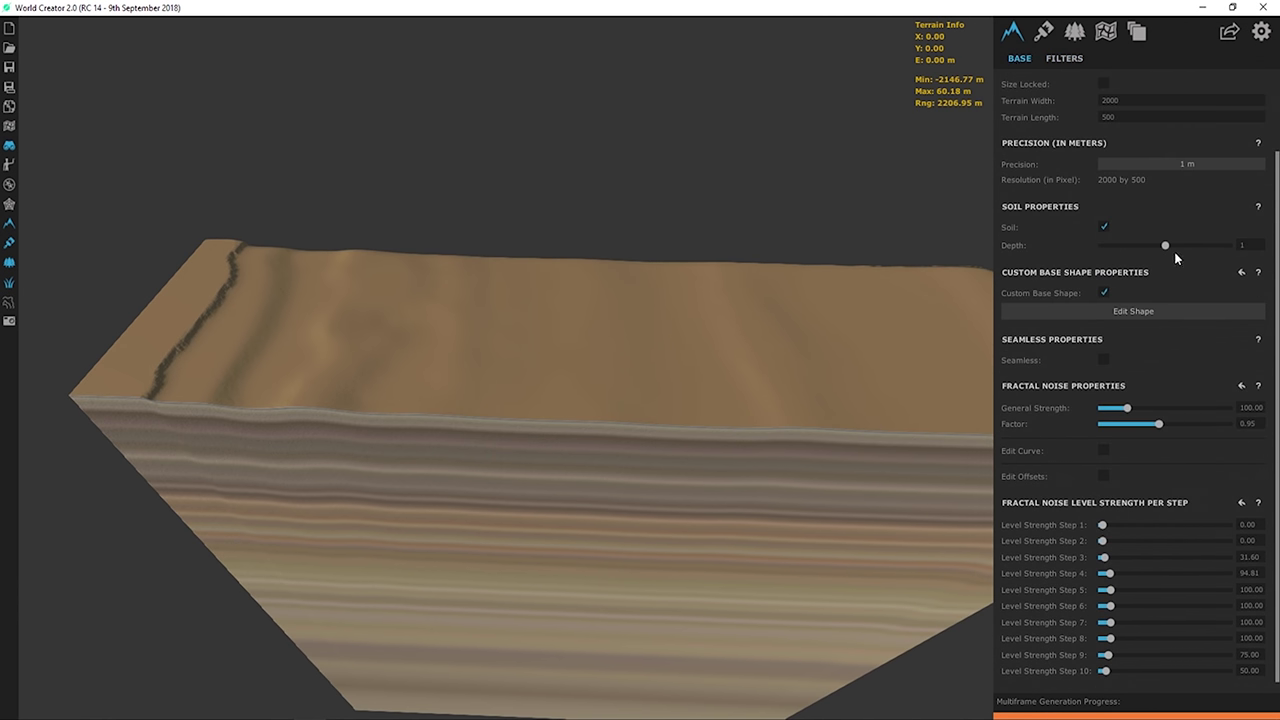
left_click(1164, 246)
left_click(1104, 84)
left_click(1056, 56)
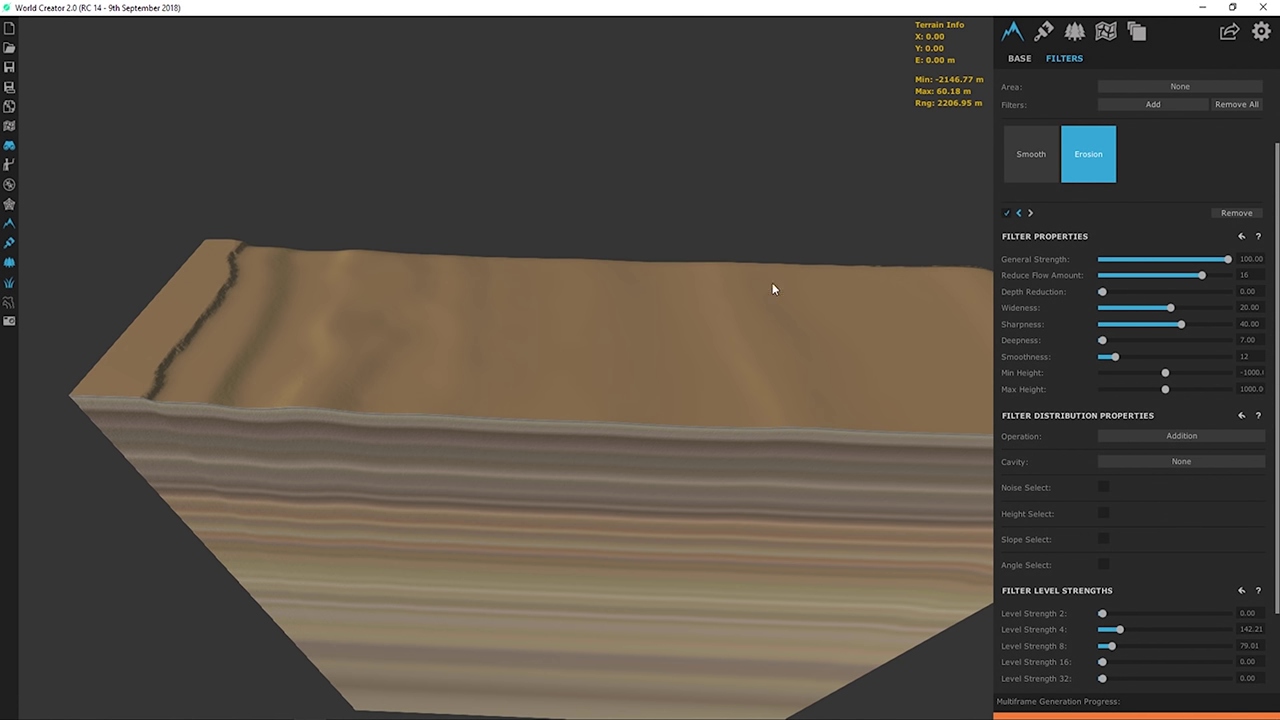
- Enable height selection for the Erosion filter and set the lower limit of its height range to 40
right_click_drag(345, 262, 374, 256)
scroll(1057, 514, "down", 2)
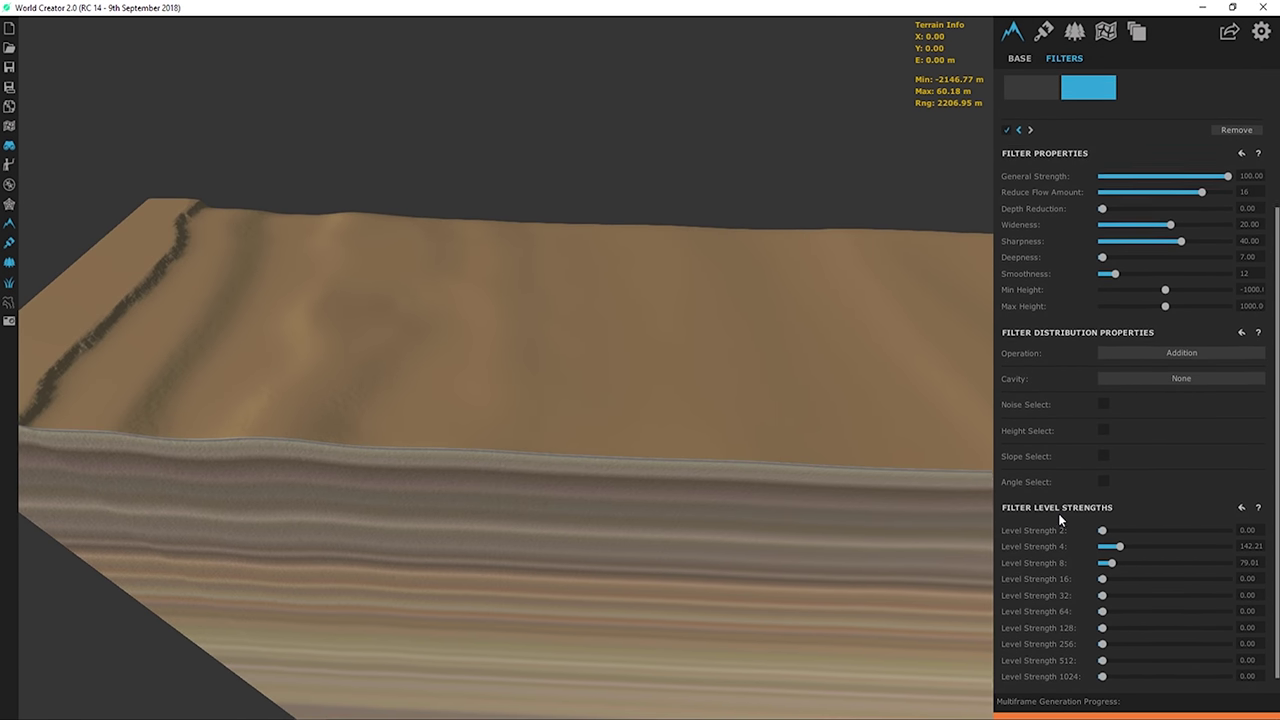
scroll(766, 383, "up", 2)
left_click_drag(766, 383, 534, 343)
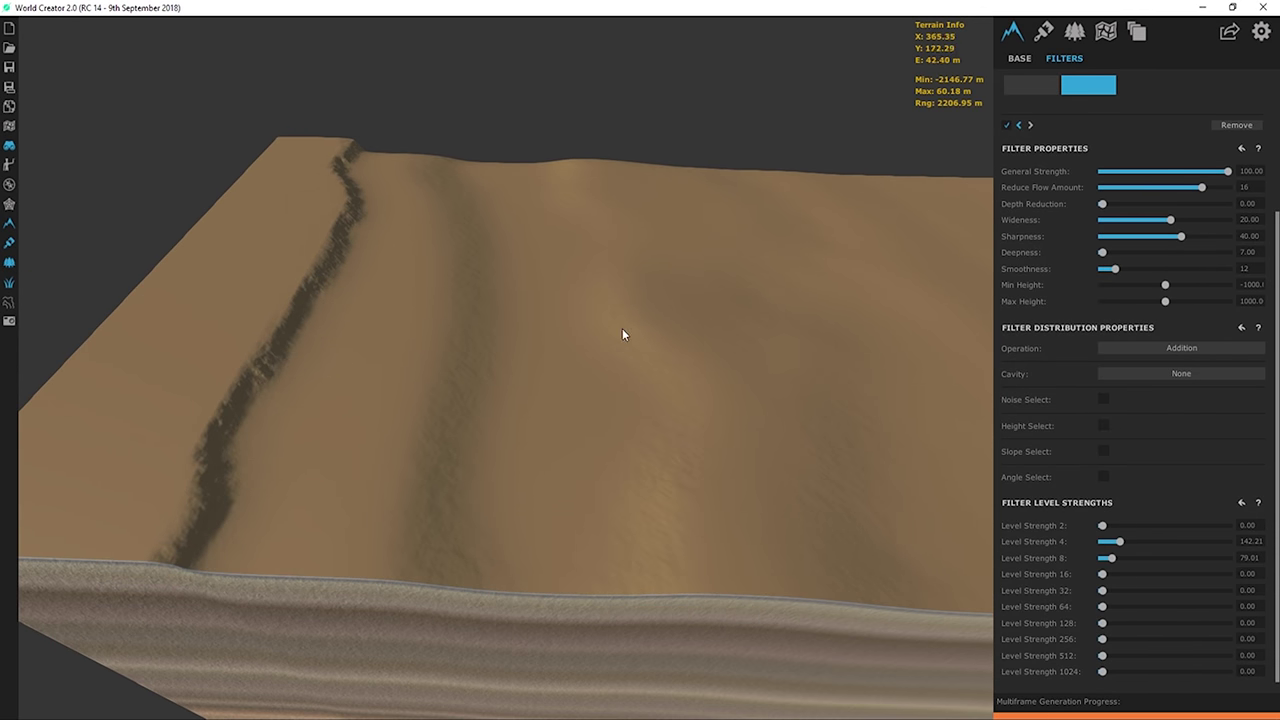
left_click(1104, 425)
left_click_drag(1110, 461, 1134, 472)
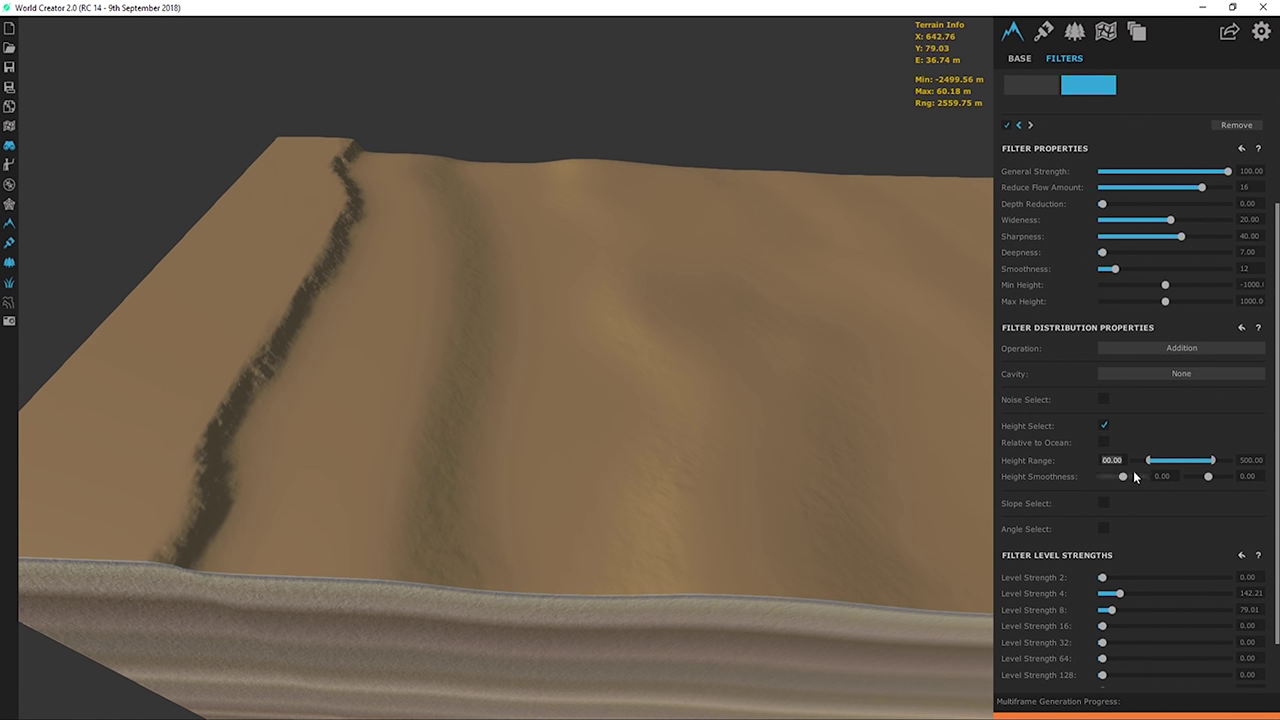
type("40")
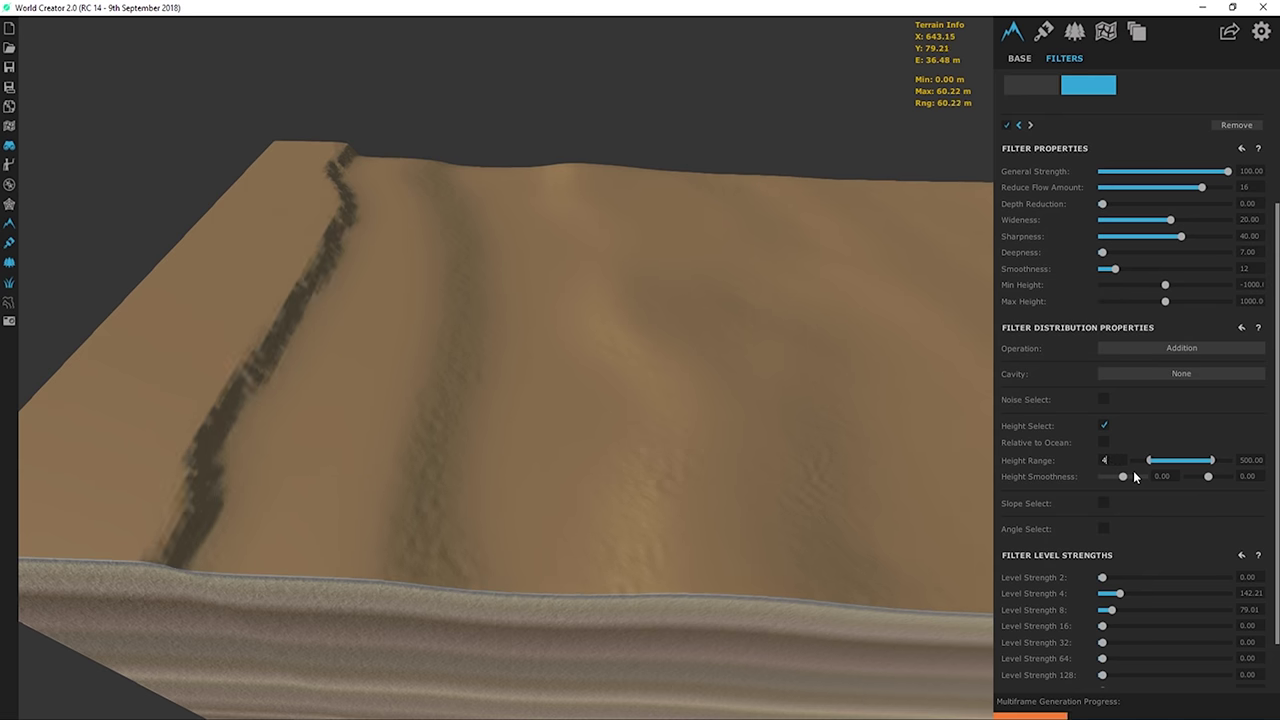
- Show the filter's distribution as a red overlay on the terrain and set the lower height smoothness to 5
left_click(9, 125)
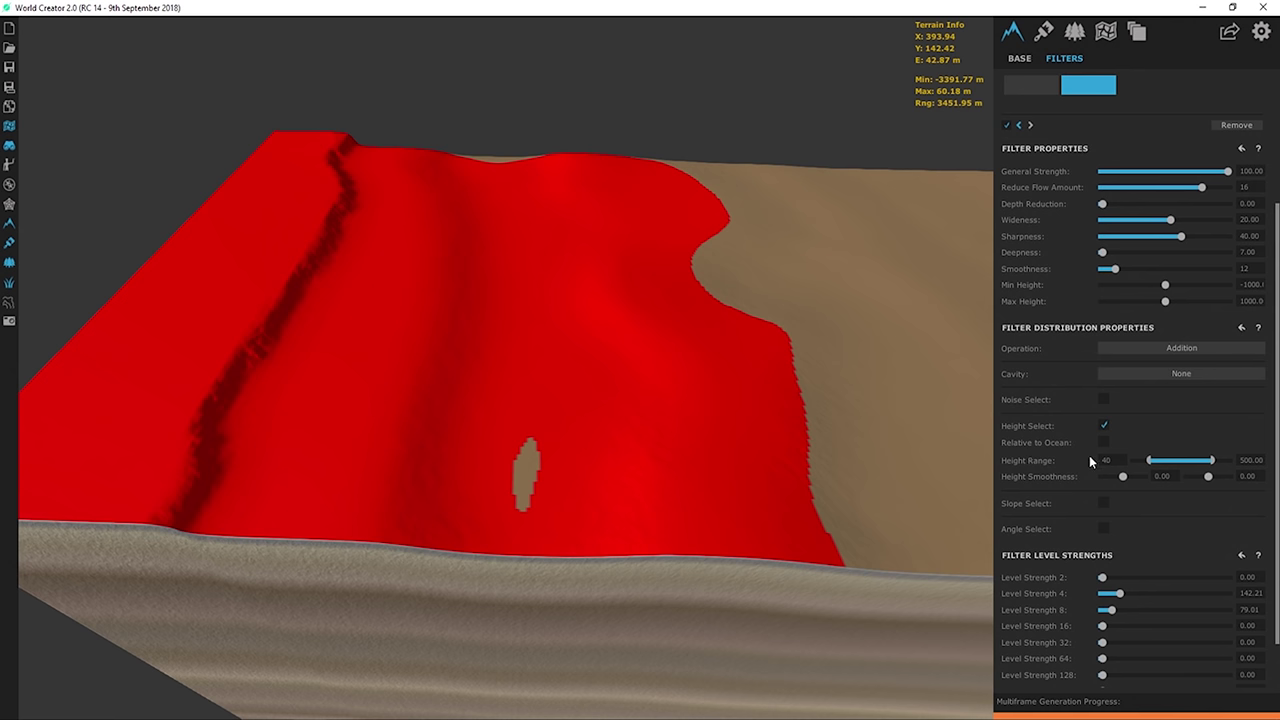
left_click(1157, 477)
type("5")
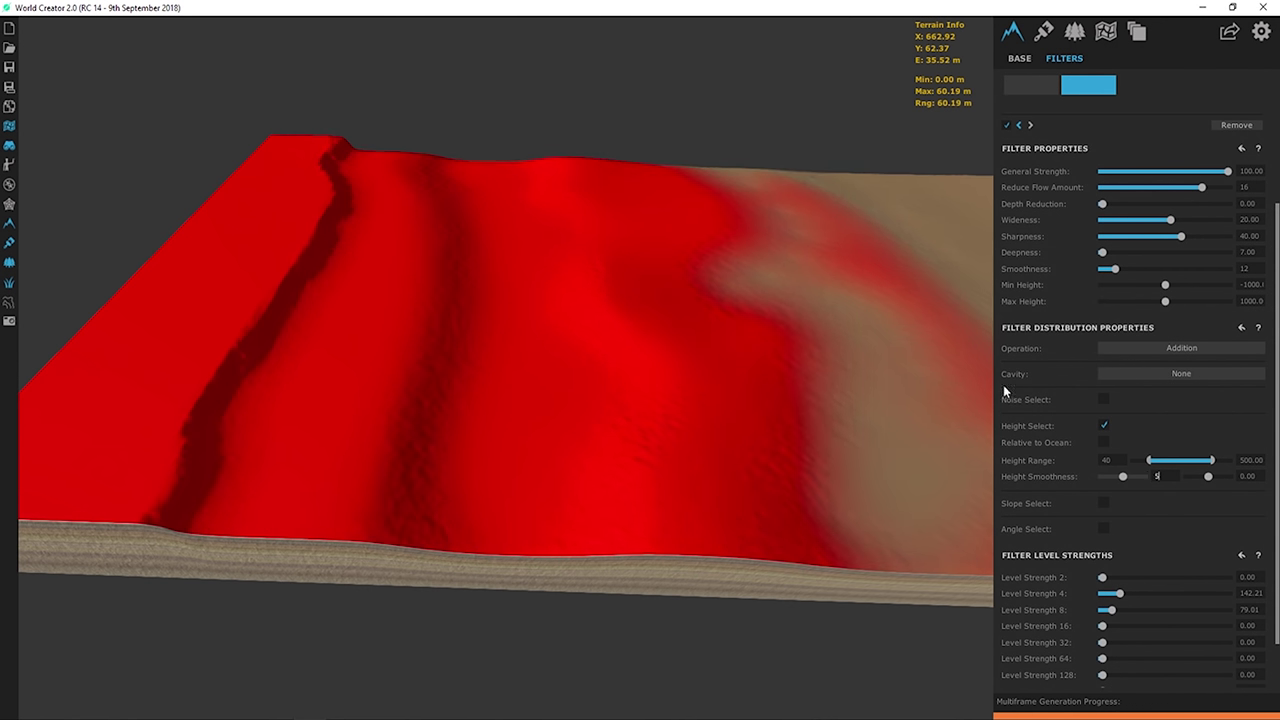
- Try lower height limits of 20 and 50 for the Erosion filter and settle on 45
left_click(1106, 460)
type("20")
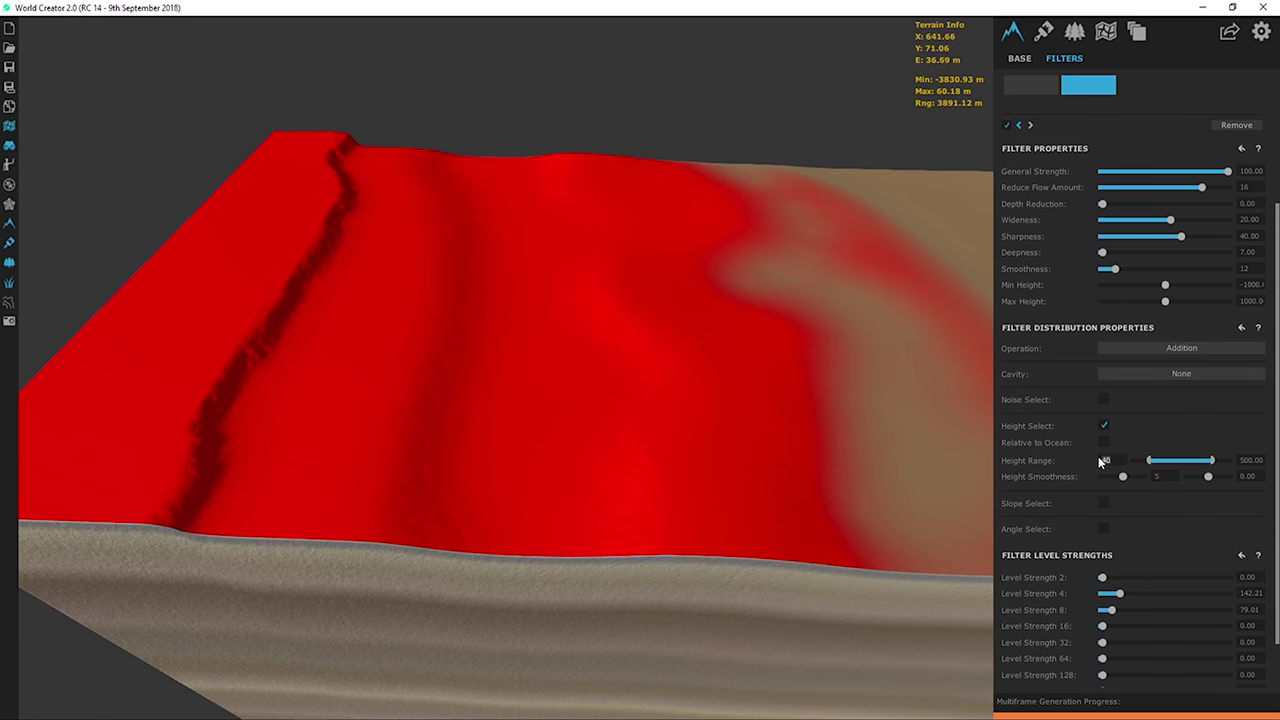
key("Return")
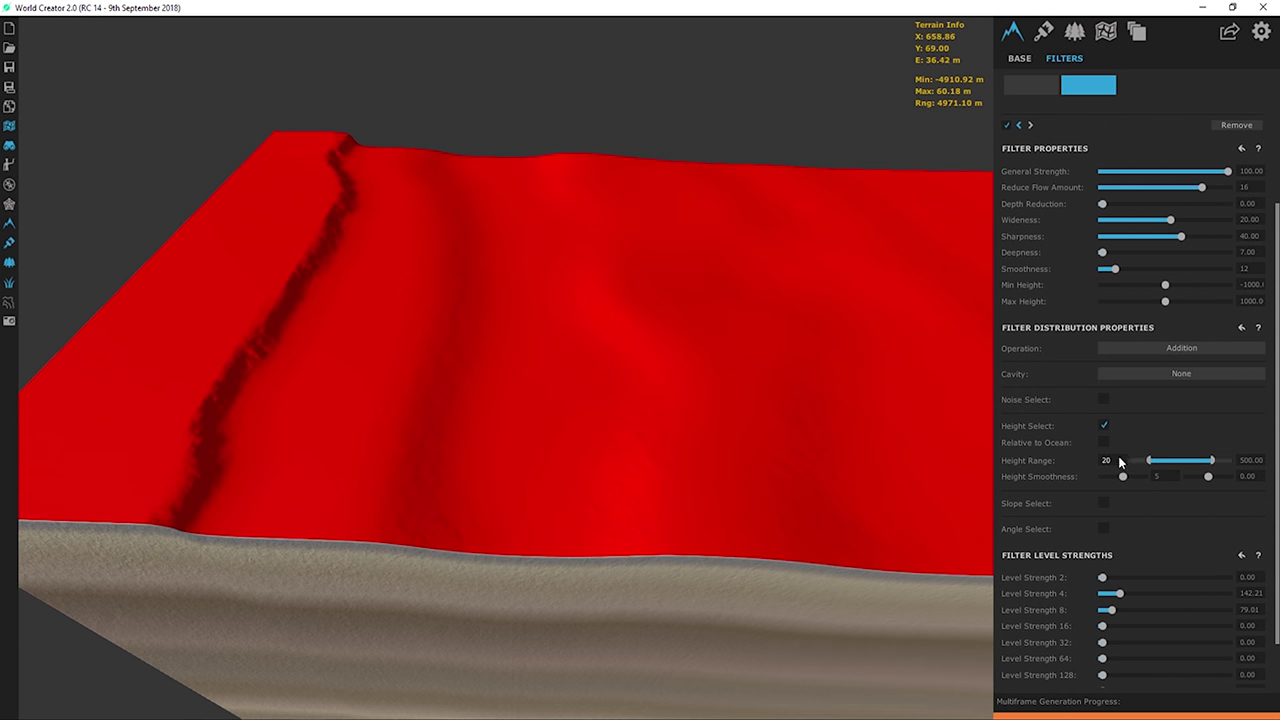
type("50")
key("Return")
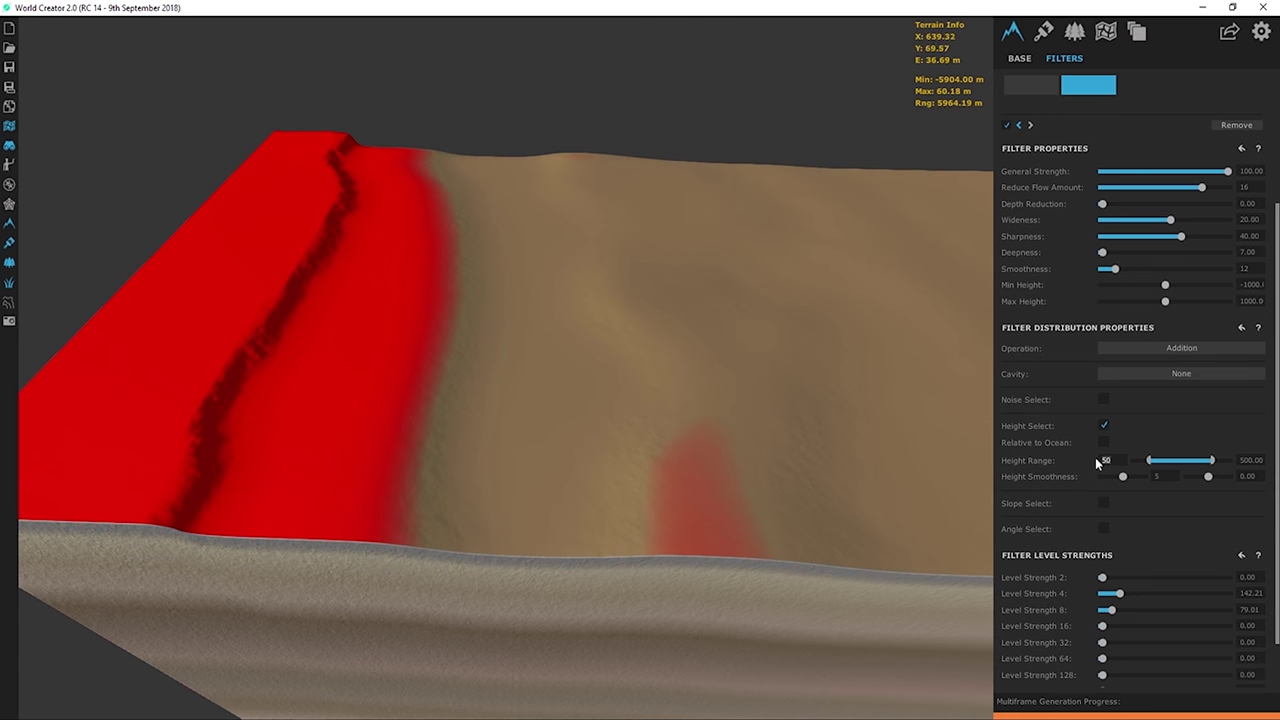
type("45")
key("Return")
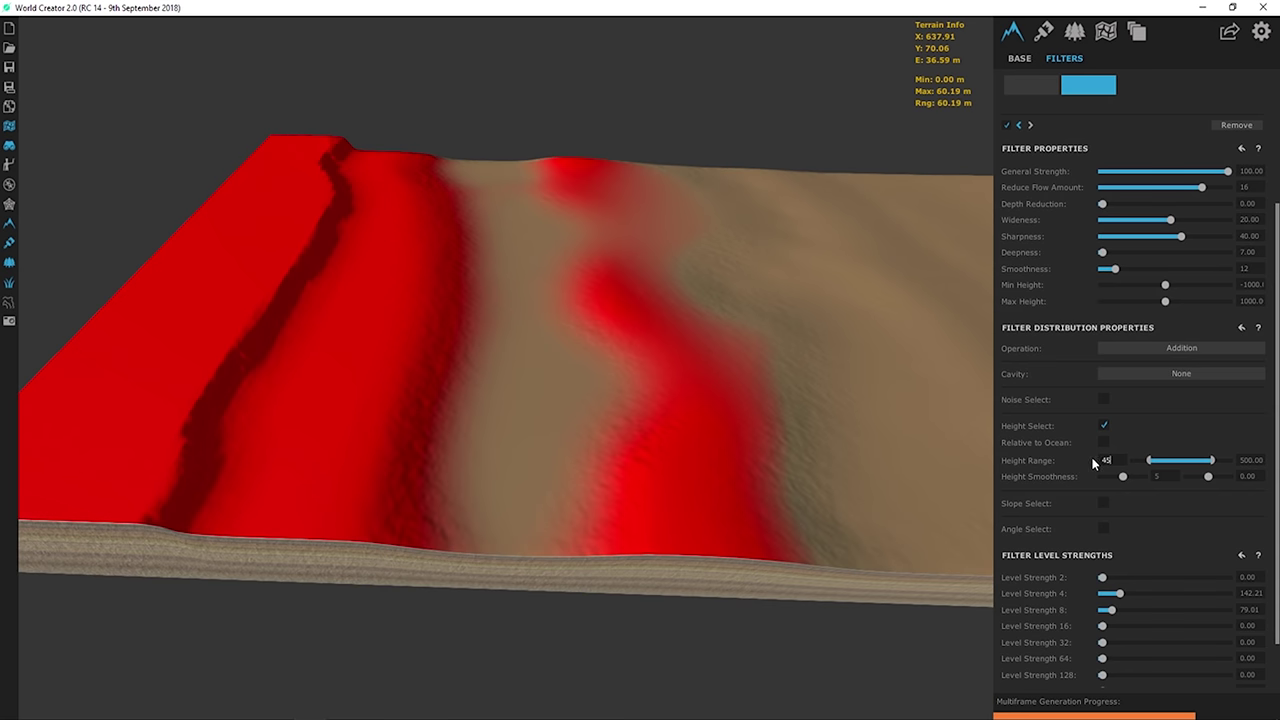
- Set the lower height smoothness to 10, check the blended mask across the beach, and hide the red distribution overlay
middle_click_drag(649, 299, 617, 285)
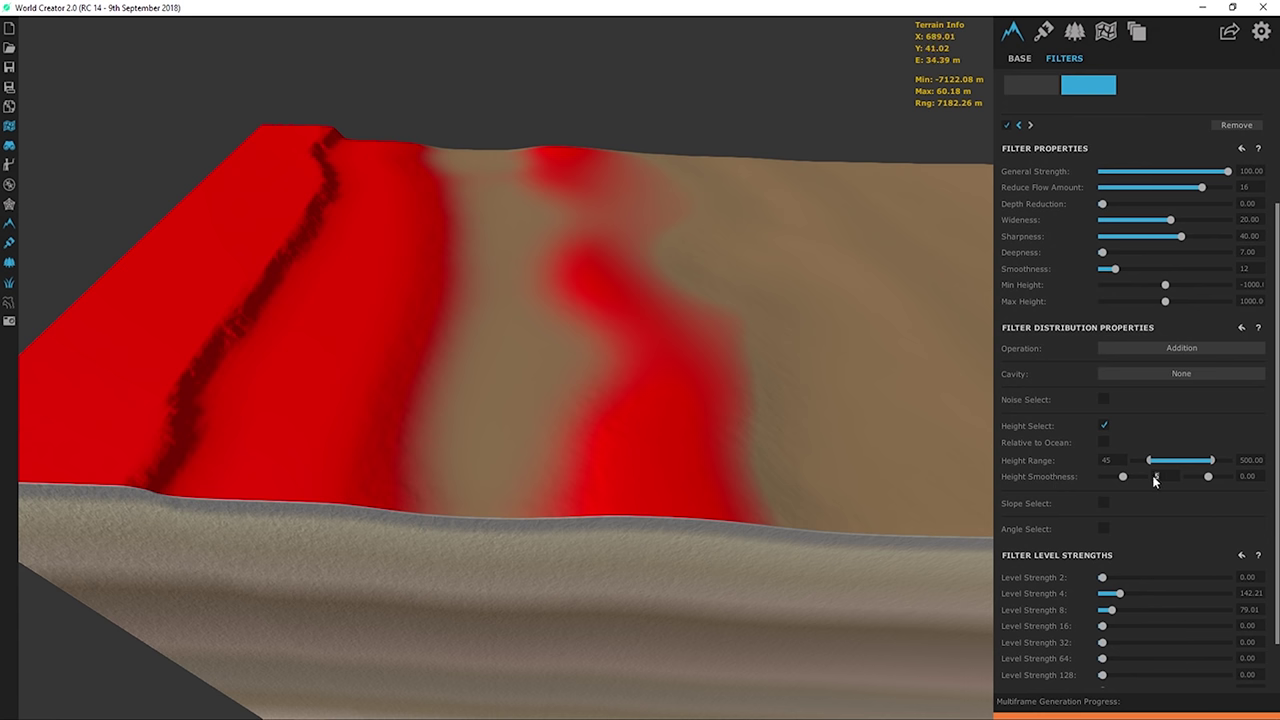
type("10")
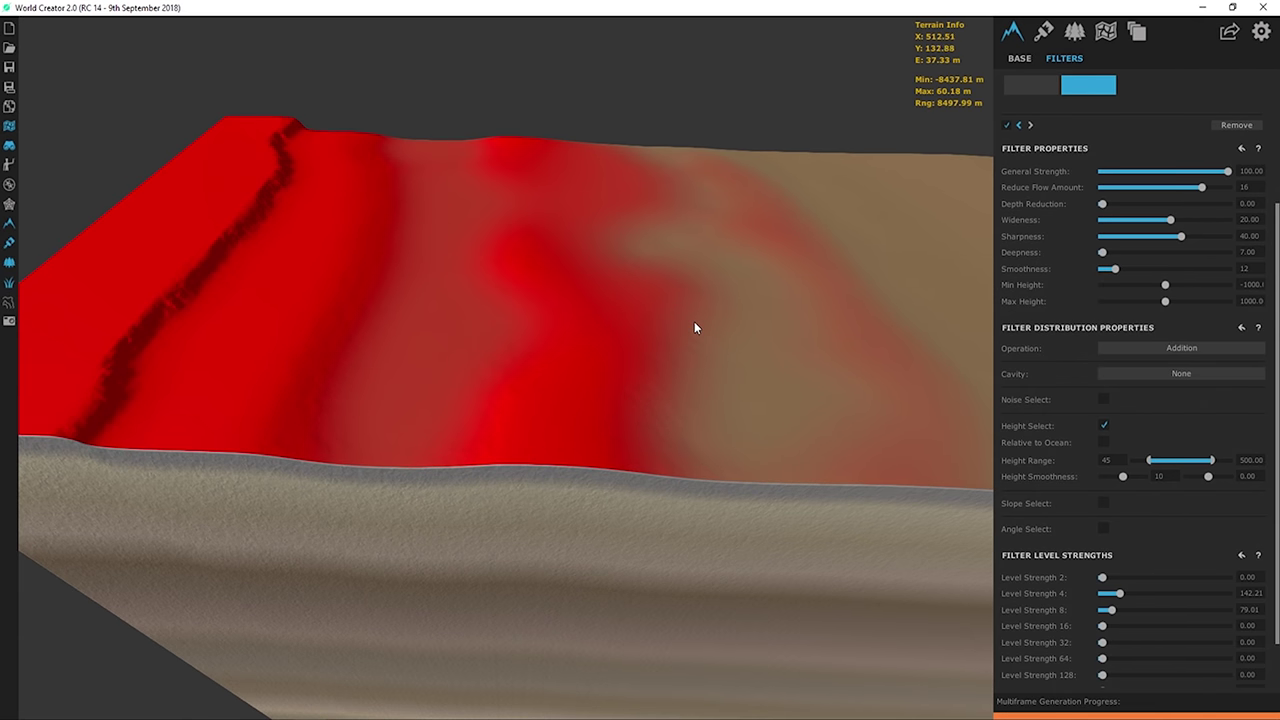
scroll(694, 321, "down", 4)
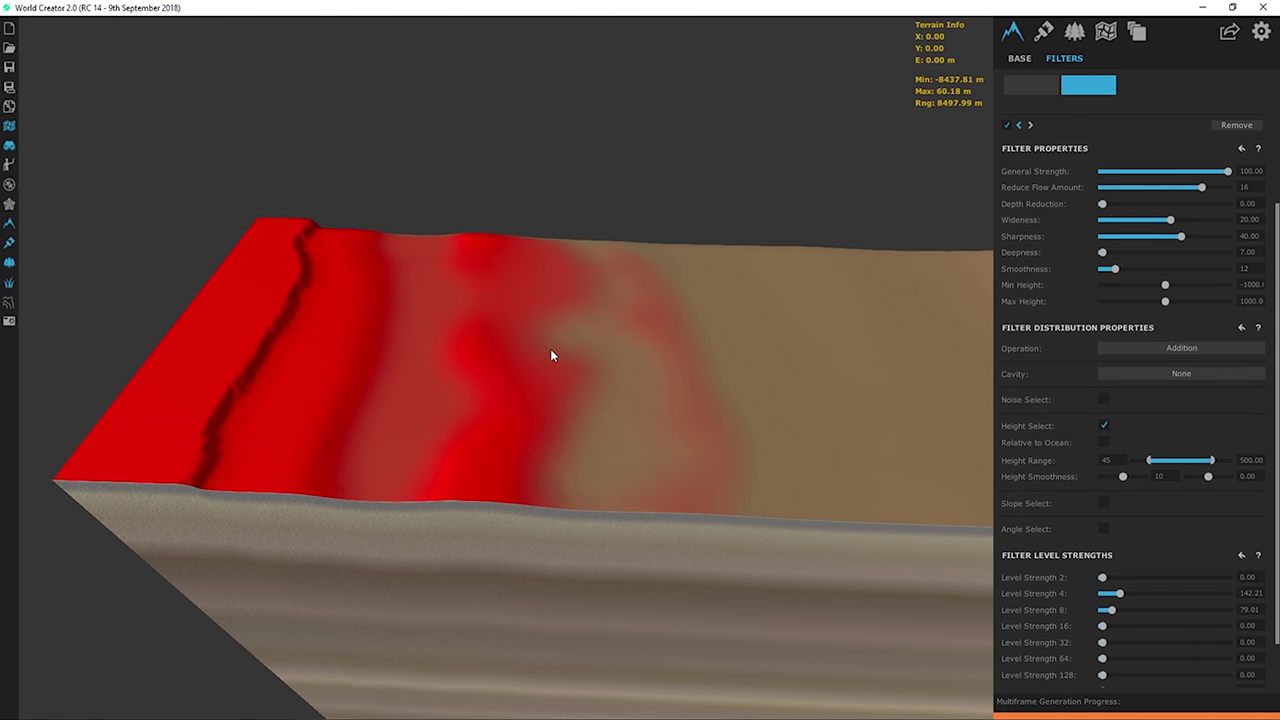
scroll(550, 355, "up", 3)
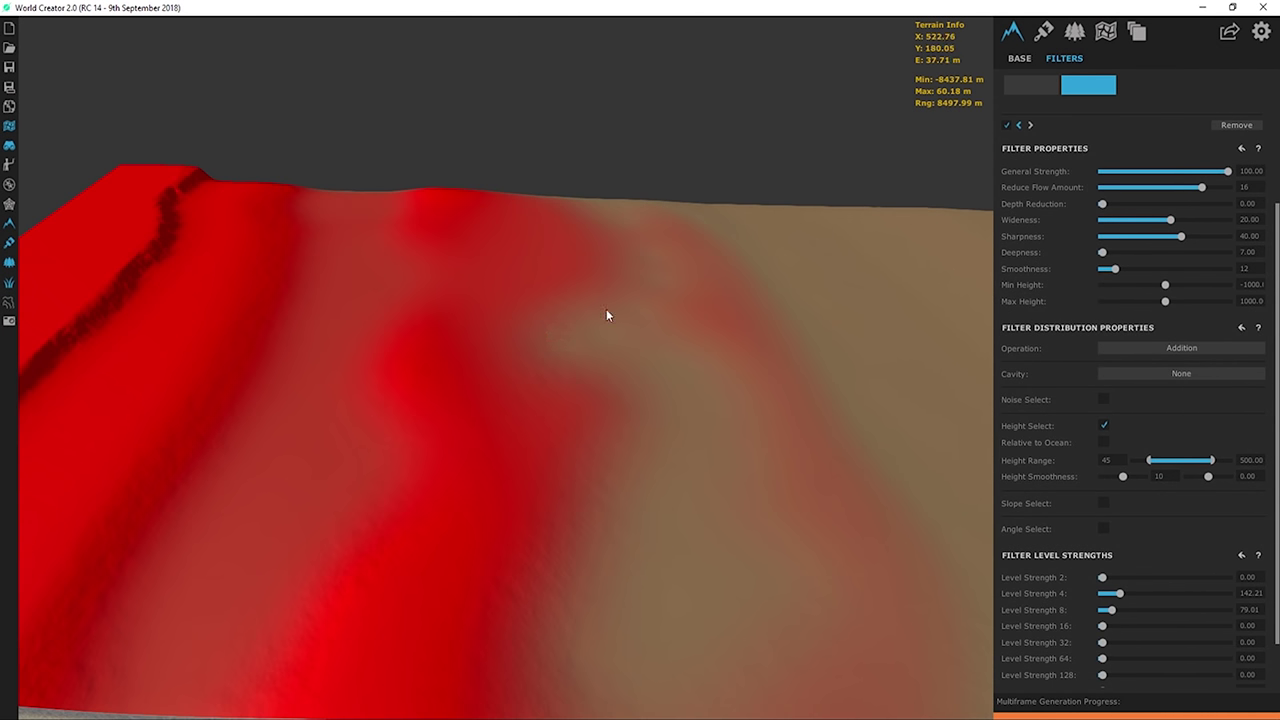
right_click_drag(606, 311, 580, 187)
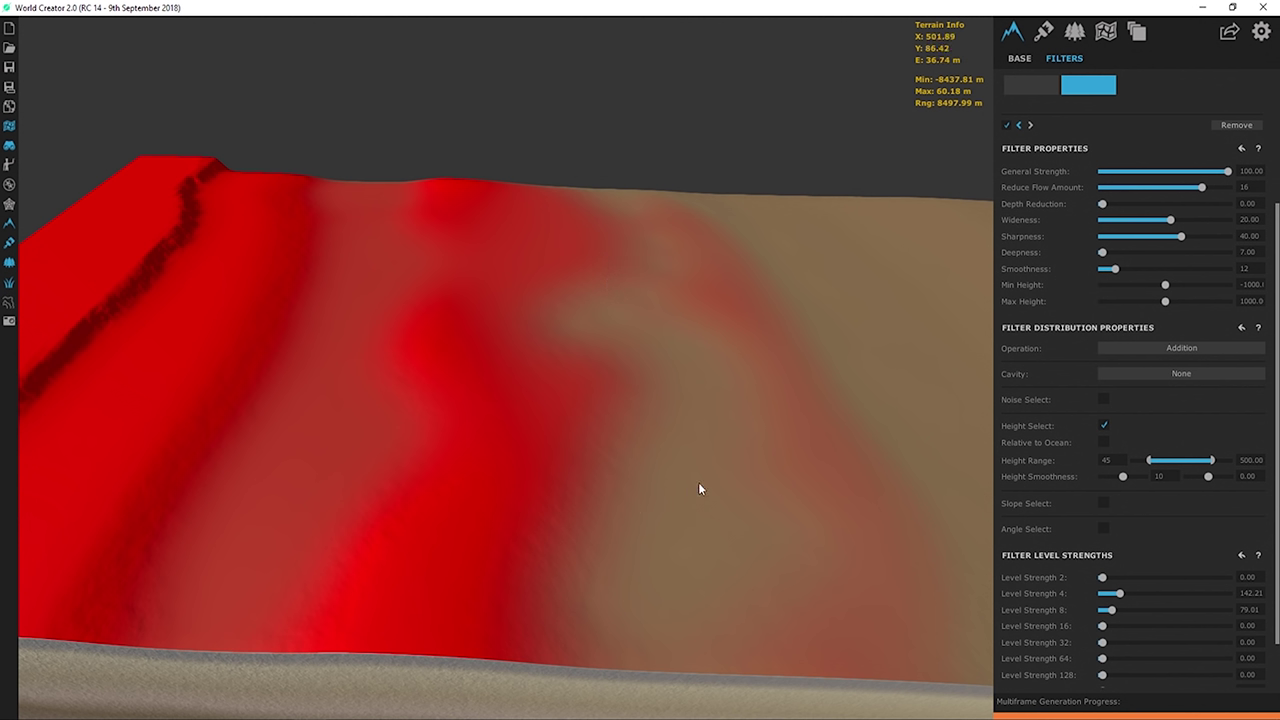
scroll(676, 235, "down", 1)
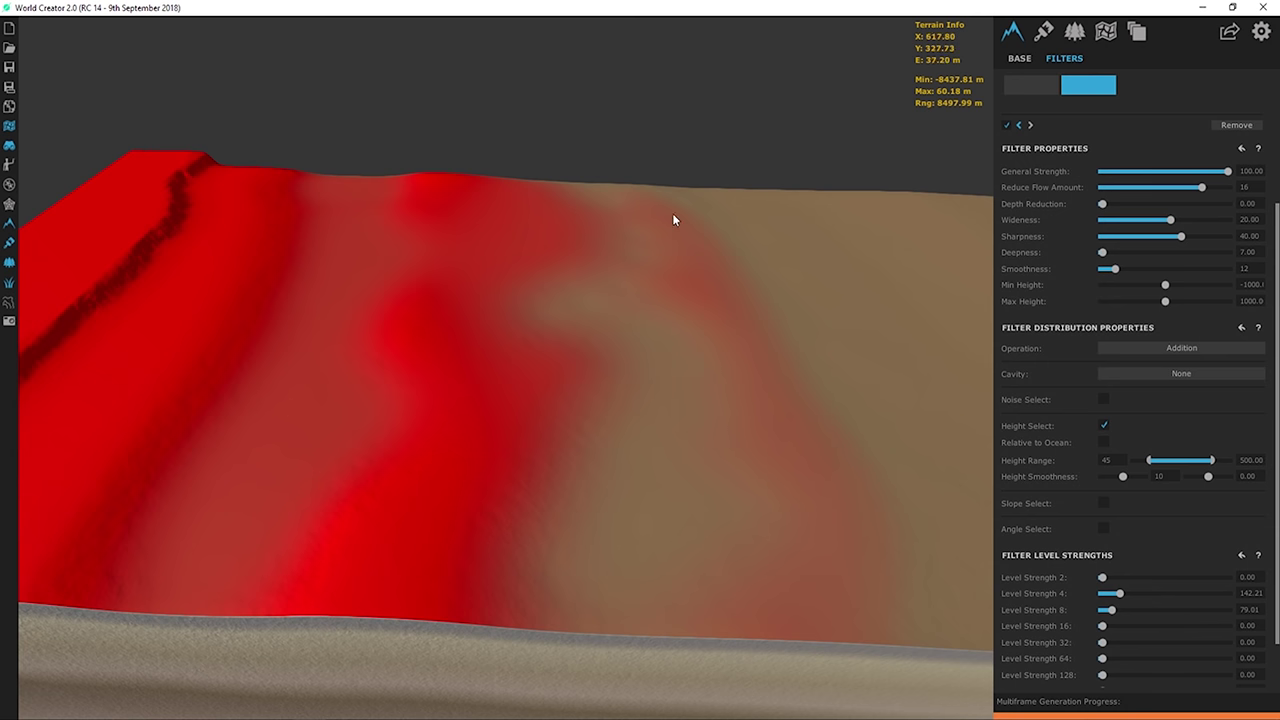
scroll(608, 250, "down", 1)
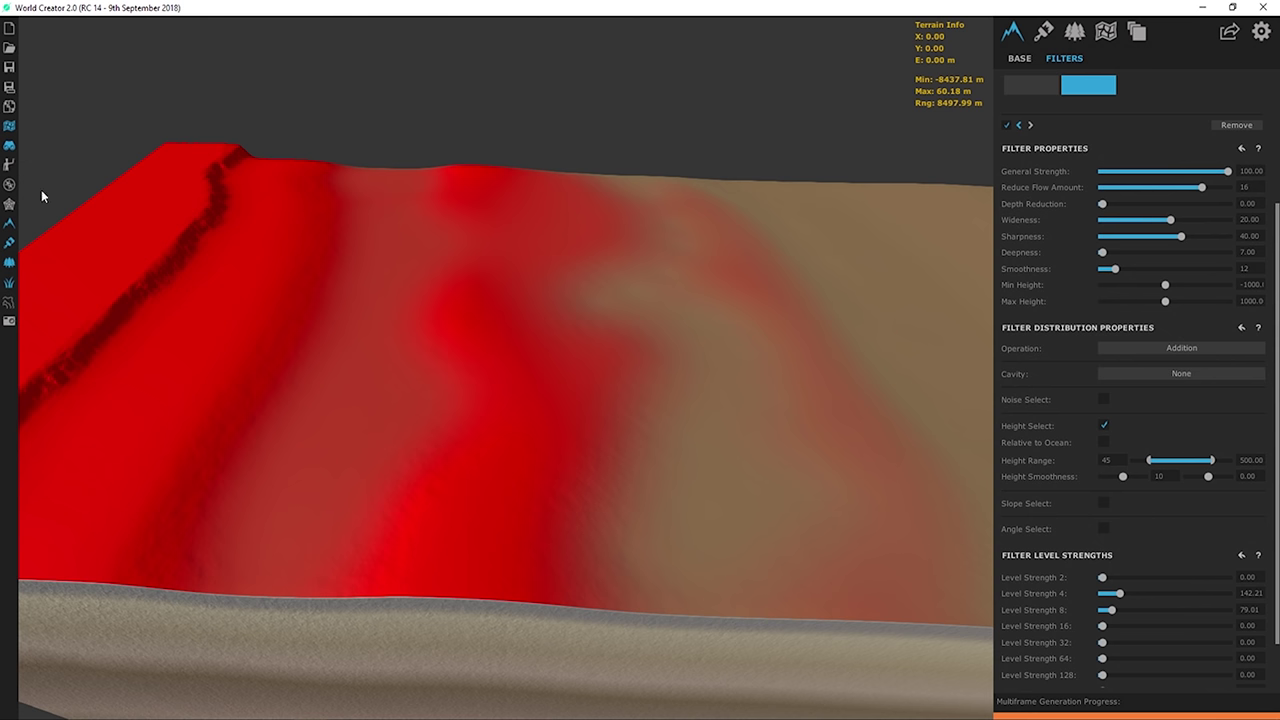
left_click(9, 125)
- Raise the Erosion filter's level strengths 16 to about 79, 32 and 64 to about 111, 128 to about 100 and 256 to about 95
middle_click_drag(525, 130, 650, 142)
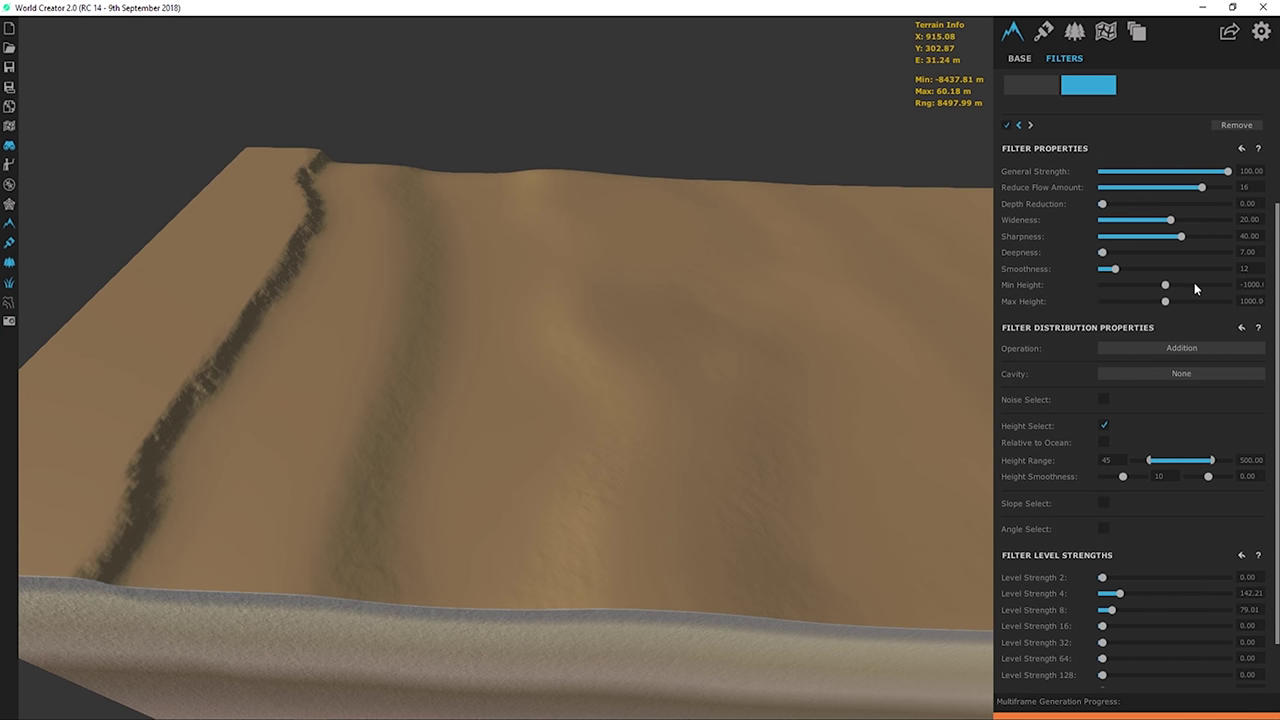
left_click_drag(1102, 627, 1116, 648)
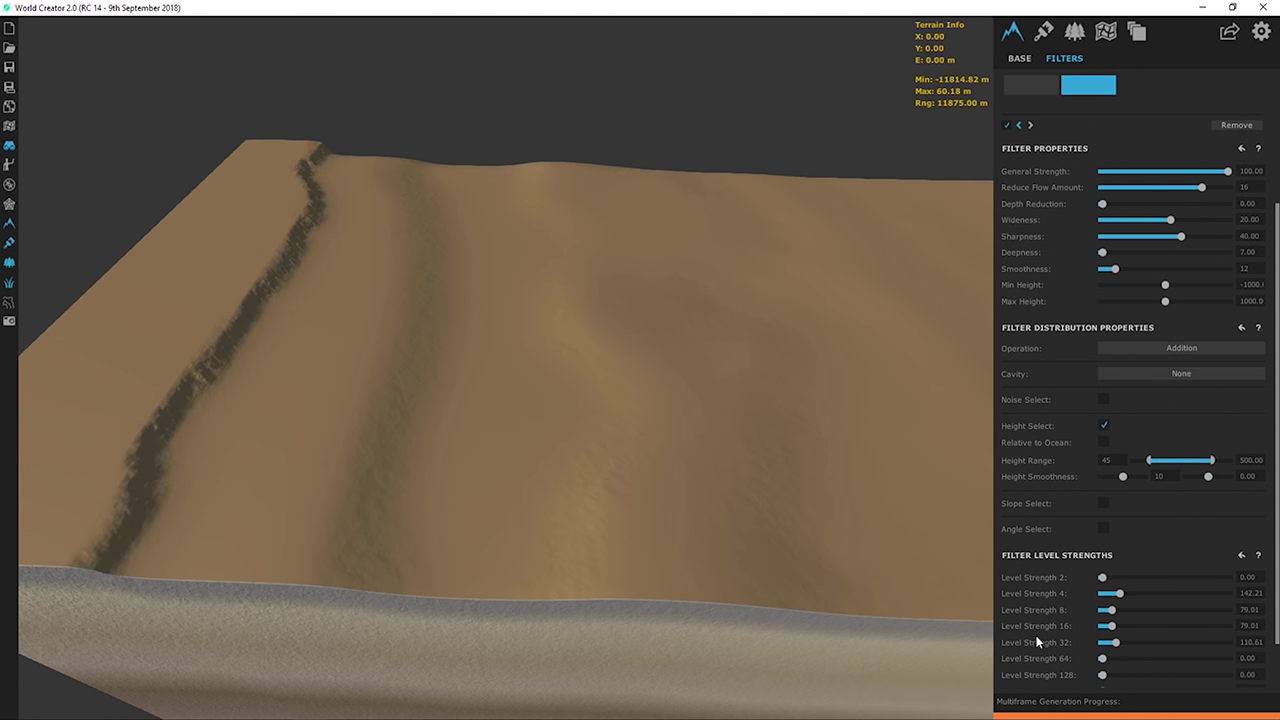
scroll(1051, 620, "down", 1)
left_click_drag(1101, 608, 1115, 608)
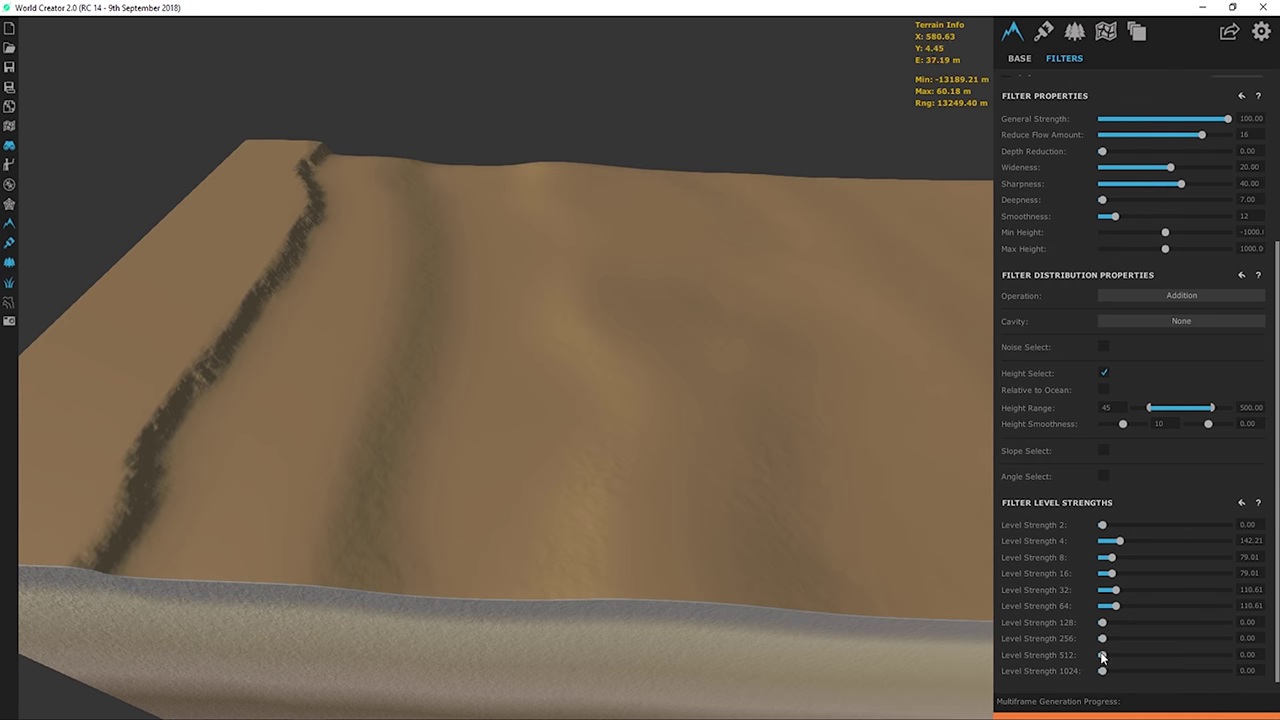
left_click_drag(1102, 623, 1116, 626)
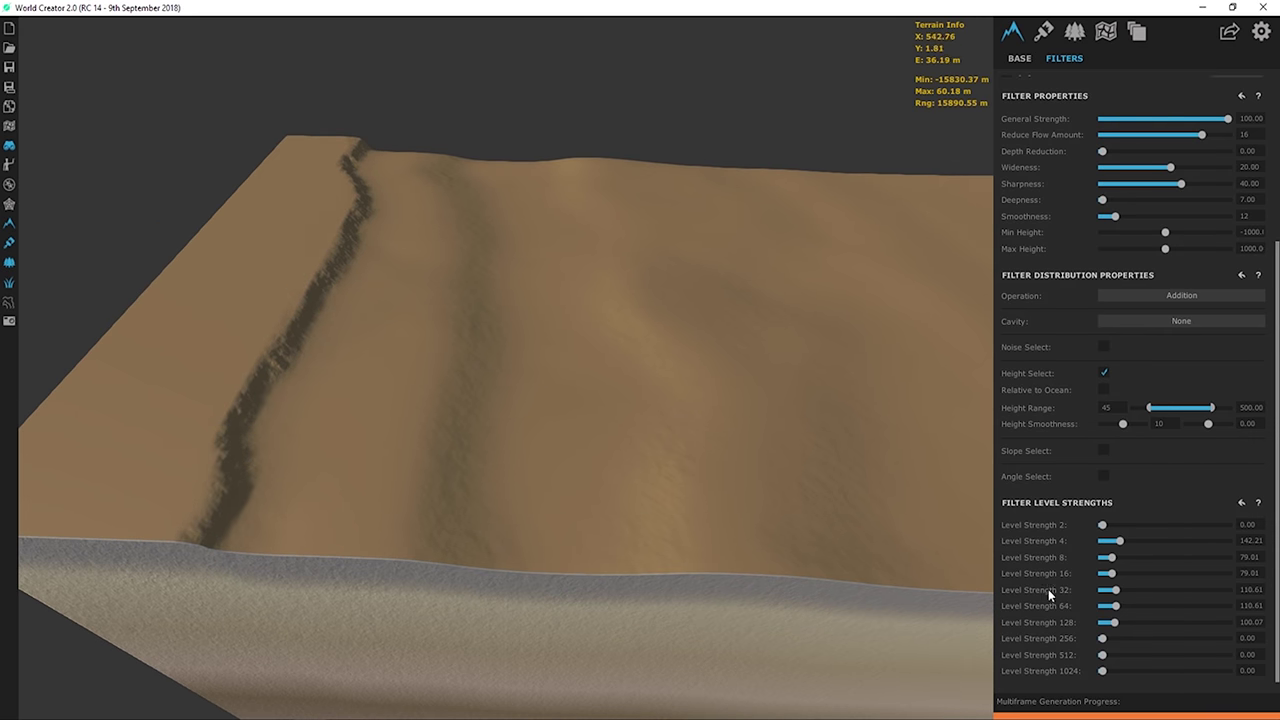
left_click_drag(1102, 640, 1114, 640)
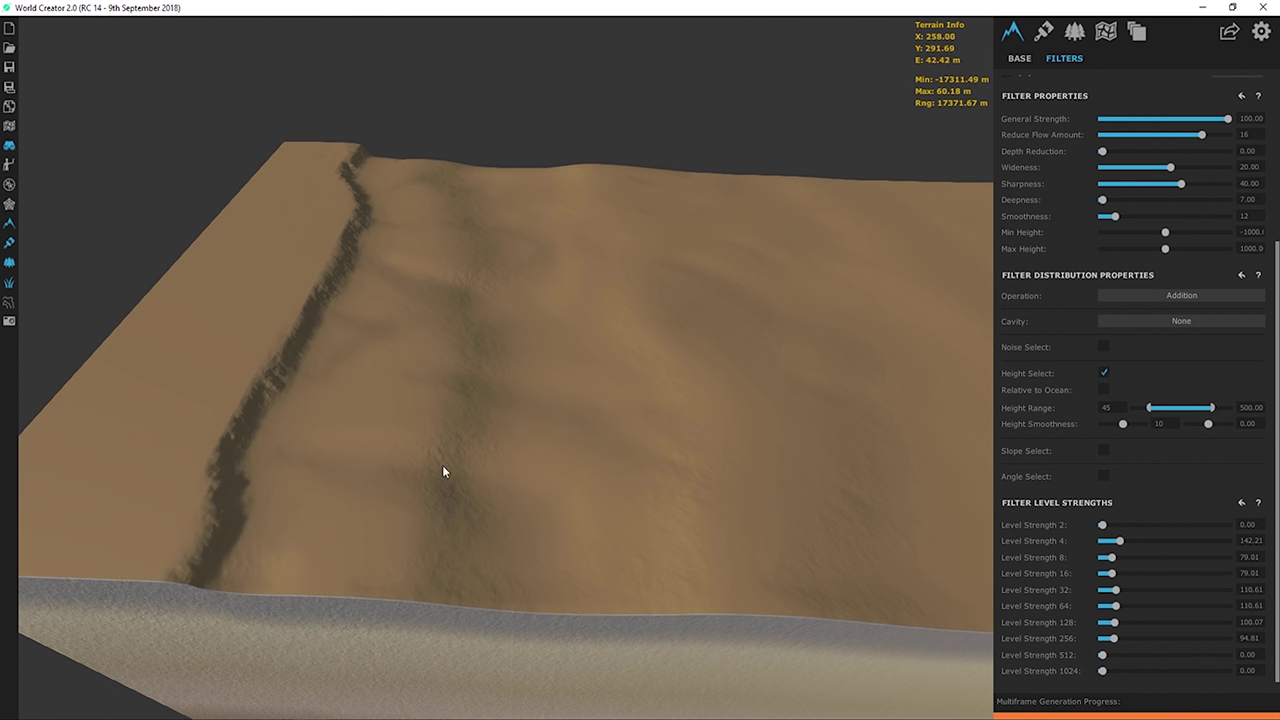
- Start editing the heightmap of the existing area layer with the raise sculpting brush
left_click_drag(537, 323, 386, 166)
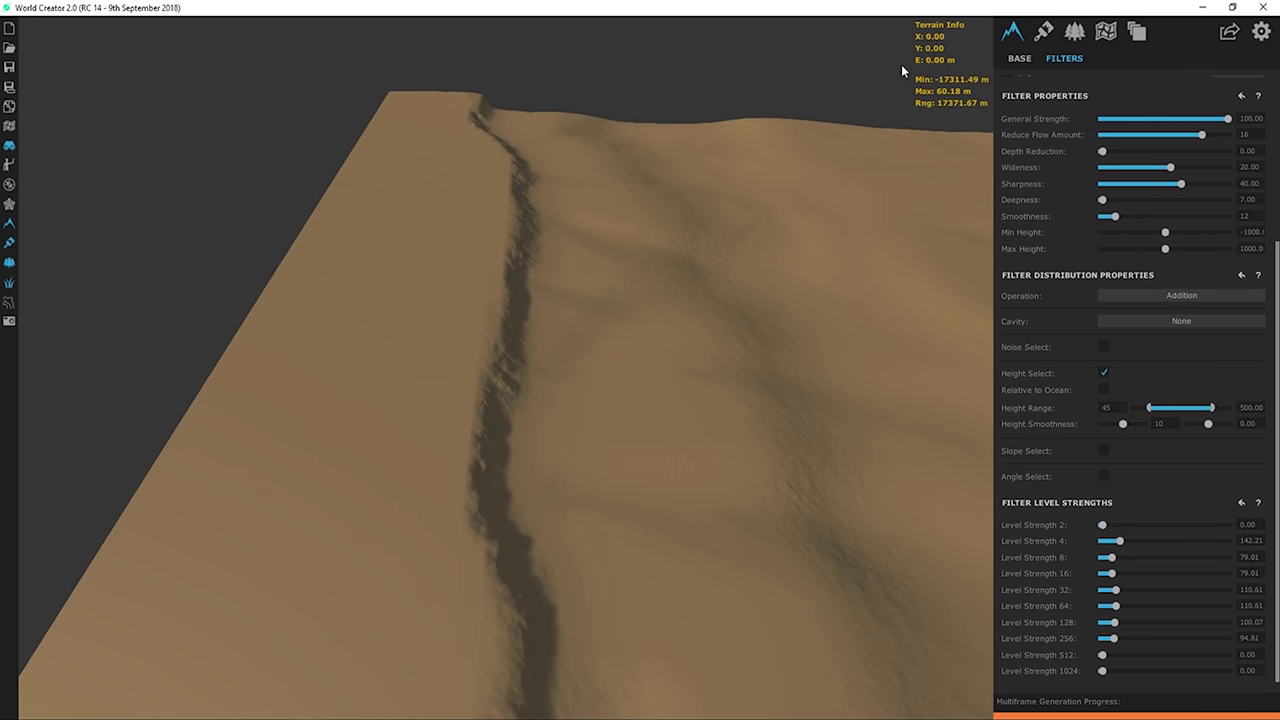
left_click(1105, 35)
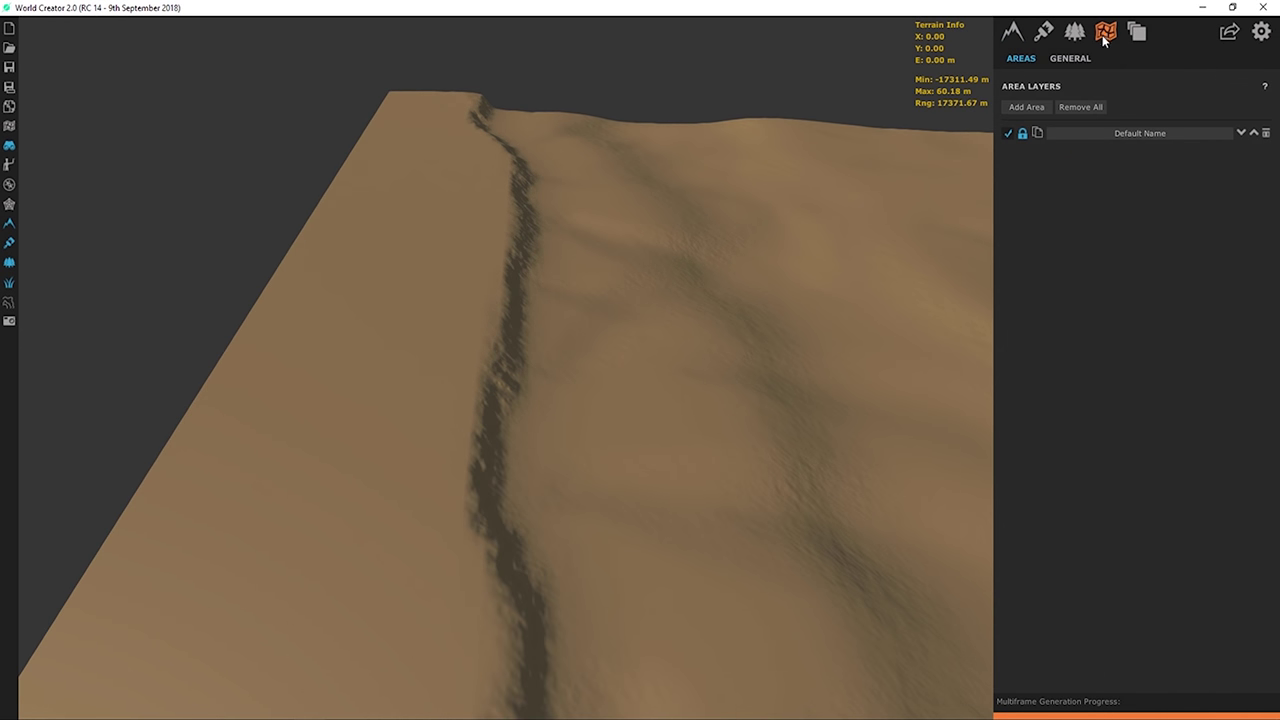
left_click(1089, 134)
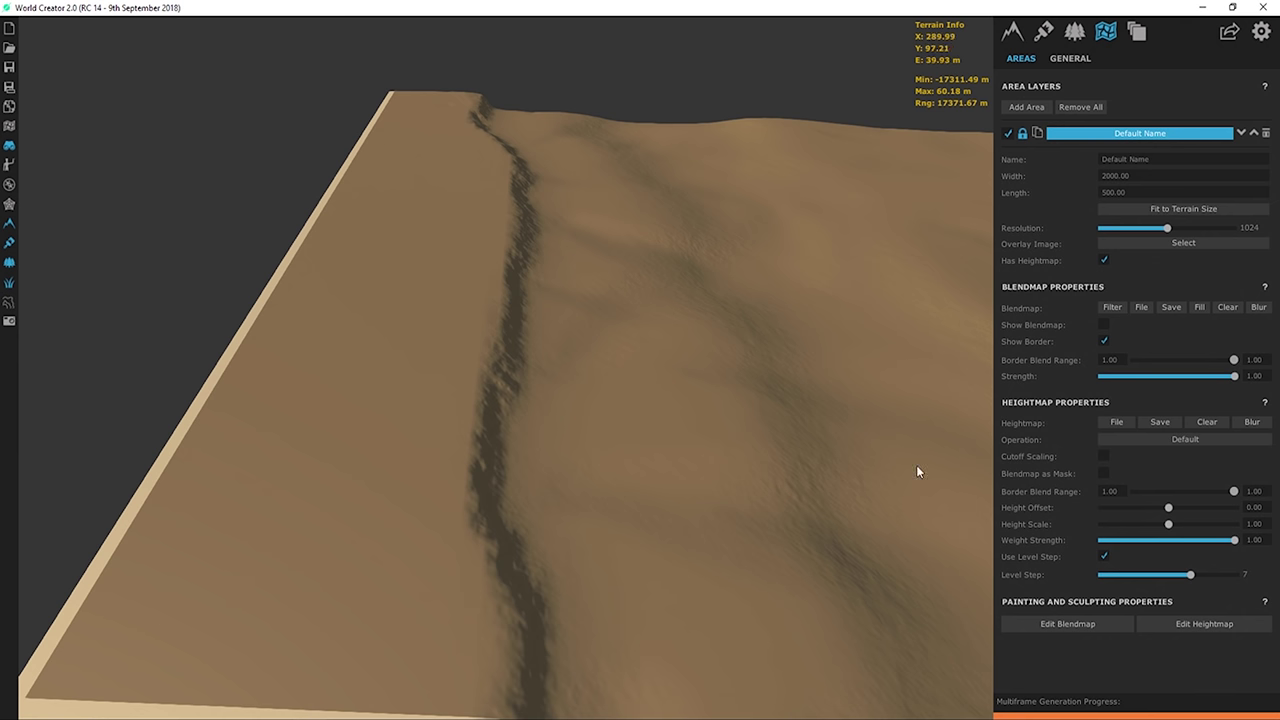
left_click(1173, 624)
scroll(630, 240, "down", 5)
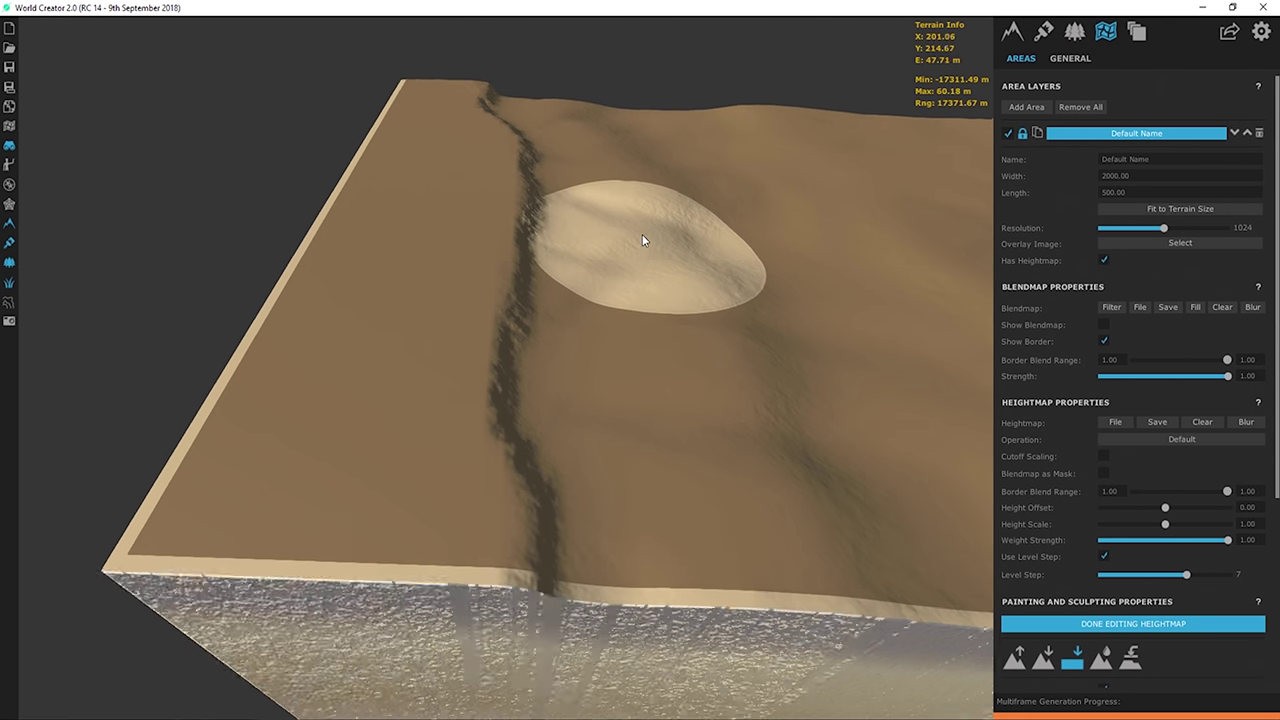
scroll(1030, 585, "down", 3)
scroll(1051, 603, "down", 3)
left_click(1016, 491)
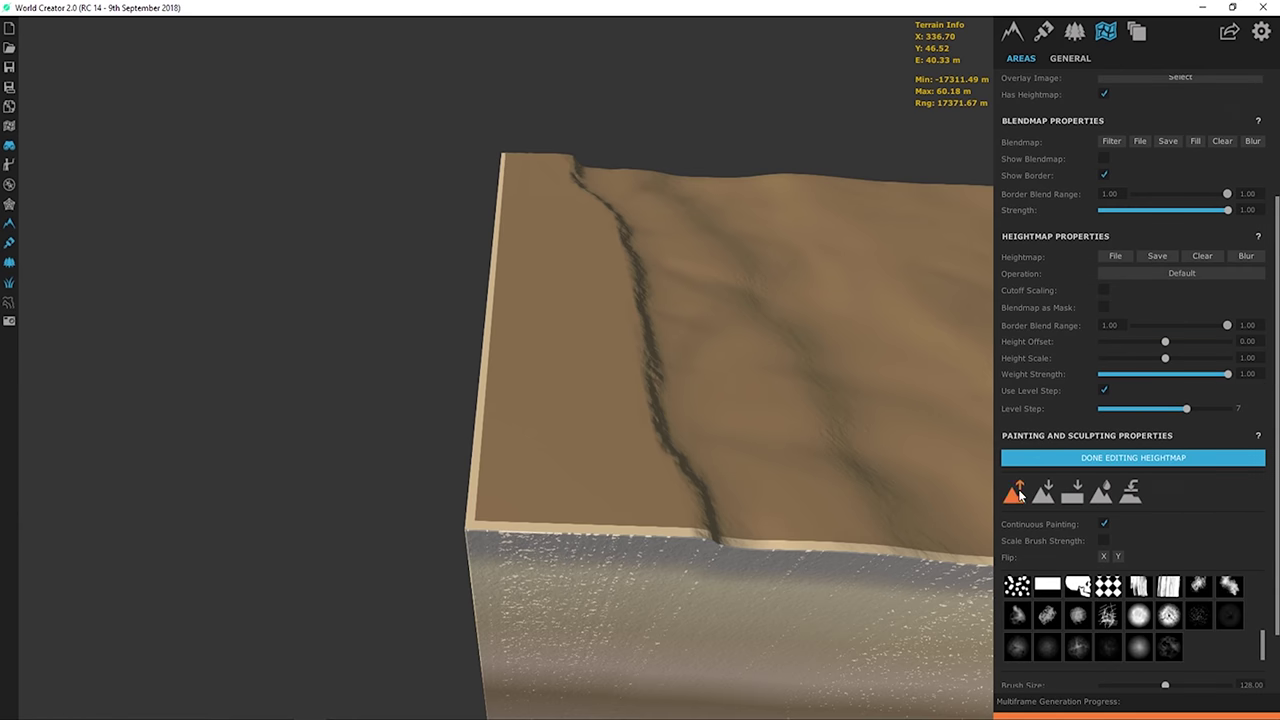
- Turn off continuous painting for the raise brush and set its brush strength to 0.1
right_click_drag(597, 252, 1048, 536)
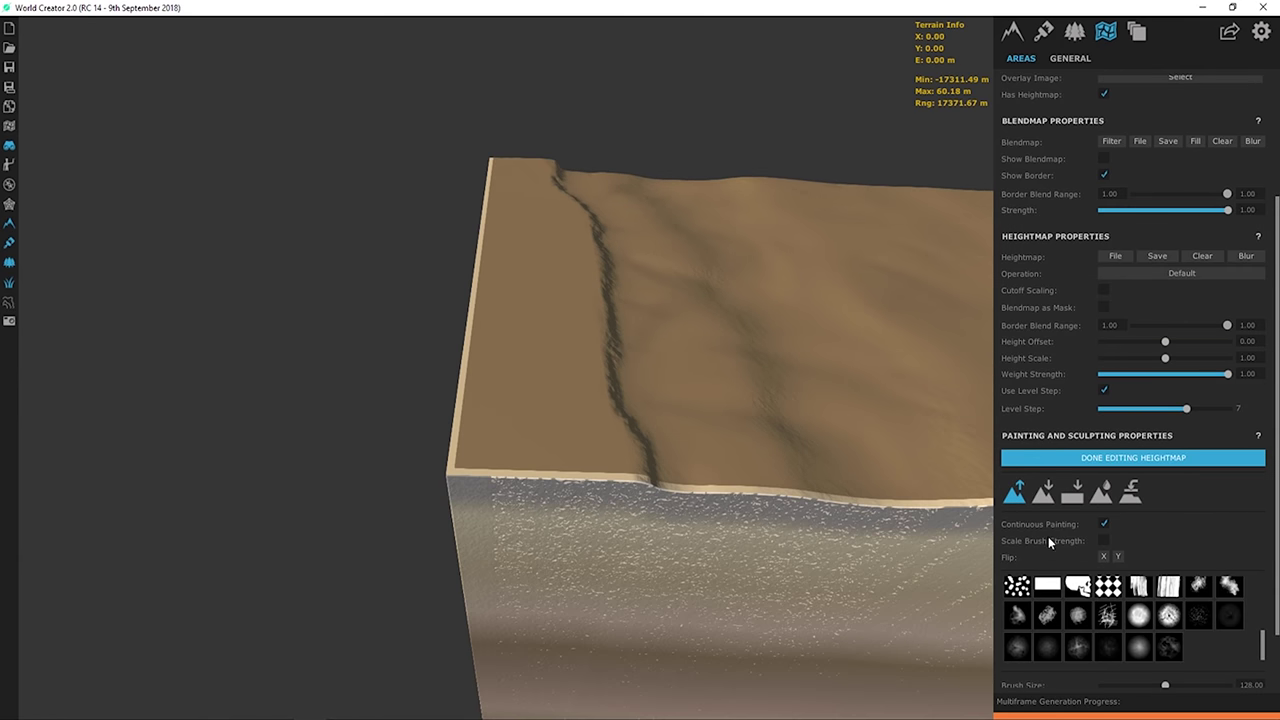
left_click(1104, 524)
scroll(1079, 663, "down", 1)
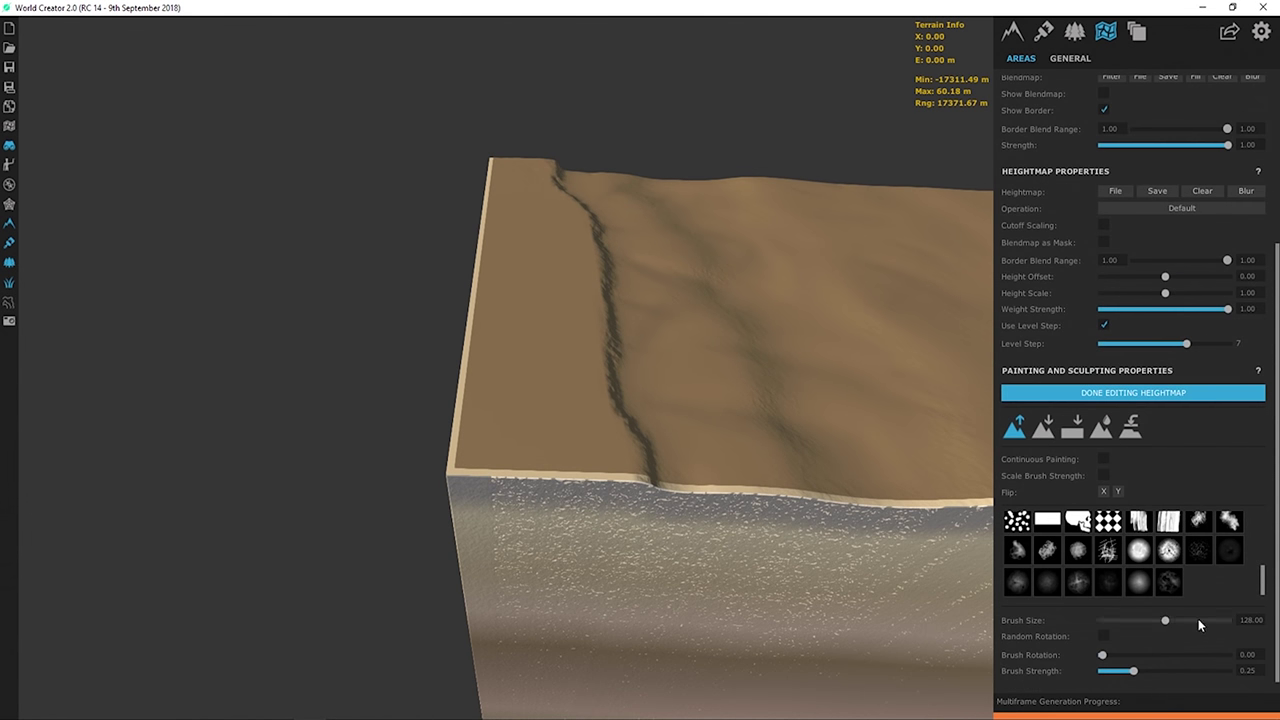
left_click(1247, 671)
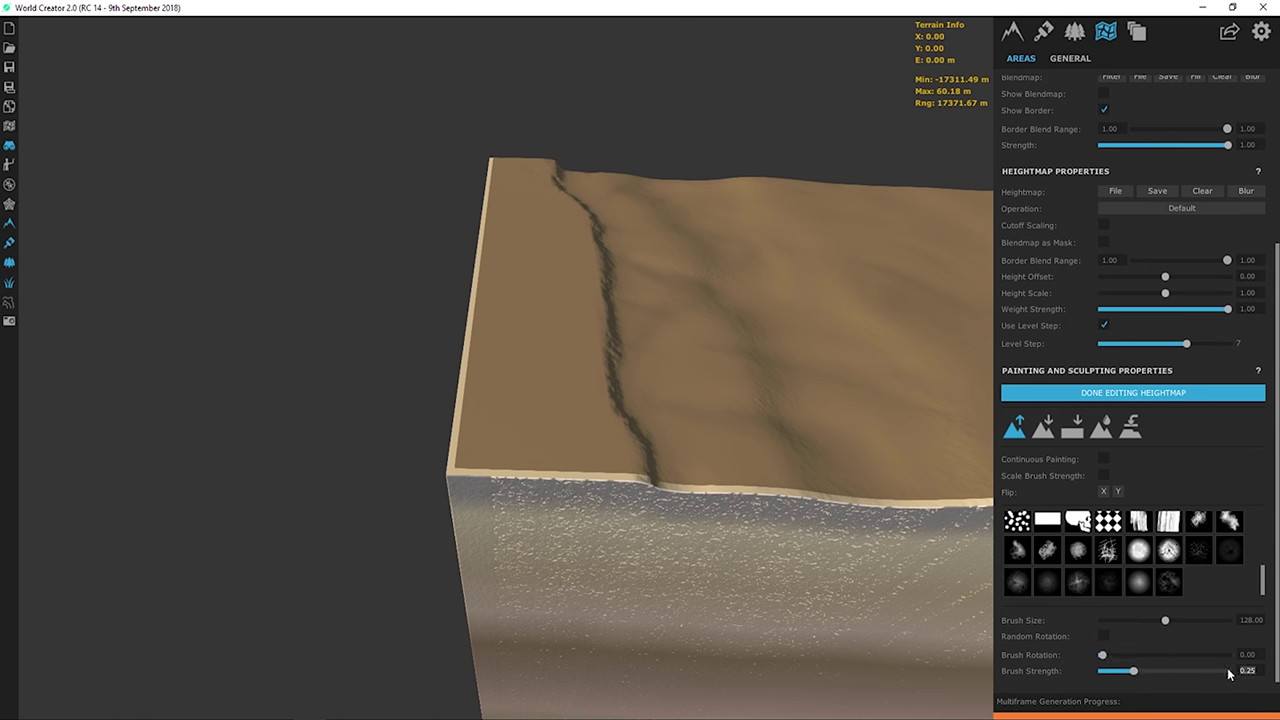
type(".1")
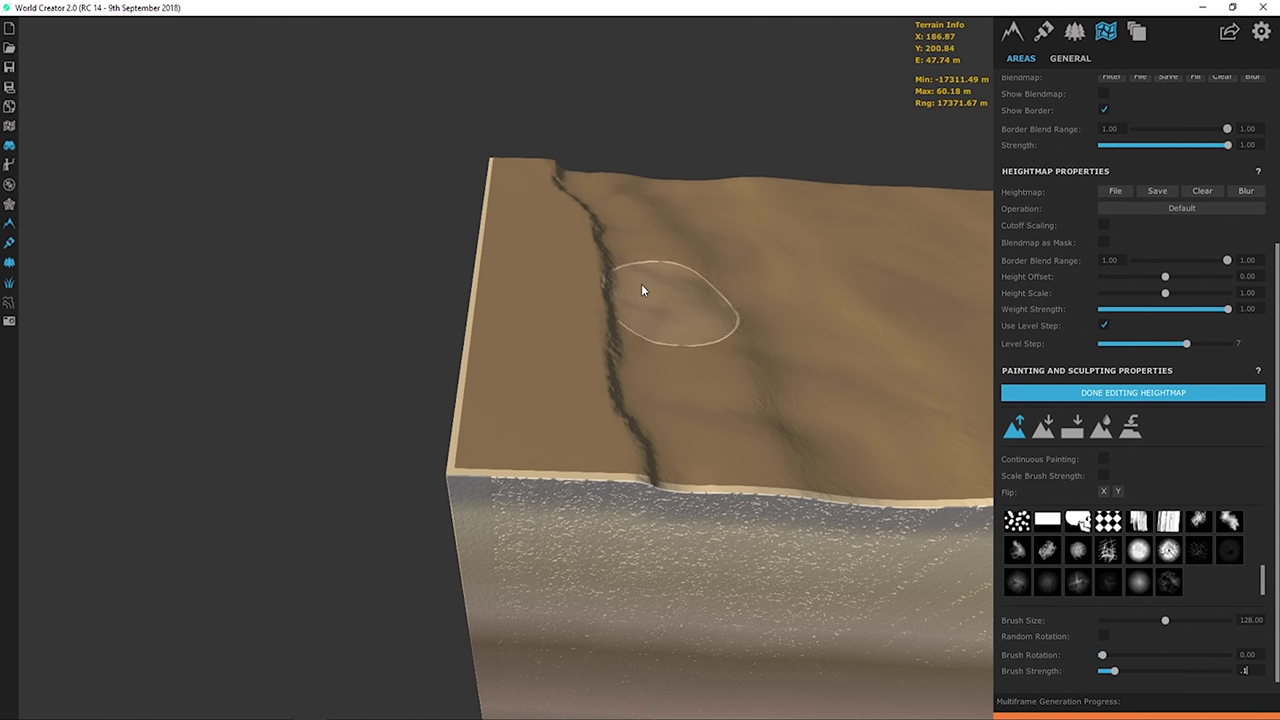
- Raise the flat plateau behind the cliff edge into uneven ground with the soft round brush and finish editing the heightmap
scroll(1078, 543, "up", 3)
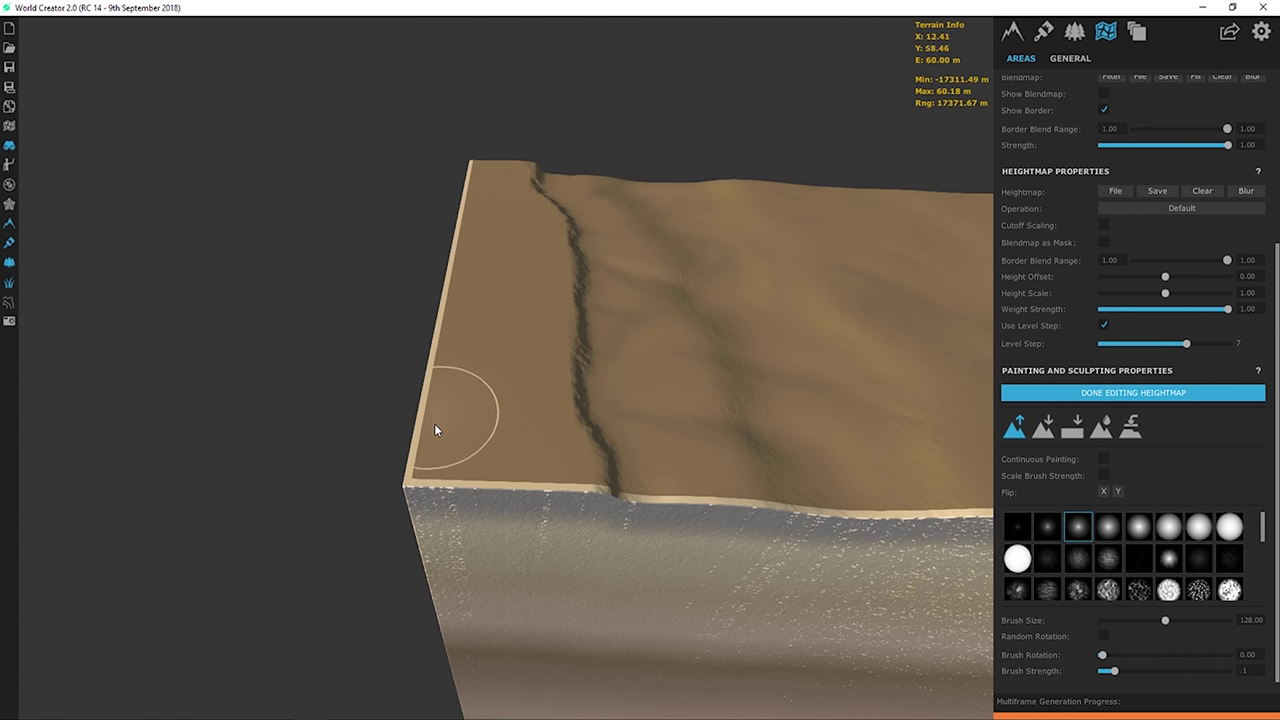
mouse_move(448, 364)
left_mouse_down()
mouse_move(475, 177)
mouse_move(484, 277)
mouse_move(458, 344)
mouse_move(493, 433)
mouse_move(458, 504)
left_mouse_up()
mouse_move(632, 299)
middle_mouse_down()
mouse_move(461, 286)
mouse_move(468, 356)
middle_mouse_up()
scroll(461, 286, "up", 2)
left_click_drag(331, 347, 325, 329)
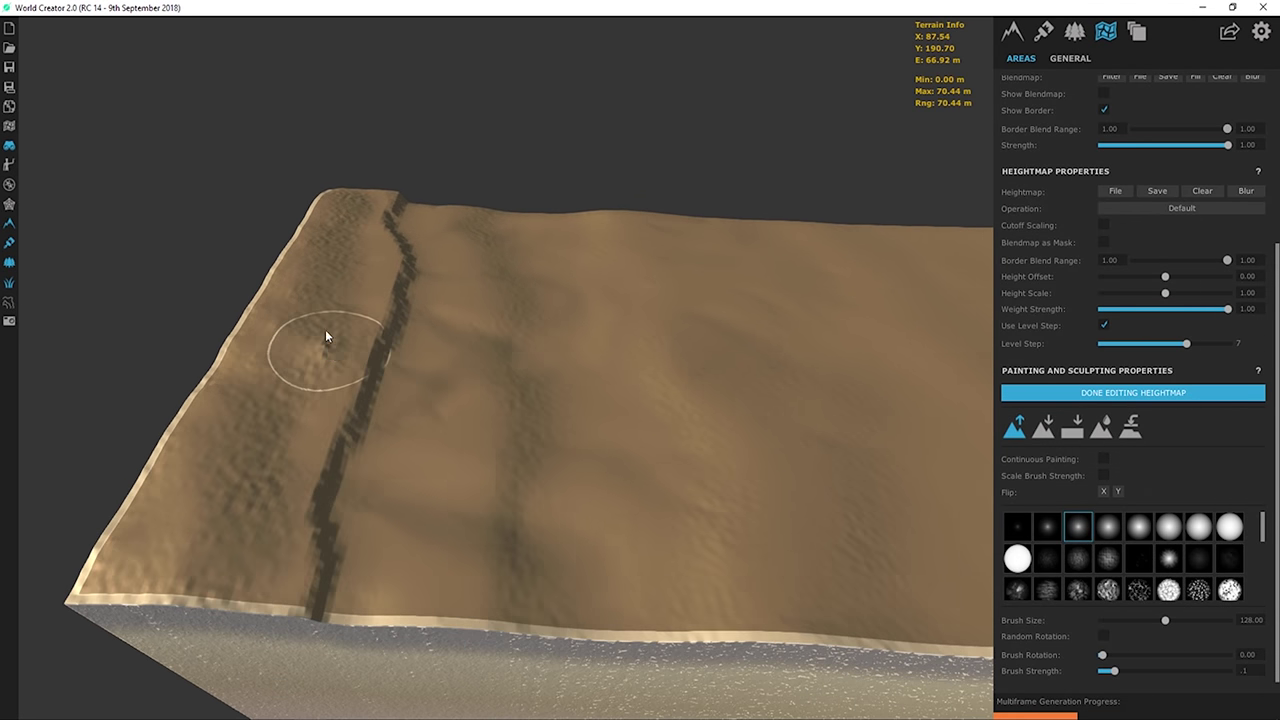
left_click_drag(365, 266, 366, 187)
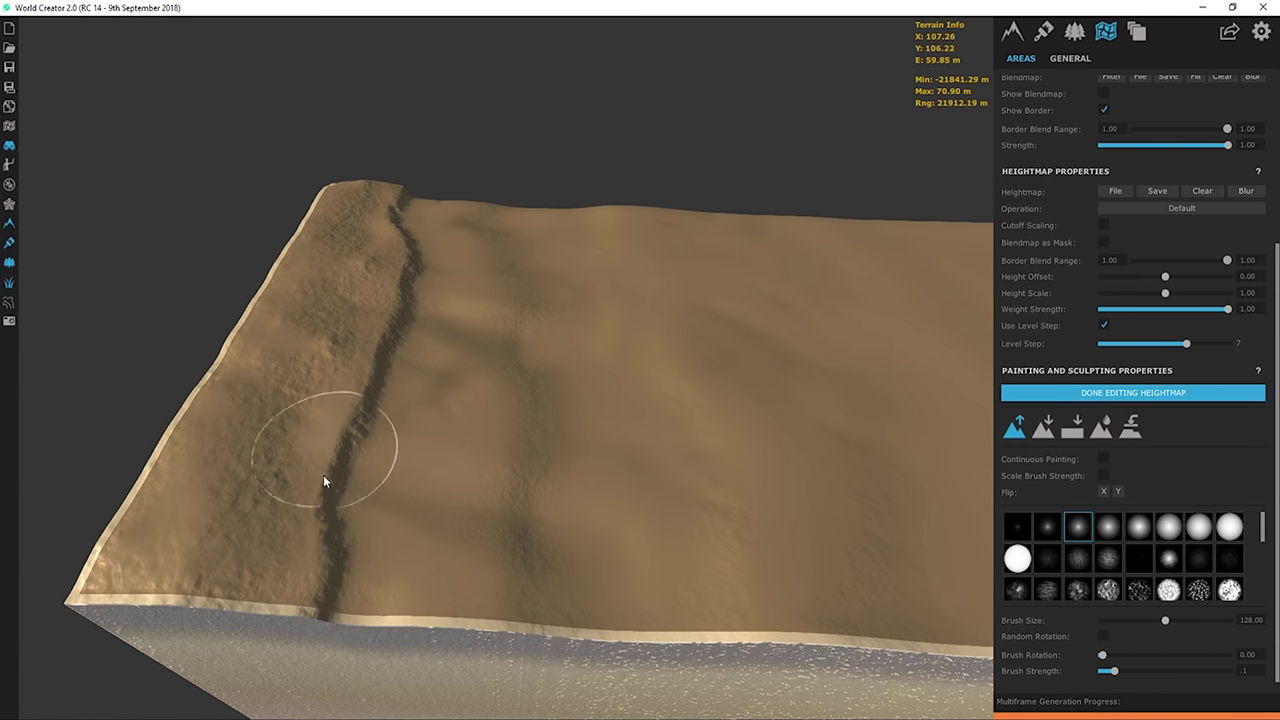
left_click(280, 431)
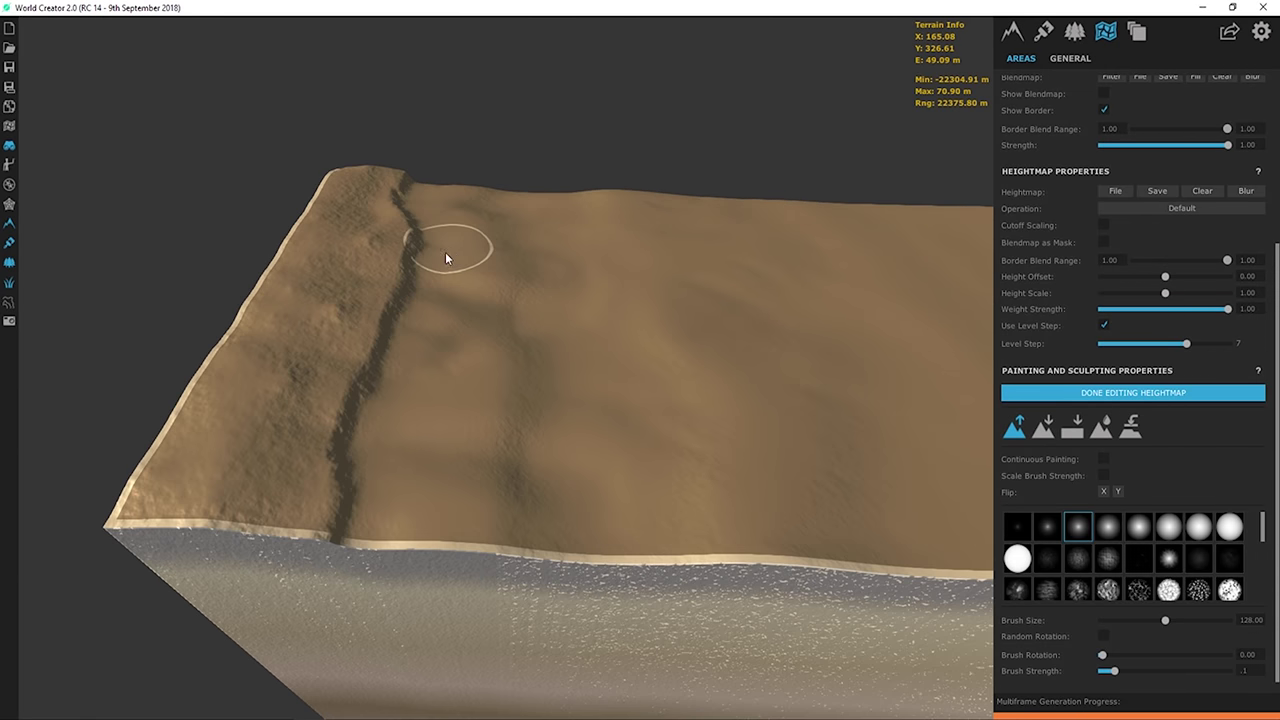
left_click(1076, 392)
- Return to the Erosion filter's settings and raise its level strength 512 to about 58
scroll(398, 236, "up", 3)
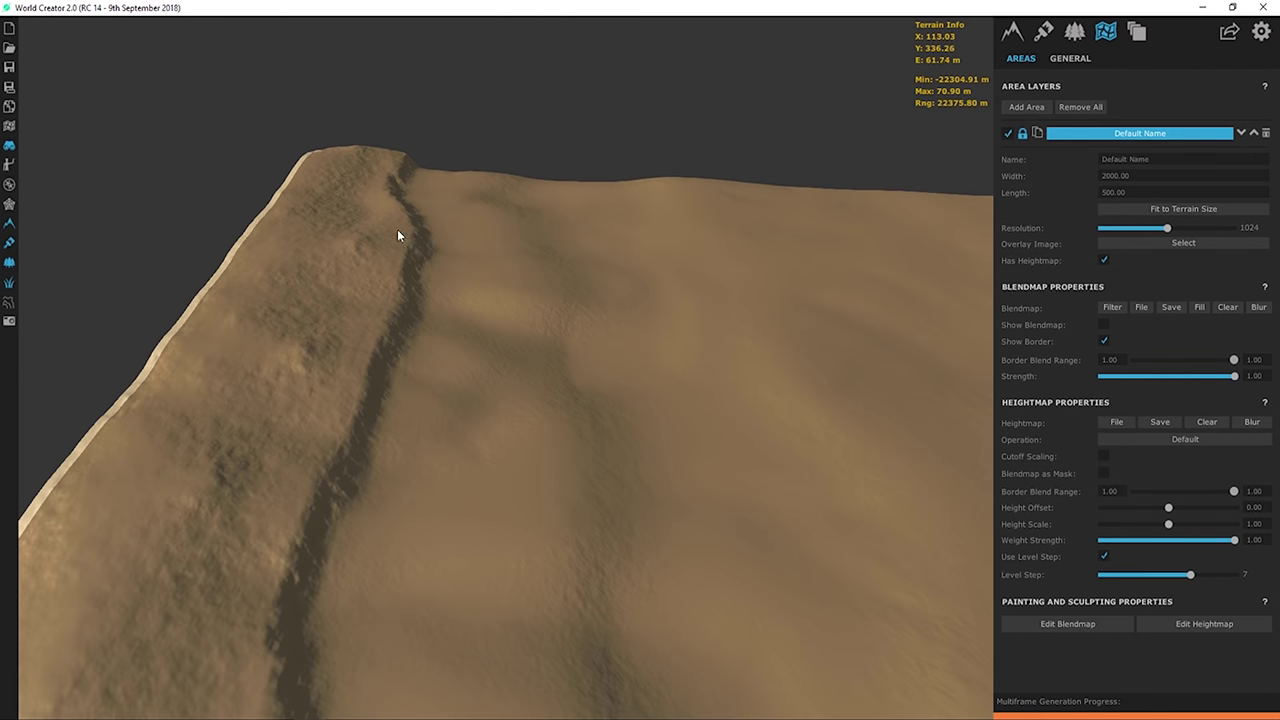
left_click(1043, 31)
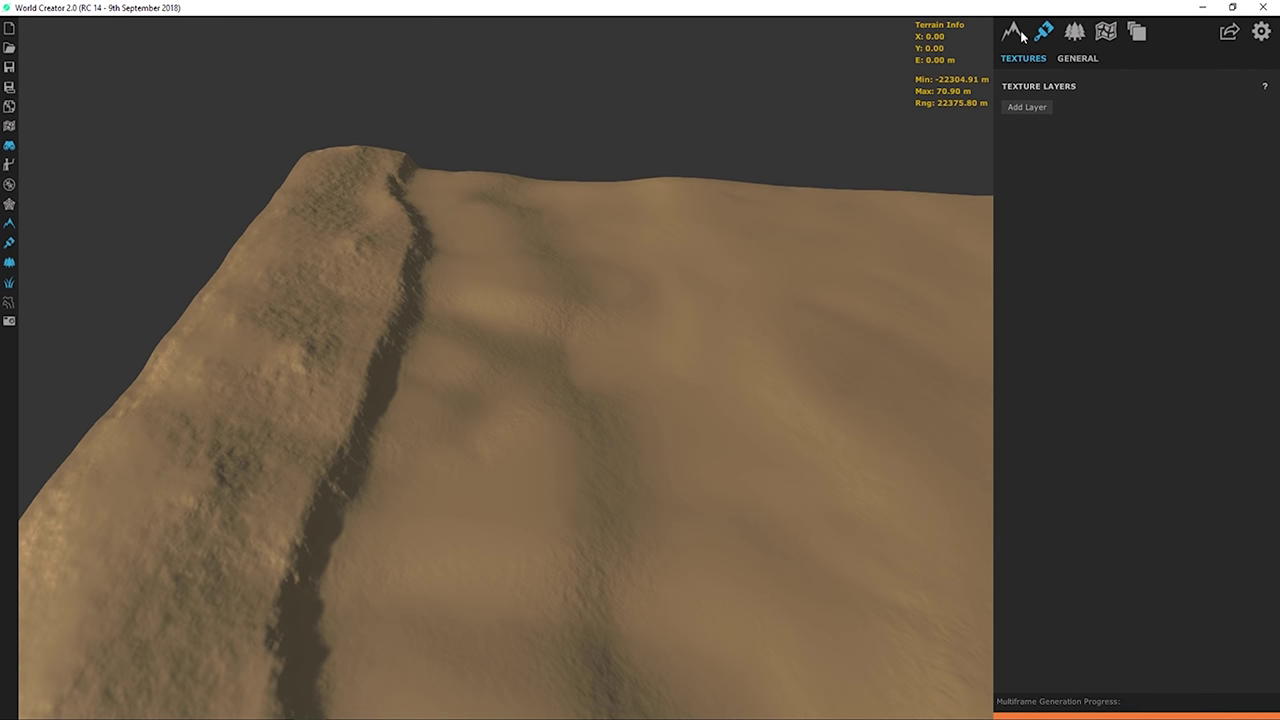
left_click(1012, 31)
left_click(1064, 58)
scroll(1037, 510, "down", 4)
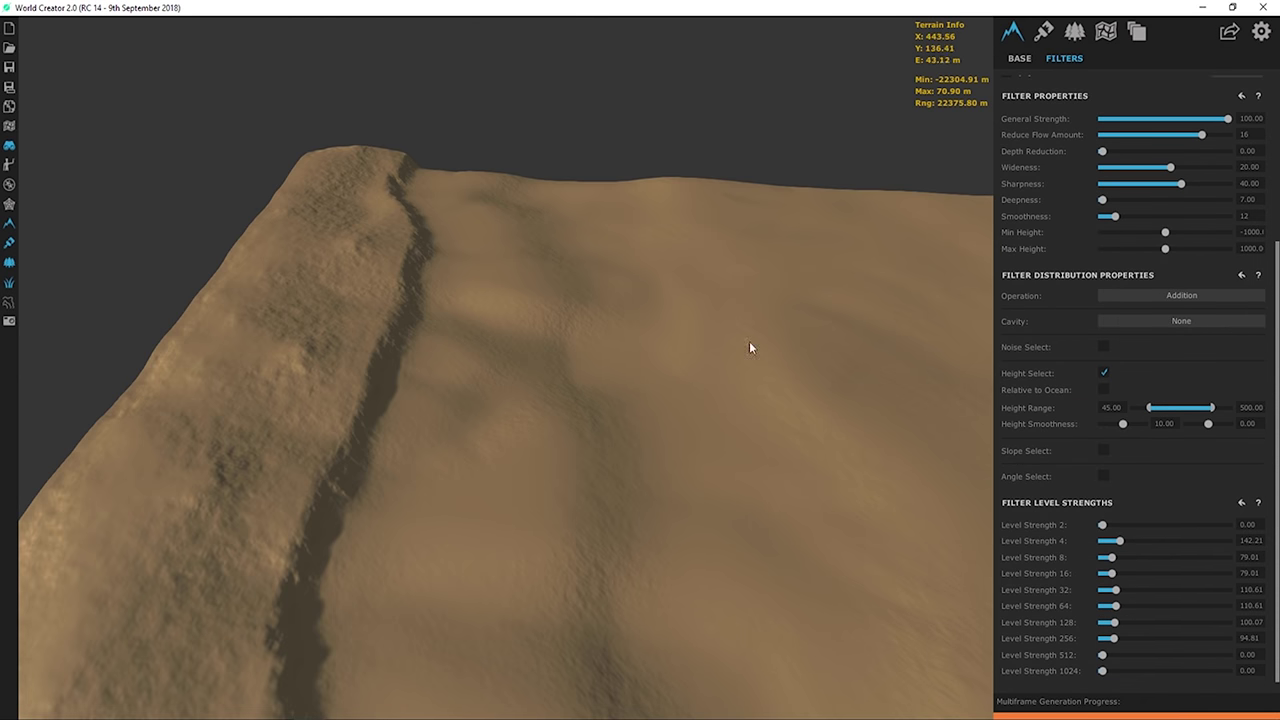
middle_click_drag(682, 329, 548, 316)
left_click(1109, 655)
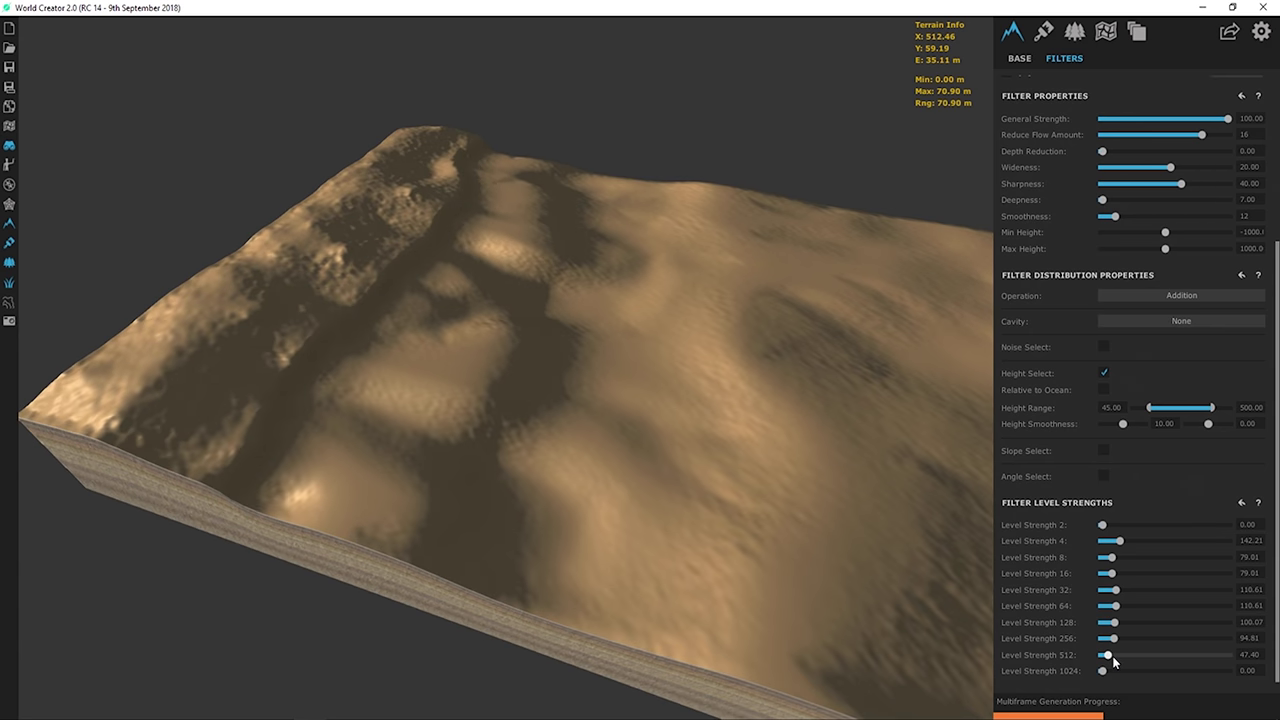
left_click(1112, 656)
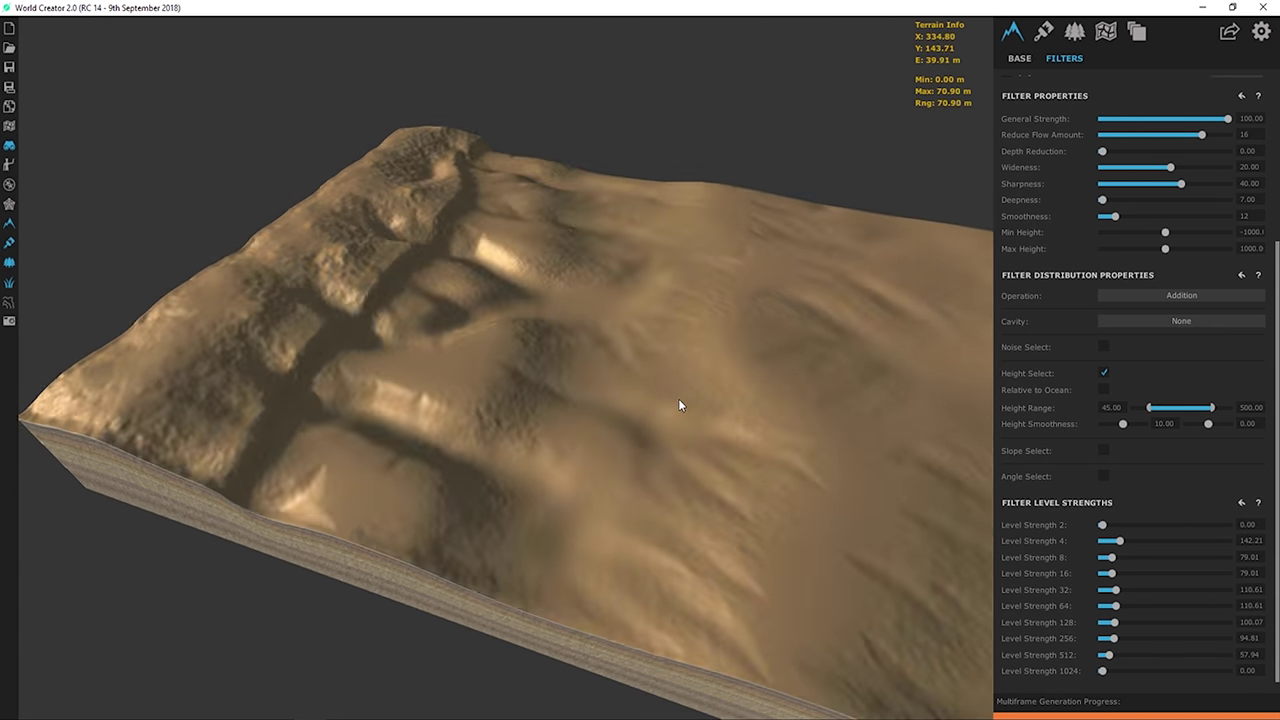
- Lower the Erosion filter's level strength 512 to about 47 and level strength 256 to about 79
scroll(590, 324, "down", 3)
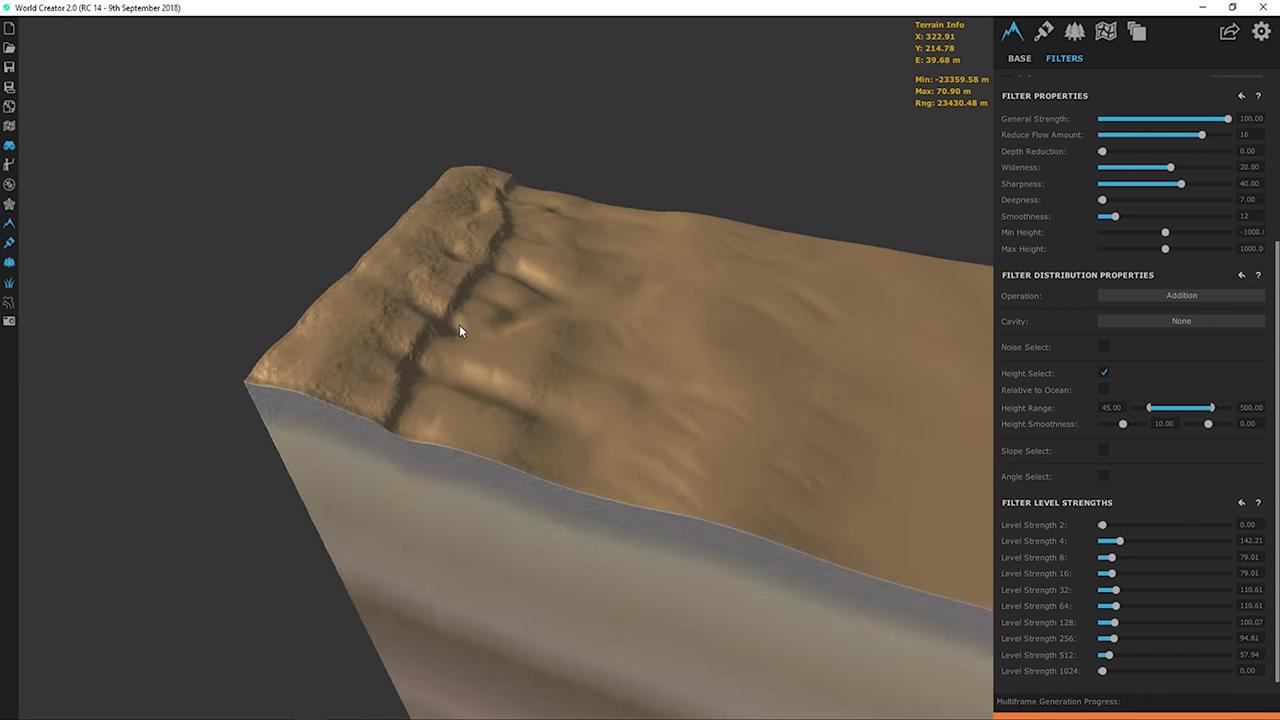
scroll(455, 326, "up", 5)
right_click_drag(398, 321, 577, 297)
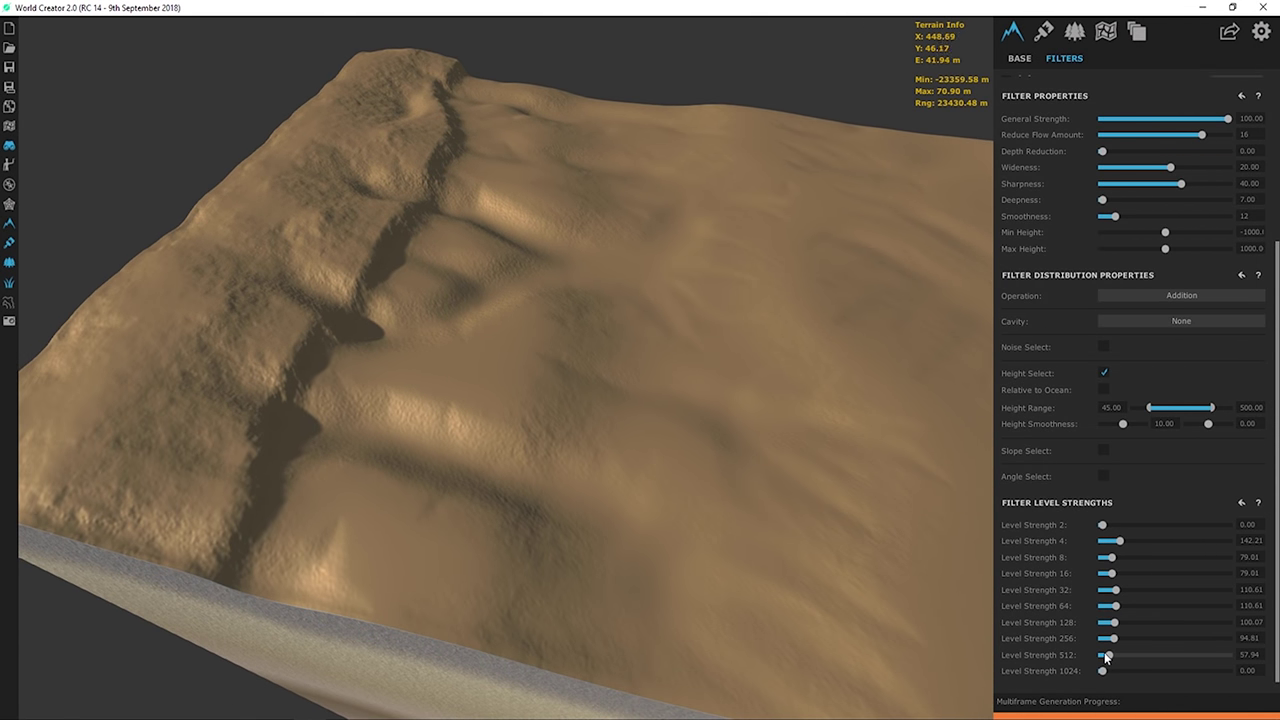
left_click_drag(1107, 657, 1107, 640)
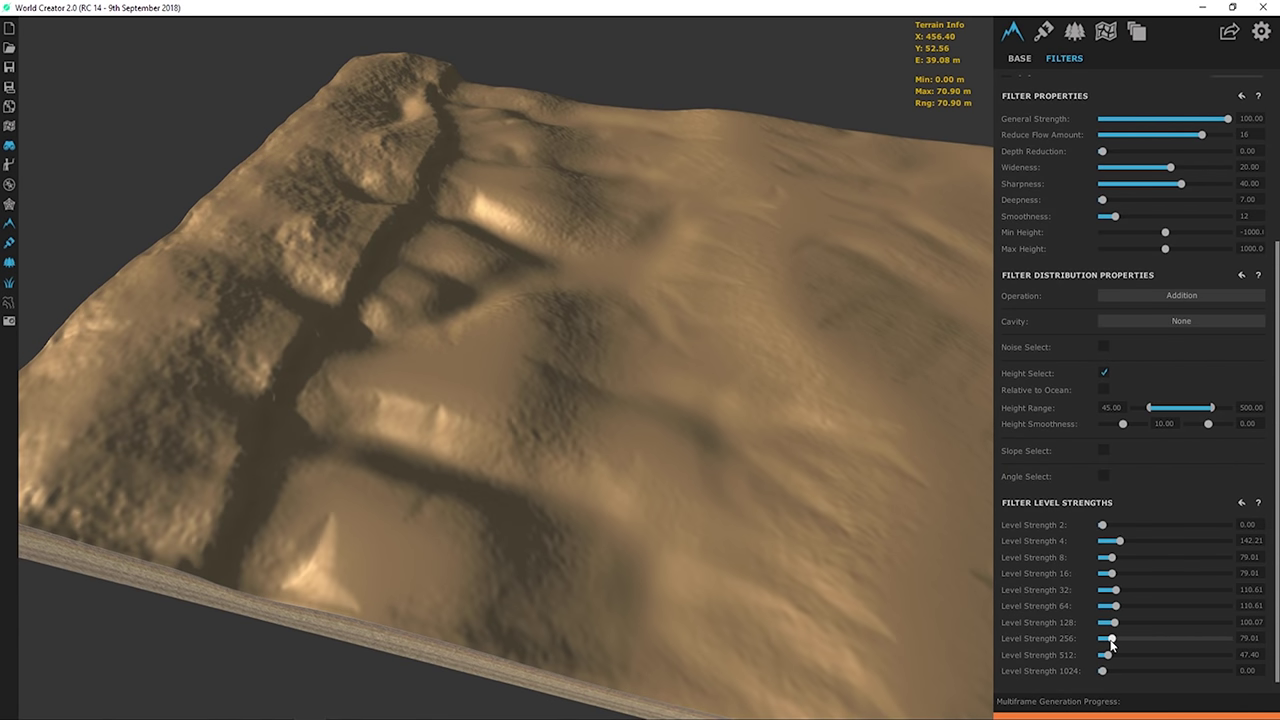
left_click_drag(585, 380, 457, 257)
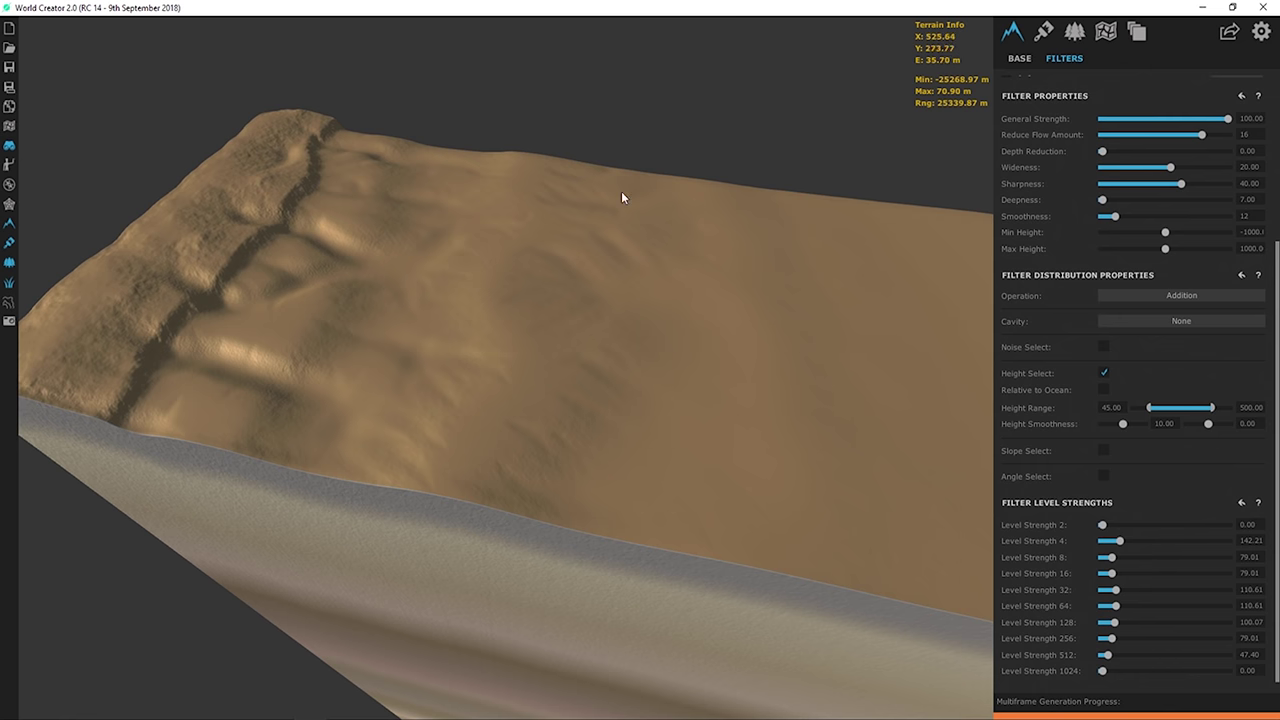
left_click_drag(621, 195, 634, 271)
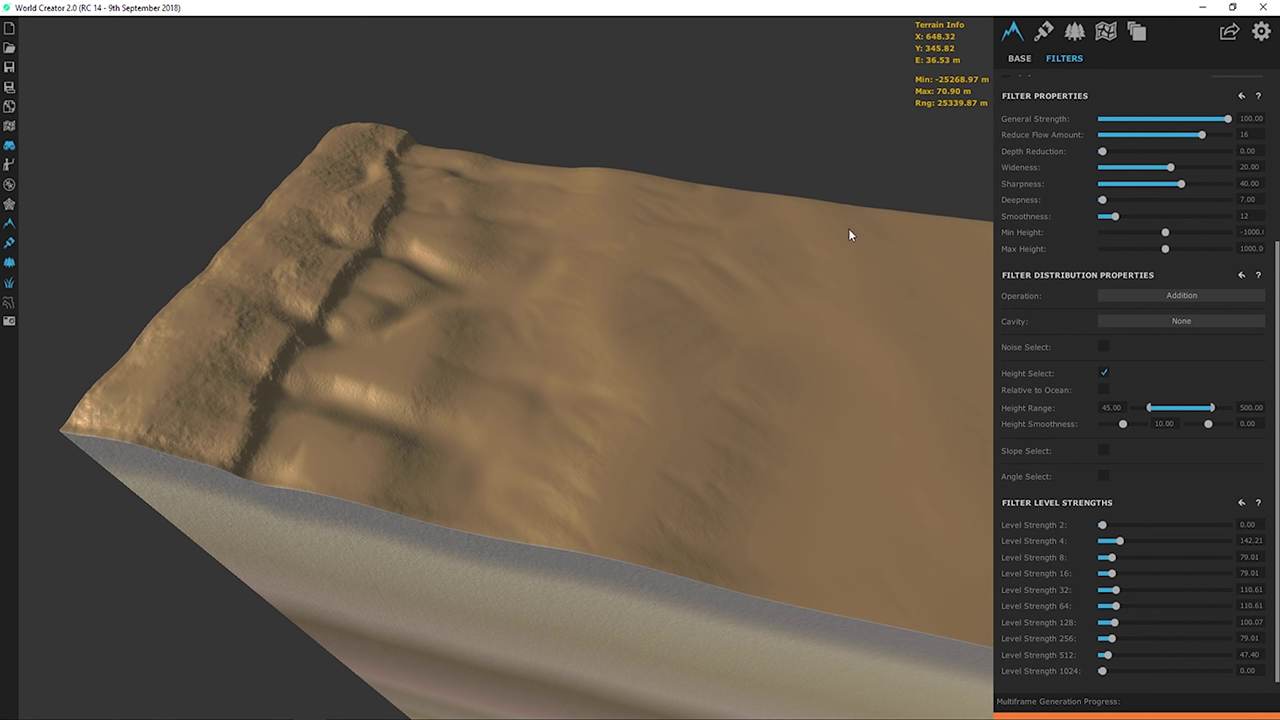
scroll(747, 295, "down", 3)
right_click_drag(747, 302, 1048, 282)
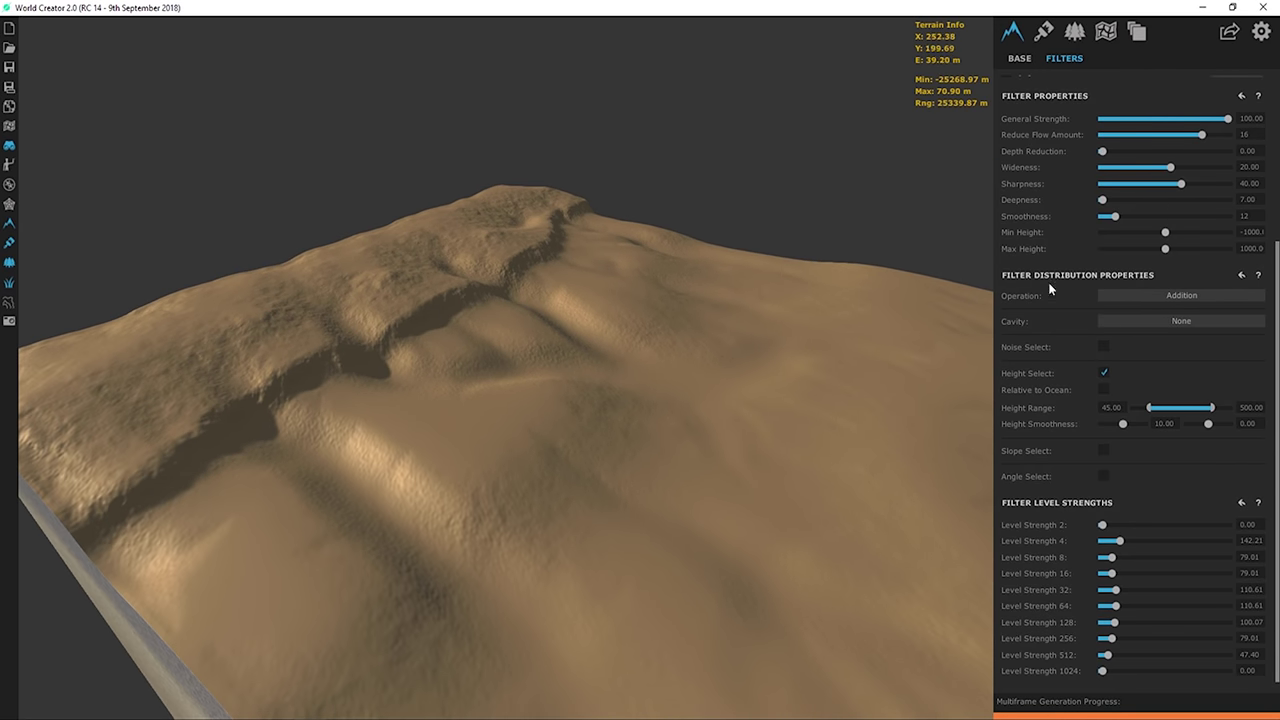
- Reduce the Erosion filter's general strength to about 60.5 and set its depth reduction to 0.08
scroll(1119, 270, "up", 3)
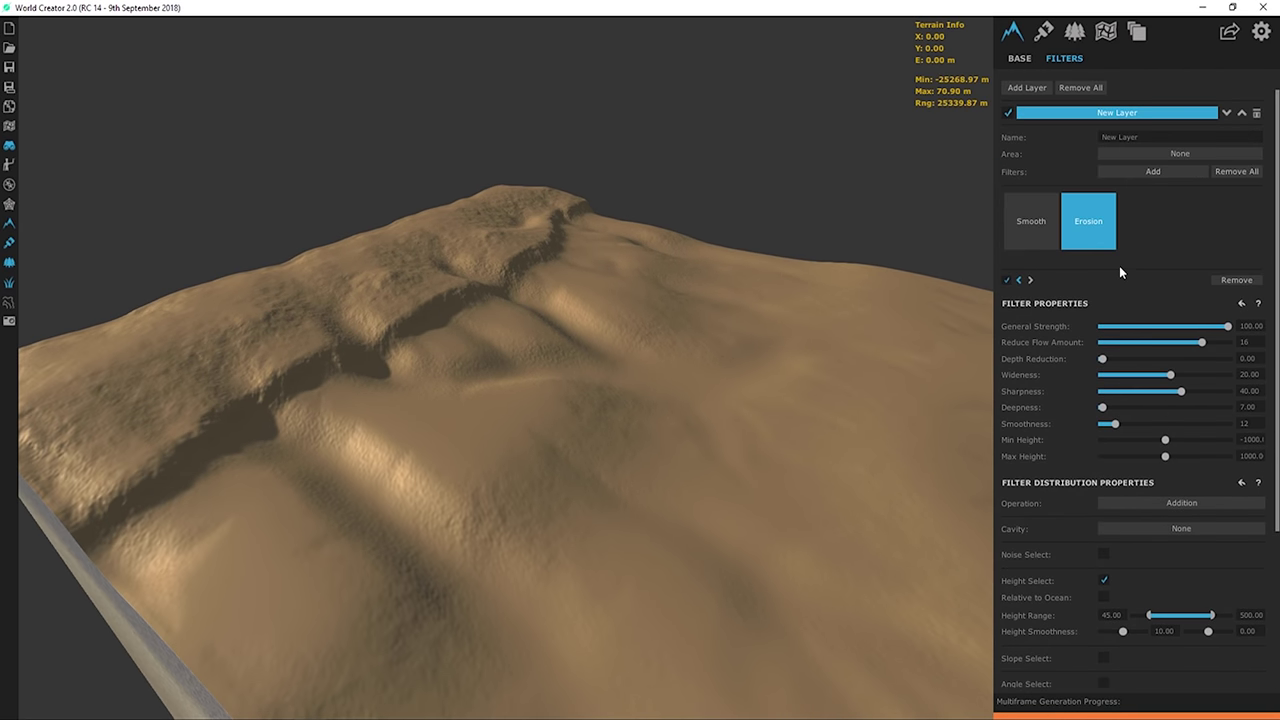
left_click(1205, 327)
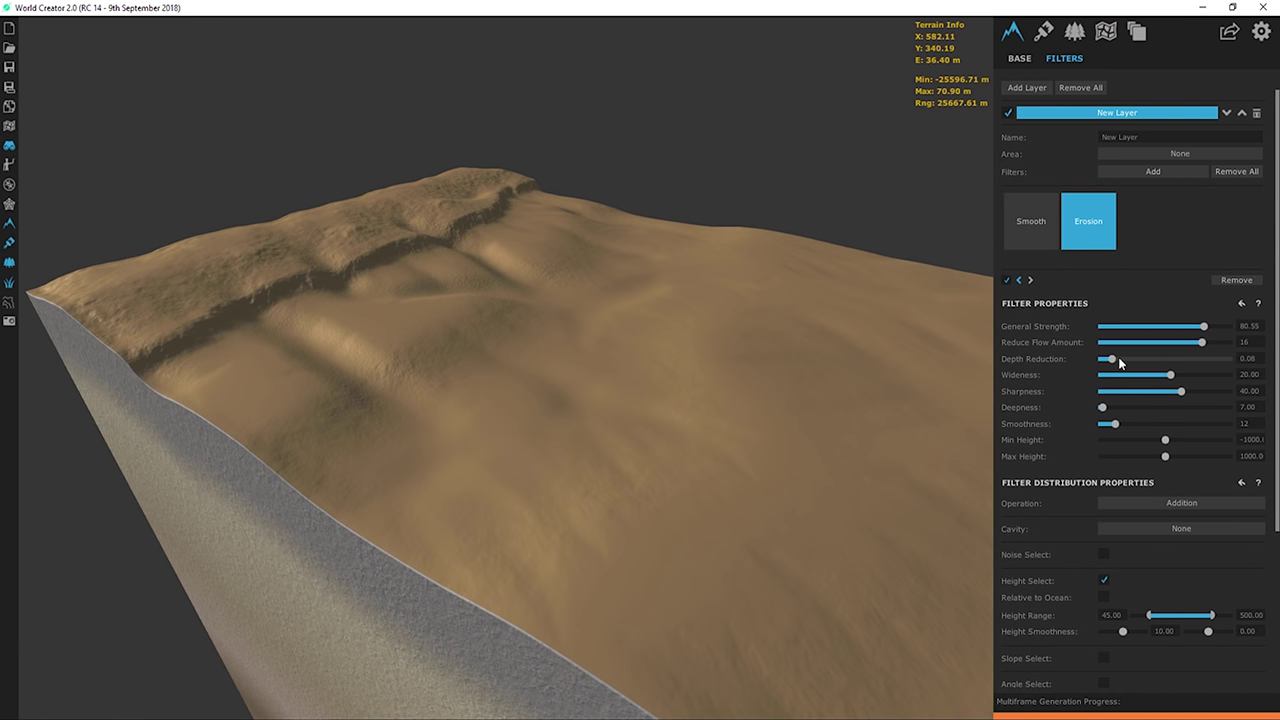
left_click(1112, 360)
right_click_drag(656, 285, 457, 260)
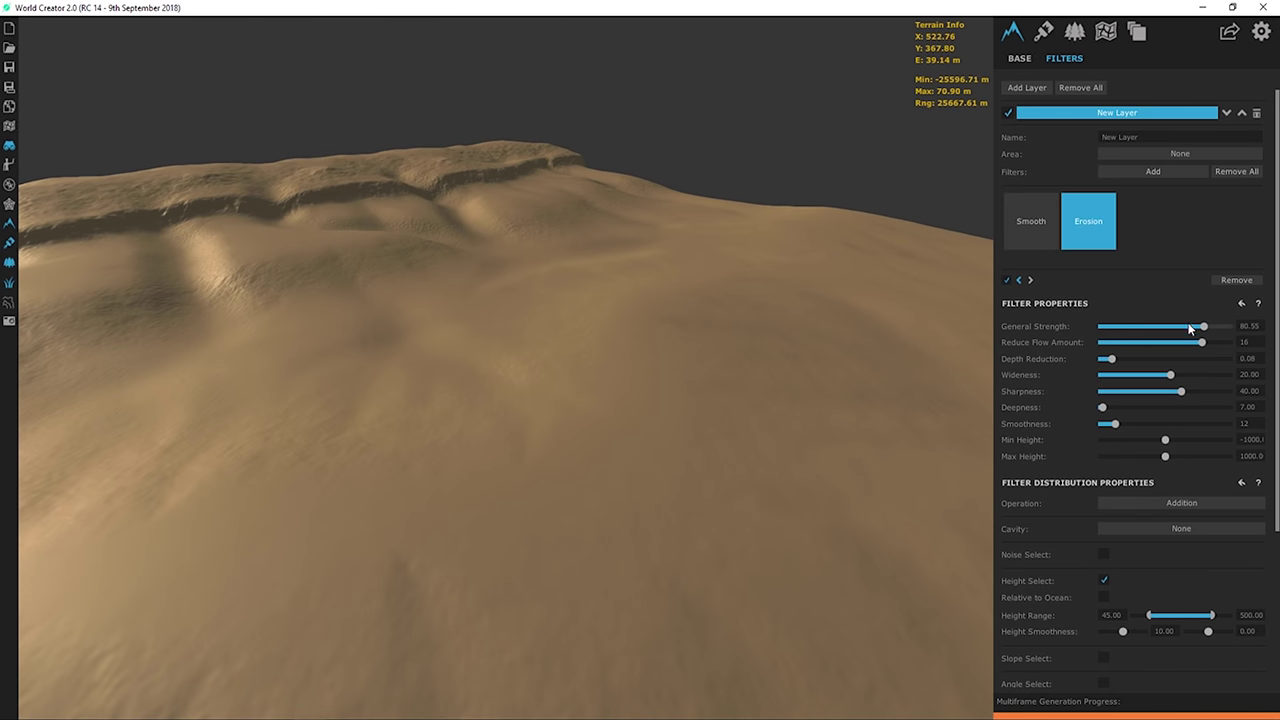
left_click(1179, 326)
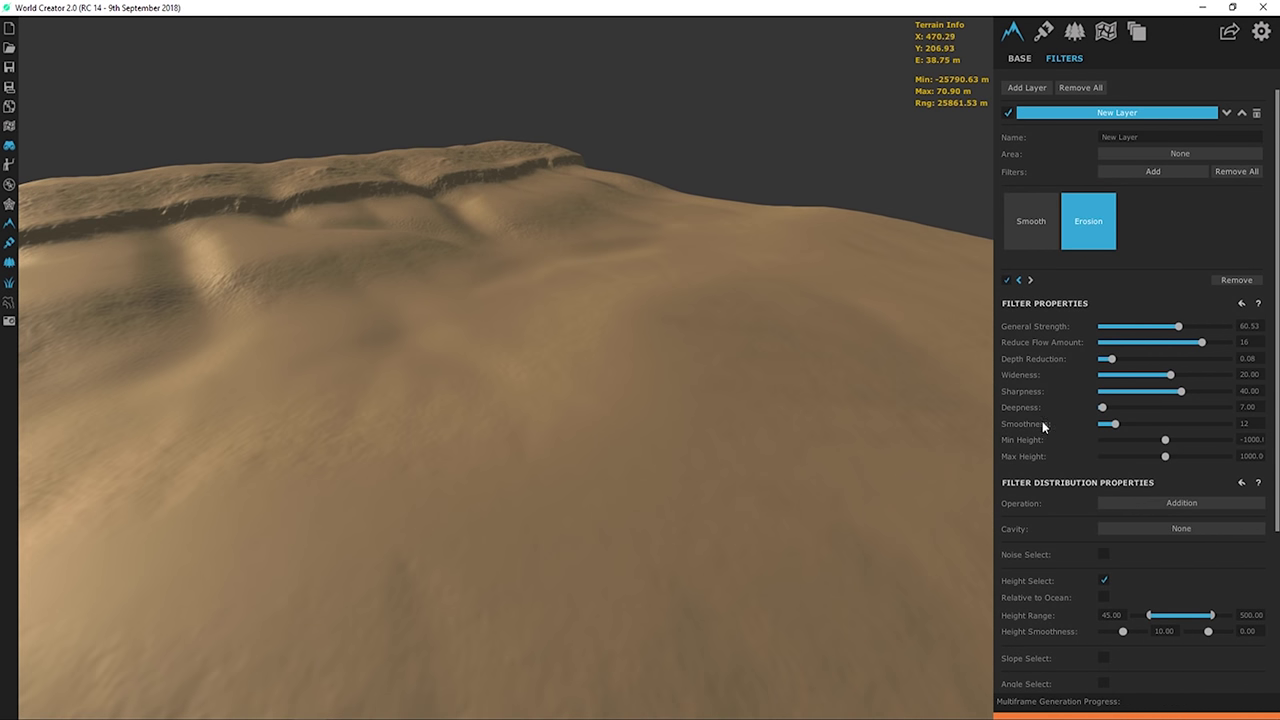
- Try an Erosion smoothness of 27 and settle on a smoothness of 8
left_click(1149, 424)
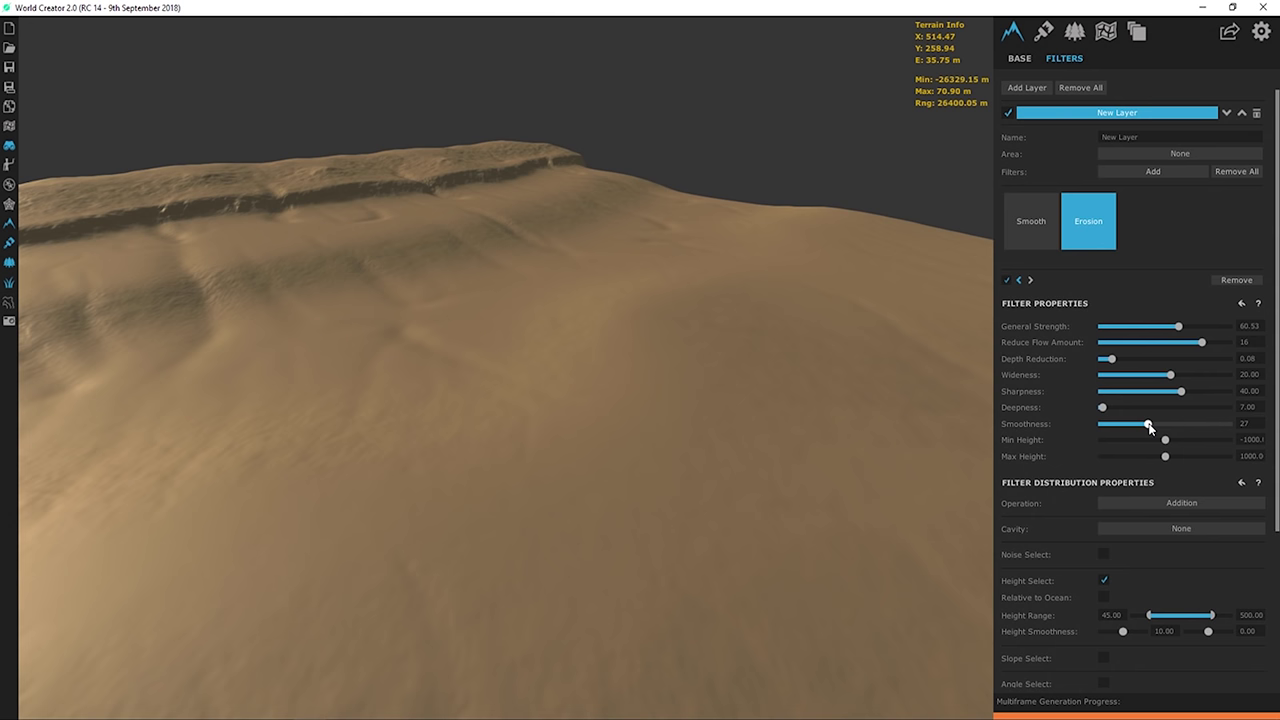
left_click(1107, 424)
scroll(680, 288, "down", 4)
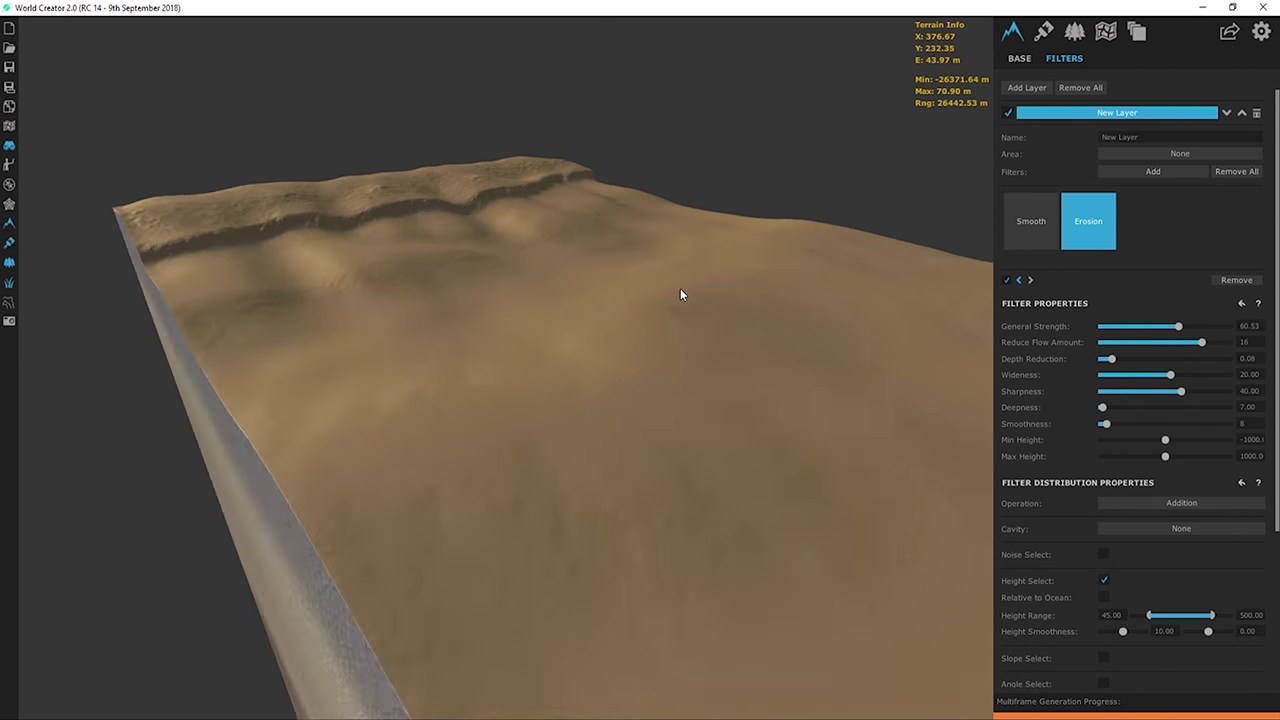
left_click_drag(552, 251, 366, 306)
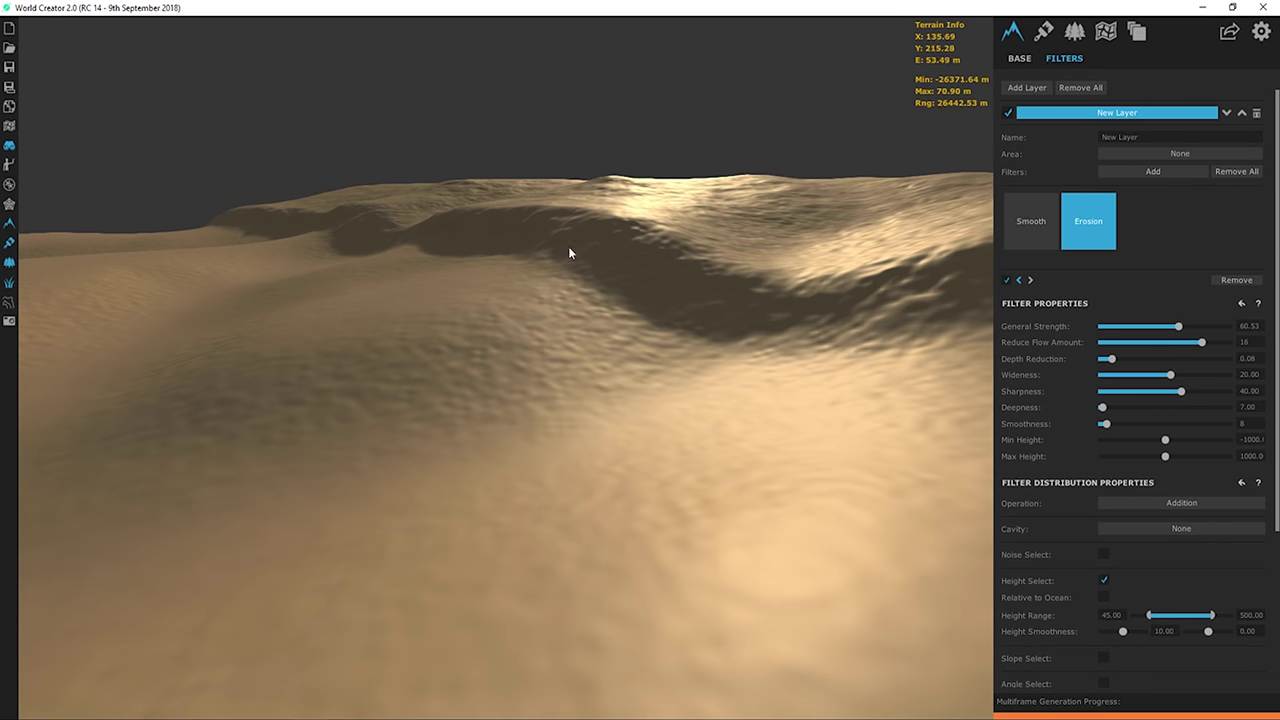
left_click_drag(569, 251, 700, 254)
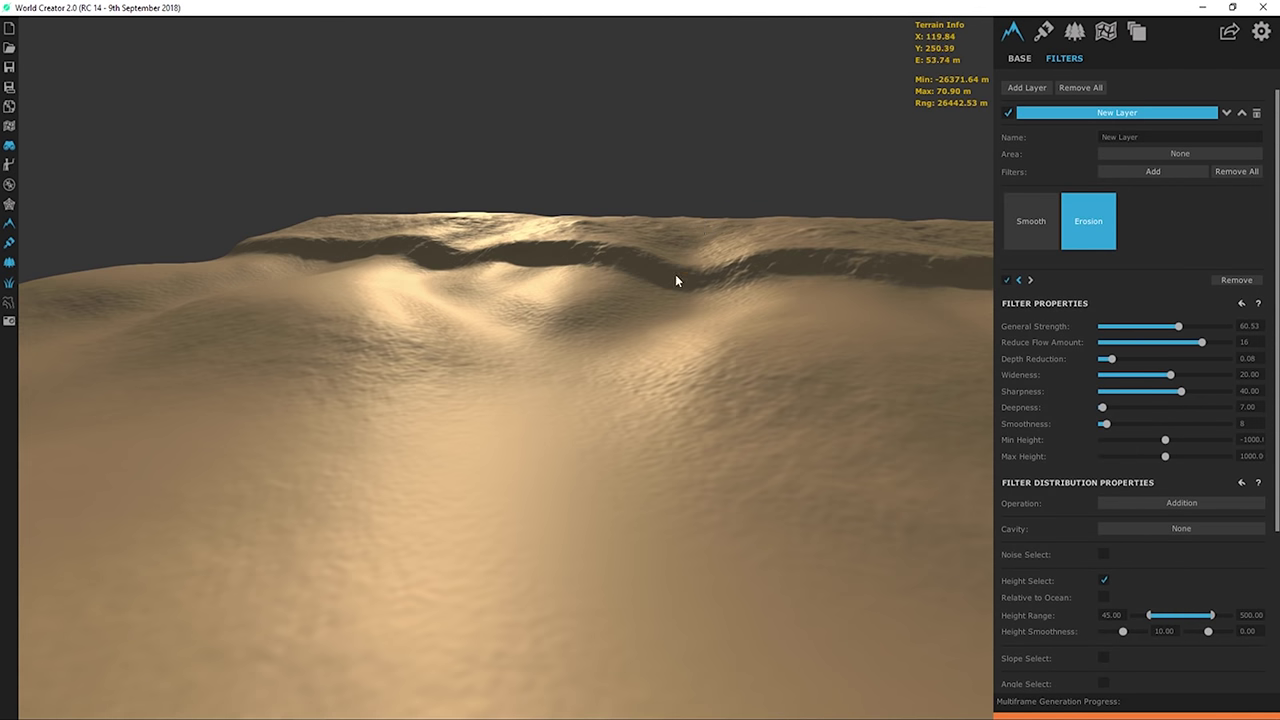
scroll(655, 276, "up", 3)
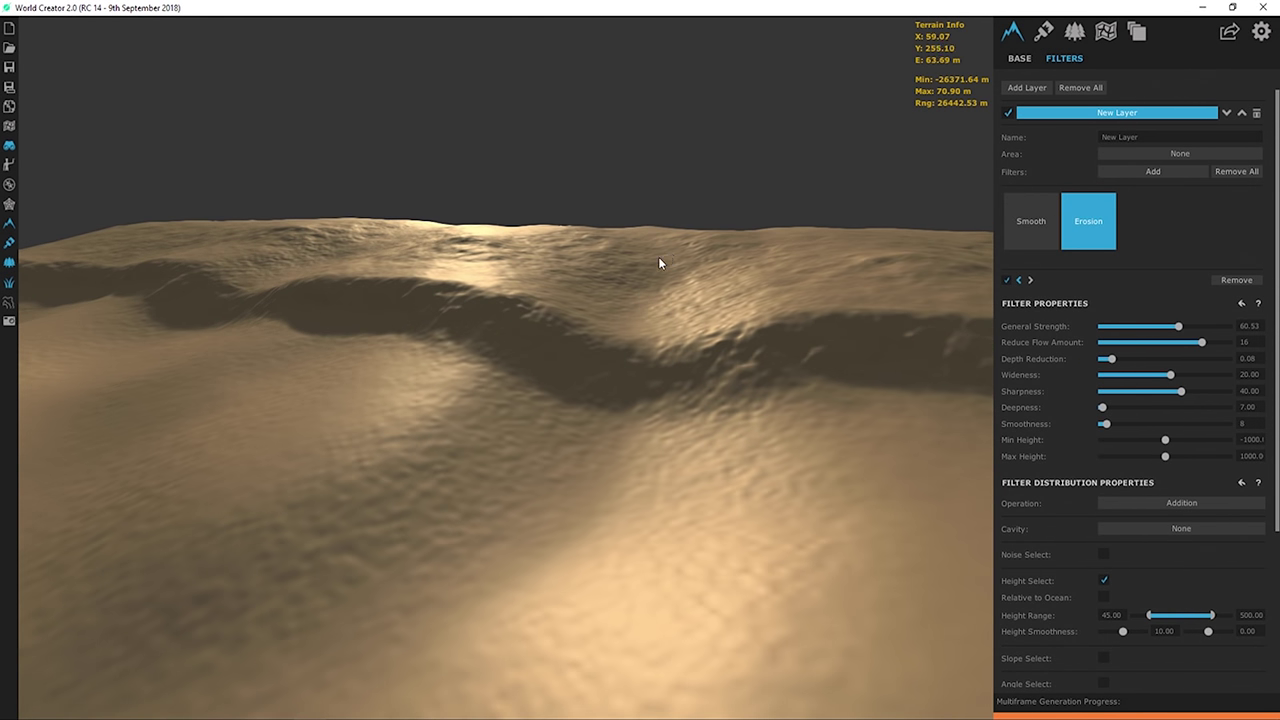
scroll(652, 262, "down", 3)
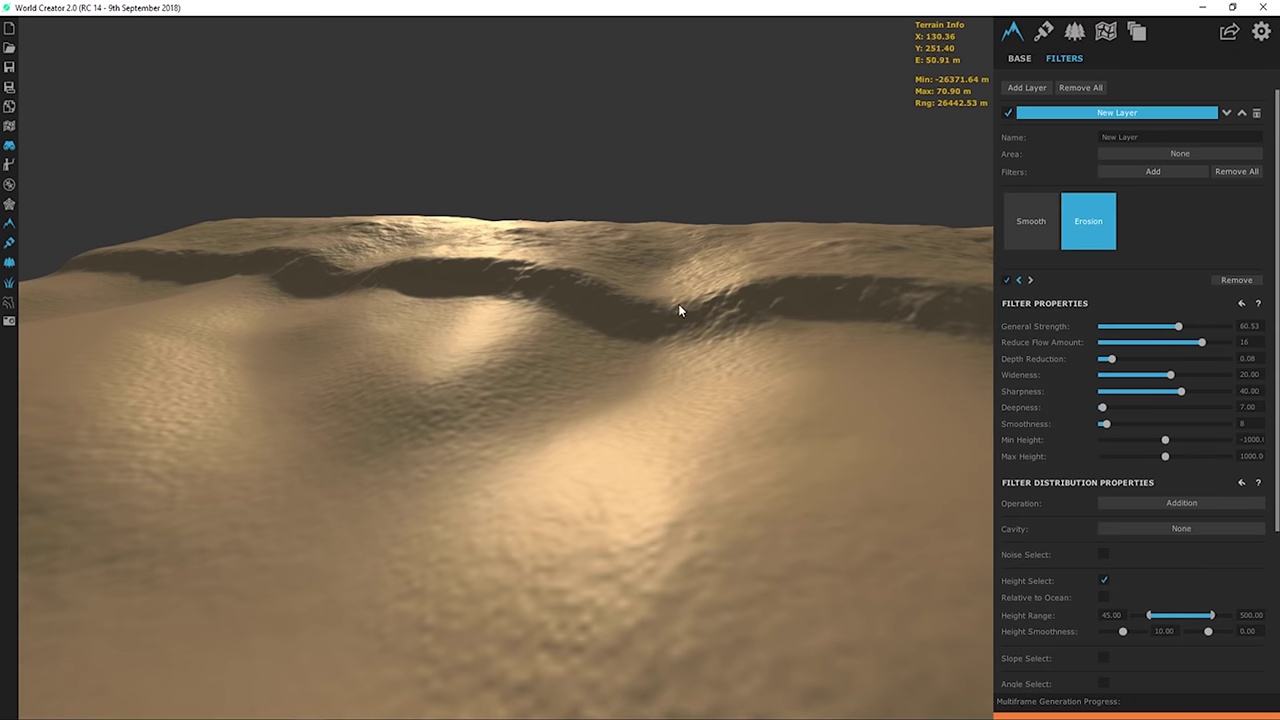
scroll(650, 290, "up", 3)
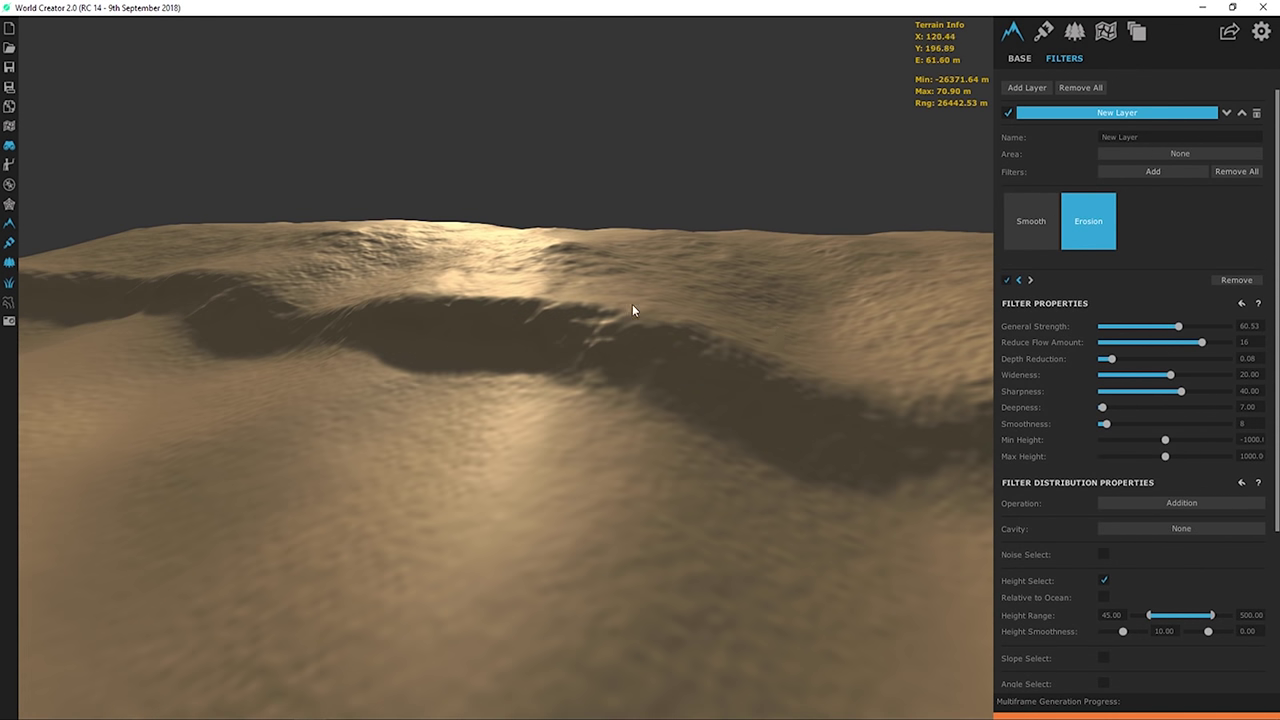
- Reopen the existing area layer and start editing its heightmap
left_click(1018, 60)
left_click(1062, 60)
left_click(1105, 31)
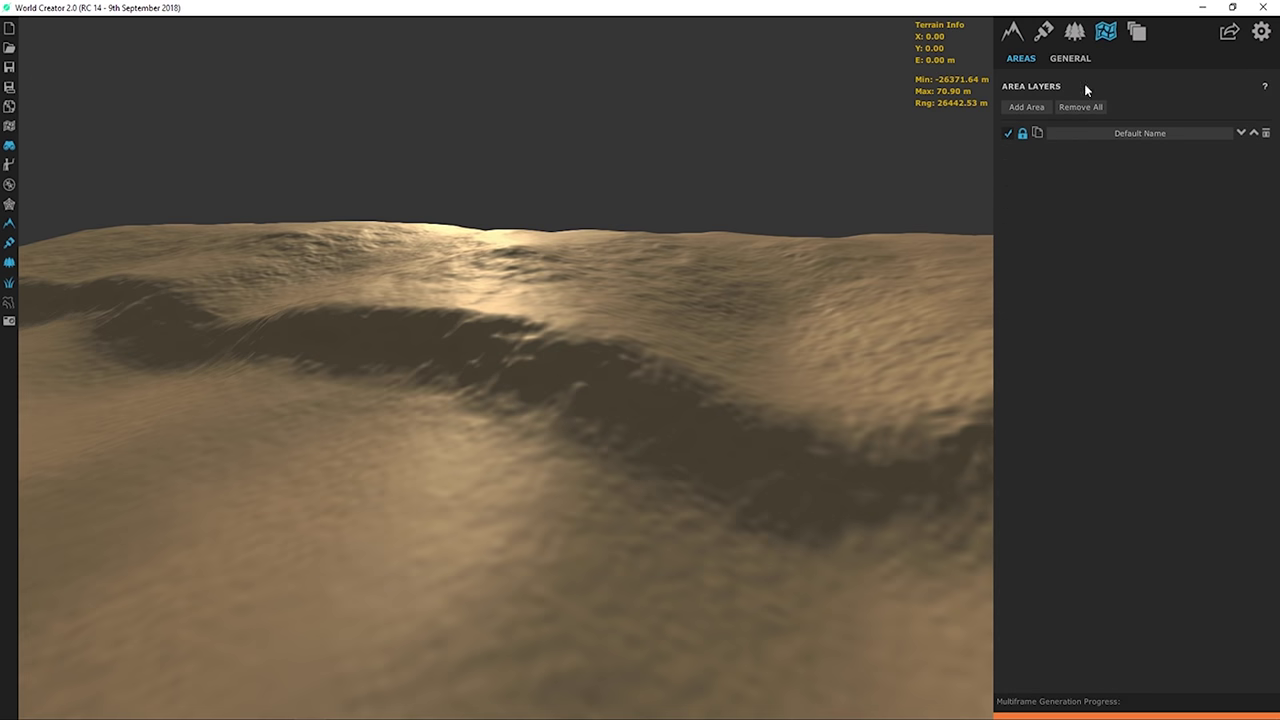
left_click(1078, 134)
left_click(1200, 623)
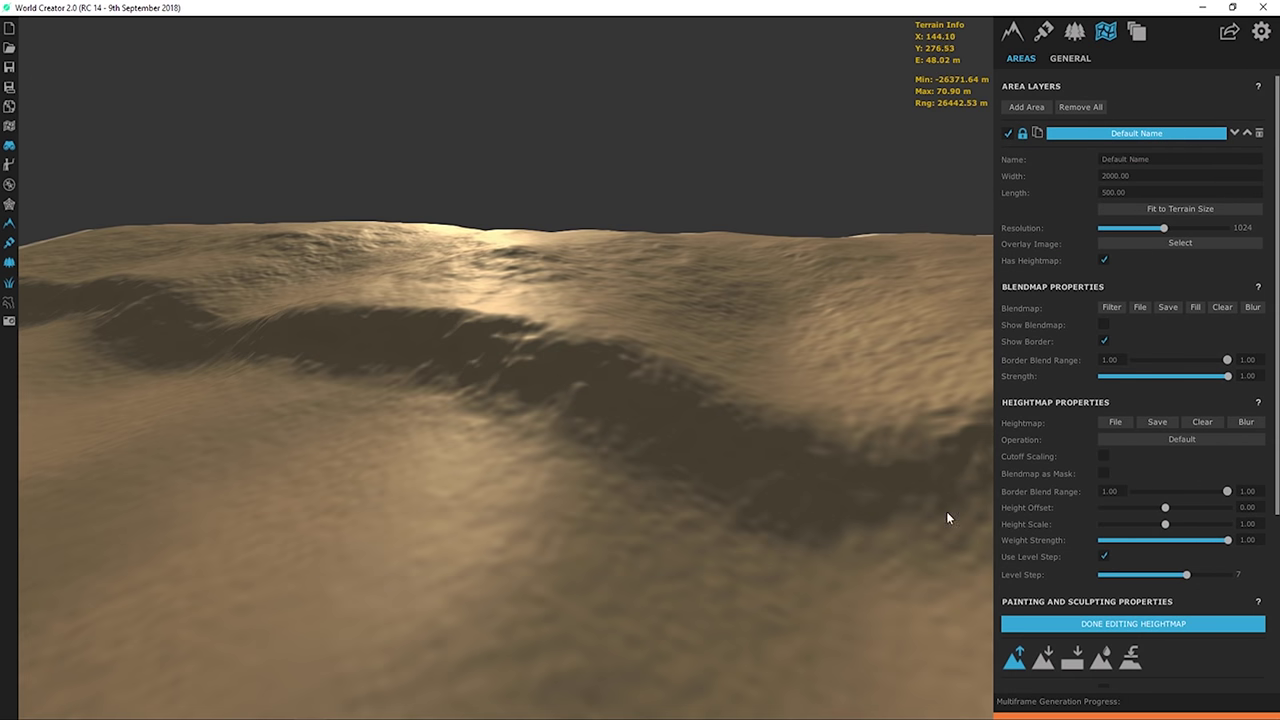
scroll(1054, 588, "down", 3)
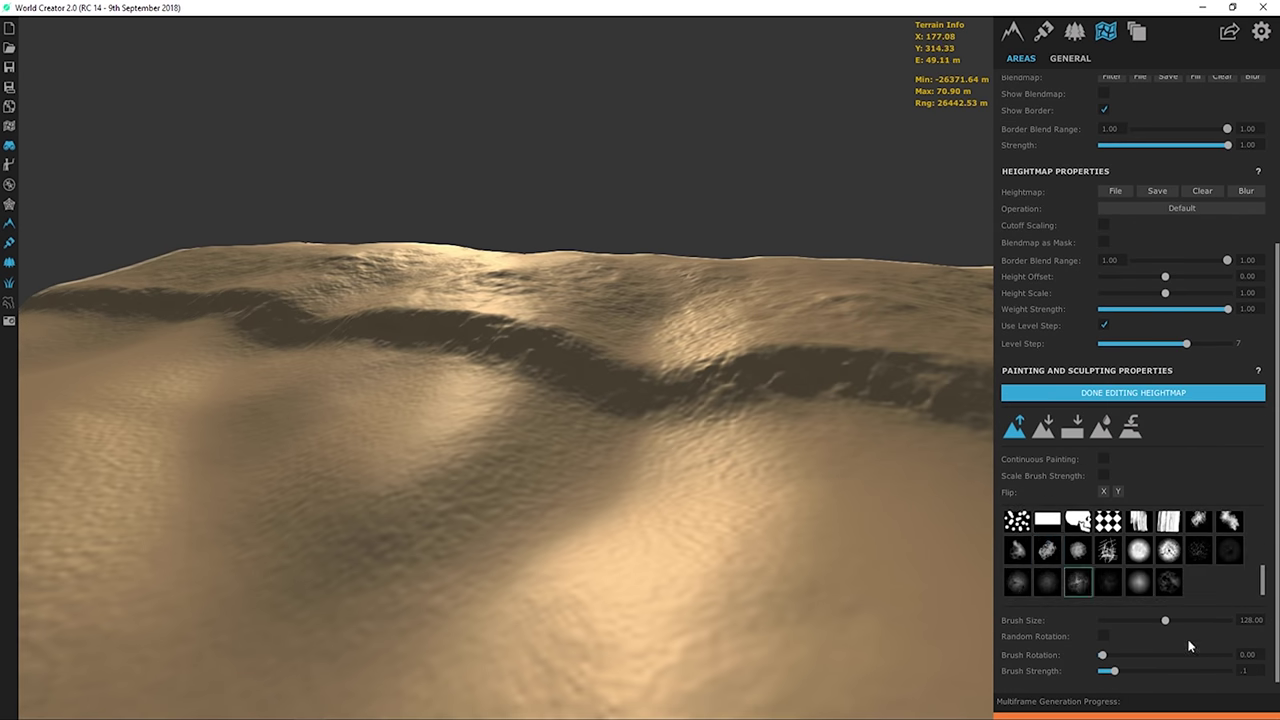
- Switch to the lower sculpting brush with the soft round tip and set its brush size to 50
left_click(1240, 622)
type("50")
key("Return")
left_click(1043, 428)
scroll(1060, 566, "up", 5)
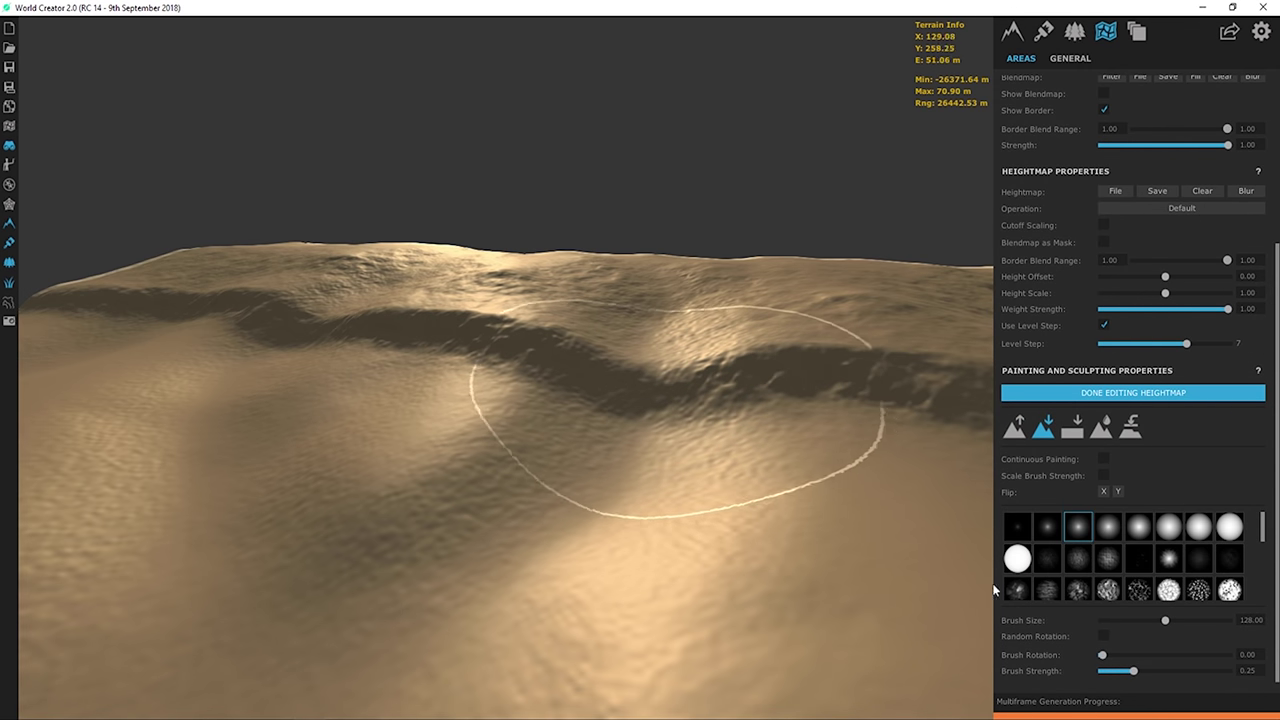
left_click(1245, 620)
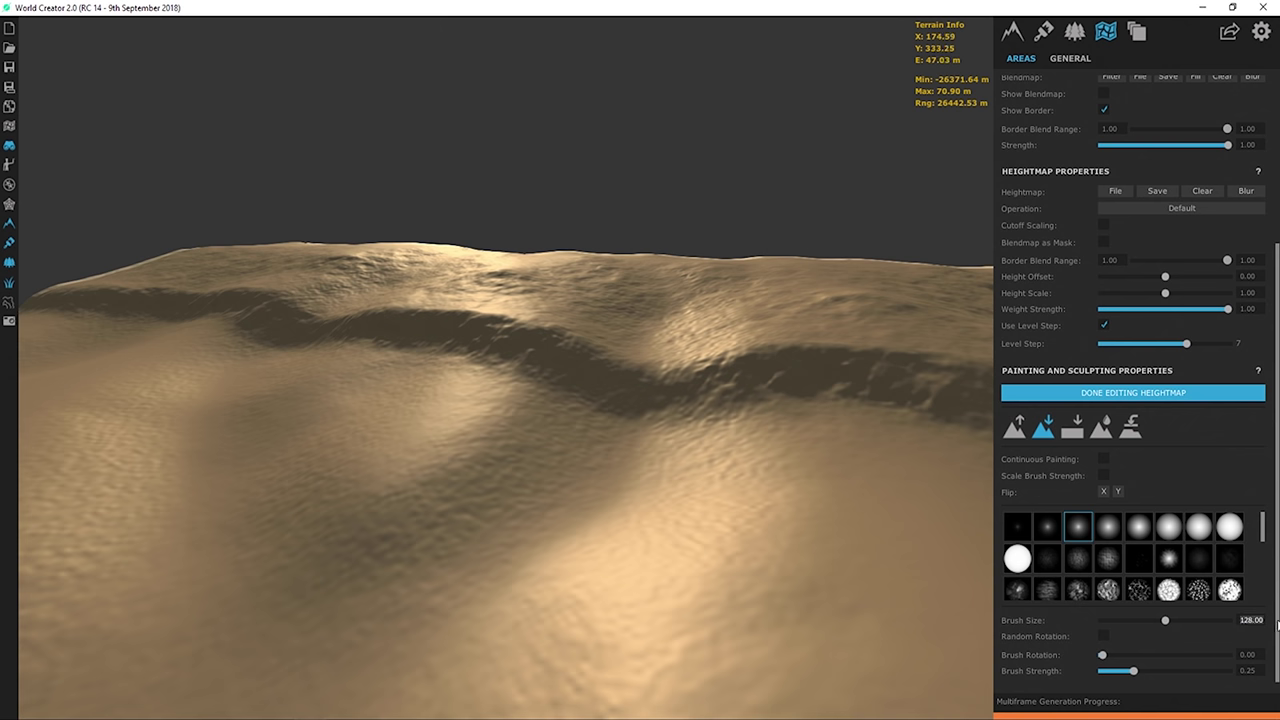
type("20")
key("Return")
- Carve a gully through the cliff edge and hollows into the plateau behind it with the lower brush
mouse_move(630, 366)
left_mouse_down()
mouse_move(700, 377)
mouse_move(662, 349)
mouse_move(679, 371)
mouse_move(638, 449)
mouse_move(533, 549)
left_mouse_up()
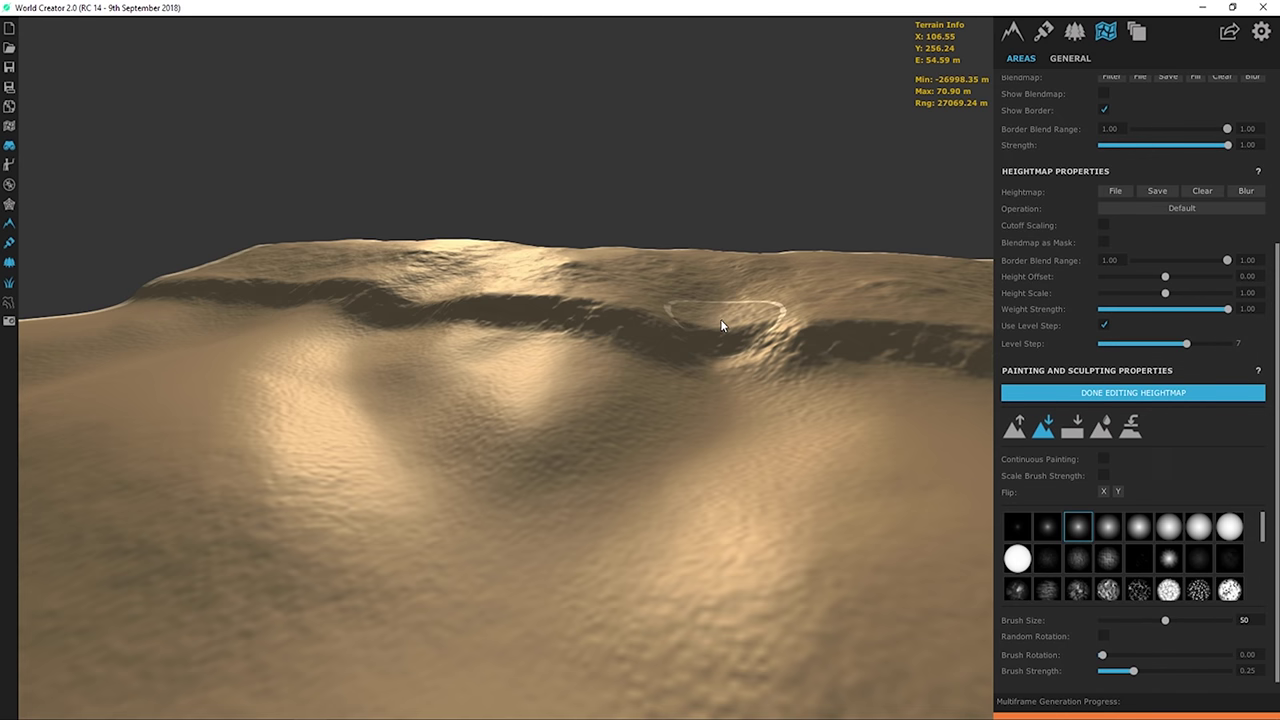
left_click_drag(721, 320, 743, 280)
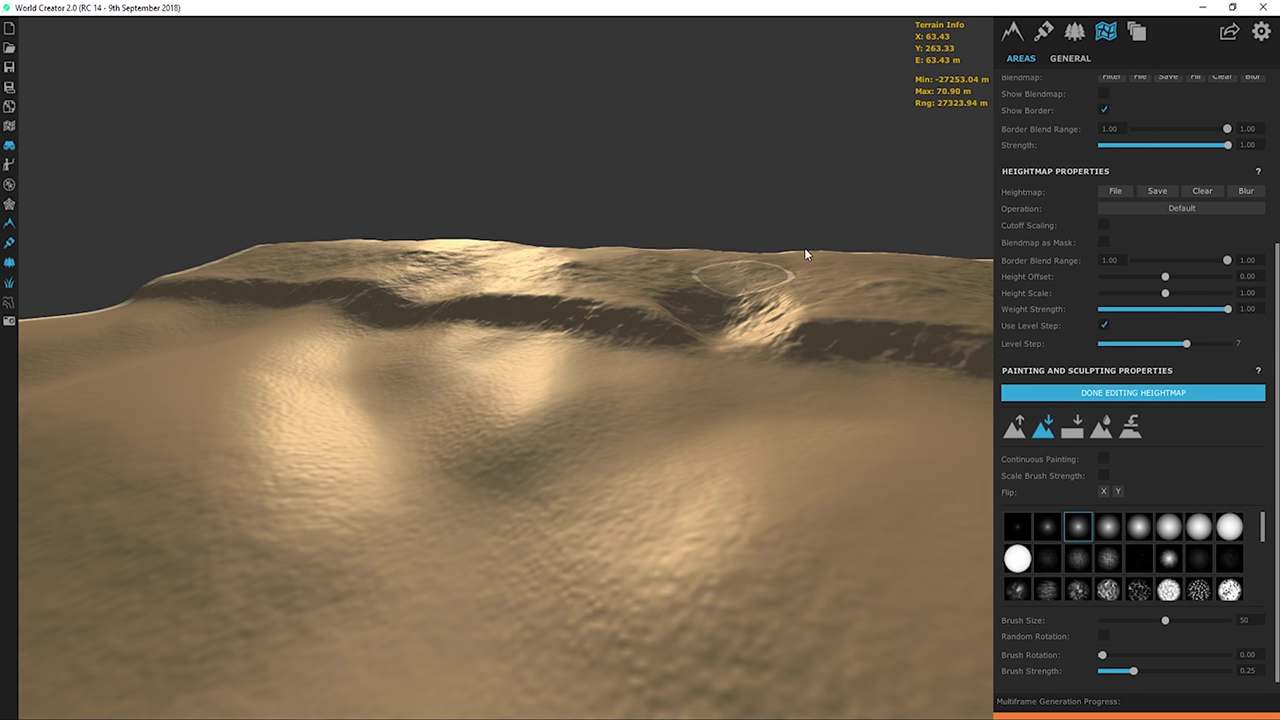
left_click_drag(805, 248, 752, 295)
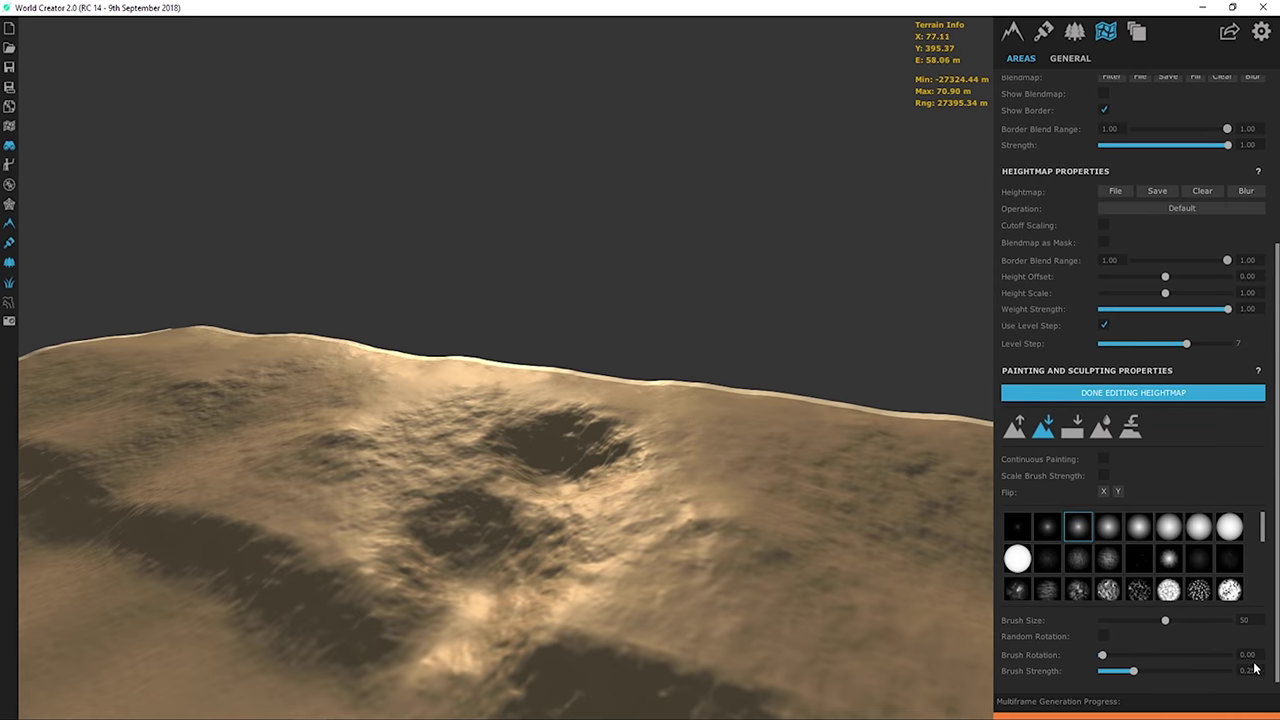
- Set the lowering brush strength to 0.1, carve the hollows on the plateau into one continuous gully, and finish editing the heightmap
left_click(1250, 670)
type(".1")
key("Return")
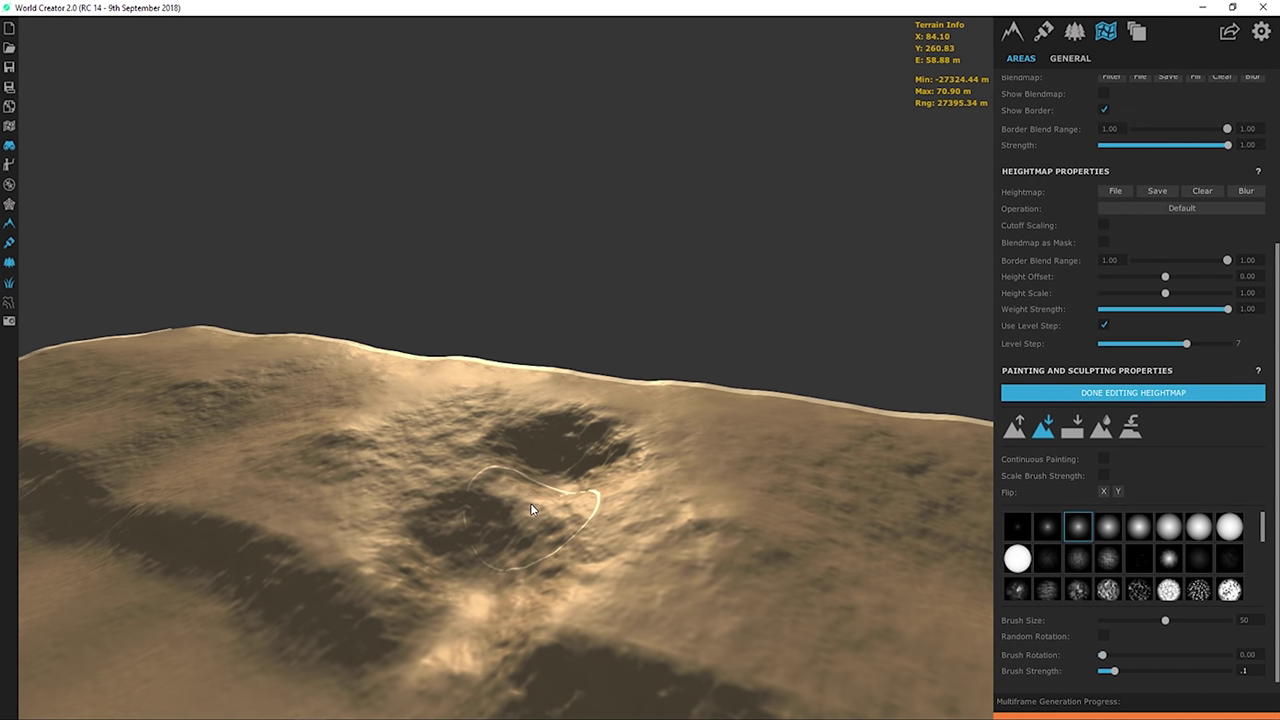
left_click_drag(530, 503, 626, 403)
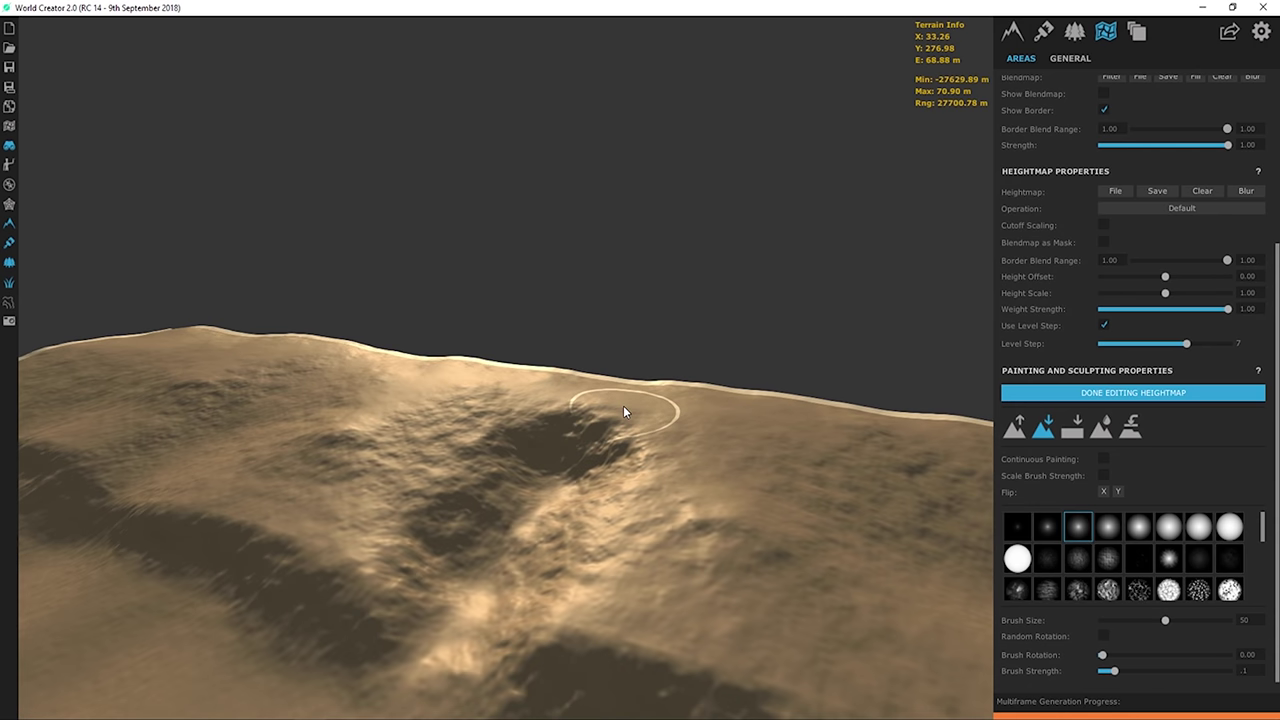
left_click_drag(623, 405, 634, 409)
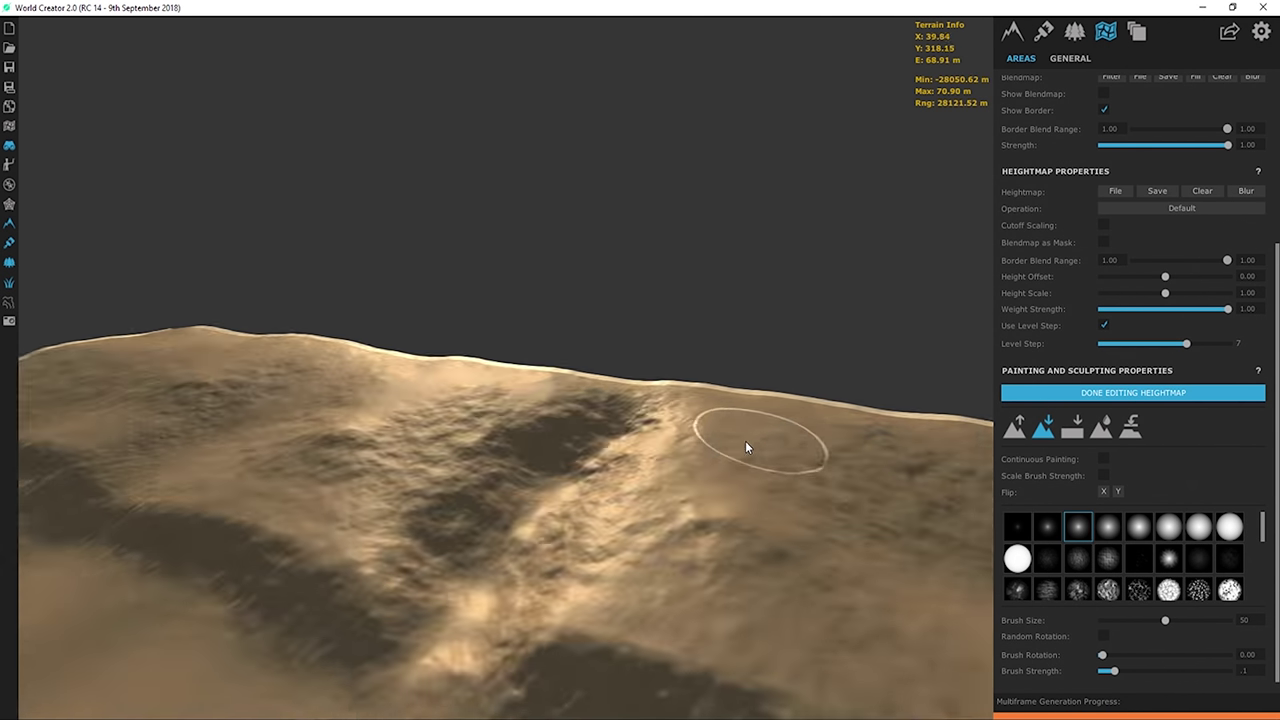
scroll(745, 441, "down", 5)
mouse_move(749, 507)
right_mouse_down()
mouse_move(849, 371)
mouse_move(817, 380)
mouse_move(726, 349)
right_mouse_up()
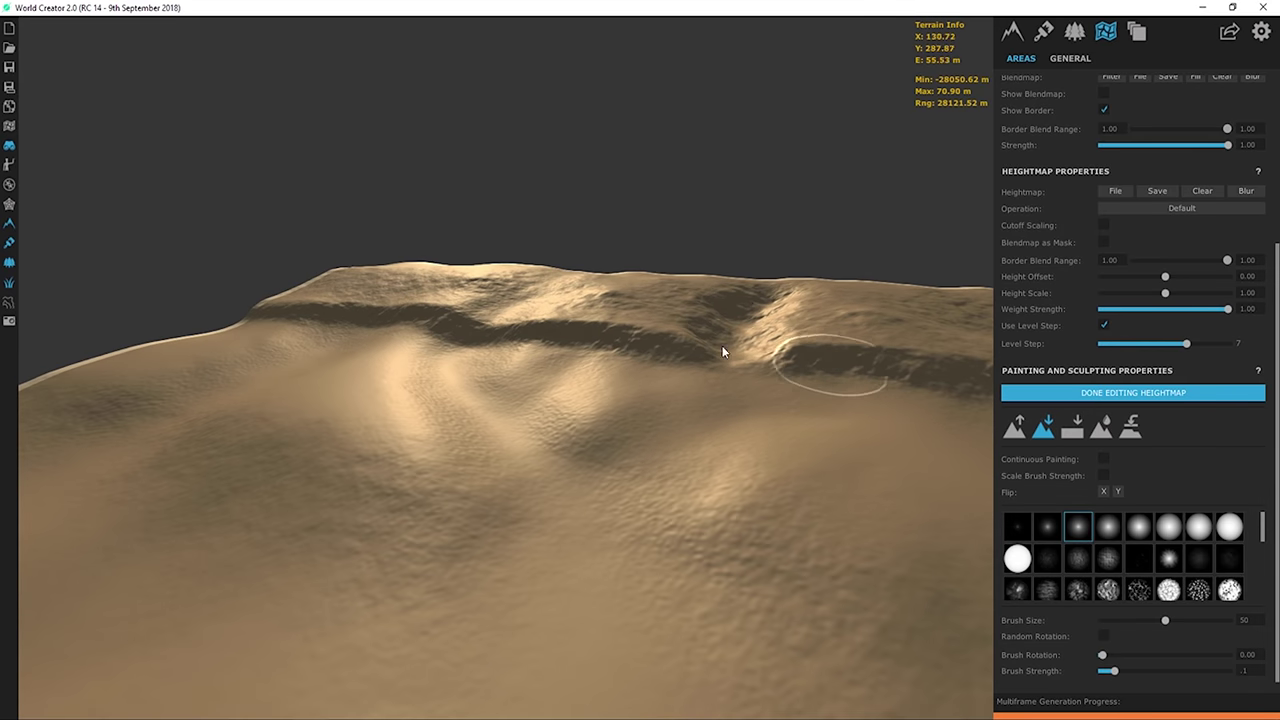
left_click(1121, 390)
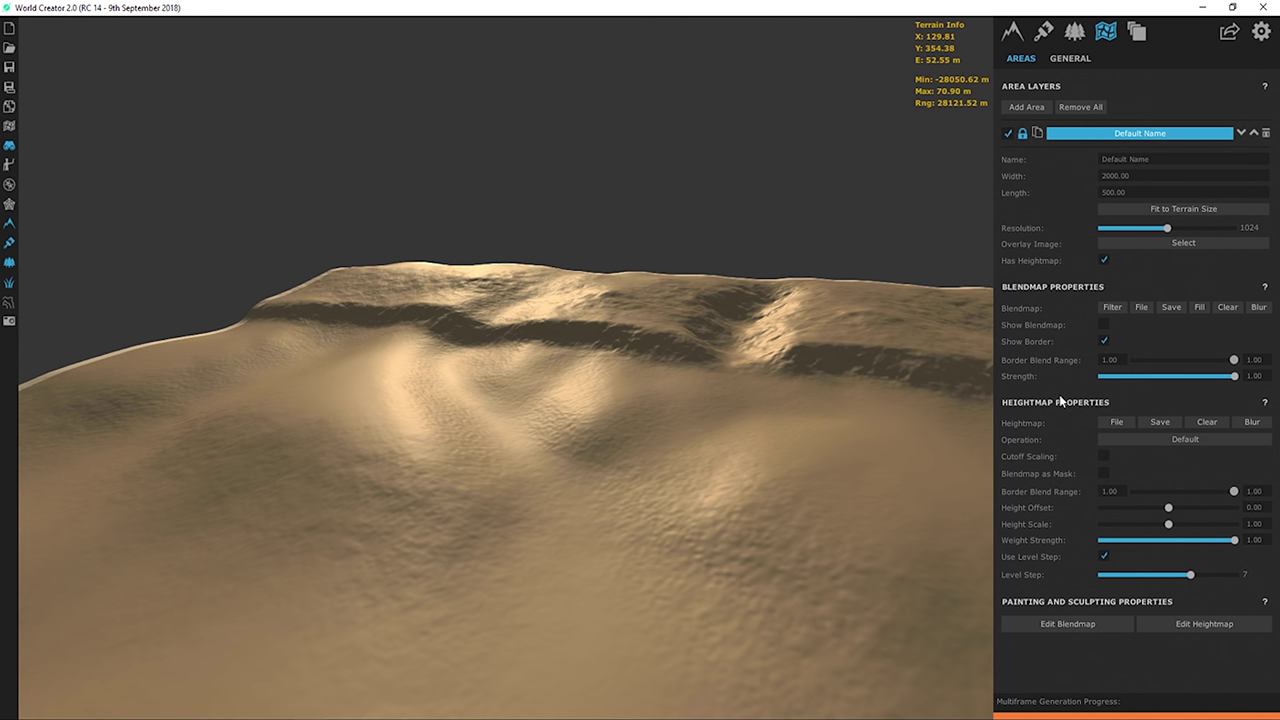
- Reopen the area's heightmap for editing and set the brush strength to 0.05
right_click_drag(777, 353, 397, 263)
right_click_drag(498, 220, 523, 277)
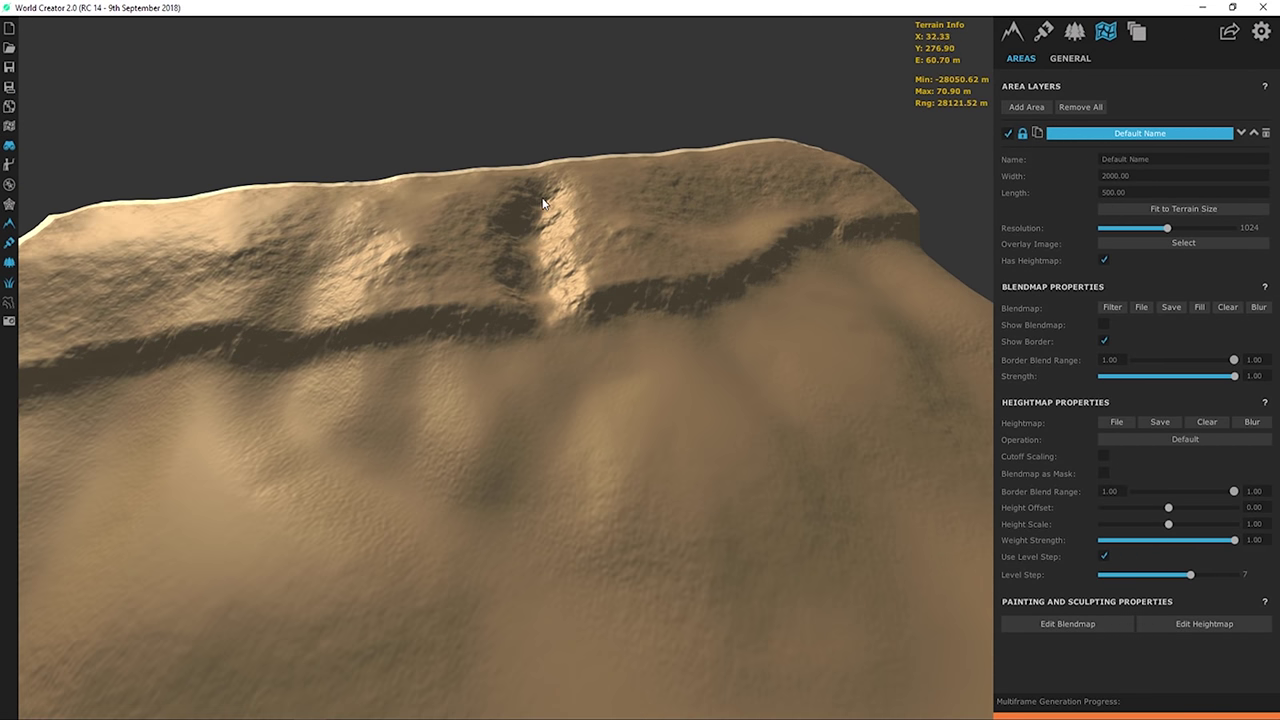
right_click_drag(543, 206, 537, 316)
right_click_drag(492, 203, 620, 230)
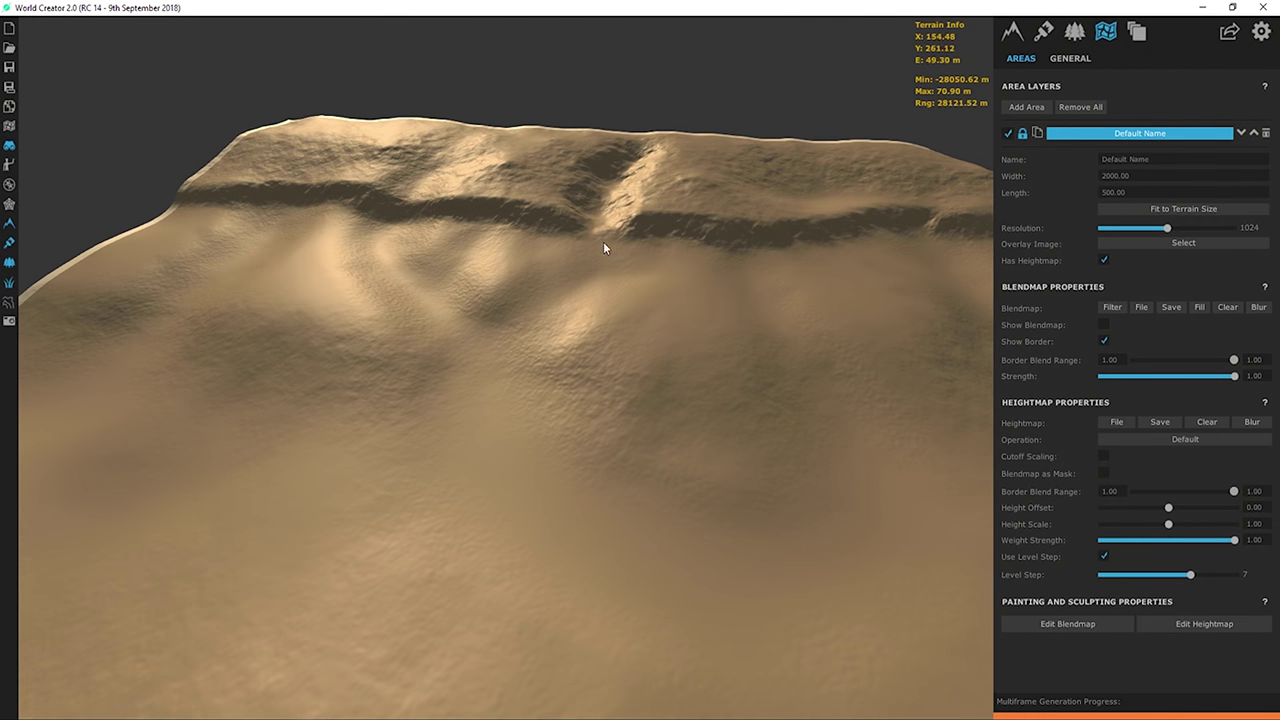
left_click(1186, 626)
scroll(1190, 640, "down", 5)
scroll(1193, 645, "down", 1)
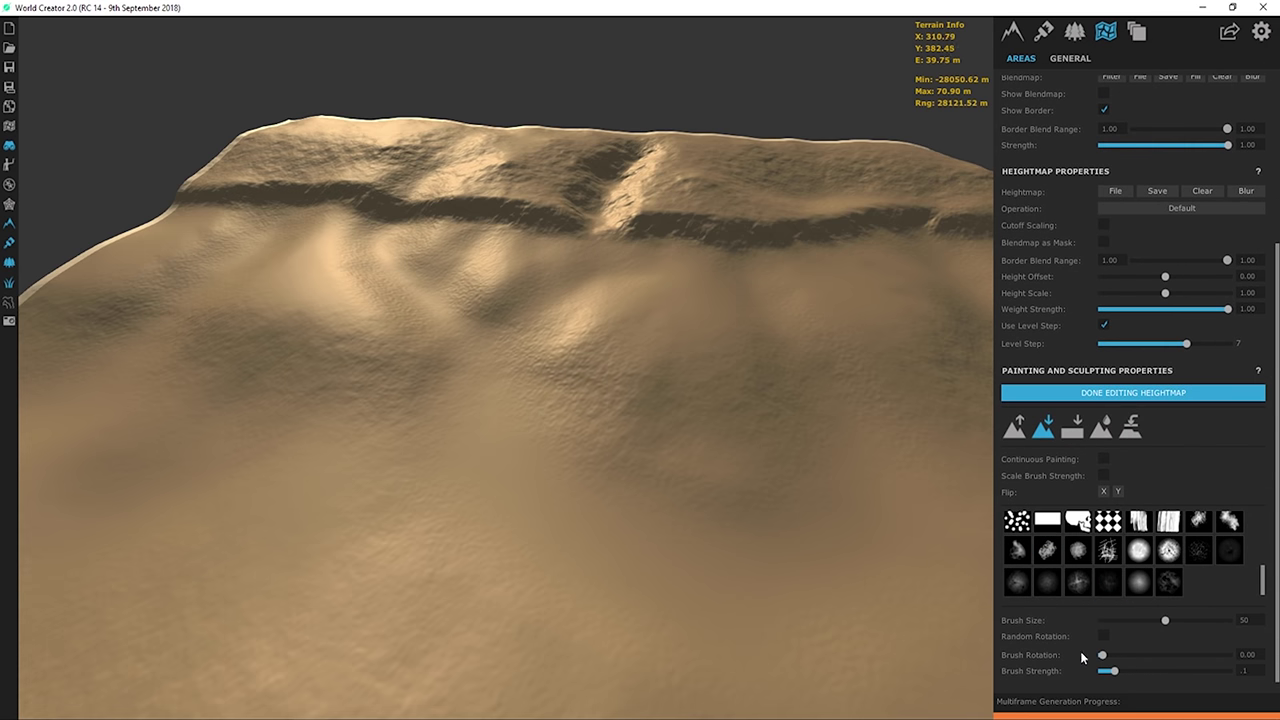
type(".05")
key("Return")
scroll(1043, 600, "up", 4)
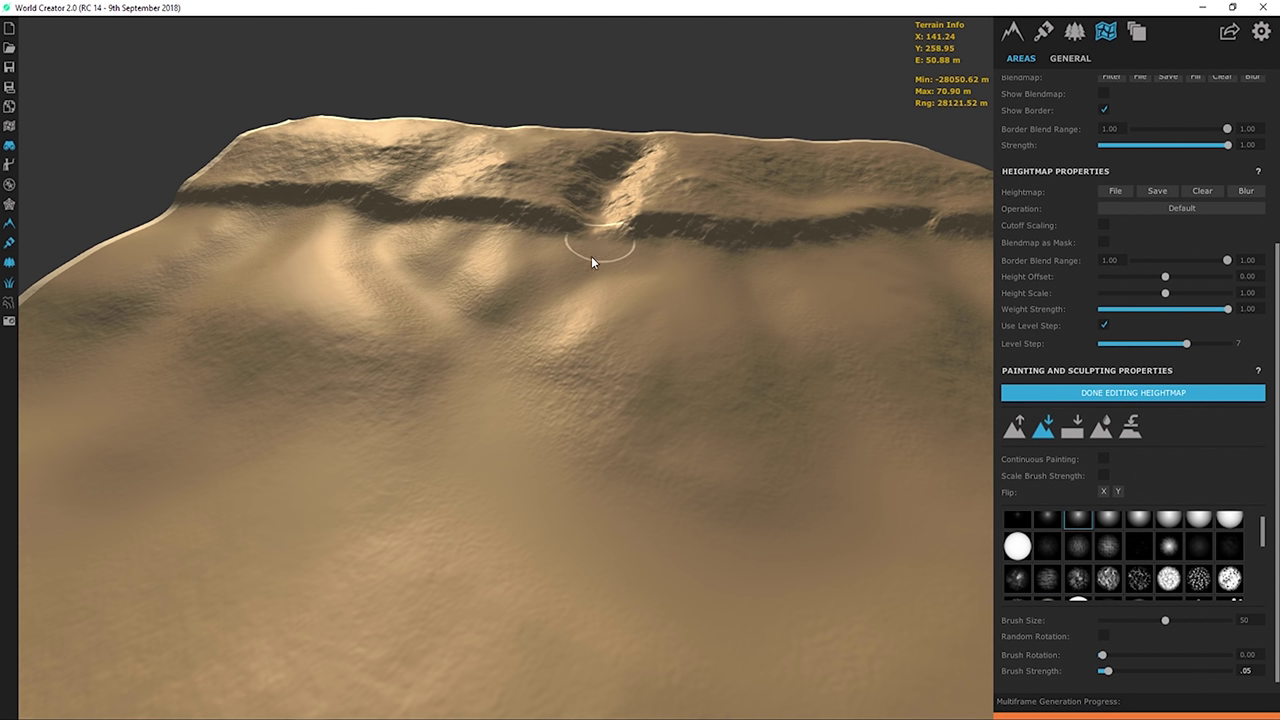
- Extend the gully from the cliff across the terrace and down the lower slope, turning the filters off to see the sculpted shape
left_click(554, 299)
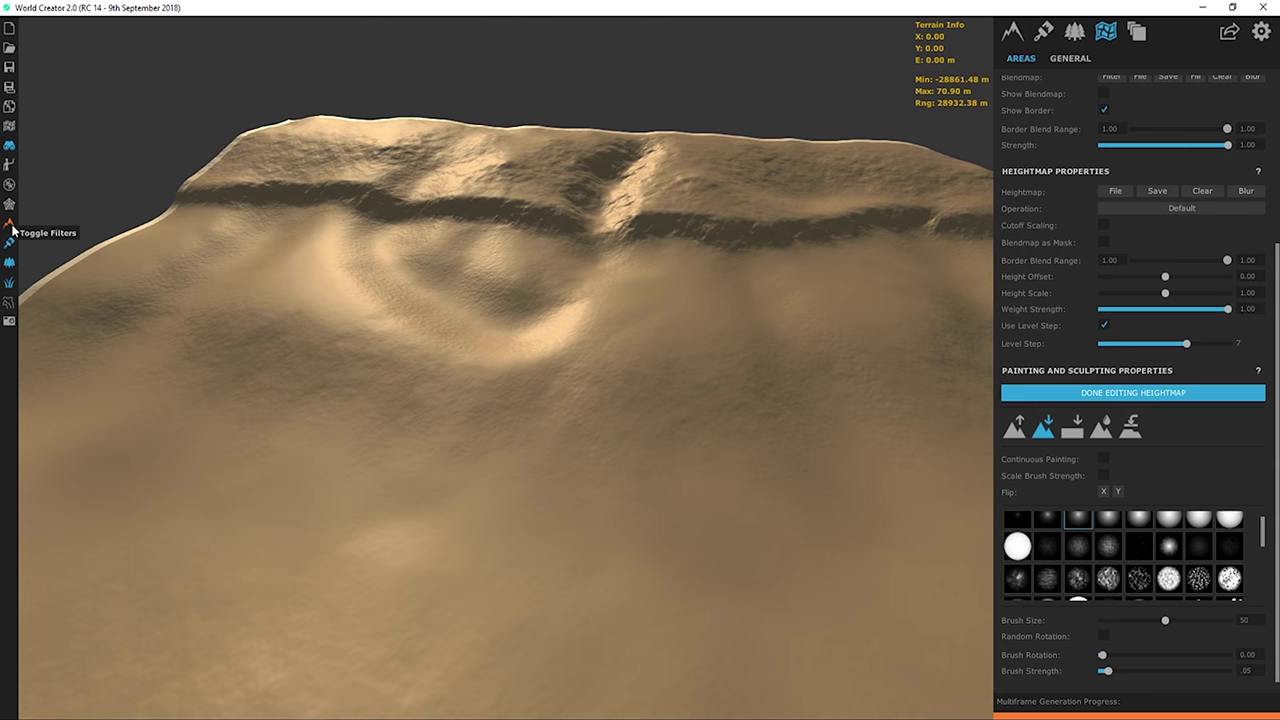
left_click(11, 226)
mouse_move(536, 393)
left_mouse_down()
mouse_move(540, 338)
mouse_move(514, 358)
mouse_move(511, 410)
mouse_move(606, 286)
mouse_move(595, 245)
mouse_move(630, 162)
mouse_move(622, 148)
mouse_move(605, 267)
mouse_move(529, 374)
mouse_move(529, 434)
mouse_move(556, 479)
left_mouse_up()
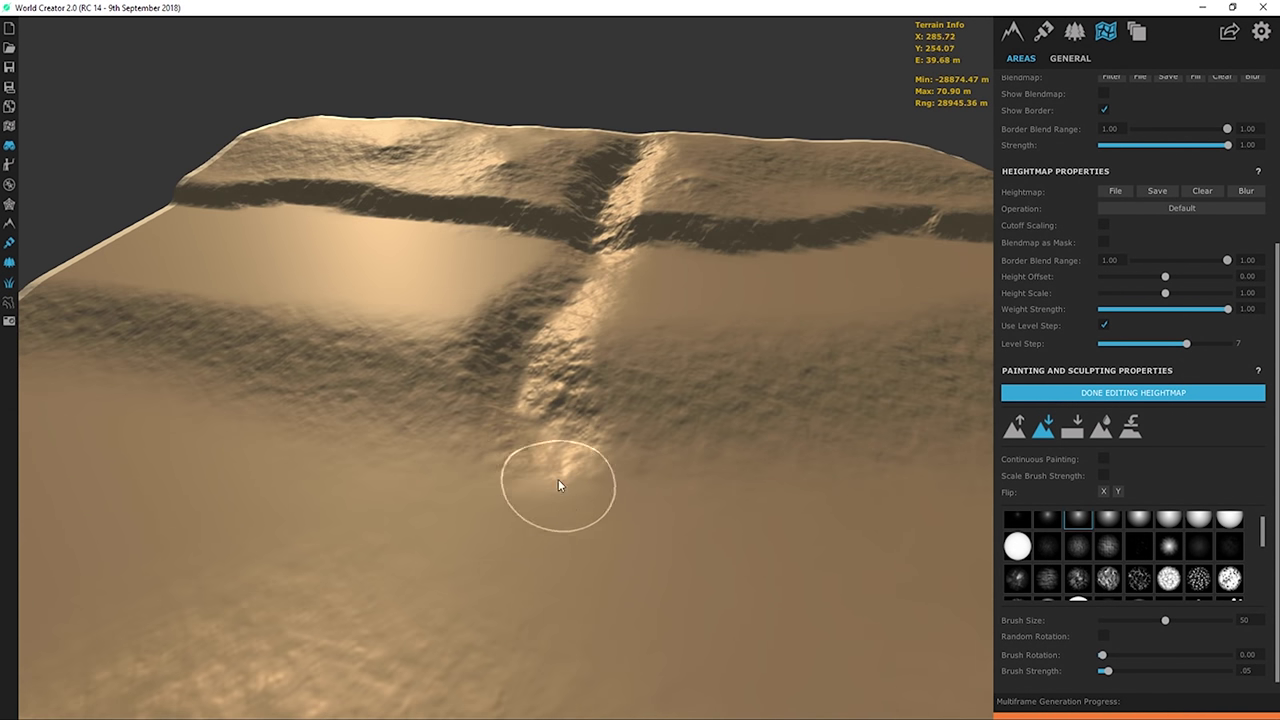
mouse_move(506, 401)
left_mouse_down()
mouse_move(440, 408)
mouse_move(521, 450)
left_mouse_up()
- Examine the unfiltered gully from close up and afar, from the plateau through the cliff to its lower mouth
scroll(595, 412, "down", 2)
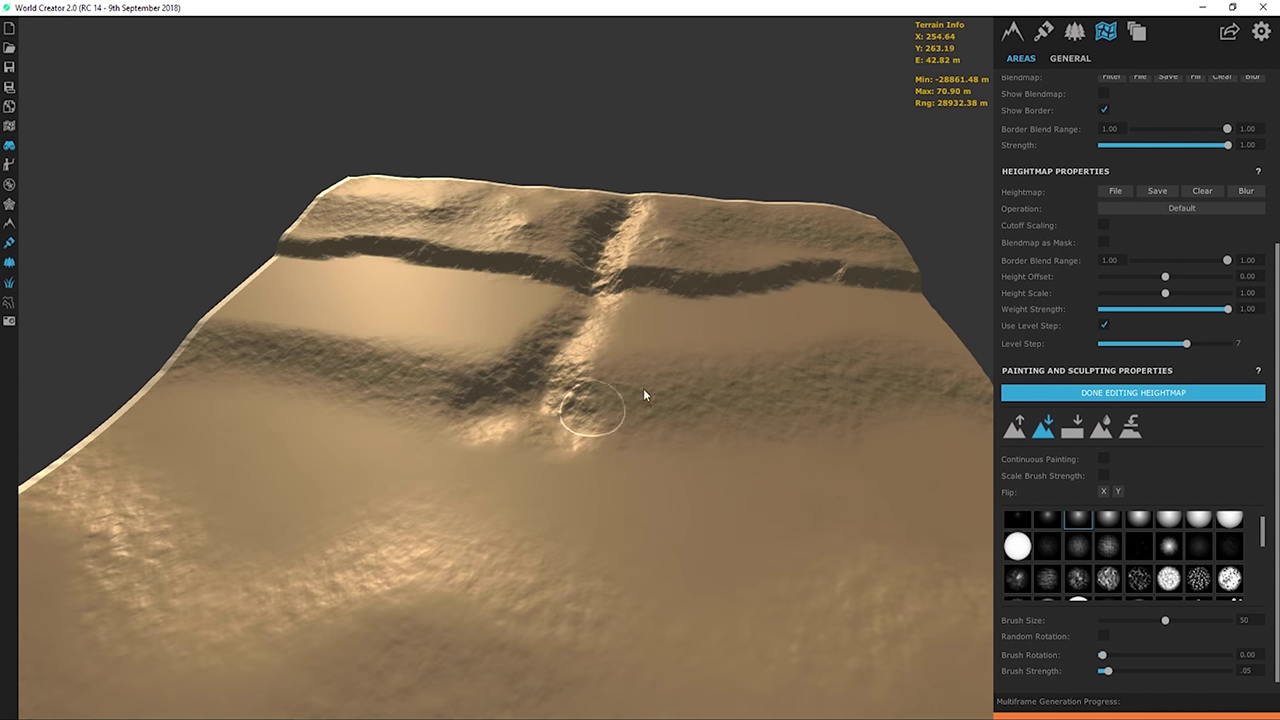
mouse_move(709, 346)
middle_mouse_down()
mouse_move(694, 612)
mouse_move(502, 573)
mouse_move(575, 595)
middle_mouse_up()
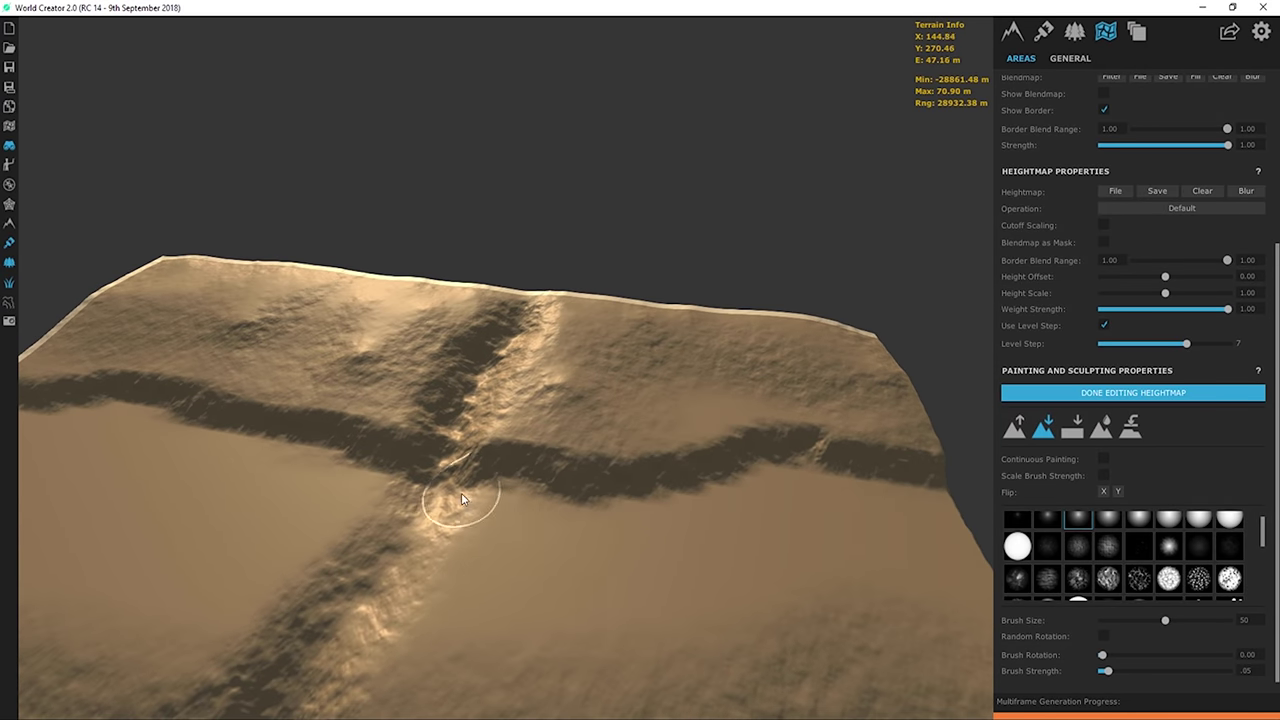
scroll(462, 488, "up", 5)
scroll(515, 440, "down", 5)
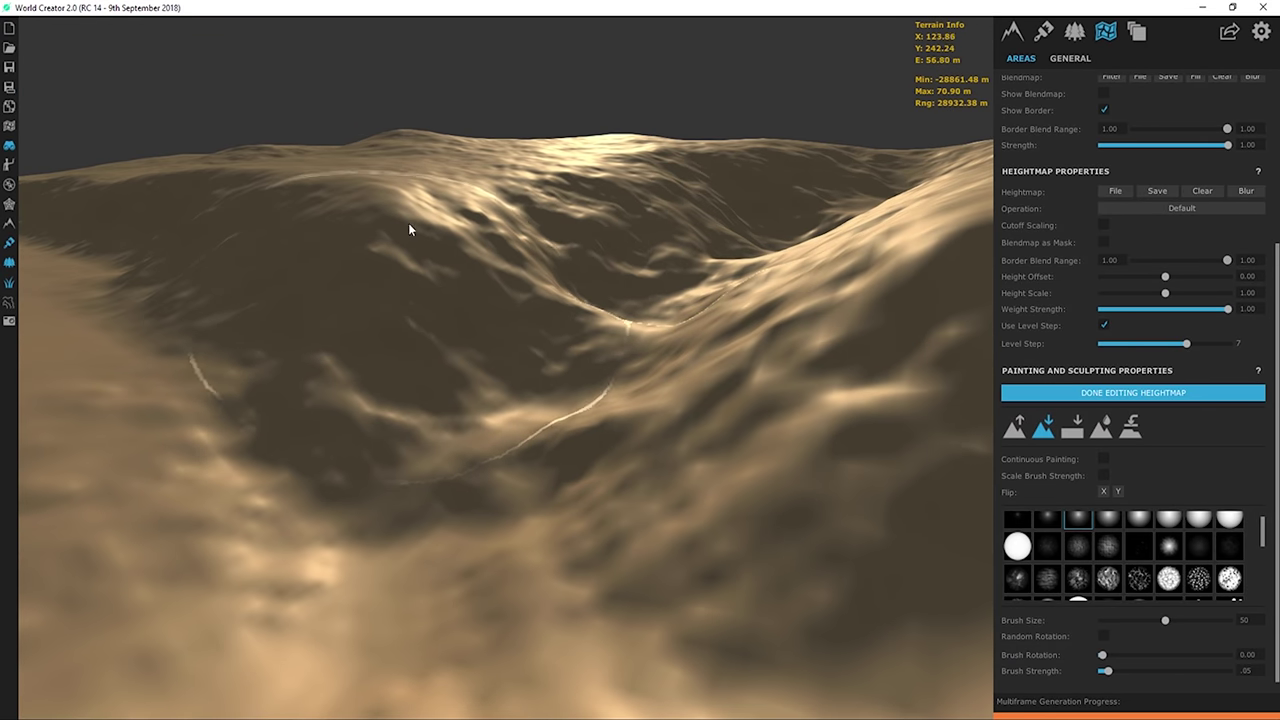
scroll(418, 510, "down", 6)
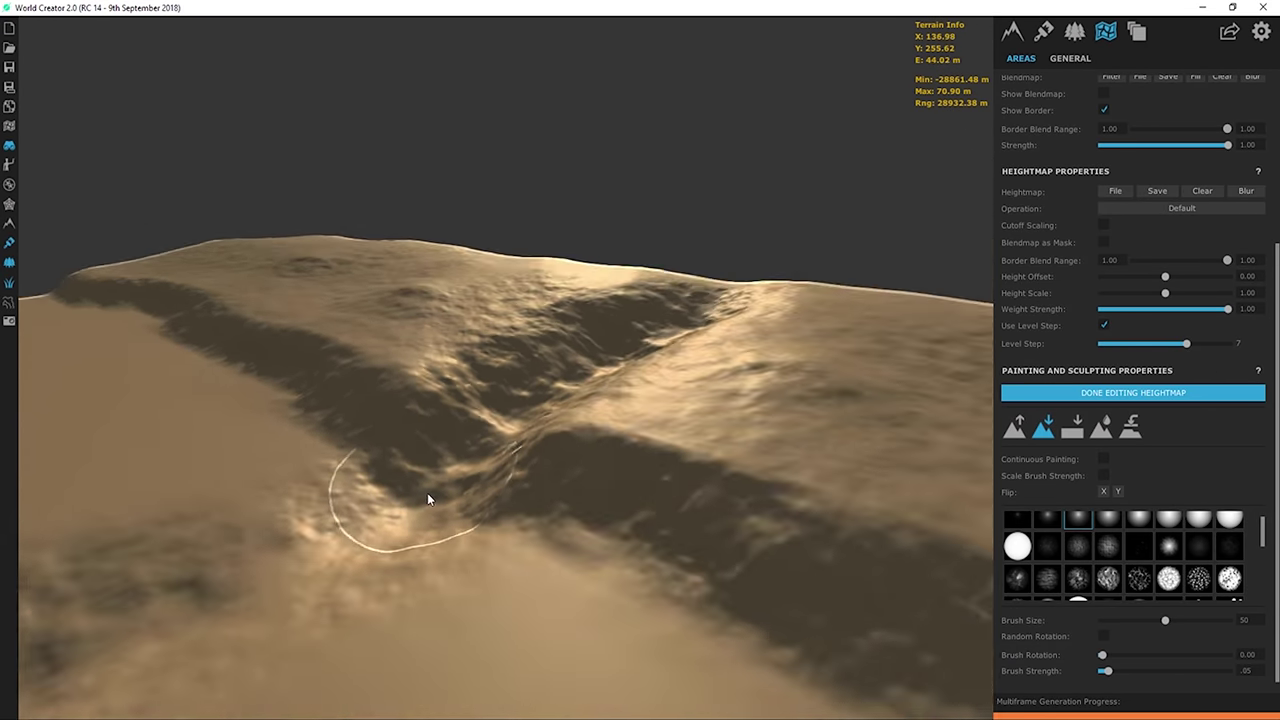
middle_click_drag(426, 533, 660, 412)
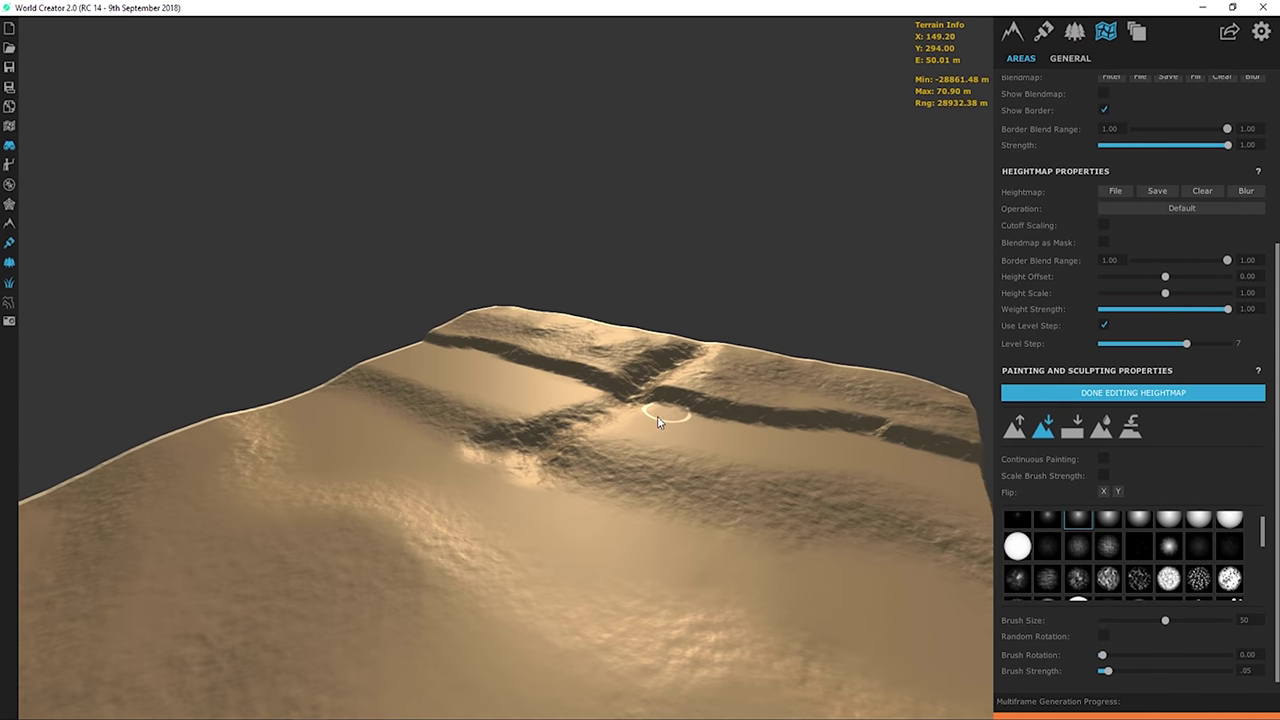
scroll(640, 398, "up", 4)
scroll(629, 394, "up", 3)
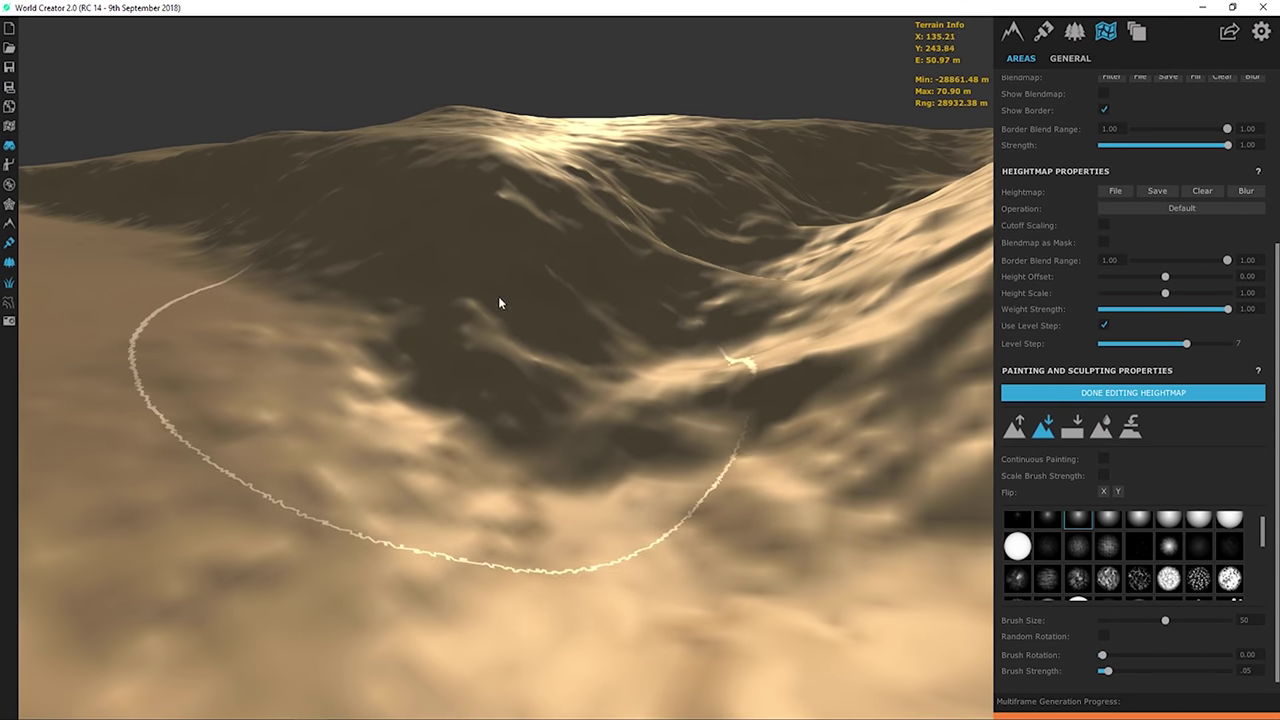
scroll(498, 290, "up", 1)
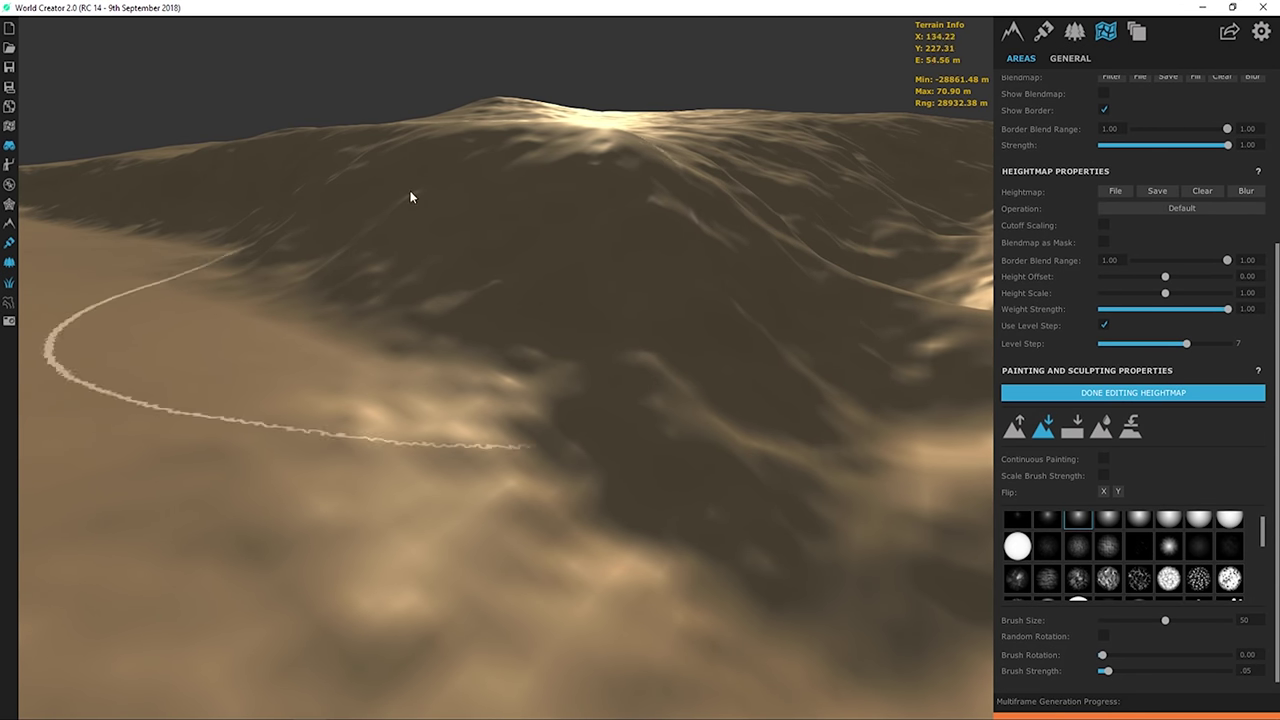
scroll(474, 223, "down", 4)
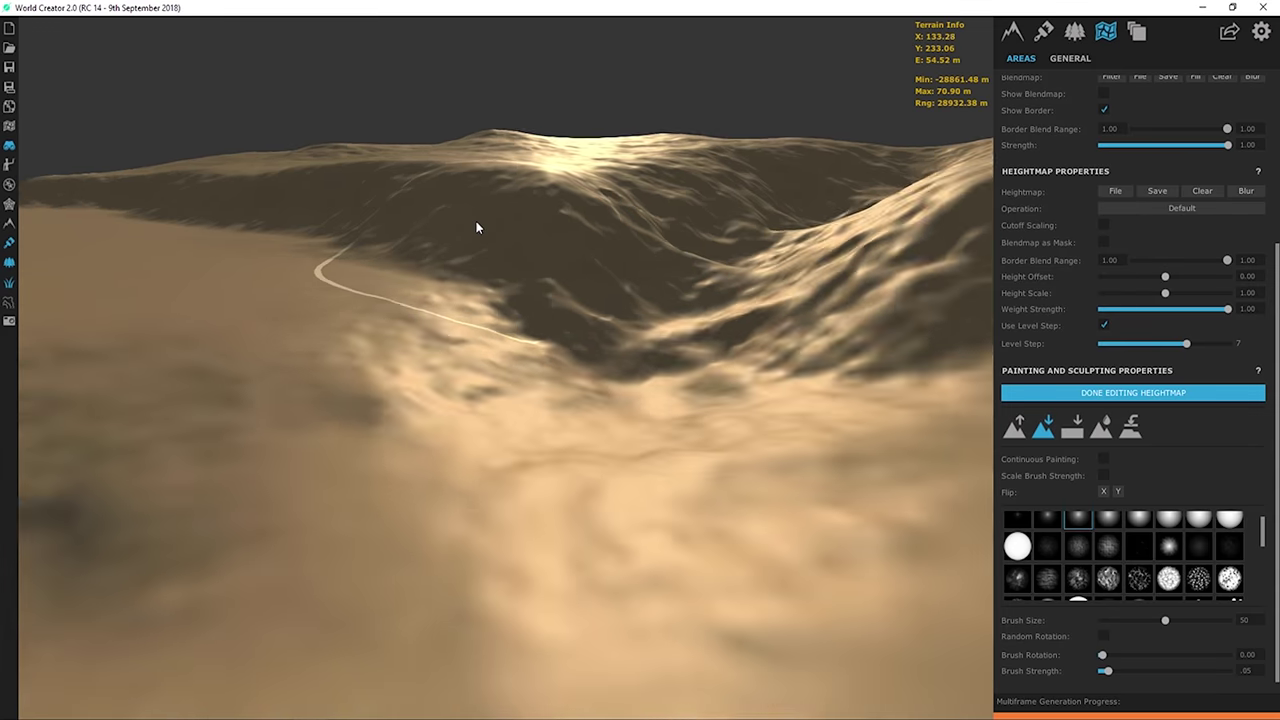
scroll(467, 243, "down", 2)
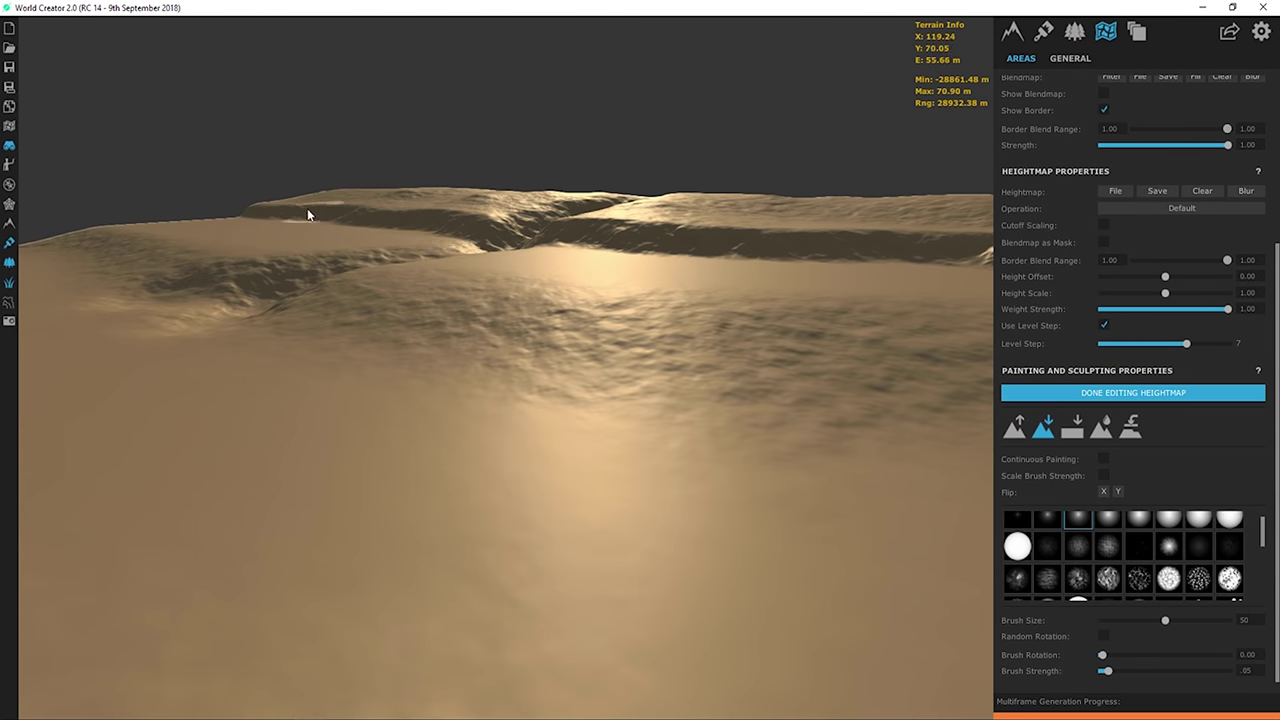
scroll(880, 240, "up", 3)
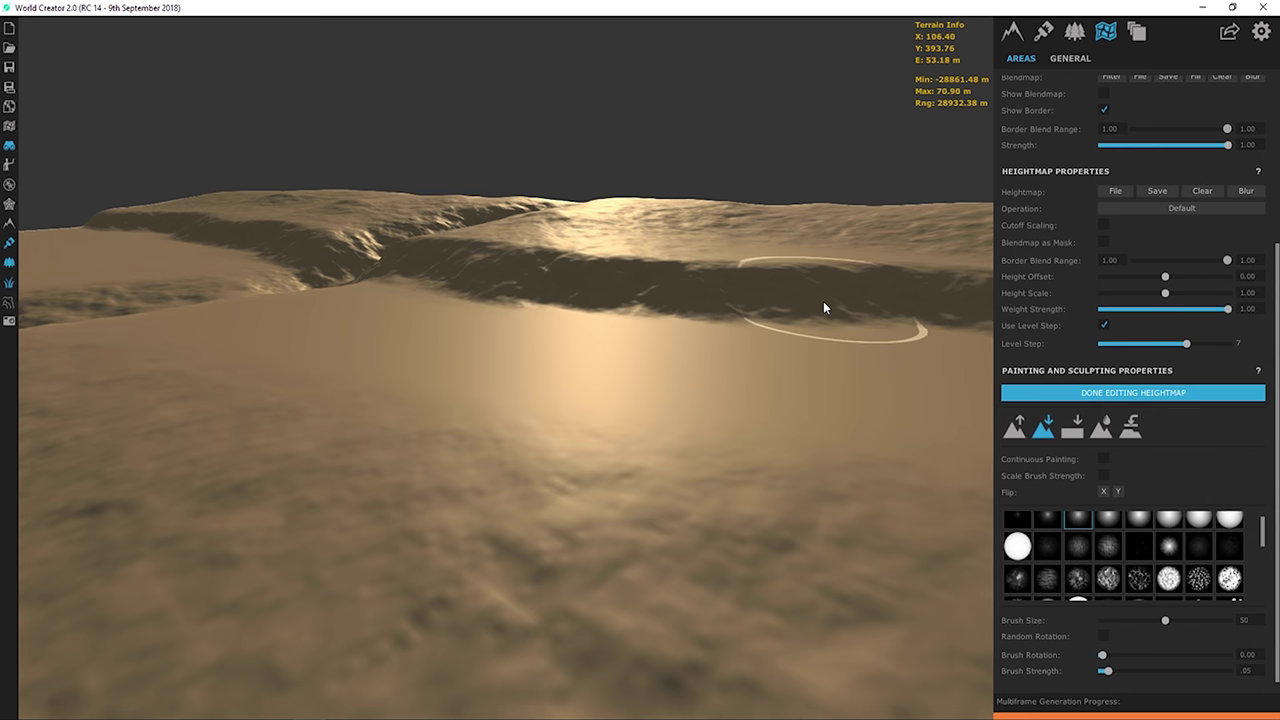
left_click_drag(571, 338, 505, 320)
scroll(506, 322, "down", 3)
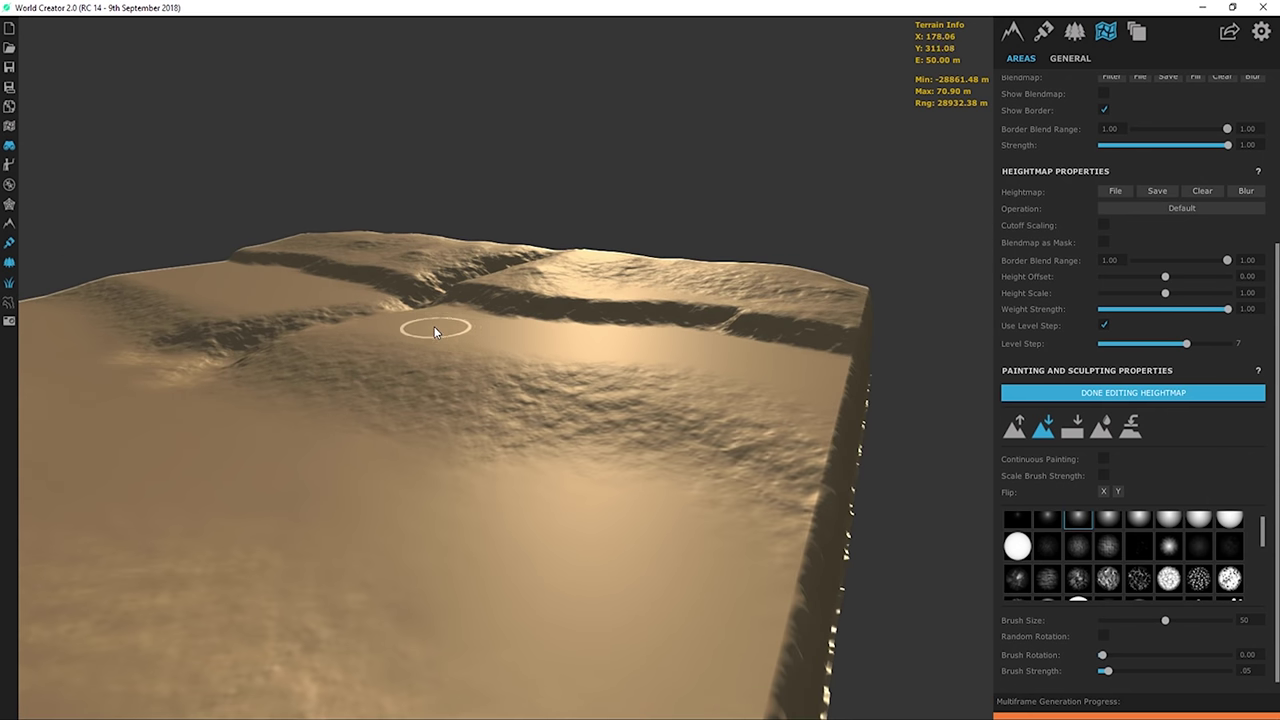
scroll(358, 332, "up", 2)
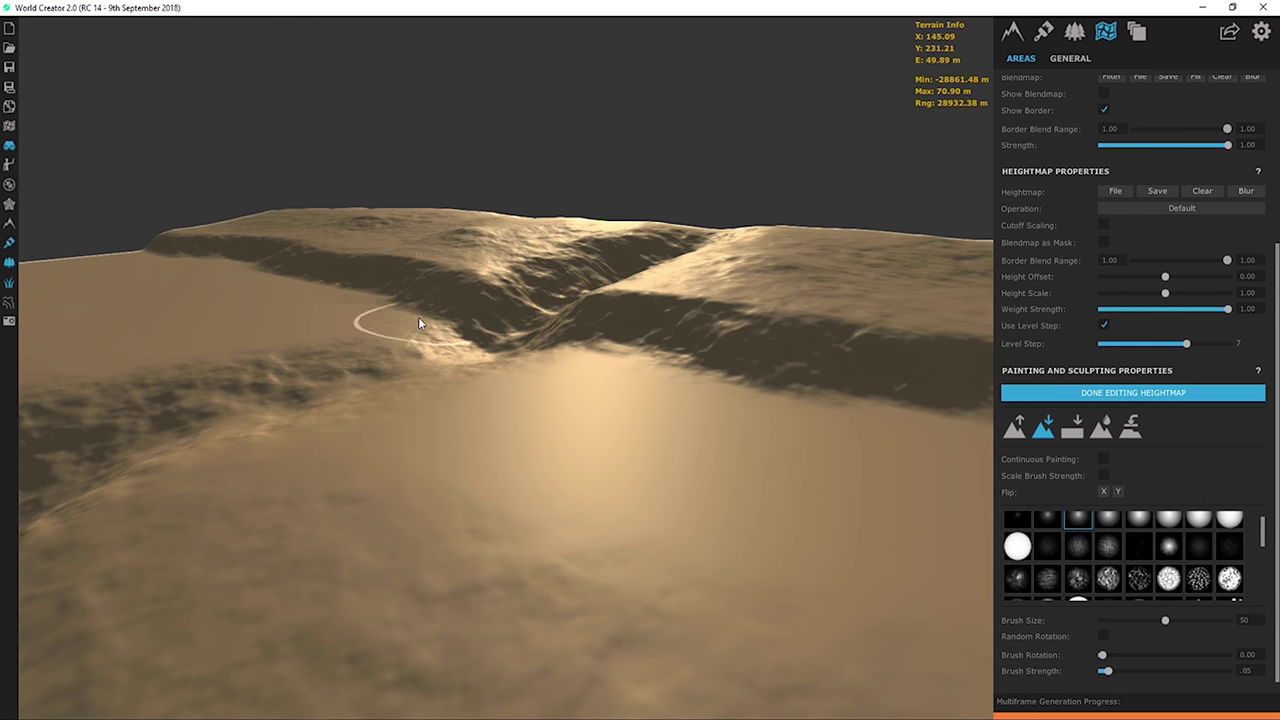
scroll(451, 330, "down", 1)
scroll(455, 322, "down", 4)
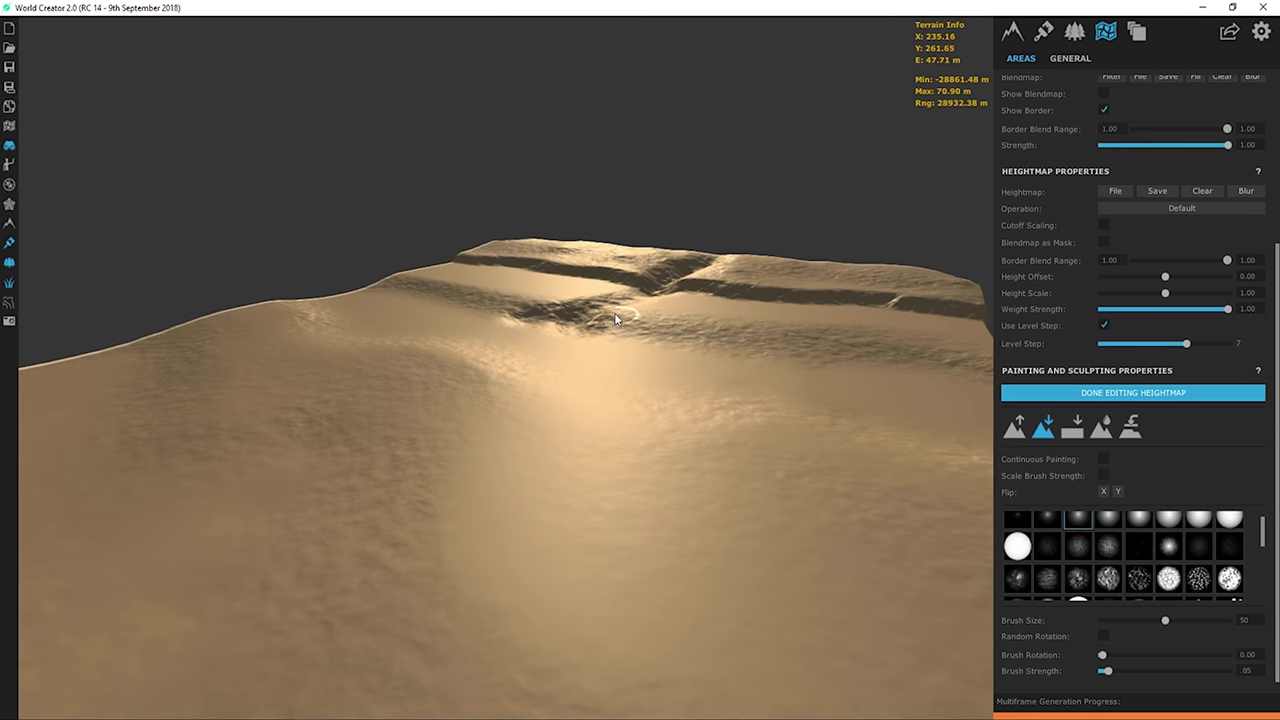
scroll(650, 365, "down", 3)
right_click_drag(687, 396, 666, 457)
scroll(508, 330, "up", 3)
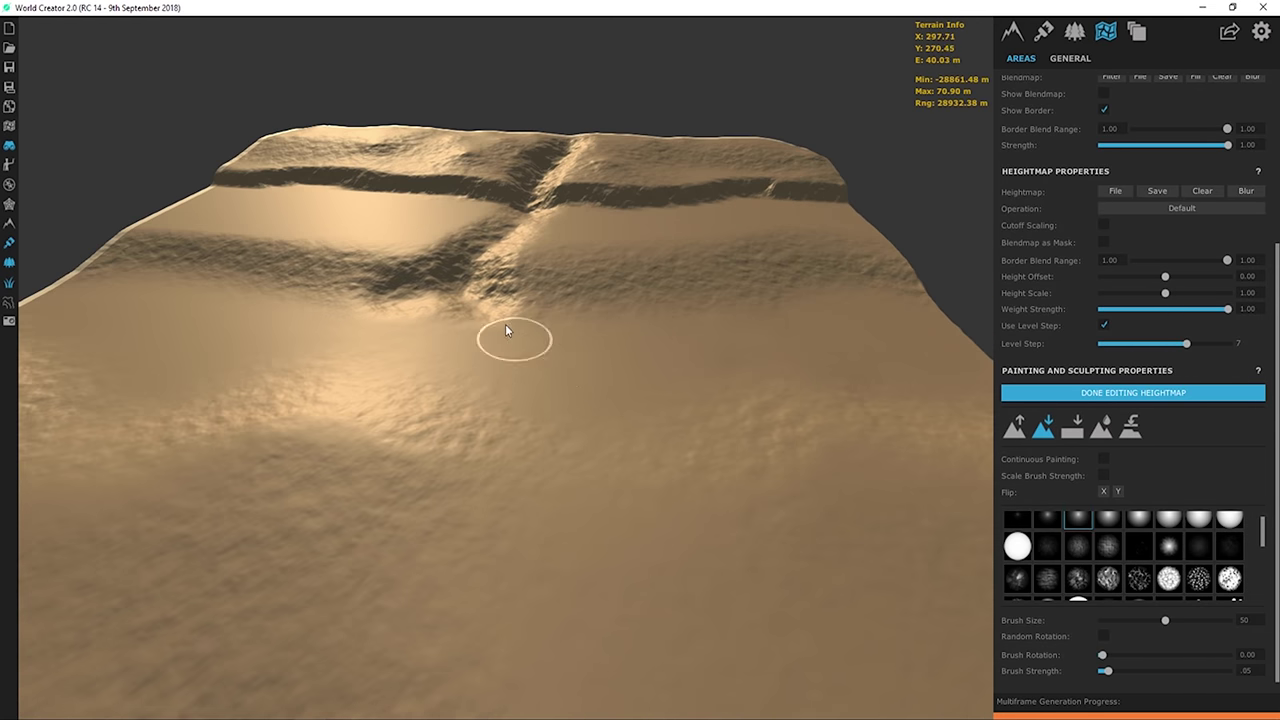
right_click_drag(508, 330, 559, 413)
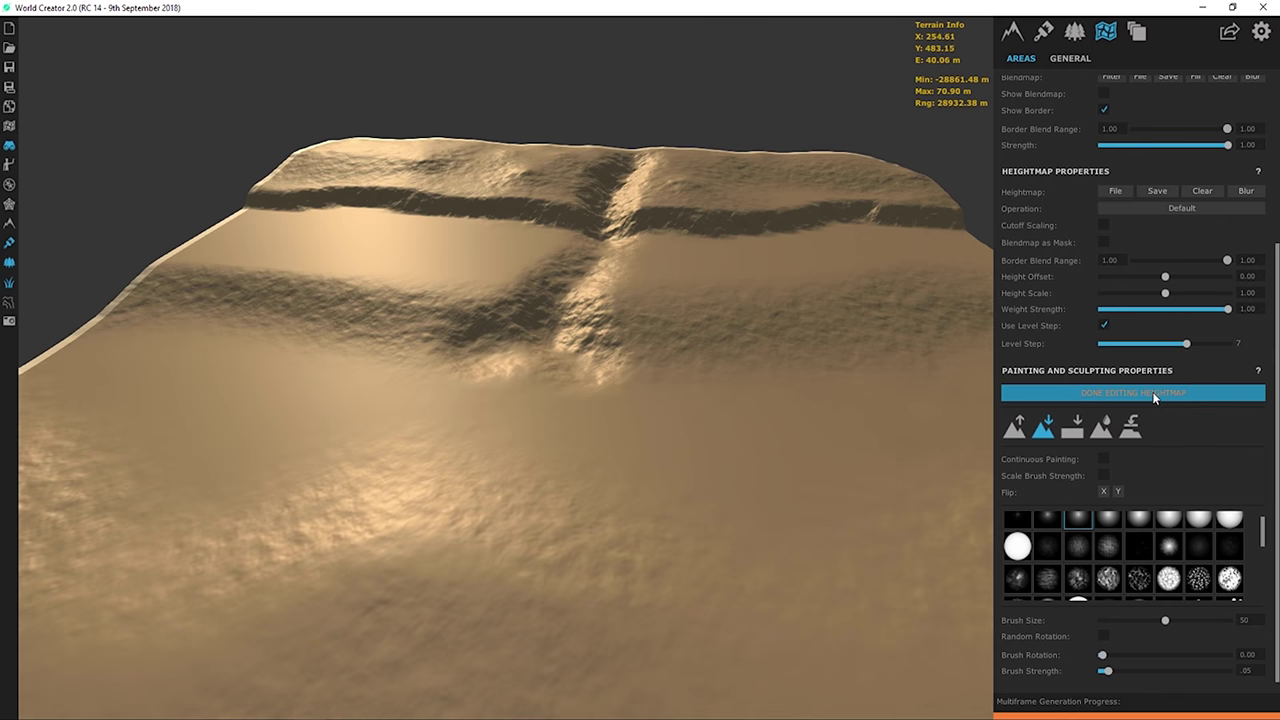
- Finish editing the heightmap and turn the terrain filters back on
left_click(1177, 392)
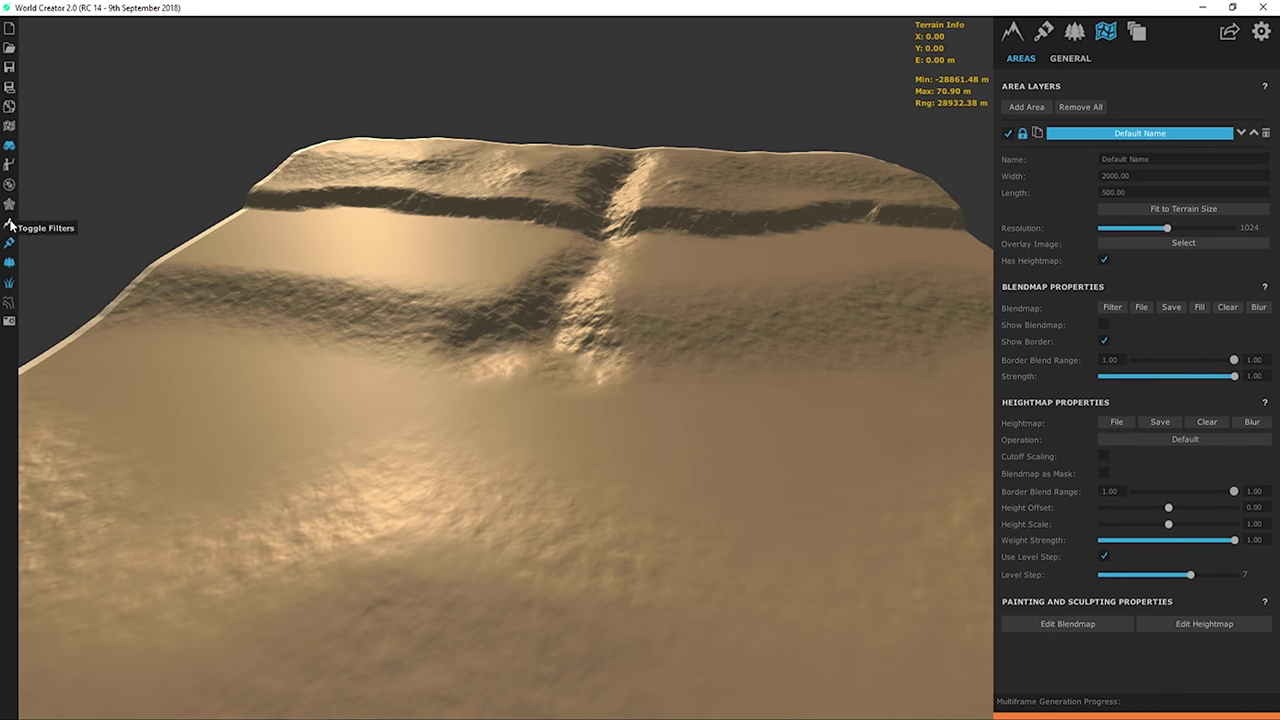
left_click(9, 224)
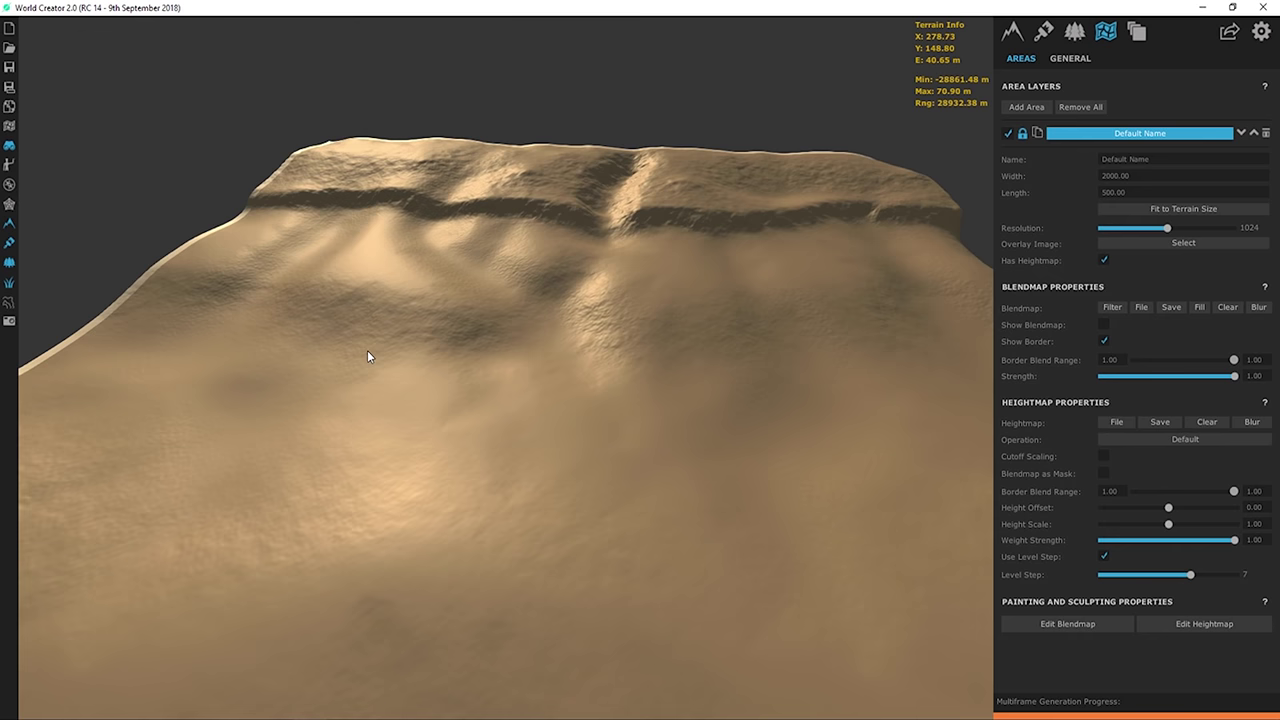
scroll(600, 360, "down", 3)
right_click_drag(632, 375, 600, 380)
- Show the ocean plane and frame the terrain's shoreline
left_click(1074, 32)
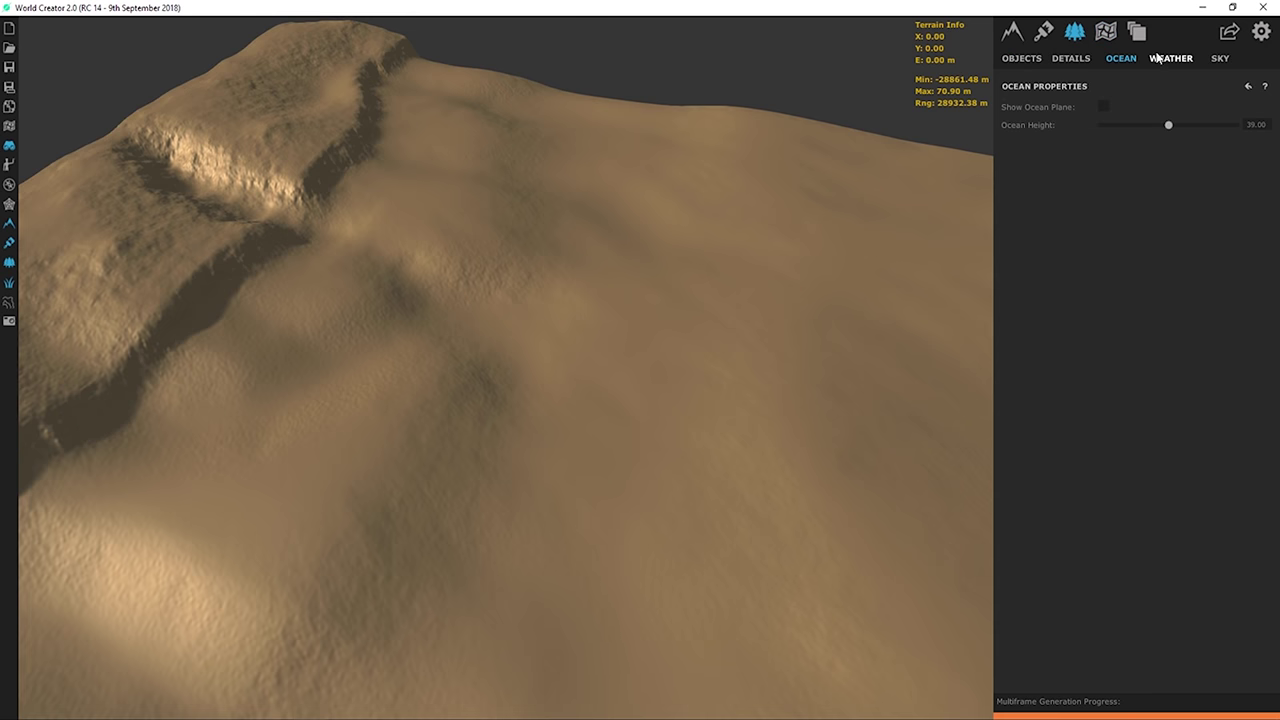
left_click(1103, 107)
scroll(652, 340, "down", 6)
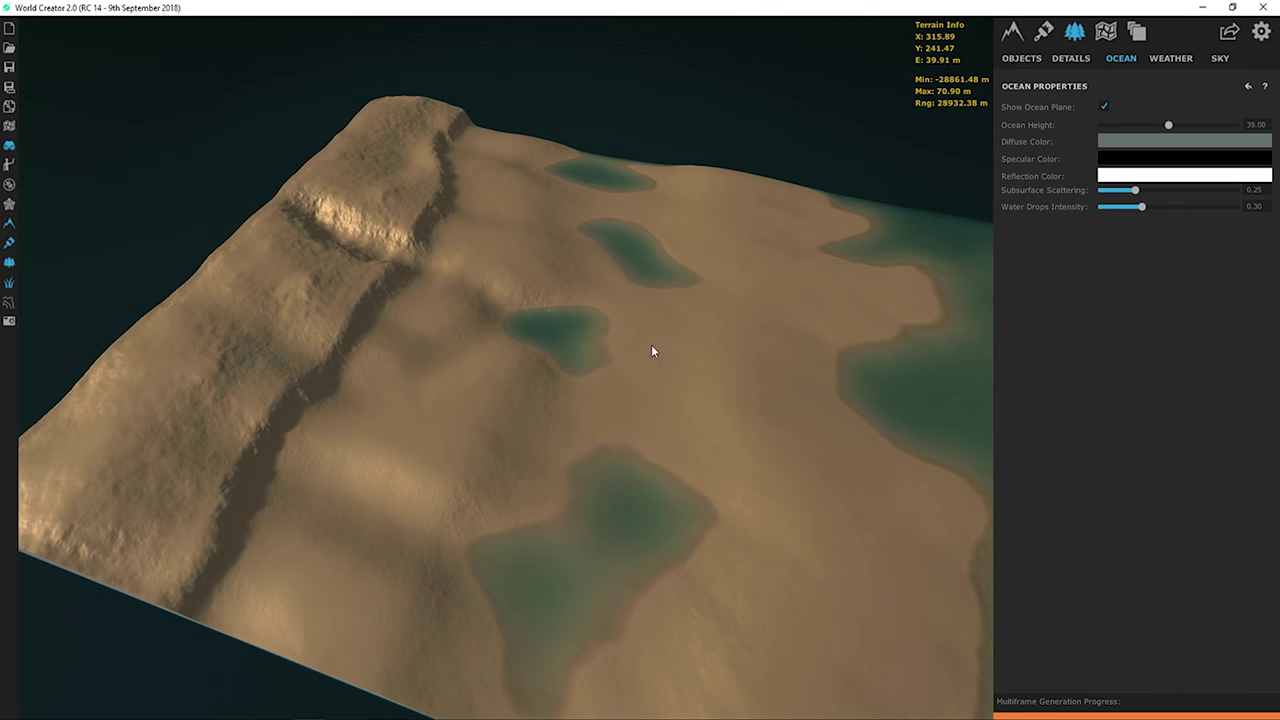
scroll(675, 400, "up", 3)
middle_click_drag(690, 414, 582, 311)
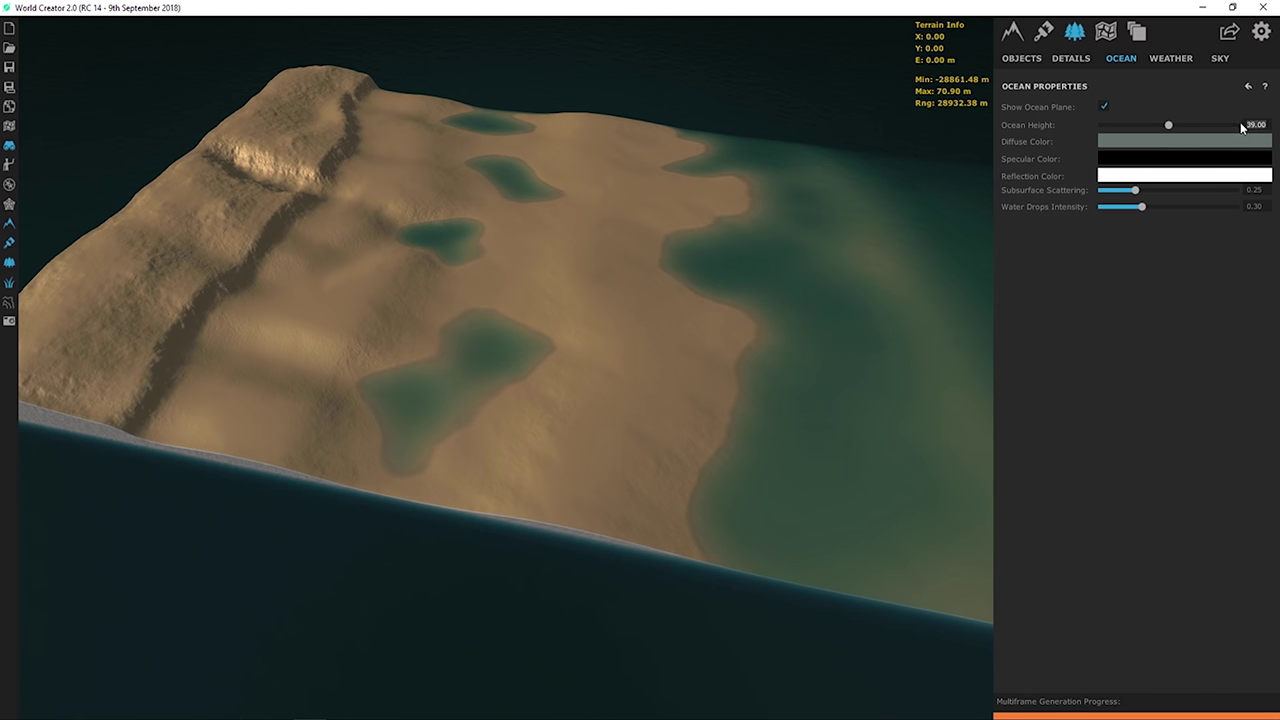
- Set the ocean height to 40 and check the water line along the beach and dune hollows
type("40")
key("Return")
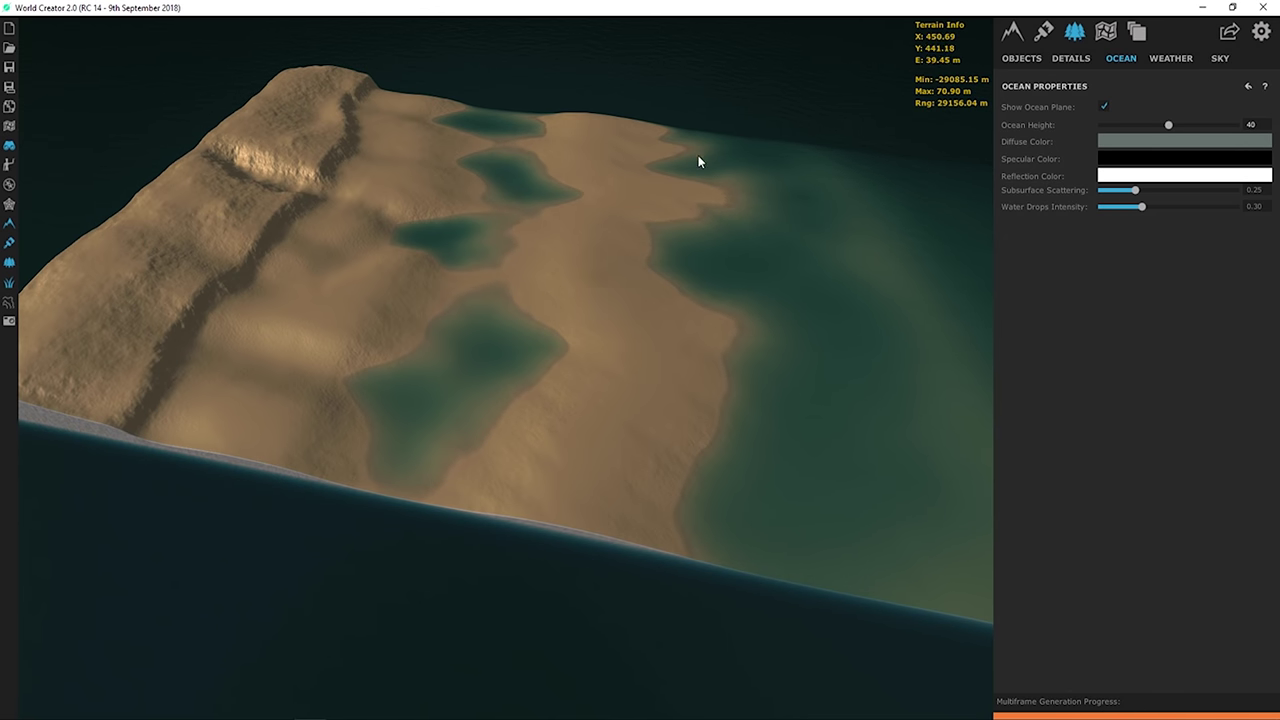
middle_click_drag(683, 247, 644, 266)
scroll(513, 260, "up", 3)
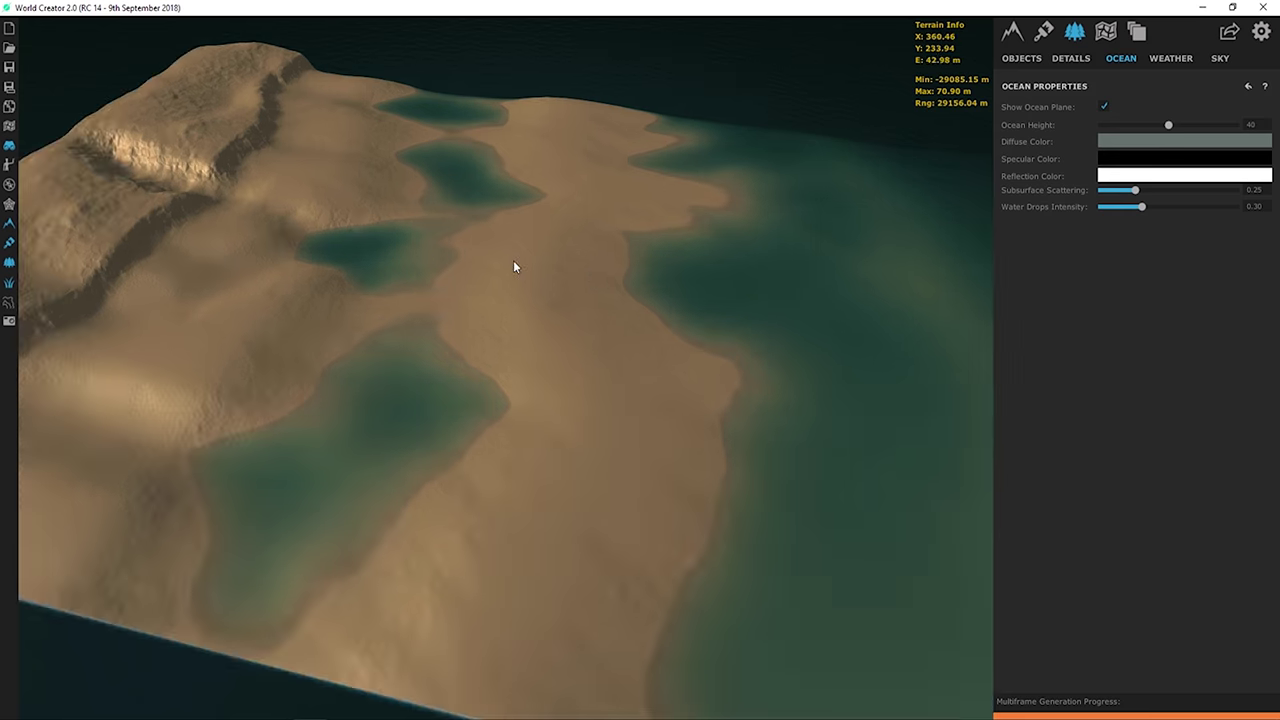
scroll(540, 273, "down", 5)
scroll(582, 282, "up", 1)
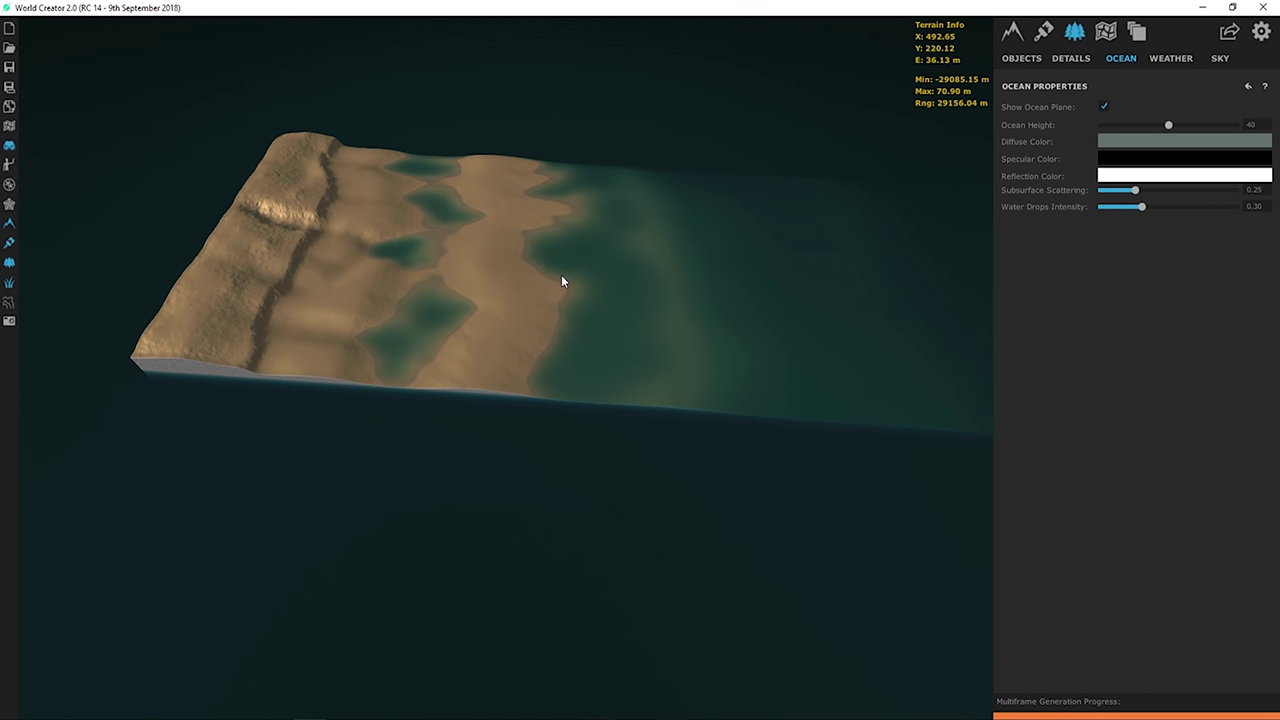
scroll(550, 290, "up", 1)
scroll(547, 300, "up", 3)
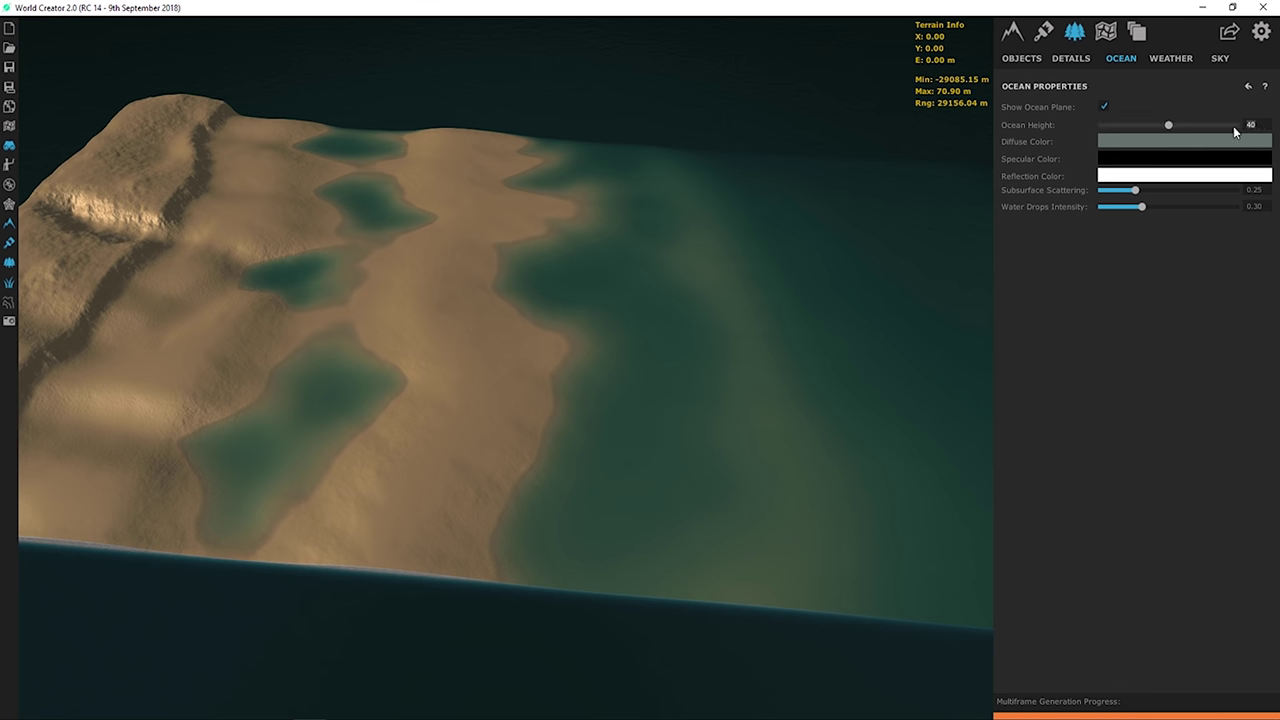
- Try an ocean height of 35 and check where the water line falls along the beach
type("35")
key("Return")
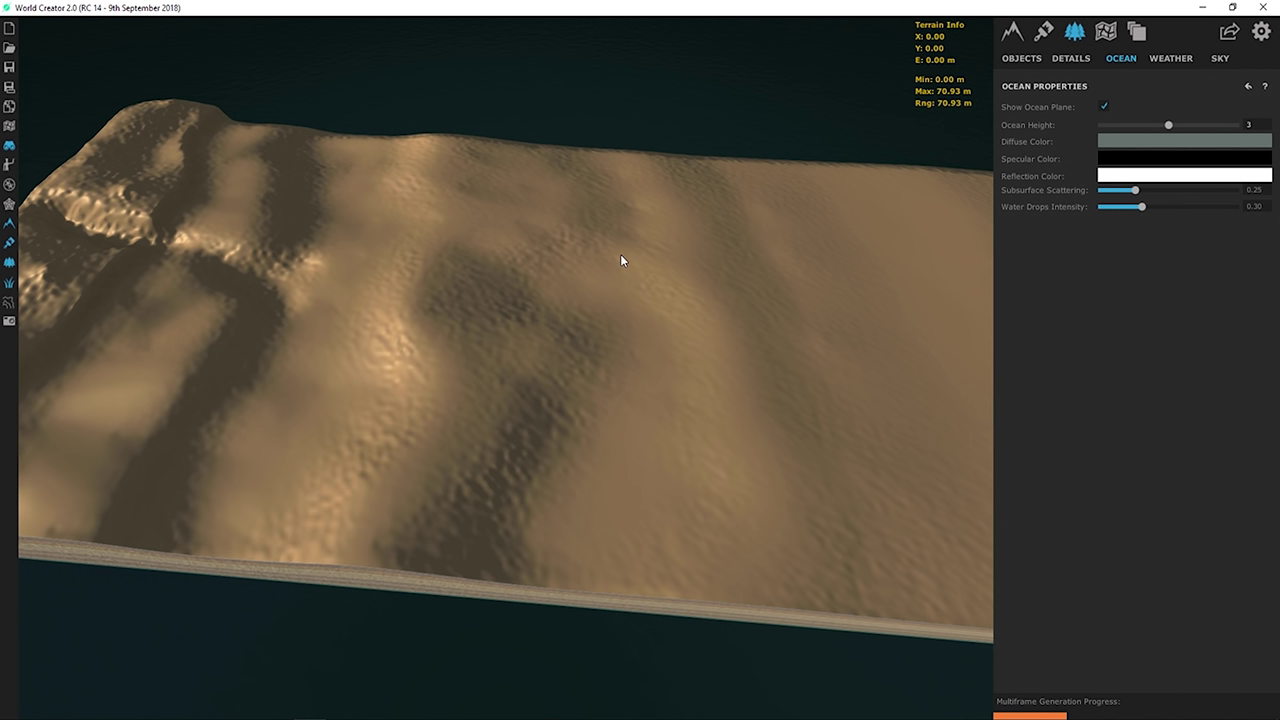
scroll(627, 285, "down", 3)
scroll(660, 309, "up", 4)
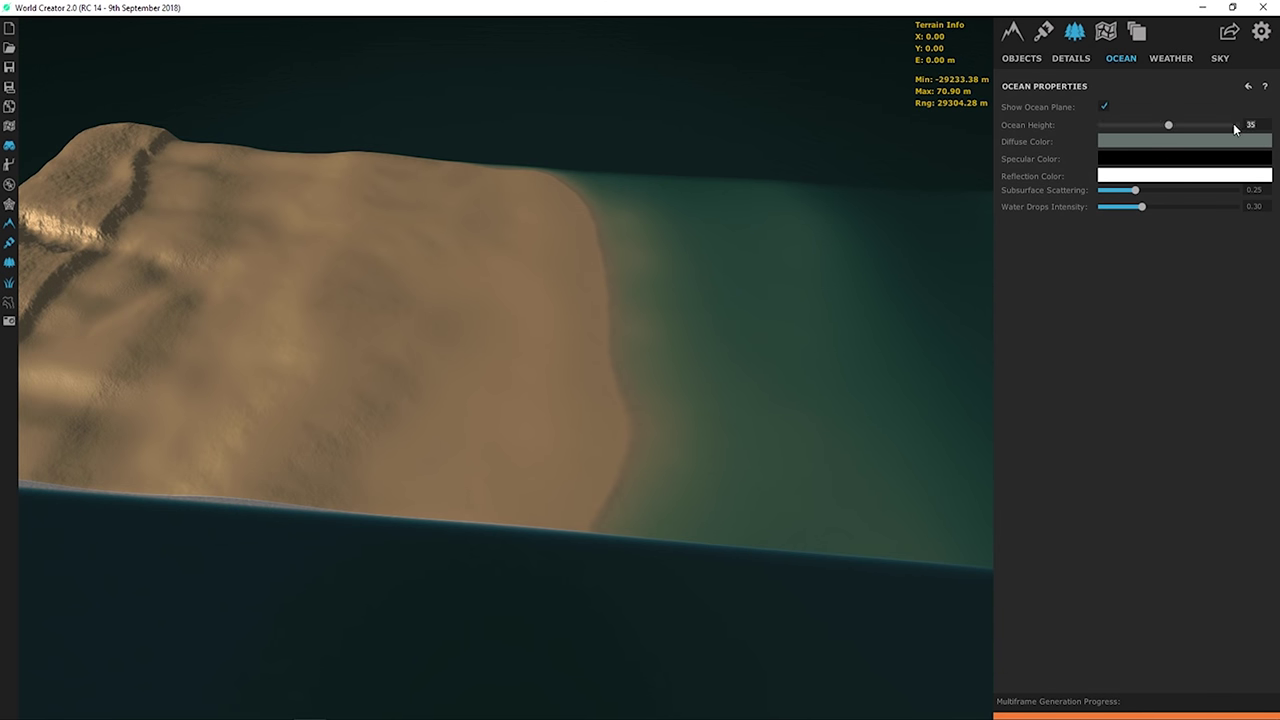
- Try an ocean height of 37 and inspect the resulting lagoon, sandbar and dune pools
type("37")
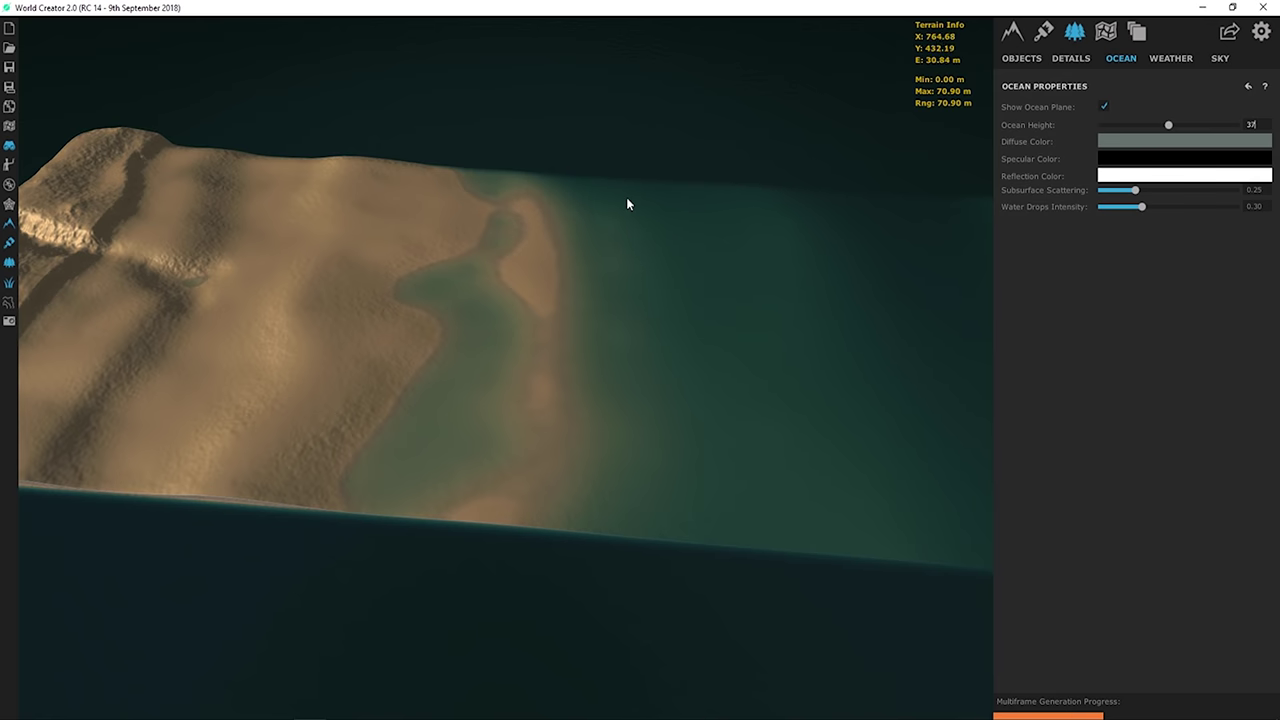
scroll(656, 160, "up", 2)
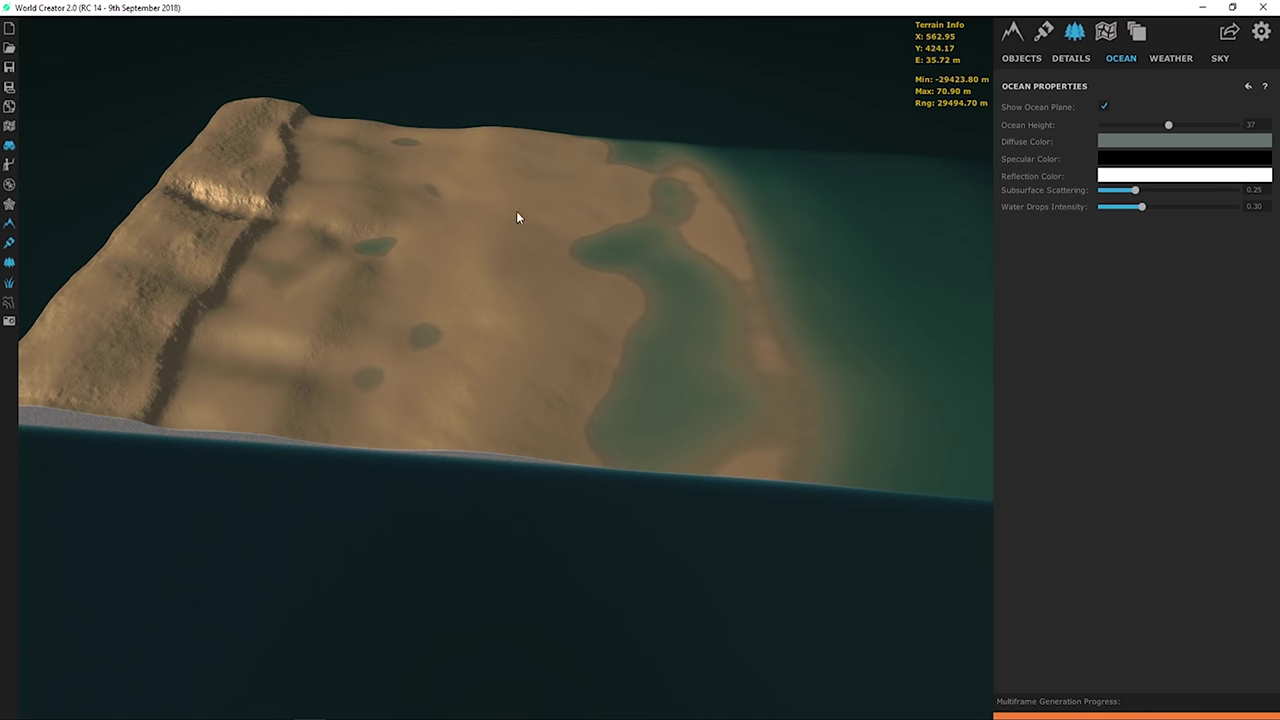
scroll(431, 229, "up", 2)
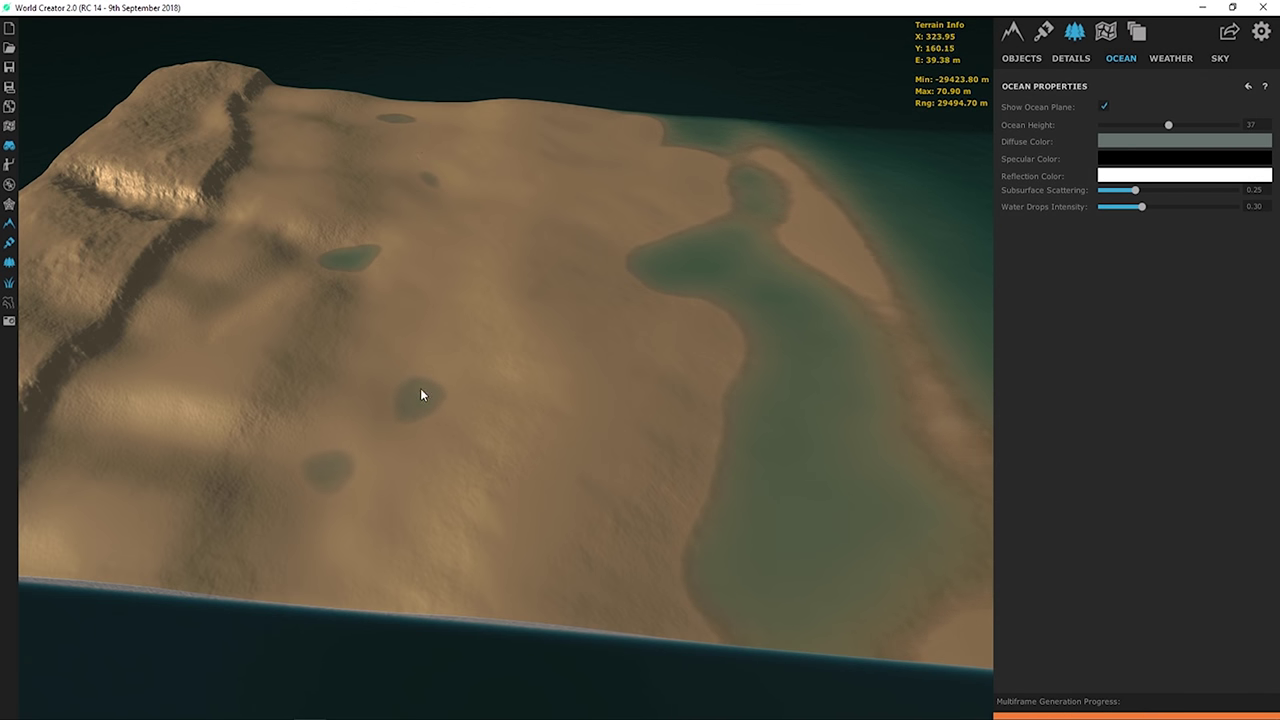
middle_click_drag(440, 295, 357, 268)
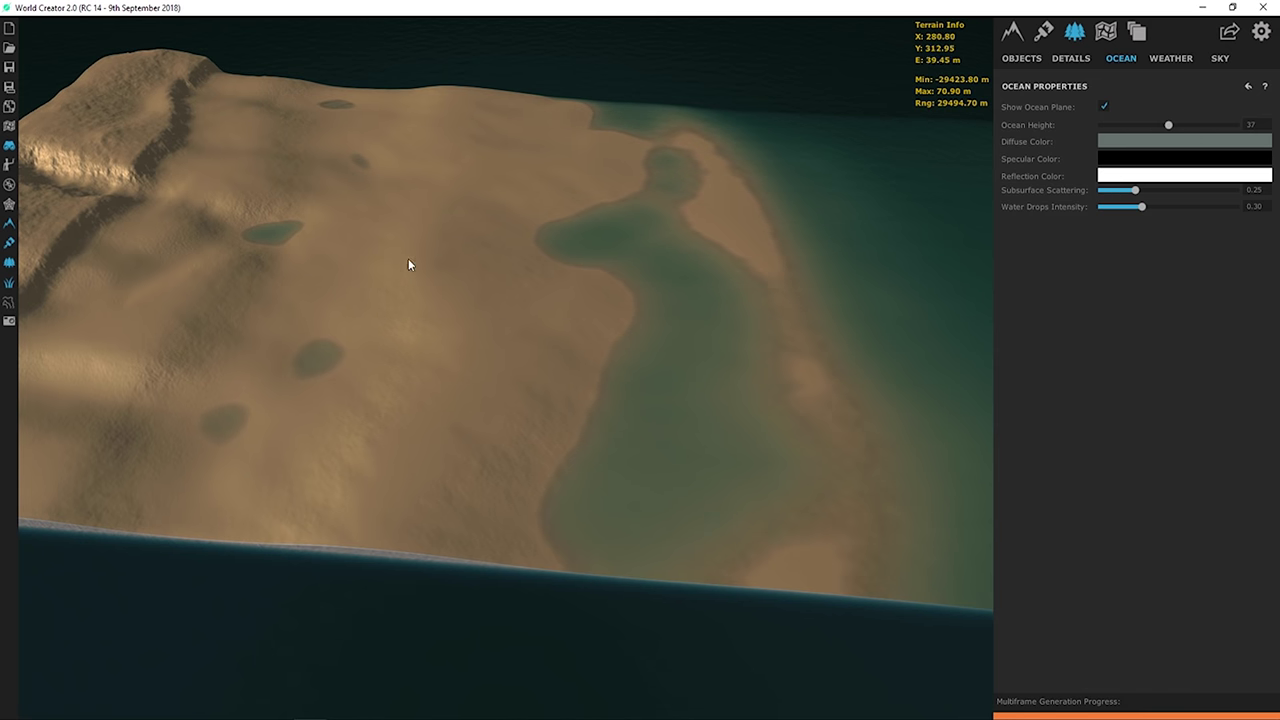
middle_click_drag(738, 208, 589, 198)
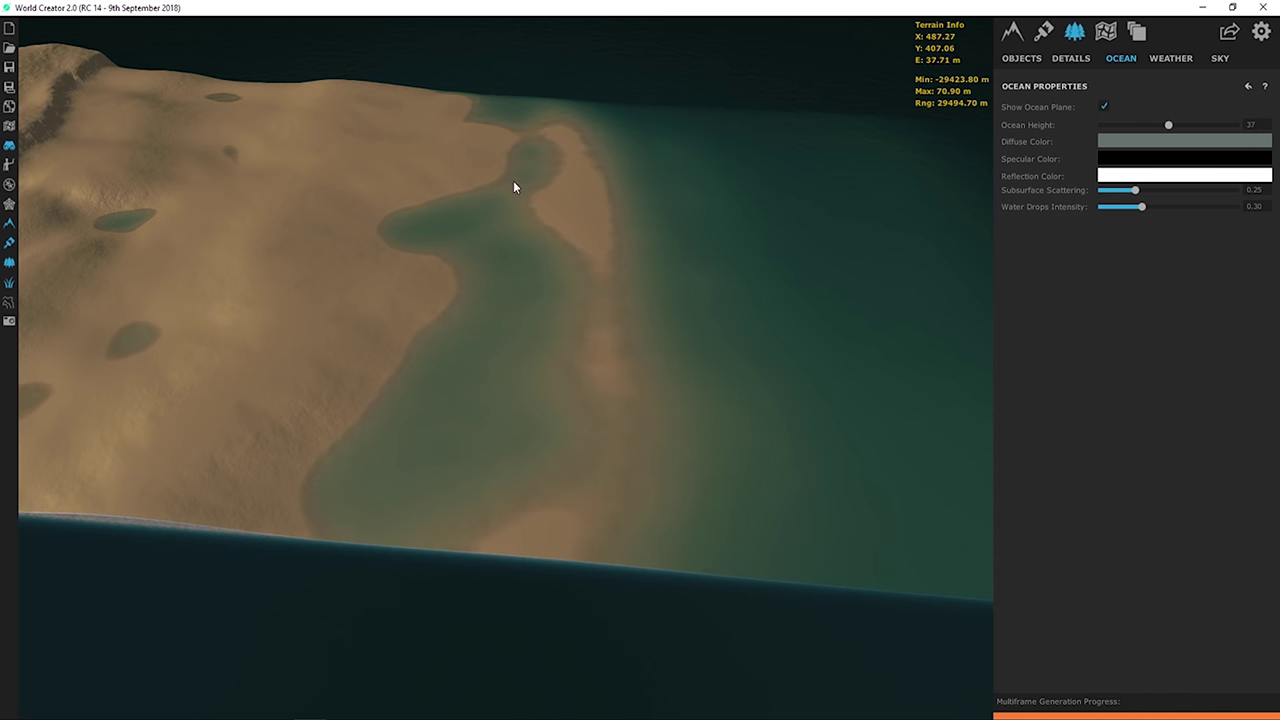
middle_click_drag(668, 508, 677, 420)
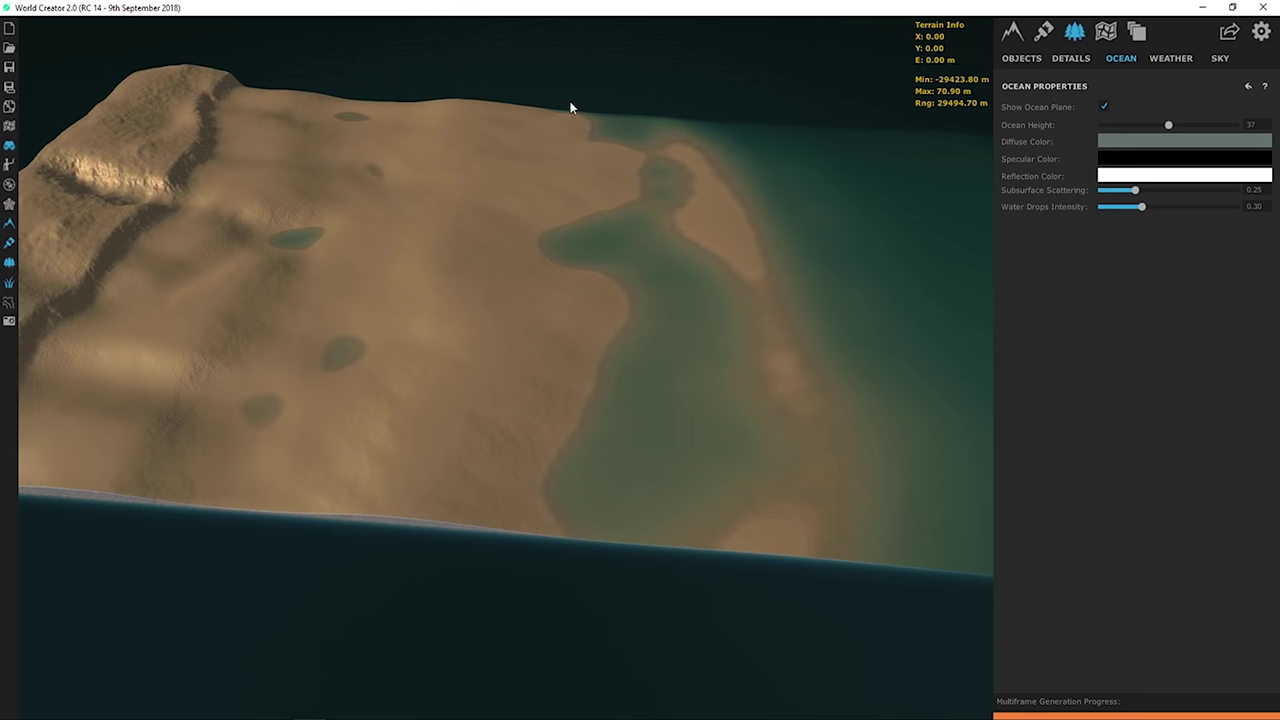
- Set the ocean height to 38 and check the water line along the shore
left_click_drag(1259, 125, 1240, 125)
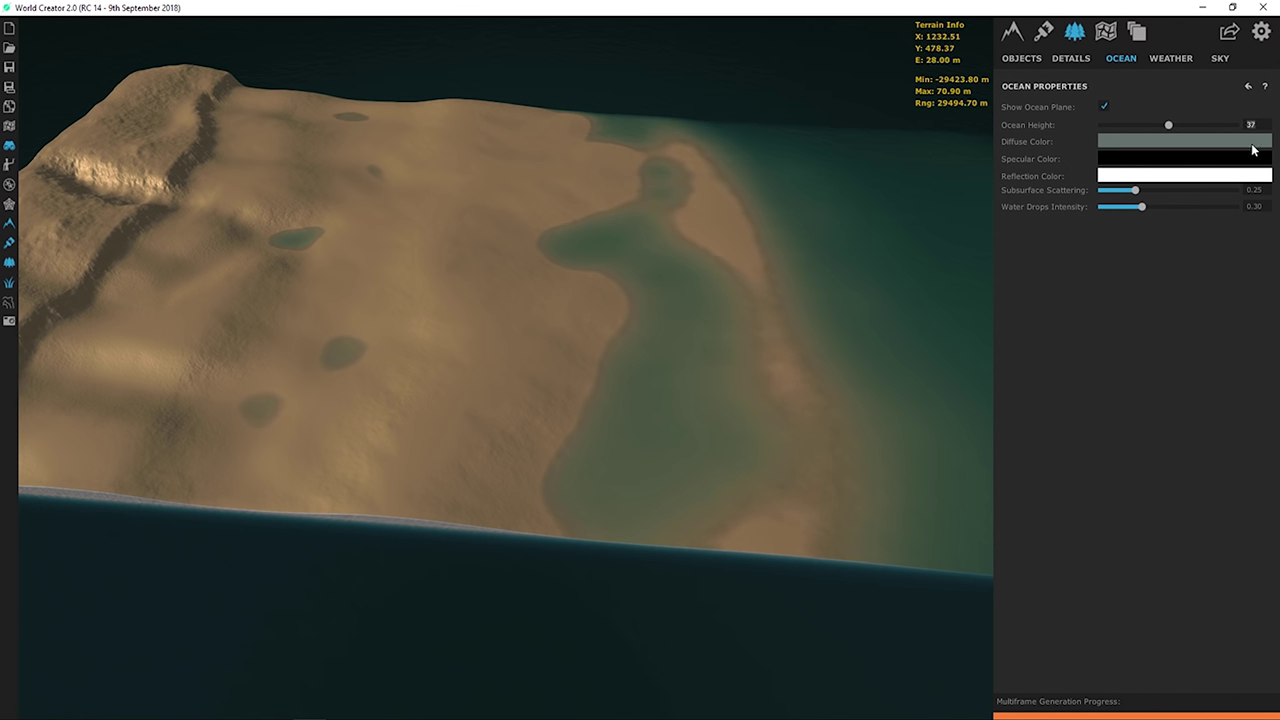
type("38")
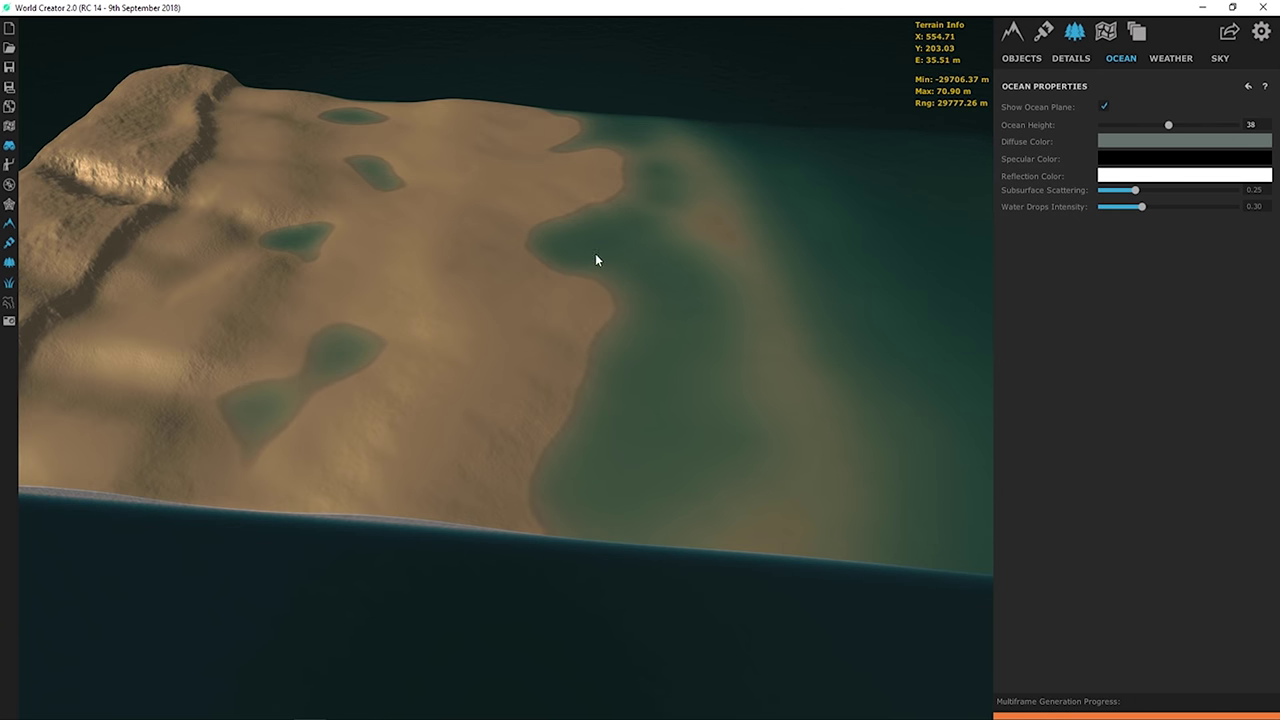
middle_click_drag(597, 260, 558, 232)
middle_click_drag(594, 184, 582, 226)
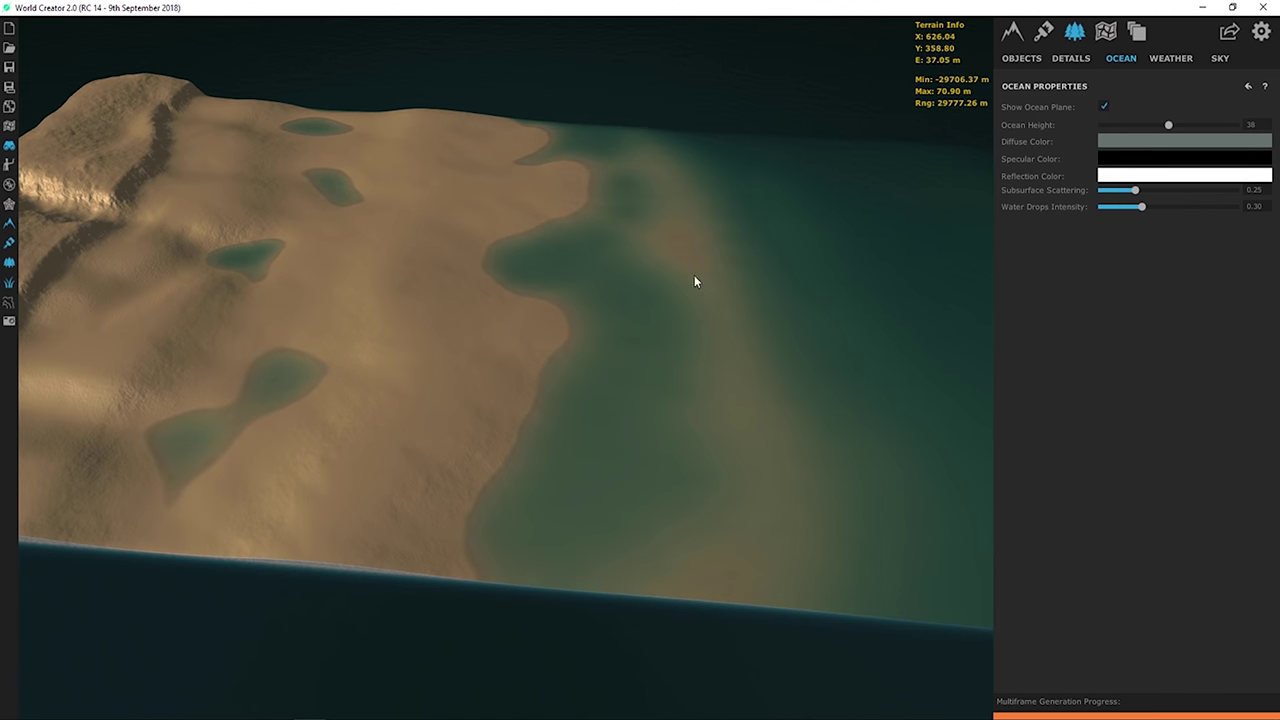
- Examine the shoreline, dune pools and submerged sandbars from close up and from afar
scroll(640, 240, "down", 2)
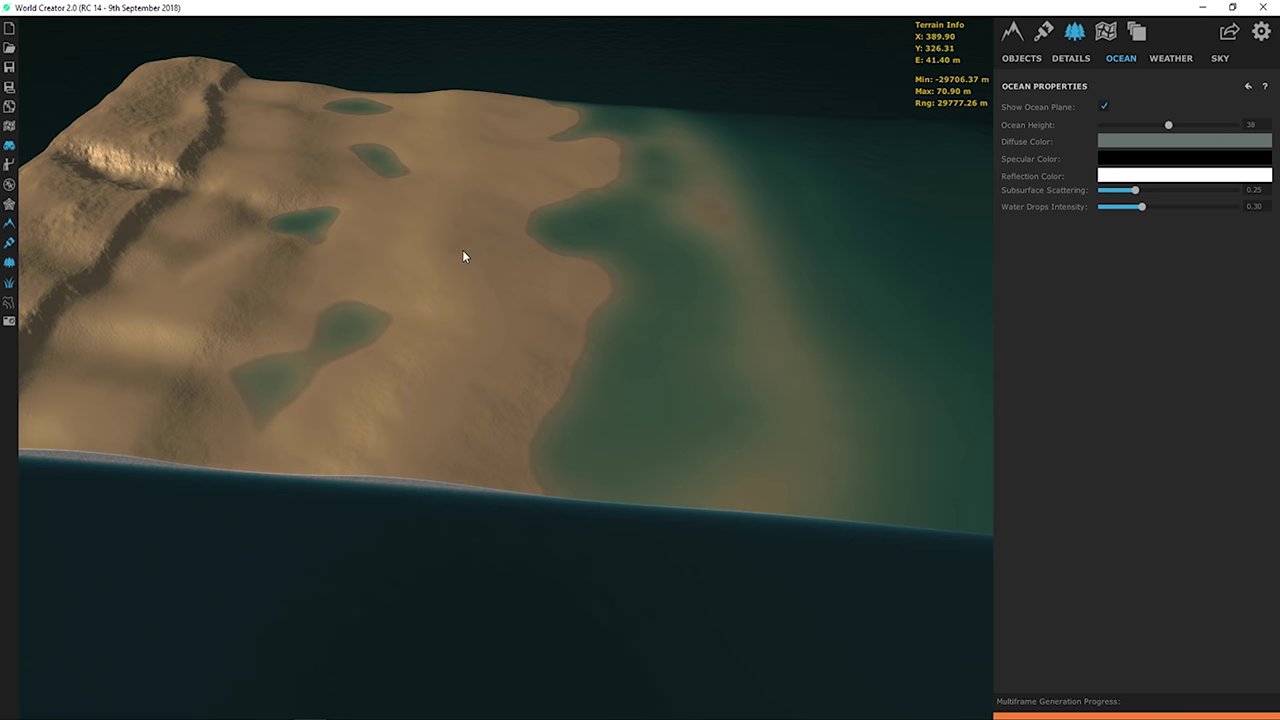
scroll(463, 256, "up", 2)
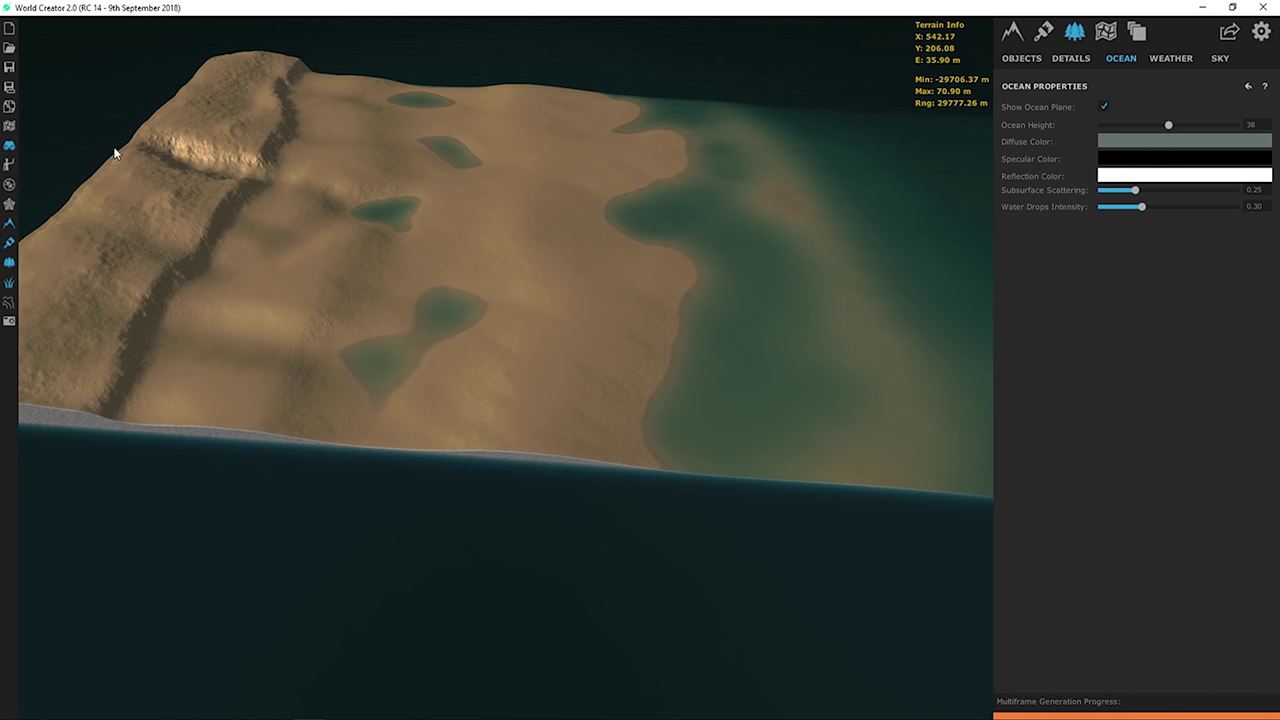
scroll(635, 243, "down", 1)
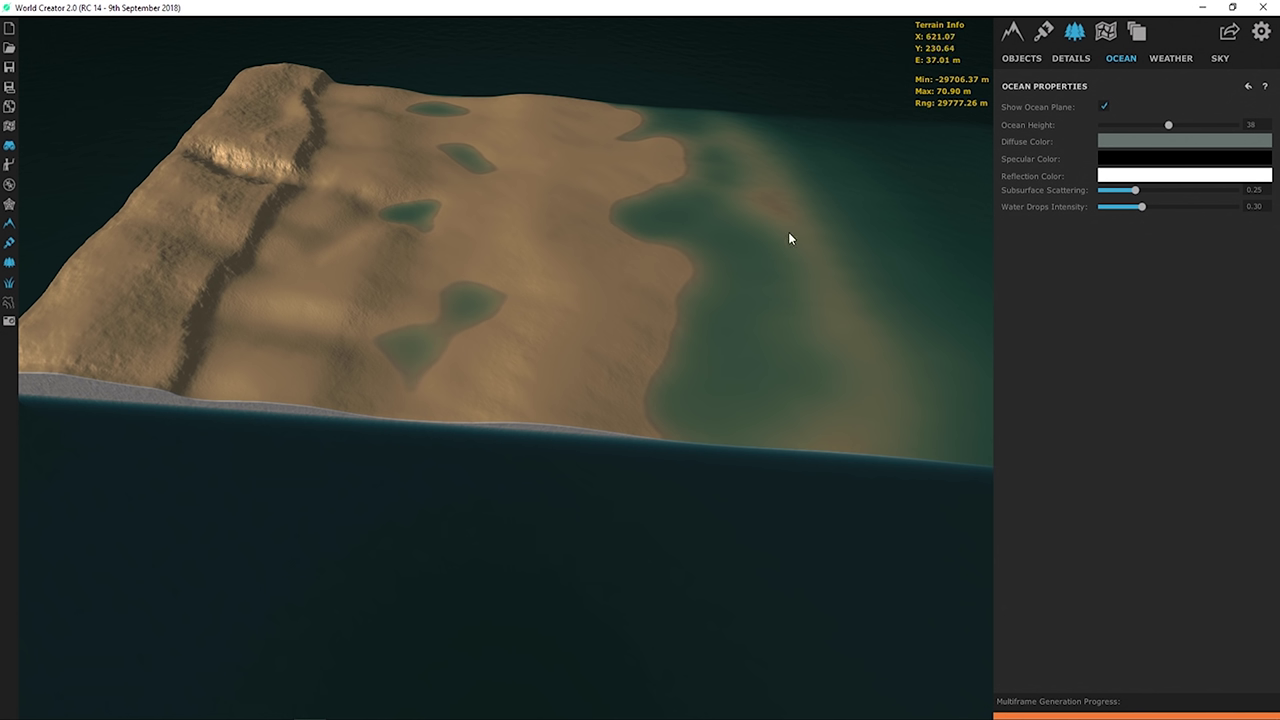
scroll(748, 290, "up", 2)
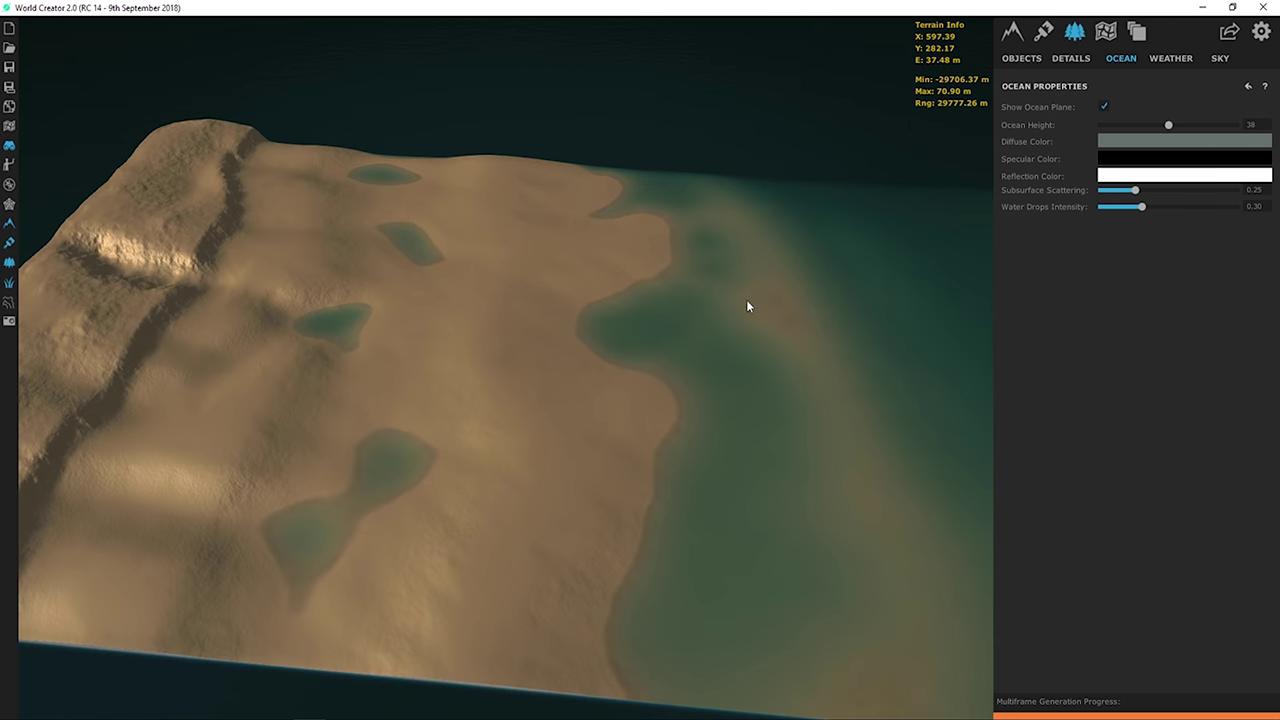
scroll(494, 240, "up", 2)
scroll(280, 285, "up", 1)
scroll(300, 288, "down", 3)
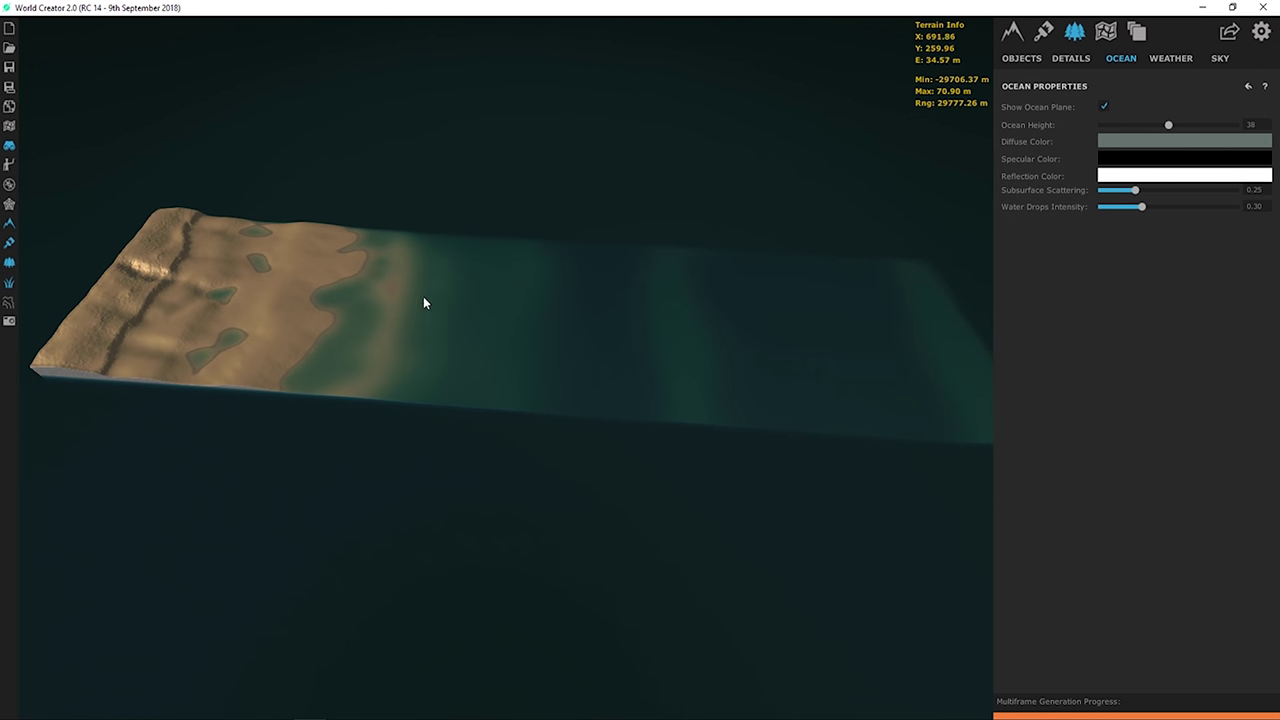
scroll(340, 295, "up", 4)
scroll(382, 230, "up", 3)
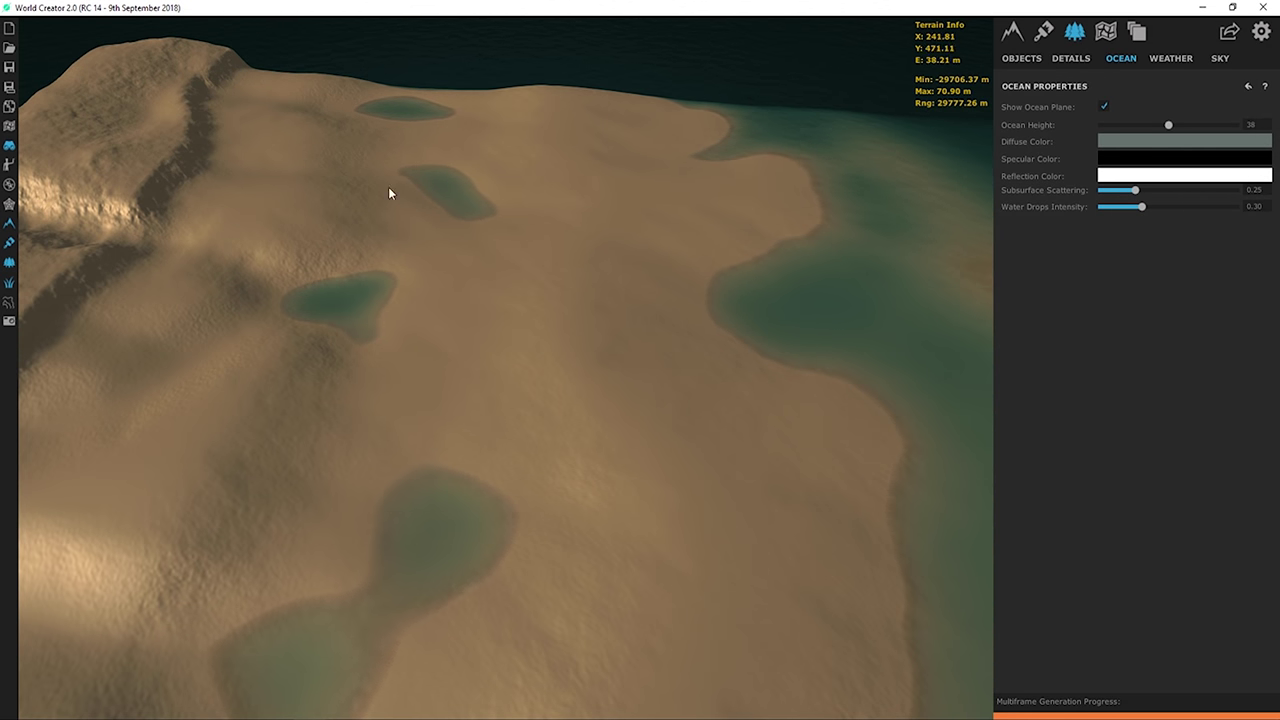
scroll(410, 613, "down", 4)
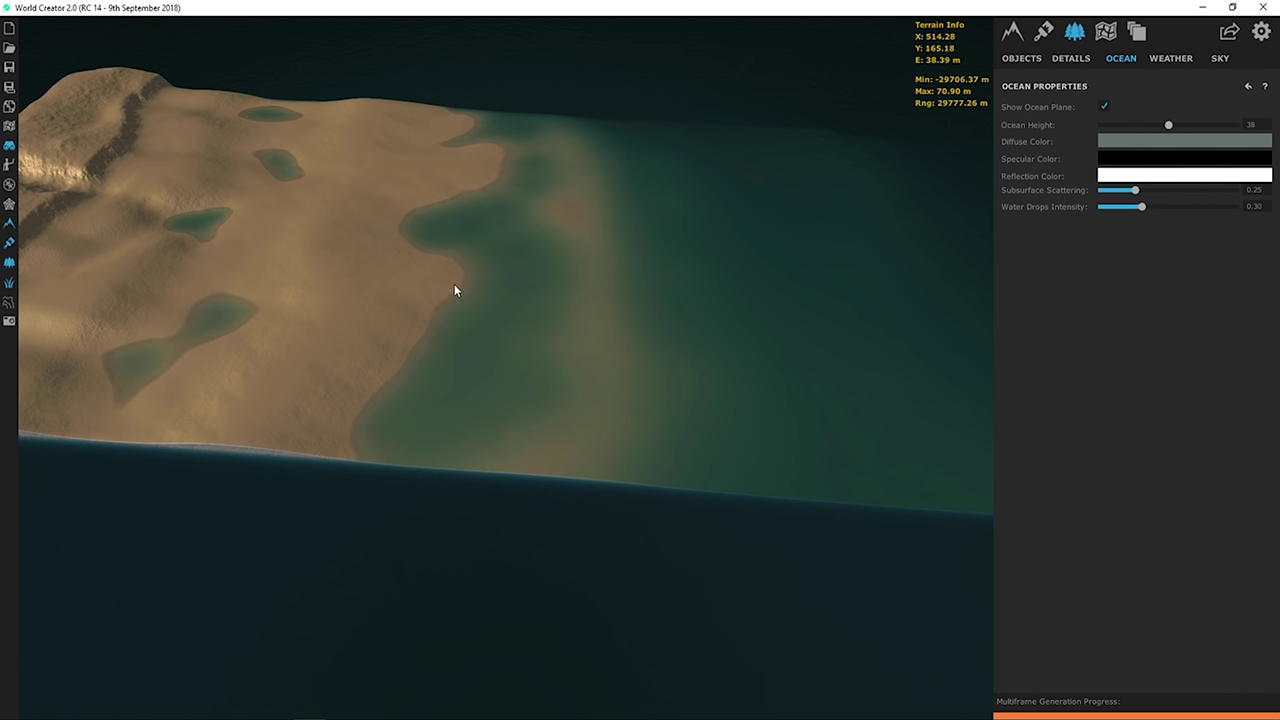
scroll(540, 281, "down", 2)
middle_click_drag(651, 271, 486, 282)
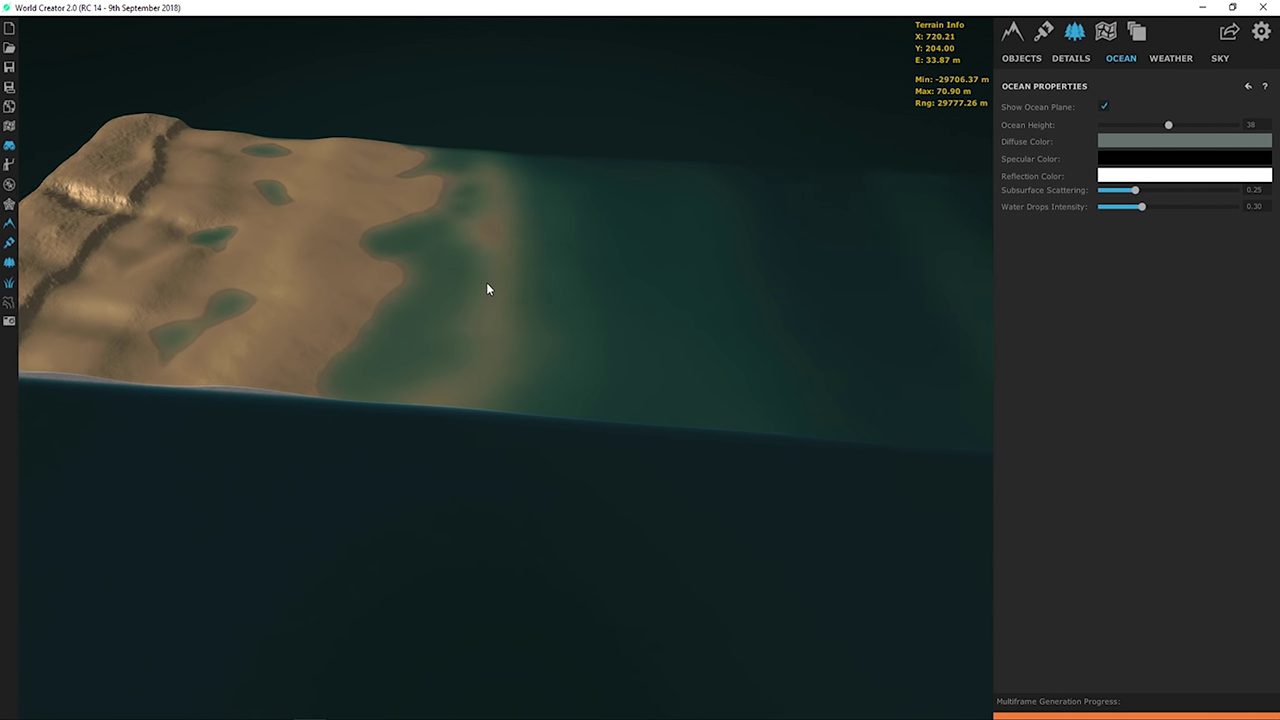
- Hide the ocean plane and view the bare terrain's profile from the side and from above the beach
left_click(1104, 106)
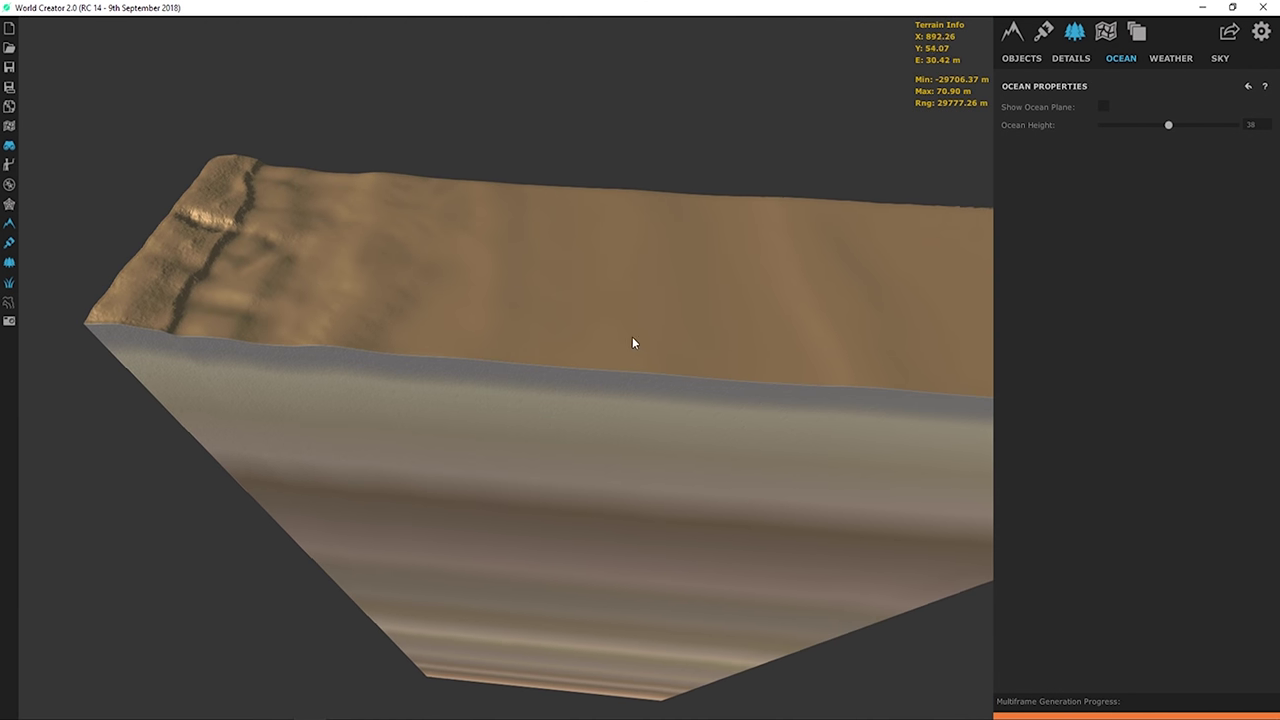
right_click_drag(632, 336, 650, 287)
scroll(608, 368, "down", 5)
scroll(594, 335, "up", 2)
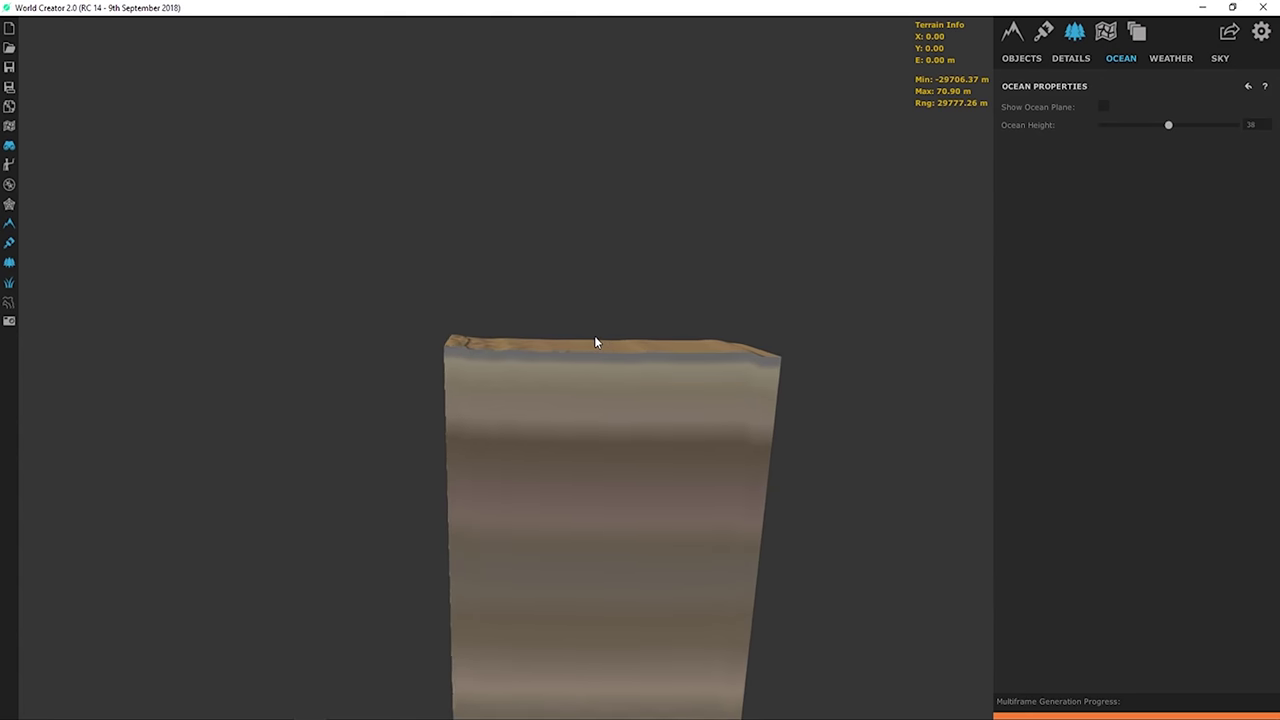
scroll(594, 342, "up", 5)
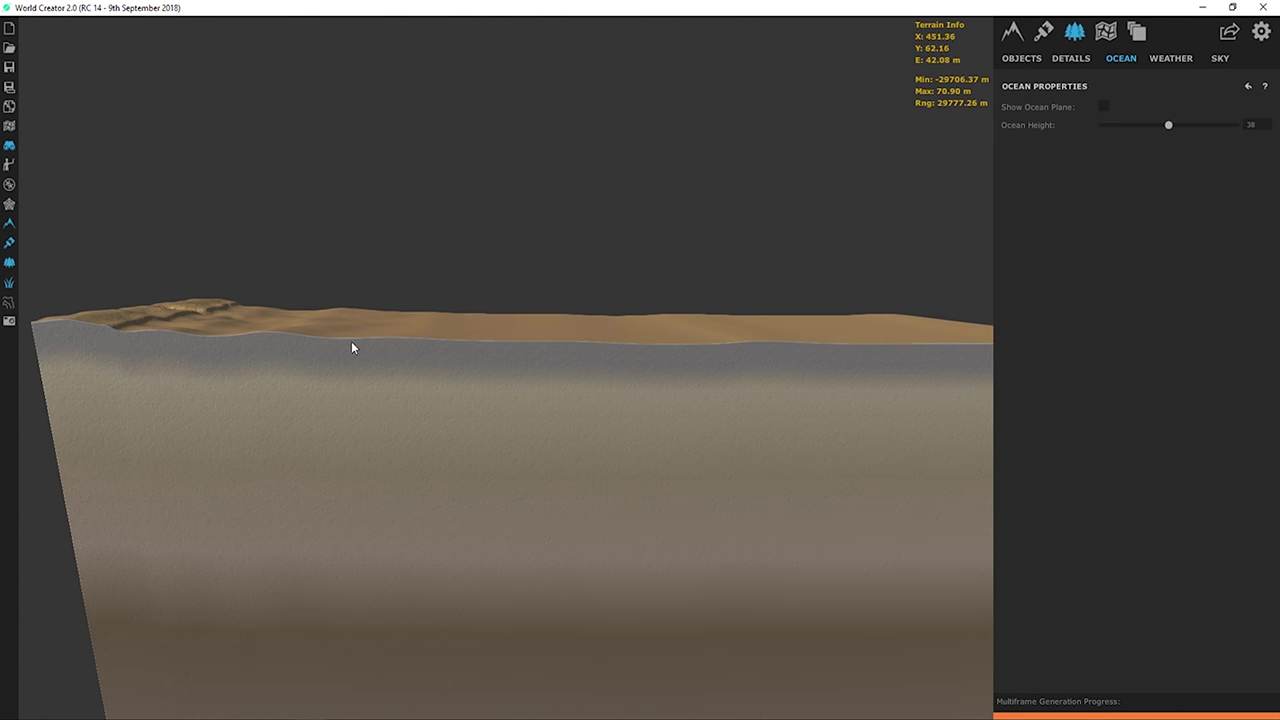
right_click_drag(644, 353, 557, 285)
- Add a General Smooth filter after the Erosion filter in the terrain's filter layer
left_click(1048, 42)
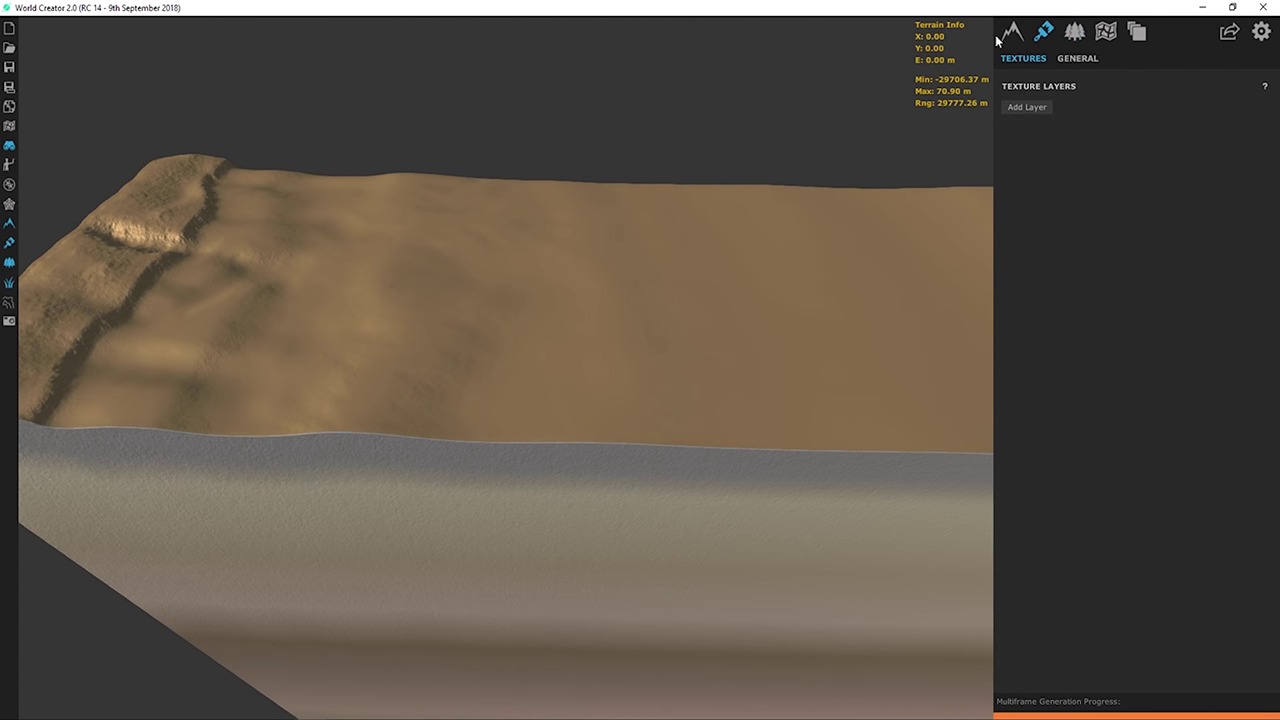
left_click(1013, 38)
left_click(1049, 262)
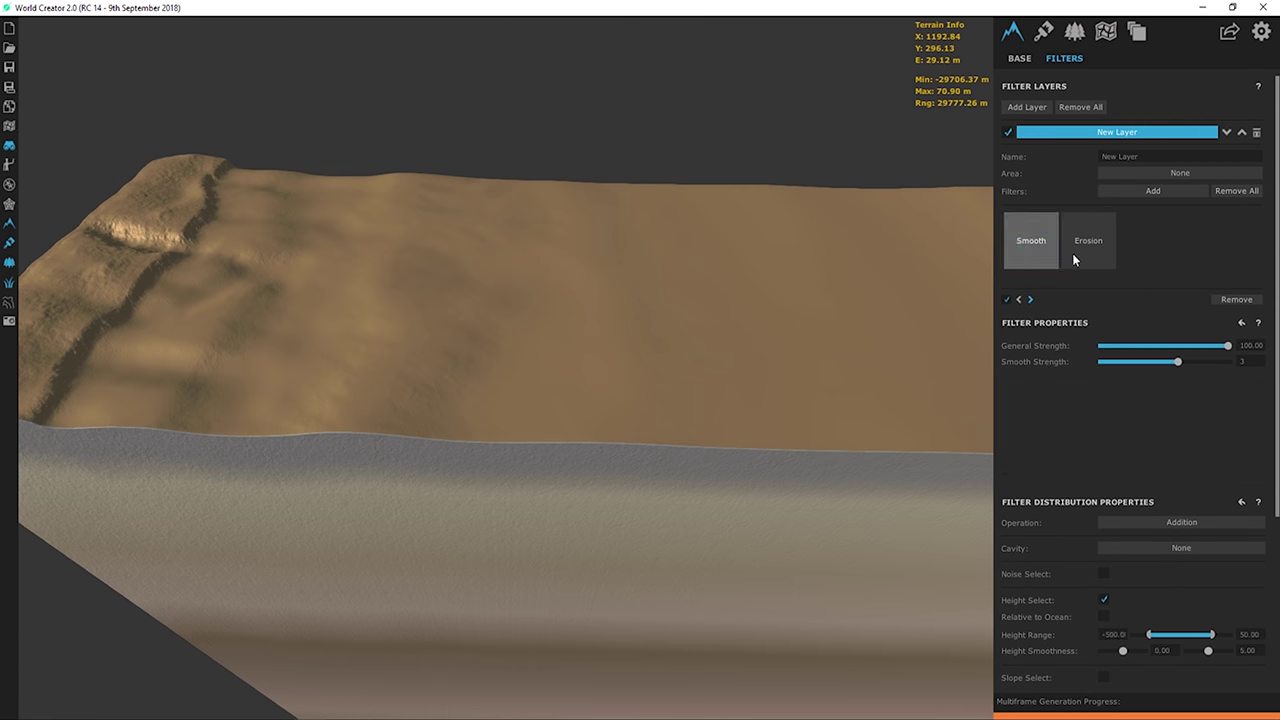
left_click(1082, 250)
left_click(1153, 191)
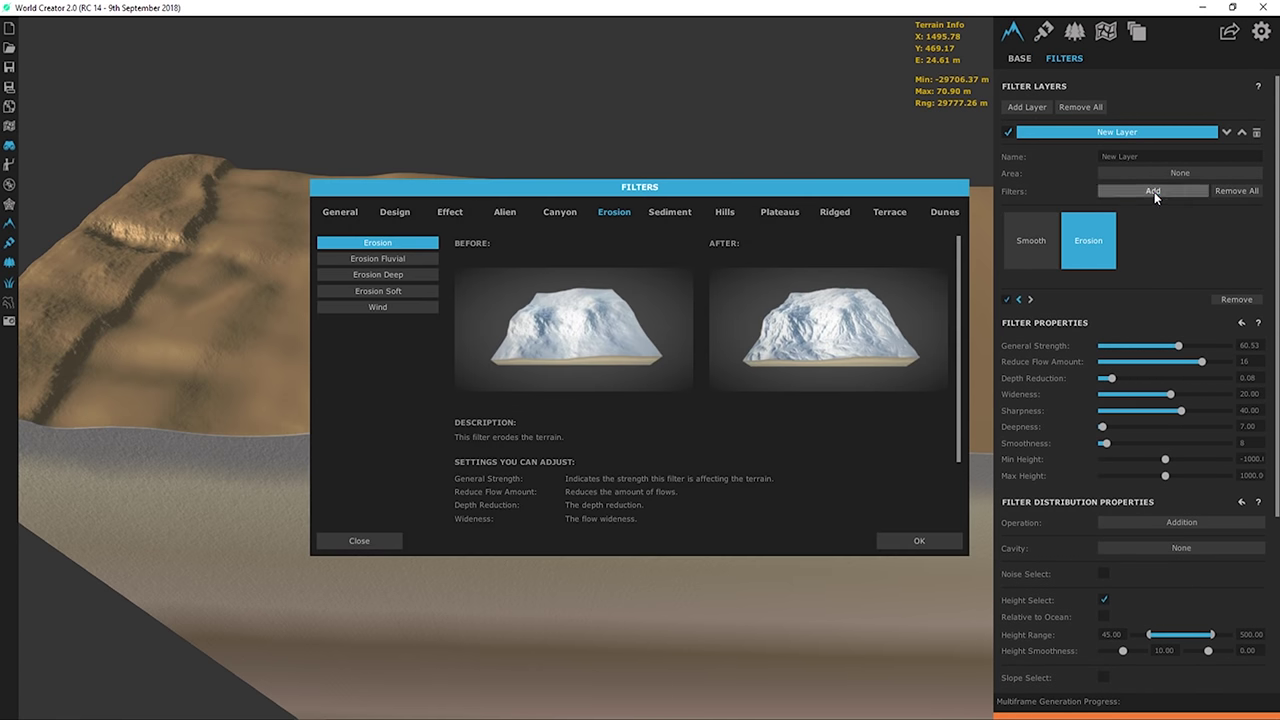
left_click(392, 211)
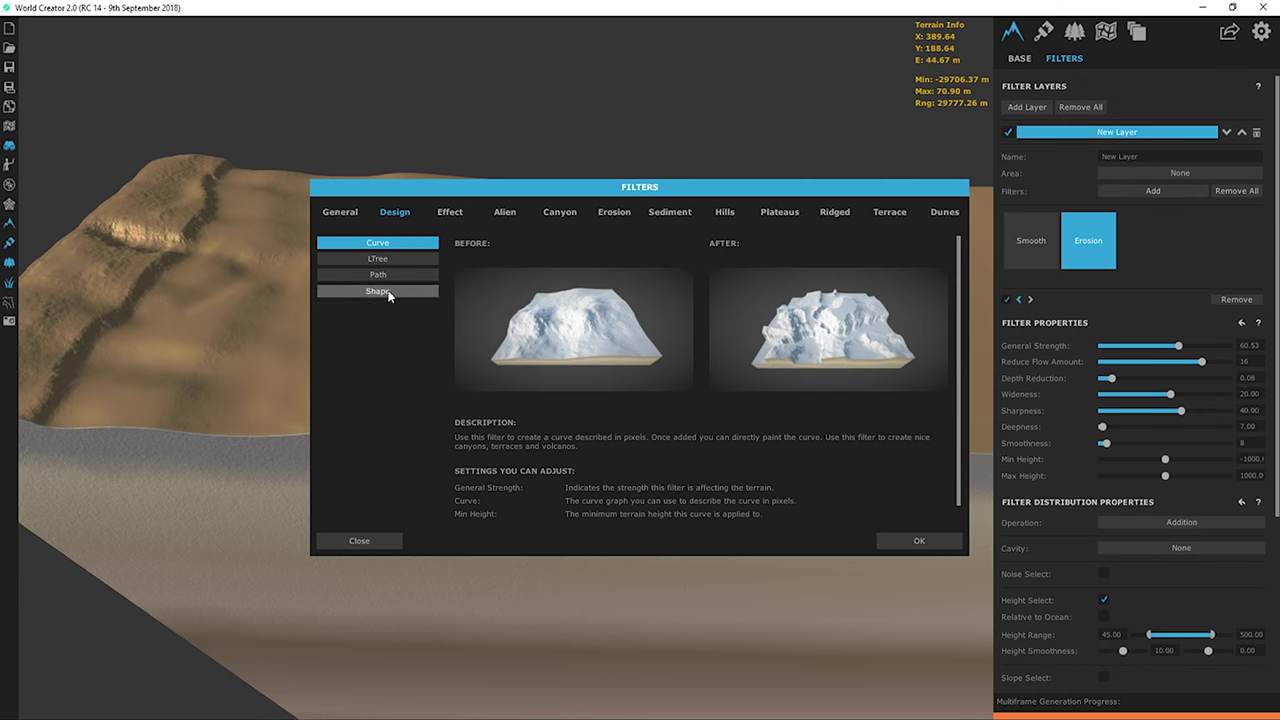
left_click(343, 213)
left_click(396, 292)
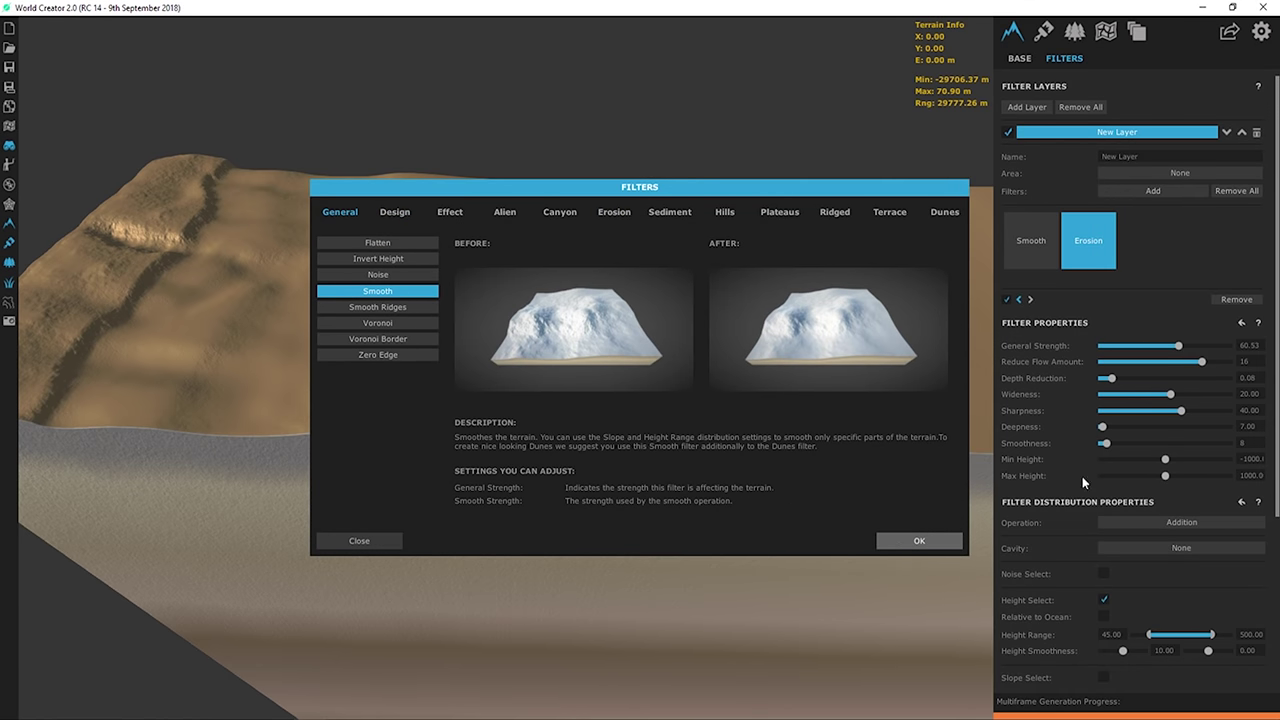
left_click(898, 541)
scroll(514, 288, "up", 3)
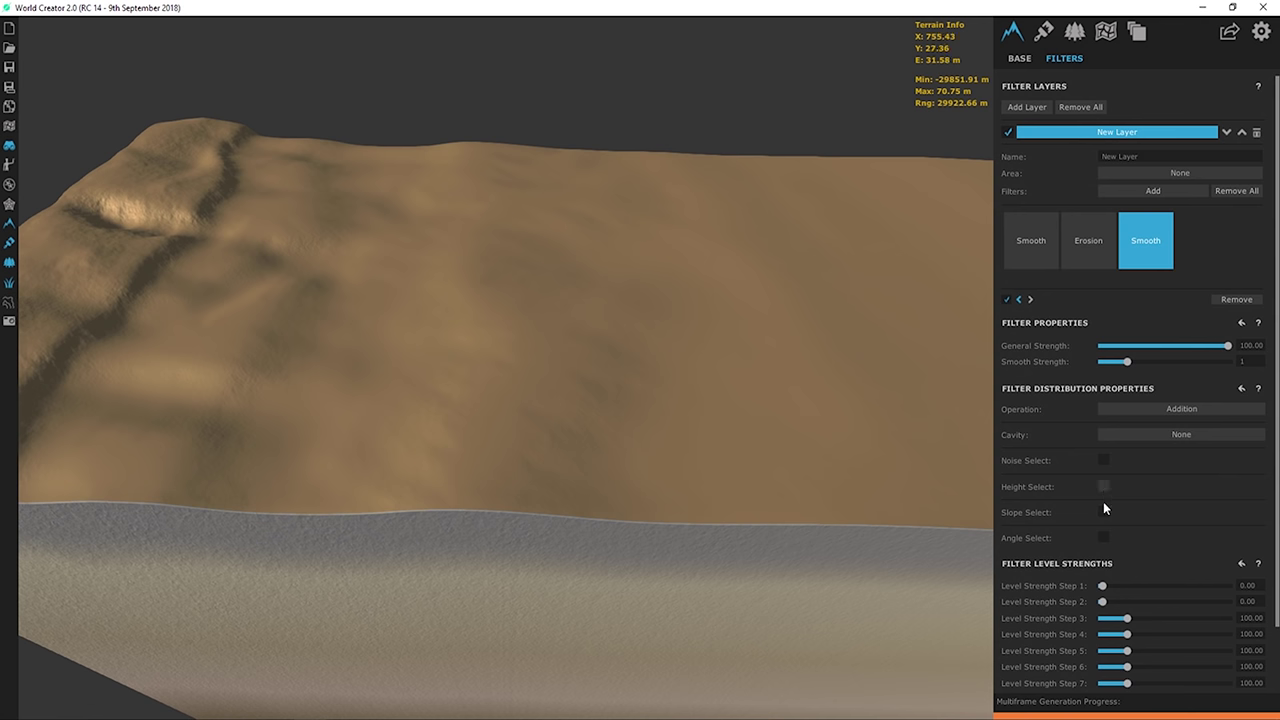
- Enable height selection relative to the ocean for the new Smooth filter, toggling height selection to compare its effect
left_click(1103, 486)
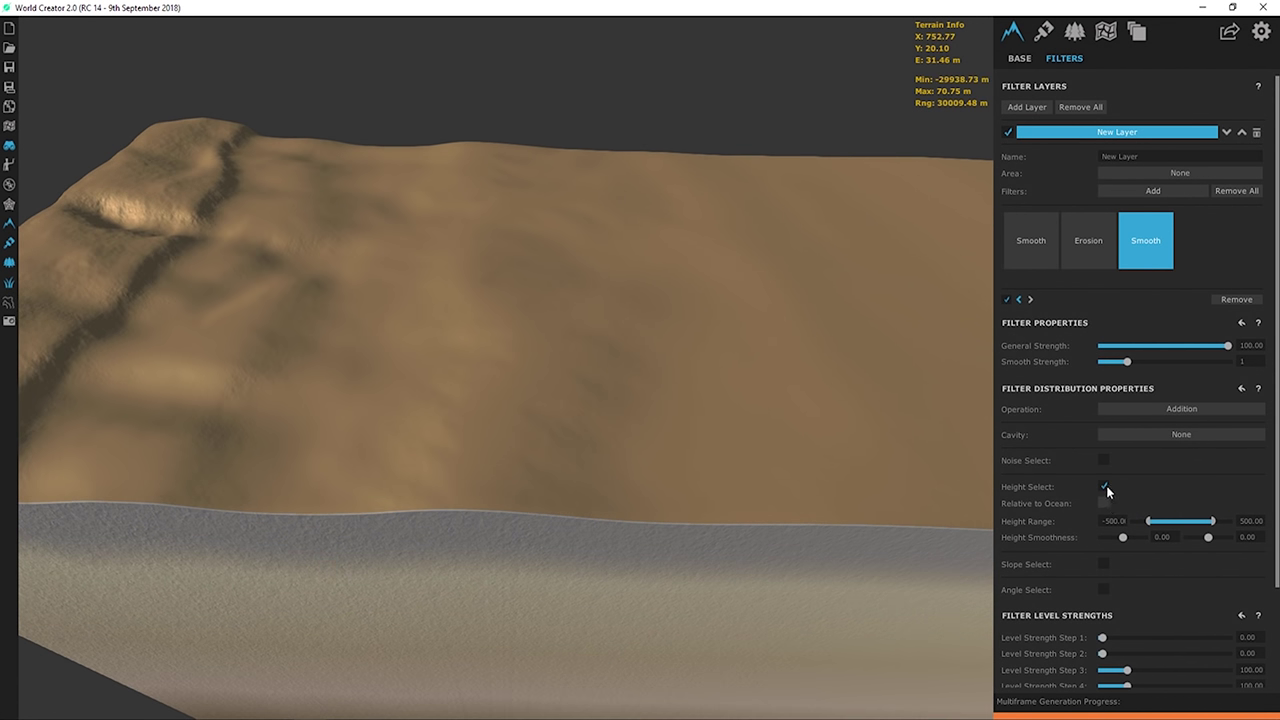
left_click(1104, 502)
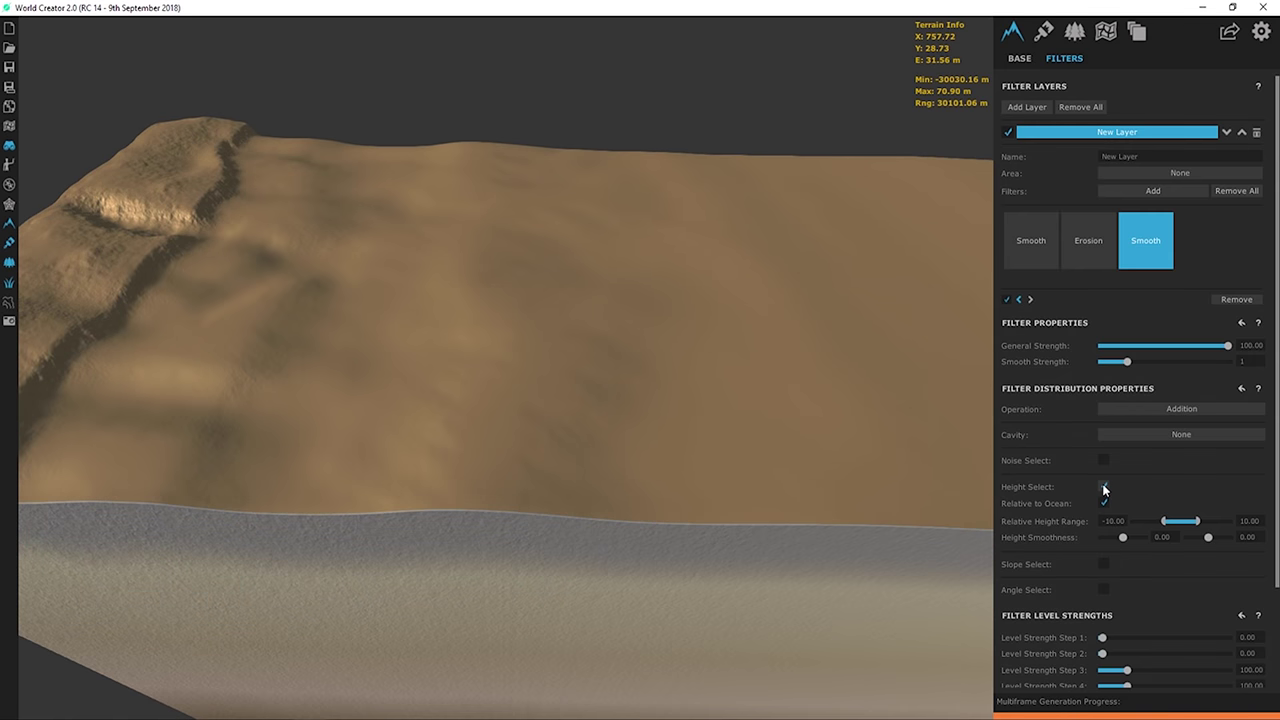
left_click(1104, 487)
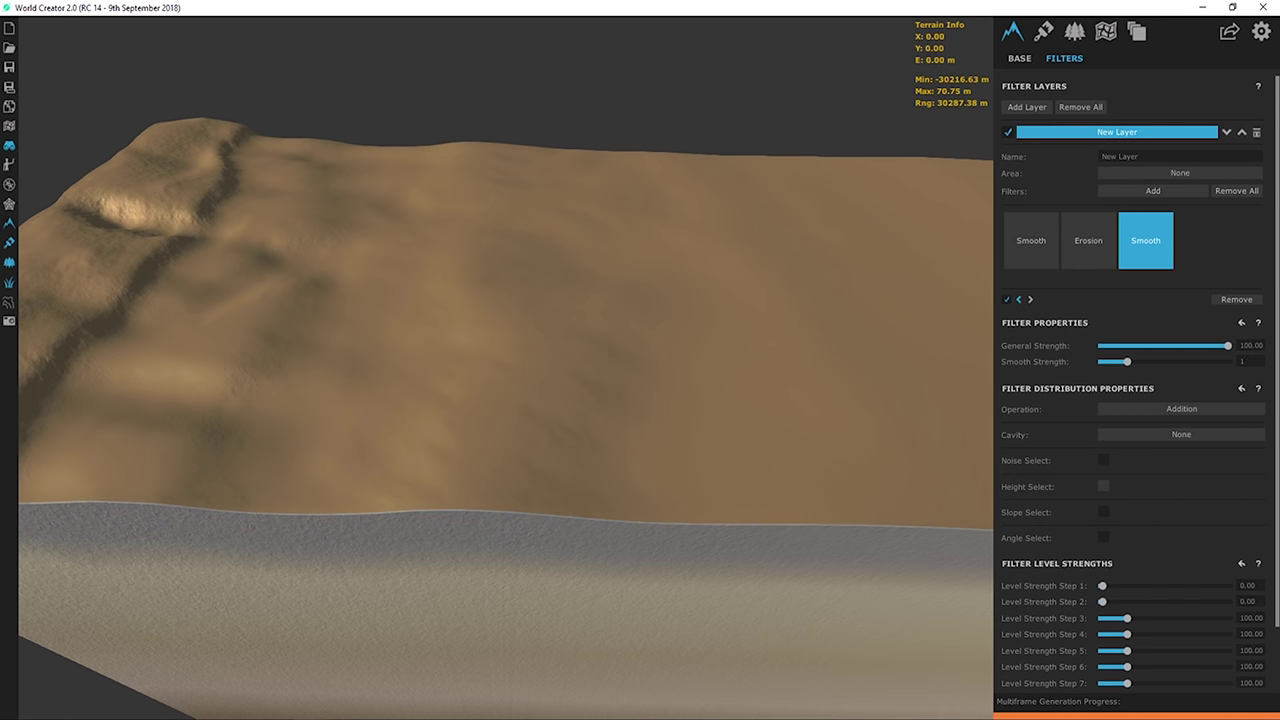
left_click(1108, 486)
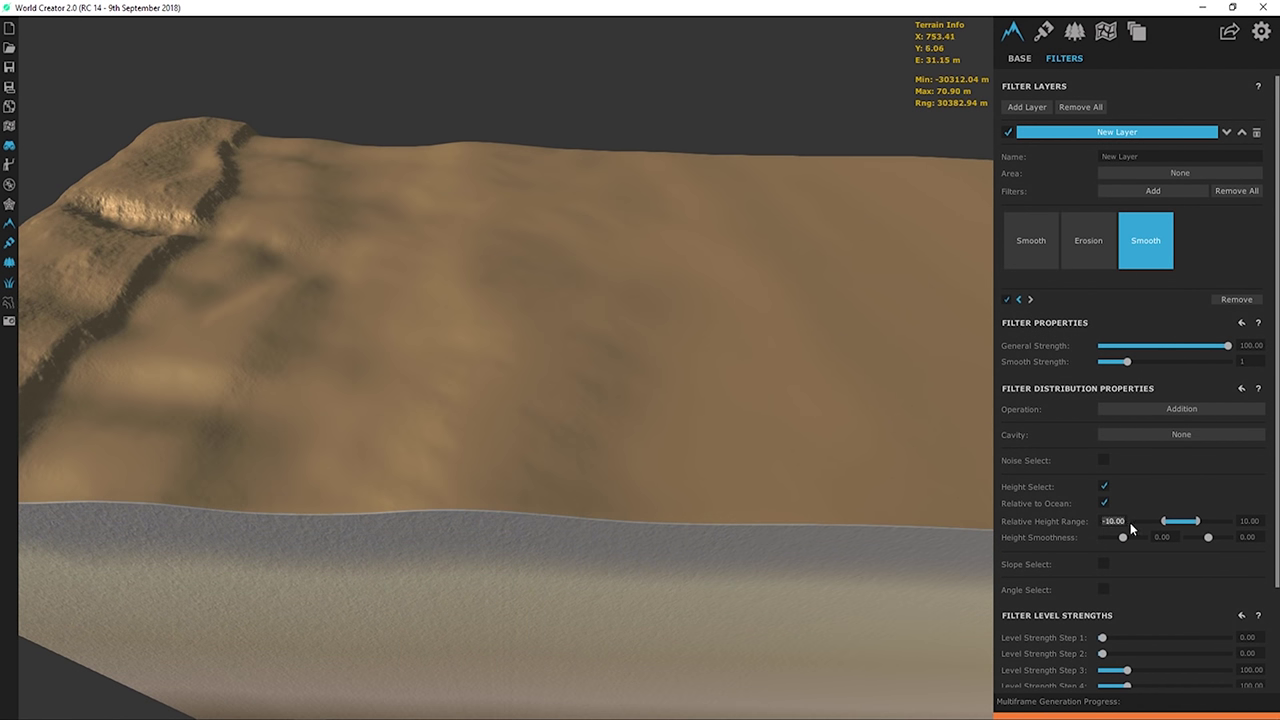
- Set the new Smooth filter's relative height range from -500 to 0 so it only affects terrain below the ocean level
type("-500")
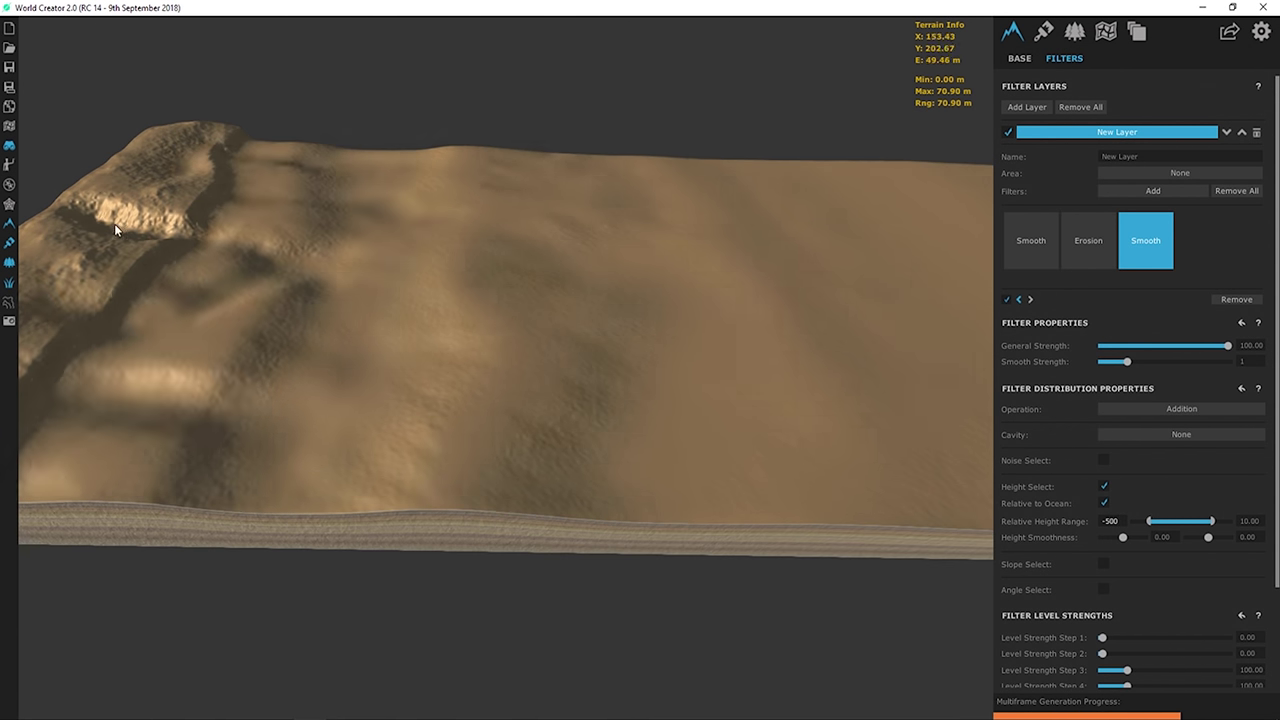
left_click(1238, 524)
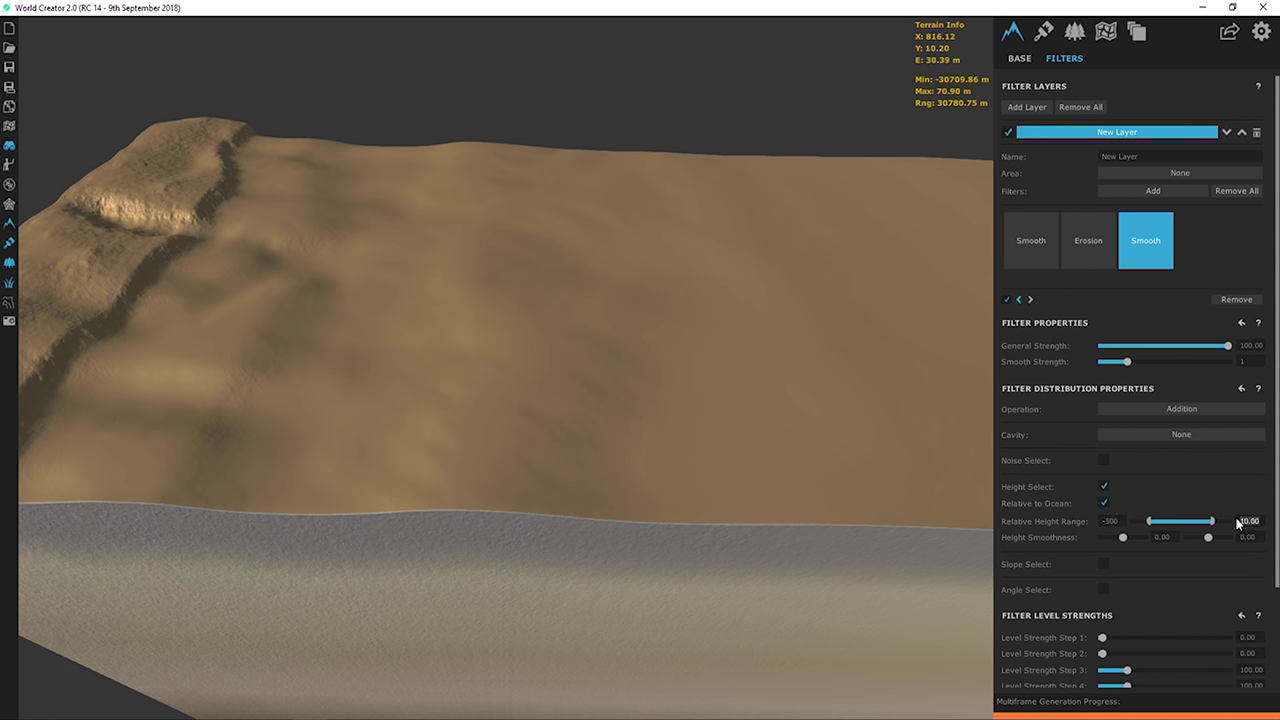
type("0")
key("Return")
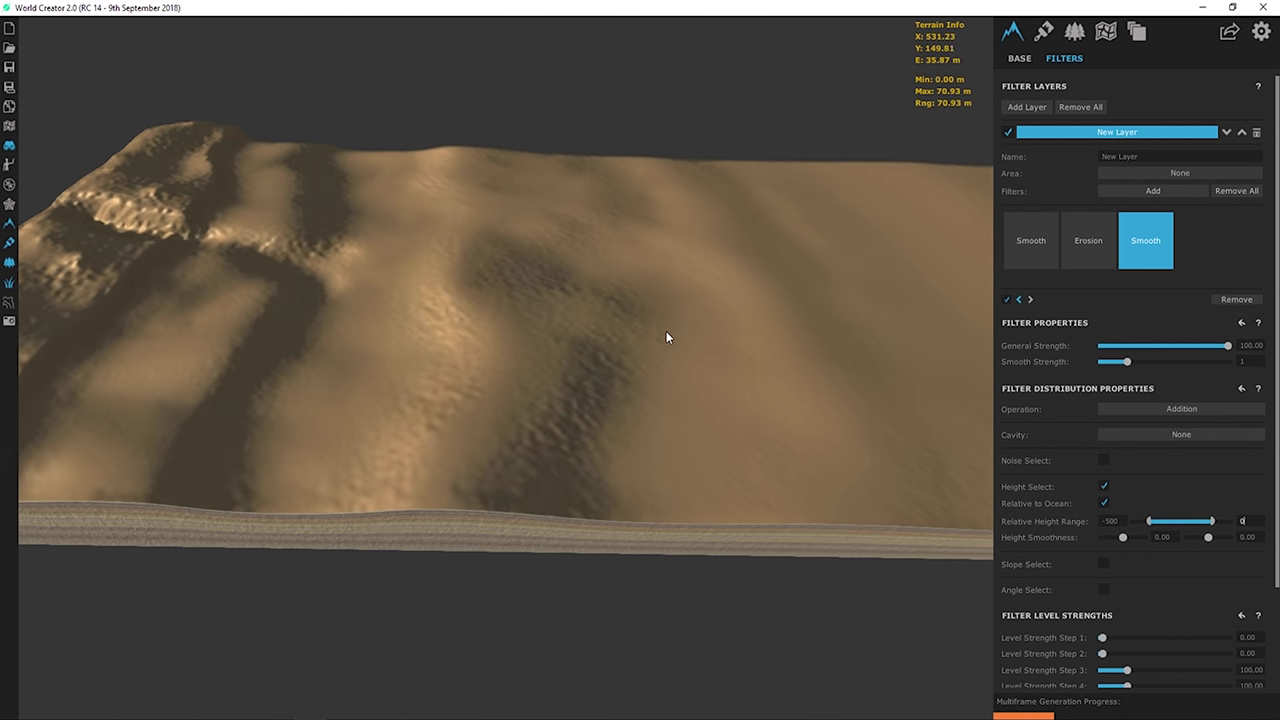
- Show the new Smooth filter's mask overlay and examine which parts of the terrain along the shoreline it covers
key("m")
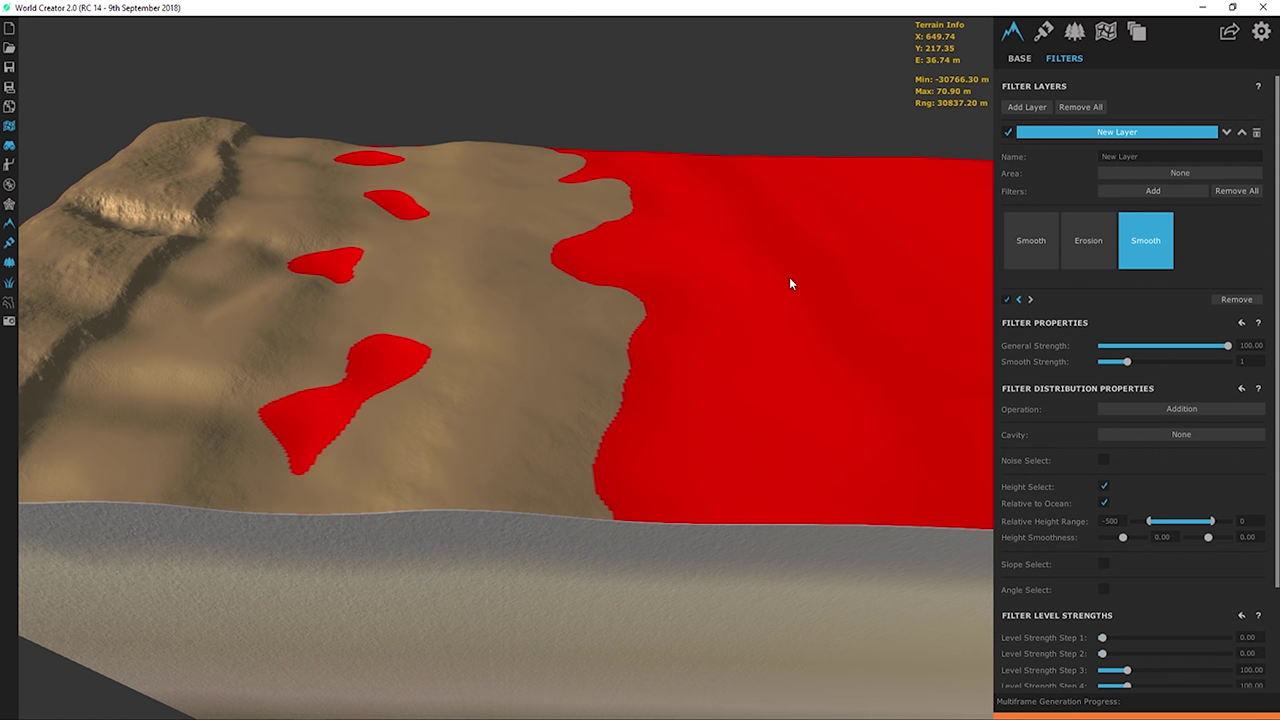
middle_click_drag(560, 210, 386, 224)
scroll(474, 217, "up", 2)
scroll(511, 256, "down", 2)
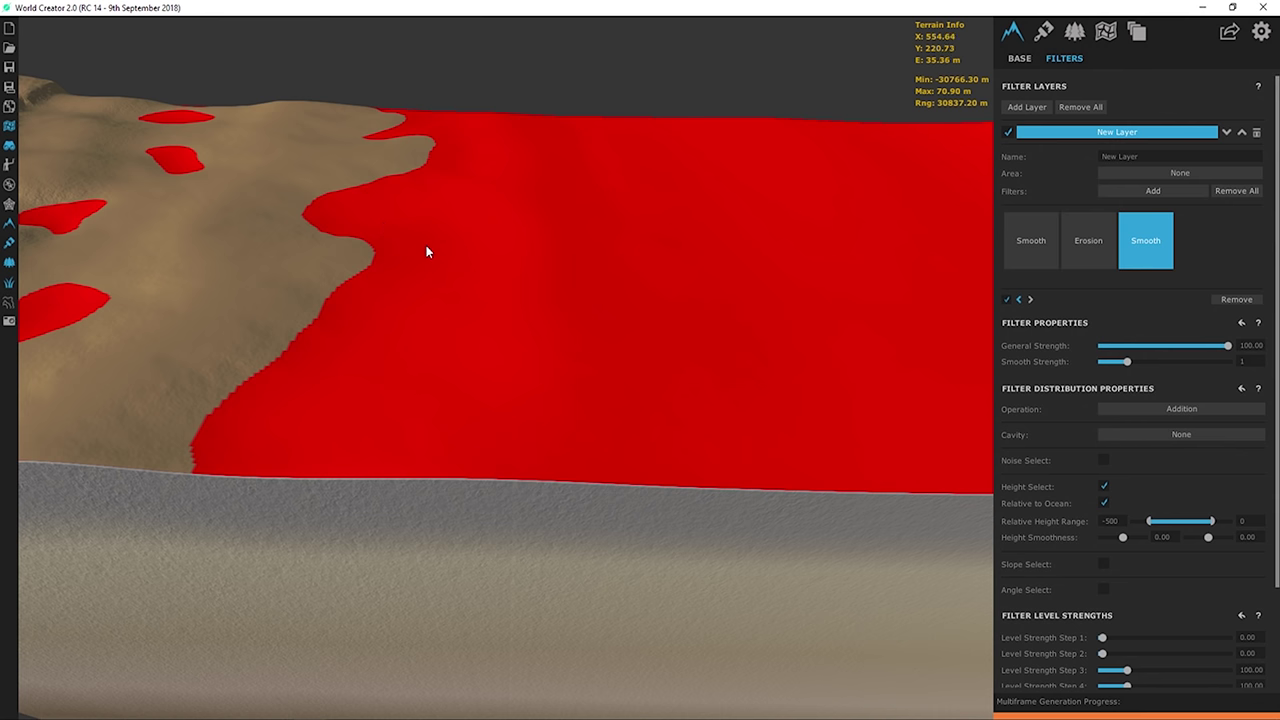
middle_click_drag(556, 284, 613, 303)
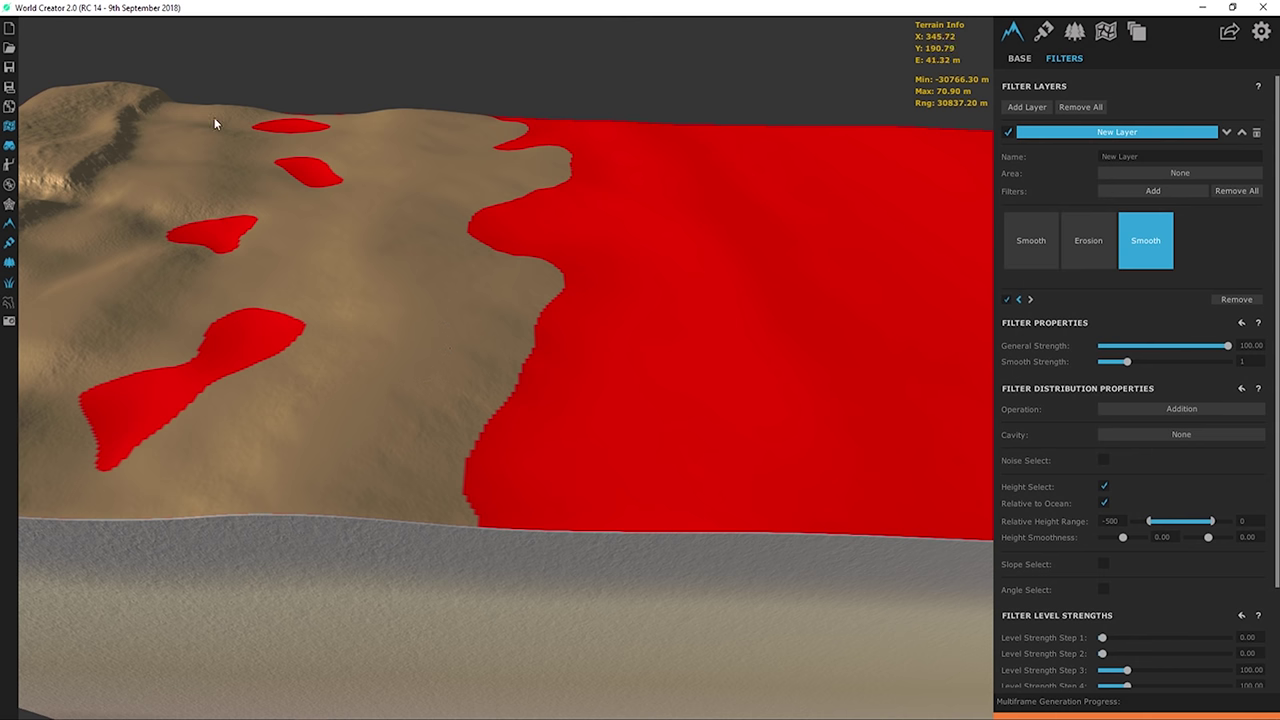
middle_click_drag(535, 323, 482, 329)
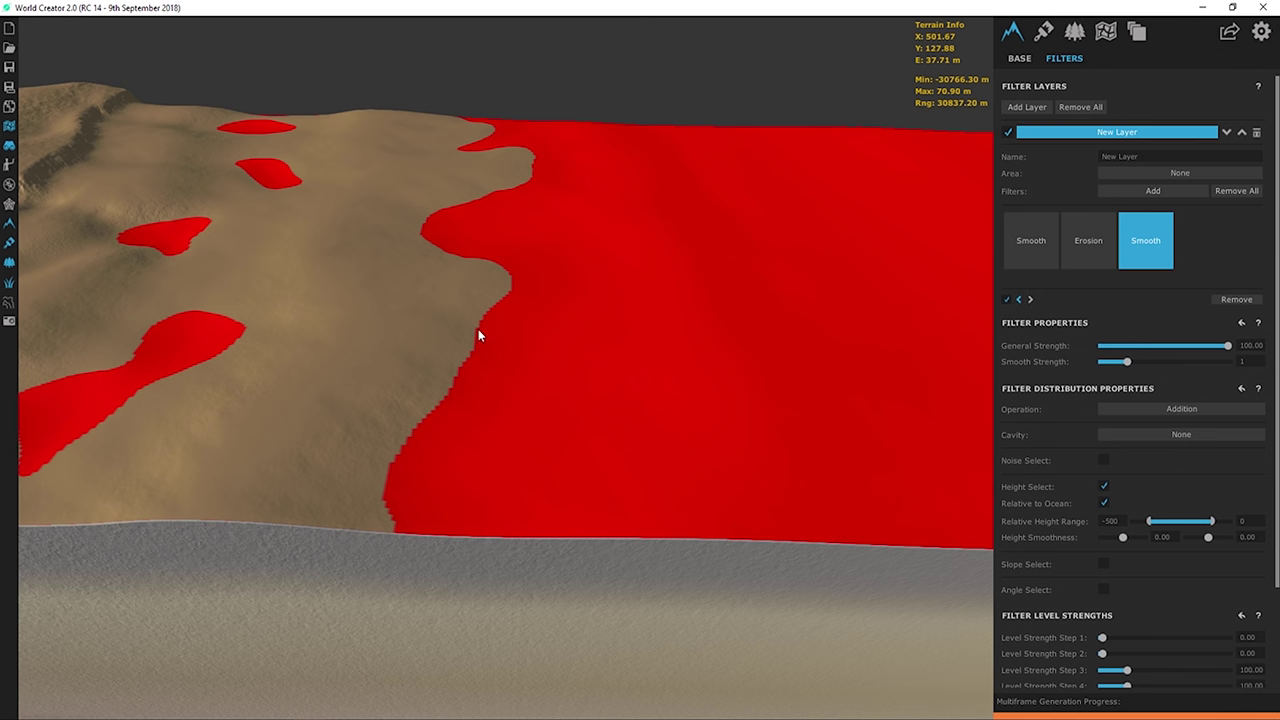
middle_click_drag(668, 393, 638, 377)
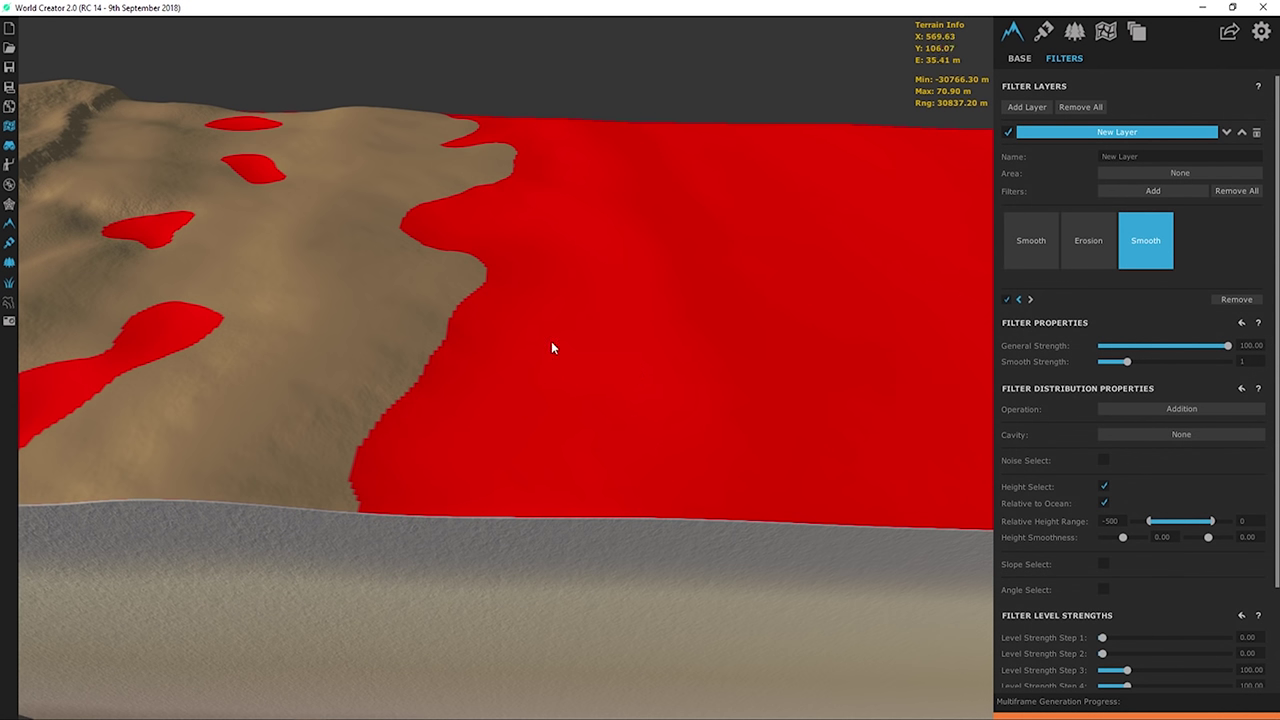
- Try an upper height smoothness of 10 on the new Smooth filter, set it to 5, and raise the smooth strength to 2
left_click_drag(1257, 538, 1224, 531)
type("10")
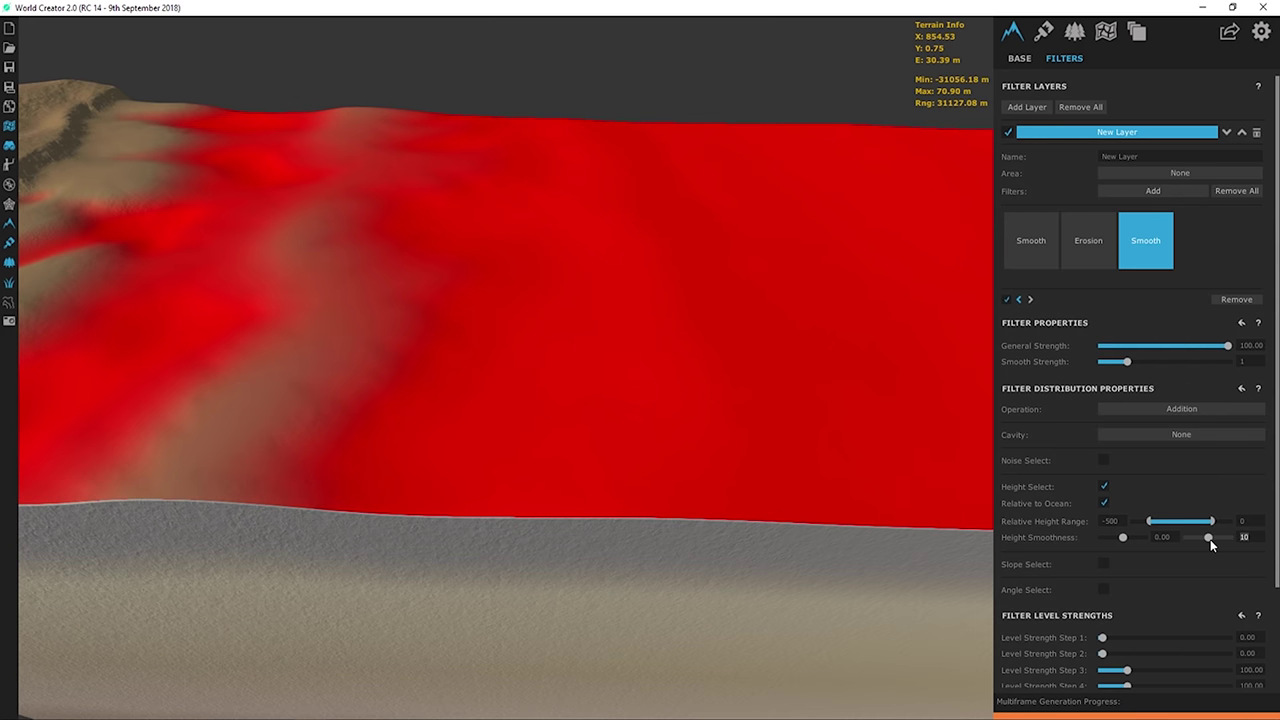
type("5")
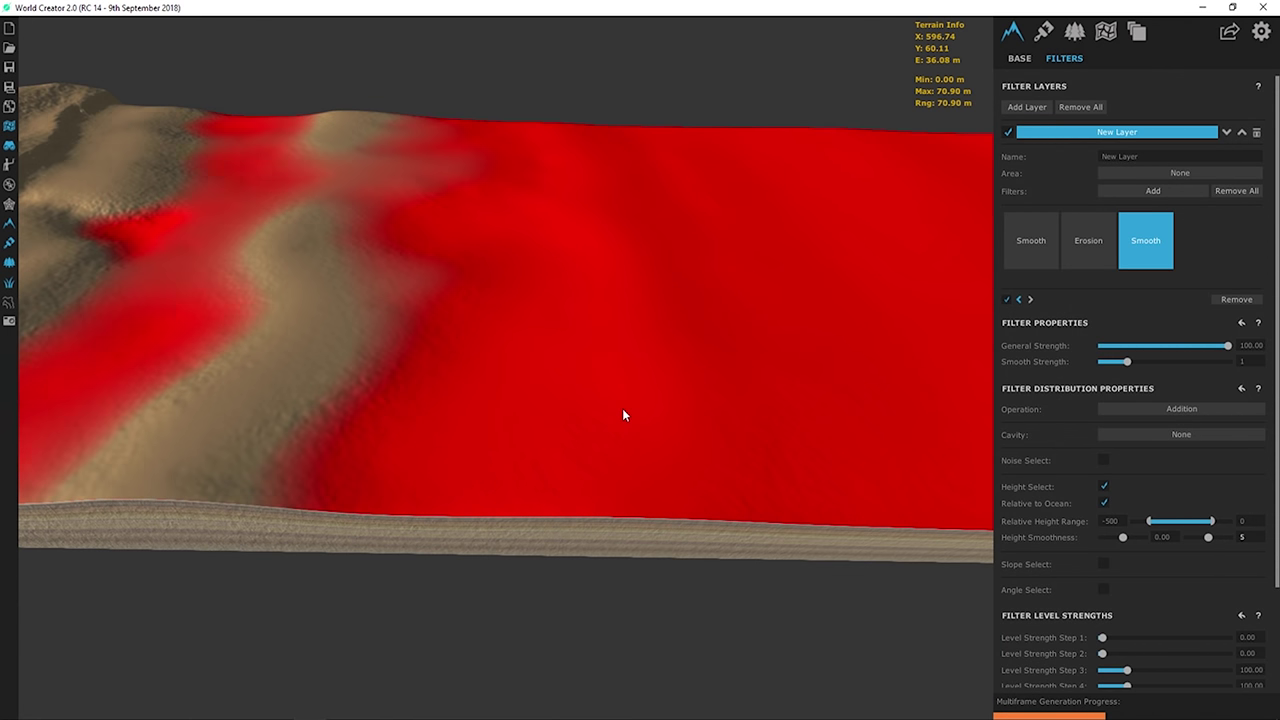
left_click(1152, 361)
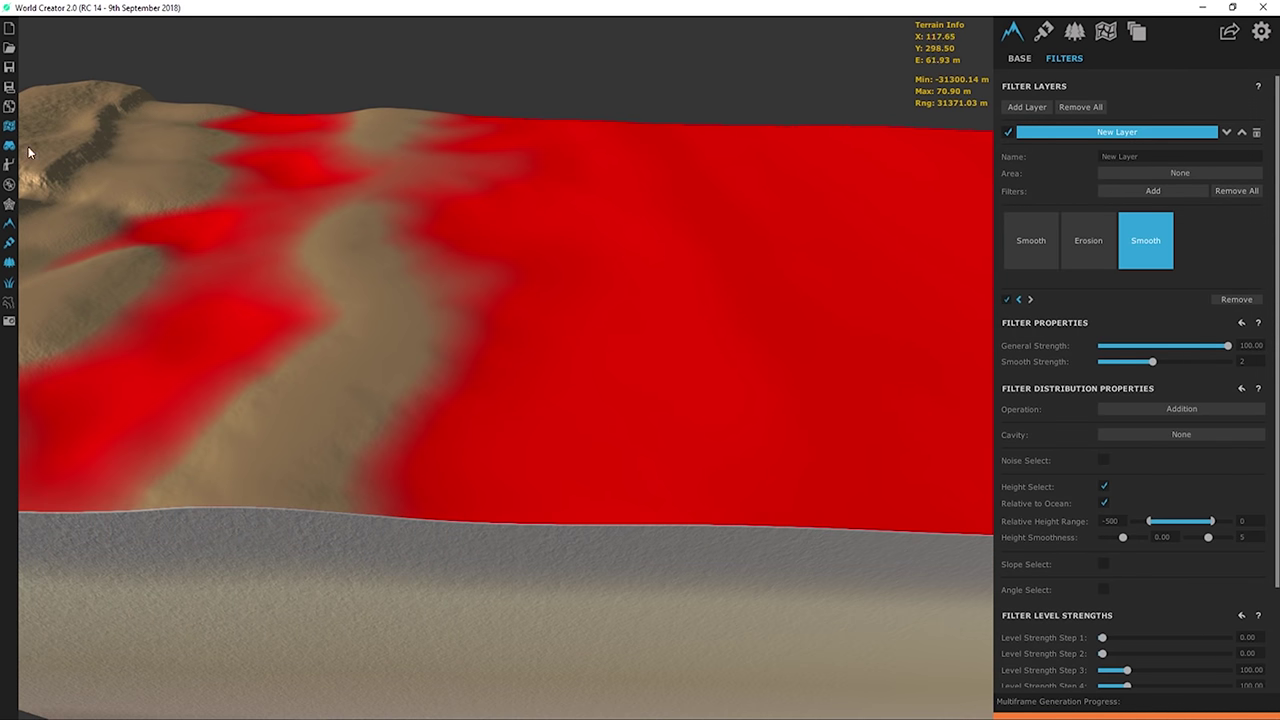
- Hide the mask overlay and examine the smoothed terrain along its length, from the offshore end up to the cliffs
left_click(10, 127)
scroll(710, 190, "down", 5)
right_click_drag(691, 184, 361, 253)
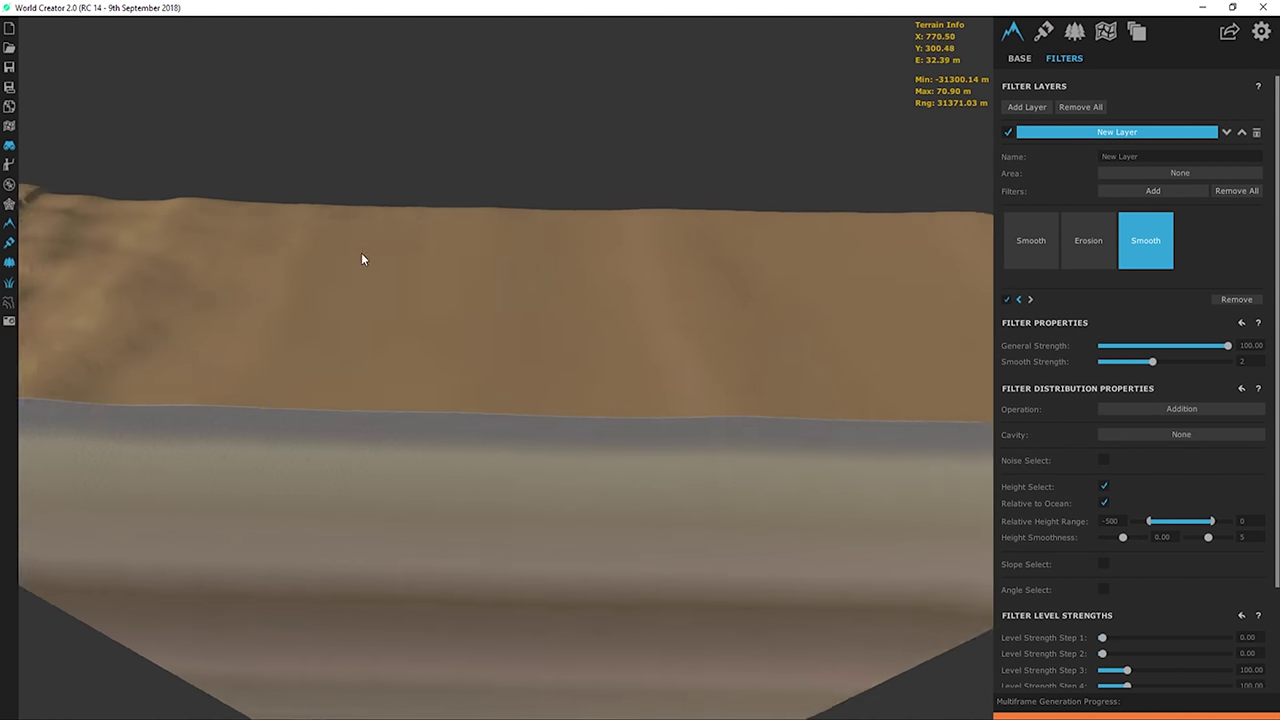
middle_click_drag(361, 252, 304, 293)
scroll(729, 355, "up", 5)
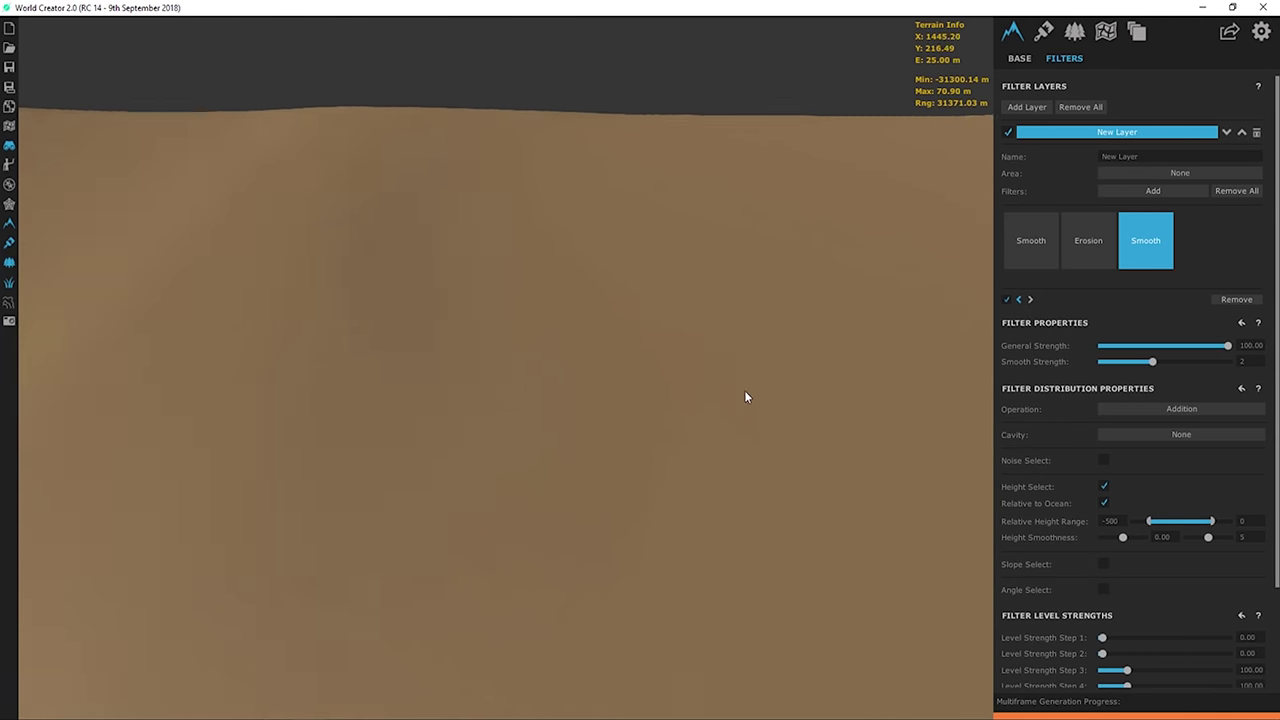
right_click_drag(745, 397, 255, 449)
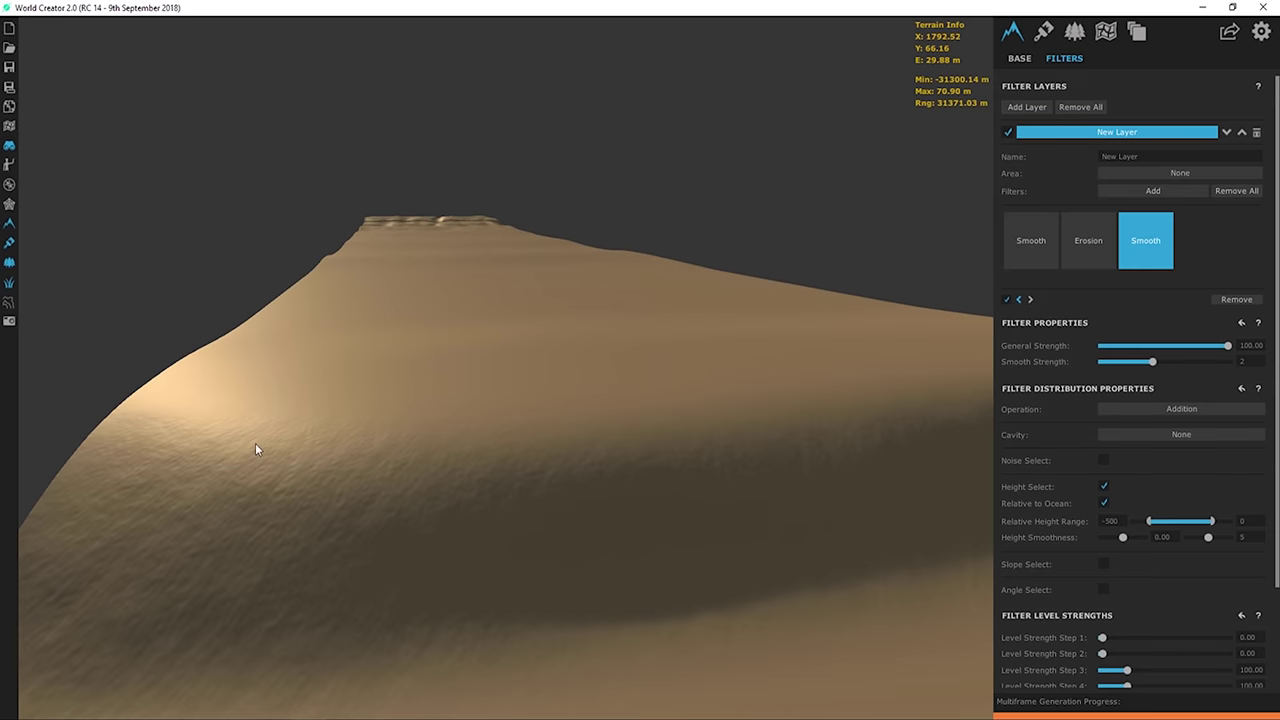
scroll(600, 405, "up", 4)
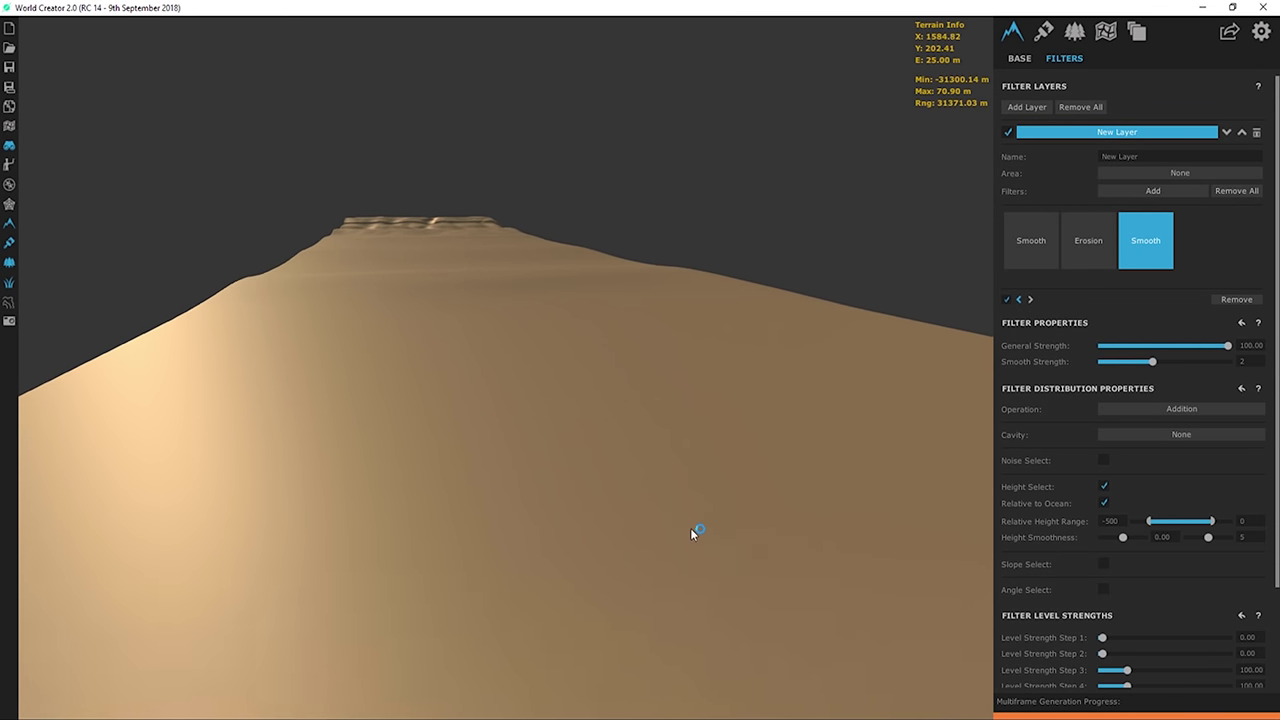
right_click_drag(386, 257, 603, 594)
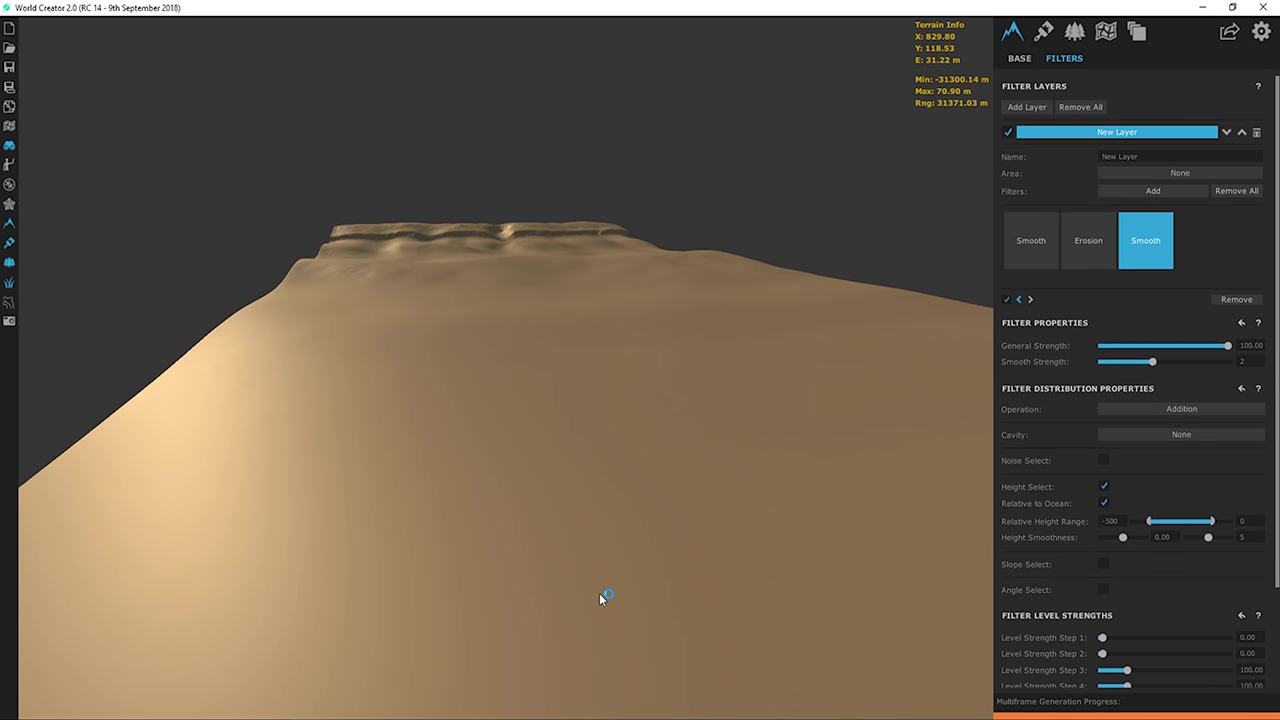
right_click_drag(511, 405, 535, 487)
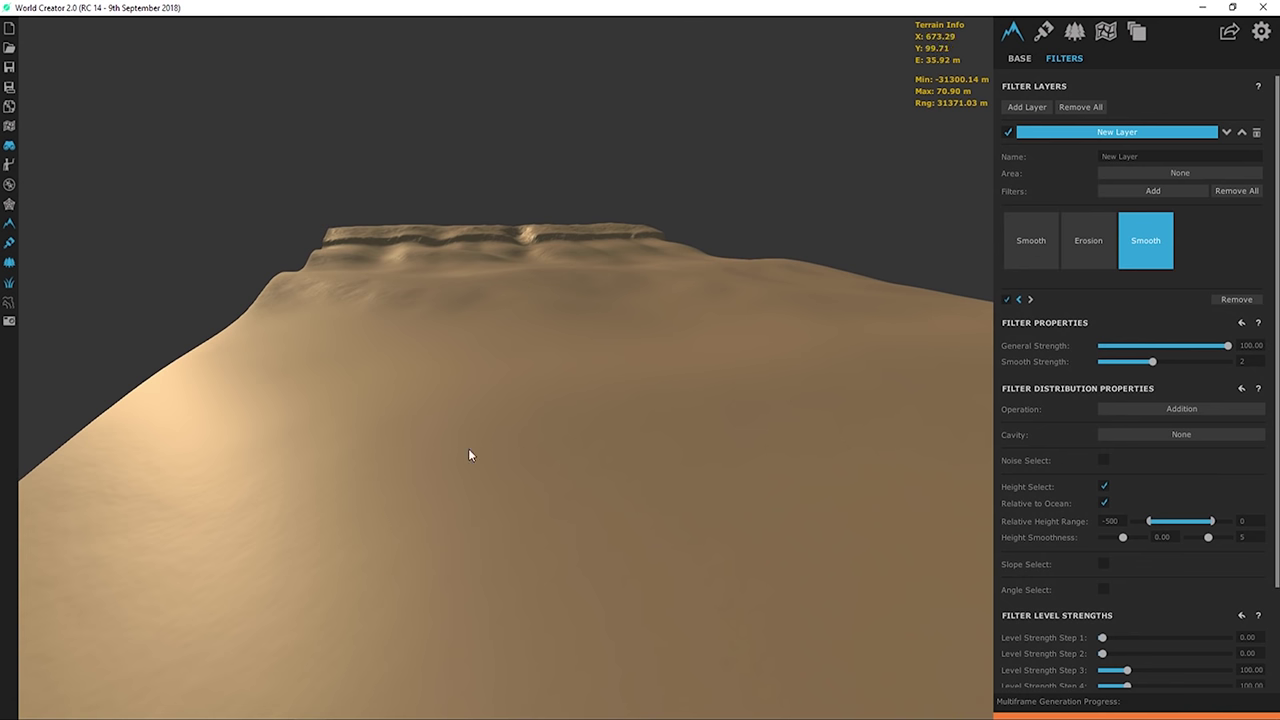
right_click_drag(386, 466, 521, 510)
right_click_drag(863, 329, 170, 354)
right_click_drag(737, 262, 194, 343)
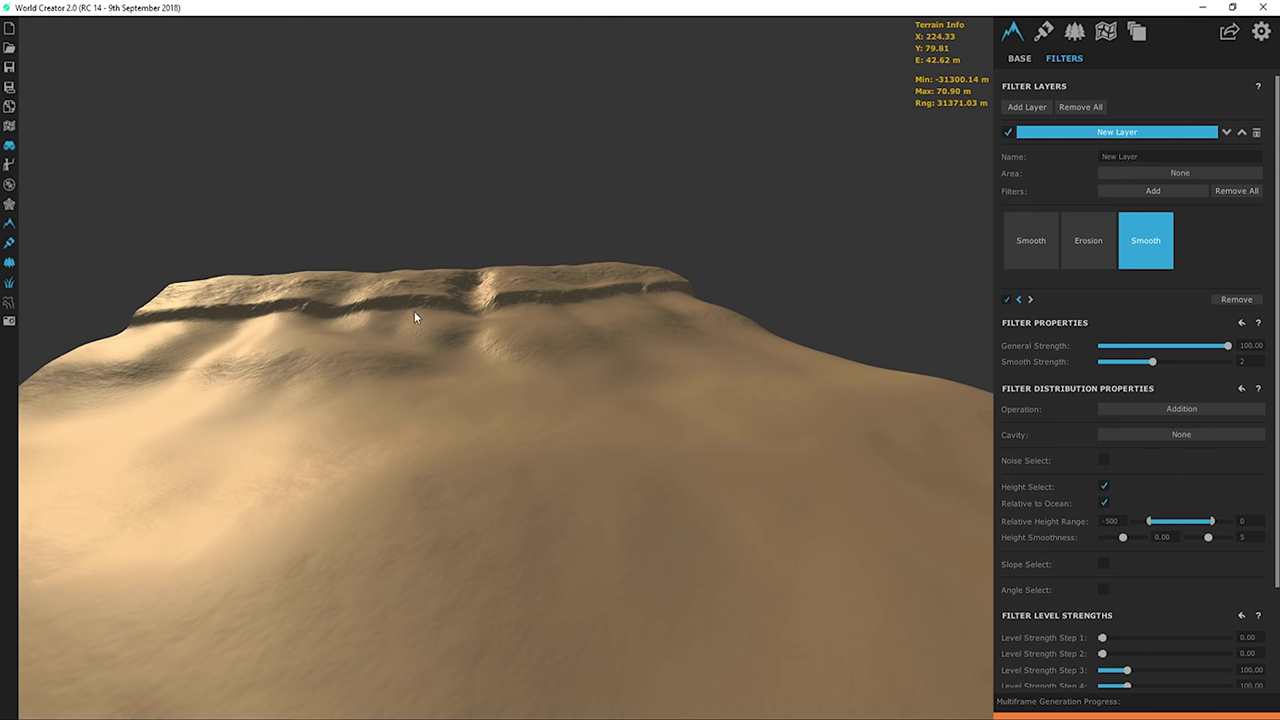
right_click_drag(478, 429, 286, 357)
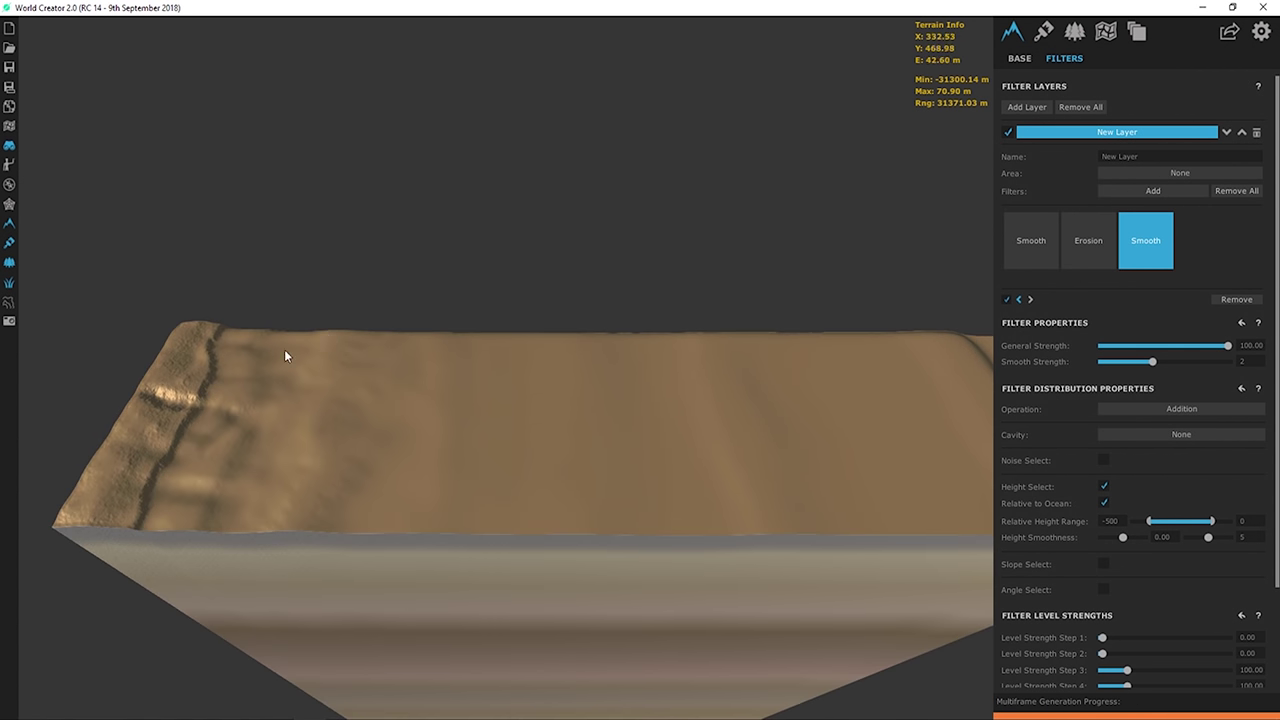
right_click_drag(318, 436, 953, 128)
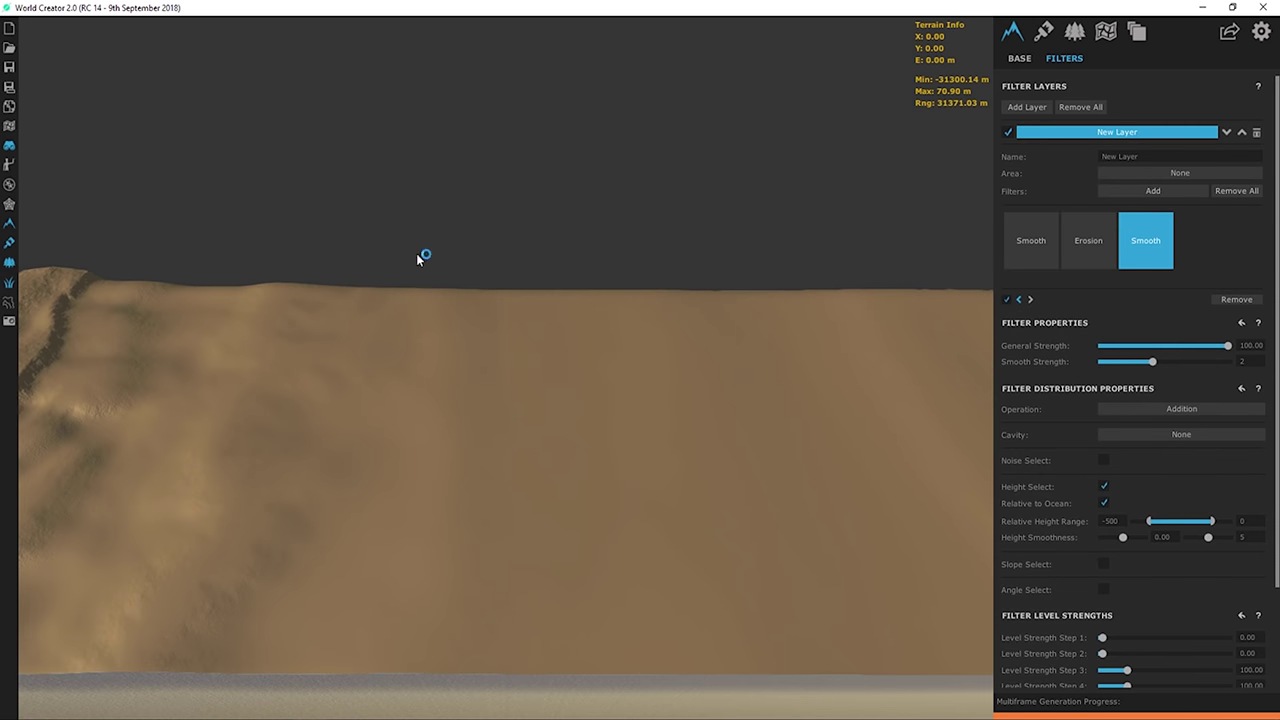
- Close the Voicemeeter audio mixer running in the background and launch it again
left_click(1101, 719)
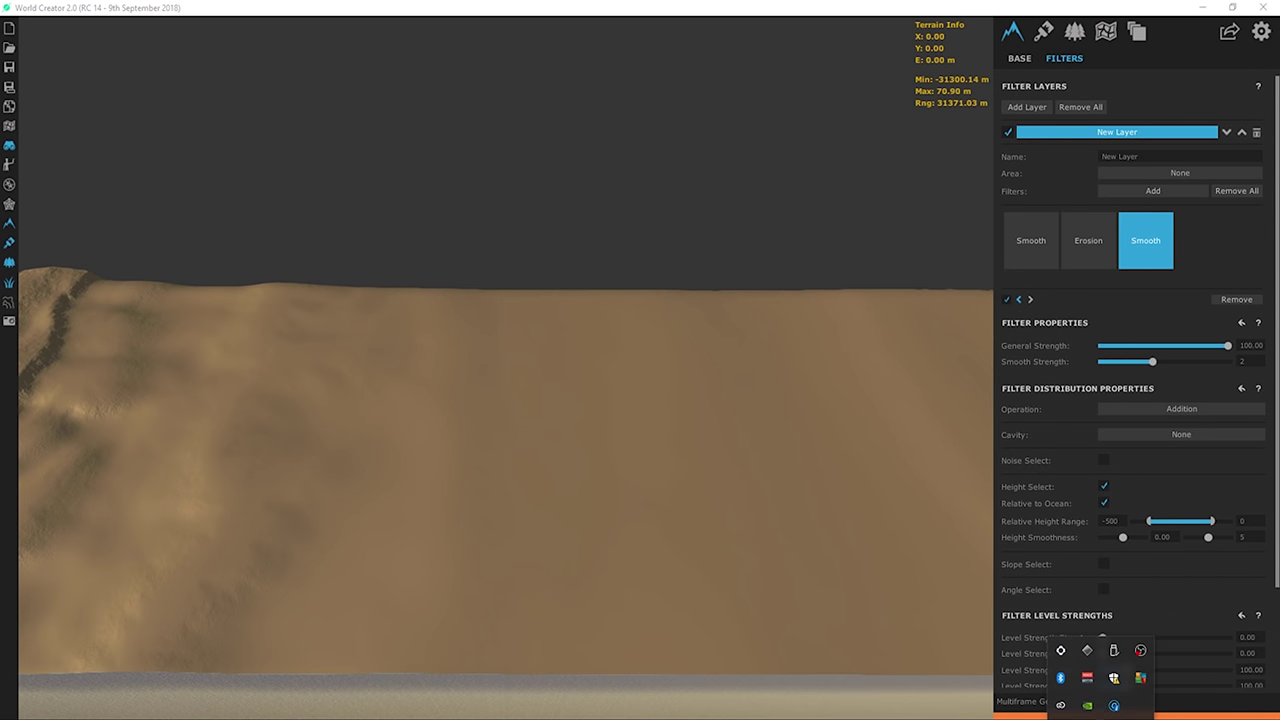
right_click(1087, 677)
left_click(1105, 674)
left_click(16, 719)
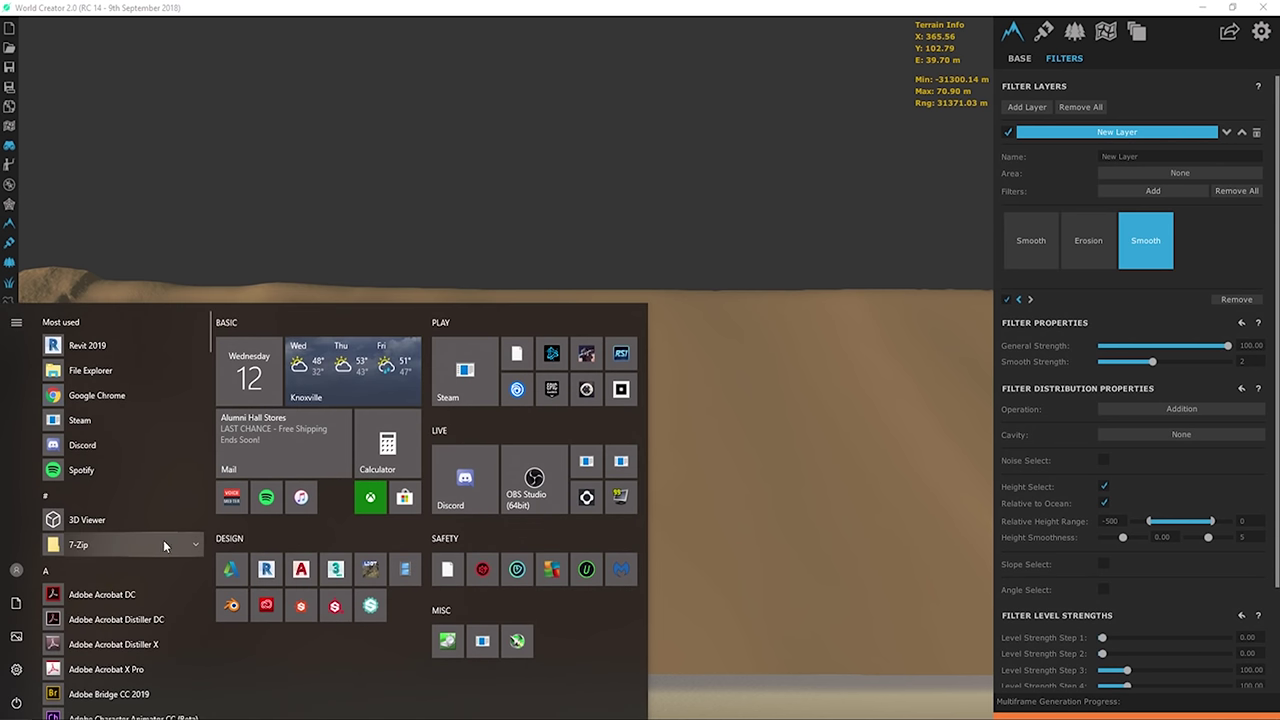
left_click(237, 503)
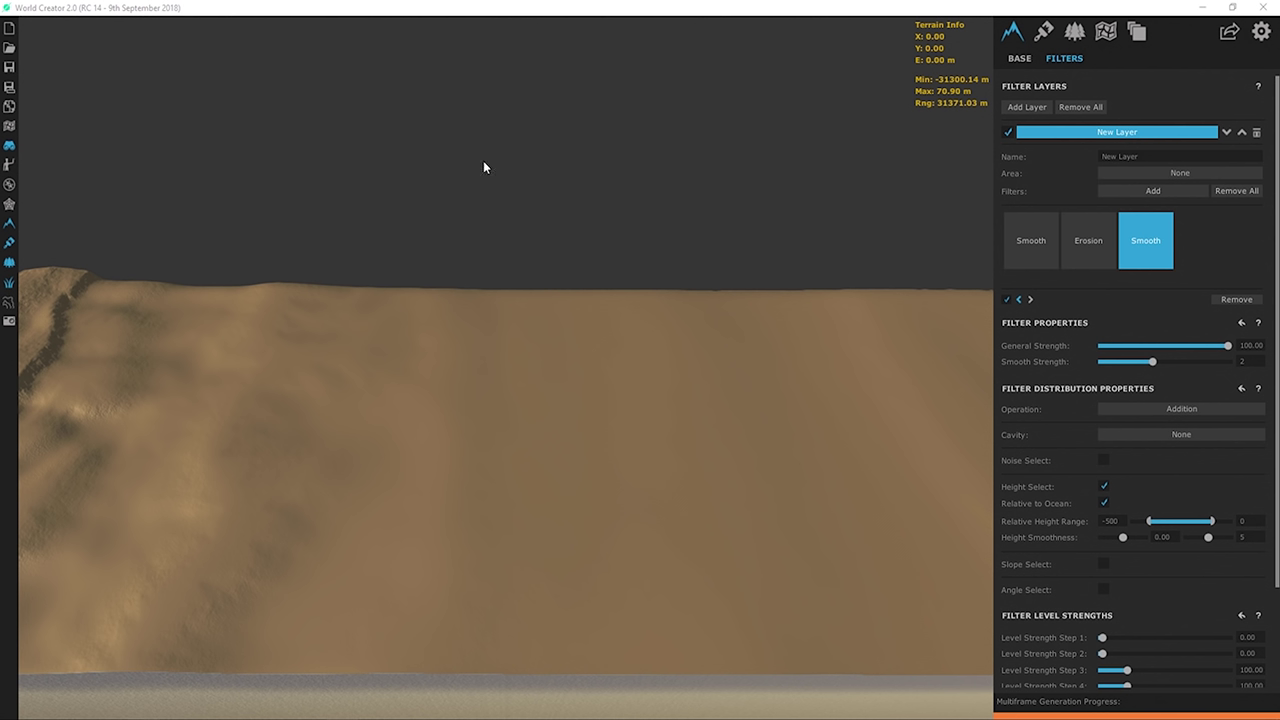
- Examine the whole terrain from several angles and look through the area layer and texture settings
middle_click_drag(562, 421, 607, 244)
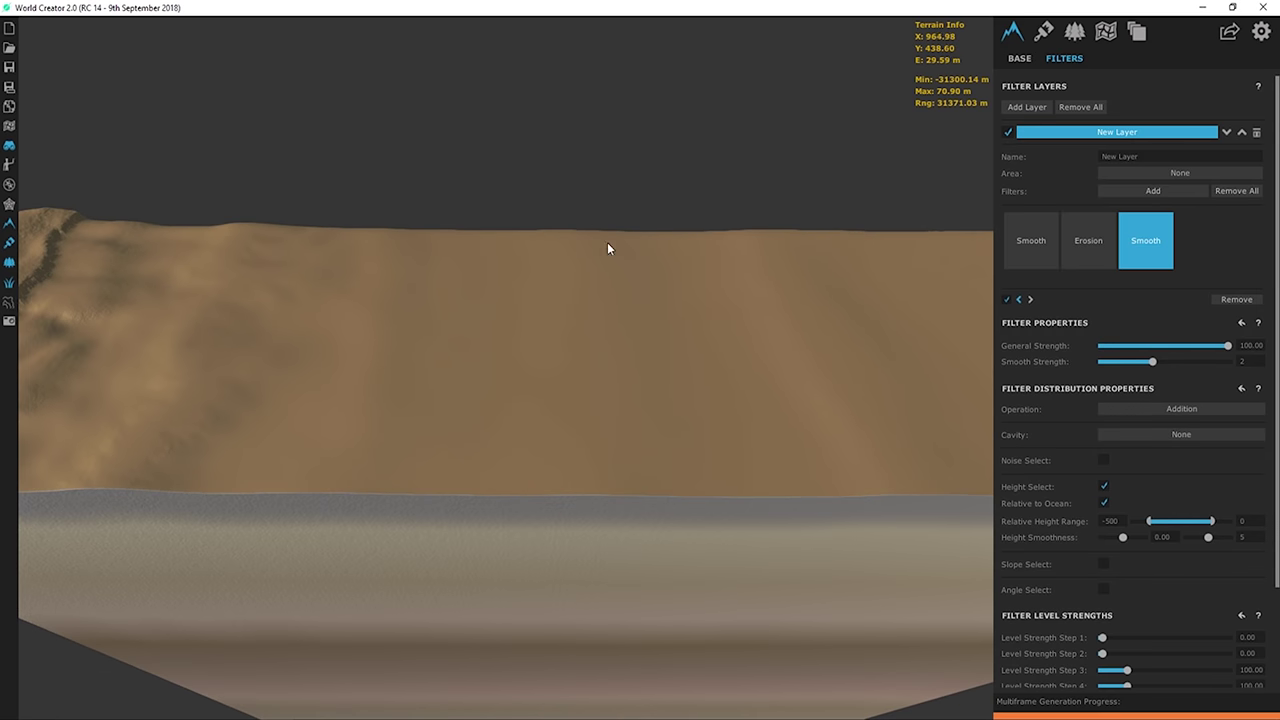
scroll(734, 362, "up", 2)
left_click_drag(734, 368, 120, 250)
left_click_drag(689, 406, 524, 431)
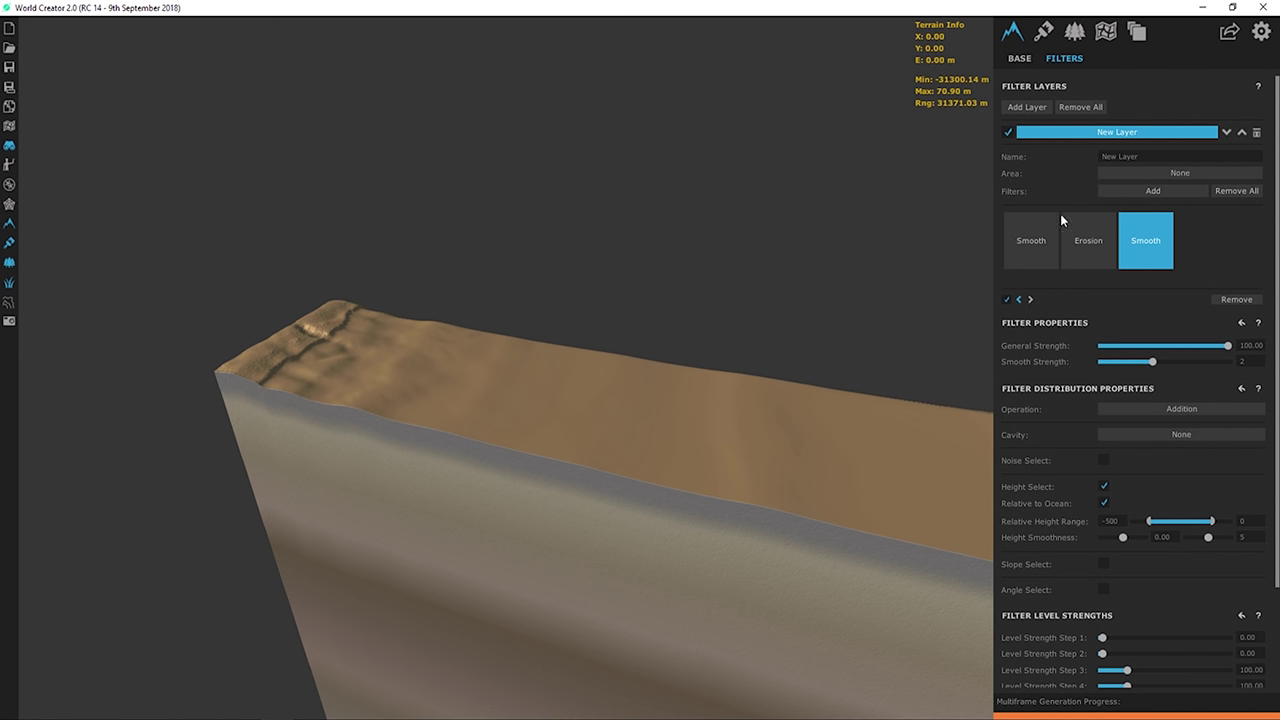
left_click(1099, 33)
left_click(1091, 131)
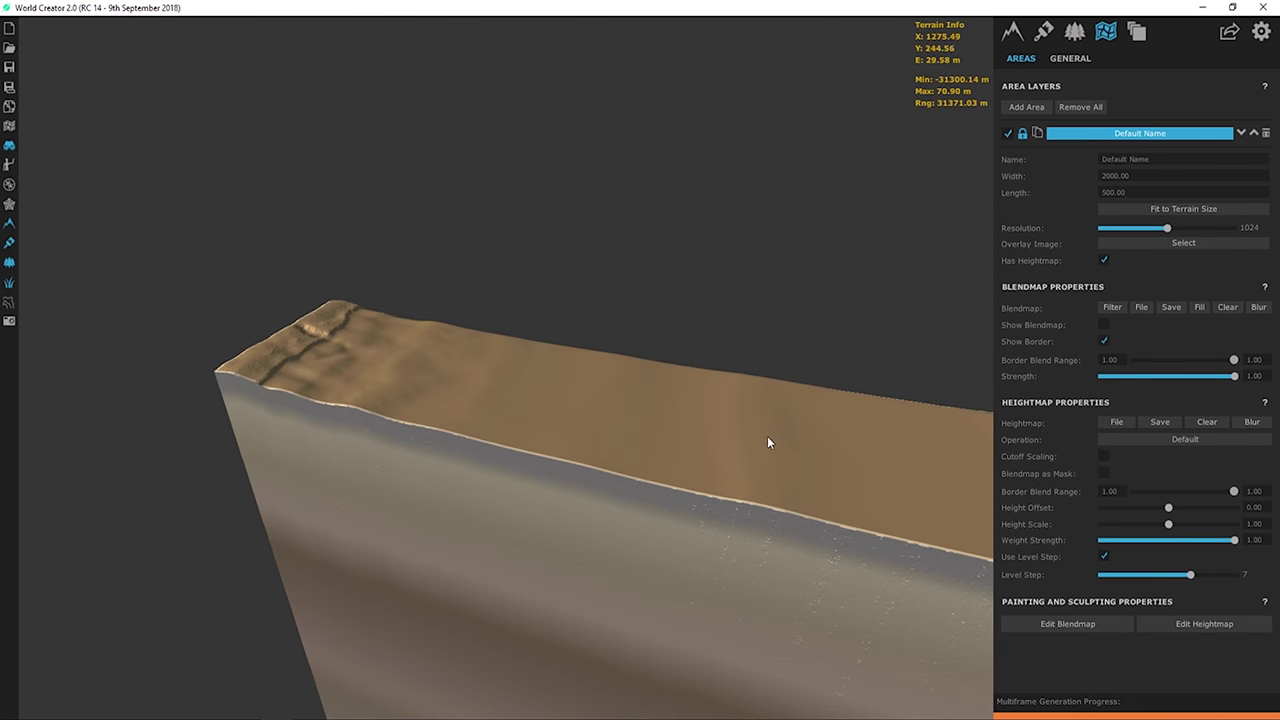
scroll(767, 436, "down", 1)
scroll(656, 360, "down", 2)
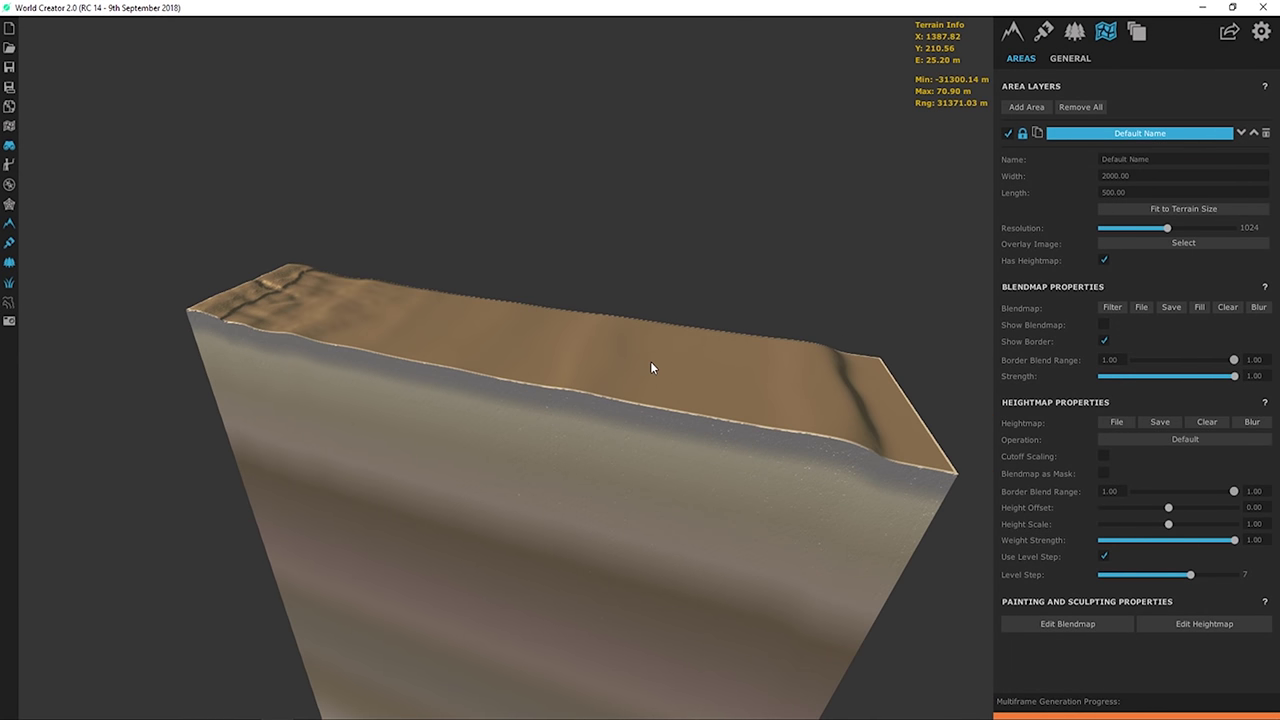
scroll(229, 398, "up", 5)
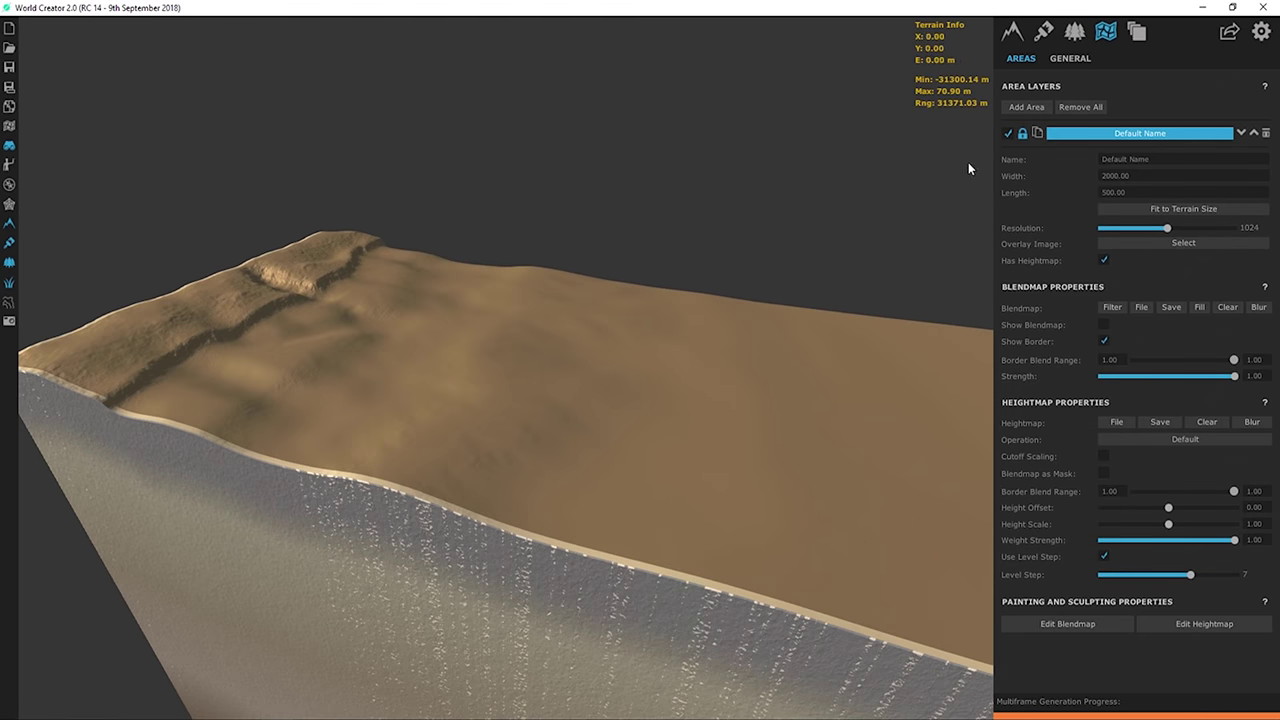
left_click_drag(671, 306, 546, 232)
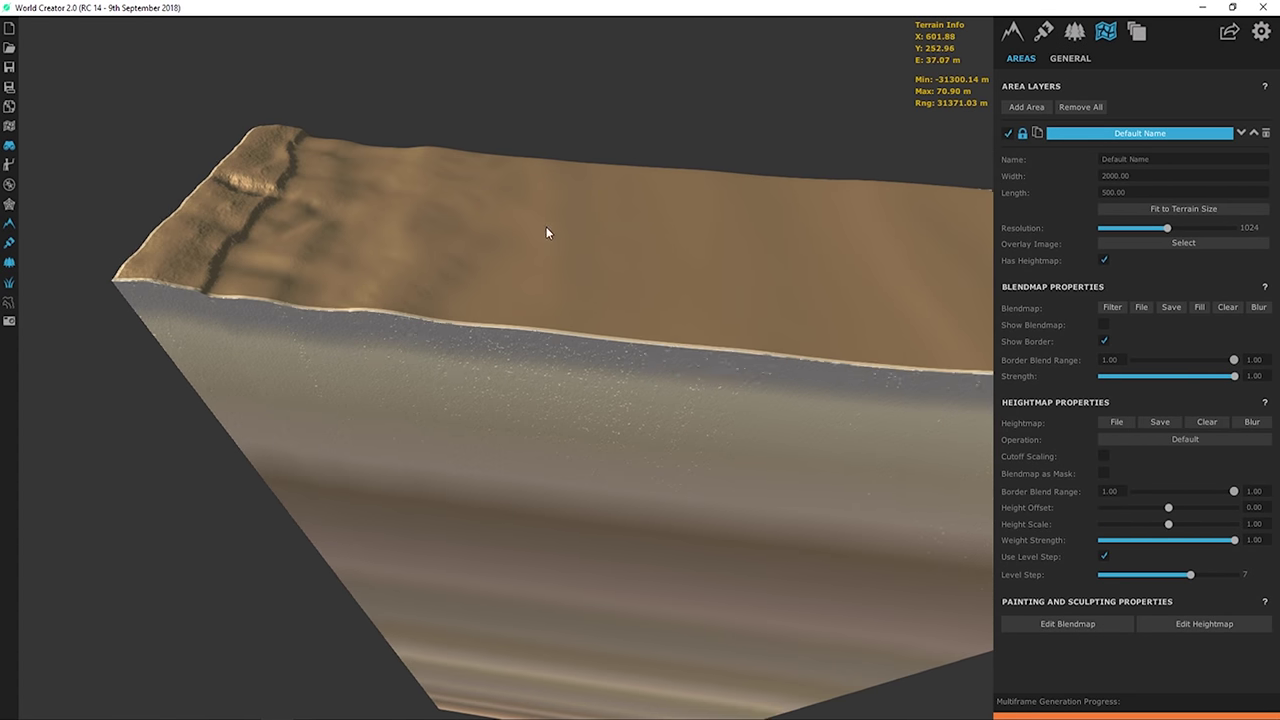
left_click(1043, 31)
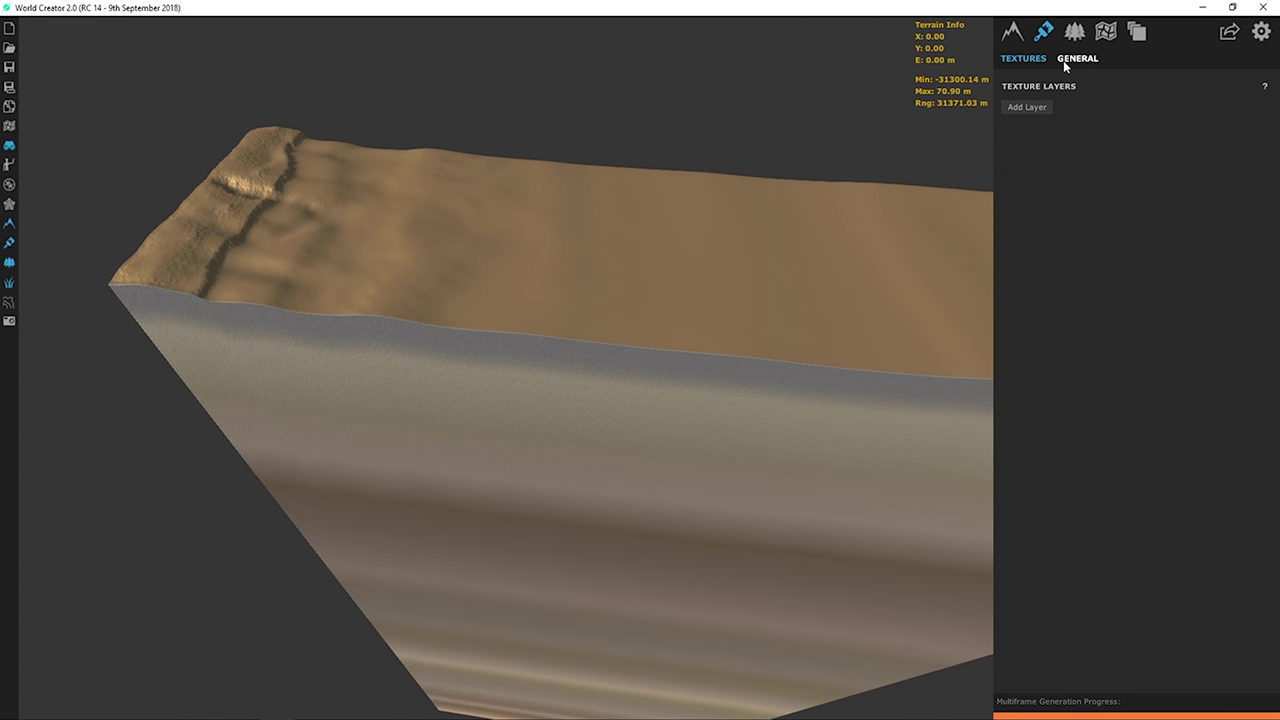
left_click(1077, 58)
- Disable the Erosion filter in the terrain's filter layer and check the slopes below the cliffs
left_click(1012, 31)
left_click(1075, 243)
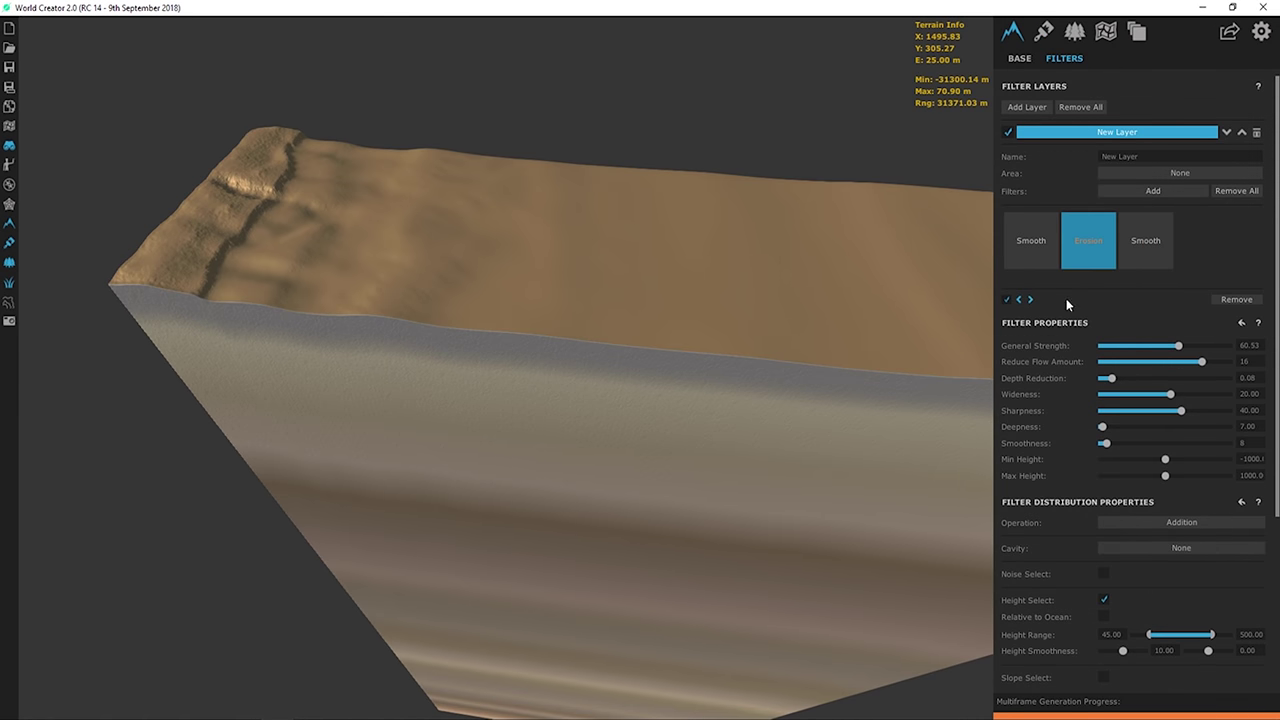
left_click(1008, 299)
scroll(372, 207, "up", 5)
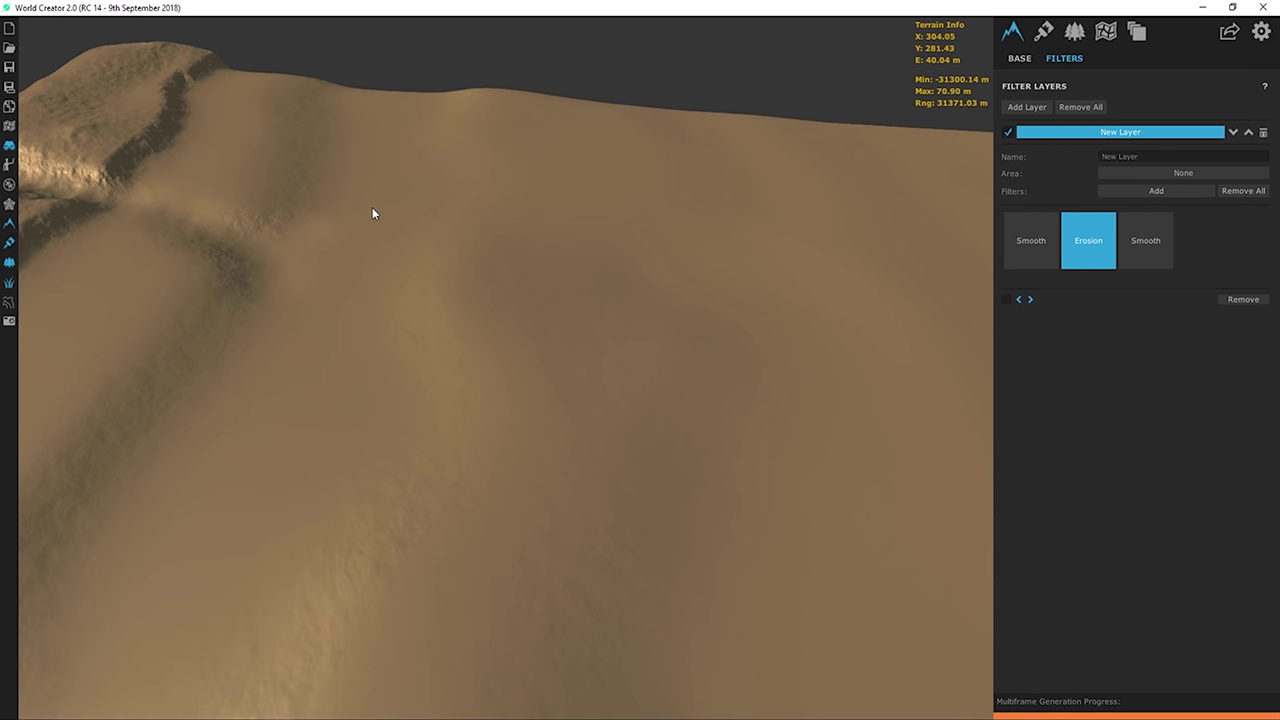
scroll(372, 207, "down", 5)
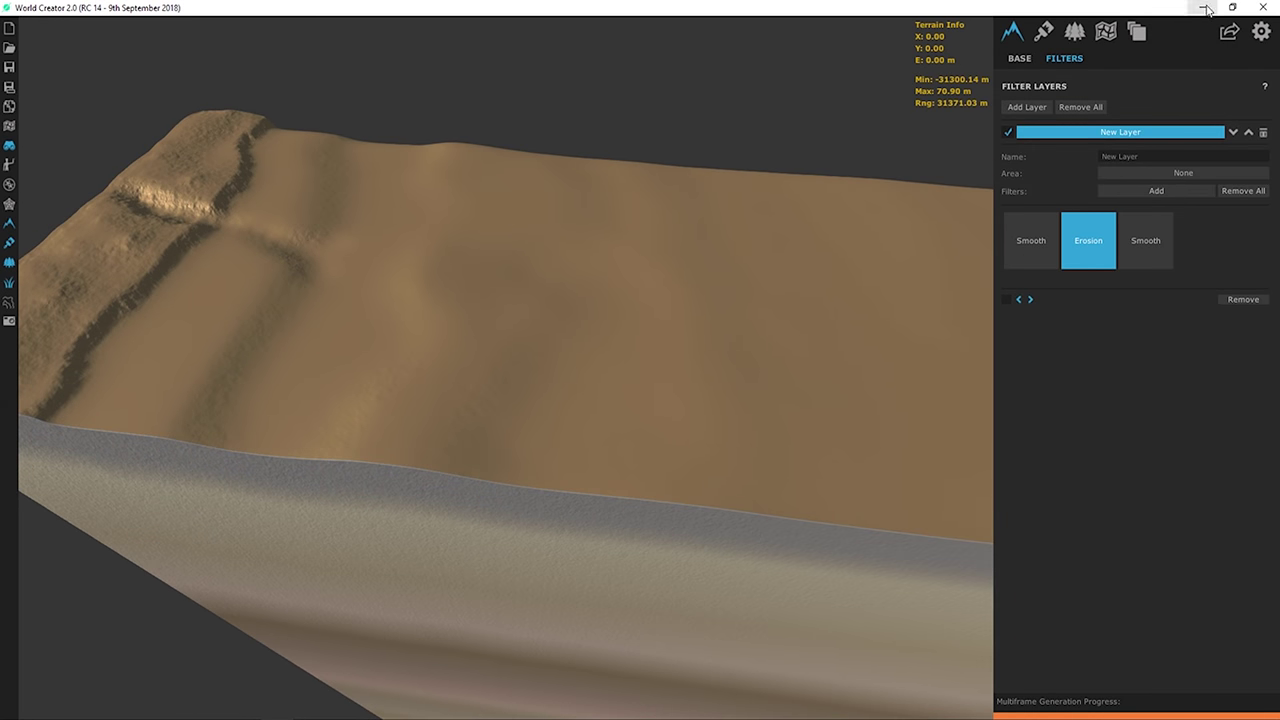
- Switch to the Beach Presentation drawing in Photoshop, hide layer group 03, show group 04 and select layer 04
left_click(1207, 8)
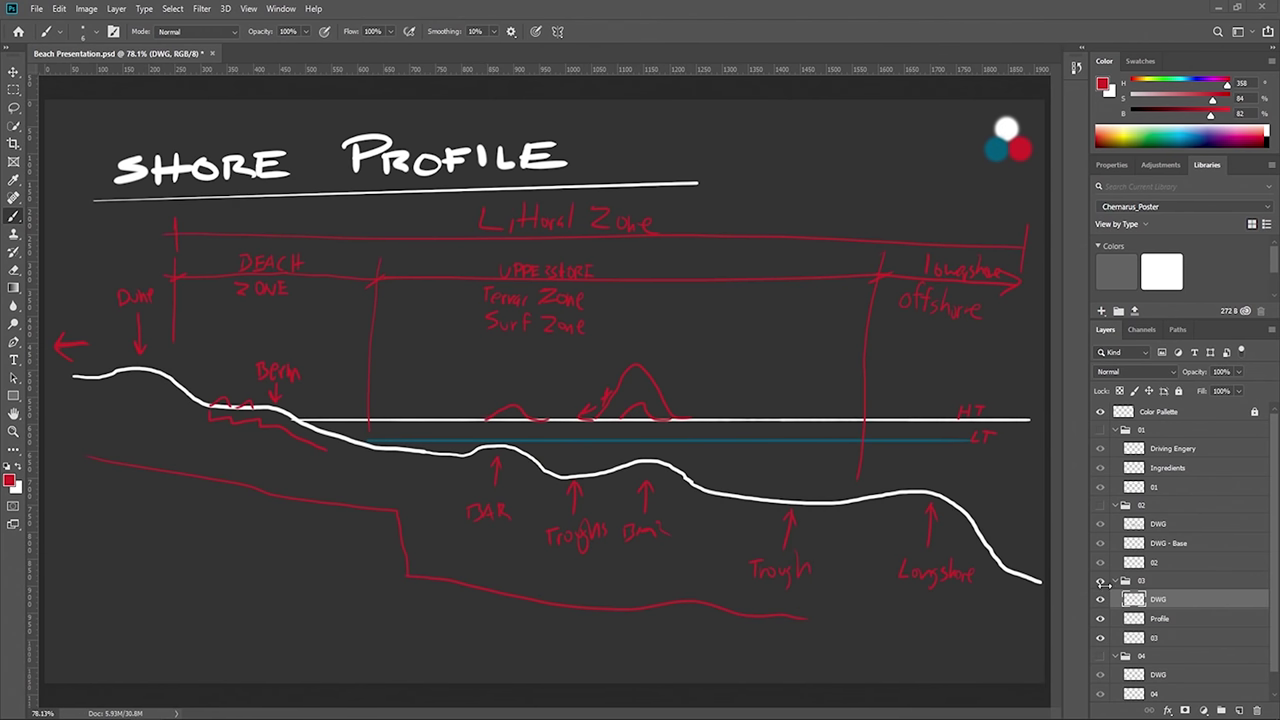
left_click(1100, 581)
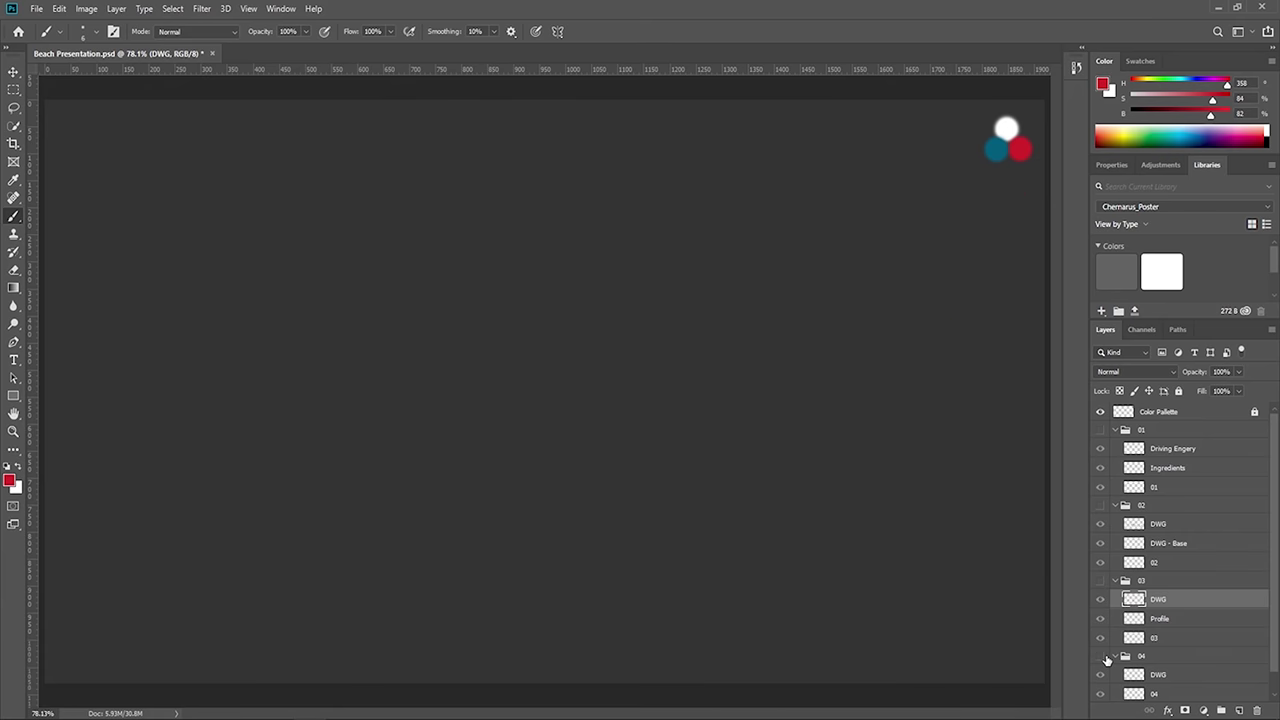
left_click(1103, 657)
left_click(1170, 692)
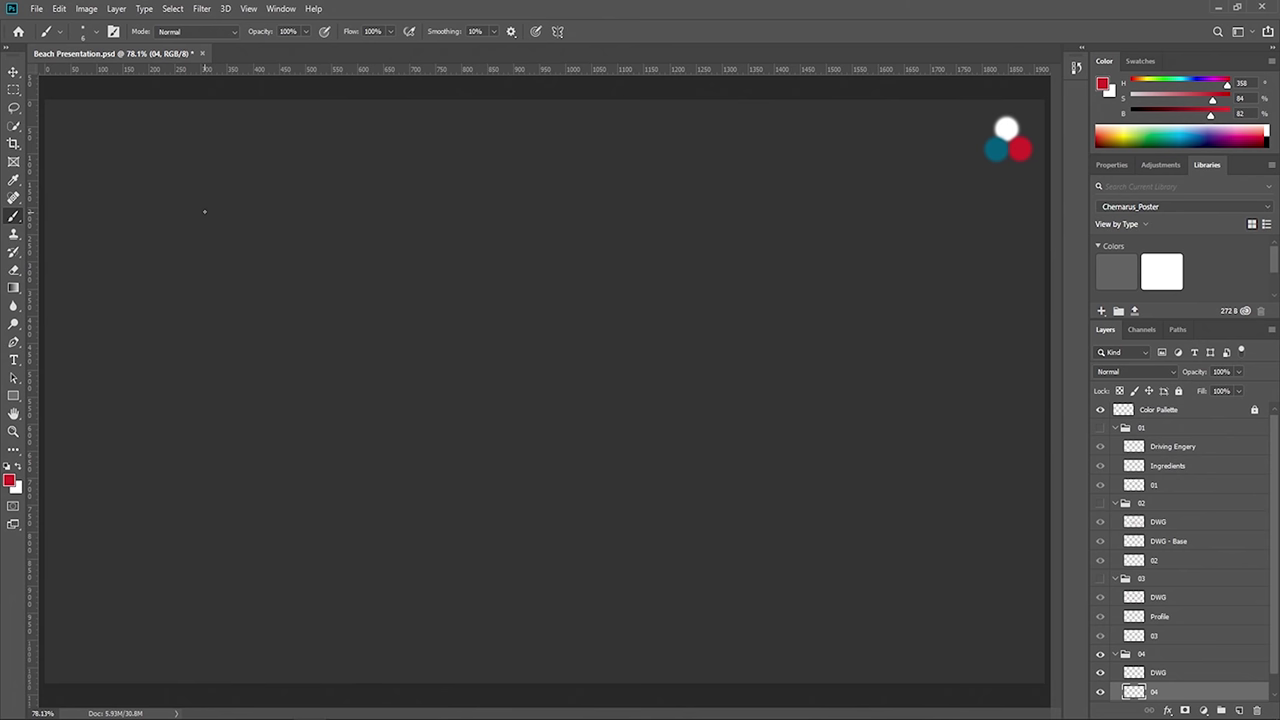
- Show layer group 03 again and brush a red horizontal line across the full width of the littoral zone
left_click(1100, 578)
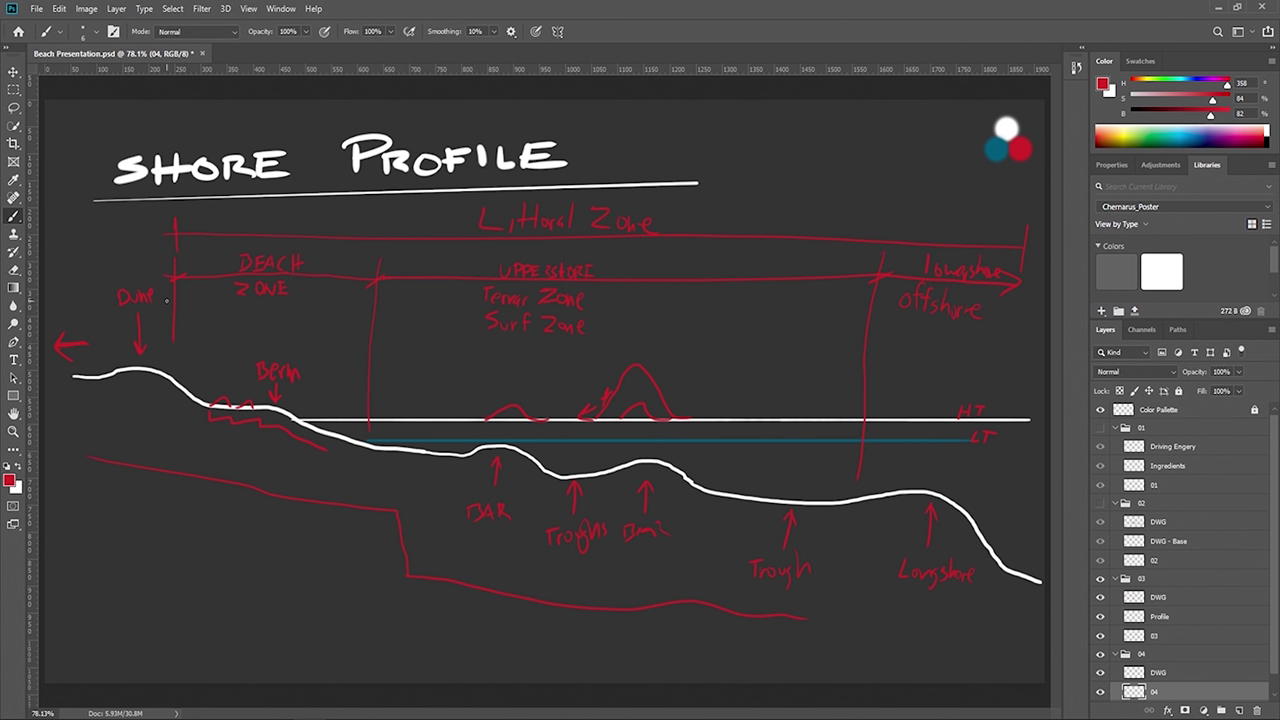
mouse_move(167, 300)
left_mouse_down()
mouse_move(1026, 318)
mouse_move(178, 307)
mouse_move(1011, 324)
left_mouse_up()
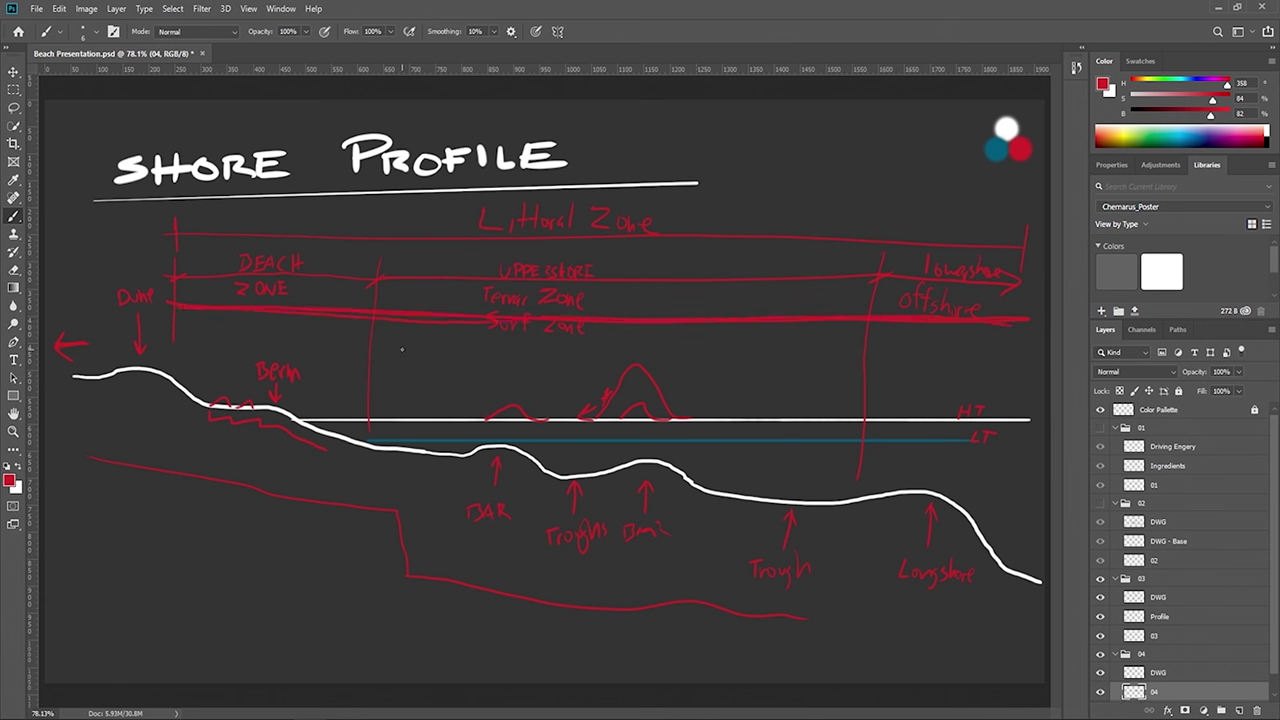
- Undo the red line across the littoral zone and circle the beach and inner surf area in red
key("ctrl+z")
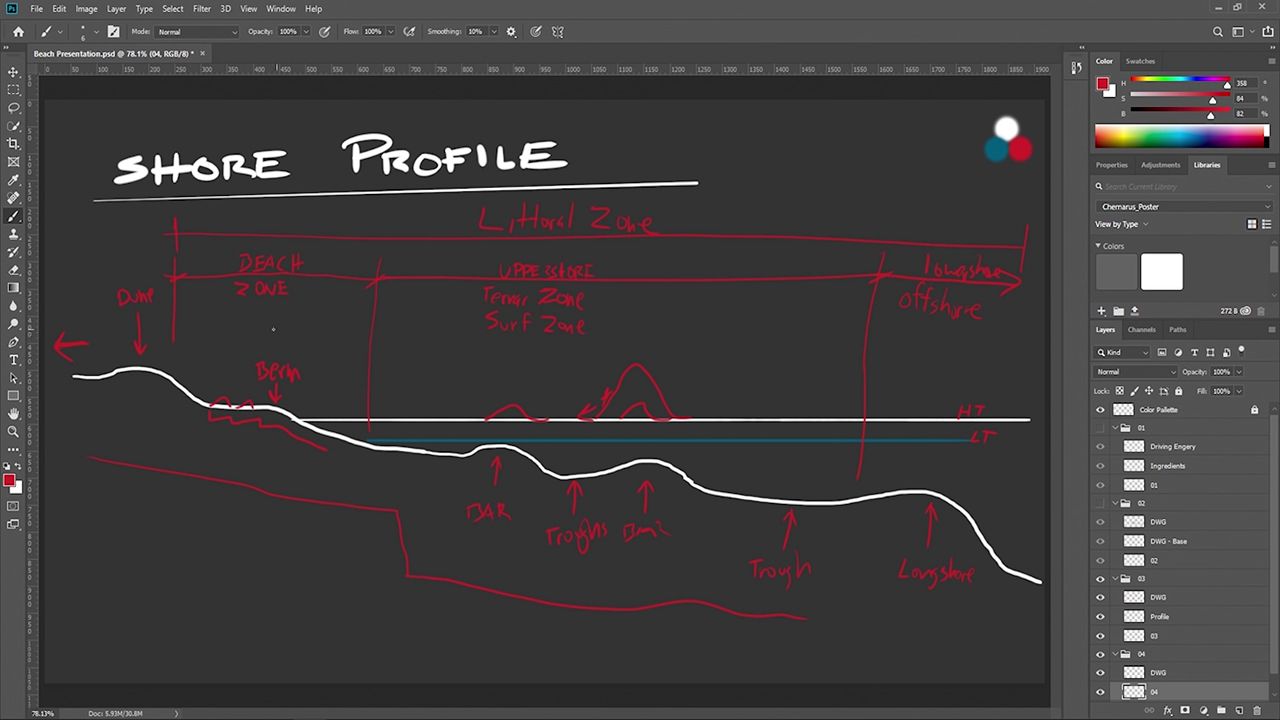
mouse_move(262, 326)
left_mouse_down()
mouse_move(212, 425)
mouse_move(485, 594)
mouse_move(535, 330)
mouse_move(249, 345)
left_mouse_up()
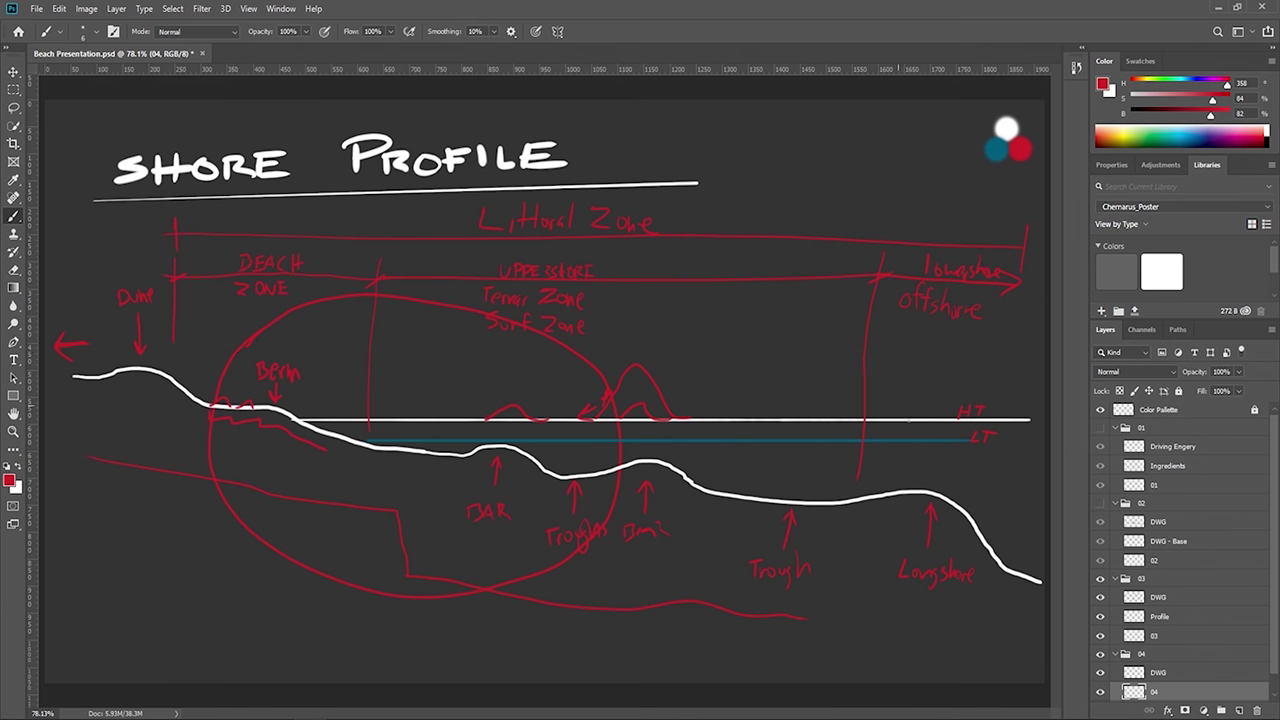
- Hide layer group 03 and brush the underlined title "BEACH PROFILES" in white on layer 04, using the palette's white
left_click(1100, 579)
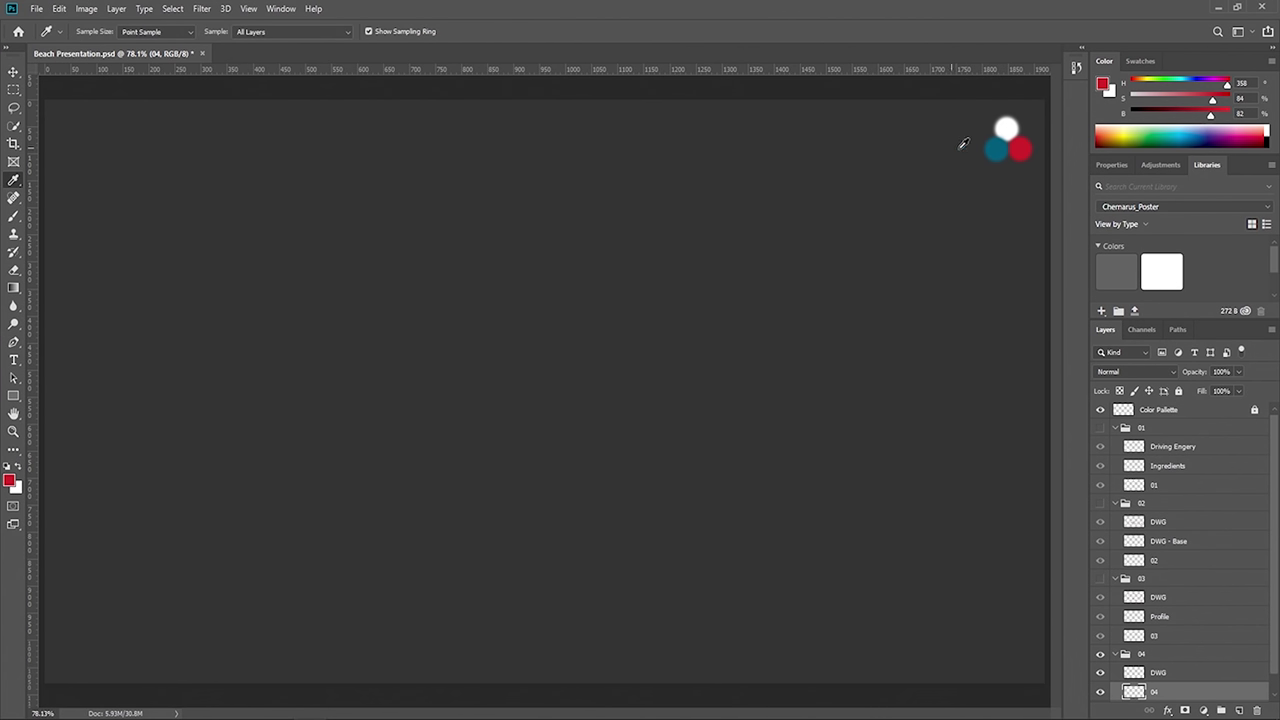
left_click(1010, 127, "alt")
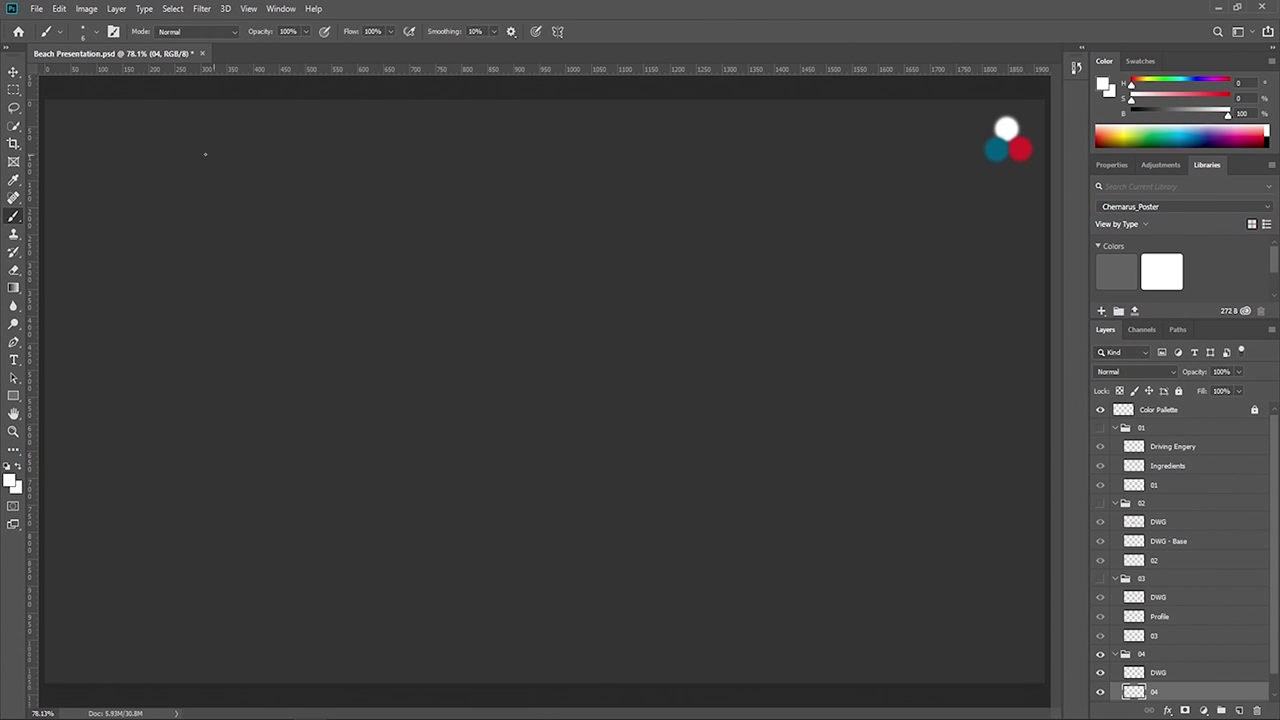
mouse_move(143, 126)
left_mouse_down()
mouse_move(145, 166)
mouse_move(173, 162)
left_mouse_up()
mouse_move(168, 129)
left_mouse_down()
mouse_move(188, 126)
mouse_move(191, 159)
mouse_move(203, 156)
left_mouse_up()
mouse_move(218, 118)
left_mouse_down()
mouse_move(221, 157)
mouse_move(228, 141)
left_mouse_up()
left_click_drag(236, 134, 238, 155)
left_click_drag(249, 124, 250, 160)
mouse_move(262, 120)
left_mouse_down()
mouse_move(262, 160)
mouse_move(274, 136)
mouse_move(315, 166)
left_mouse_up()
mouse_move(316, 124)
left_mouse_down()
mouse_move(318, 143)
mouse_move(365, 158)
left_mouse_up()
left_click_drag(366, 138, 402, 157)
left_click_drag(400, 140, 421, 158)
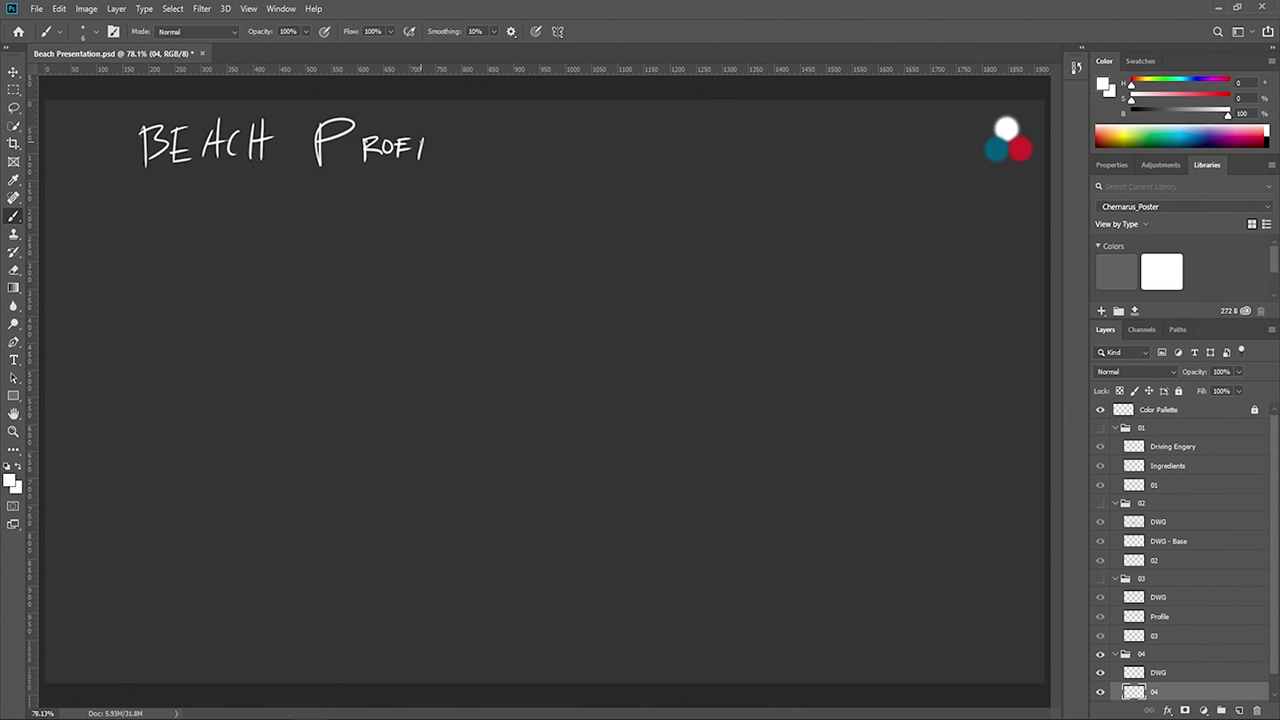
key("ctrl+z")
mouse_move(415, 139)
left_mouse_down()
mouse_move(411, 160)
mouse_move(434, 163)
left_mouse_up()
mouse_move(438, 141)
left_mouse_down()
mouse_move(437, 162)
mouse_move(449, 140)
left_mouse_up()
left_click_drag(438, 152, 462, 163)
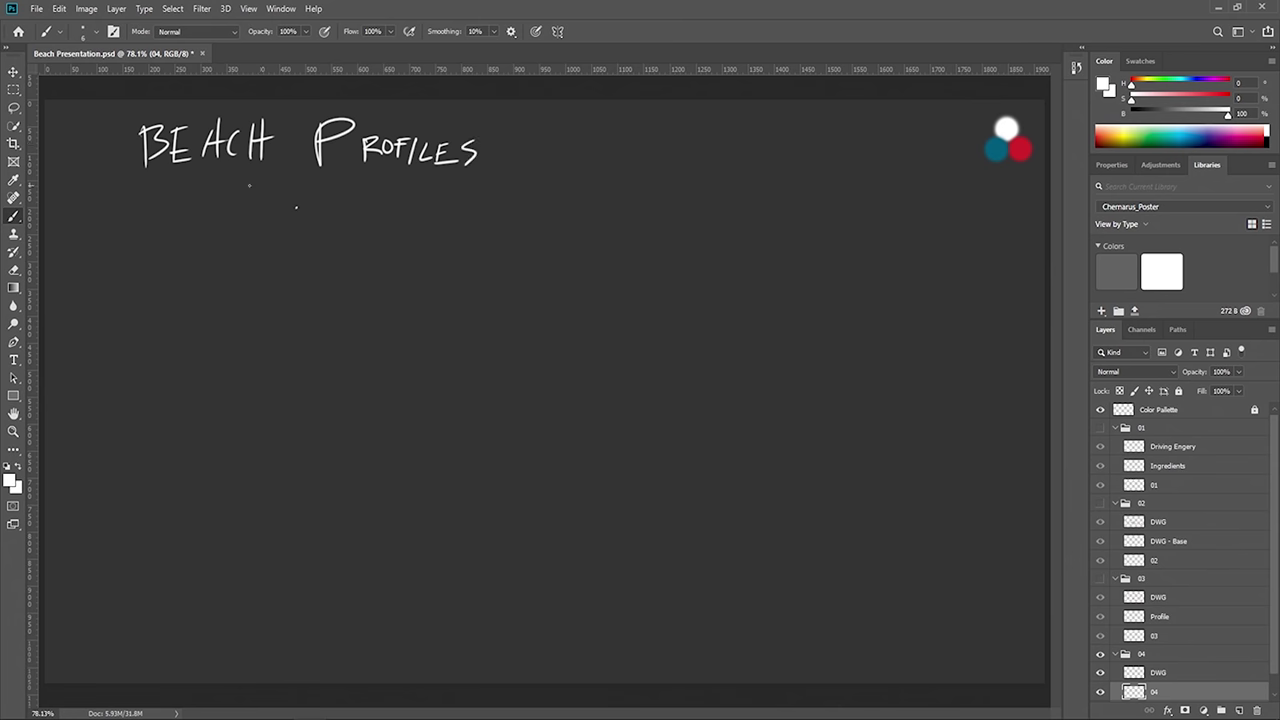
left_click_drag(138, 208, 606, 201)
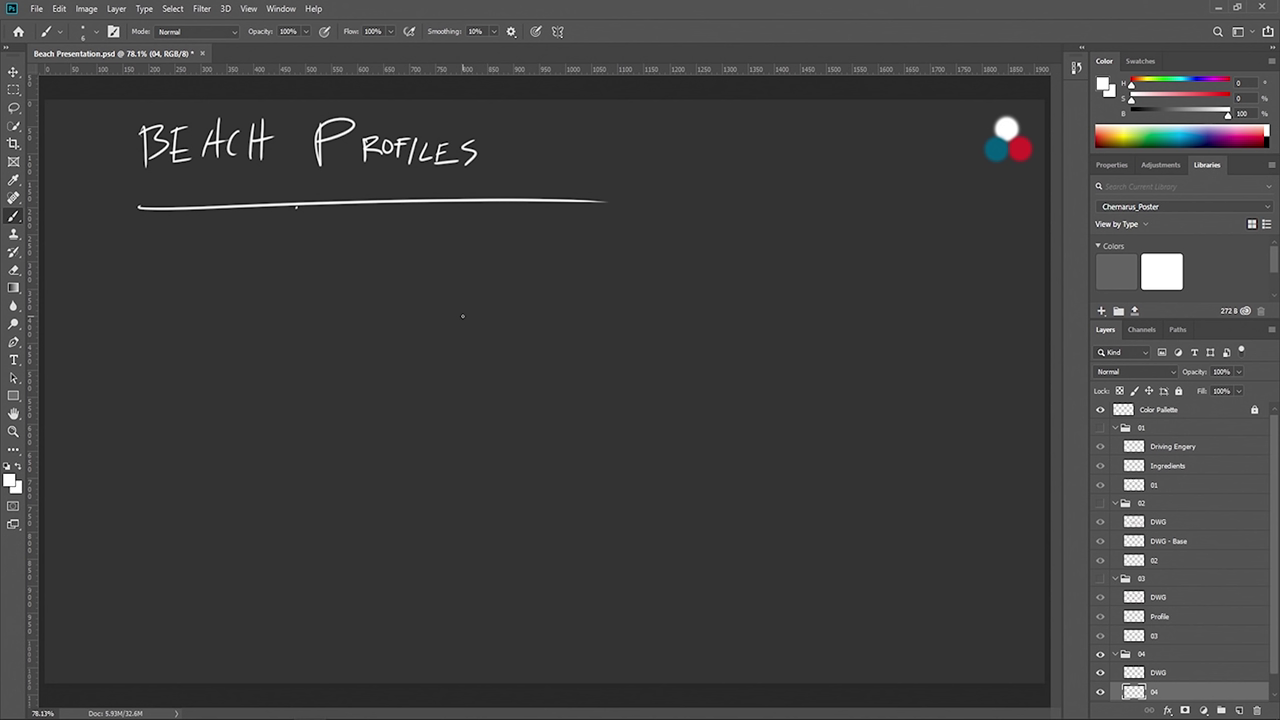
- Handwrite the underlined heading "Wavebreaks" below the title, with the number 3 beside it
mouse_move(169, 279)
left_mouse_down()
mouse_move(214, 296)
mouse_move(240, 280)
mouse_move(240, 292)
left_mouse_up()
mouse_move(254, 280)
left_mouse_down()
mouse_move(244, 292)
mouse_move(256, 296)
left_mouse_up()
left_click_drag(266, 294, 287, 292)
left_click_drag(294, 280, 297, 295)
mouse_move(306, 261)
left_mouse_down()
mouse_move(303, 296)
mouse_move(318, 294)
left_mouse_up()
left_click_drag(328, 274, 318, 293)
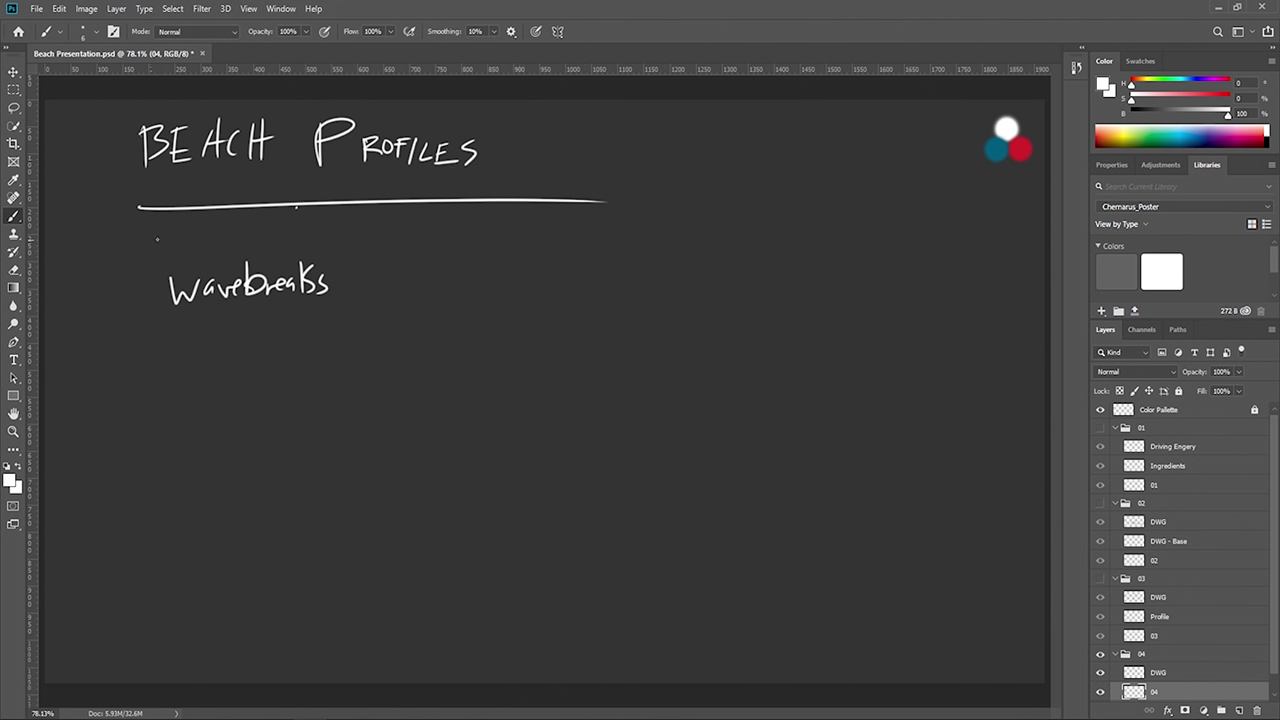
left_click_drag(155, 320, 336, 310)
left_click_drag(398, 269, 402, 293)
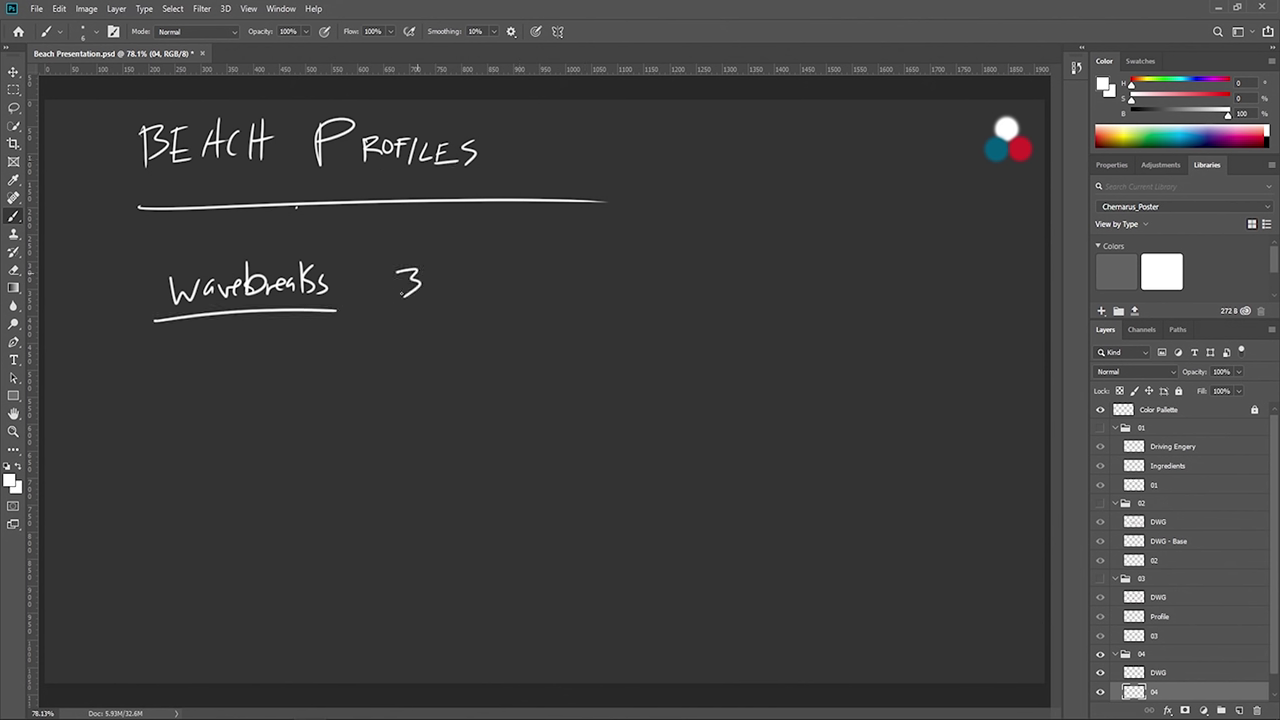
- Handwrite the first list entry, "1) Spilling breakers", below the Wavebreaks heading
left_click_drag(151, 362, 157, 407)
mouse_move(212, 366)
left_mouse_down()
mouse_move(198, 382)
mouse_move(244, 376)
left_mouse_up()
left_click_drag(252, 342, 252, 378)
mouse_move(260, 358)
left_mouse_down()
mouse_move(261, 376)
mouse_move(276, 376)
mouse_move(268, 394)
left_mouse_up()
mouse_move(296, 342)
left_mouse_down()
mouse_move(302, 376)
mouse_move(320, 366)
left_mouse_up()
left_click_drag(324, 368, 354, 372)
left_click_drag(356, 366, 372, 366)
left_click_drag(384, 356, 378, 370)
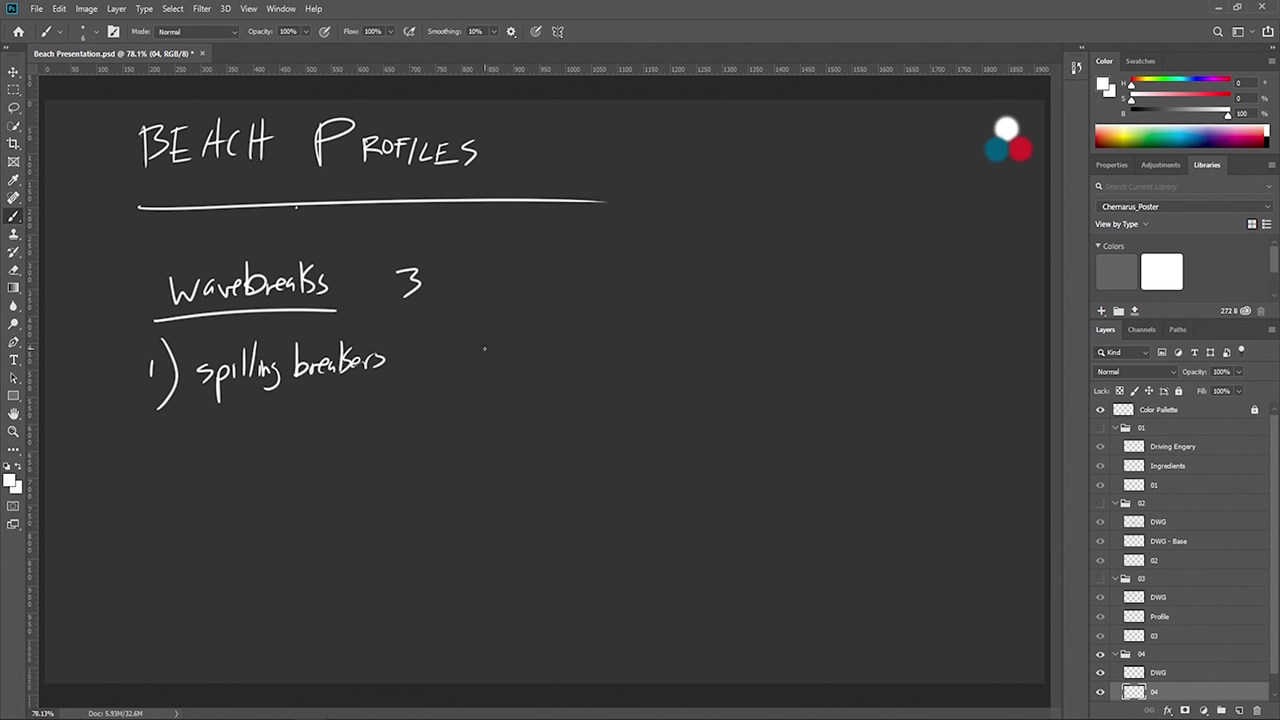
- Sketch a gently sloping seabed with a dashed water level across it beside the spilling breakers entry
left_click_drag(484, 349, 1008, 415)
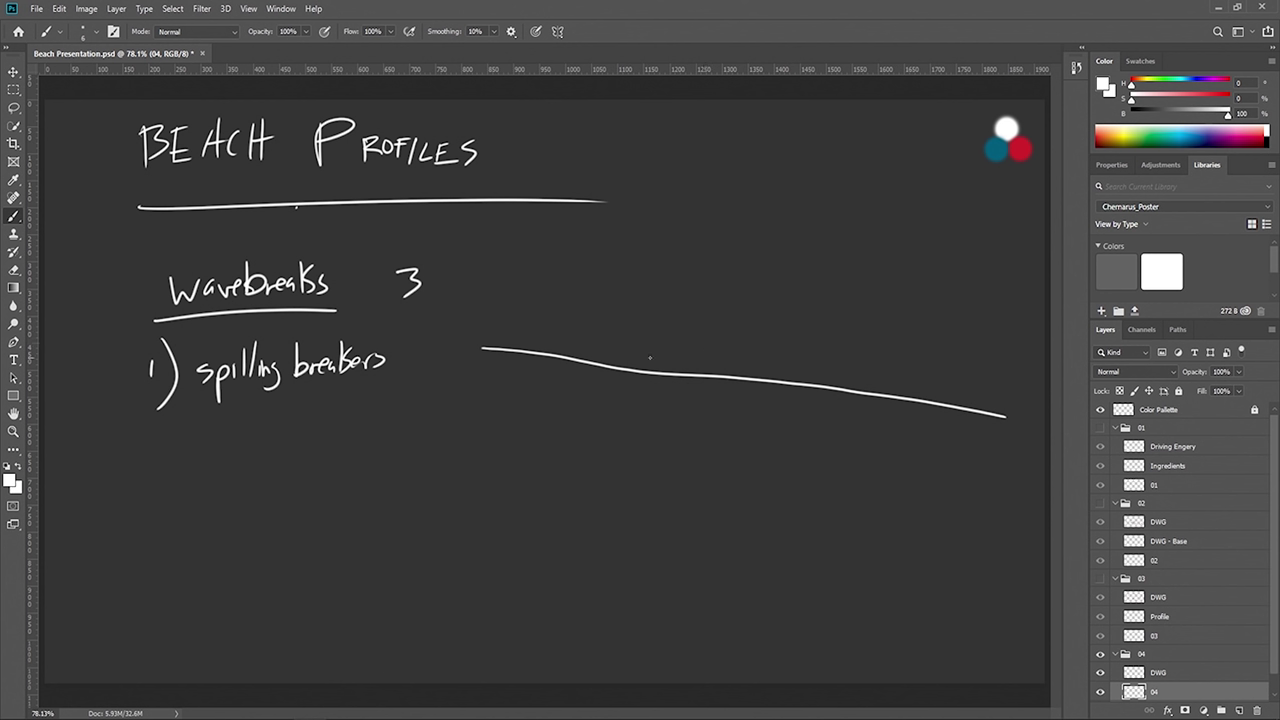
left_click_drag(482, 368, 520, 368)
left_click_drag(536, 369, 545, 369)
left_click_drag(561, 369, 646, 368)
left_click_drag(660, 368, 704, 366)
left_click_drag(732, 368, 822, 371)
left_click_drag(843, 371, 848, 371)
left_click_drag(933, 373, 957, 372)
left_click_drag(965, 371, 1003, 371)
- Draw the spilling wave with a low pointed crest above the gentle seabed and add small foam marks
mouse_move(645, 368)
left_mouse_down()
mouse_move(798, 341)
mouse_move(878, 376)
mouse_move(1026, 381)
left_mouse_up()
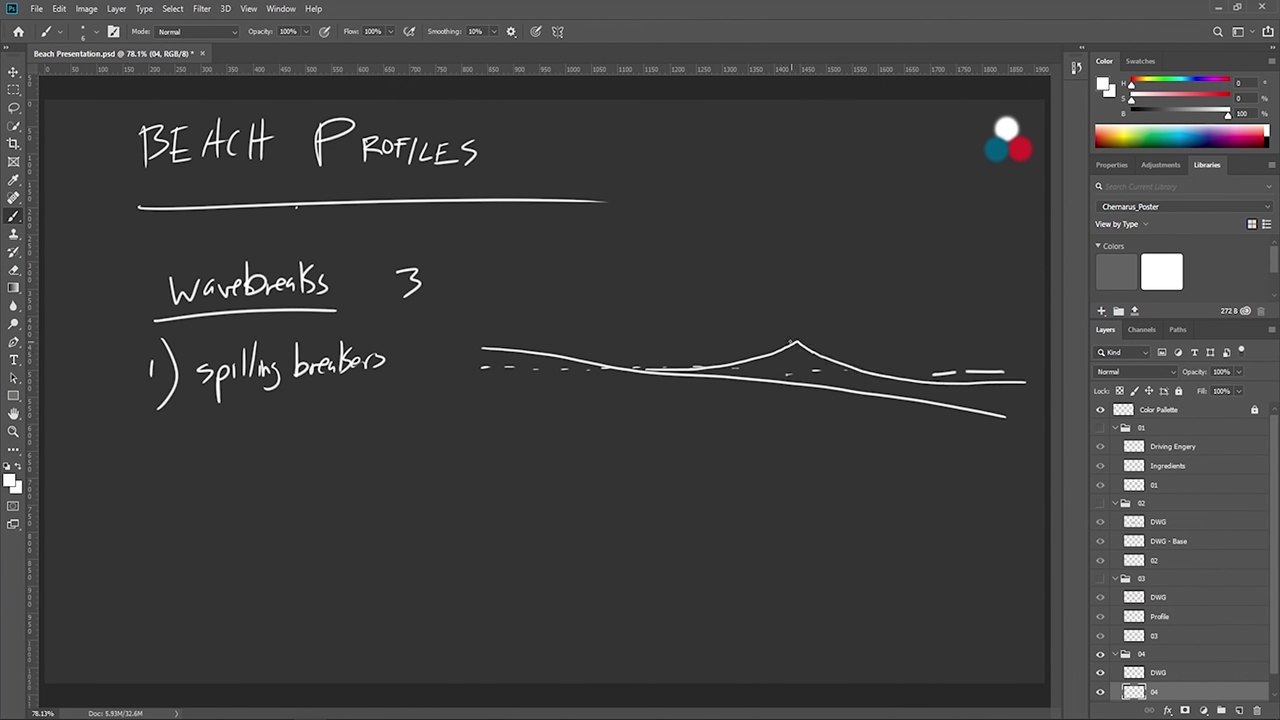
left_click_drag(790, 343, 789, 344)
mouse_move(700, 355)
left_mouse_down()
mouse_move(730, 362)
mouse_move(674, 361)
left_mouse_up()
- Handwrite the second list entry, "2) Plunging breakers", below the spilling breakers entry
left_click_drag(136, 438, 151, 471)
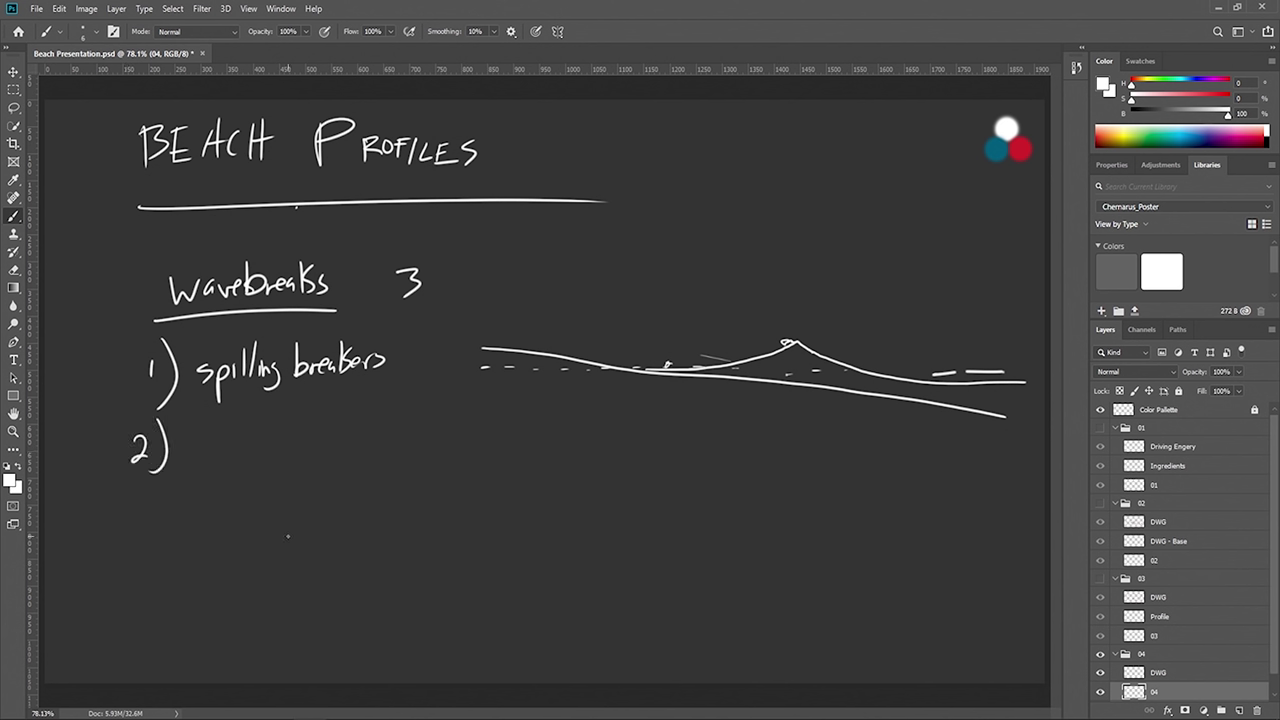
mouse_move(188, 441)
left_mouse_down()
mouse_move(188, 466)
mouse_move(228, 440)
mouse_move(246, 460)
mouse_move(288, 444)
mouse_move(282, 460)
left_mouse_up()
mouse_move(320, 408)
left_mouse_down()
mouse_move(321, 432)
mouse_move(402, 440)
left_mouse_up()
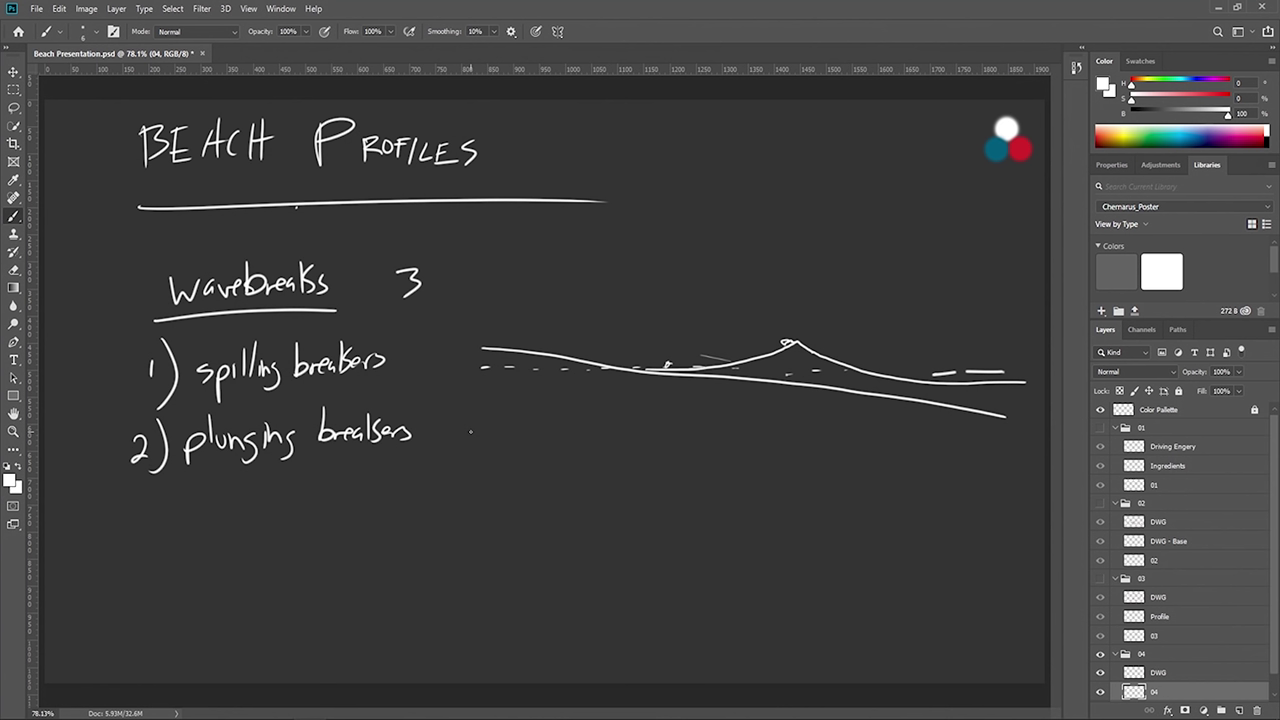
- Sketch a seabed with a trough and bar beside the plunging breakers entry and add a dashed water level
left_click_drag(477, 421, 592, 432)
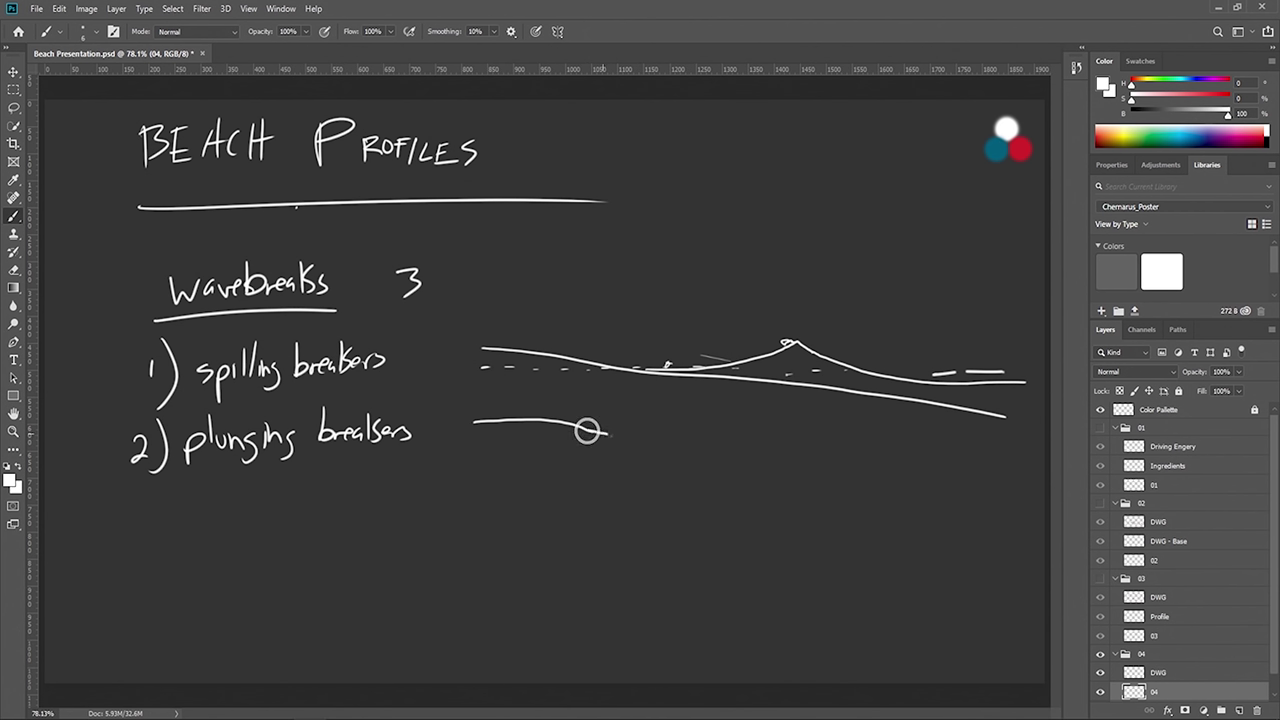
left_click_drag(592, 431, 806, 457)
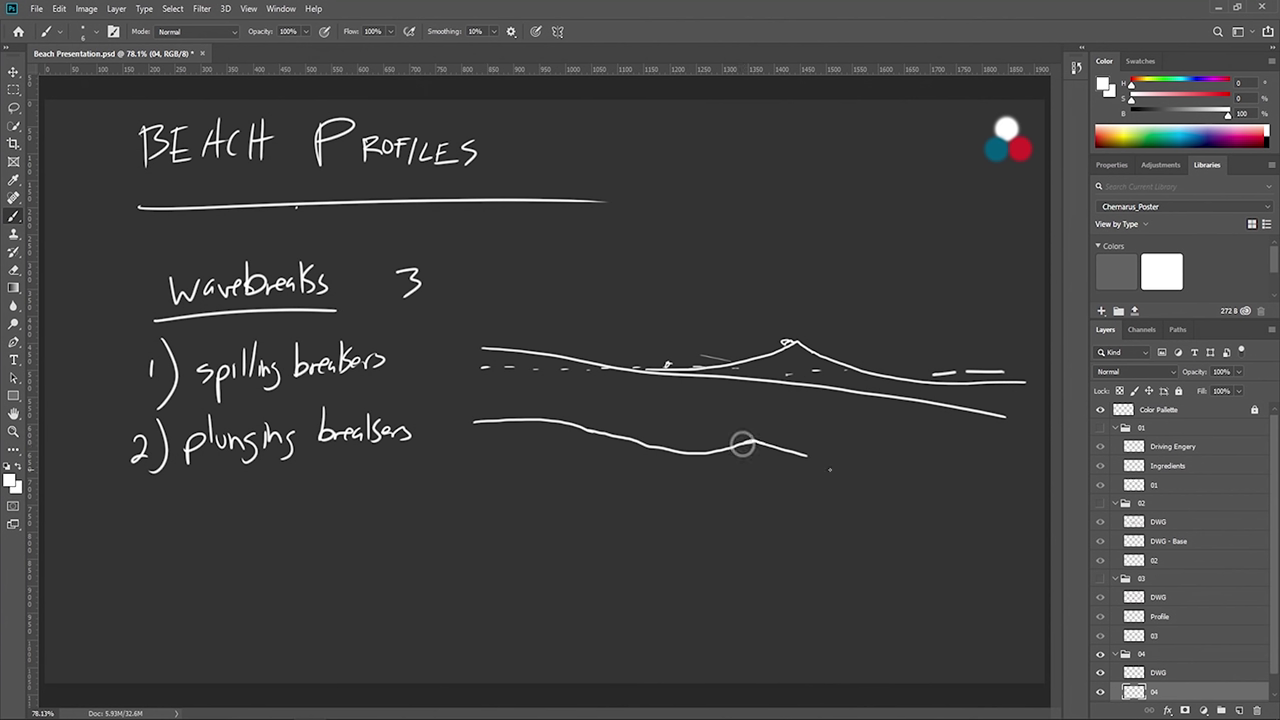
left_click_drag(806, 457, 1034, 494)
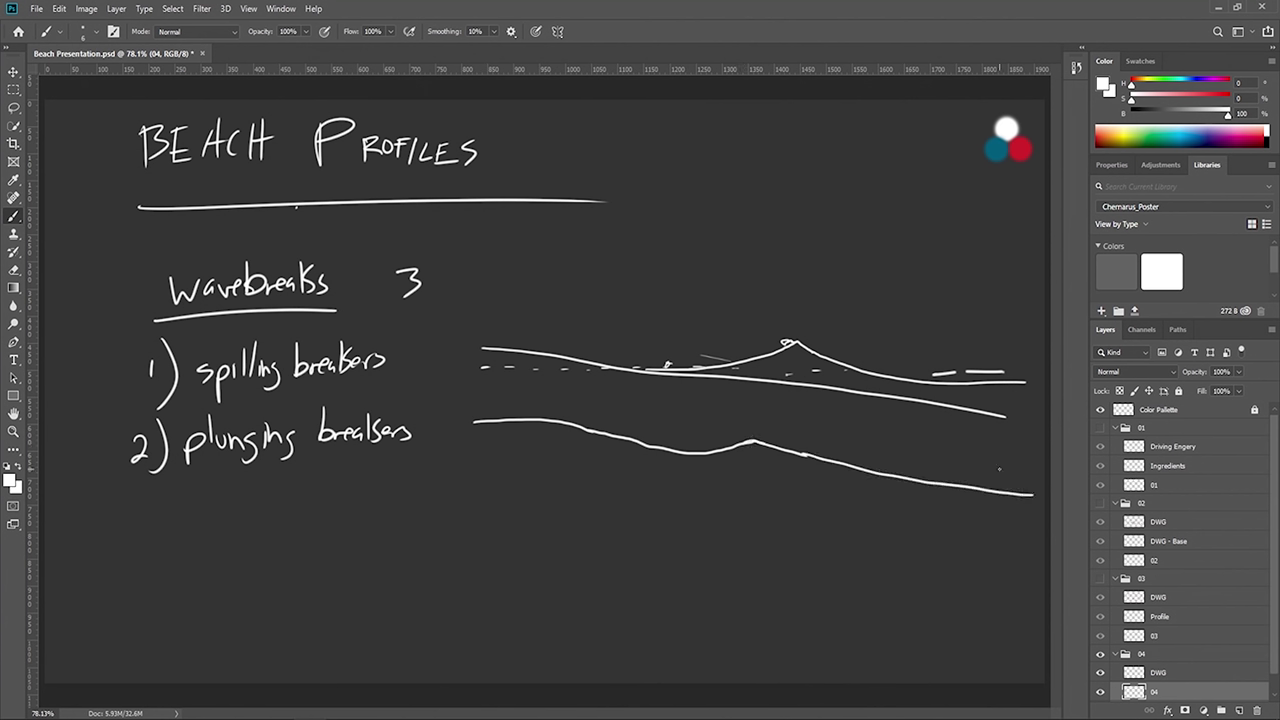
left_click_drag(479, 431, 489, 431)
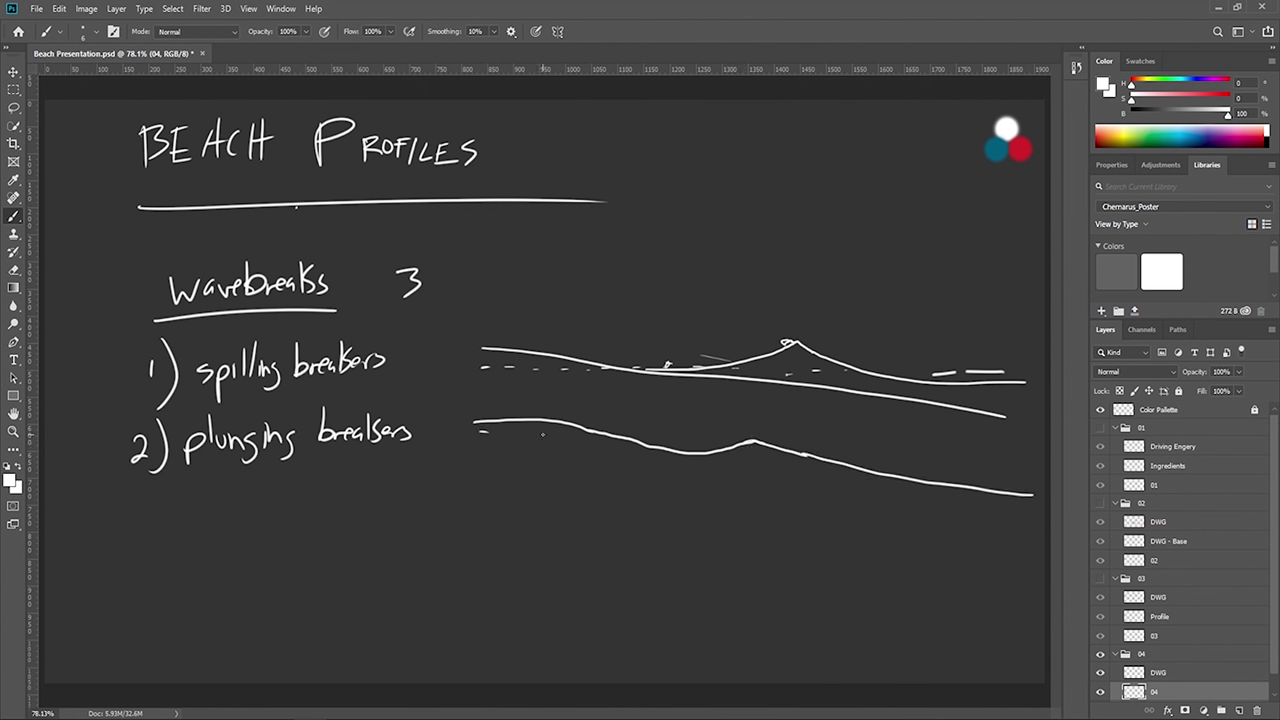
left_click_drag(626, 433, 636, 434)
left_click_drag(656, 435, 664, 436)
left_click(688, 437)
left_click_drag(756, 440, 799, 439)
left_click_drag(826, 441, 832, 441)
left_click_drag(862, 442, 929, 441)
- Draw the plunging wave with a steep curling crest above the trough and scribble foam inside the curl
left_click_drag(677, 437, 634, 436)
mouse_move(700, 429)
left_mouse_down()
mouse_move(714, 399)
mouse_move(784, 435)
mouse_move(975, 443)
left_mouse_up()
left_click_drag(703, 410, 678, 430)
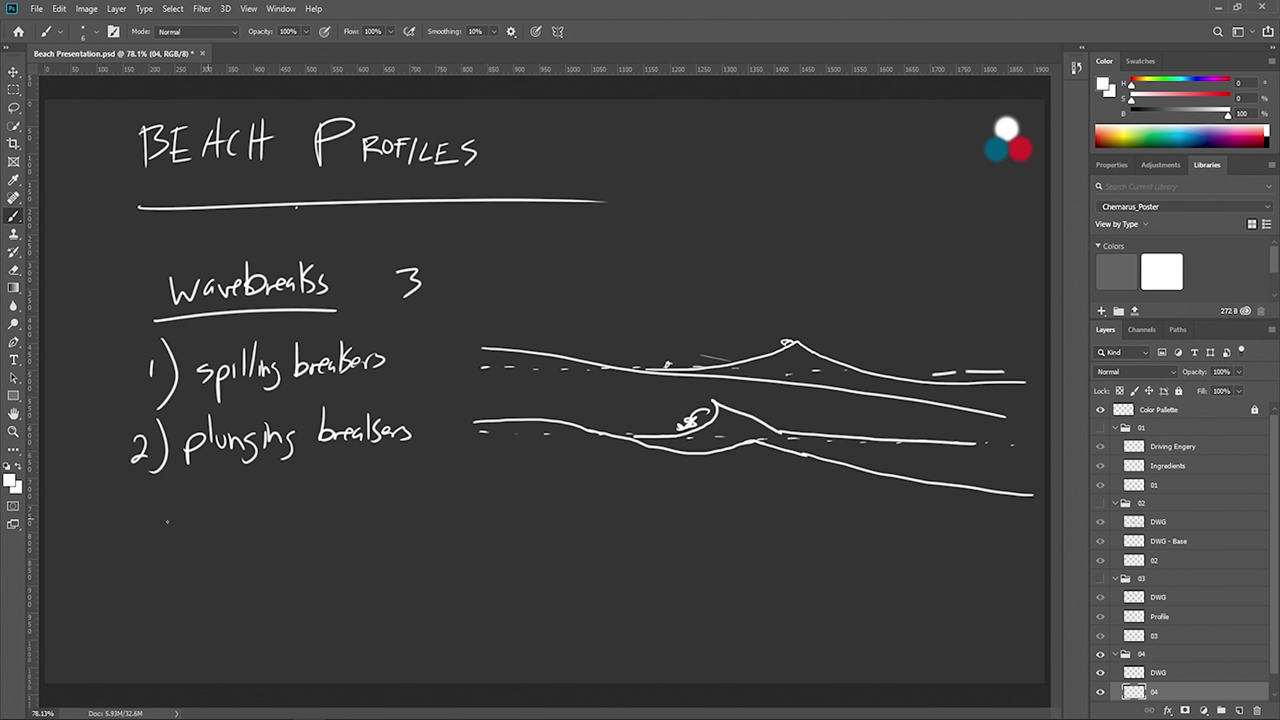
- Handwrite the third list entry, "3) Surging breakers", below the plunging breakers entry
left_click_drag(120, 508, 124, 533)
left_click_drag(141, 482, 139, 546)
mouse_move(189, 503)
left_mouse_down()
mouse_move(171, 529)
mouse_move(219, 515)
mouse_move(207, 545)
left_mouse_up()
mouse_move(228, 515)
left_mouse_down()
mouse_move(229, 528)
mouse_move(251, 524)
mouse_move(236, 540)
left_mouse_up()
mouse_move(286, 488)
left_mouse_down()
mouse_move(296, 524)
mouse_move(338, 520)
left_mouse_up()
mouse_move(352, 502)
left_mouse_down()
mouse_move(350, 520)
mouse_move(366, 508)
left_mouse_up()
mouse_move(368, 514)
left_mouse_down()
mouse_move(376, 506)
mouse_move(368, 518)
left_mouse_up()
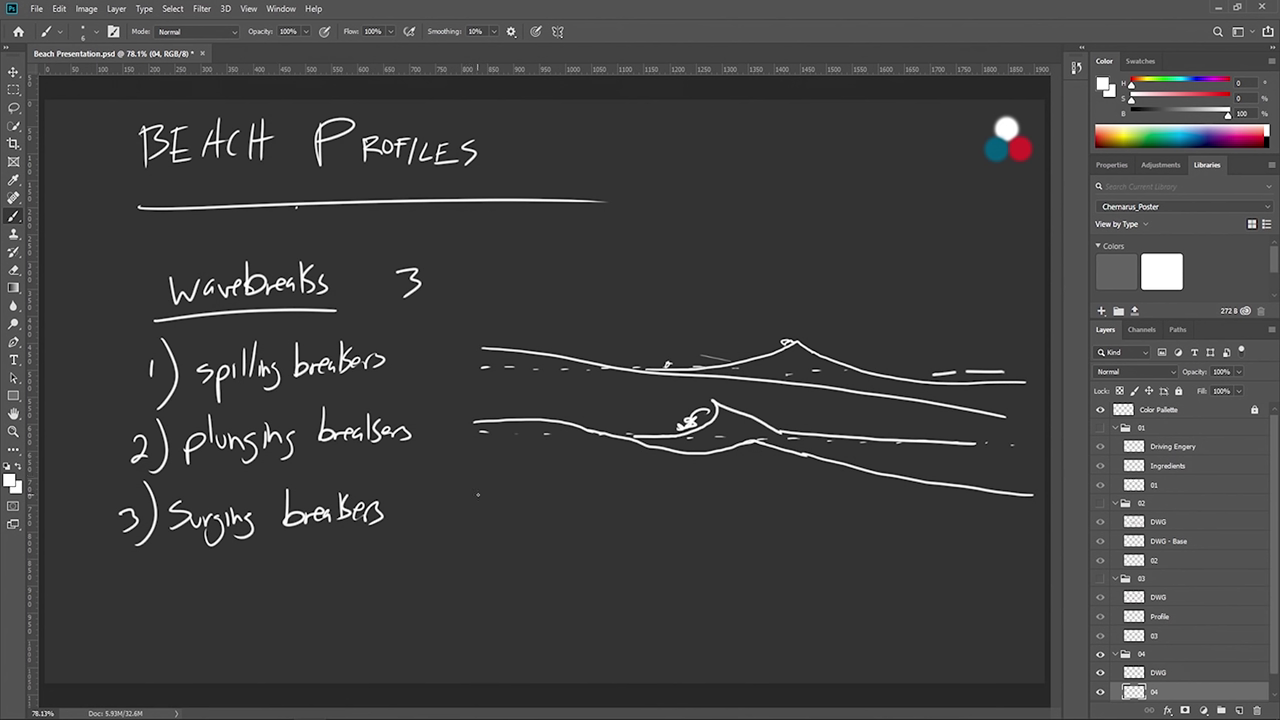
- Sketch a steeply dropping seabed beside the surging breakers entry and add a dashed water level
mouse_move(469, 490)
left_mouse_down()
mouse_move(610, 520)
mouse_move(659, 550)
mouse_move(916, 578)
left_mouse_up()
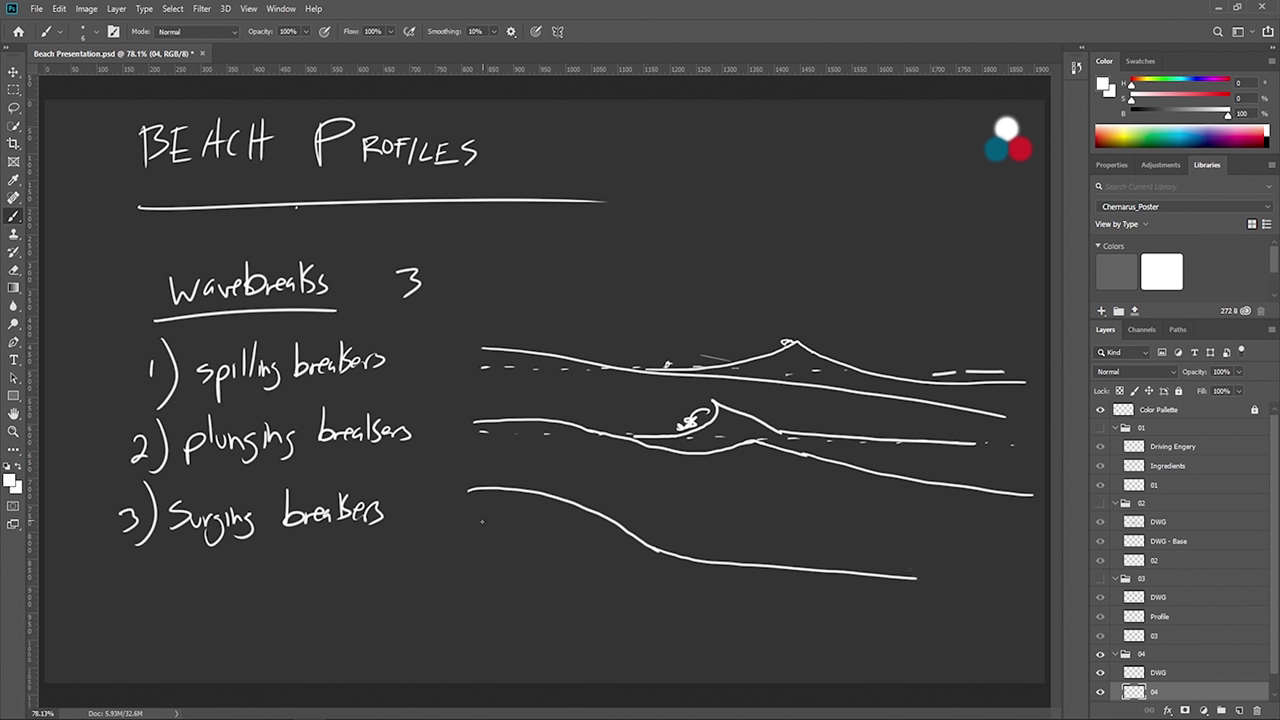
left_click_drag(476, 521, 490, 520)
left_click_drag(507, 521, 640, 524)
left_click_drag(848, 527, 862, 527)
left_click_drag(887, 527, 892, 526)
left_click_drag(661, 524, 677, 524)
left_click_drag(693, 526, 940, 527)
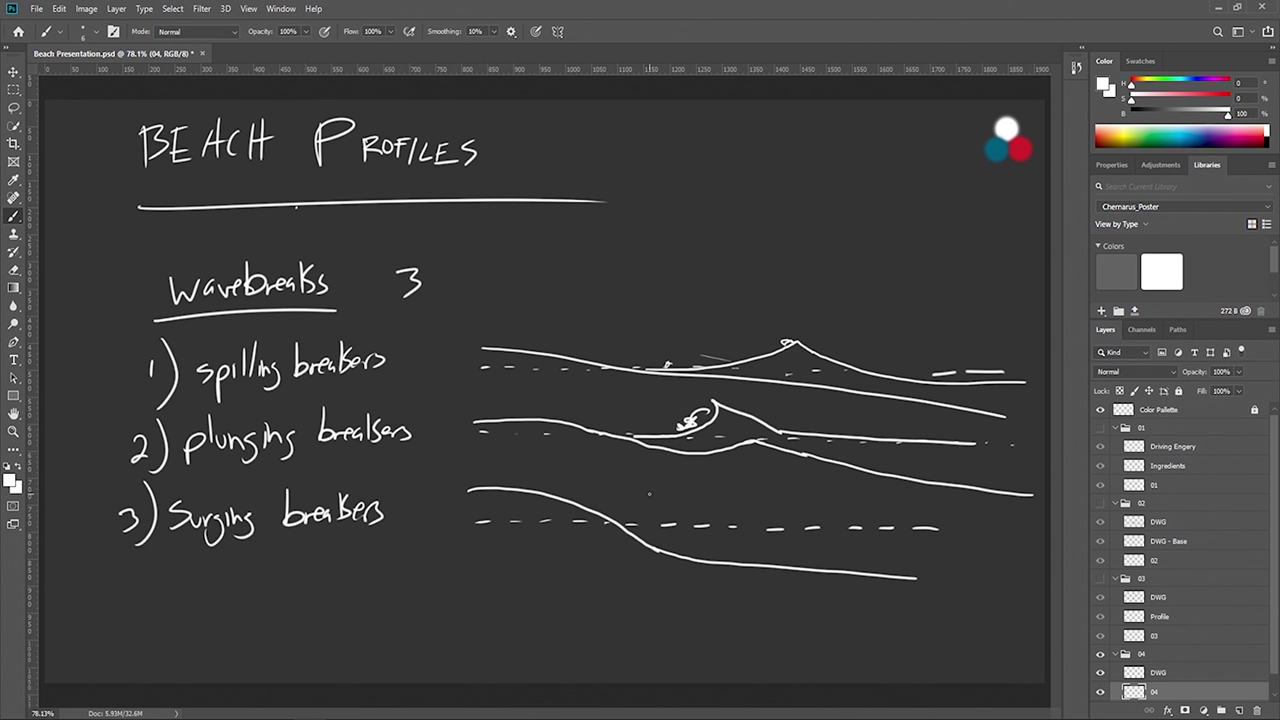
- Draw the rounded surging wave running up the steep slope and fill its uprush with scribbled foam
mouse_move(676, 521)
left_mouse_down()
mouse_move(570, 489)
mouse_move(686, 521)
mouse_move(736, 506)
left_mouse_up()
mouse_move(630, 532)
left_mouse_down()
mouse_move(782, 495)
mouse_move(936, 530)
left_mouse_up()
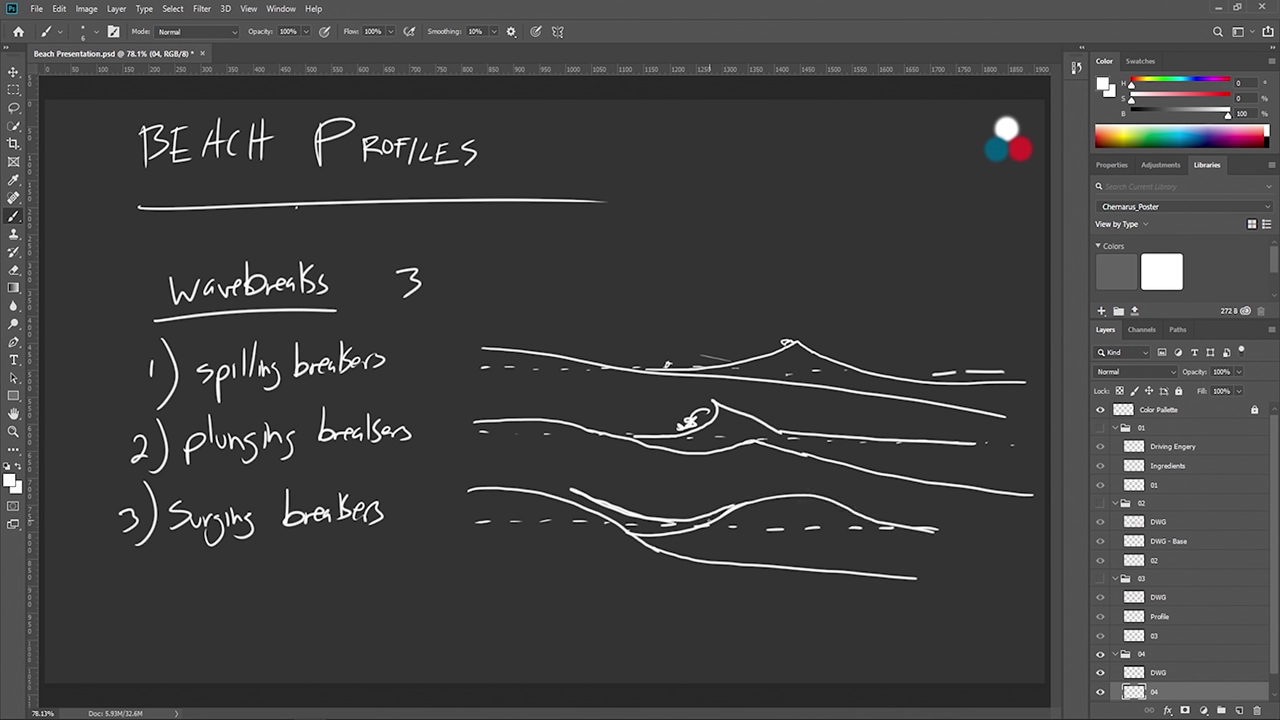
mouse_move(686, 525)
left_mouse_down()
mouse_move(556, 492)
mouse_move(638, 524)
mouse_move(706, 524)
mouse_move(664, 533)
left_mouse_up()
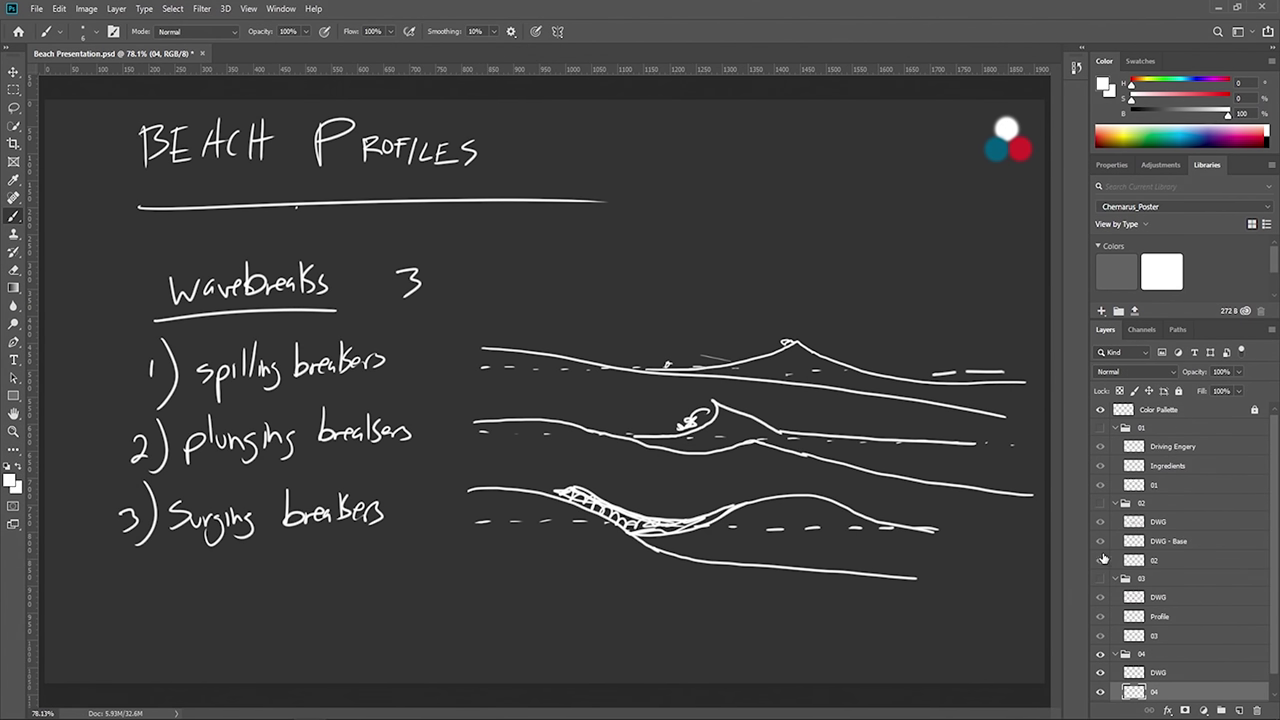
- Compare the beach profiles sketch with the shoreline form in group 02 and the shore profile in group 03
left_click(1100, 503)
left_click(1100, 503)
left_click(1100, 503)
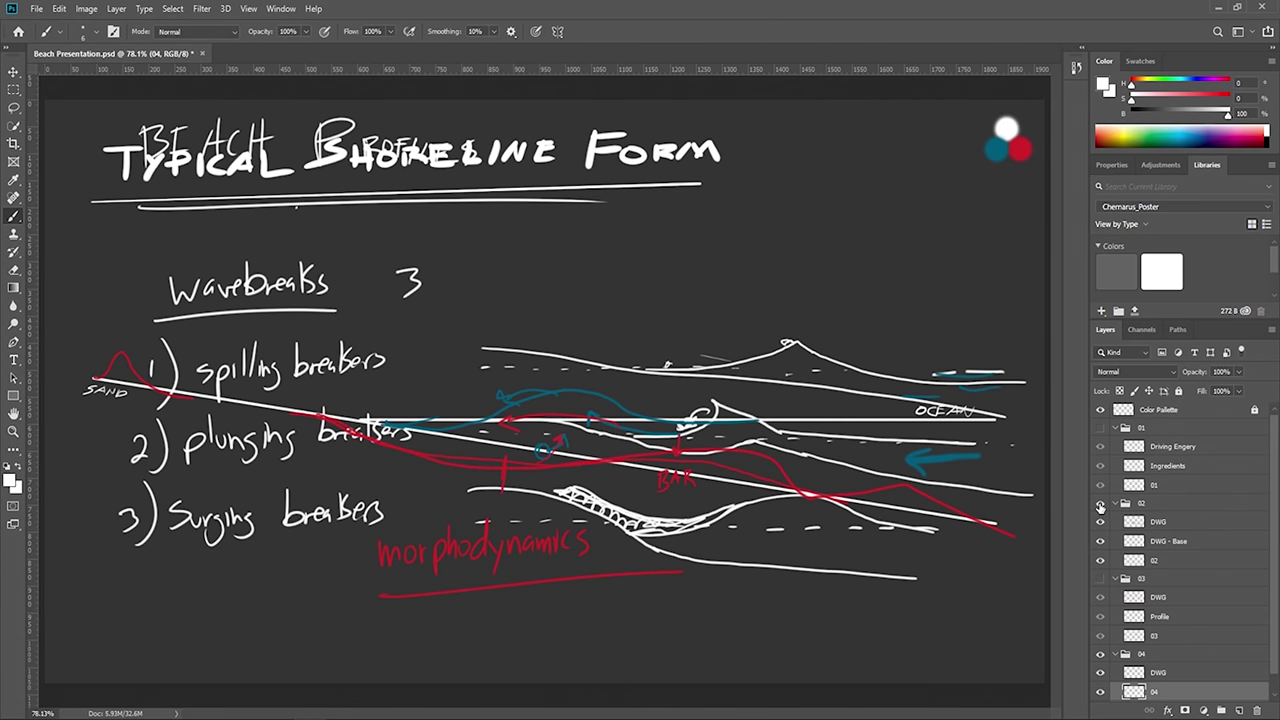
left_click(1100, 504)
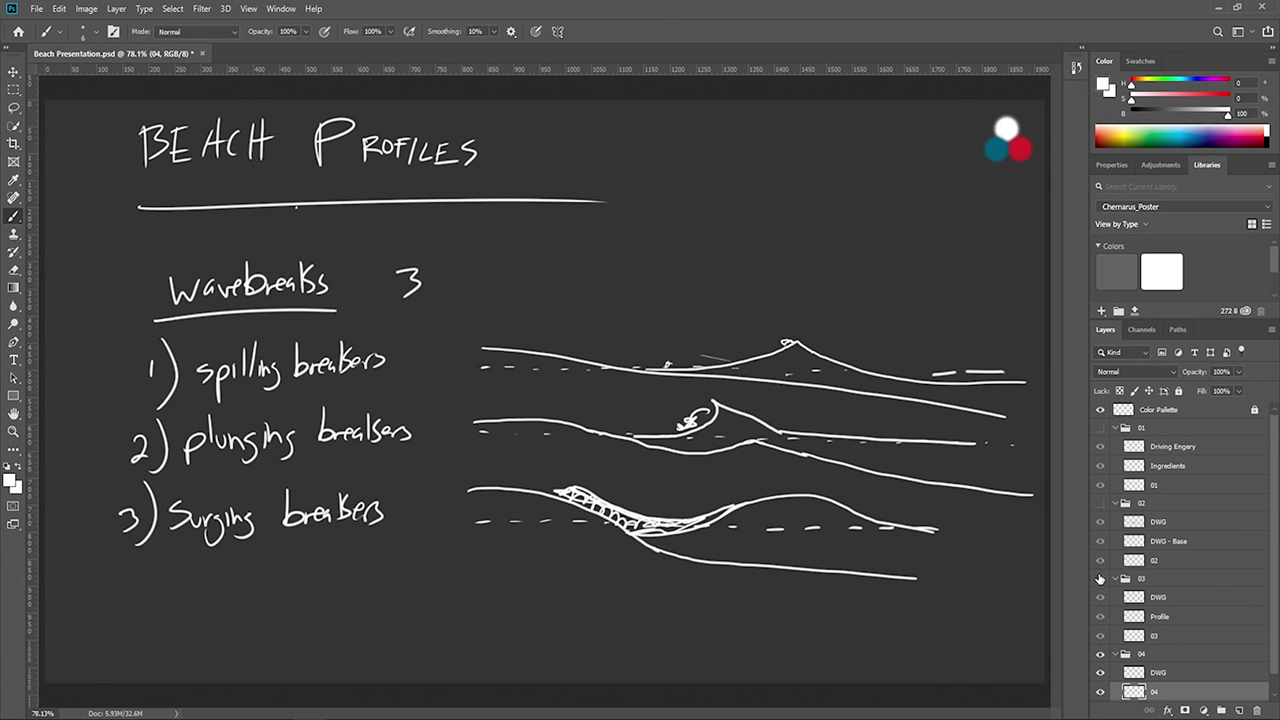
left_click(1100, 579)
left_click(1100, 653)
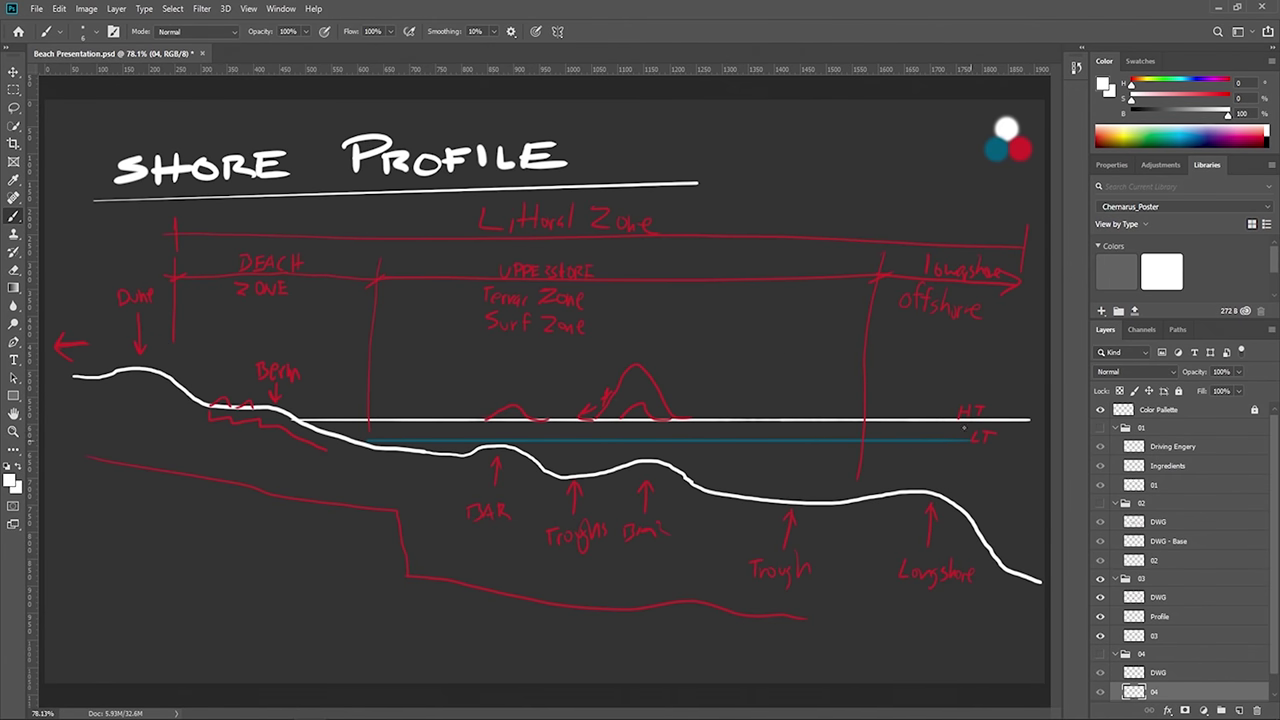
left_click(1100, 579)
left_click(1100, 653)
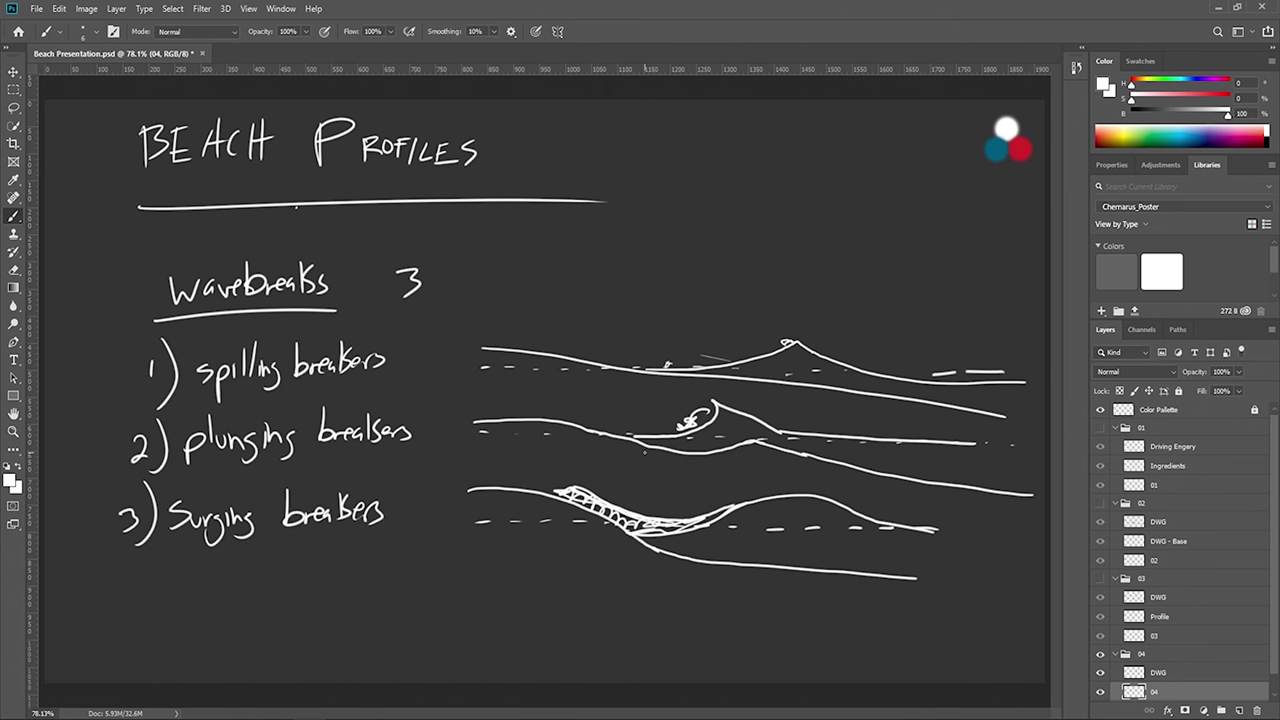
- Hide layer 04 and draw a large white circle, a smaller one above it and a tiny distant one on group 04's DWG layer
scroll(1134, 648, "down", 1)
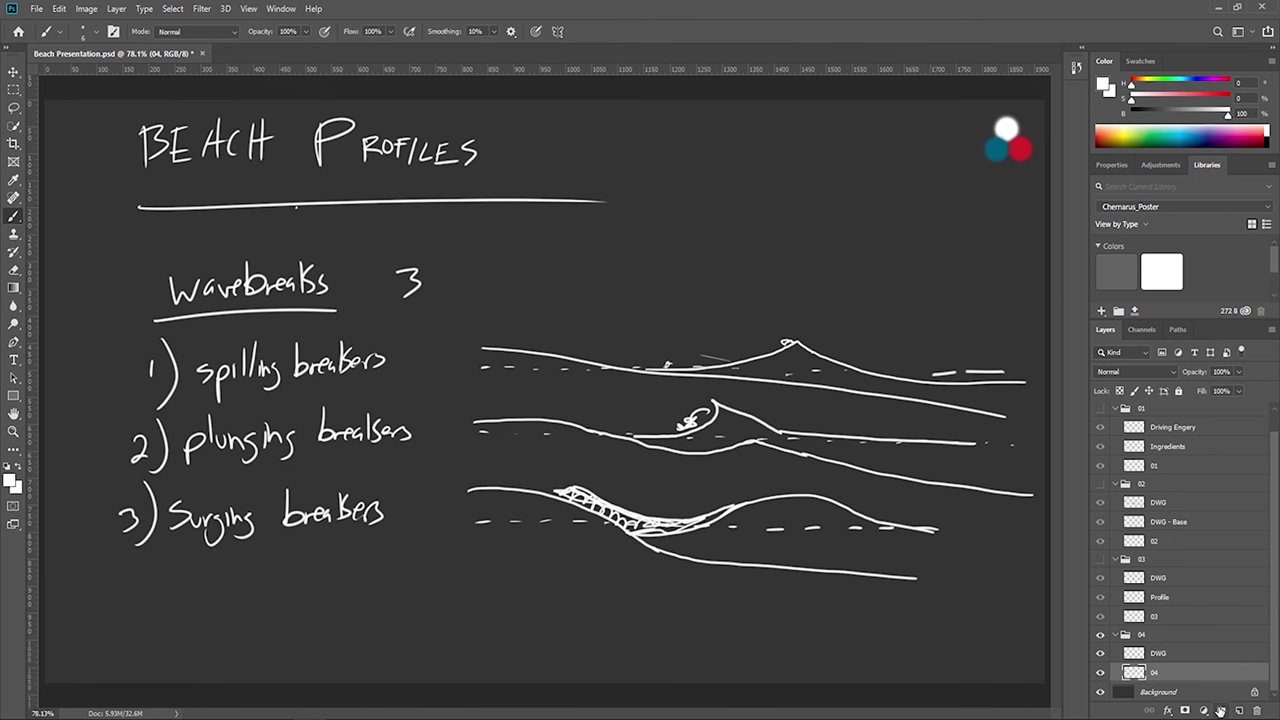
left_click(1100, 672)
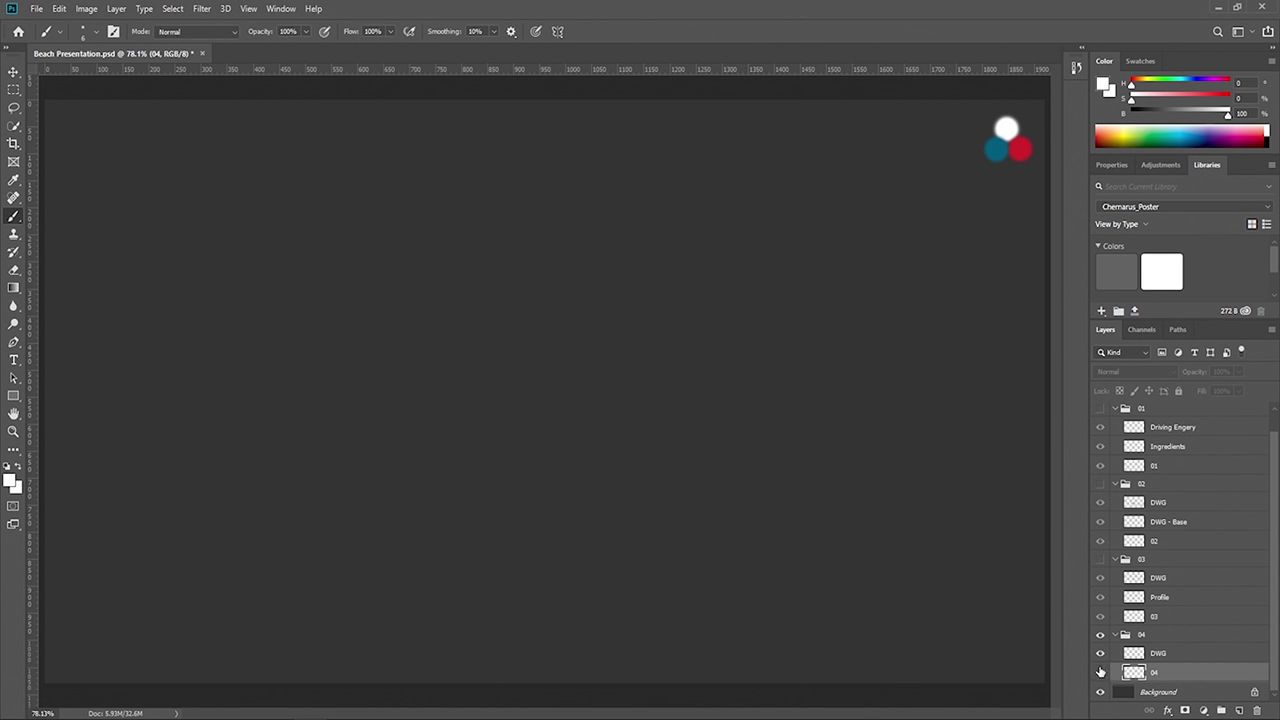
left_click(1135, 653)
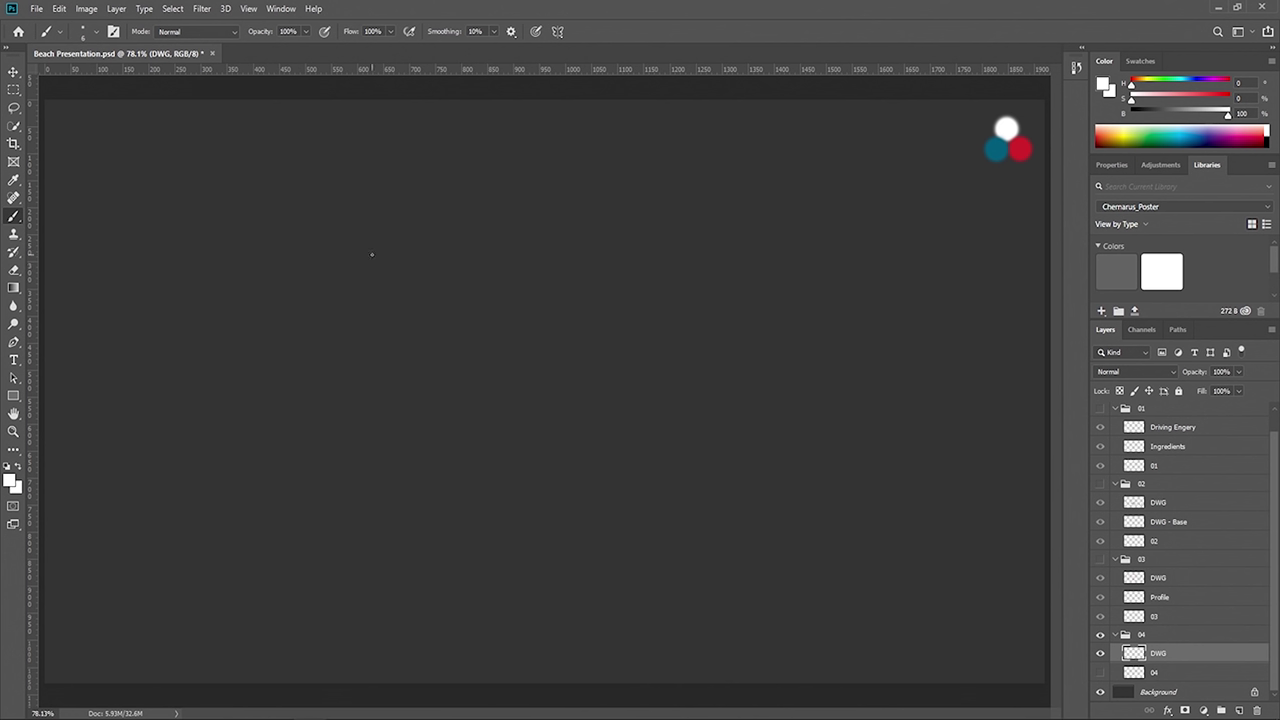
mouse_move(326, 268)
left_mouse_down()
mouse_move(278, 322)
mouse_move(407, 318)
mouse_move(316, 276)
left_mouse_up()
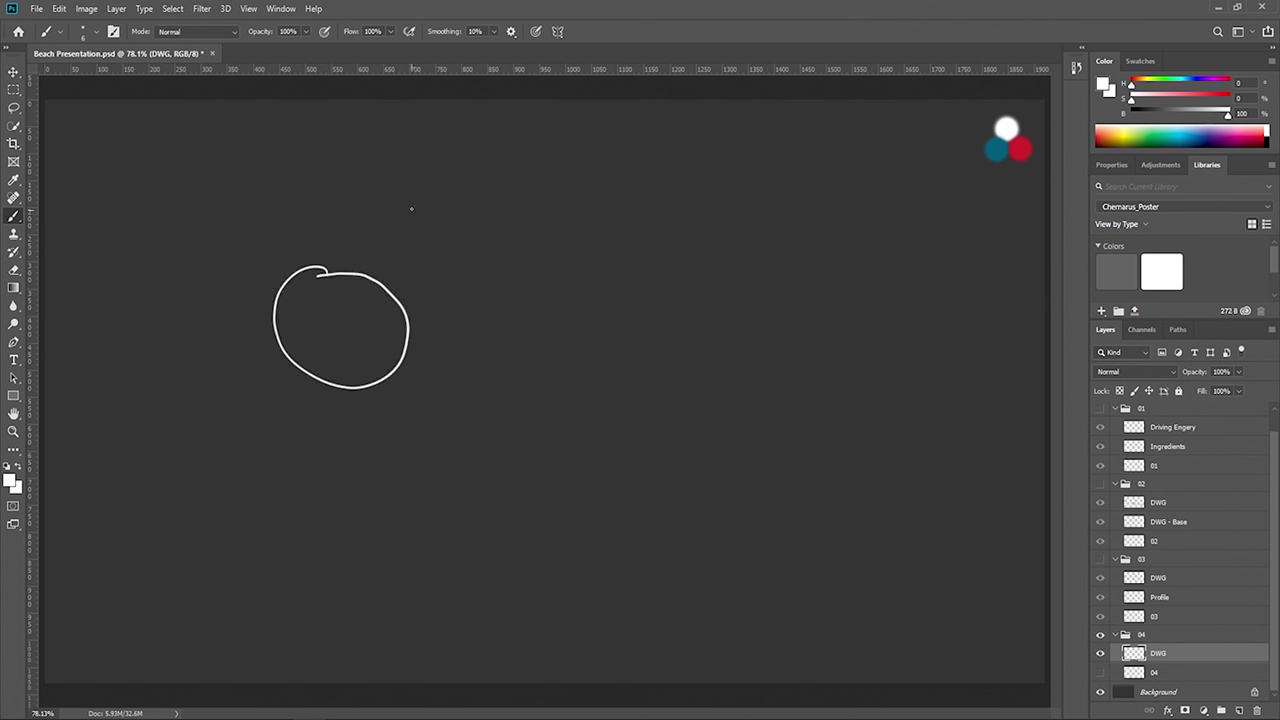
mouse_move(410, 203)
left_mouse_down()
mouse_move(392, 224)
mouse_move(412, 202)
left_mouse_up()
left_click_drag(958, 330, 973, 328)
- In the palette's teal, outline a bulge around the large circle toward the nearby small circle and add outward arrows at both ends
left_click(996, 149, "alt")
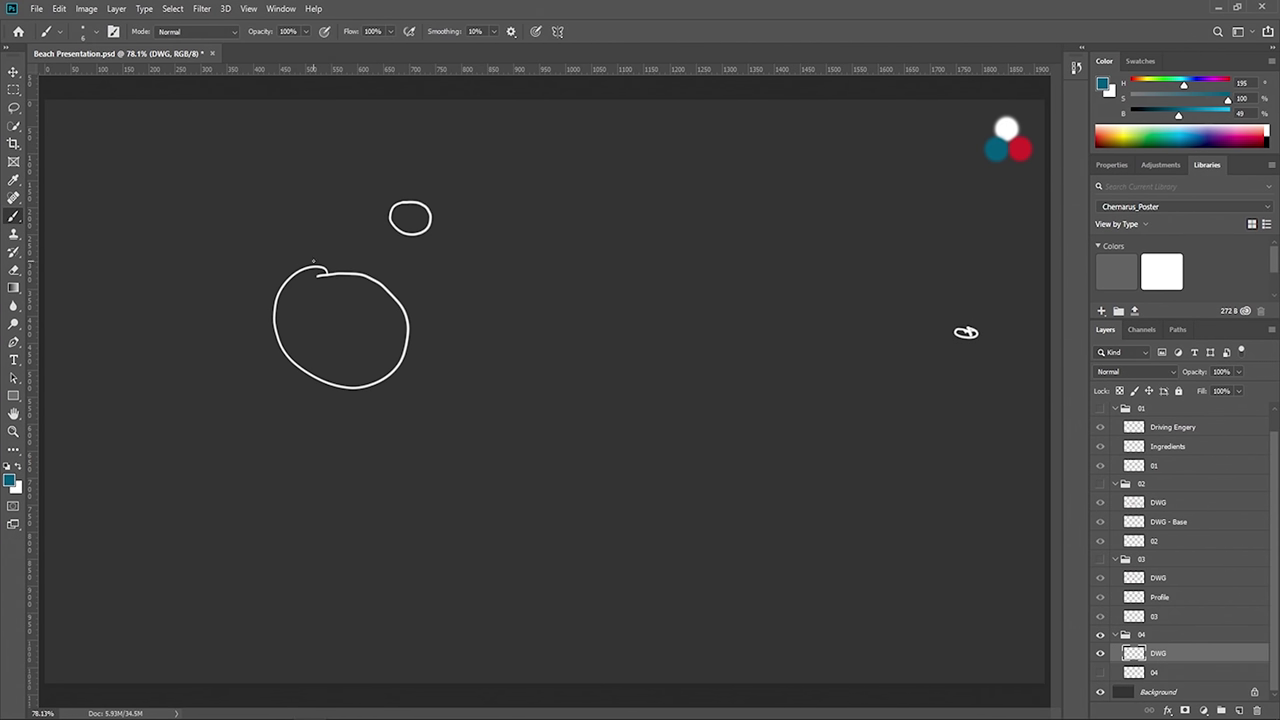
mouse_move(306, 266)
left_mouse_down()
mouse_move(275, 312)
mouse_move(283, 374)
left_mouse_up()
mouse_move(389, 355)
left_mouse_down()
mouse_move(414, 280)
mouse_move(380, 261)
mouse_move(312, 264)
left_mouse_up()
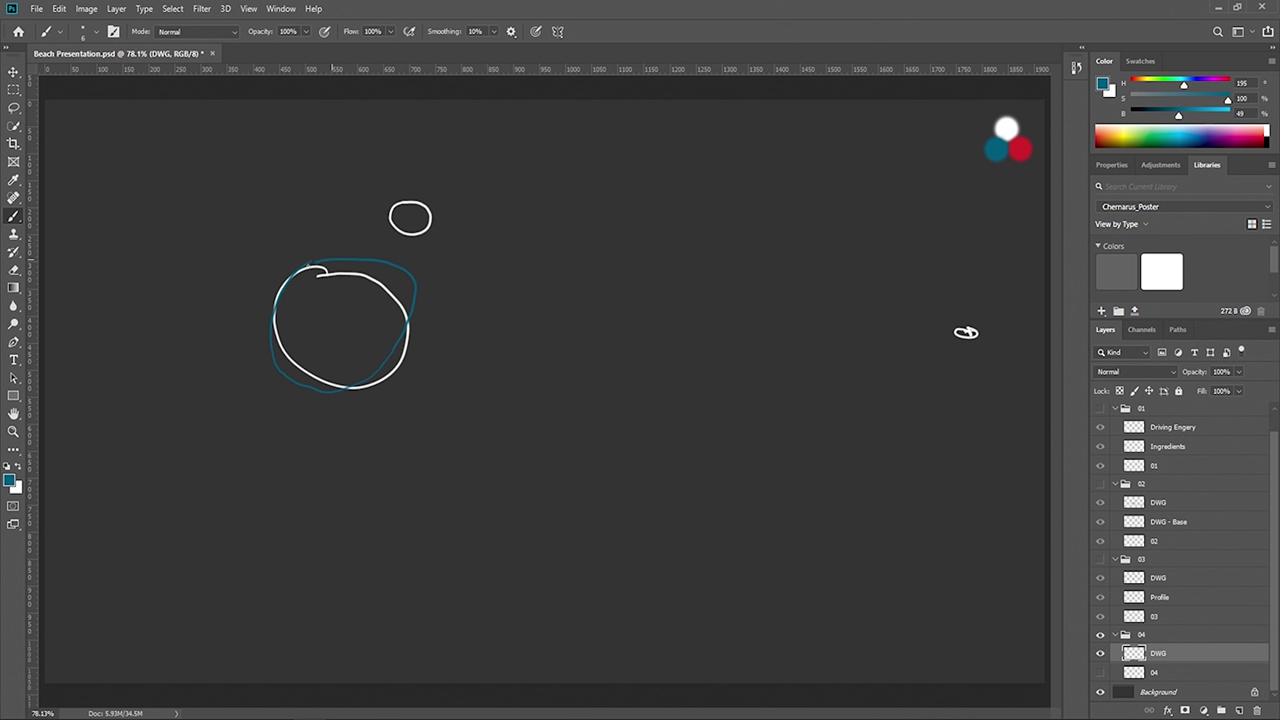
left_click_drag(389, 256, 399, 239)
left_click_drag(282, 389, 273, 389)
- Draw arrows beside the distant tiny circle and from the large circle toward it, and outline a second bulge on that side
left_click_drag(950, 326, 936, 338)
left_click_drag(419, 320, 437, 312)
mouse_move(376, 262)
left_mouse_down()
mouse_move(409, 304)
mouse_move(414, 342)
mouse_move(394, 366)
left_mouse_up()
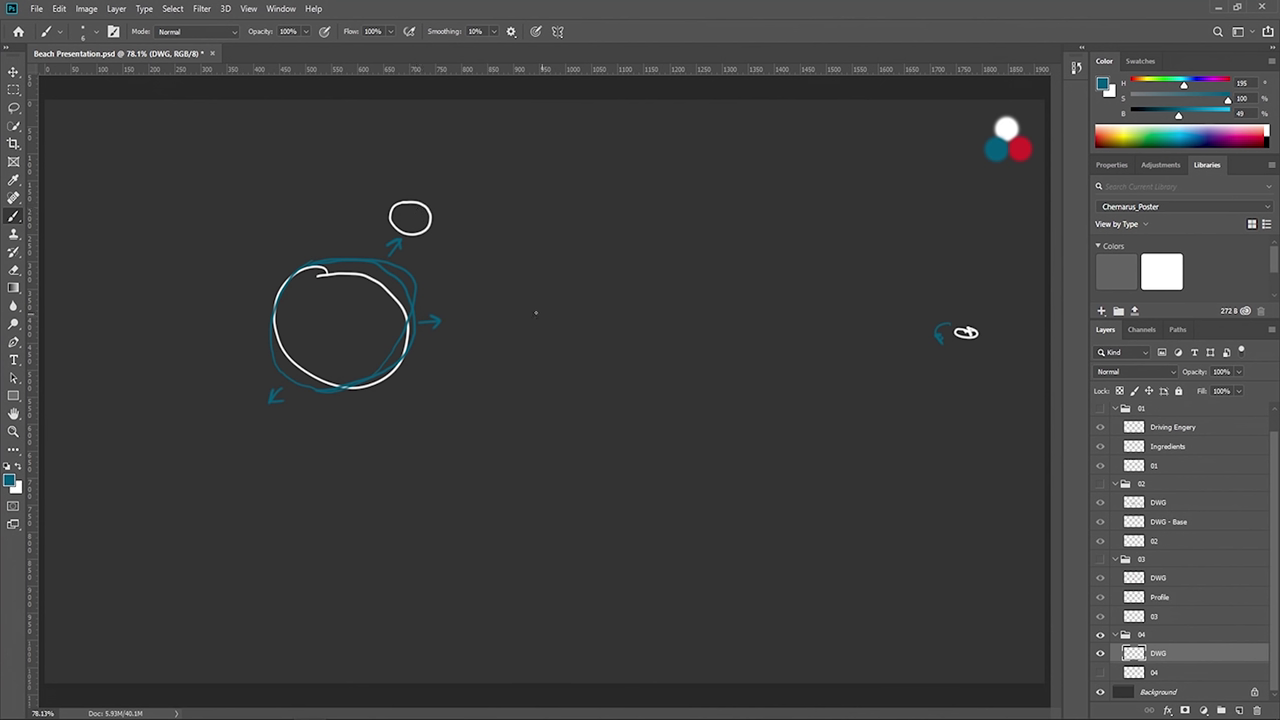
mouse_move(530, 317)
left_mouse_down()
mouse_move(568, 327)
mouse_move(533, 312)
left_mouse_up()
left_click_drag(138, 337, 134, 336)
left_click_drag(344, 273, 118, 310)
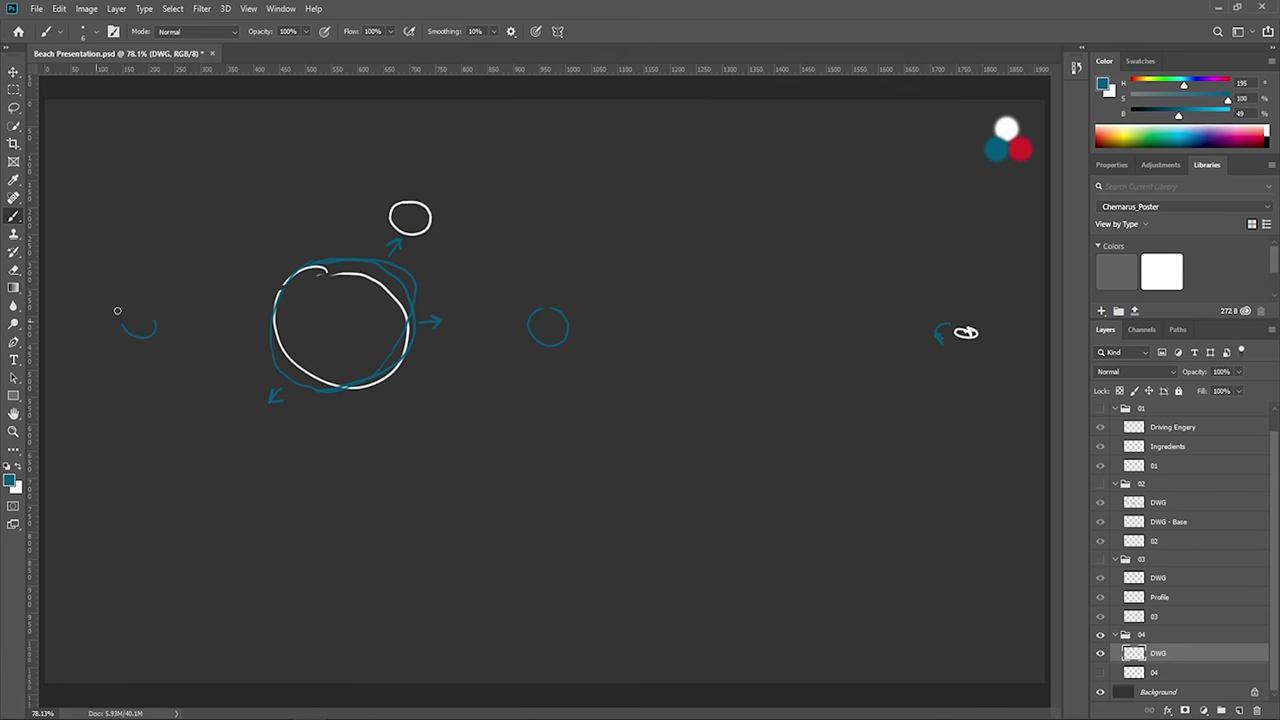
- Hide group 04's DWG layer, create a new layer above it, and review the shore profile in group 03
left_click(1101, 653)
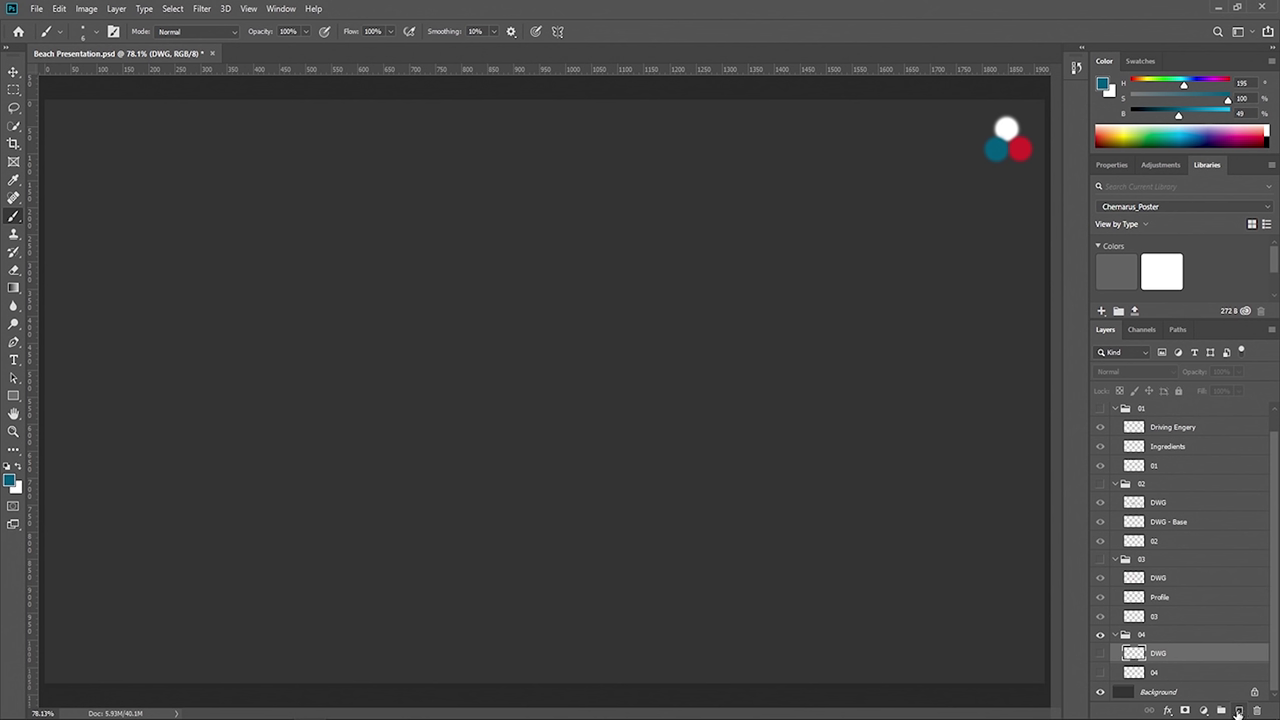
left_click(1239, 710)
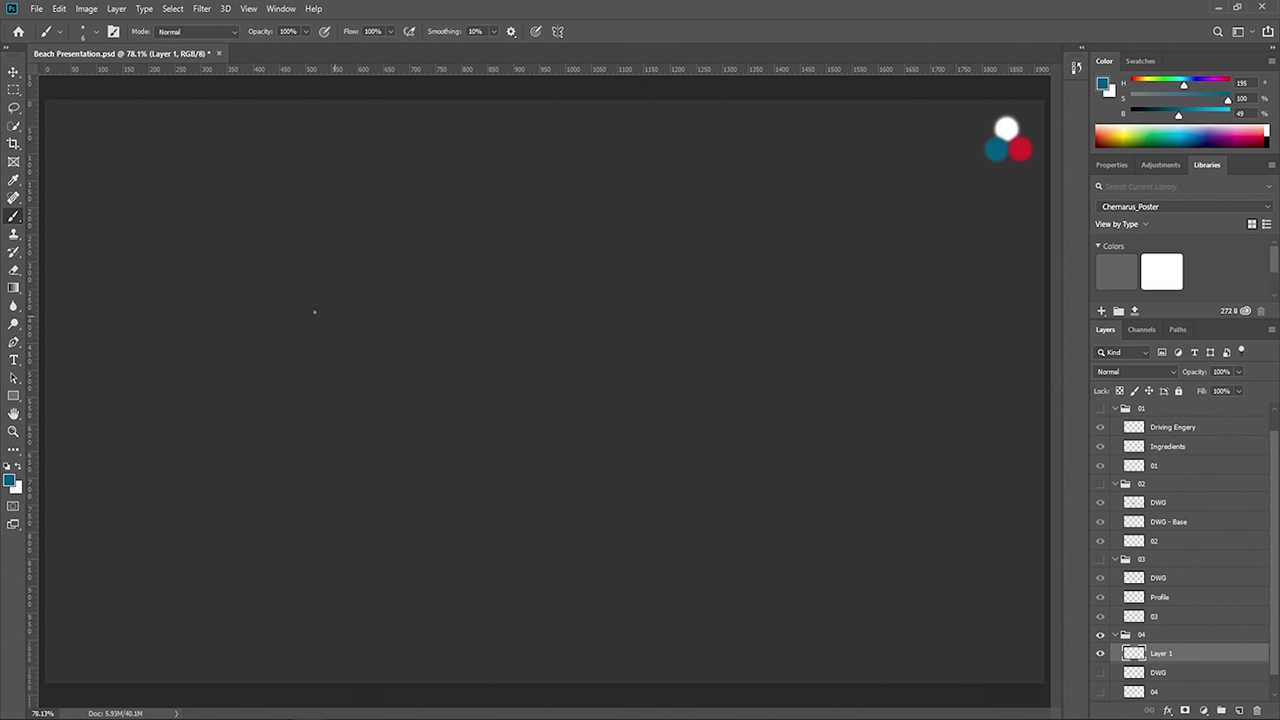
left_click(1100, 559)
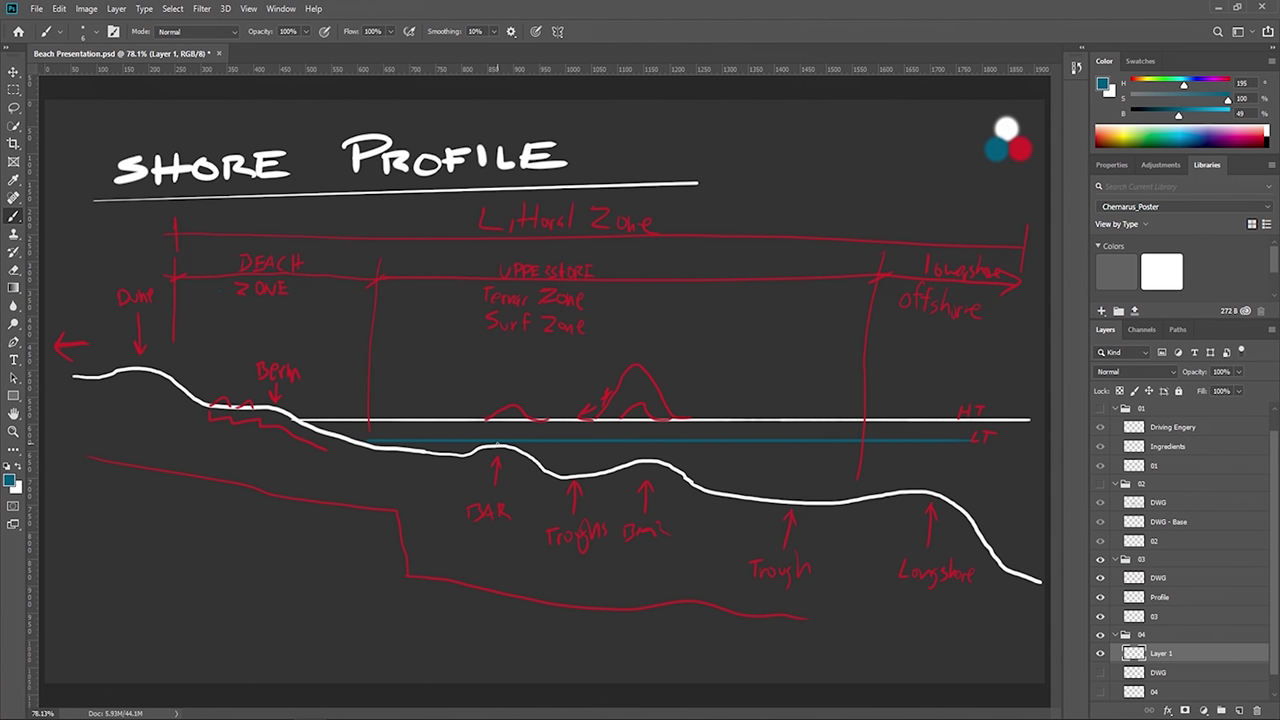
left_click(1101, 560)
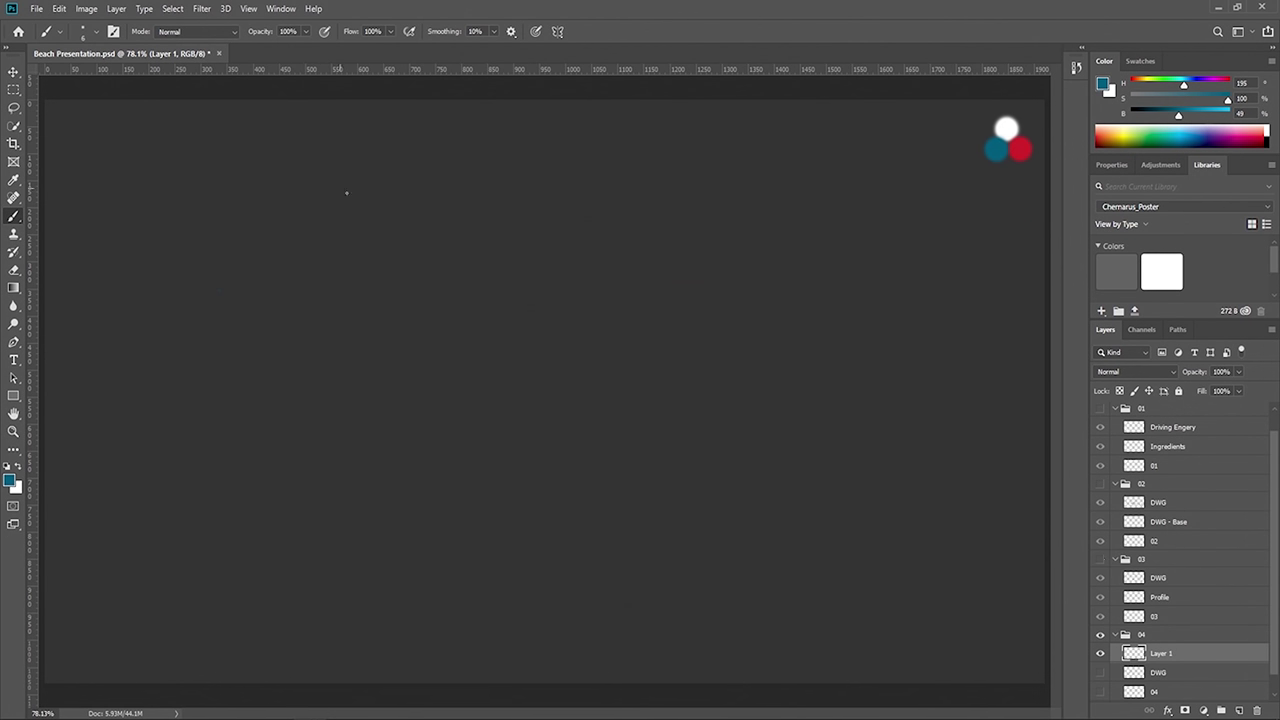
- Sketch a teal coastline with an enclosed bay and handwrite the labels "Land" and "Ocean" on either side of it
mouse_move(311, 495)
left_mouse_down()
mouse_move(337, 449)
mouse_move(437, 383)
mouse_move(486, 314)
mouse_move(584, 257)
left_mouse_up()
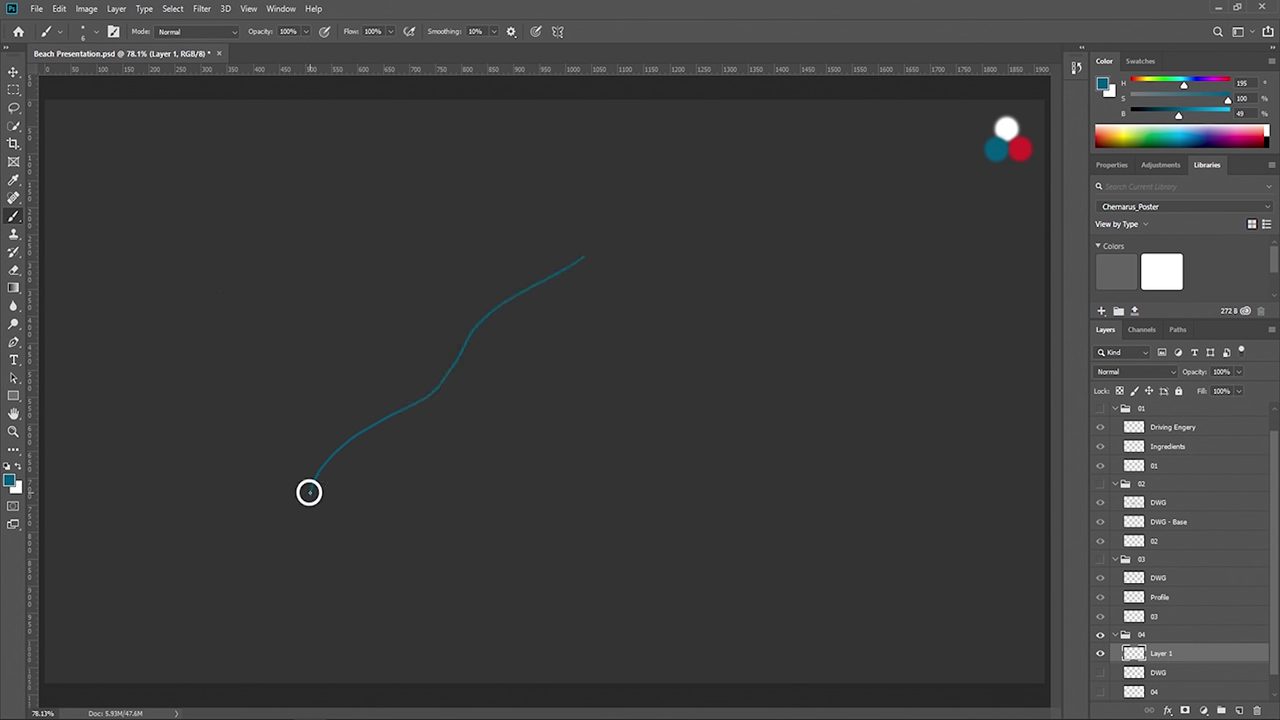
mouse_move(310, 492)
left_mouse_down()
mouse_move(264, 462)
mouse_move(252, 419)
mouse_move(186, 443)
mouse_move(189, 522)
mouse_move(252, 566)
mouse_move(294, 549)
mouse_move(315, 660)
left_mouse_up()
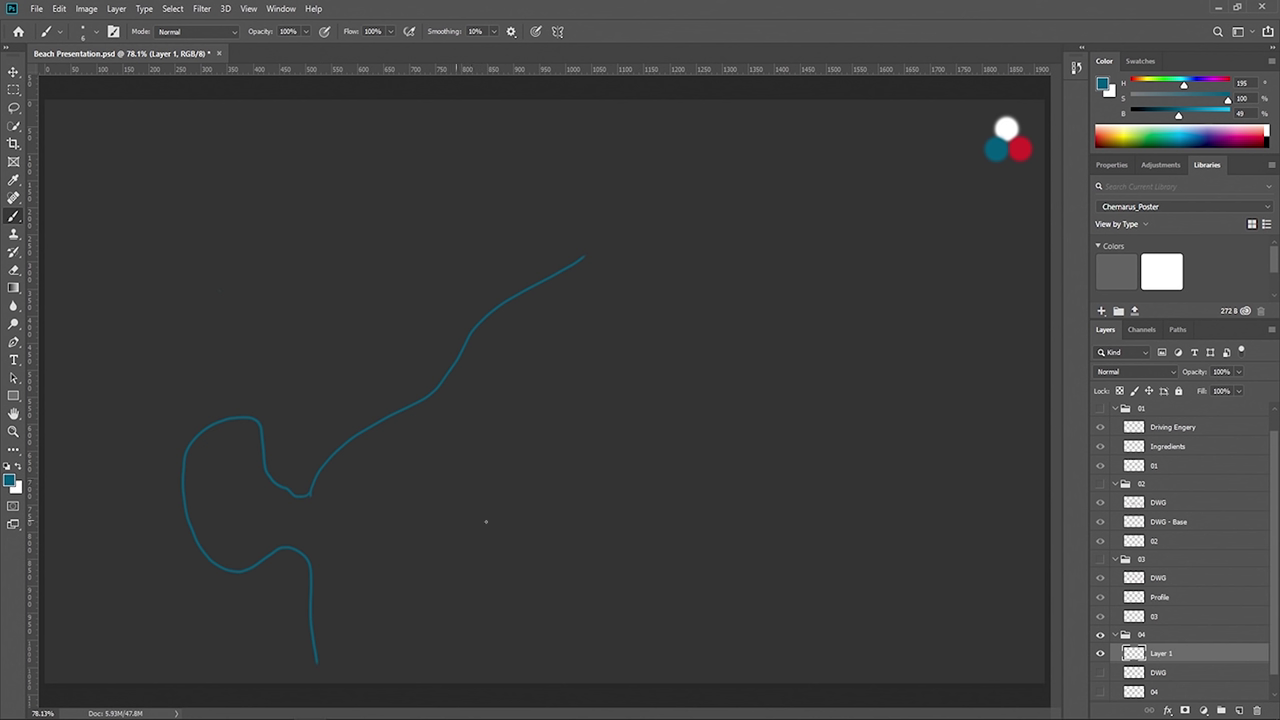
left_click_drag(540, 510, 606, 526)
mouse_move(120, 362)
left_mouse_down()
mouse_move(145, 390)
mouse_move(188, 340)
left_mouse_up()
left_click_drag(579, 260, 586, 158)
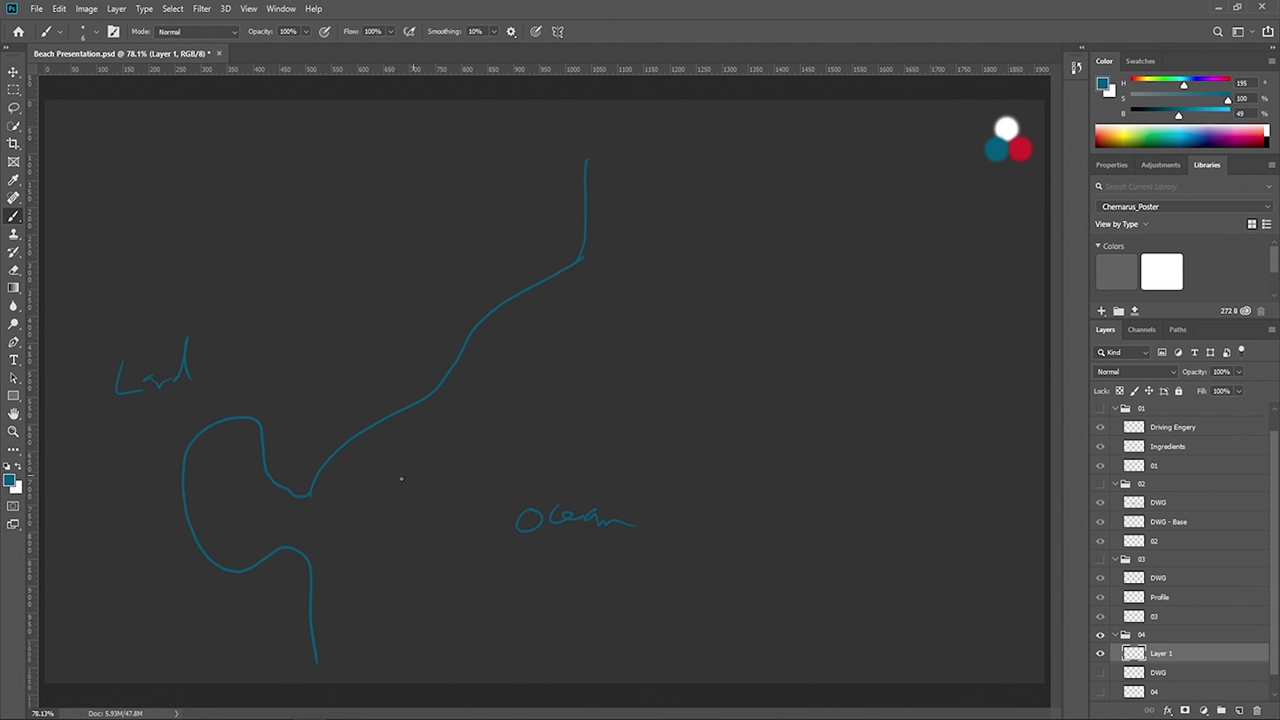
- Mark short wave strokes along the open coastline, draw an arrow entering the bay, and retrace the bay's inner shore with scalloped strokes
left_click_drag(366, 452, 381, 466)
left_click_drag(444, 409, 455, 425)
left_click_drag(473, 369, 496, 386)
left_click_drag(513, 325, 538, 345)
mouse_move(355, 583)
left_mouse_down()
mouse_move(328, 590)
mouse_move(344, 612)
left_mouse_up()
left_click_drag(364, 637, 344, 657)
mouse_move(302, 518)
left_mouse_down()
mouse_move(252, 530)
mouse_move(262, 534)
left_mouse_up()
mouse_move(256, 413)
left_mouse_down()
mouse_move(188, 440)
mouse_move(182, 487)
mouse_move(214, 563)
left_mouse_up()
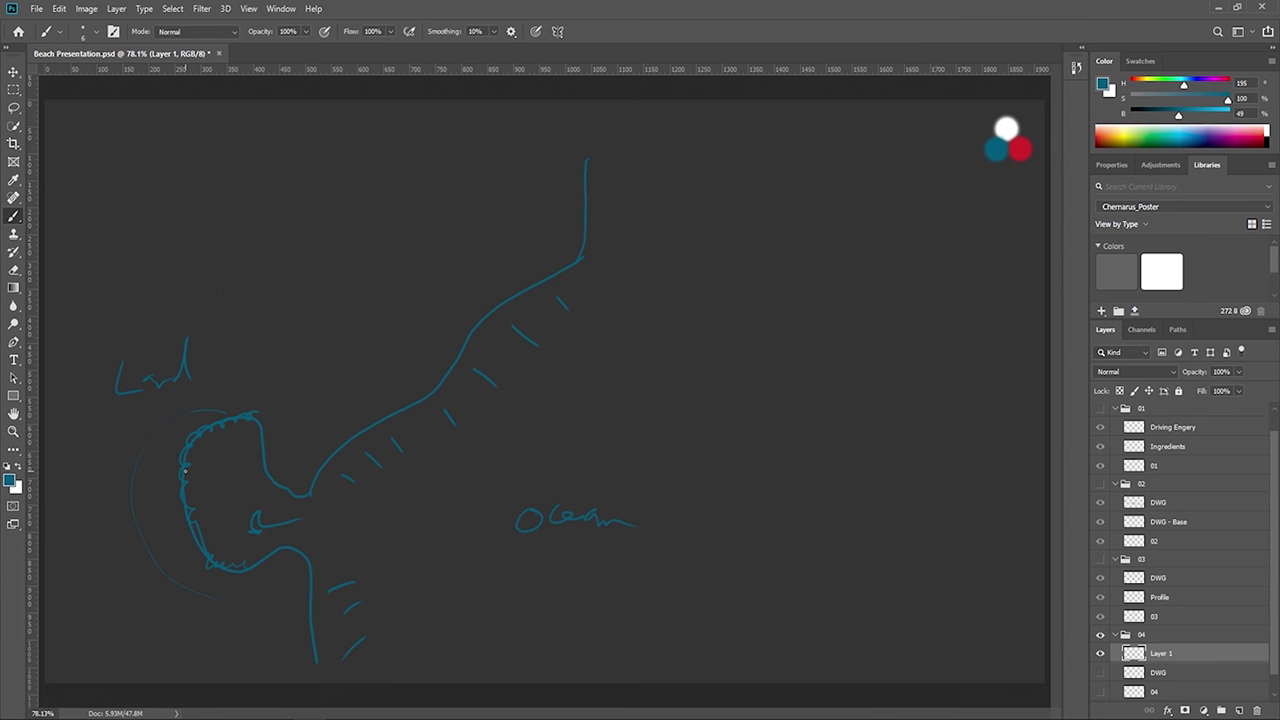
- Open Google Maps in a new Chrome window and move that window in front of the sketch
right_click(145, 718)
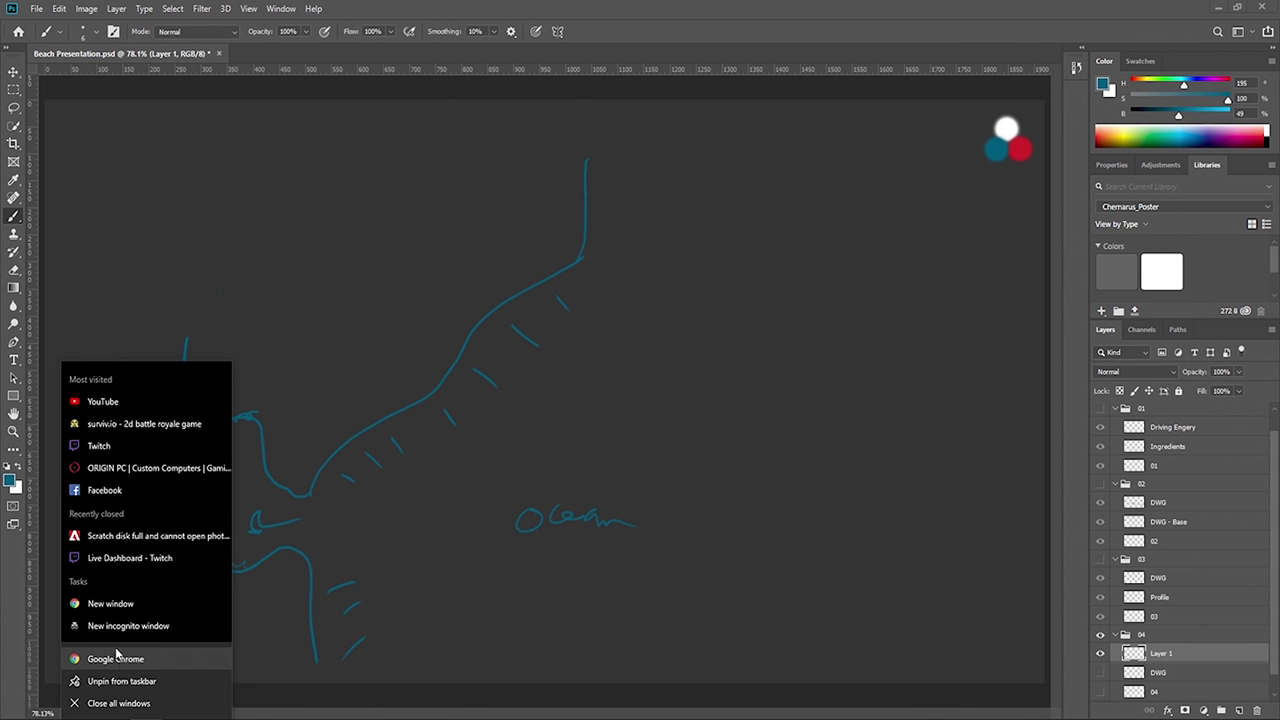
left_click(130, 604)
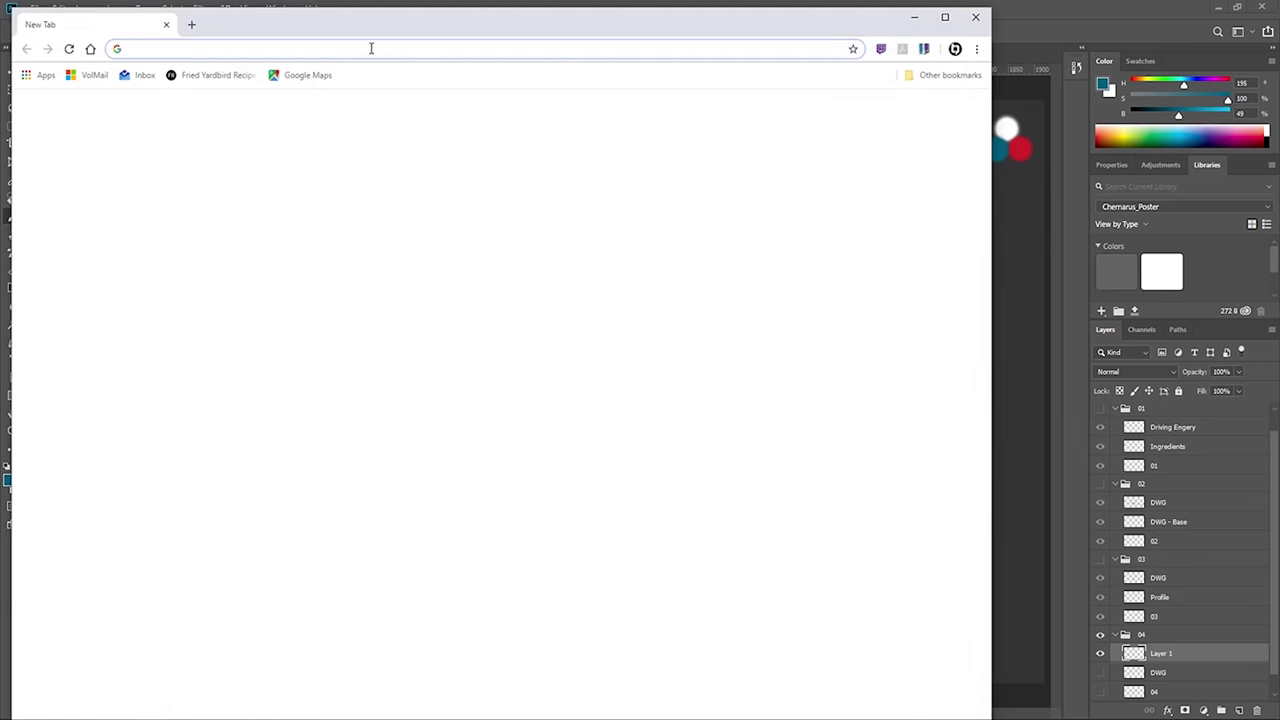
type("map")
key("Return")
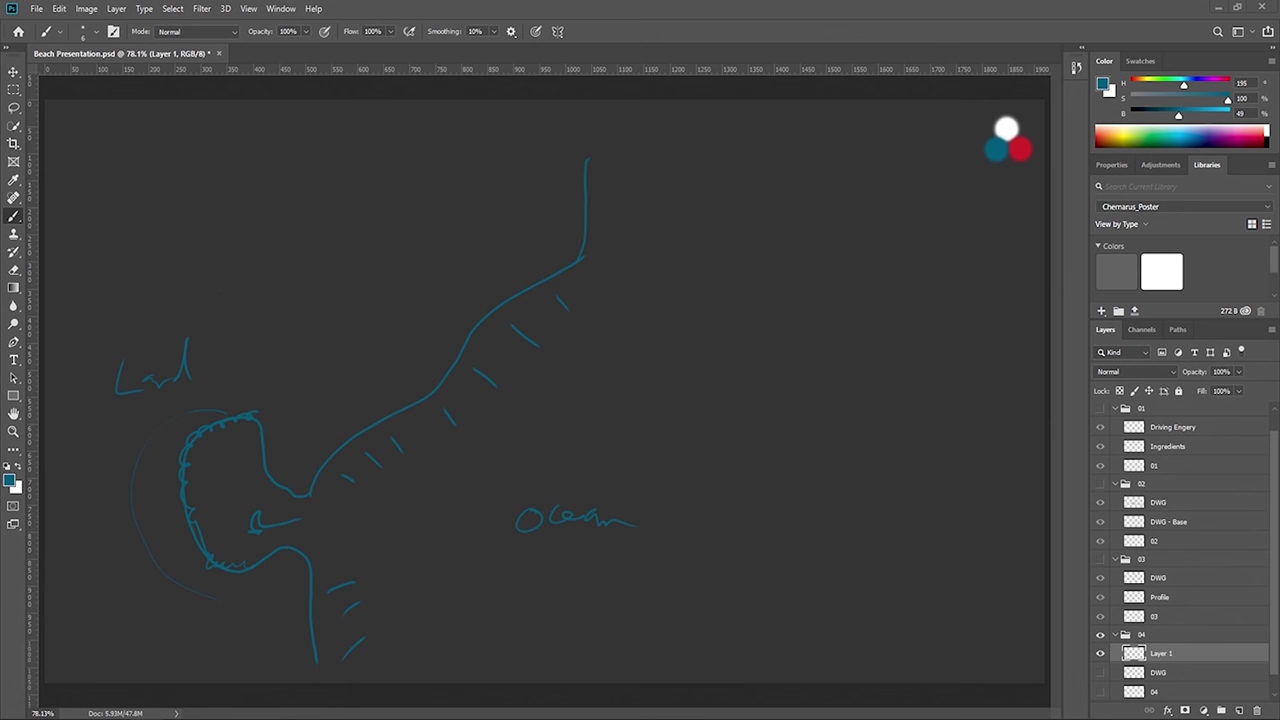
left_click_drag(0, 225, 948, 66)
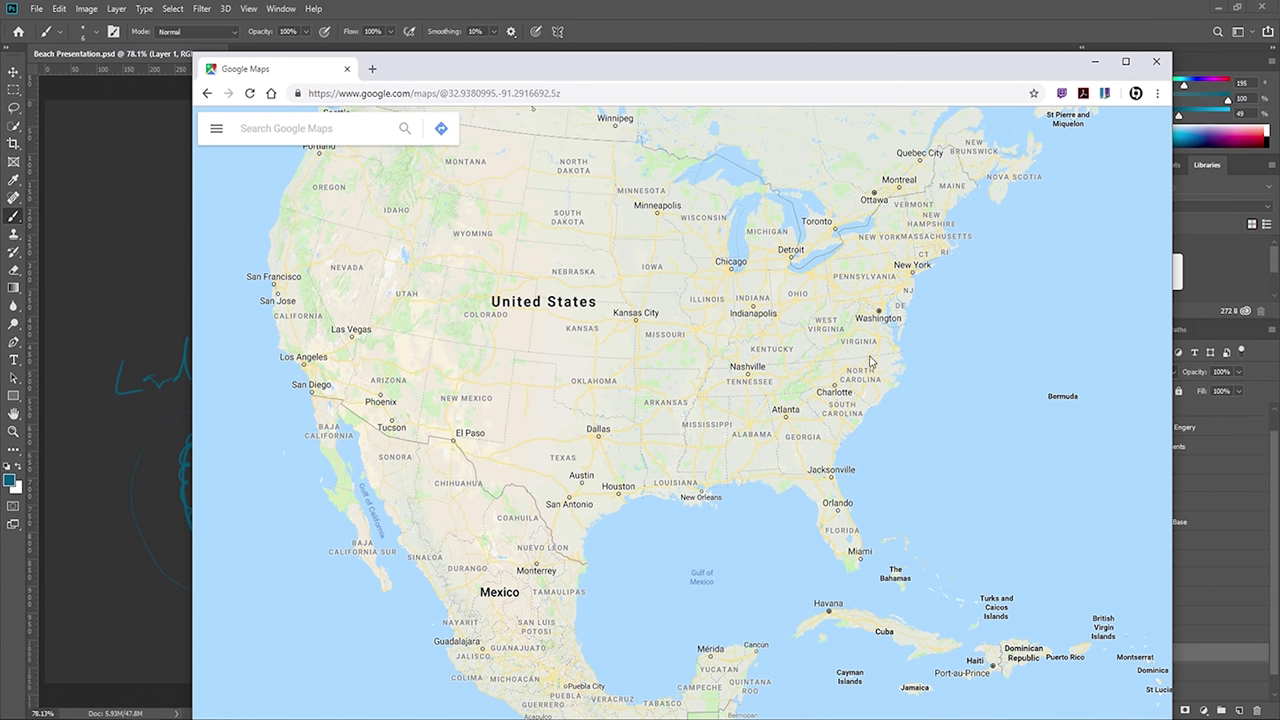
- Examine the Atlantic coastline on the map from Nova Scotia and Maine down to Virginia and back
left_click_drag(917, 372, 677, 437)
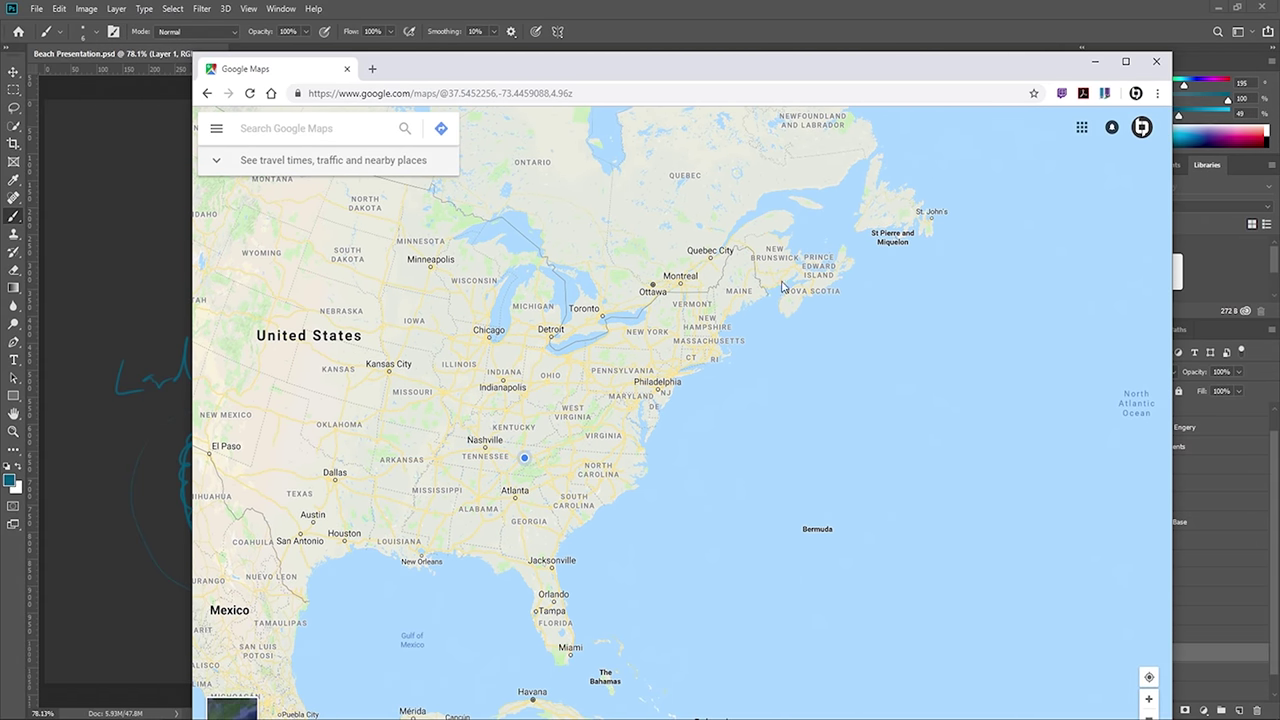
scroll(782, 300, "down", 3)
scroll(782, 300, "up", 3)
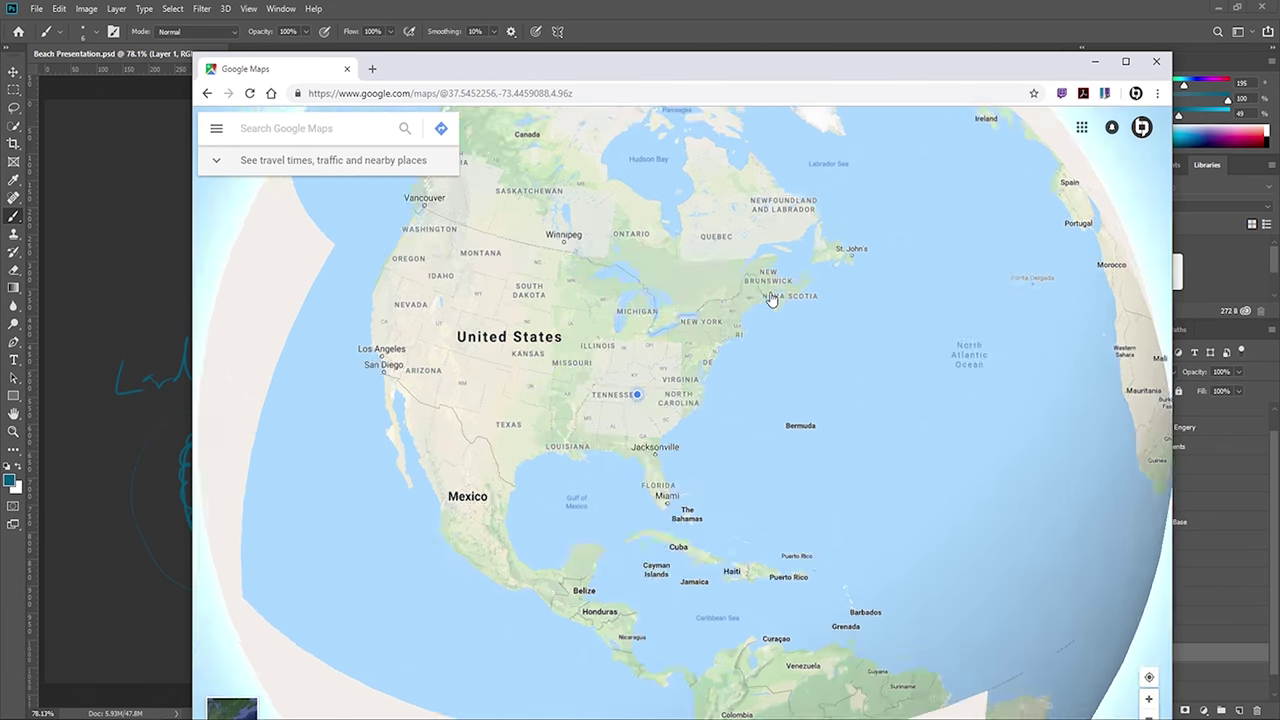
scroll(785, 295, "up", 2)
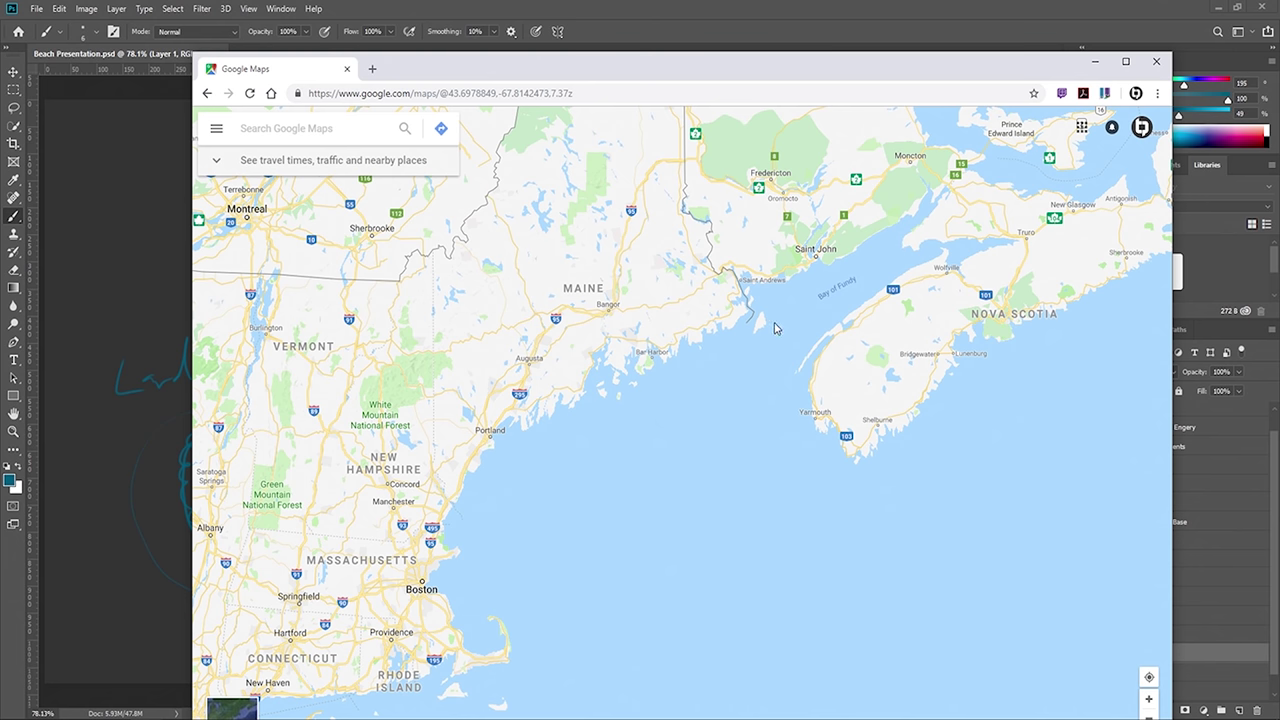
left_click_drag(846, 295, 855, 408)
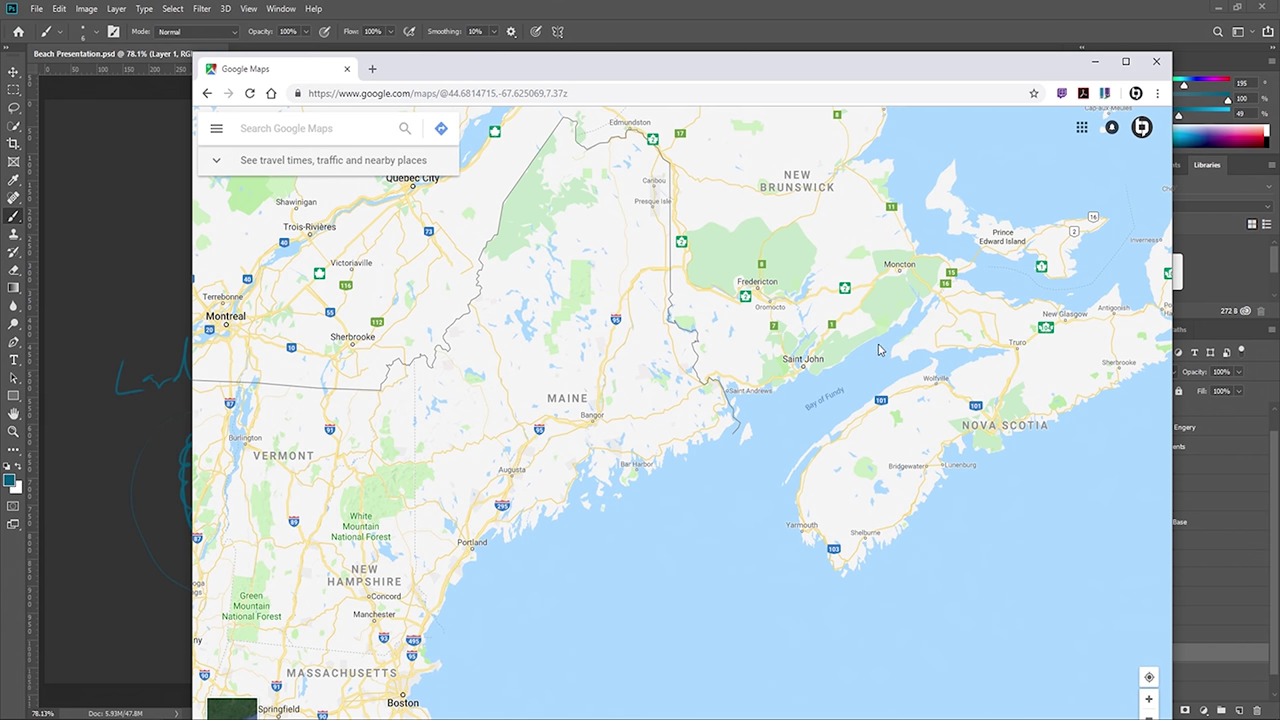
left_click_drag(760, 532, 766, 371)
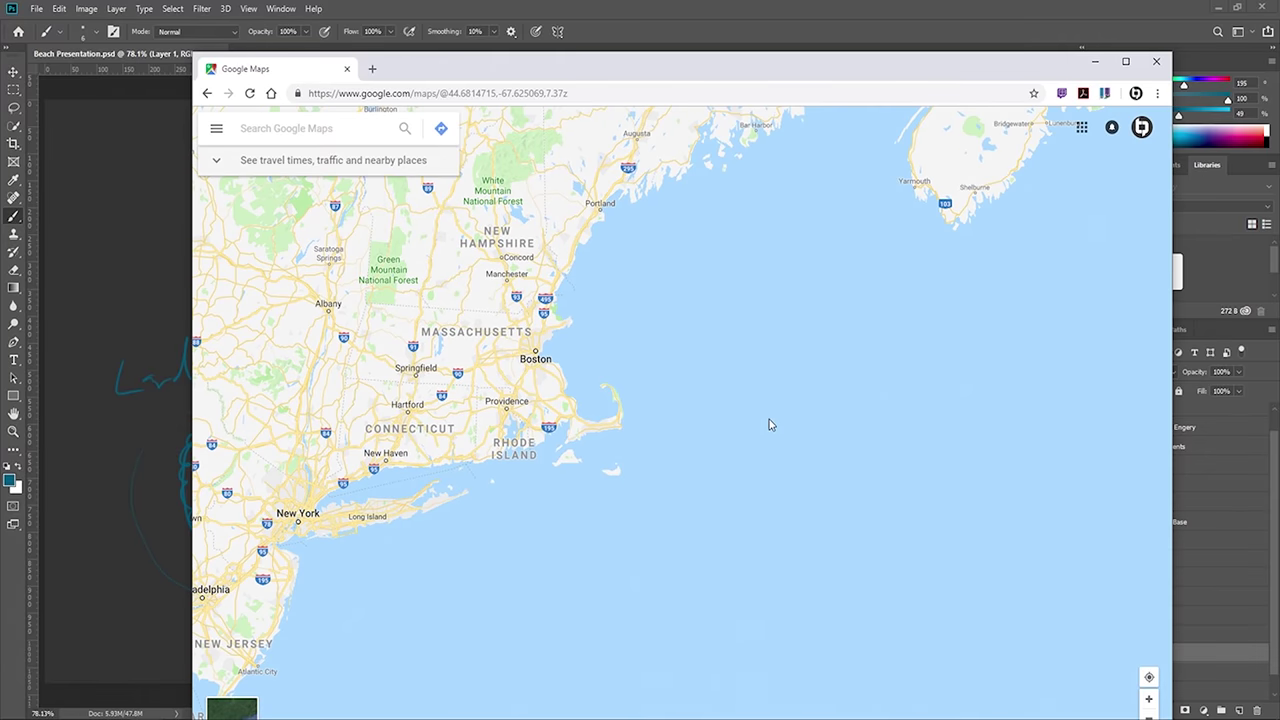
left_click_drag(700, 398, 766, 269)
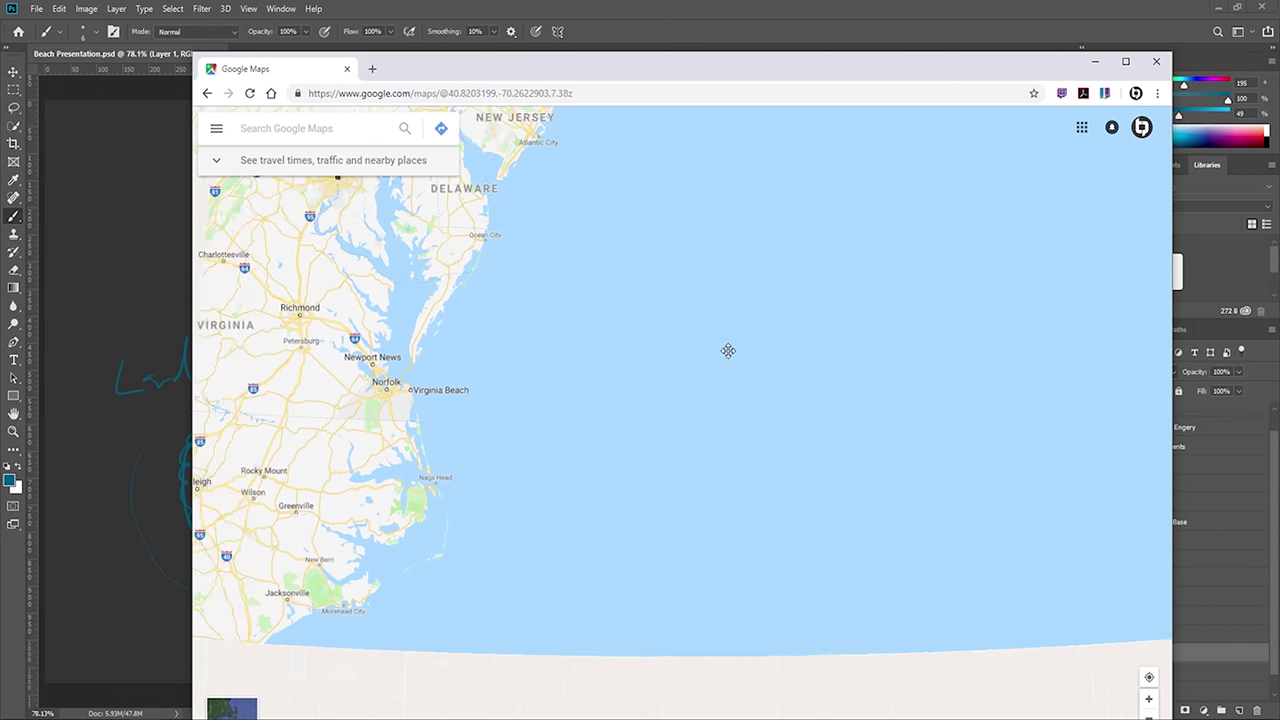
left_click_drag(978, 240, 731, 333)
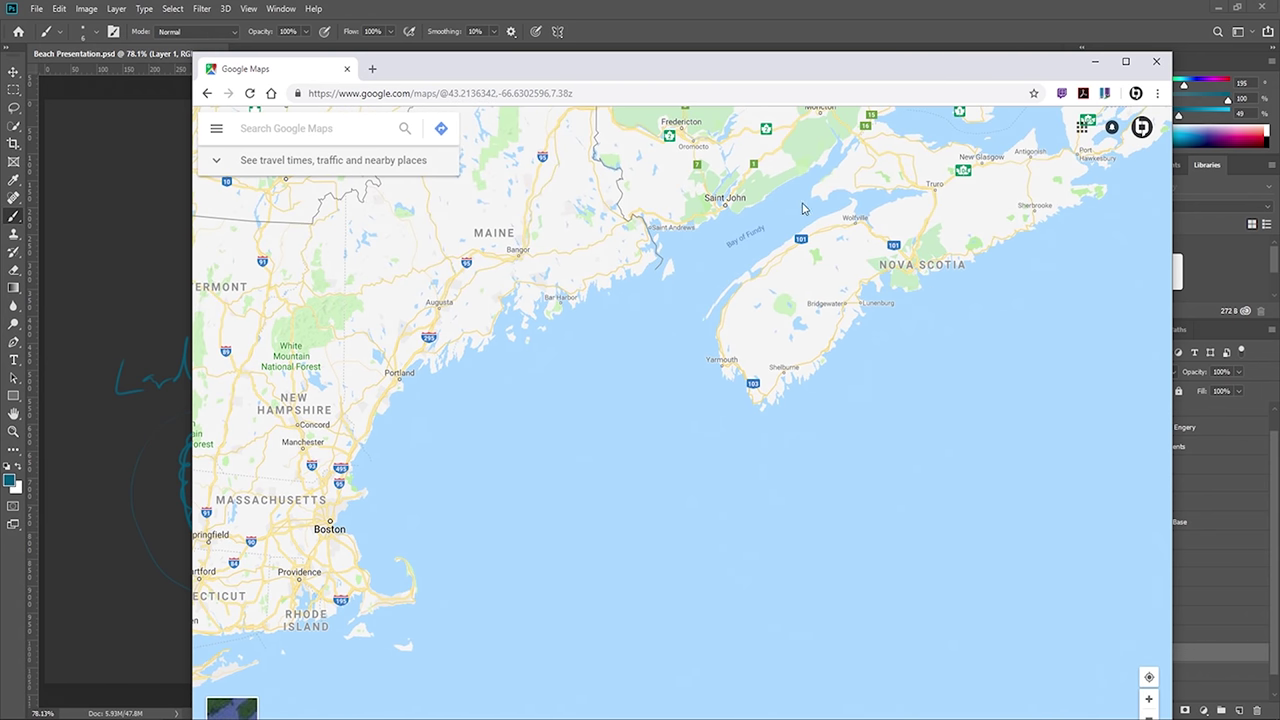
- Examine the coastlines around the Bay of Fundy, the Gulf of St. Lawrence and Newfoundland on the map
left_click_drag(810, 187, 802, 191)
scroll(670, 248, "down", 2)
scroll(665, 232, "up", 5)
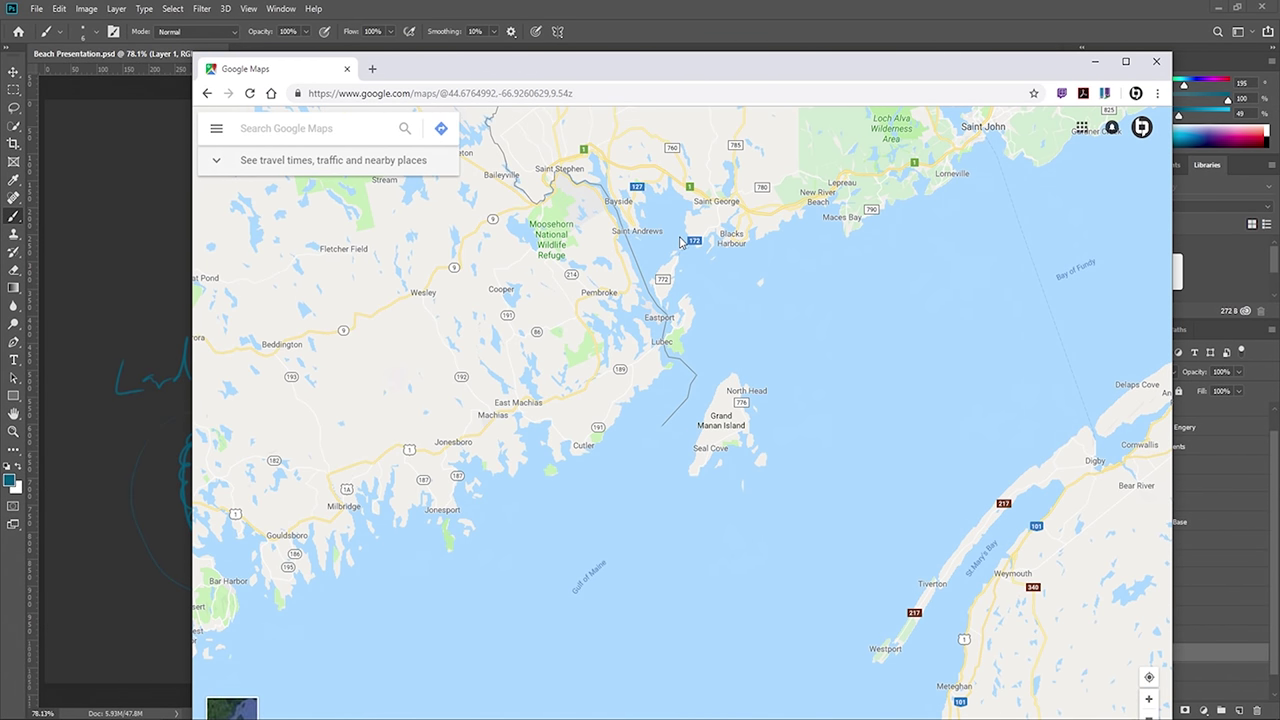
scroll(866, 308, "down", 3)
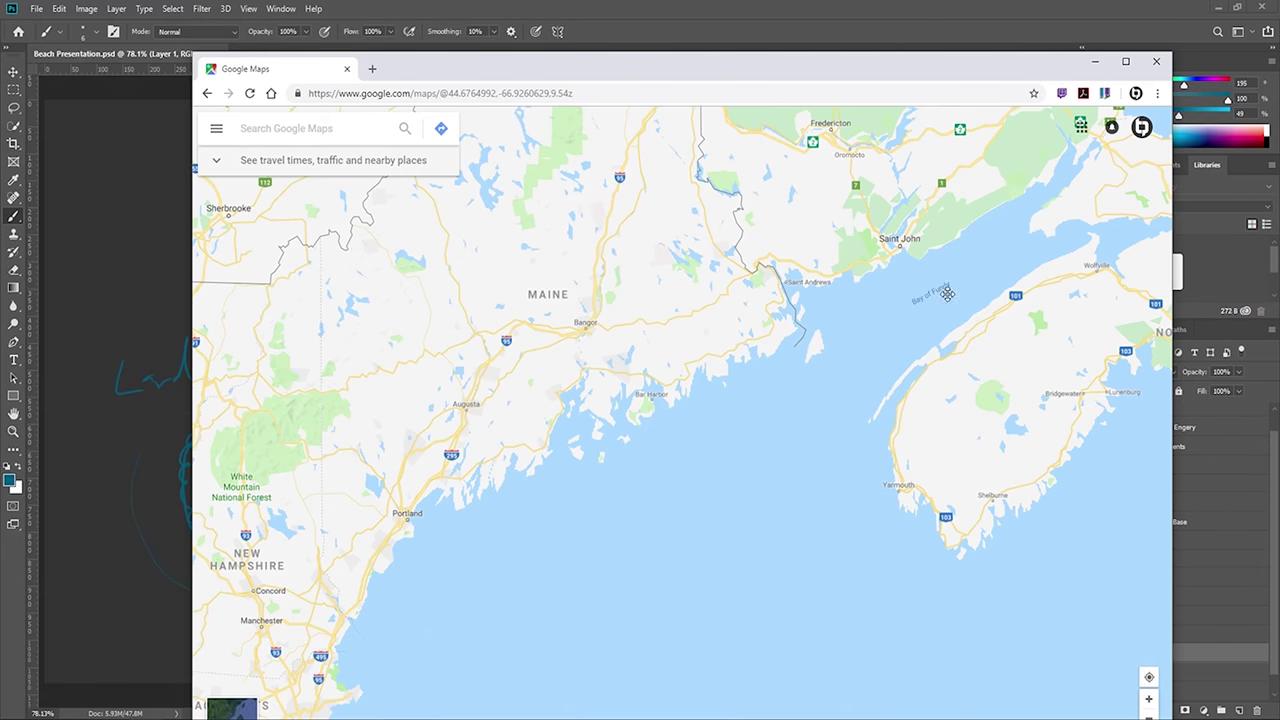
scroll(838, 390, "down", 2)
left_click_drag(817, 235, 791, 363)
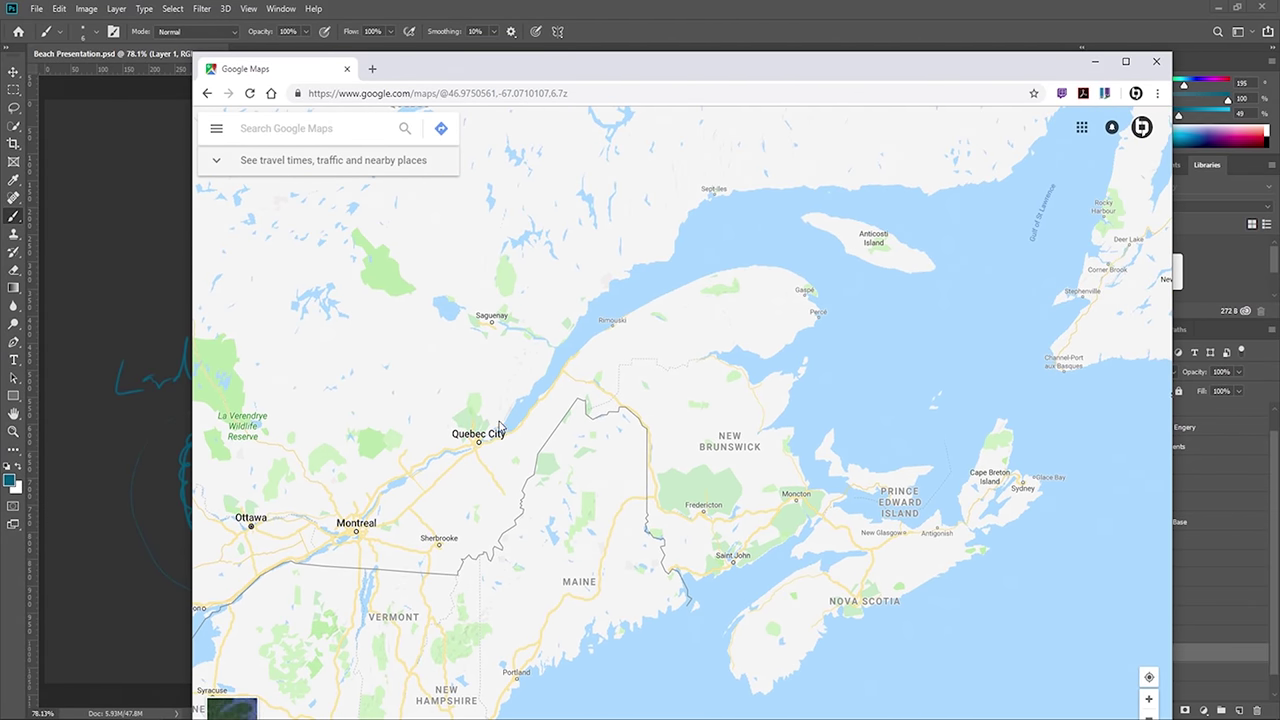
left_click_drag(837, 354, 484, 523)
scroll(1027, 552, "up", 2)
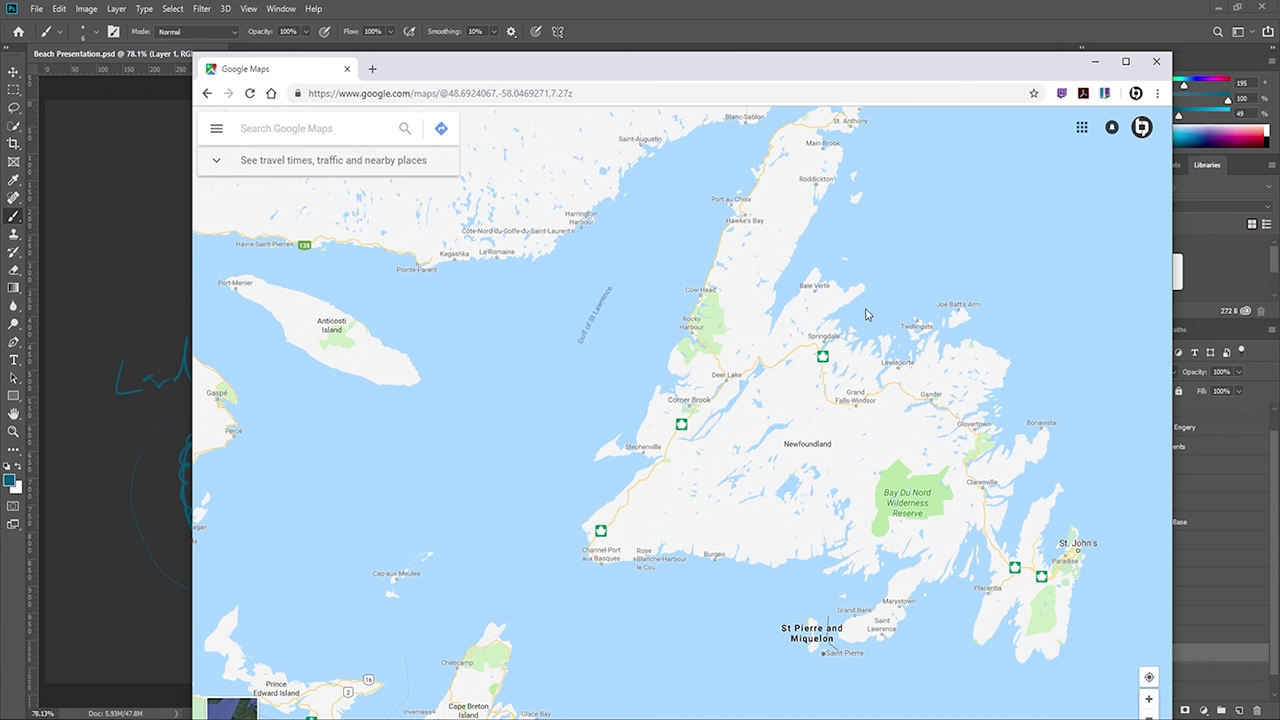
scroll(720, 391, "down", 3)
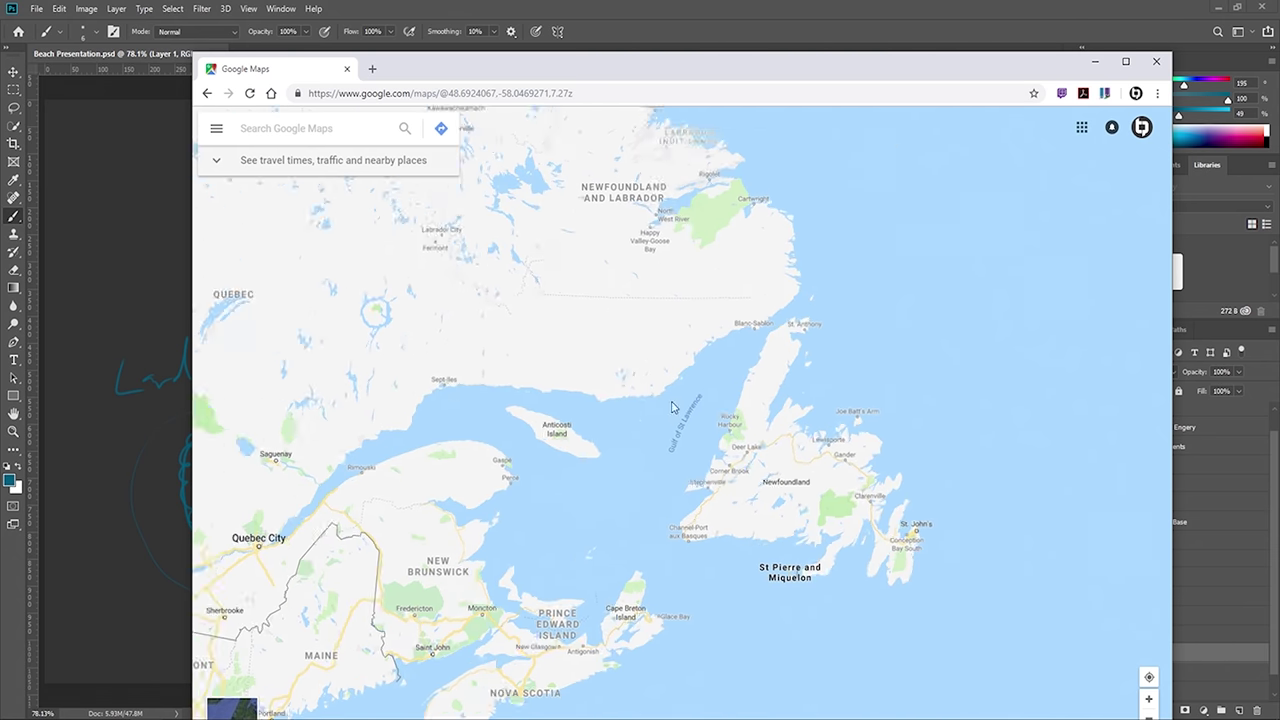
- Move the map from the Gulf of St. Lawrence to a close view of the Texas coast around Corpus Christi
scroll(585, 400, "down", 4)
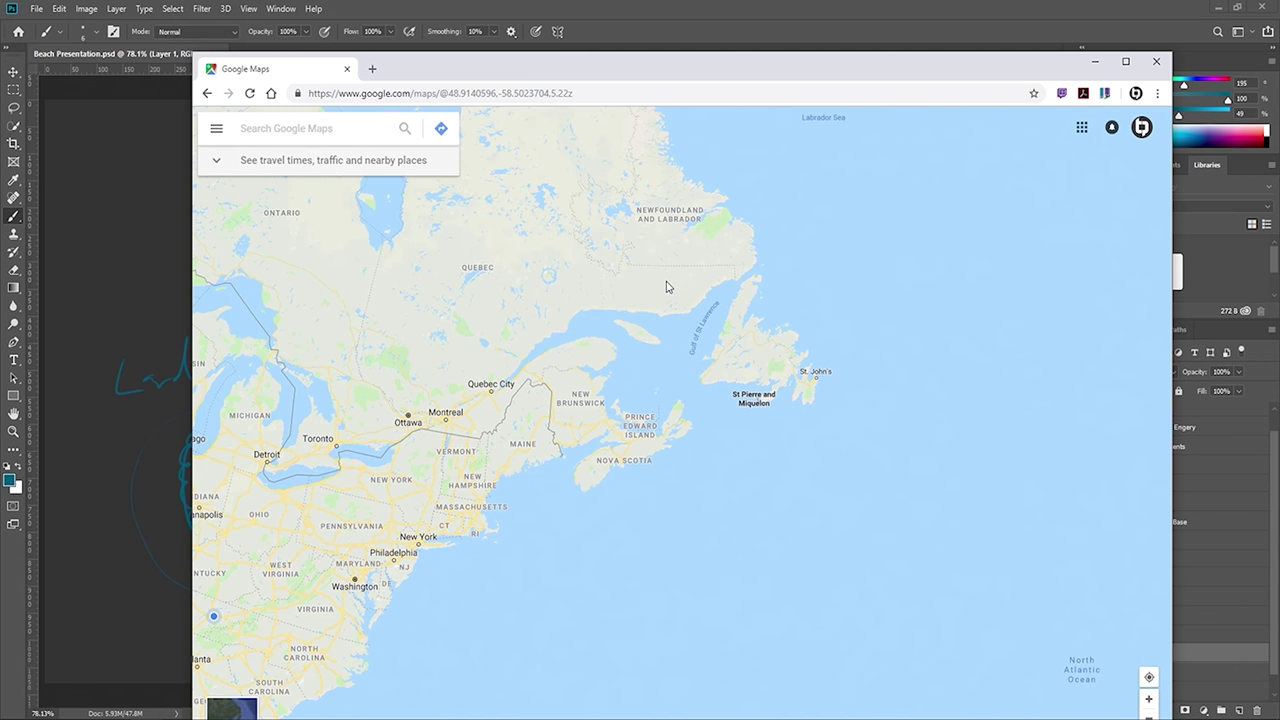
scroll(677, 422, "down", 3)
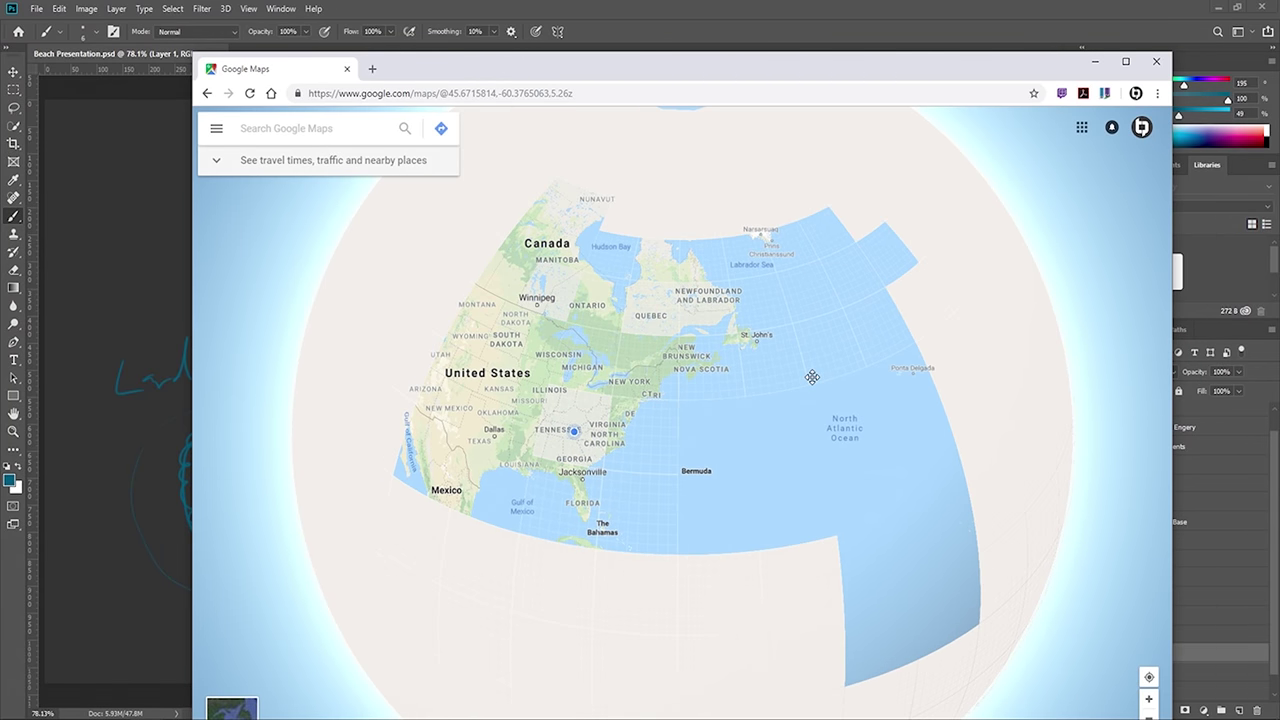
scroll(560, 511, "up", 3)
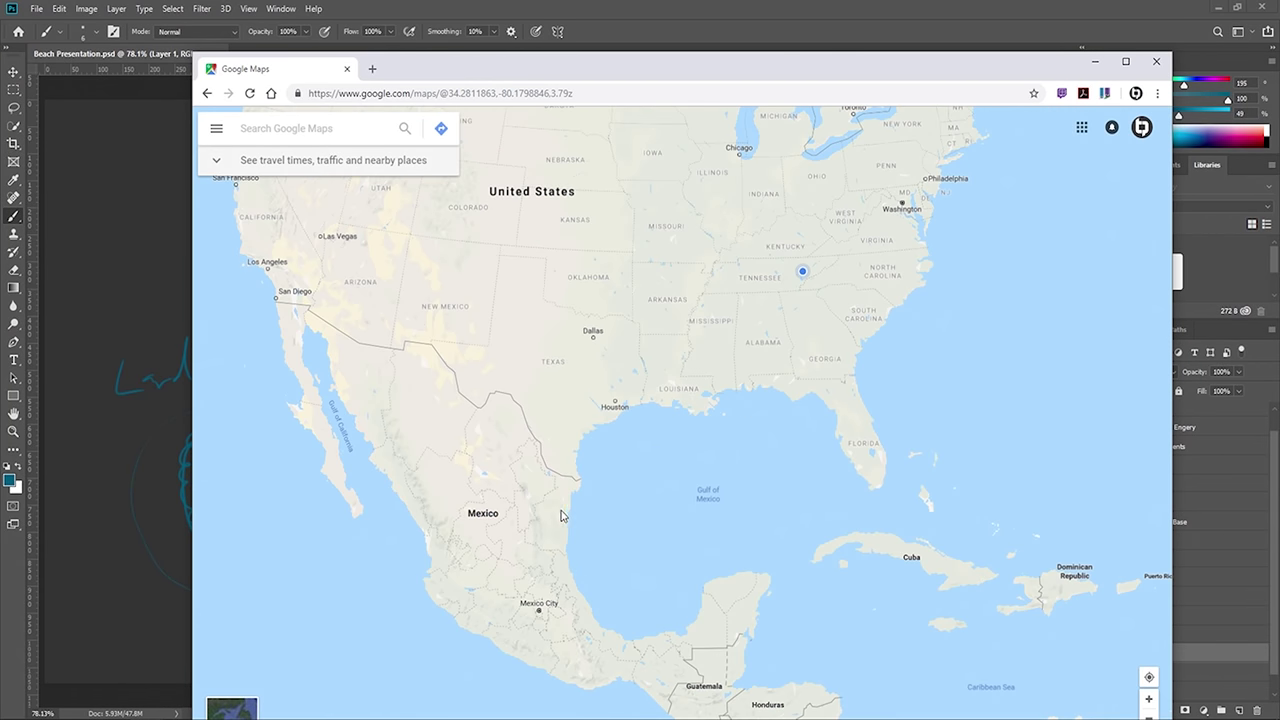
scroll(565, 400, "up", 3)
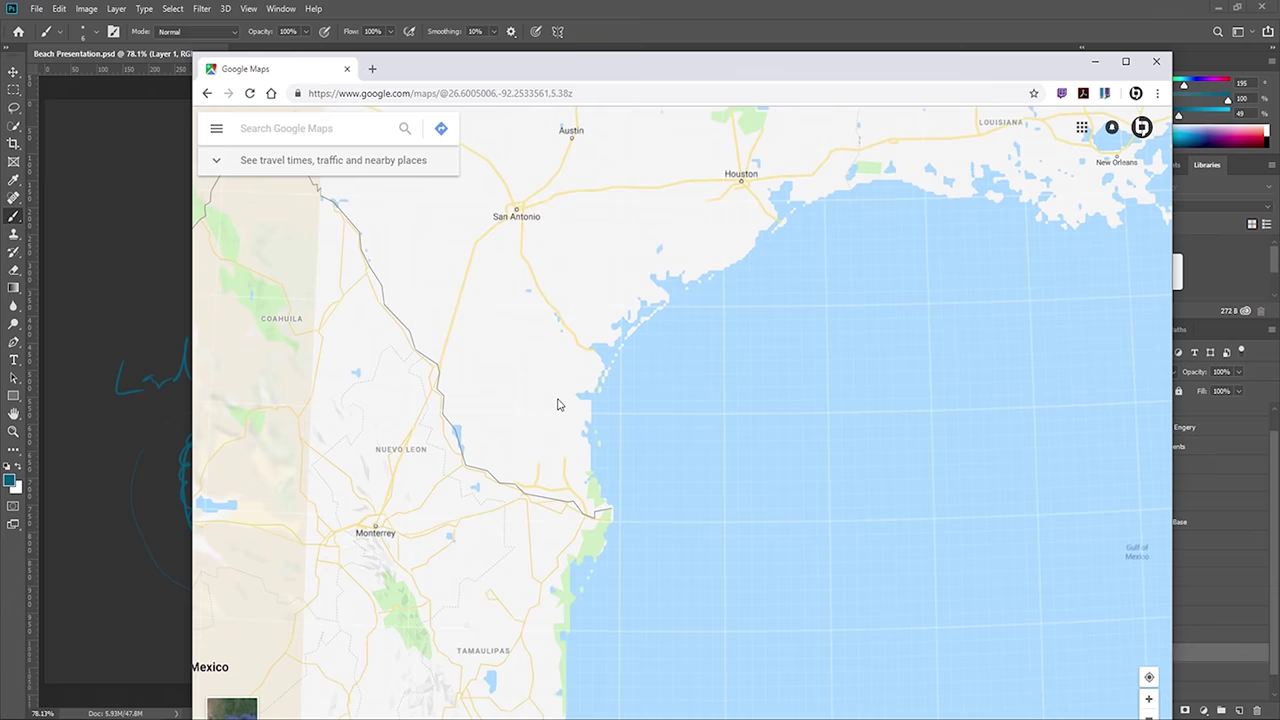
scroll(620, 400, "up", 4)
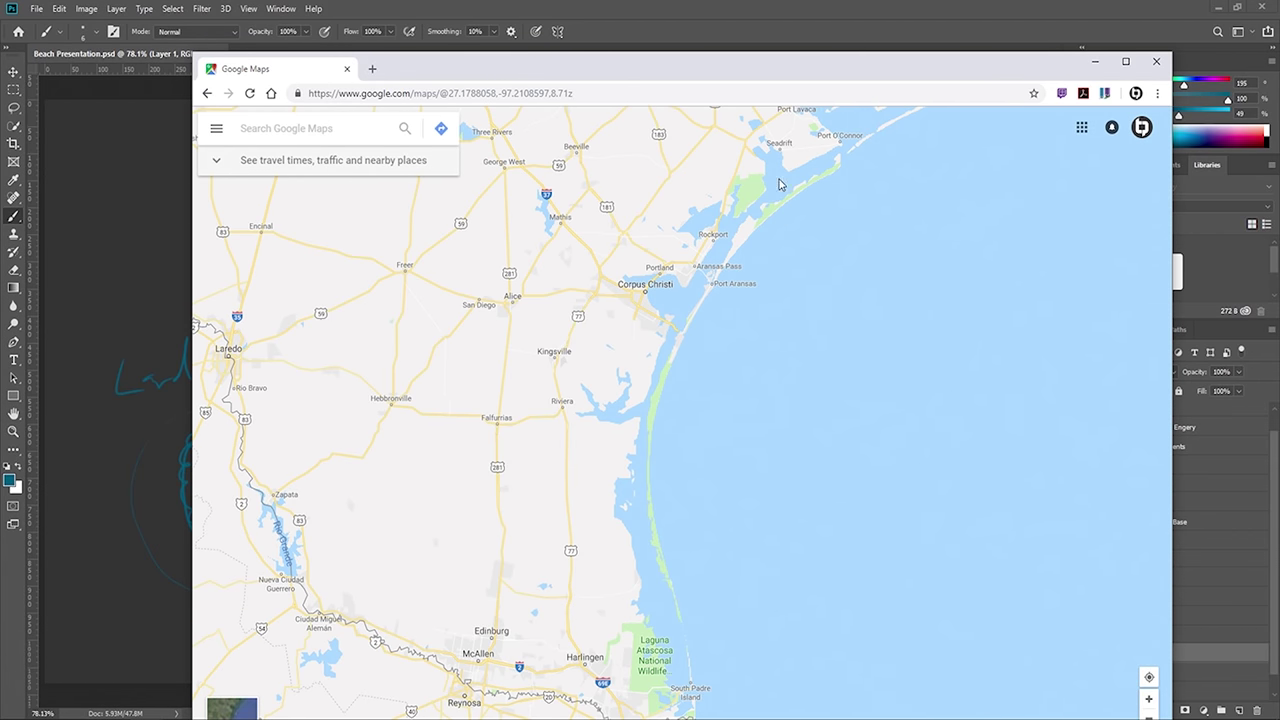
- Examine the Texas barrier islands from Port O'Connor to South Padre Island and the wider Gulf of Mexico, and close the map window
left_click_drag(782, 186, 711, 277)
left_click_drag(717, 344, 750, 236)
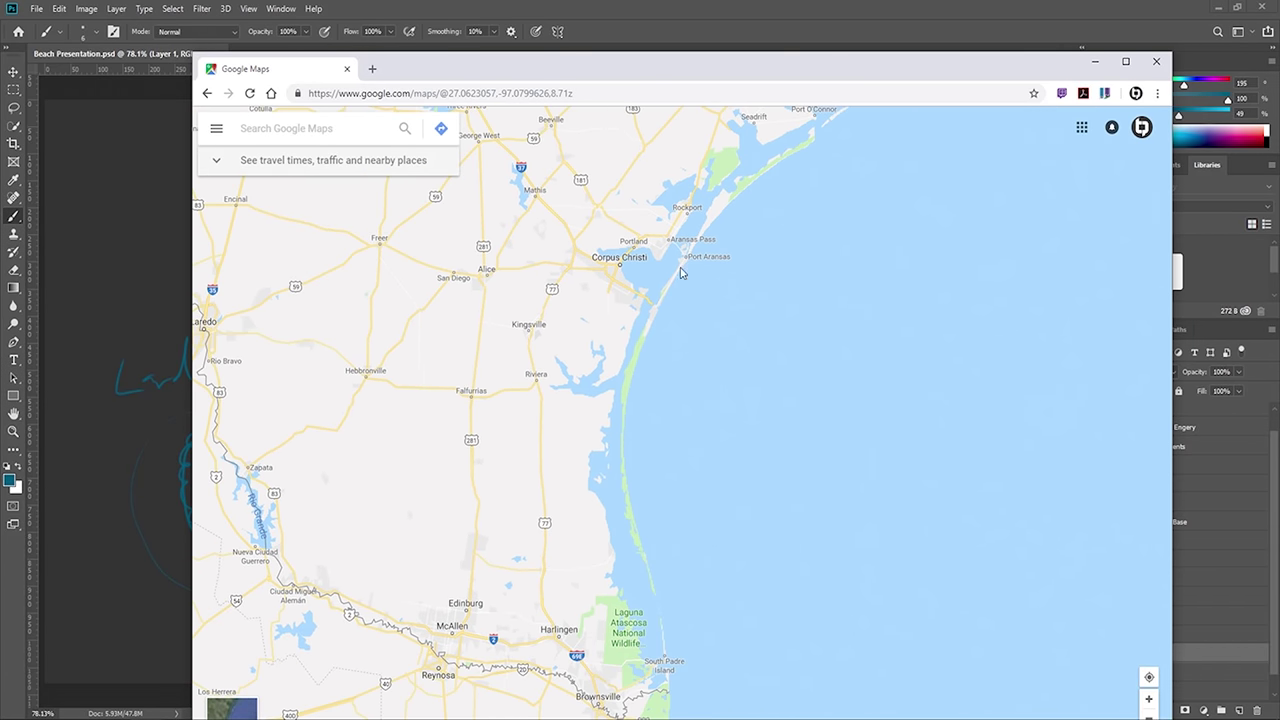
left_click_drag(789, 177, 657, 329)
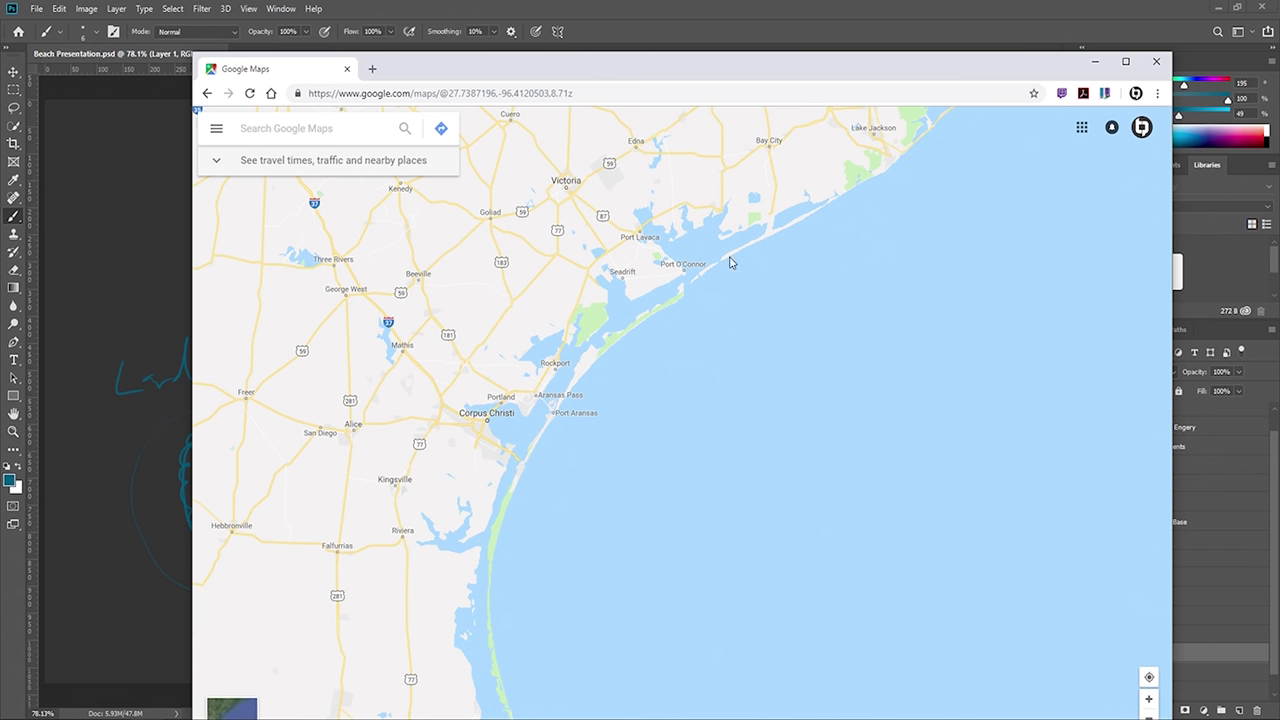
left_click_drag(523, 557, 549, 417)
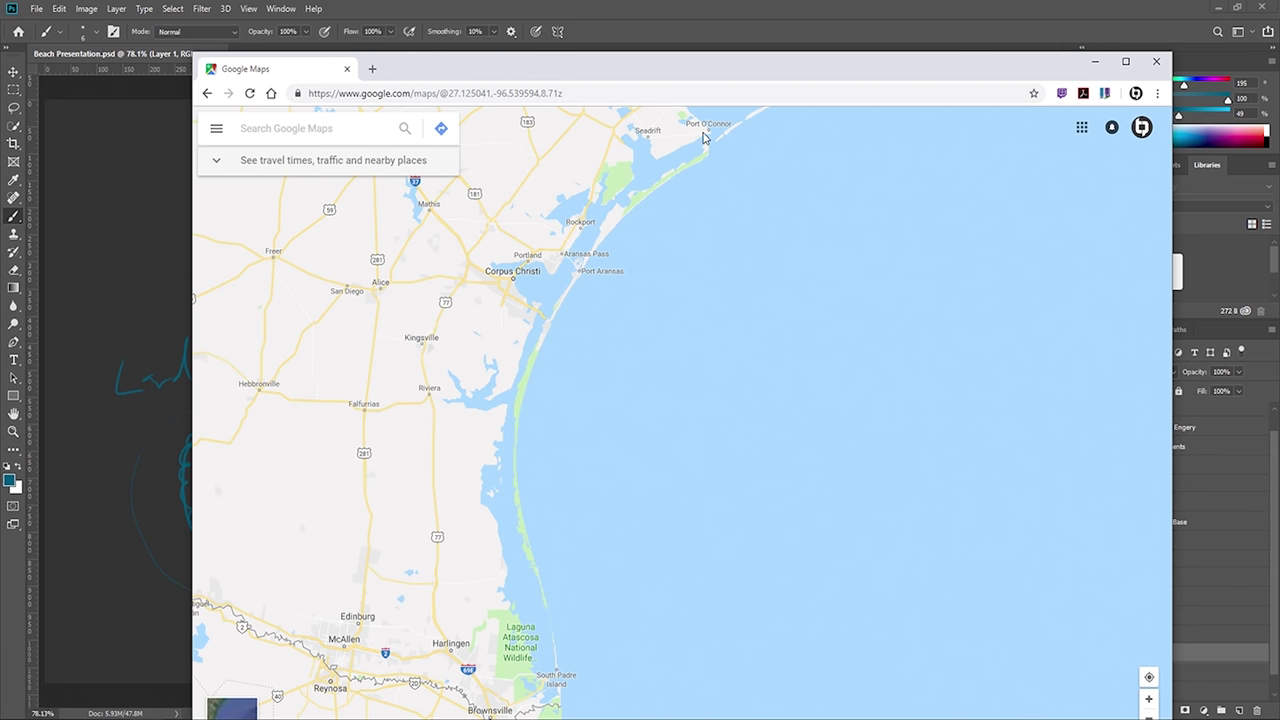
left_click_drag(621, 486, 640, 330)
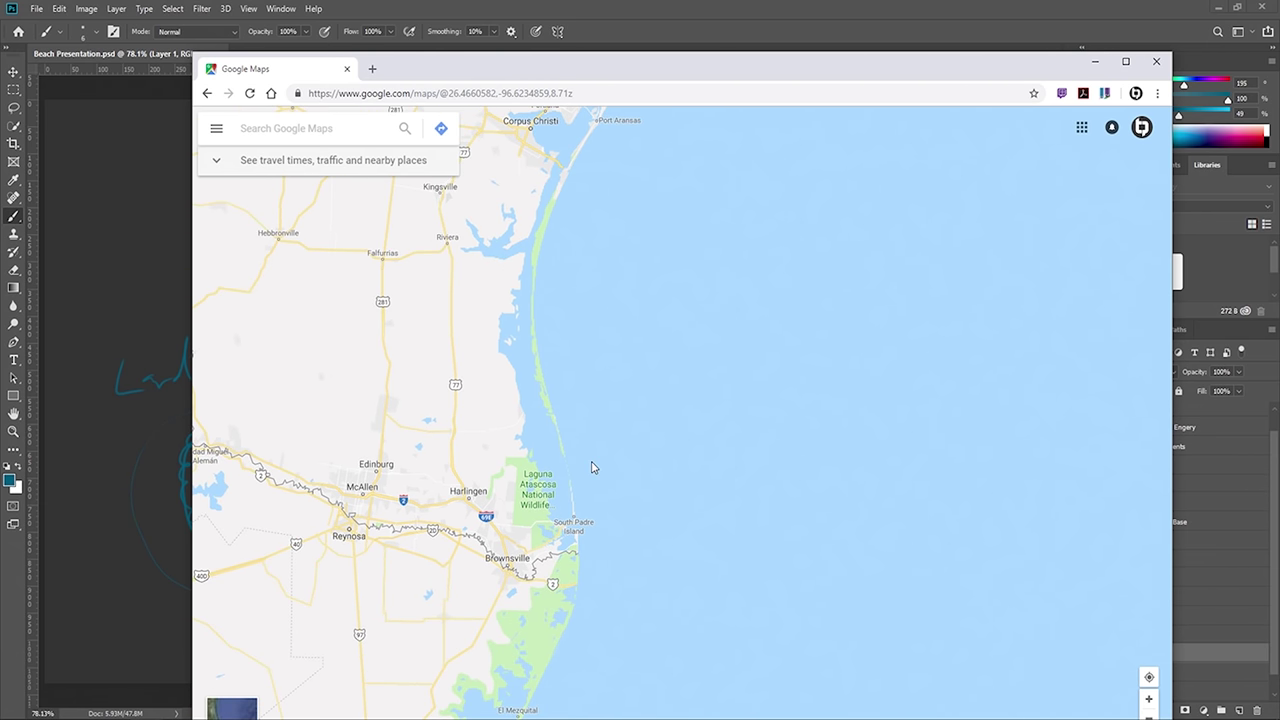
scroll(571, 429, "down", 3)
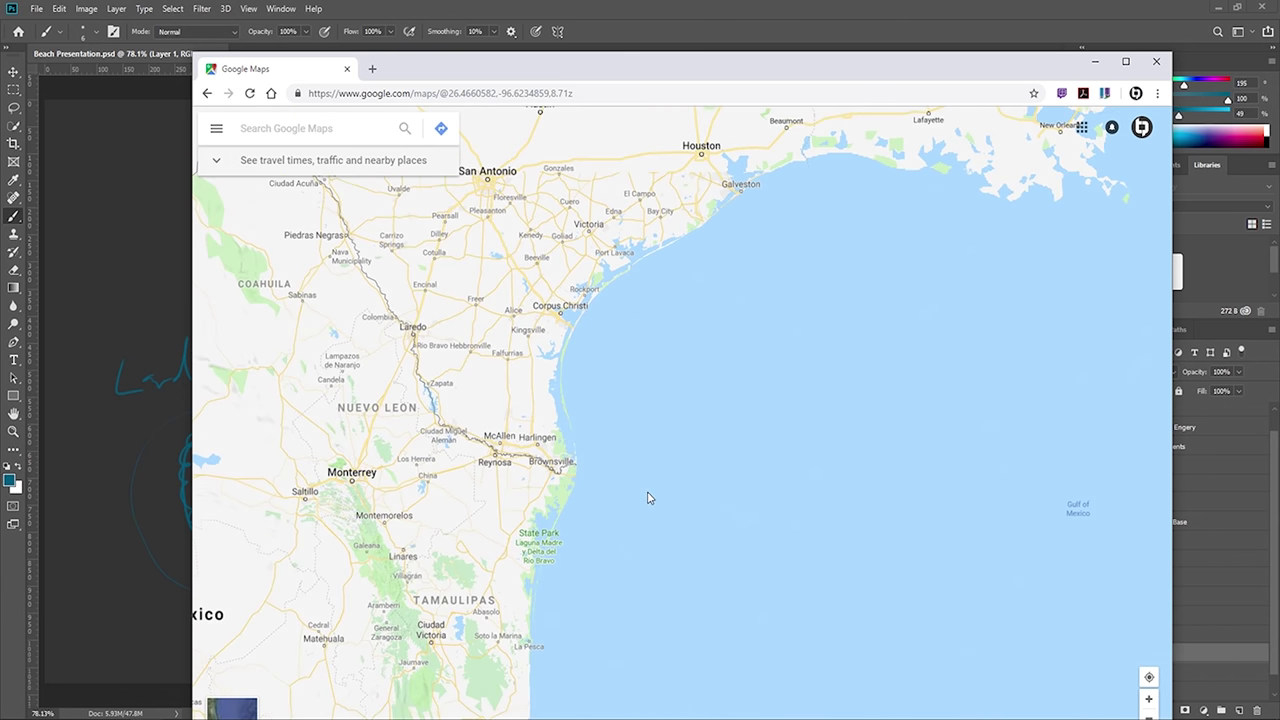
left_click_drag(649, 497, 676, 299)
scroll(677, 334, "down", 3)
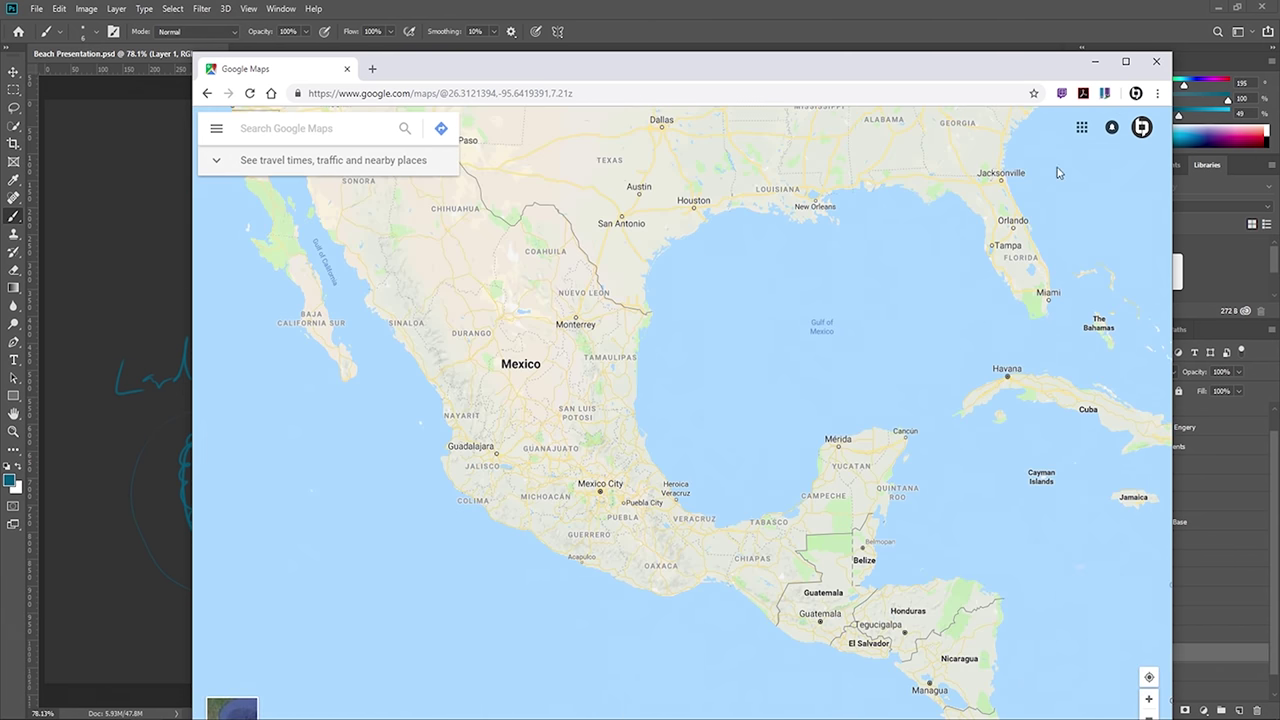
left_click(1156, 61)
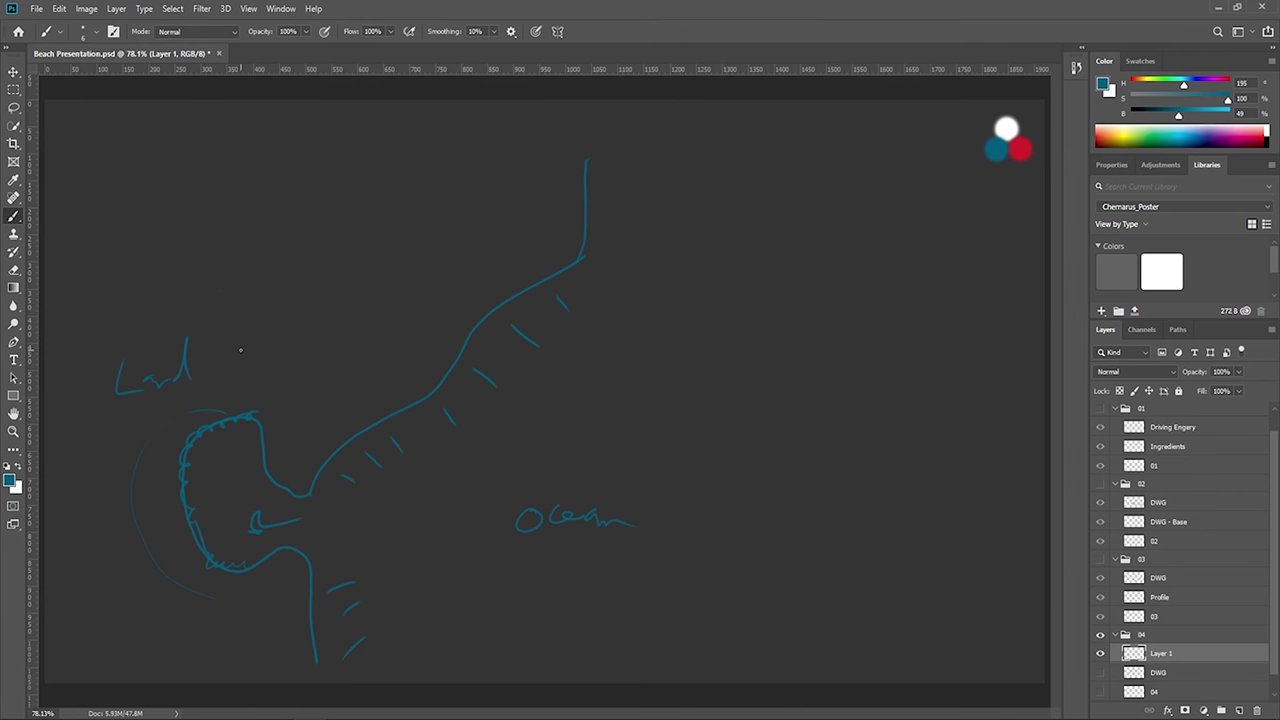
- Hide the bay sketch layer and draw a blue stepped cliff profile with a gently sloping seabed on a new layer
left_click(1100, 653)
left_click(1239, 710)
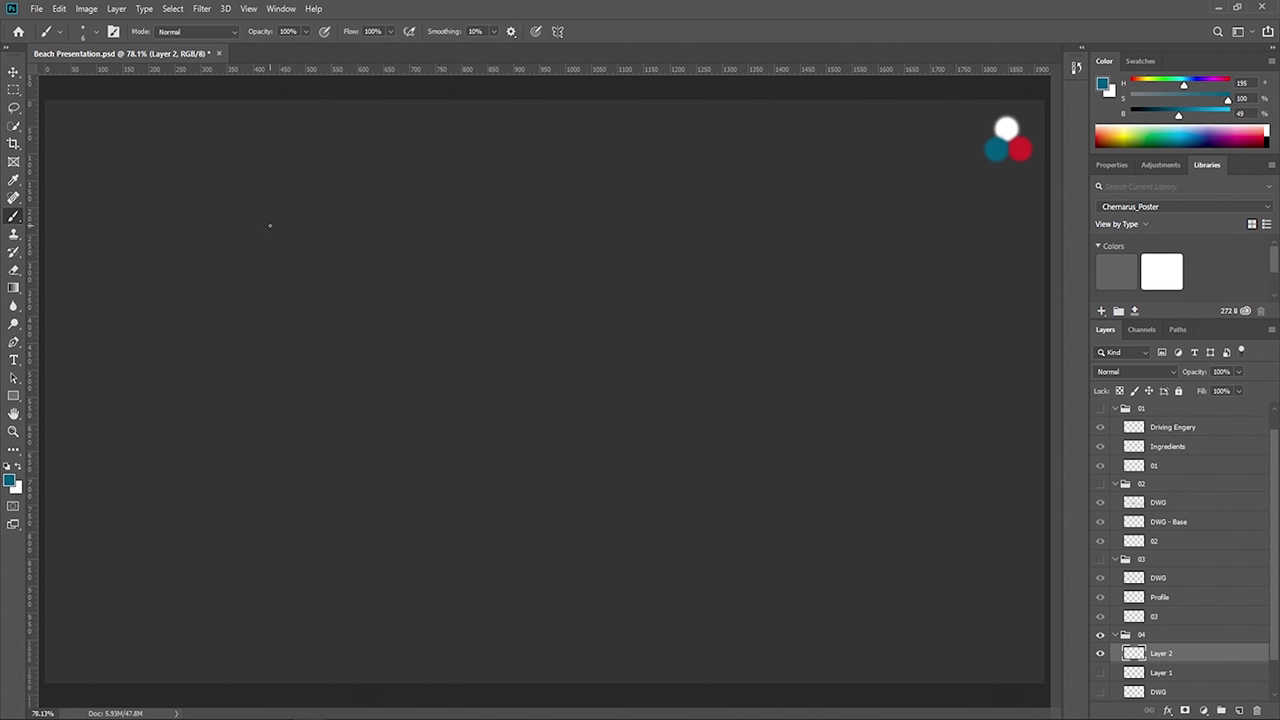
mouse_move(270, 225)
left_mouse_down()
mouse_move(541, 254)
mouse_move(539, 498)
left_mouse_up()
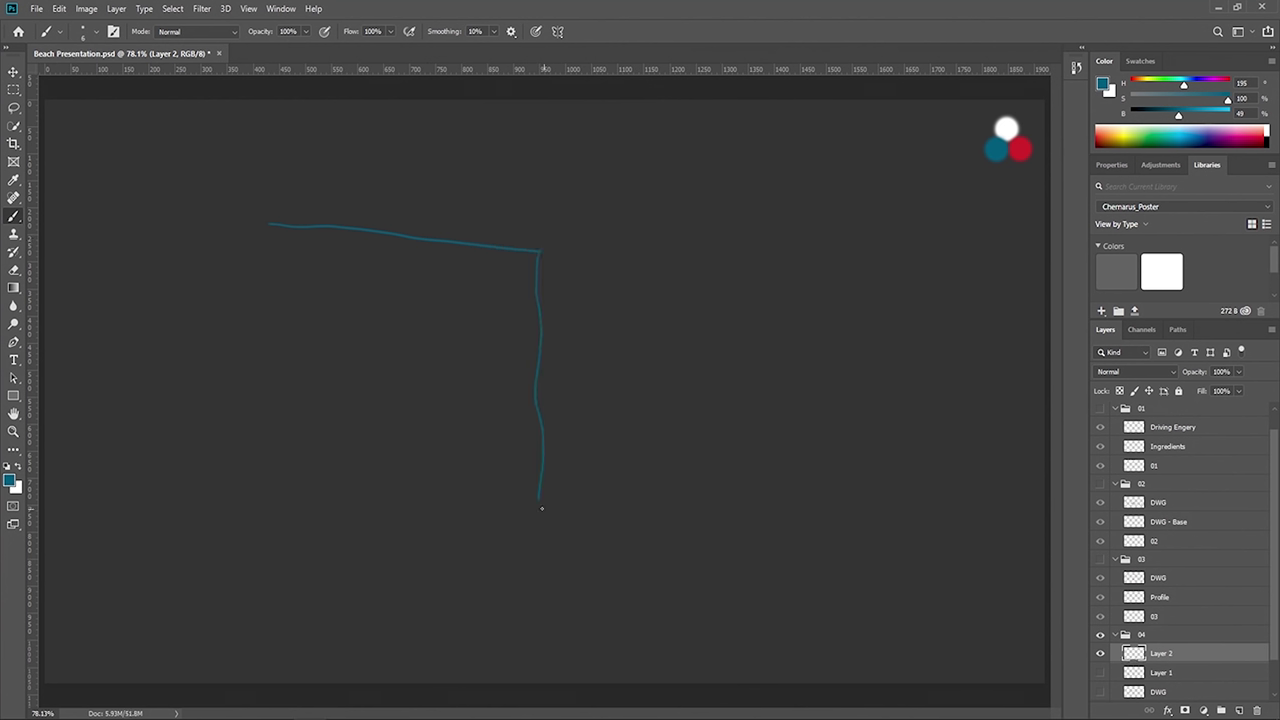
left_click_drag(538, 500, 936, 537)
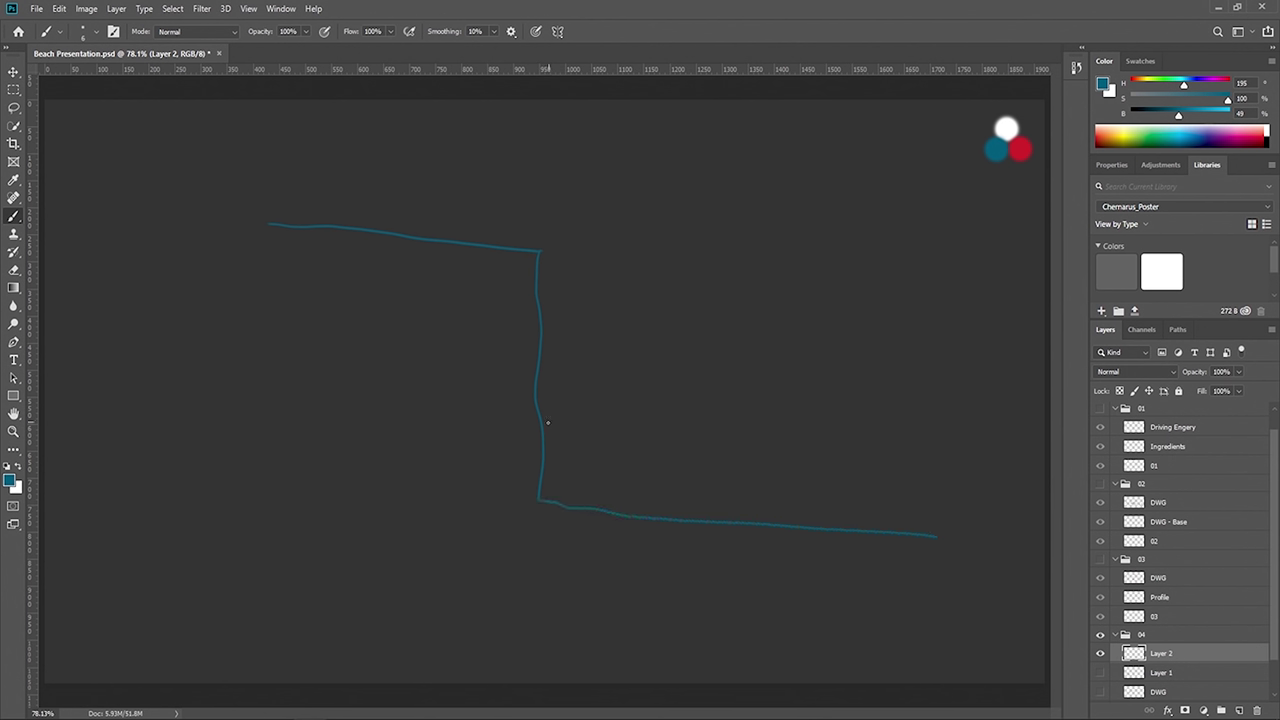
- Draw a wavy water surface extending seaward from the cliff and an undulating line over the seabed
left_click_drag(543, 435, 673, 444)
left_click_drag(778, 442, 968, 461)
mouse_move(547, 503)
left_mouse_down()
mouse_move(686, 526)
mouse_move(940, 532)
left_mouse_up()
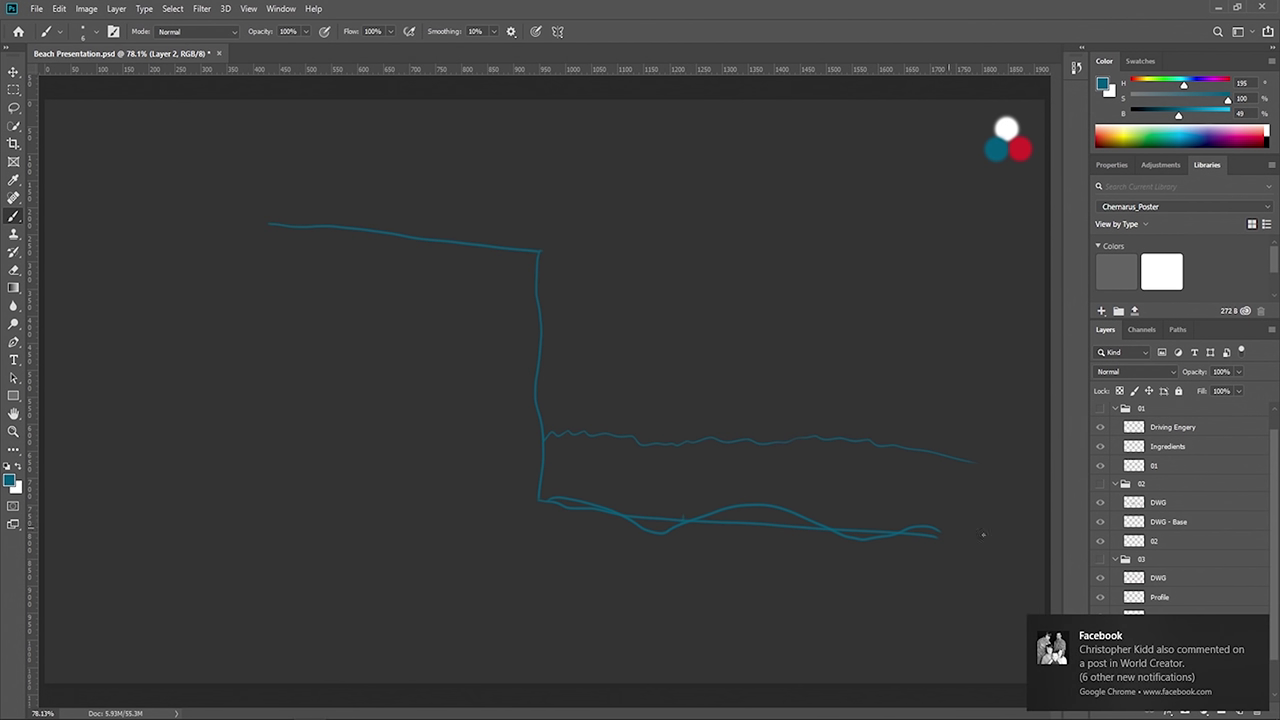
left_click(1257, 627)
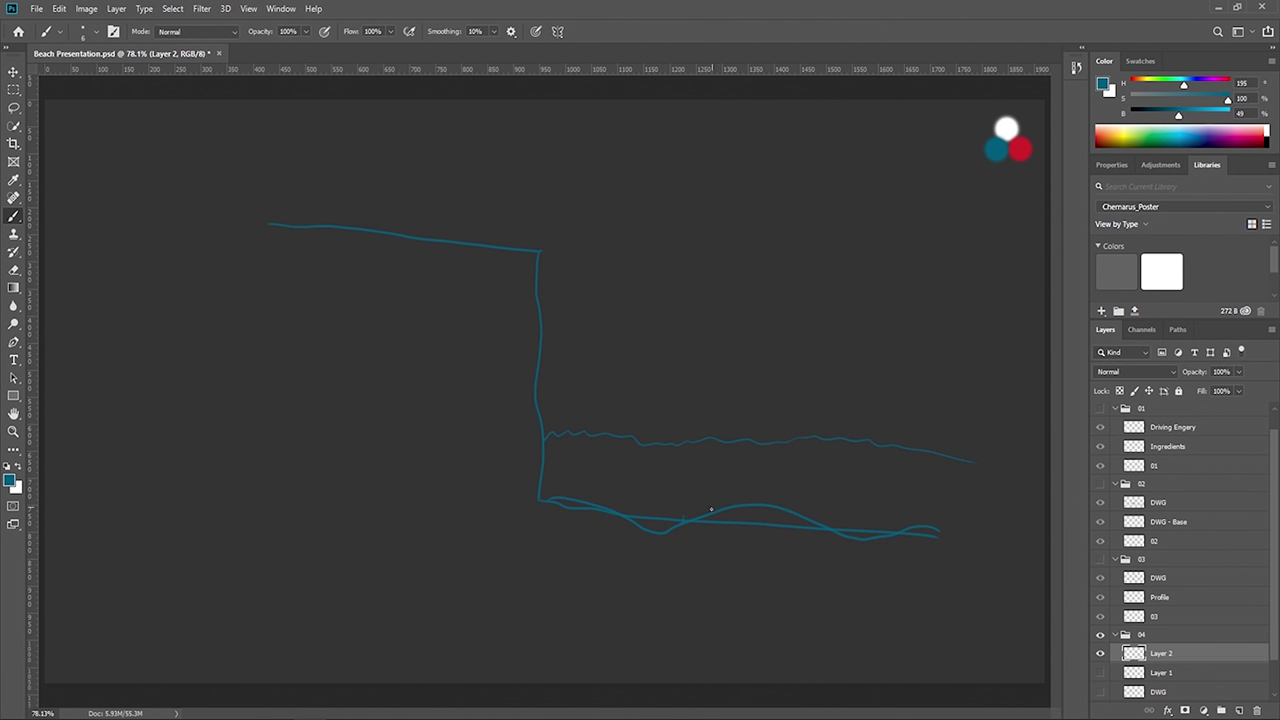
- Mark small strokes on the seabed and draw a large wave with an arrow running toward the cliff
left_click_drag(710, 512, 760, 496)
left_click_drag(588, 500, 603, 522)
mouse_move(808, 436)
left_mouse_down()
mouse_move(648, 412)
mouse_move(638, 440)
mouse_move(564, 413)
mouse_move(576, 432)
left_mouse_up()
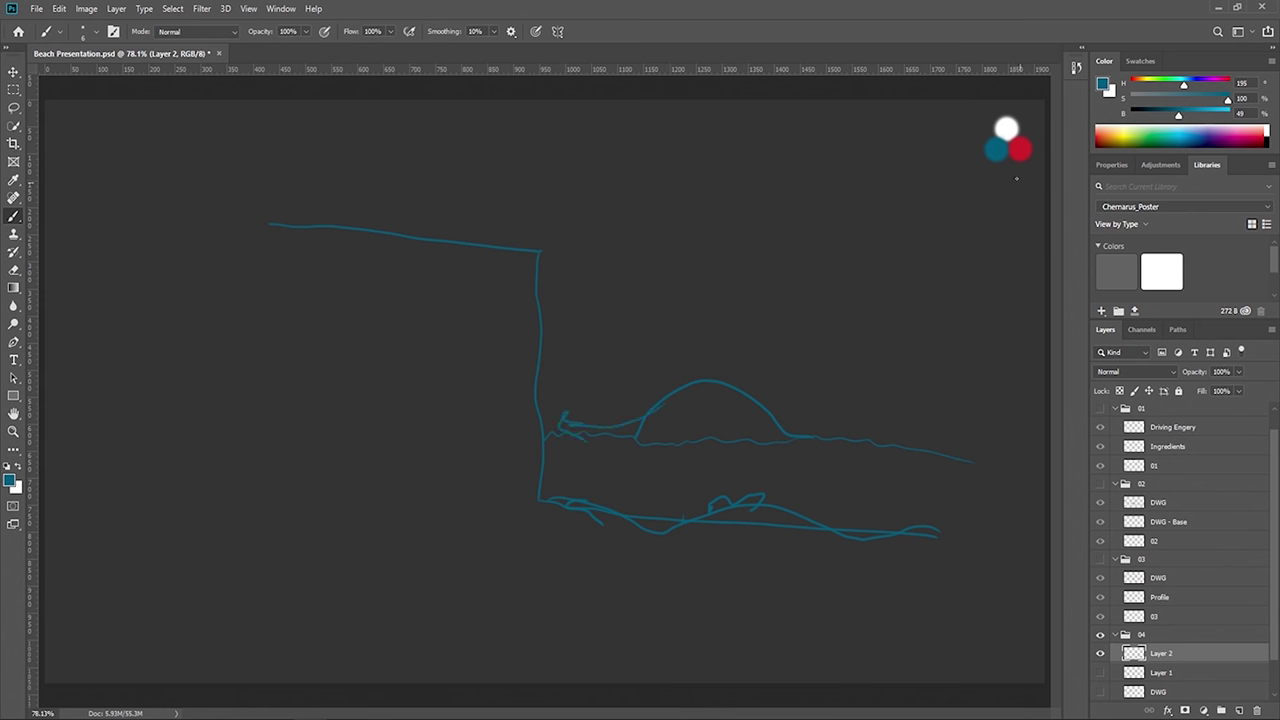
- In red, draw an arrow rebounding from the cliff foot and outline a flat-topped, narrow-waisted sea stack offshore
left_click(1020, 149, "alt")
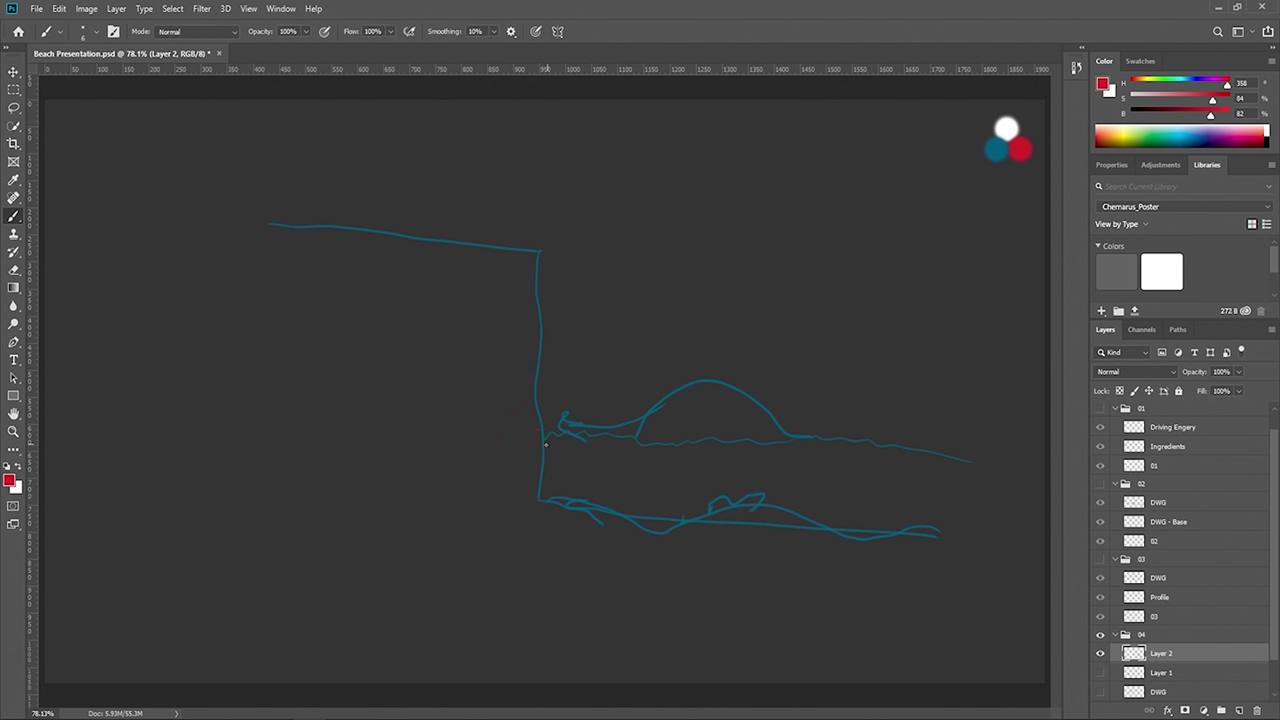
left_click_drag(545, 444, 566, 462)
left_click_drag(811, 519, 840, 428)
mouse_move(812, 349)
left_mouse_down()
mouse_move(826, 306)
mouse_move(929, 306)
mouse_move(950, 321)
left_mouse_up()
mouse_move(934, 390)
left_mouse_down()
mouse_move(931, 486)
mouse_move(947, 531)
left_mouse_up()
mouse_move(825, 386)
left_mouse_down()
mouse_move(836, 440)
mouse_move(806, 502)
left_mouse_up()
left_click_drag(920, 404, 934, 494)
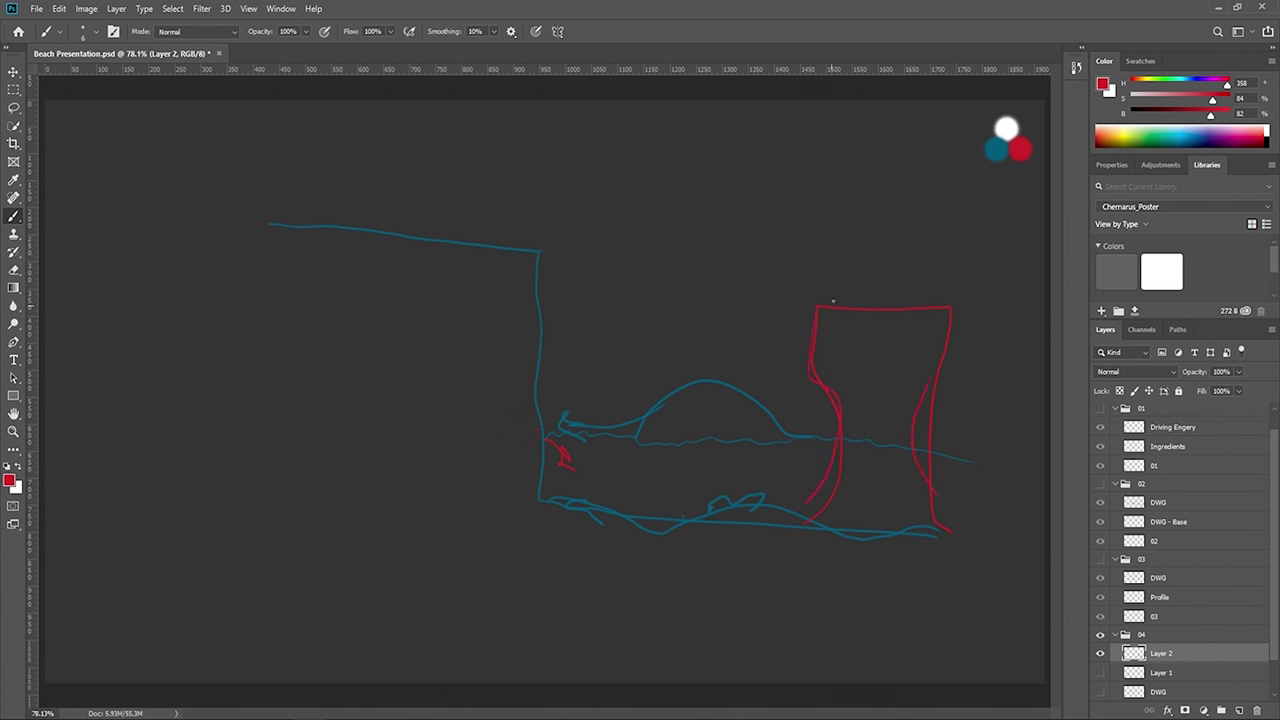
- Add short red strokes on top of the sea stack and a jagged eroded notch in the cliff face
left_click_drag(865, 316, 866, 294)
left_click_drag(893, 304, 897, 295)
left_click_drag(532, 372, 504, 388)
left_click_drag(523, 486, 544, 500)
- In white, retrace the eroded cliff and seabed profile and draw peaked rocks along the seabed from the cliff foot
left_click(1007, 128, "alt")
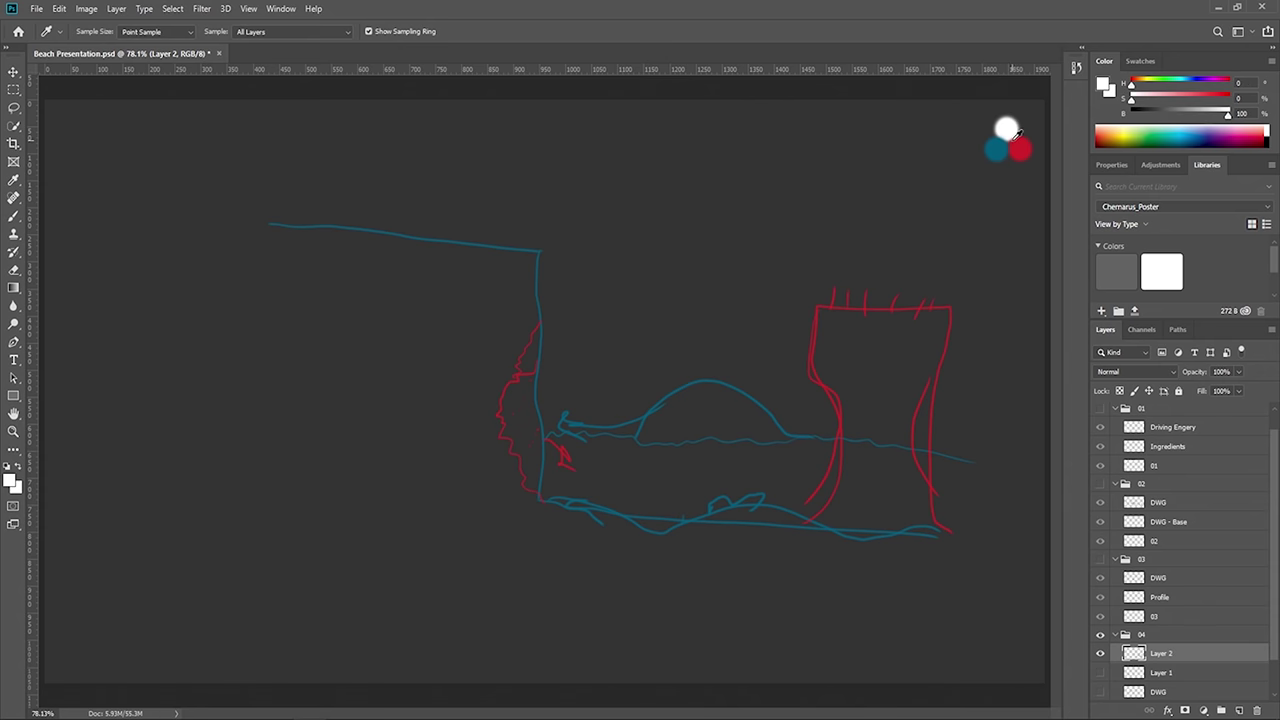
mouse_move(270, 224)
left_mouse_down()
mouse_move(422, 241)
mouse_move(522, 272)
mouse_move(534, 318)
mouse_move(497, 420)
mouse_move(502, 494)
mouse_move(851, 541)
left_mouse_up()
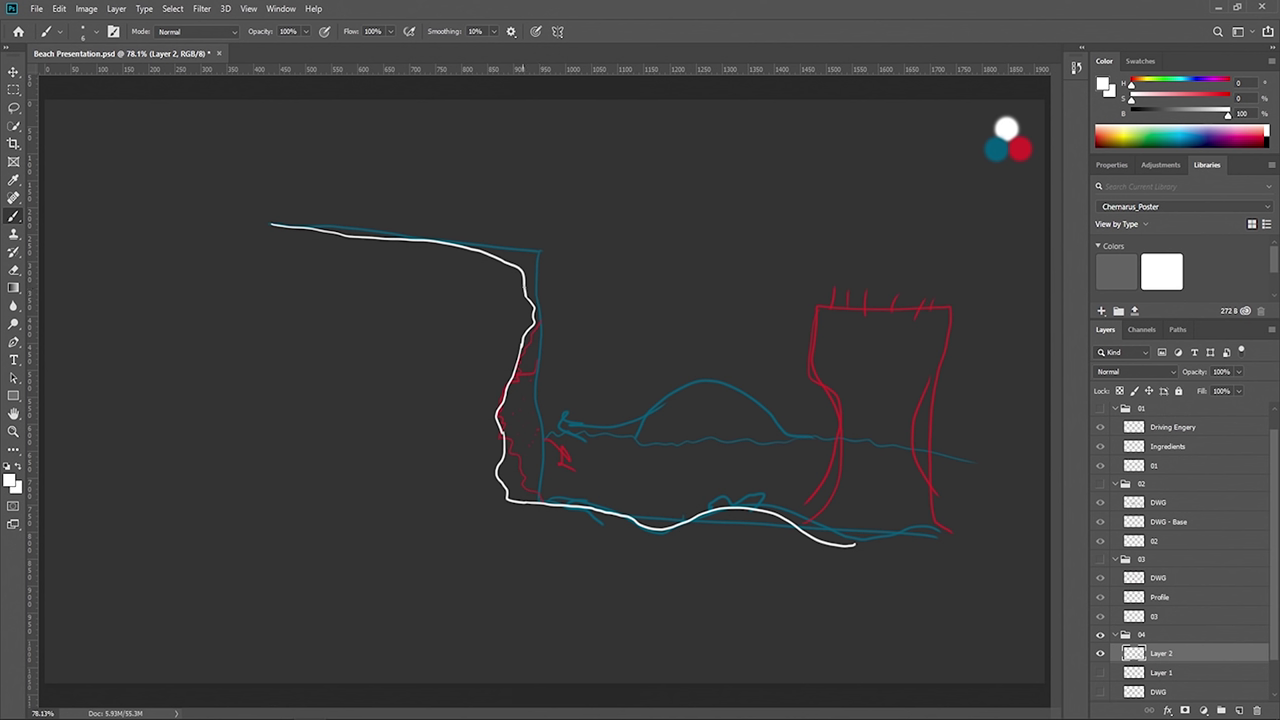
mouse_move(500, 418)
left_mouse_down()
mouse_move(488, 452)
mouse_move(500, 487)
left_mouse_up()
mouse_move(497, 418)
left_mouse_down()
mouse_move(478, 450)
mouse_move(505, 500)
left_mouse_up()
left_click_drag(532, 309, 515, 370)
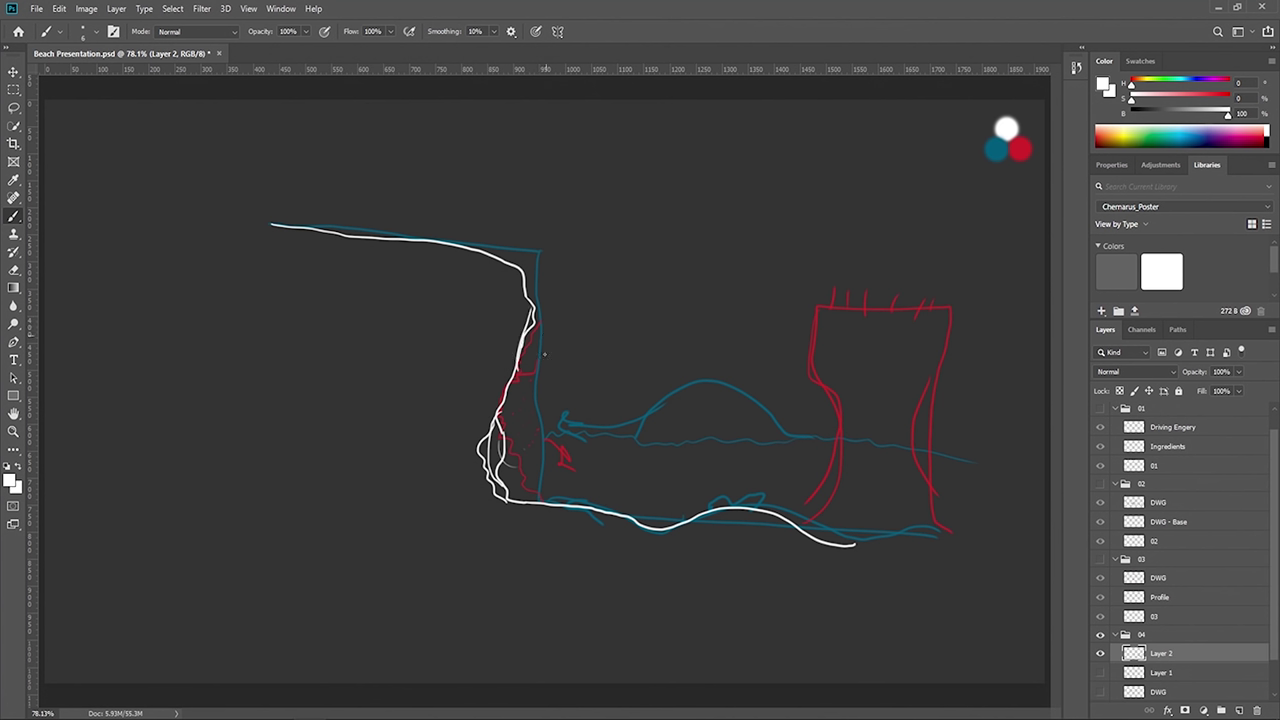
mouse_move(536, 505)
left_mouse_down()
mouse_move(610, 492)
mouse_move(686, 520)
mouse_move(533, 490)
mouse_move(552, 489)
left_mouse_up()
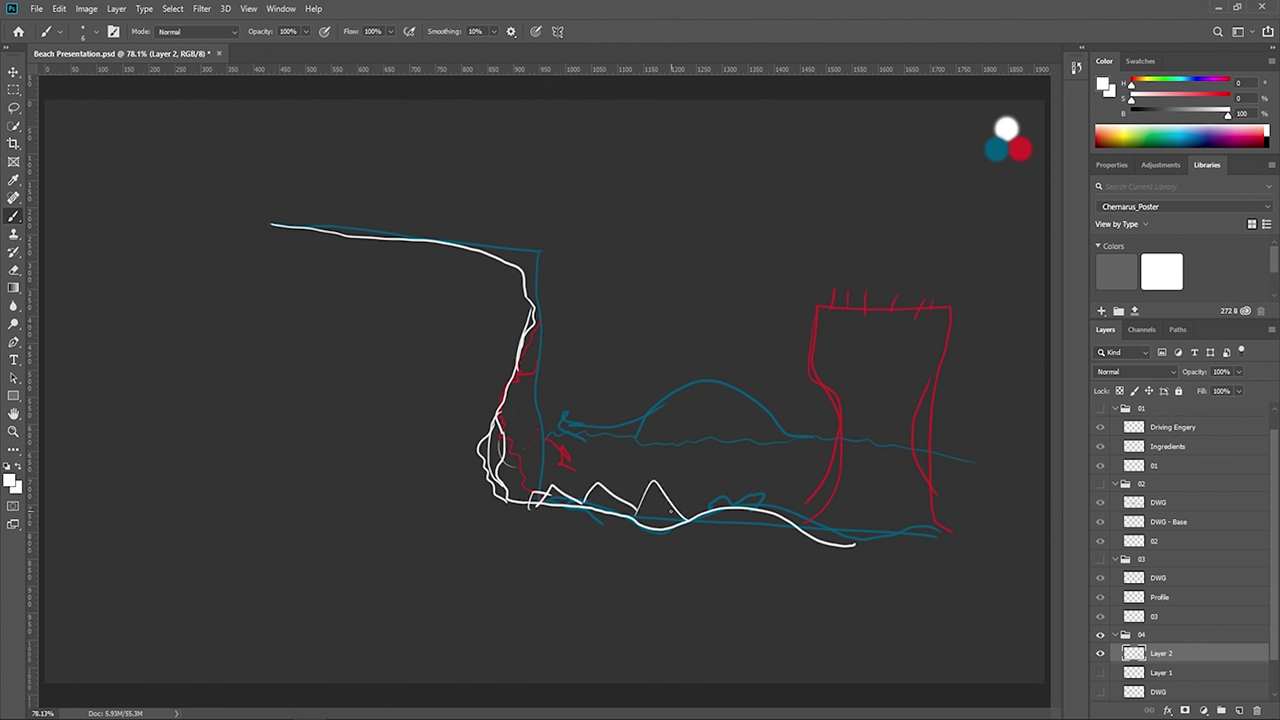
left_click_drag(664, 520, 770, 515)
- Hide layer group 04 and add a new layer outside it, directly above the group
left_click_drag(1271, 538, 1271, 536)
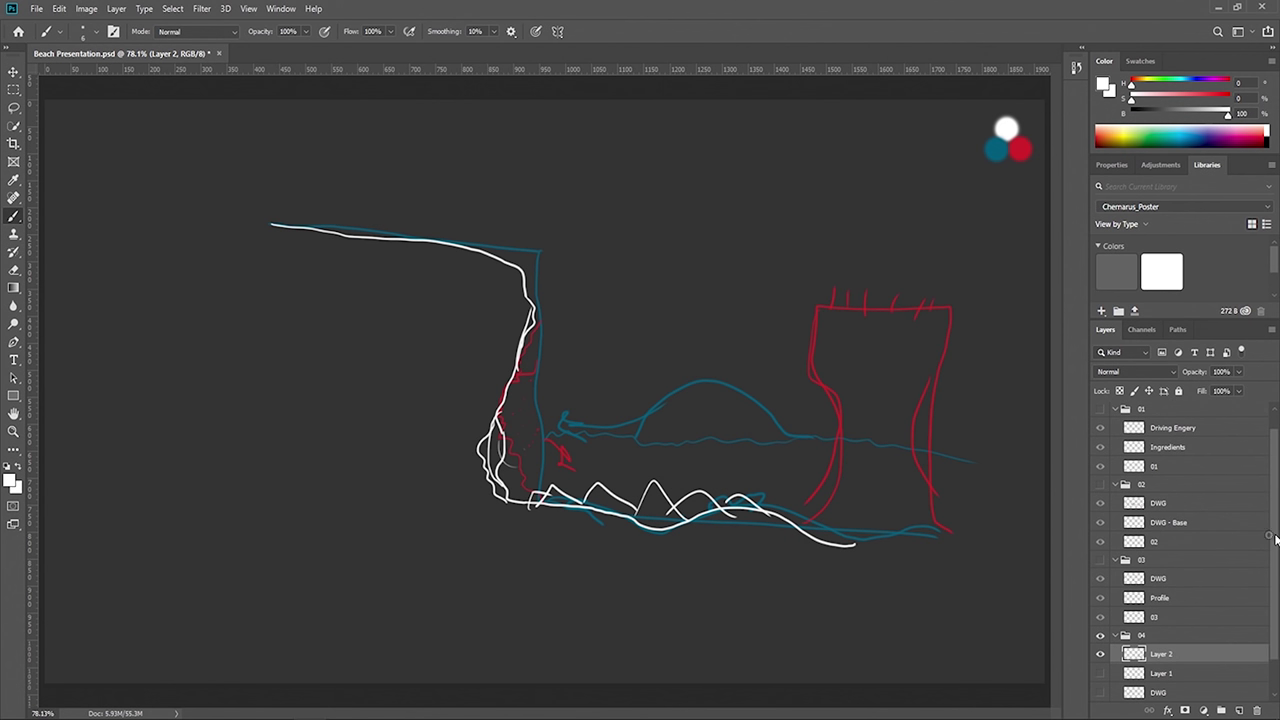
left_click_drag(1275, 583, 1275, 581)
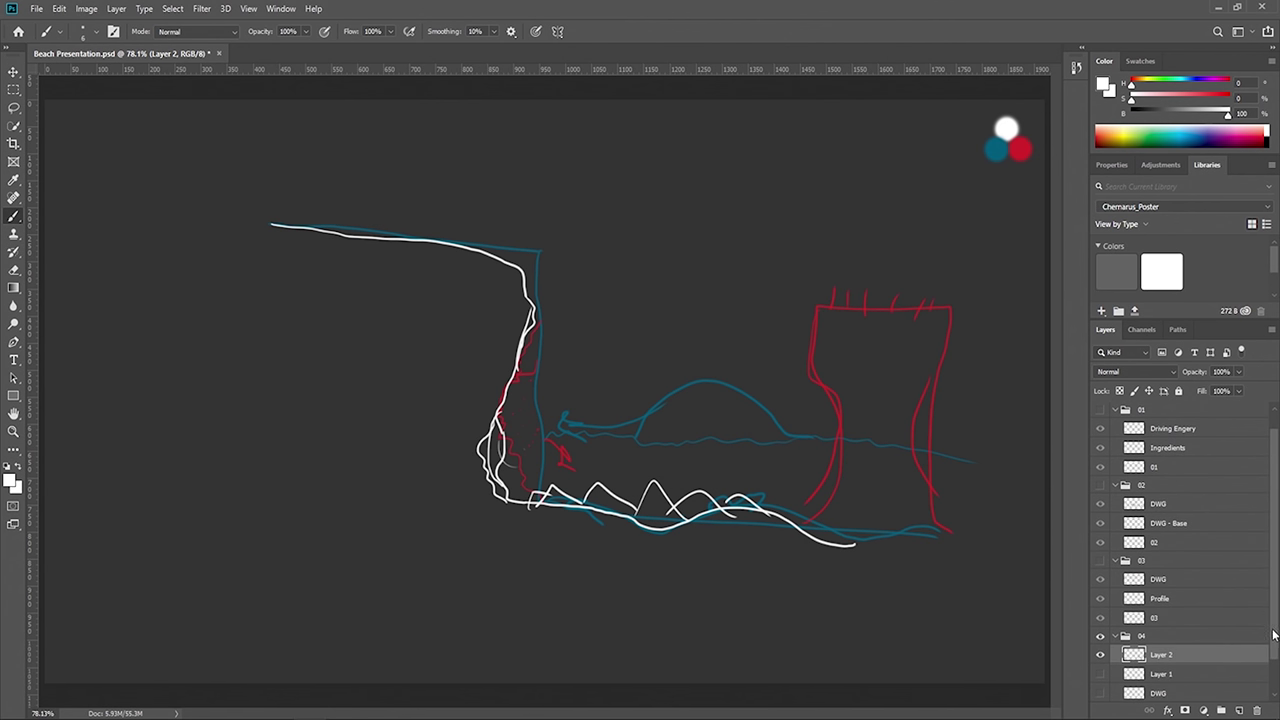
scroll(1152, 636, "down", 2)
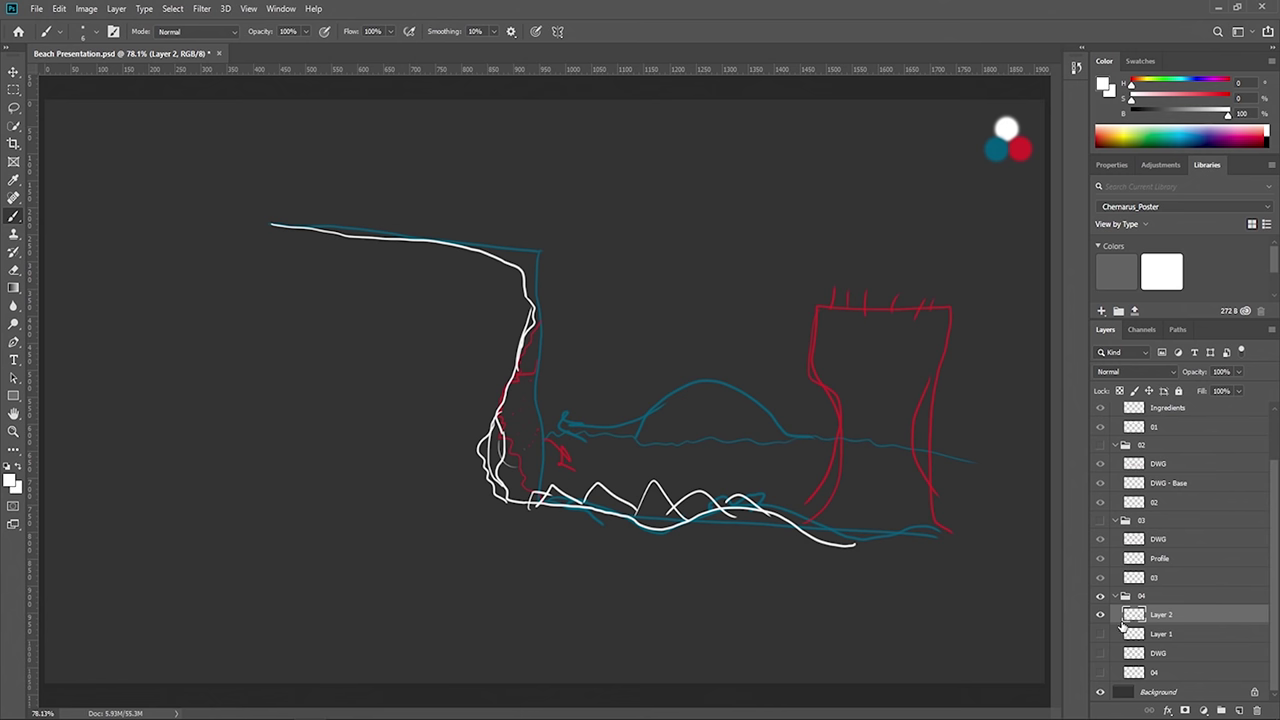
left_click(1100, 596)
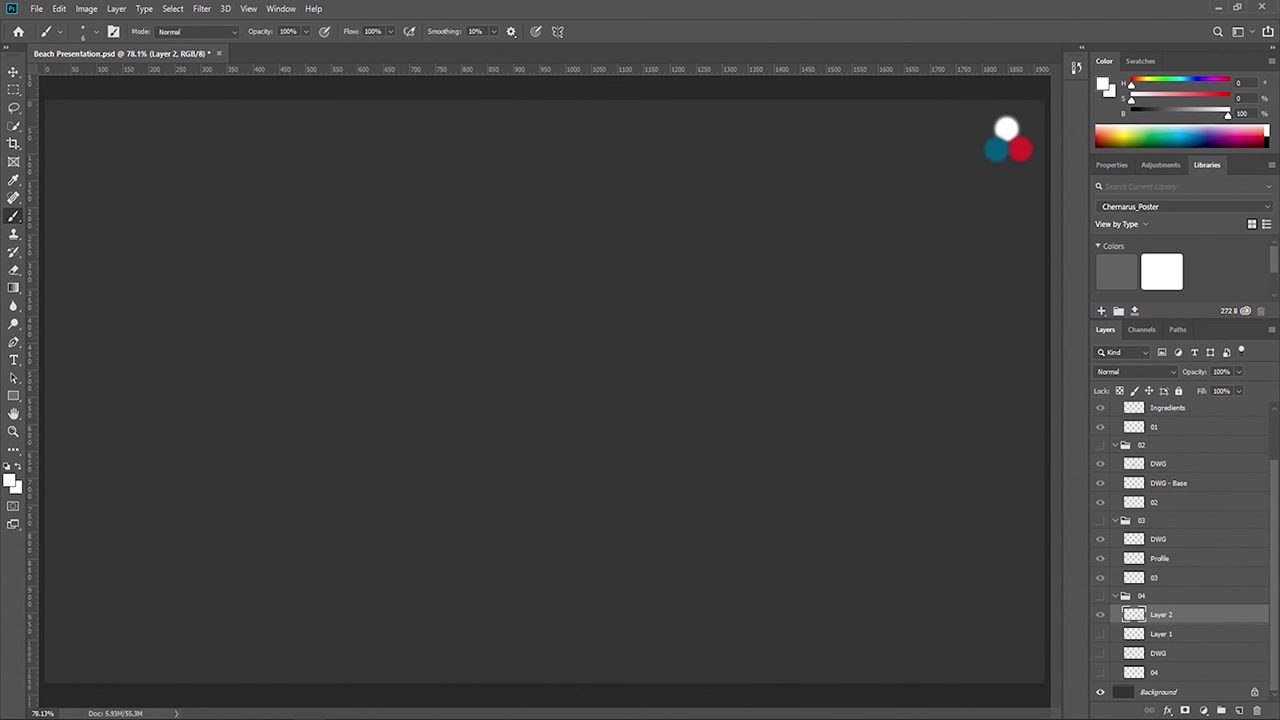
left_click(1239, 710)
left_click_drag(1160, 615, 1148, 682)
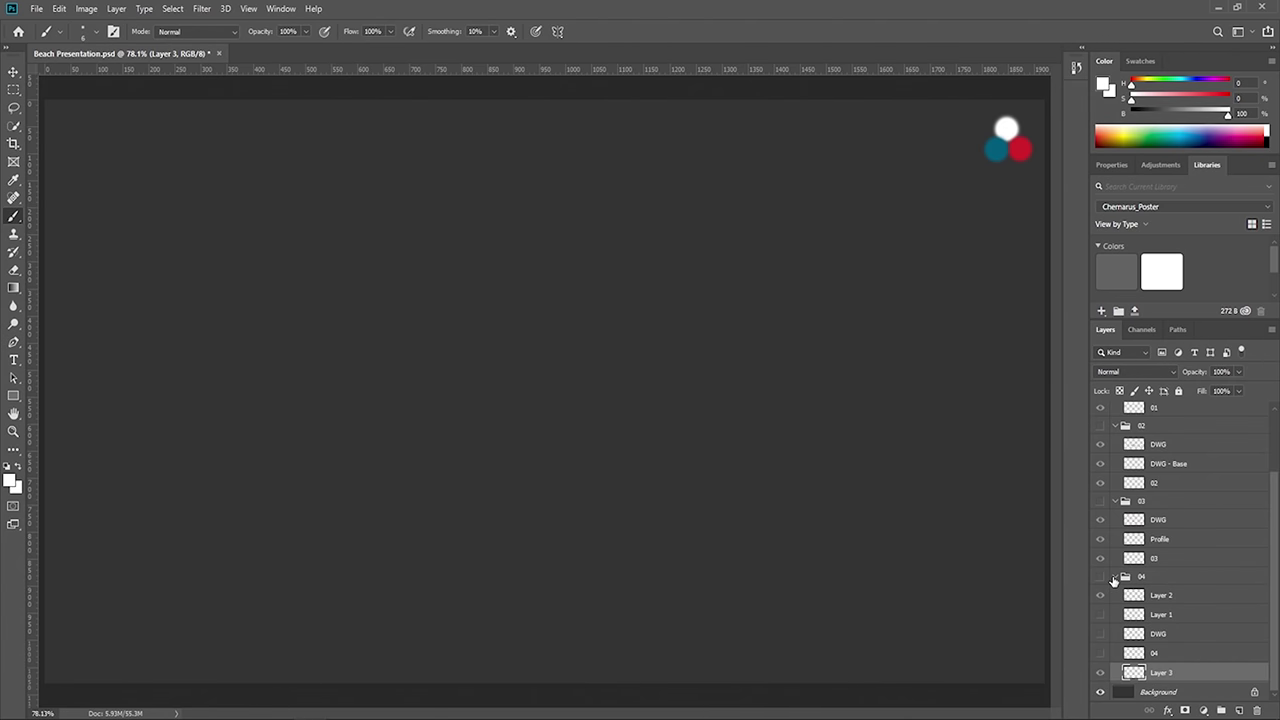
left_click(1115, 577)
left_click(1115, 656)
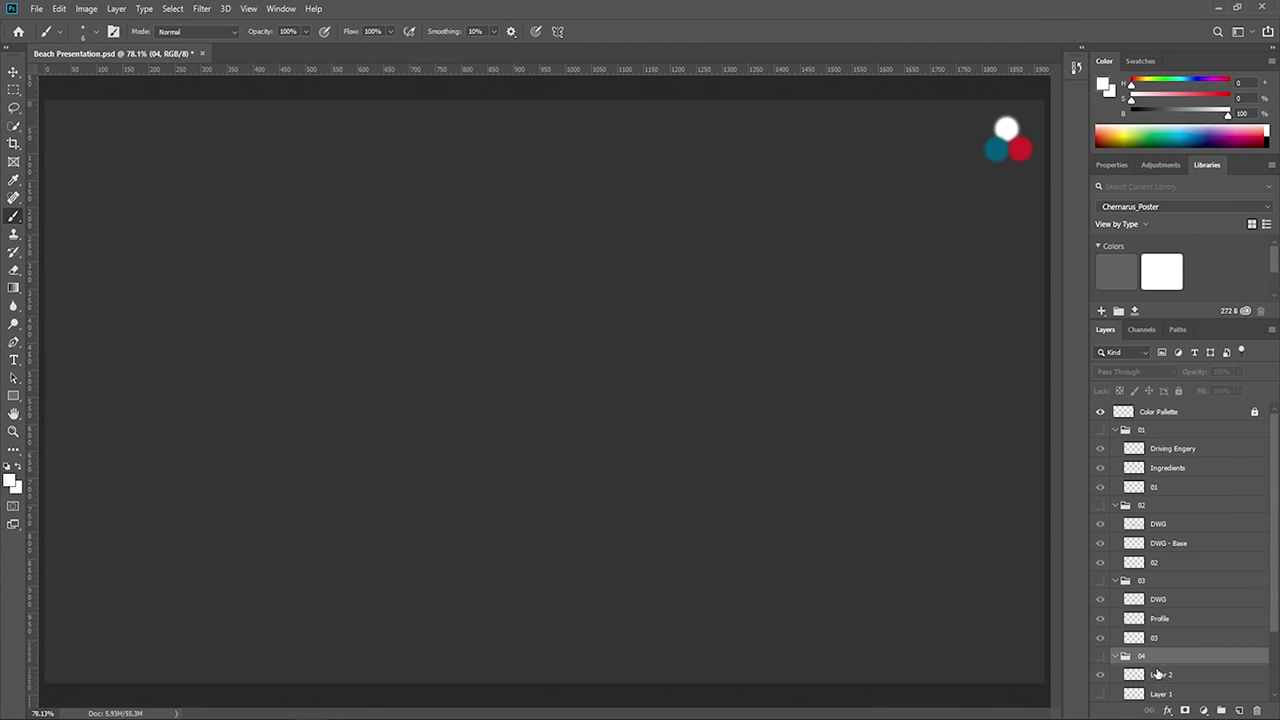
scroll(1155, 675, "down", 2)
left_click(1155, 673)
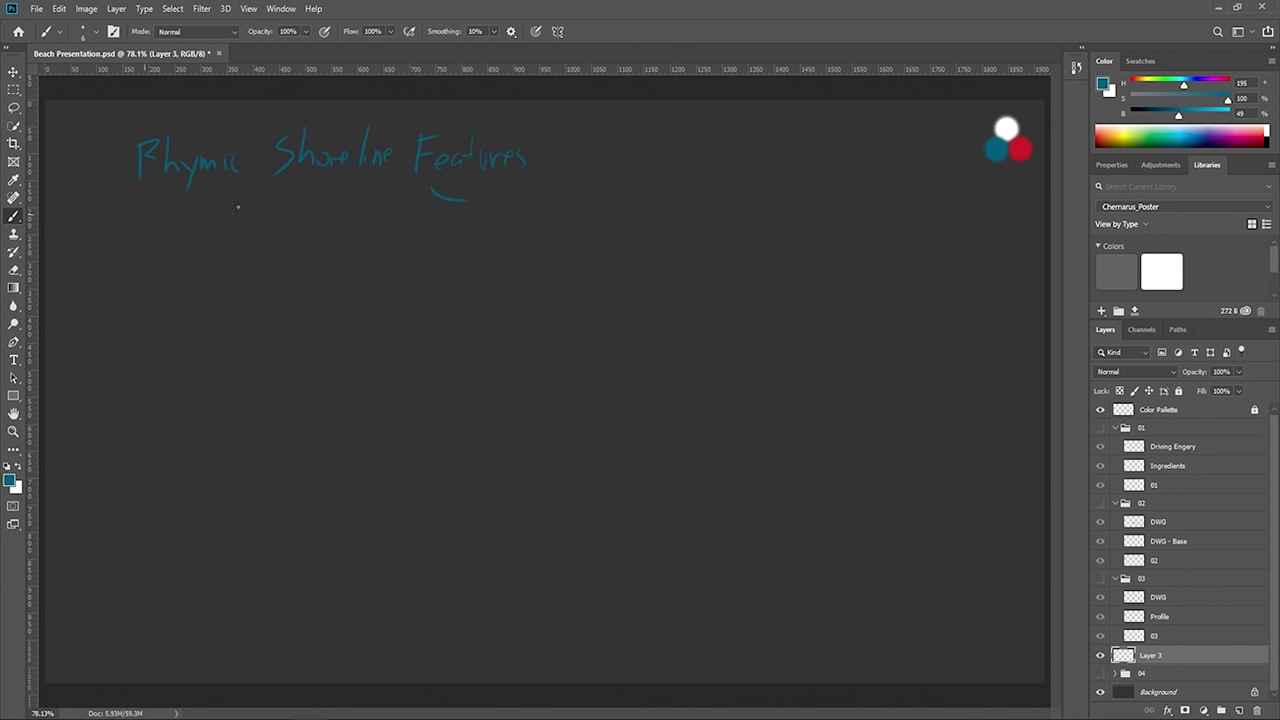
- Handwrite the underlined blue title "Rhymic Shoreline Features" and the entry "A) Beach Cusps" beneath it
left_click_drag(120, 216, 622, 181)
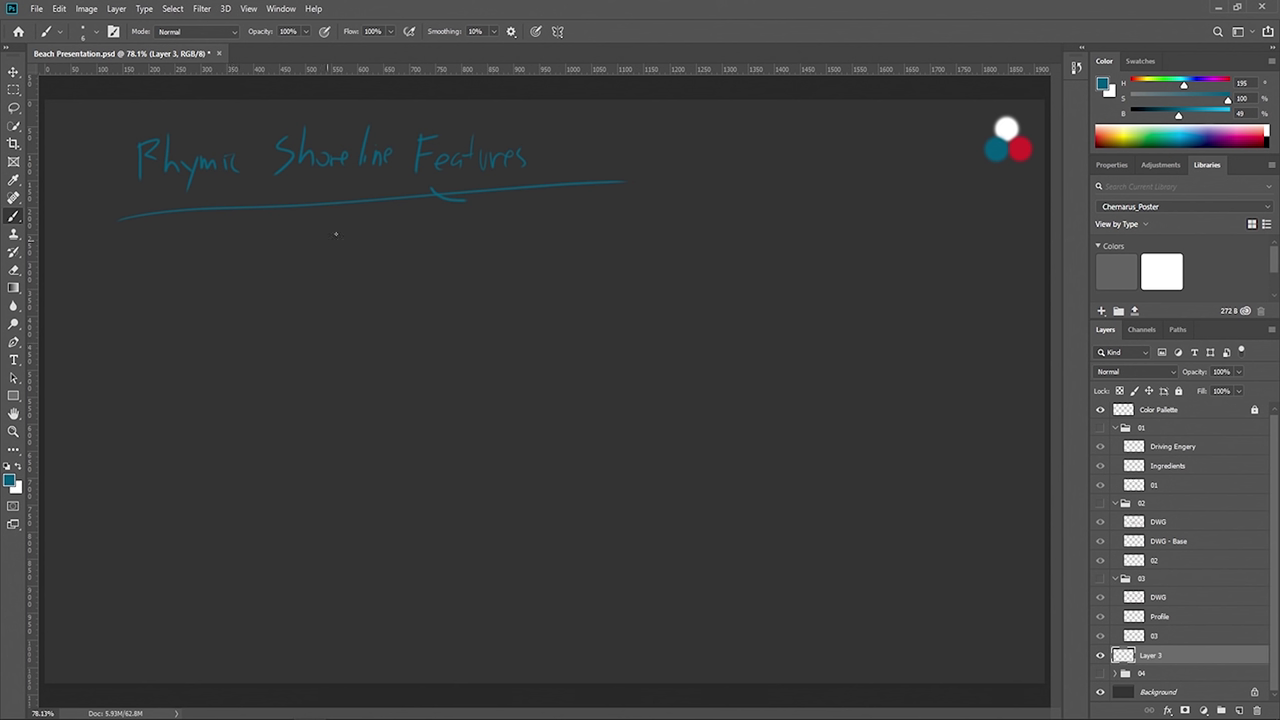
left_click_drag(193, 288, 307, 284)
mouse_move(316, 256)
left_mouse_down()
mouse_move(328, 290)
mouse_move(378, 282)
left_mouse_up()
left_click_drag(390, 266, 401, 304)
left_click_drag(400, 270, 411, 282)
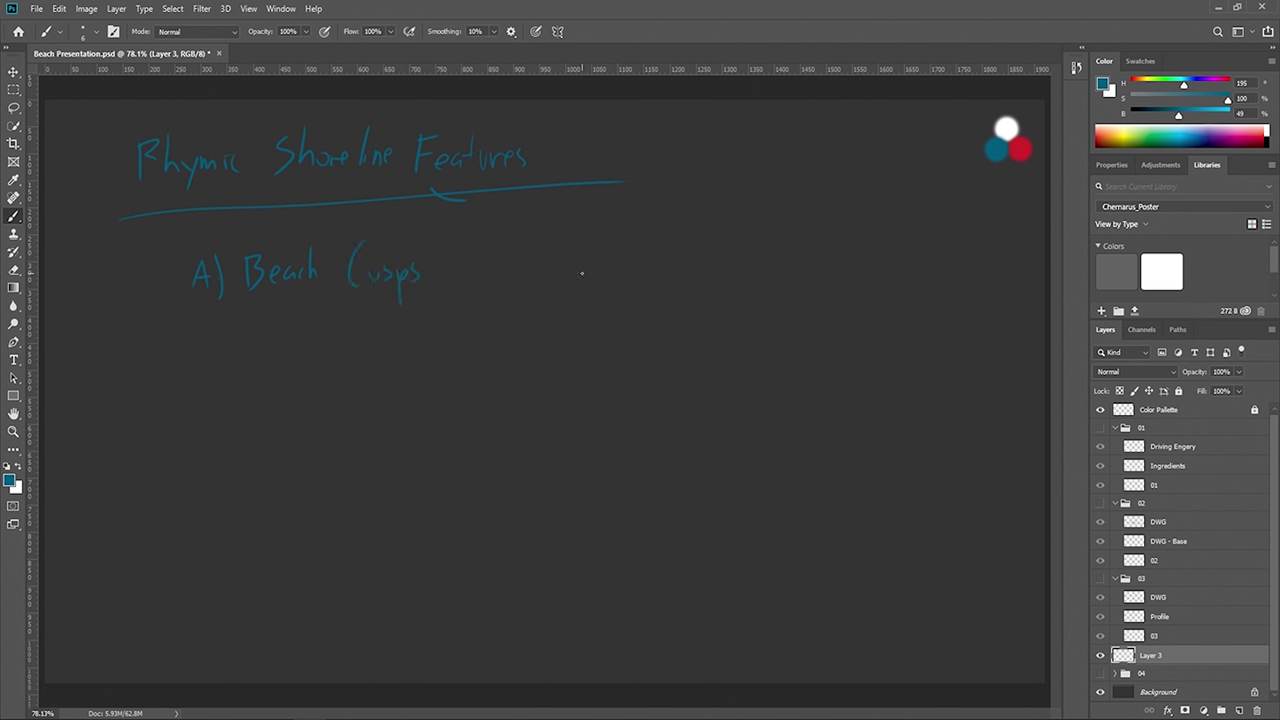
- Handwrite the note "- swash zone" beside the Beach Cusps entry
mouse_move(562, 268)
left_mouse_down()
mouse_move(552, 280)
mouse_move(586, 266)
left_mouse_up()
mouse_move(598, 268)
left_mouse_down()
mouse_move(598, 282)
mouse_move(653, 283)
mouse_move(657, 271)
mouse_move(680, 283)
left_mouse_up()
left_click_drag(678, 277, 688, 281)
- Sketch a scalloped shoreline beside the swash zone note, with an incoming arrow, a beach label and a "1 - 10m" dimension line
left_click_drag(757, 279, 933, 288)
left_click_drag(833, 196, 837, 231)
mouse_move(819, 298)
left_mouse_down()
mouse_move(824, 311)
mouse_move(858, 312)
left_mouse_up()
left_click_drag(862, 296, 869, 313)
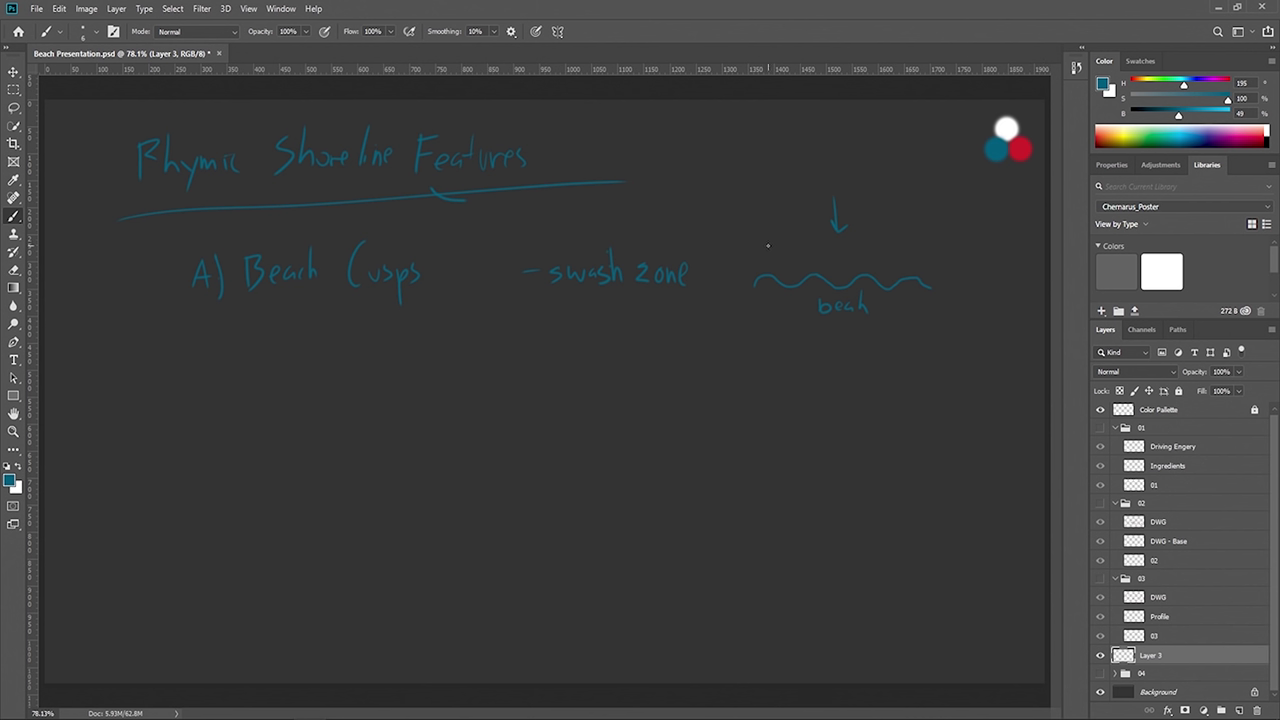
mouse_move(767, 250)
left_mouse_down()
mouse_move(767, 270)
mouse_move(908, 256)
left_mouse_up()
left_click_drag(810, 249, 839, 256)
left_click_drag(848, 242, 847, 243)
- Handwrite the second list entry "B) Megacusps" with the note "- surf-zone" beside it
mouse_move(183, 332)
left_mouse_down()
mouse_move(187, 358)
mouse_move(219, 380)
left_mouse_up()
mouse_move(256, 330)
left_mouse_down()
mouse_move(305, 366)
mouse_move(341, 351)
left_mouse_up()
left_click_drag(348, 335, 364, 349)
mouse_move(375, 337)
left_mouse_down()
mouse_move(377, 366)
mouse_move(379, 350)
left_mouse_up()
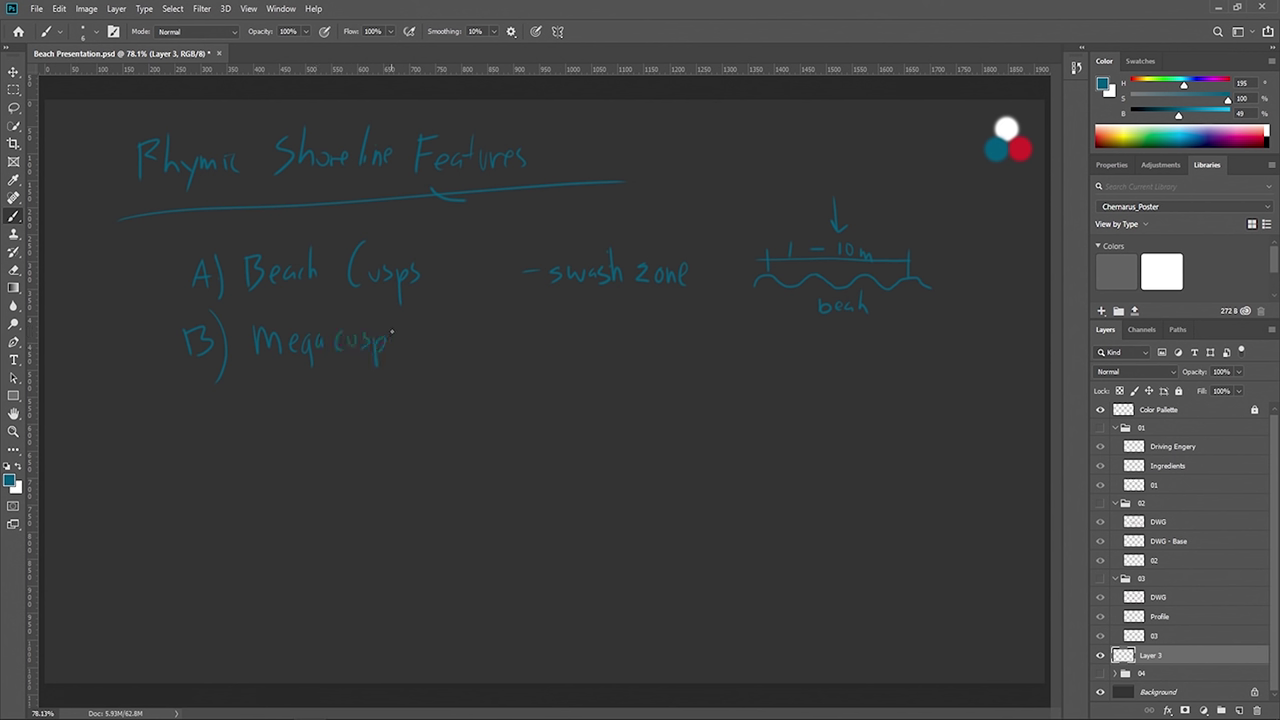
left_click_drag(476, 340, 655, 344)
- Sketch a larger wavy shoreline beside the surf-zone note and add a "10 - 200+ m" dimension line above it
mouse_move(728, 350)
left_mouse_down()
mouse_move(790, 366)
mouse_move(868, 345)
mouse_move(912, 367)
mouse_move(999, 346)
mouse_move(1016, 358)
left_mouse_up()
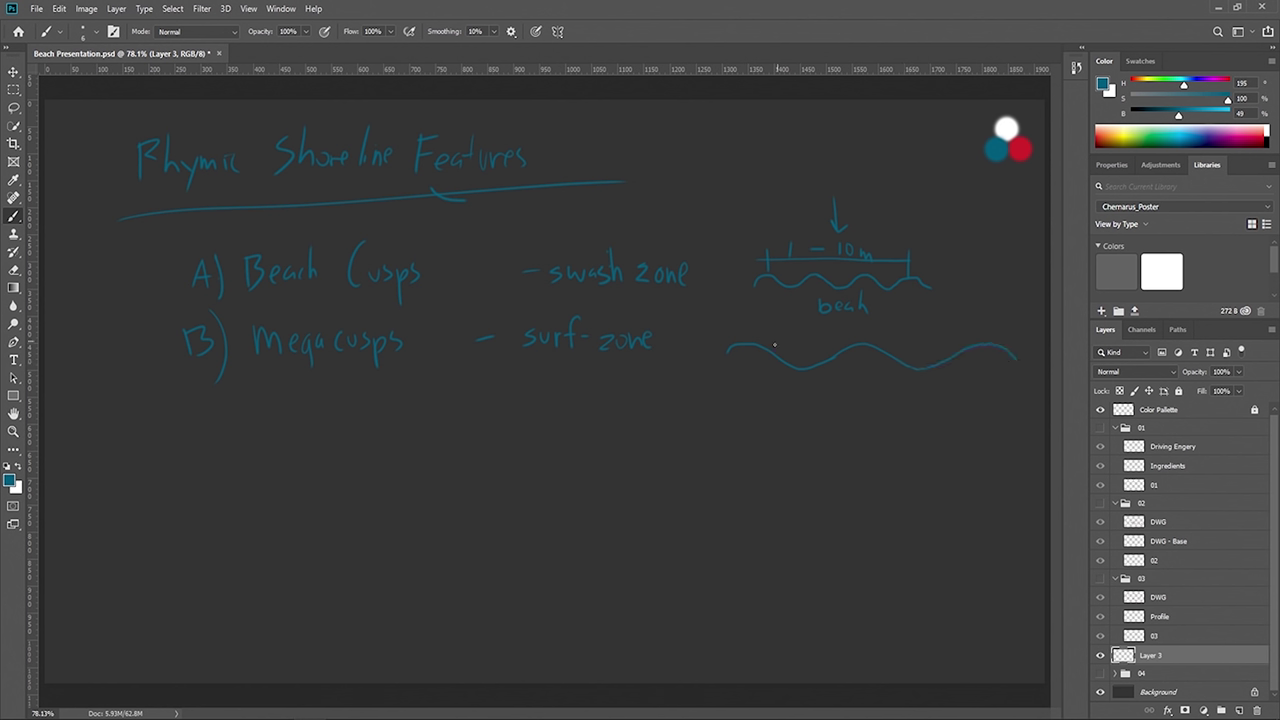
mouse_move(742, 316)
left_mouse_down()
mouse_move(743, 332)
mouse_move(988, 328)
left_mouse_up()
mouse_move(795, 334)
left_mouse_down()
mouse_move(796, 347)
mouse_move(842, 345)
left_mouse_up()
left_click_drag(851, 332, 883, 338)
mouse_move(878, 332)
left_mouse_down()
mouse_move(877, 344)
mouse_move(913, 340)
left_mouse_up()
left_click_drag(836, 331, 849, 346)
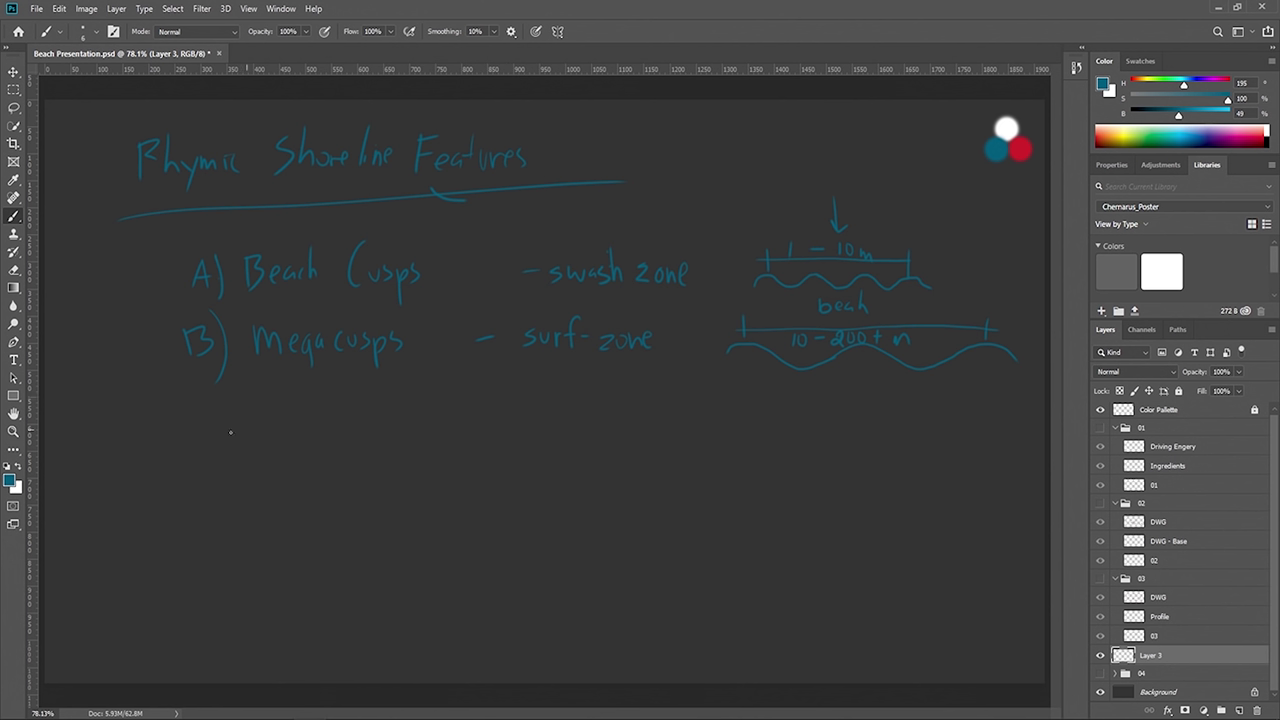
- Handwrite the third list entry "C) Large Scale Shoreline Cusps" with its "- beyond" note
left_click_drag(201, 403, 203, 427)
left_click_drag(211, 380, 212, 441)
left_click_drag(257, 393, 256, 431)
mouse_move(275, 415)
left_mouse_down()
mouse_move(266, 424)
mouse_move(279, 429)
mouse_move(291, 418)
left_mouse_up()
mouse_move(300, 417)
left_mouse_down()
mouse_move(293, 440)
mouse_move(374, 431)
left_mouse_up()
mouse_move(376, 392)
left_mouse_down()
mouse_move(378, 428)
mouse_move(471, 412)
mouse_move(550, 418)
mouse_move(556, 444)
mouse_move(603, 413)
mouse_move(642, 418)
mouse_move(652, 440)
mouse_move(695, 414)
left_mouse_up()
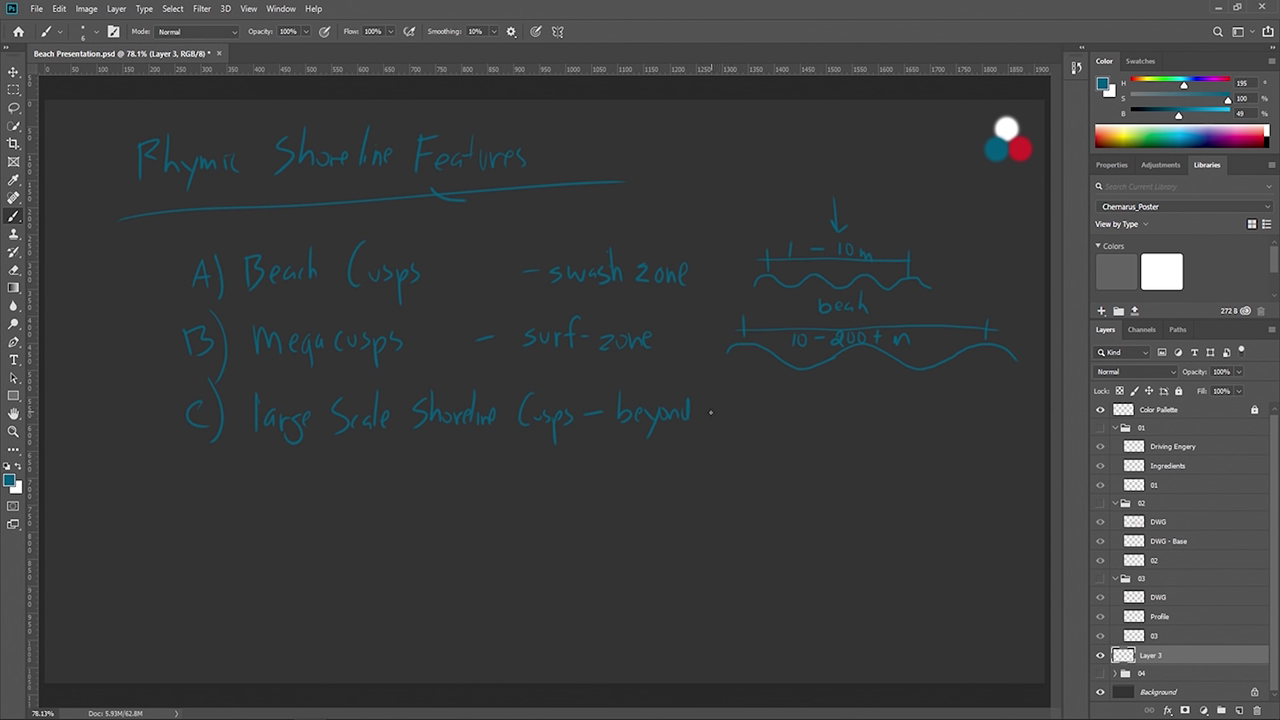
- Finish the note with "surfz", sketch a broad wave with a "1K - 100Km" dimension line, and draw an irregular wavy line beneath it
mouse_move(712, 411)
left_mouse_down()
mouse_move(704, 422)
mouse_move(735, 413)
mouse_move(733, 424)
mouse_move(886, 454)
mouse_move(936, 440)
mouse_move(1008, 452)
left_mouse_up()
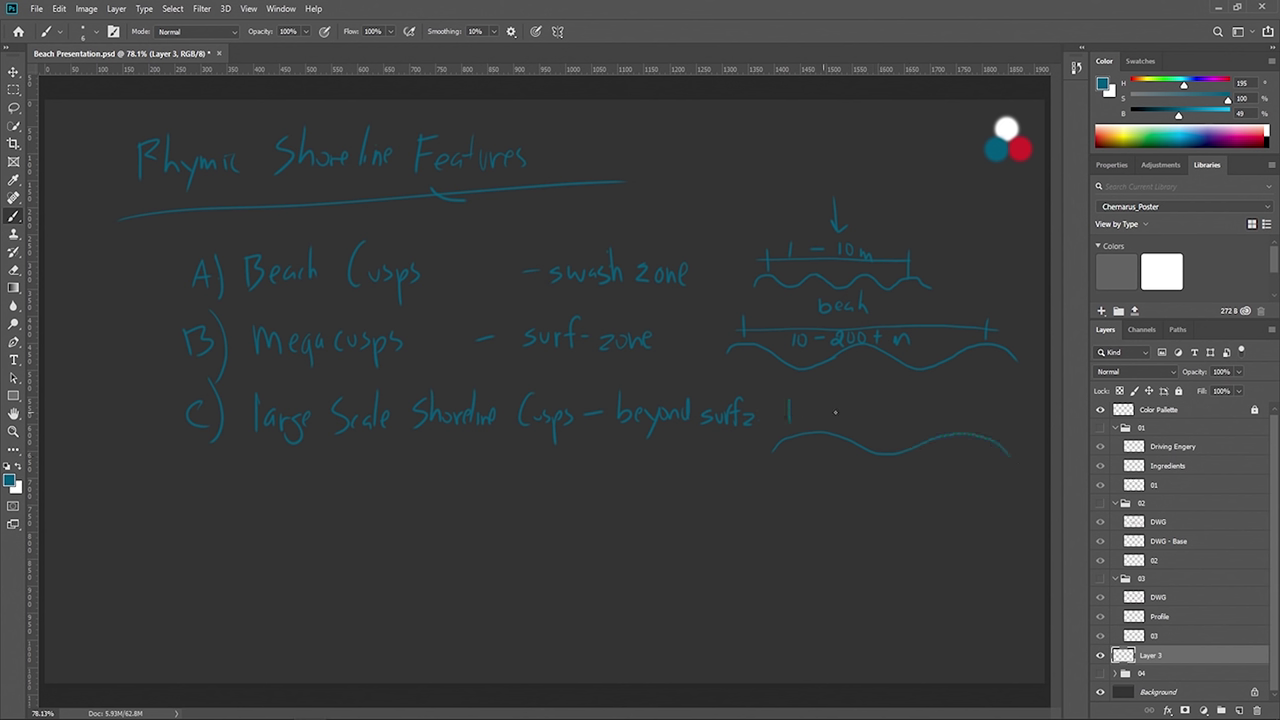
left_click_drag(788, 411, 975, 420, "shift")
mouse_move(829, 395)
left_mouse_down()
mouse_move(825, 408)
mouse_move(845, 397)
left_mouse_up()
mouse_move(855, 397)
left_mouse_down()
mouse_move(834, 406)
mouse_move(935, 396)
left_mouse_up()
left_click_drag(946, 395, 968, 407)
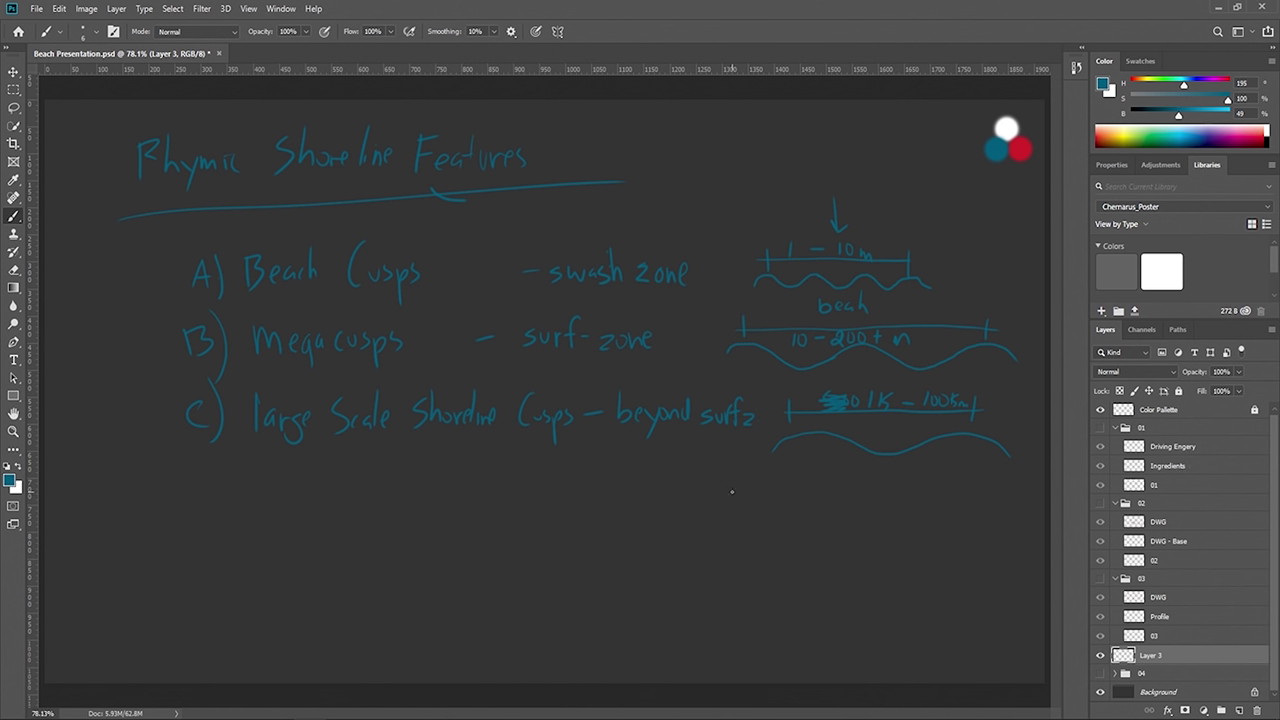
mouse_move(731, 489)
left_mouse_down()
mouse_move(783, 505)
mouse_move(838, 490)
mouse_move(864, 505)
mouse_move(914, 494)
mouse_move(931, 509)
left_mouse_up()
left_click_drag(1001, 508, 1031, 511)
- Circle the Megacusps entry and link it with a curved arrow to the handwritten heading "Rhythmic Bar Systems"
mouse_move(316, 326)
left_mouse_down()
mouse_move(368, 384)
mouse_move(230, 312)
mouse_move(321, 332)
left_mouse_up()
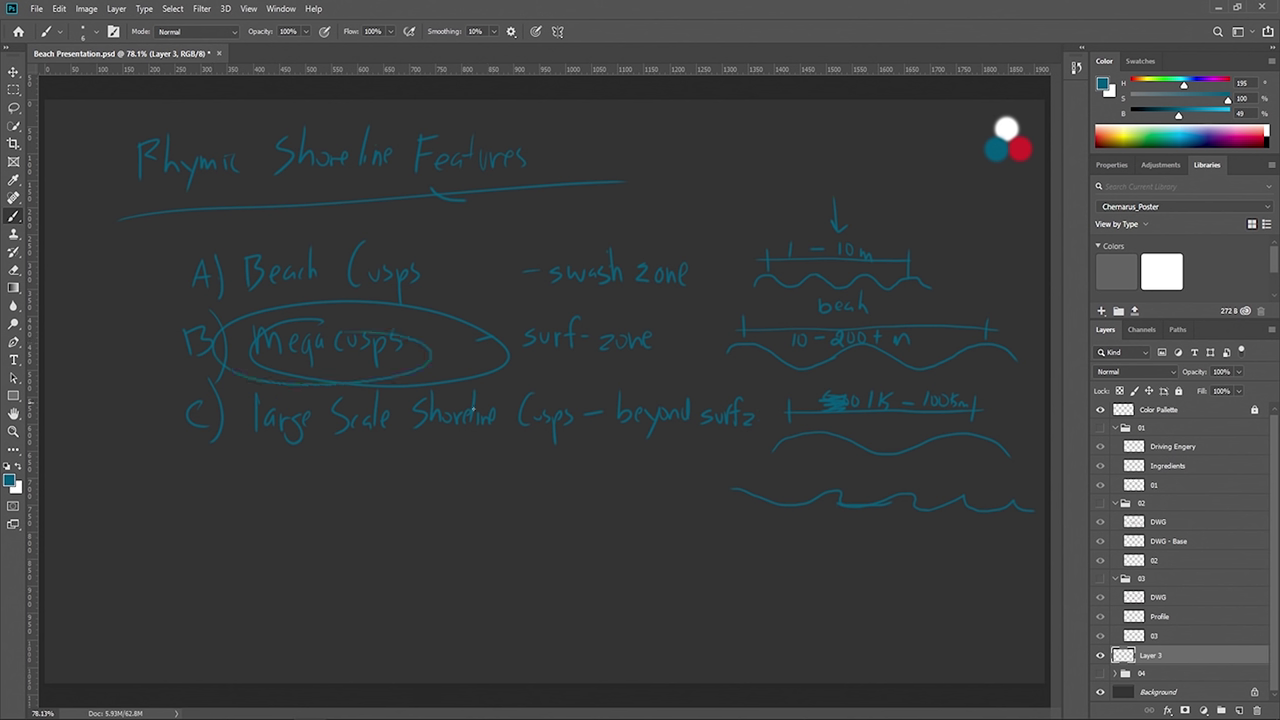
mouse_move(166, 352)
left_mouse_down()
mouse_move(236, 518)
mouse_move(230, 535)
left_mouse_up()
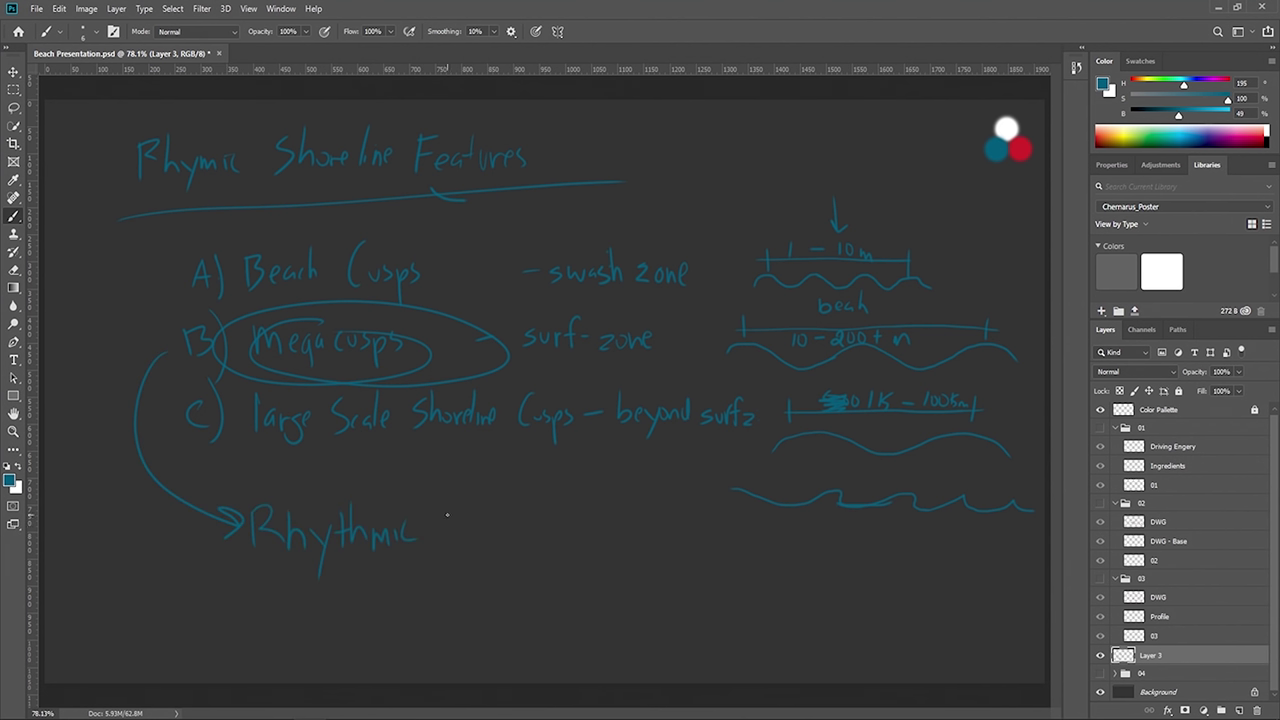
mouse_move(446, 517)
left_mouse_down()
mouse_move(538, 532)
mouse_move(554, 548)
mouse_move(577, 516)
mouse_move(582, 548)
mouse_move(592, 528)
mouse_move(624, 548)
left_mouse_up()
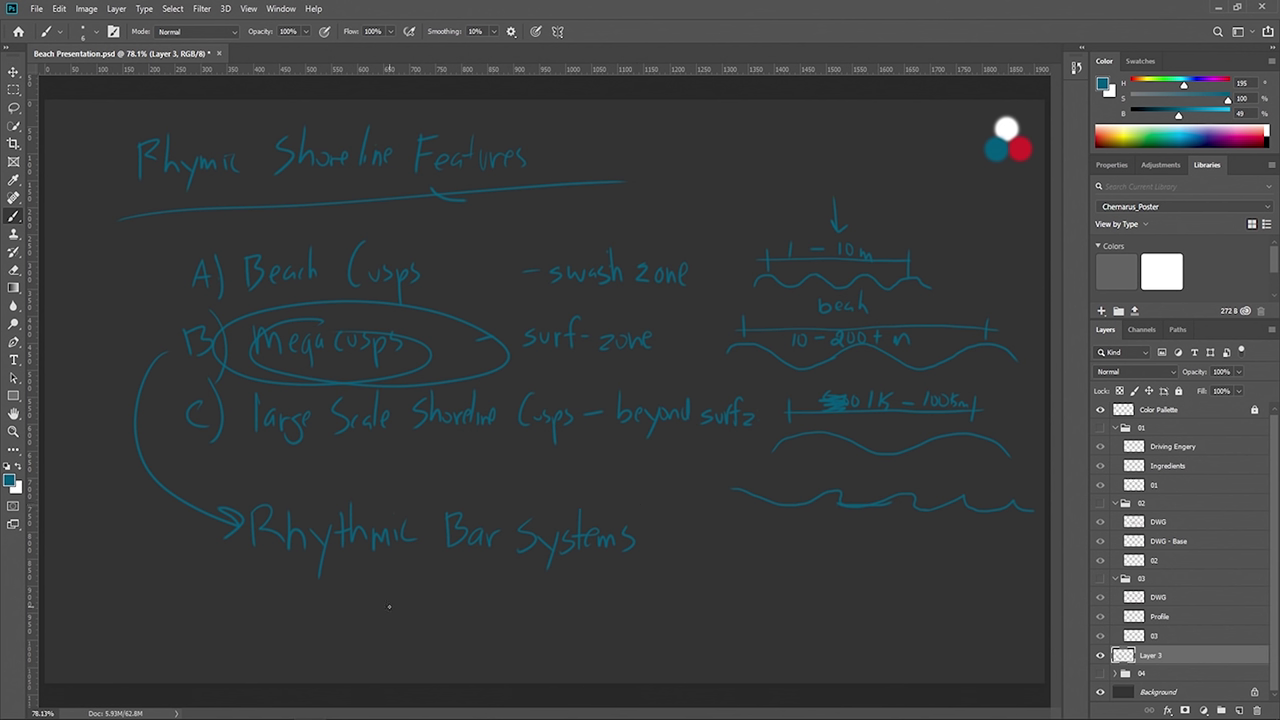
- Handwrite "Crescentric Bars" and a further line beneath the Rhythmic Bar Systems heading
mouse_move(381, 578)
left_mouse_down()
mouse_move(378, 612)
mouse_move(402, 597)
mouse_move(480, 609)
left_mouse_up()
left_click_drag(482, 610, 500, 608)
mouse_move(519, 590)
left_mouse_down()
mouse_move(521, 607)
mouse_move(565, 606)
mouse_move(566, 593)
mouse_move(567, 606)
mouse_move(612, 606)
left_mouse_up()
left_click_drag(617, 606, 628, 593)
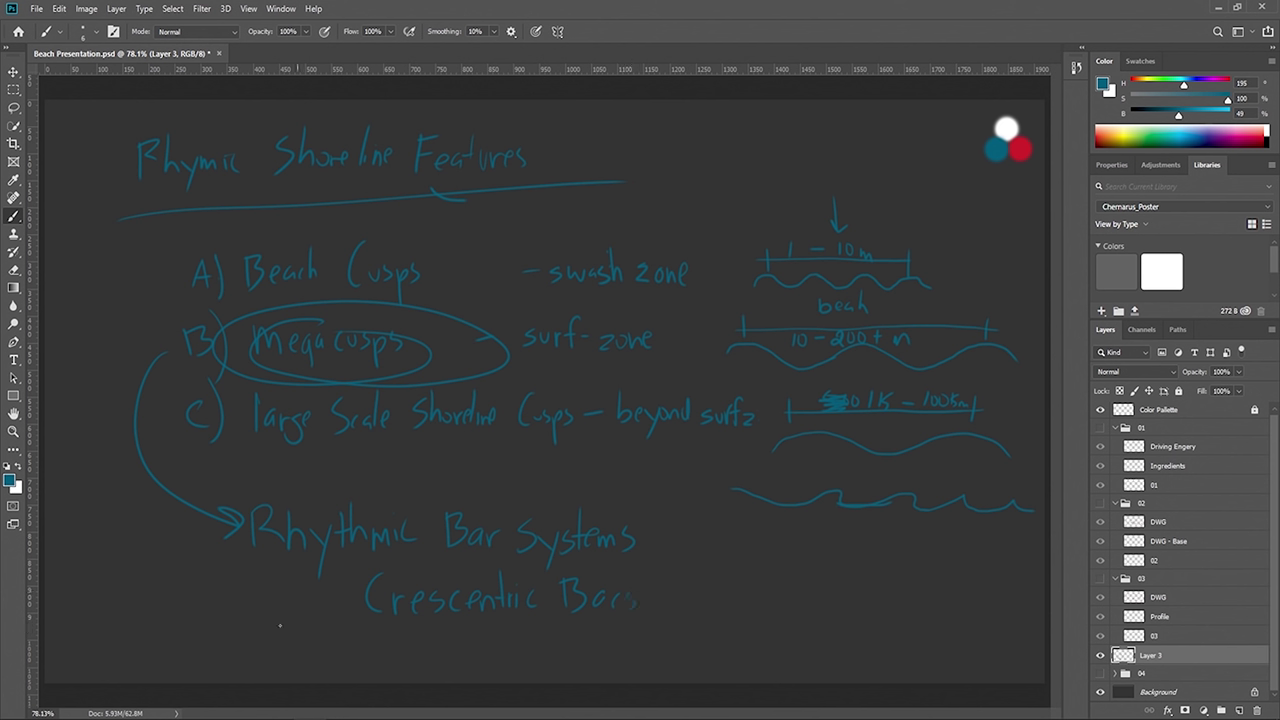
mouse_move(374, 638)
left_mouse_down()
mouse_move(400, 636)
mouse_move(430, 668)
mouse_move(485, 654)
mouse_move(506, 667)
left_mouse_up()
left_click_drag(508, 667, 516, 656)
left_click_drag(538, 659, 547, 666)
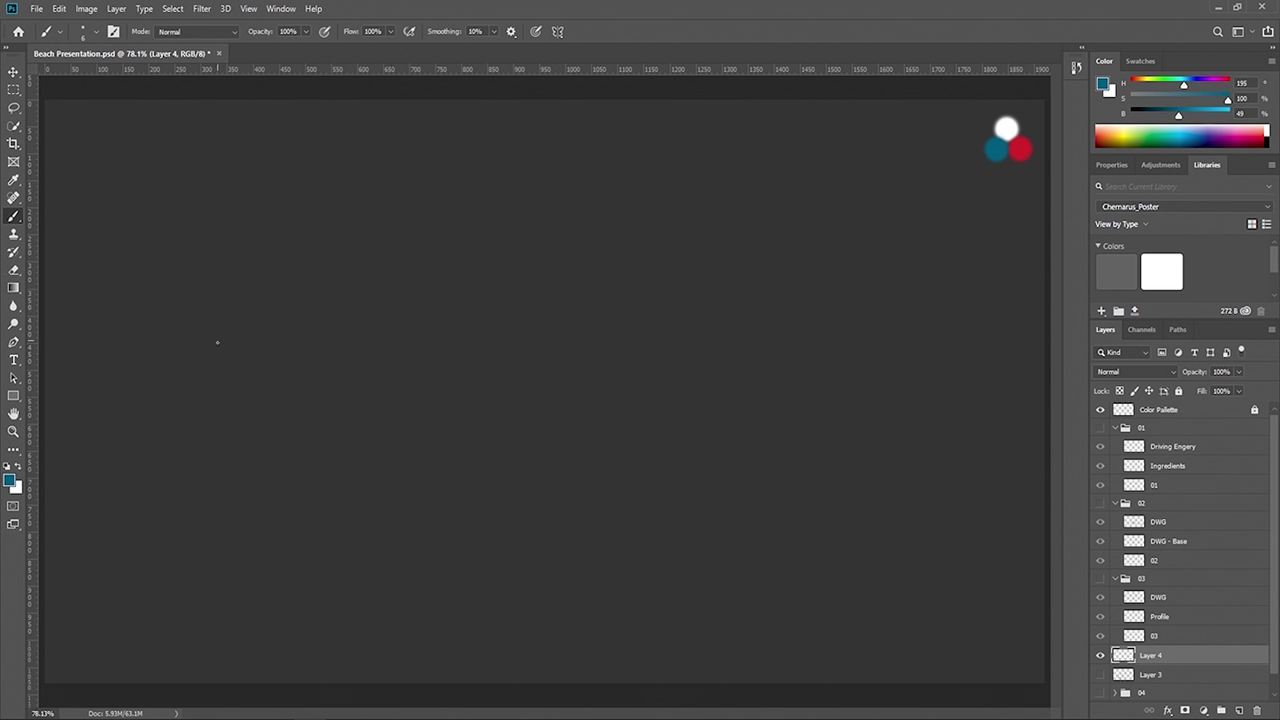
- Sketch a long blue wavy shoreline on Layer 4 with three incoming wave arrows above it
mouse_move(155, 337)
left_mouse_down()
mouse_move(214, 312)
mouse_move(308, 318)
mouse_move(383, 361)
mouse_move(494, 355)
mouse_move(580, 320)
mouse_move(783, 368)
left_mouse_up()
left_click_drag(156, 338, 104, 355)
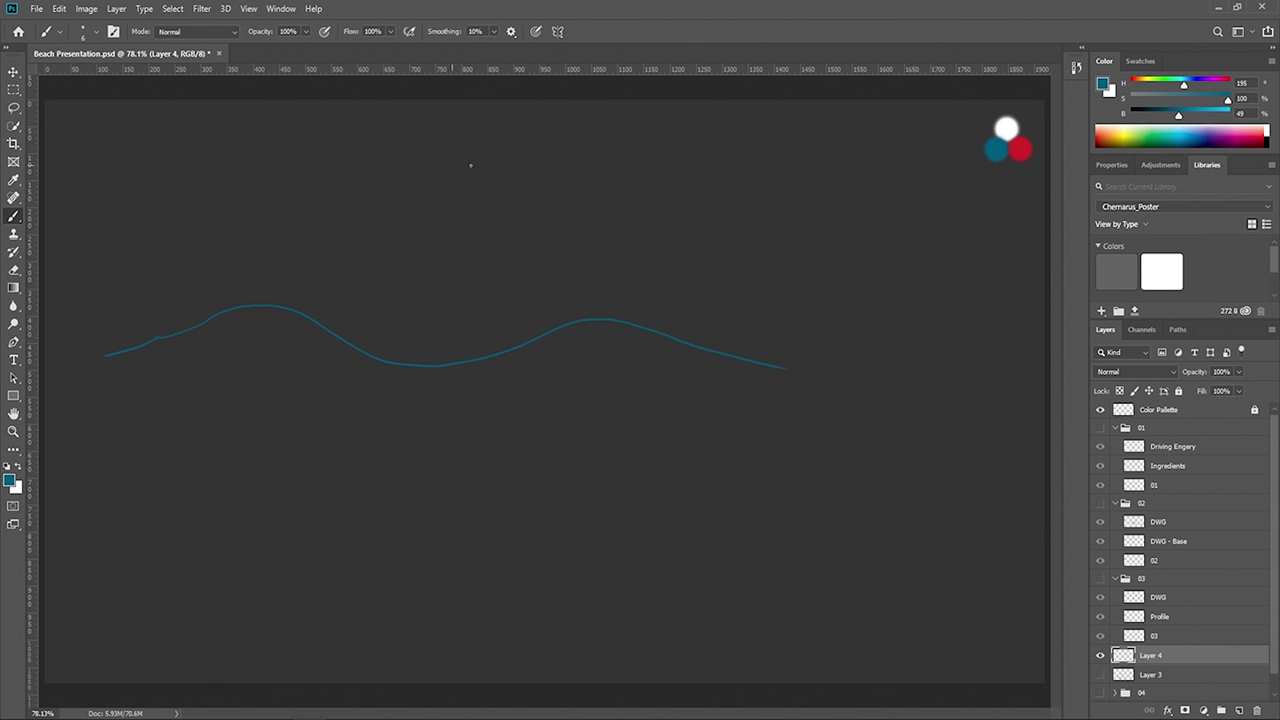
left_click_drag(446, 109, 442, 160)
mouse_move(135, 120)
left_mouse_down()
mouse_move(137, 160)
mouse_move(153, 156)
left_mouse_up()
left_click_drag(723, 119, 719, 165)
left_click_drag(719, 165, 737, 152)
- Draw blue flow arrows diverging to both sides from the central part of the shoreline
left_click_drag(402, 318, 393, 316)
left_click_drag(396, 339, 364, 331)
mouse_move(445, 337)
left_mouse_down()
mouse_move(504, 316)
mouse_move(505, 334)
left_mouse_up()
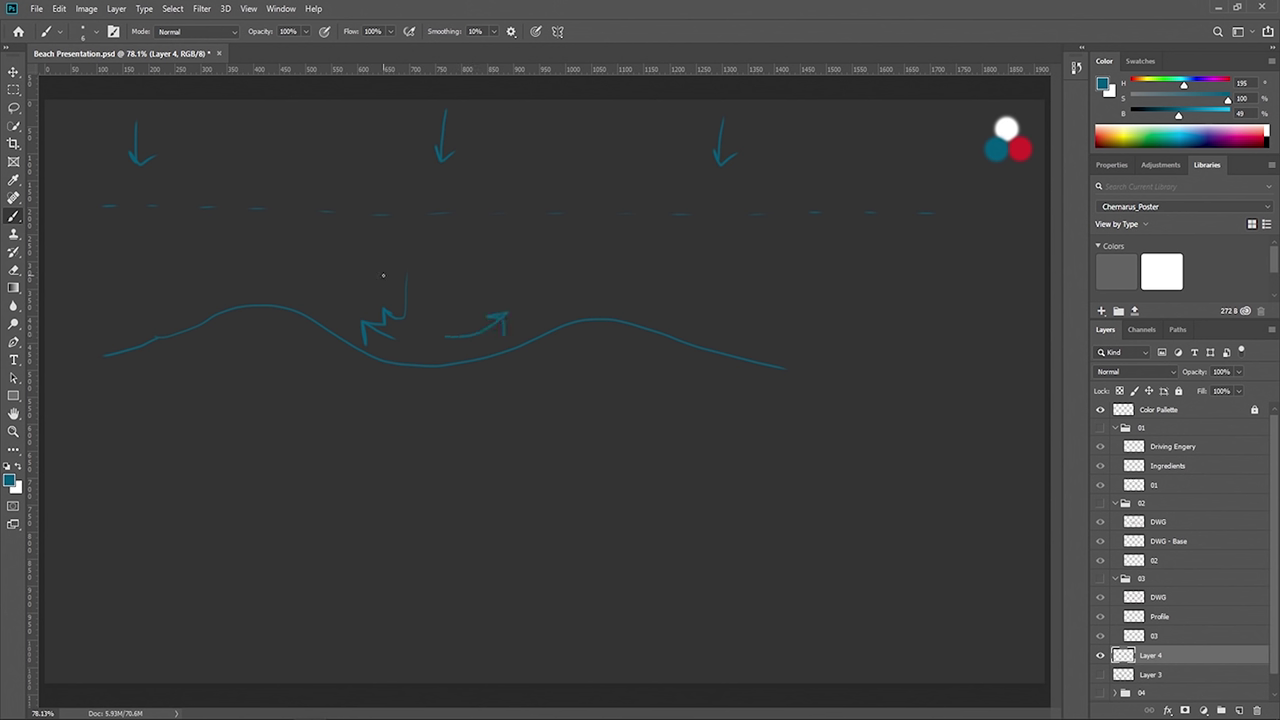
left_click_drag(383, 275, 361, 284)
left_click_drag(484, 287, 516, 258)
left_click_drag(493, 265, 514, 270)
- Draw an onshore arrow at each end of the shoreline, with paired flow arrows pointing toward the nearest embayment
mouse_move(126, 228)
left_mouse_down()
mouse_move(125, 280)
mouse_move(148, 272)
left_mouse_up()
mouse_move(708, 232)
left_mouse_down()
mouse_move(710, 281)
mouse_move(728, 276)
left_mouse_up()
mouse_move(148, 290)
left_mouse_down()
mouse_move(194, 272)
mouse_move(195, 287)
left_mouse_up()
mouse_move(138, 331)
left_mouse_down()
mouse_move(186, 307)
mouse_move(186, 318)
left_mouse_up()
left_click_drag(711, 325, 676, 311)
mouse_move(690, 309)
left_mouse_down()
mouse_move(681, 330)
mouse_move(678, 286)
left_mouse_up()
left_click_drag(692, 284, 681, 303)
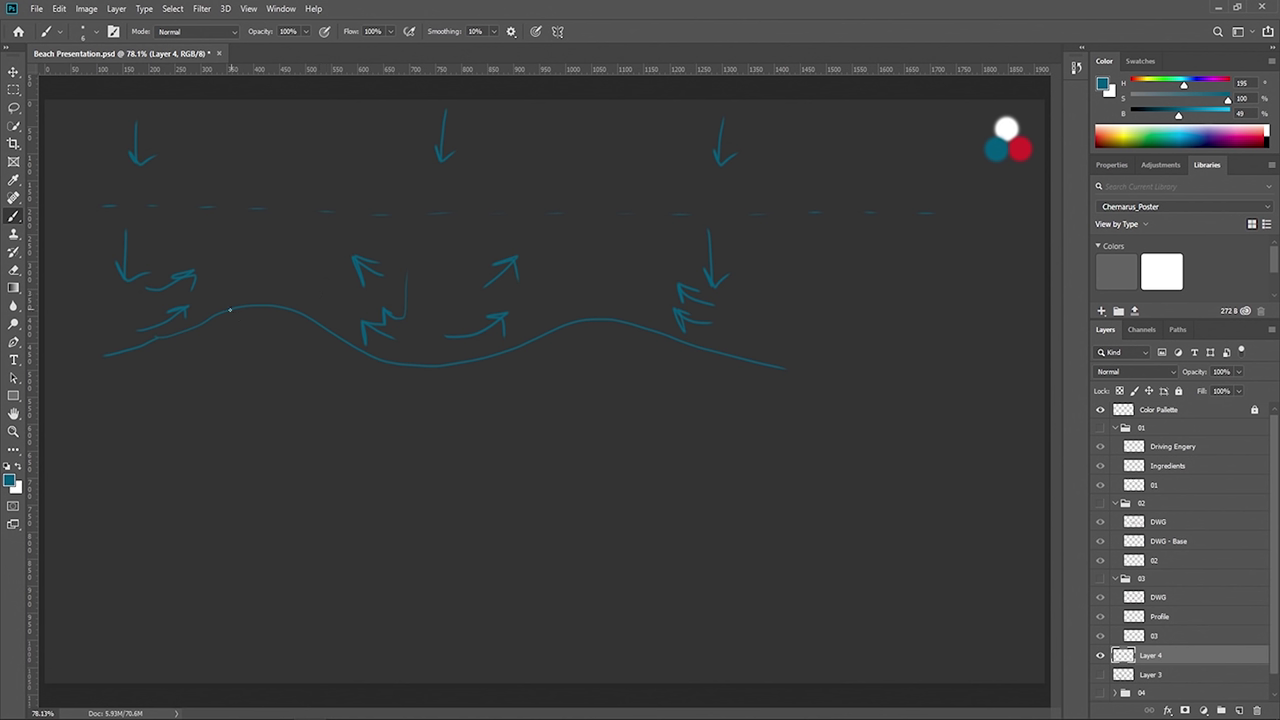
- Draw blue return-flow arrows running offshore from the two embayments
left_click_drag(293, 305, 271, 266)
mouse_move(230, 178)
left_mouse_down()
mouse_move(222, 134)
mouse_move(236, 148)
left_mouse_up()
mouse_move(318, 232)
left_mouse_down()
mouse_move(323, 137)
mouse_move(340, 139)
mouse_move(276, 116)
mouse_move(286, 123)
left_mouse_up()
left_click_drag(572, 256, 588, 208)
left_click_drag(650, 270, 627, 201)
mouse_move(596, 155)
left_mouse_down()
mouse_move(588, 105)
mouse_move(599, 118)
mouse_move(645, 103)
left_mouse_up()
left_click_drag(636, 115, 654, 112)
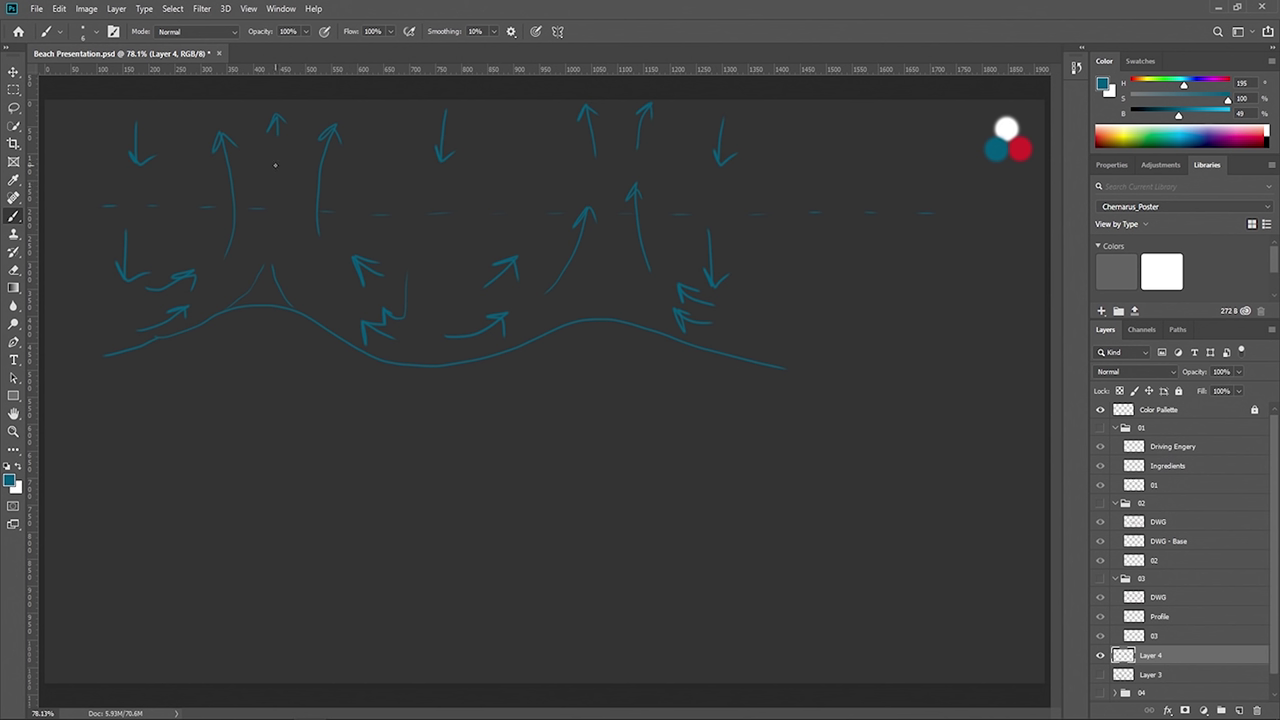
- Mark the two offshore flow channels with small blue rectangles
mouse_move(276, 168)
left_mouse_down()
mouse_move(280, 212)
mouse_move(270, 172)
left_mouse_up()
mouse_move(606, 188)
left_mouse_down()
mouse_move(606, 230)
mouse_move(619, 188)
left_mouse_up()
- Sketch the curved sandbars in red around the two channels, reinforcing the large central arch with repeated strokes
left_click(1019, 149, "alt")
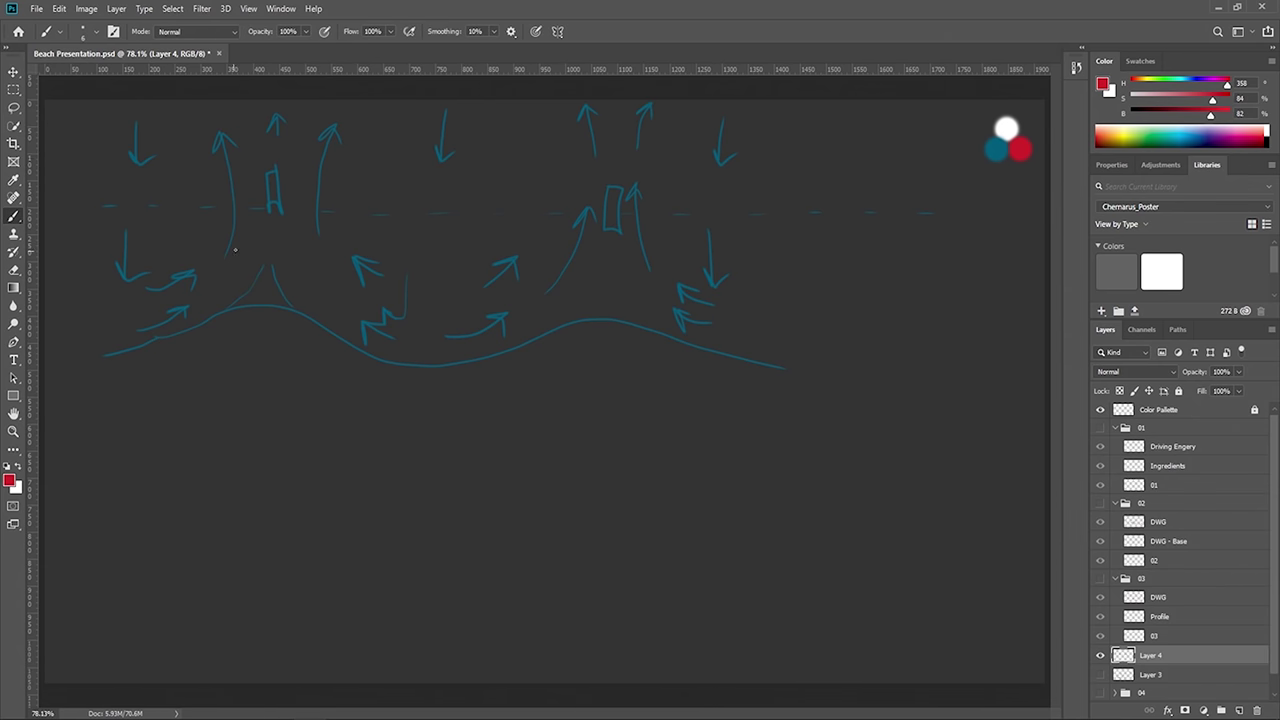
mouse_move(237, 236)
left_mouse_down()
mouse_move(230, 181)
mouse_move(180, 130)
left_mouse_up()
mouse_move(241, 245)
left_mouse_down()
mouse_move(265, 214)
mouse_move(239, 130)
left_mouse_up()
mouse_move(279, 211)
left_mouse_down()
mouse_move(306, 241)
mouse_move(300, 150)
mouse_move(366, 120)
left_mouse_up()
left_click_drag(554, 220, 573, 221)
left_click_drag(557, 172, 514, 119)
mouse_move(586, 201)
left_mouse_down()
mouse_move(579, 122)
mouse_move(552, 99)
mouse_move(467, 113)
left_mouse_up()
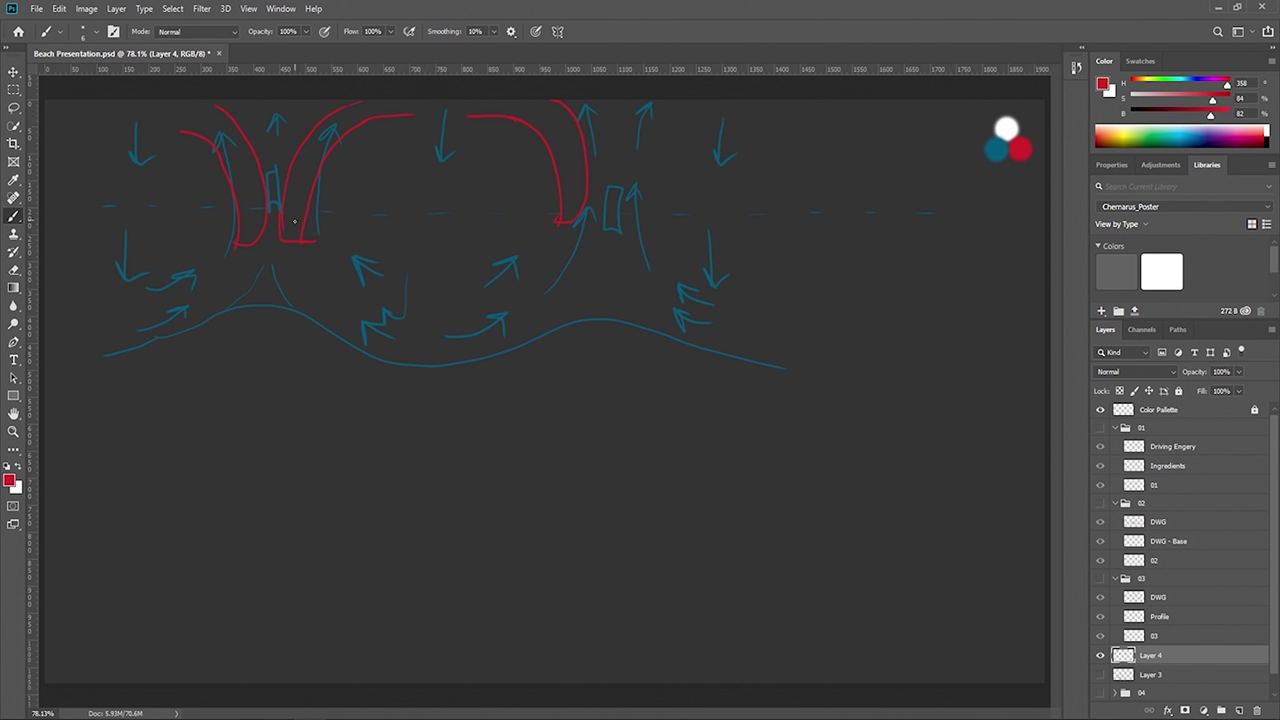
mouse_move(313, 159)
left_mouse_down()
mouse_move(452, 106)
mouse_move(545, 207)
mouse_move(522, 124)
mouse_move(320, 185)
mouse_move(557, 161)
left_mouse_up()
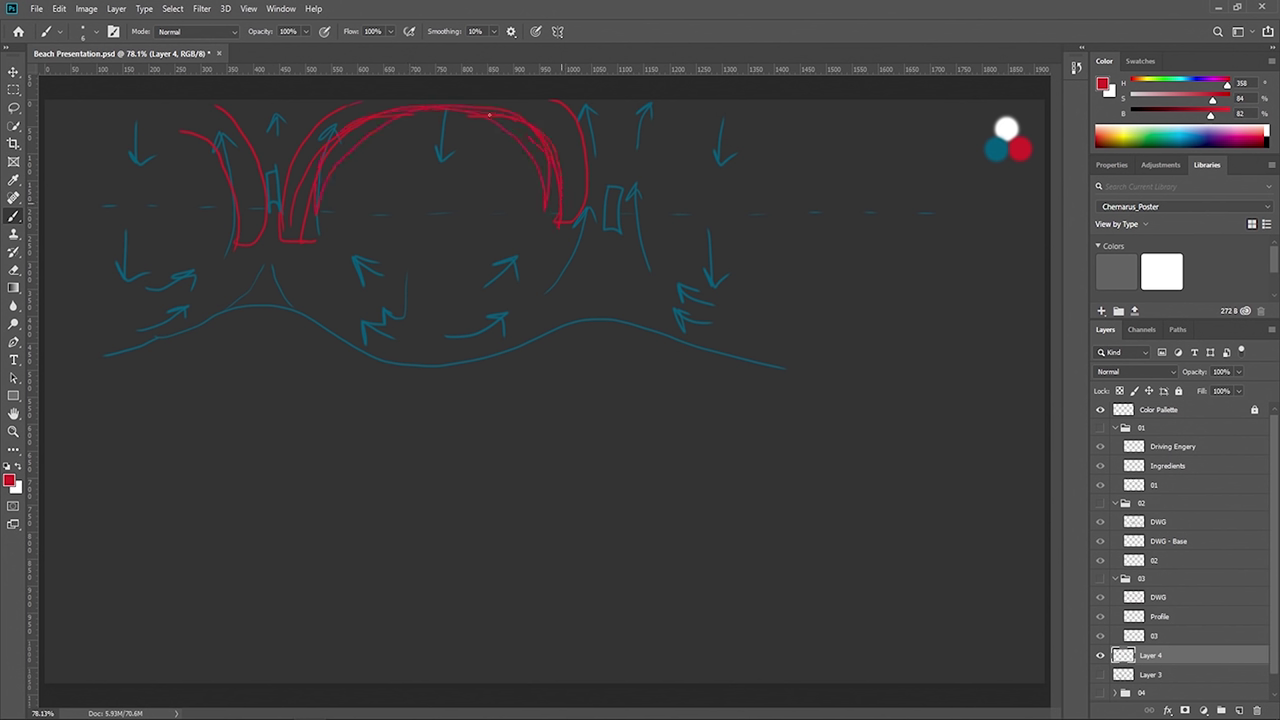
left_click_drag(489, 115, 307, 219)
- Draw two red arrows along the shore, each pointing toward an embayment
left_click_drag(211, 278, 265, 263)
left_click_drag(218, 264, 262, 262)
mouse_move(435, 318)
left_mouse_down()
mouse_move(537, 287)
mouse_move(527, 302)
left_mouse_up()
- Sketch a skewed red crescentic bar and the start of its neighbor beyond the shoreline's right end
left_click_drag(745, 256, 749, 250)
mouse_move(794, 216)
left_mouse_down()
mouse_move(825, 192)
mouse_move(850, 140)
mouse_move(896, 117)
mouse_move(937, 153)
mouse_move(949, 212)
left_mouse_up()
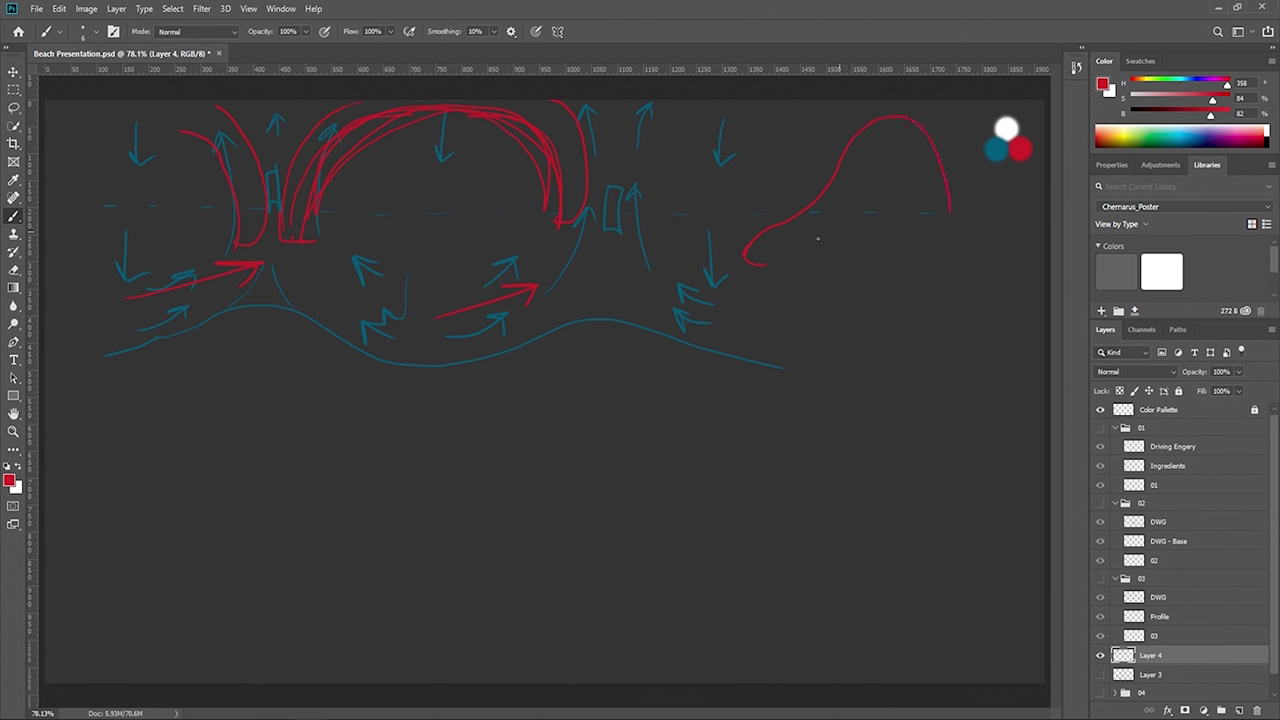
mouse_move(835, 200)
left_mouse_down()
mouse_move(855, 155)
mouse_move(918, 160)
mouse_move(932, 250)
mouse_move(957, 262)
mouse_move(950, 208)
mouse_move(968, 268)
mouse_move(1039, 172)
left_mouse_up()
left_click_drag(968, 271, 1028, 195)
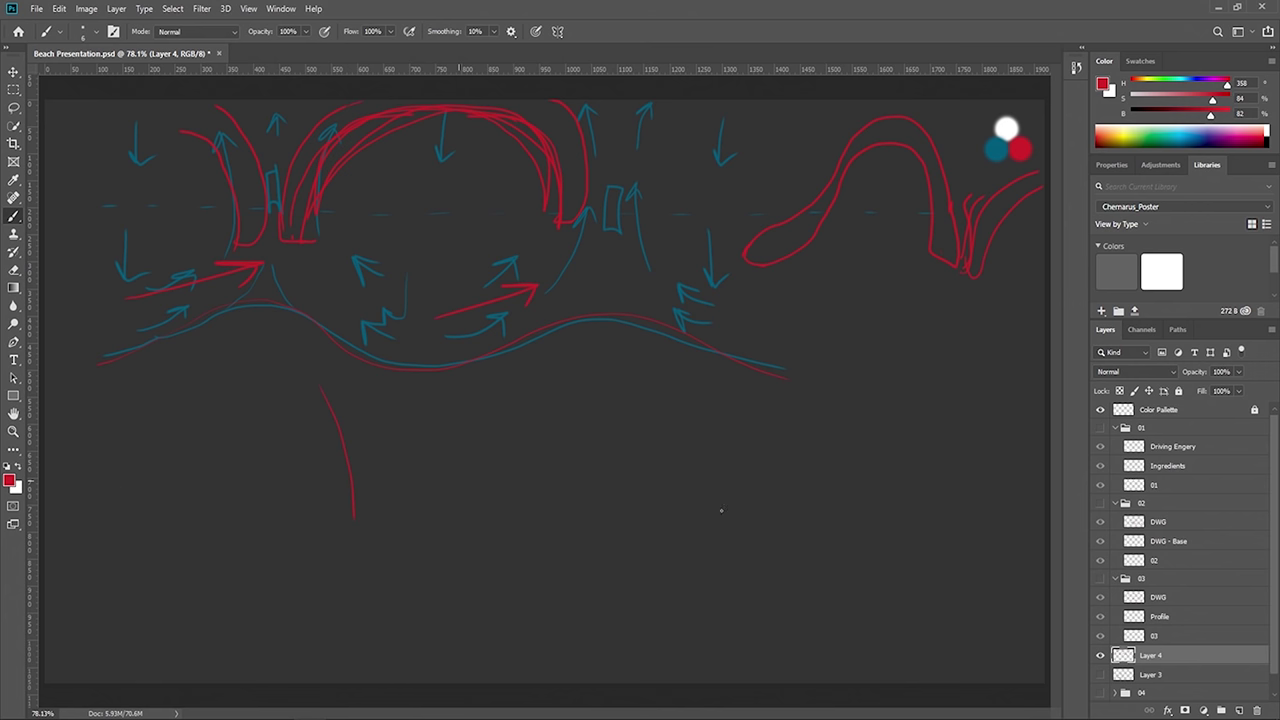
- Add red arcs below the shoreline and connect the crescentic bars to the beach with red lines
left_click_drag(148, 376, 109, 492)
left_click_drag(302, 245, 289, 310)
mouse_move(292, 245)
left_mouse_down()
mouse_move(290, 306)
mouse_move(303, 240)
left_mouse_up()
left_click_drag(552, 323, 557, 228)
left_click_drag(604, 320, 594, 210)
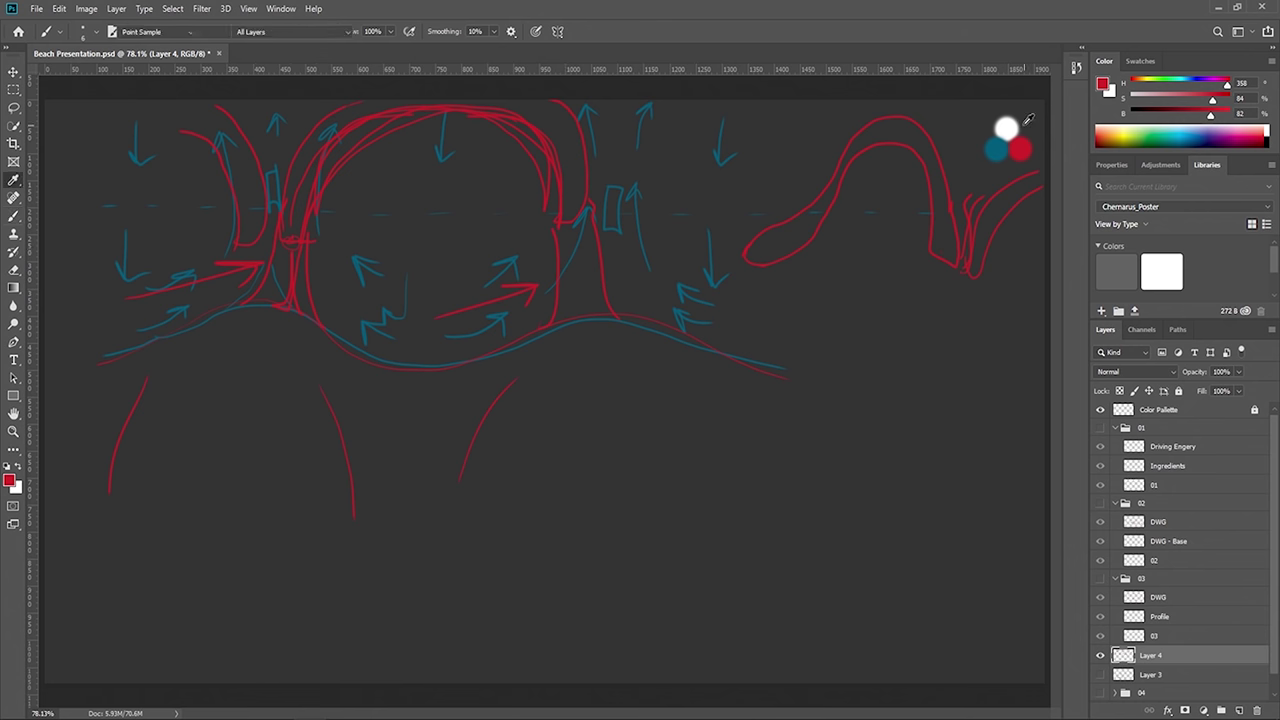
- In white, ring the band between the bars and the shore, and sketch a beach profile with its trough marked "T"
left_click(1007, 128, "alt")
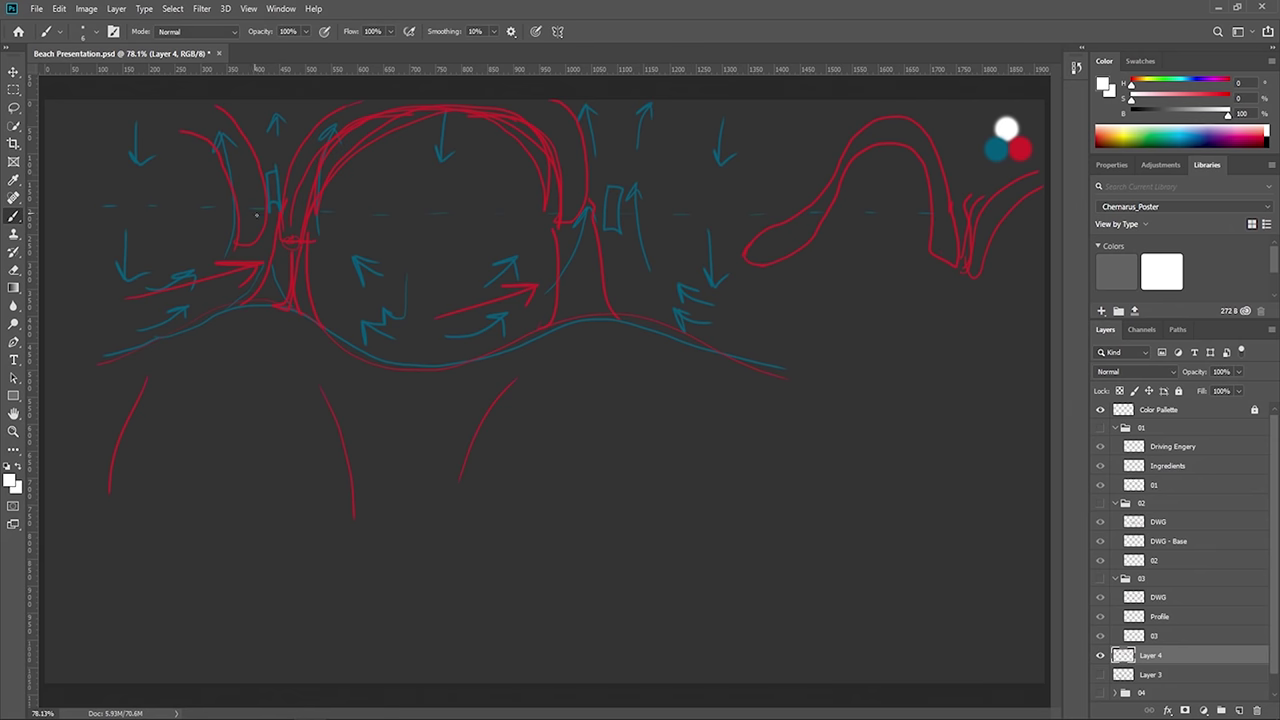
mouse_move(335, 241)
left_mouse_down()
mouse_move(125, 241)
mouse_move(134, 266)
mouse_move(556, 281)
mouse_move(795, 265)
mouse_move(500, 223)
mouse_move(272, 237)
left_mouse_up()
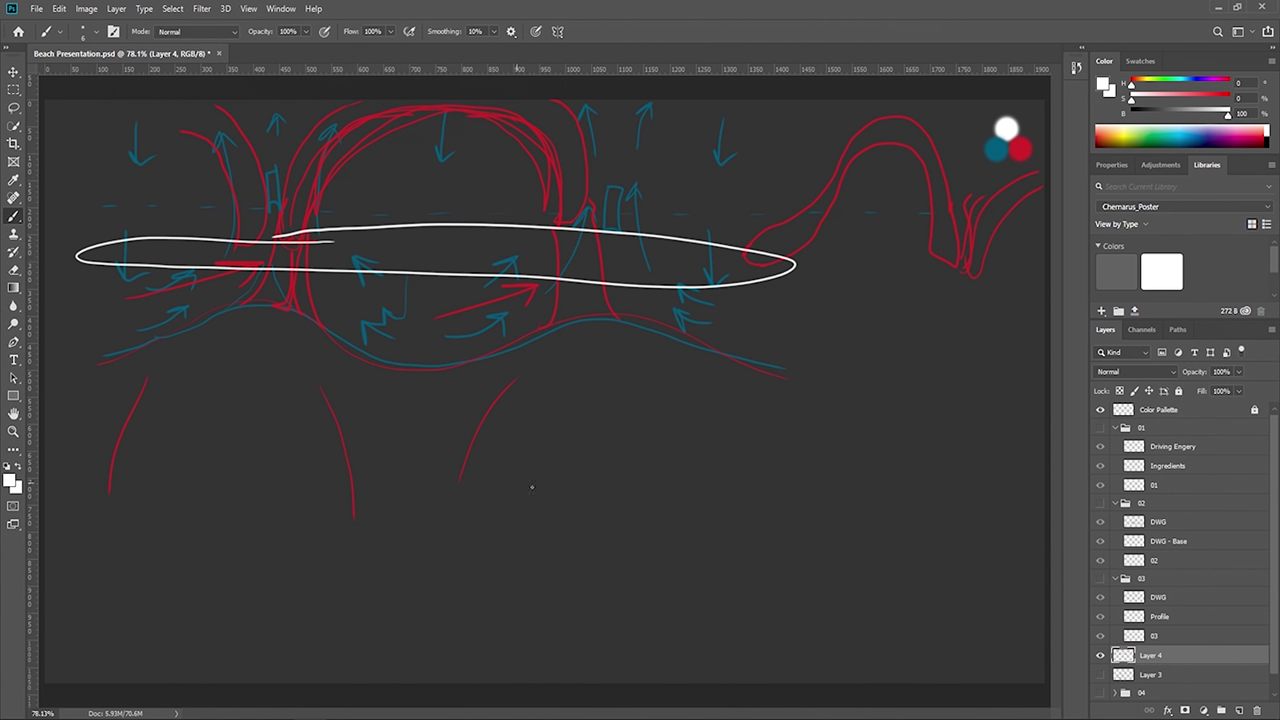
mouse_move(506, 486)
left_mouse_down()
mouse_move(610, 487)
mouse_move(714, 529)
mouse_move(789, 514)
mouse_move(833, 532)
left_mouse_up()
left_click_drag(697, 512, 717, 510)
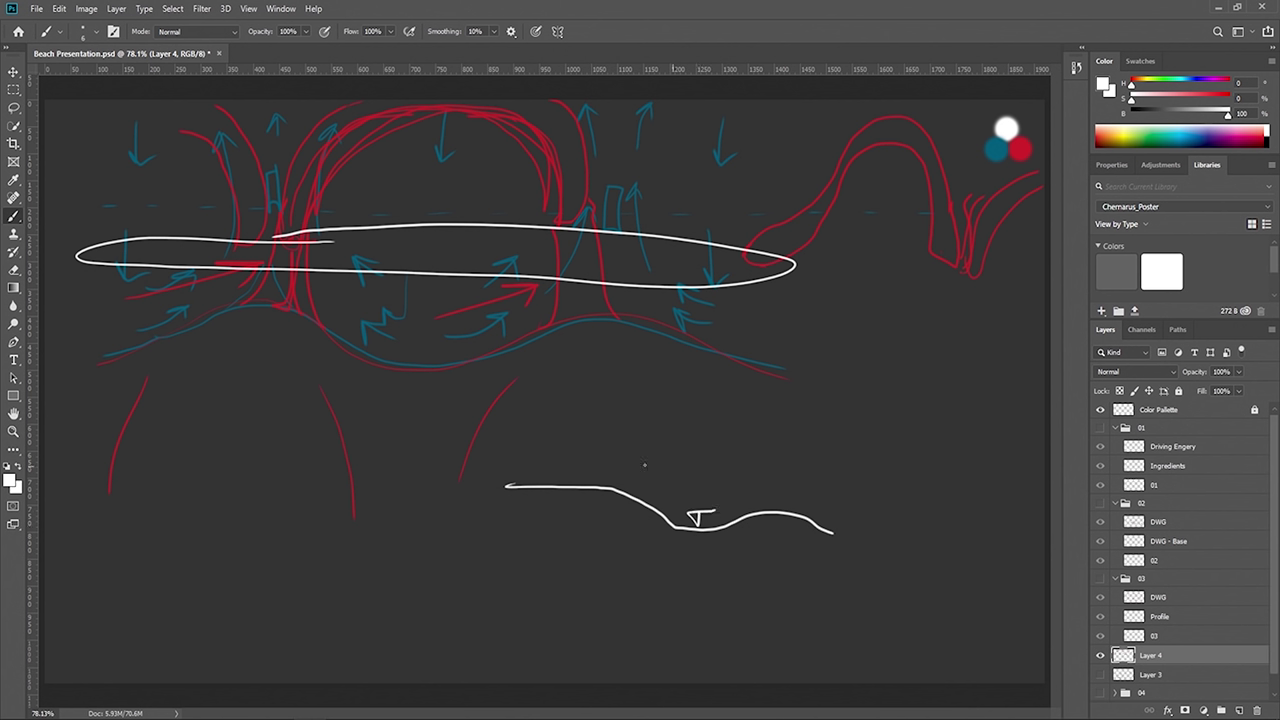
- Label the profile's beach "B" and its hump "Bar", and trace a white arc over the central crescentic bar
left_click_drag(610, 463, 612, 485)
left_click_drag(611, 464, 612, 484)
mouse_move(769, 485)
left_mouse_down()
mouse_move(770, 502)
mouse_move(804, 491)
left_mouse_up()
left_click(786, 487)
mouse_move(572, 170)
left_mouse_down()
mouse_move(546, 125)
mouse_move(372, 110)
mouse_move(305, 193)
left_mouse_up()
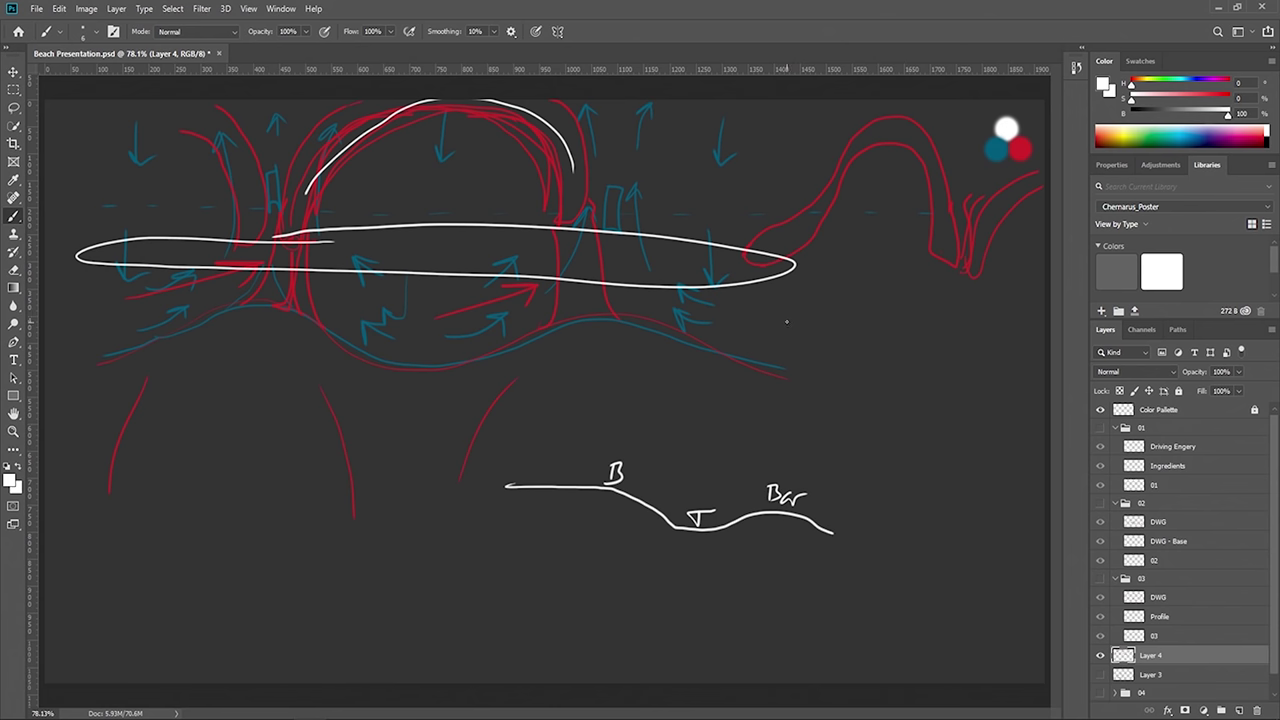
- Hide Layer 4, draw a long white wavy shoreline on a new layer, and switch the brush color to red
left_click(1100, 655)
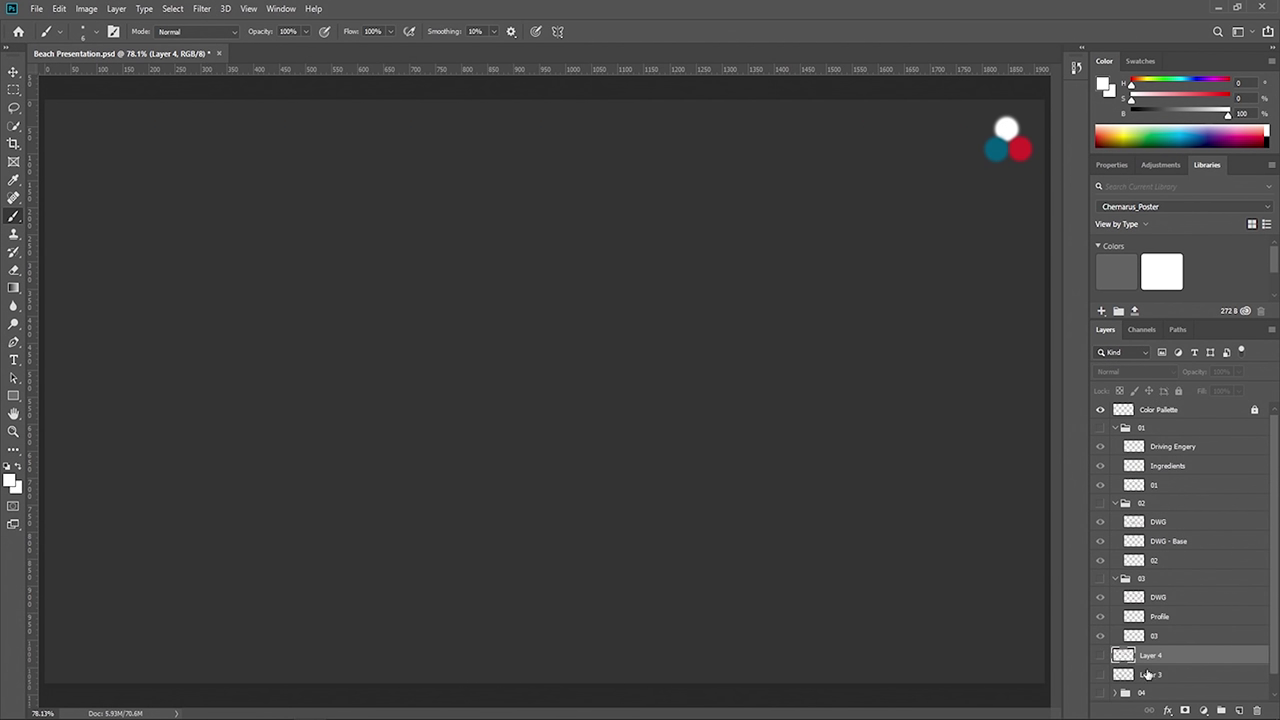
left_click(1238, 710)
mouse_move(142, 401)
left_mouse_down()
mouse_move(229, 358)
mouse_move(380, 374)
mouse_move(508, 409)
mouse_move(694, 372)
mouse_move(886, 380)
mouse_move(1002, 418)
left_mouse_up()
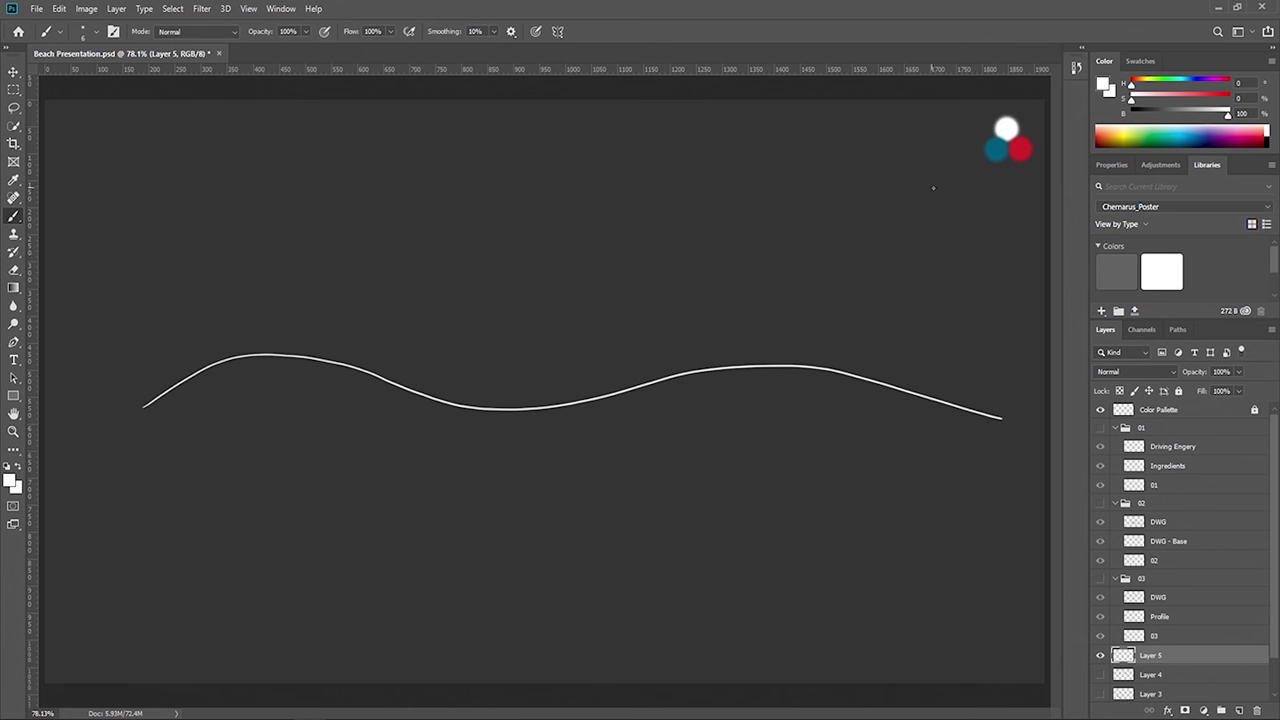
left_click(1022, 148, "alt")
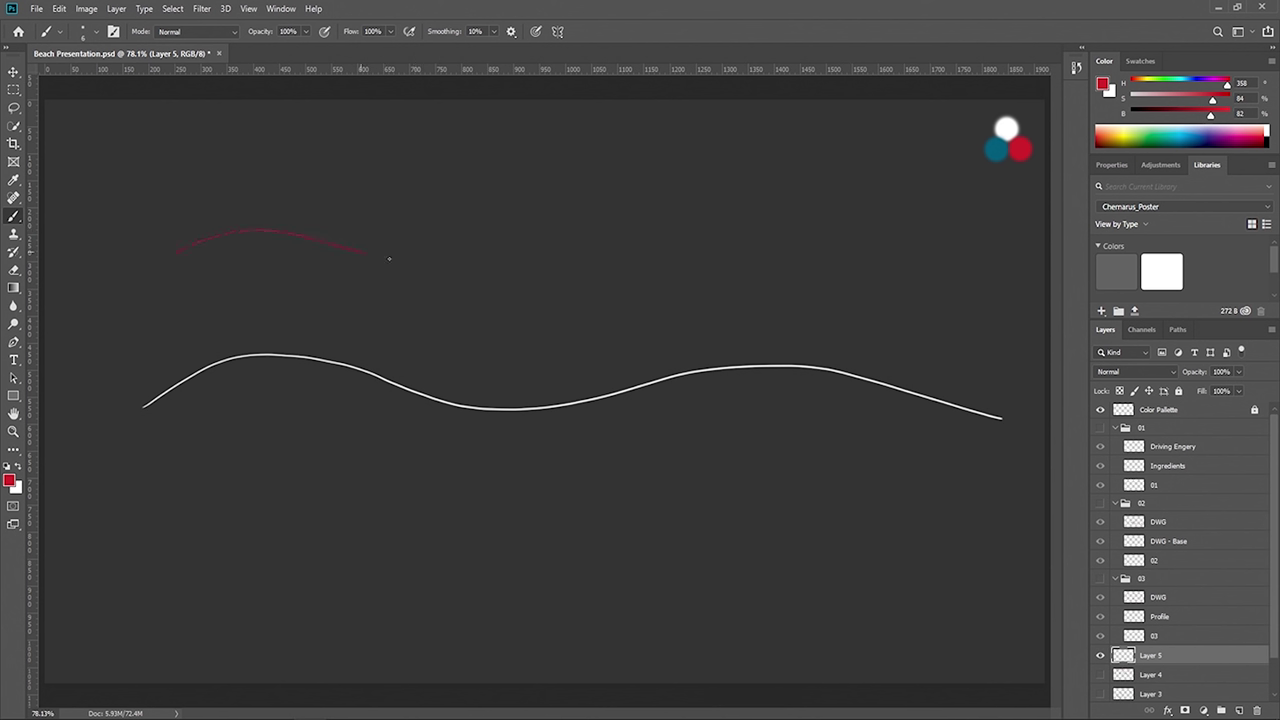
mouse_move(556, 265)
left_mouse_down()
mouse_move(714, 237)
mouse_move(896, 258)
left_mouse_up()
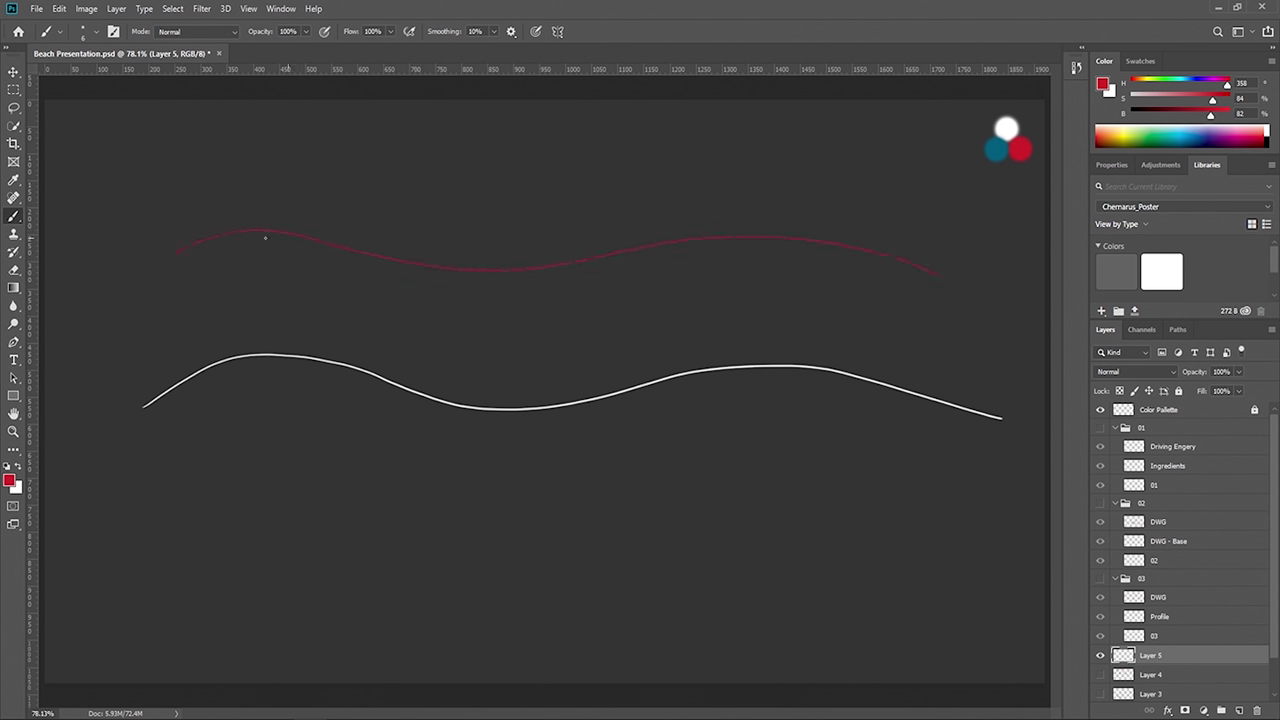
left_click_drag(178, 251, 172, 228)
key("ctrl+z")
key("ctrl+z")
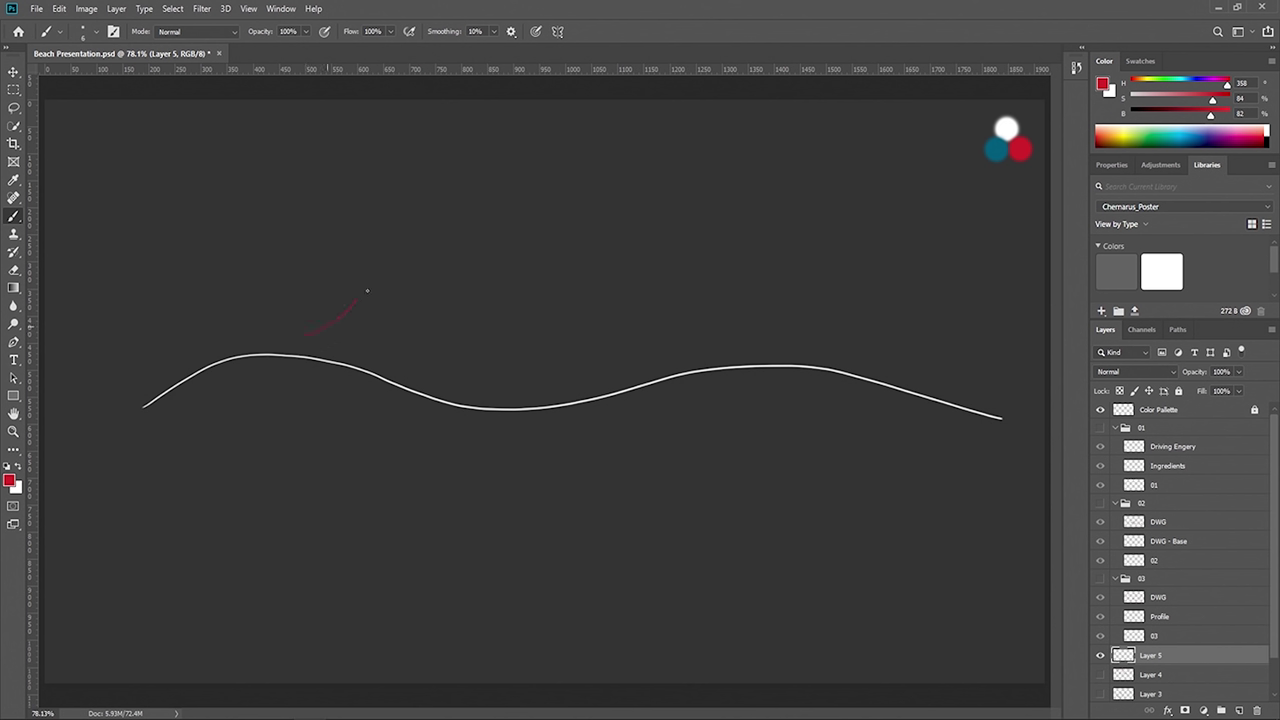
- Sketch six elongated oblique bars in red just offshore along the wavy shoreline
left_click_drag(367, 290, 420, 222)
left_click_drag(428, 368, 469, 273)
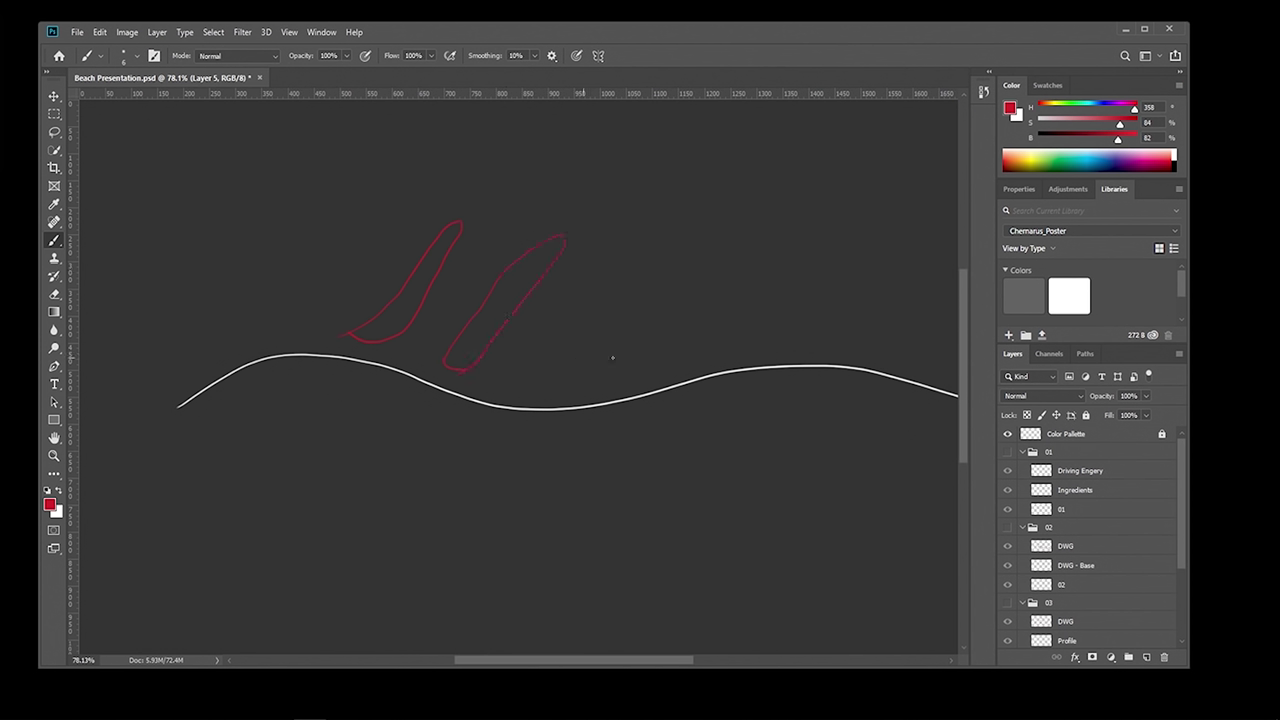
left_click_drag(594, 371, 576, 349)
left_click_drag(796, 285, 700, 356)
left_click_drag(940, 298, 822, 346)
mouse_move(275, 321)
left_mouse_down()
mouse_move(276, 226)
mouse_move(229, 339)
left_mouse_up()
- Draw red flow arrows between the middle bars and thicken the outline of the fifth bar from the left
mouse_move(410, 357)
left_mouse_down()
mouse_move(440, 322)
mouse_move(443, 341)
left_mouse_up()
mouse_move(527, 341)
left_mouse_down()
mouse_move(544, 350)
mouse_move(587, 312)
left_mouse_up()
left_click_drag(718, 355, 811, 258)
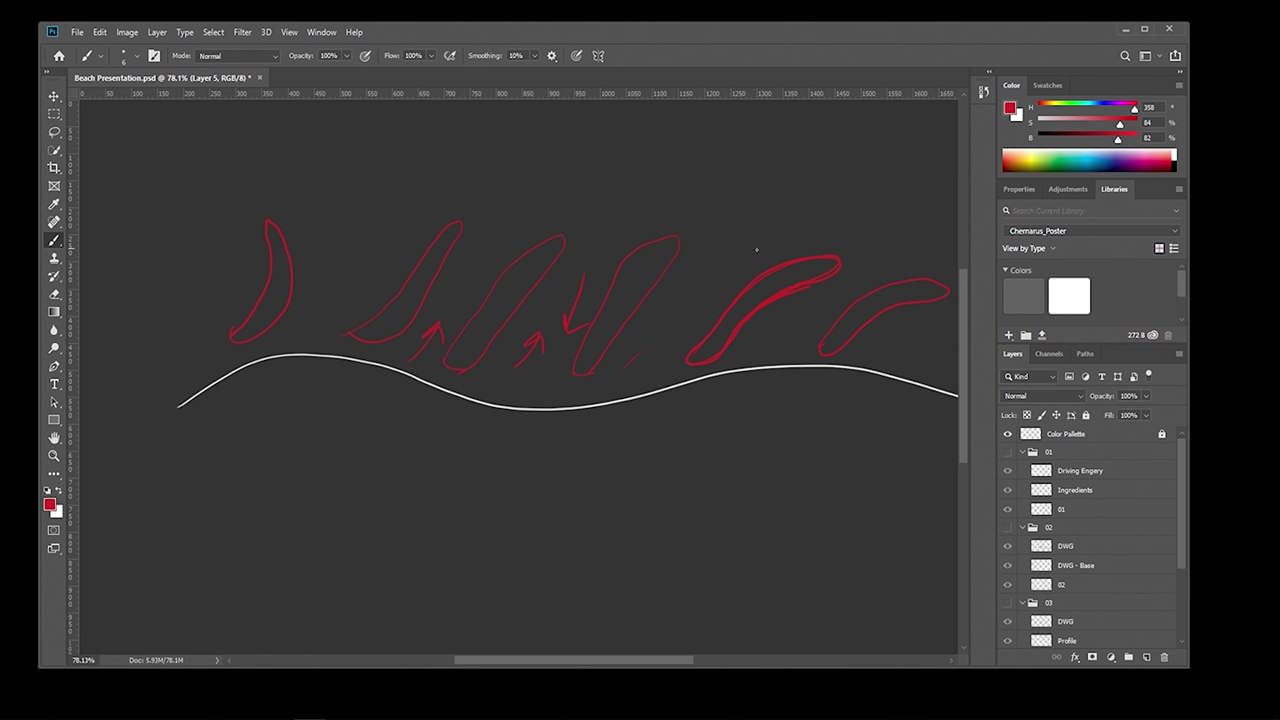
- Draw red arrows at the tips and bases of the outer bars to show the opposing flow directions
left_click_drag(724, 262, 772, 258)
left_click_drag(809, 255, 822, 253)
mouse_move(338, 218)
left_mouse_down()
mouse_move(272, 210)
mouse_move(290, 213)
left_mouse_up()
mouse_move(781, 347)
left_mouse_down()
mouse_move(730, 360)
mouse_move(737, 372)
left_mouse_up()
mouse_move(903, 354)
left_mouse_down()
mouse_move(859, 353)
mouse_move(872, 363)
left_mouse_up()
left_click_drag(895, 267, 936, 267)
mouse_move(921, 259)
left_mouse_down()
mouse_move(936, 267)
mouse_move(925, 274)
left_mouse_up()
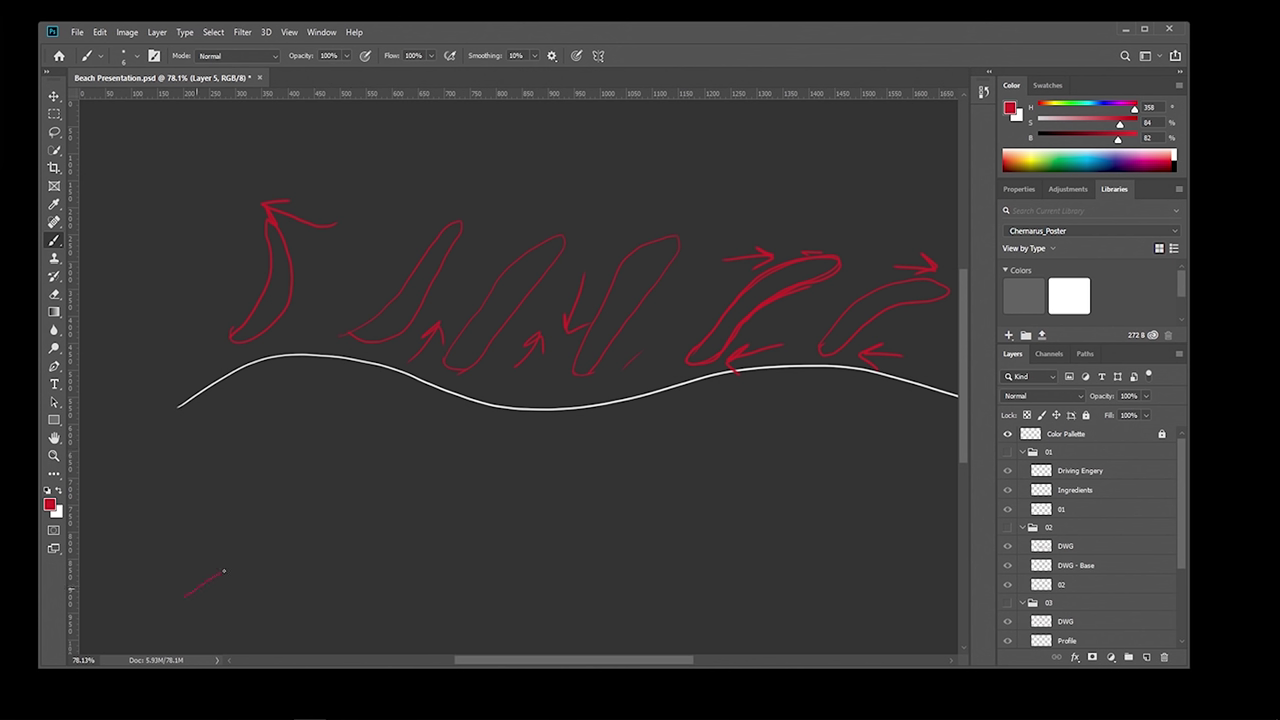
- Draw a nearly straight red shoreline labeled "Beach" below, with an attached oblique bar and a hooked bar shape beside it
mouse_move(224, 571)
left_mouse_down()
mouse_move(292, 558)
mouse_move(911, 577)
left_mouse_up()
mouse_move(647, 583)
left_mouse_down()
mouse_move(649, 598)
mouse_move(699, 598)
left_mouse_up()
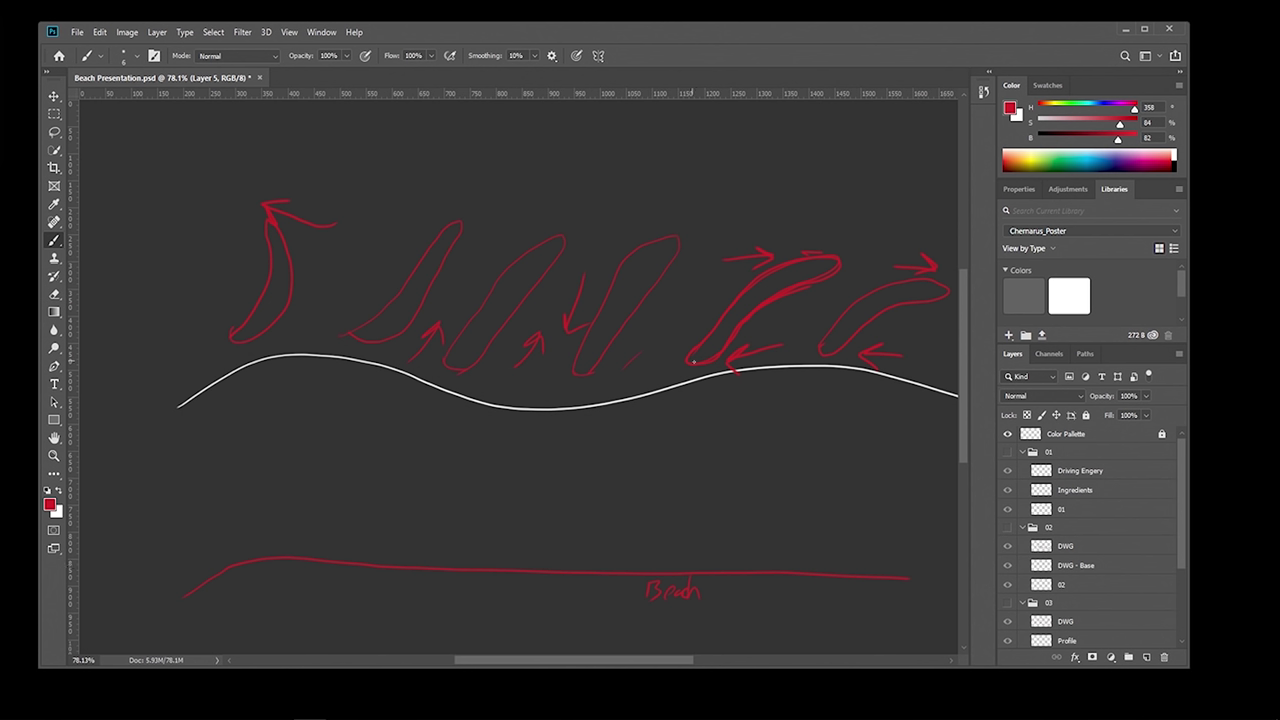
left_click_drag(677, 389, 688, 376)
mouse_move(620, 570)
left_mouse_down()
mouse_move(654, 552)
mouse_move(724, 462)
mouse_move(688, 562)
left_mouse_up()
left_click_drag(733, 457, 802, 444)
left_click_drag(786, 490, 740, 461)
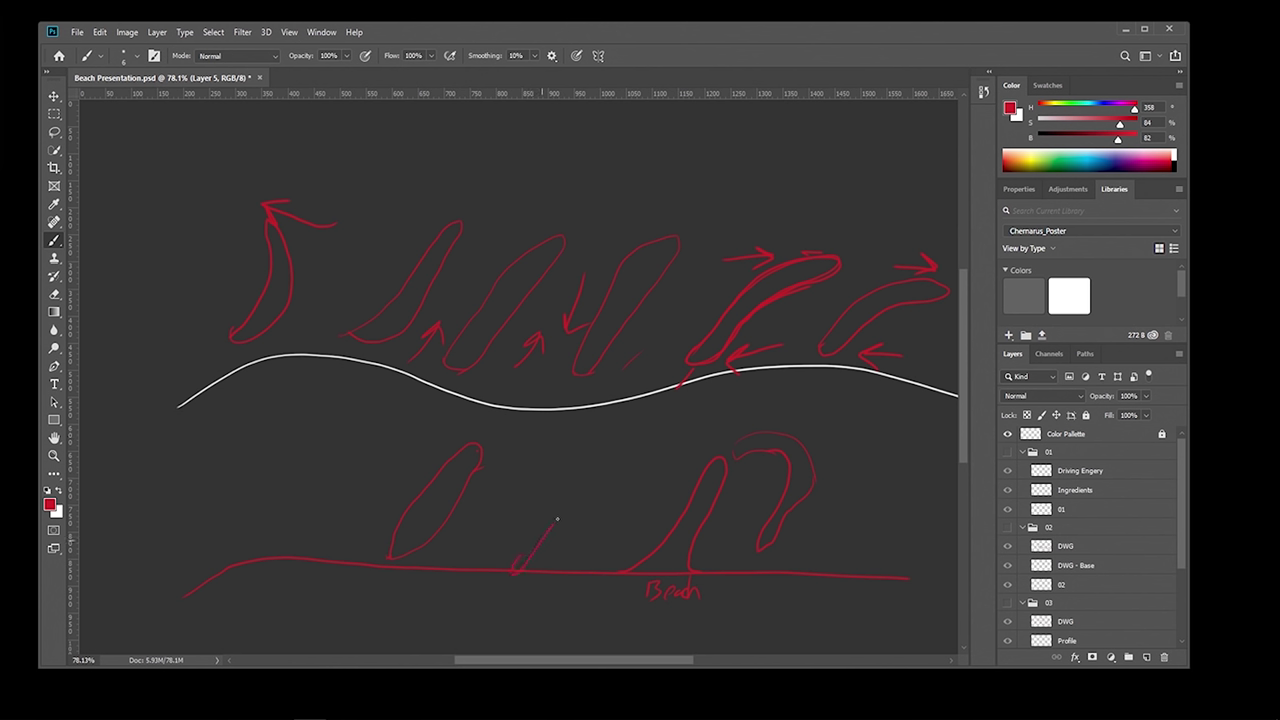
- Draw three more elongated oblique bars in red side by side on the lower shoreline, between the detached and attached bars
left_click_drag(557, 519, 610, 468)
mouse_move(521, 549)
left_mouse_down()
mouse_move(571, 479)
mouse_move(686, 457)
left_mouse_up()
mouse_move(503, 501)
left_mouse_down()
mouse_move(580, 425)
mouse_move(566, 420)
mouse_move(454, 565)
left_mouse_up()
- Hide Layer 5 and add a new empty layer above it for the next sketch
scroll(1180, 572, "down", 2)
scroll(1180, 570, "down", 4)
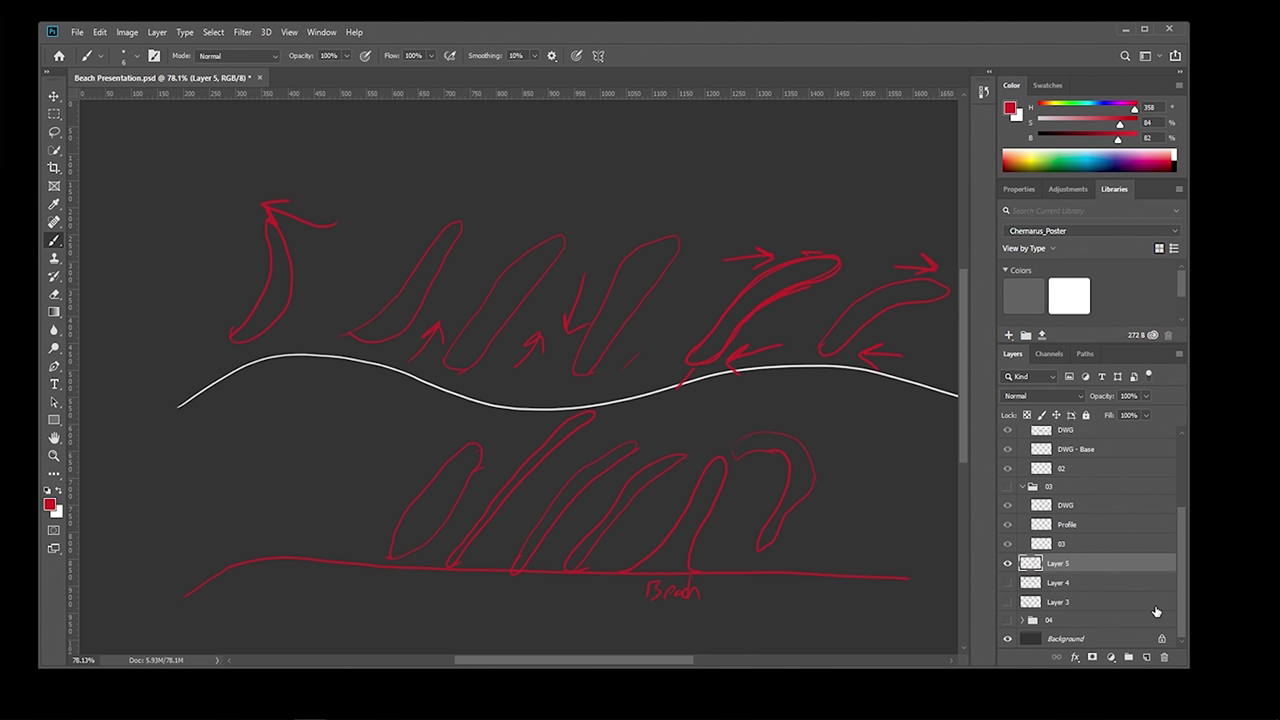
left_click(1007, 563)
key("ctrl+shift+alt+n")
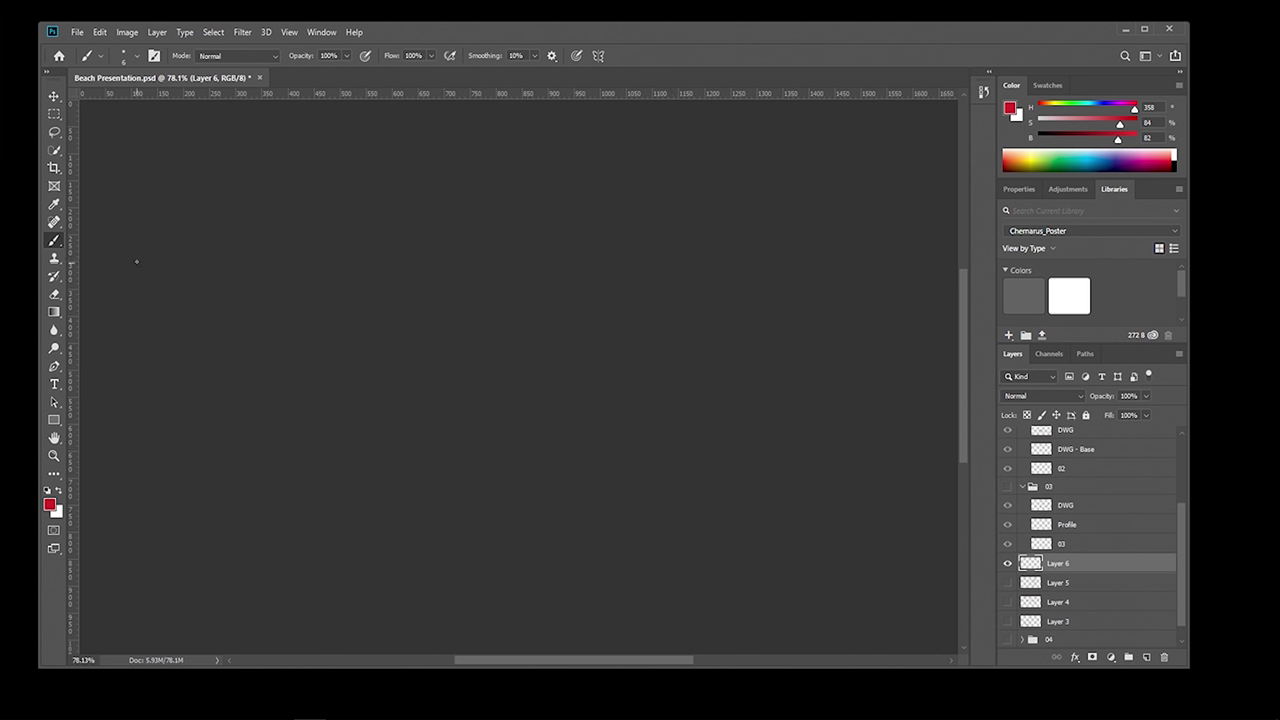
- Draw a red shoreline with three hooked wave-like spits and a dimension line above it labeled "10 — 1000 Km"
mouse_move(136, 253)
left_mouse_down()
mouse_move(177, 270)
mouse_move(226, 266)
mouse_move(285, 240)
mouse_move(291, 255)
mouse_move(362, 268)
mouse_move(484, 248)
mouse_move(480, 258)
mouse_move(522, 266)
mouse_move(675, 242)
mouse_move(692, 265)
mouse_move(859, 272)
left_mouse_up()
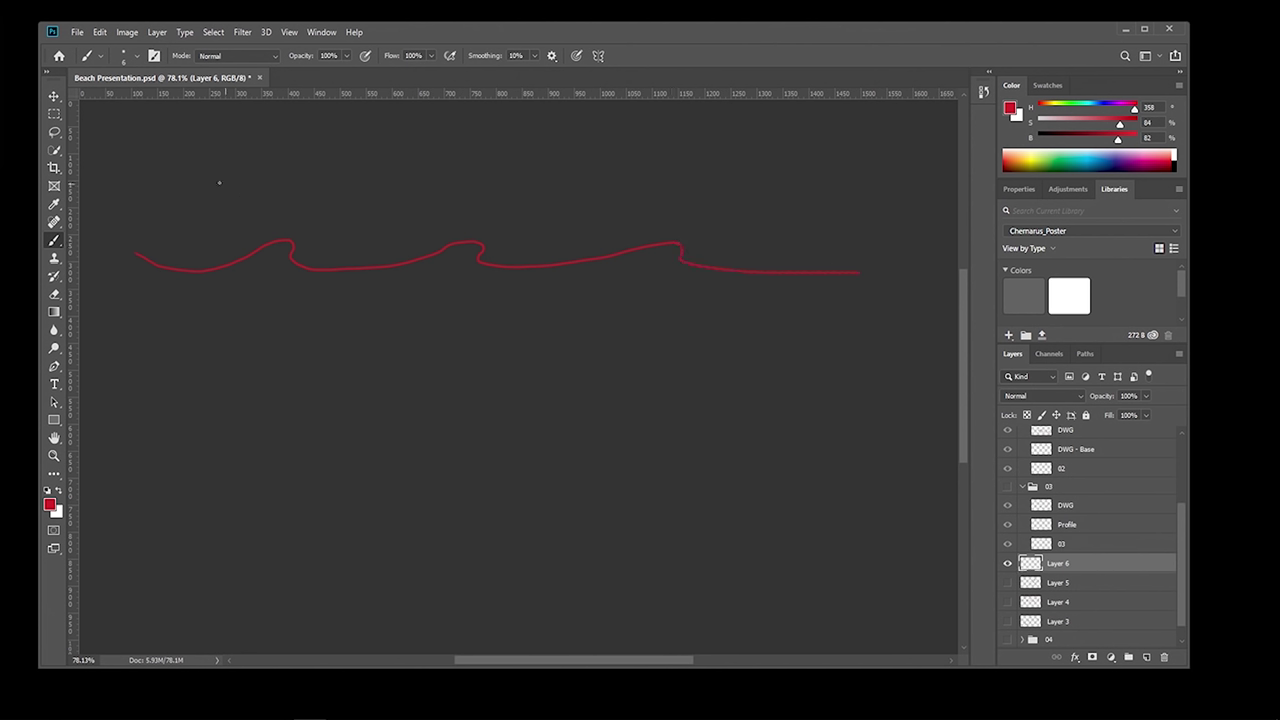
mouse_move(154, 152)
left_mouse_down()
mouse_move(154, 180)
mouse_move(528, 147)
mouse_move(860, 148)
mouse_move(865, 174)
left_mouse_up()
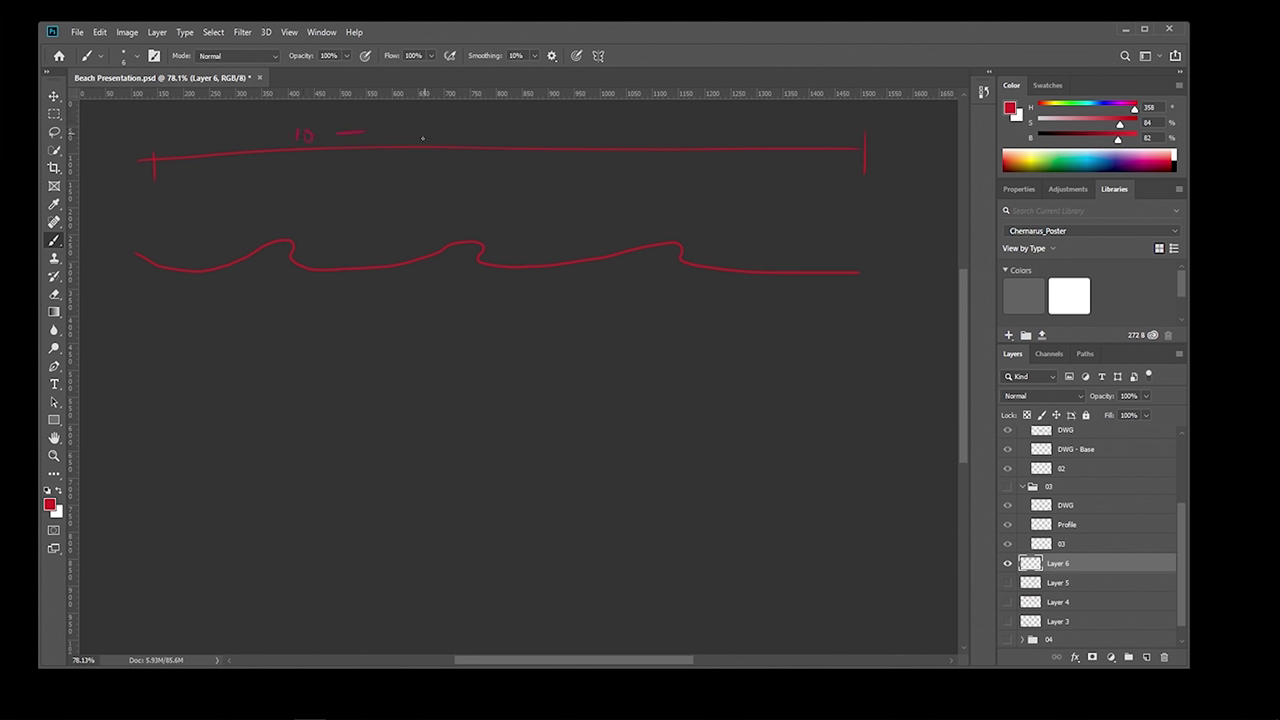
left_click_drag(466, 128, 462, 136)
- Draw three more red shorelines below: one with a rounded bulge, one with a pointed cusp and one with a tall narrow projection
left_click_drag(177, 407, 243, 410)
mouse_move(307, 410)
left_mouse_down()
mouse_move(345, 384)
mouse_move(414, 383)
mouse_move(450, 414)
mouse_move(565, 410)
left_mouse_up()
mouse_move(733, 357)
left_mouse_down()
mouse_move(735, 373)
mouse_move(814, 406)
mouse_move(864, 405)
left_mouse_up()
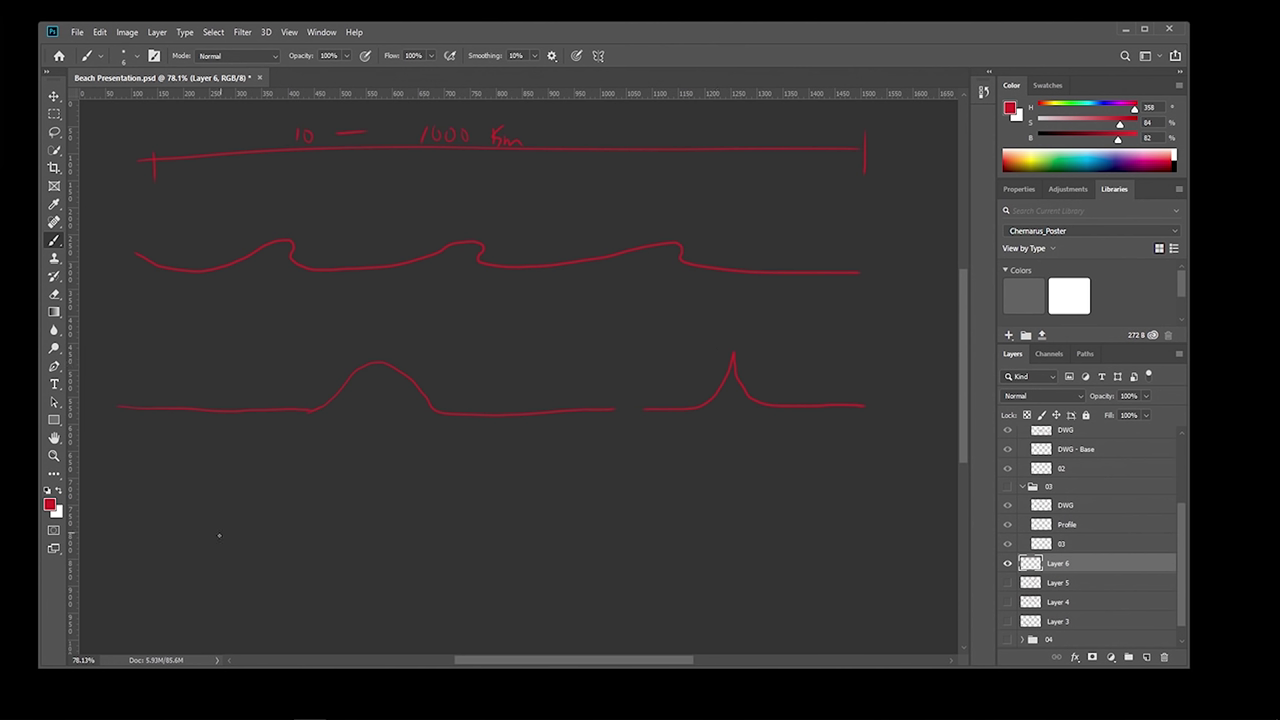
mouse_move(194, 560)
left_mouse_down()
mouse_move(424, 555)
mouse_move(466, 520)
mouse_move(467, 450)
mouse_move(484, 437)
mouse_move(486, 504)
mouse_move(523, 539)
mouse_move(719, 539)
left_mouse_up()
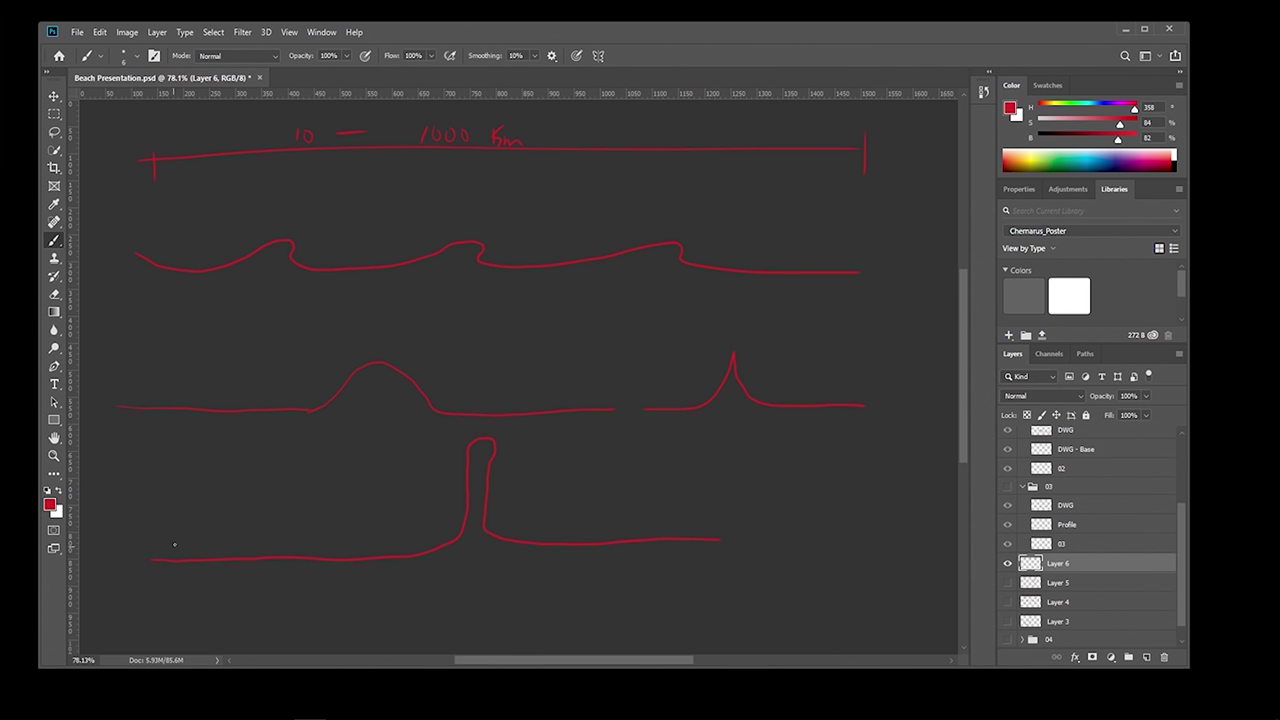
- Add flow arrows approaching and passing the narrow projection, with sediment buildup strokes against its base
left_click_drag(207, 525, 218, 542)
mouse_move(305, 537)
left_mouse_down()
mouse_move(338, 535)
mouse_move(322, 544)
left_mouse_up()
left_click_drag(487, 515, 520, 537)
left_click_drag(456, 472, 459, 535)
left_click_drag(347, 510, 406, 441)
left_click_drag(530, 515, 566, 506)
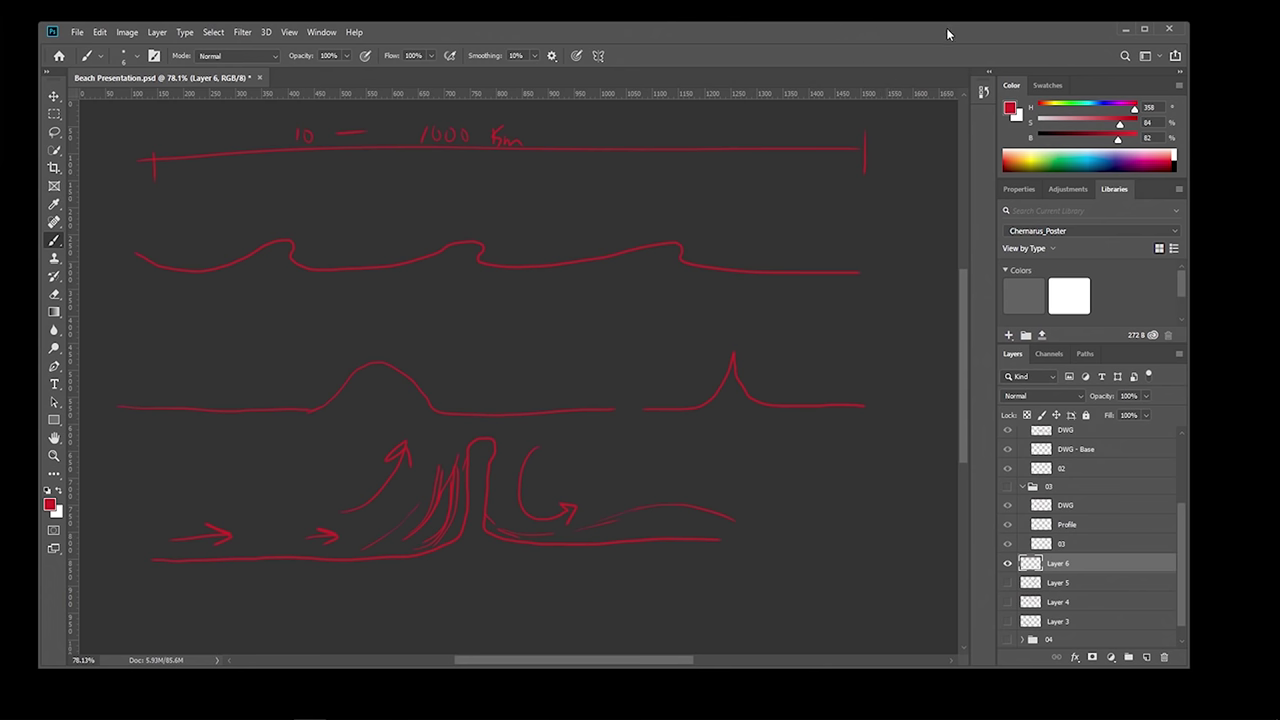
- Minimize the Photoshop window and switch back to World Creator
left_click_drag(947, 34, 977, 34)
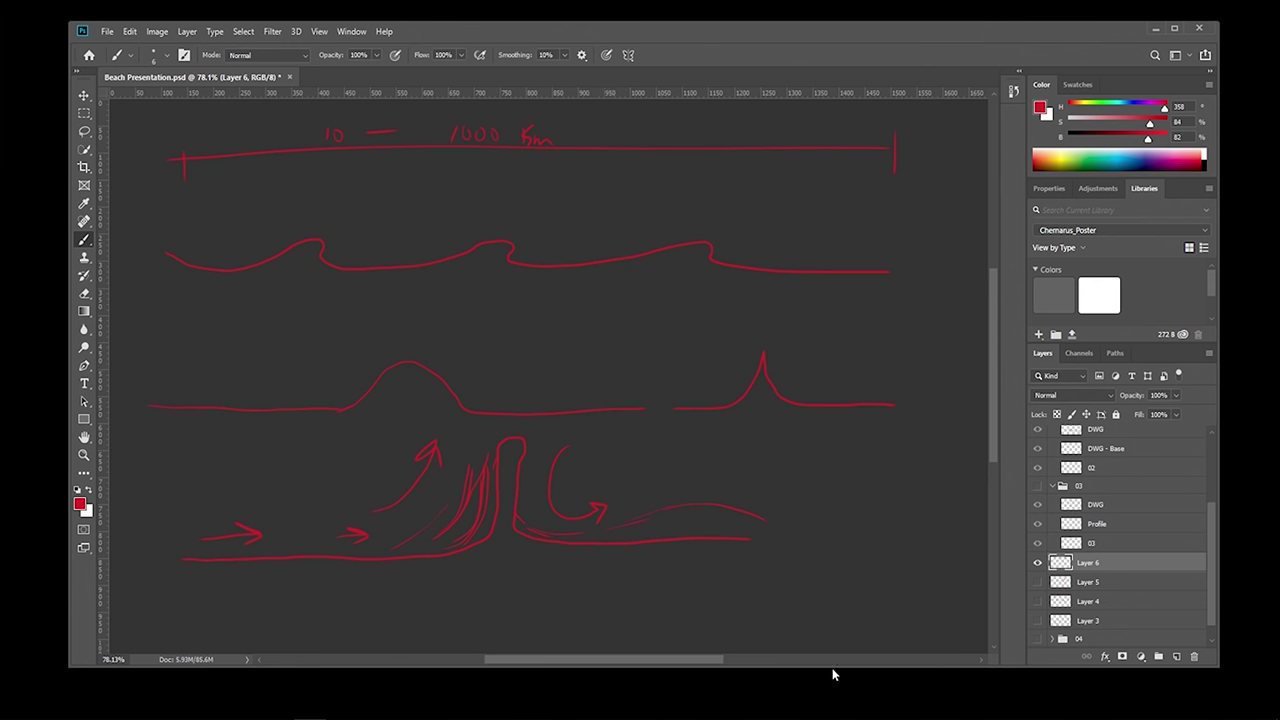
left_click_drag(831, 665, 831, 681)
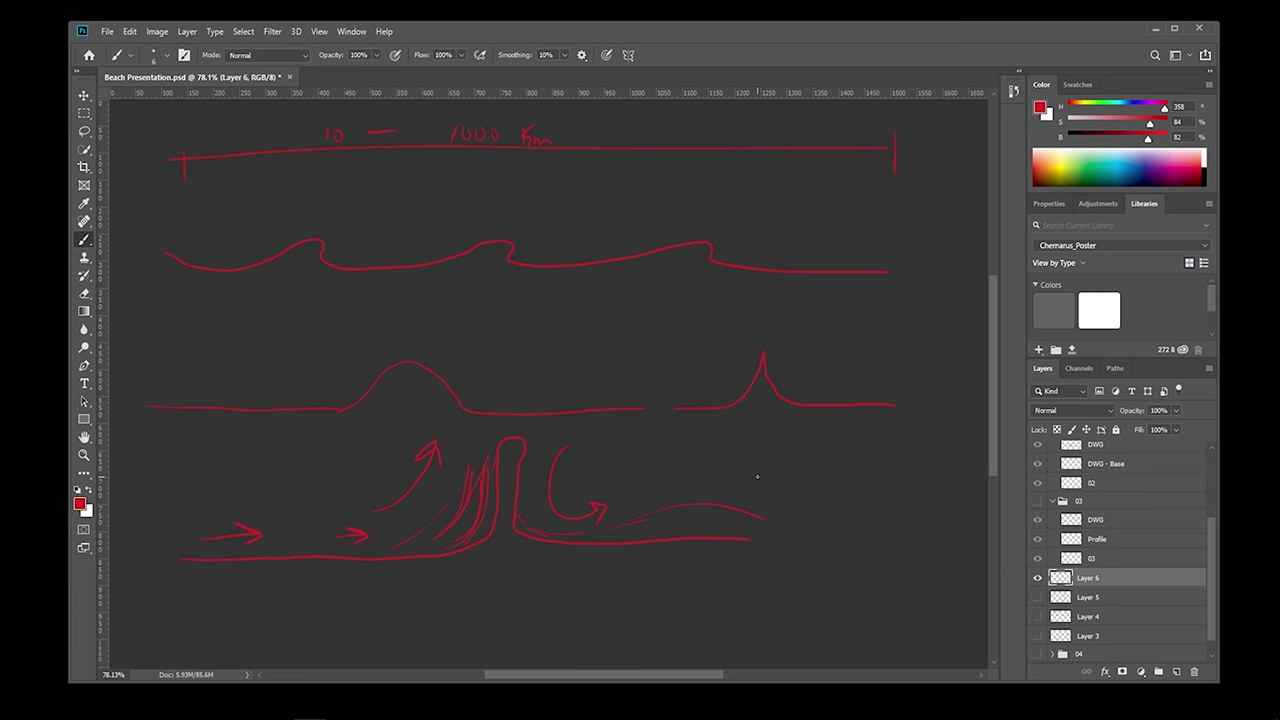
left_click(1151, 27)
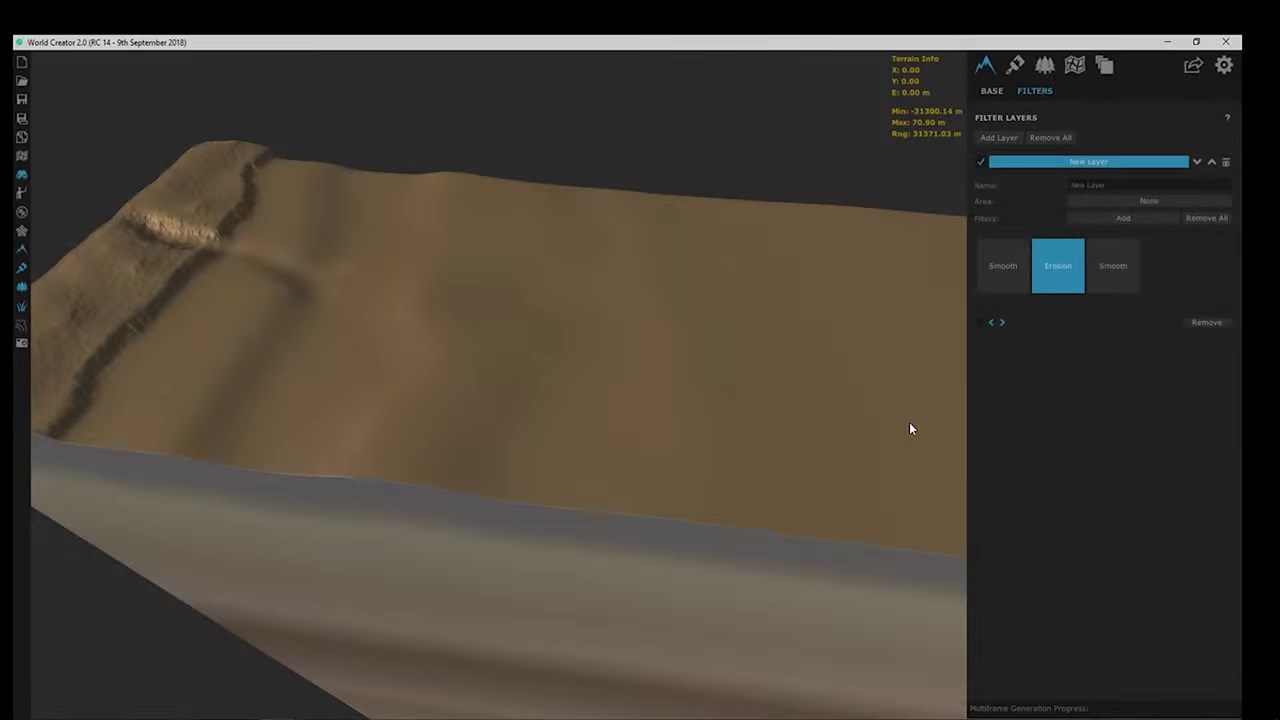
- Remove the Erosion filter from the terrain's filter layer, keeping the two Smooth filters
scroll(560, 332, "down", 3)
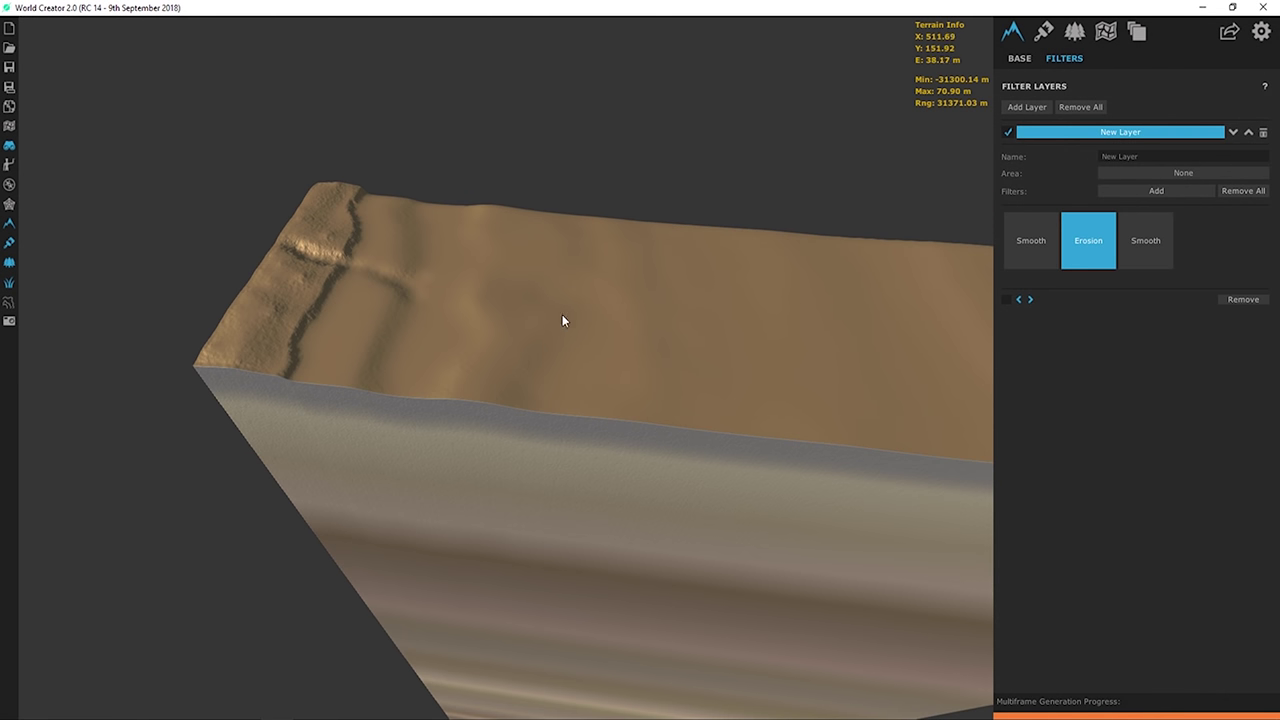
middle_click_drag(570, 318, 446, 309)
scroll(446, 309, "down", 4)
left_click_drag(502, 342, 548, 350)
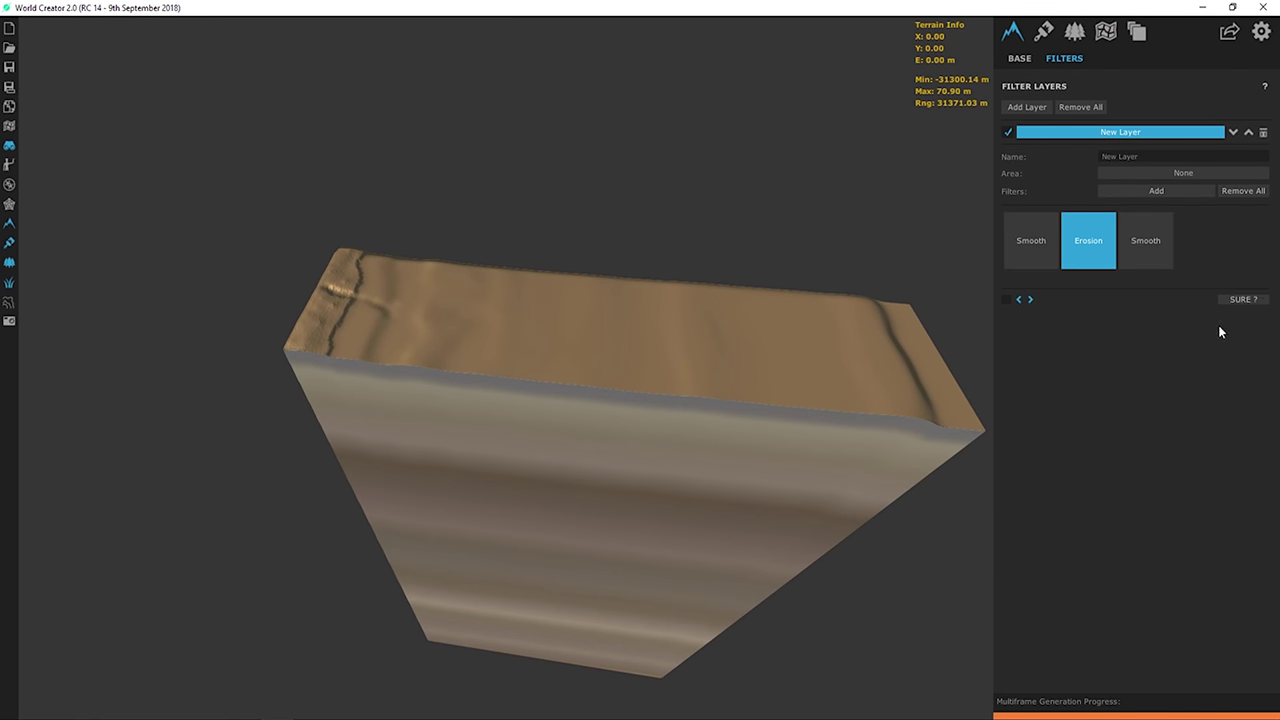
left_click(1237, 303)
scroll(433, 334, "up", 3)
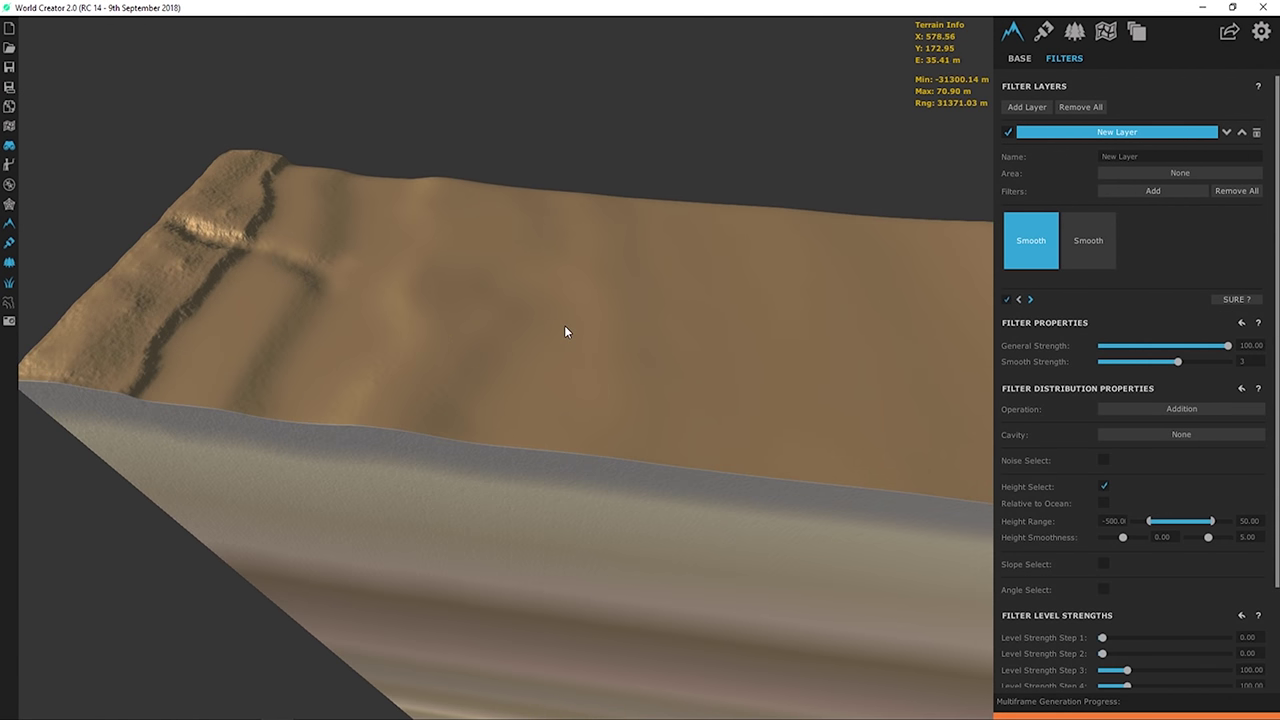
scroll(646, 377, "down", 1)
left_click_drag(646, 382, 597, 329)
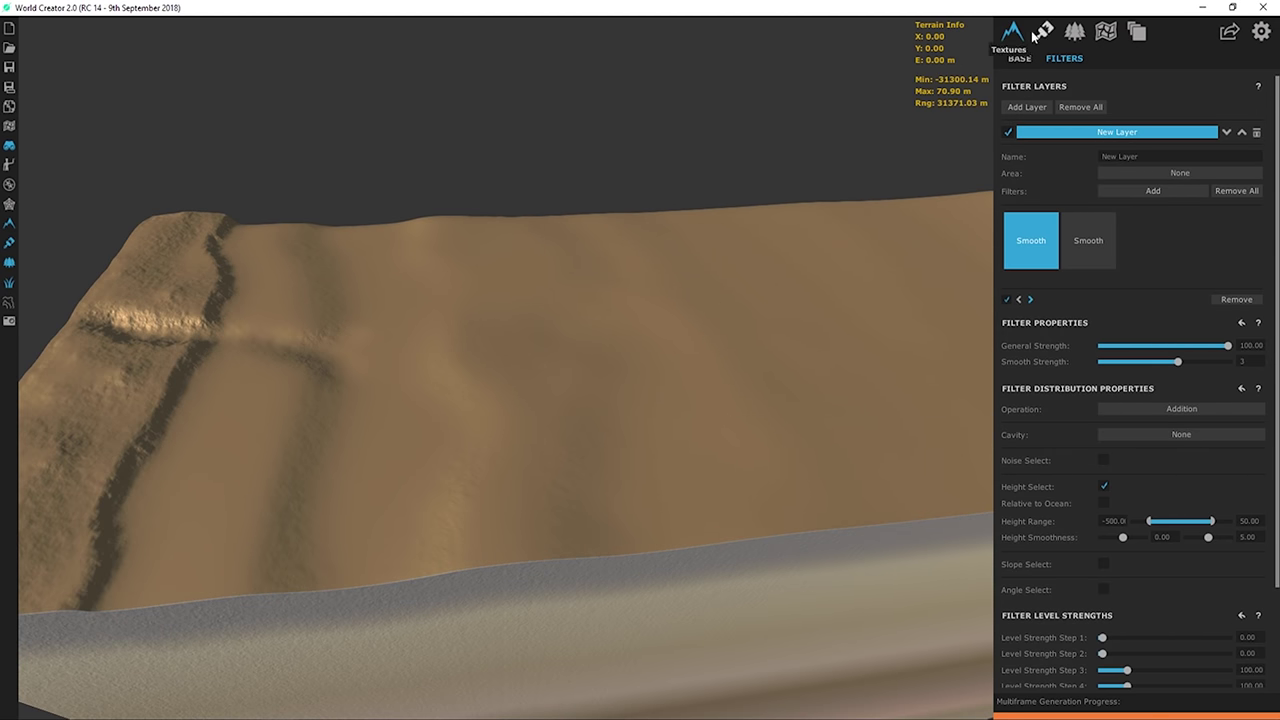
- Open the heightmap of the "Default Name" area layer for sculpting
left_click(1019, 60)
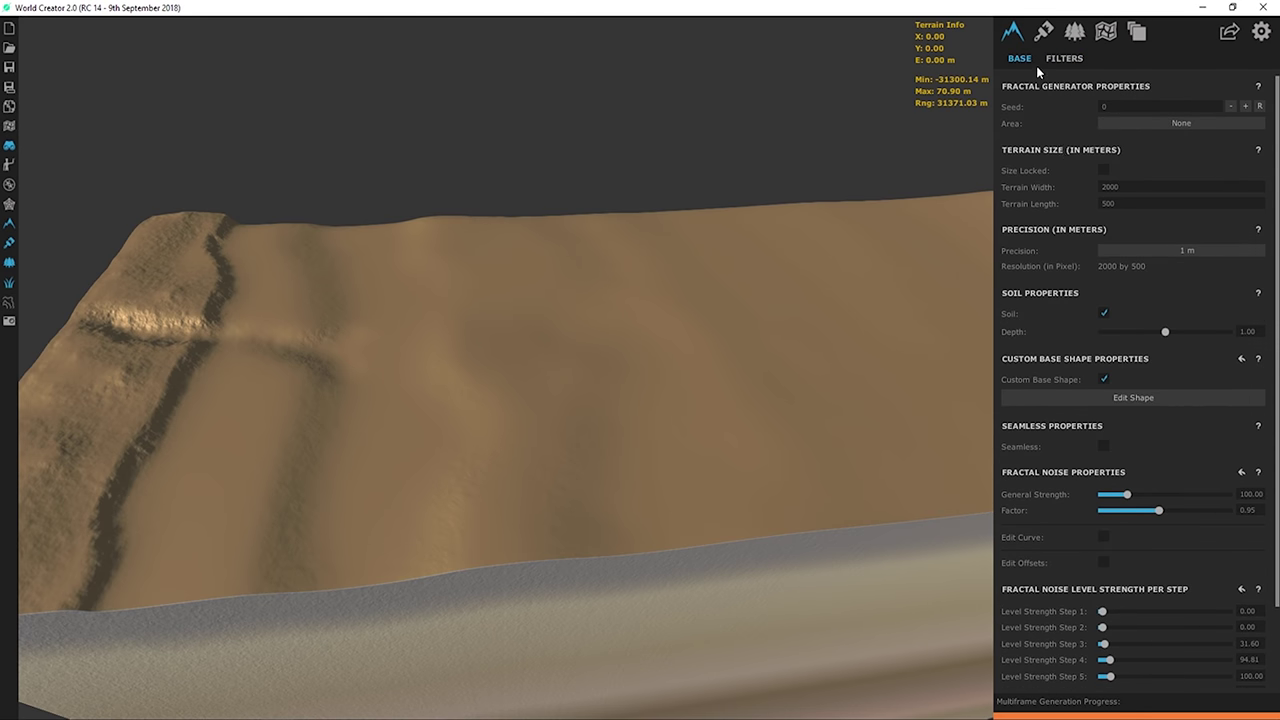
left_click(1105, 31)
left_click(1131, 139)
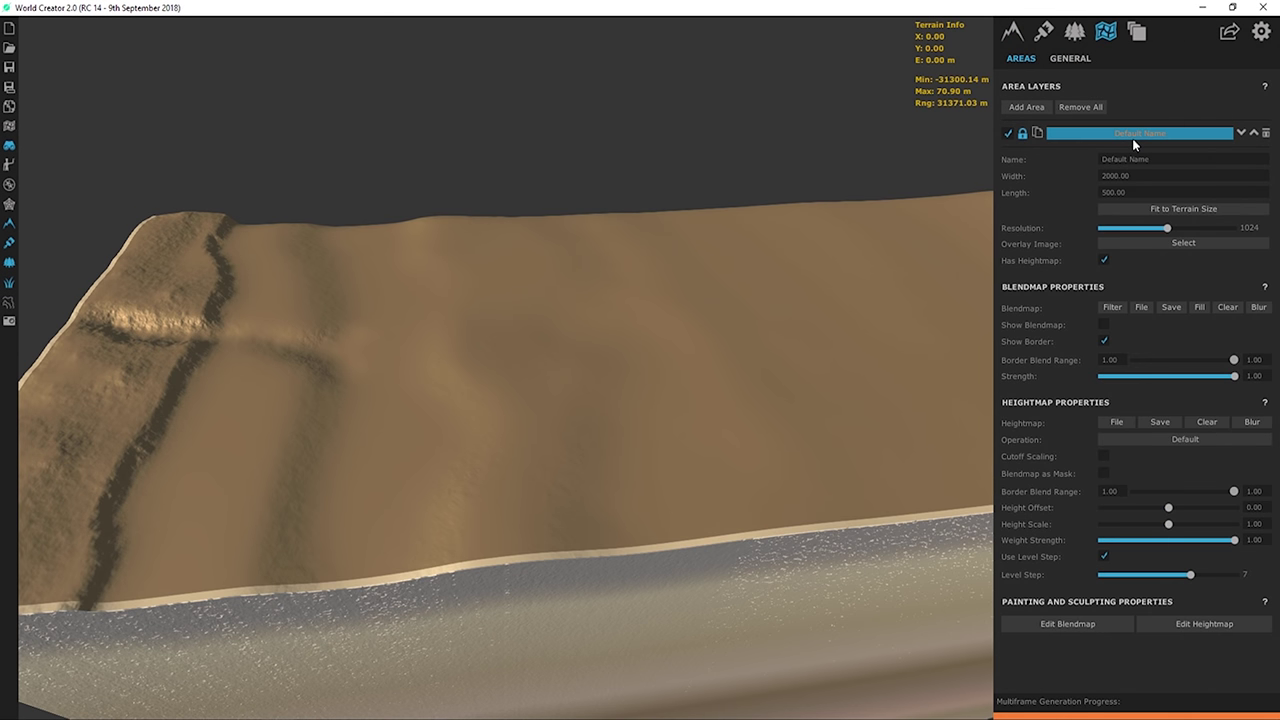
left_click(1237, 620)
scroll(1071, 520, "down", 3)
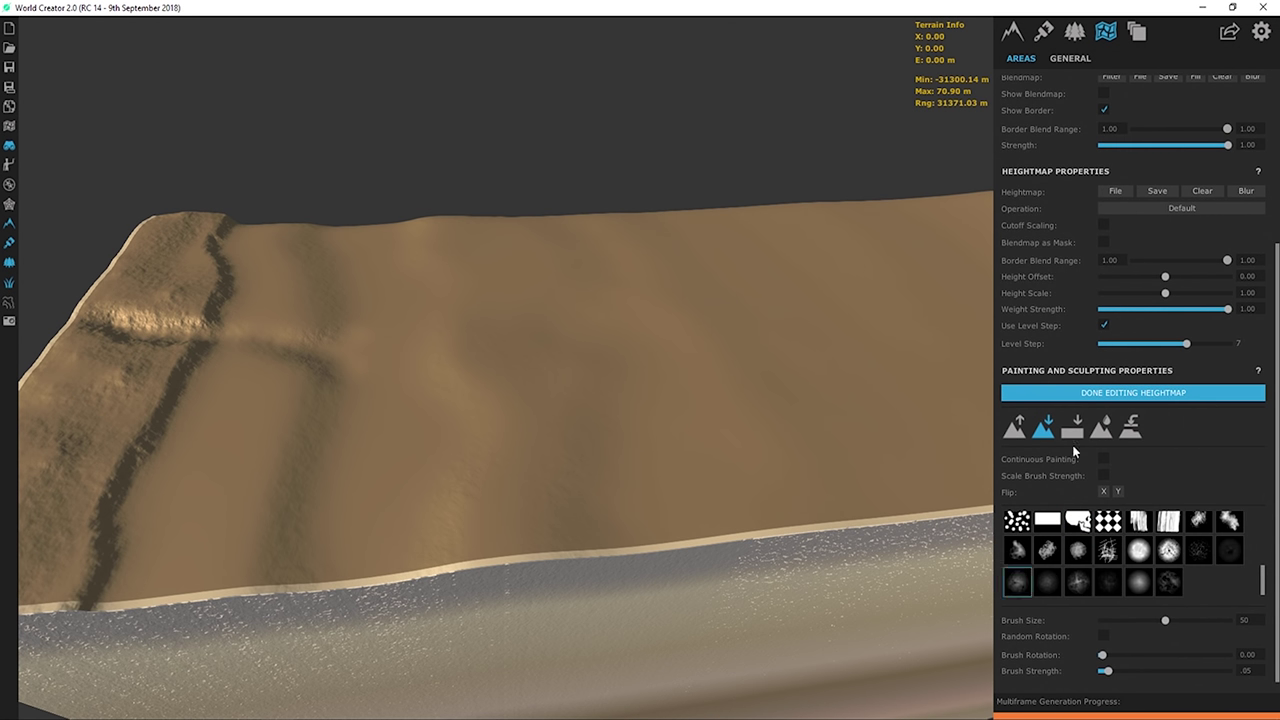
- Choose the raise sculpting tool and set the brush strength to 0.2
left_click(1042, 434)
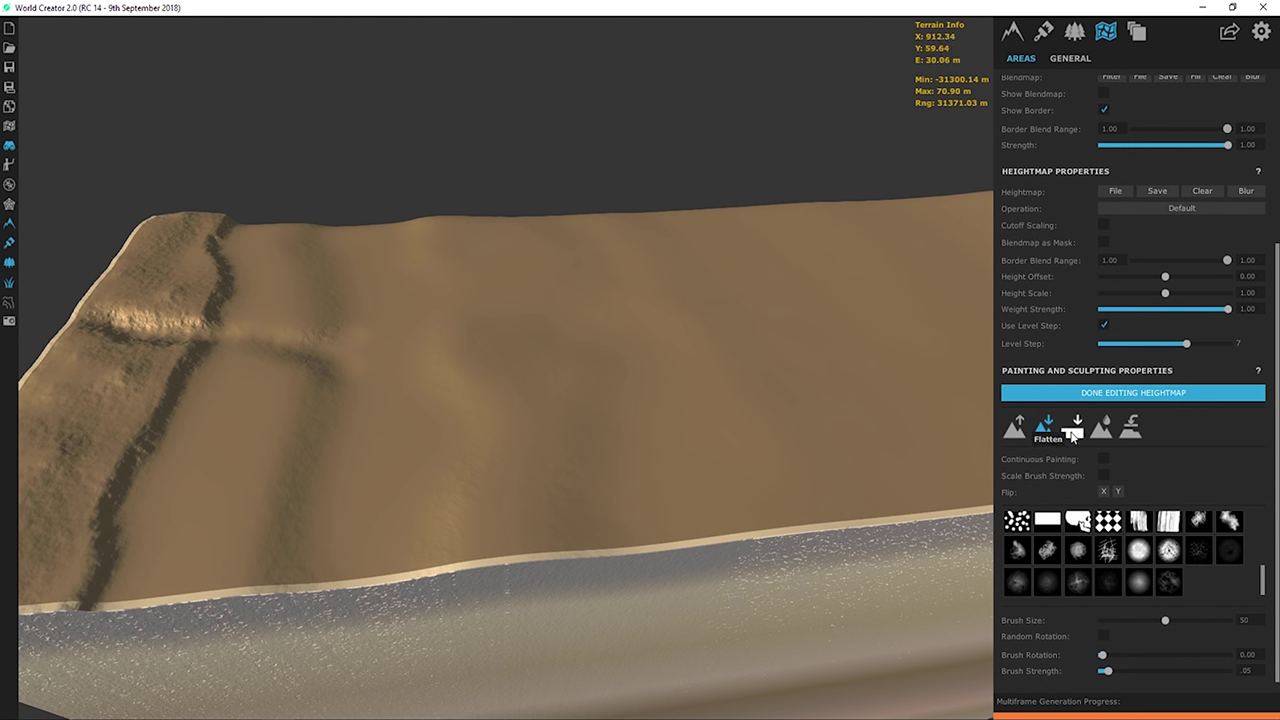
left_click(1014, 428)
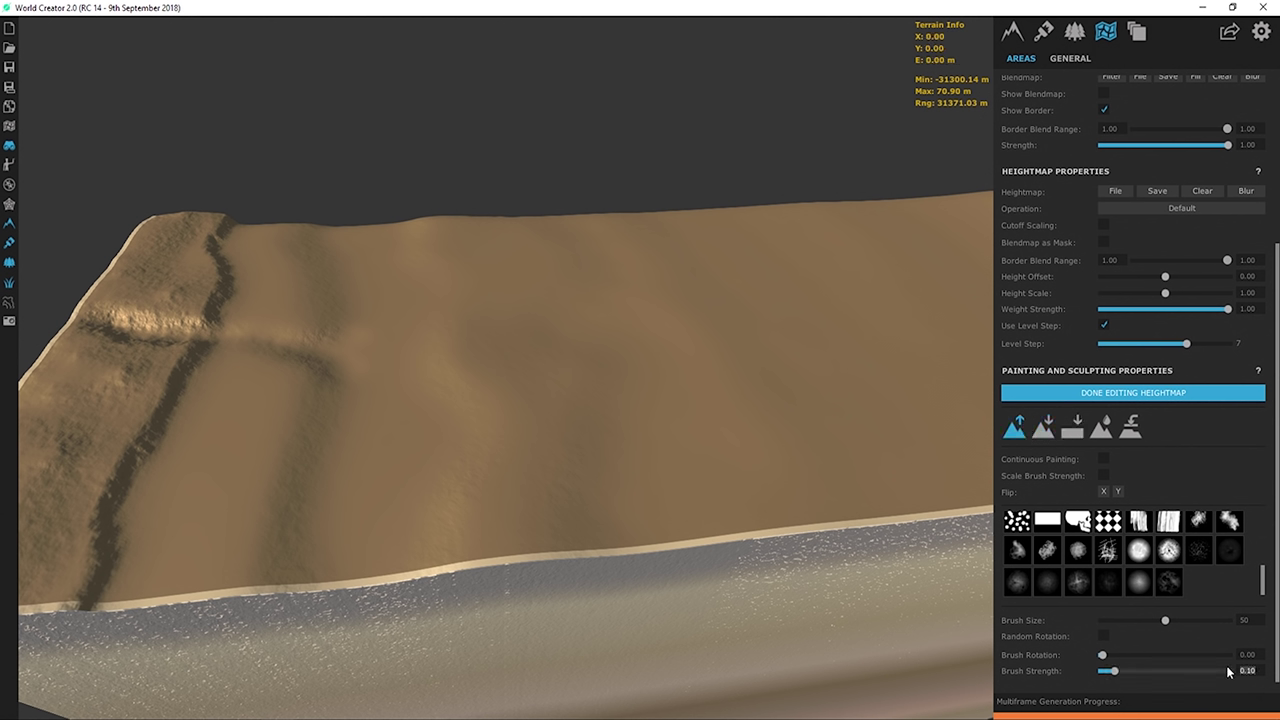
type(".2")
- Show the ocean plane over the terrain
middle_click_drag(550, 399, 529, 449)
scroll(518, 463, "down", 5)
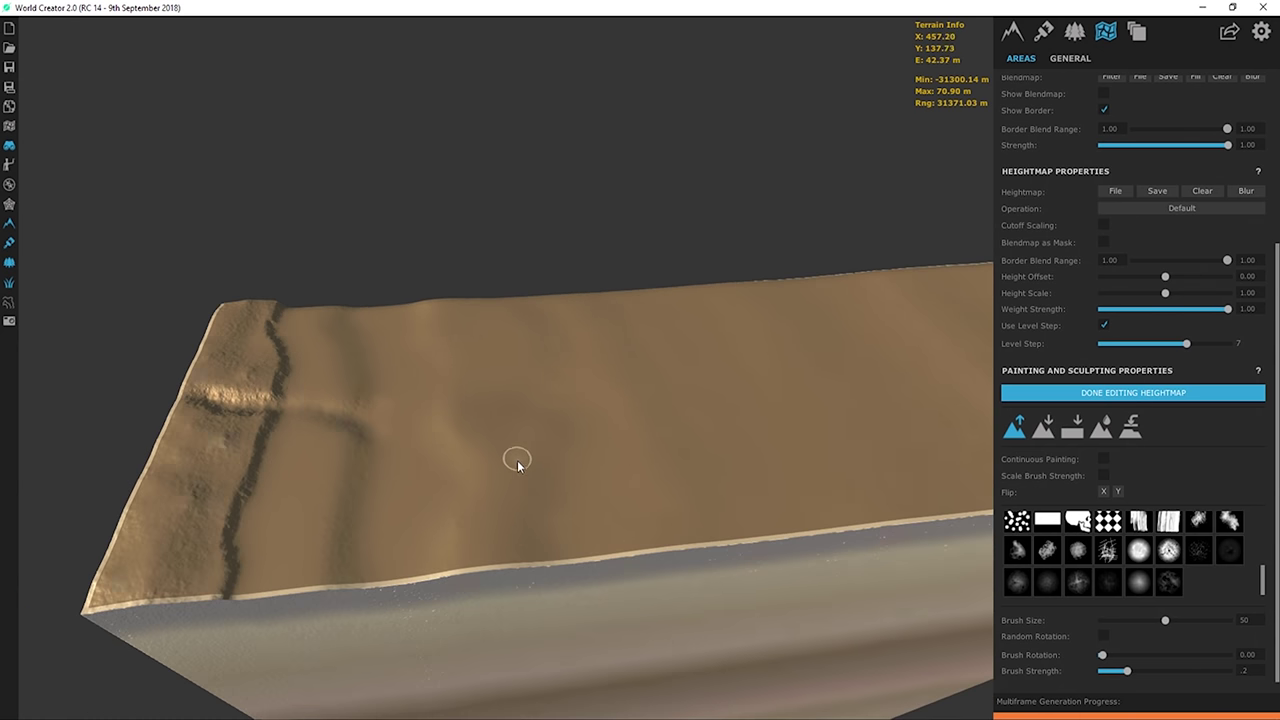
right_click_drag(561, 456, 505, 456)
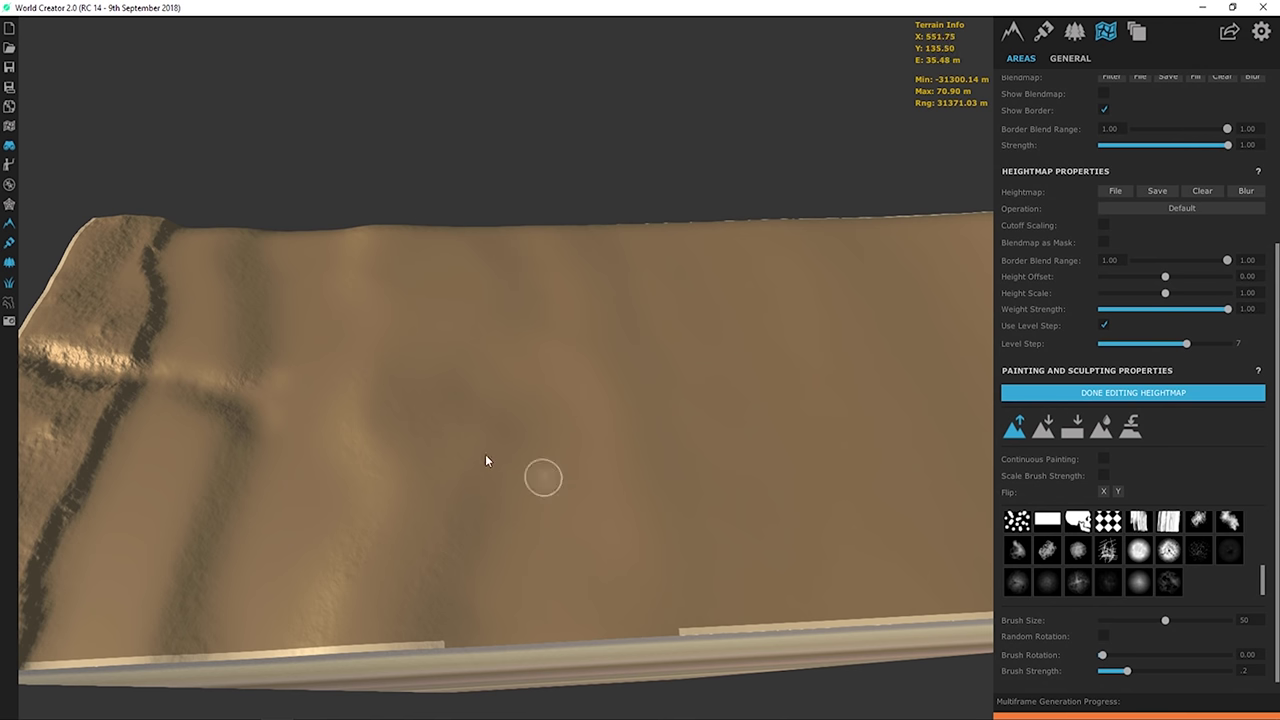
left_click(1074, 31)
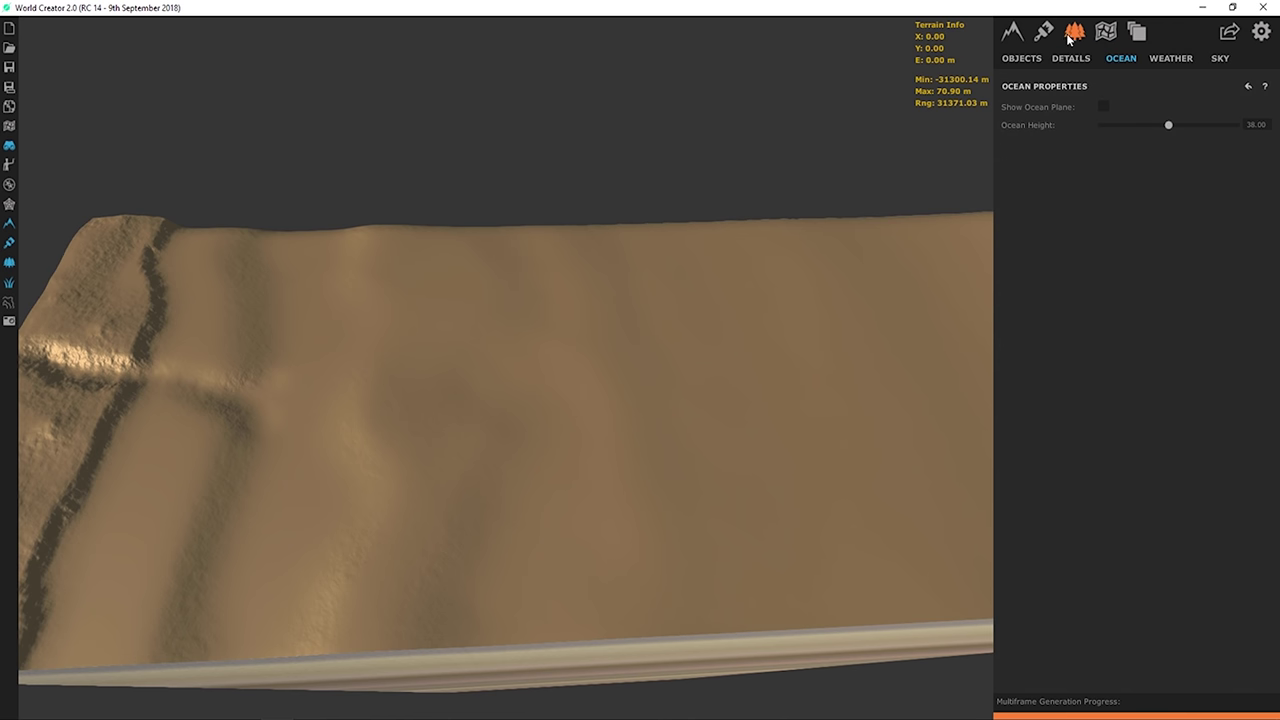
left_click(1172, 60)
left_click(1126, 60)
left_click(1105, 107)
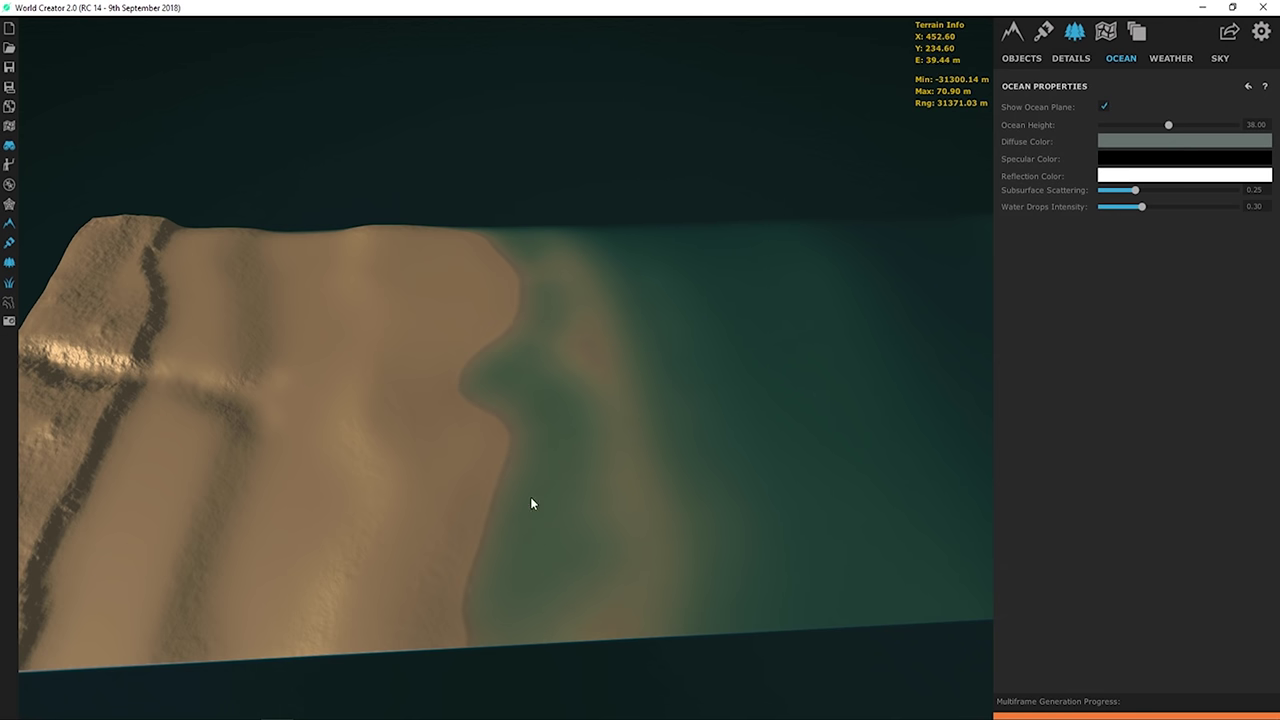
- Examine the curved shoreline and the submerged offshore bar from above
scroll(613, 416, "up", 4)
right_click_drag(613, 416, 640, 445)
scroll(616, 478, "down", 5)
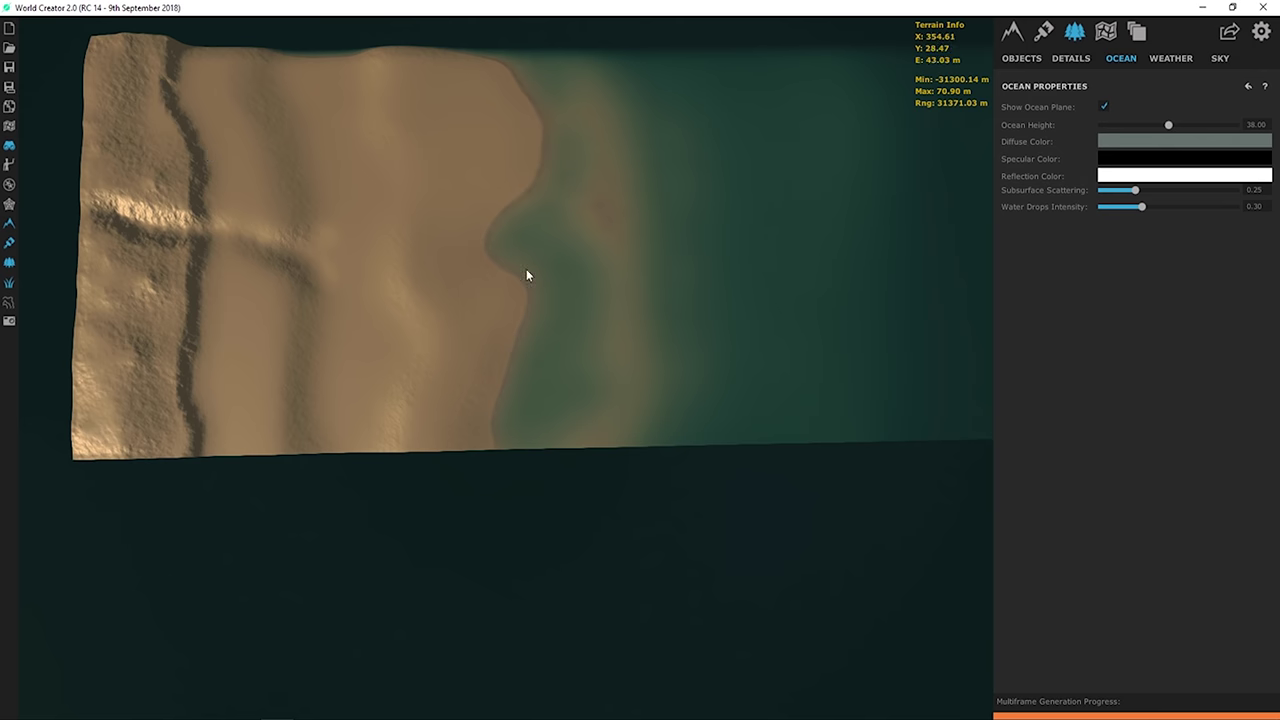
middle_click_drag(549, 205, 500, 233)
scroll(448, 203, "down", 3)
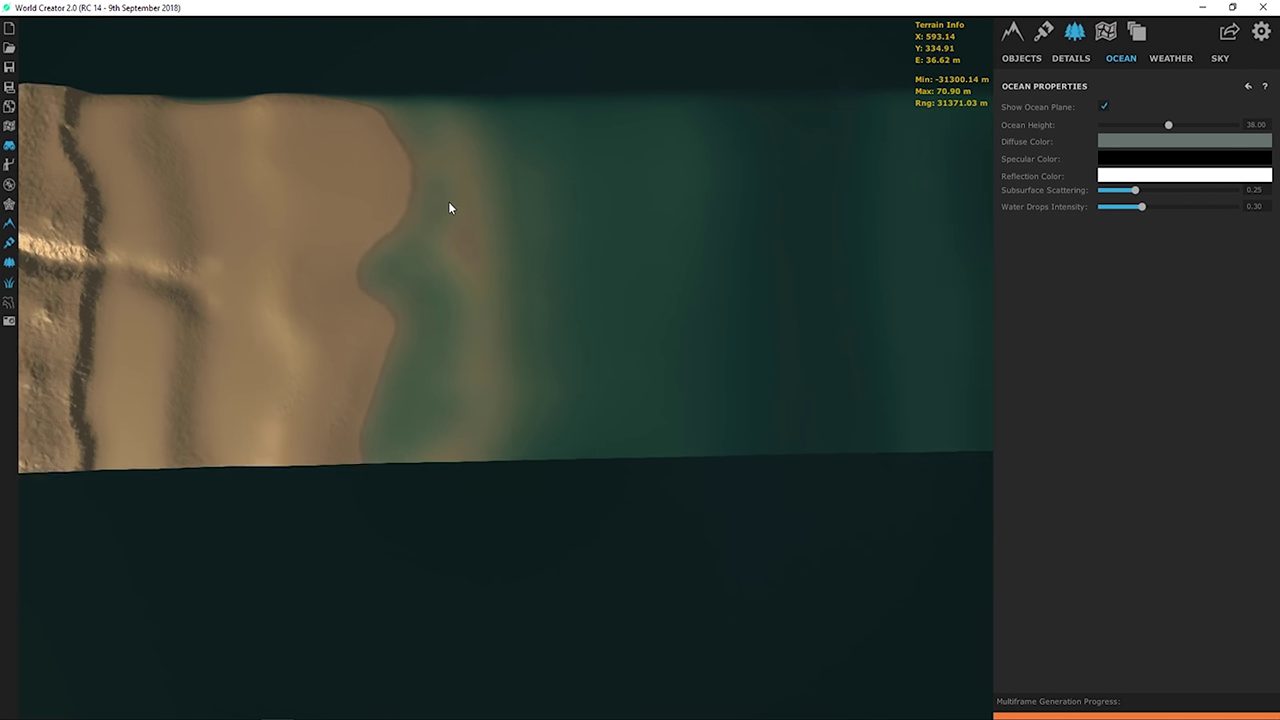
scroll(434, 243, "up", 4)
scroll(438, 258, "up", 3)
scroll(452, 291, "down", 3)
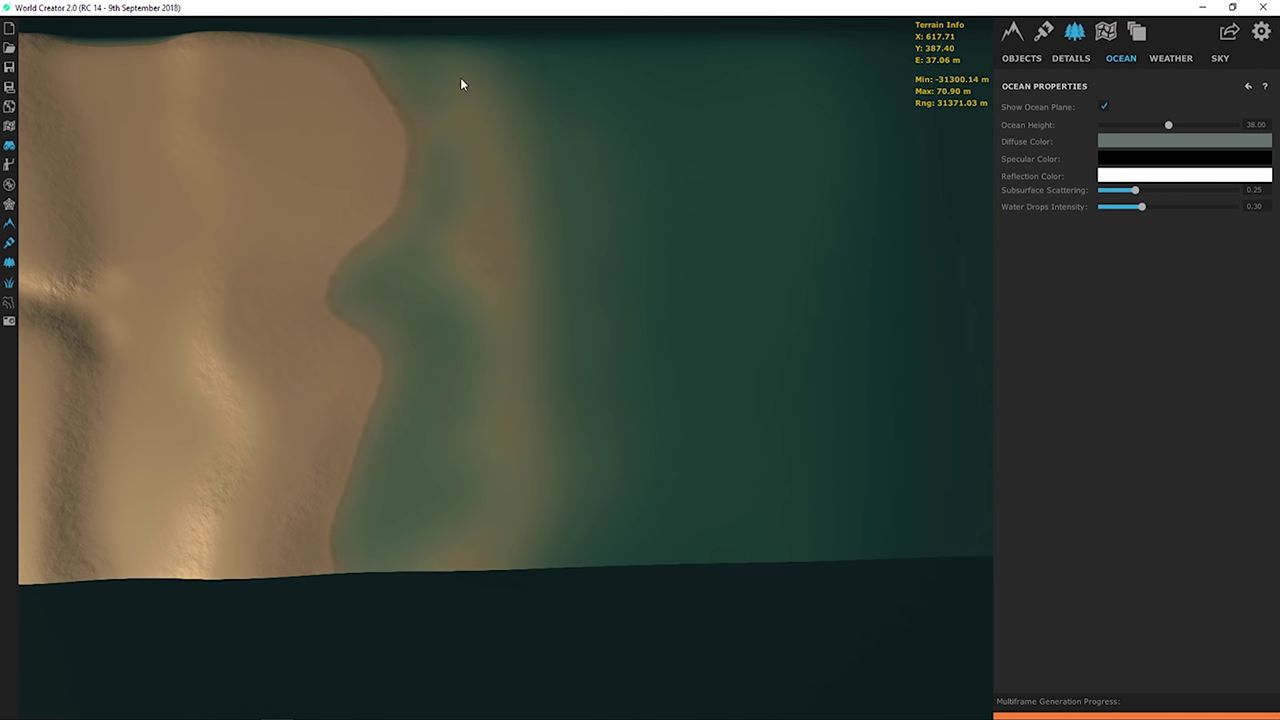
right_click_drag(434, 362, 583, 120)
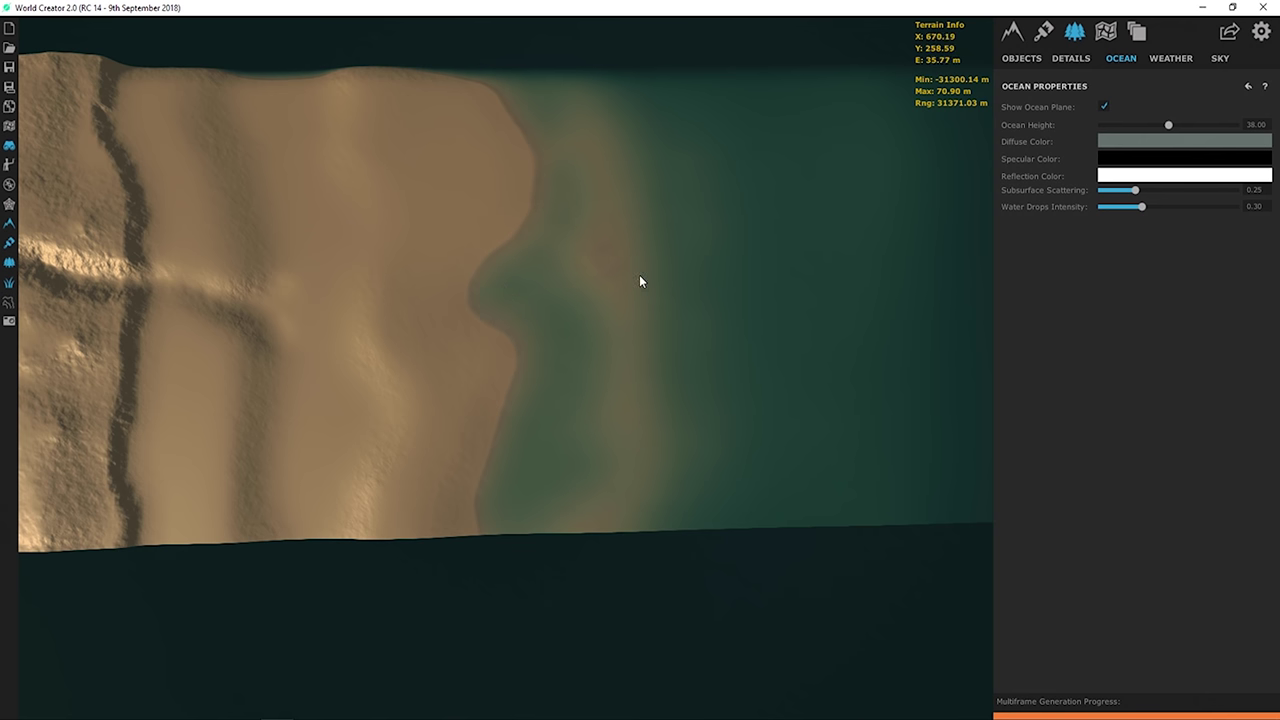
- Reopen the area's heightmap for editing and sculpt two round depressions offshore of the bay, in the trough and on the bar
left_click(1014, 38)
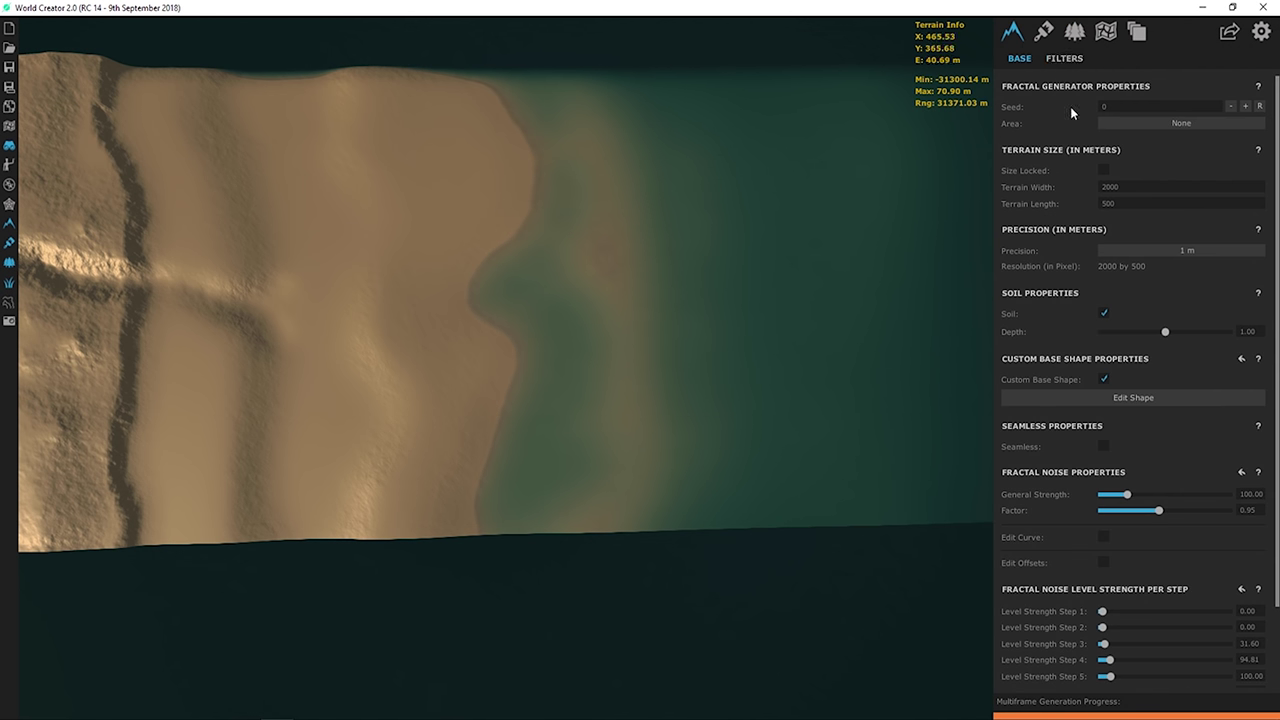
left_click(1106, 37)
left_click(1138, 133)
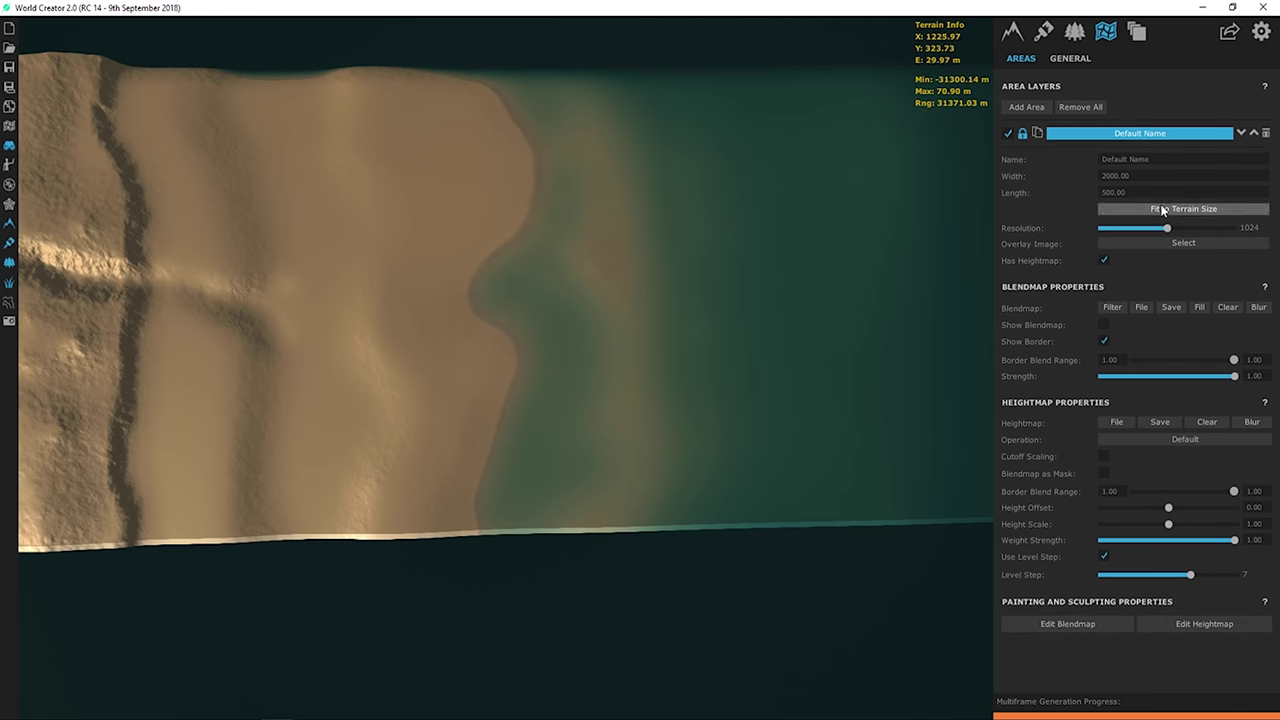
left_click(1205, 624)
scroll(1010, 560, "down", 3)
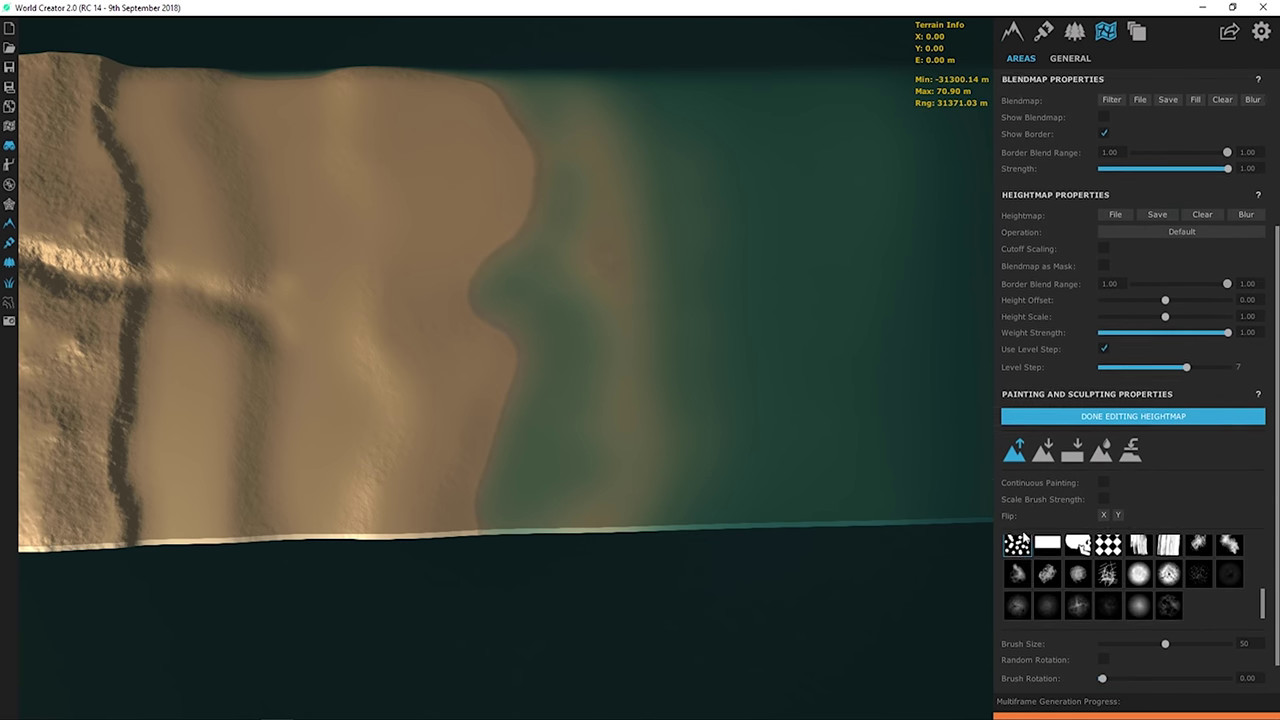
middle_click_drag(584, 308, 586, 338)
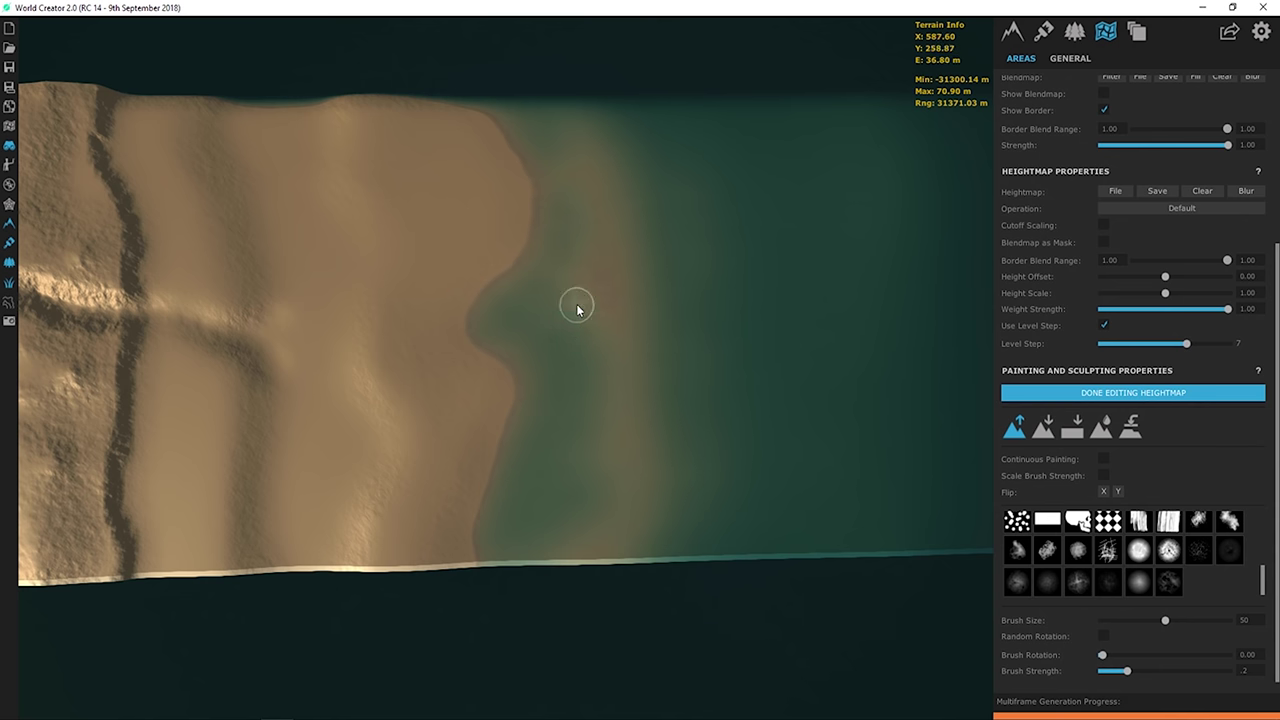
left_click_drag(576, 304, 643, 300)
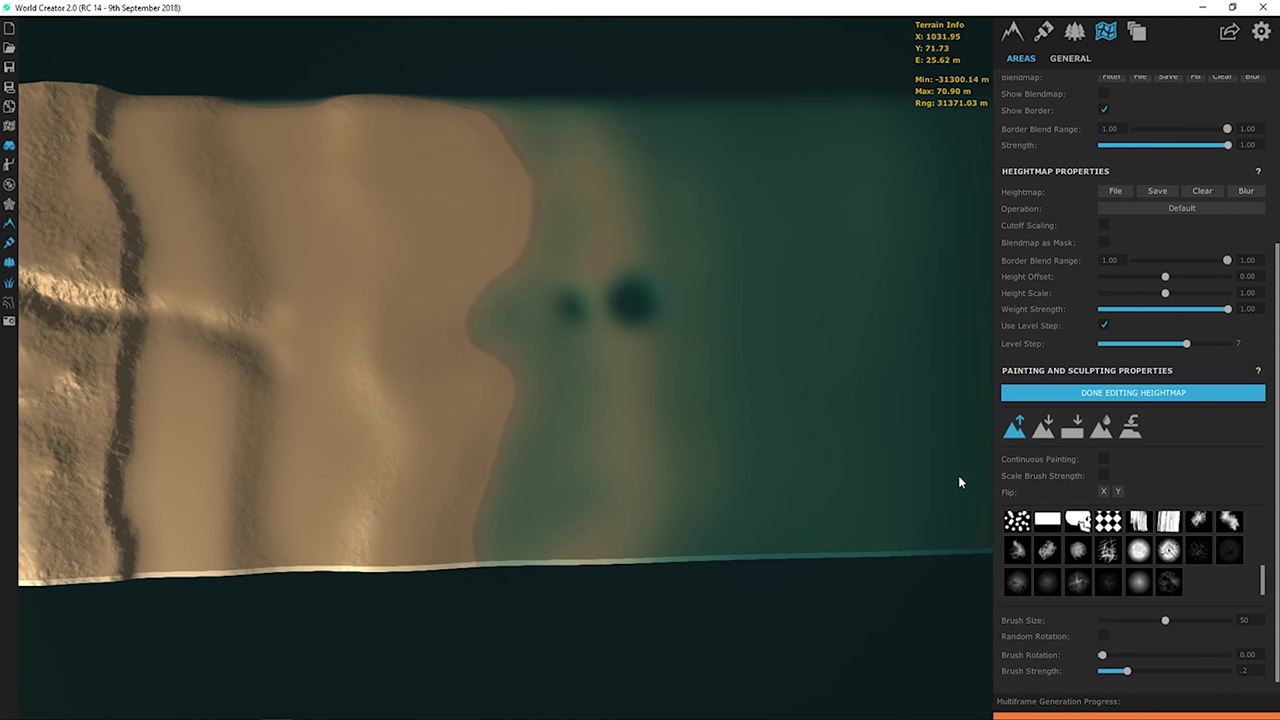
- Reopen the area's heightmap for editing and choose the set-height sculpting tool with a height of 36
left_click(1133, 392)
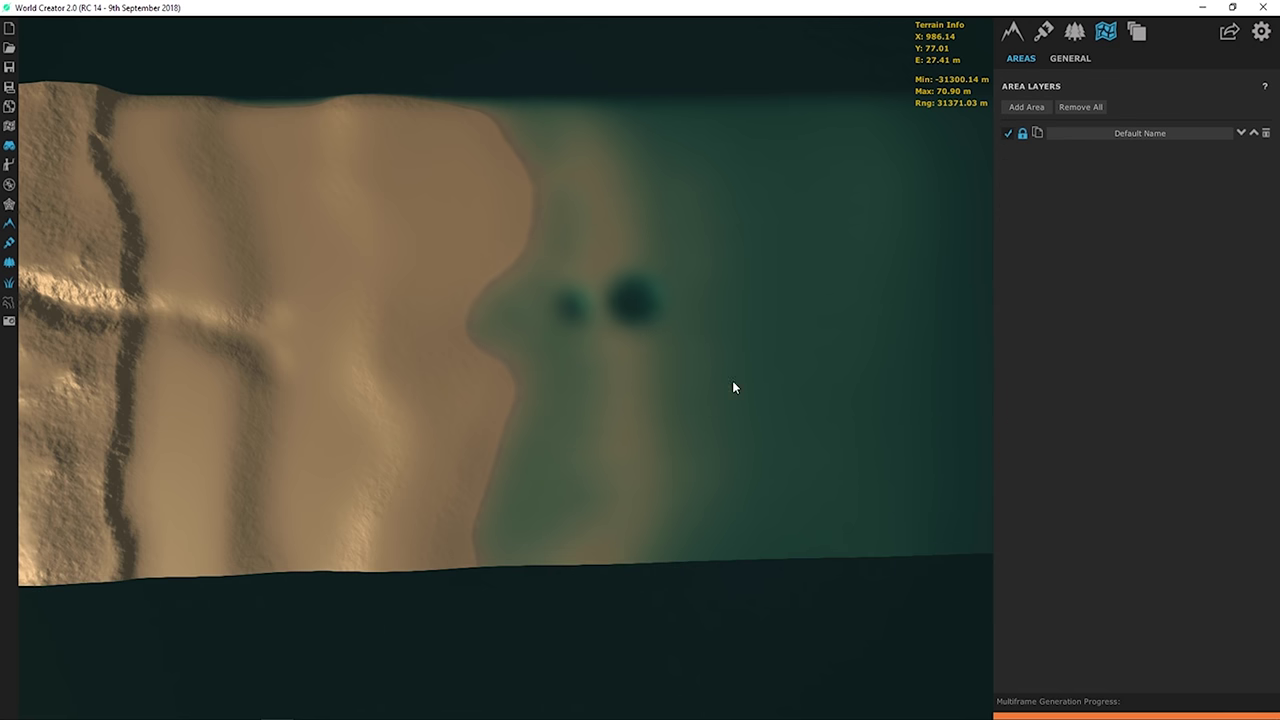
left_click(1140, 133)
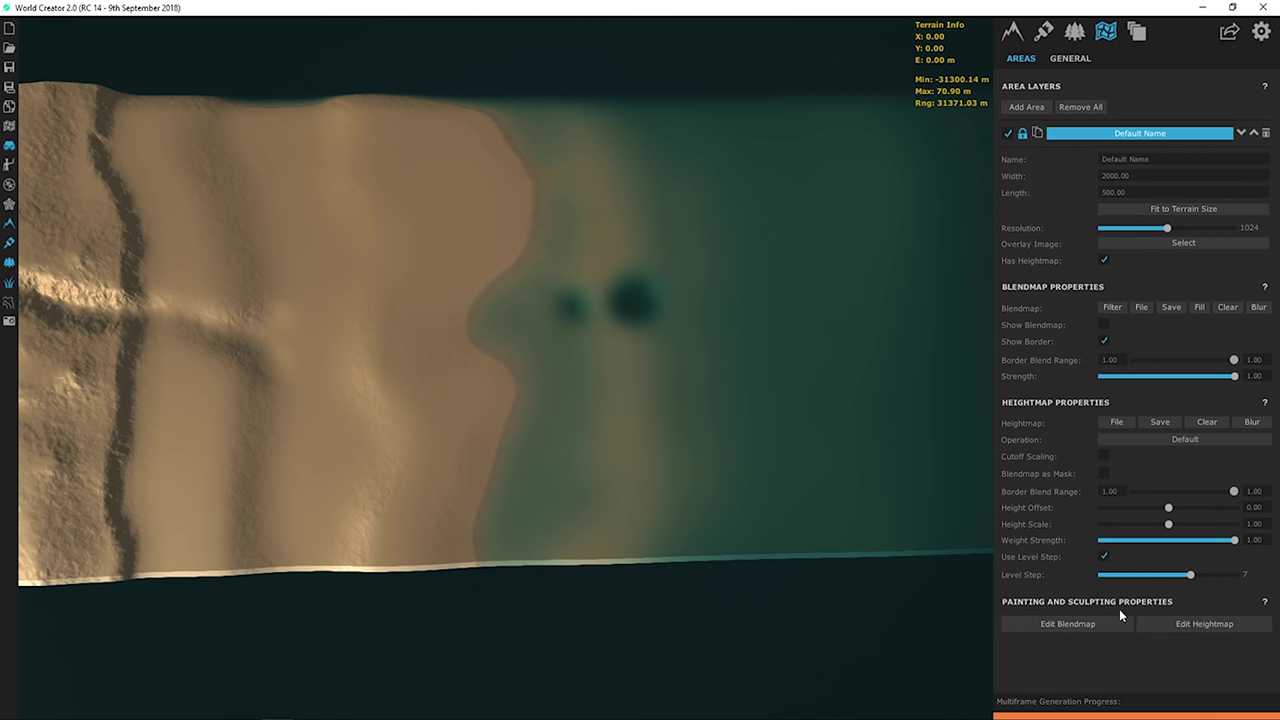
left_click(1191, 630)
scroll(1166, 640, "down", 3)
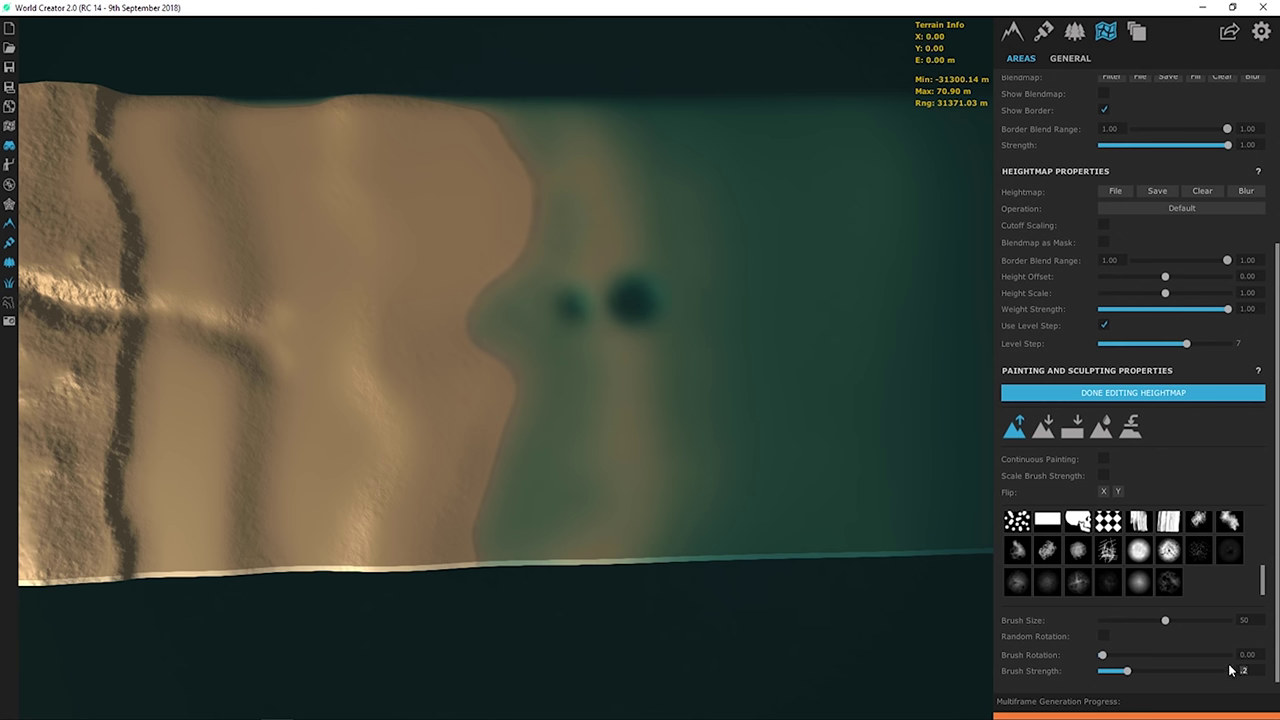
type("07")
left_click(1072, 428)
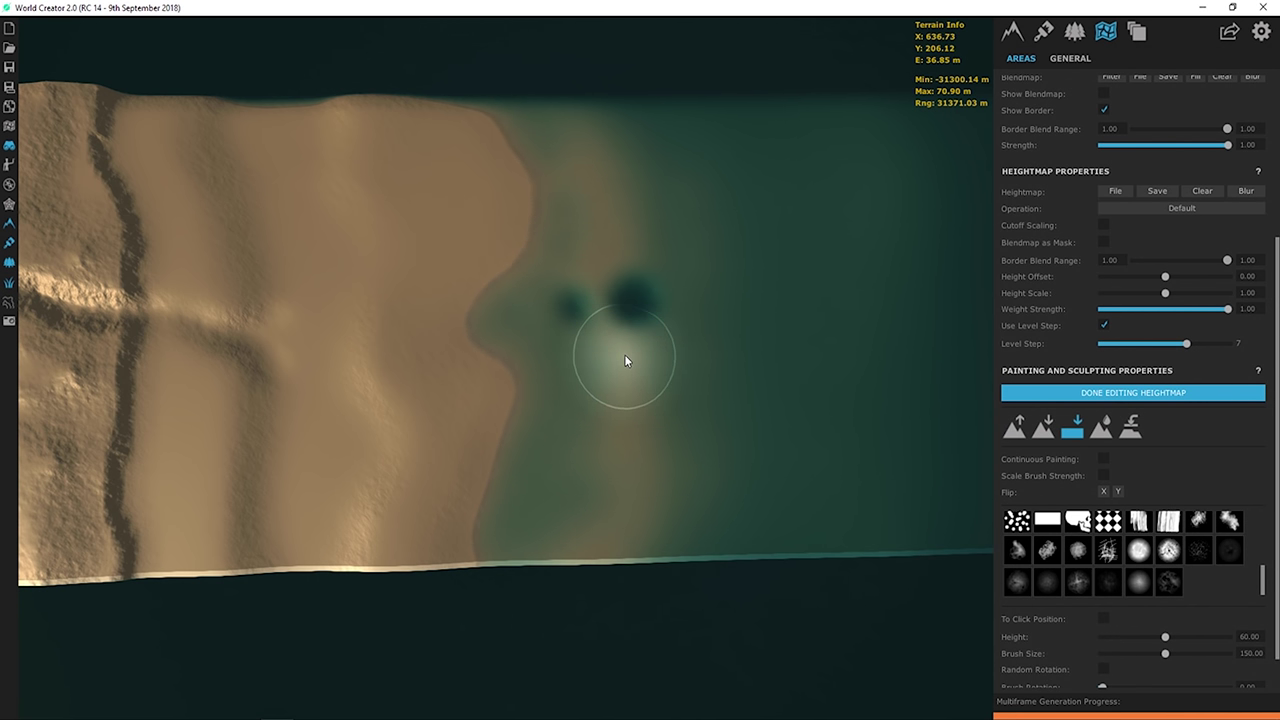
double_click(1248, 637)
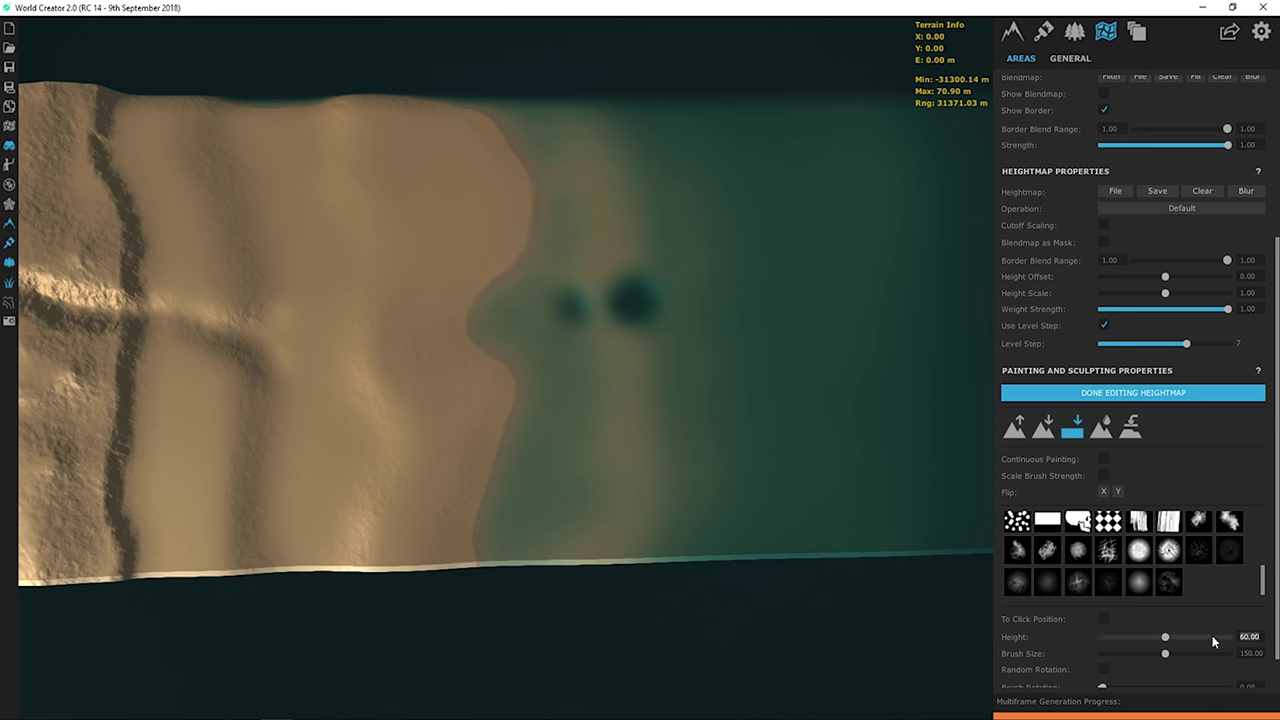
type("30")
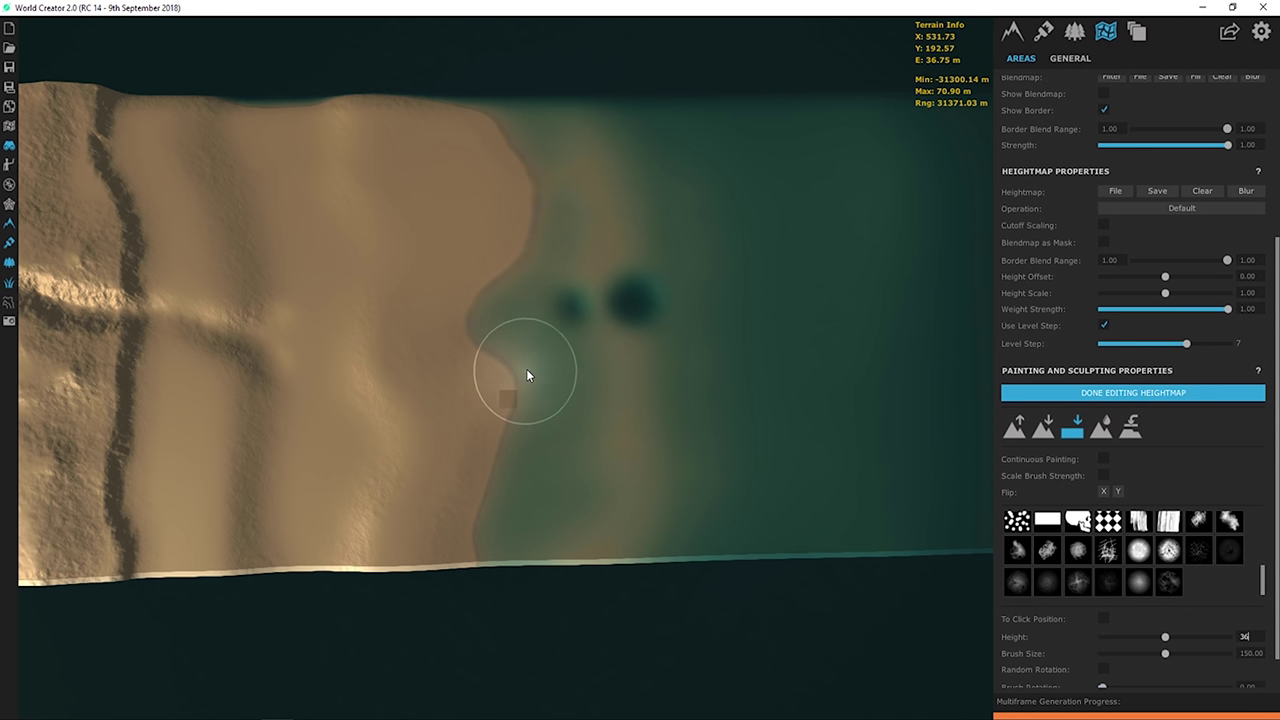
- Fill the two round offshore depressions back to the surrounding seabed with the set-height brush
left_click(625, 311)
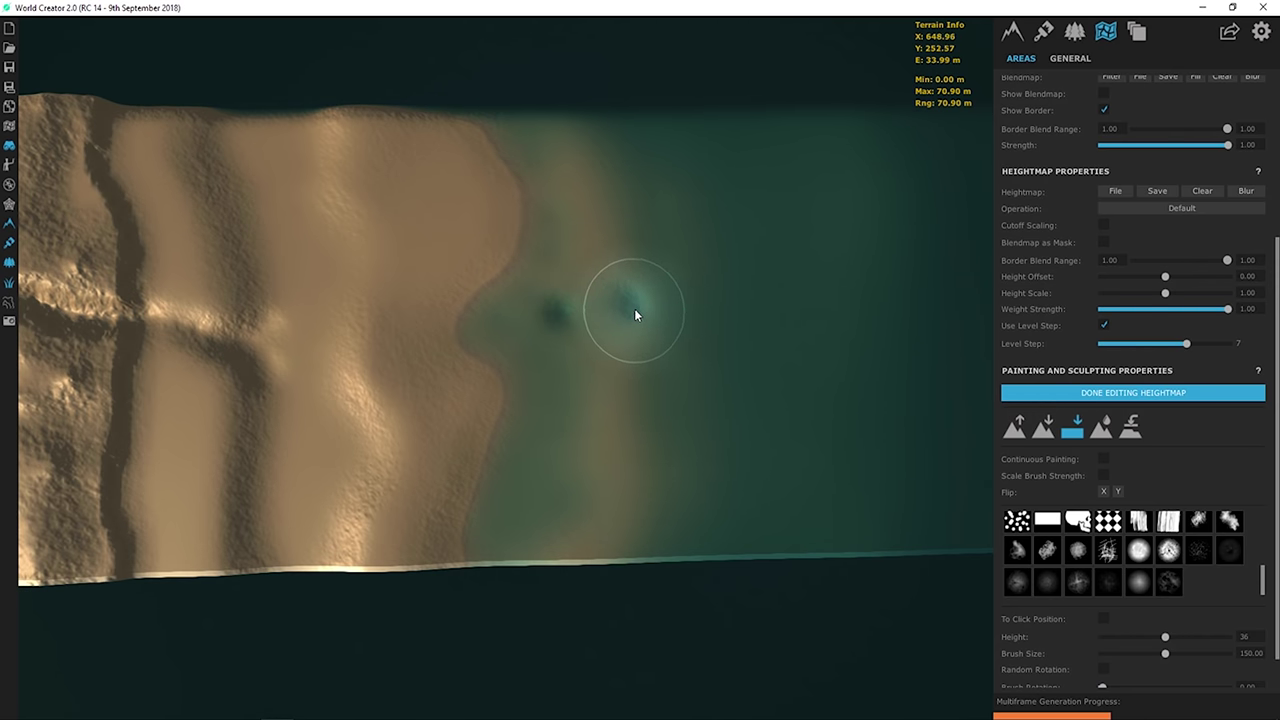
left_click(634, 308)
left_click(566, 311)
left_click(572, 315)
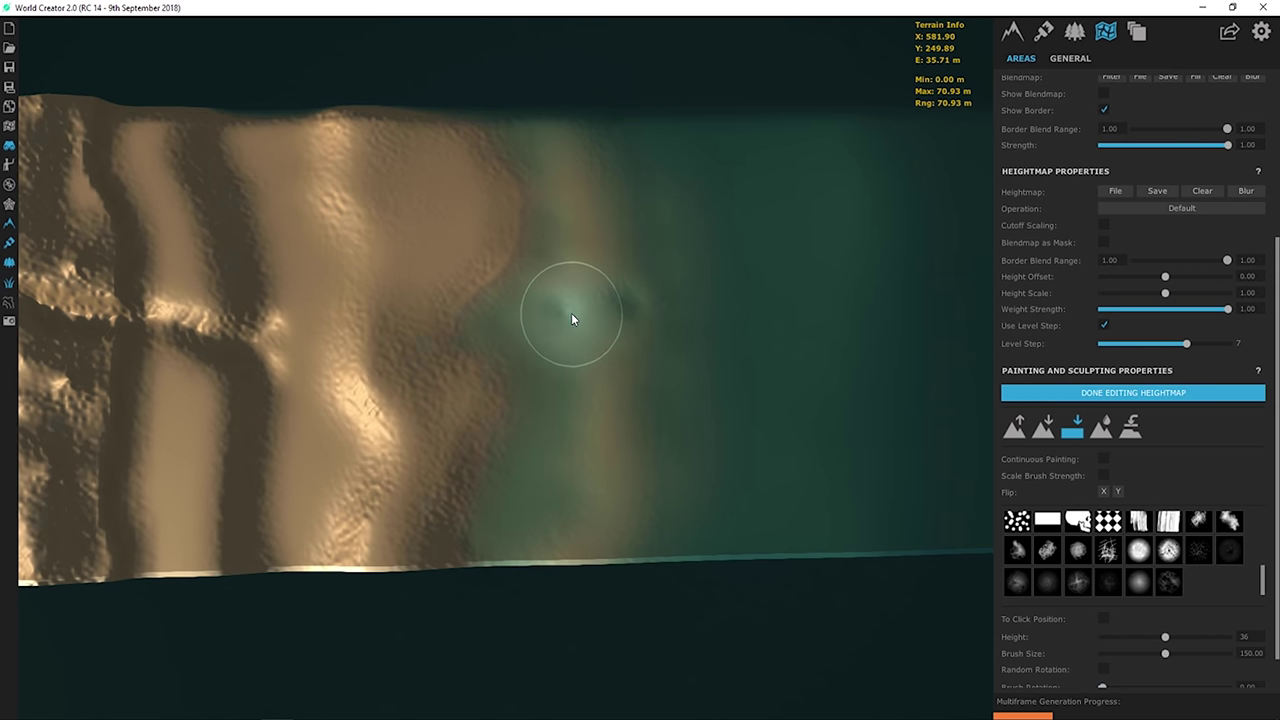
left_click(632, 308)
left_click(634, 308)
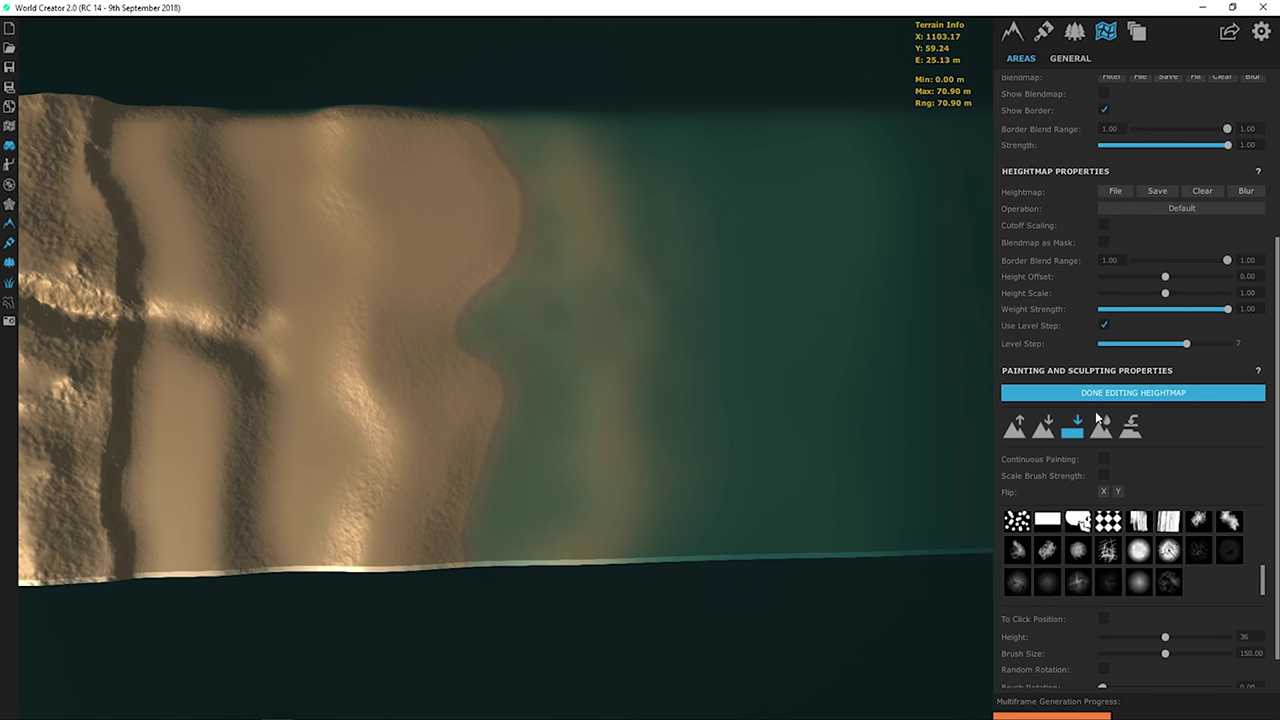
- Choose the raise sculpting tool and set the brush strength to 0.05
left_click(1016, 427)
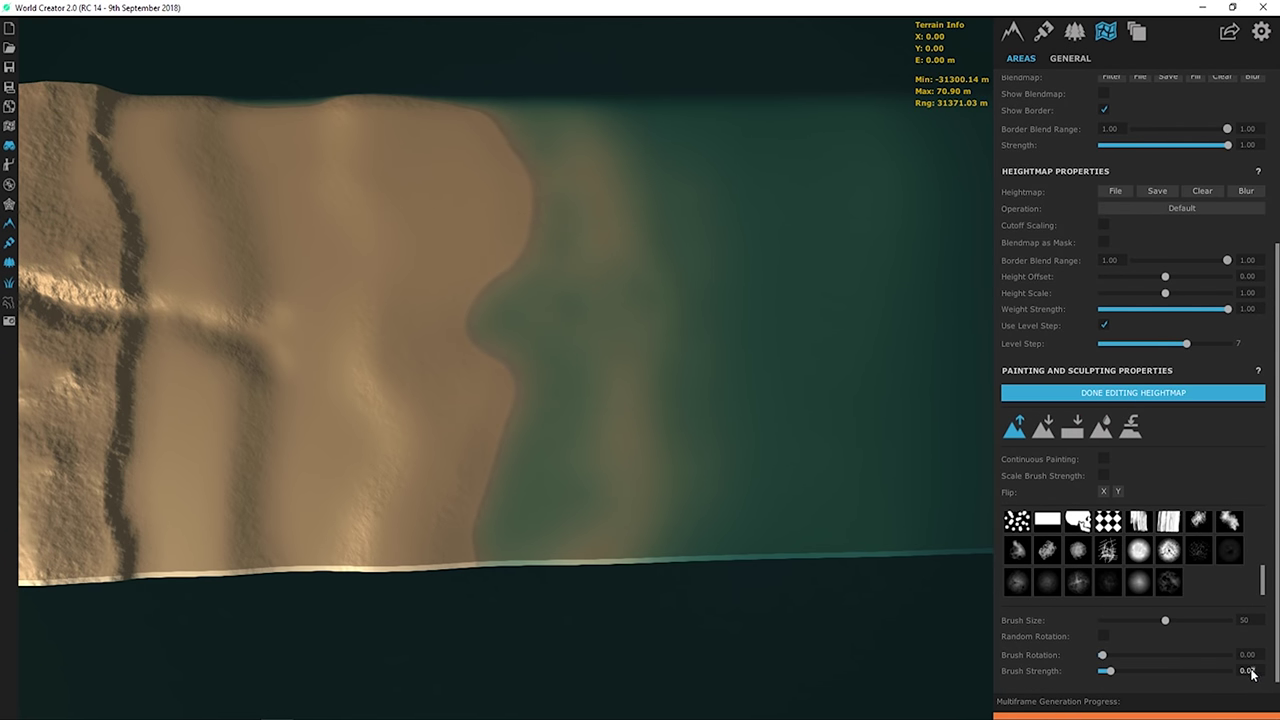
key("BackSpace")
type("5")
middle_click_drag(690, 396, 691, 412)
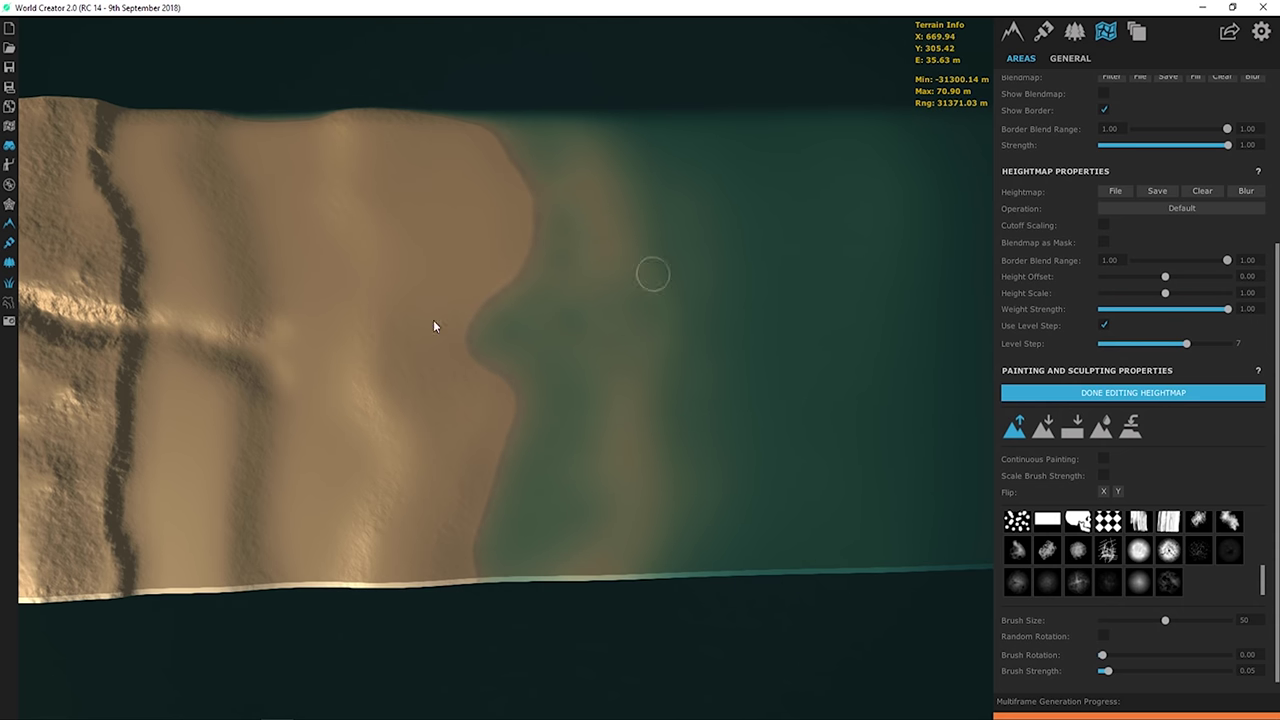
scroll(506, 386, "up", 4)
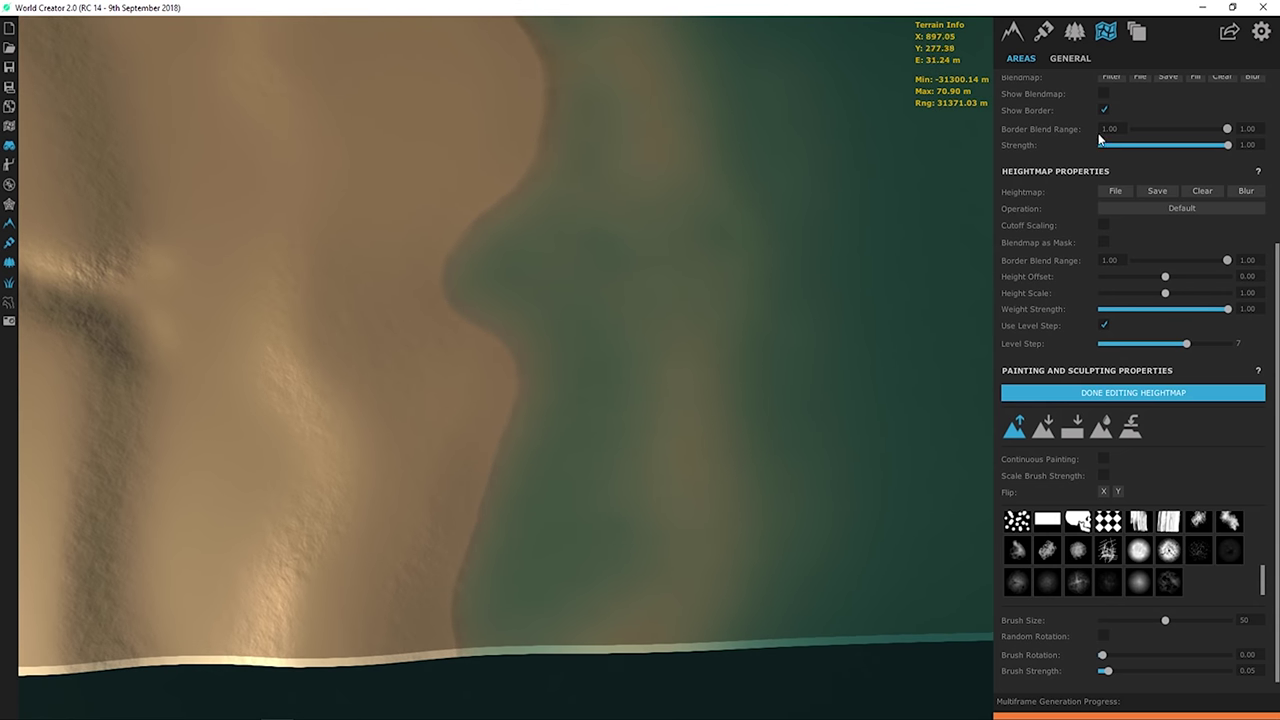
- Turn off multiframe generation in the generator settings
left_click(1261, 31)
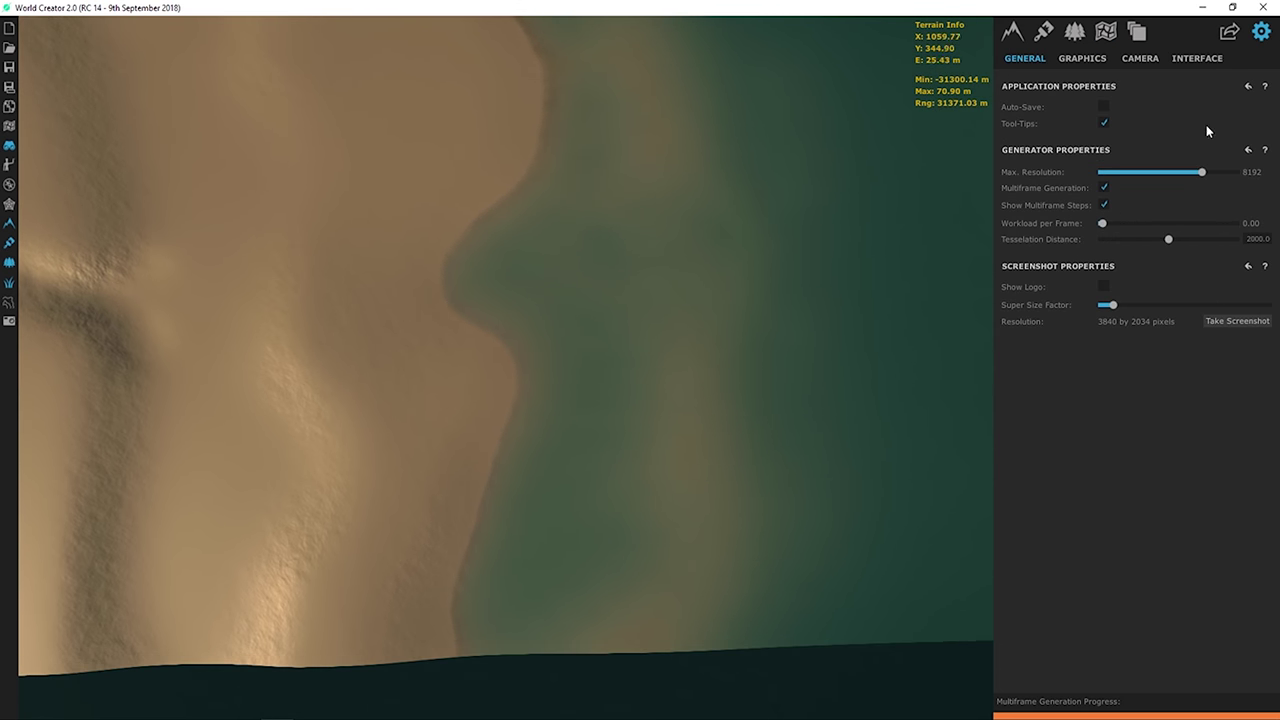
left_click(1103, 188)
left_click(1013, 31)
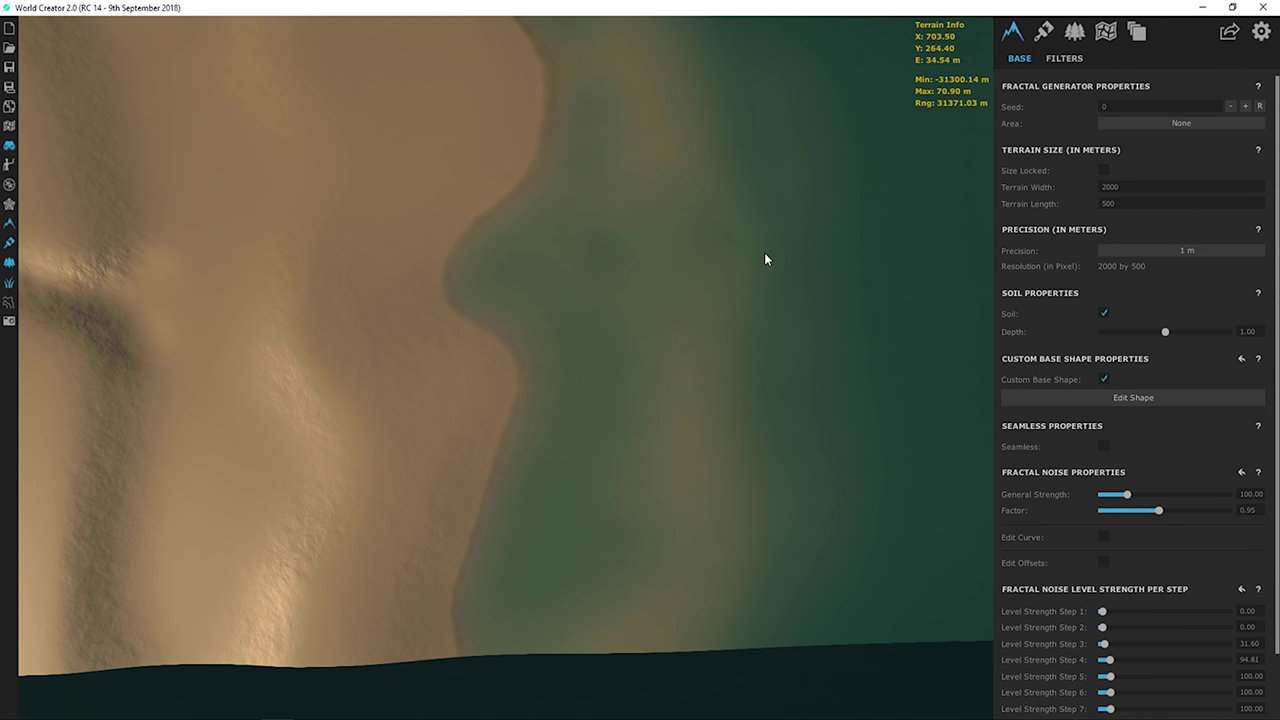
middle_click_drag(686, 284, 677, 327)
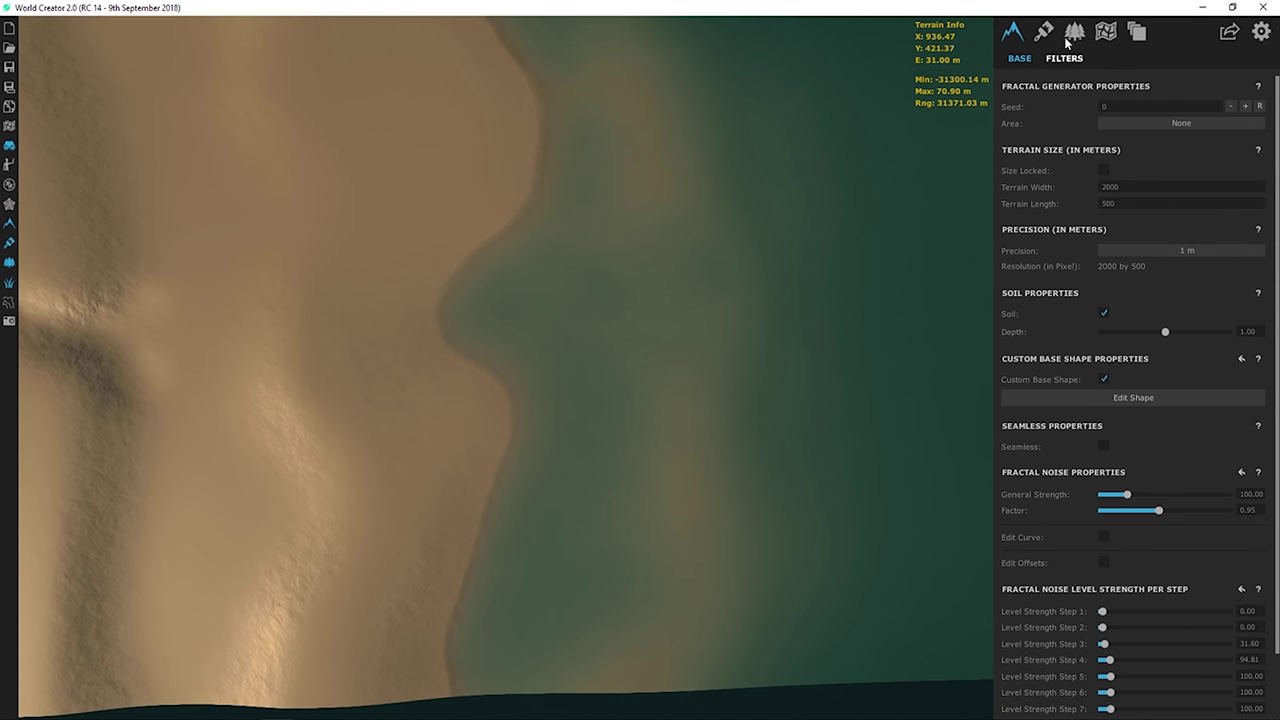
- Reopen the area's heightmap for editing and carve a channel from the bay seaward across the submerged bar
left_click(1105, 31)
left_click(1124, 133)
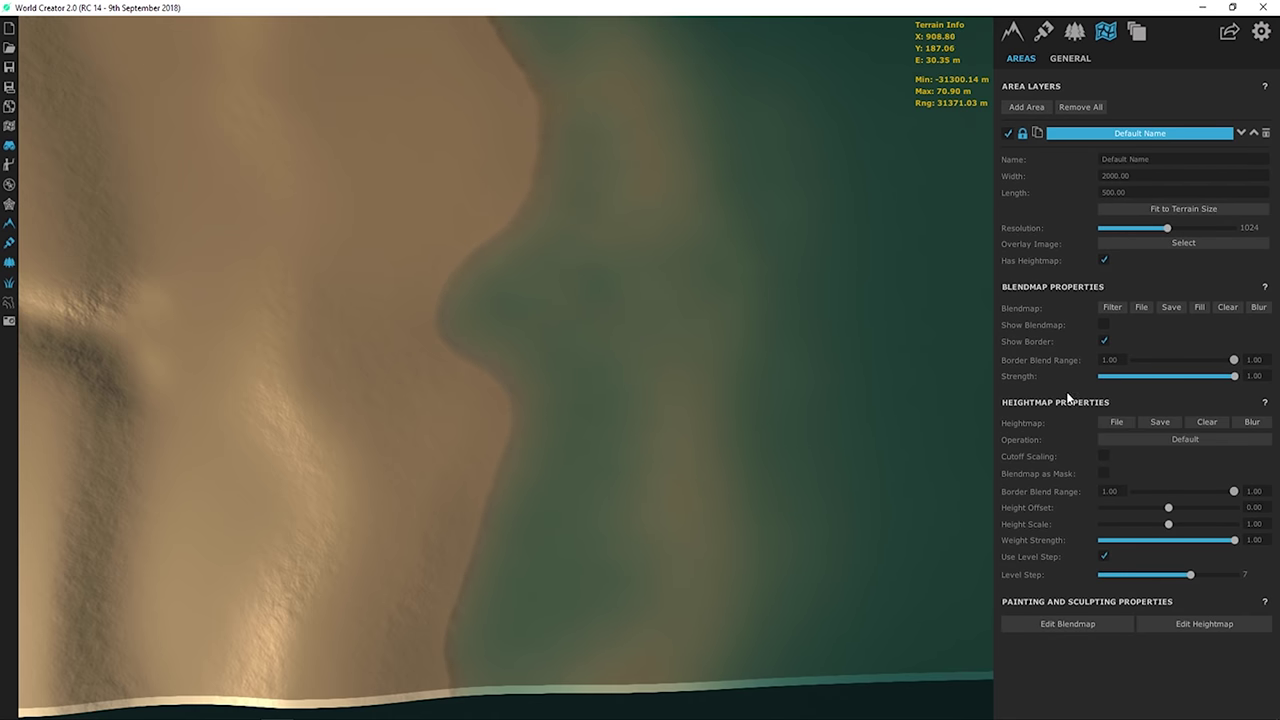
left_click(1161, 623)
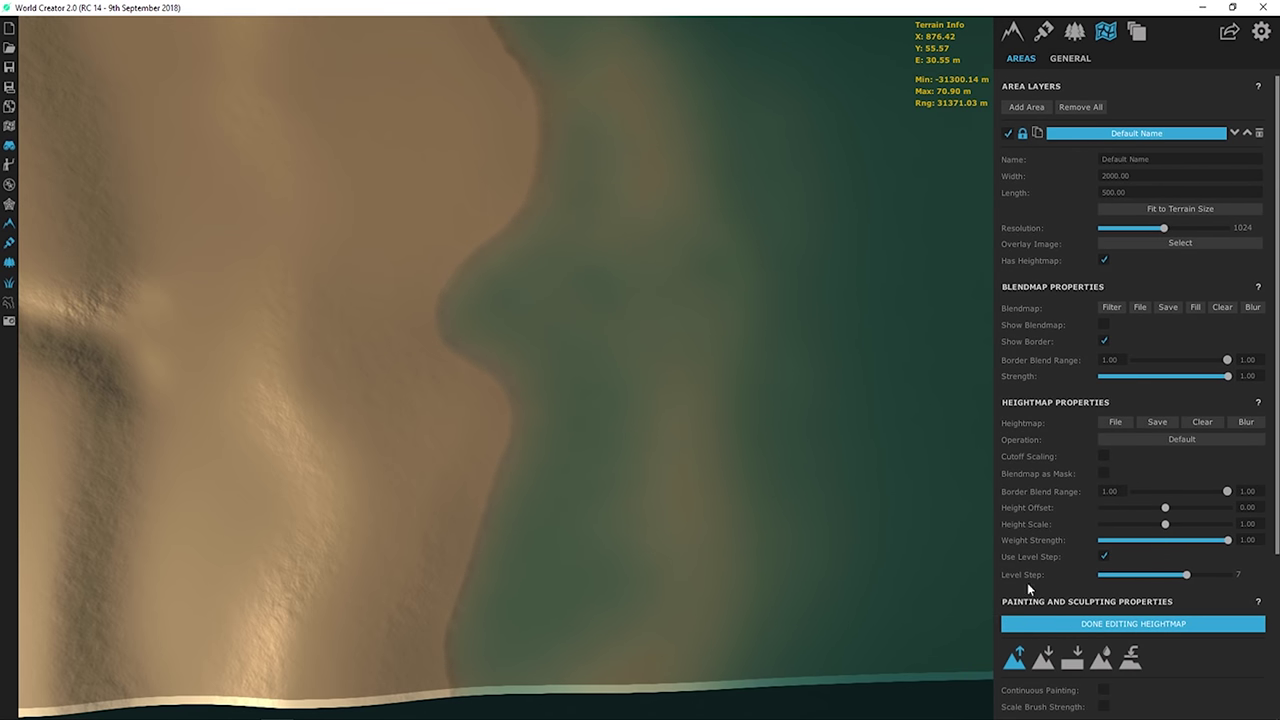
scroll(1035, 535, "down", 3)
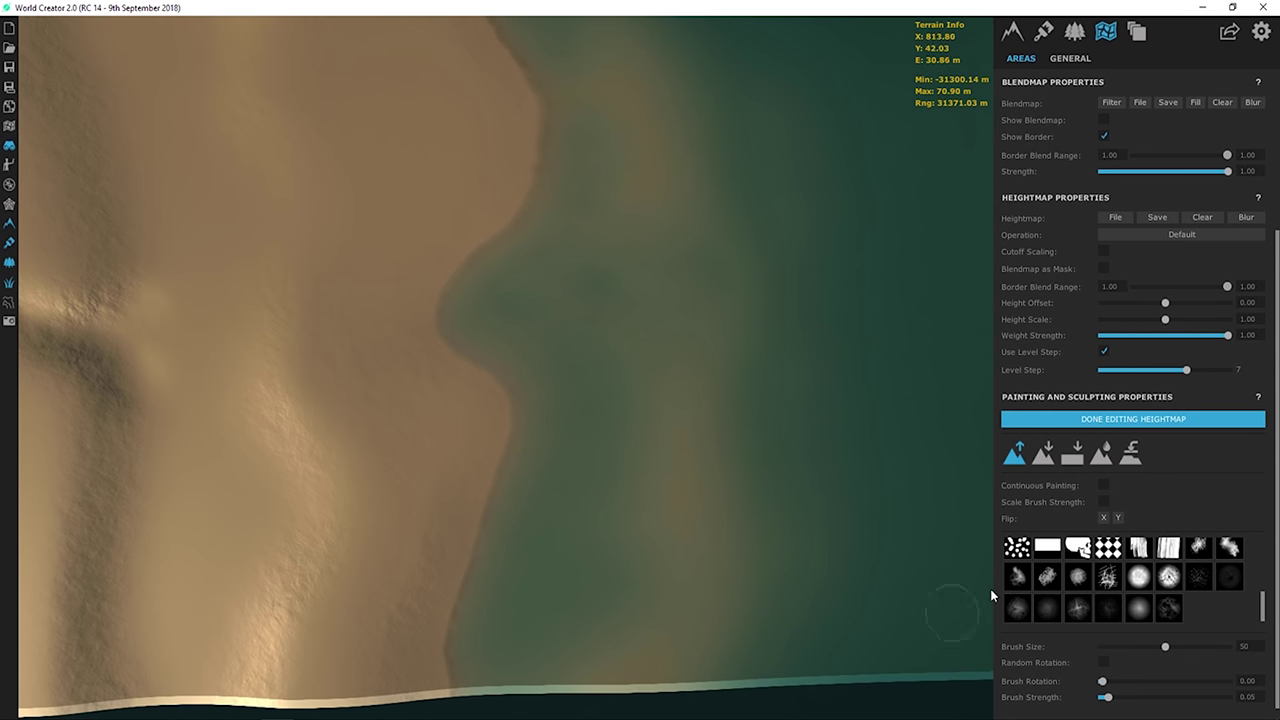
middle_click_drag(640, 316, 632, 290)
scroll(632, 290, "down", 2)
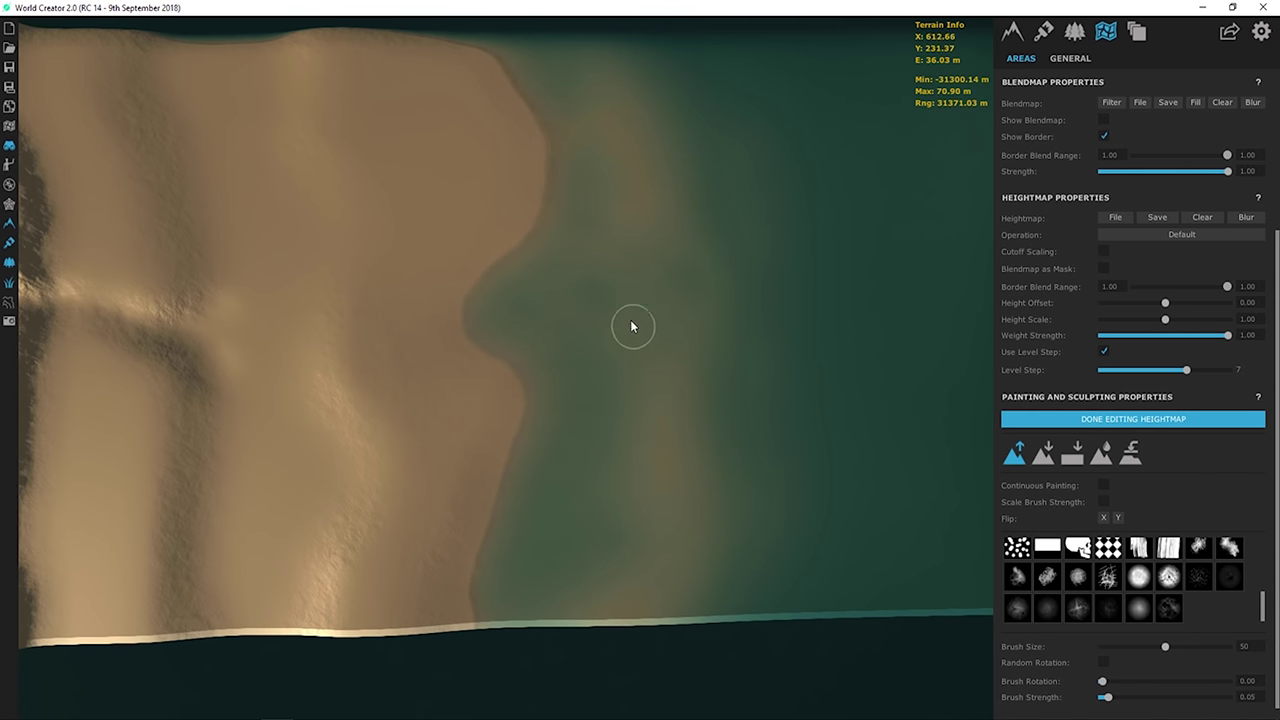
mouse_move(657, 305)
left_mouse_down()
mouse_move(621, 340)
mouse_move(594, 329)
mouse_move(721, 336)
mouse_move(629, 314)
mouse_move(663, 271)
mouse_move(607, 252)
mouse_move(814, 271)
mouse_move(663, 274)
mouse_move(797, 276)
mouse_move(737, 308)
mouse_move(643, 300)
left_mouse_up()
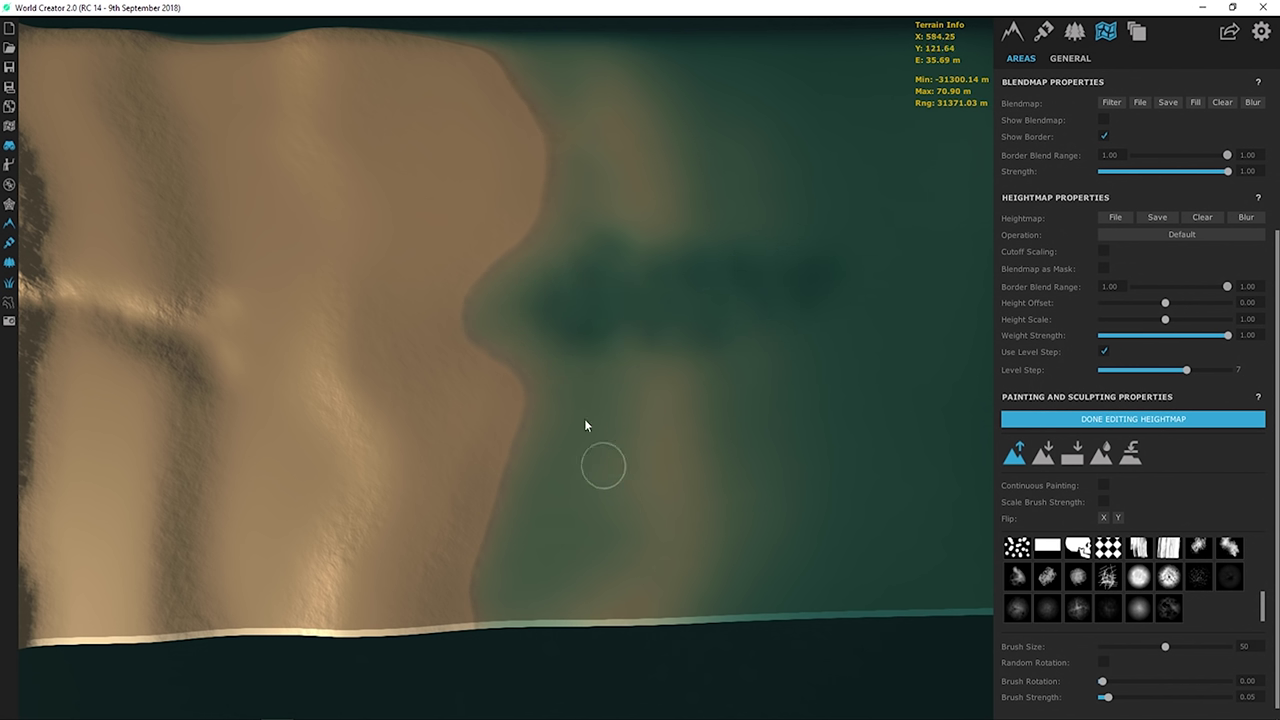
- Lower patches of the nearshore bar and trough on both sides of the channel with the size 50 brush
mouse_move(585, 425)
middle_mouse_down()
mouse_move(578, 403)
mouse_move(595, 371)
middle_mouse_up()
middle_click_drag(642, 188, 624, 232)
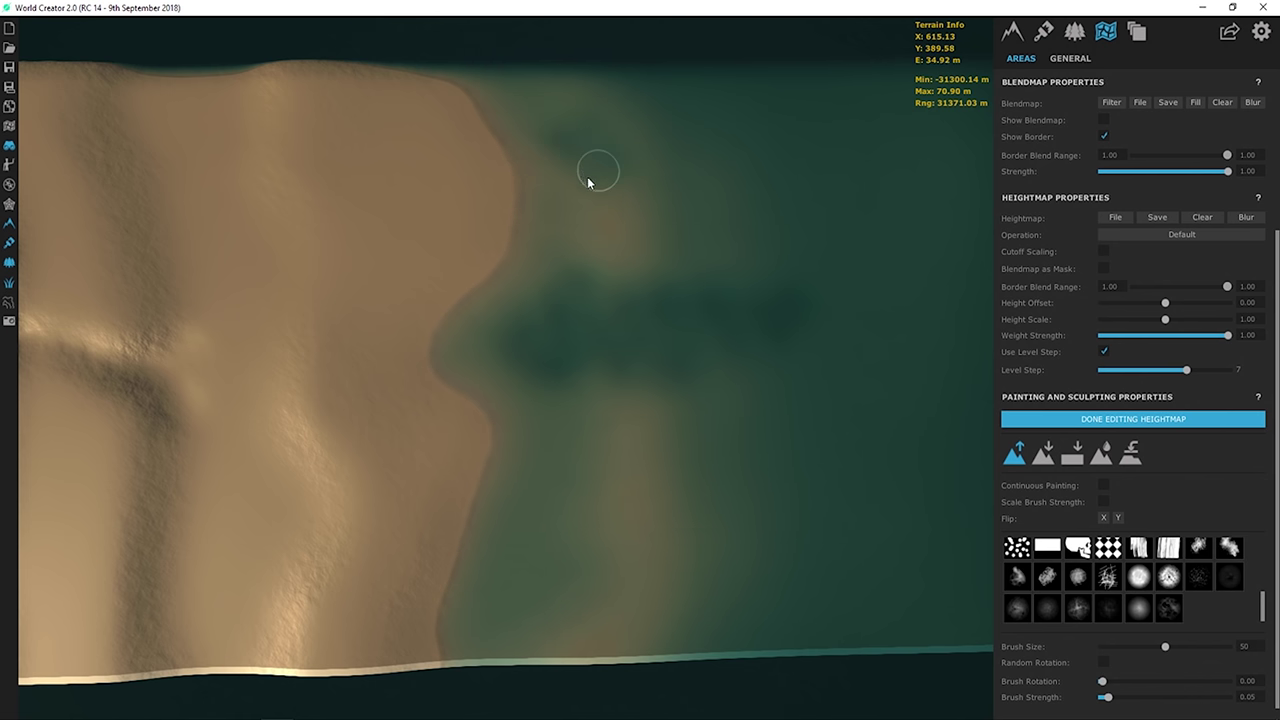
middle_click_drag(731, 349, 742, 278)
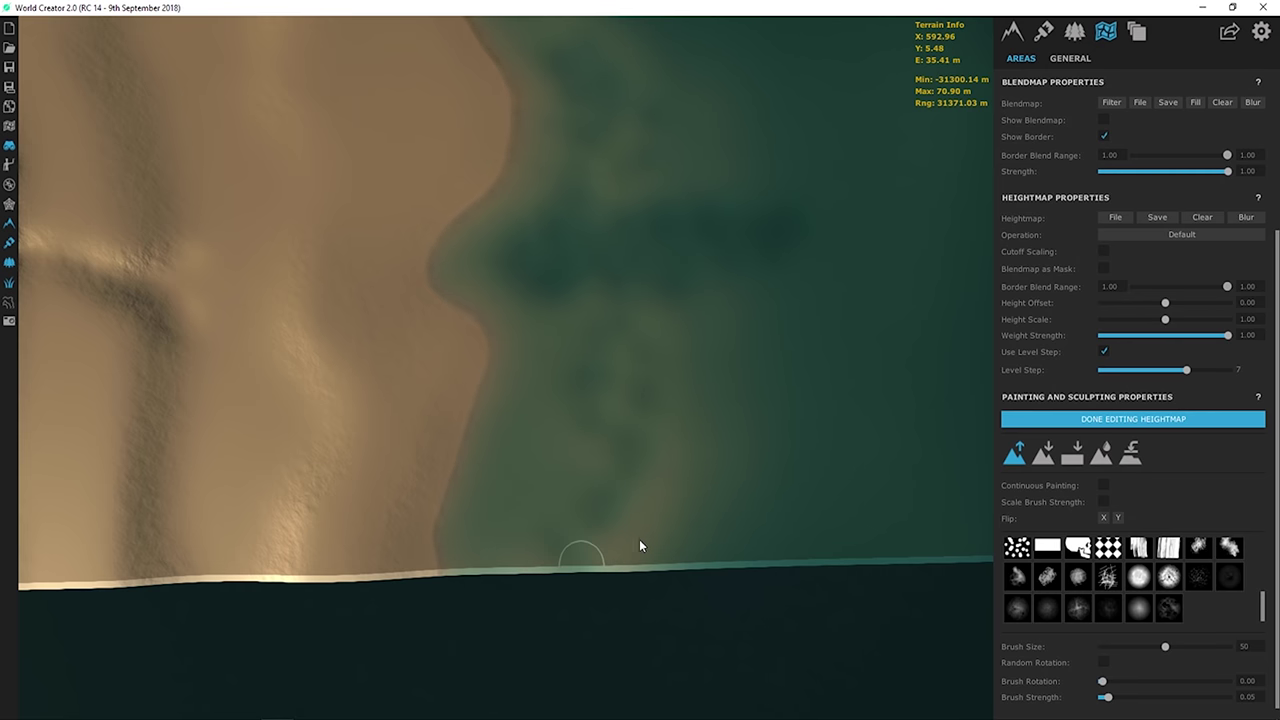
scroll(698, 350, "down", 5)
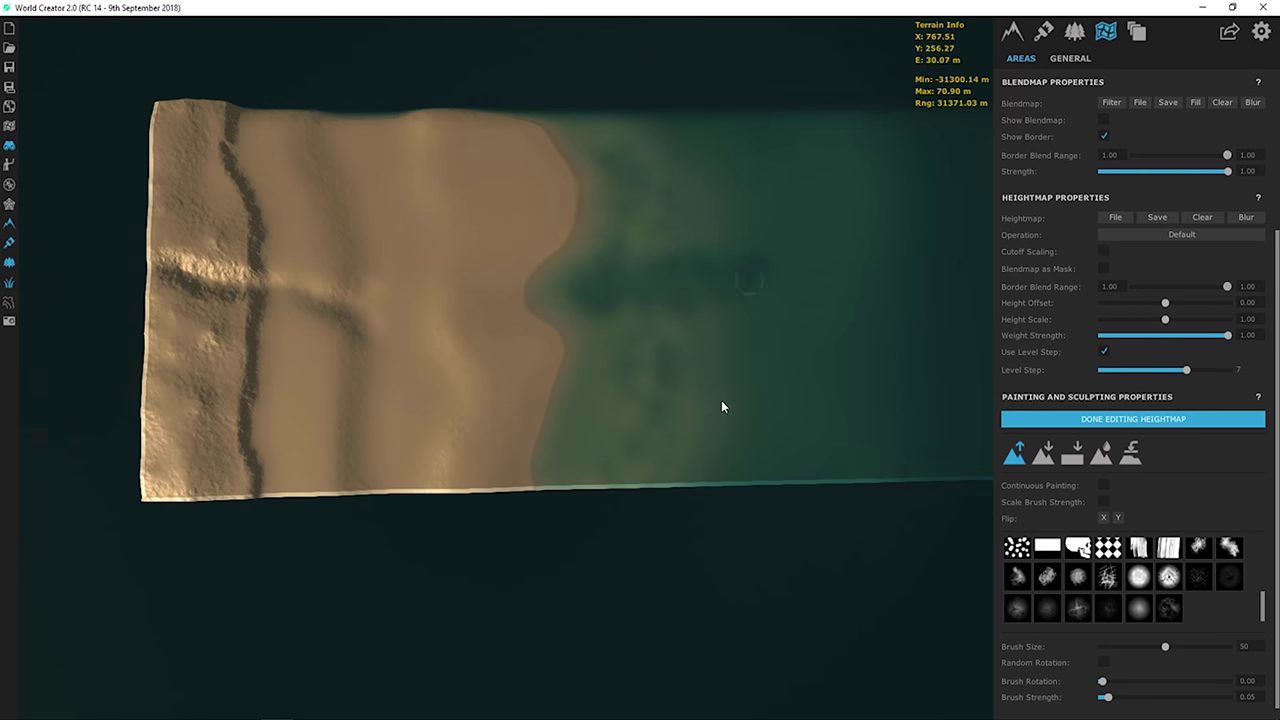
- Raise a crescent-shaped bar above the water offshore of the central bay, with its horns pointing toward the beach
scroll(660, 394, "up", 6)
scroll(620, 345, "down", 3)
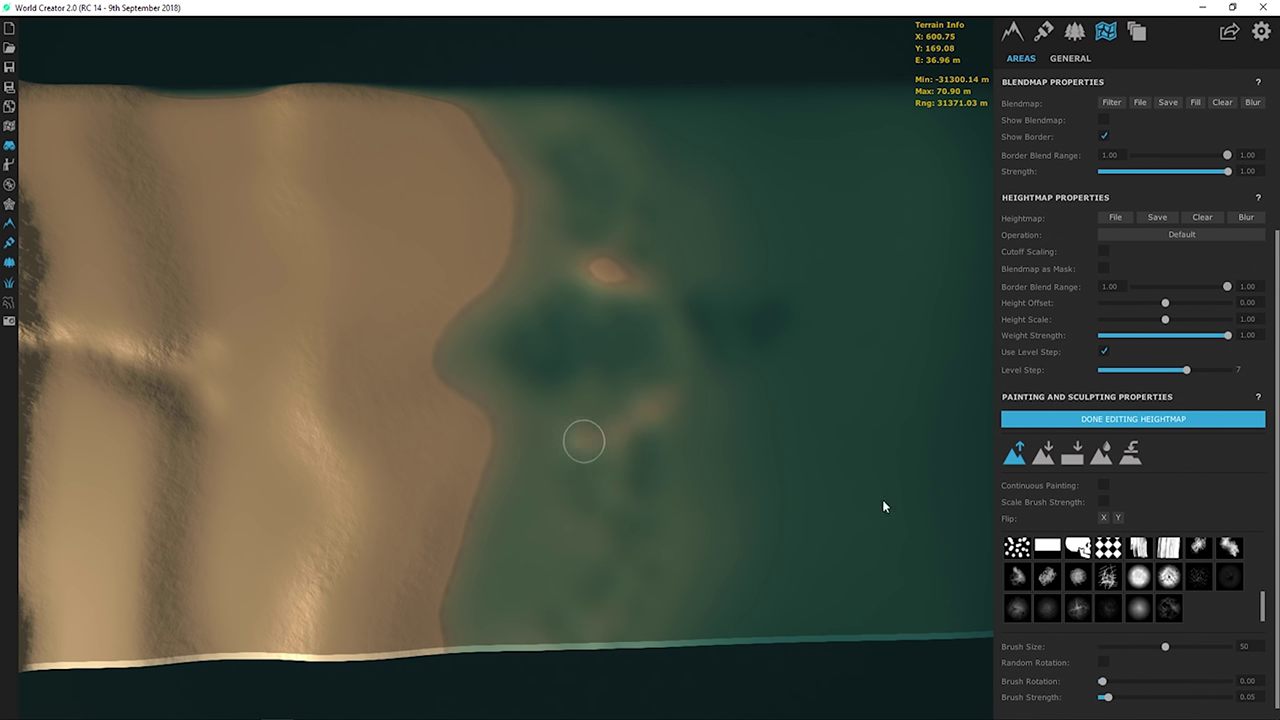
mouse_move(652, 415)
left_mouse_down()
mouse_move(684, 359)
mouse_move(646, 298)
left_mouse_up()
left_click_drag(643, 395, 580, 429)
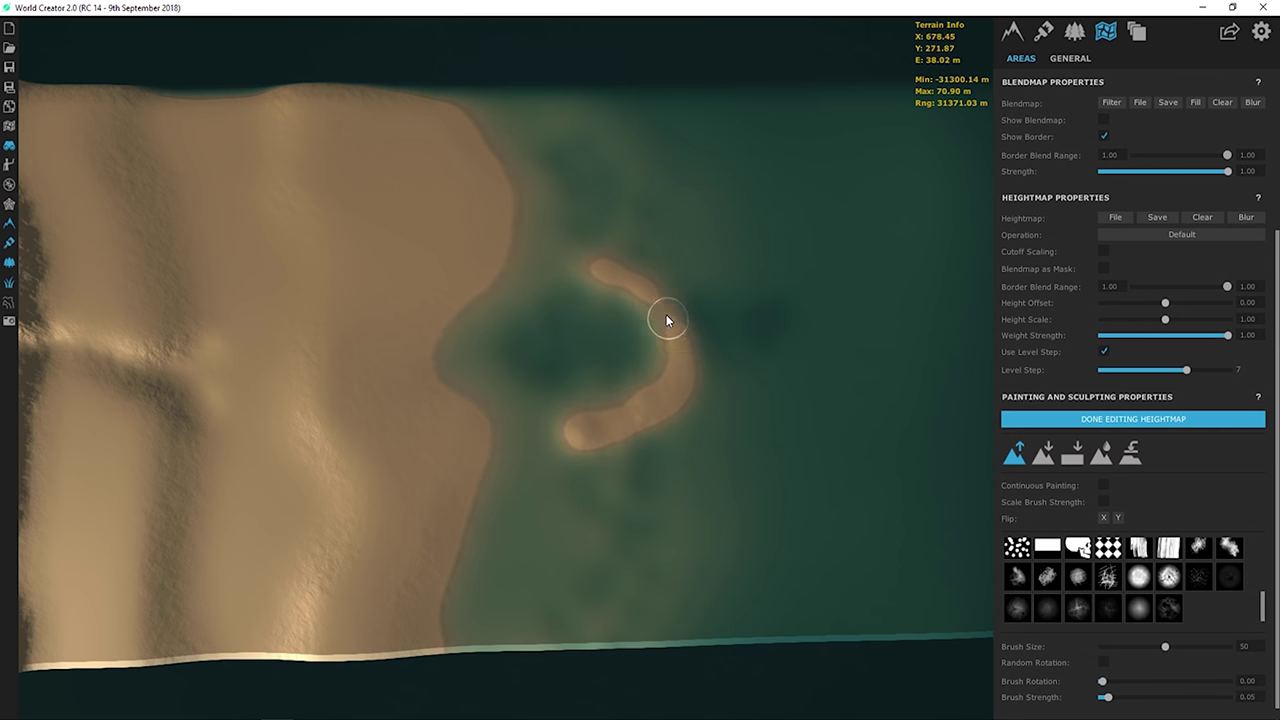
left_click_drag(667, 319, 654, 306)
- Raise a second curved bar south of the central crescent, running out to the terrain's lower edge
middle_click_drag(778, 320, 731, 194)
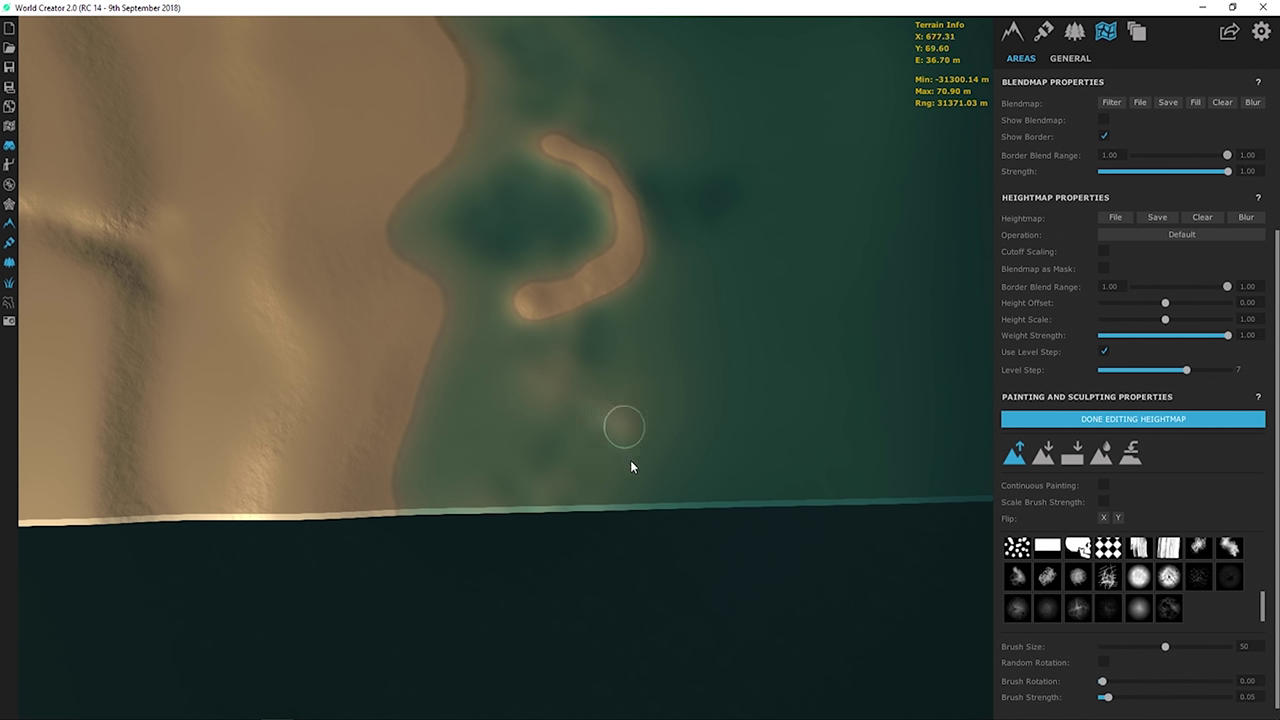
left_click_drag(630, 461, 614, 491)
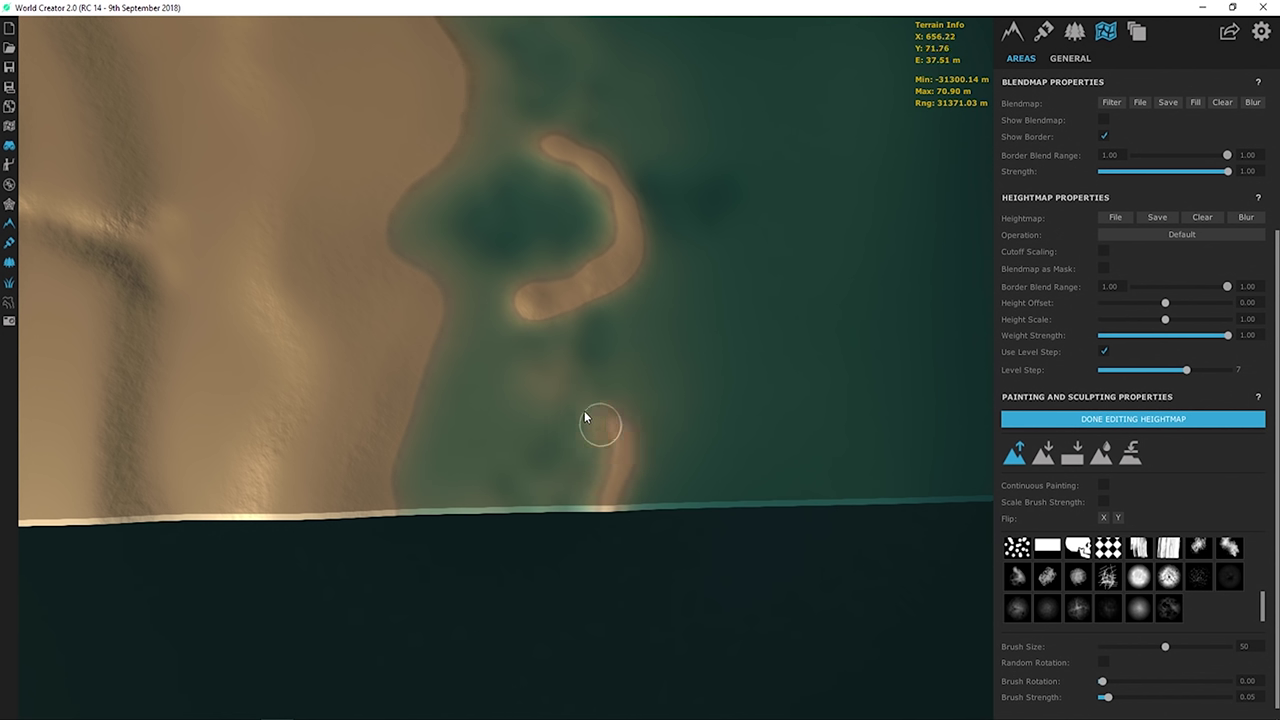
left_click(540, 400)
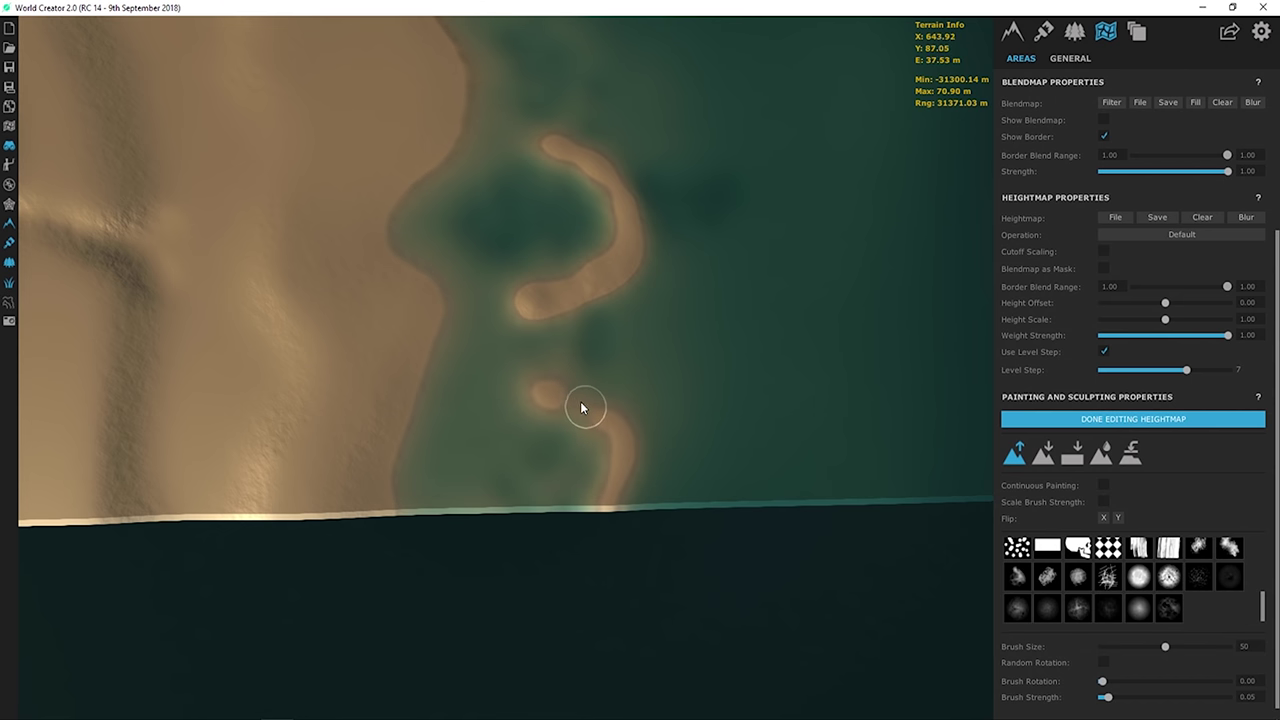
left_click_drag(582, 405, 530, 388)
- Raise a smaller crescent bar north of the central one, near the terrain's upper edge
middle_click_drag(643, 331, 668, 466)
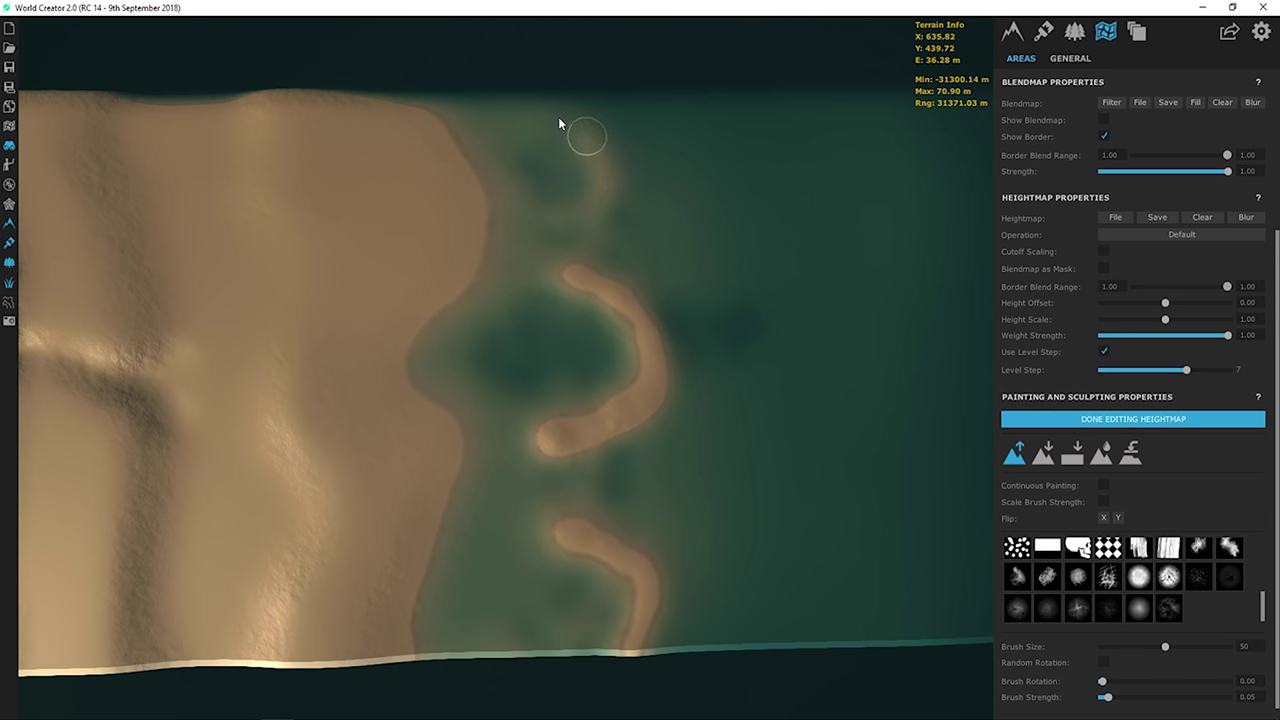
mouse_move(598, 197)
left_mouse_down()
mouse_move(574, 215)
mouse_move(573, 127)
mouse_move(558, 118)
mouse_move(585, 136)
mouse_move(596, 206)
mouse_move(560, 209)
left_mouse_up()
scroll(680, 200, "down", 3)
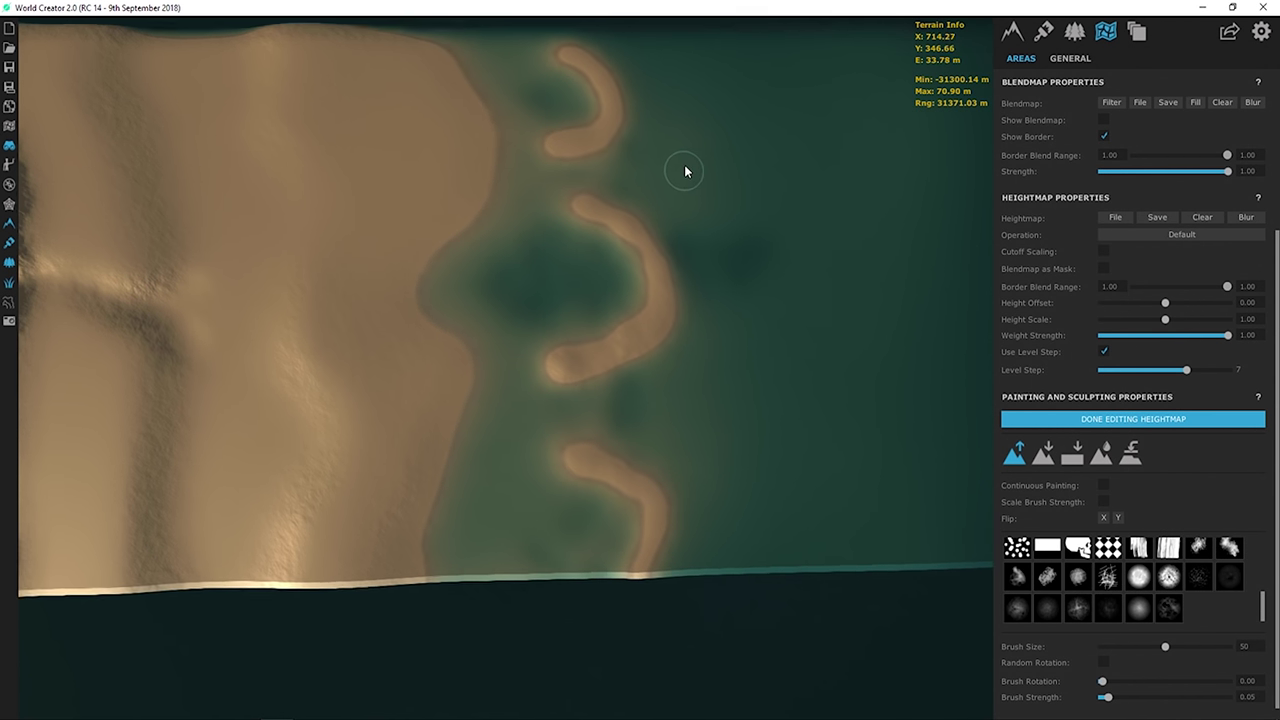
- Reshape the shoreline into cusps, building sand points out toward the bar horns and deepening the embayments behind the crescents
scroll(686, 164, "down", 3)
middle_click_drag(726, 216, 722, 267)
scroll(641, 310, "up", 3)
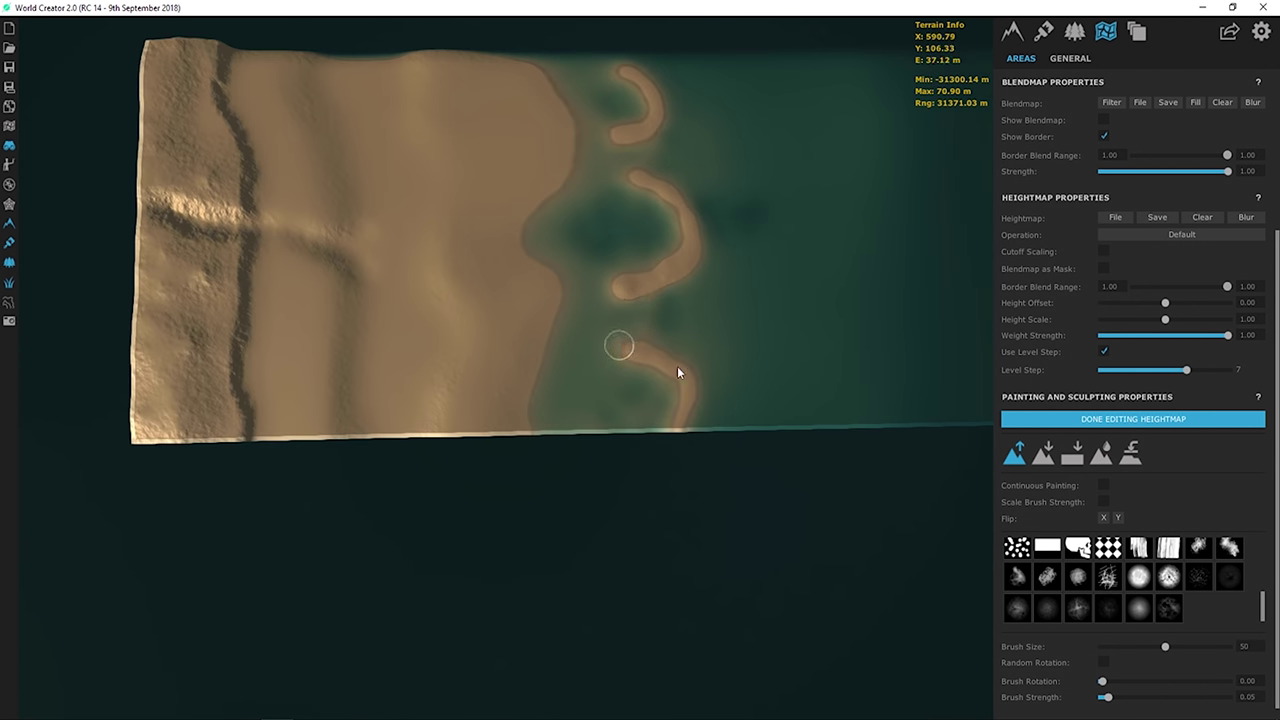
middle_click_drag(628, 335, 623, 355)
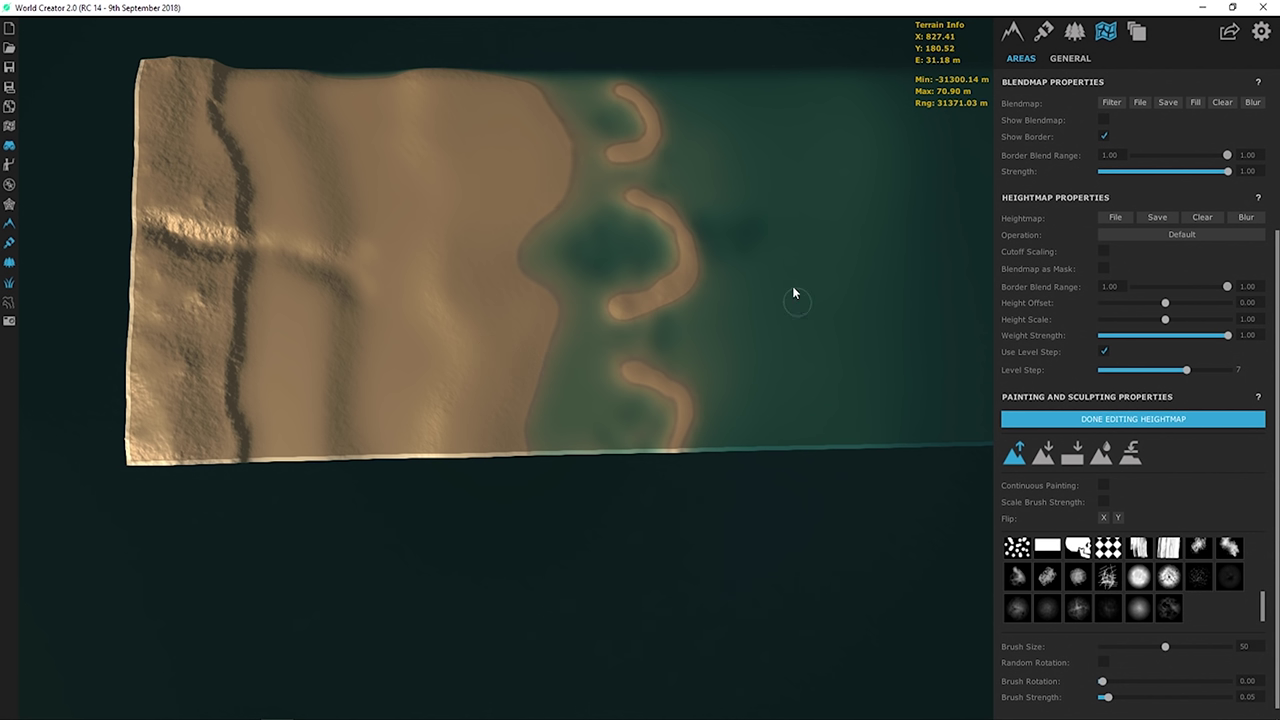
left_click(568, 312)
middle_click_drag(600, 371, 598, 383)
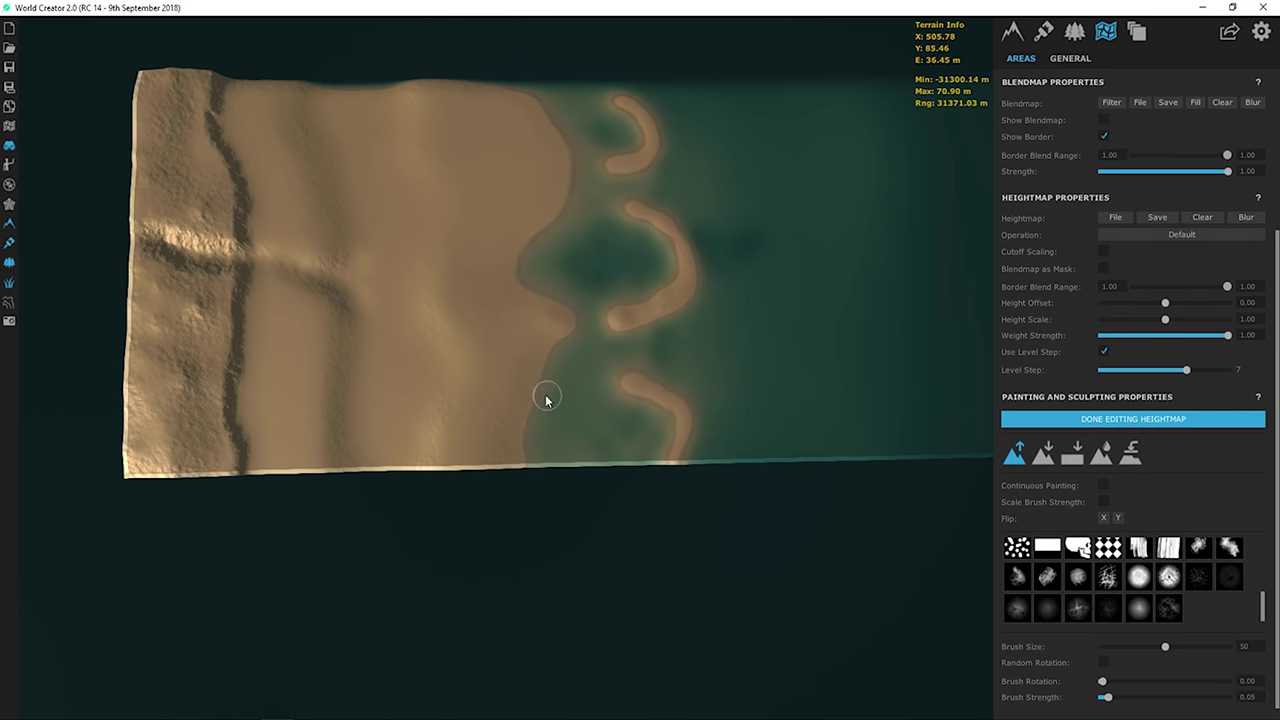
scroll(574, 290, "up", 3)
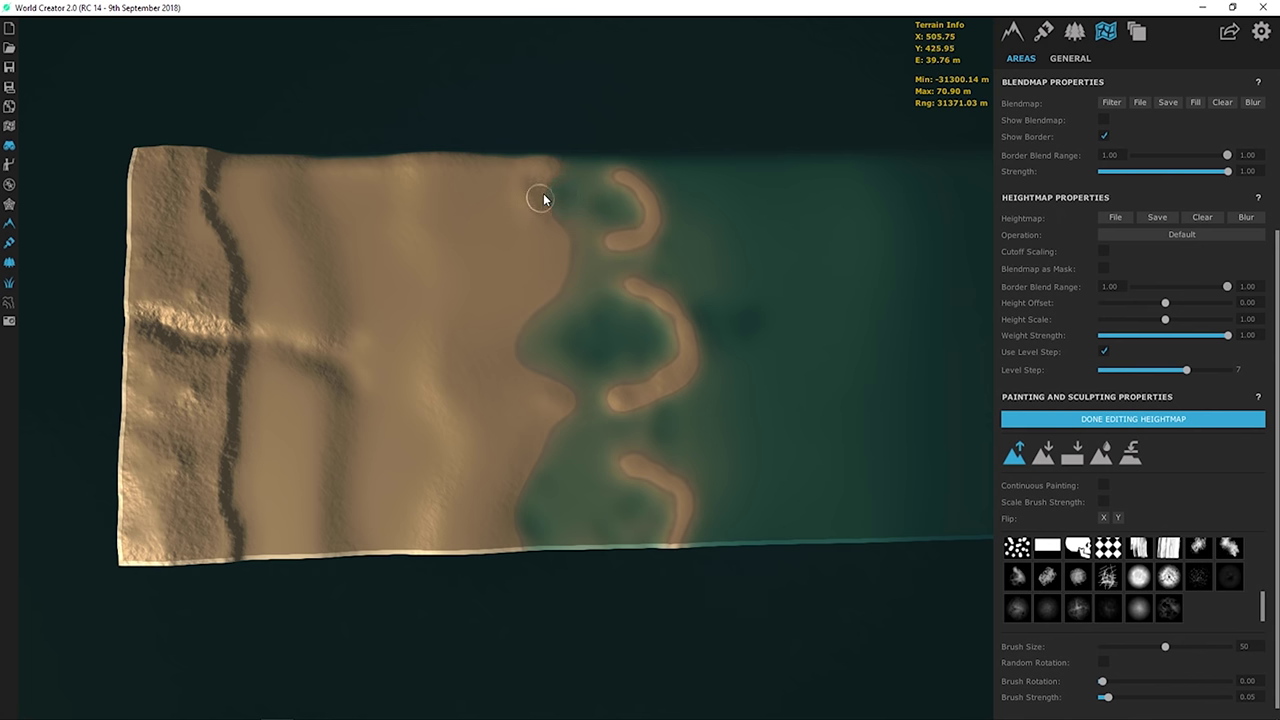
middle_click_drag(549, 336, 540, 212)
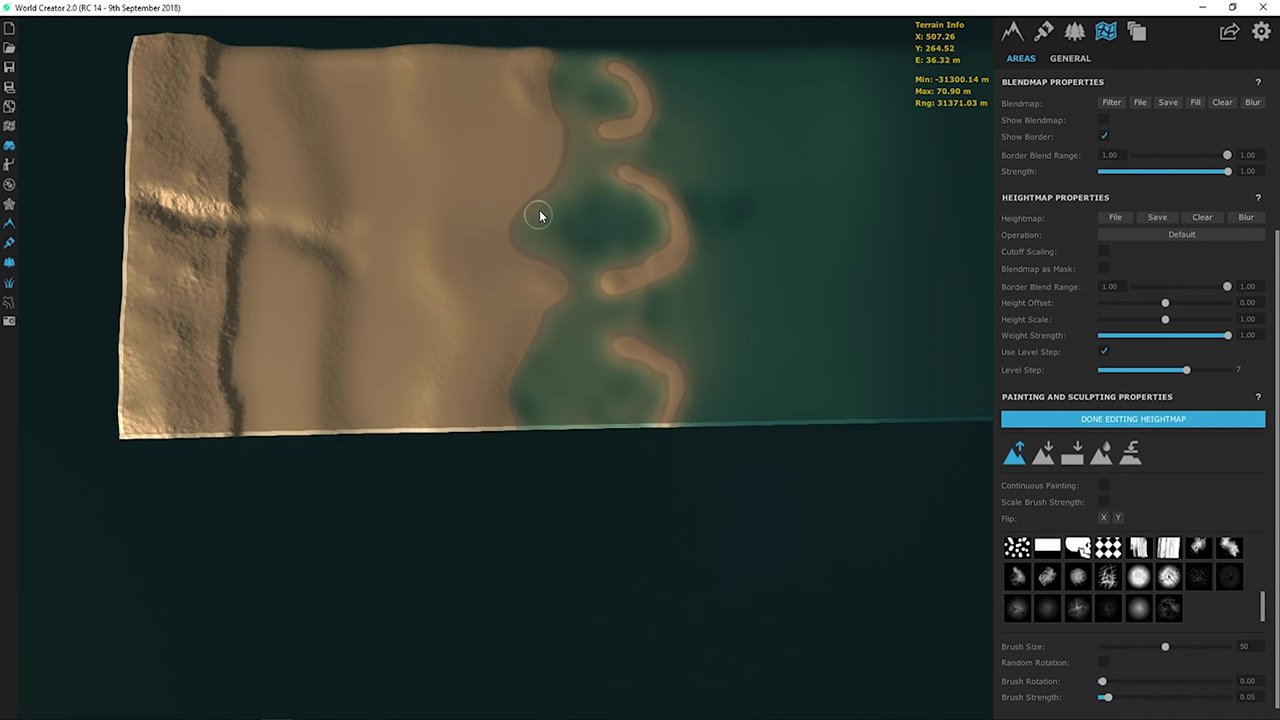
- Build sand outward in the central and southern embayments and on the cusp point between them
scroll(508, 235, "up", 3)
mouse_move(513, 238)
left_mouse_down()
mouse_move(526, 192)
mouse_move(533, 242)
mouse_move(537, 200)
left_mouse_up()
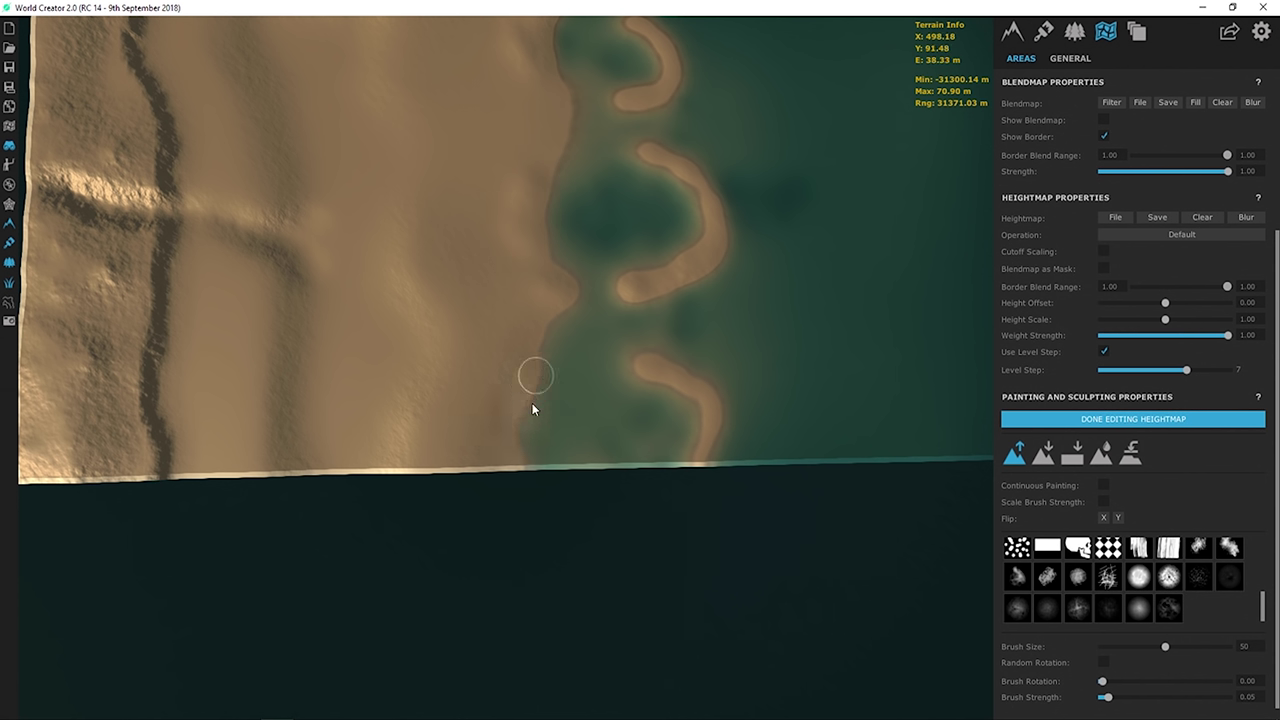
left_click_drag(532, 403, 537, 455)
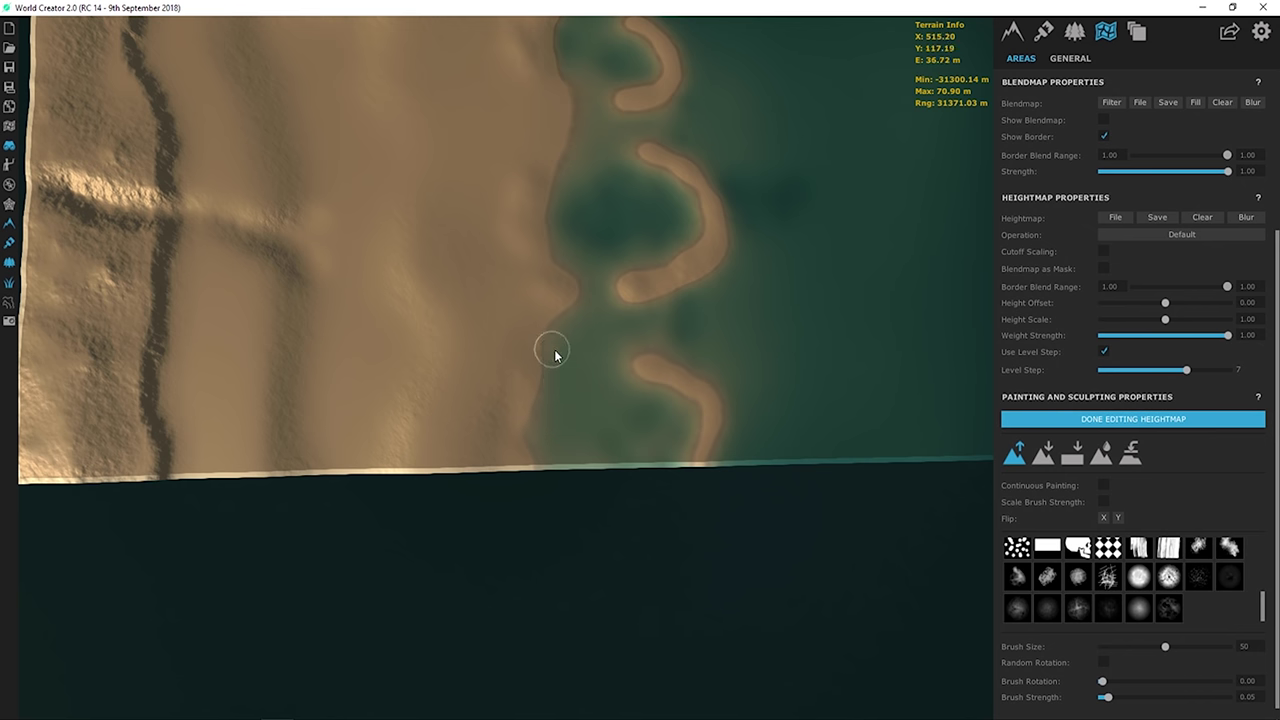
left_click_drag(574, 332, 580, 328)
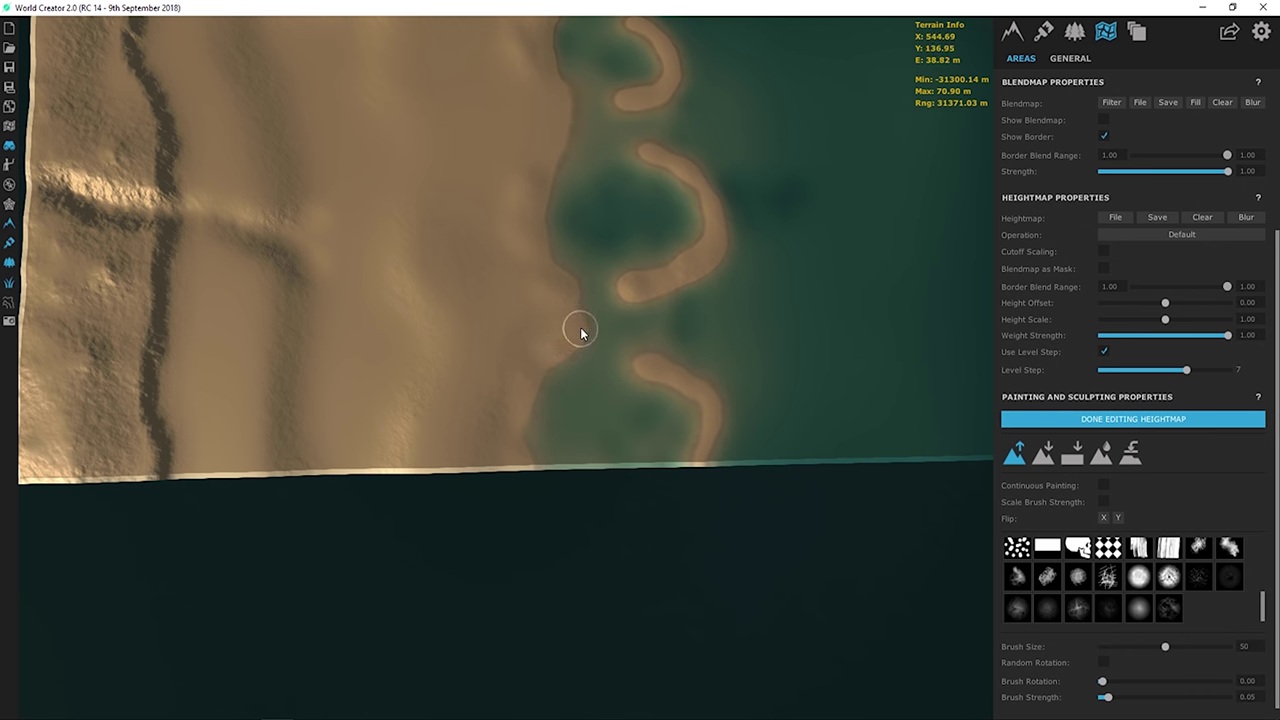
- Set the brush size to 100 and strength to 0.01, and lower the northern crescent bar below the waterline
scroll(775, 281, "down", 5)
middle_click_drag(796, 232, 772, 272)
scroll(606, 259, "up", 4)
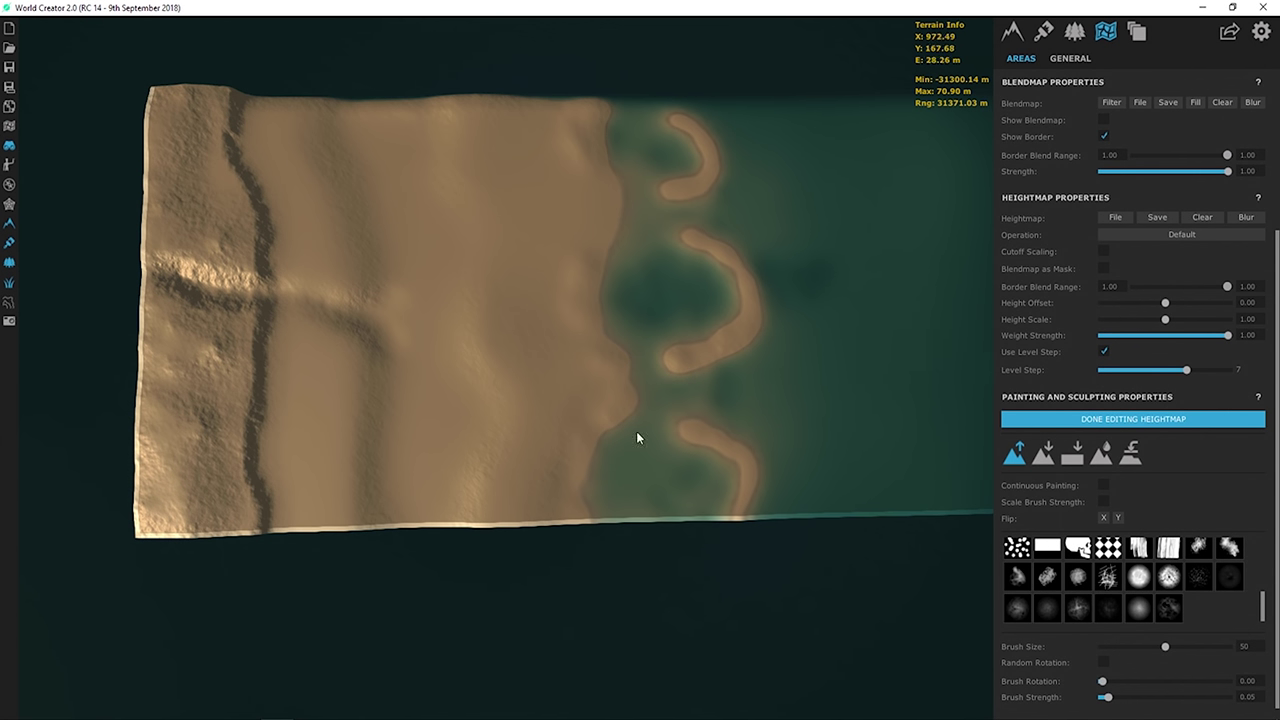
scroll(634, 295, "up", 1)
scroll(608, 300, "up", 1)
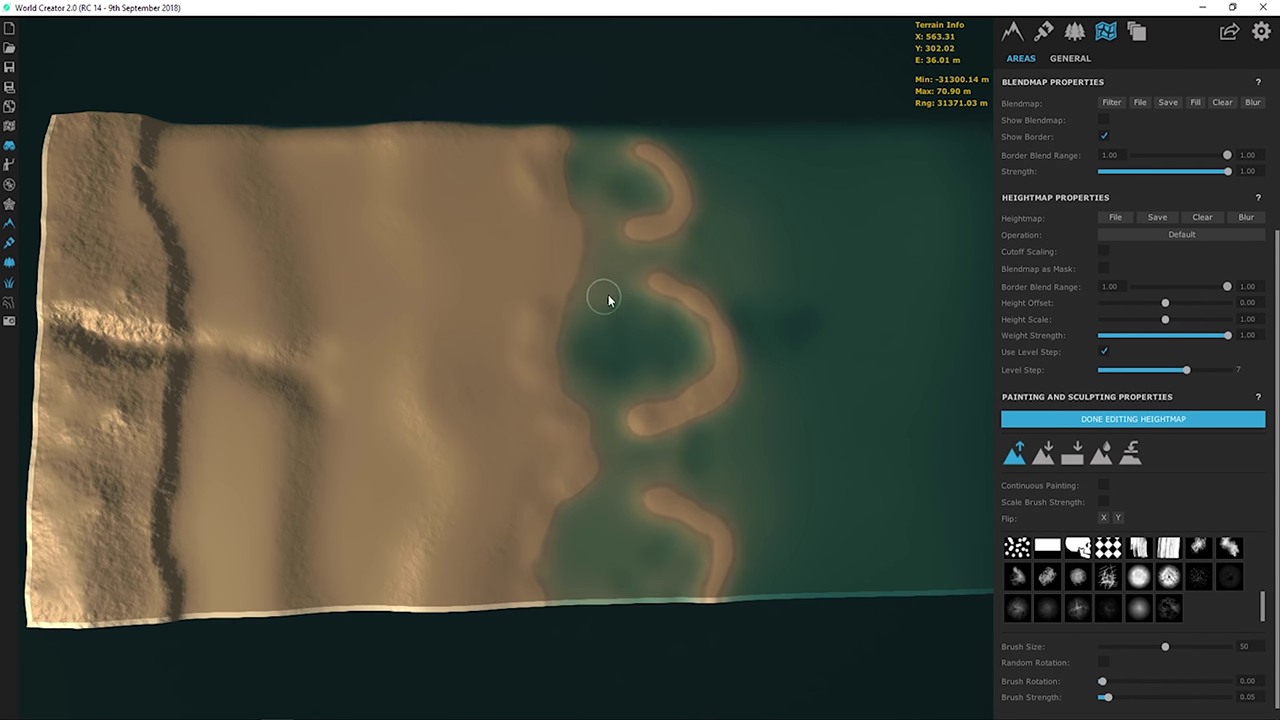
left_click(1242, 646)
type("100")
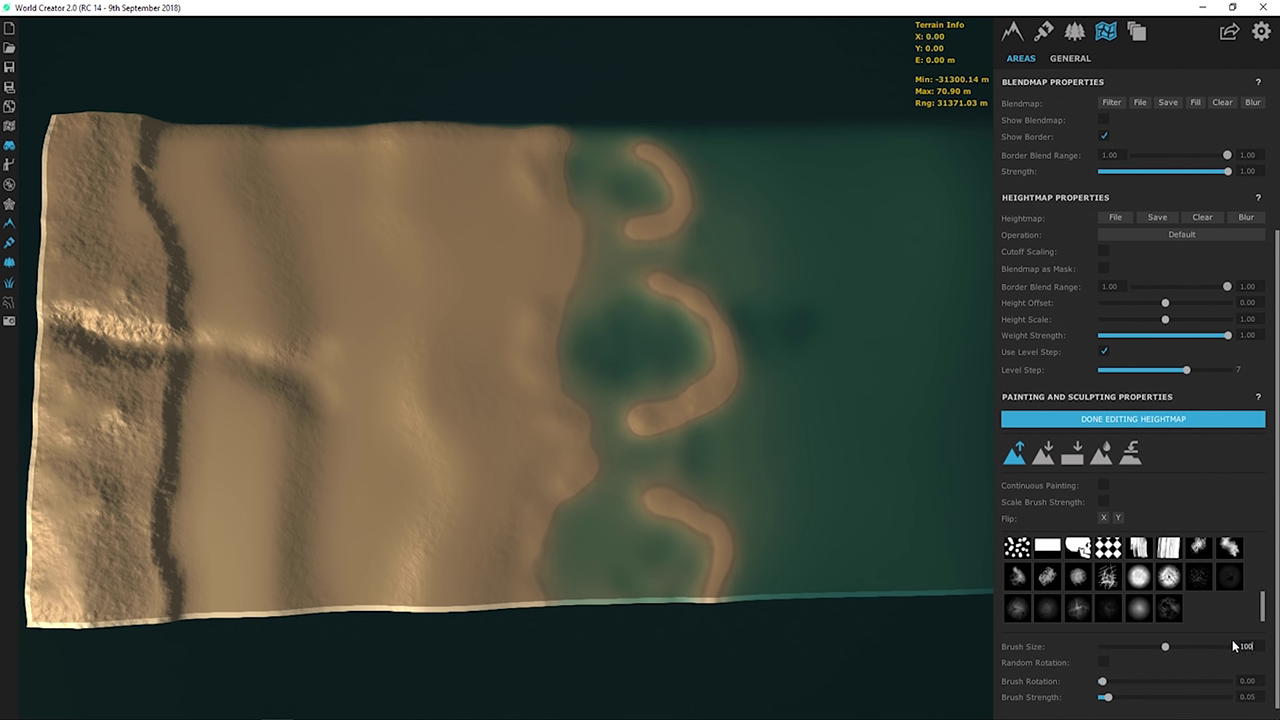
left_click(1250, 696)
key("BackSpace")
type("1")
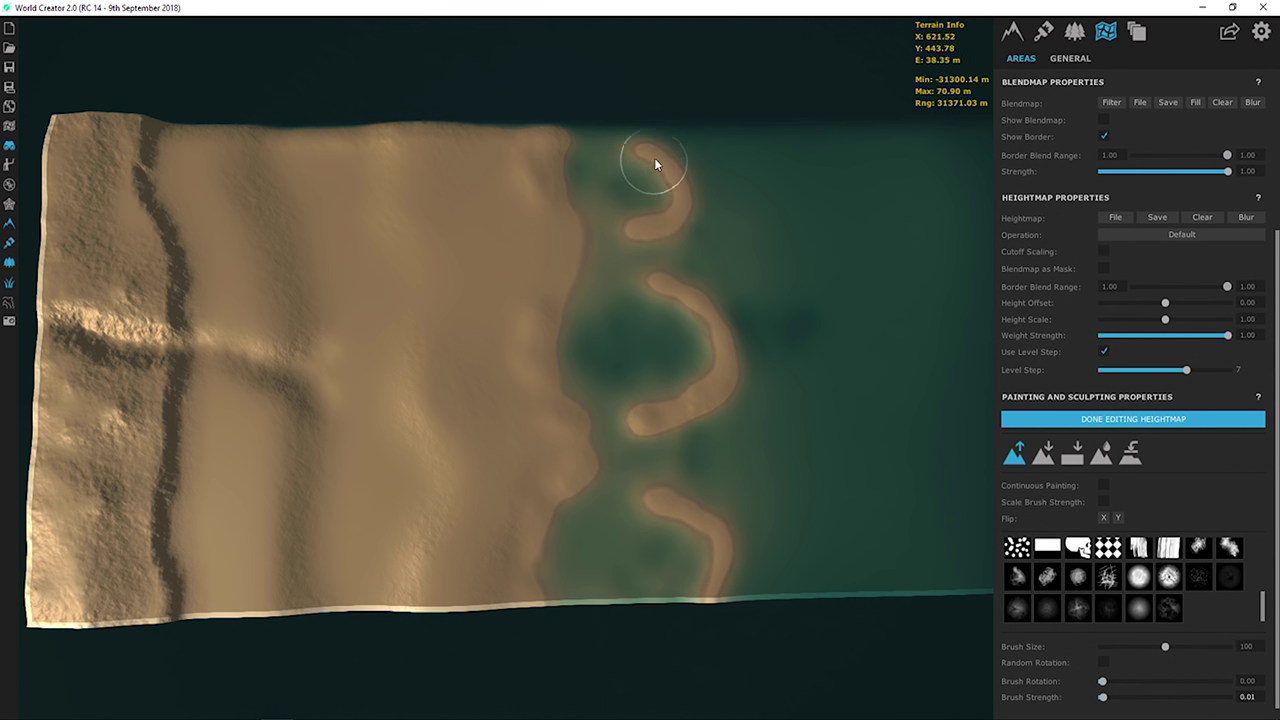
mouse_move(654, 158)
left_mouse_down()
mouse_move(676, 172)
mouse_move(668, 220)
mouse_move(648, 228)
left_mouse_up()
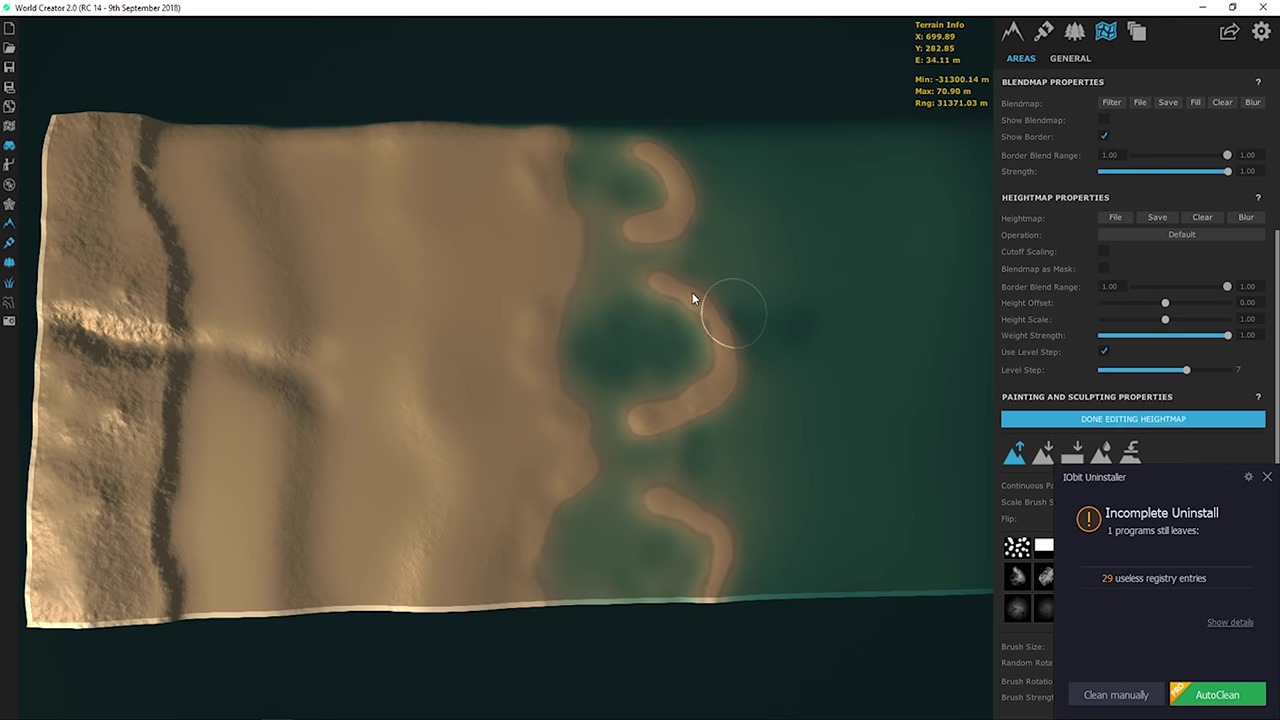
mouse_move(692, 296)
left_mouse_down()
mouse_move(649, 155)
mouse_move(689, 192)
mouse_move(656, 228)
mouse_move(673, 226)
mouse_move(692, 190)
mouse_move(653, 158)
mouse_move(662, 221)
mouse_move(638, 228)
mouse_move(674, 172)
mouse_move(648, 153)
mouse_move(680, 164)
mouse_move(646, 229)
mouse_move(676, 206)
mouse_move(658, 163)
mouse_move(654, 223)
mouse_move(671, 156)
left_mouse_up()
middle_click_drag(832, 322, 808, 272)
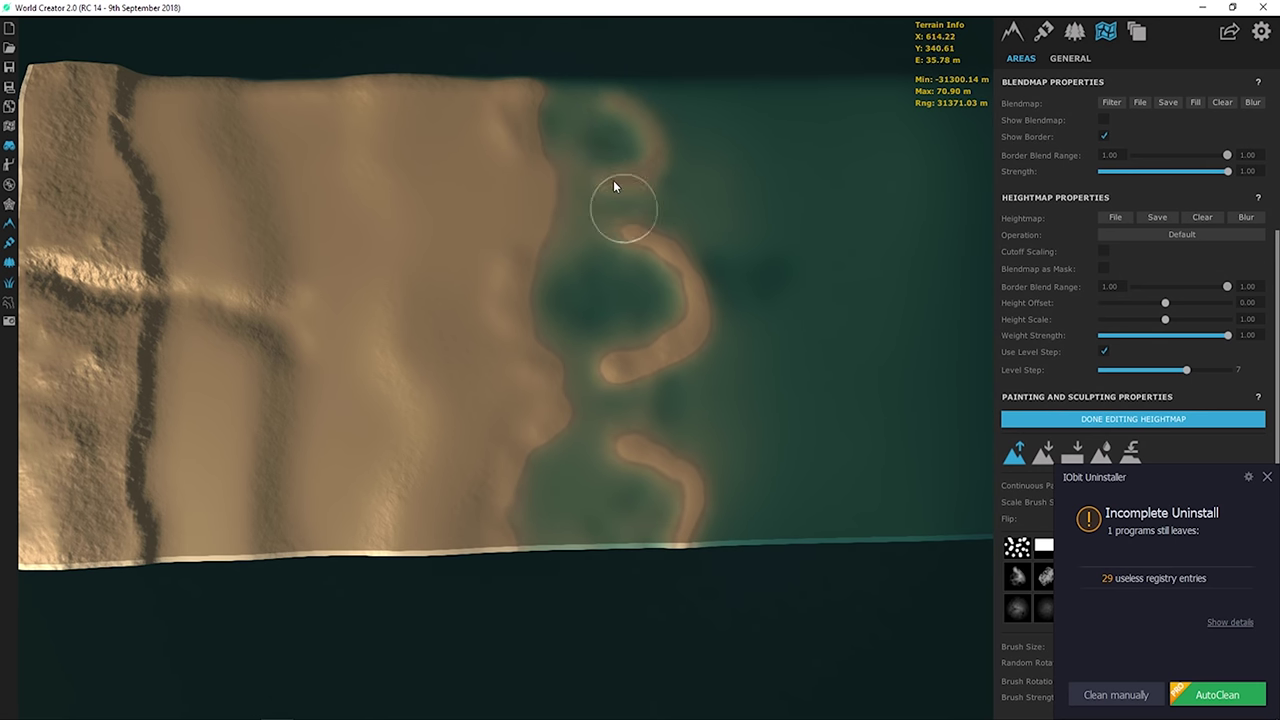
mouse_move(613, 180)
left_mouse_down()
mouse_move(648, 170)
mouse_move(694, 191)
left_mouse_up()
mouse_move(694, 190)
middle_mouse_down()
mouse_move(783, 206)
mouse_move(643, 266)
middle_mouse_up()
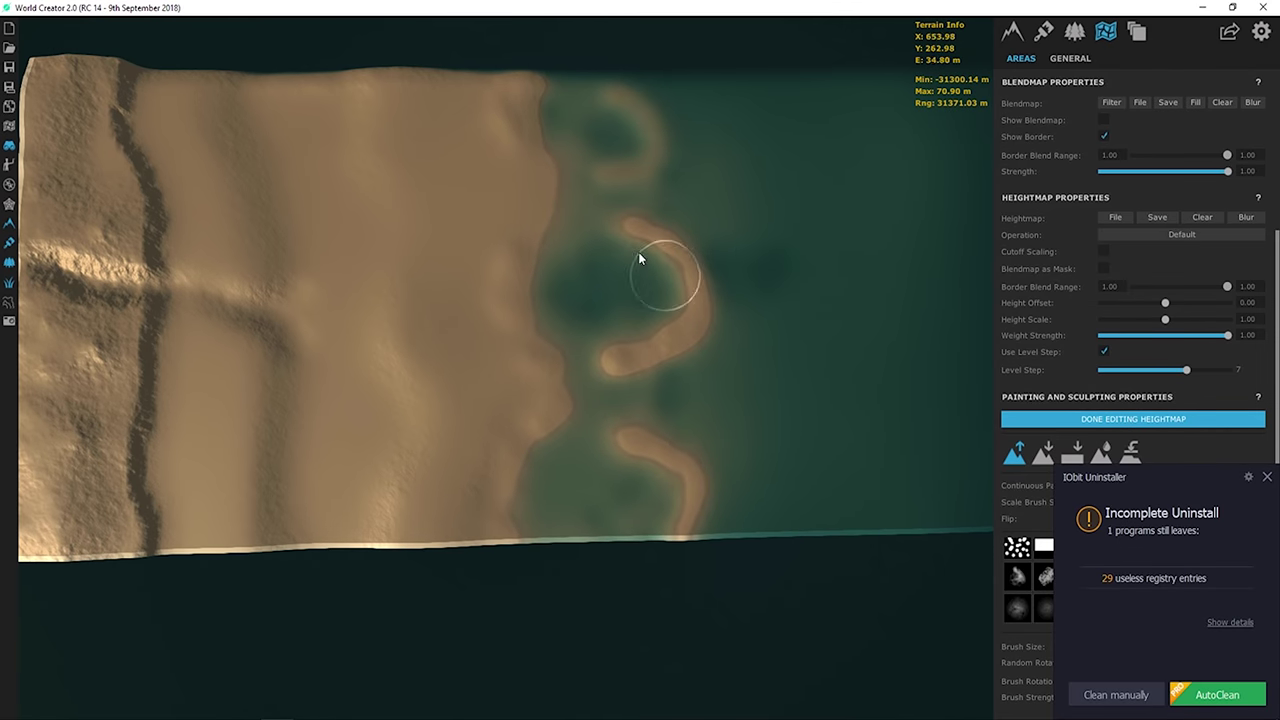
- Lower the central and southern crescent bars until they are submerged like the northern one
mouse_move(702, 274)
left_mouse_down()
mouse_move(671, 340)
mouse_move(609, 366)
mouse_move(677, 341)
mouse_move(688, 284)
mouse_move(658, 236)
mouse_move(692, 314)
mouse_move(609, 366)
mouse_move(689, 326)
mouse_move(618, 362)
mouse_move(668, 353)
mouse_move(683, 286)
mouse_move(636, 228)
mouse_move(680, 336)
left_mouse_up()
middle_click_drag(681, 336, 660, 283)
mouse_move(626, 366)
left_mouse_down()
mouse_move(602, 384)
mouse_move(668, 408)
mouse_move(657, 461)
mouse_move(680, 443)
mouse_move(623, 400)
mouse_move(651, 406)
mouse_move(657, 467)
mouse_move(660, 434)
mouse_move(598, 320)
left_mouse_up()
middle_click_drag(730, 345, 721, 454)
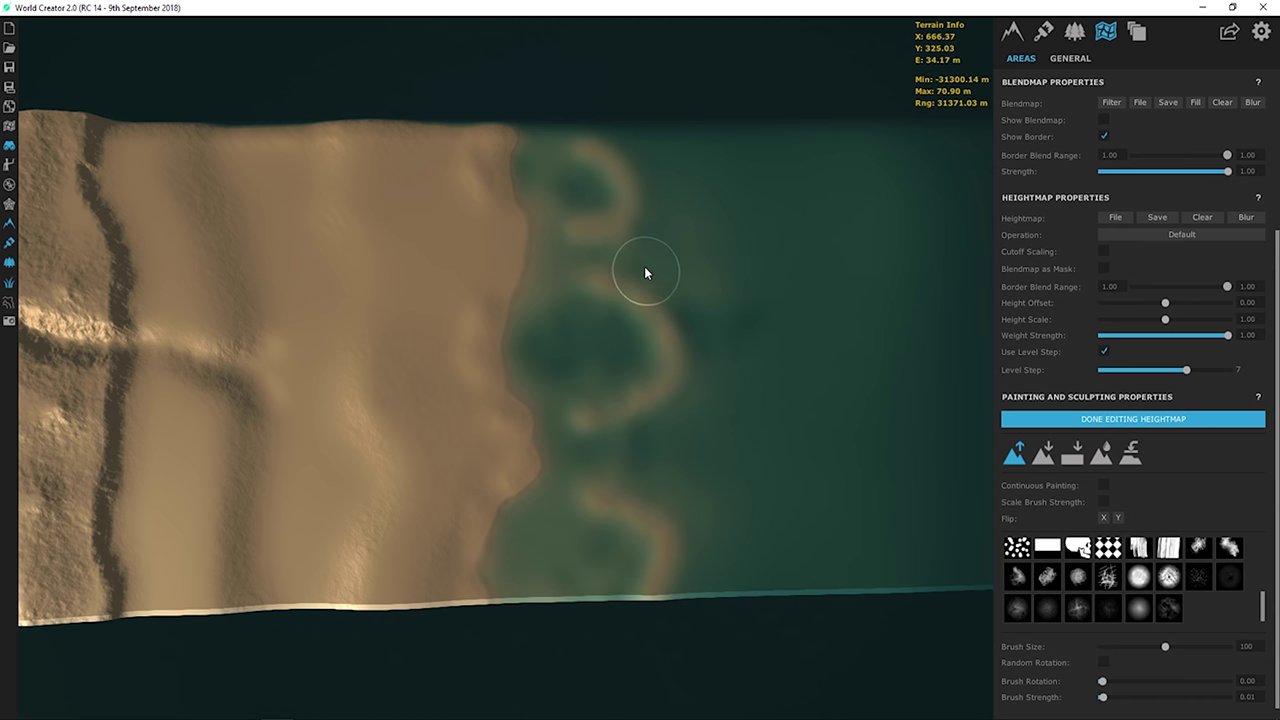
- Smooth the cusped shoreline from the terrain's upper to lower edge with a 200 size brush at 0.1 strength
scroll(742, 347, "down", 3)
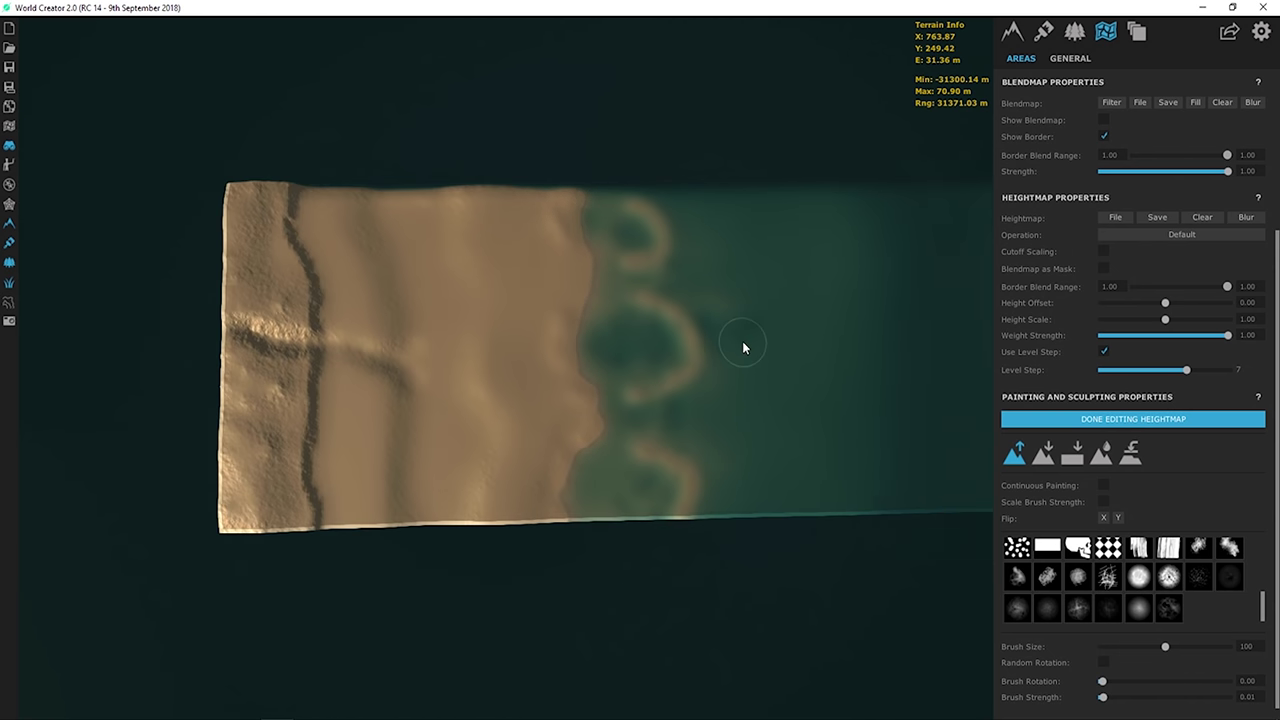
middle_click_drag(722, 323, 659, 358)
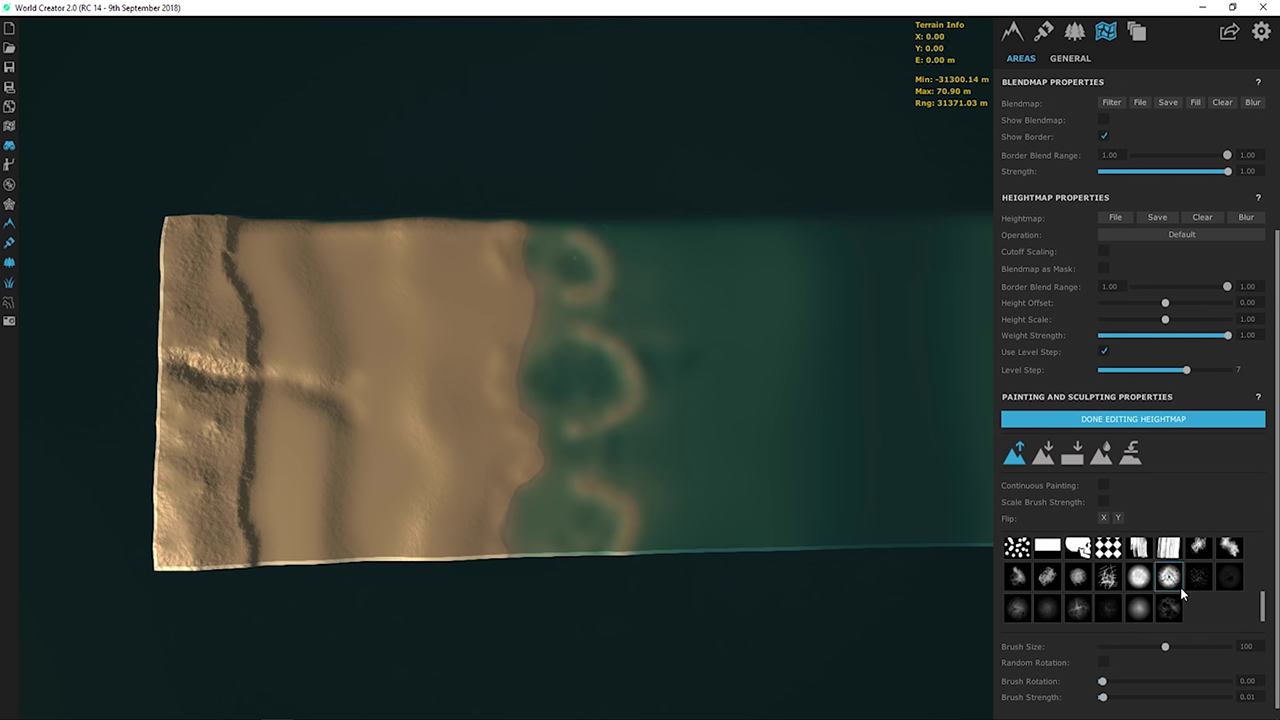
left_click(1101, 453)
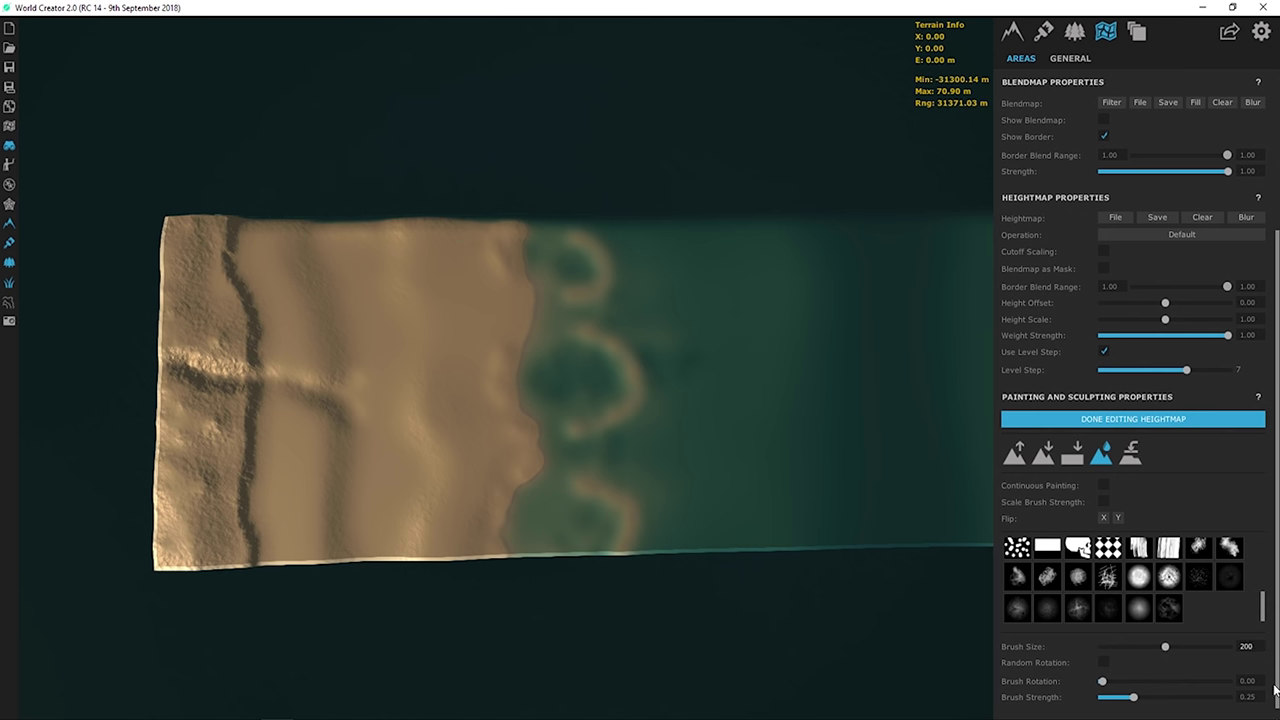
type(".1")
key("Return")
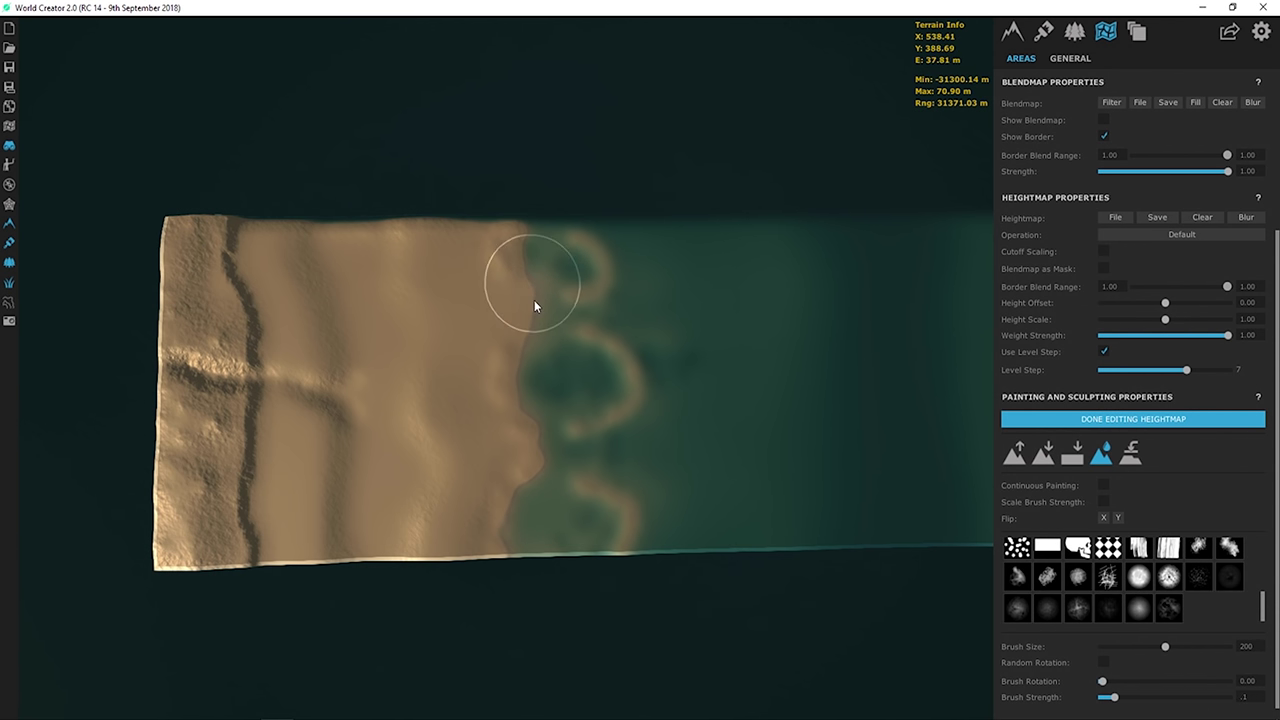
mouse_move(524, 535)
left_mouse_down()
mouse_move(600, 523)
mouse_move(612, 443)
mouse_move(595, 369)
mouse_move(563, 334)
mouse_move(643, 337)
mouse_move(620, 277)
mouse_move(559, 236)
left_mouse_up()
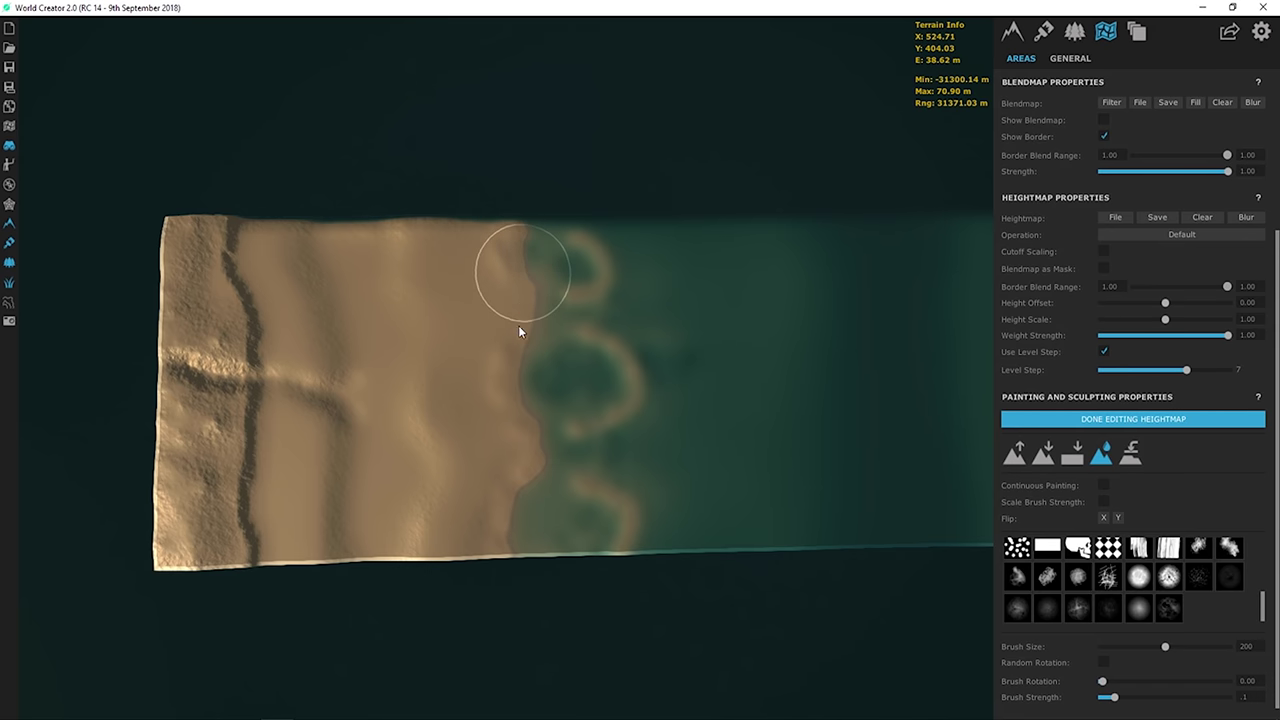
mouse_move(546, 450)
left_mouse_down()
mouse_move(514, 449)
mouse_move(490, 482)
mouse_move(491, 544)
left_mouse_up()
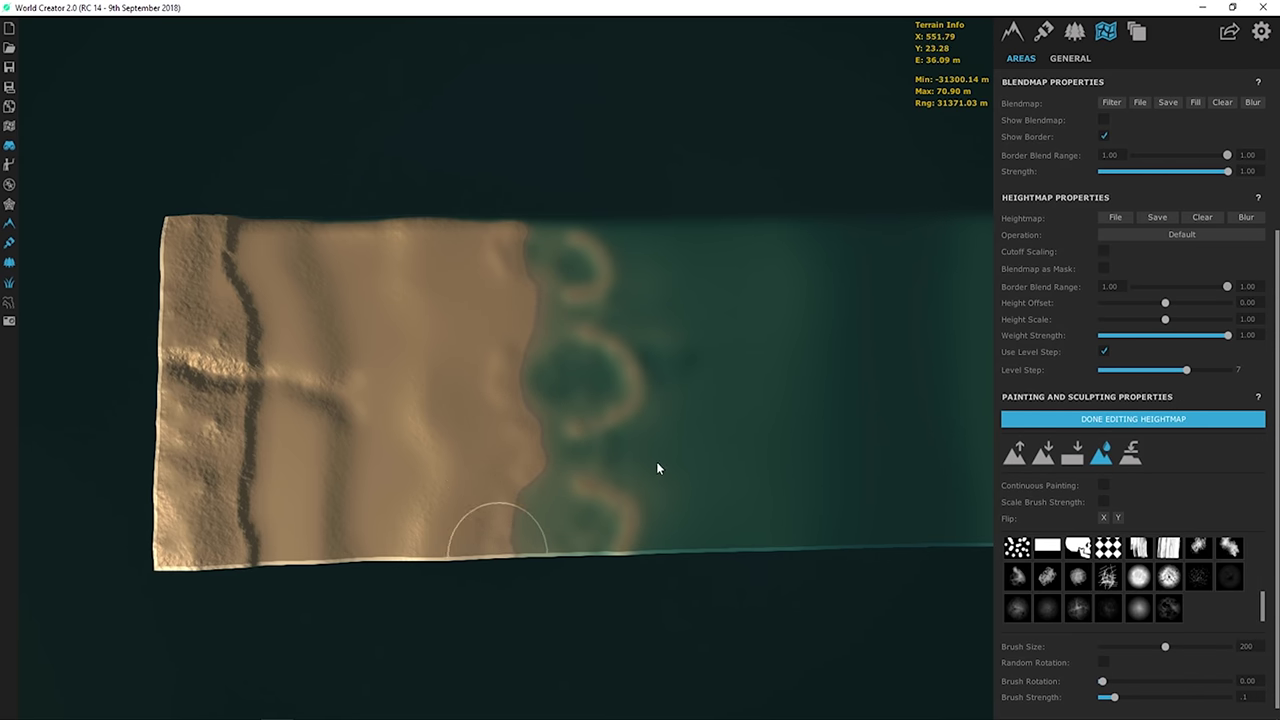
- Lower the seabed over and around the crescent bars with a 300 size brush at 0.01 strength
scroll(657, 461, "down", 3)
middle_click_drag(656, 430, 555, 414)
scroll(555, 414, "up", 3)
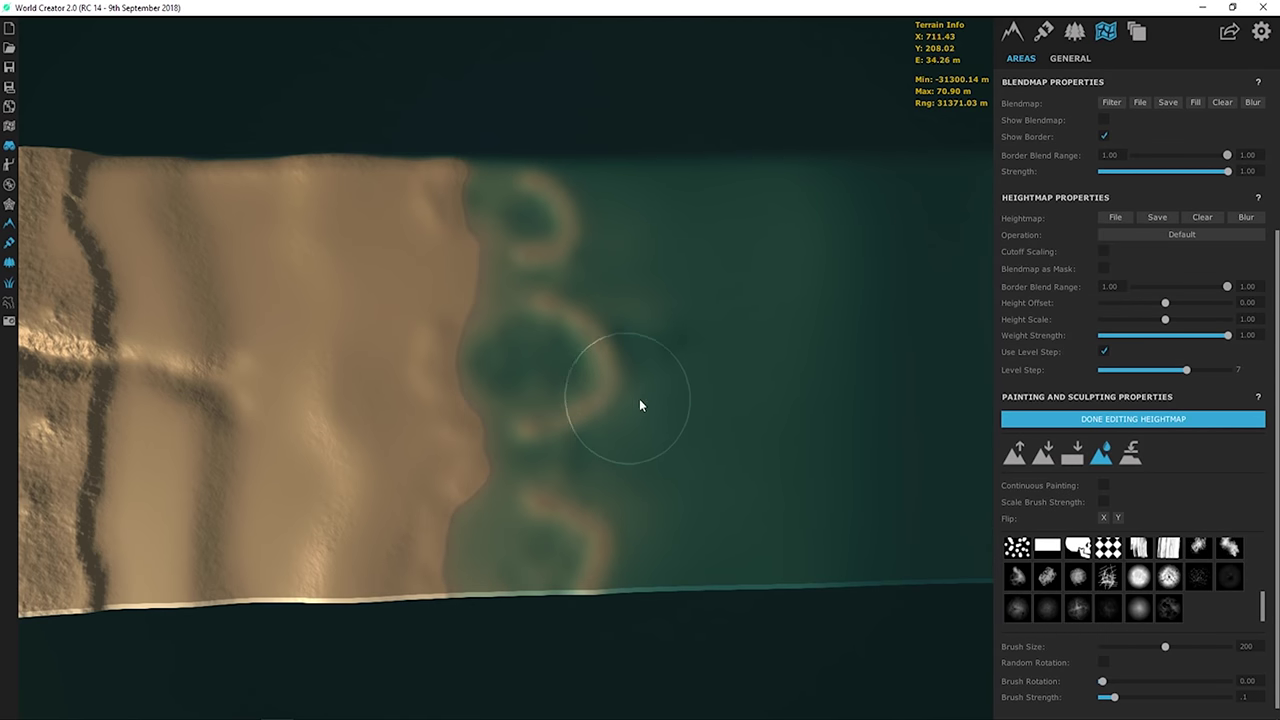
left_click(1045, 455)
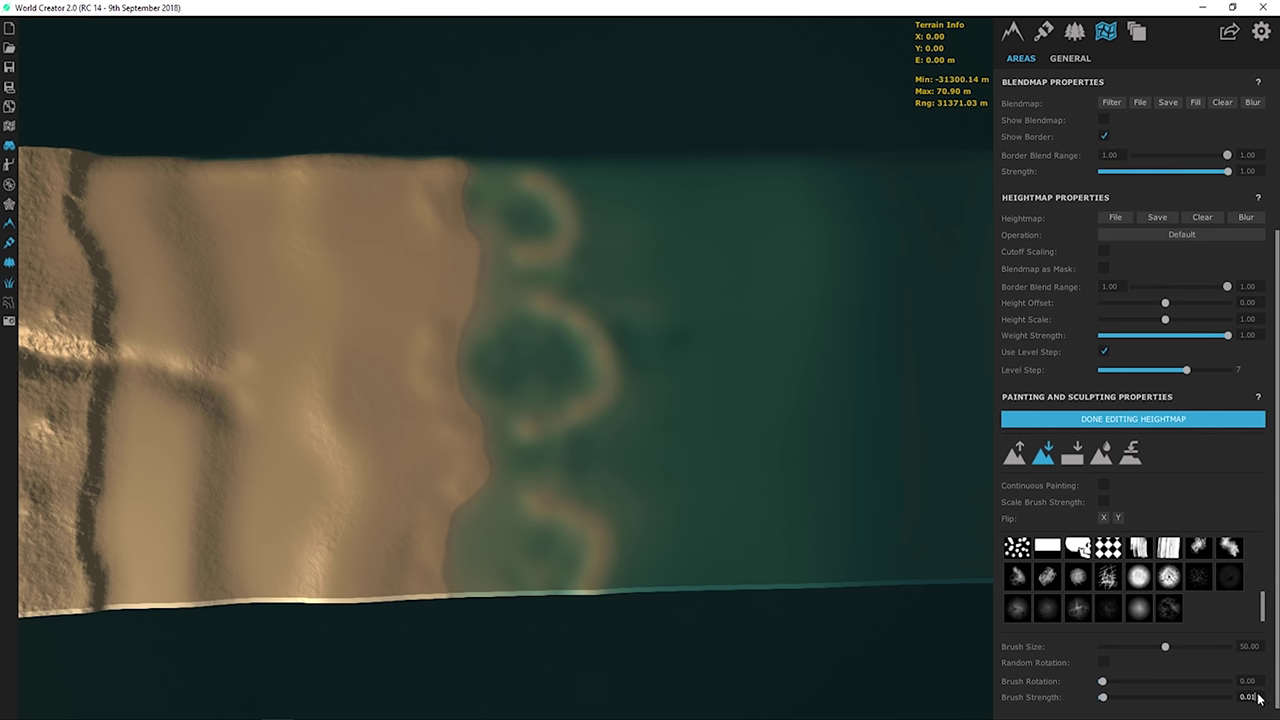
left_click(1250, 647)
key("Return")
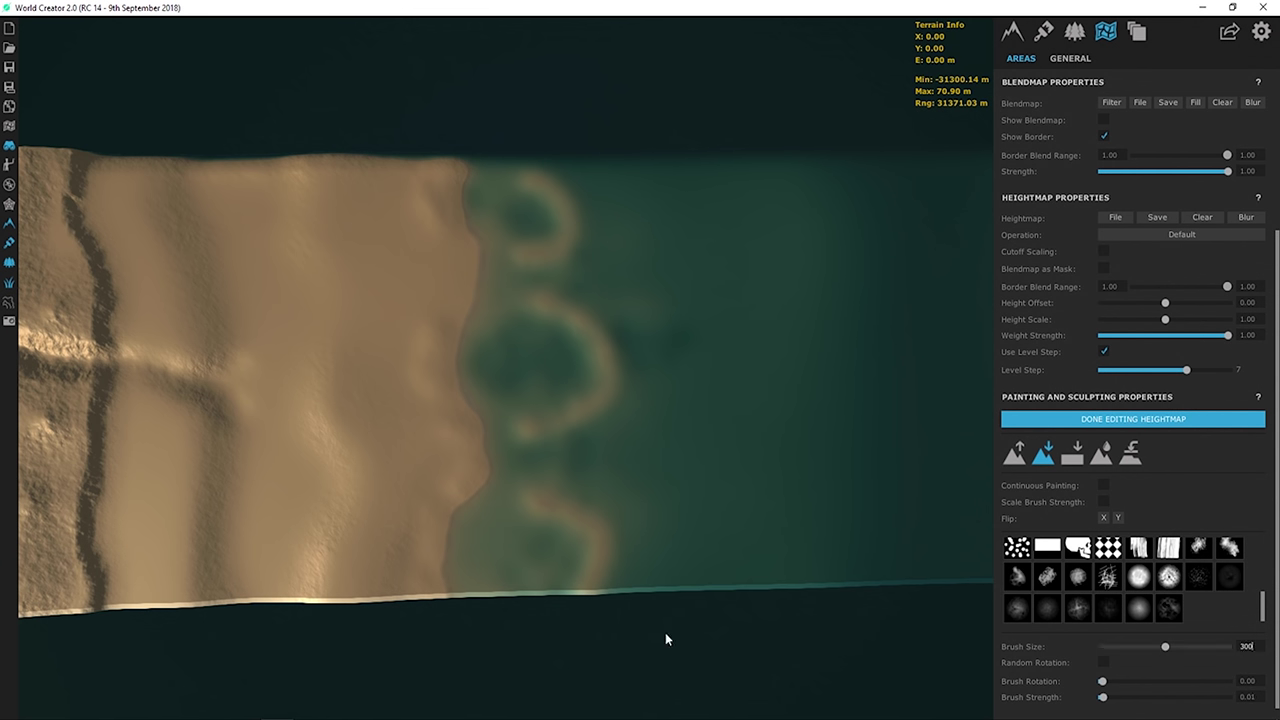
left_click(567, 369)
left_click_drag(559, 244, 562, 219)
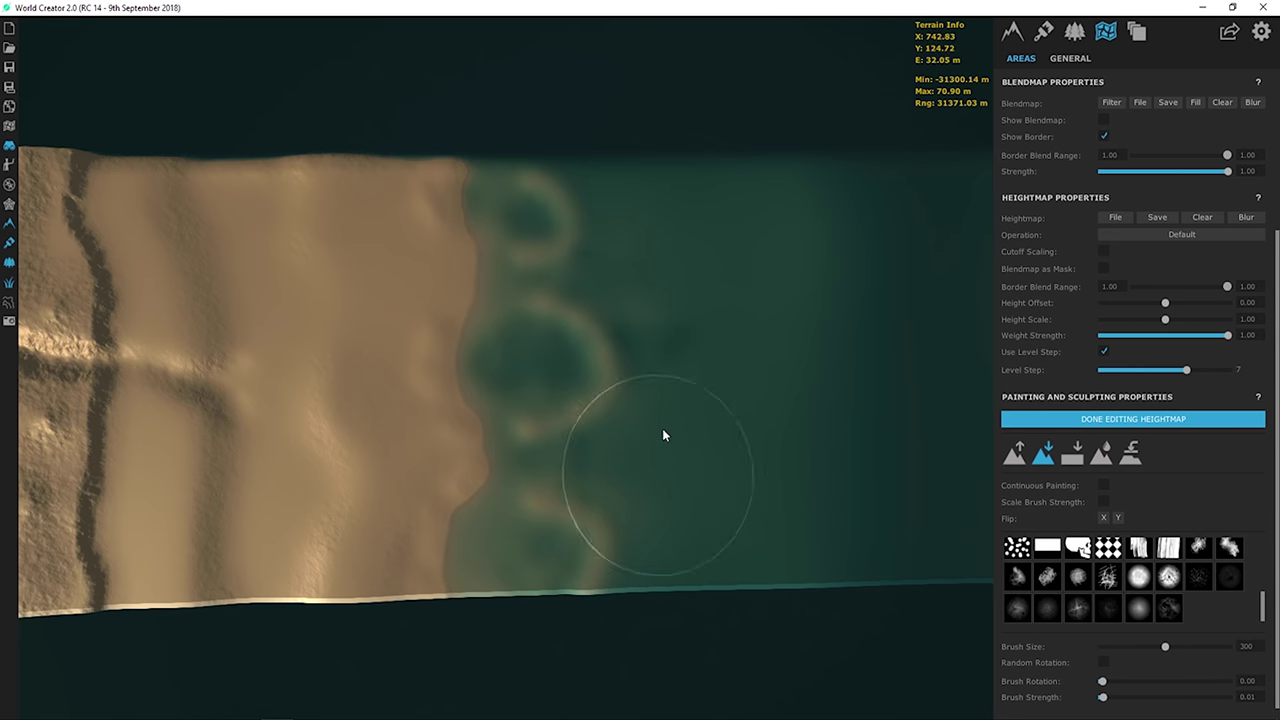
scroll(675, 395, "down", 3)
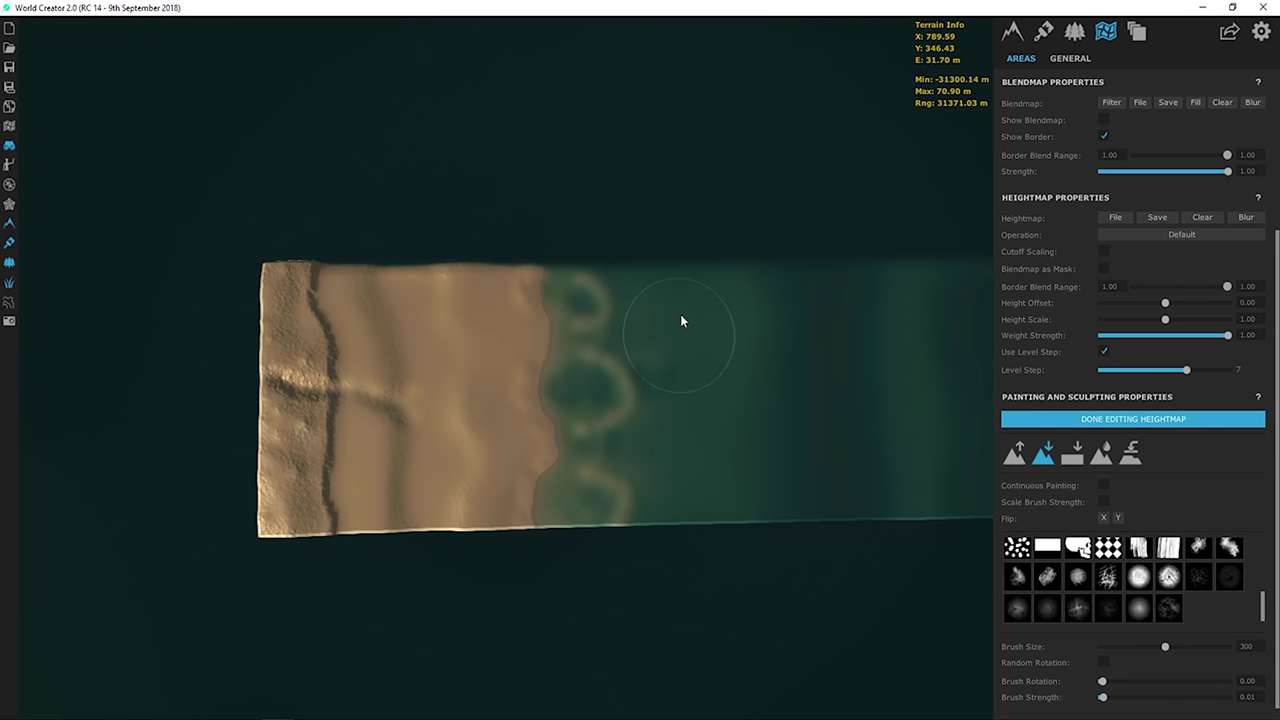
scroll(751, 315, "up", 1)
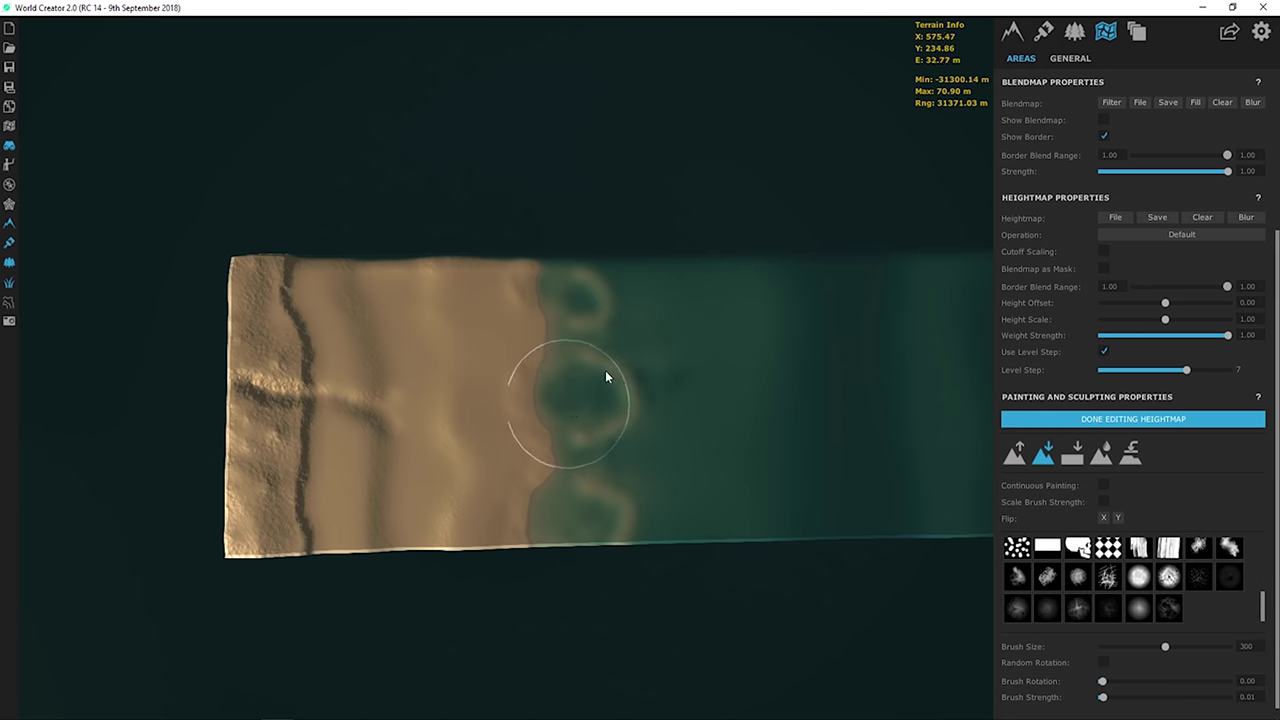
scroll(630, 345, "up", 2)
scroll(606, 330, "up", 2)
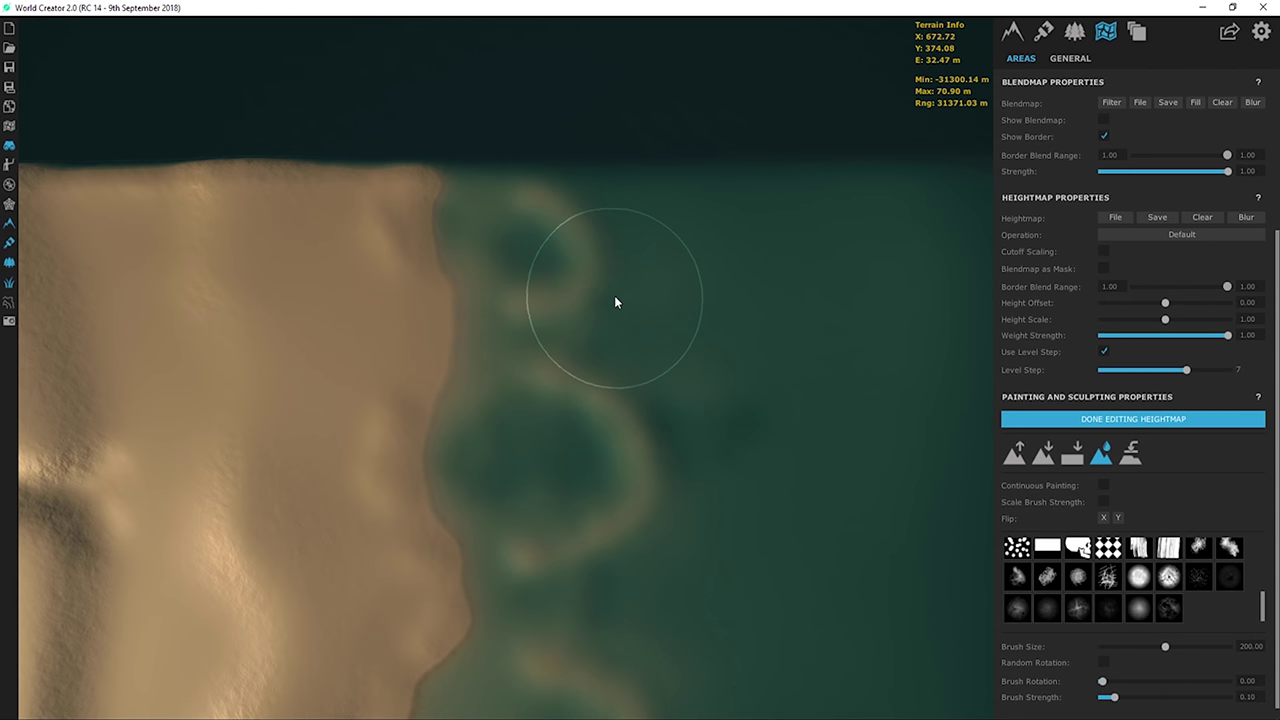
middle_click_drag(614, 298, 653, 304)
- Smooth the seabed on the seaward side of the crescent bars with a 200 size brush at 0.10 strength
scroll(606, 317, "up", 1)
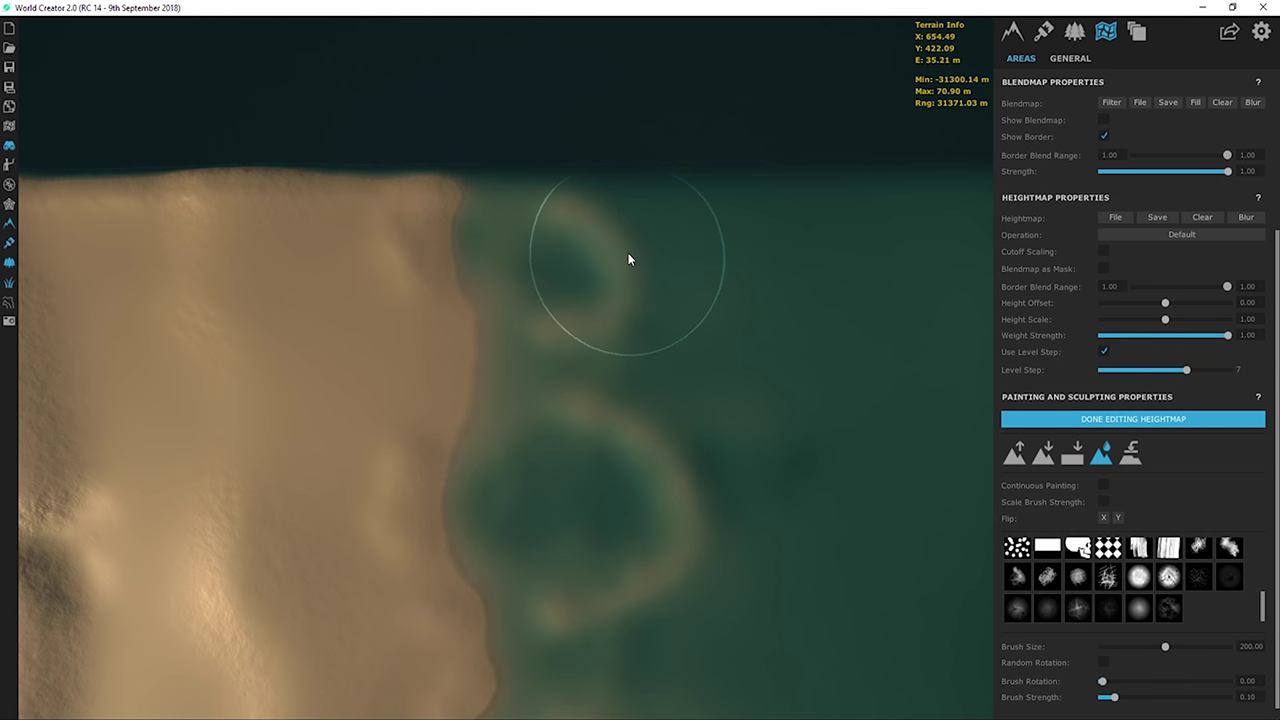
scroll(730, 376, "down", 5)
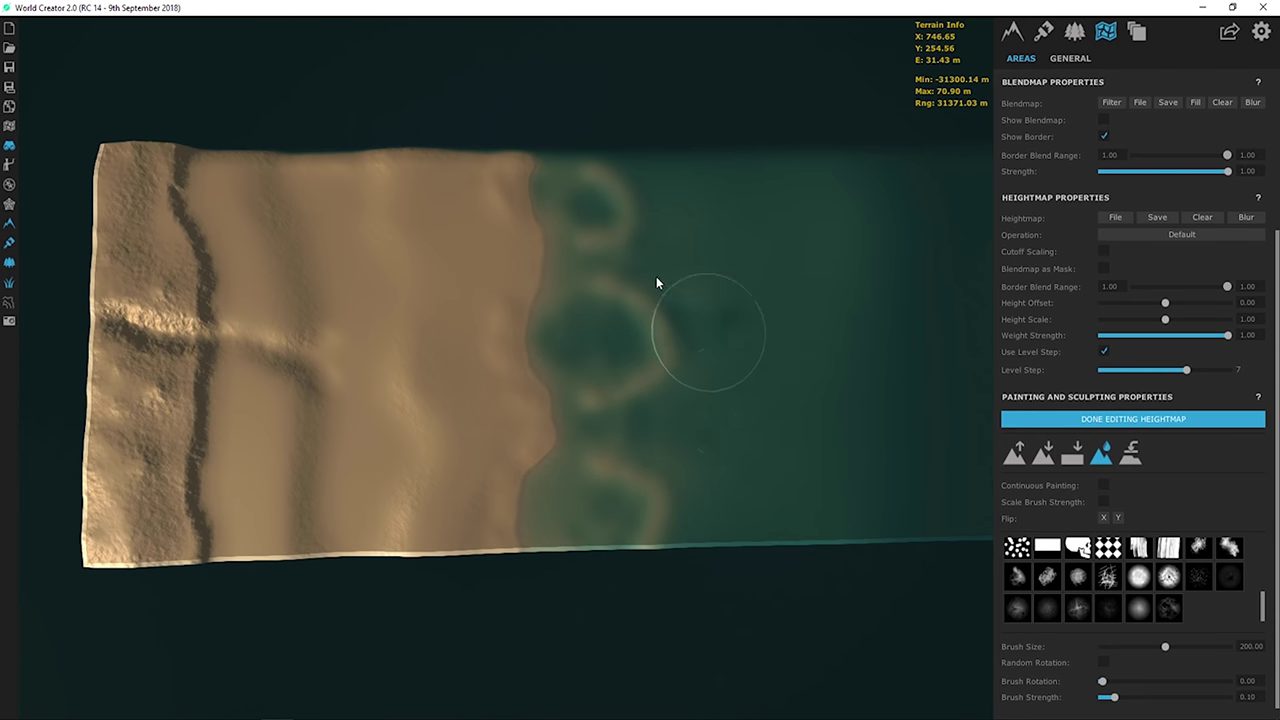
middle_click_drag(656, 276, 540, 356)
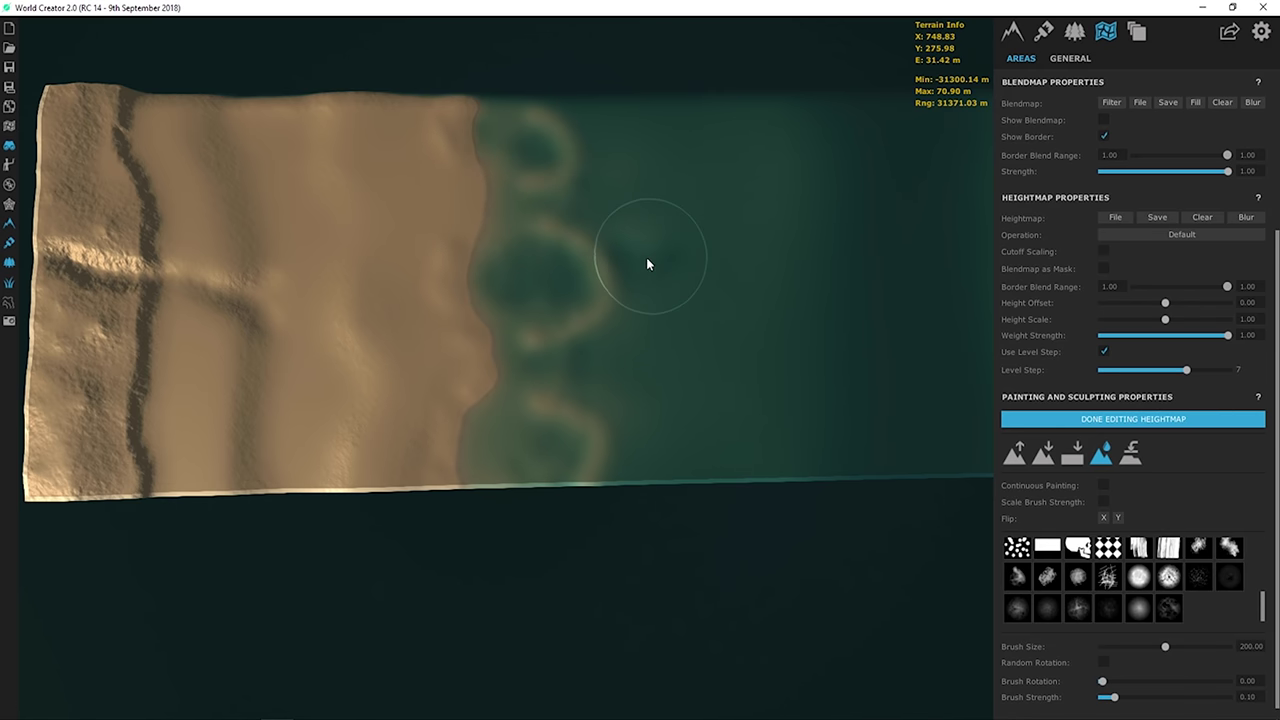
middle_click_drag(592, 275, 674, 306)
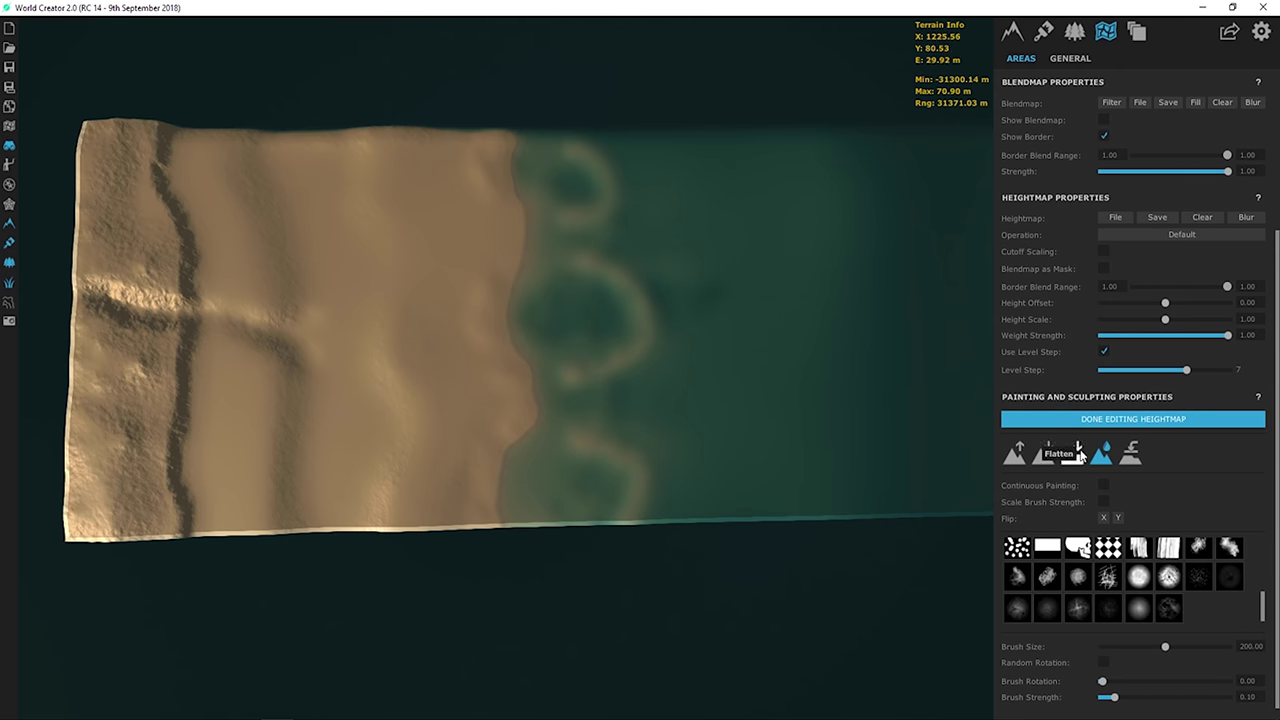
- Raise faint submerged shoals seaward of the crescent bars, using a brush size of 80 and strength of 0.01
left_click(1018, 460)
scroll(607, 362, "up", 5)
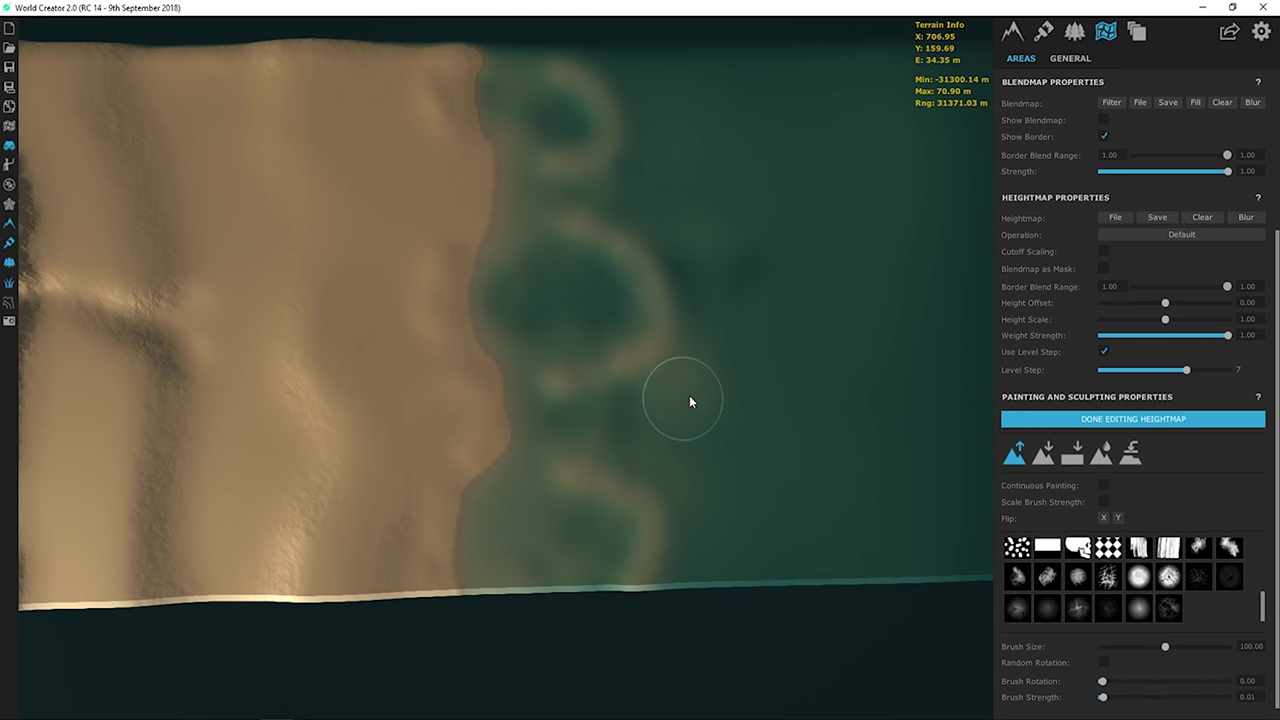
left_click(692, 387)
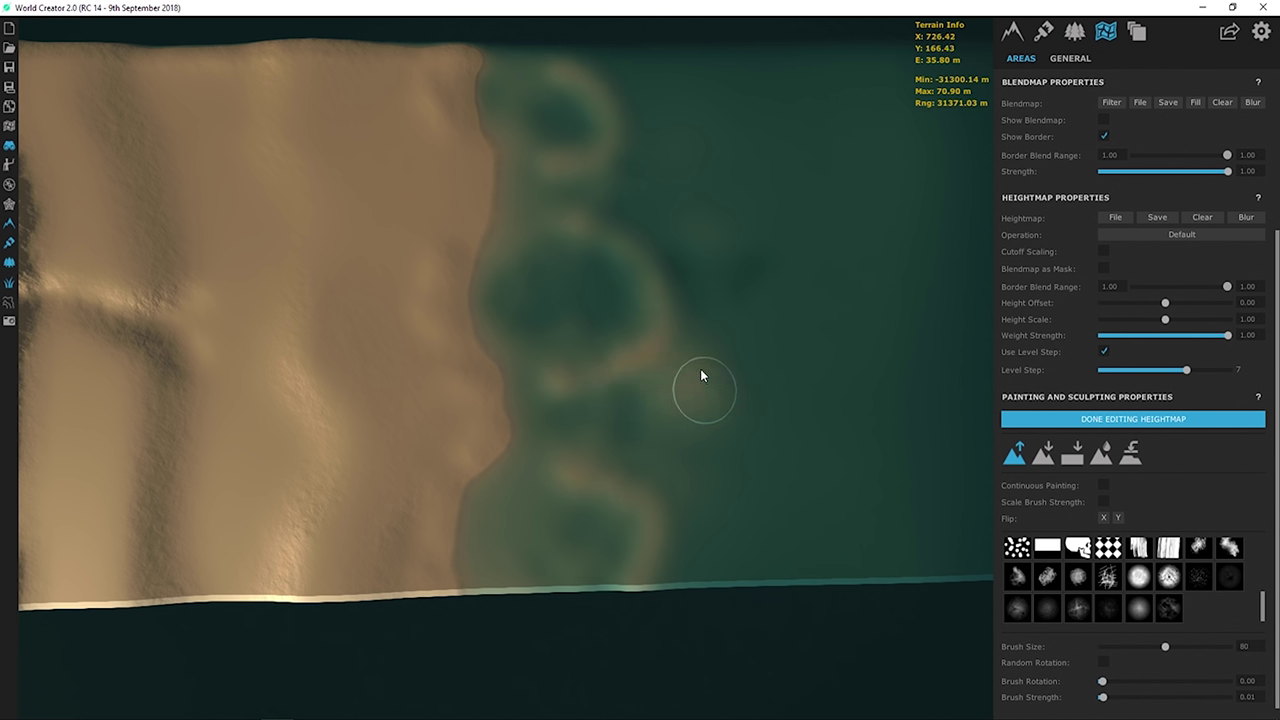
left_click_drag(700, 375, 677, 323)
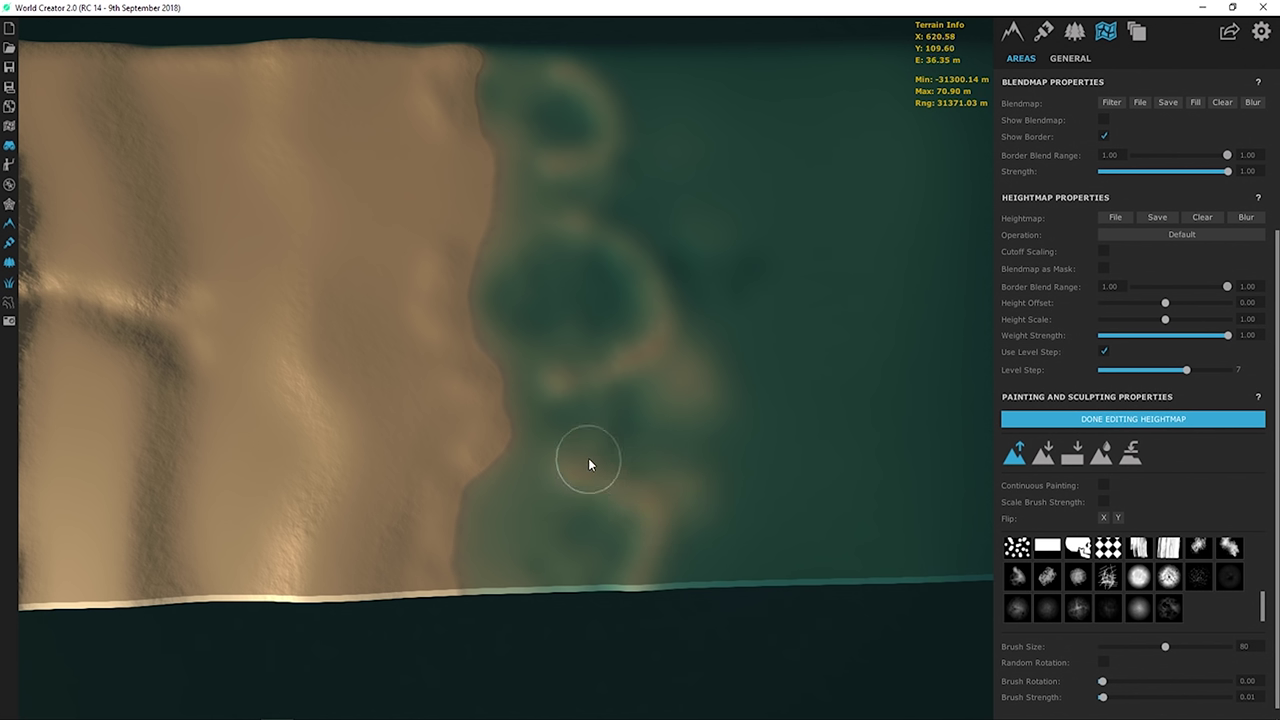
middle_click_drag(700, 330, 726, 437)
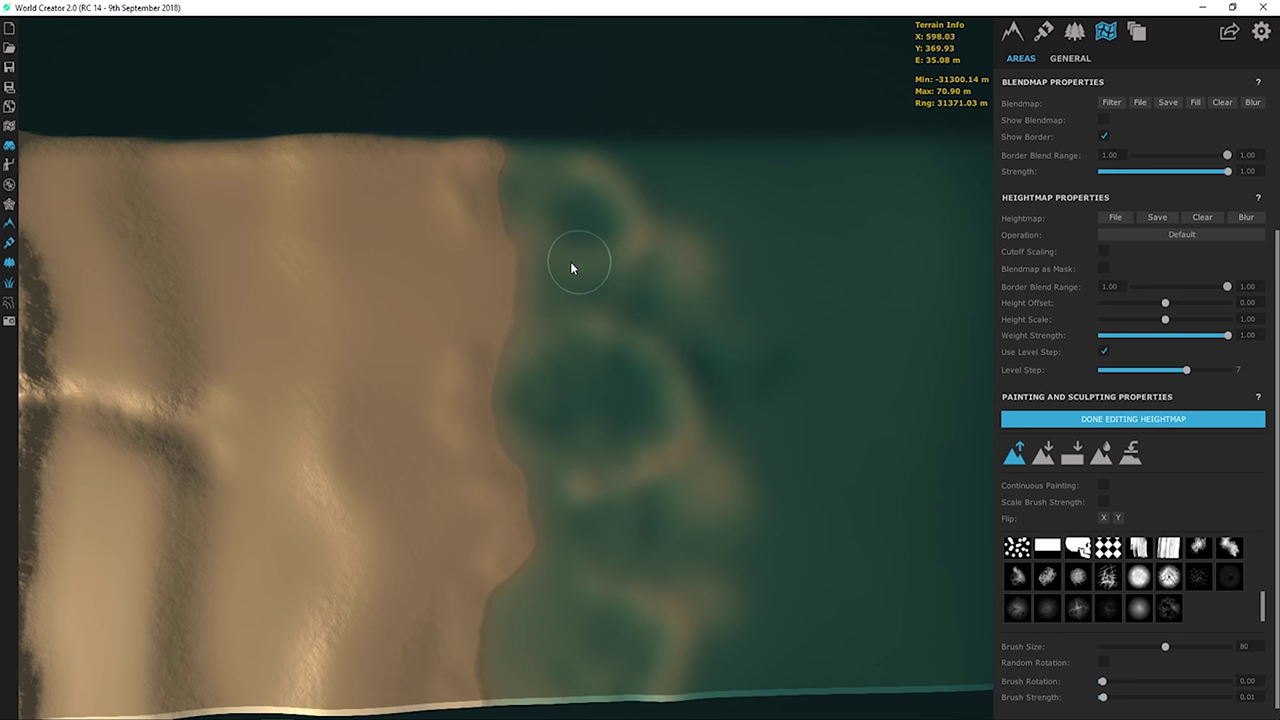
- Level away the crescent bars off the shoreline with the solid round brush at height 33, brush size 300 and strength 1.00
scroll(639, 350, "down", 5)
scroll(673, 391, "up", 2)
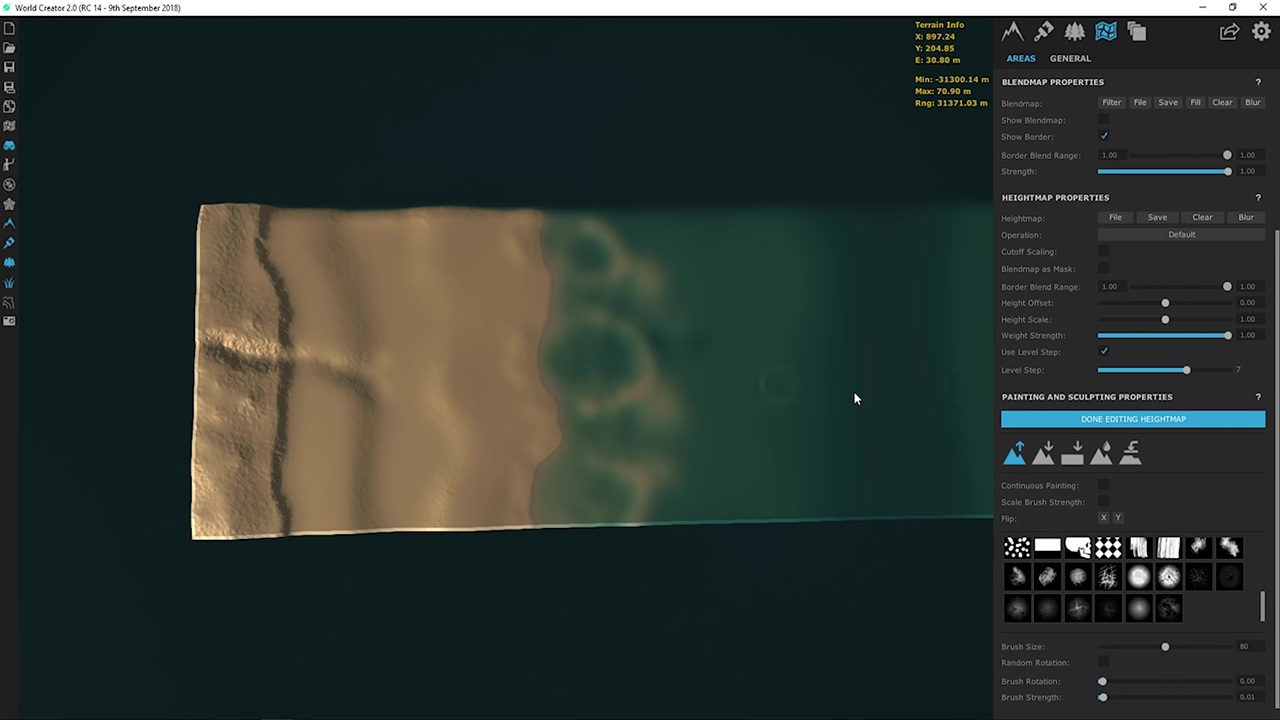
middle_click_drag(855, 398, 813, 398)
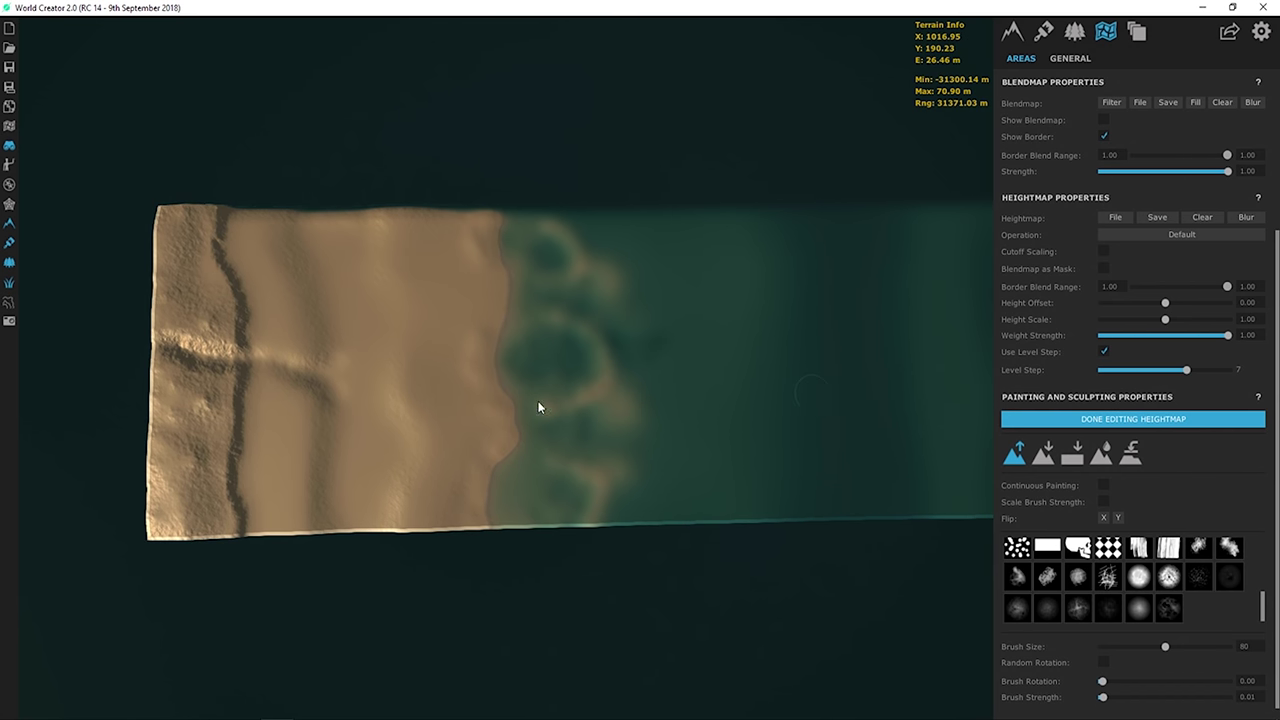
left_click(1075, 462)
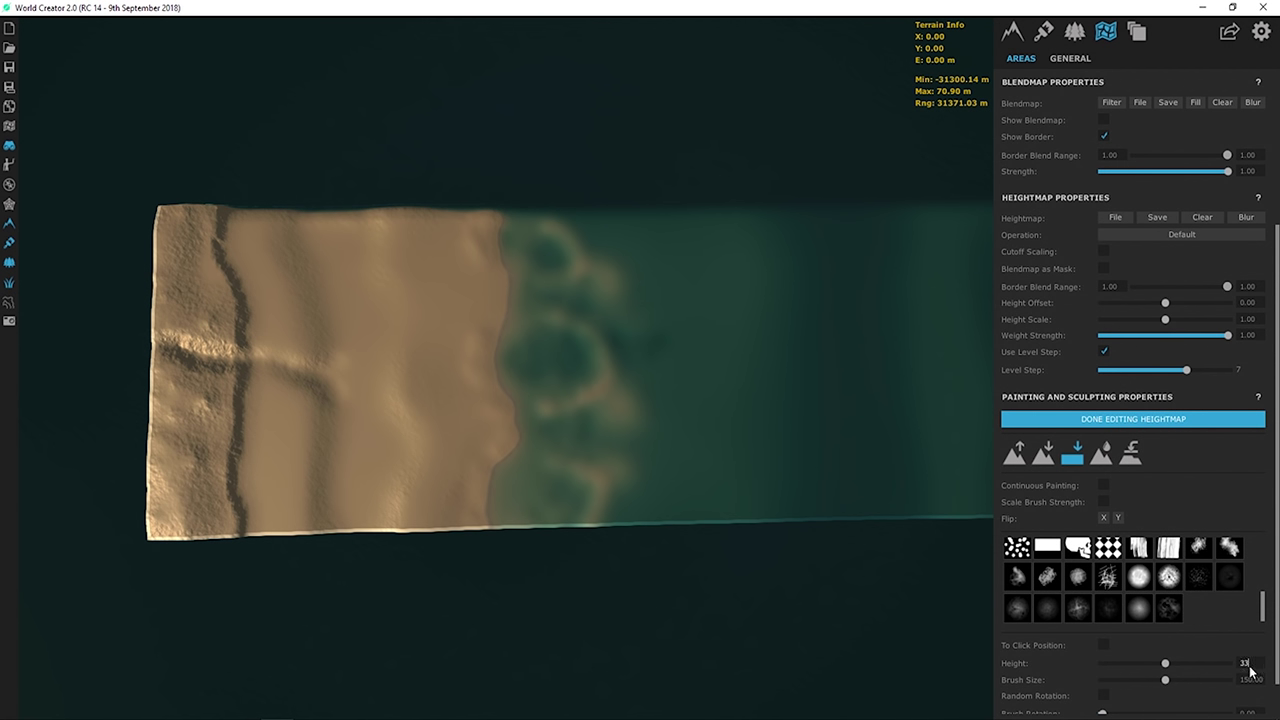
scroll(1080, 700, "down", 1)
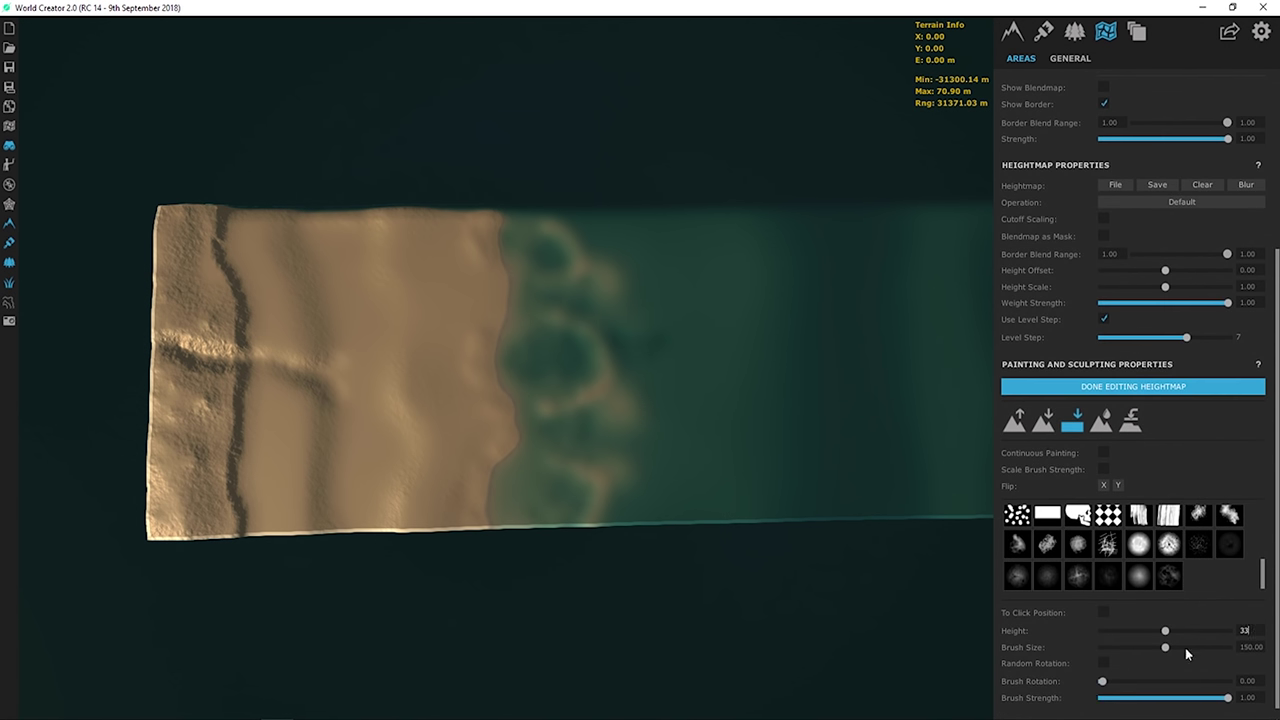
scroll(1100, 555, "up", 3)
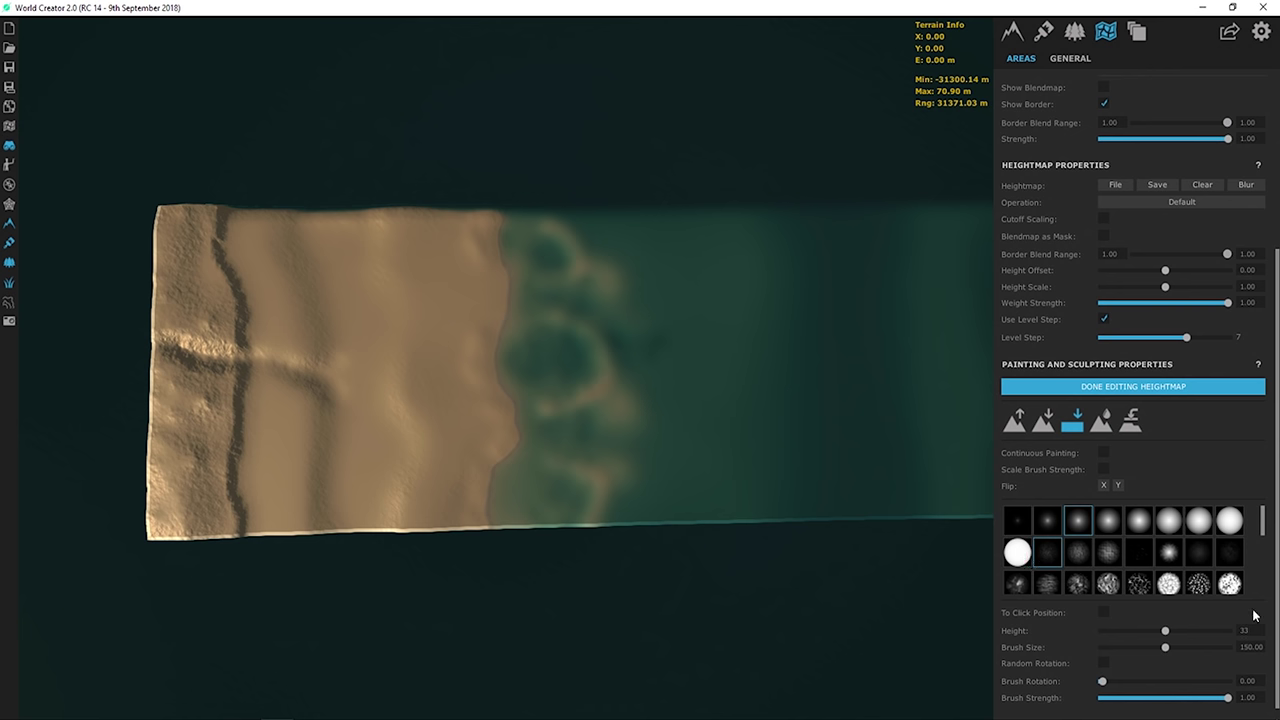
left_click(1019, 553)
left_click_drag(1239, 651, 1277, 654)
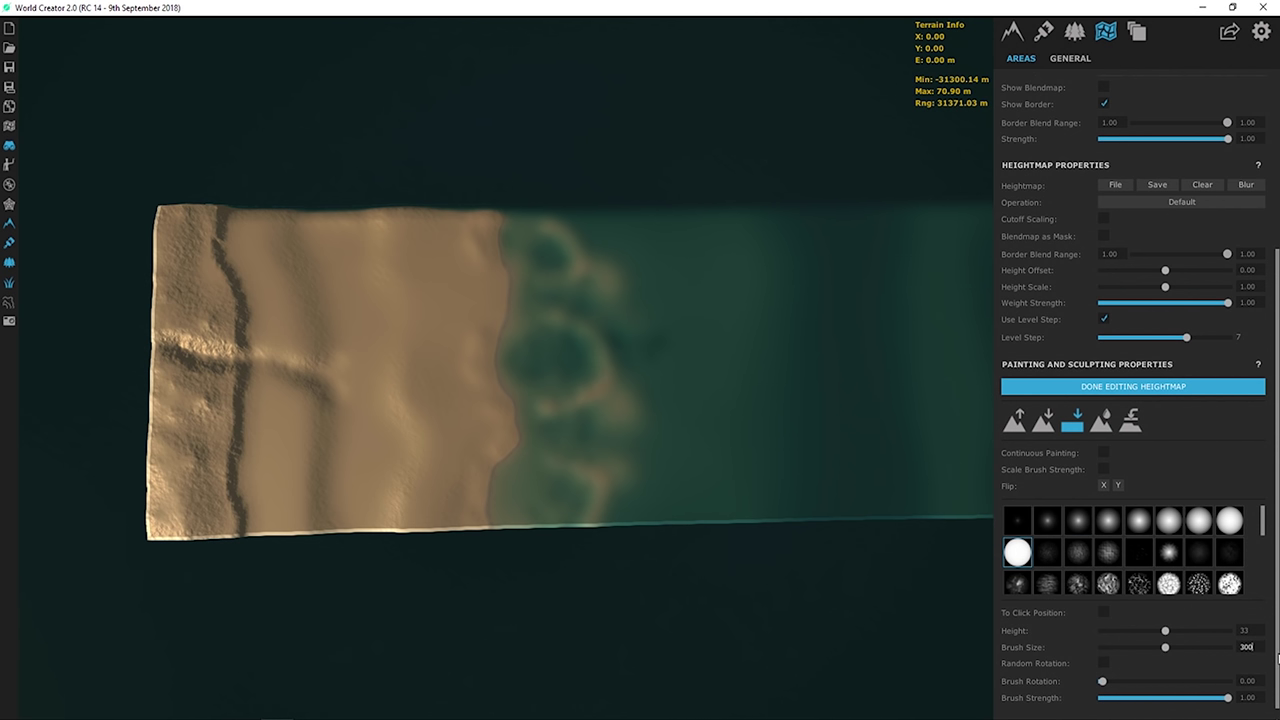
mouse_move(616, 246)
left_mouse_down()
mouse_move(640, 400)
mouse_move(622, 590)
left_mouse_up()
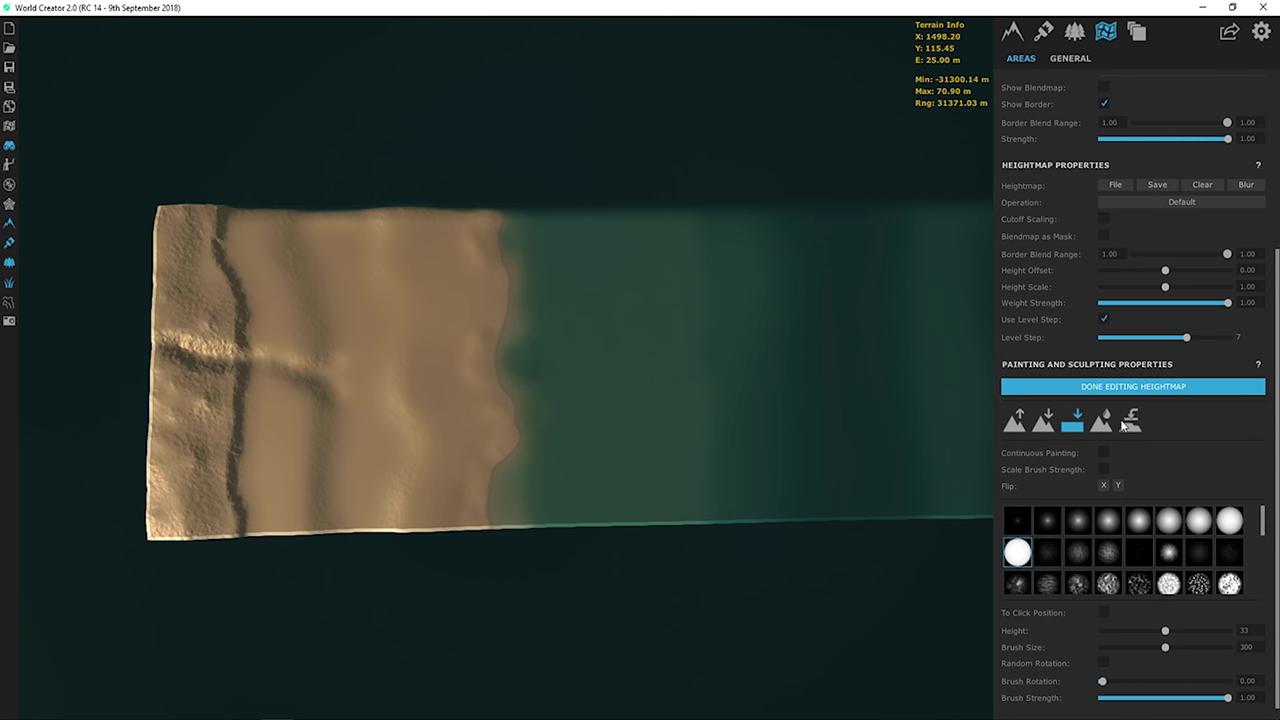
- Level the water's edge around the central embayment at height 33 using a soft round brush of size 30
left_click(1078, 520)
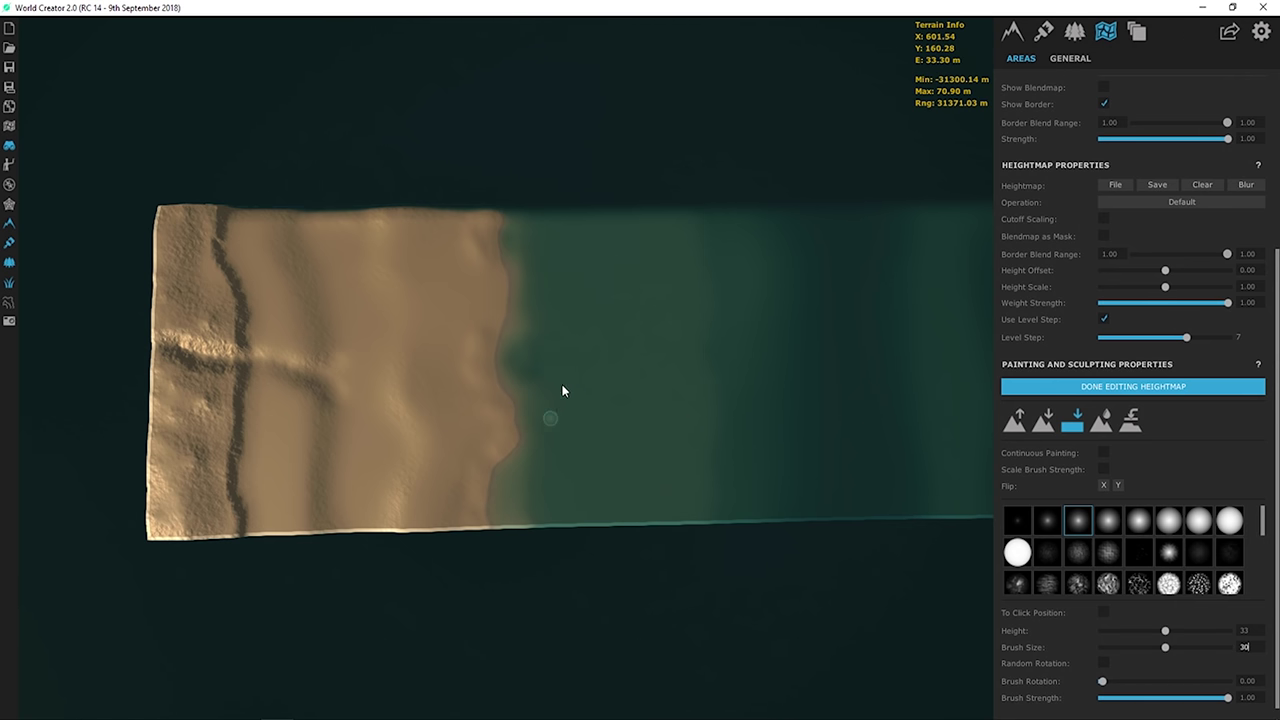
scroll(537, 287, "up", 2)
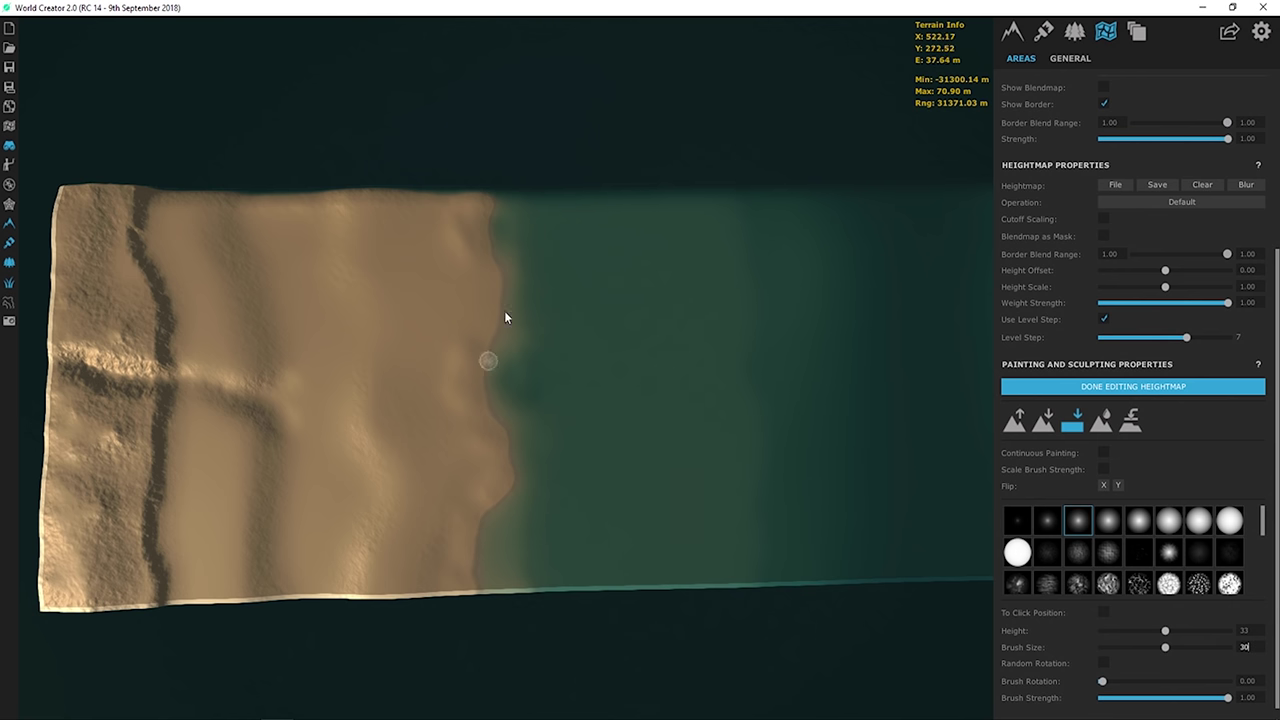
scroll(480, 379, "up", 4)
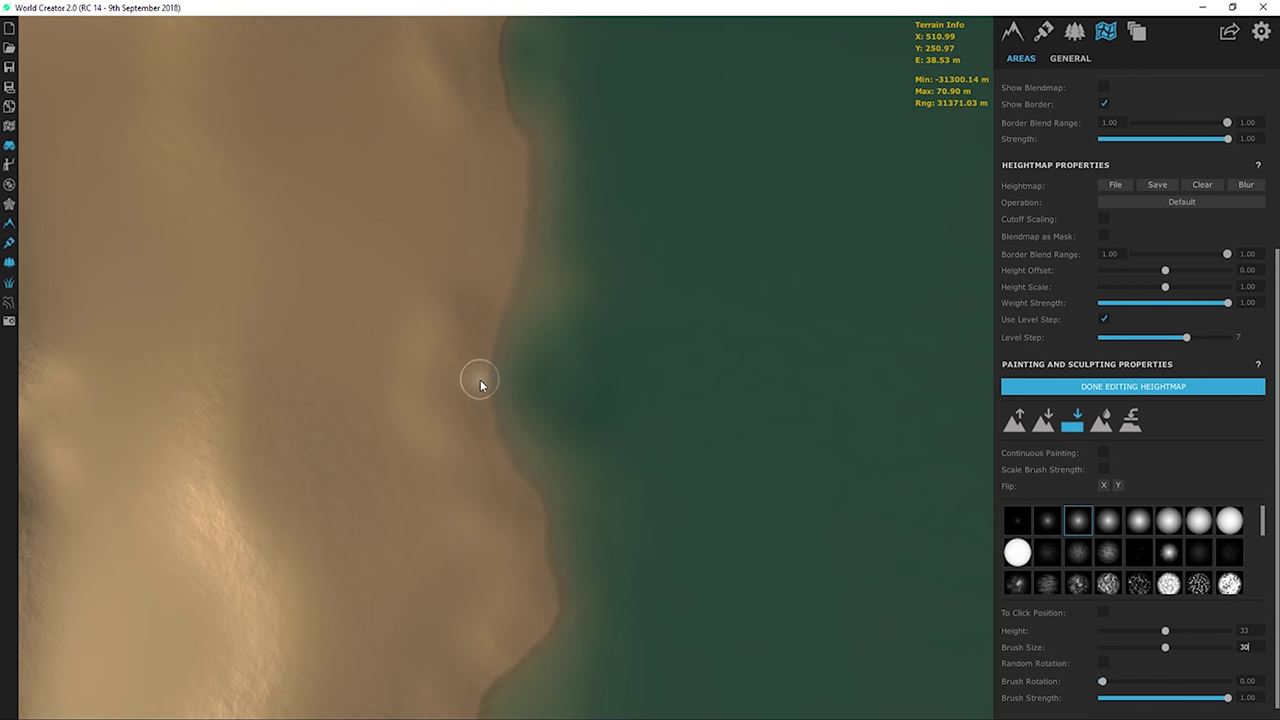
mouse_move(505, 417)
left_mouse_down()
mouse_move(541, 447)
mouse_move(520, 499)
mouse_move(610, 652)
mouse_move(600, 690)
mouse_move(586, 608)
mouse_move(523, 457)
mouse_move(526, 371)
mouse_move(560, 257)
mouse_move(492, 203)
left_mouse_up()
scroll(492, 203, "down", 10)
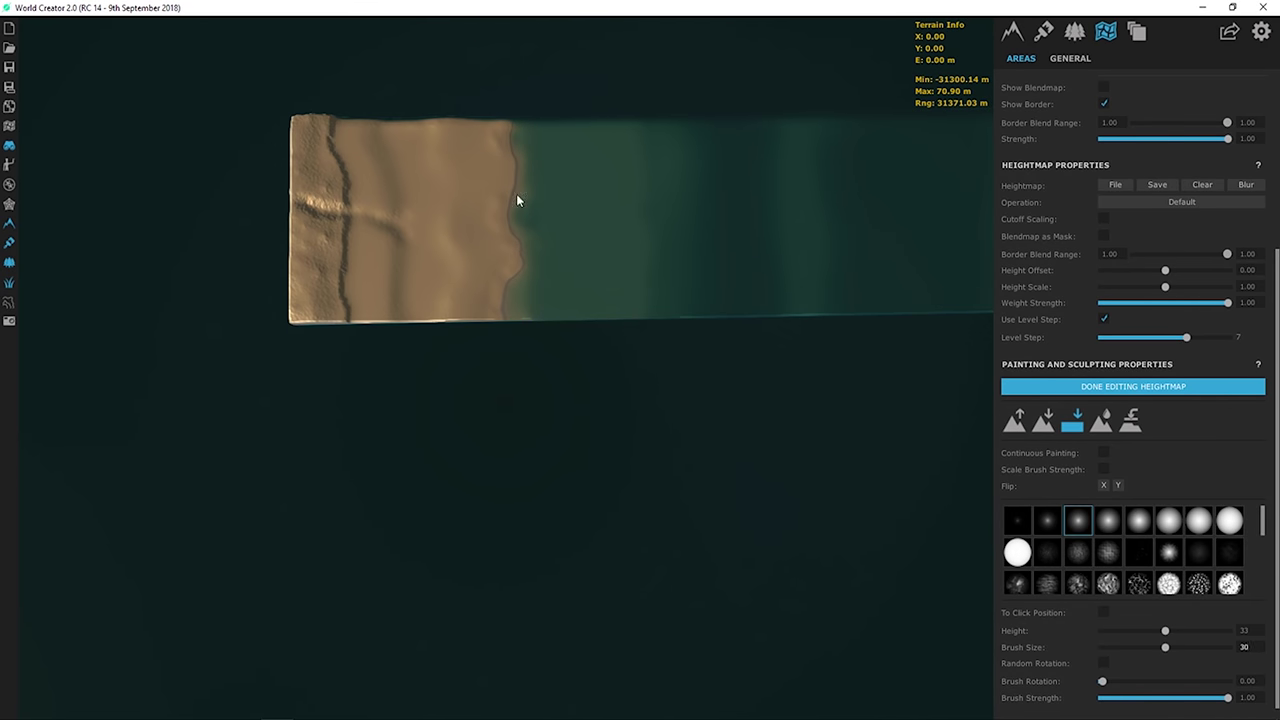
- Paint a faint diagonal bar running seaward from below the central embayment at height 36 with brush size 30
scroll(563, 194, "up", 10)
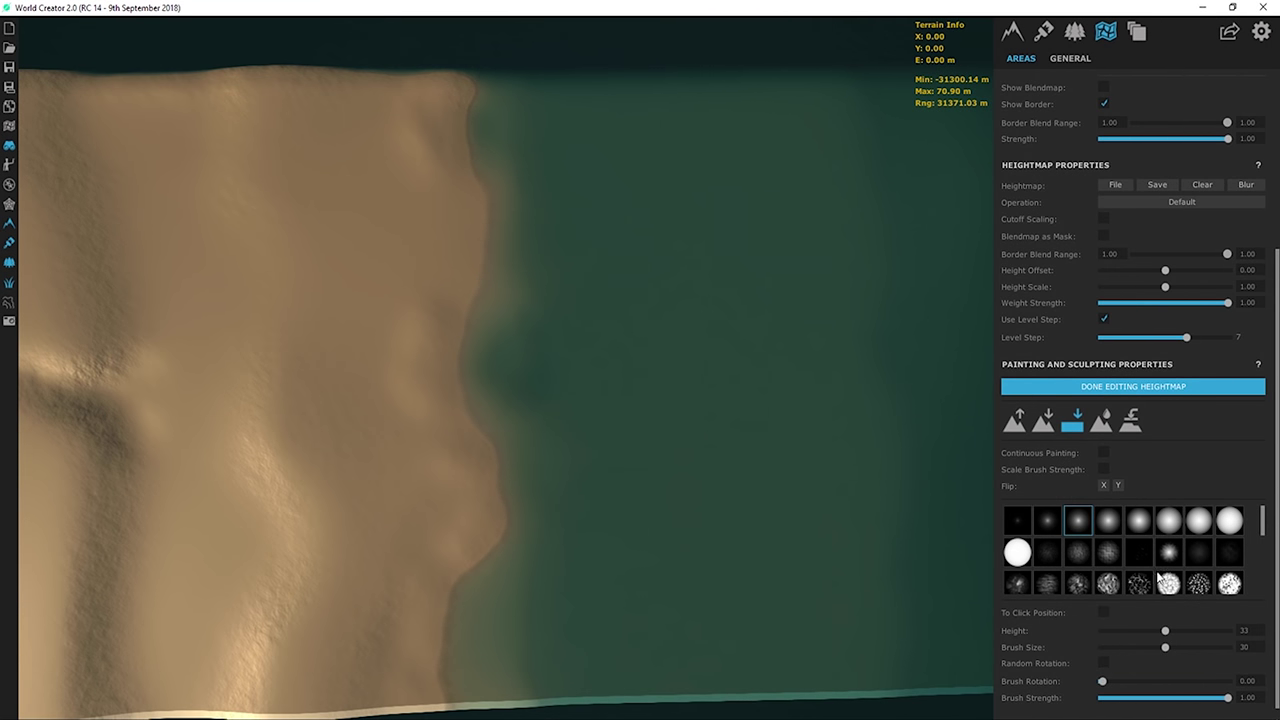
scroll(1031, 431, "up", 1)
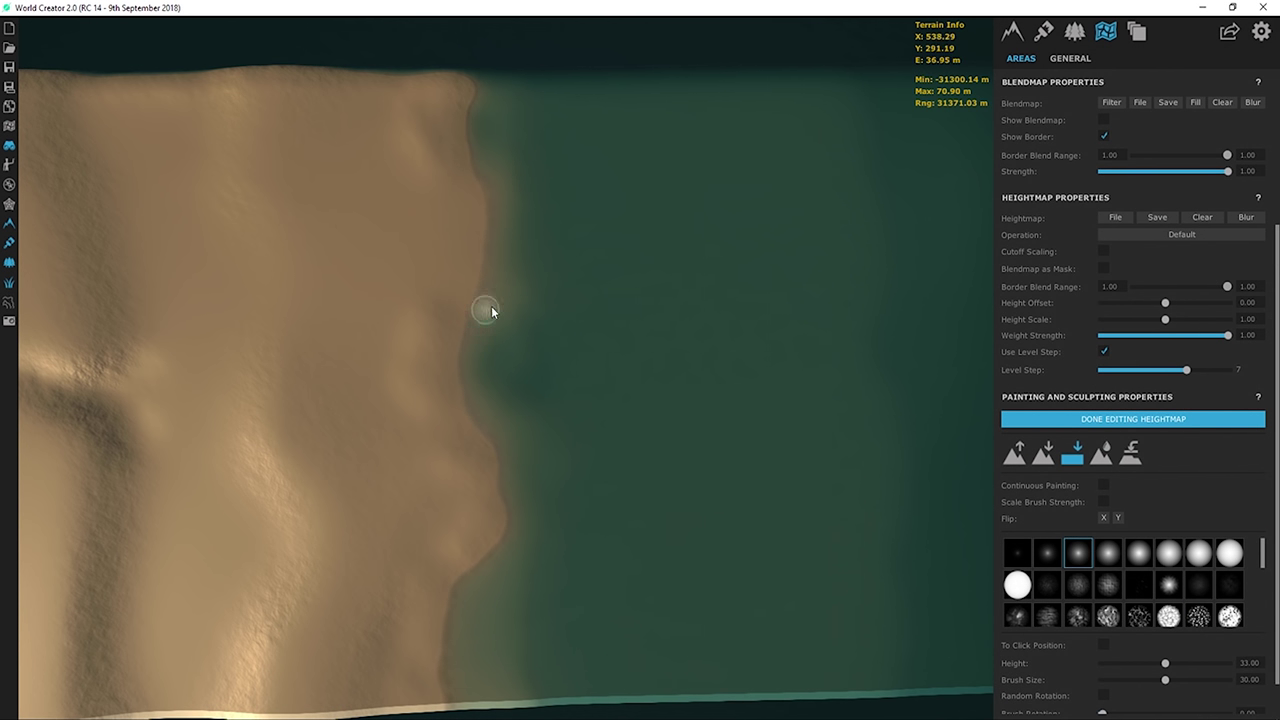
double_click(1256, 665)
type("36")
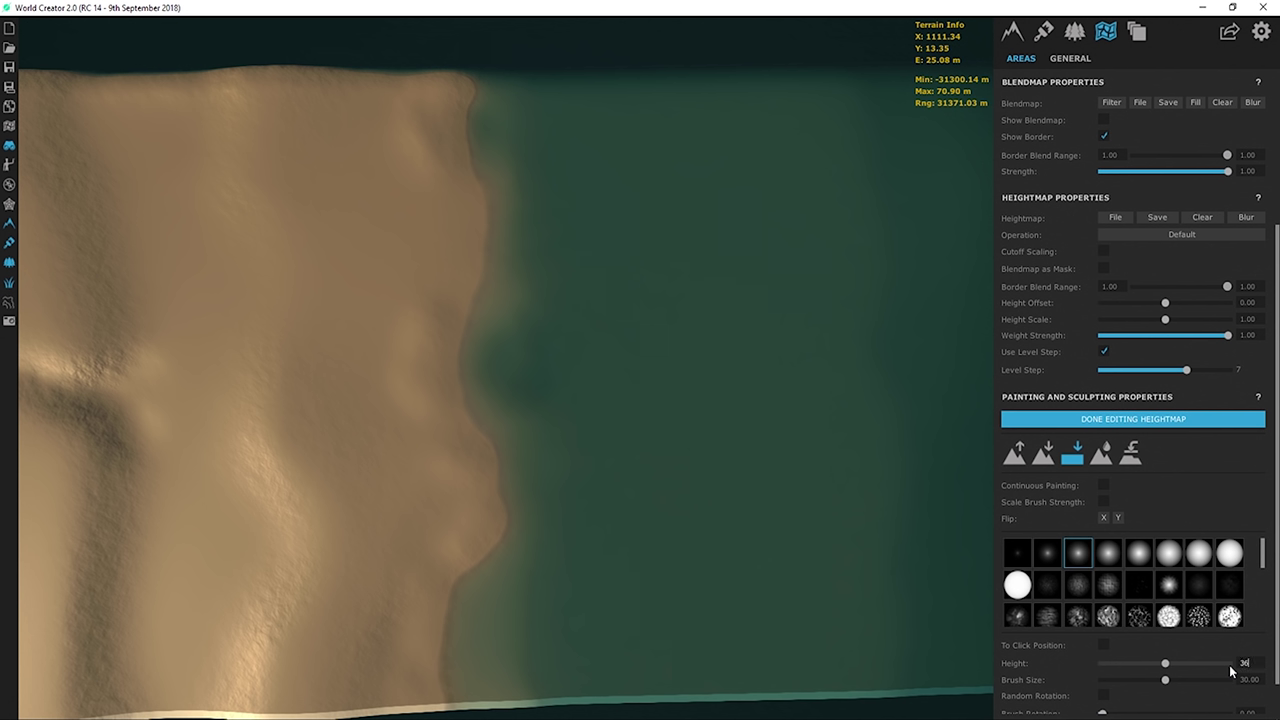
key("Return")
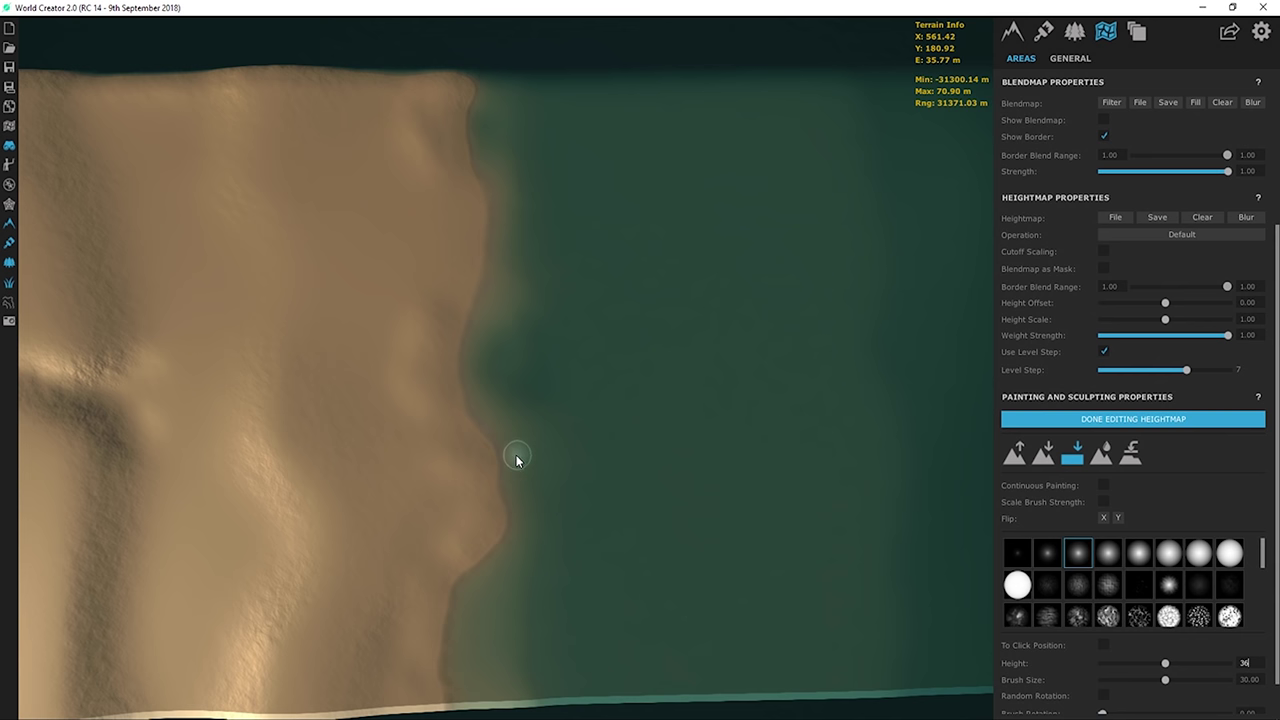
left_click_drag(610, 423, 698, 372)
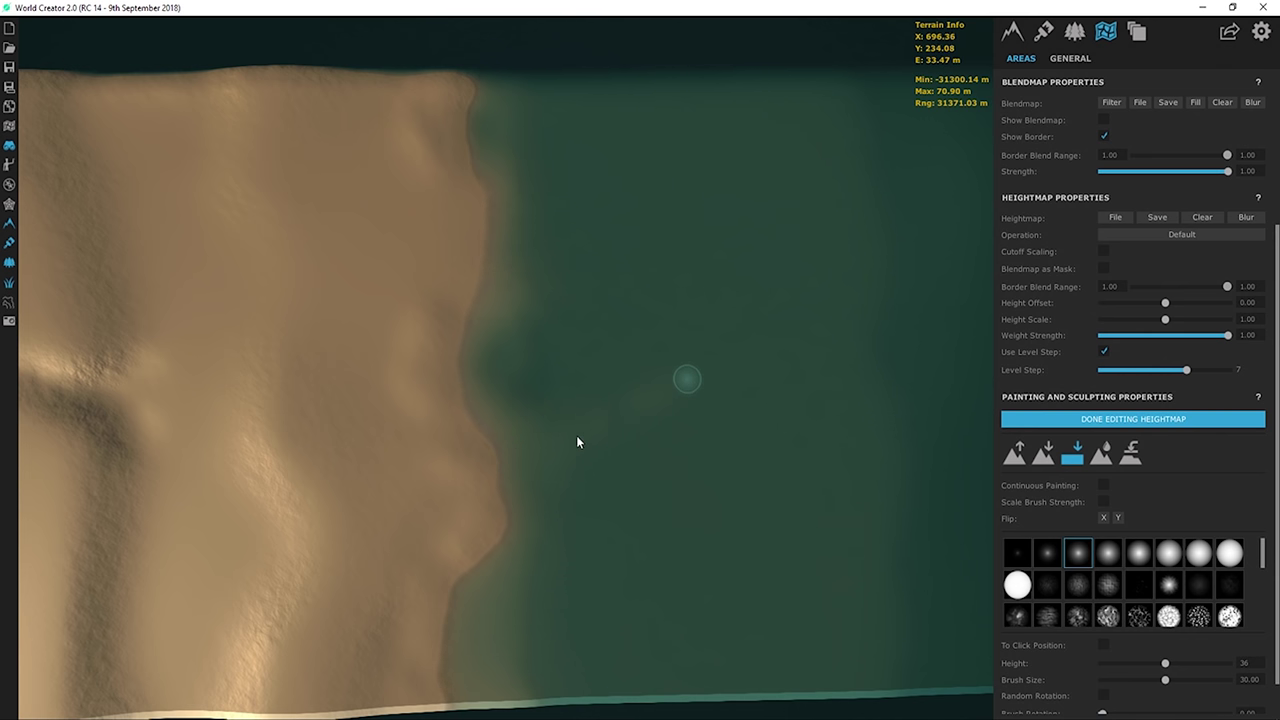
scroll(1081, 650, "down", 1)
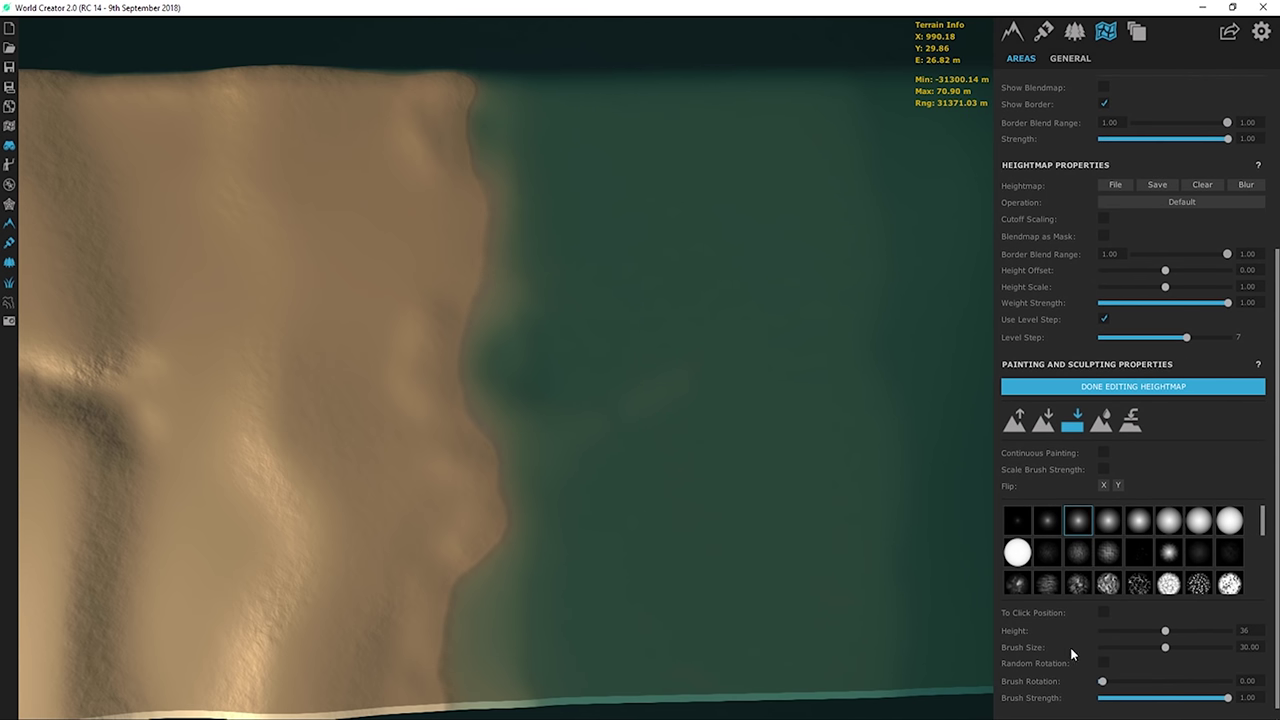
scroll(1066, 648, "up", 6)
scroll(1045, 550, "down", 6)
left_click_drag(590, 430, 693, 367)
- Strengthen the diagonal bar and extend it toward the shore and seaward with a fuller soft brush at height 36
left_click(1139, 520)
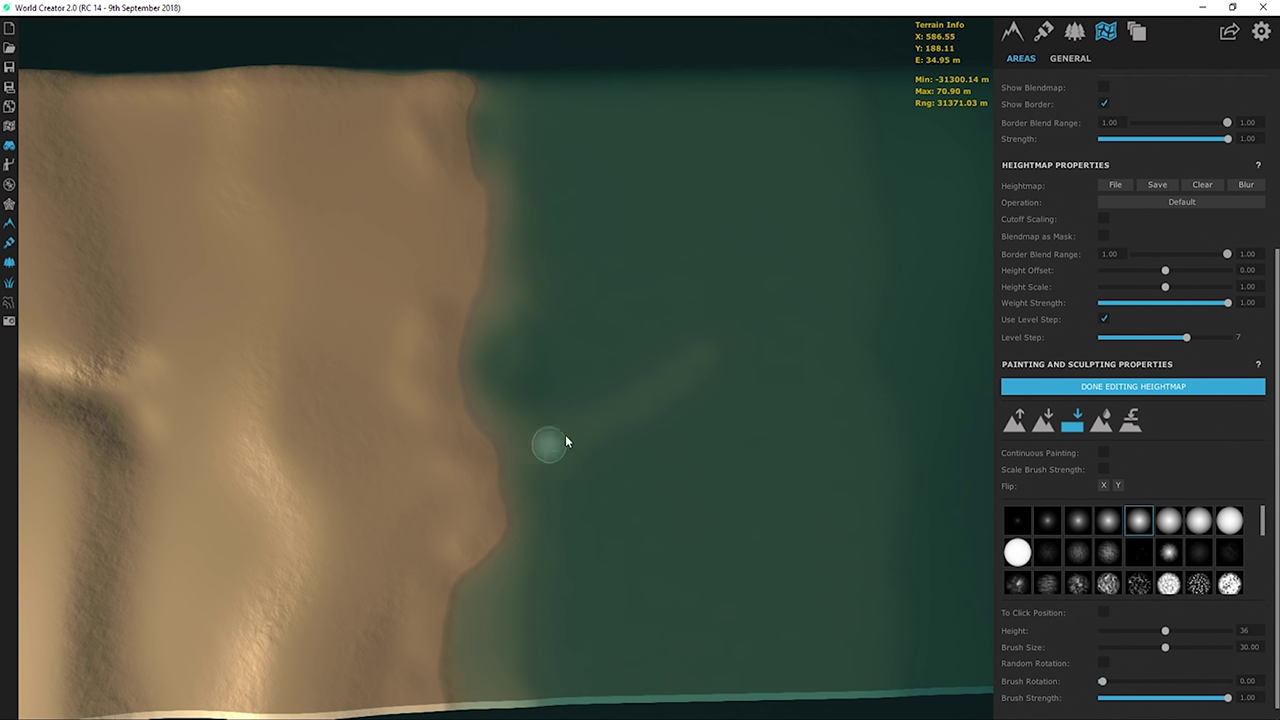
left_click_drag(614, 408, 660, 376)
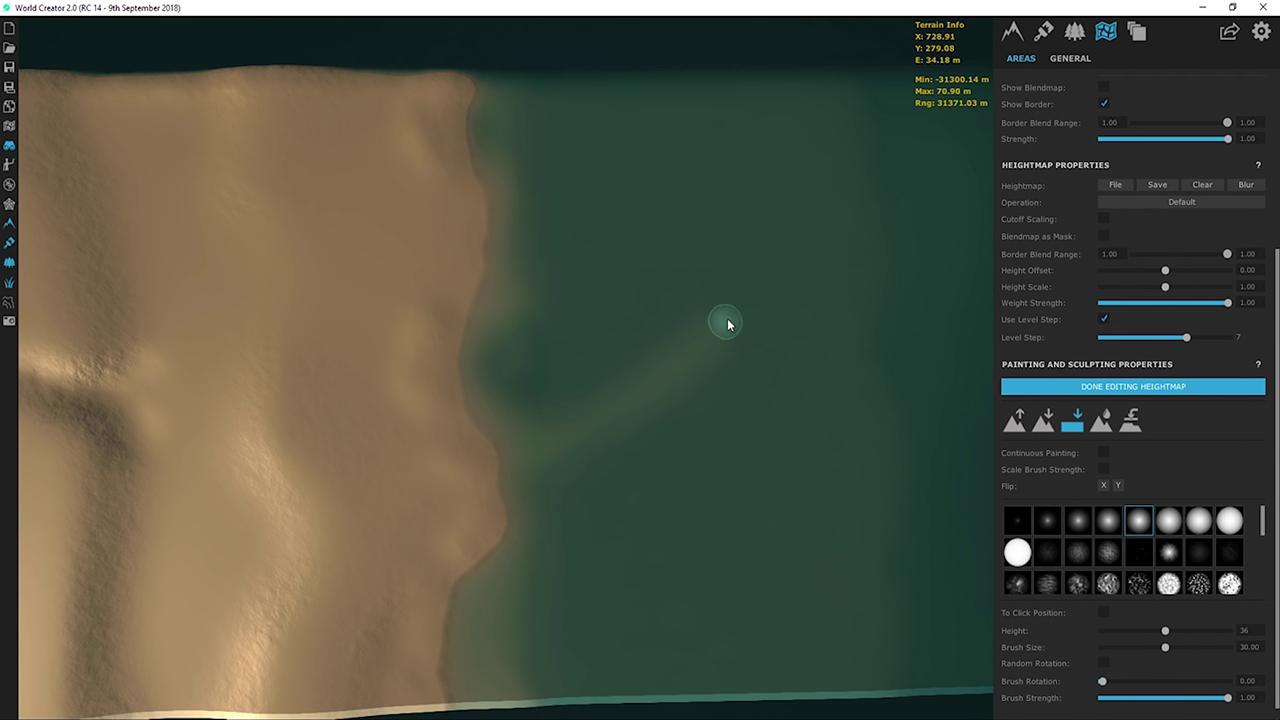
left_click_drag(728, 324, 749, 306)
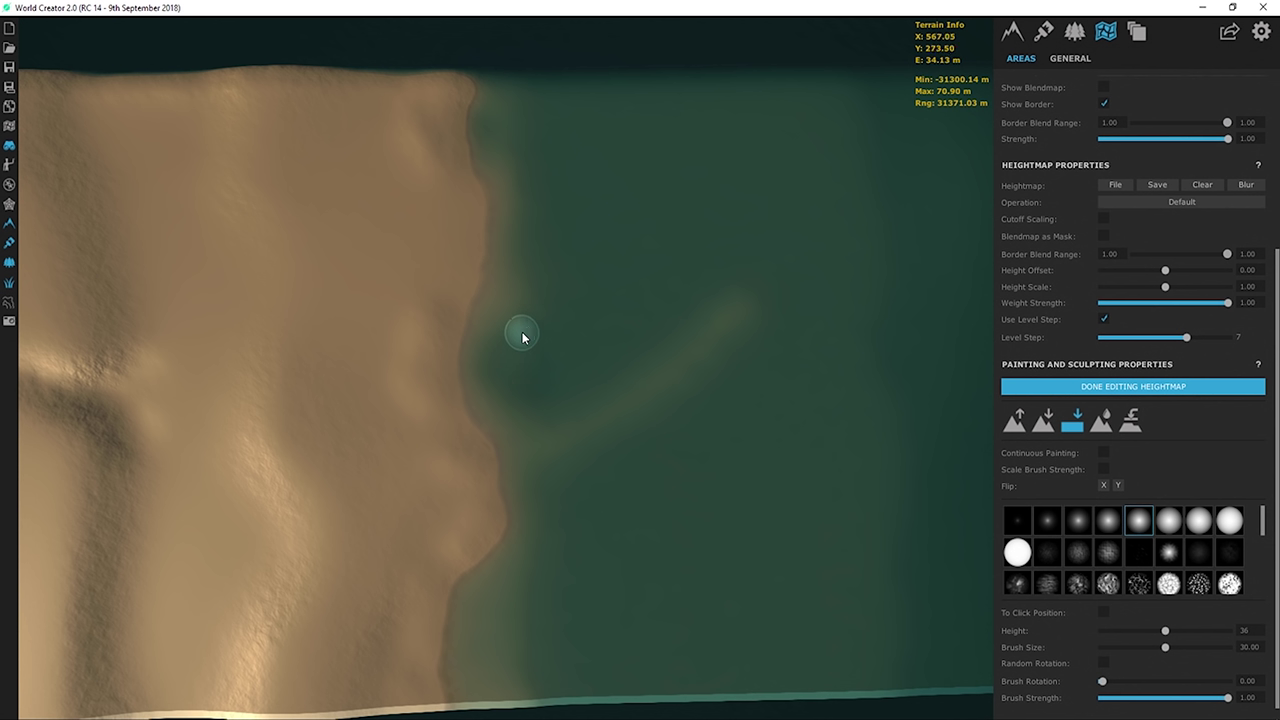
- Paint further parallel diagonal bars along the whole shoreline, from the terrain's upper to lower edge, at height 36 with brush size 30
left_click_drag(510, 341, 692, 184)
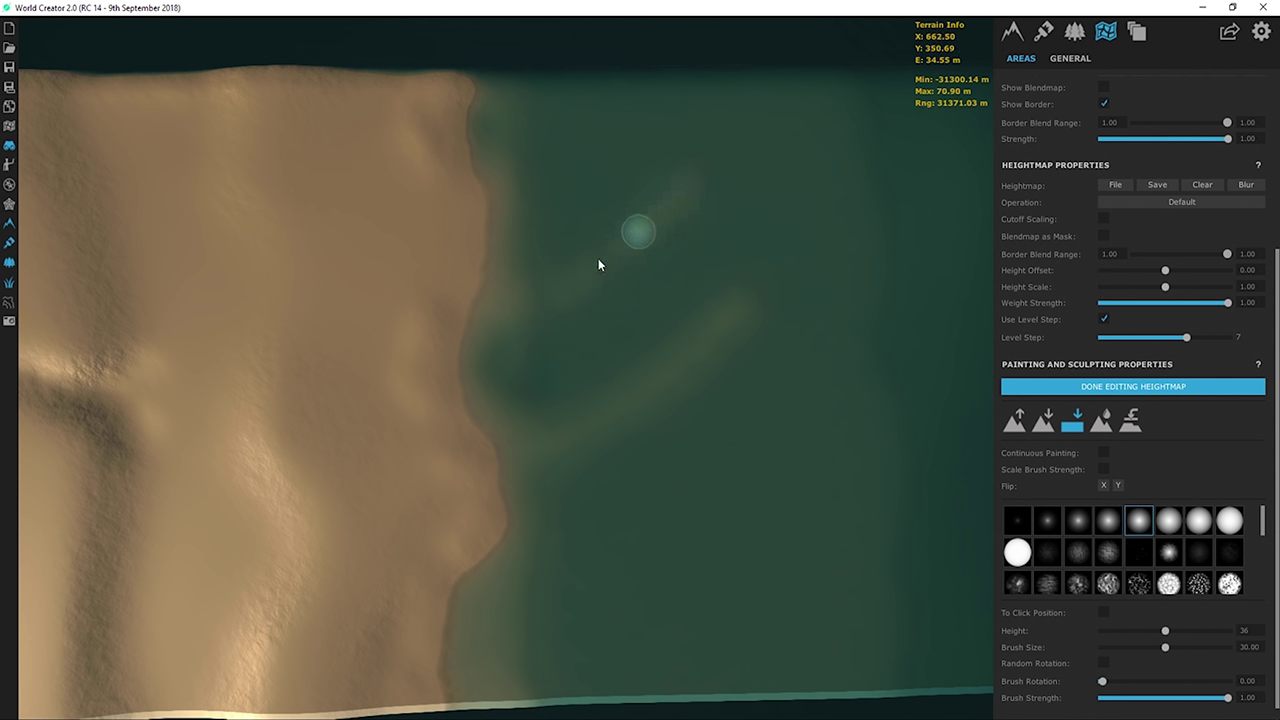
left_click_drag(598, 264, 552, 291)
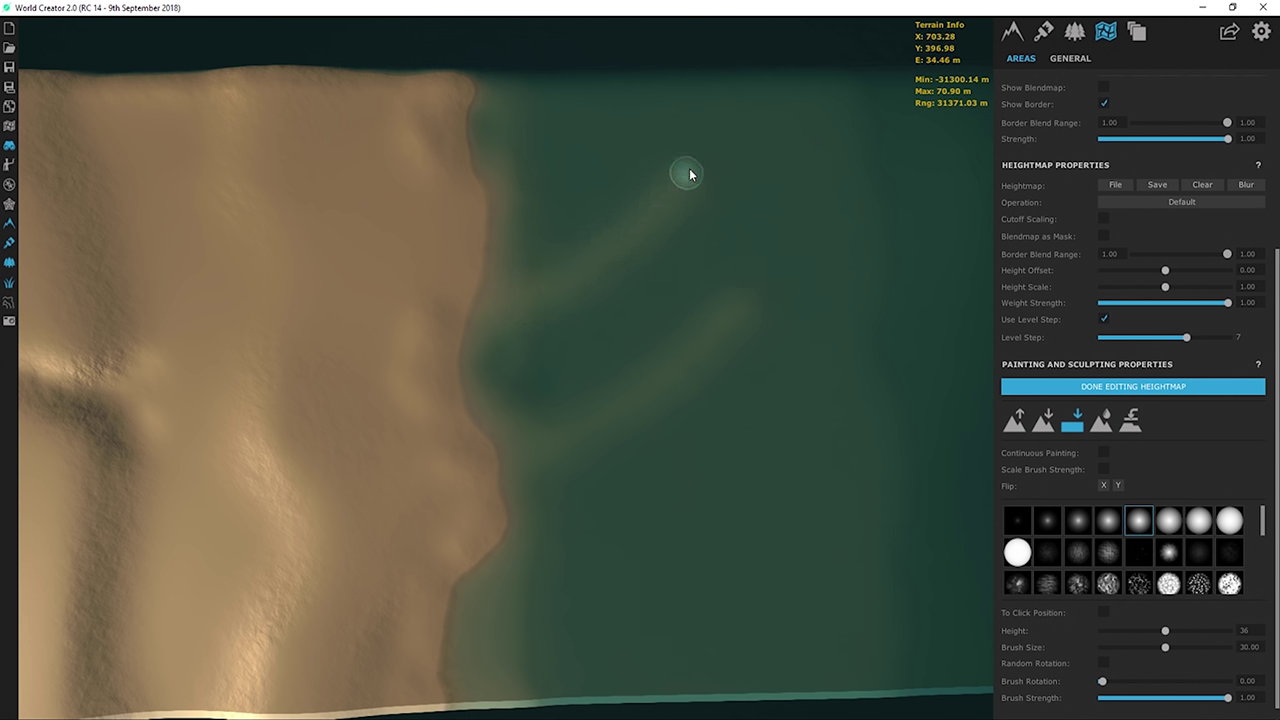
left_click_drag(689, 174, 516, 302)
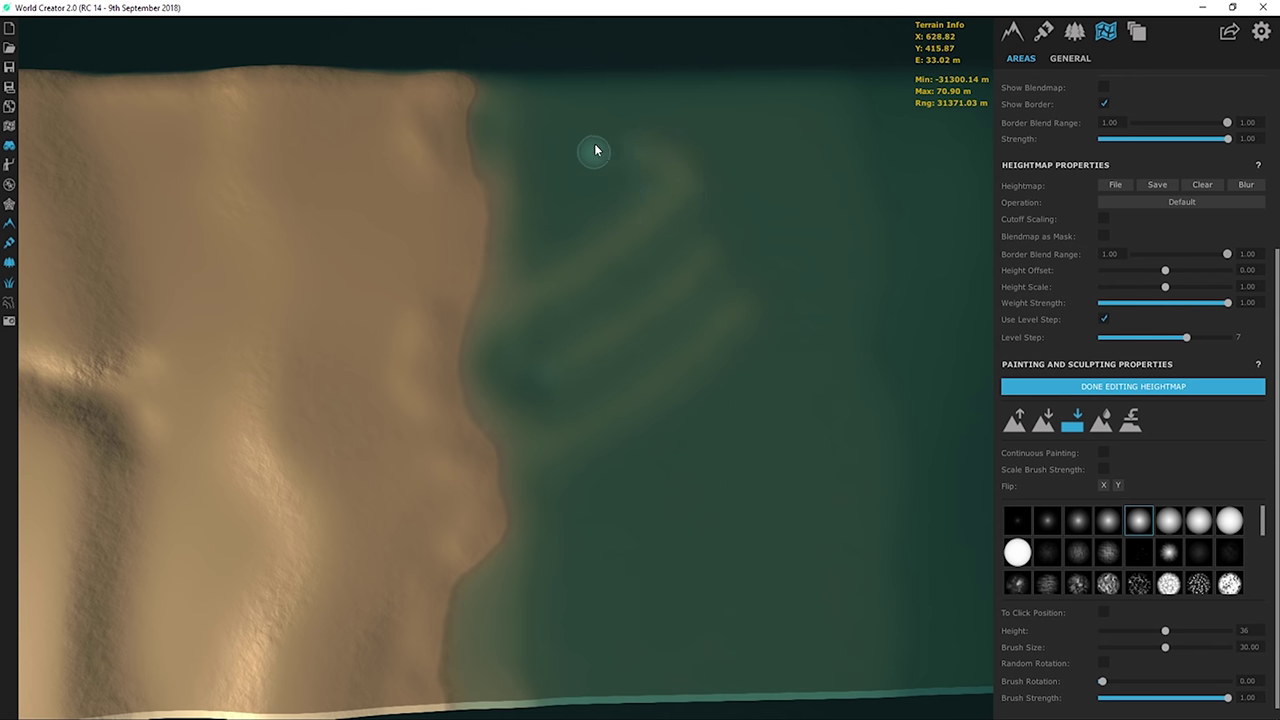
middle_click_drag(594, 146, 562, 252)
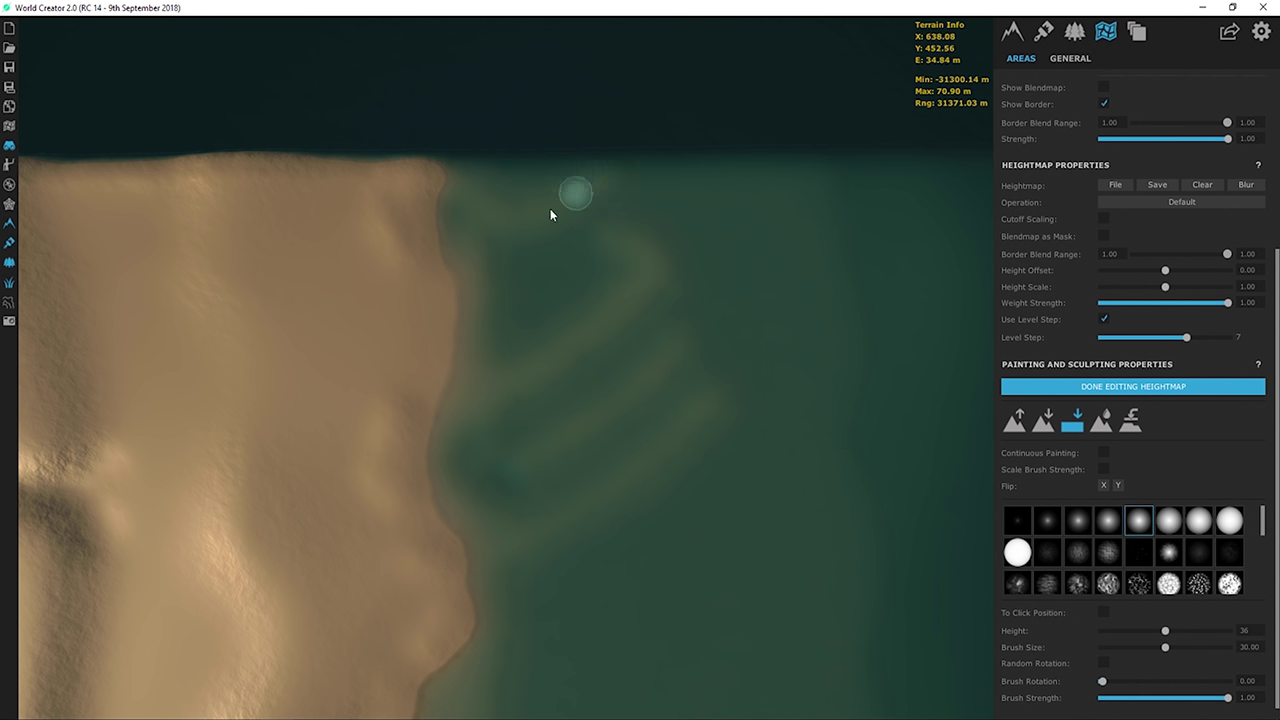
middle_click_drag(734, 554, 751, 354)
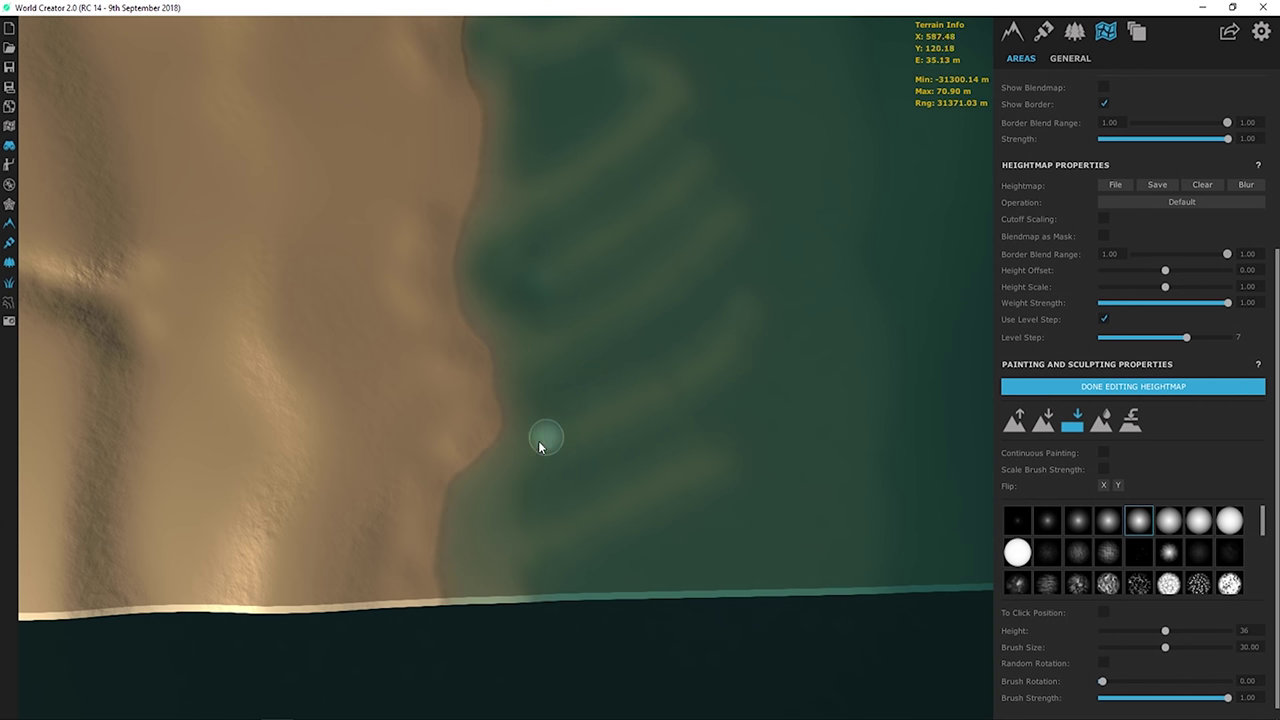
- Fill the deep hollow in the central embayment and touch up the neighbouring diagonal bars at height 36 with brush size 30
scroll(757, 294, "down", 5)
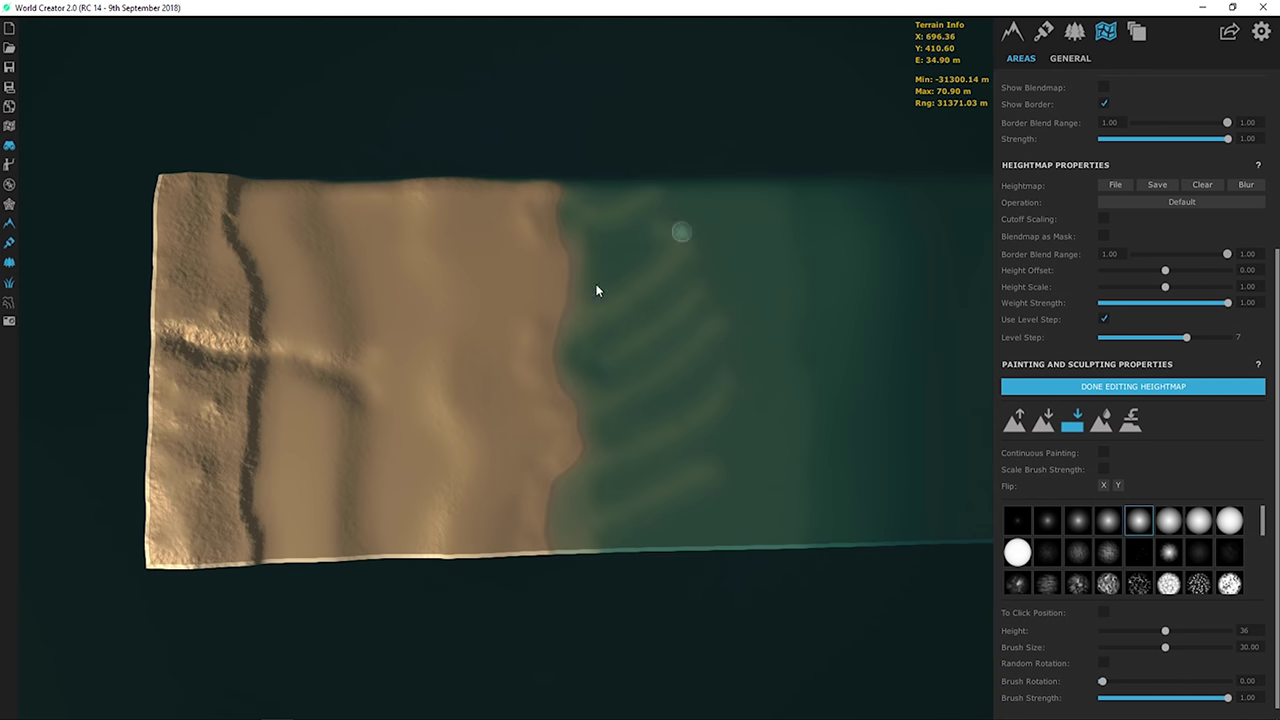
scroll(629, 397, "down", 2)
scroll(466, 489, "up", 5)
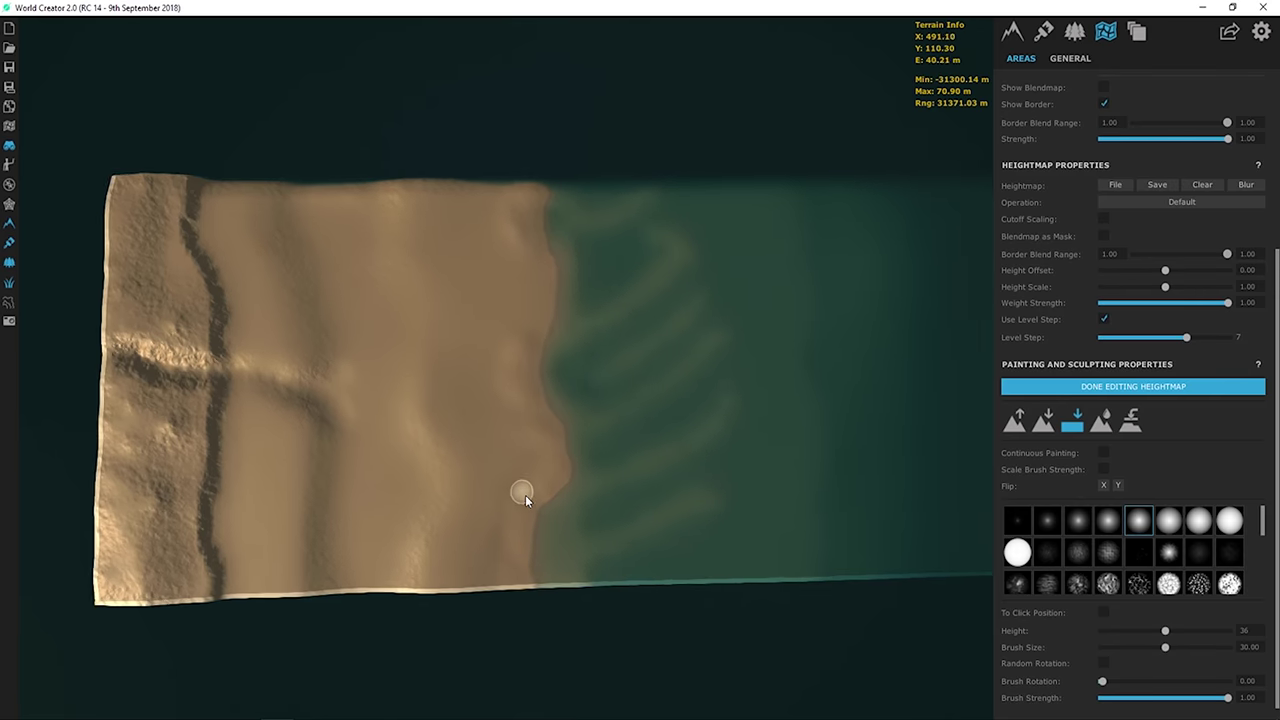
scroll(585, 474, "up", 2)
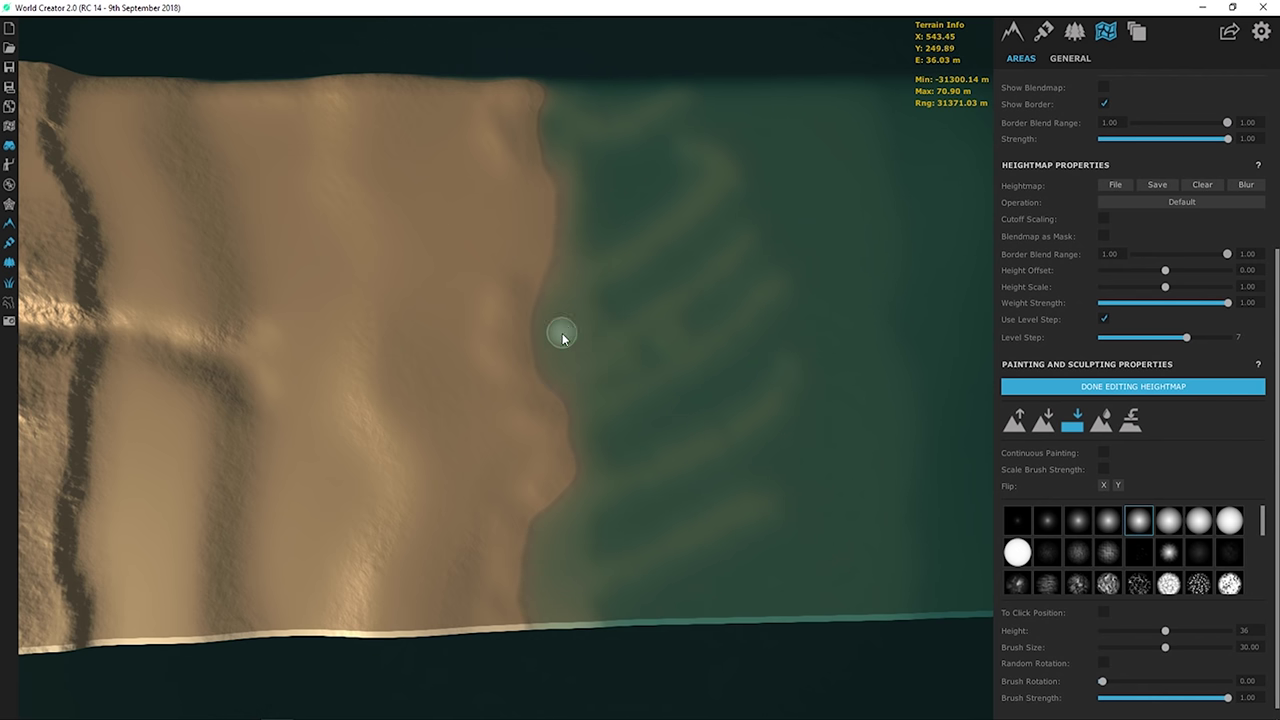
middle_click_drag(765, 233, 597, 254)
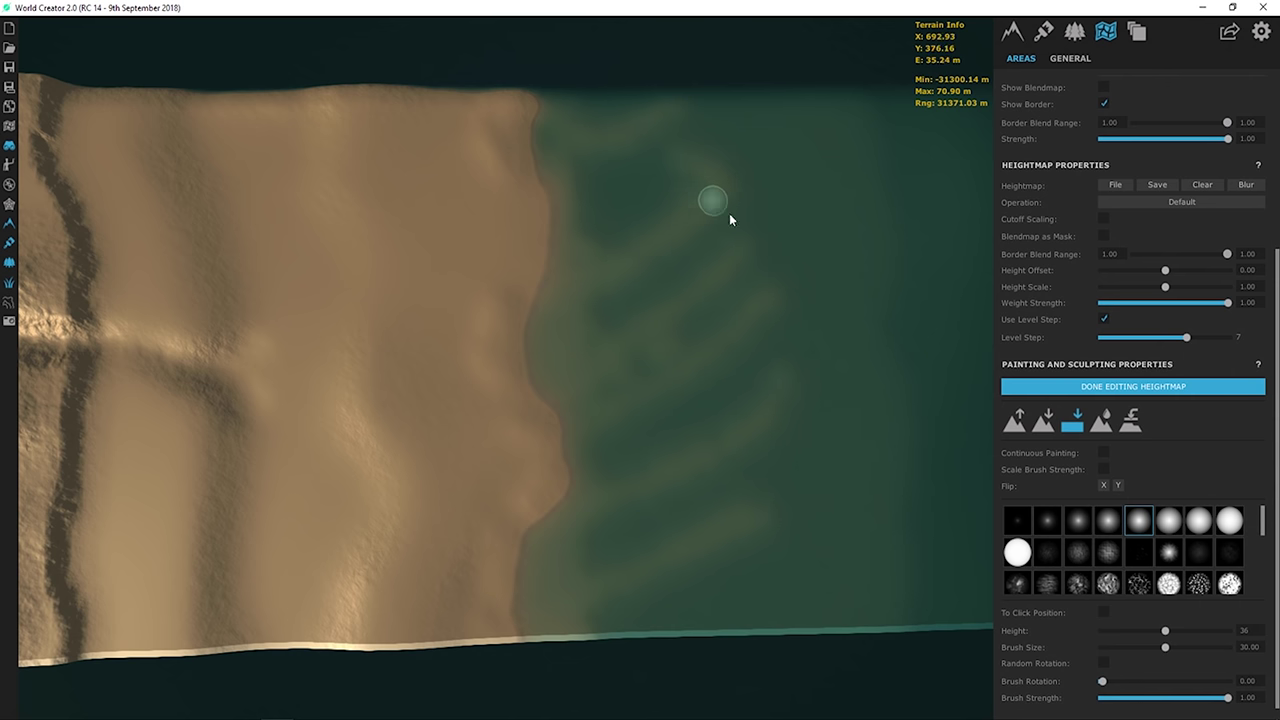
- Straighten the shoreline by levelling along the water's edge at height 38 with brush size 30
middle_click_drag(893, 366, 900, 286)
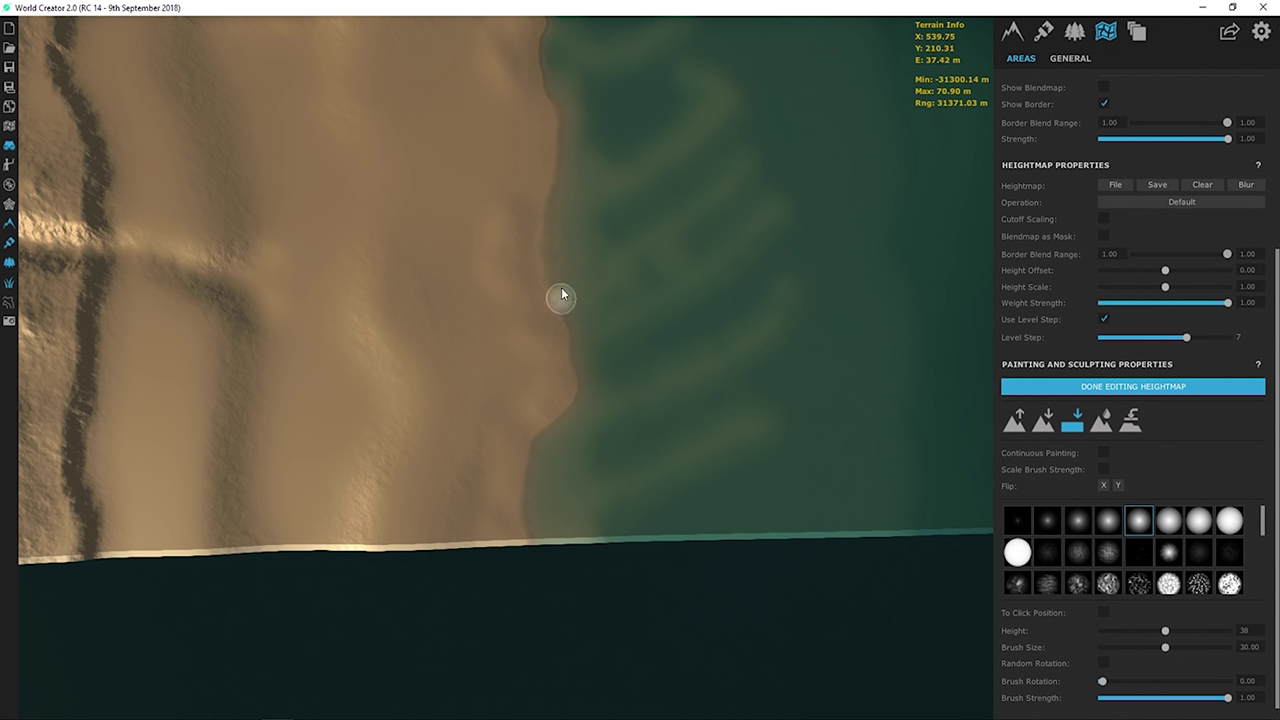
left_click_drag(559, 217, 562, 425)
mouse_move(549, 486)
left_mouse_down()
mouse_move(547, 520)
mouse_move(549, 455)
mouse_move(548, 516)
mouse_move(545, 502)
left_mouse_up()
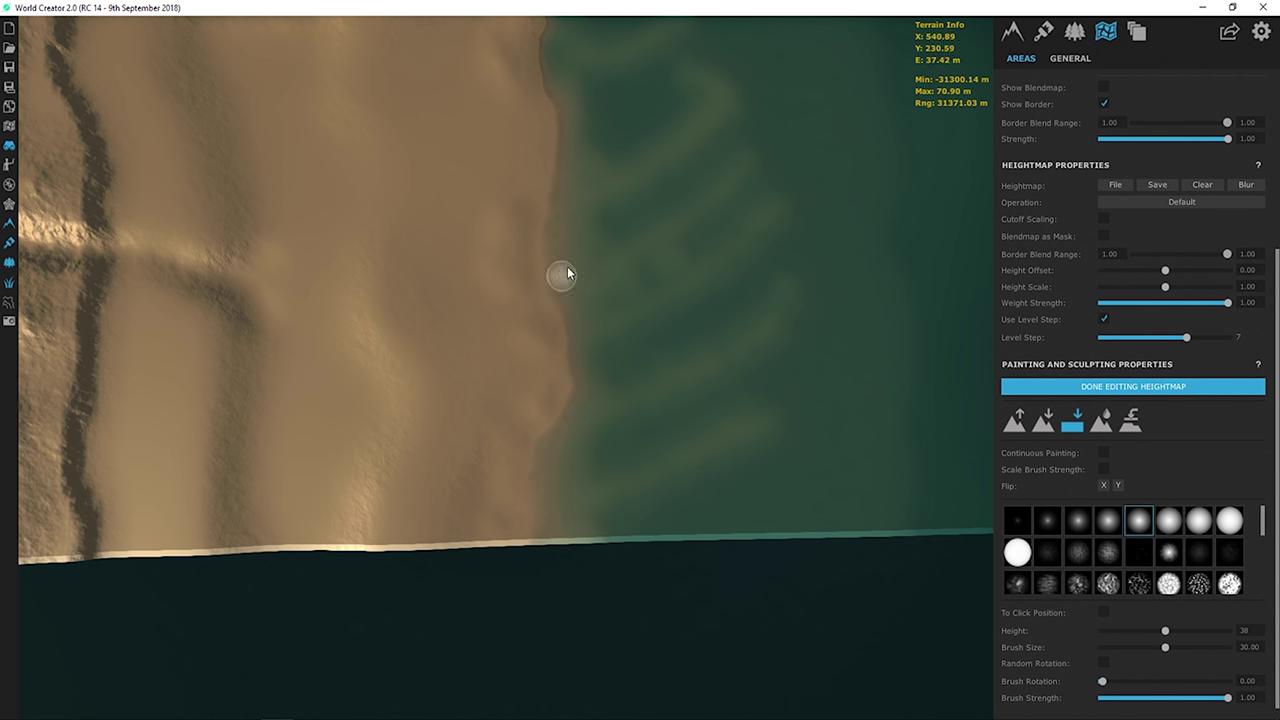
middle_click_drag(612, 272, 613, 329)
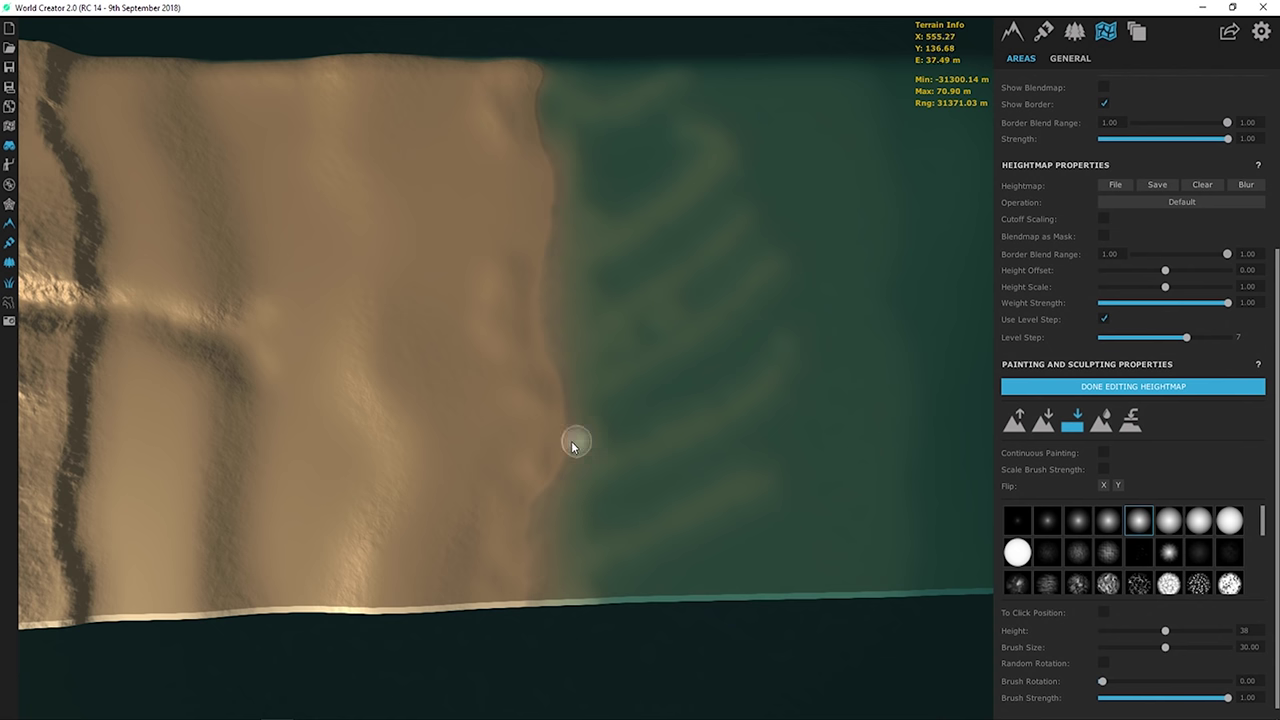
- Notch small, closely spaced cusps into the straightened shoreline by levelling at height 36 with brush size 30
left_click(1043, 420)
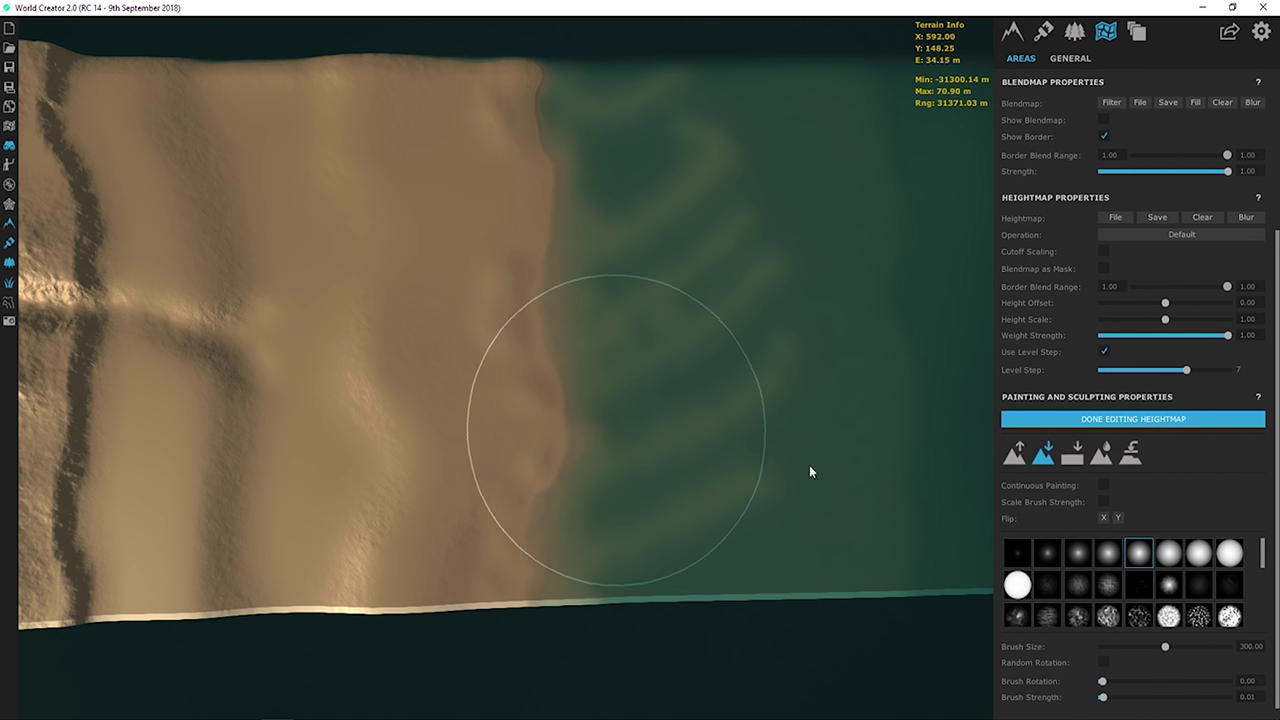
left_click(1072, 453)
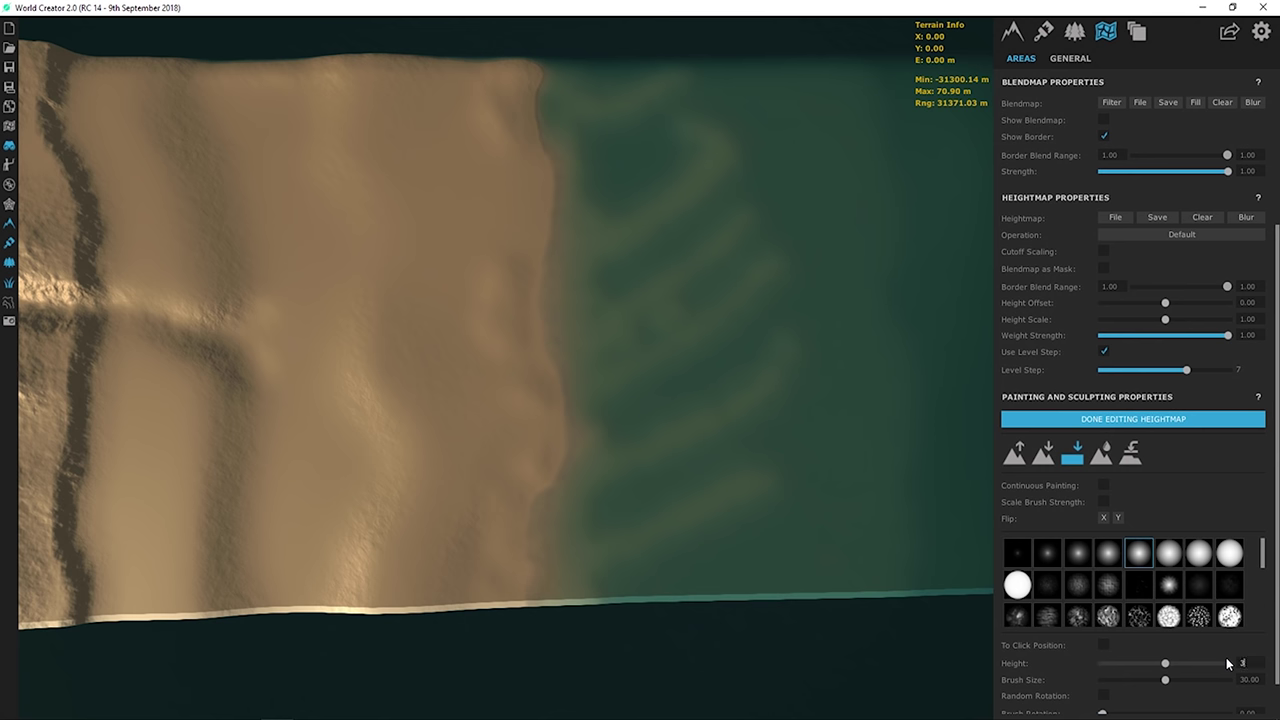
type("6")
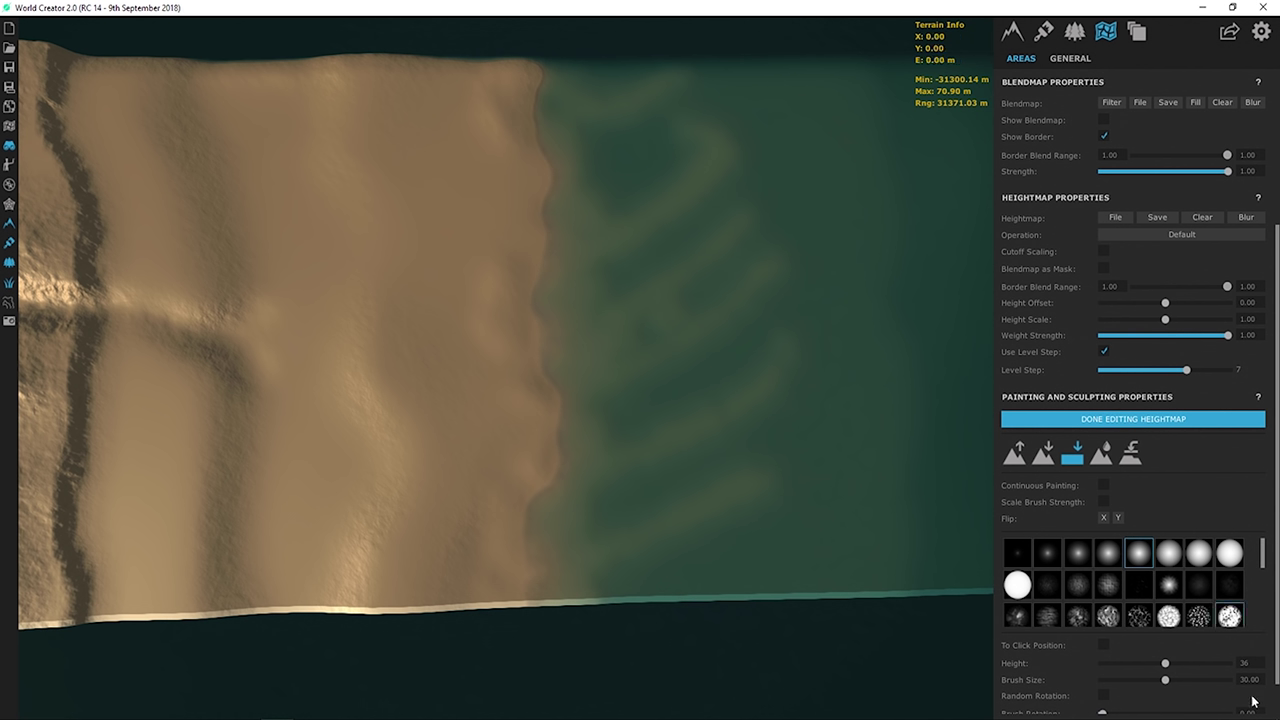
- Raise the crests of the diagonal transverse bars along the whole shoreline by levelling at height 38 with brush size 30
type("38")
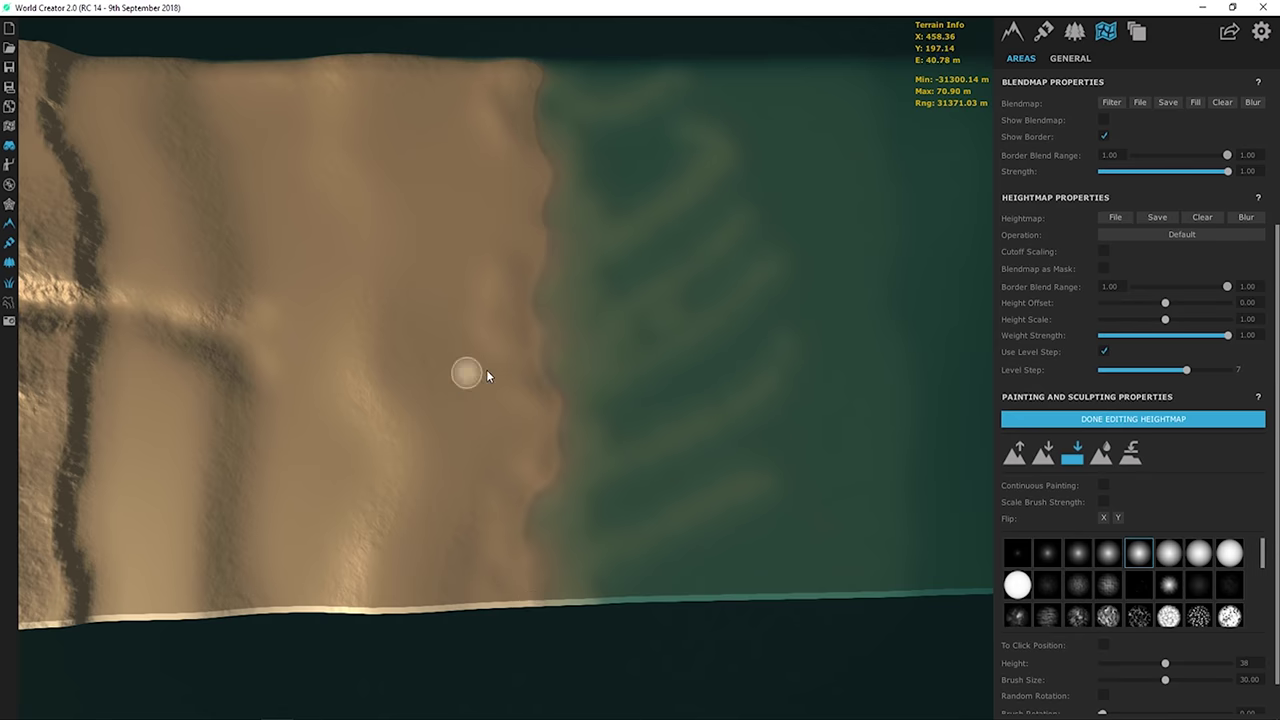
scroll(488, 375, "down", 5)
scroll(584, 566, "up", 6)
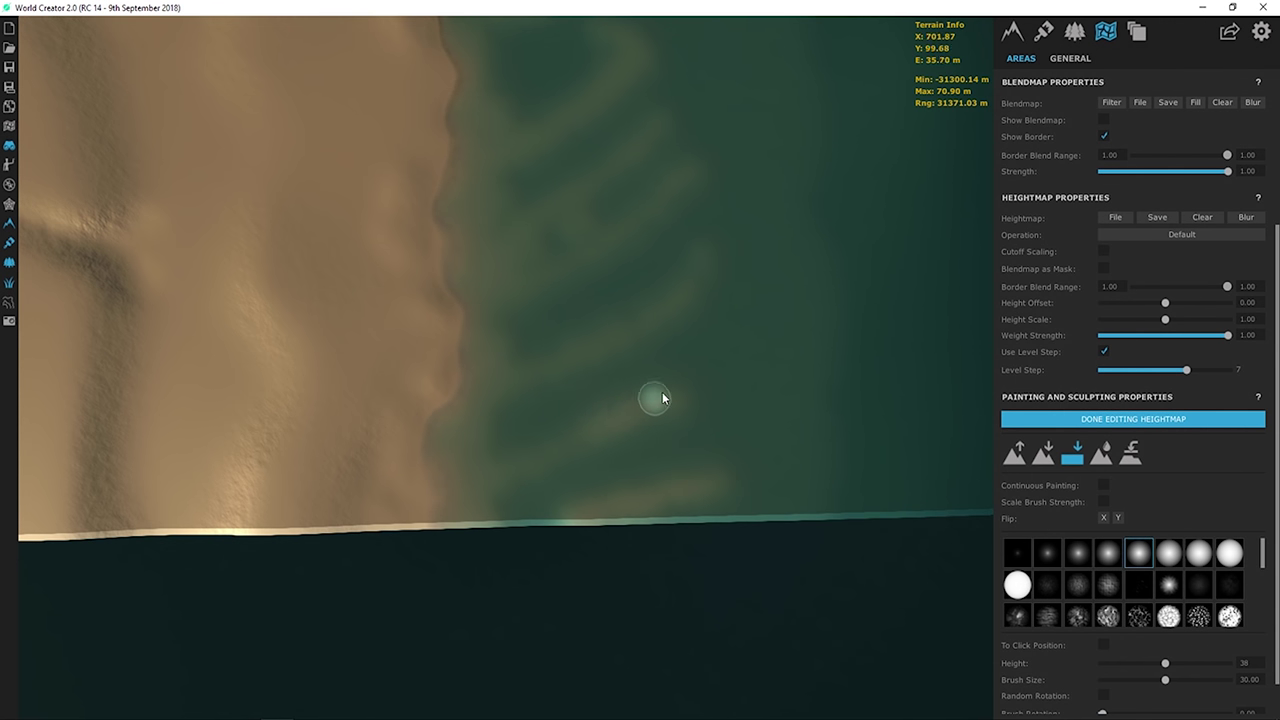
middle_click_drag(720, 382, 693, 478)
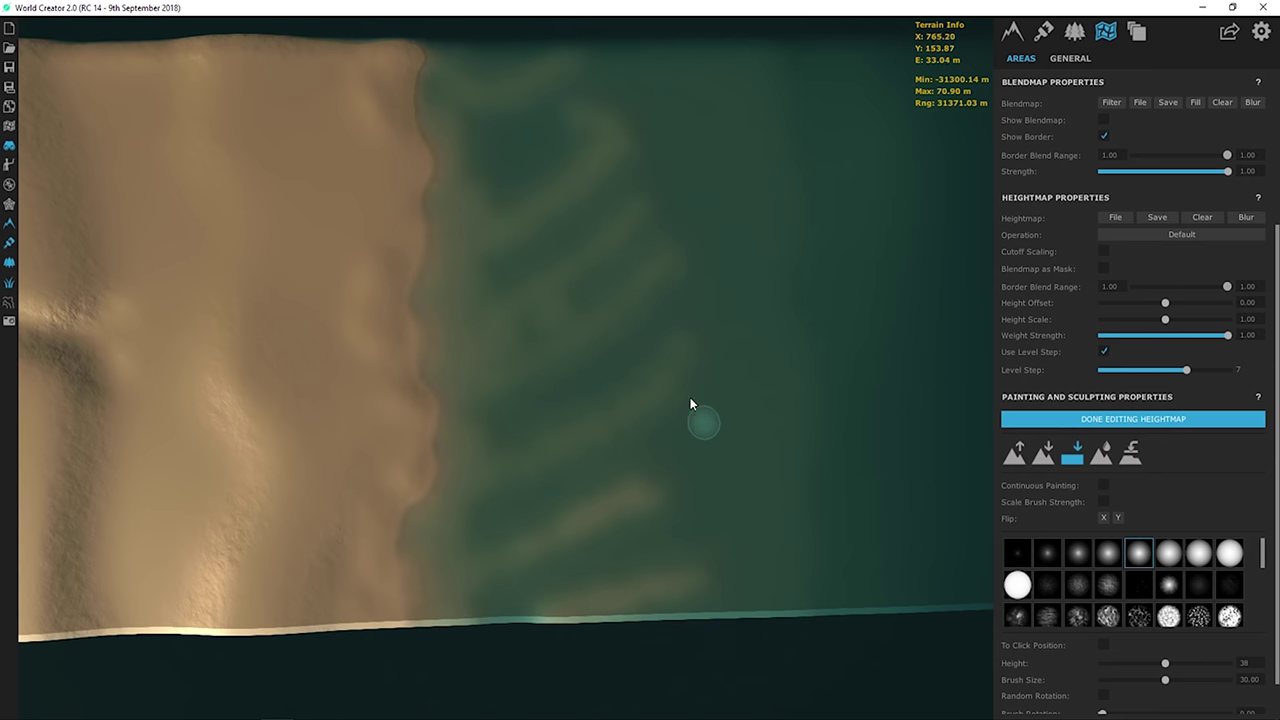
left_click_drag(678, 362, 631, 400)
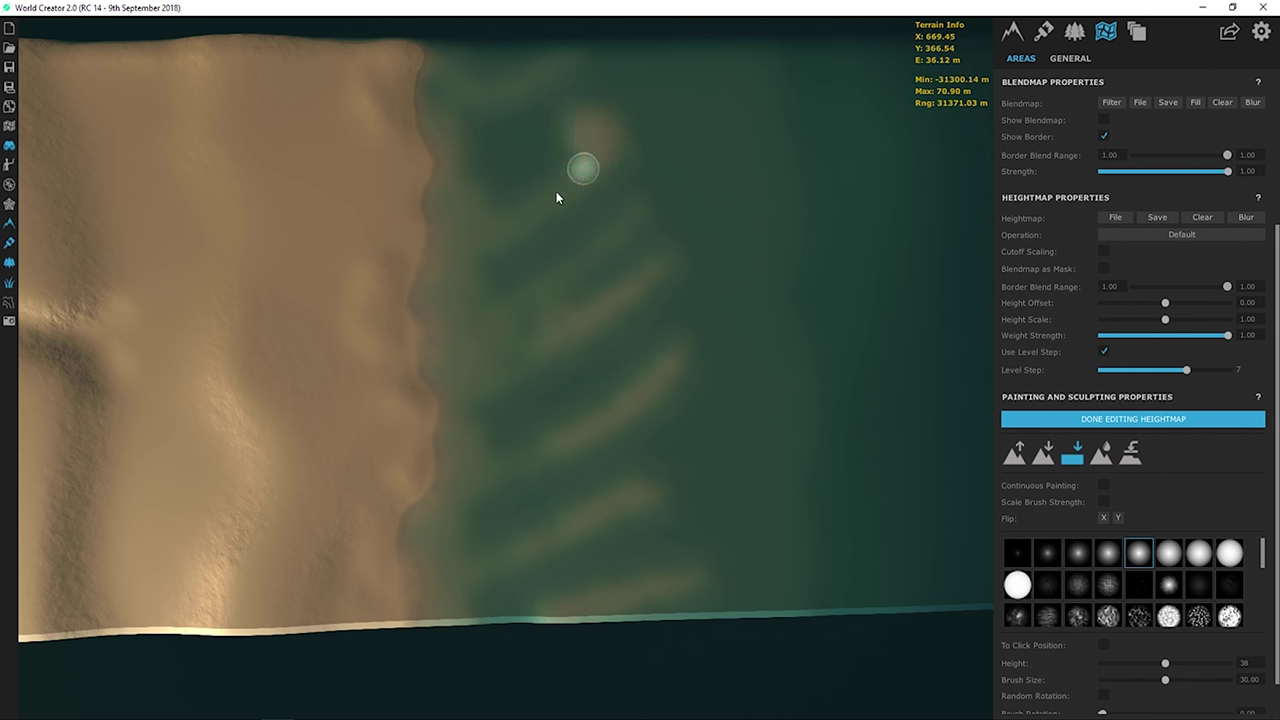
mouse_move(556, 191)
left_mouse_down()
mouse_move(518, 209)
mouse_move(597, 169)
mouse_move(524, 213)
left_mouse_up()
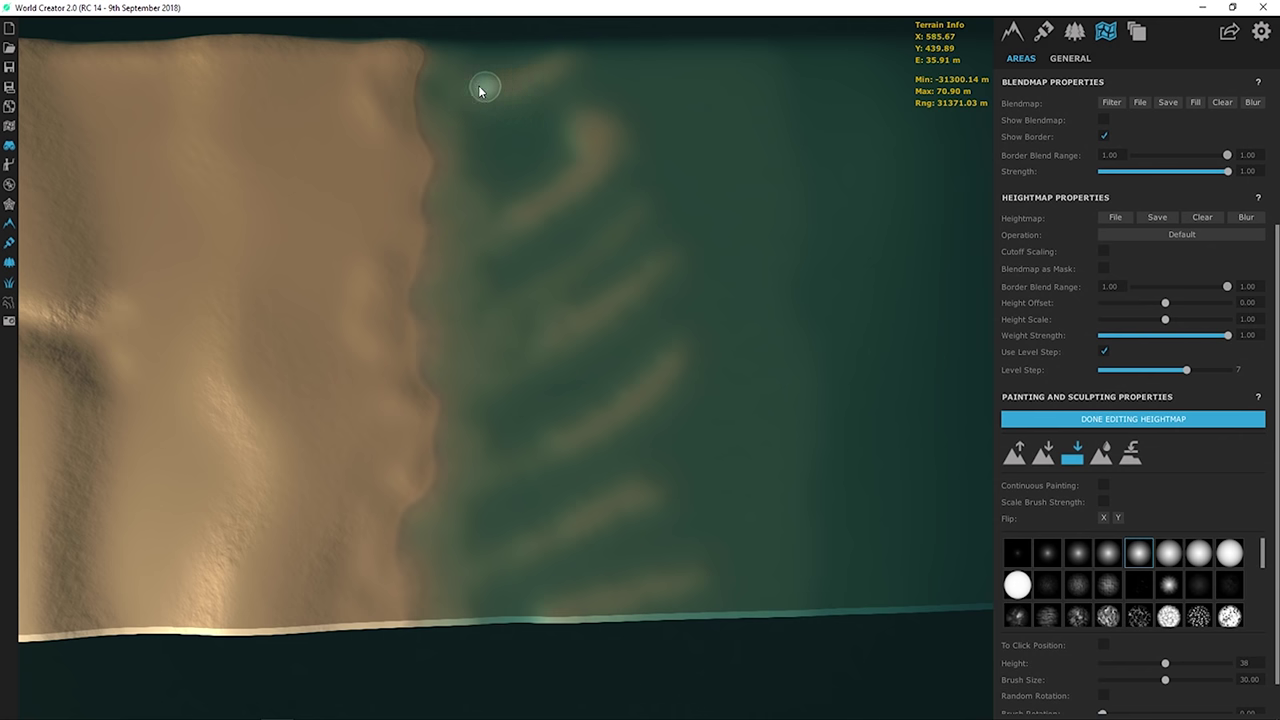
- Examine the finished transverse bars and cusped shoreline against the wider beach and deeper seabed
scroll(735, 230, "down", 5)
middle_click_drag(723, 277, 435, 255)
middle_click_drag(542, 293, 905, 236)
scroll(482, 228, "up", 3)
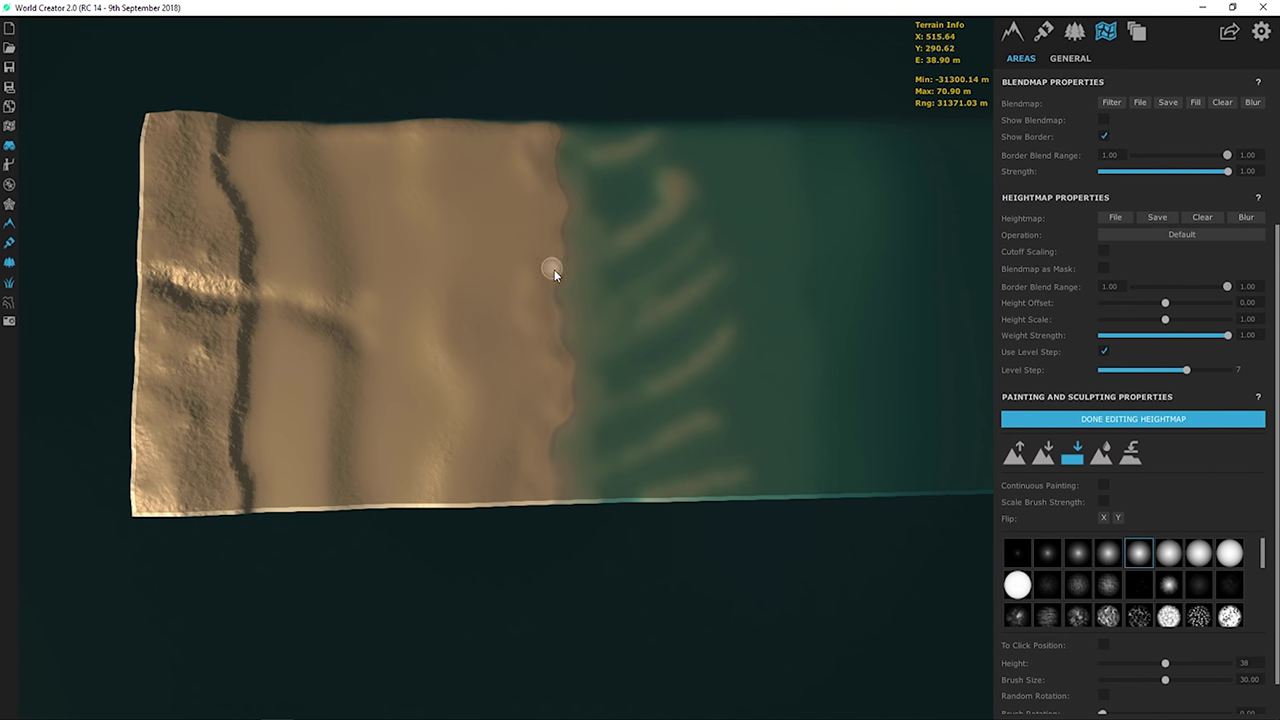
scroll(554, 269, "down", 4)
middle_click_drag(635, 280, 555, 294)
scroll(595, 260, "up", 2)
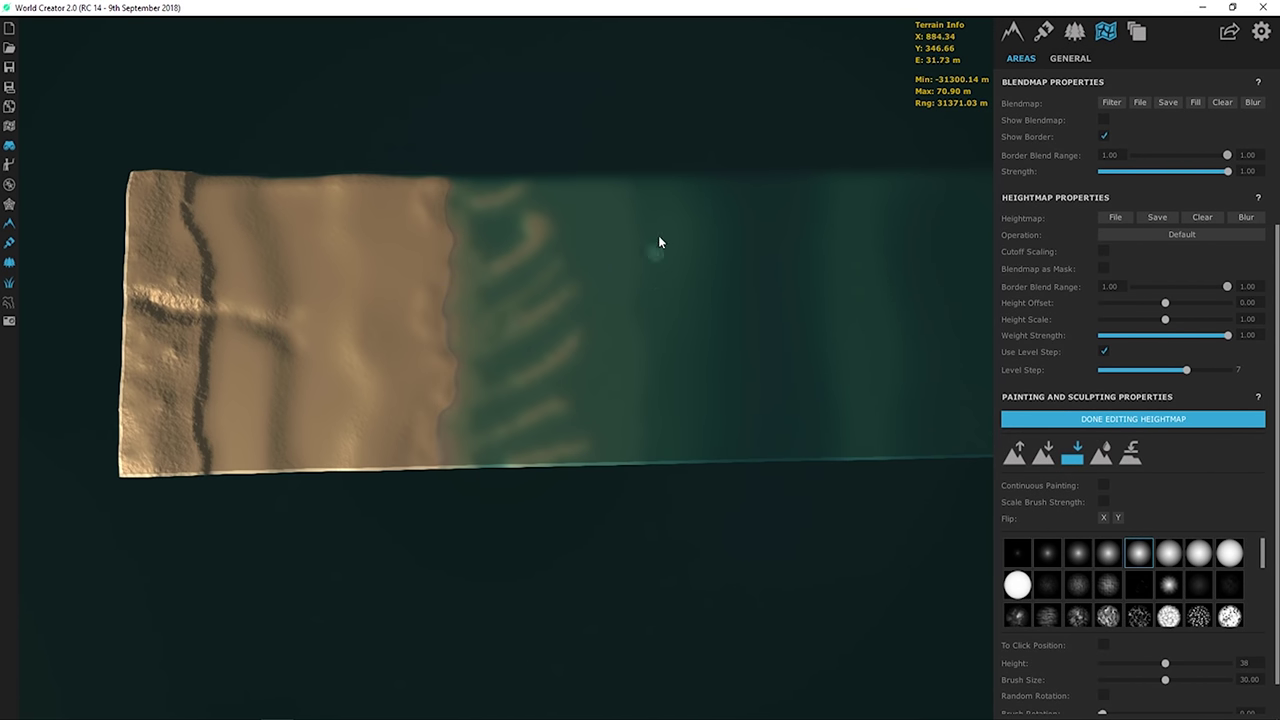
- Finish editing the heightmap, save the beach project and start a new project without saving a second time
key("4")
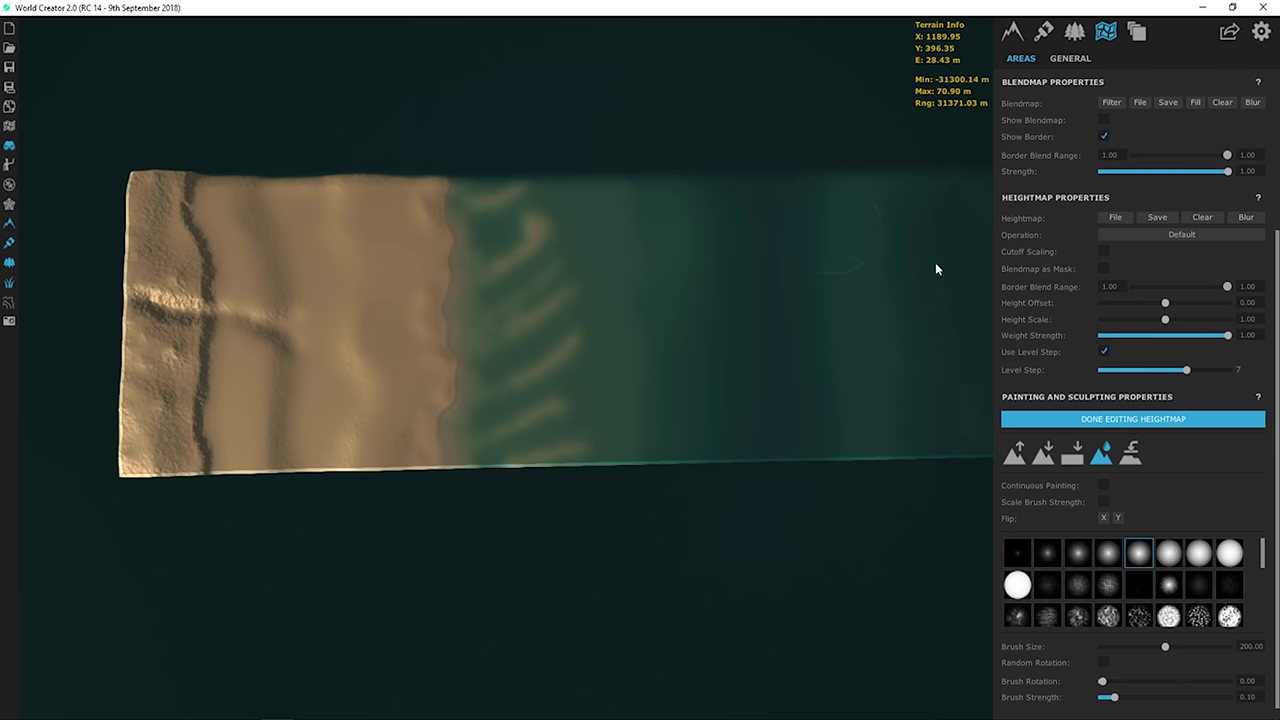
left_click(1064, 420)
left_click(9, 28)
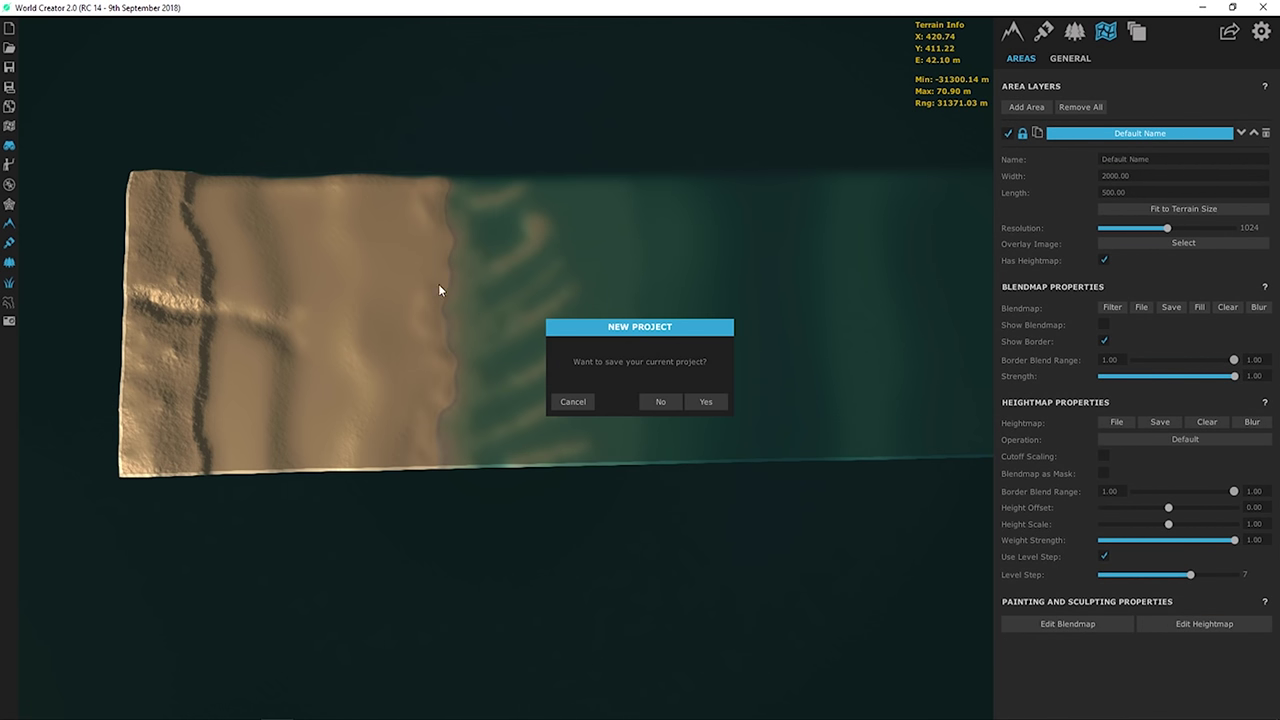
left_click(700, 402)
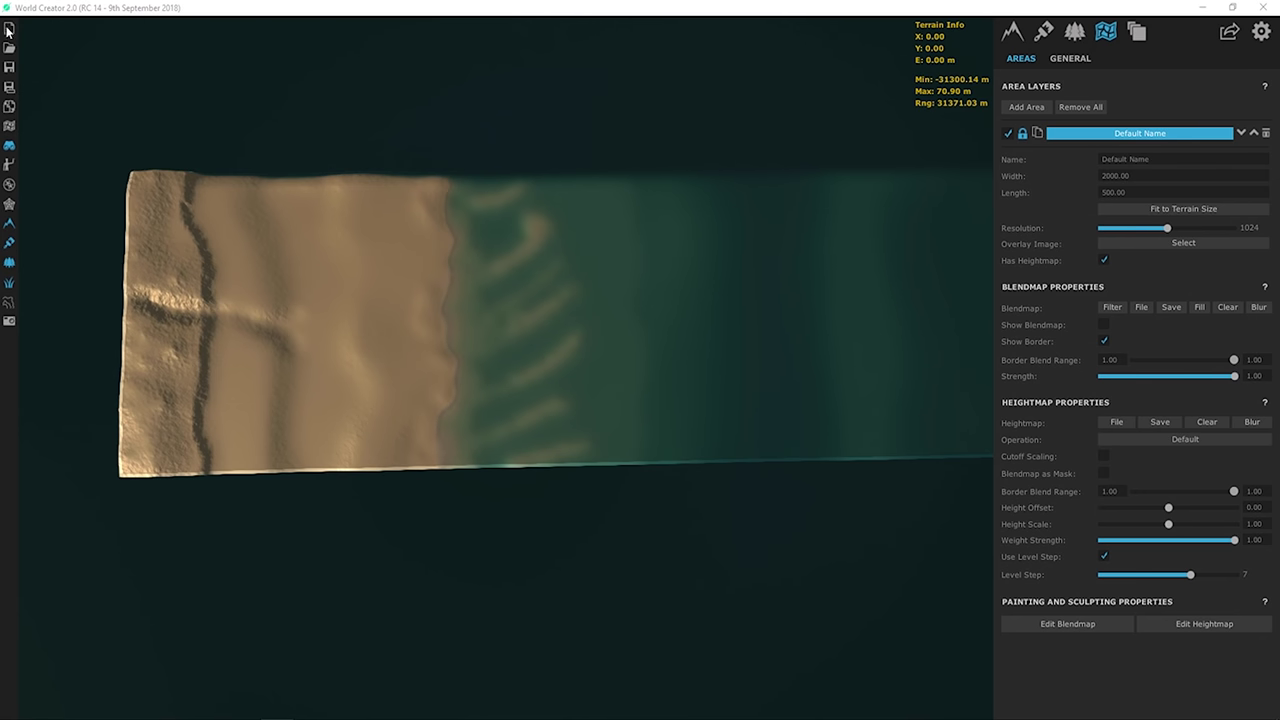
left_click(8, 31)
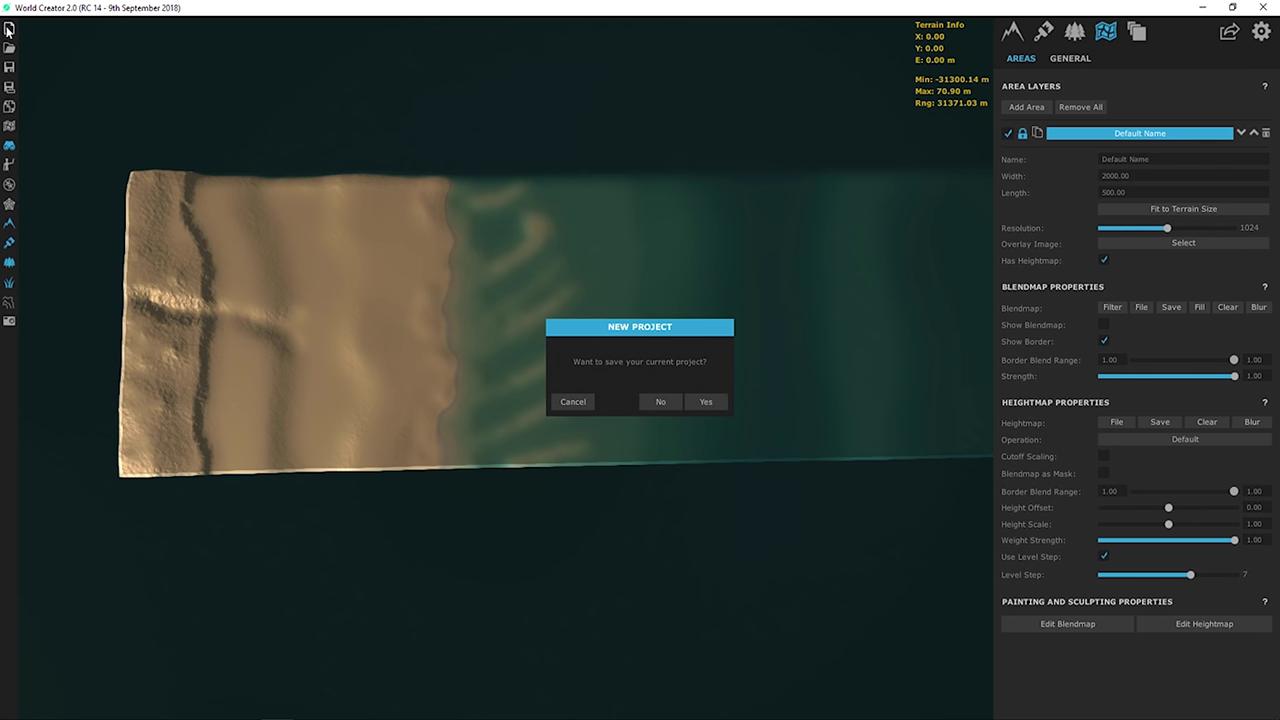
left_click(659, 404)
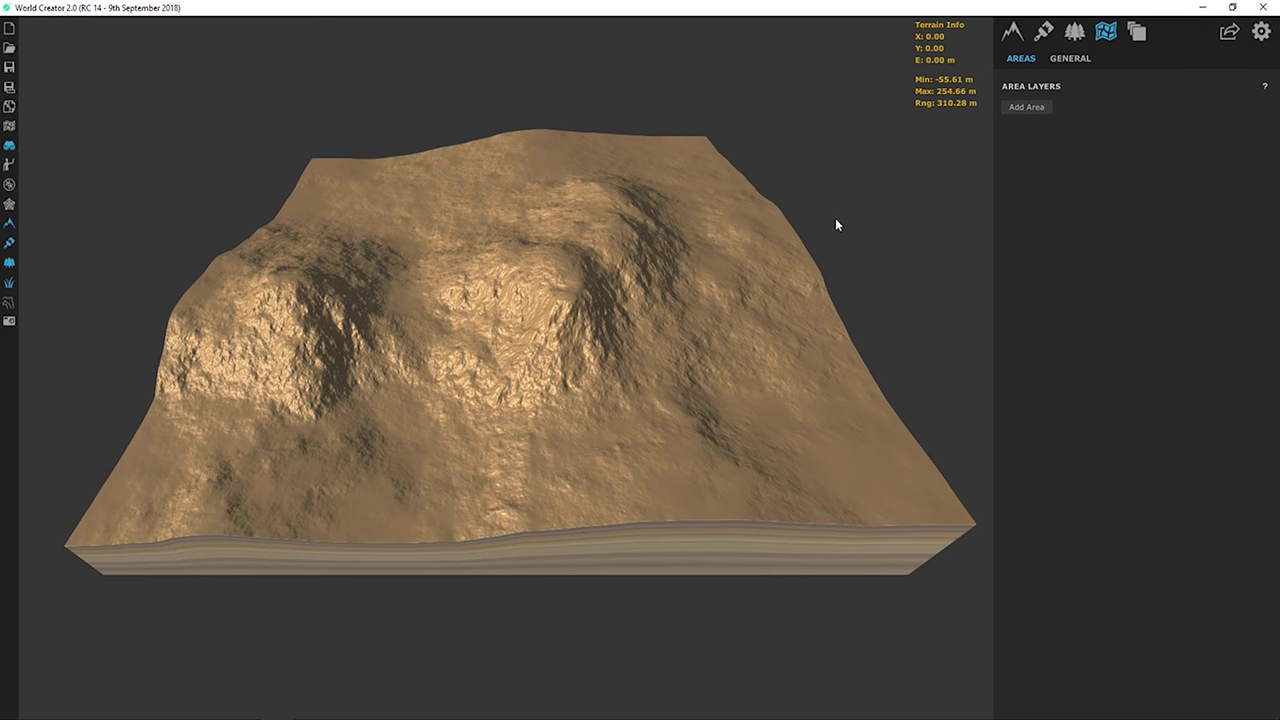
- Set the new terrain's soil depth to 1 in the base terrain properties
scroll(680, 285, "down", 3)
scroll(640, 320, "up", 4)
scroll(600, 310, "down", 4)
scroll(627, 229, "up", 1)
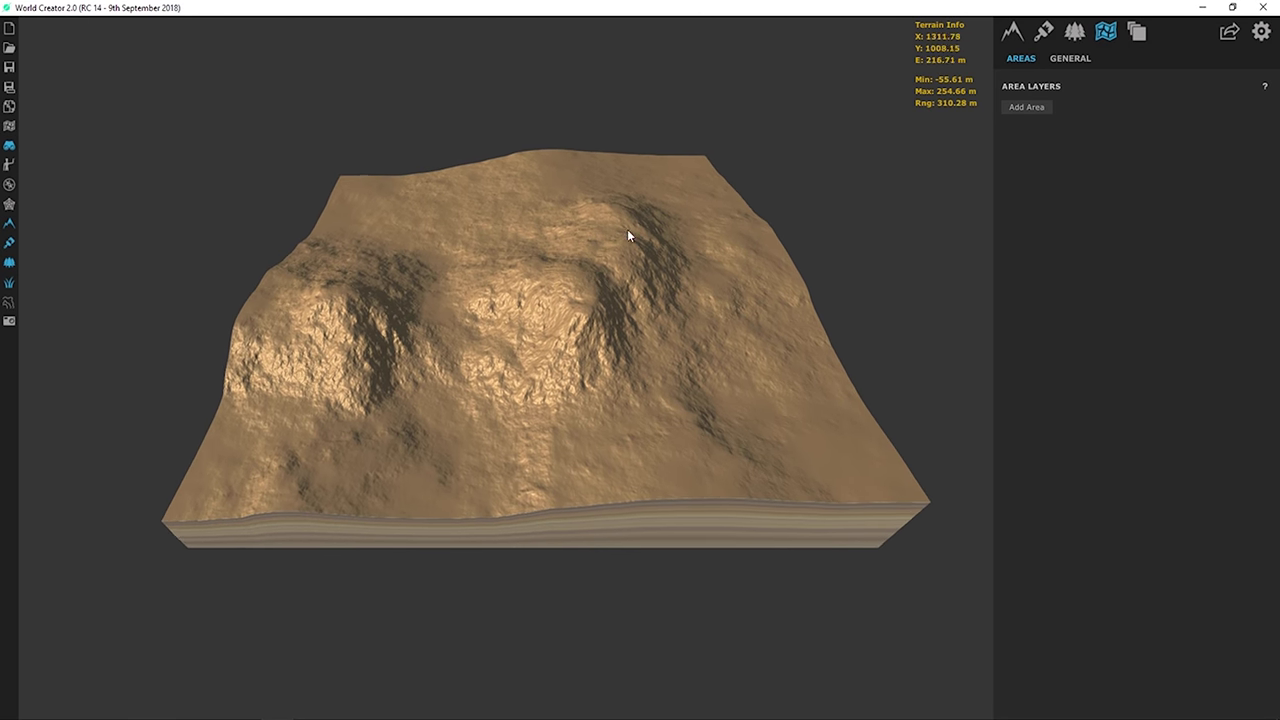
left_click(1011, 37)
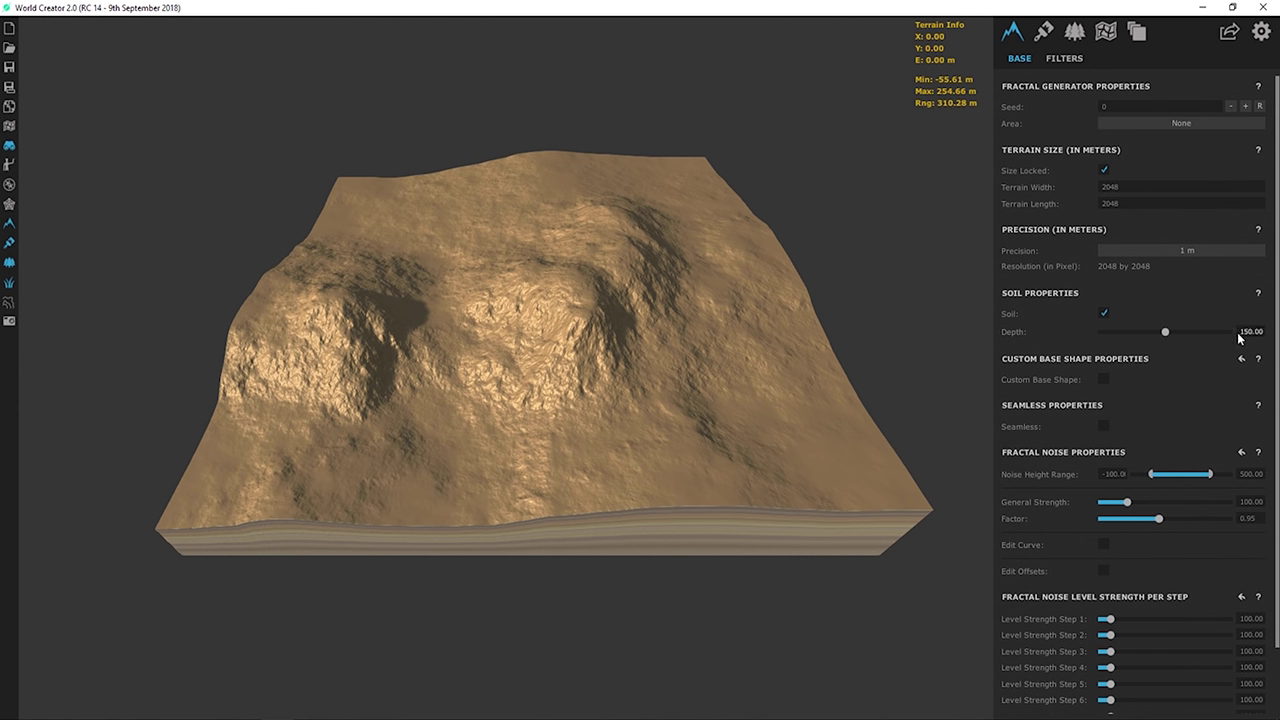
type("1")
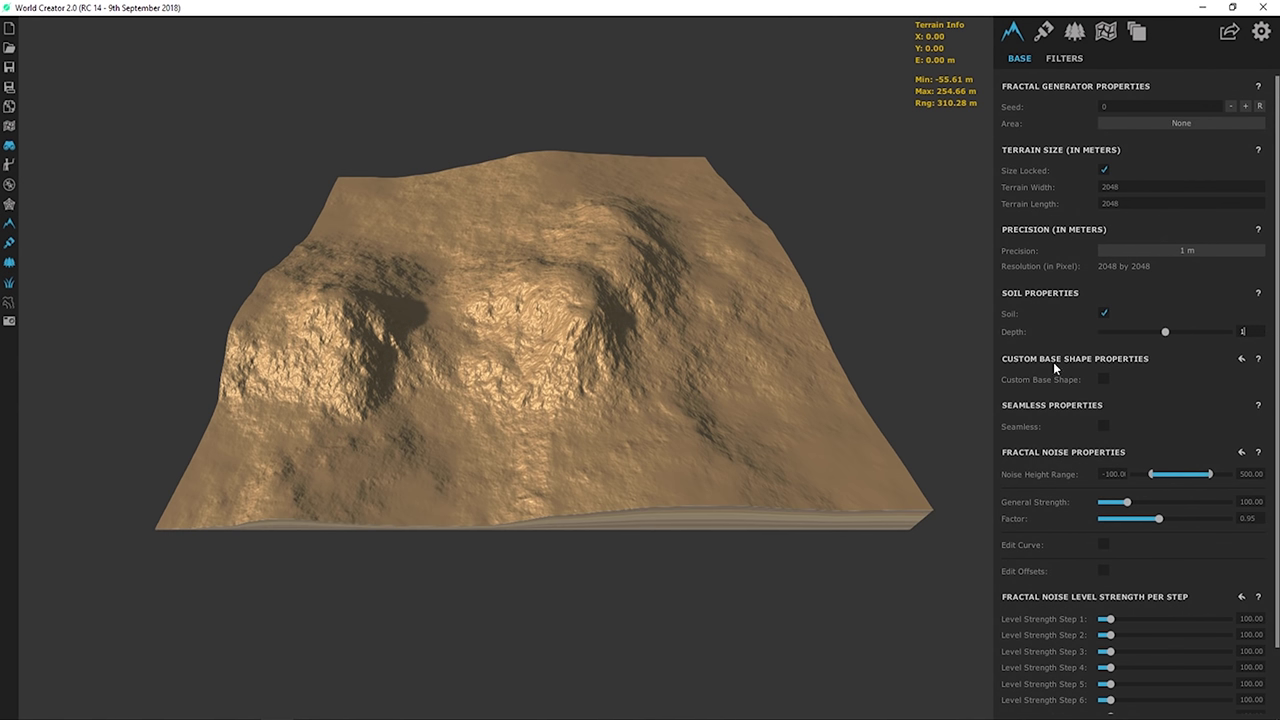
- Enable a custom base shape, flatten the entire terrain with it and finish editing the shape
left_click(1105, 380)
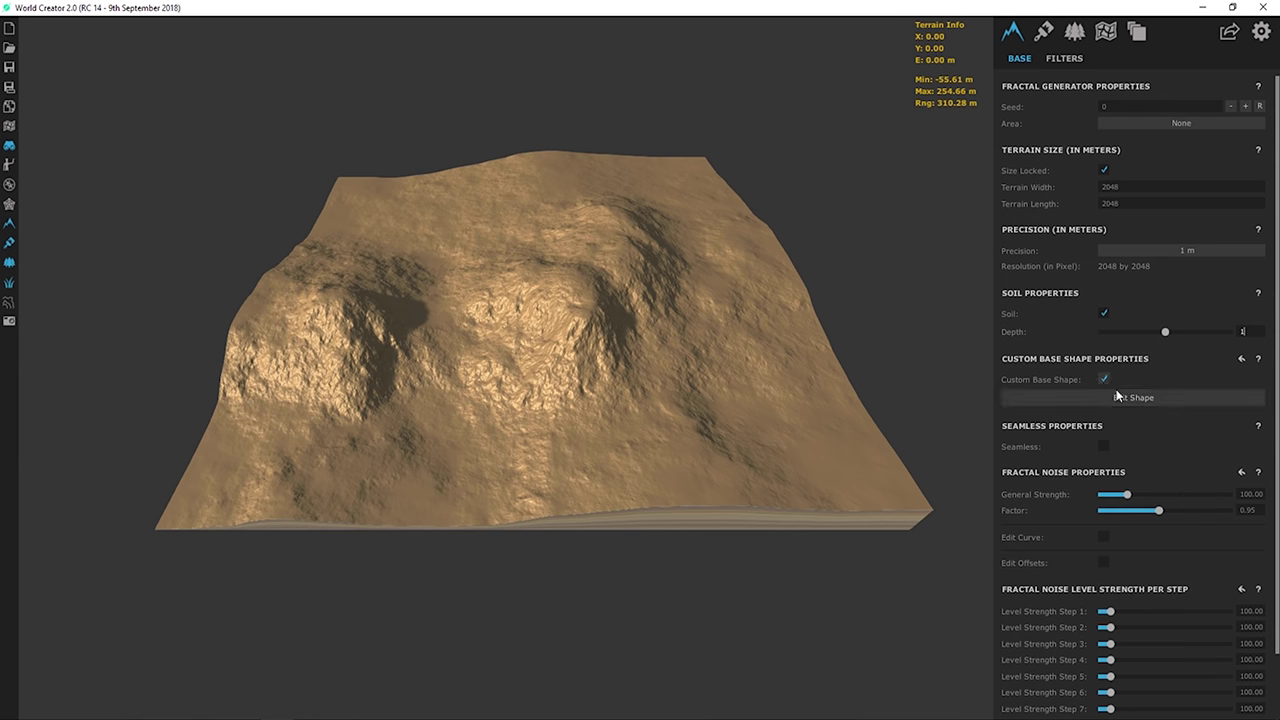
left_click(1116, 397)
left_click(1095, 504)
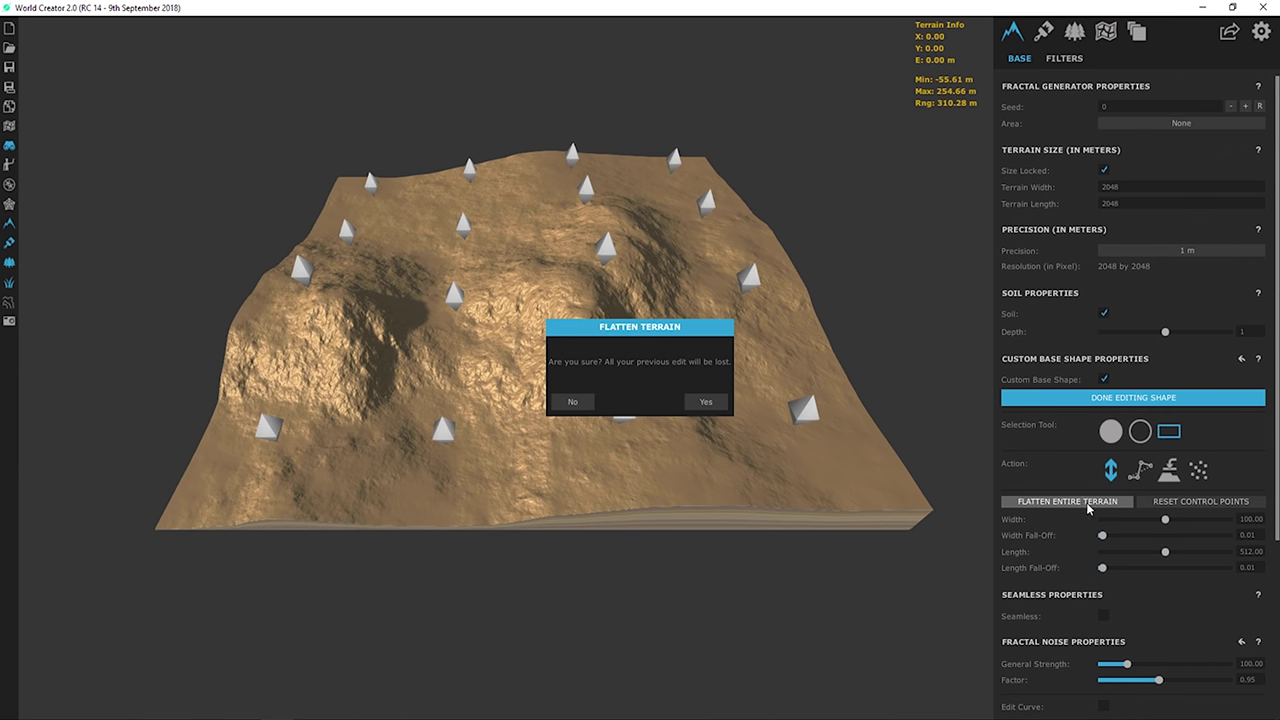
left_click(706, 403)
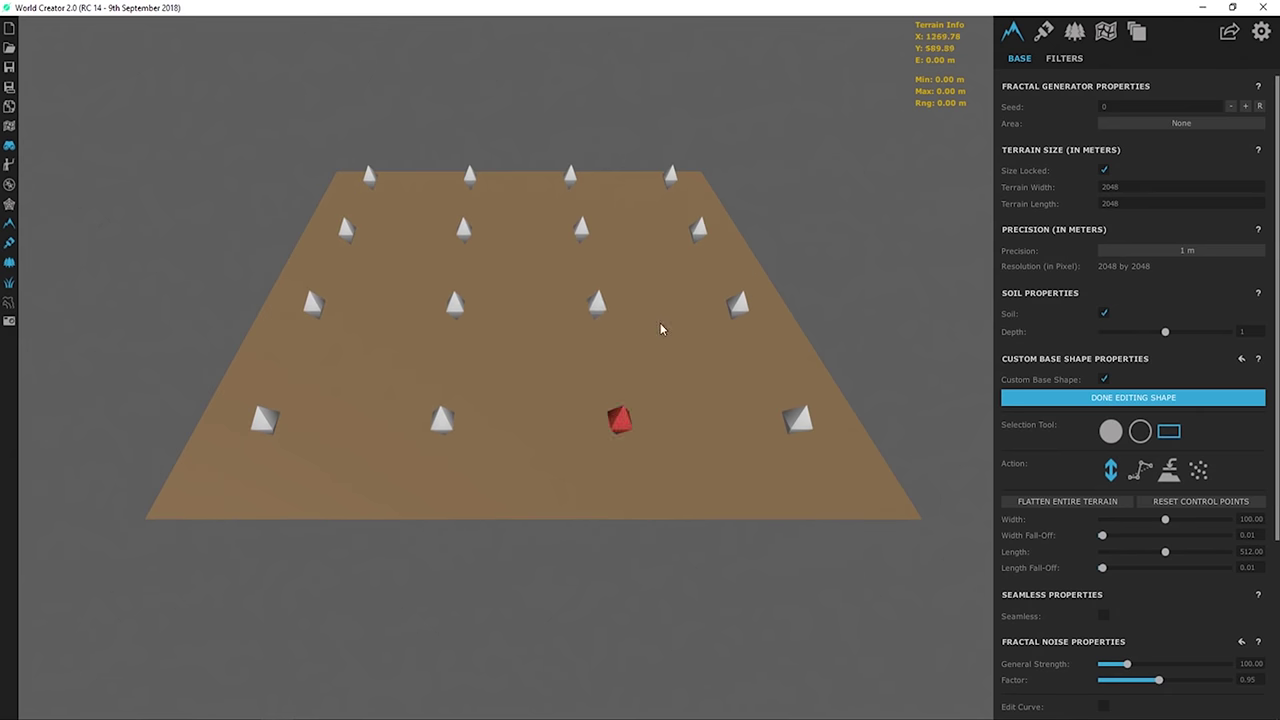
left_click(1133, 397)
- Add an area layer, fit it to the terrain size and lock it
left_click(1105, 31)
scroll(570, 267, "up", 3)
scroll(563, 357, "down", 3)
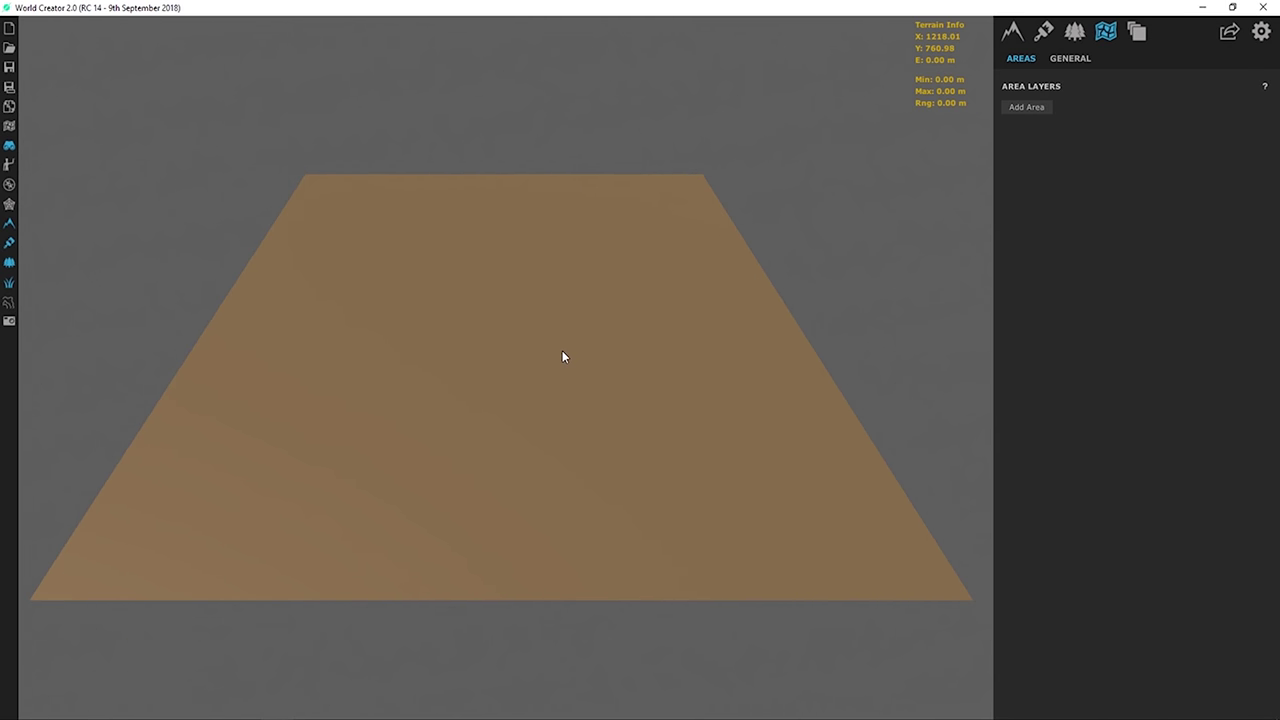
left_click(1030, 107)
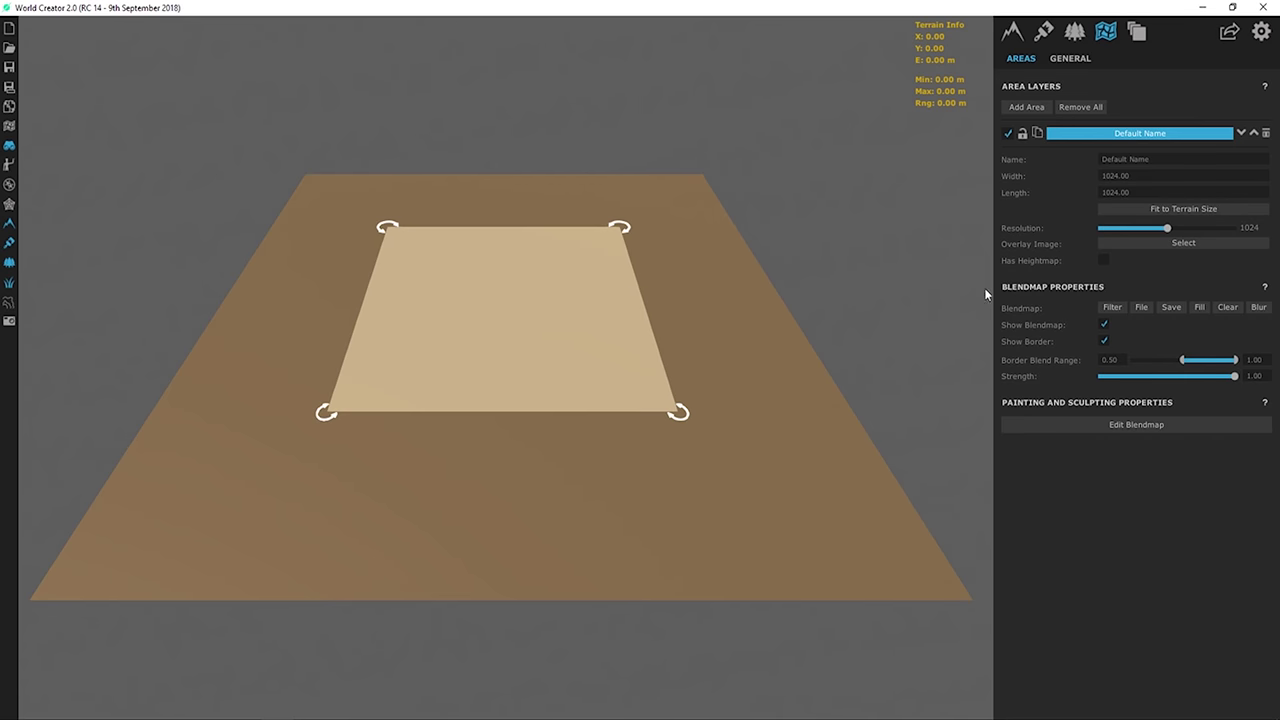
left_click(1222, 208)
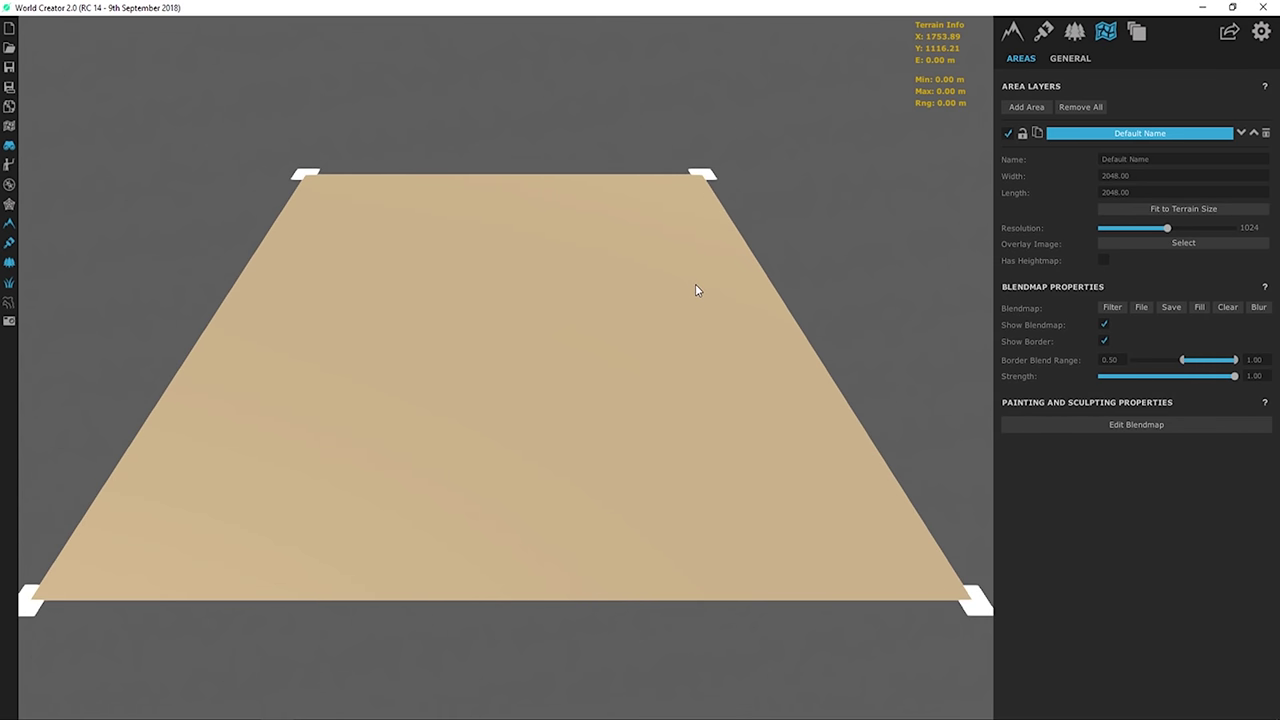
left_click(1022, 140)
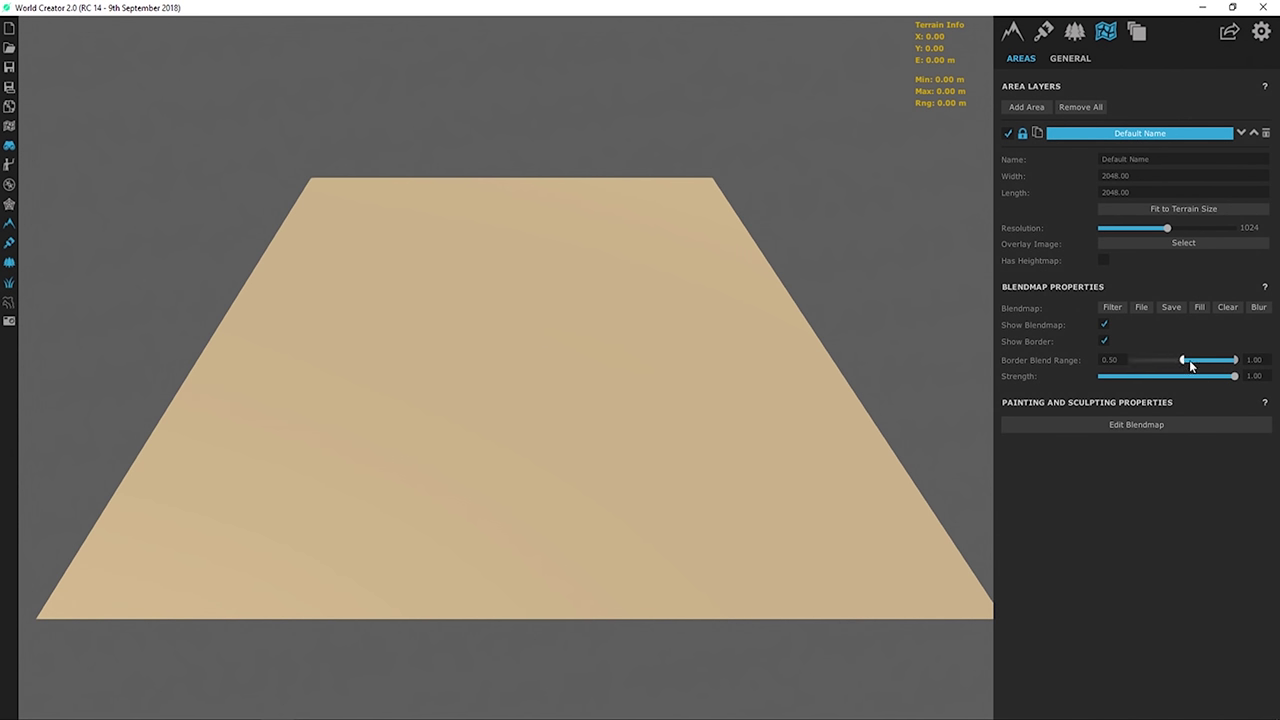
- Set the area's blendmap border blend range to 1.00 and hide the blendmap
left_click_drag(1190, 366, 1268, 372)
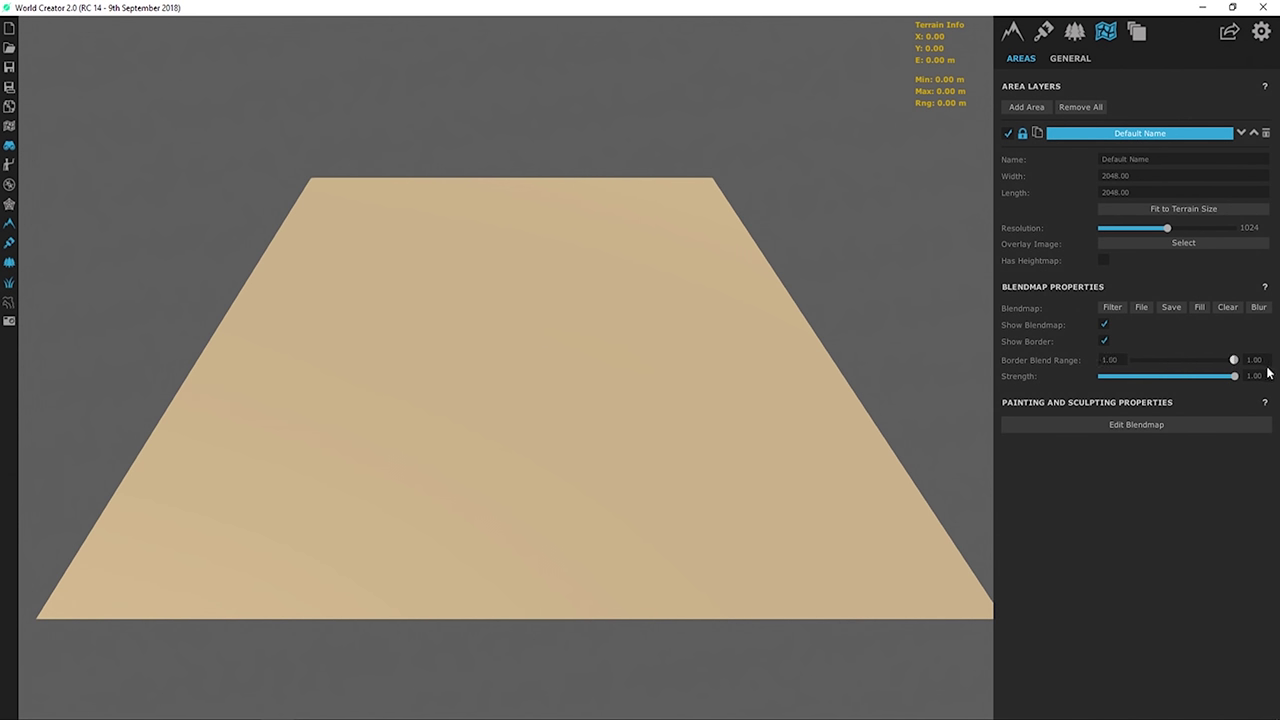
left_click(1104, 326)
left_click(1126, 422)
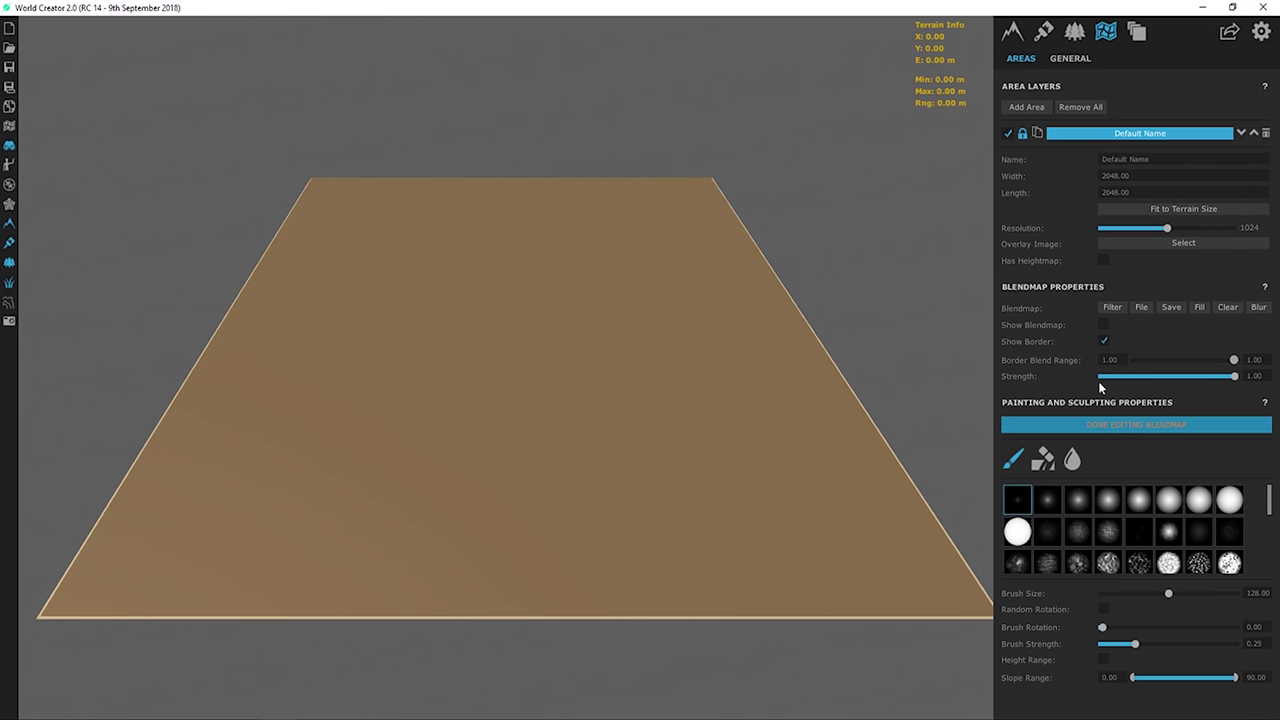
- Give the area a heightmap and set the heightmap's border blend range to 1.00
left_click(1104, 260)
scroll(1173, 425, "down", 2)
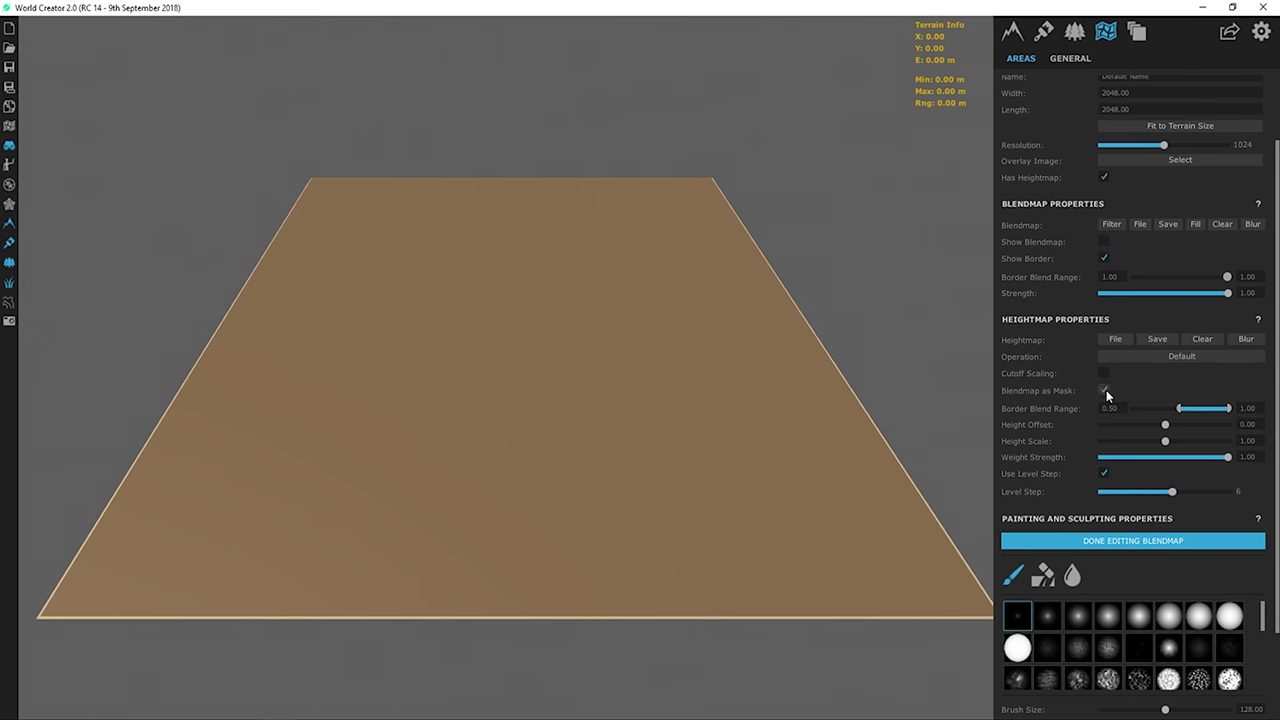
left_click_drag(1231, 411, 1240, 411)
left_click(1017, 648)
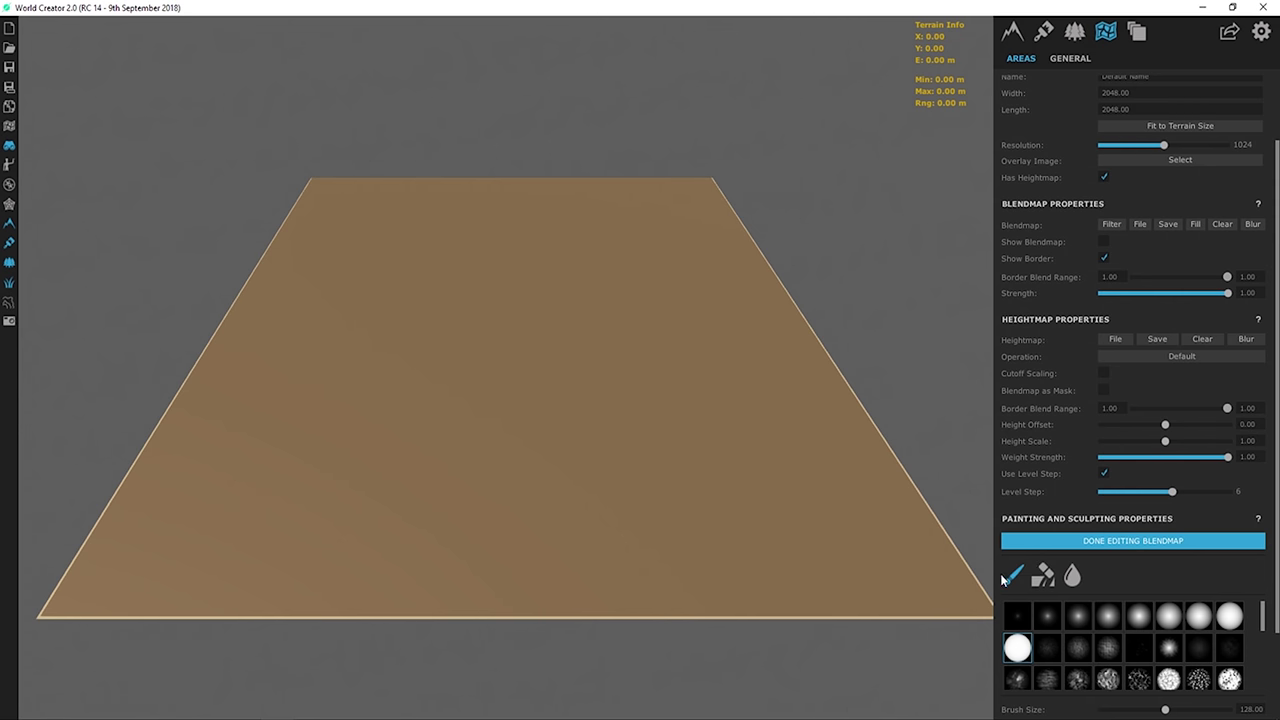
scroll(1037, 474, "down", 2)
scroll(1062, 510, "up", 3)
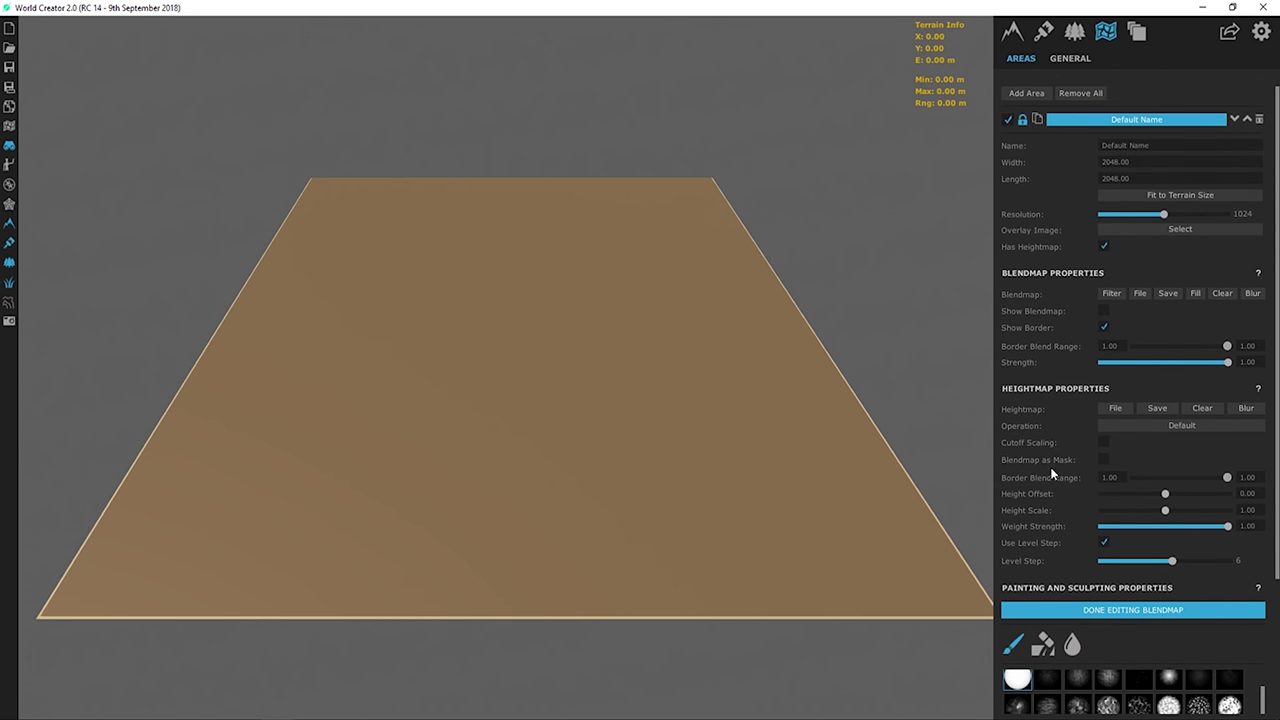
scroll(1050, 474, "down", 3)
left_click(1094, 443)
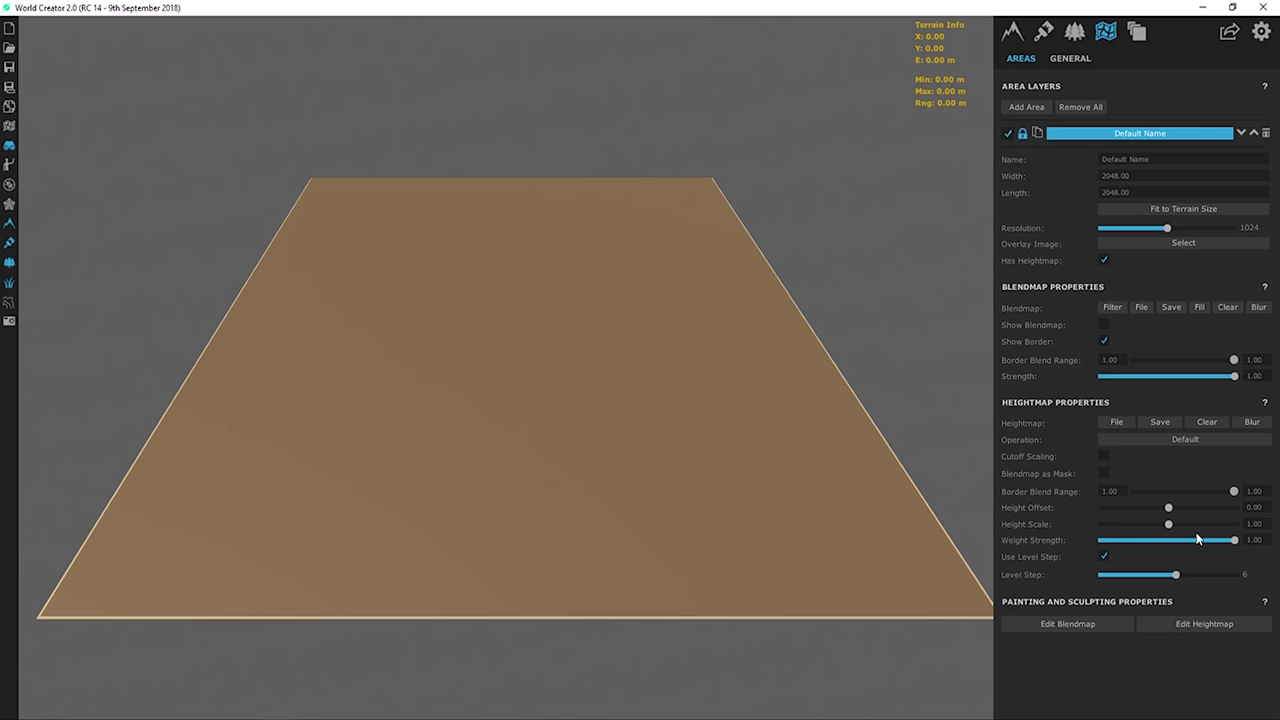
- Start editing the area's heightmap with the level tool at height 10 and the largest soft round brush
left_click(1210, 624)
scroll(1066, 442, "down", 4)
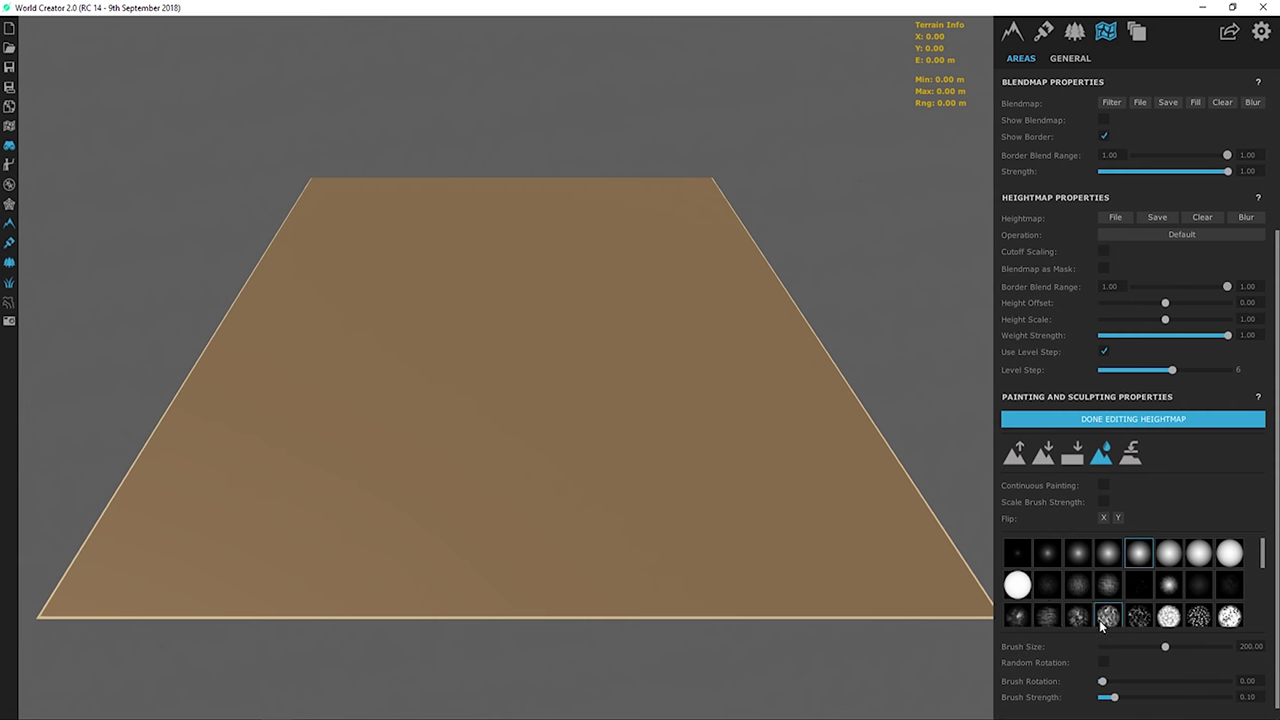
left_click(1072, 453)
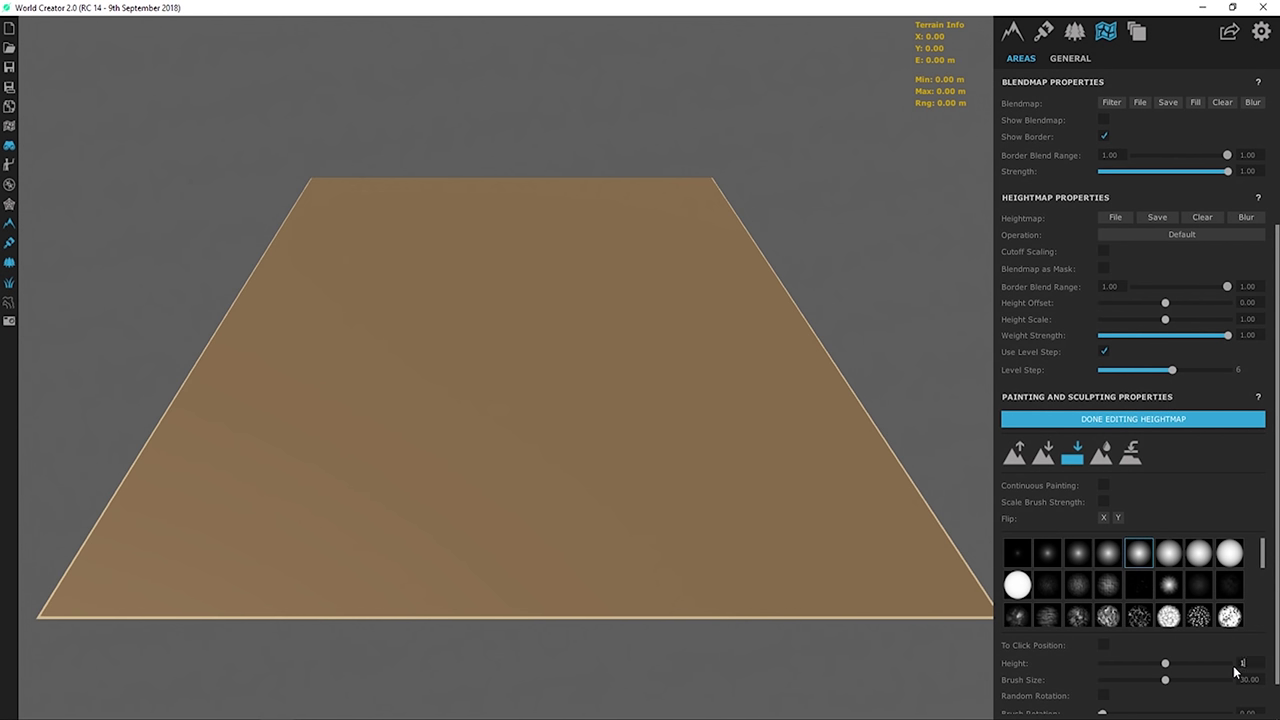
key("Return")
left_click(1216, 562)
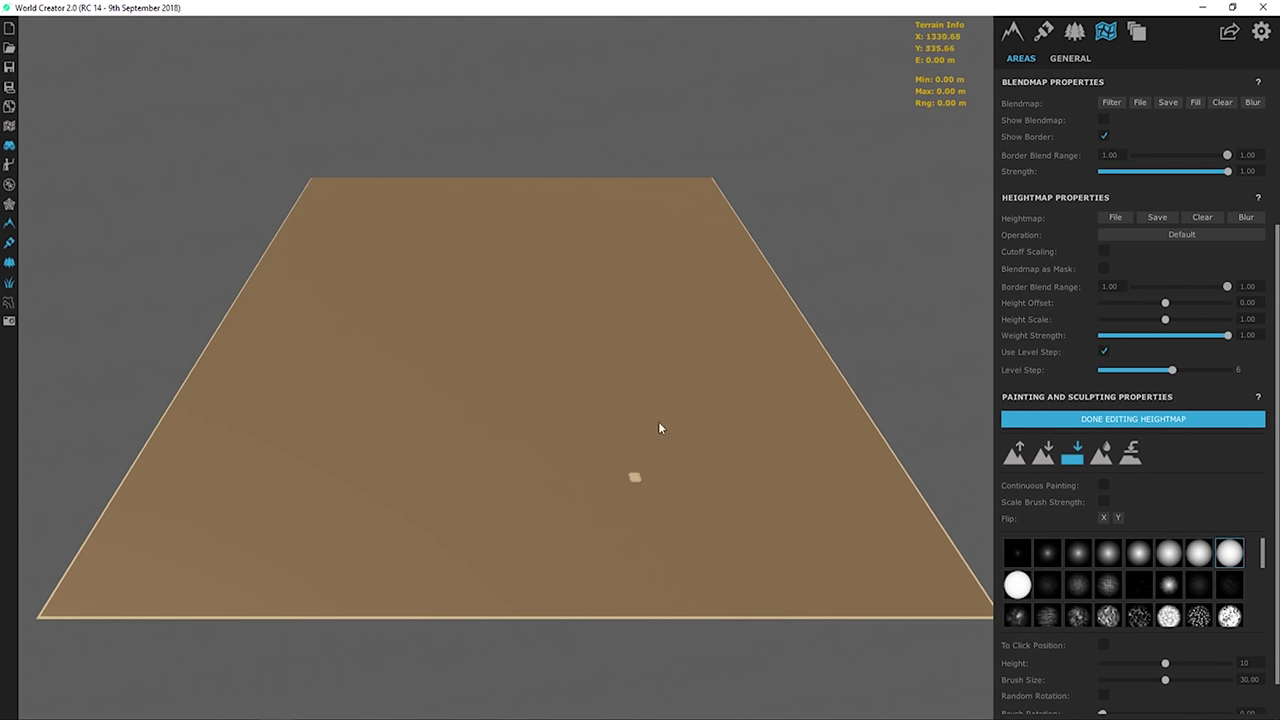
- Set the brush size to 500 and level an oval patch around the terrain's centre at height 10
scroll(1068, 660, "down", 1)
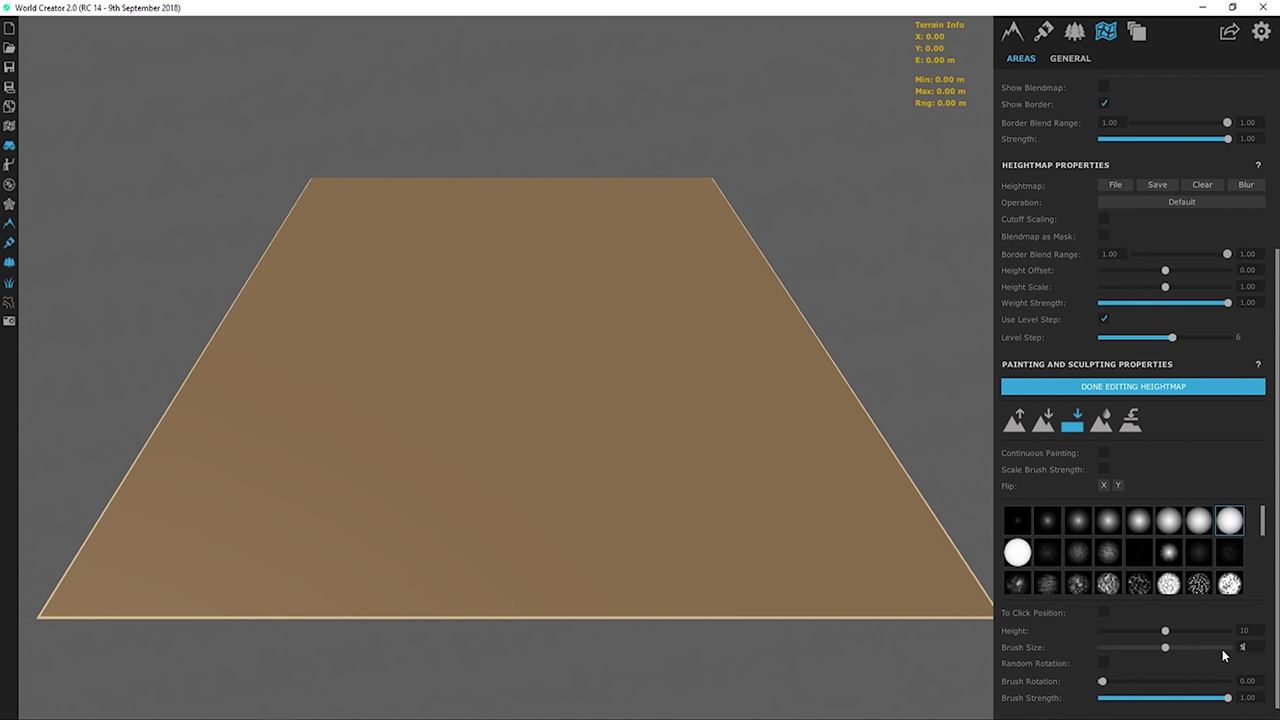
key("Return")
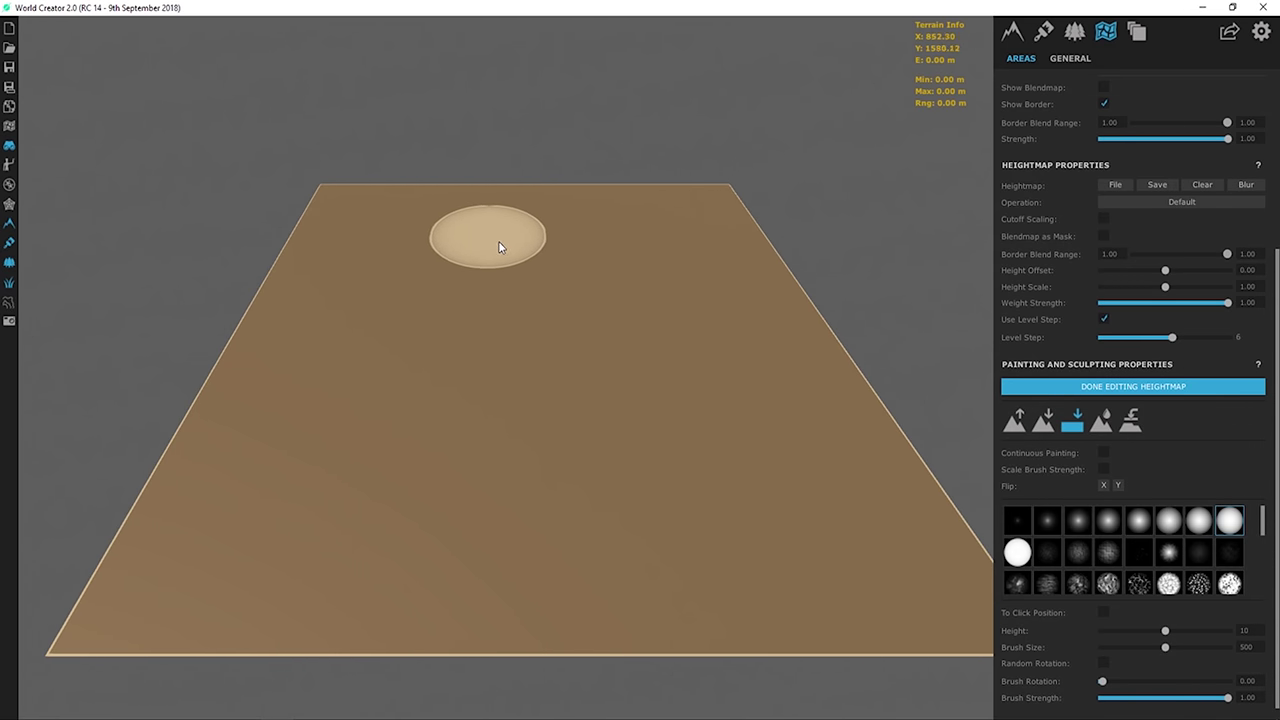
mouse_move(513, 284)
left_mouse_down()
mouse_move(511, 354)
mouse_move(561, 388)
mouse_move(580, 357)
mouse_move(543, 297)
mouse_move(513, 295)
mouse_move(485, 314)
mouse_move(505, 353)
mouse_move(556, 389)
mouse_move(583, 376)
mouse_move(564, 320)
mouse_move(528, 290)
mouse_move(502, 305)
left_mouse_up()
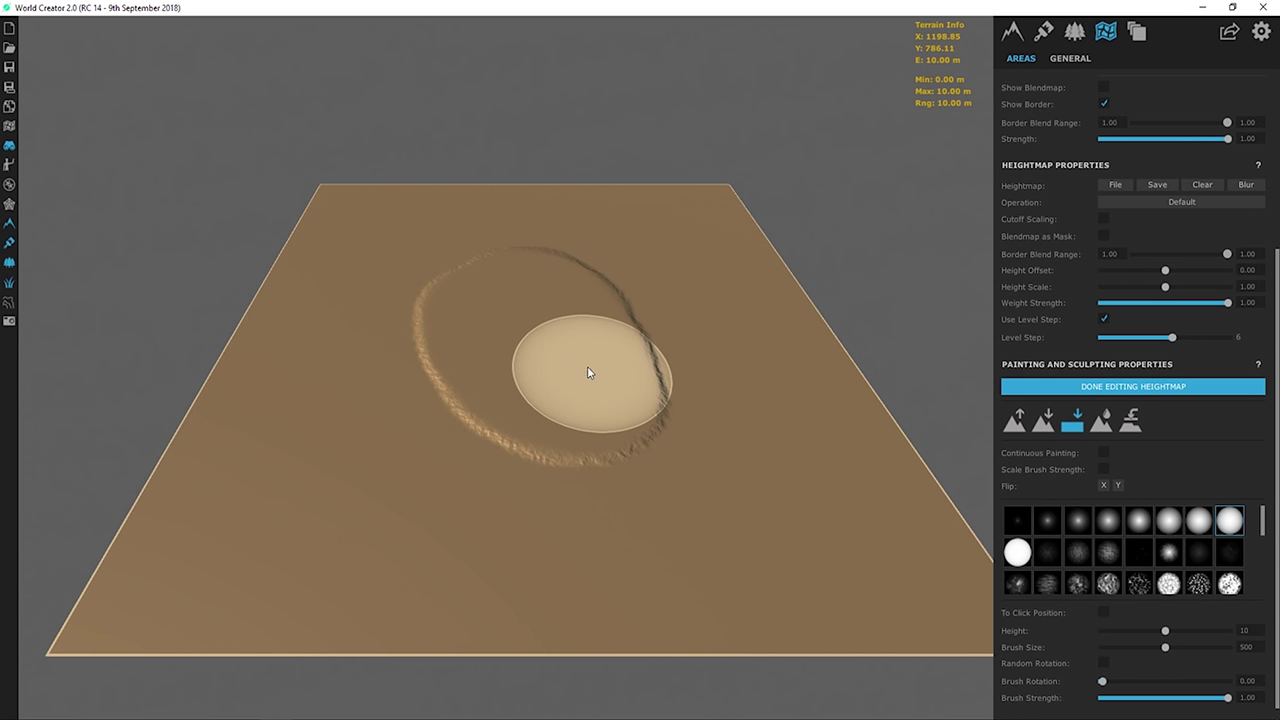
- Raise a broad plateau over most of the terrain by levelling at height 60 with brush size 500
middle_click_drag(495, 349, 475, 346)
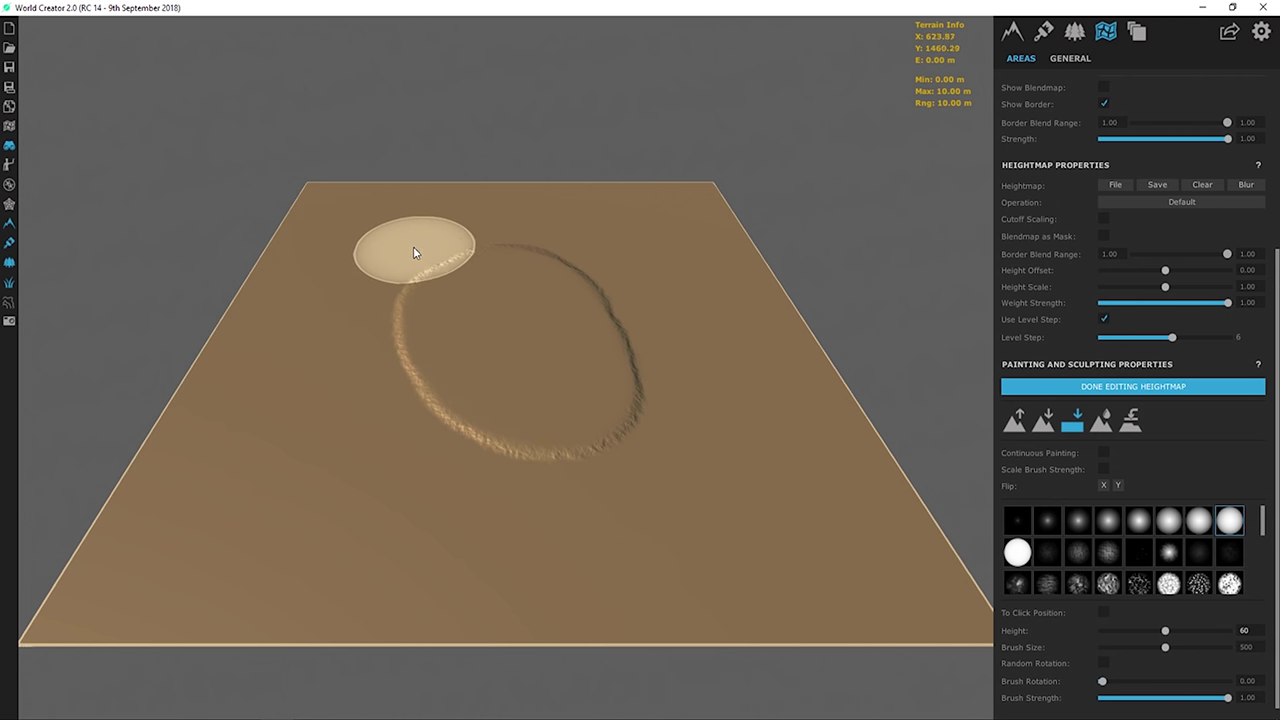
mouse_move(406, 252)
left_mouse_down()
mouse_move(360, 332)
mouse_move(354, 377)
mouse_move(446, 468)
mouse_move(543, 466)
mouse_move(603, 446)
mouse_move(574, 310)
mouse_move(580, 274)
mouse_move(637, 241)
mouse_move(577, 254)
mouse_move(400, 232)
mouse_move(470, 285)
mouse_move(503, 429)
mouse_move(641, 273)
mouse_move(627, 393)
mouse_move(603, 428)
mouse_move(643, 289)
mouse_move(390, 263)
mouse_move(362, 317)
mouse_move(351, 366)
mouse_move(396, 426)
mouse_move(573, 459)
left_mouse_up()
scroll(443, 336, "down", 1)
middle_click_drag(542, 338, 549, 412)
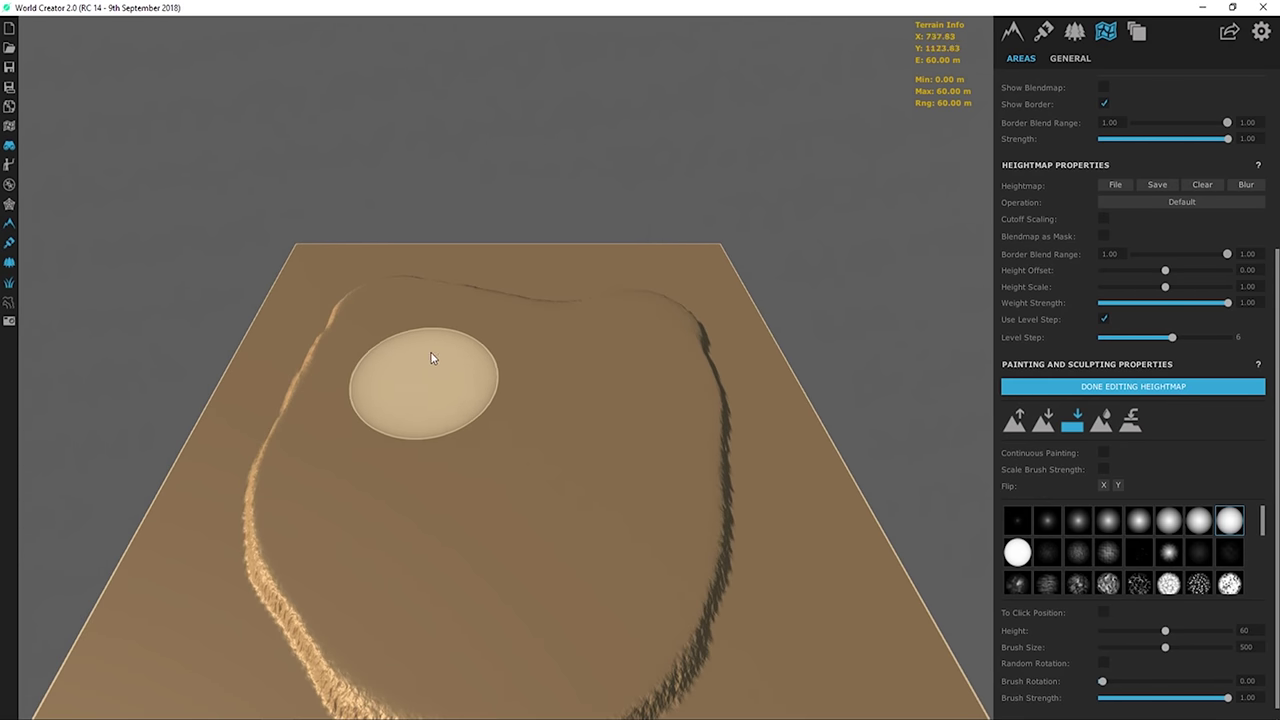
- Set the level height to -30 and brush strength to about 0.49, and lower the ground beside the plateau's right edge
middle_click_drag(595, 491, 605, 430)
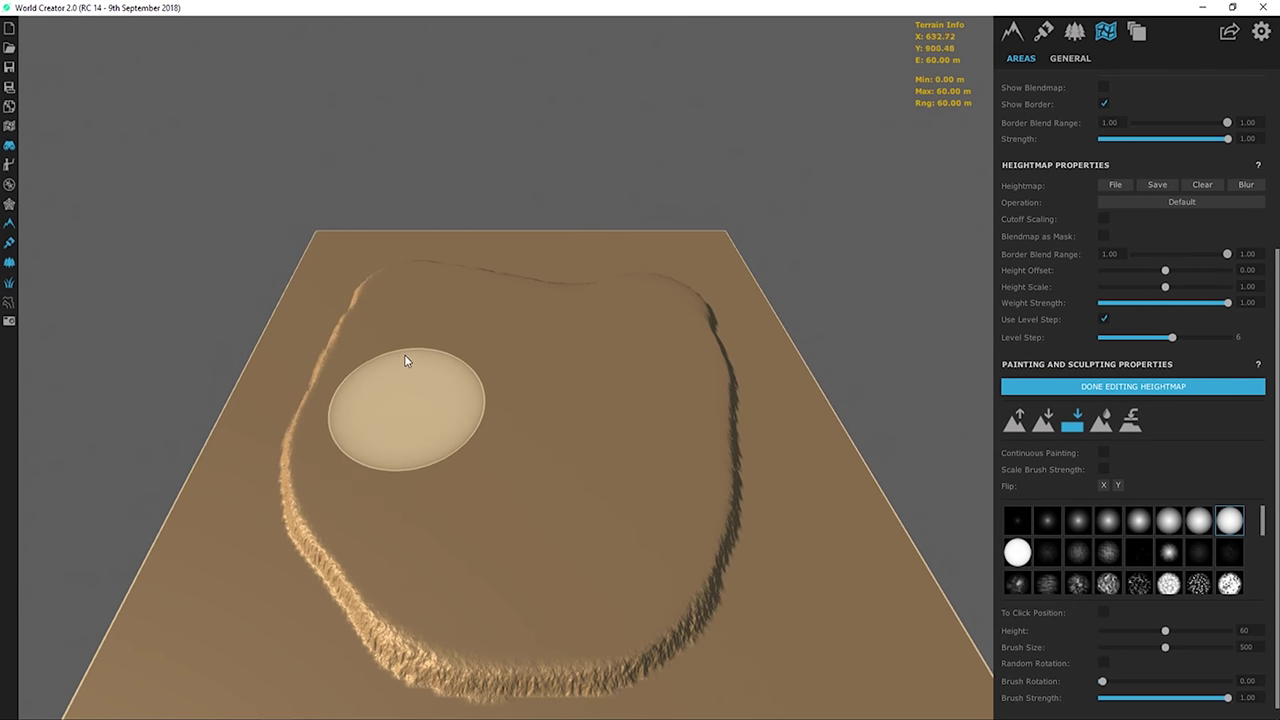
scroll(415, 390, "down", 1)
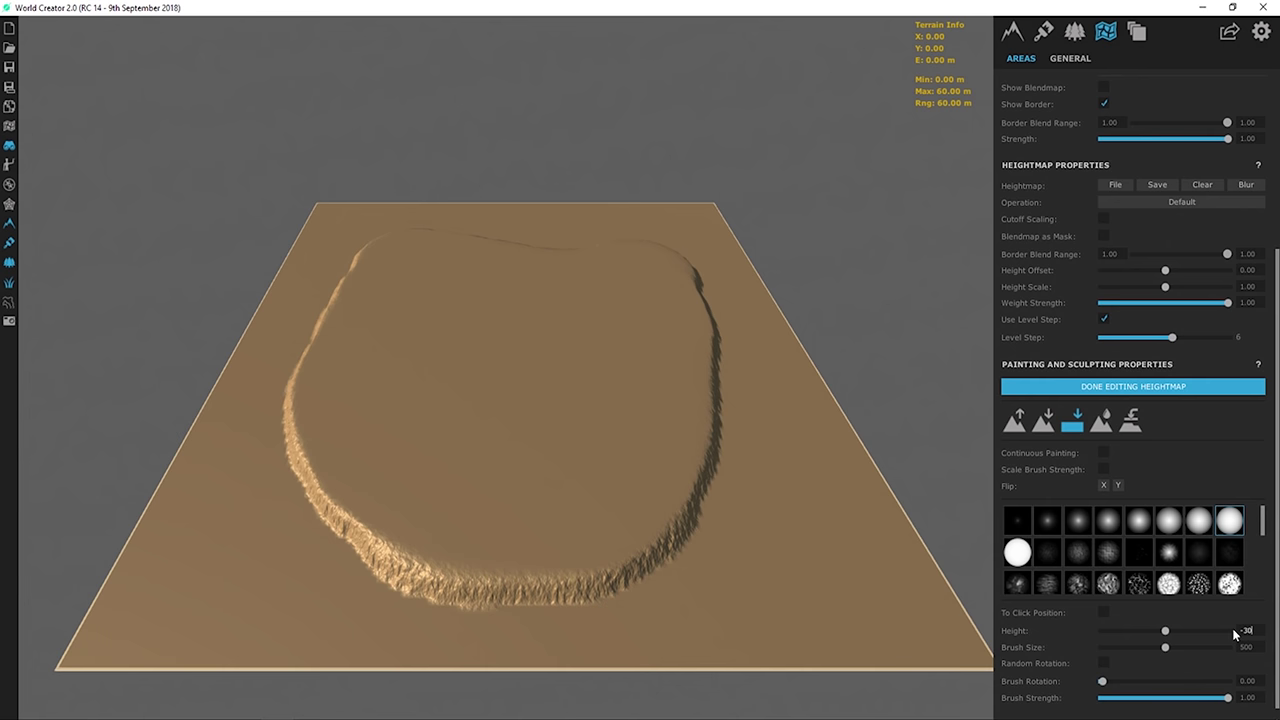
left_click(1172, 697)
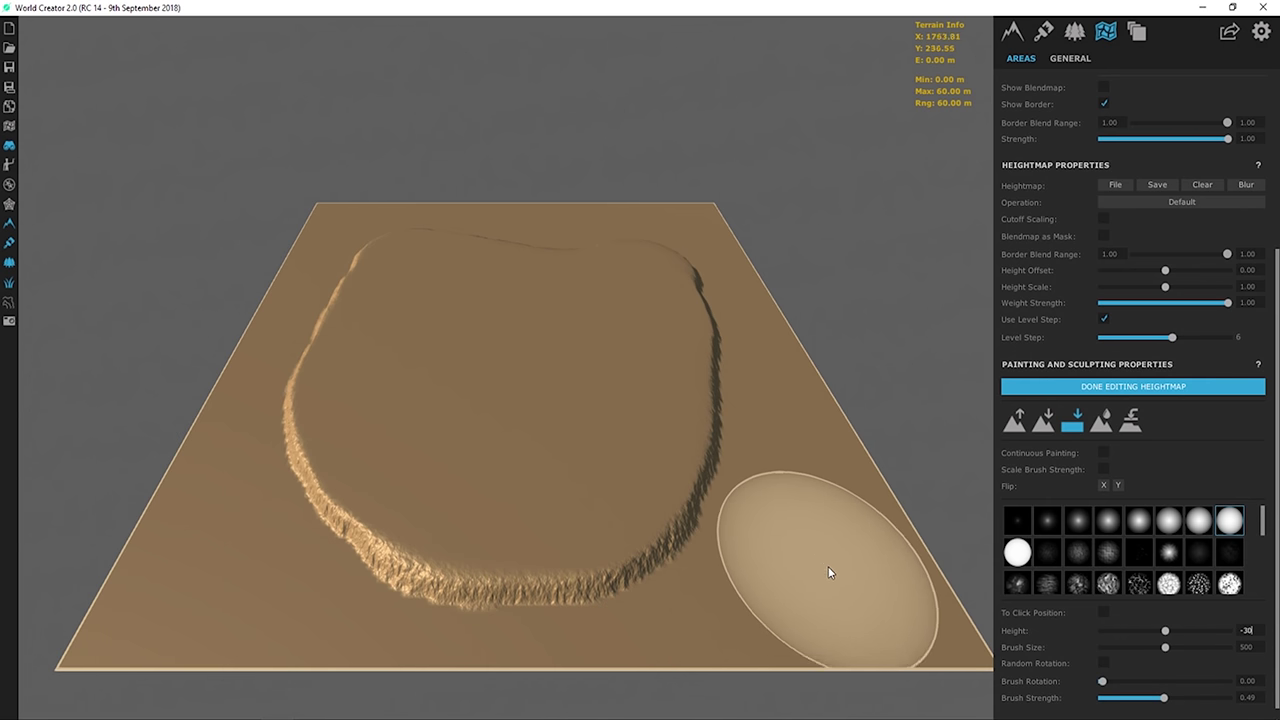
left_click(796, 574)
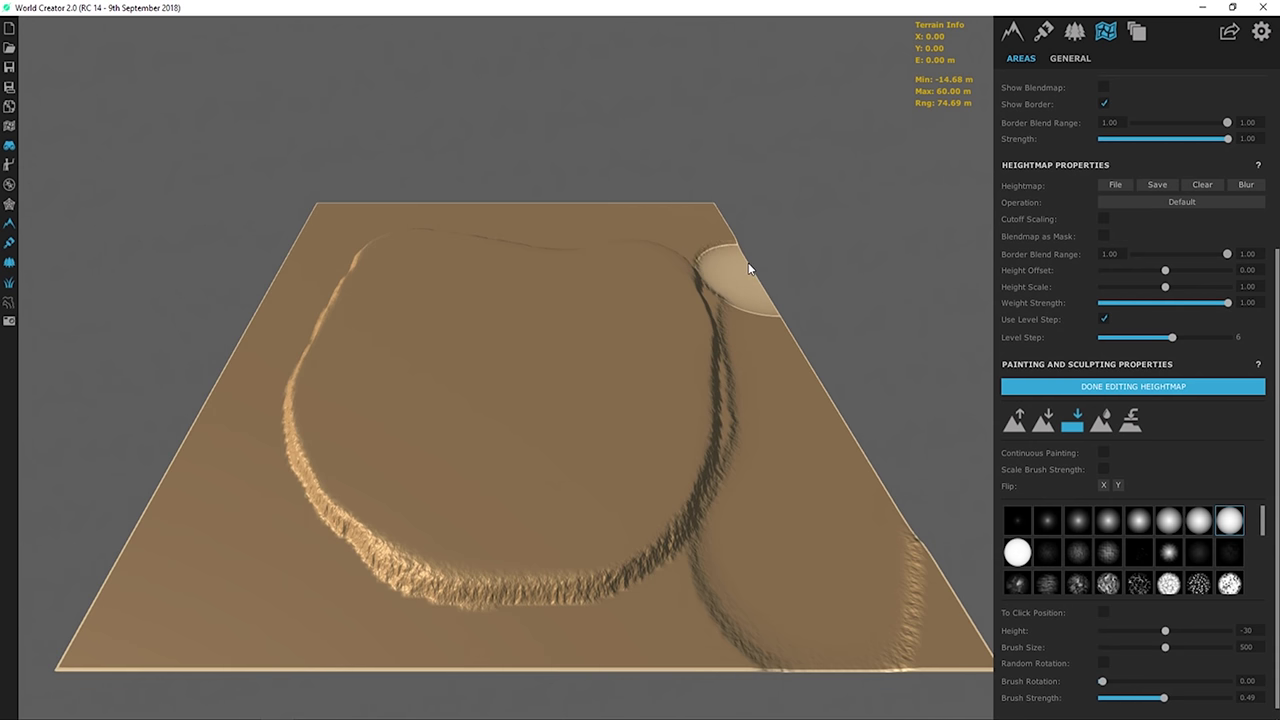
middle_click_drag(882, 566, 752, 436)
left_click(836, 520)
- Lower the ground in the near-left corner and along the plateau's left and far sides by levelling at height -30
mouse_move(823, 526)
left_mouse_down()
mouse_move(620, 568)
mouse_move(618, 555)
mouse_move(354, 550)
mouse_move(214, 528)
mouse_move(166, 471)
mouse_move(174, 449)
left_mouse_up()
scroll(480, 560, "up", 3)
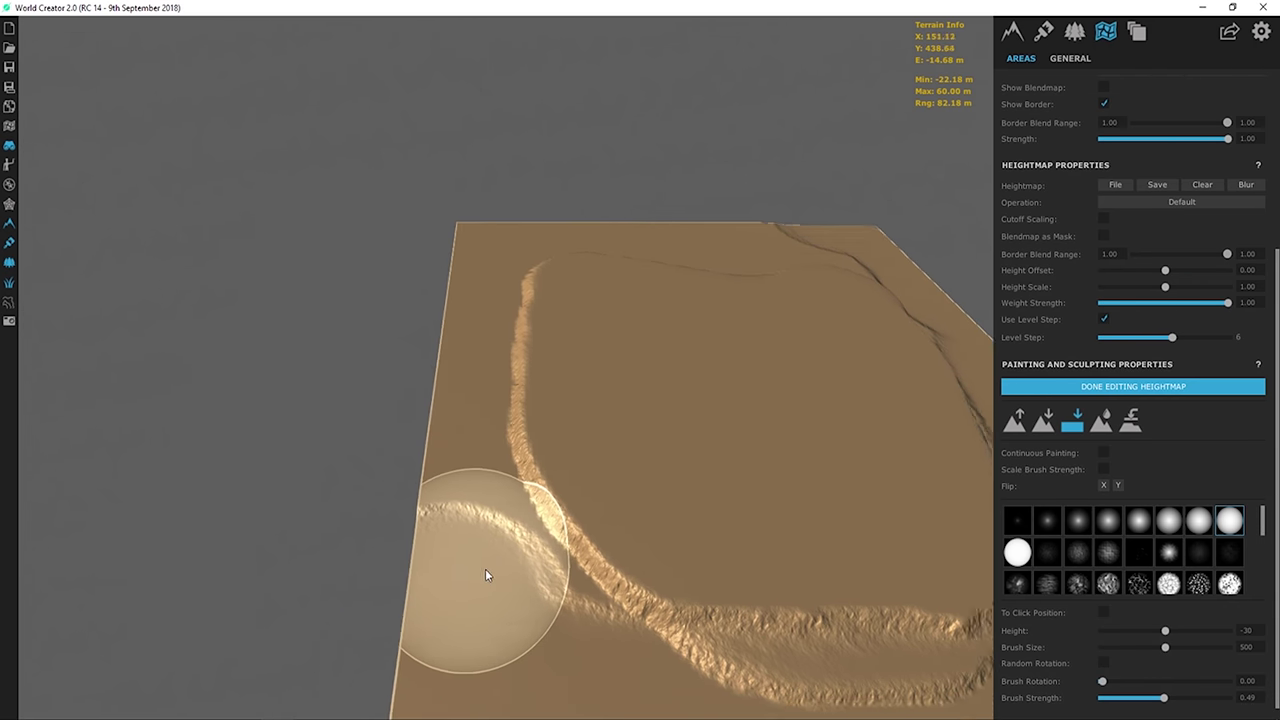
mouse_move(499, 636)
left_mouse_down()
mouse_move(437, 495)
mouse_move(463, 305)
mouse_move(495, 237)
left_mouse_up()
middle_click_drag(495, 239, 254, 457)
mouse_move(310, 434)
left_mouse_down()
mouse_move(431, 430)
mouse_move(630, 473)
mouse_move(681, 452)
left_mouse_up()
left_click_drag(251, 450, 178, 520)
middle_click_drag(144, 608, 214, 392)
mouse_move(214, 395)
left_mouse_down()
mouse_move(219, 343)
mouse_move(257, 304)
mouse_move(409, 287)
mouse_move(355, 285)
mouse_move(262, 340)
mouse_move(144, 506)
left_mouse_up()
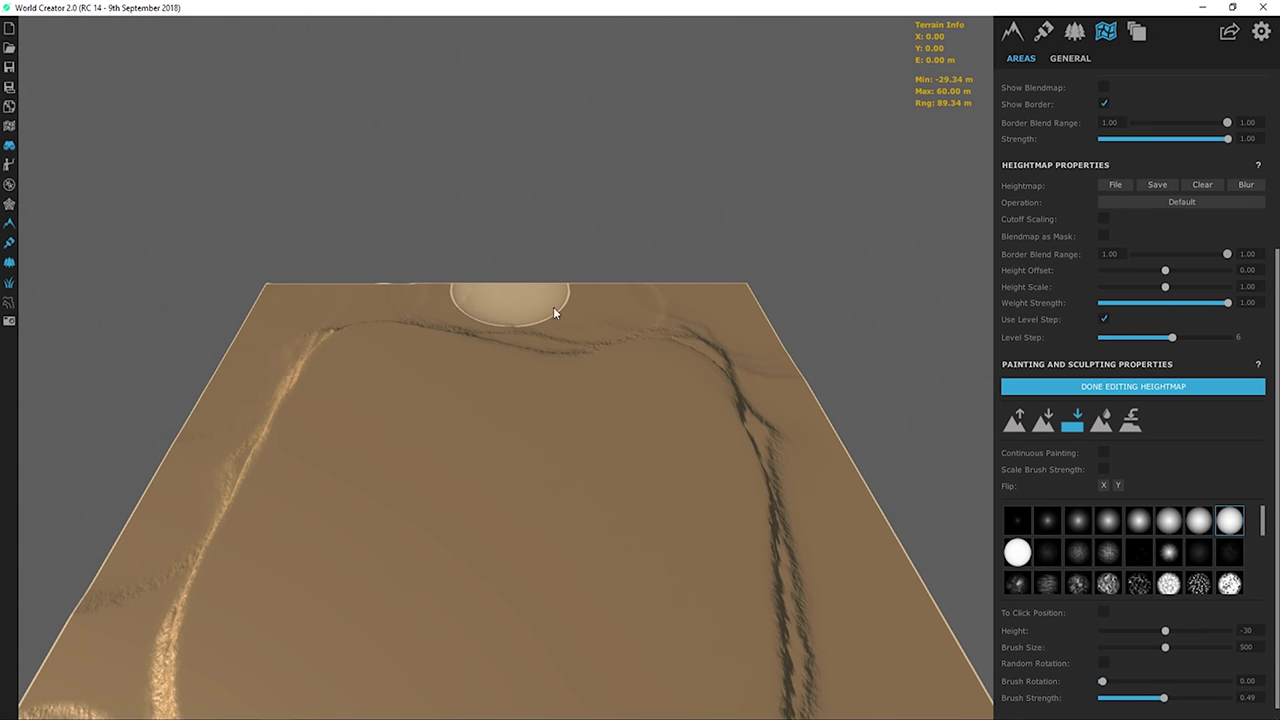
- Lower the two near corners and the strip along the plateau's front edge at height -30, and set the brush size to 300
scroll(792, 522, "down", 4)
middle_click_drag(792, 522, 800, 400)
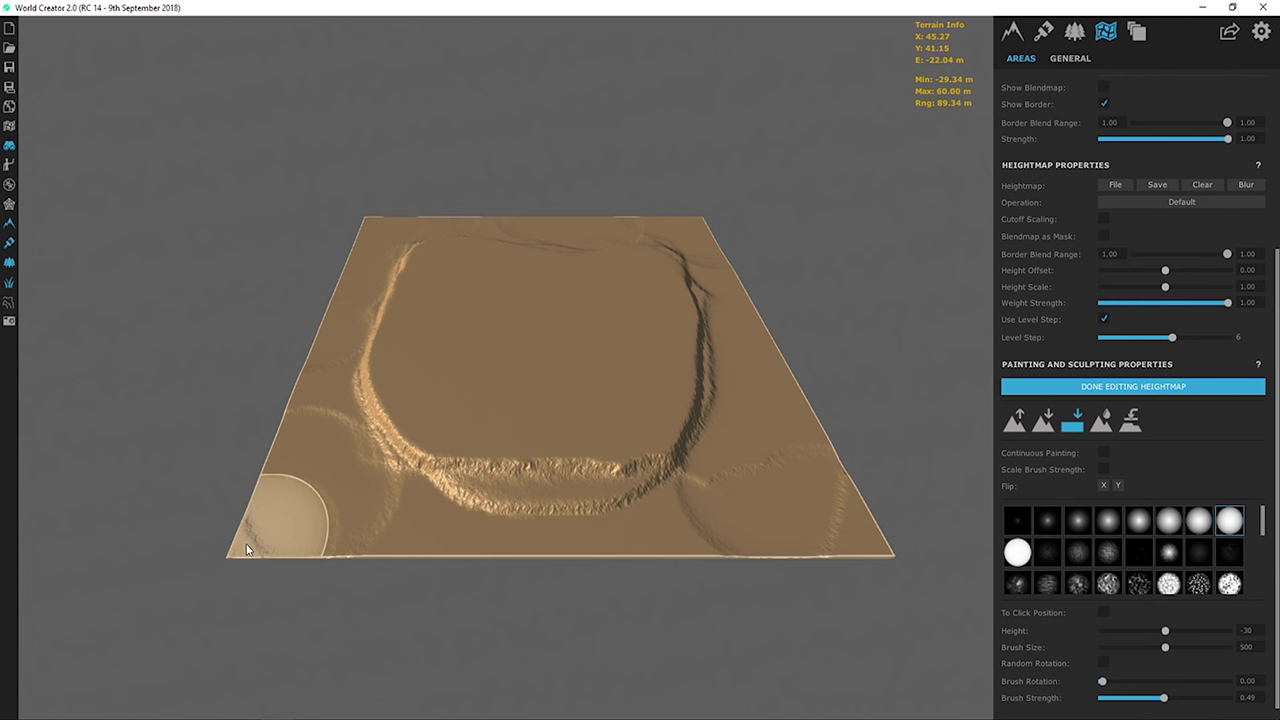
mouse_move(247, 549)
left_mouse_down()
mouse_move(249, 537)
mouse_move(314, 543)
mouse_move(334, 531)
mouse_move(297, 480)
left_mouse_up()
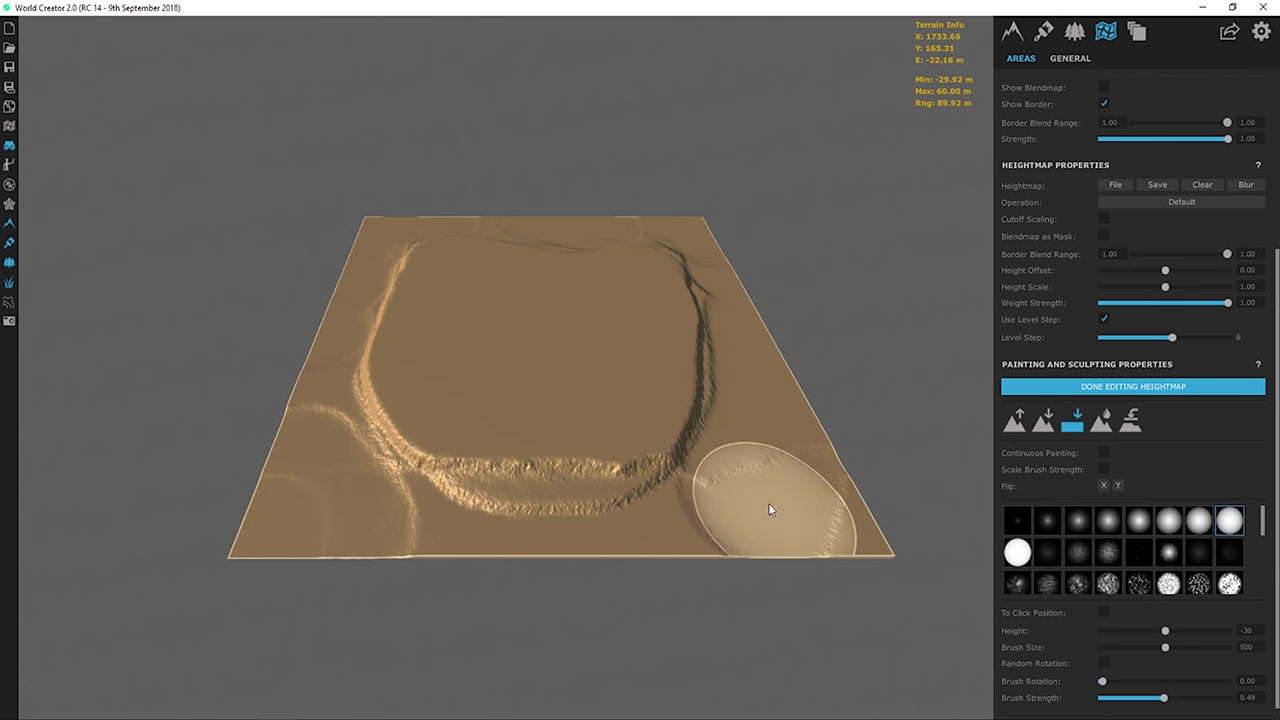
mouse_move(769, 510)
left_mouse_down()
mouse_move(794, 466)
mouse_move(794, 417)
mouse_move(734, 286)
mouse_move(778, 448)
mouse_move(744, 502)
mouse_move(831, 498)
mouse_move(726, 544)
mouse_move(660, 550)
left_mouse_up()
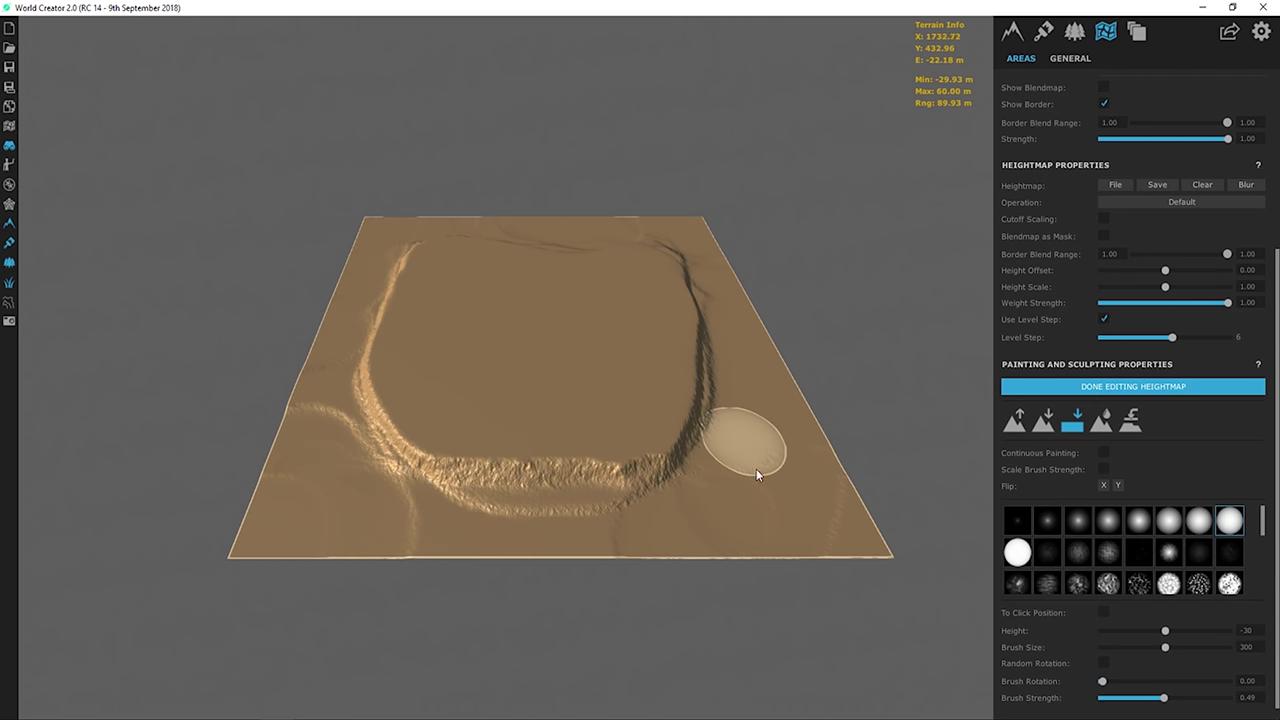
- Set the level brush to height 55, size 200 and strength 1, with a softer, more concentrated round brush shape
middle_click_drag(610, 382, 640, 442)
scroll(618, 440, "up", 1)
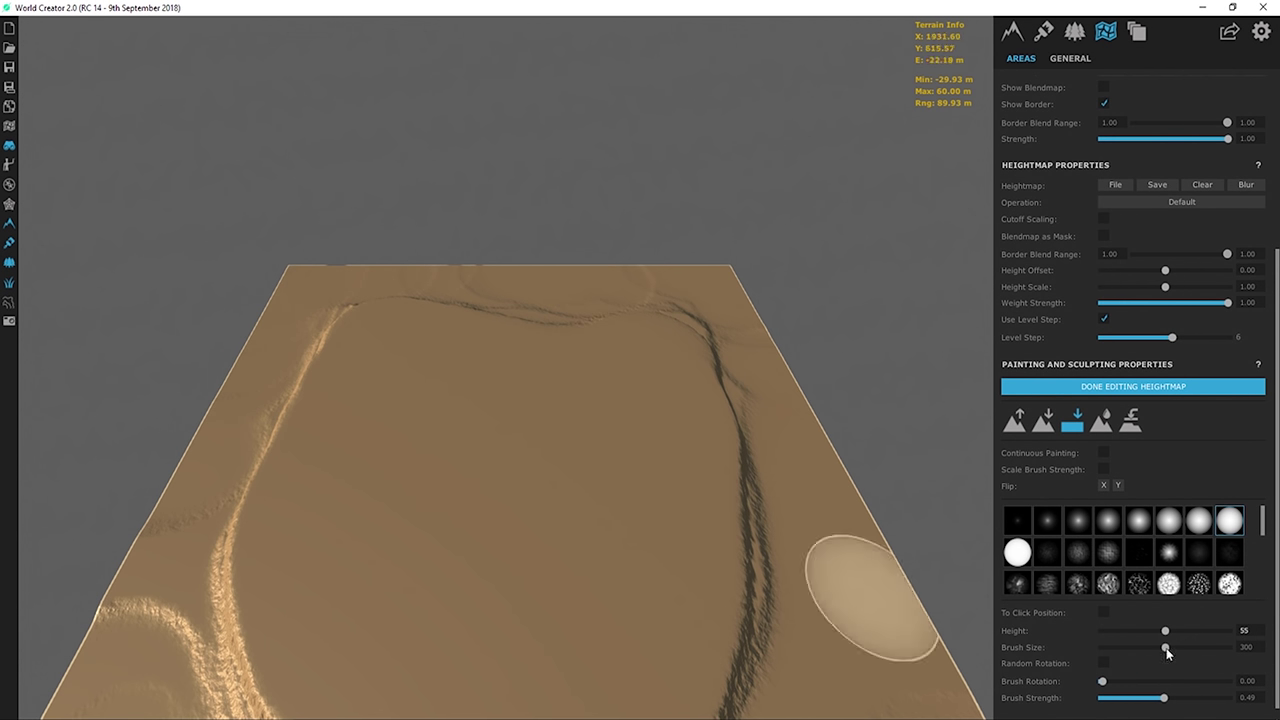
left_click_drag(1264, 697, 1229, 696)
type("1")
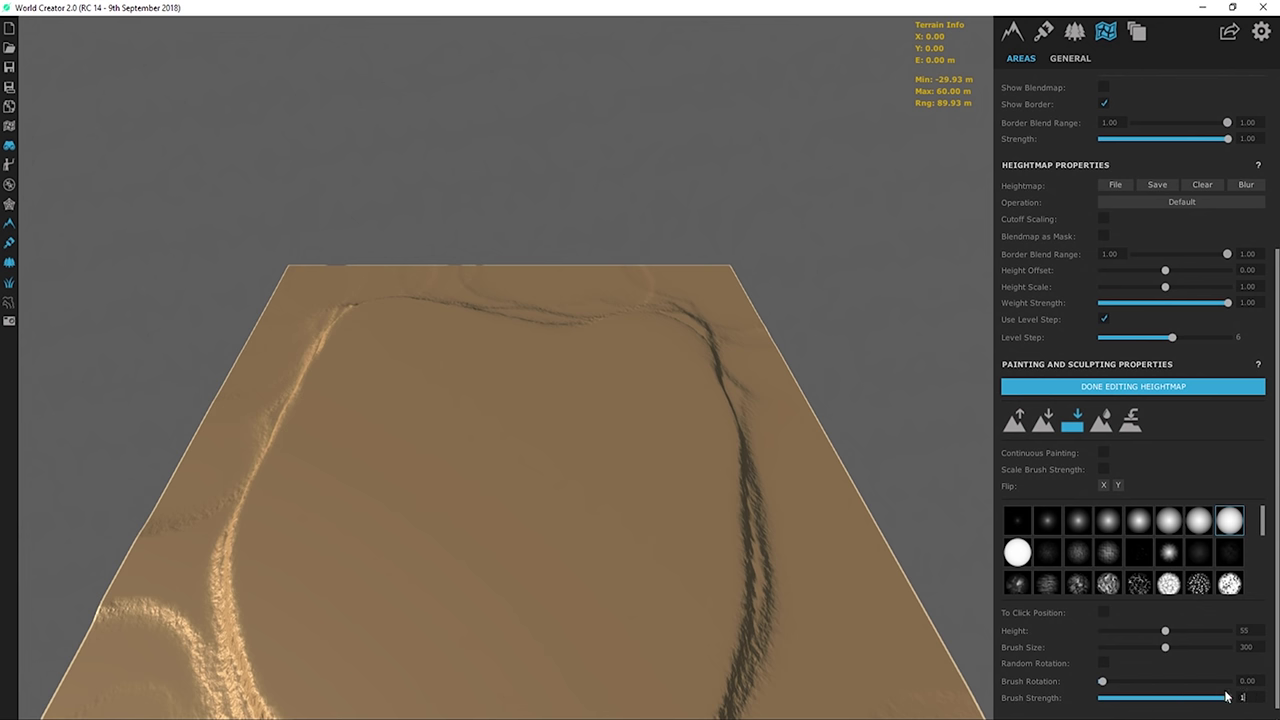
key("Return")
middle_click_drag(515, 555, 558, 424)
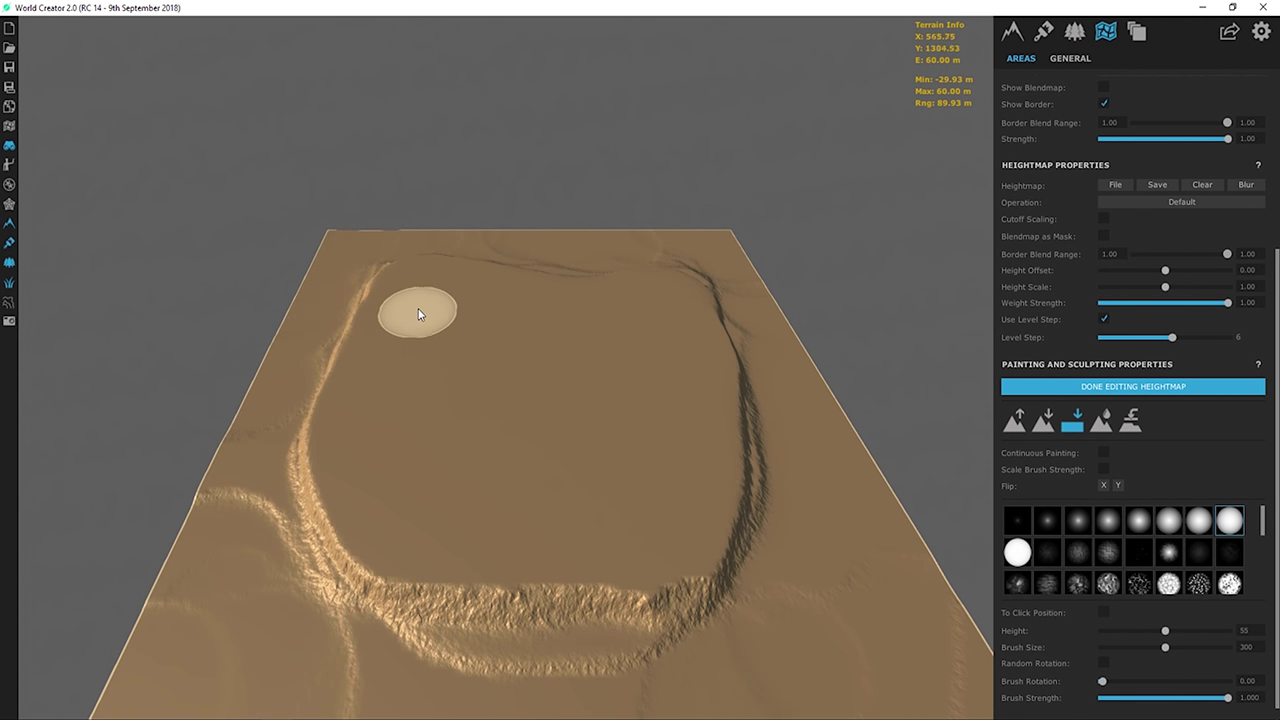
left_click_drag(1257, 645, 1237, 644)
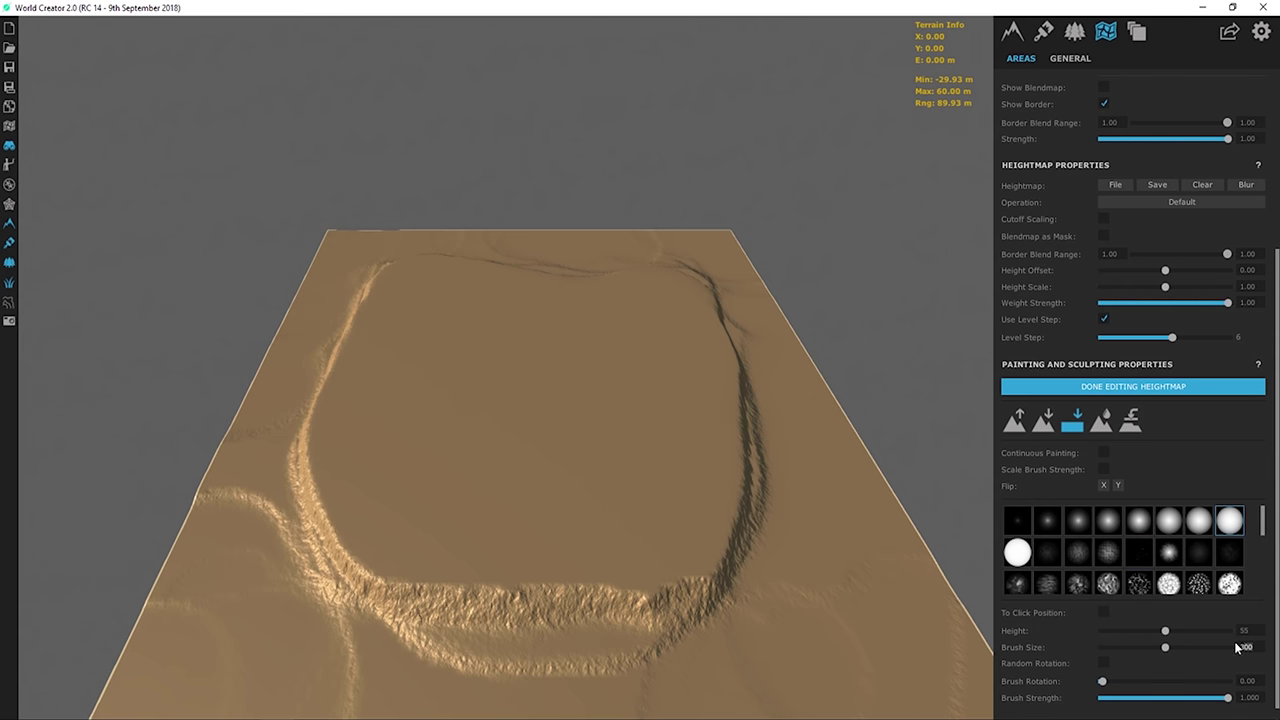
type("200")
left_click(1108, 520)
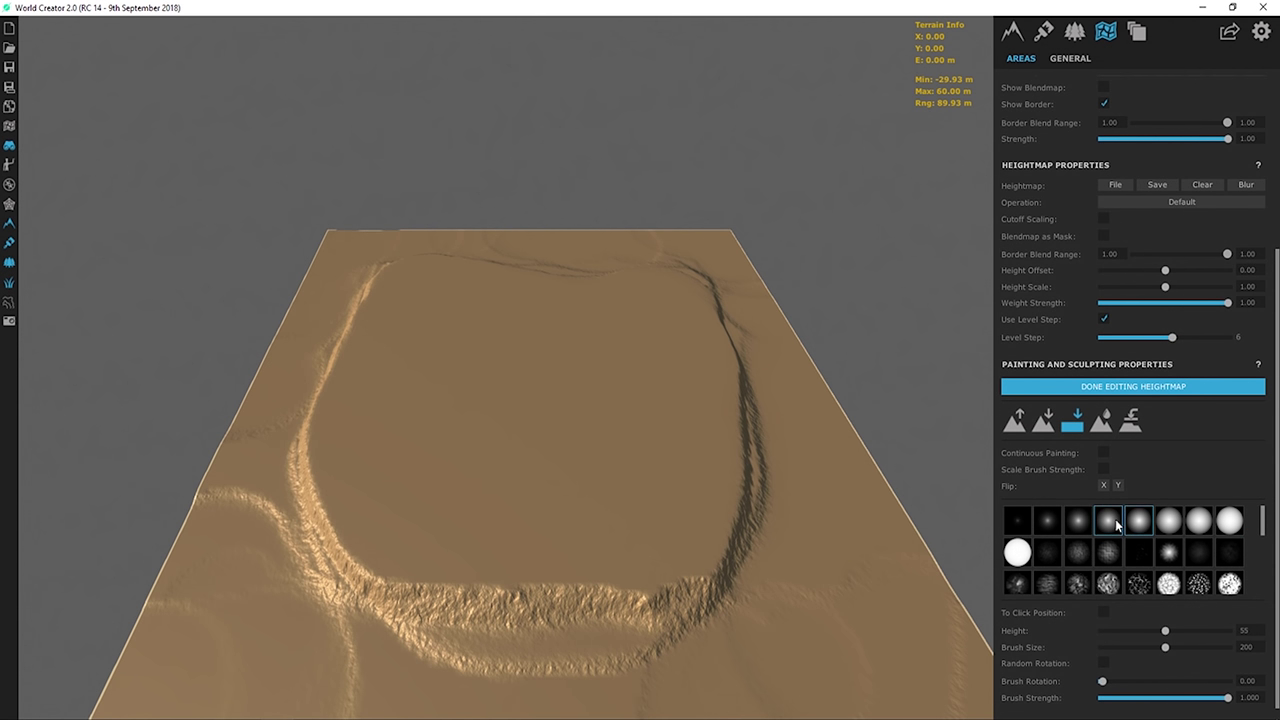
- Carve a closed ring-shaped trough just inside the plateau's rim by levelling at height 55
scroll(405, 418, "up", 1)
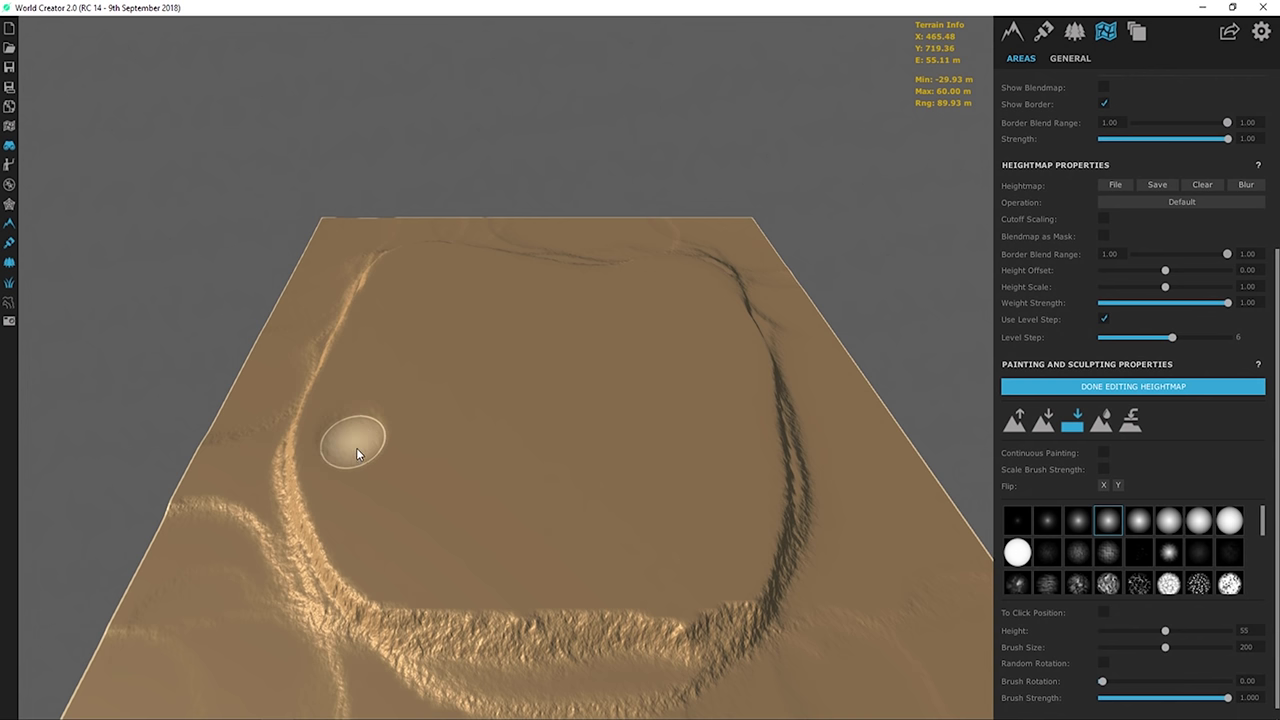
mouse_move(370, 484)
left_mouse_down()
mouse_move(394, 528)
mouse_move(424, 539)
mouse_move(652, 556)
mouse_move(709, 528)
mouse_move(731, 497)
mouse_move(737, 443)
mouse_move(726, 334)
mouse_move(686, 281)
left_mouse_up()
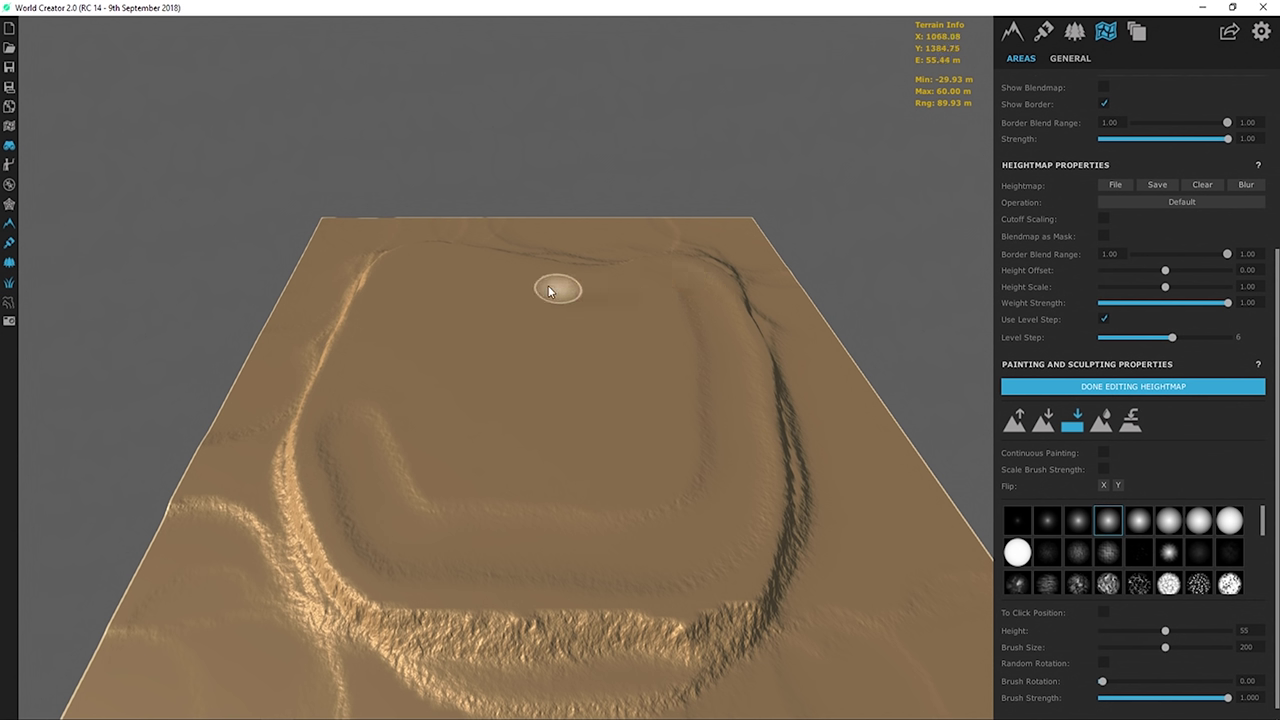
left_click_drag(548, 290, 404, 268)
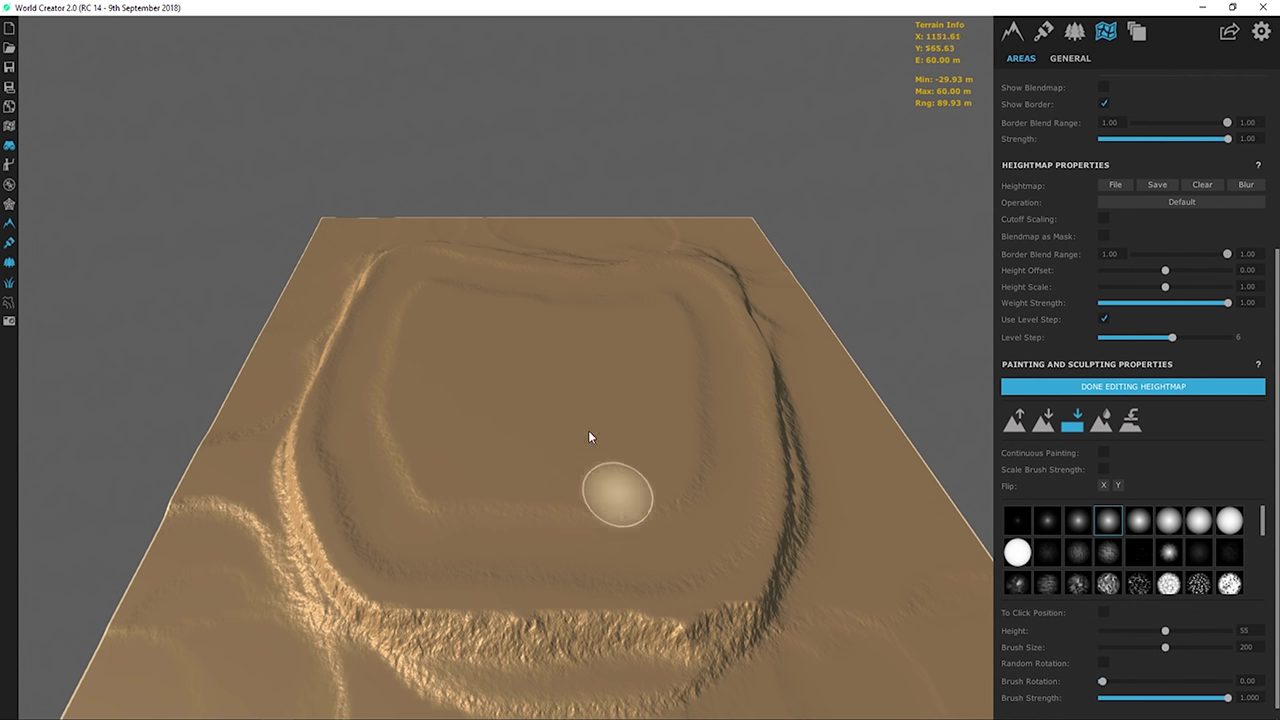
- Set the height to 65 and brush size to 100, and raise a closed ridge along the trough's inner edge
right_click_drag(588, 430, 609, 373)
scroll(628, 381, "down", 3)
scroll(517, 462, "up", 2)
scroll(514, 415, "up", 3)
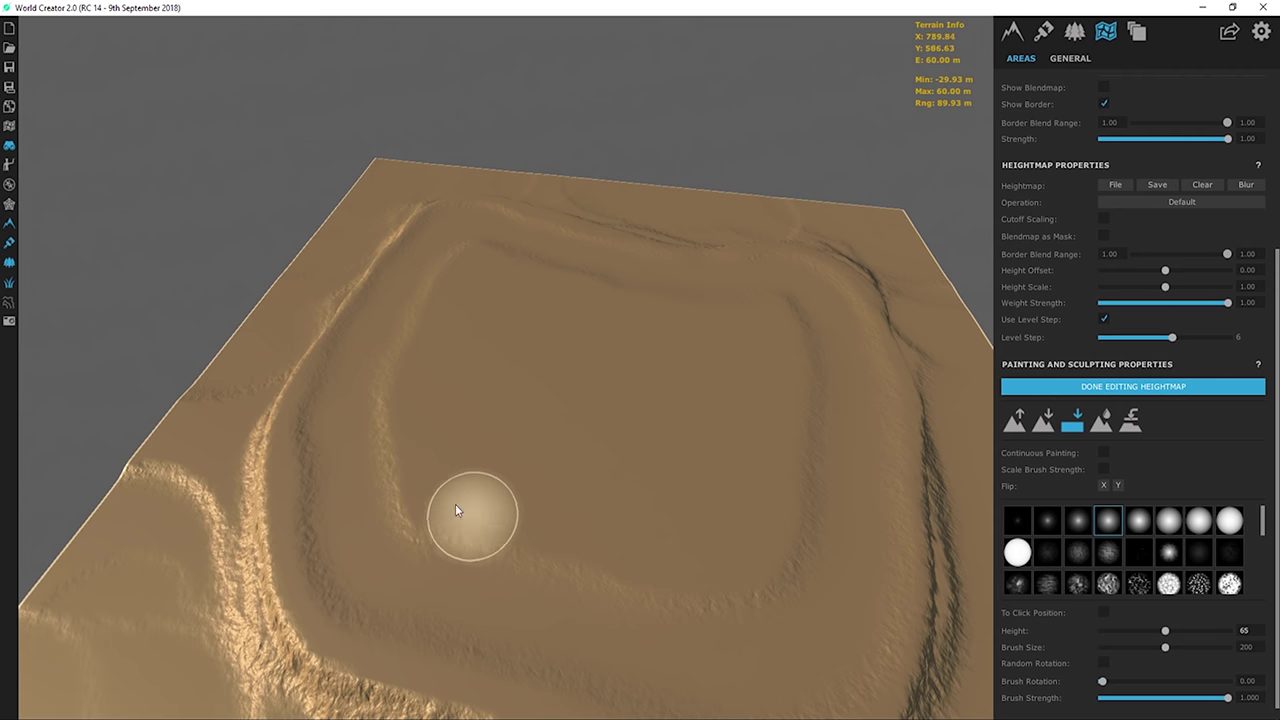
left_click(1246, 647)
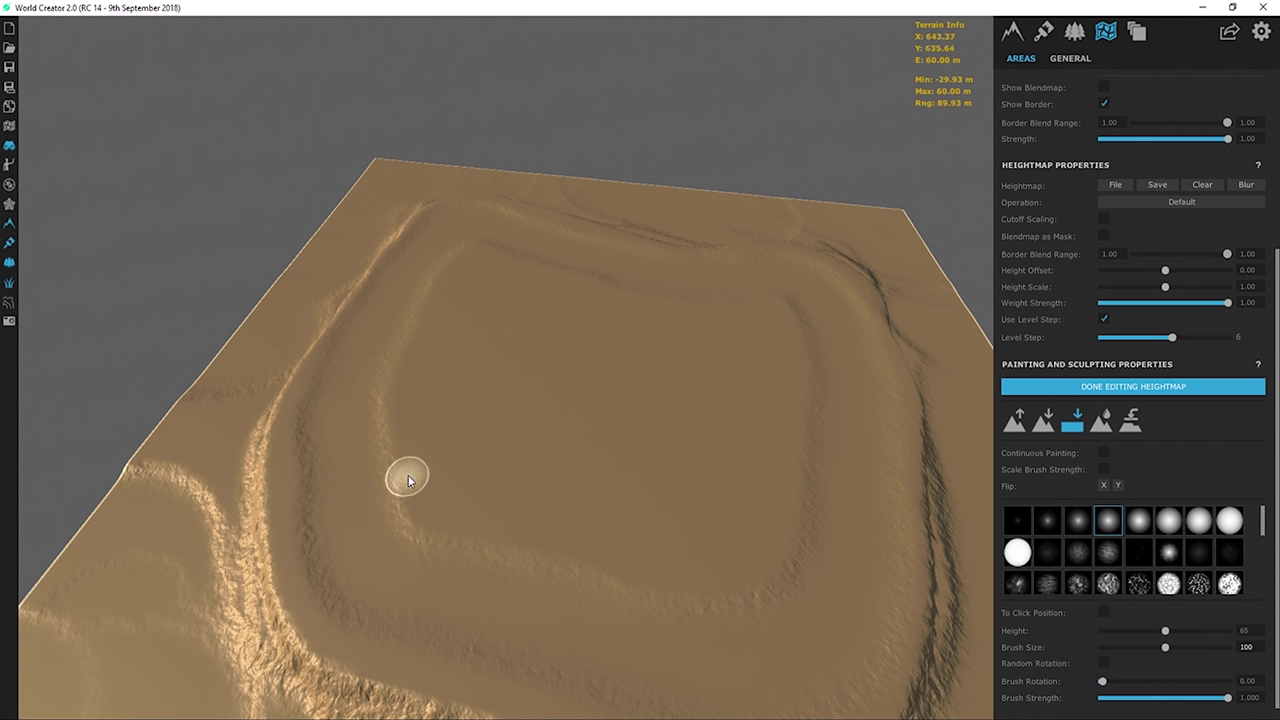
mouse_move(408, 475)
left_mouse_down()
mouse_move(432, 514)
mouse_move(537, 542)
left_mouse_up()
mouse_move(608, 568)
left_mouse_down()
mouse_move(690, 581)
mouse_move(761, 551)
mouse_move(784, 523)
mouse_move(801, 373)
left_mouse_up()
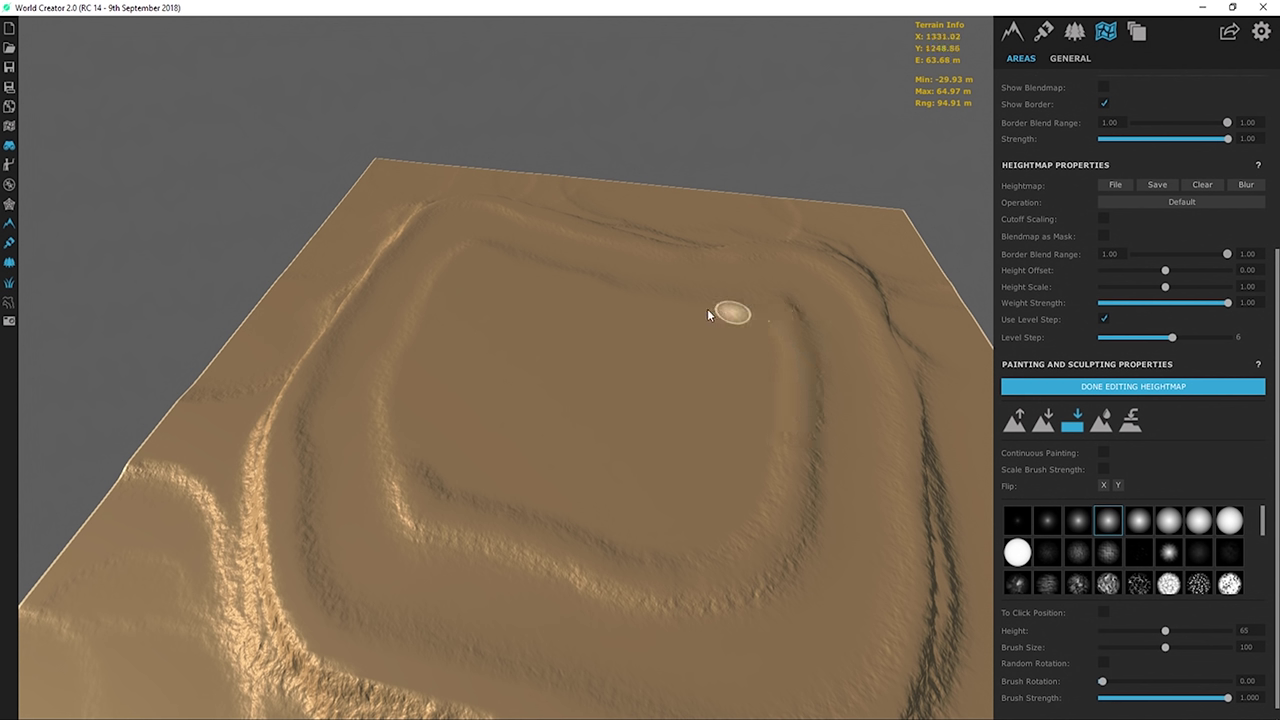
left_click_drag(650, 301, 482, 245)
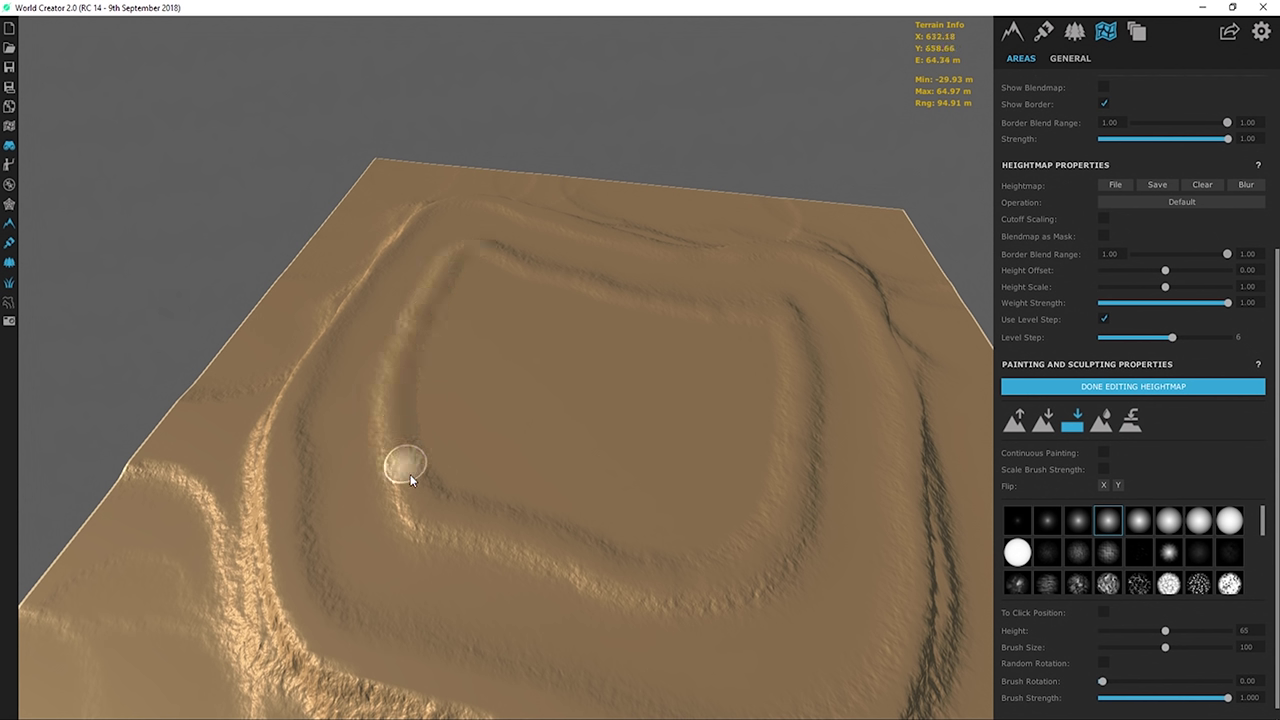
left_click_drag(410, 474, 414, 484)
- Raise a ridge along the trough's left outer edge by levelling at height 65
left_click_drag(280, 530, 286, 404)
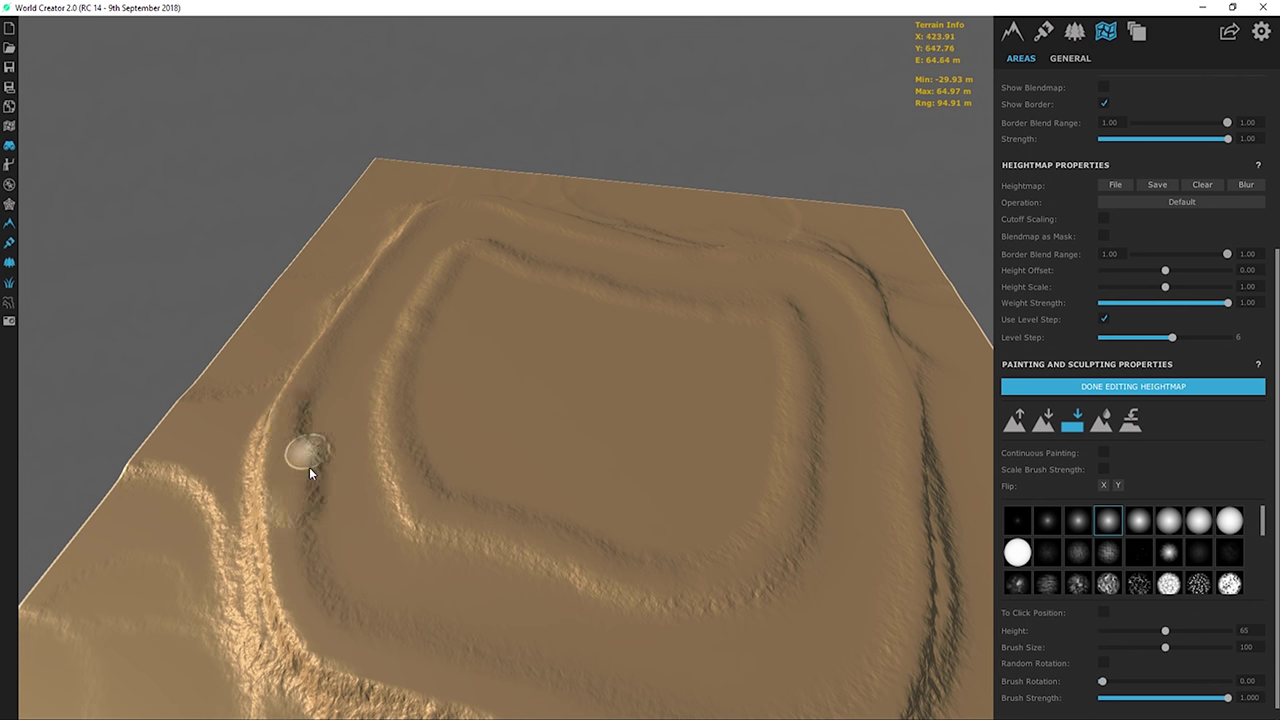
left_click_drag(309, 467, 312, 490)
middle_click_drag(423, 538, 334, 446)
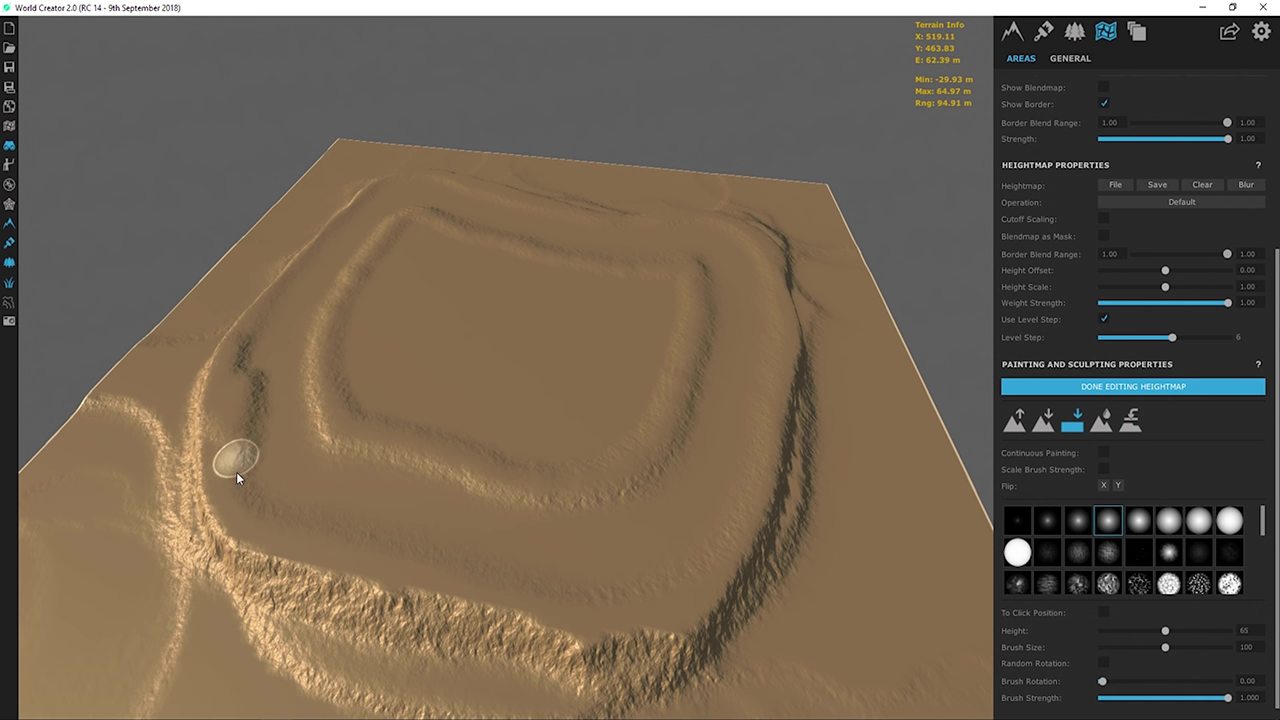
mouse_move(237, 477)
left_mouse_down()
mouse_move(230, 488)
mouse_move(224, 462)
mouse_move(268, 542)
left_mouse_up()
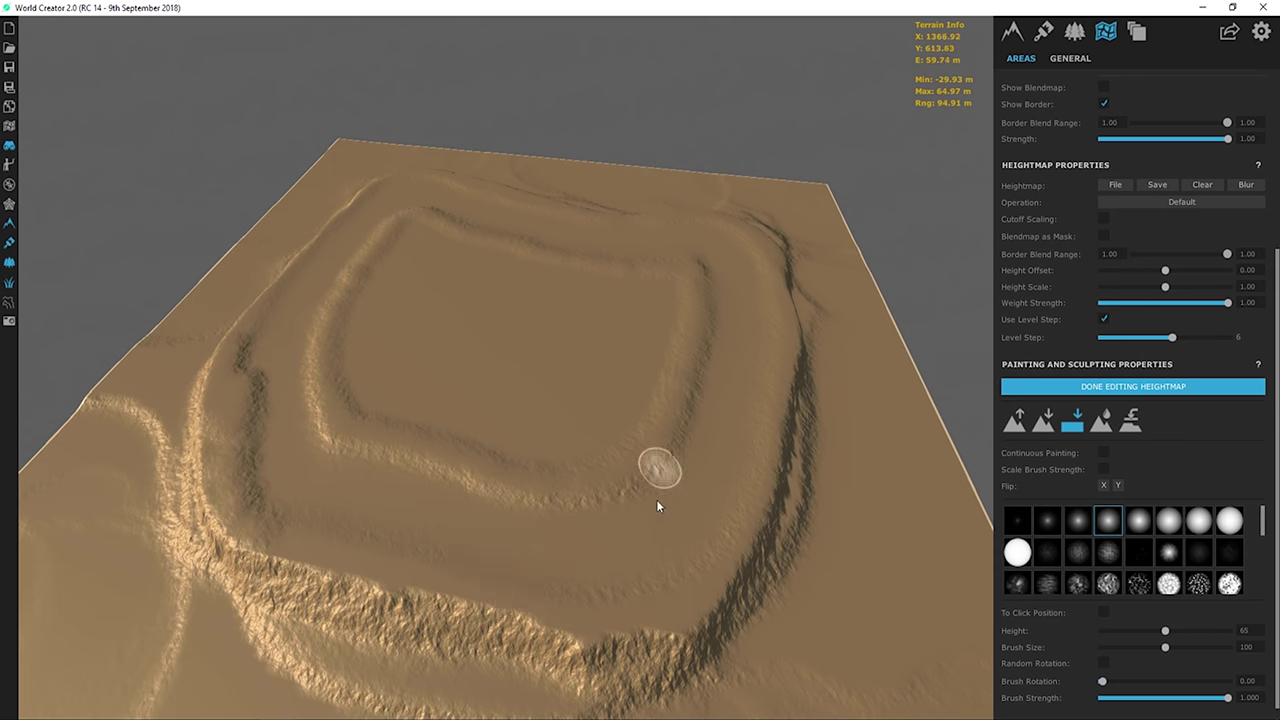
middle_click_drag(656, 499, 630, 612)
- Set the height to 63 and level a closed band just inside the inner ridge
left_click_drag(157, 449, 152, 424)
middle_click_drag(440, 421, 518, 446)
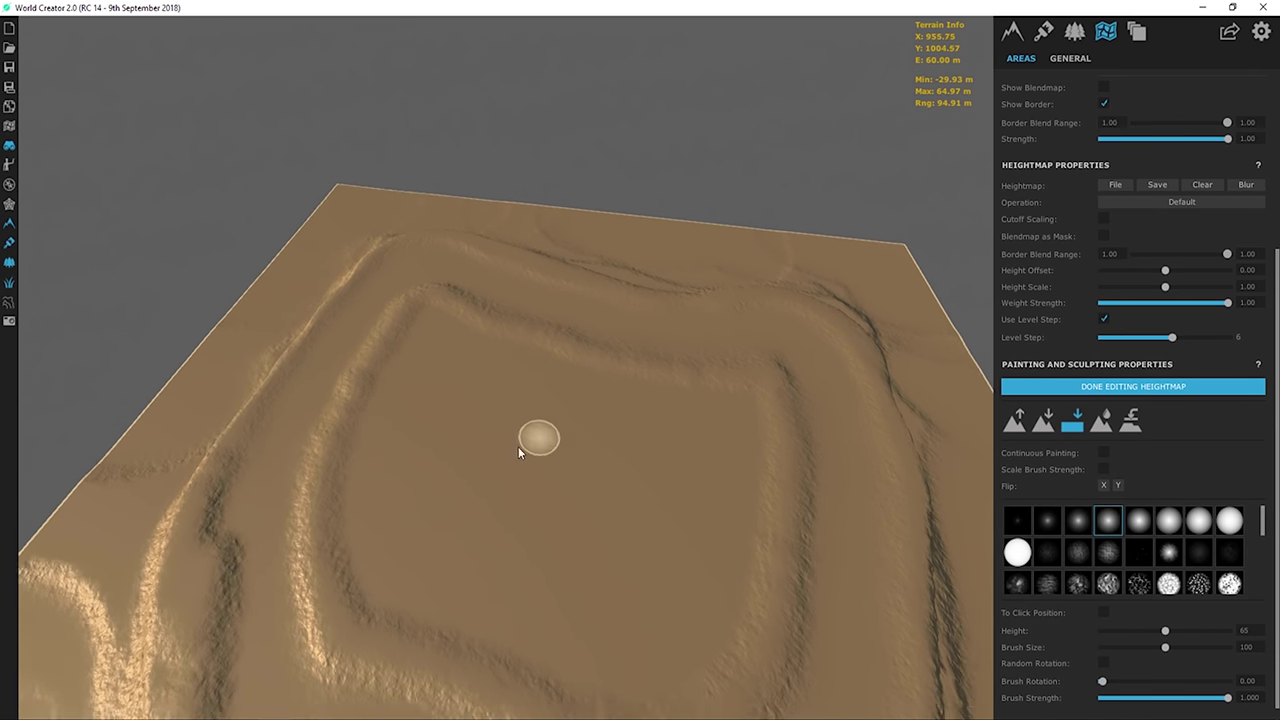
middle_click_drag(371, 455, 430, 365)
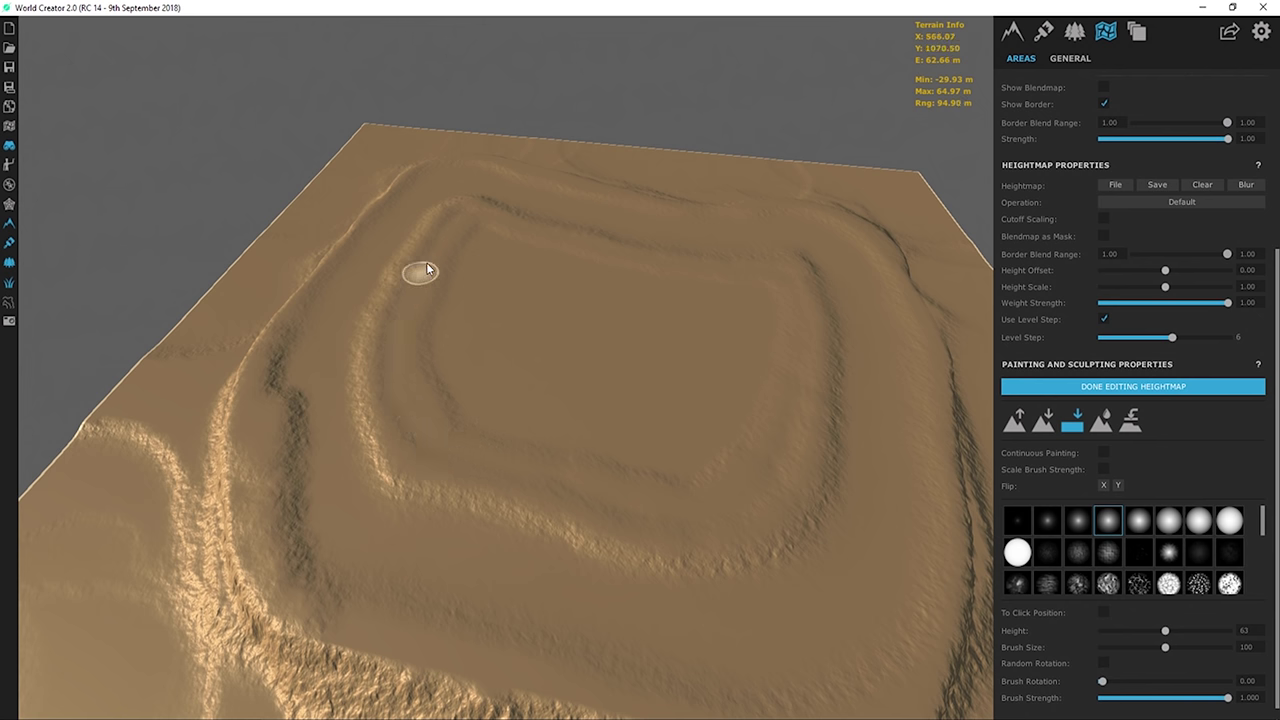
- Set the height to 60 and level along the inner edge of the band around the central flat area
middle_click_drag(580, 320, 526, 392)
left_click_drag(1249, 632, 1235, 630)
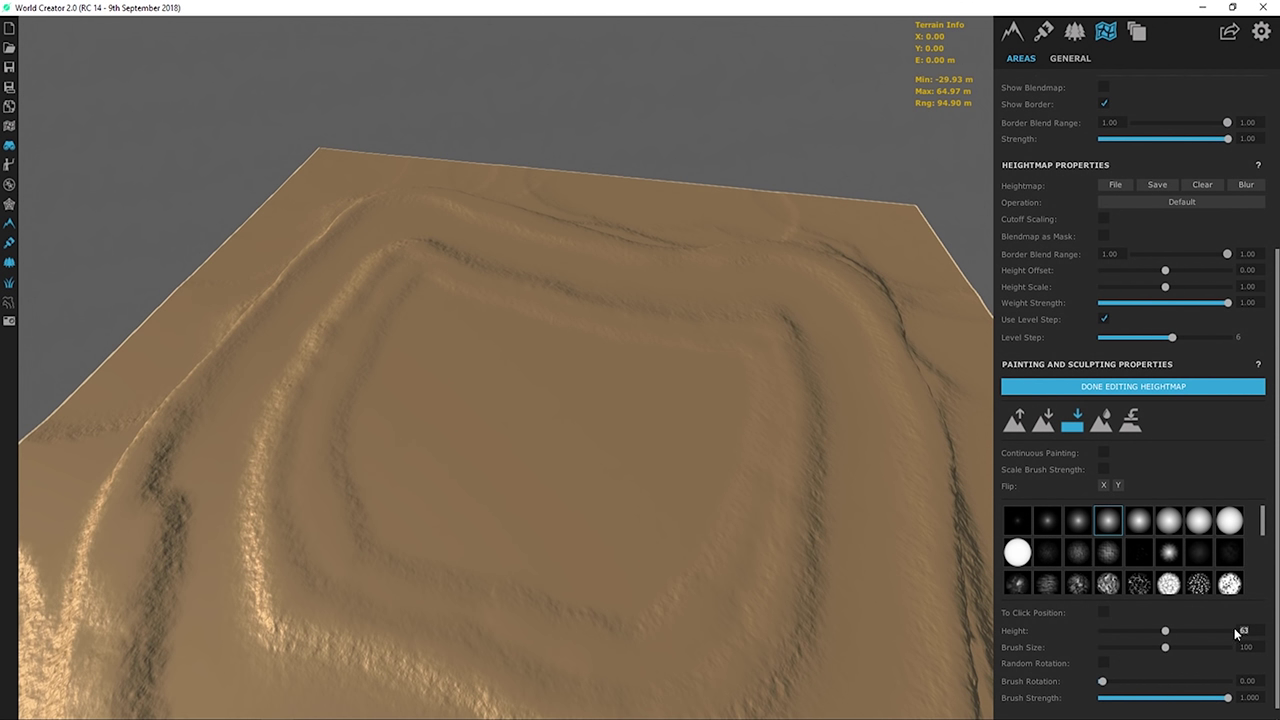
type("0")
mouse_move(366, 502)
left_mouse_down()
mouse_move(385, 540)
mouse_move(581, 599)
left_mouse_up()
scroll(546, 456, "down", 3)
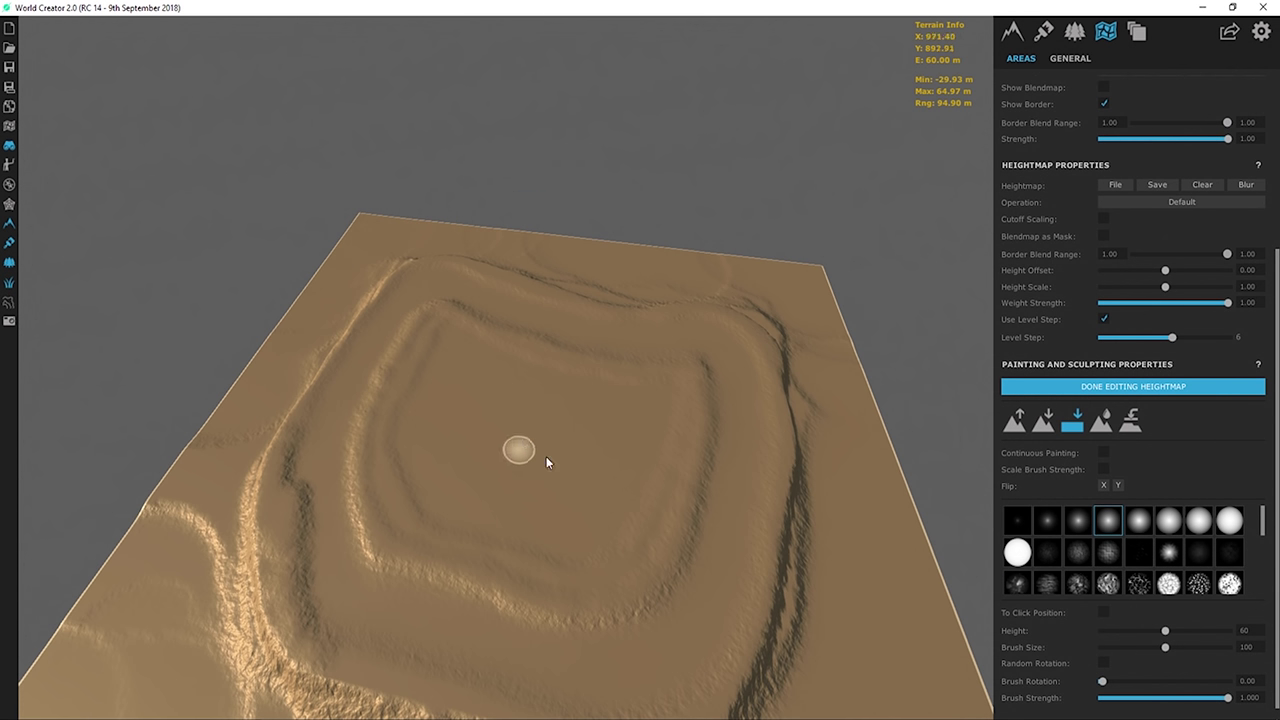
- Set the brush size to 200 and strength to 0.7, and flatten the far side of the inner ridge at height 60
right_click_drag(546, 456, 497, 527)
scroll(511, 504, "up", 3)
scroll(524, 516, "down", 3)
scroll(520, 523, "up", 3)
middle_click_drag(498, 519, 494, 417)
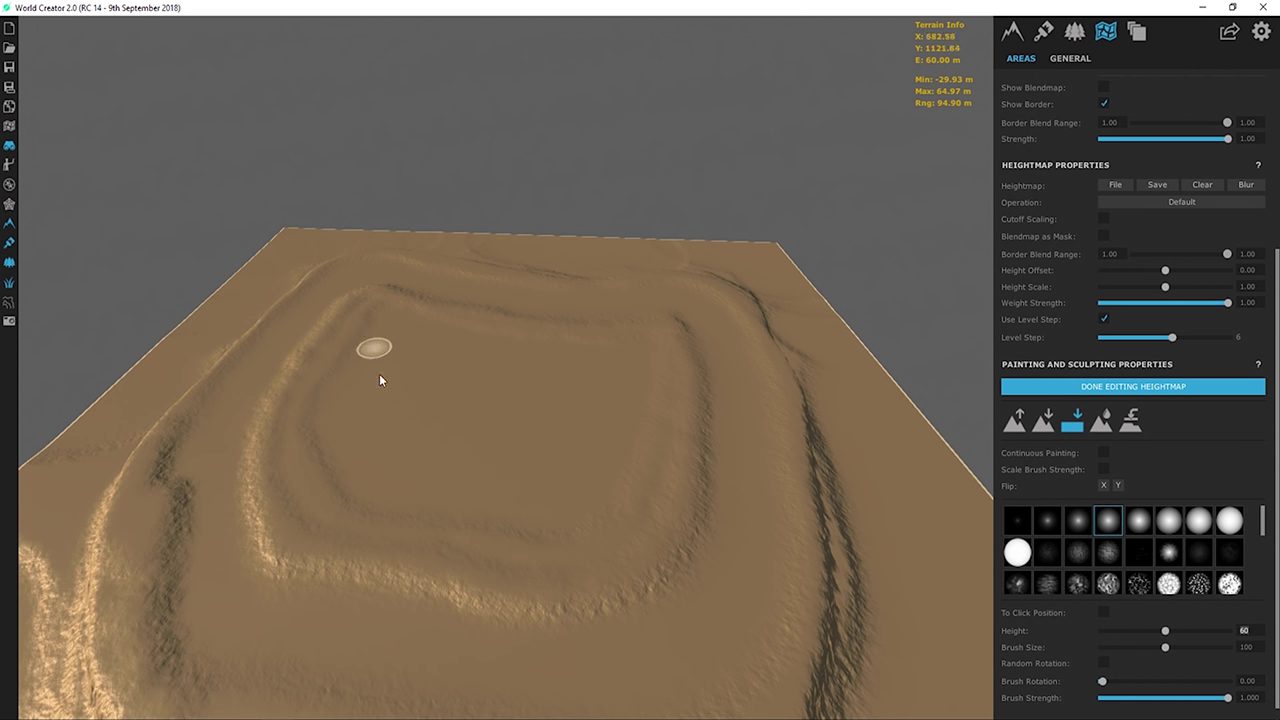
scroll(344, 426, "up", 1)
scroll(380, 290, "up", 1)
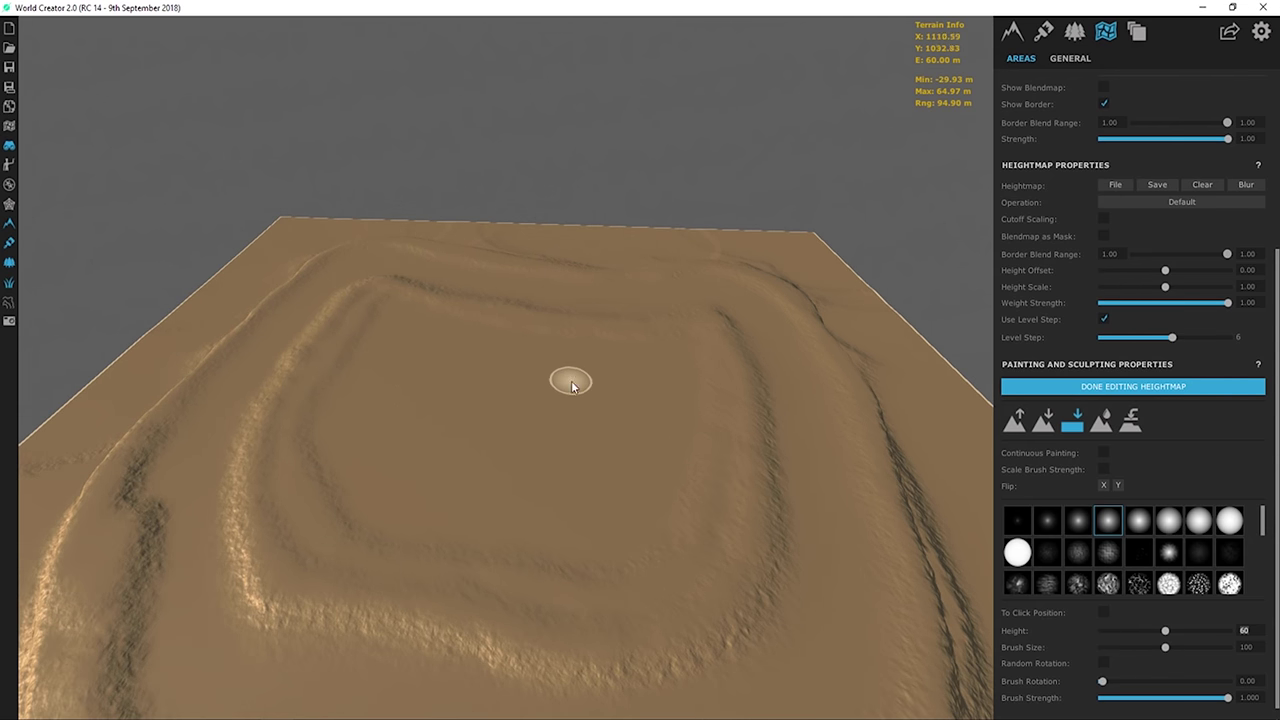
middle_click_drag(572, 382, 630, 446)
scroll(480, 341, "up", 1)
scroll(514, 343, "up", 1)
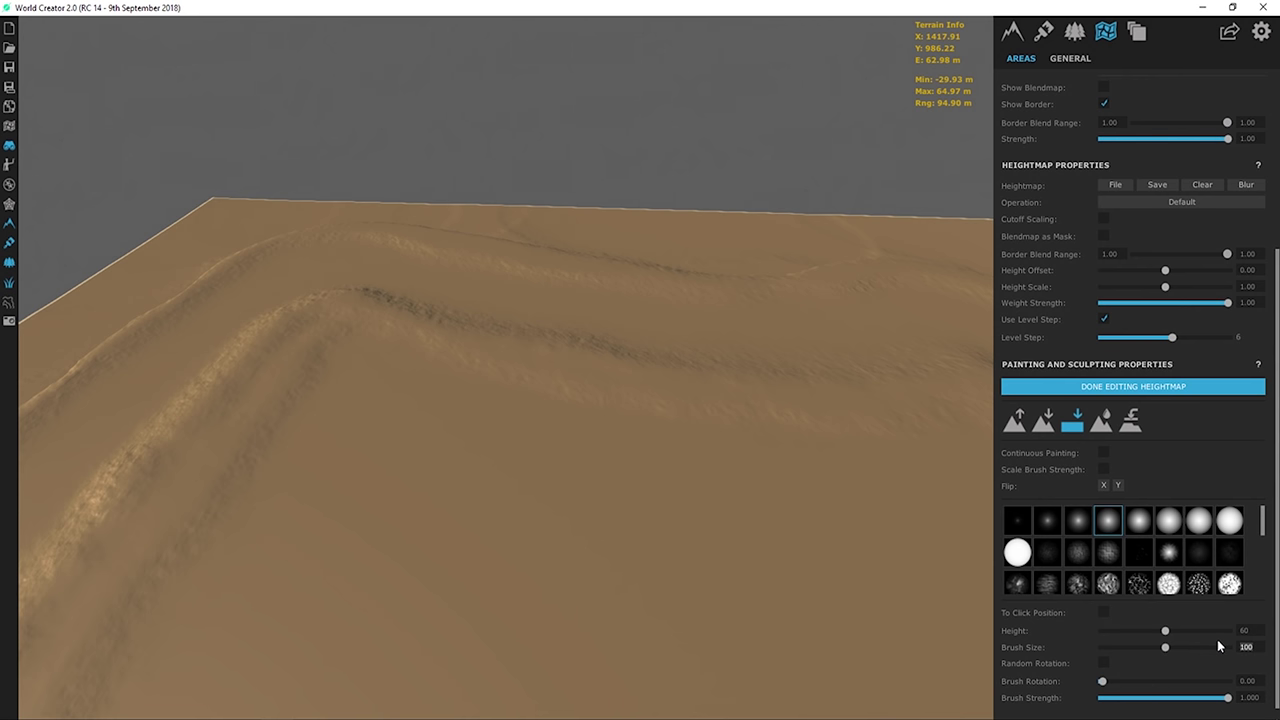
type("0")
key("Return")
type(".7")
middle_click_drag(334, 365, 275, 369)
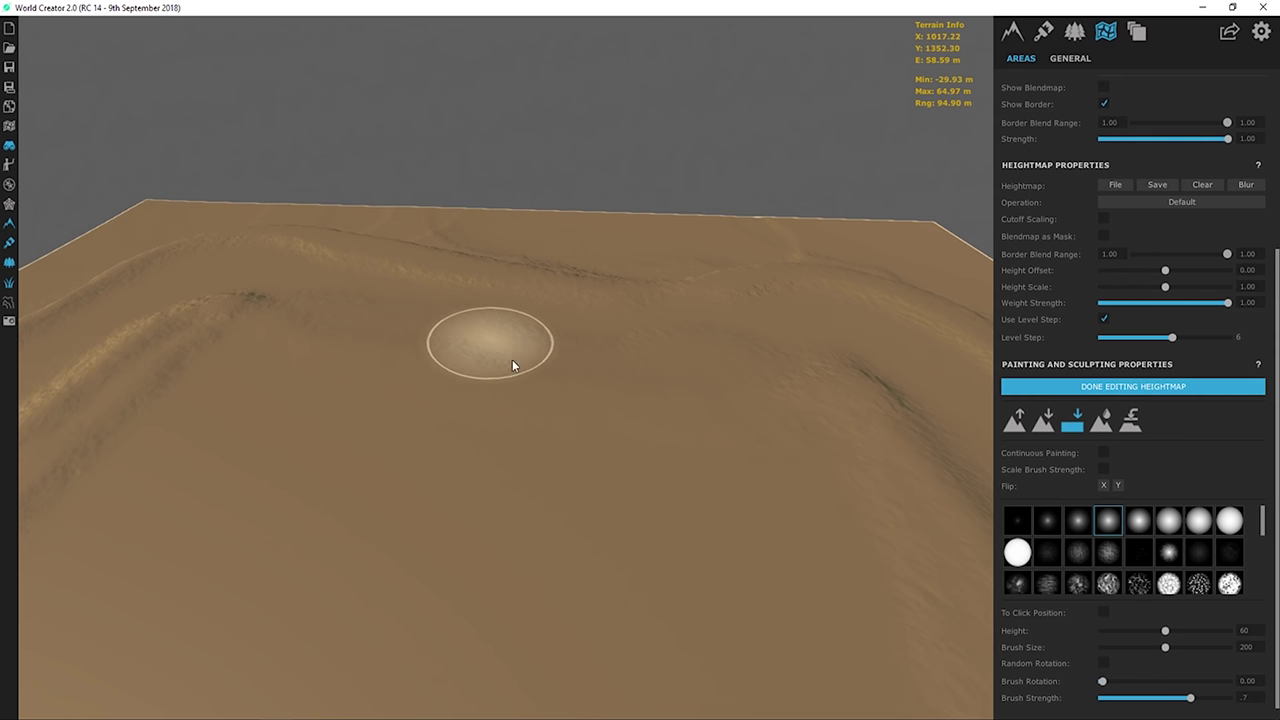
- Set the height to 75 and brush size to 100 with a fuller round brush, and level a U-shaped ridge around the central flat area
scroll(512, 380, "down", 4)
scroll(430, 450, "up", 1)
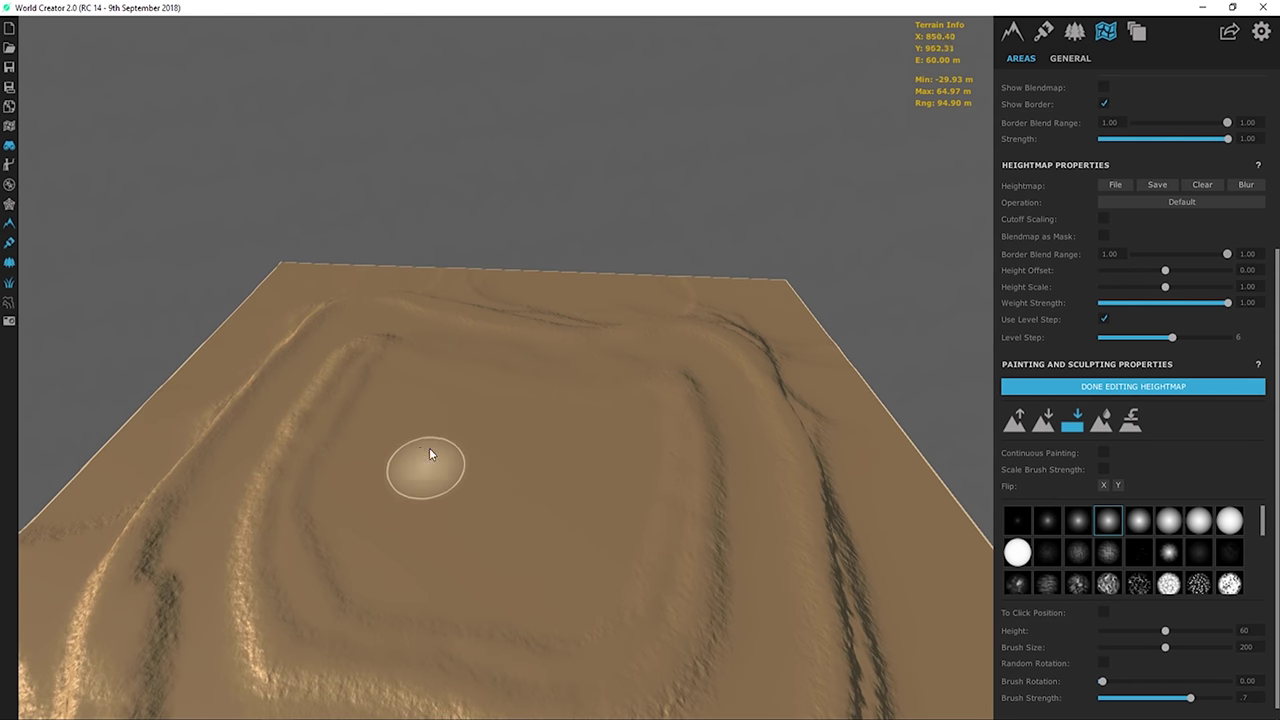
scroll(430, 454, "up", 2)
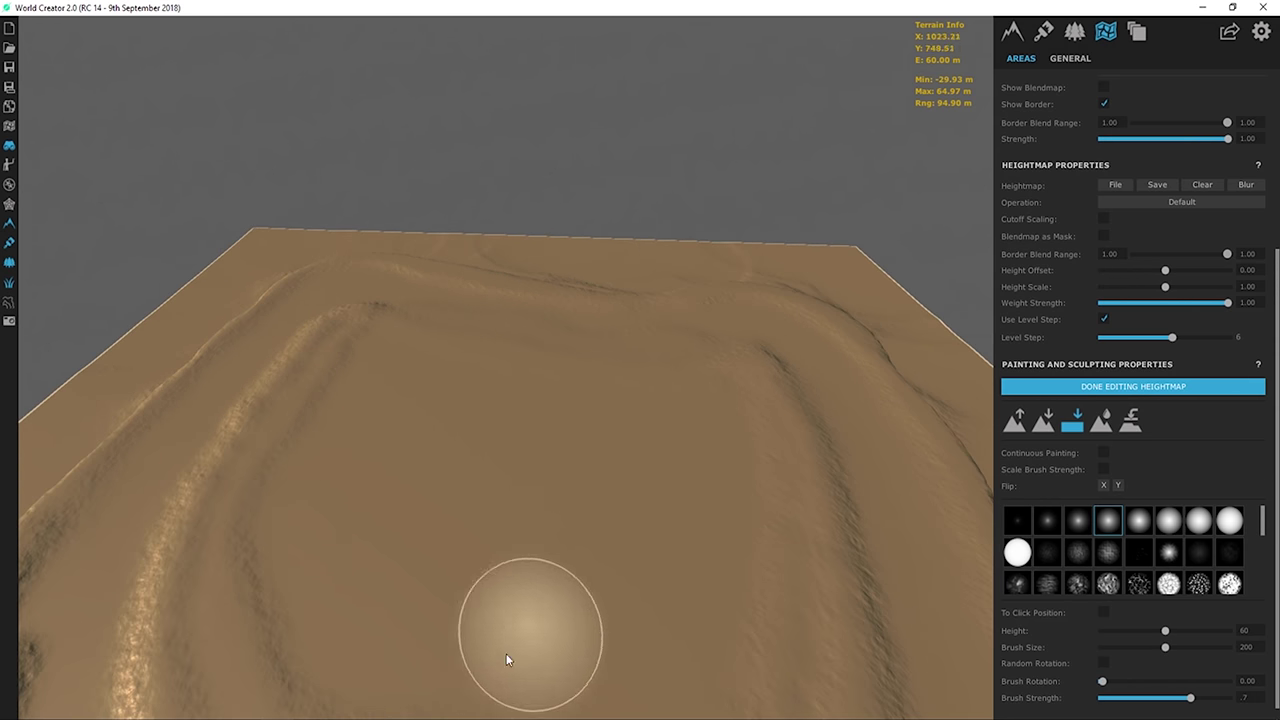
scroll(548, 445, "down", 1)
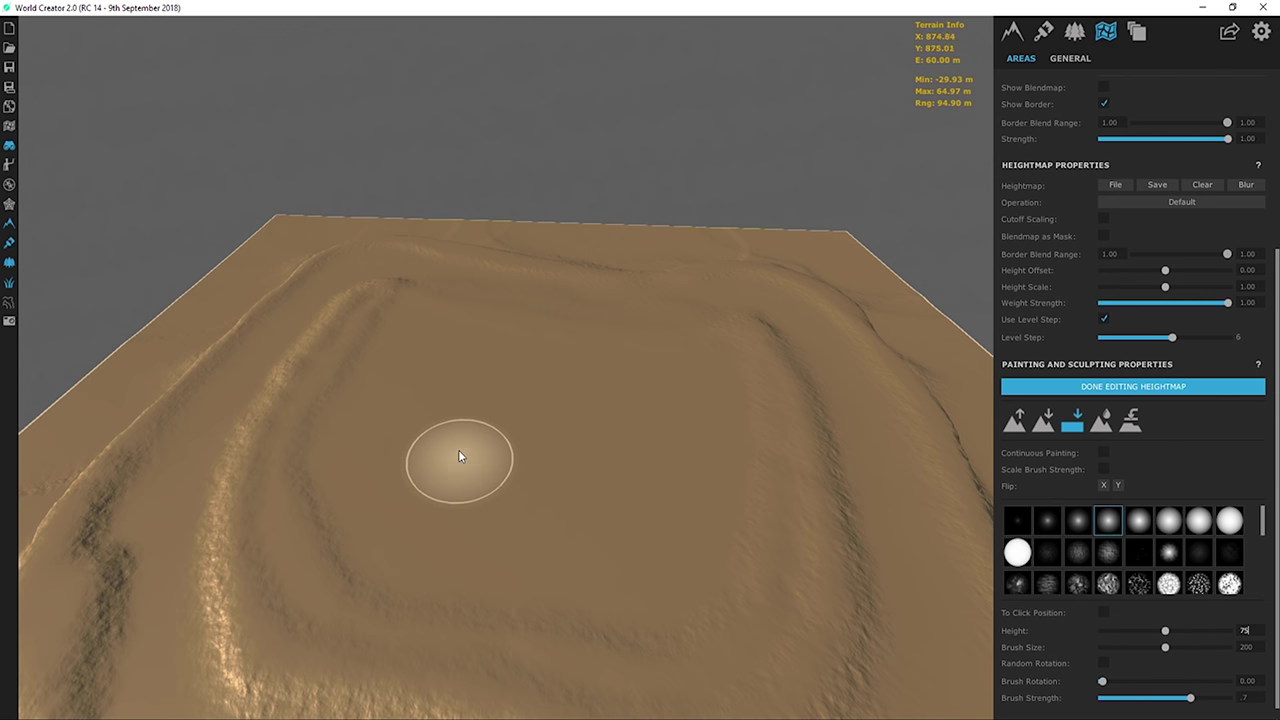
scroll(618, 480, "down", 1)
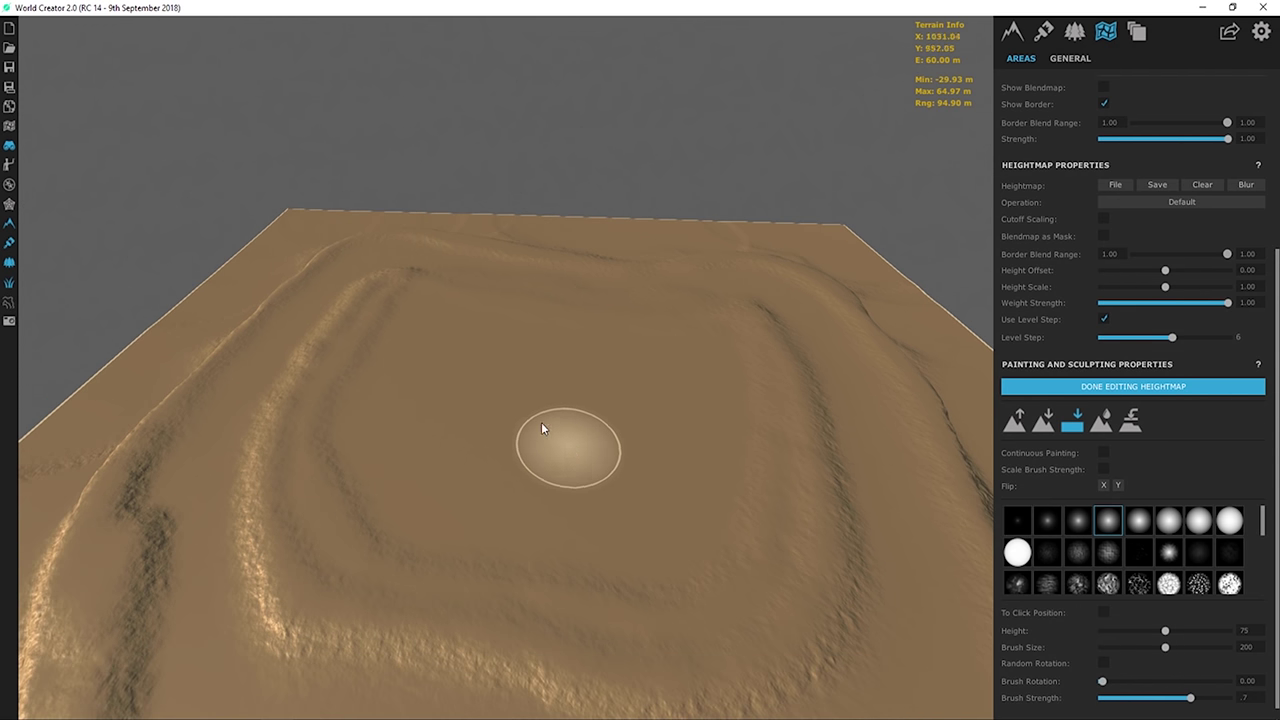
left_click(1199, 520)
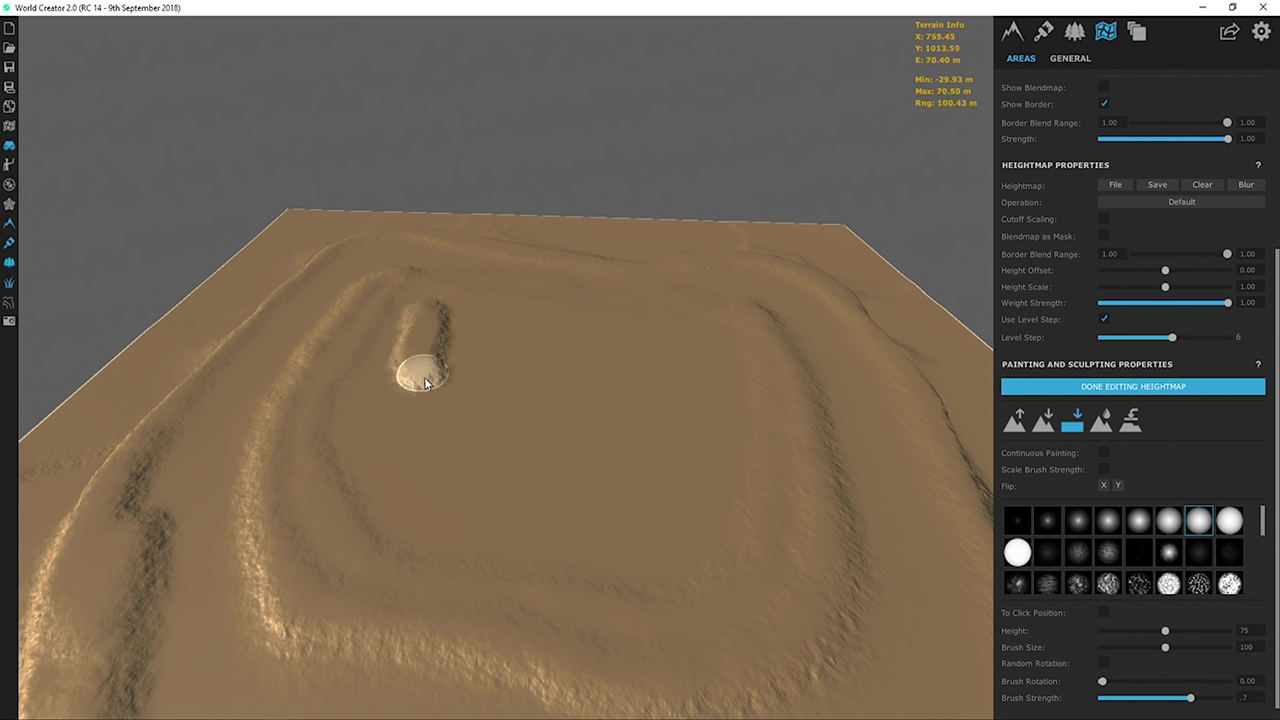
mouse_move(459, 481)
left_mouse_down()
mouse_move(580, 506)
mouse_move(642, 493)
mouse_move(672, 460)
left_mouse_up()
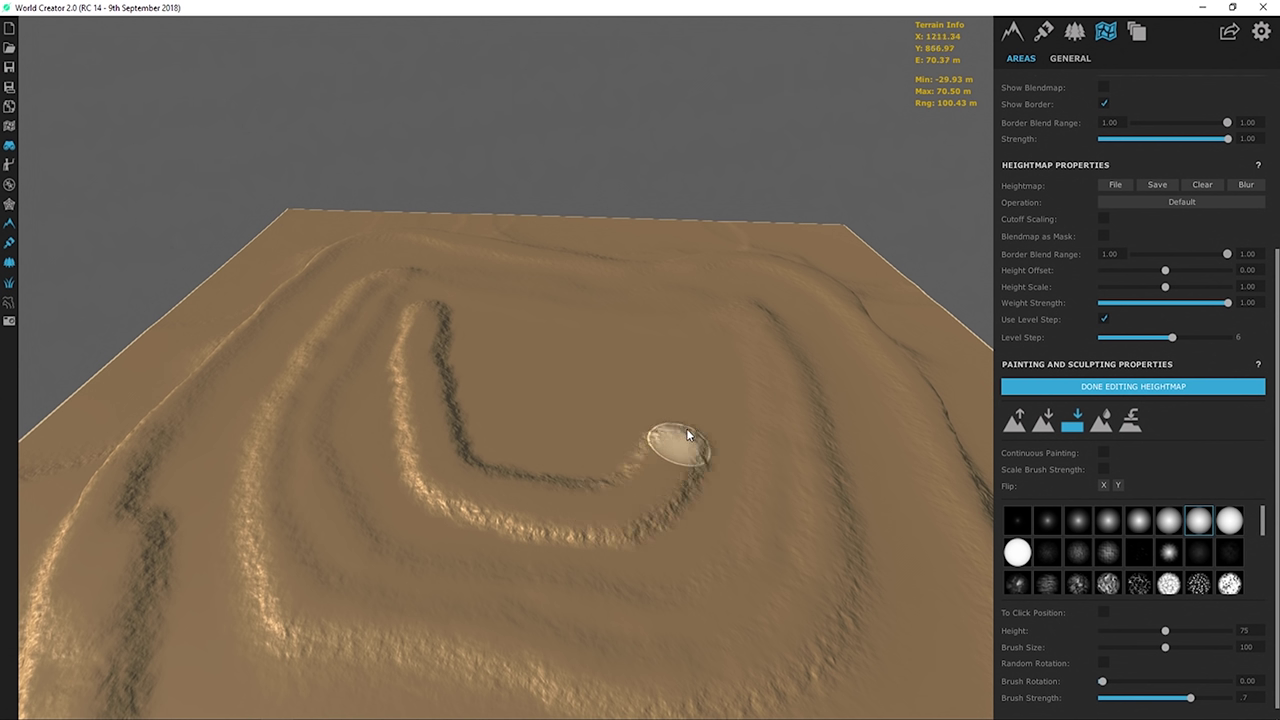
mouse_move(700, 394)
left_mouse_down()
mouse_move(566, 474)
mouse_move(465, 456)
mouse_move(443, 425)
left_mouse_up()
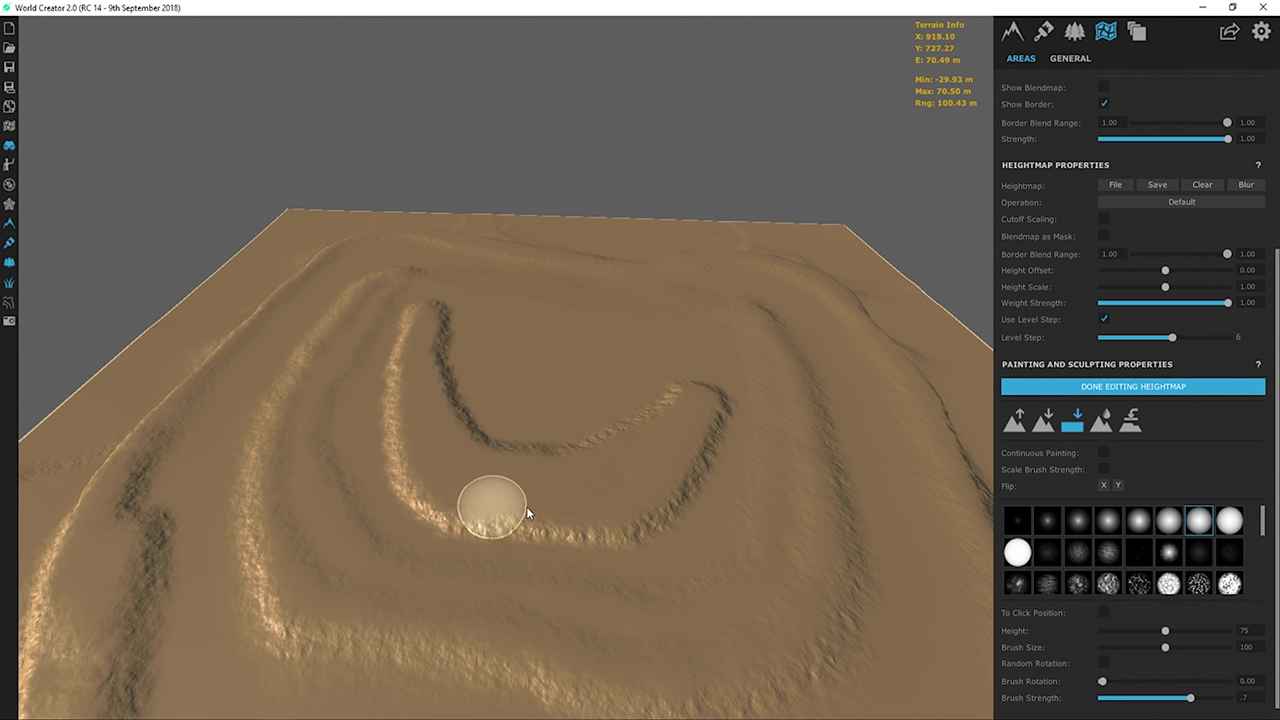
mouse_move(658, 519)
left_mouse_down()
mouse_move(698, 508)
mouse_move(714, 407)
left_mouse_up()
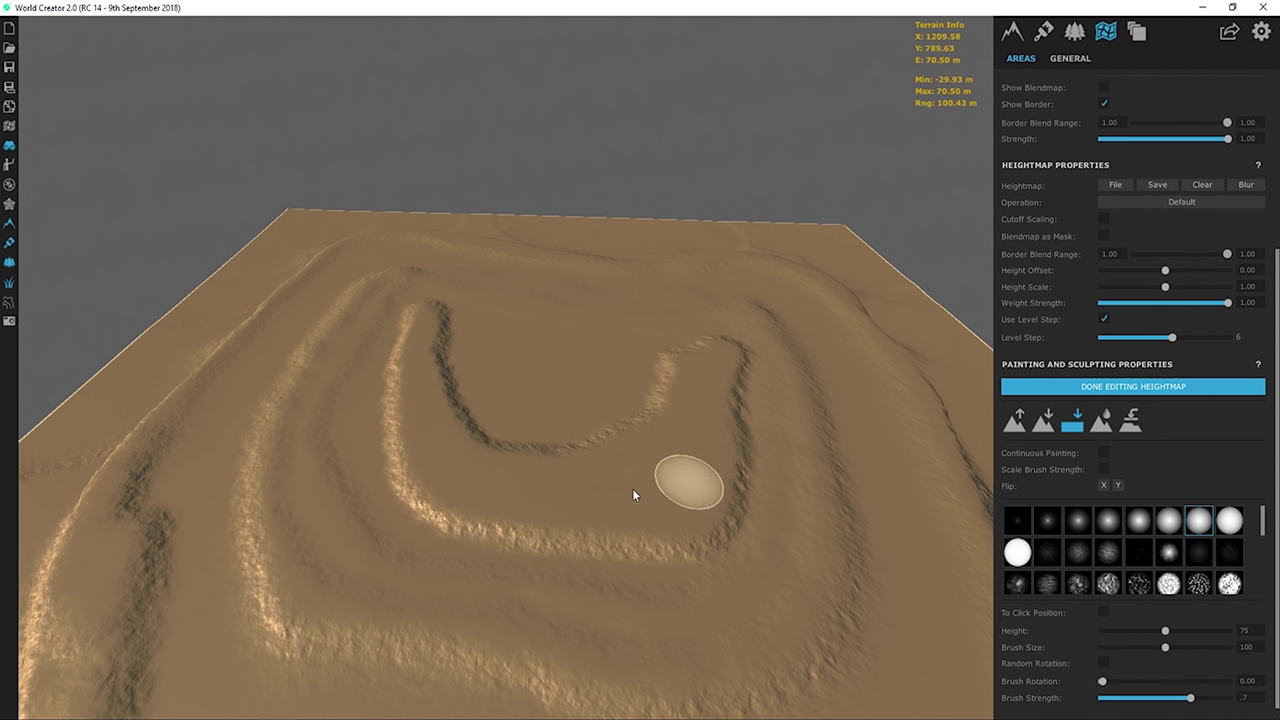
- Level a small separate mound at height 75 just beyond the far tip of the U-shaped ridge's left arm
scroll(540, 420, "down", 2)
scroll(508, 422, "up", 2)
right_click_drag(500, 426, 440, 450)
scroll(419, 397, "up", 3)
right_click_drag(418, 390, 502, 329)
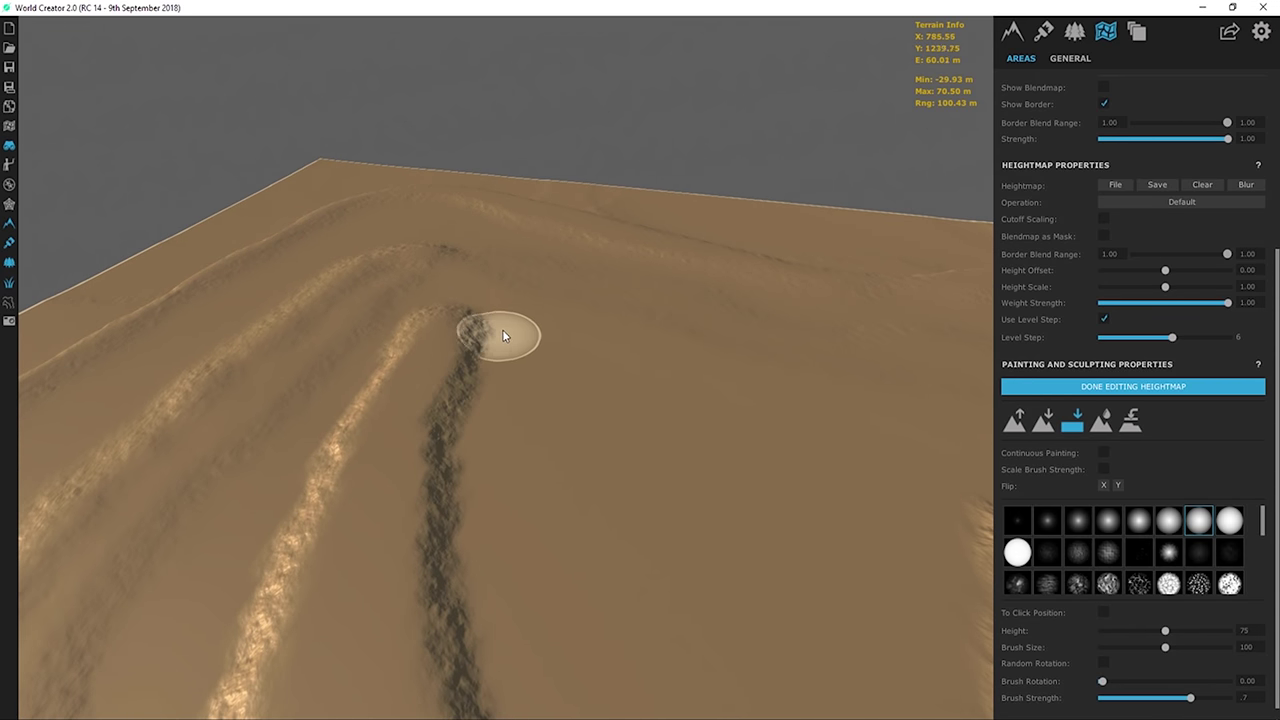
left_click(547, 303)
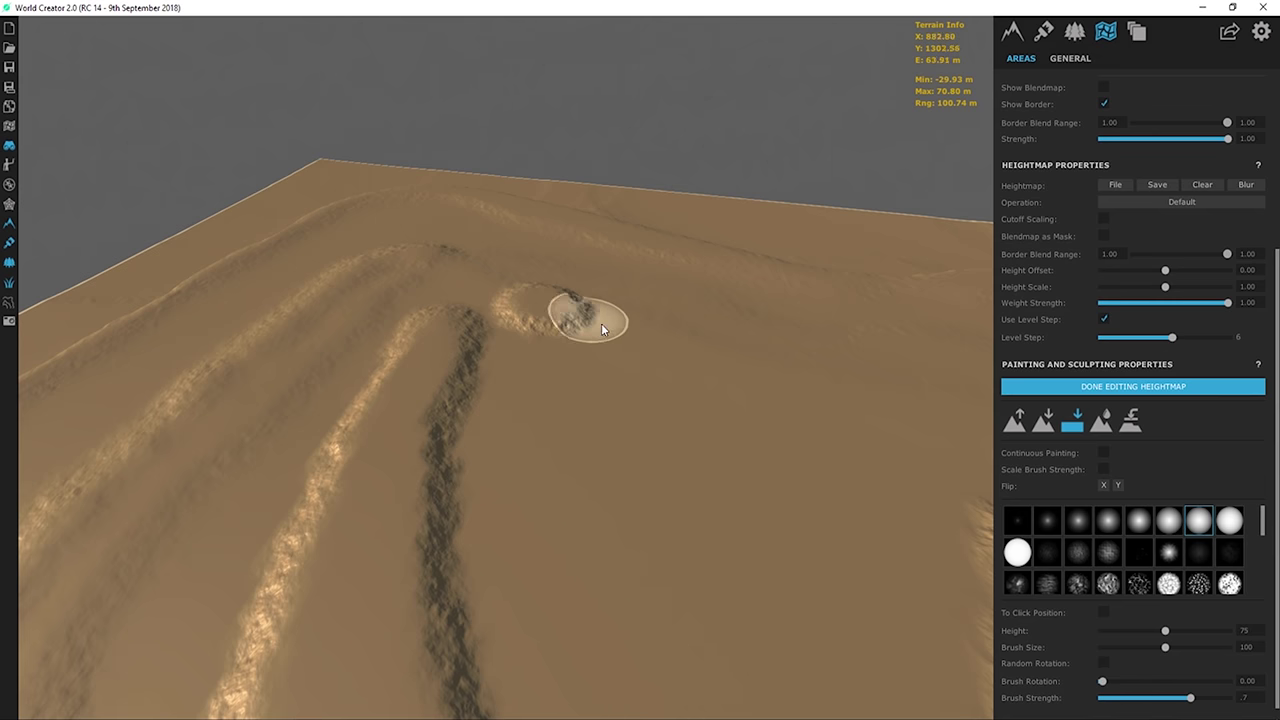
mouse_move(620, 341)
right_mouse_down()
mouse_move(571, 371)
mouse_move(561, 409)
mouse_move(601, 344)
right_mouse_up()
- Set the height to 81 and brush size to 50, and raise the top of the small mound
scroll(510, 405, "down", 2)
scroll(601, 344, "down", 2)
middle_click_drag(586, 515, 520, 468)
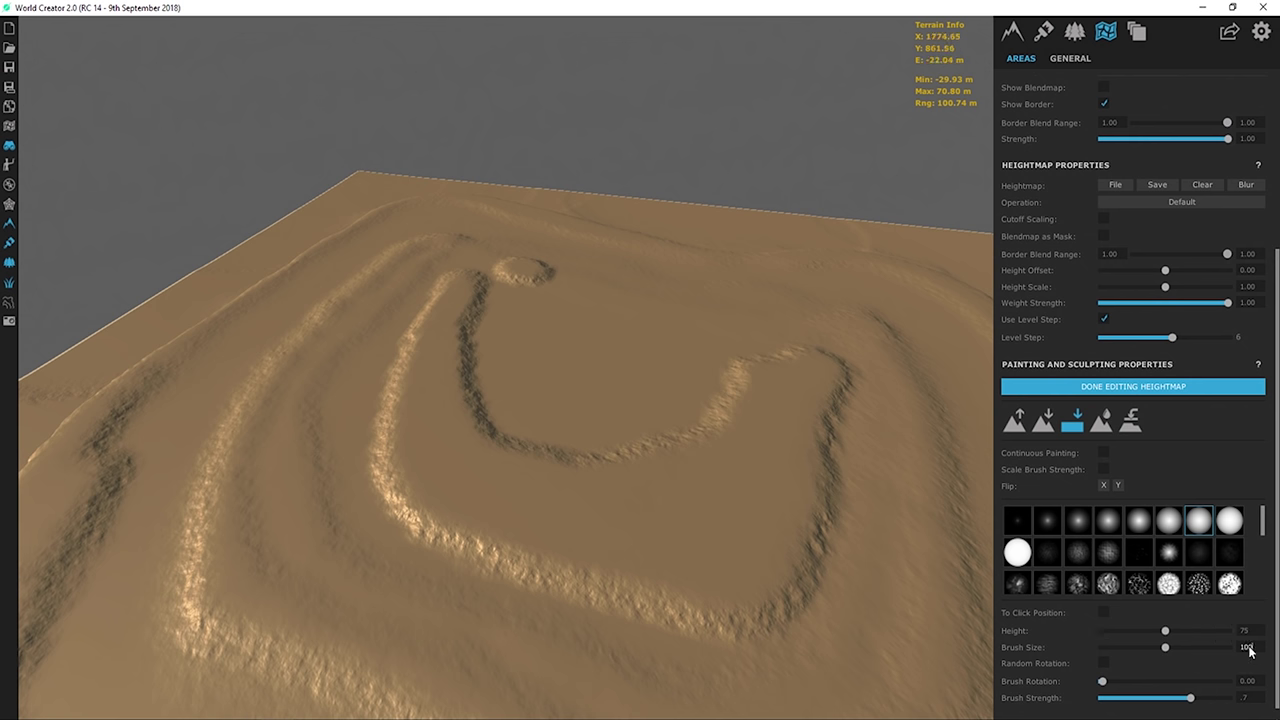
middle_click_drag(572, 531, 592, 478)
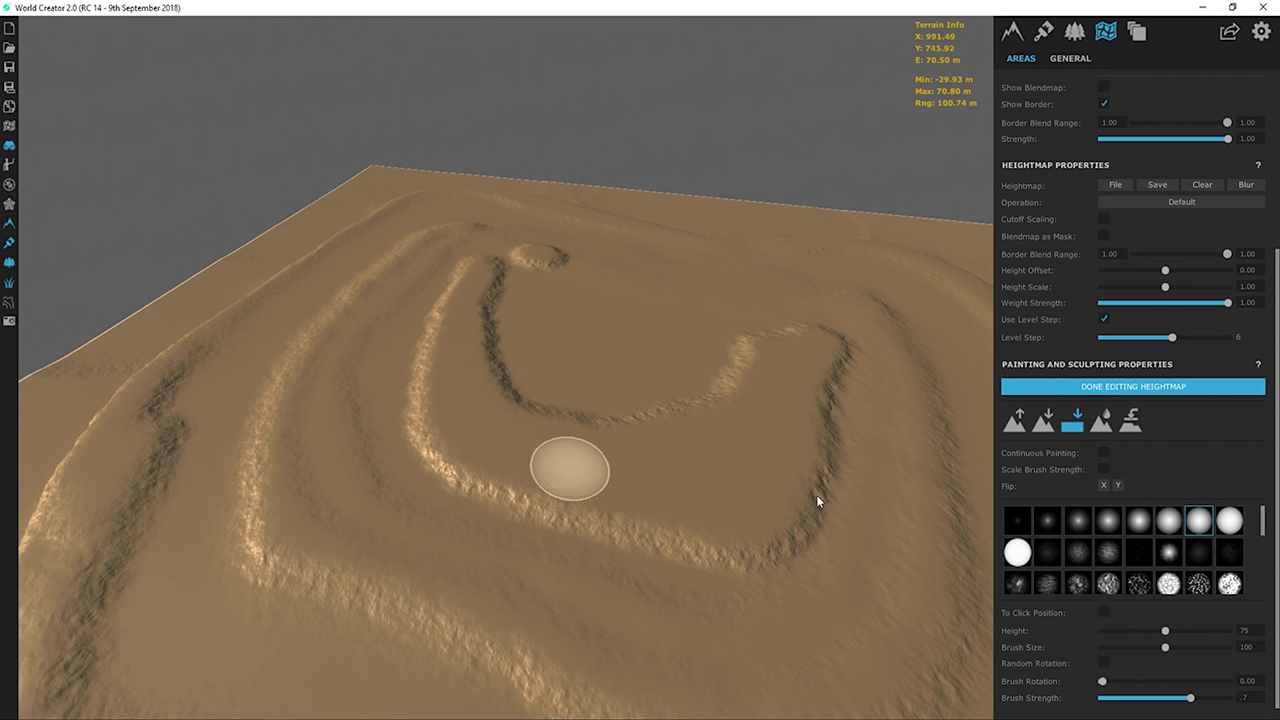
left_click(1232, 634)
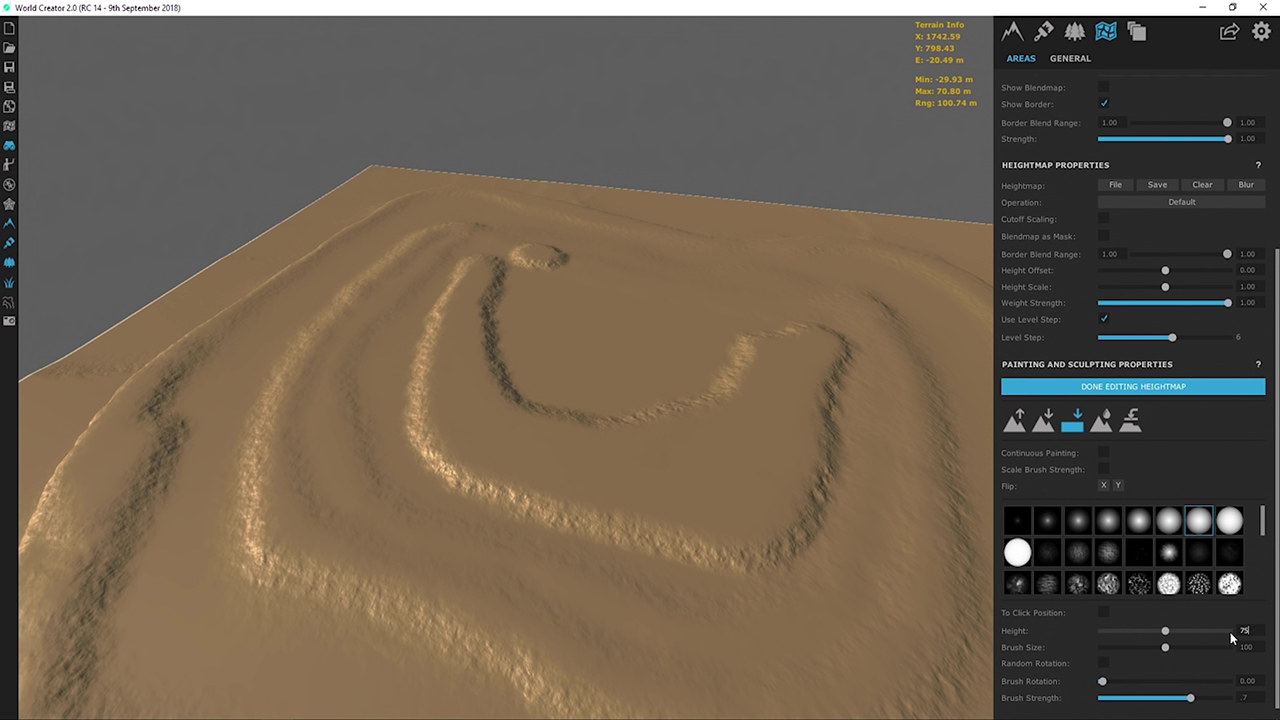
key("BackSpace")
key("BackSpace")
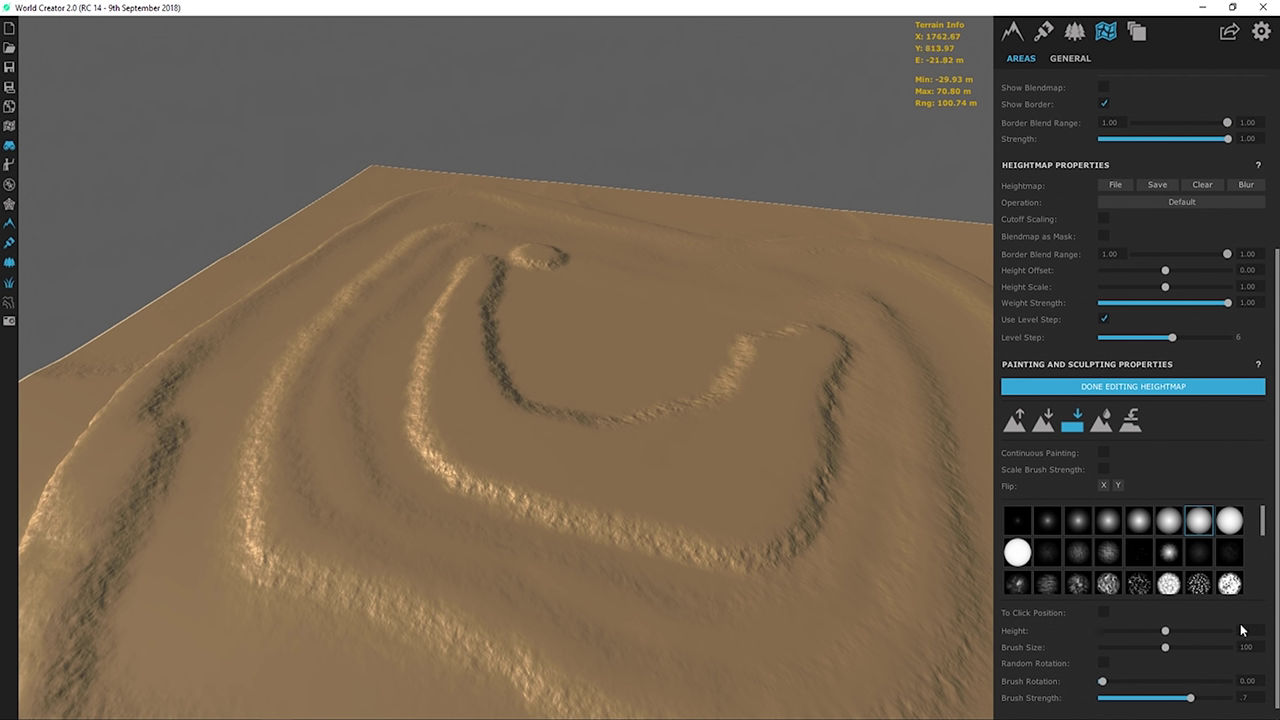
type("81")
left_click(1247, 648)
scroll(584, 421, "up", 1)
scroll(454, 360, "up", 2)
scroll(453, 362, "down", 3)
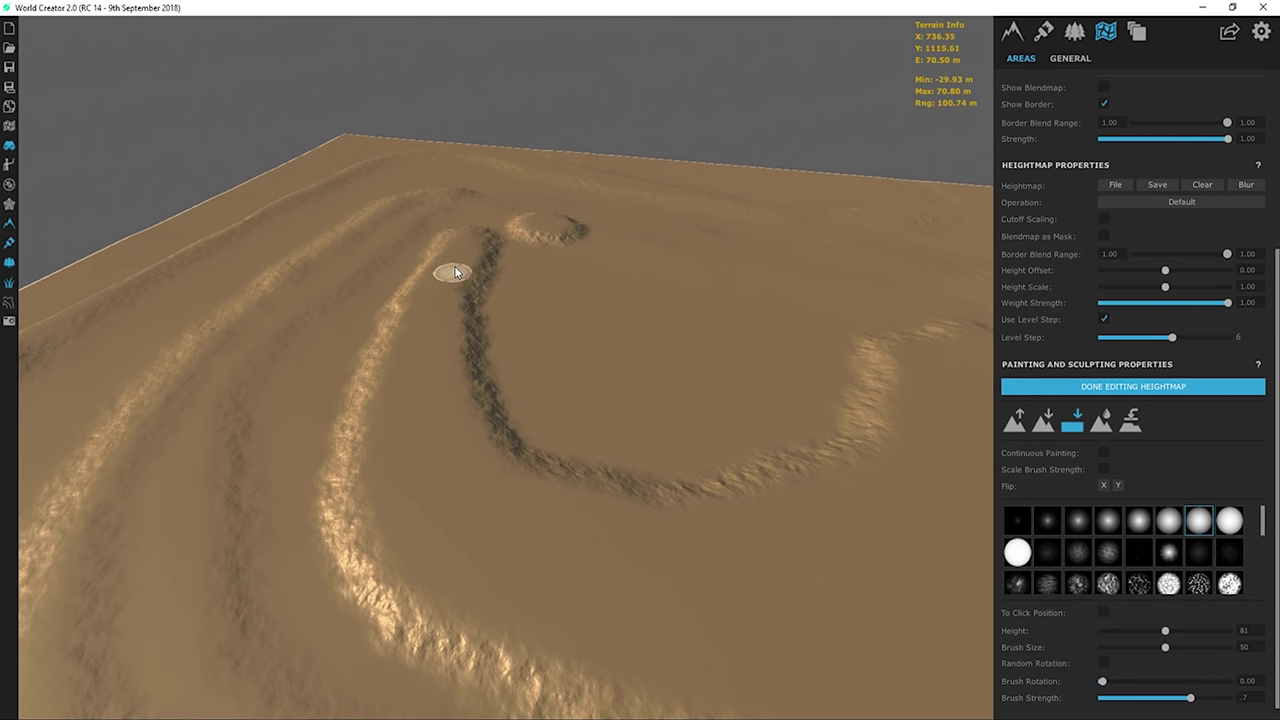
scroll(542, 225, "up", 4)
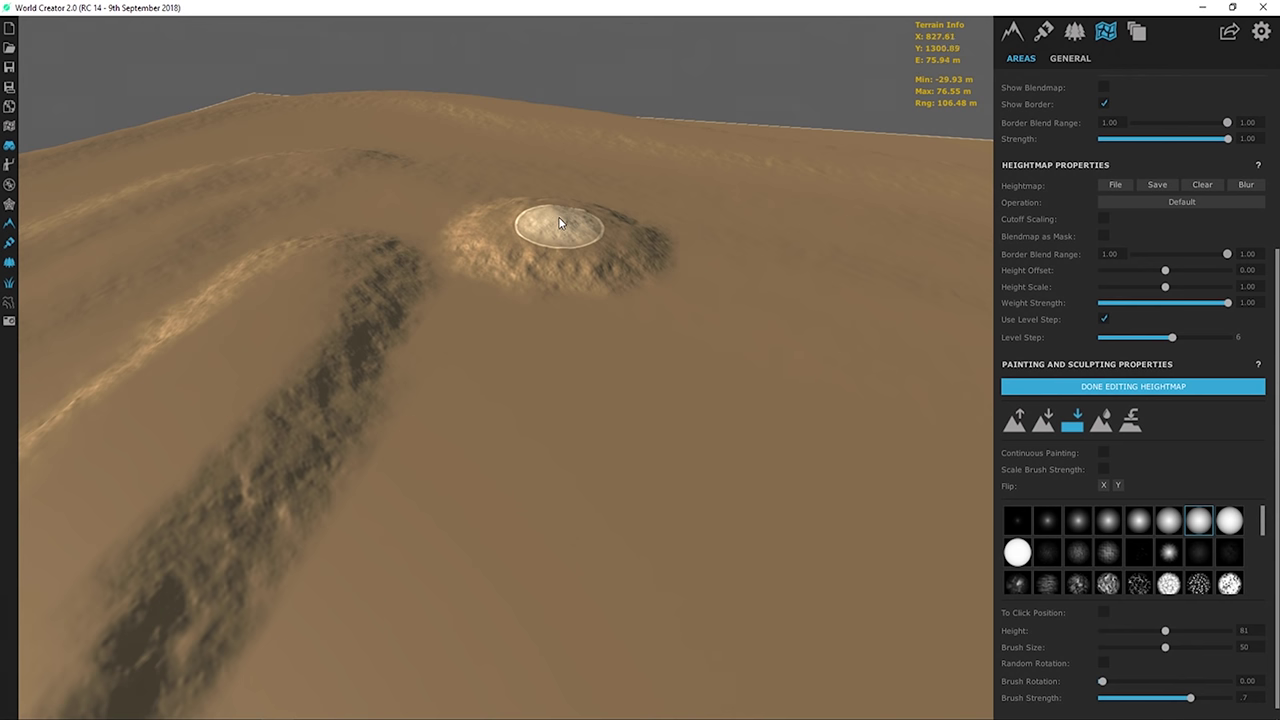
- Raise an uneven second tier along the U-shaped ridge's left arm by levelling at height 81
middle_click_drag(412, 283, 500, 228)
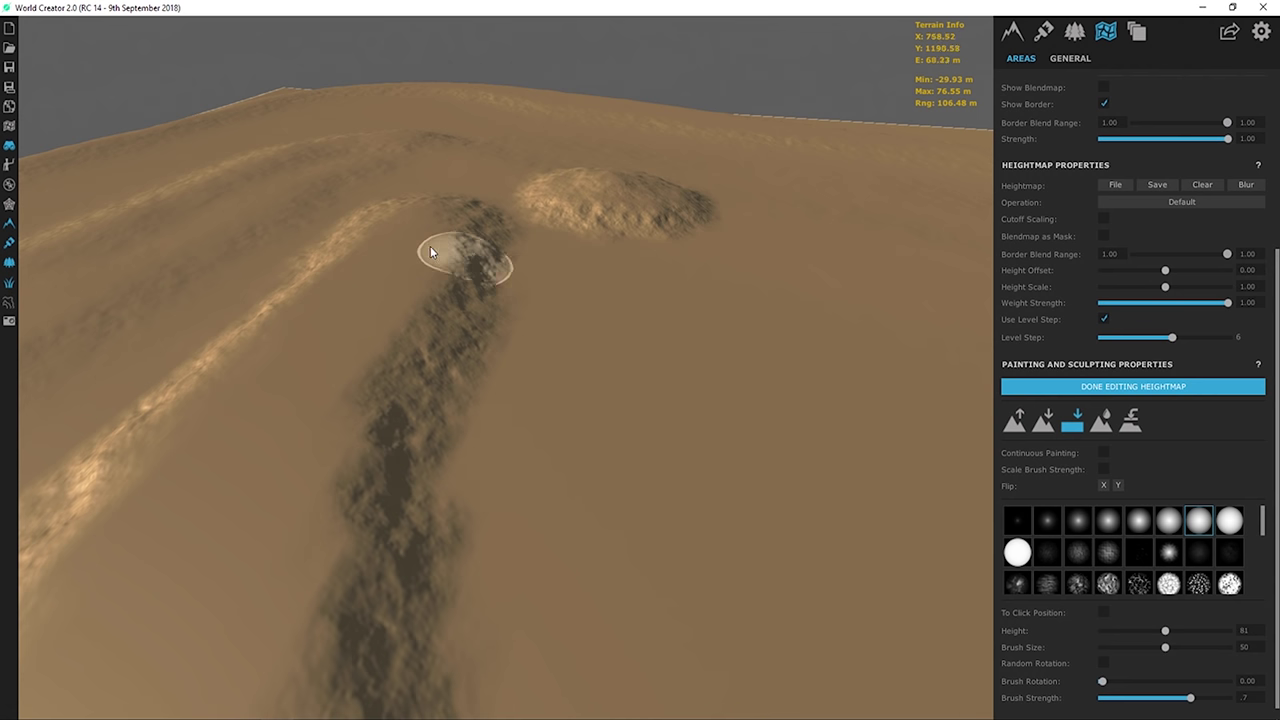
mouse_move(407, 237)
left_mouse_down()
mouse_move(401, 248)
mouse_move(418, 211)
left_mouse_up()
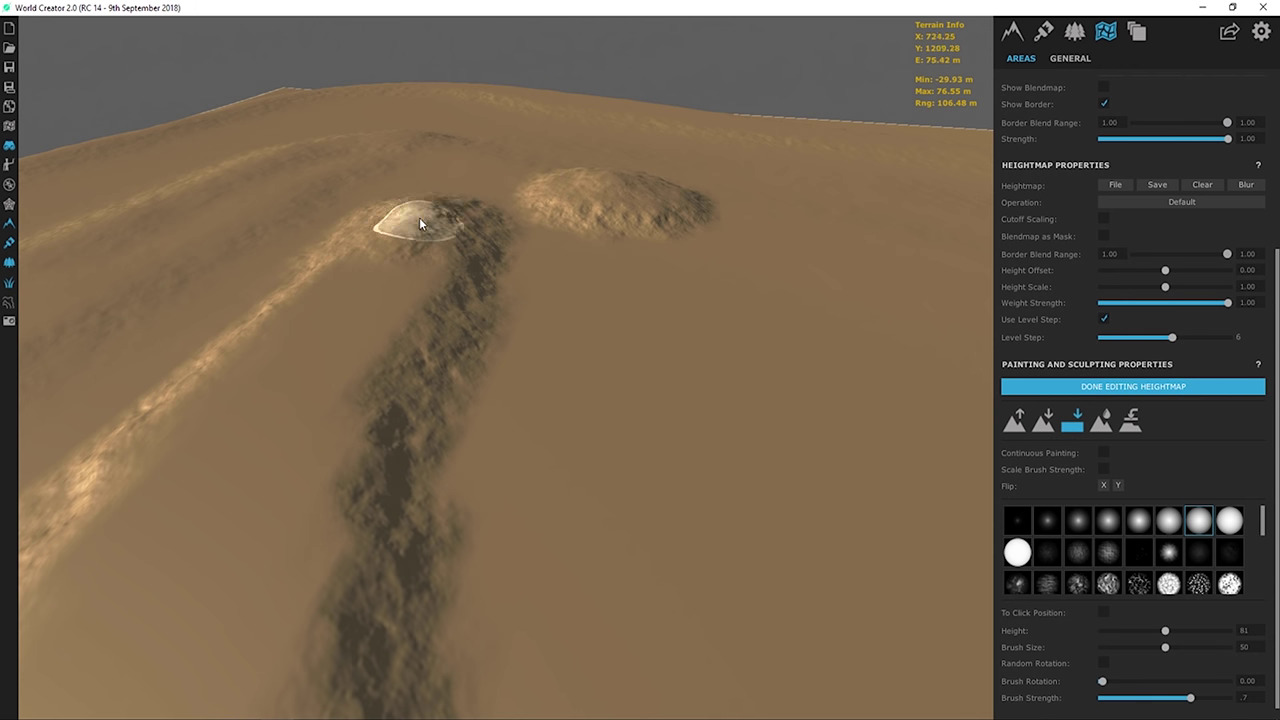
mouse_move(360, 370)
right_mouse_down()
mouse_move(431, 349)
mouse_move(487, 234)
mouse_move(470, 205)
right_mouse_up()
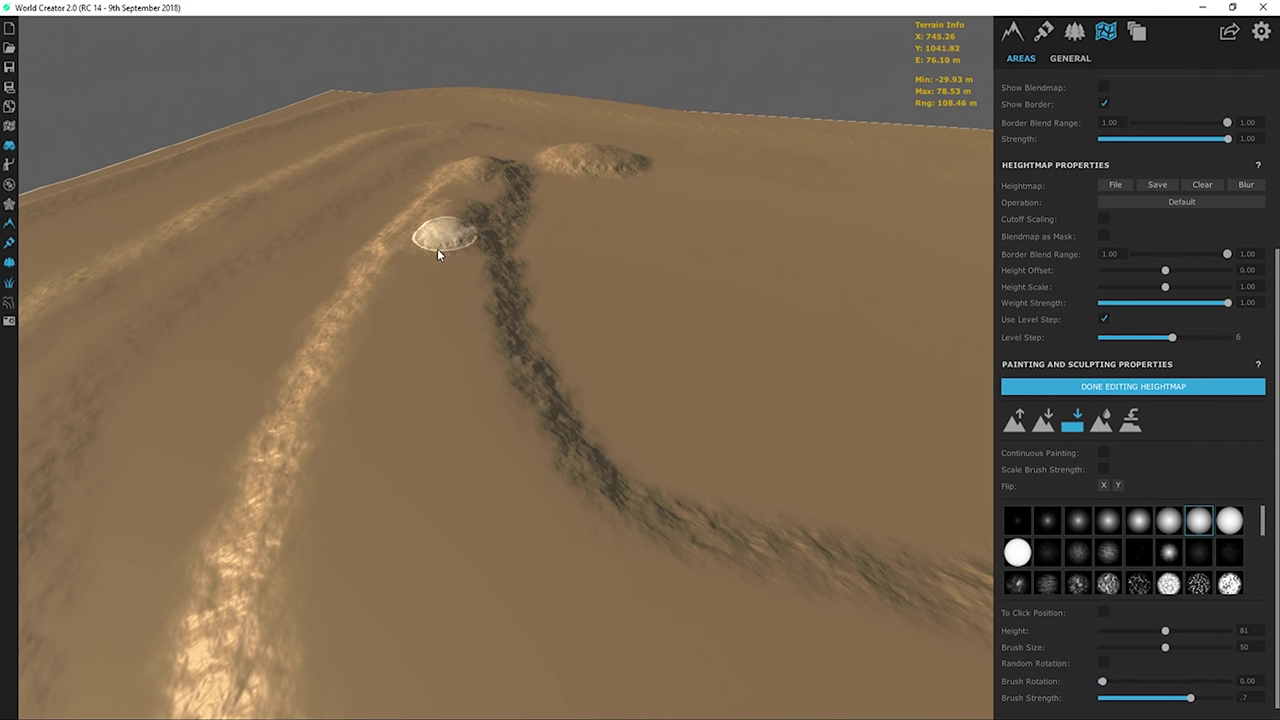
mouse_move(427, 283)
right_mouse_down()
mouse_move(424, 371)
mouse_move(382, 327)
right_mouse_up()
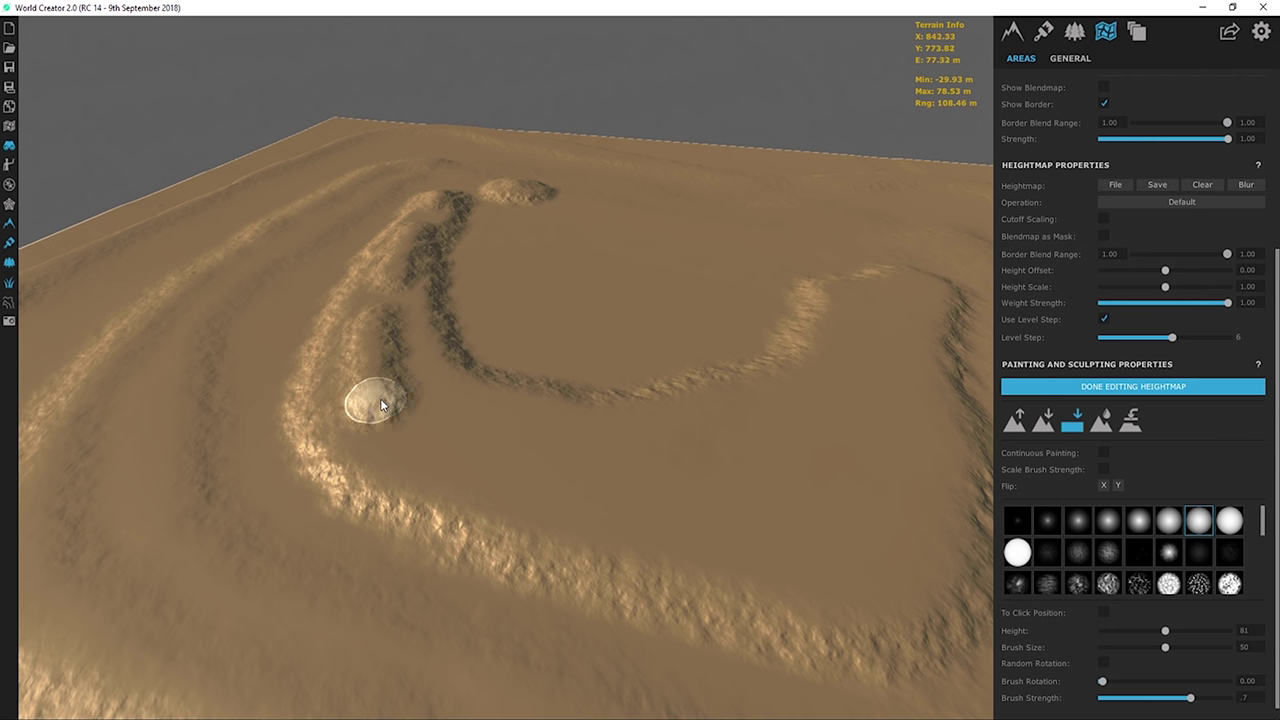
left_click_drag(380, 398, 394, 350)
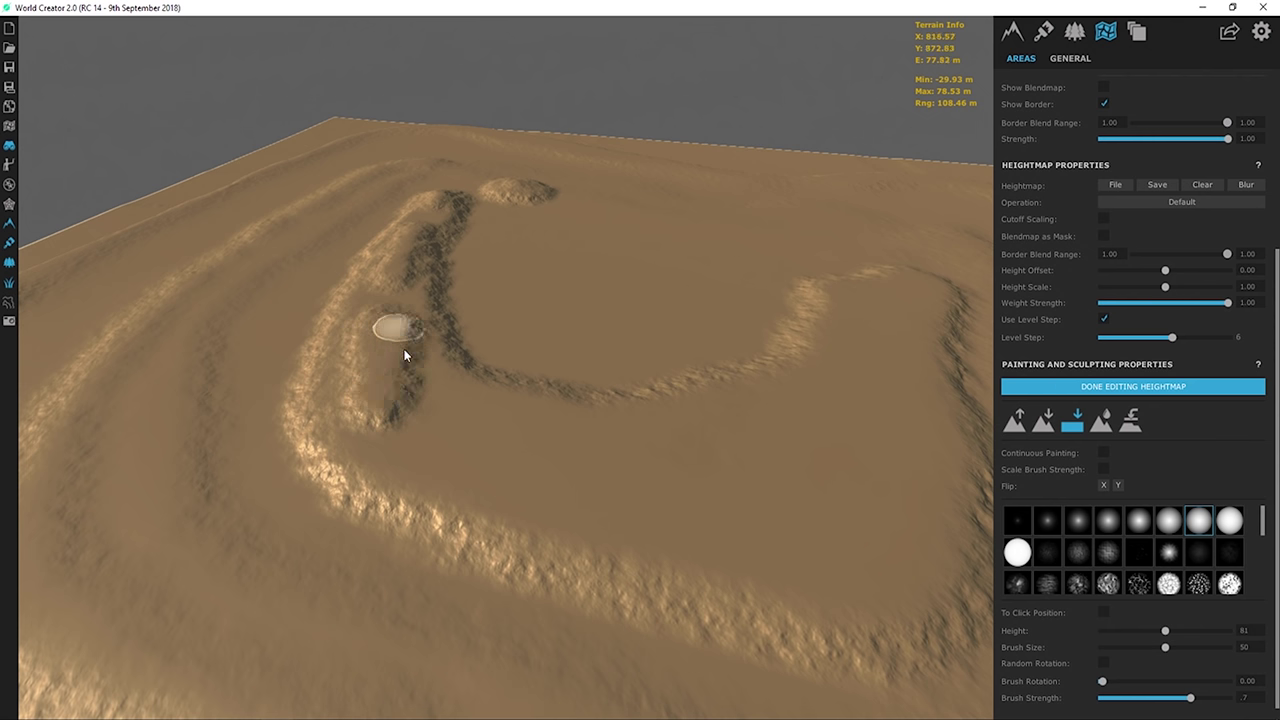
- Build up the near side of the U-shaped ridge and its outer slope at height 81
mouse_move(443, 419)
left_mouse_down()
mouse_move(565, 473)
mouse_move(704, 505)
mouse_move(452, 407)
mouse_move(594, 449)
mouse_move(661, 447)
mouse_move(468, 454)
mouse_move(385, 421)
left_mouse_up()
middle_click_drag(630, 472, 350, 468)
mouse_move(350, 468)
left_mouse_down()
mouse_move(385, 488)
mouse_move(497, 465)
left_mouse_up()
mouse_move(402, 437)
left_mouse_down()
mouse_move(554, 436)
mouse_move(625, 379)
left_mouse_up()
middle_click_drag(624, 384, 648, 496)
mouse_move(345, 418)
right_mouse_down()
mouse_move(474, 420)
mouse_move(543, 362)
right_mouse_up()
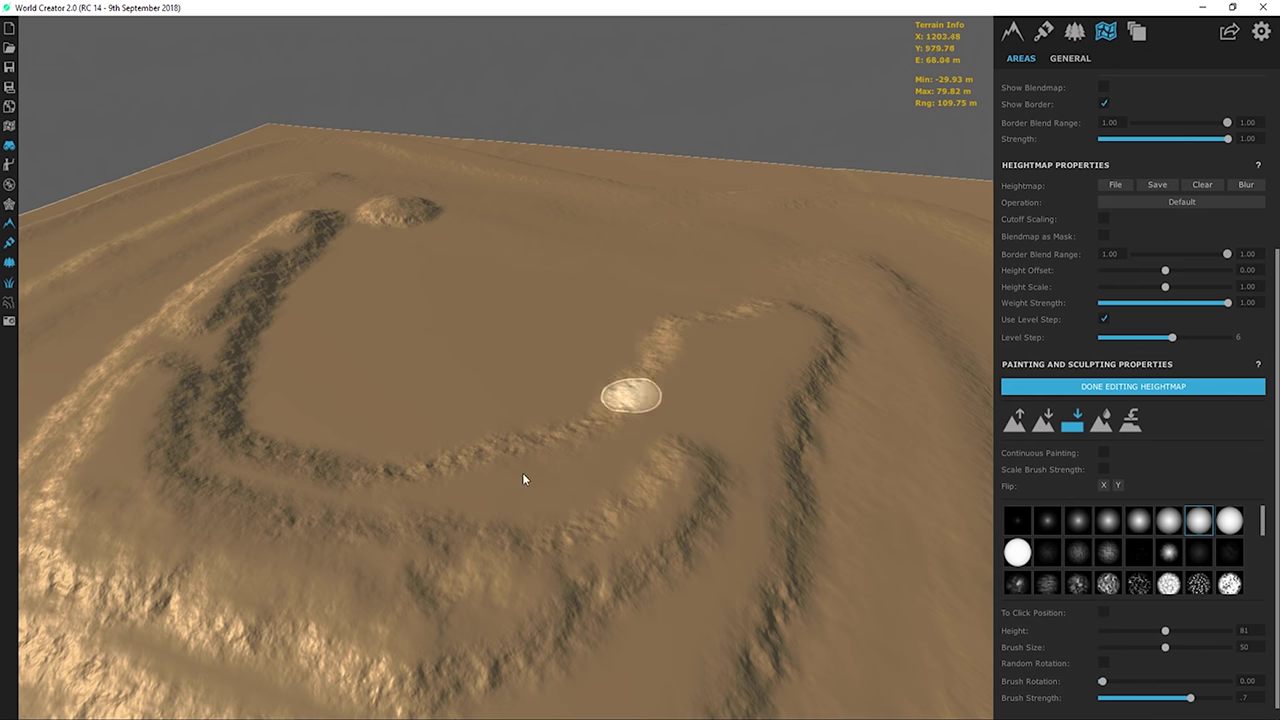
right_click_drag(408, 506, 434, 382)
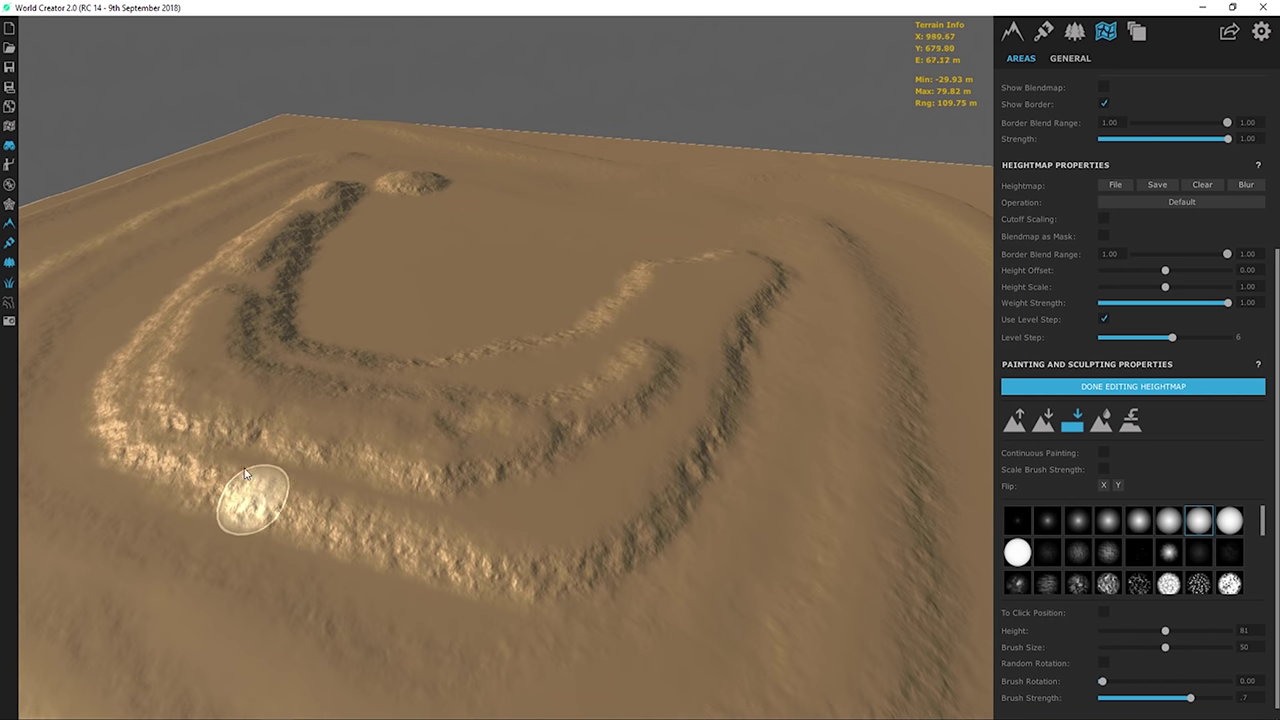
mouse_move(272, 444)
left_mouse_down()
mouse_move(341, 456)
mouse_move(550, 441)
left_mouse_up()
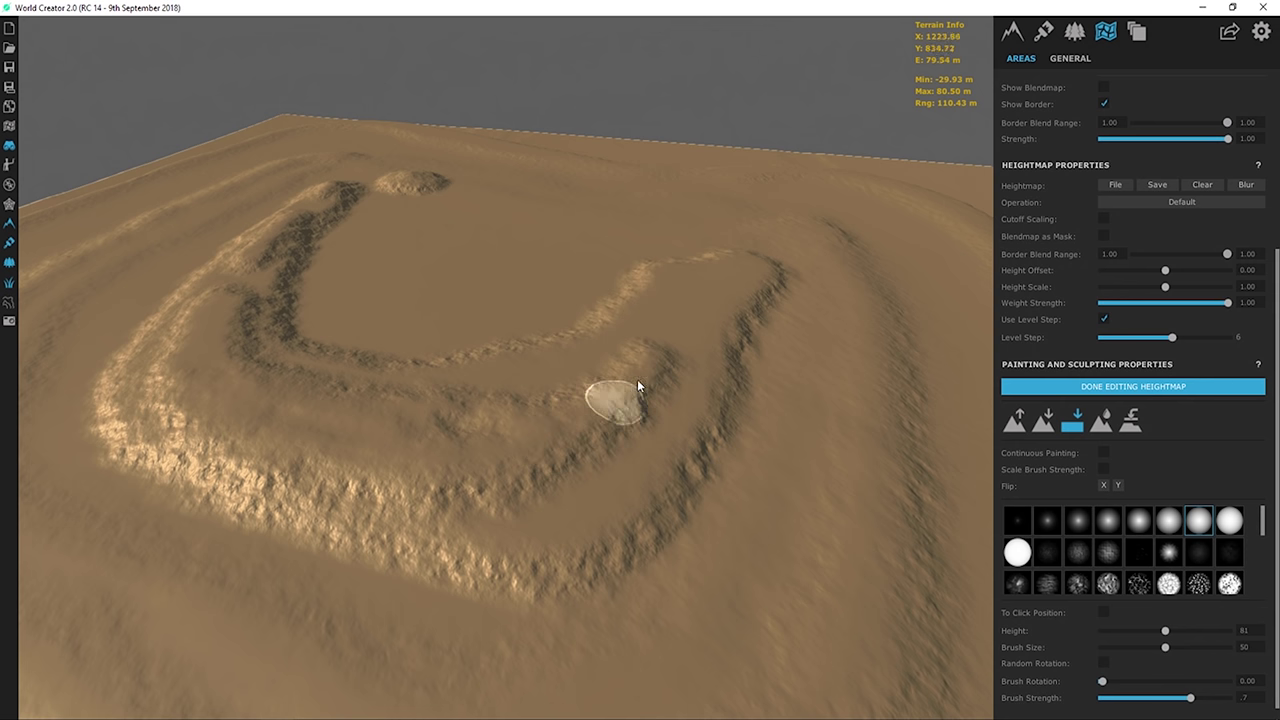
- Continue the raised tier along the U-shaped ridge's right arm towards its far end at height 81
right_click_drag(655, 360, 594, 506)
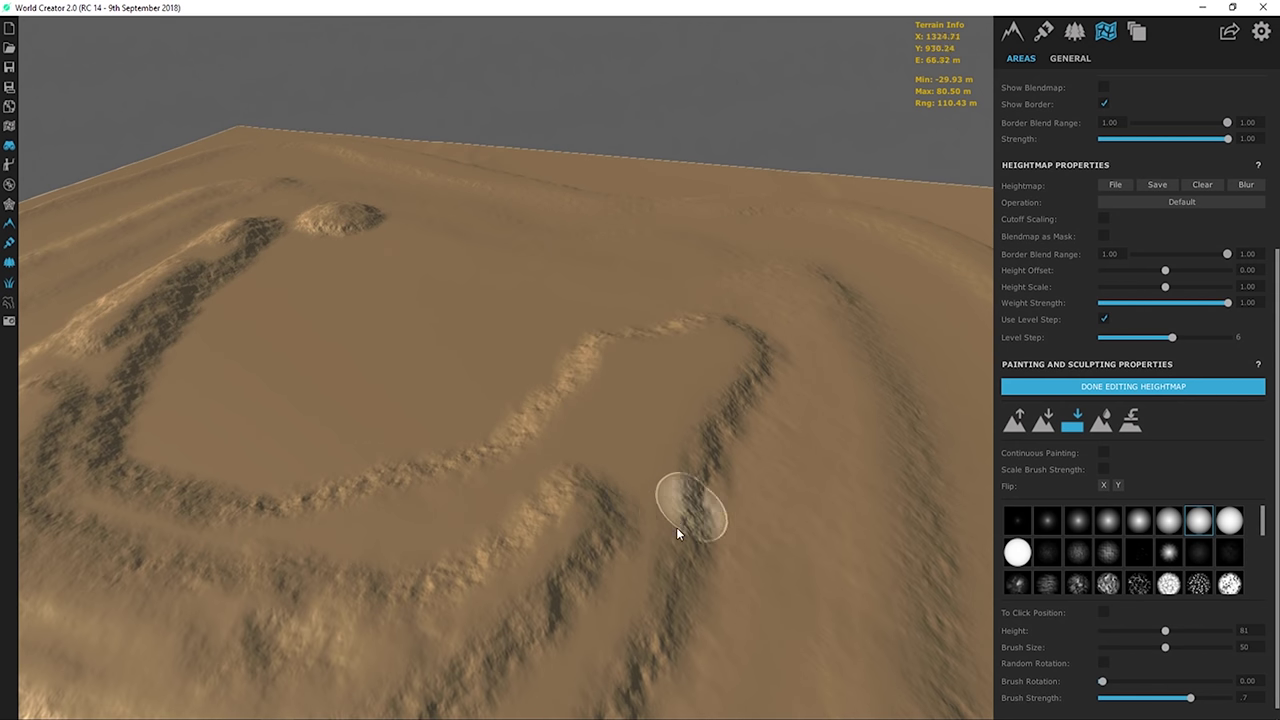
mouse_move(576, 612)
right_mouse_down()
mouse_move(532, 565)
mouse_move(893, 578)
right_mouse_up()
mouse_move(600, 551)
right_mouse_down()
mouse_move(613, 582)
mouse_move(597, 509)
right_mouse_up()
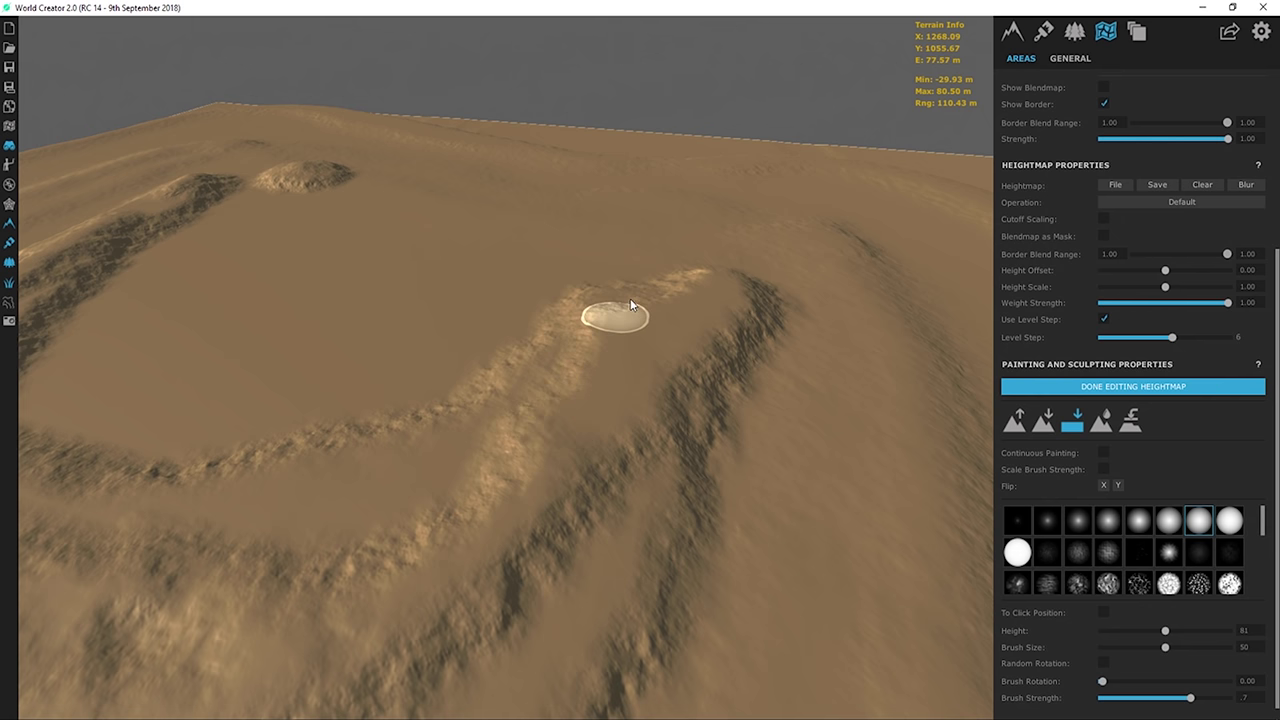
scroll(658, 294, "down", 4)
right_click_drag(660, 312, 397, 475)
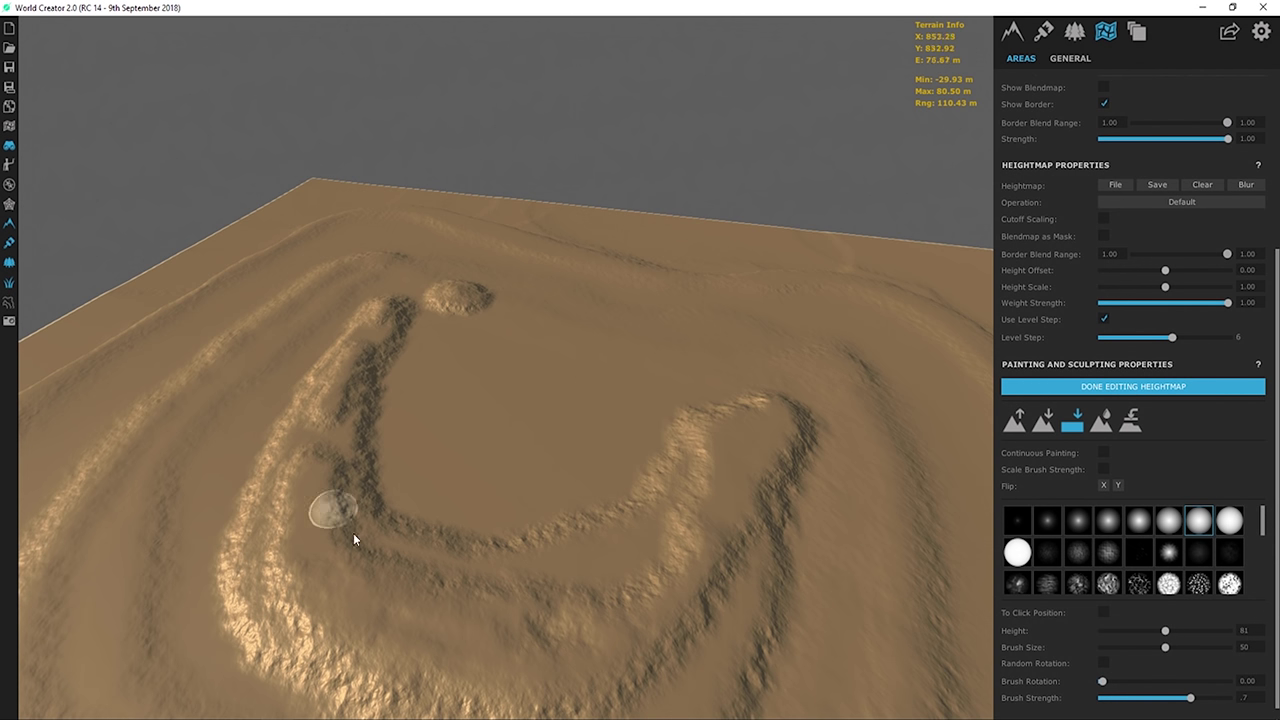
- Extend the far tip of the U-shaped ridge's right arm with a short spur at height 81
right_click_drag(380, 529, 353, 461)
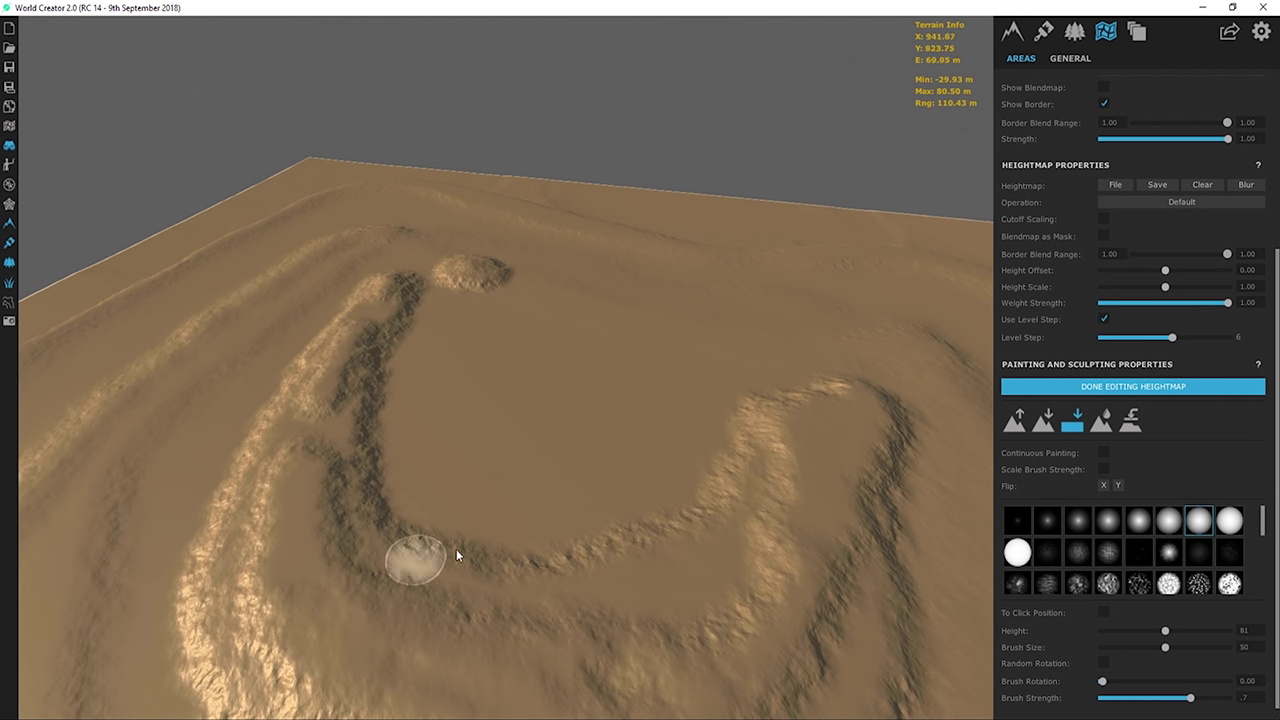
right_click_drag(456, 549, 453, 513)
scroll(518, 523, "up", 3)
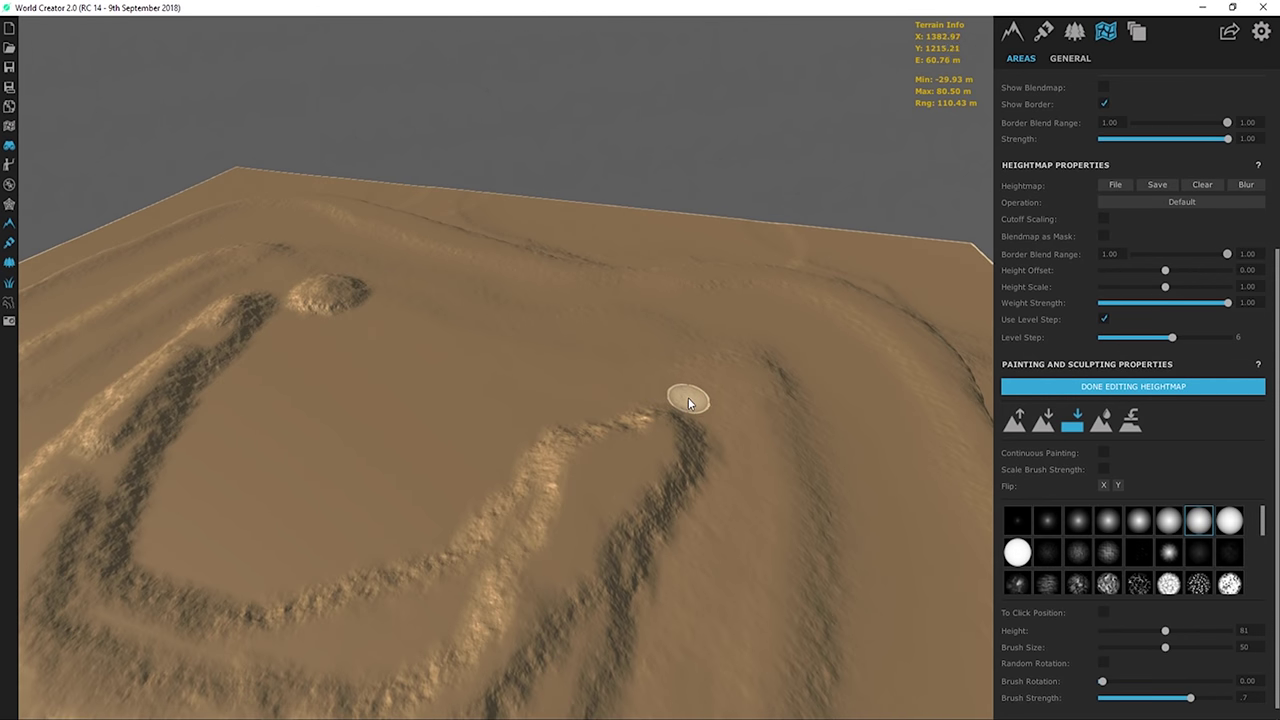
left_click_drag(643, 420, 612, 390)
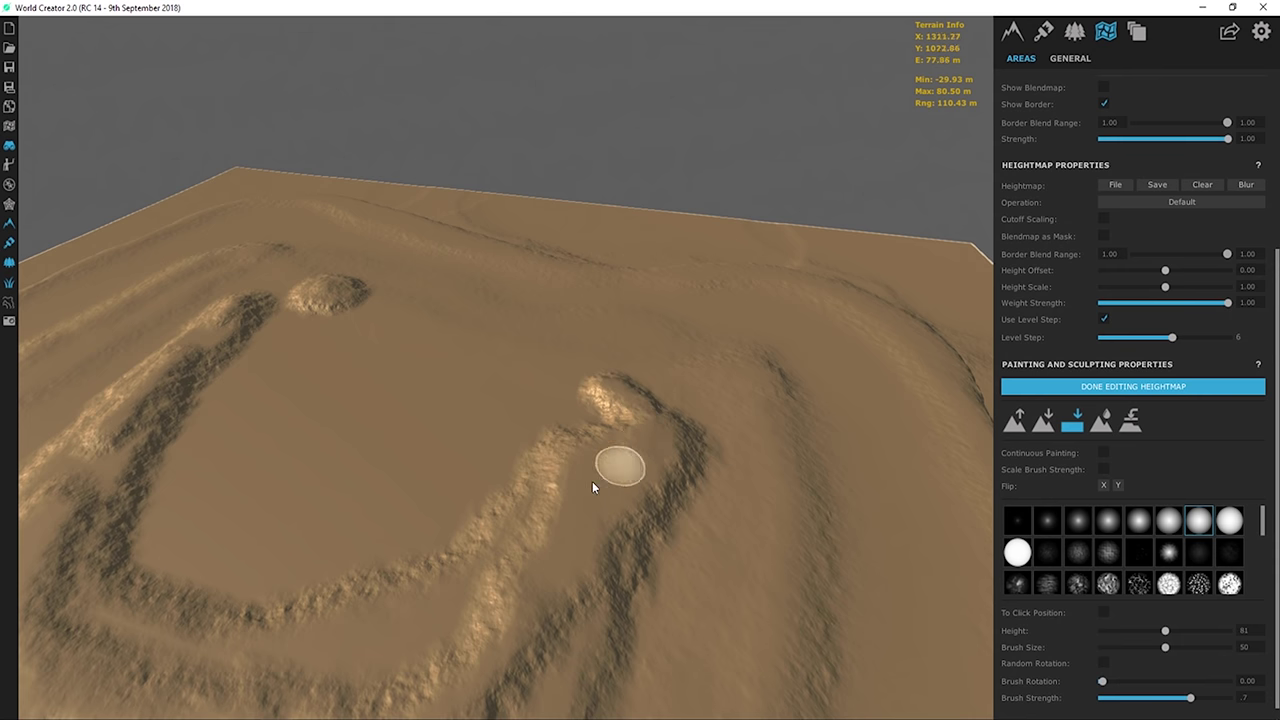
scroll(566, 512, "down", 2)
middle_click_drag(562, 518, 728, 409)
scroll(559, 421, "up", 3)
scroll(552, 420, "up", 2)
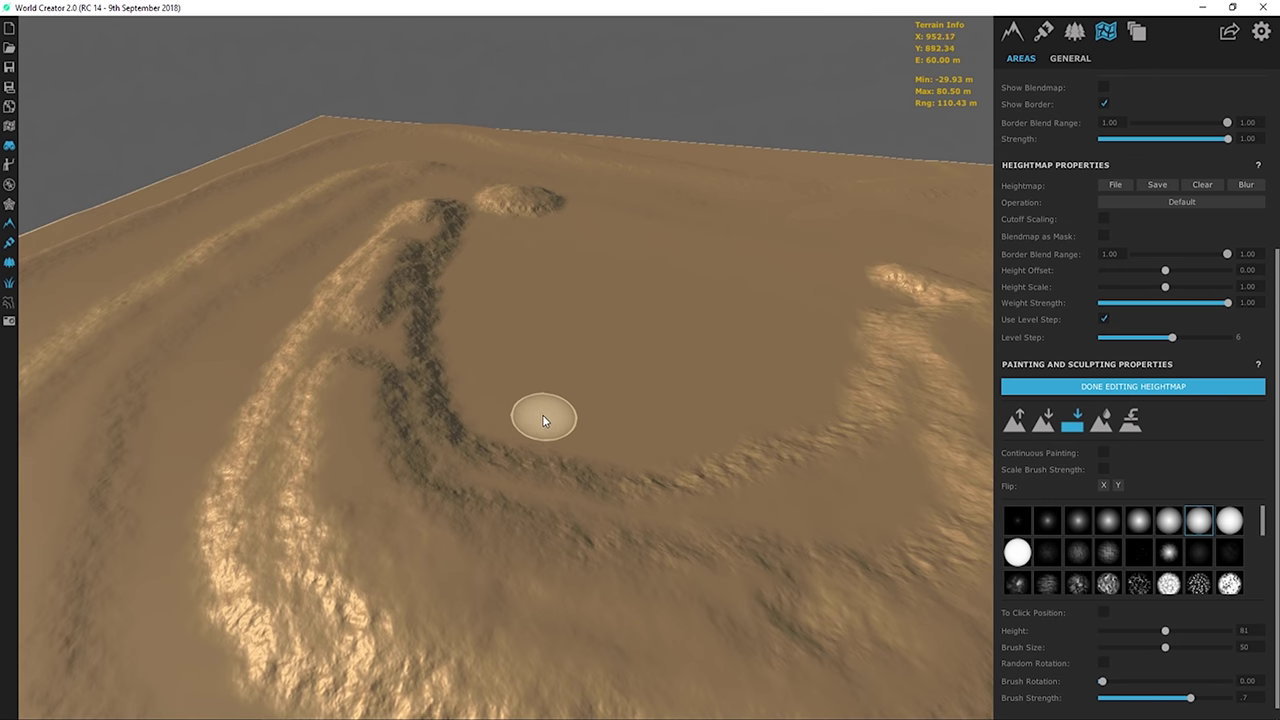
- Finish editing the heightmap and set the area layer's level step to 7
scroll(543, 418, "down", 2)
key("4")
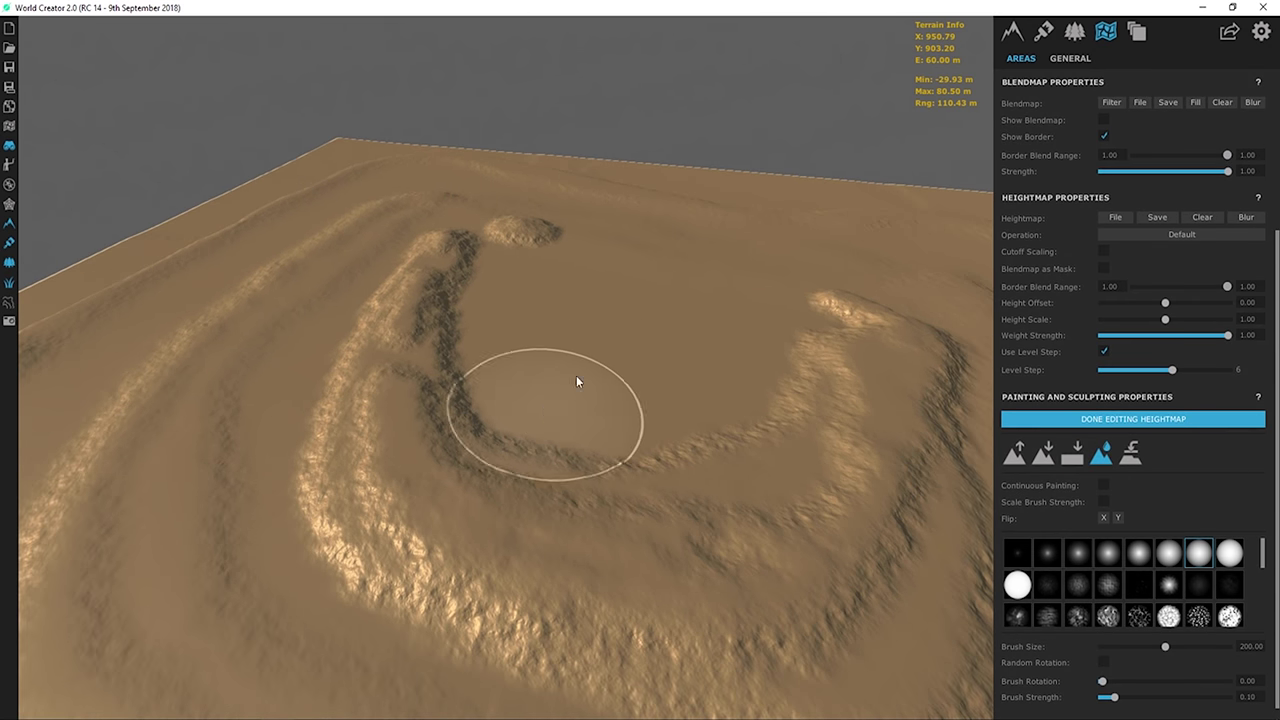
left_click(1067, 419)
left_click(1013, 31)
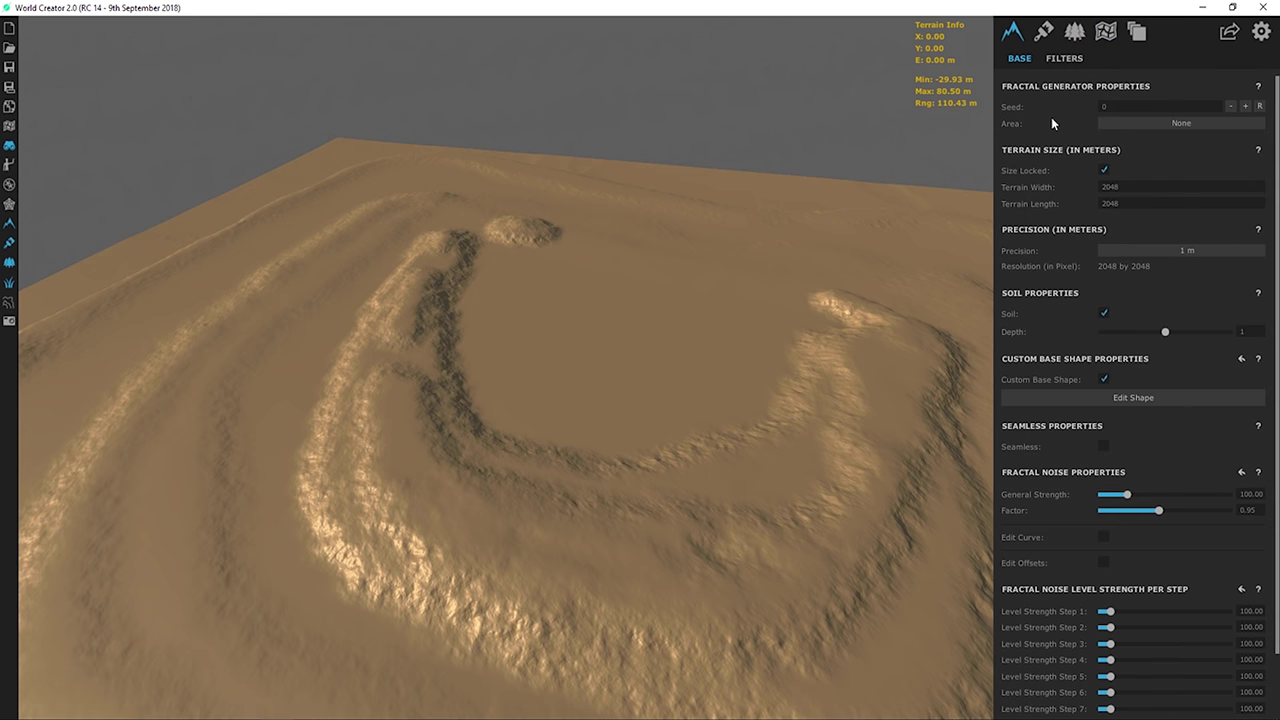
left_click(1106, 33)
left_click(1105, 131)
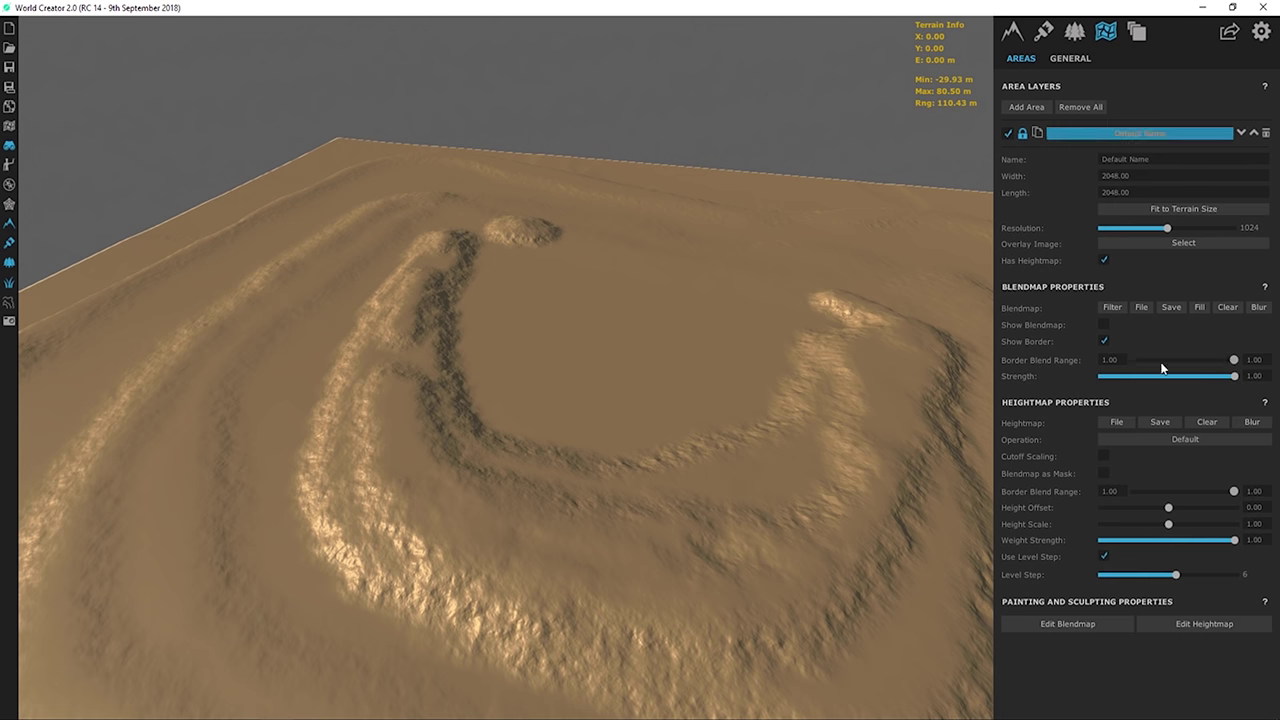
left_click_drag(1186, 581, 1194, 573)
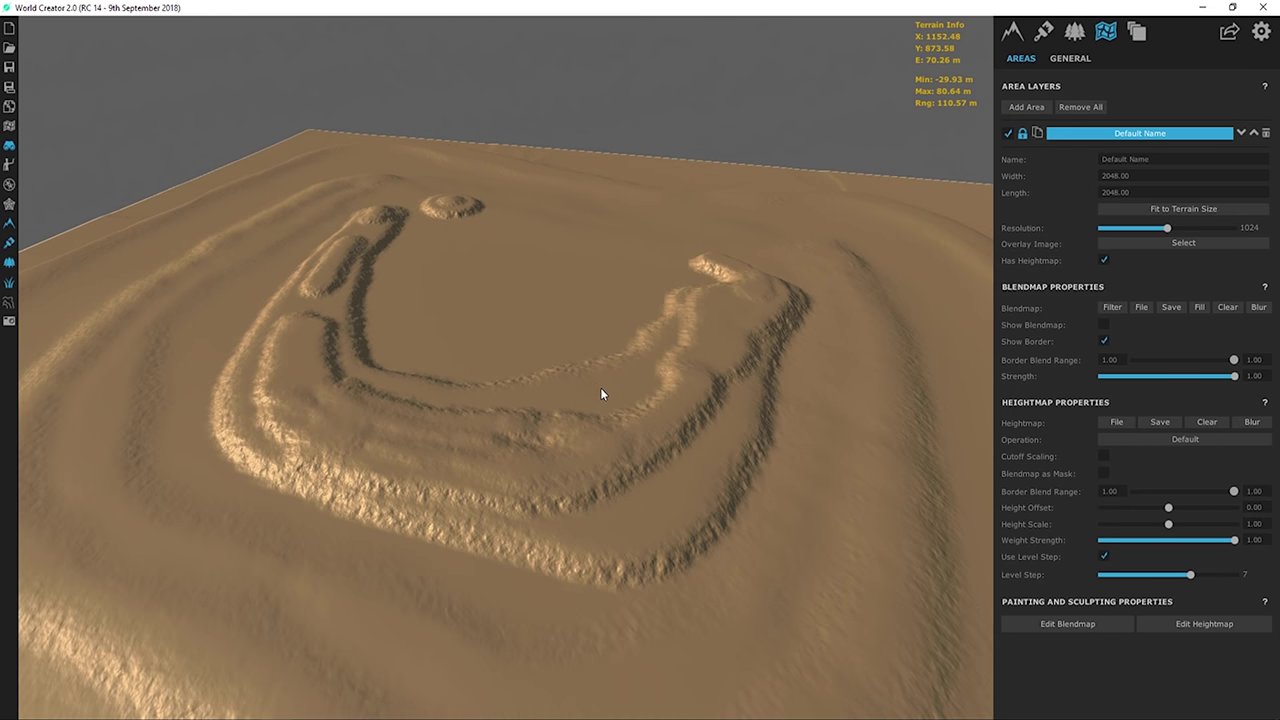
- Add a terrain filter layer containing a General Smooth filter and set its smooth strength to 2
left_click(1014, 32)
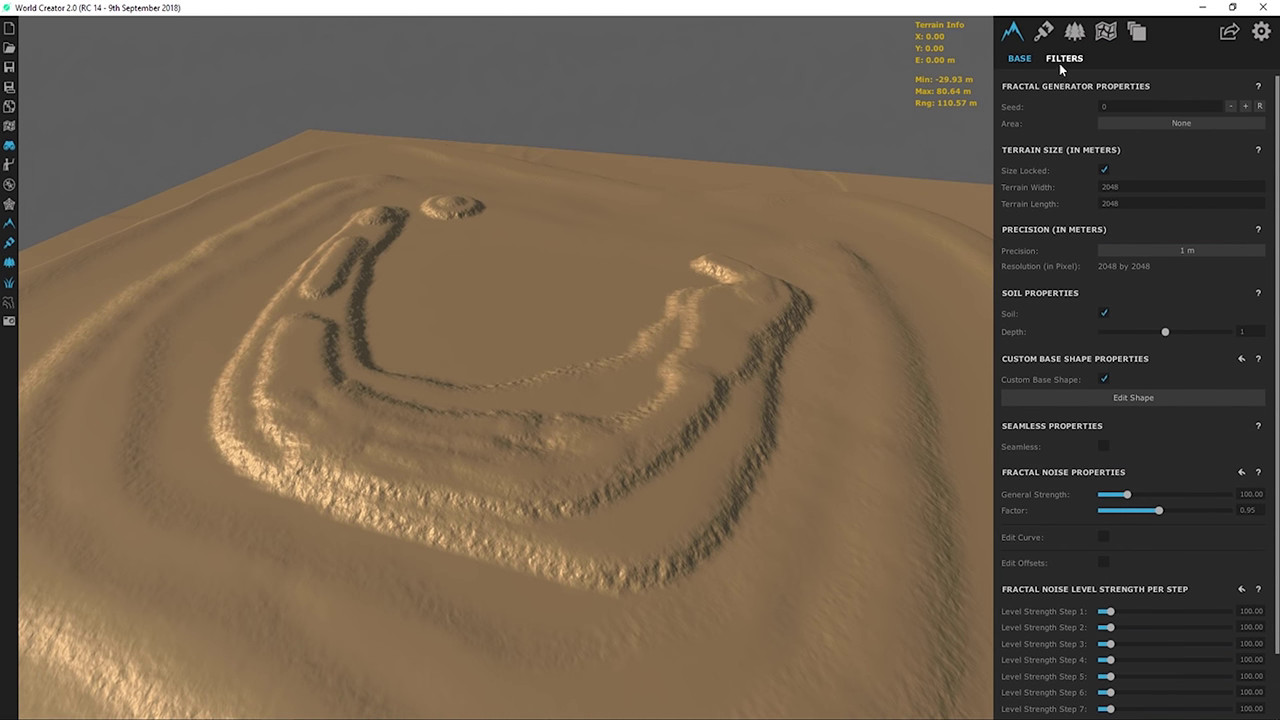
left_click(1059, 63)
left_click(1037, 104)
left_click(1217, 189)
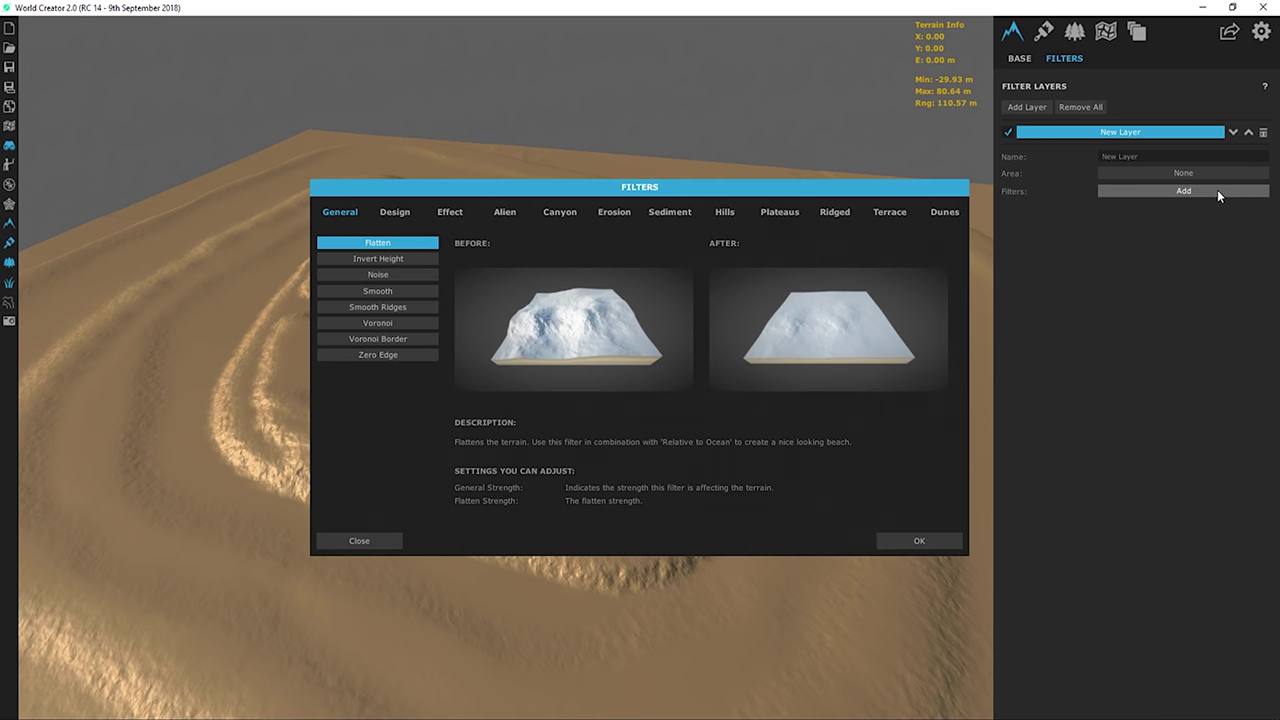
left_click(360, 292)
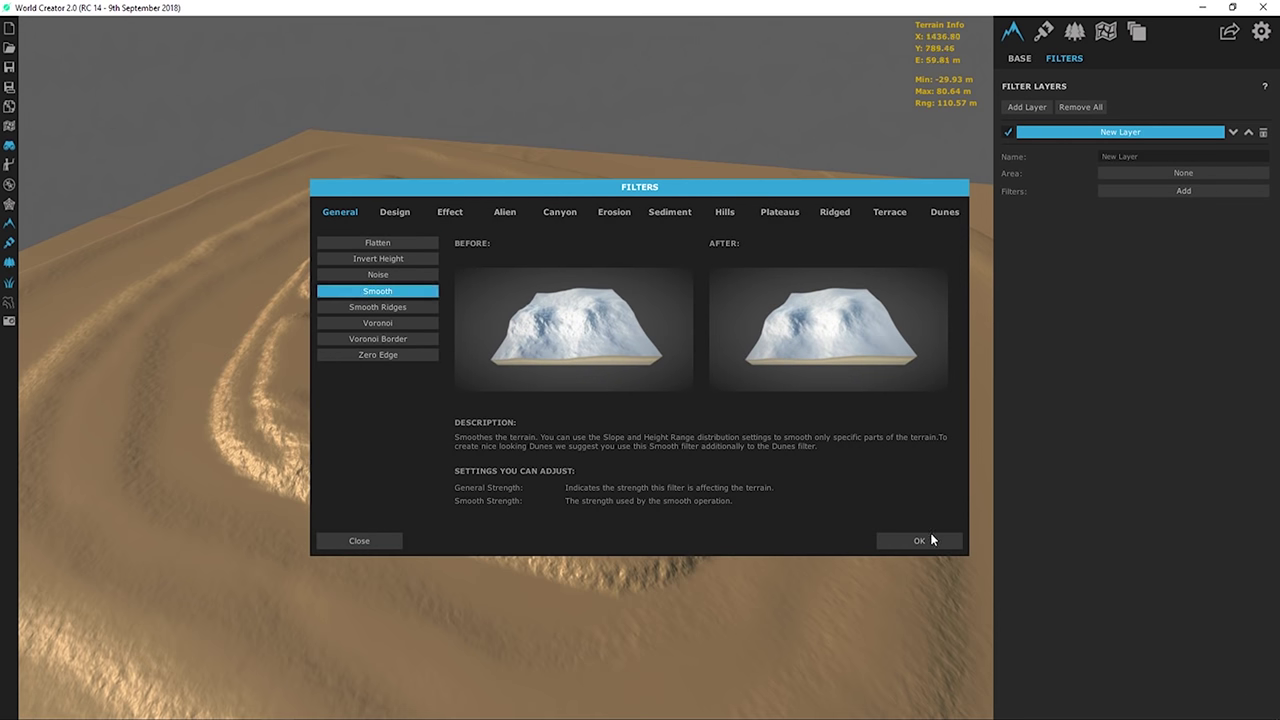
left_click(919, 540)
scroll(546, 366, "down", 3)
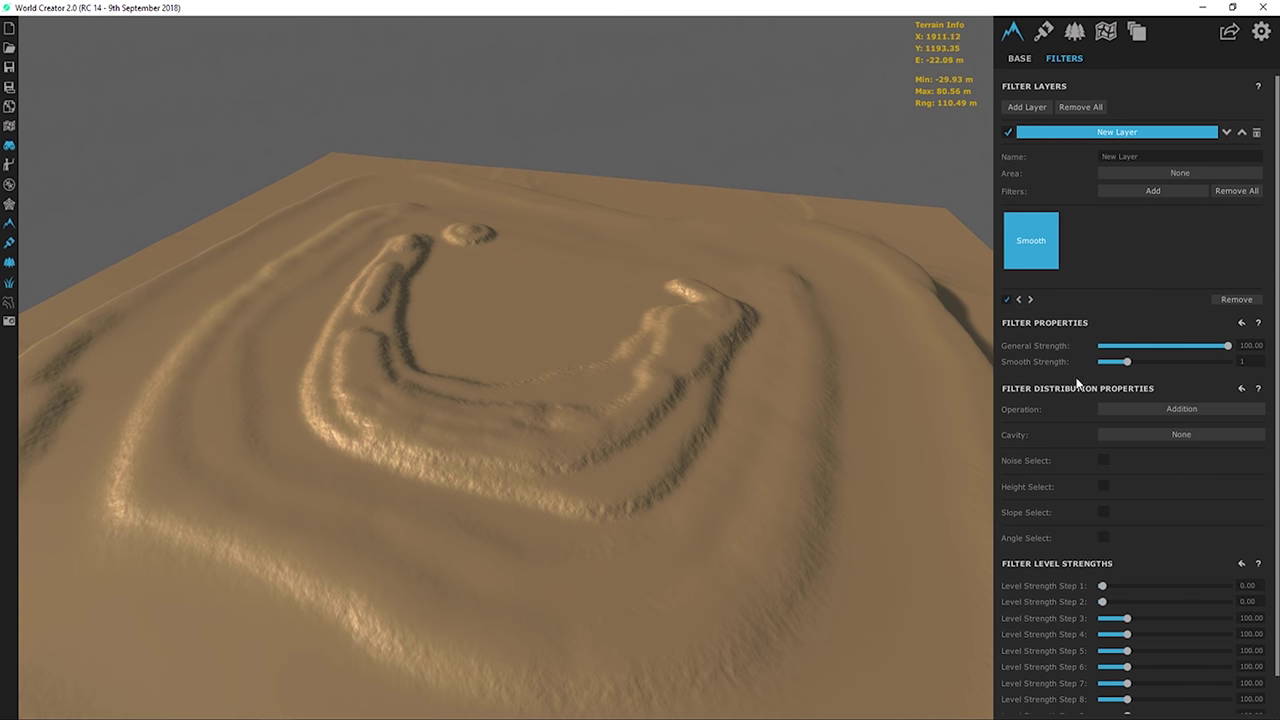
left_click(1155, 361)
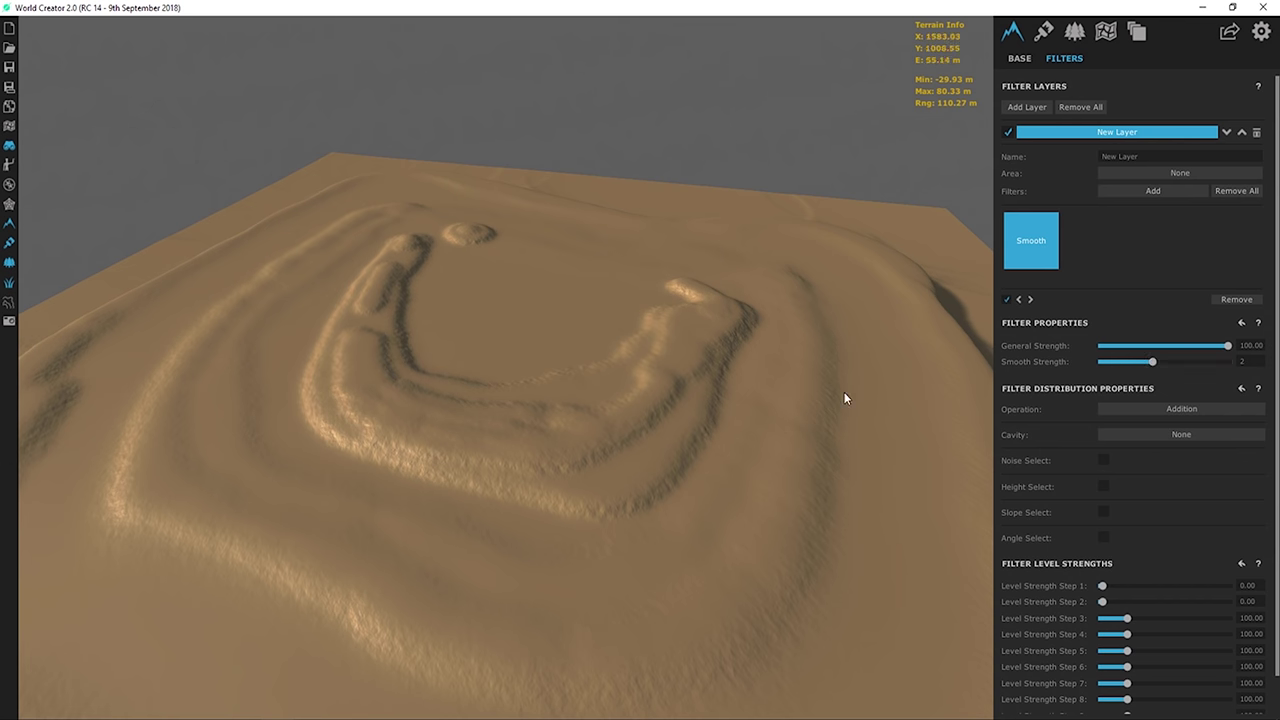
- Select the existing area layer and start editing its heightmap
scroll(825, 462, "down", 3)
right_click_drag(692, 457, 452, 232)
right_click_drag(754, 520, 869, 269)
left_click(1112, 34)
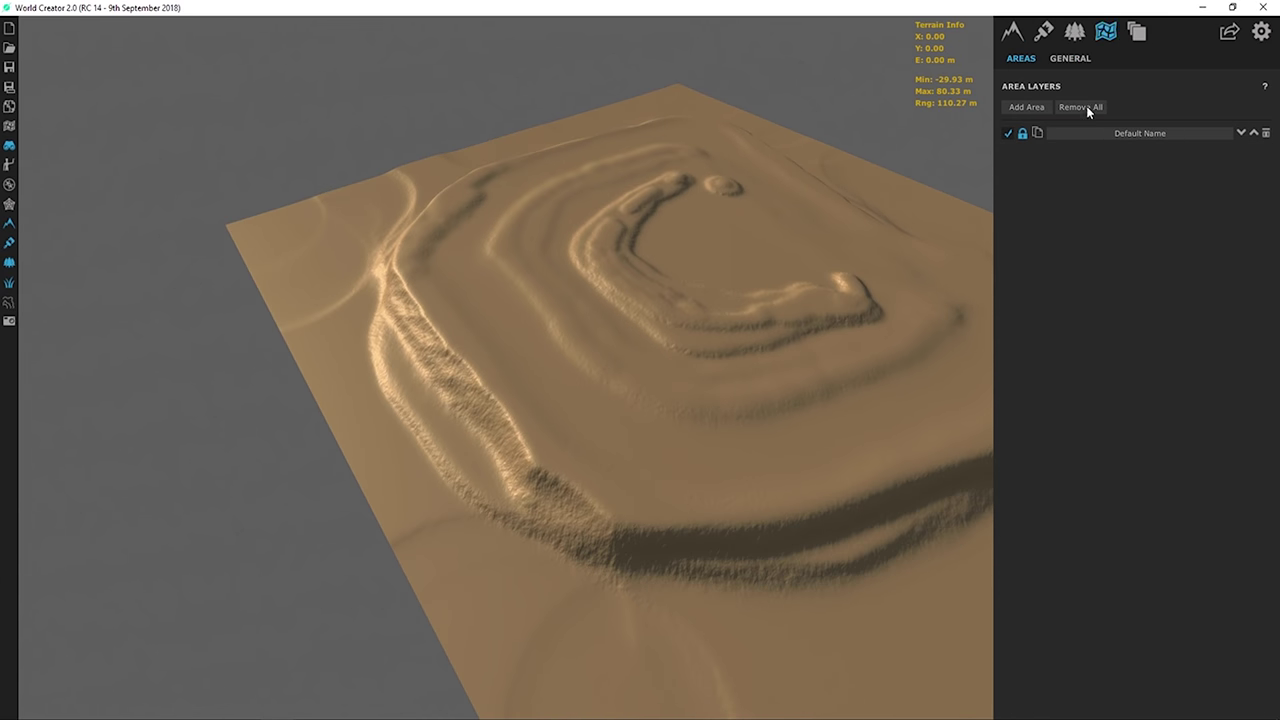
left_click(1115, 132)
middle_click_drag(850, 261, 728, 264)
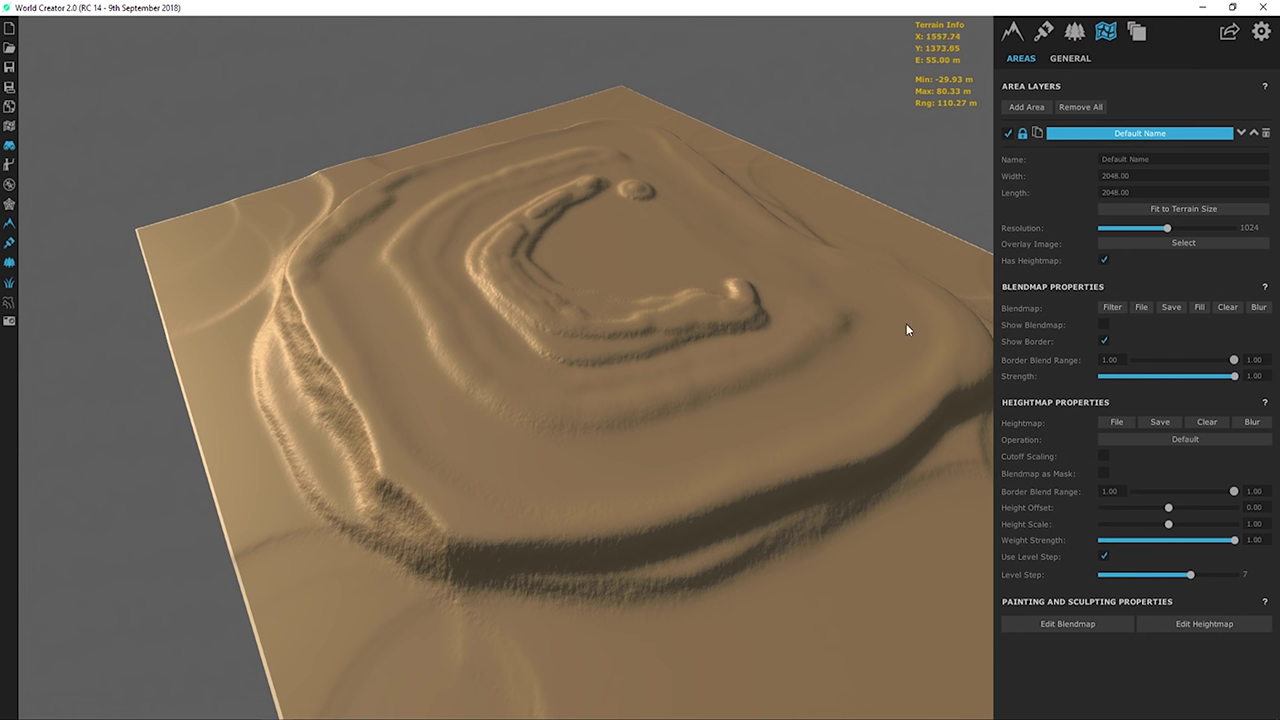
left_click(1186, 626)
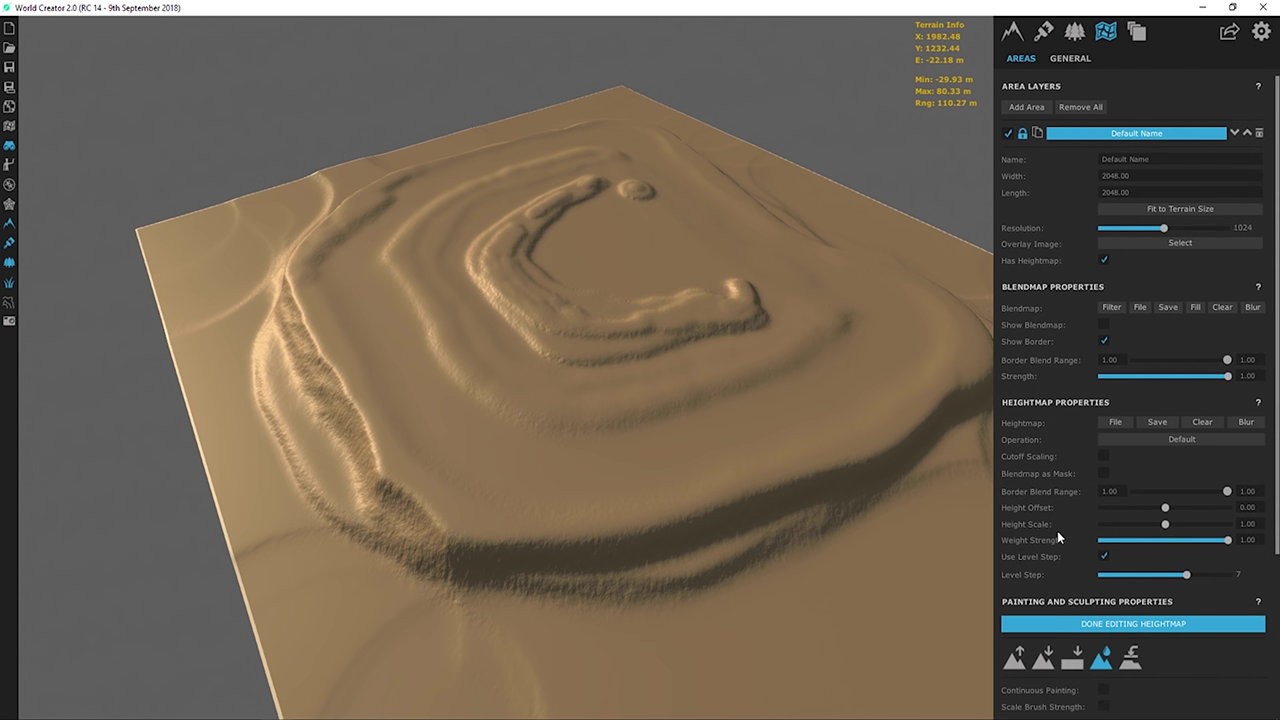
- Choose the lowering sculpt tool for the heightmap and set its brush size to 500
scroll(1057, 531, "down", 3)
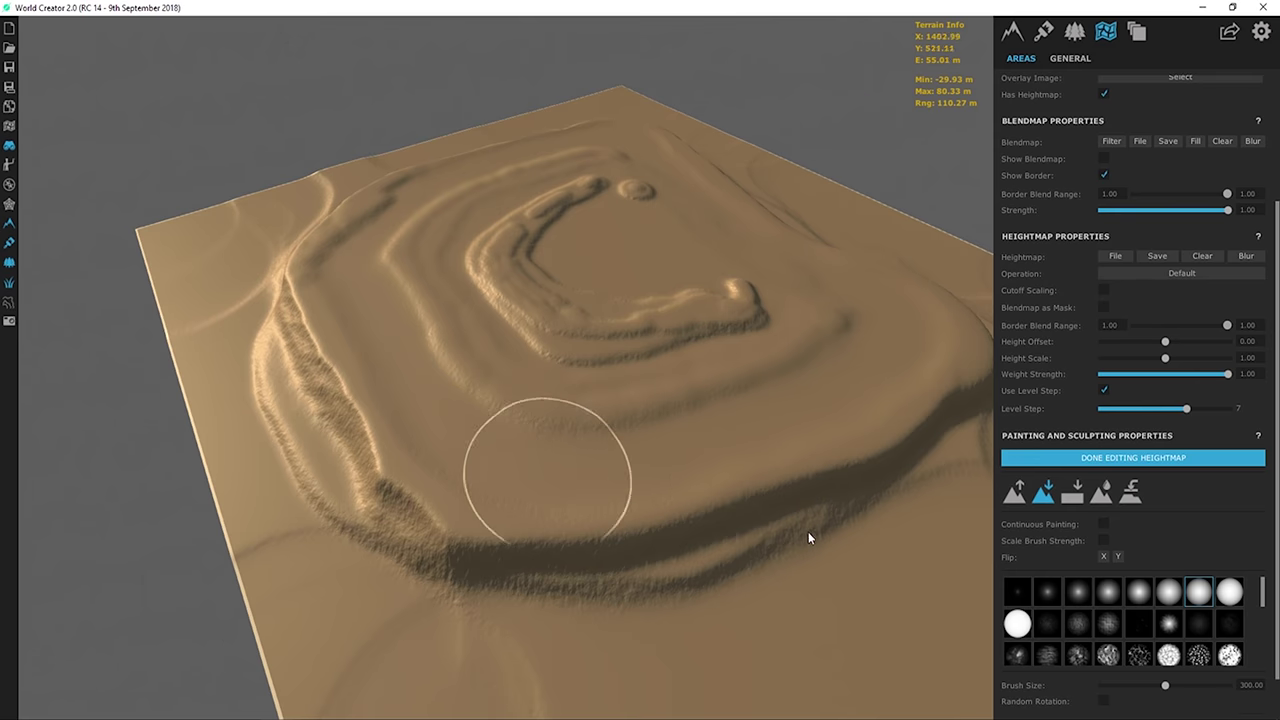
scroll(1036, 648, "down", 3)
left_click(1040, 648)
scroll(1027, 688, "down", 1)
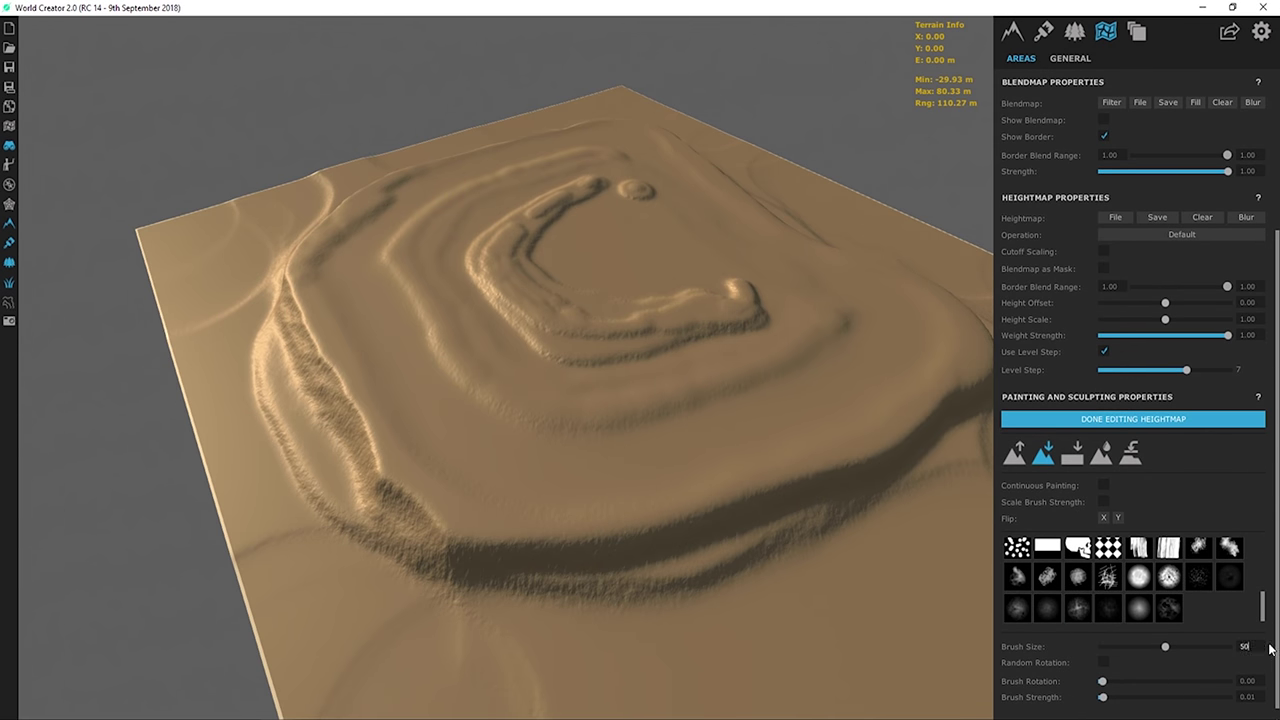
key("Return")
scroll(1140, 600, "up", 3)
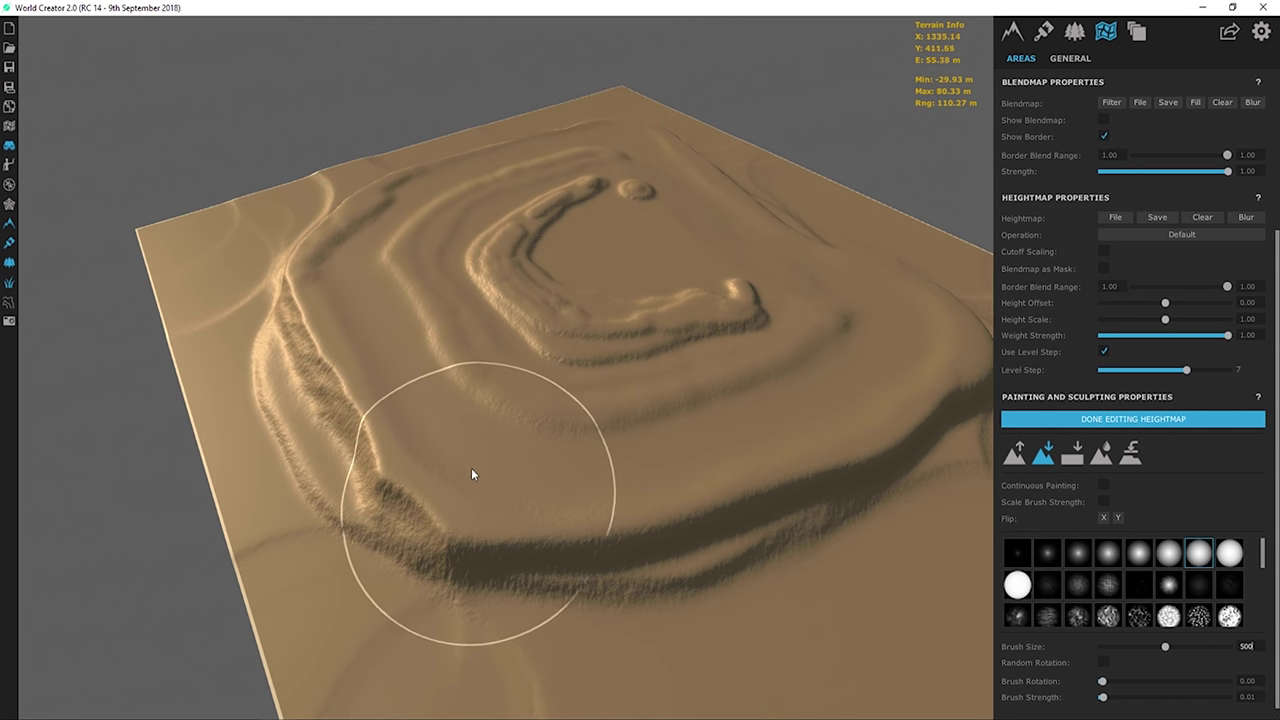
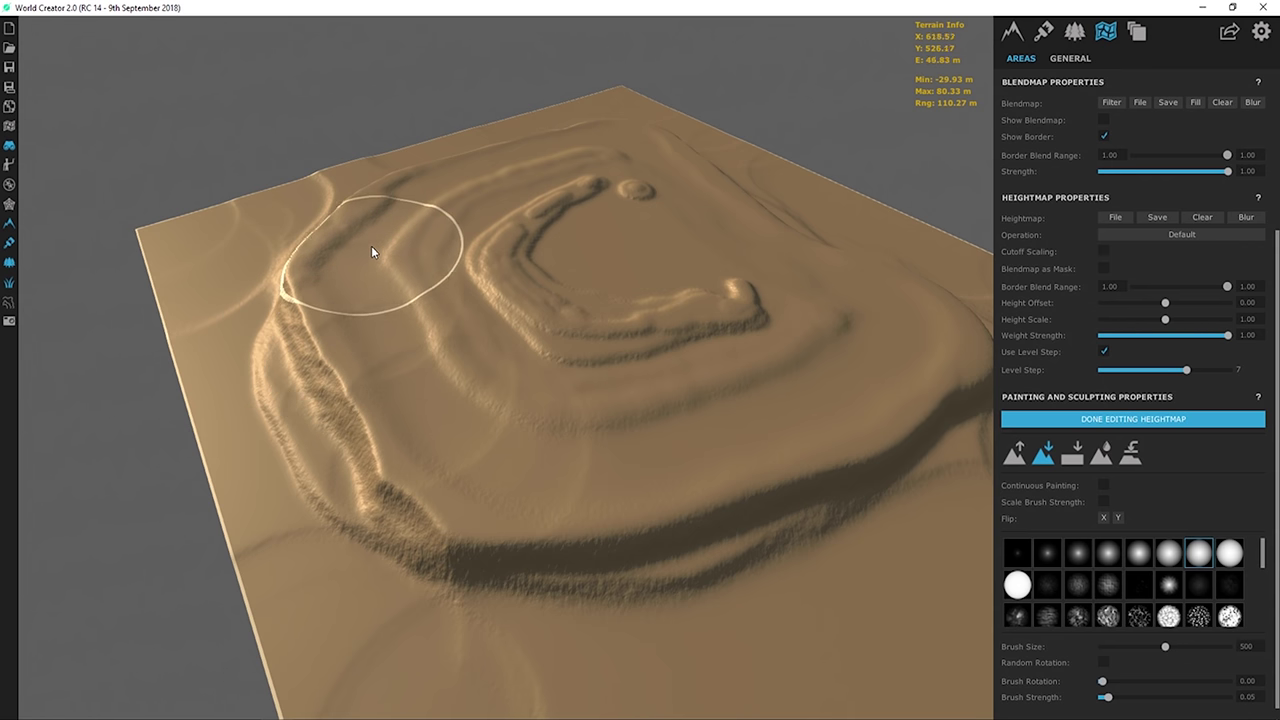
- Lower the terrain around the island's outer slopes with the 500-size brush, and finish editing the heightmap
mouse_move(448, 181)
left_mouse_down()
mouse_move(382, 198)
mouse_move(355, 222)
mouse_move(343, 265)
mouse_move(393, 395)
mouse_move(440, 461)
mouse_move(527, 500)
mouse_move(734, 503)
mouse_move(586, 514)
mouse_move(490, 495)
mouse_move(417, 449)
mouse_move(343, 331)
mouse_move(343, 280)
mouse_move(358, 228)
mouse_move(418, 171)
mouse_move(368, 207)
mouse_move(334, 262)
mouse_move(336, 350)
mouse_move(480, 508)
mouse_move(579, 546)
mouse_move(723, 551)
mouse_move(711, 544)
left_mouse_up()
scroll(711, 544, "down", 2)
mouse_move(711, 544)
middle_mouse_down()
mouse_move(560, 575)
mouse_move(594, 516)
middle_mouse_up()
scroll(594, 516, "down", 1)
scroll(450, 446, "up", 5)
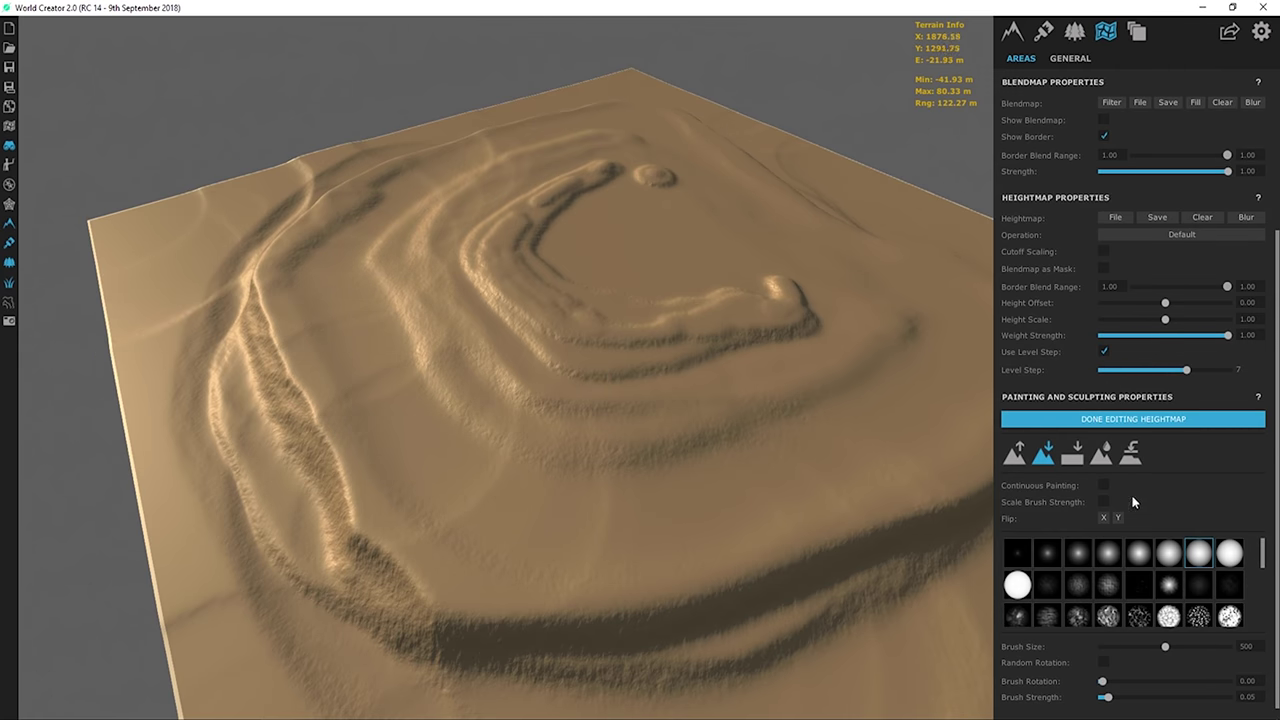
left_click(1153, 421)
- Show the ocean plane in the scene and set the ocean height to 70
right_click_drag(556, 411, 561, 445)
right_click_drag(266, 267, 710, 479)
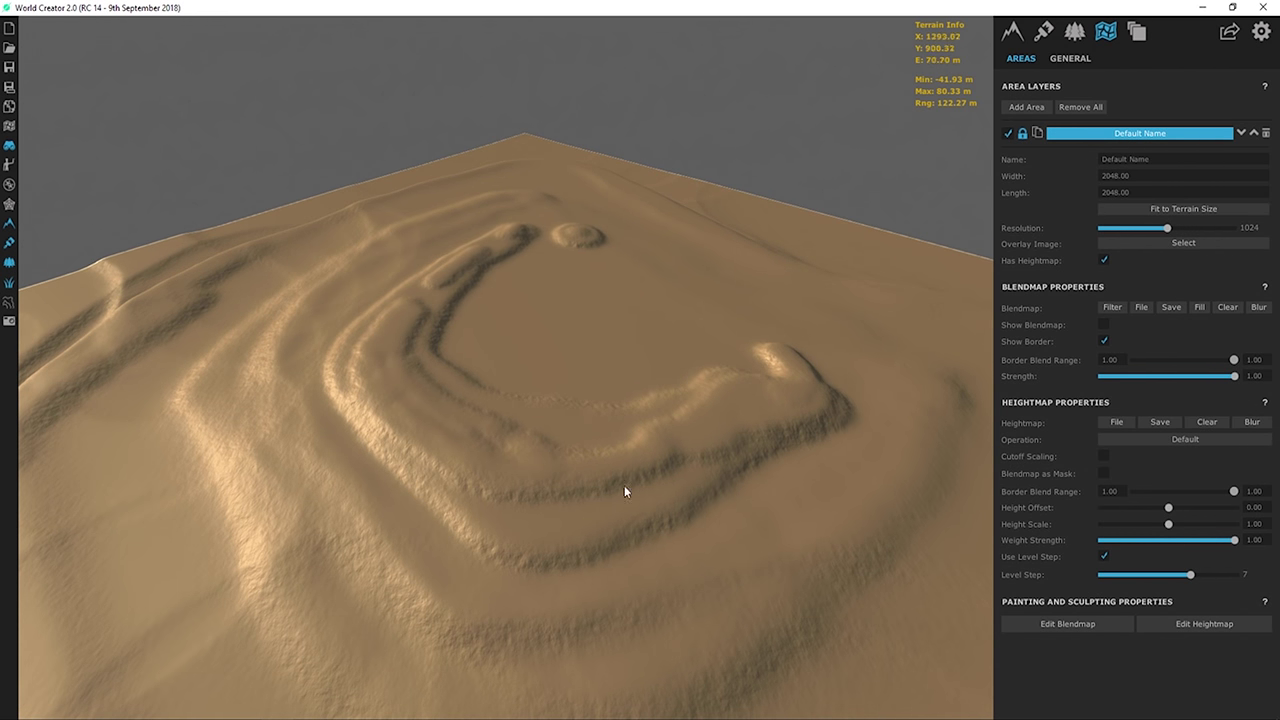
scroll(622, 487, "up", 3)
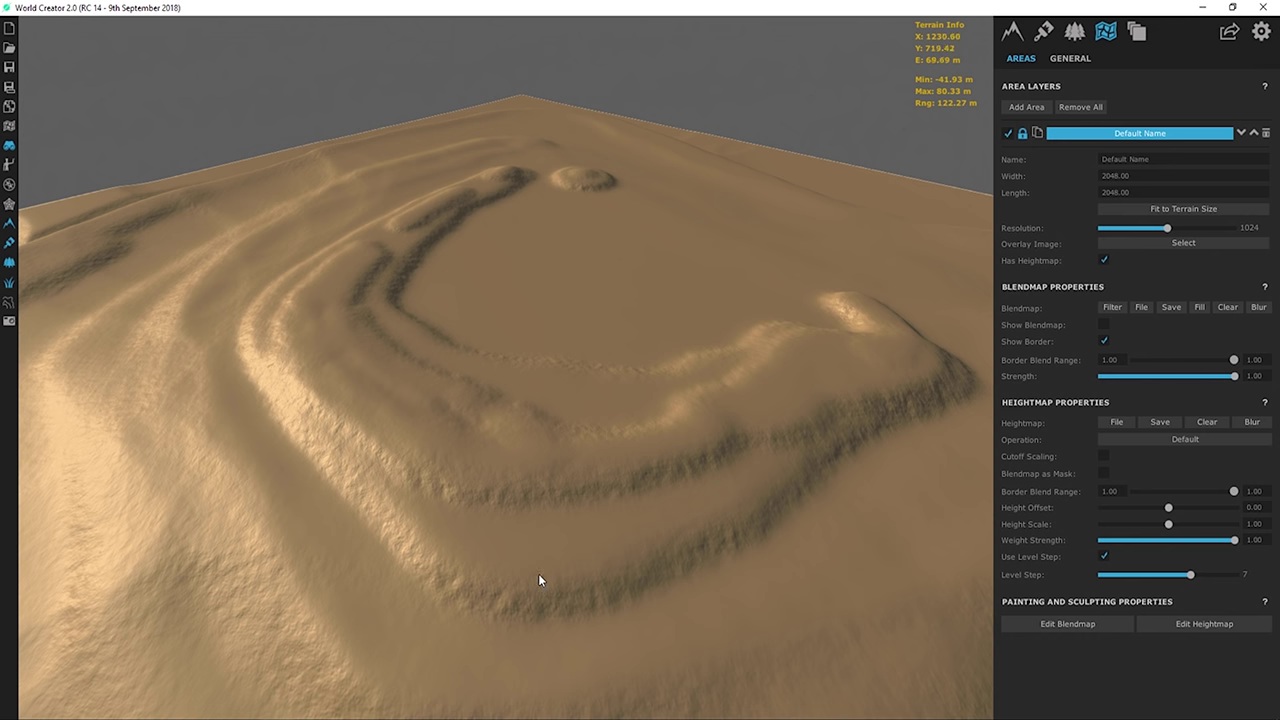
left_click(1078, 57)
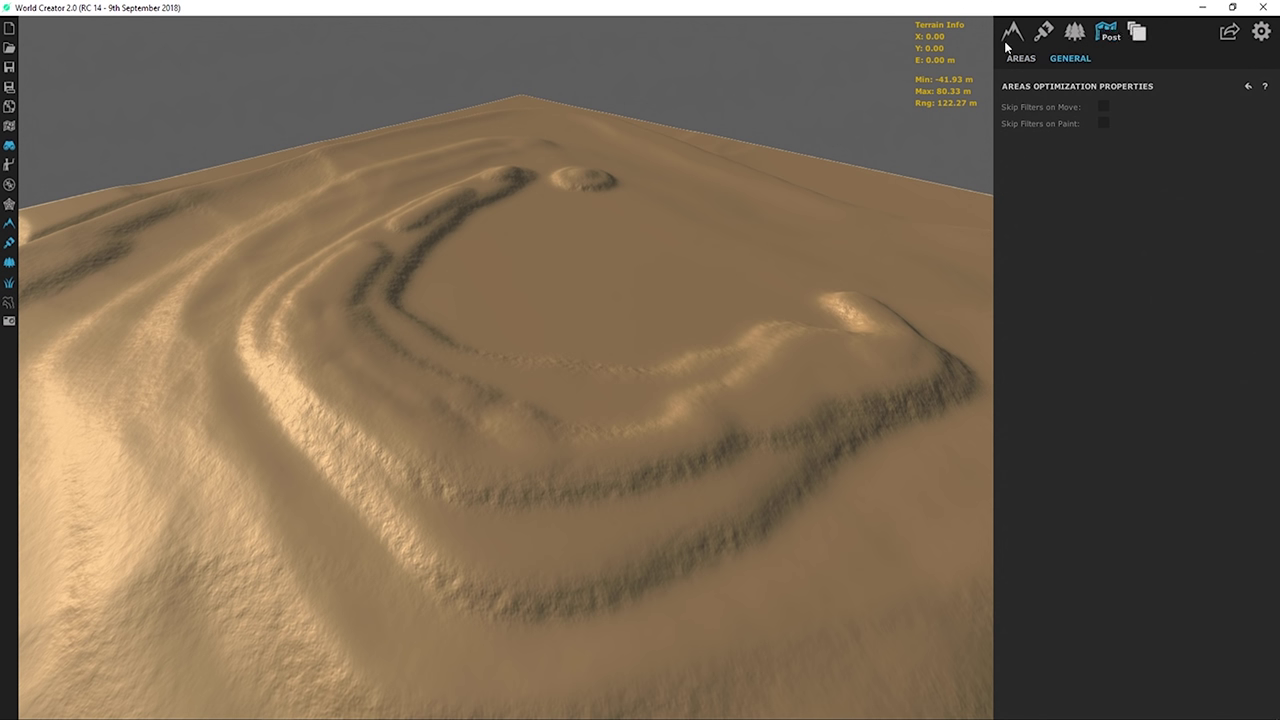
left_click(1074, 32)
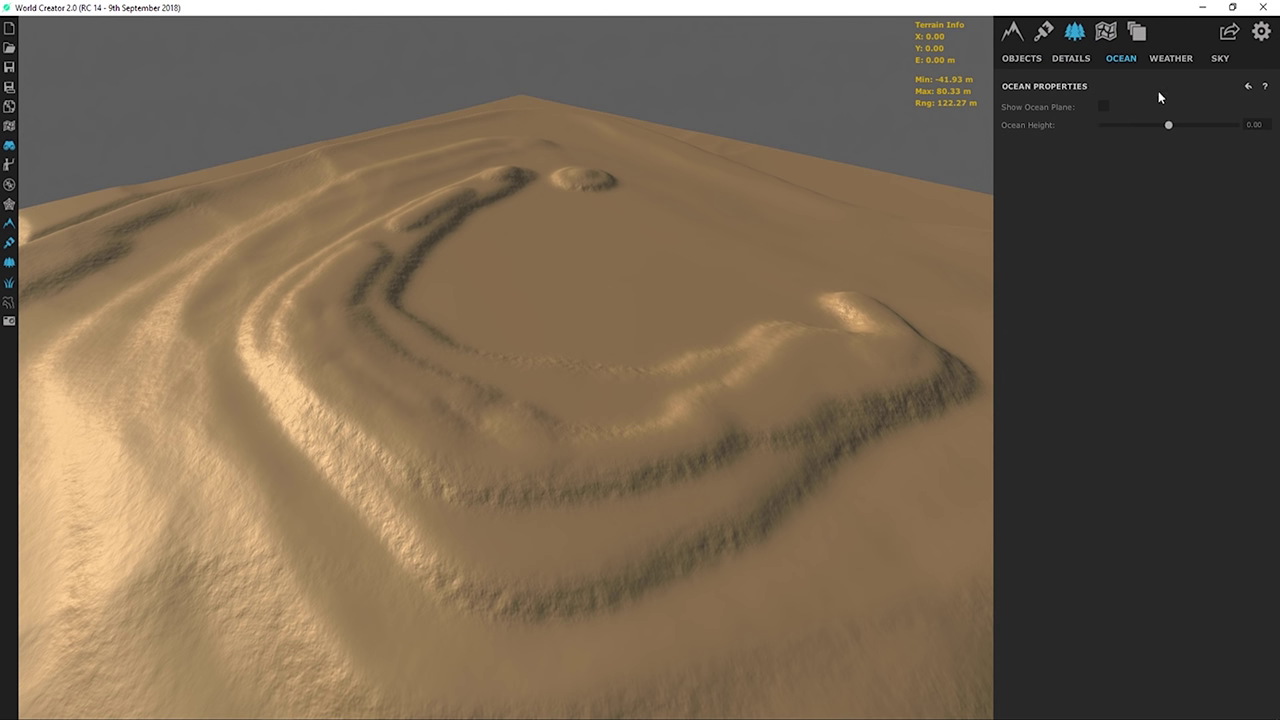
left_click(1104, 106)
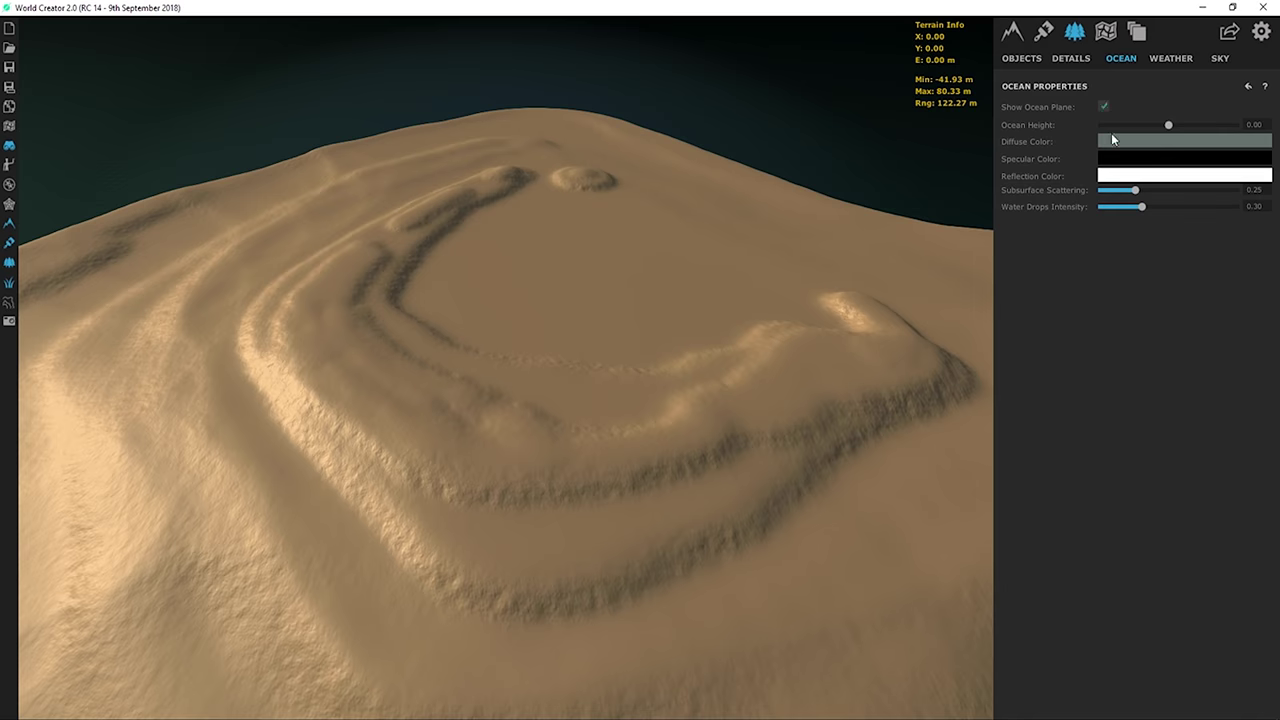
double_click(1250, 127)
type("20")
scroll(714, 263, "down", 6)
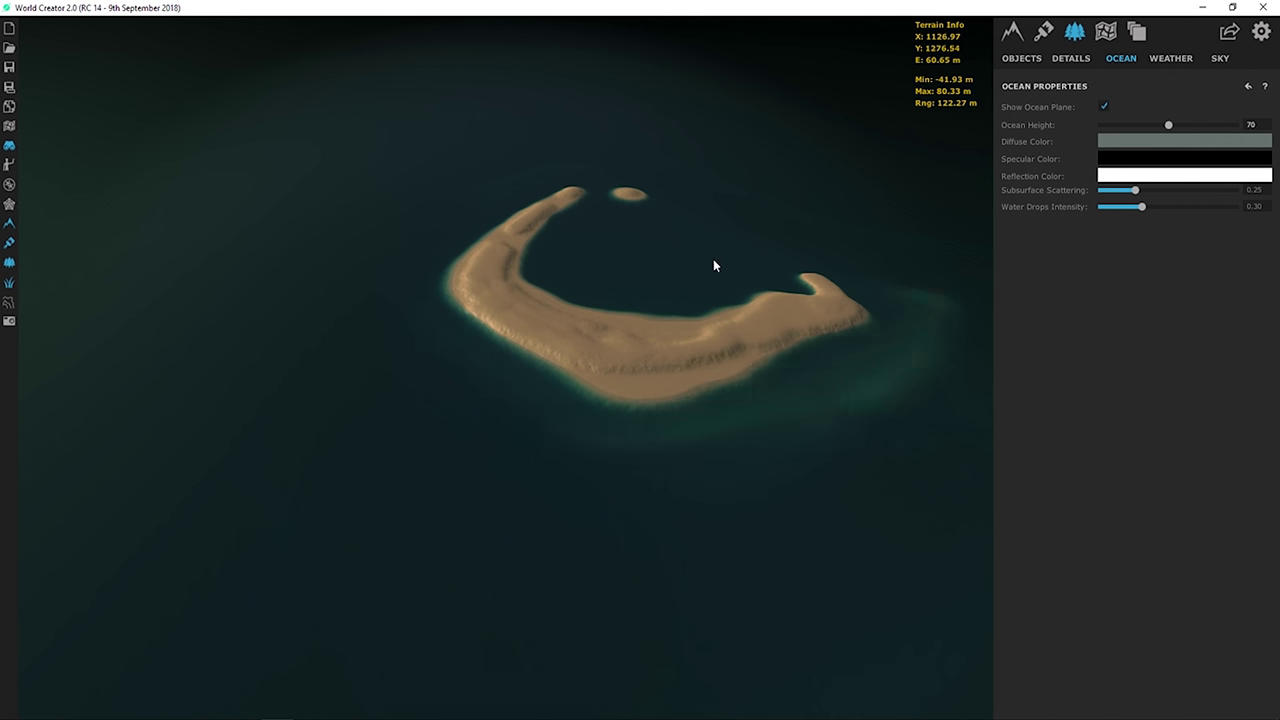
- Examine the island's shape and the surrounding shallows from above
middle_click_drag(713, 284, 656, 357)
scroll(652, 368, "down", 3)
right_click_drag(632, 411, 767, 232)
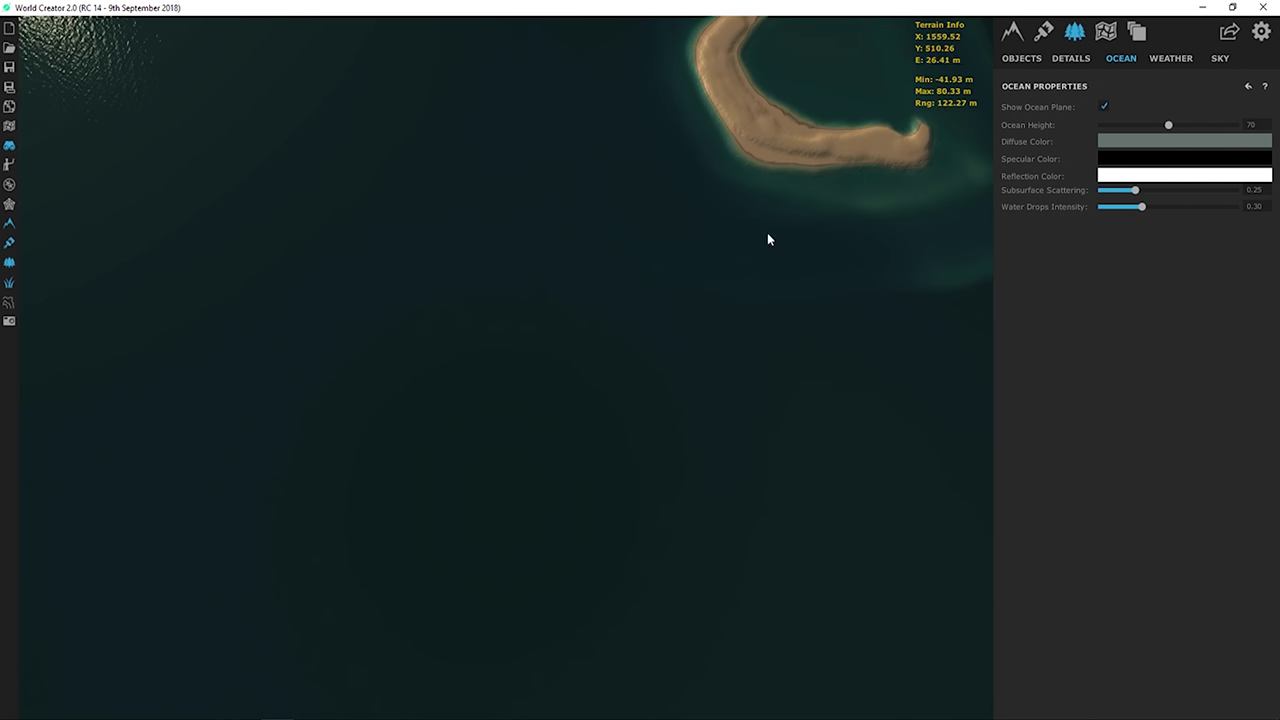
middle_click_drag(767, 232, 585, 486)
scroll(632, 447, "down", 4)
right_click_drag(632, 447, 690, 321)
scroll(690, 321, "up", 3)
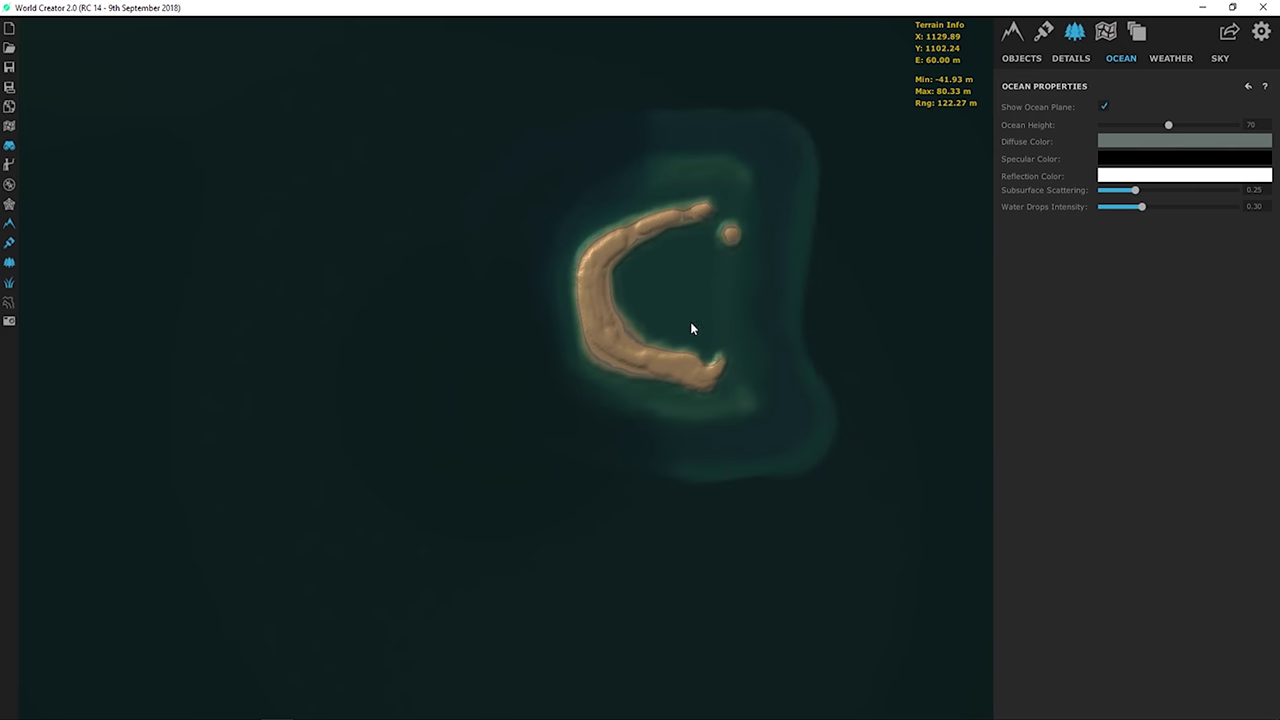
middle_click_drag(700, 315, 590, 404)
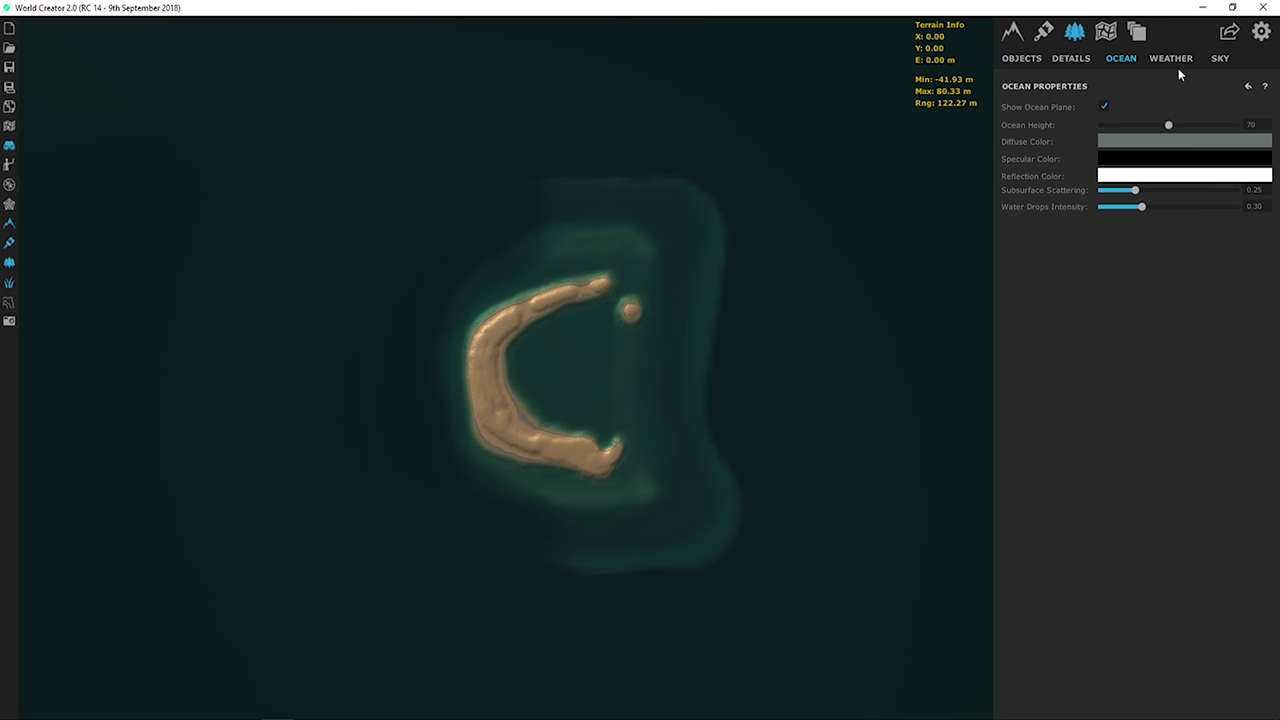
- Rework the outer shallows around the island in the default area's heightmap with the lowering and smoothing brushes, and finish editing
left_click(1043, 33)
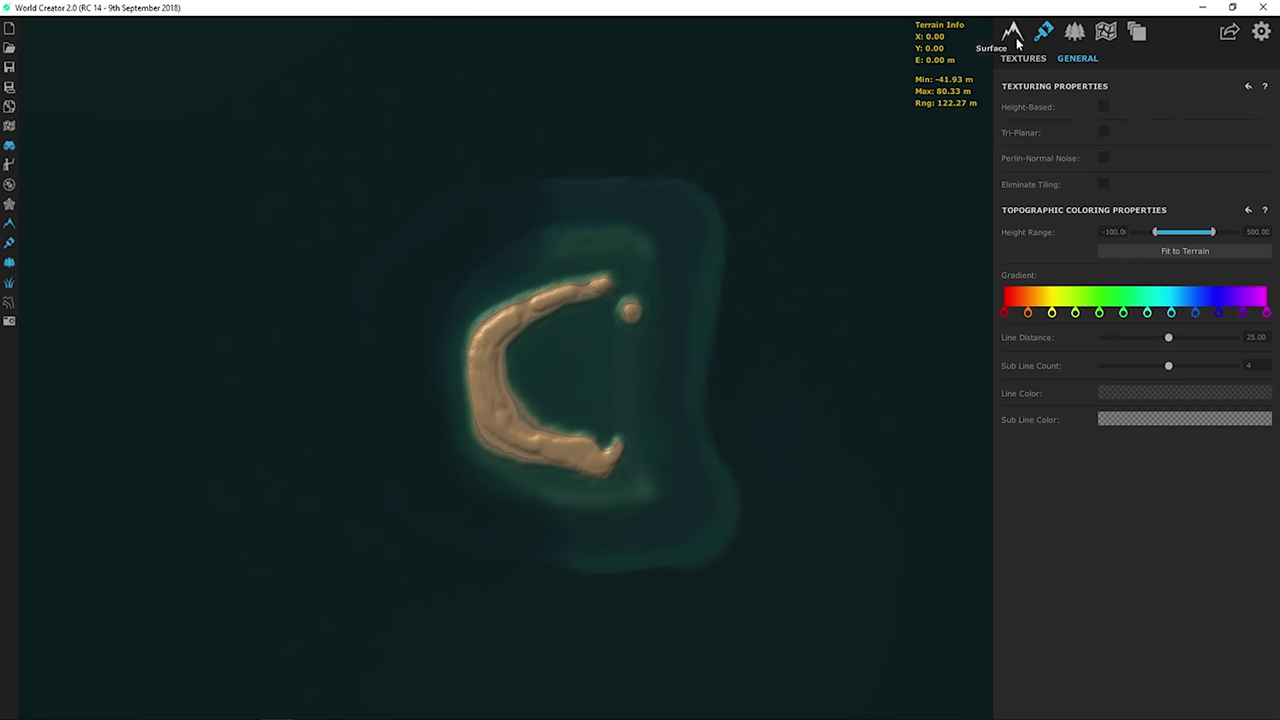
left_click(1014, 37)
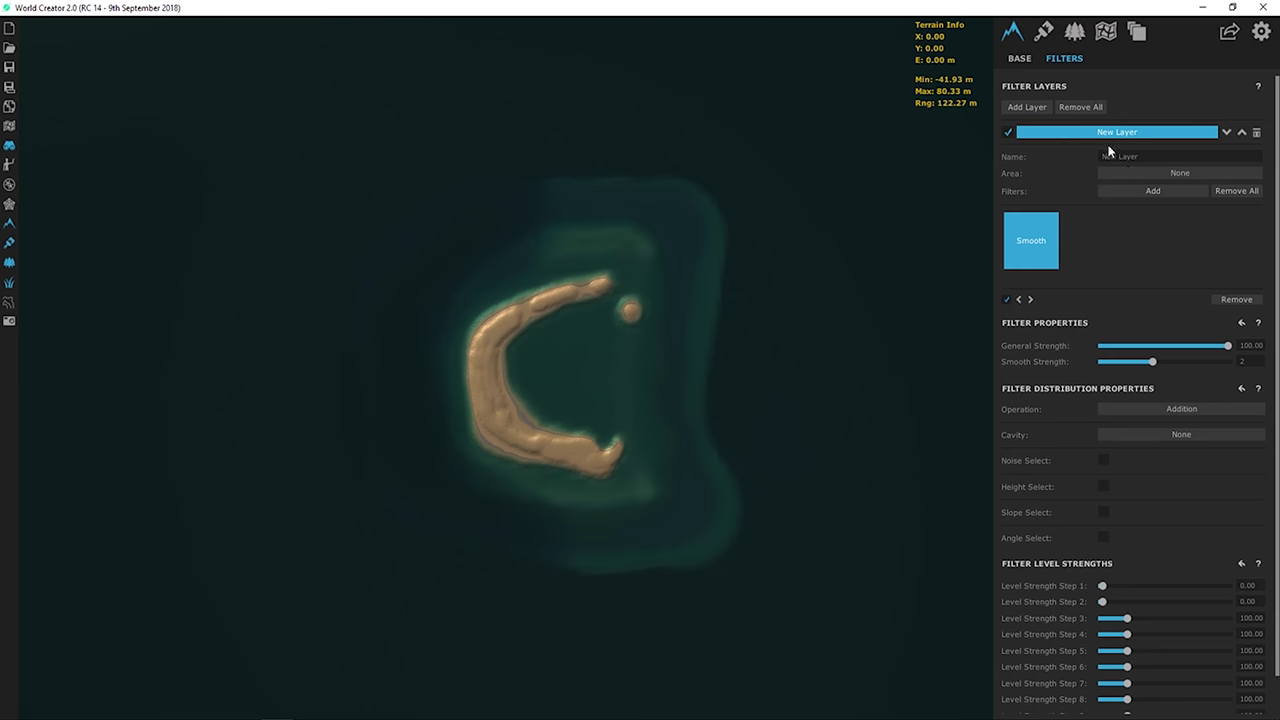
left_click(1106, 32)
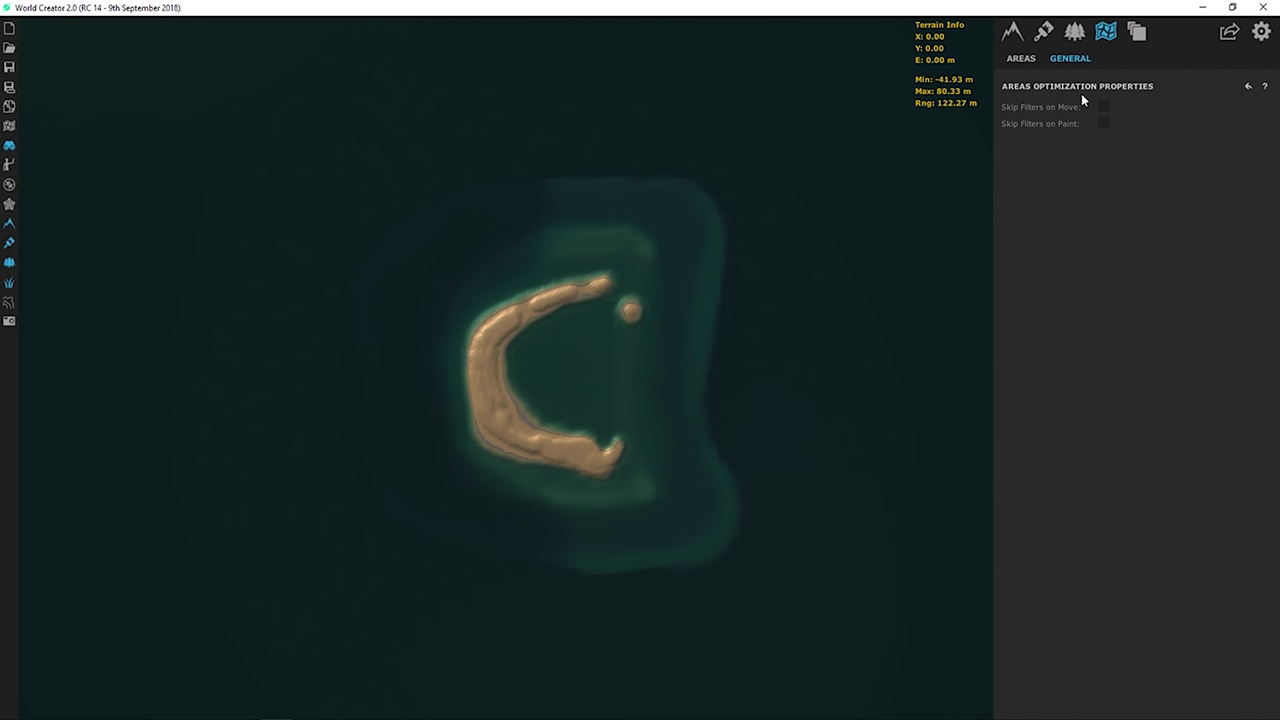
left_click(1021, 58)
left_click(1135, 136)
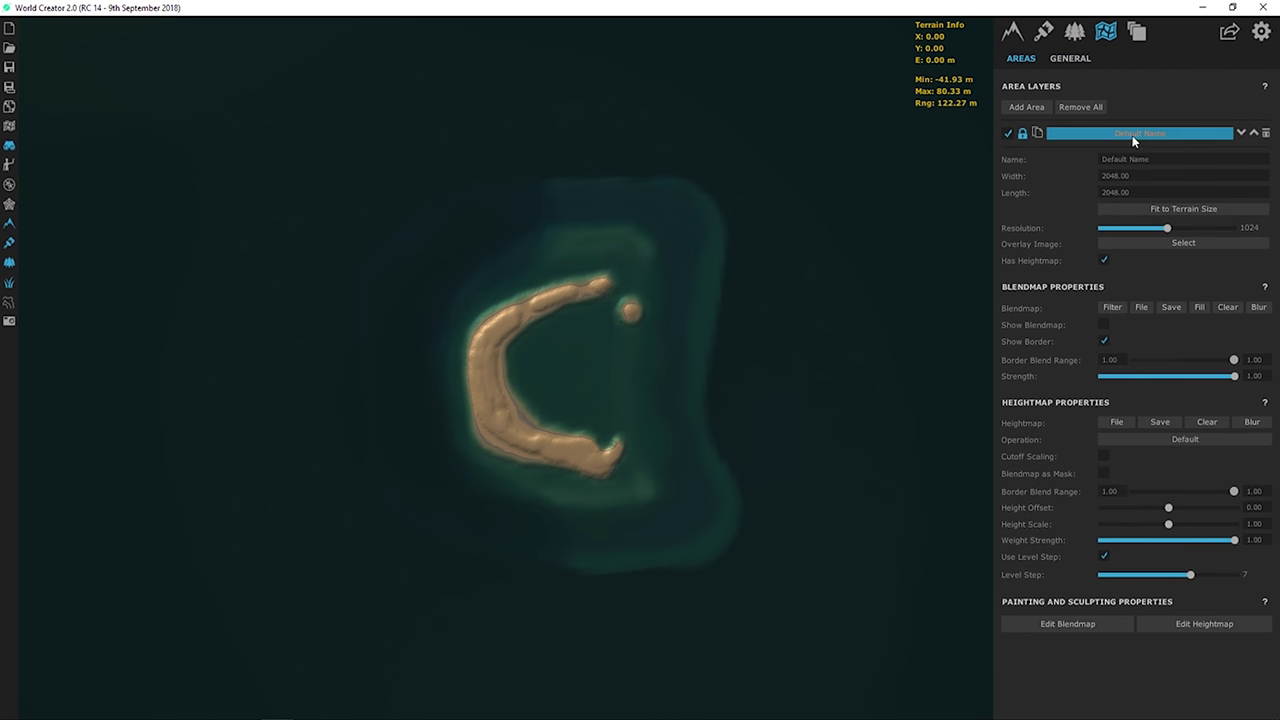
left_click(1206, 624)
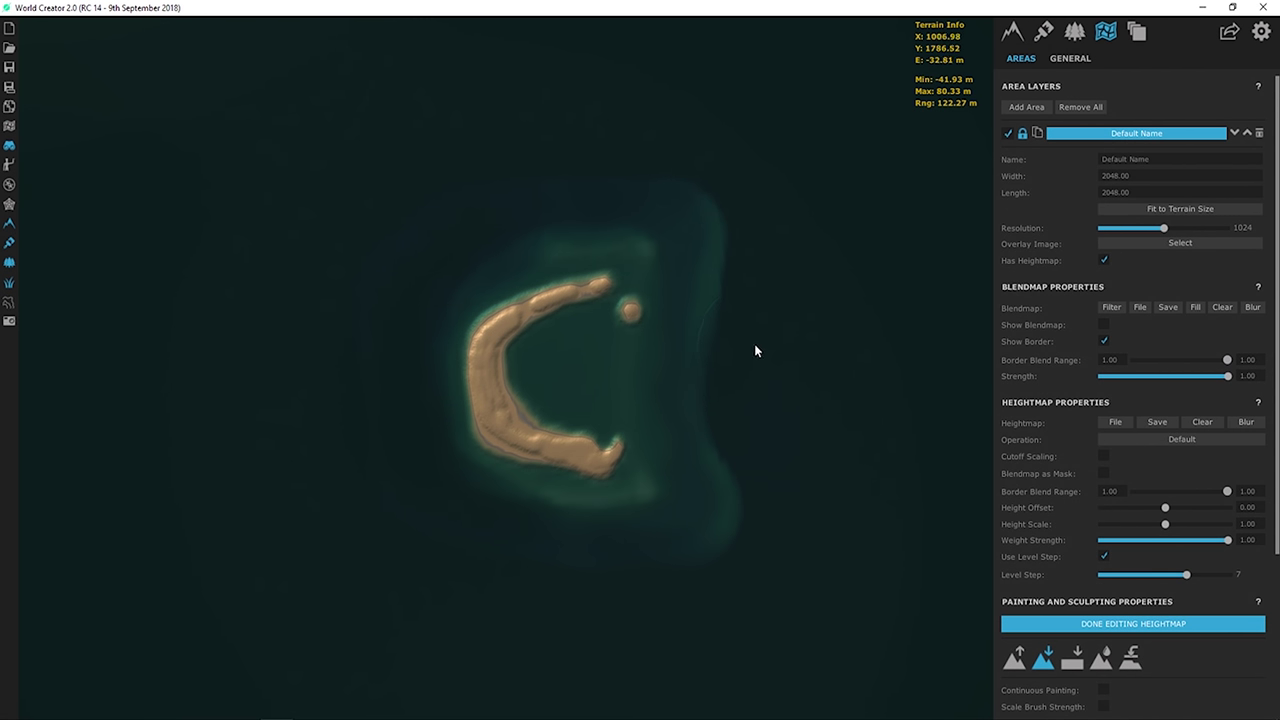
scroll(845, 250, "down", 2)
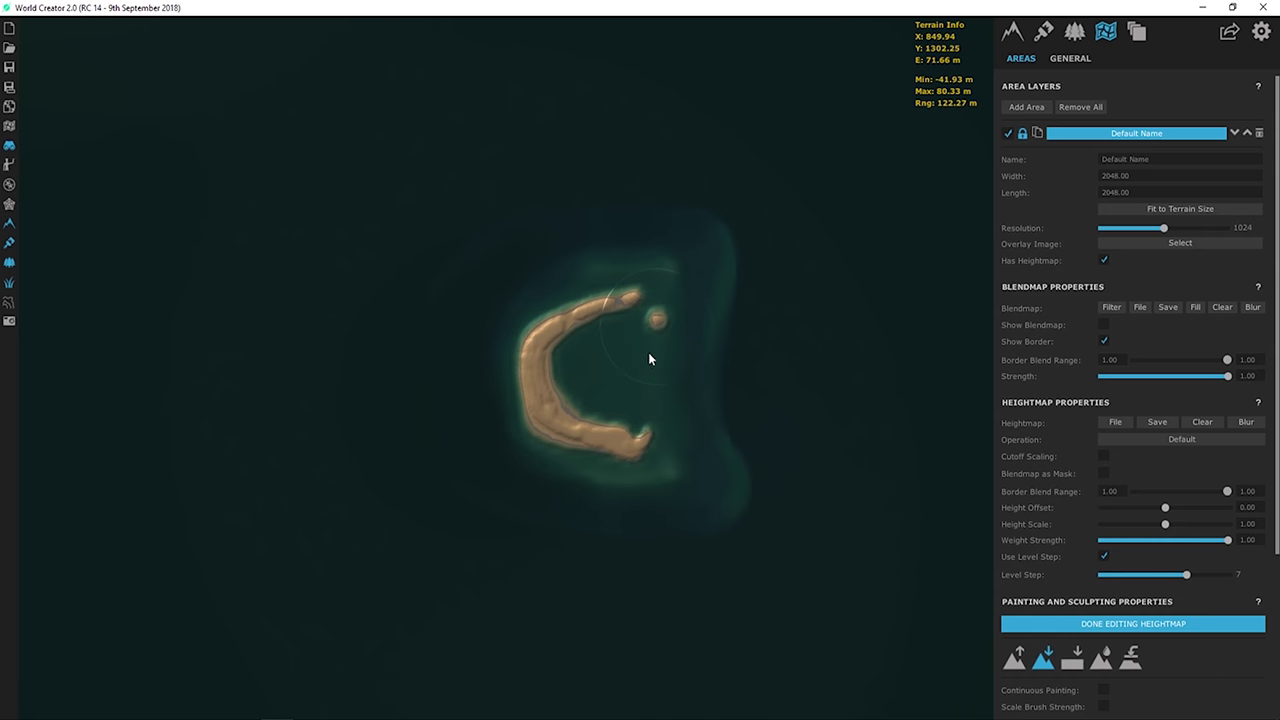
key("4")
scroll(618, 371, "up", 5)
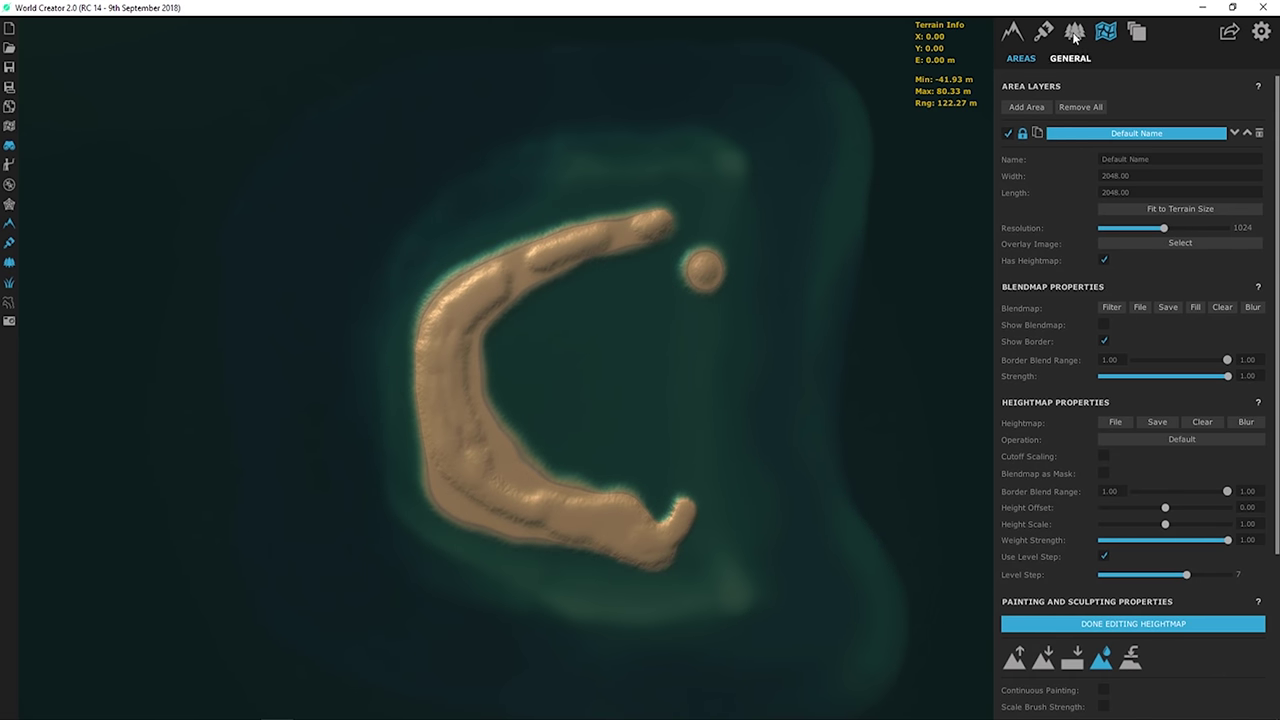
left_click(1127, 622)
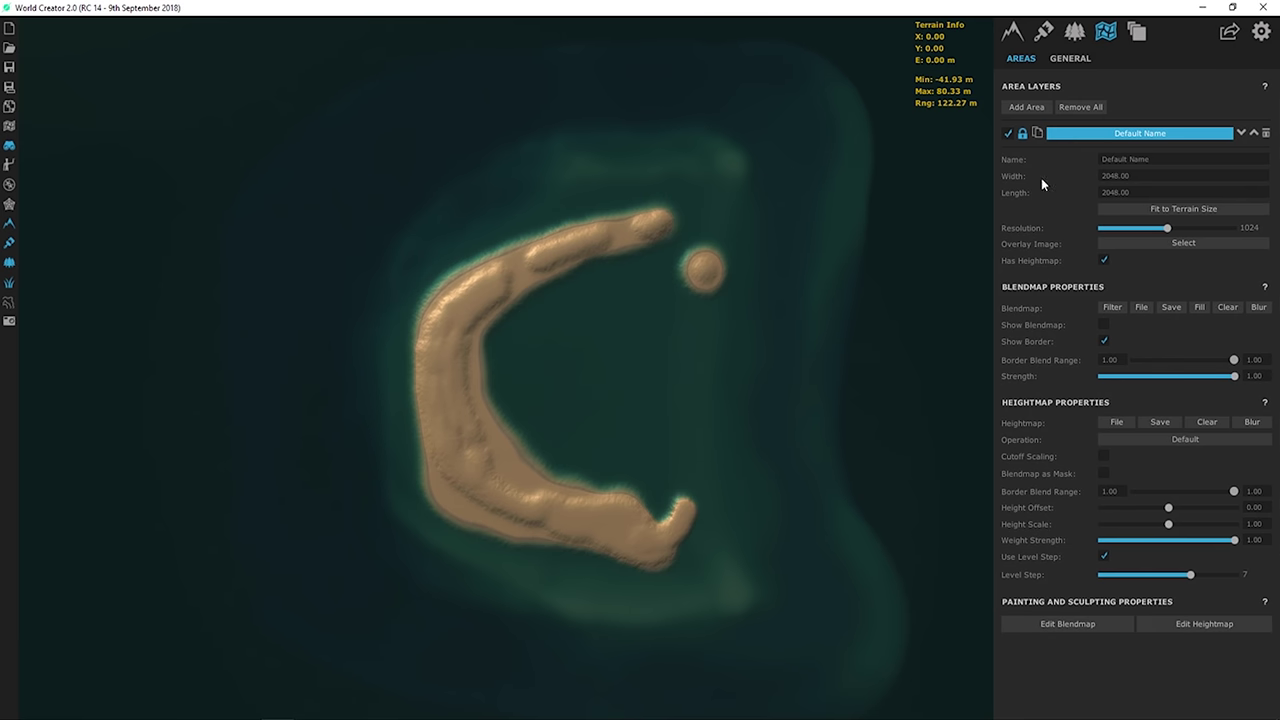
left_click(1062, 62)
left_click(1036, 60)
left_click(1045, 38)
left_click(1105, 31)
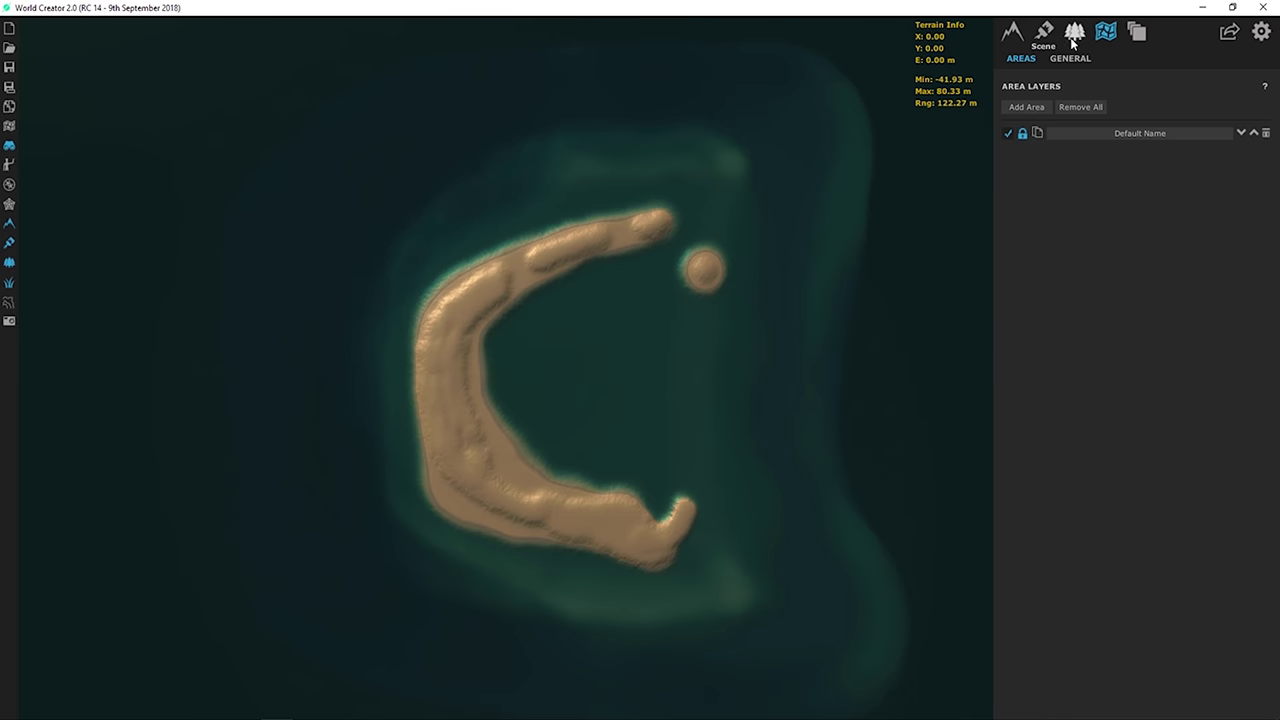
- Raise the ocean height to 72
left_click(1073, 38)
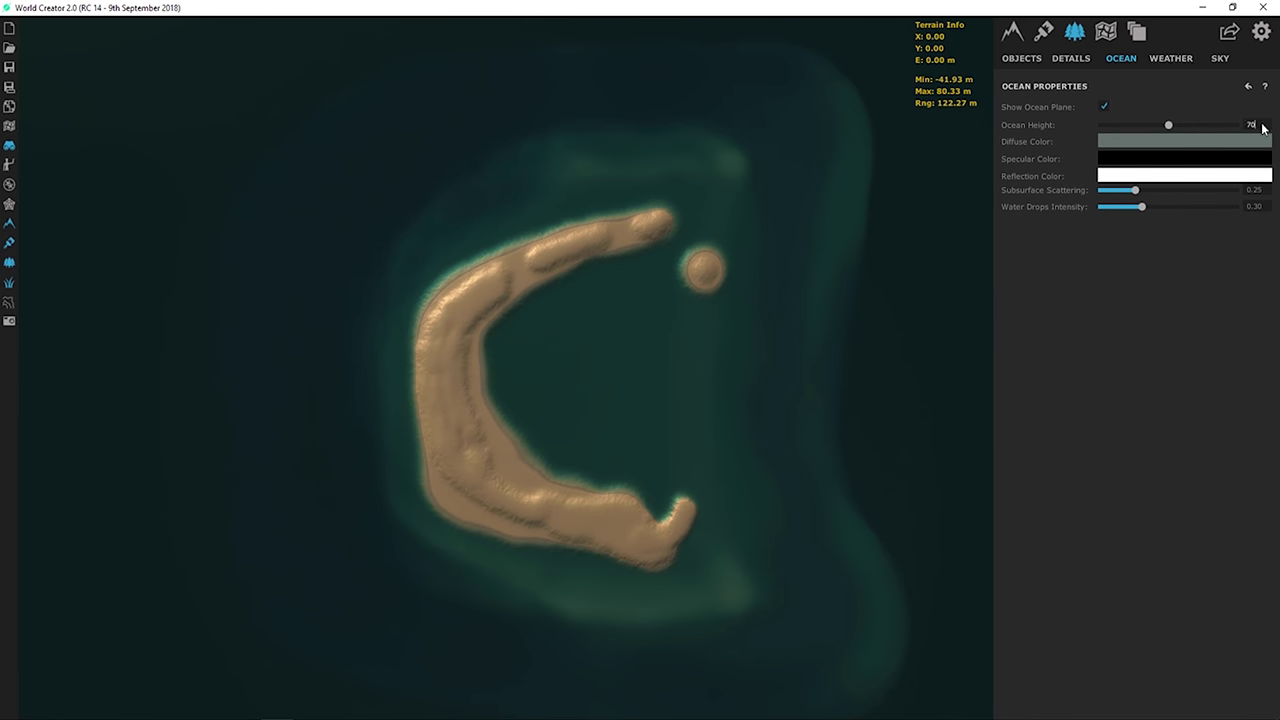
key("BackSpace")
type("2")
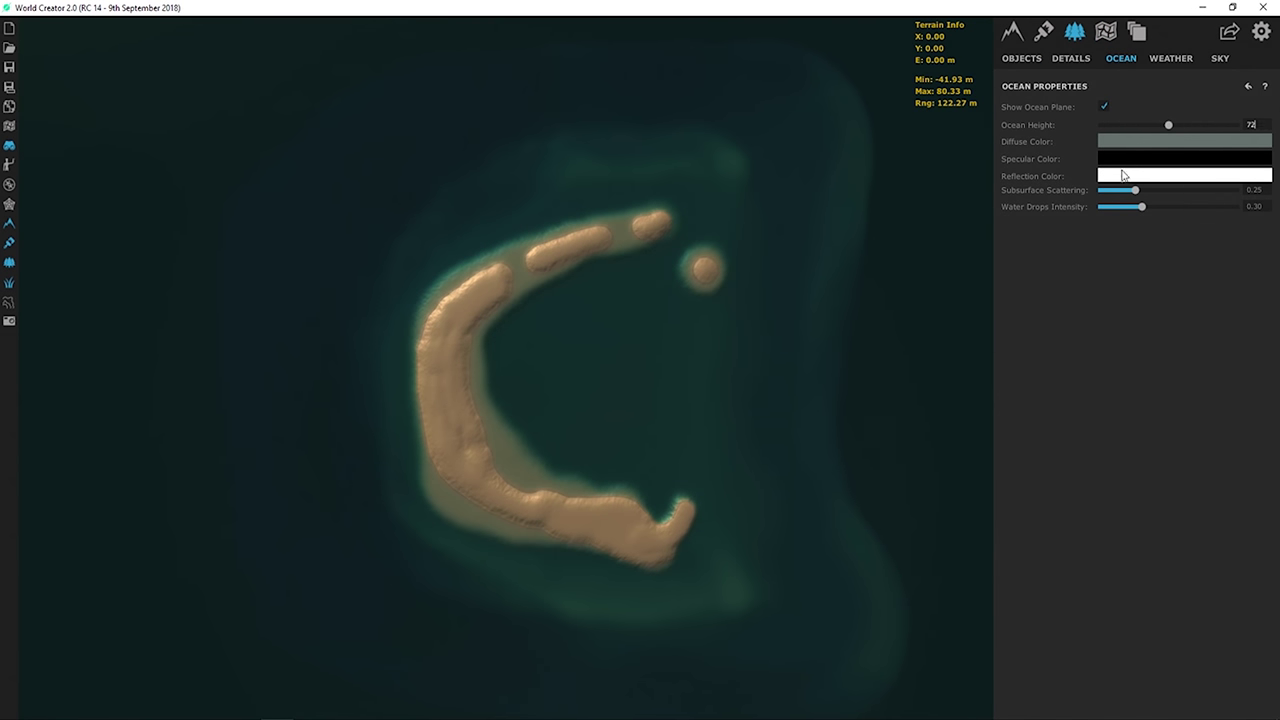
scroll(543, 394, "up", 5)
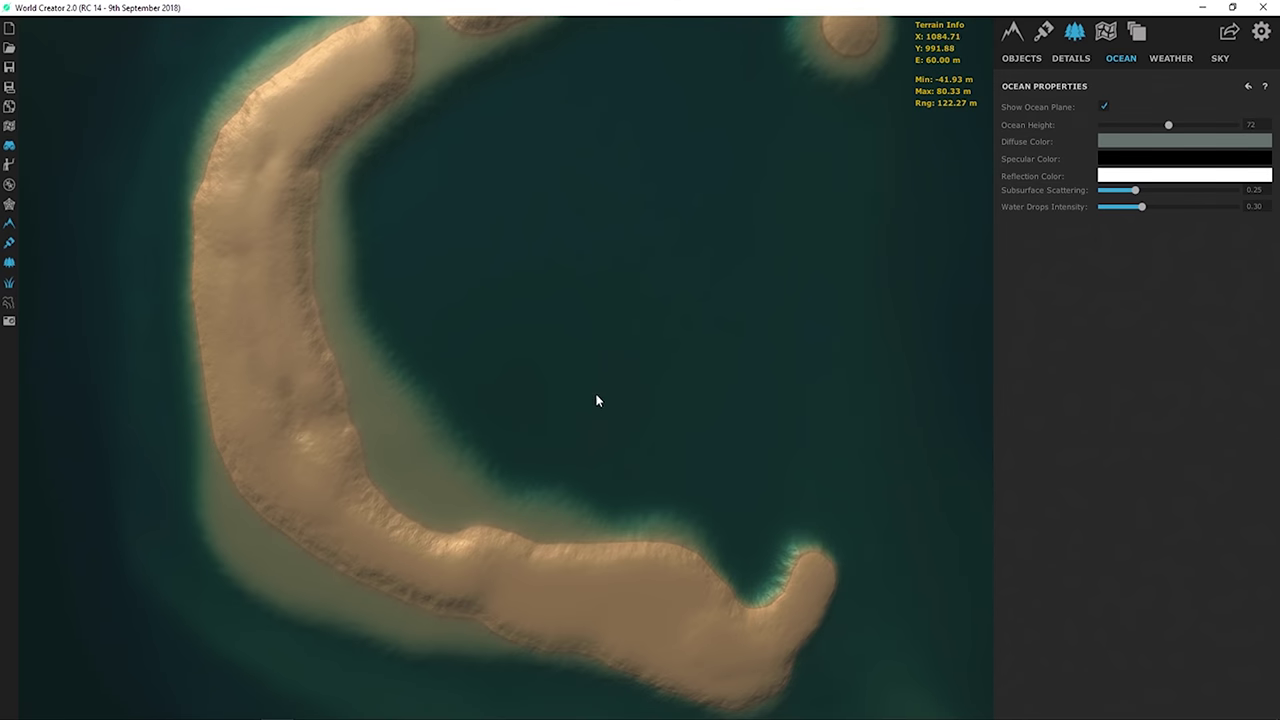
right_click_drag(596, 396, 656, 430)
middle_click_drag(656, 430, 528, 256)
scroll(512, 301, "up", 5)
right_click_drag(560, 298, 554, 289)
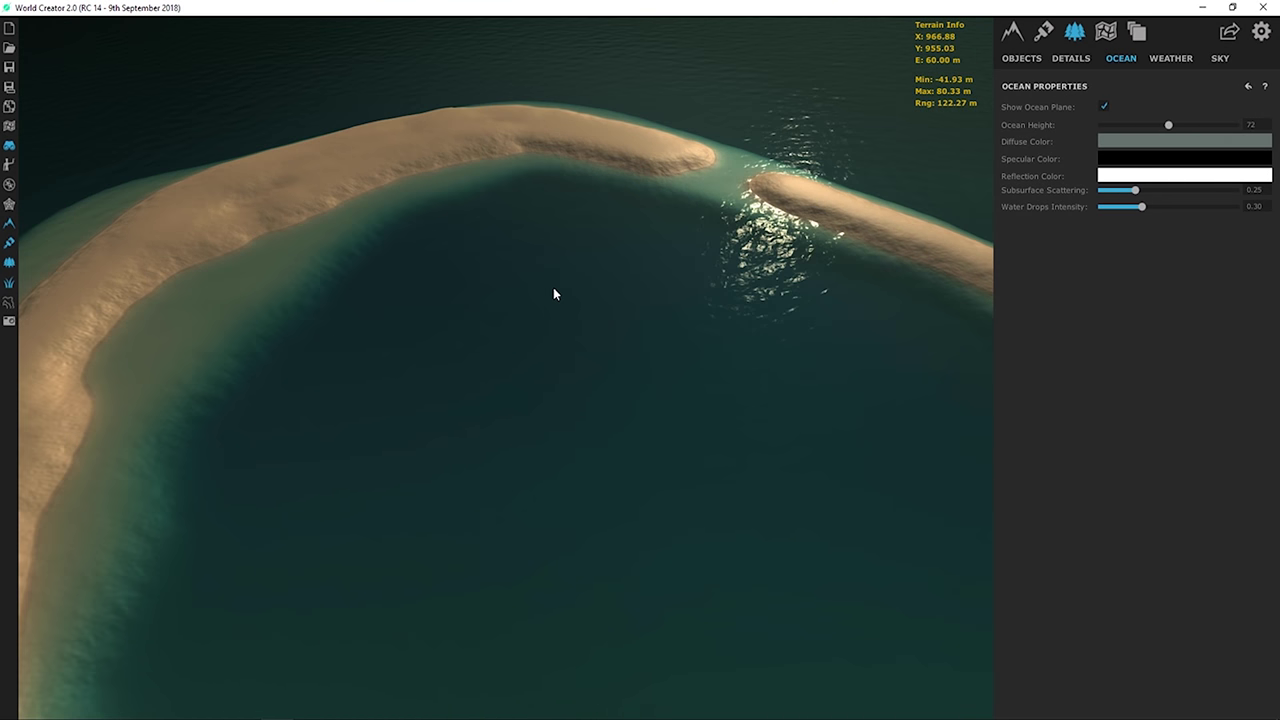
scroll(554, 290, "down", 4)
scroll(668, 348, "down", 1)
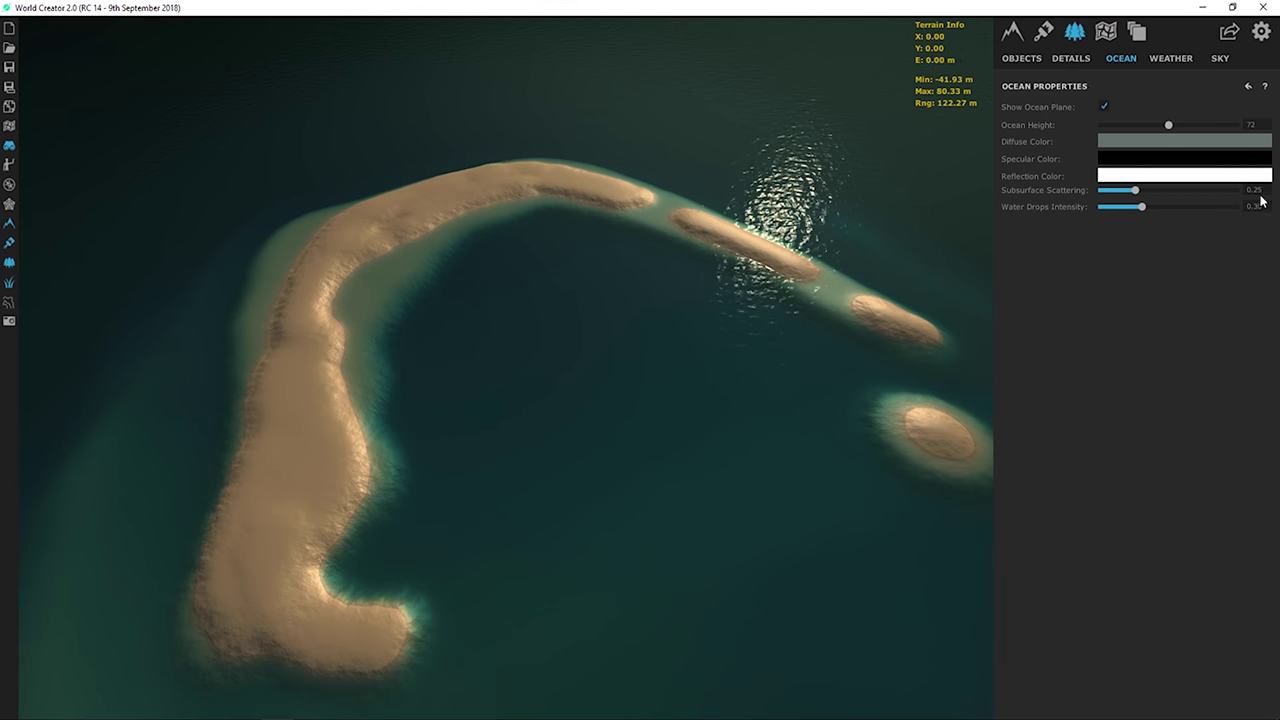
- Set the ocean height to 71
left_click(1260, 128)
key("BackSpace")
type("1")
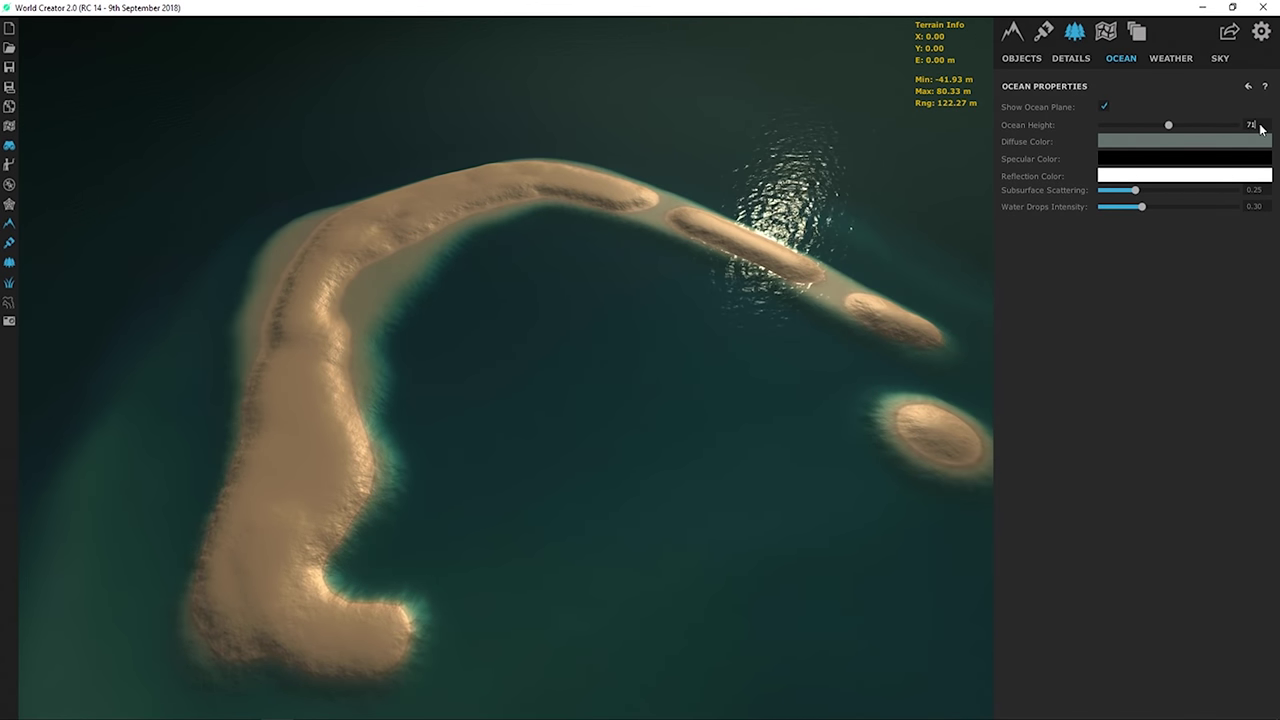
- Inspect the island's shoreline, the gaps between the islets and the surrounding shallows from several angles and distances
left_click_drag(611, 420, 587, 441)
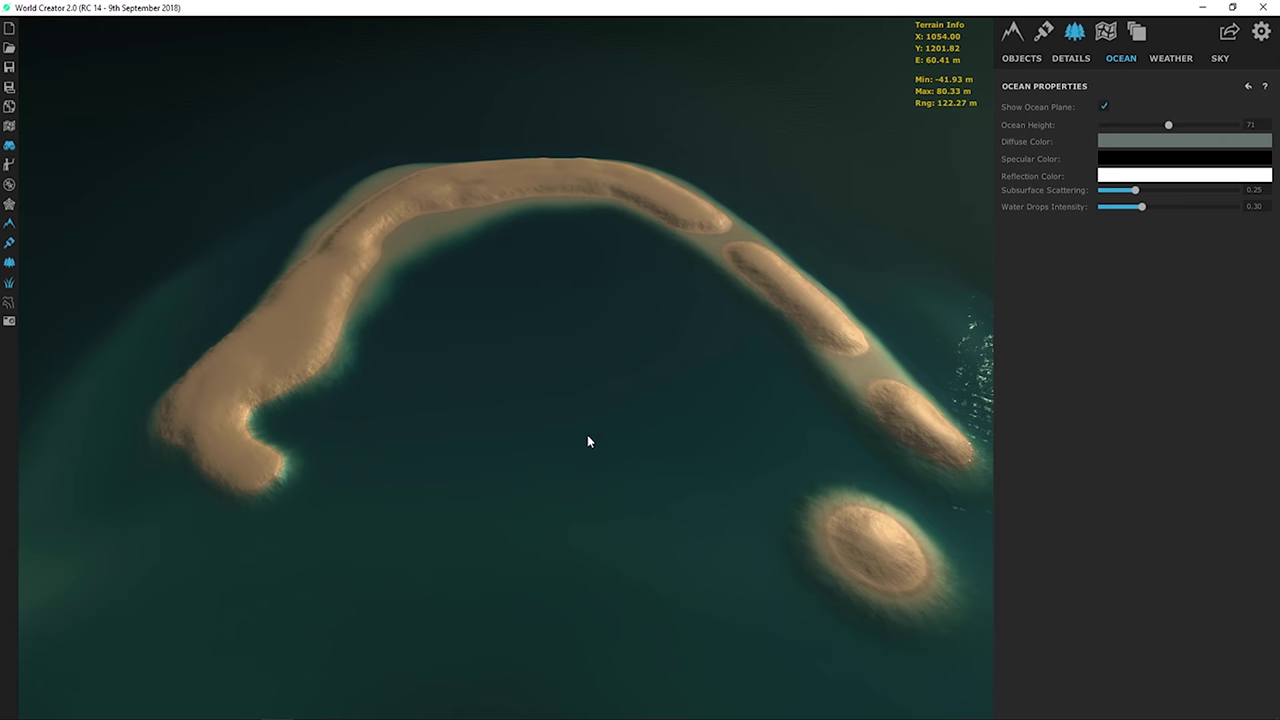
left_click_drag(489, 360, 657, 382)
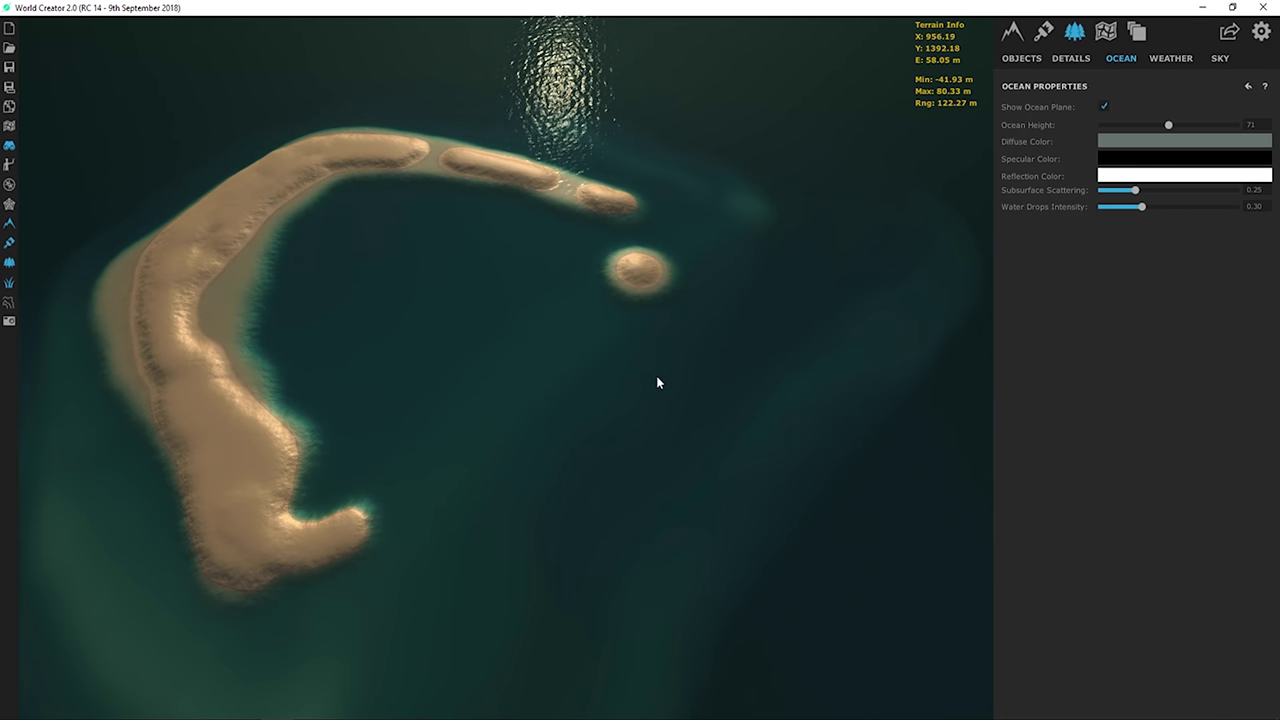
scroll(390, 438, "up", 3)
right_click_drag(343, 391, 409, 407)
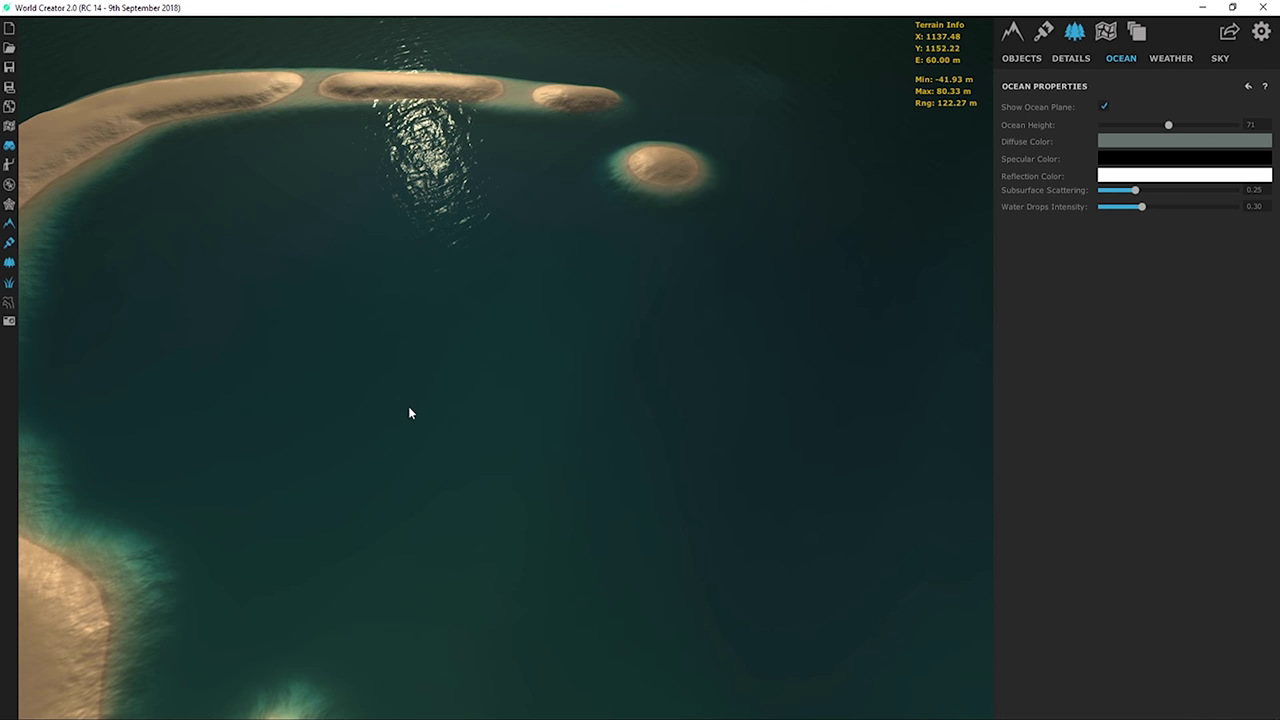
left_click_drag(409, 413, 844, 409)
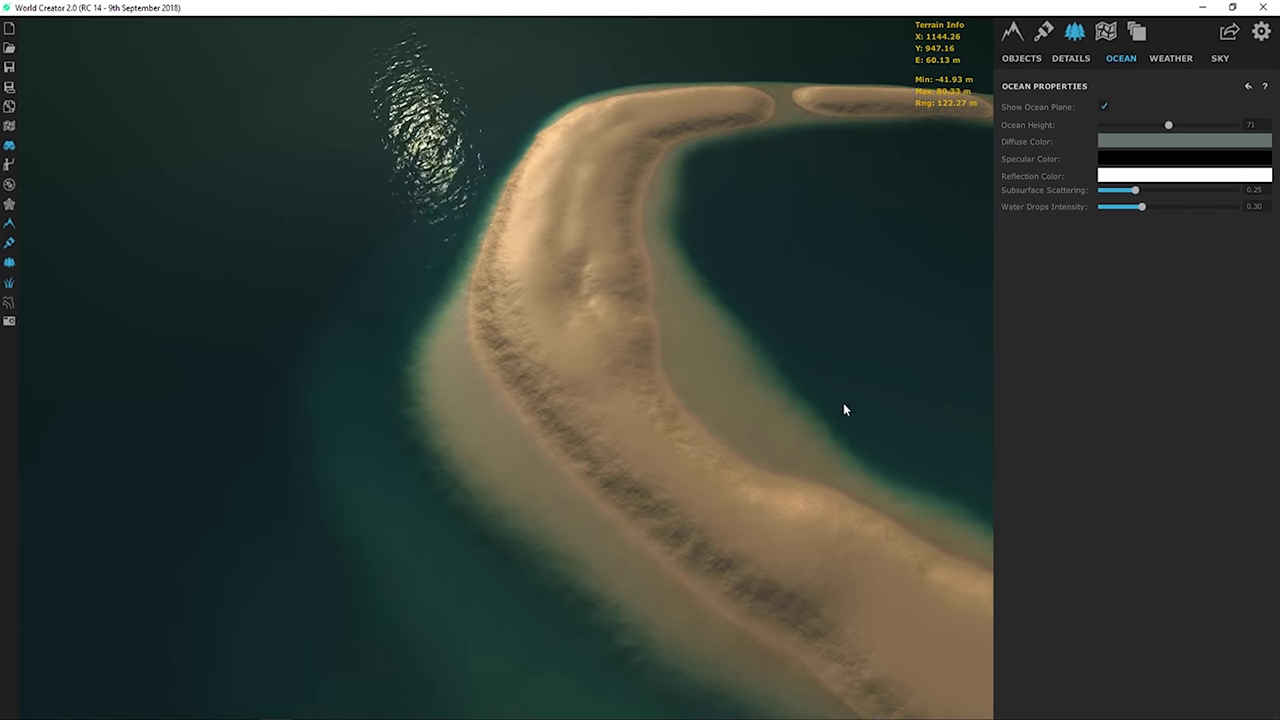
scroll(764, 352, "down", 5)
left_click_drag(861, 350, 657, 257)
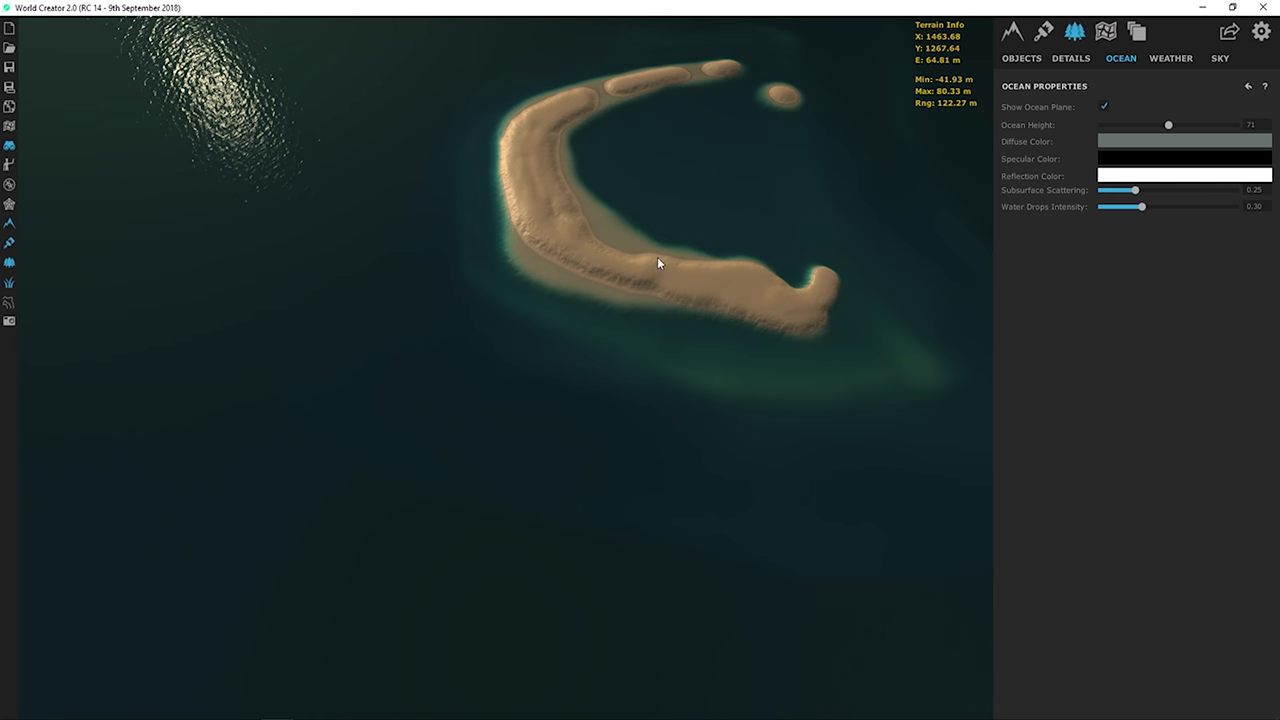
scroll(601, 388, "up", 5)
left_click_drag(568, 410, 565, 488)
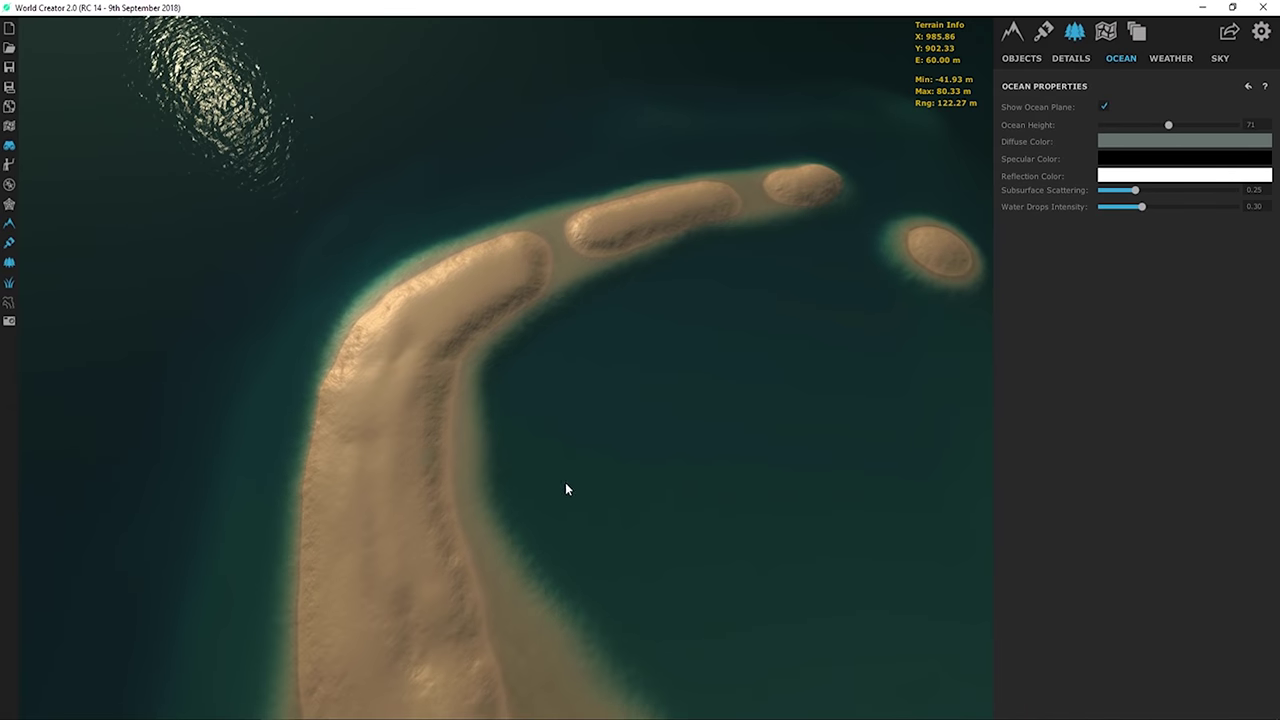
scroll(543, 434, "down", 4)
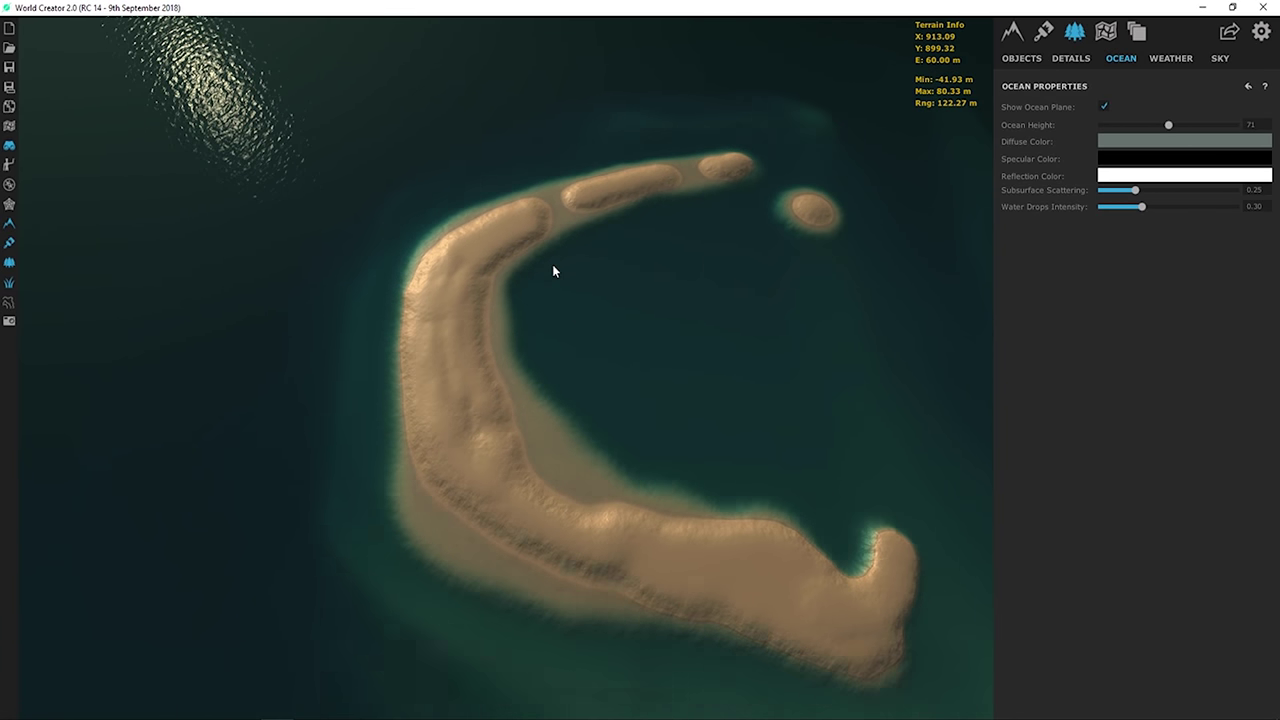
scroll(552, 270, "down", 3)
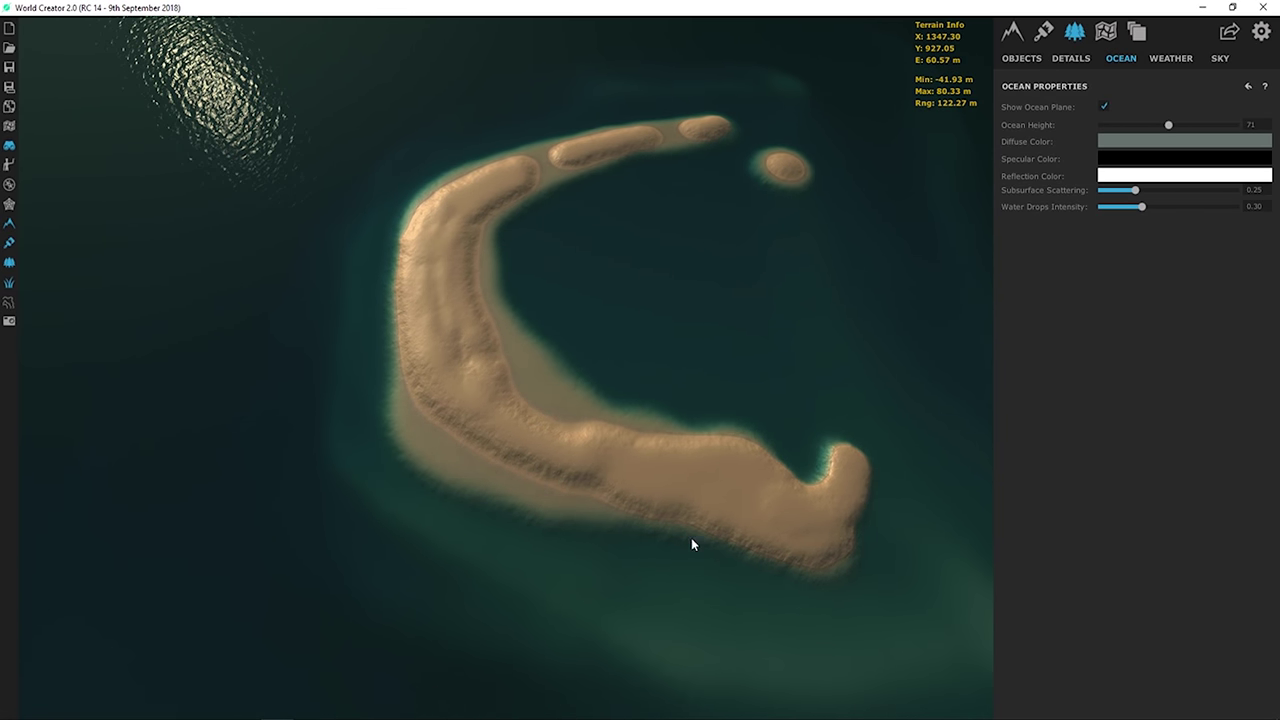
scroll(459, 472, "up", 4)
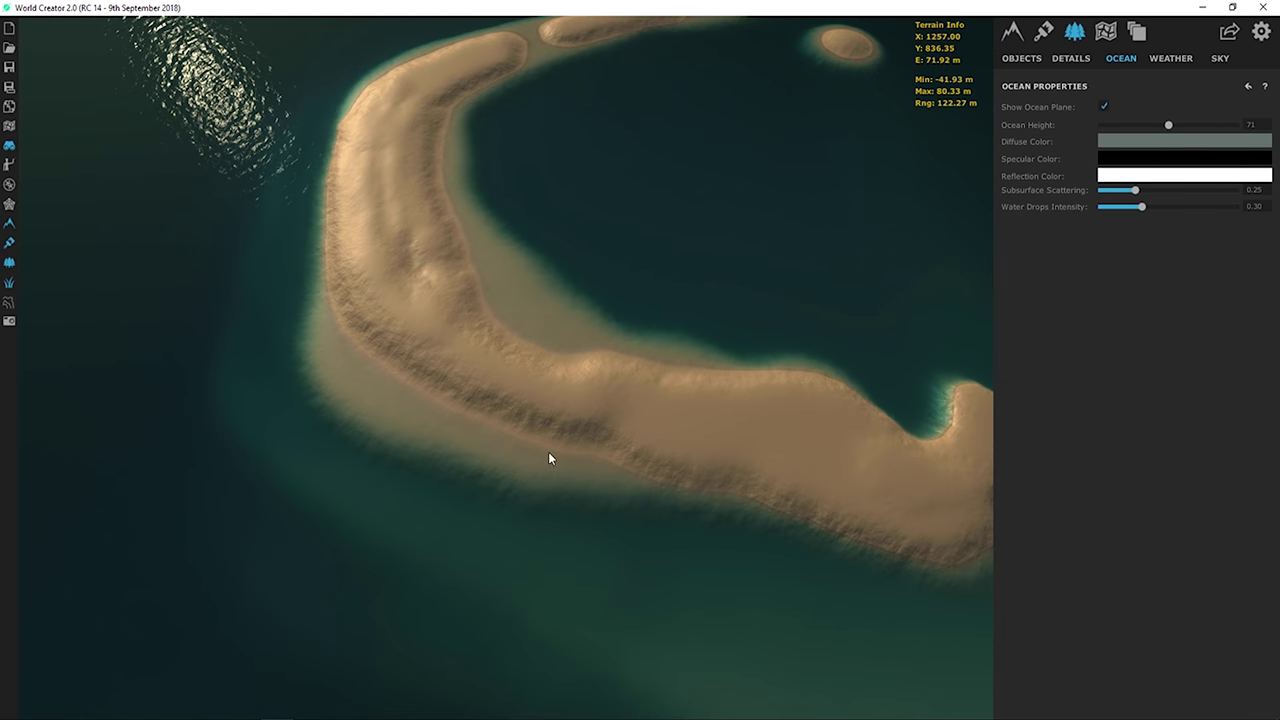
middle_click_drag(548, 452, 566, 399)
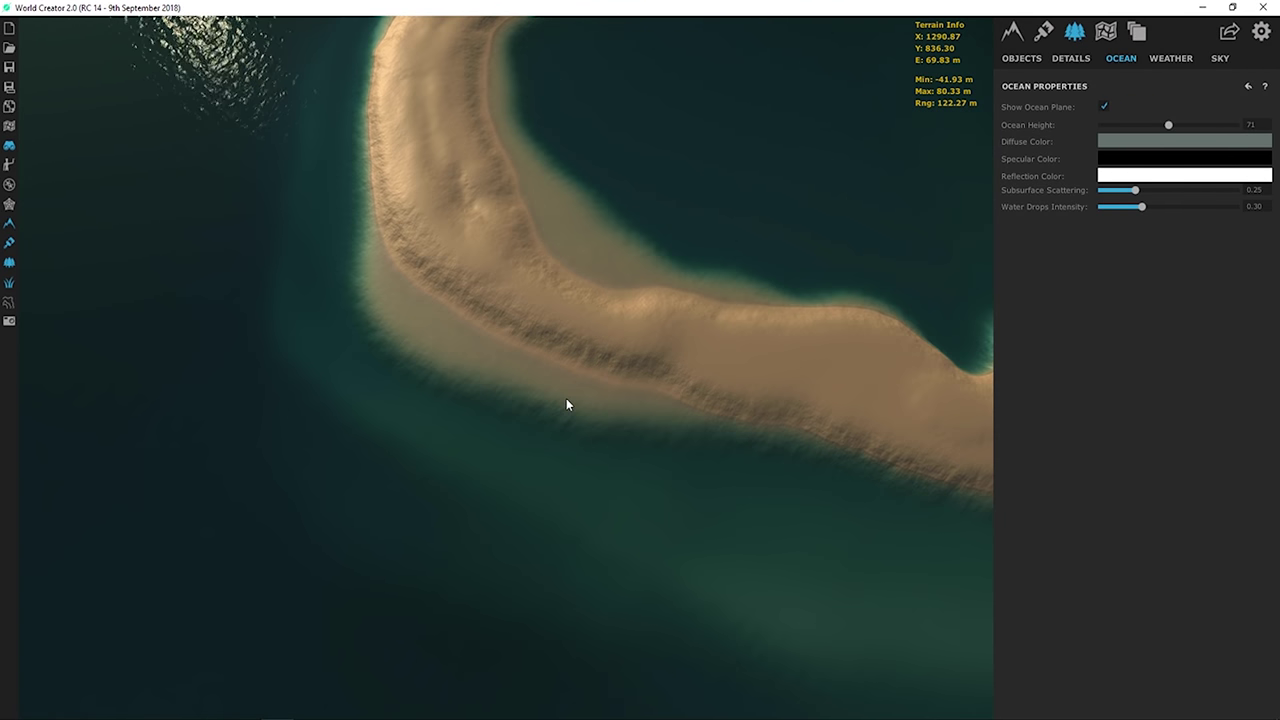
- Start editing the heightmap of the default area layer
left_click(1105, 31)
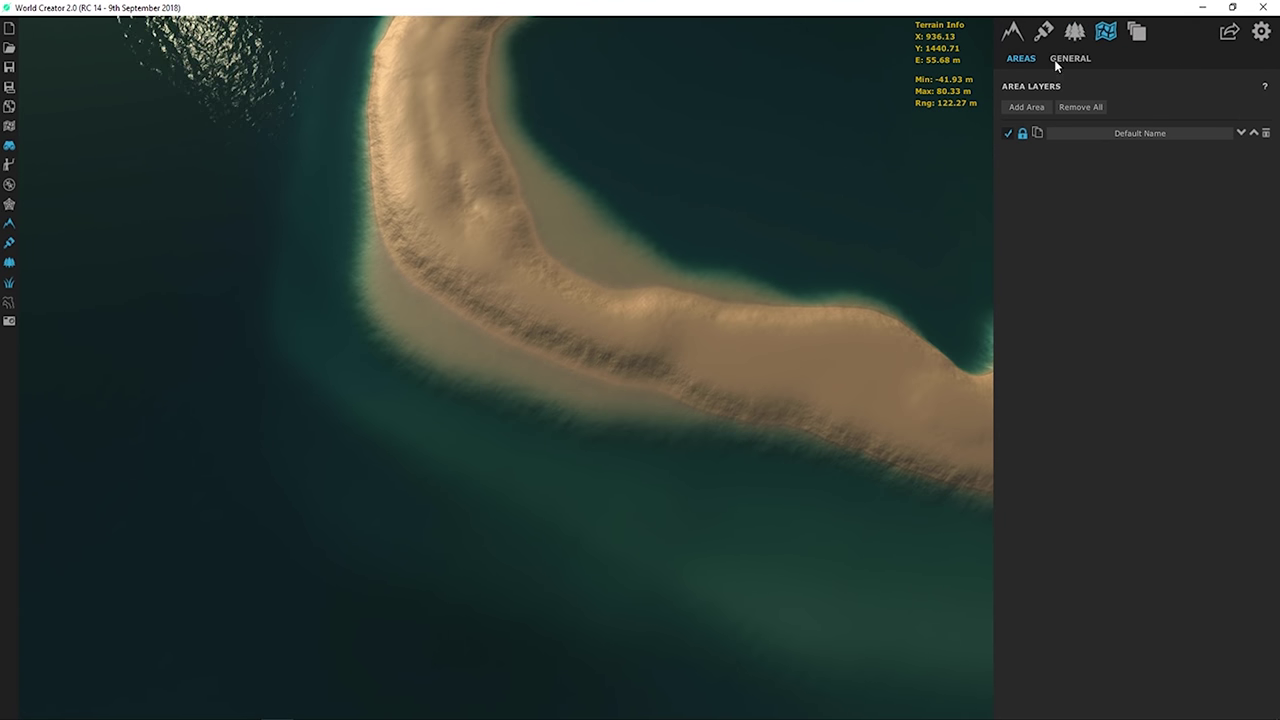
left_click(1075, 135)
mouse_move(732, 222)
middle_mouse_down()
mouse_move(689, 223)
mouse_move(716, 233)
middle_mouse_up()
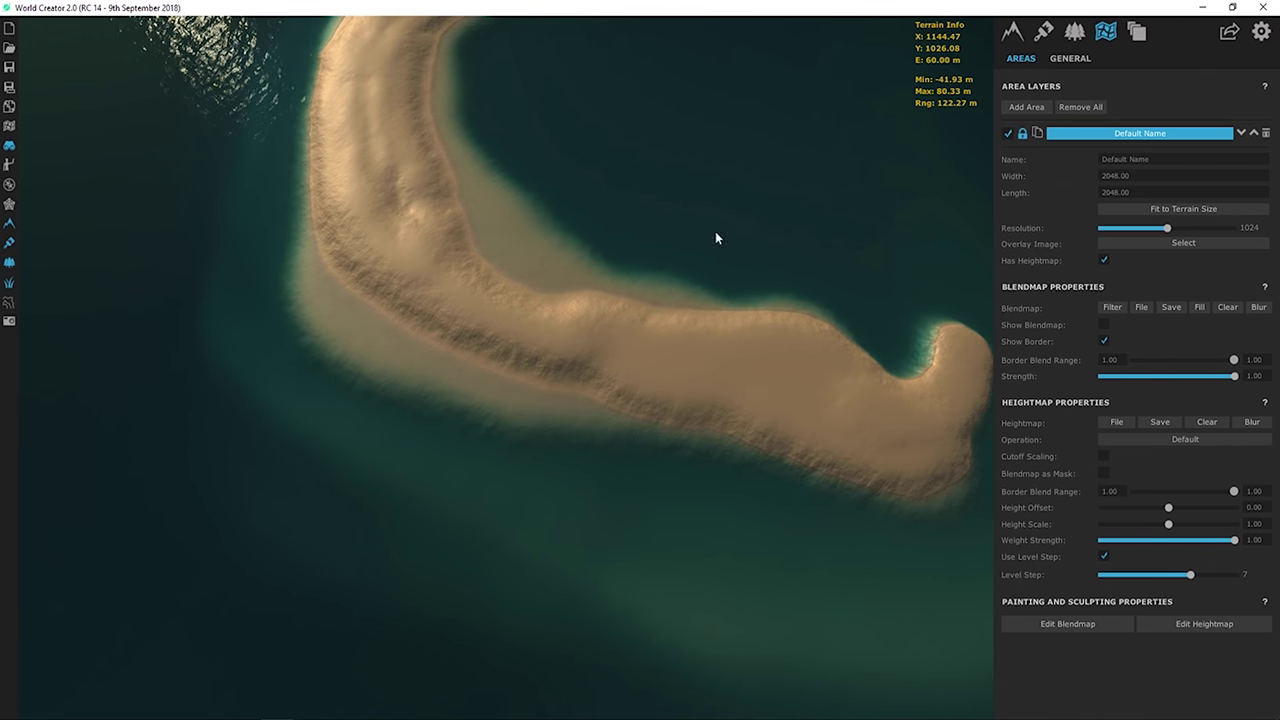
left_click(1202, 624)
scroll(1047, 523, "down", 3)
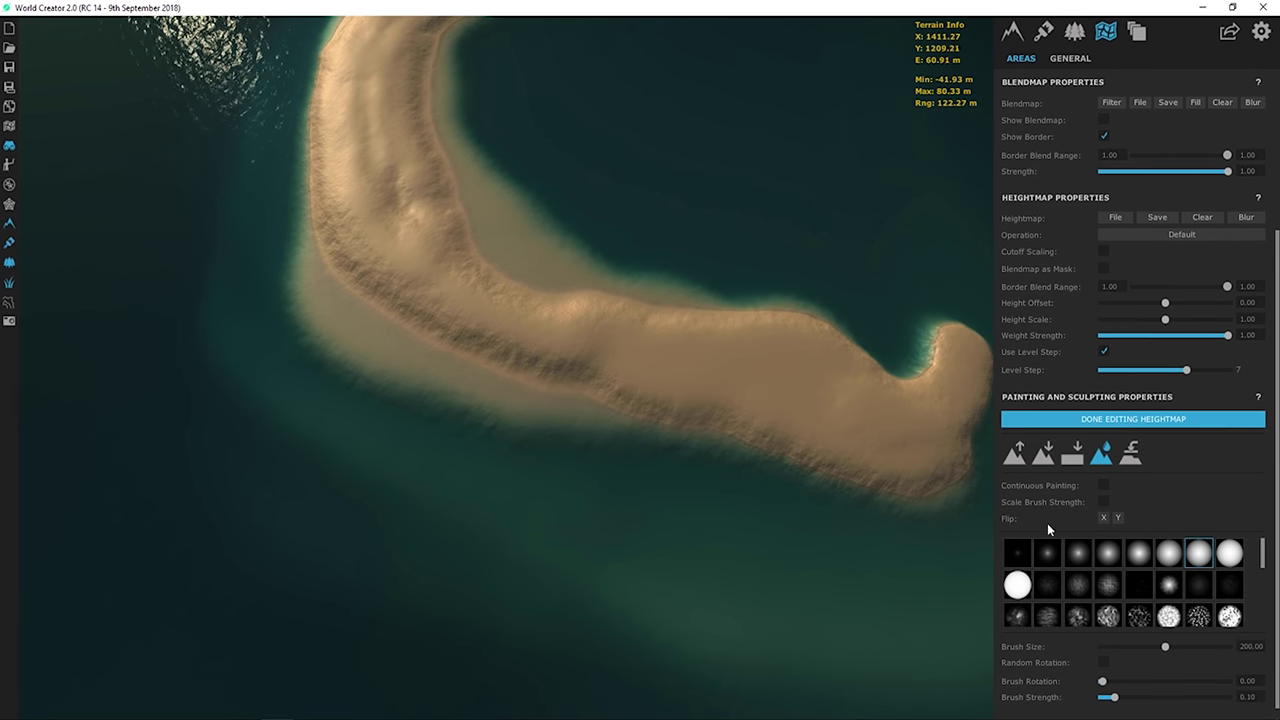
- Set up the raise brush with the third soft round tip, size 20 and strength 0.08
left_click(1014, 453)
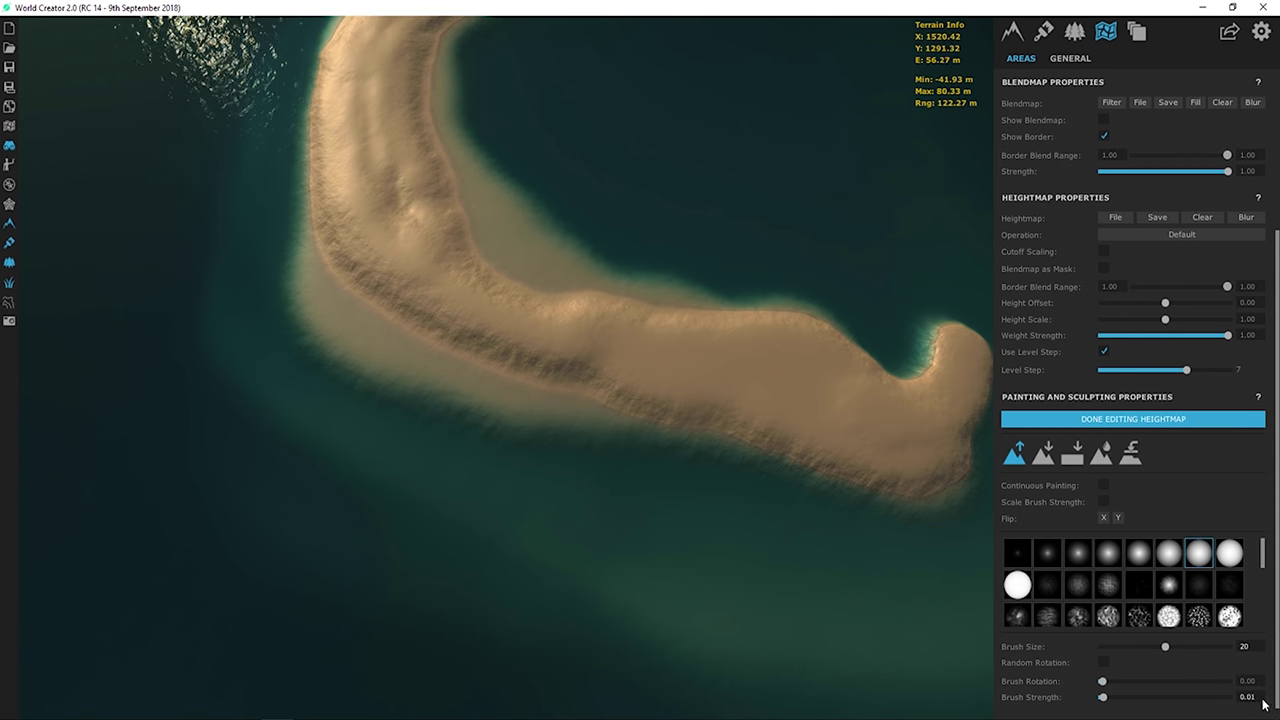
left_click_drag(1261, 698, 1229, 697)
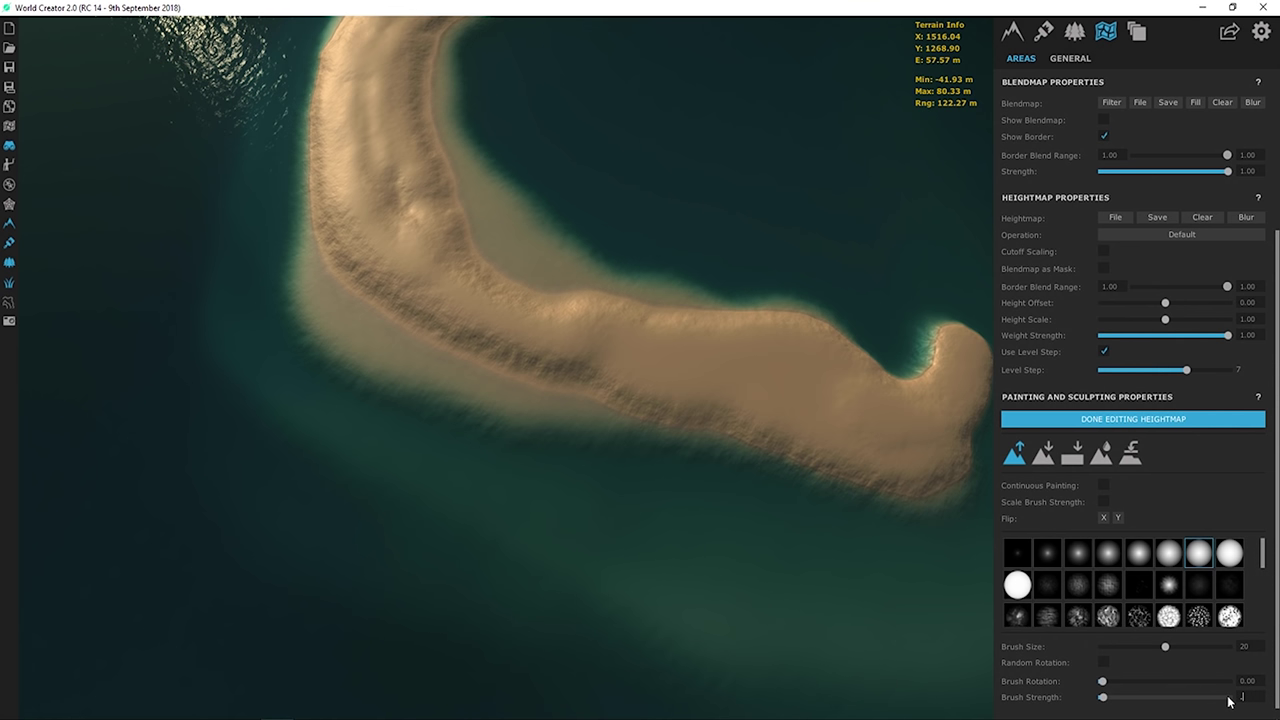
type(".0")
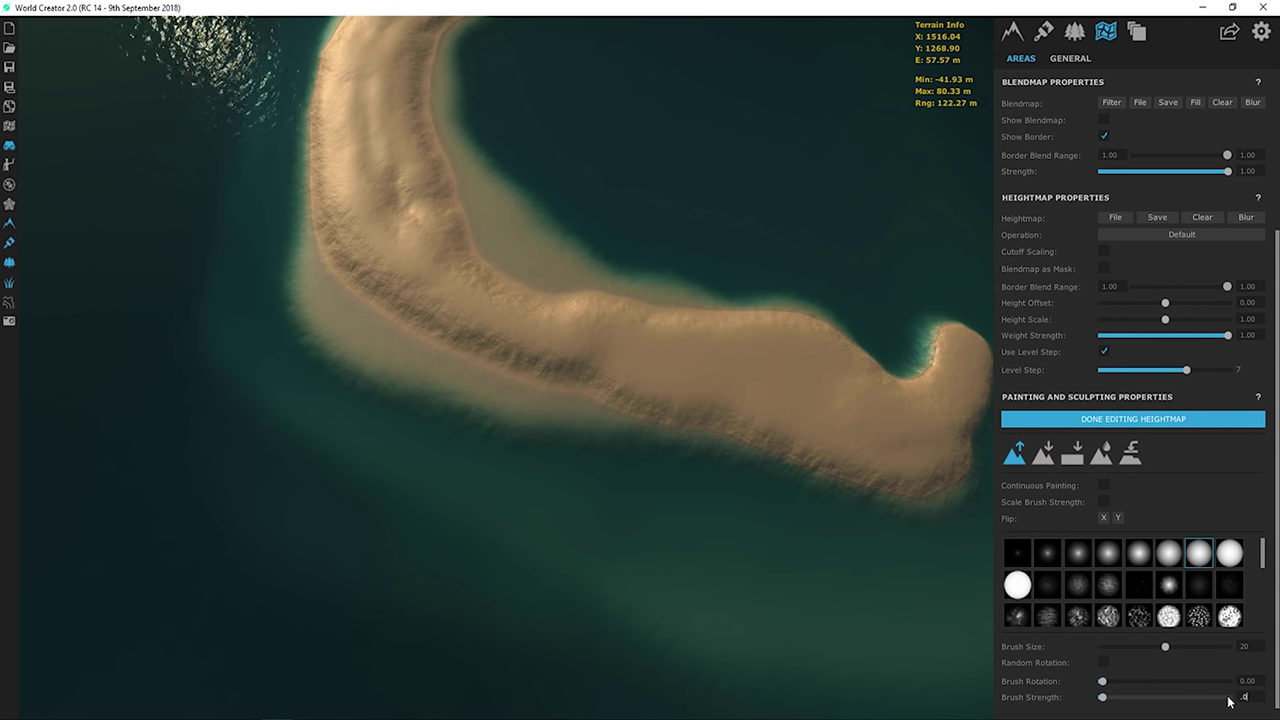
type("8")
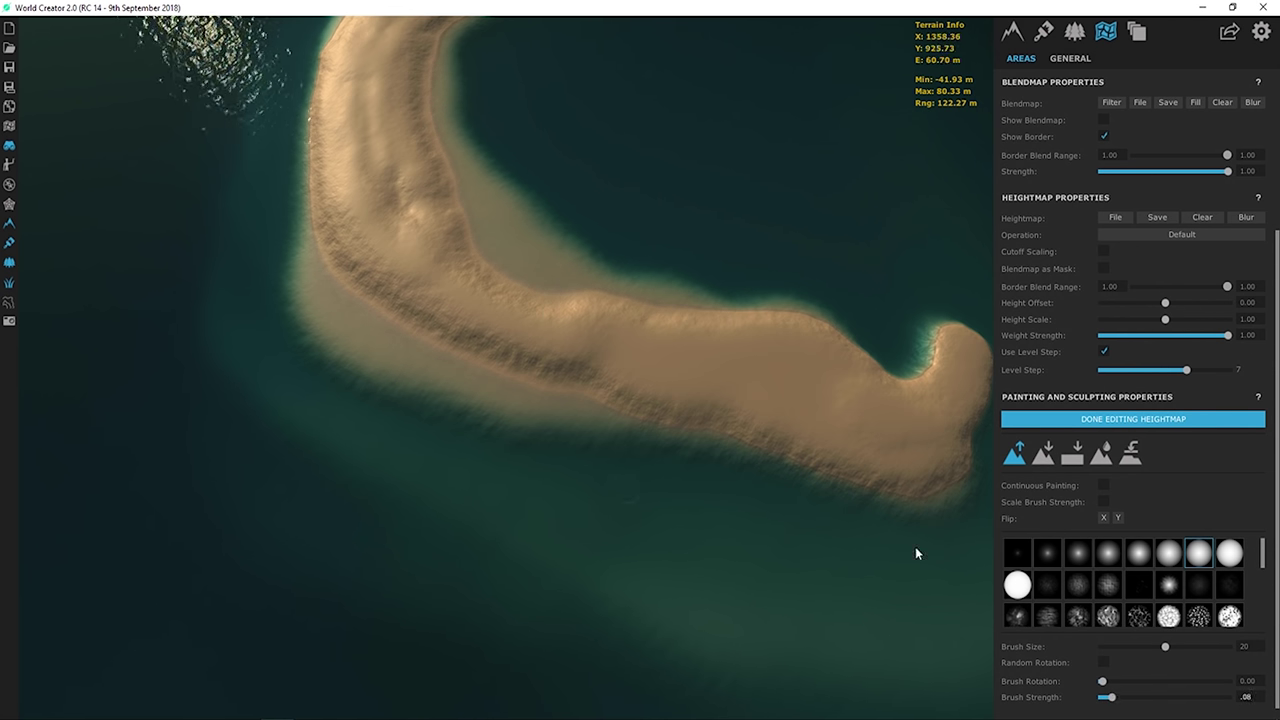
left_click(1083, 552)
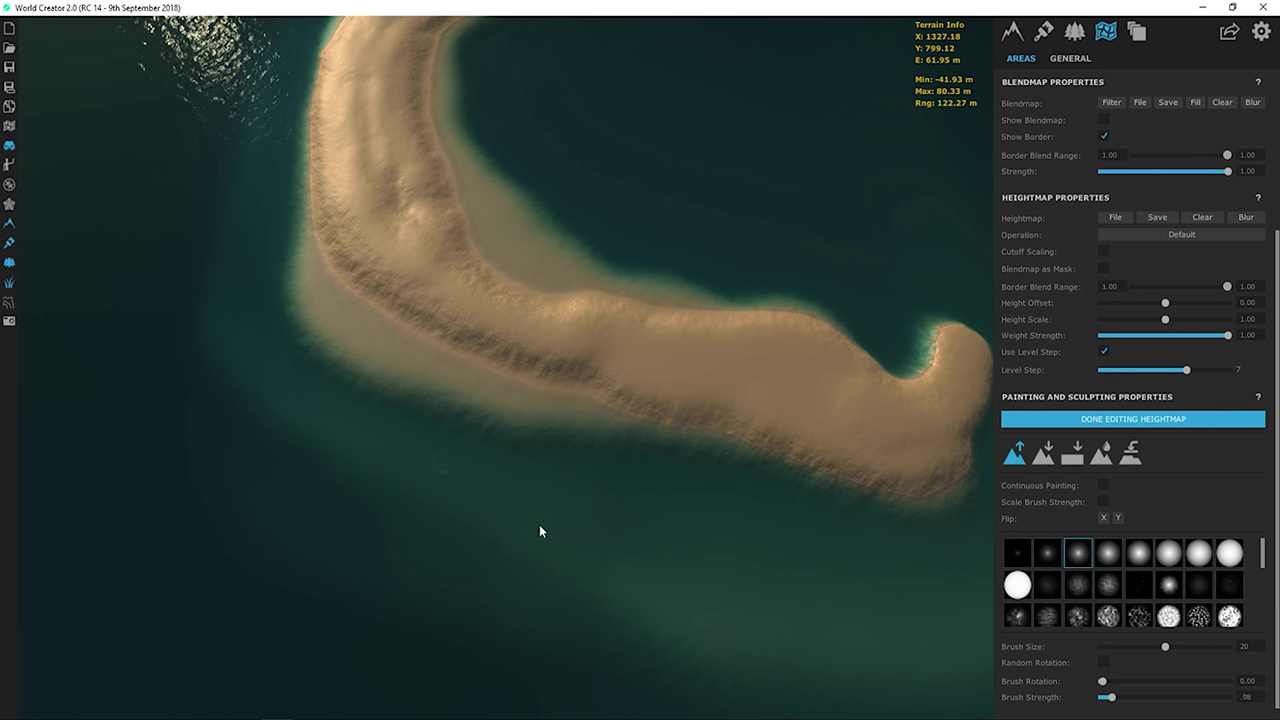
scroll(653, 500, "up", 3)
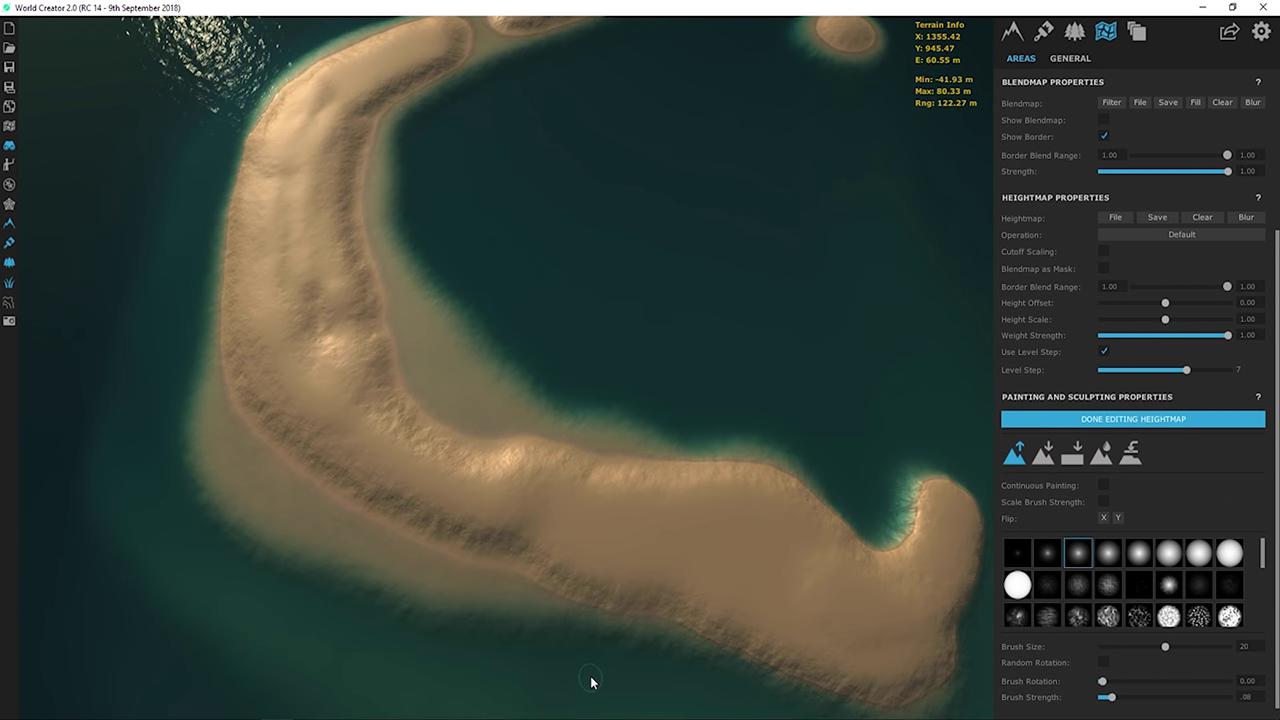
- Raise a short narrow ridge and a small mound in the shallows off the outer shore of the island's lower bend
scroll(700, 420, "down", 3)
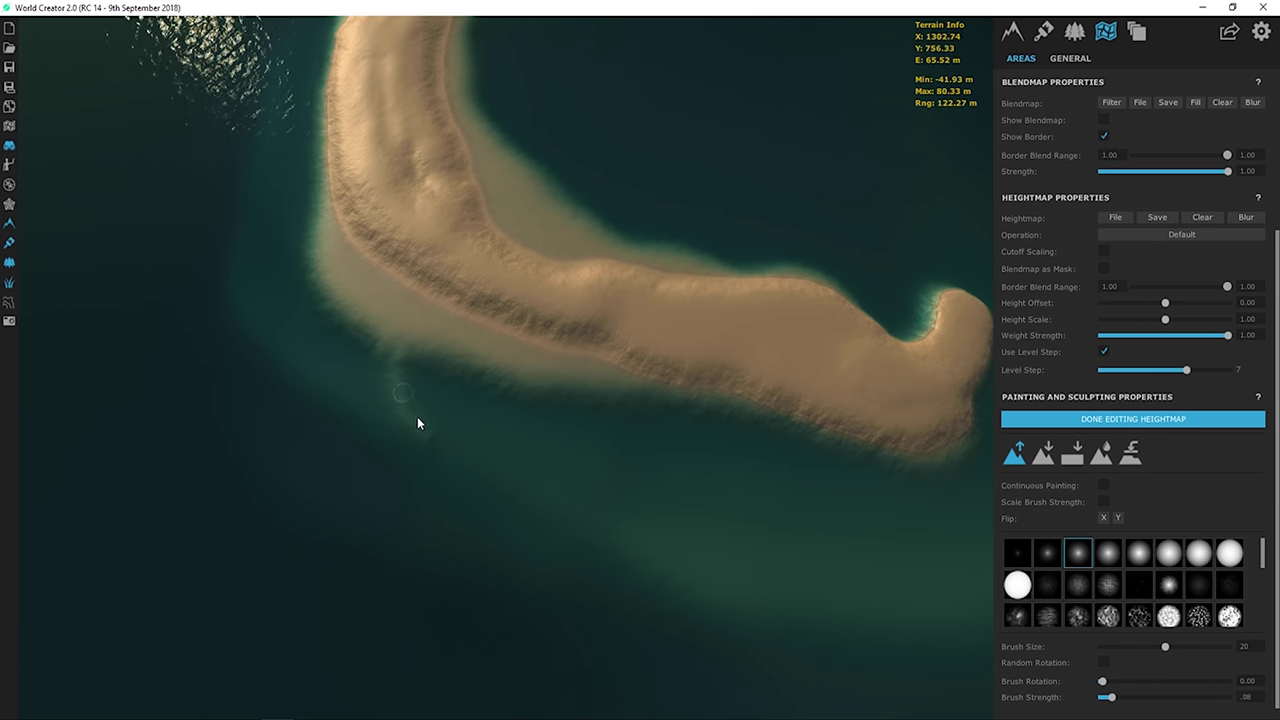
left_click_drag(426, 429, 400, 351)
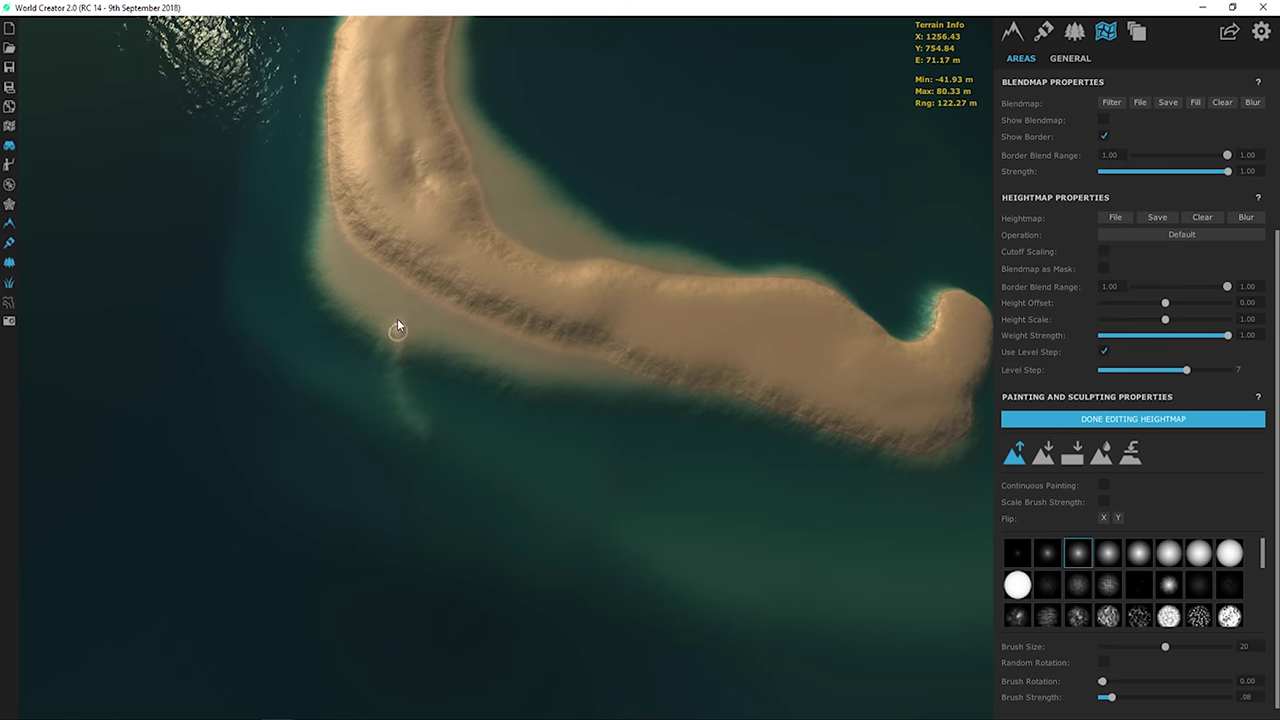
left_click(397, 320)
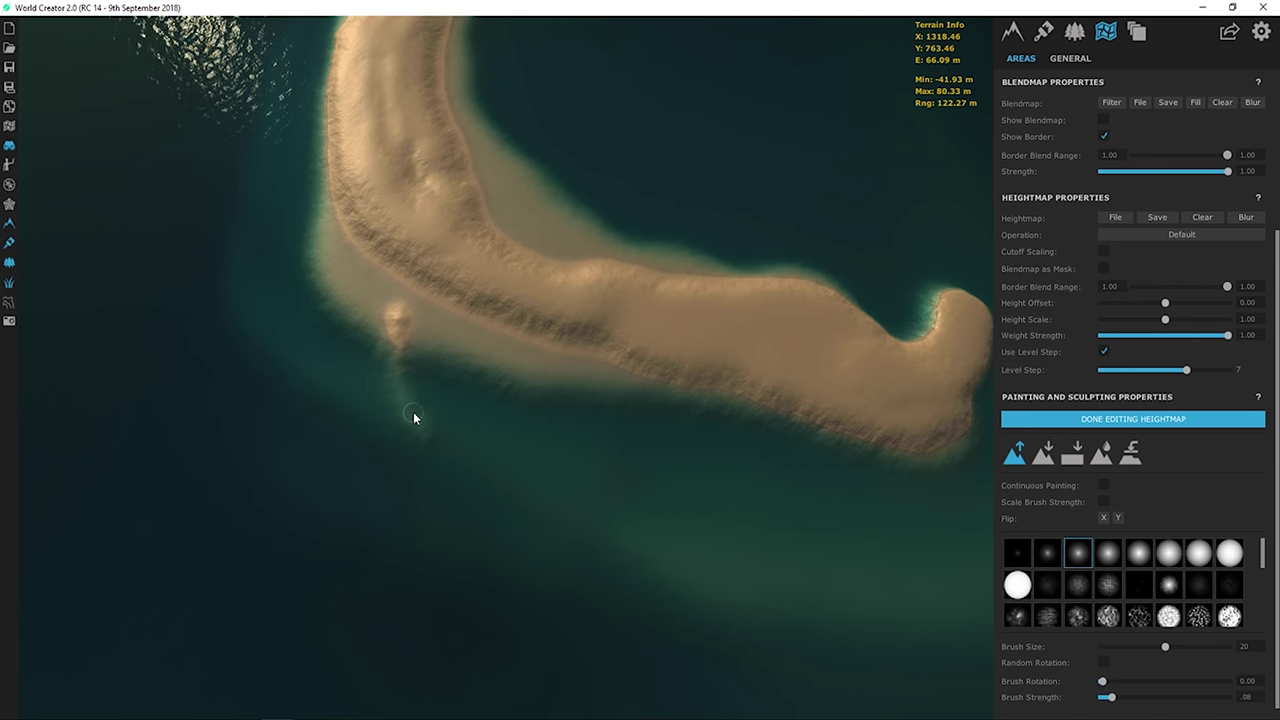
left_click(1074, 455)
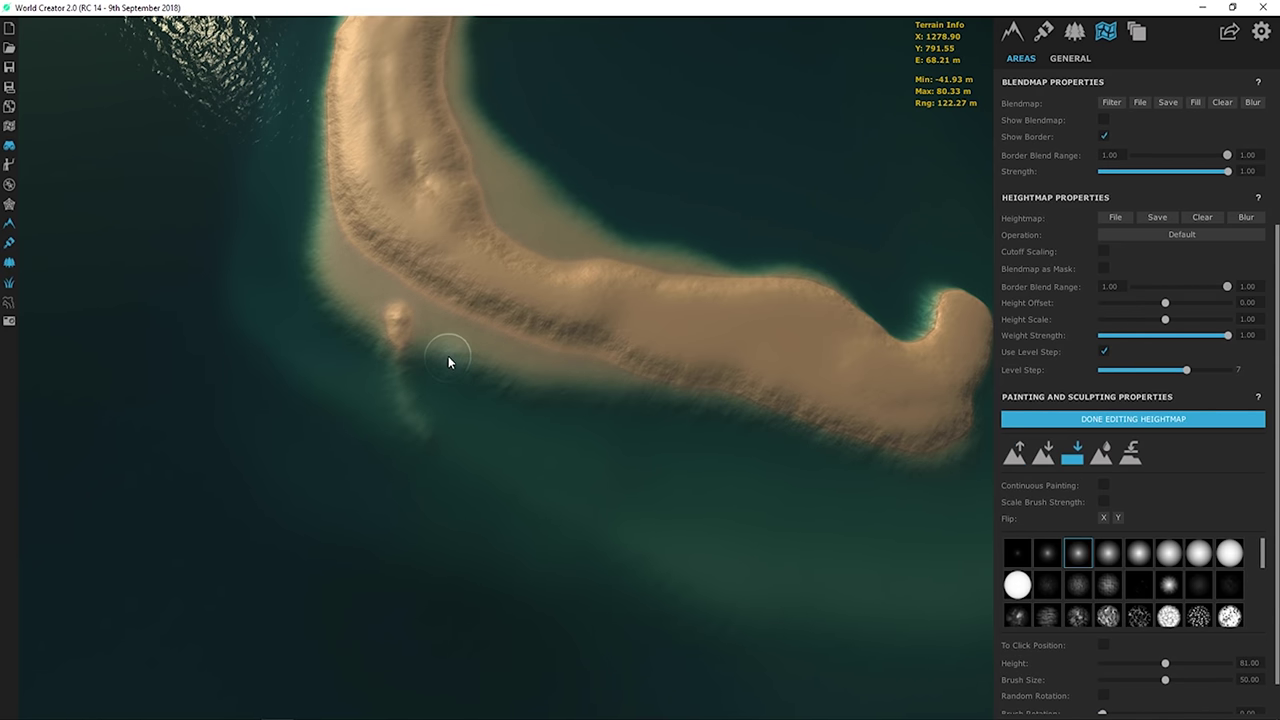
scroll(1146, 688, "down", 1)
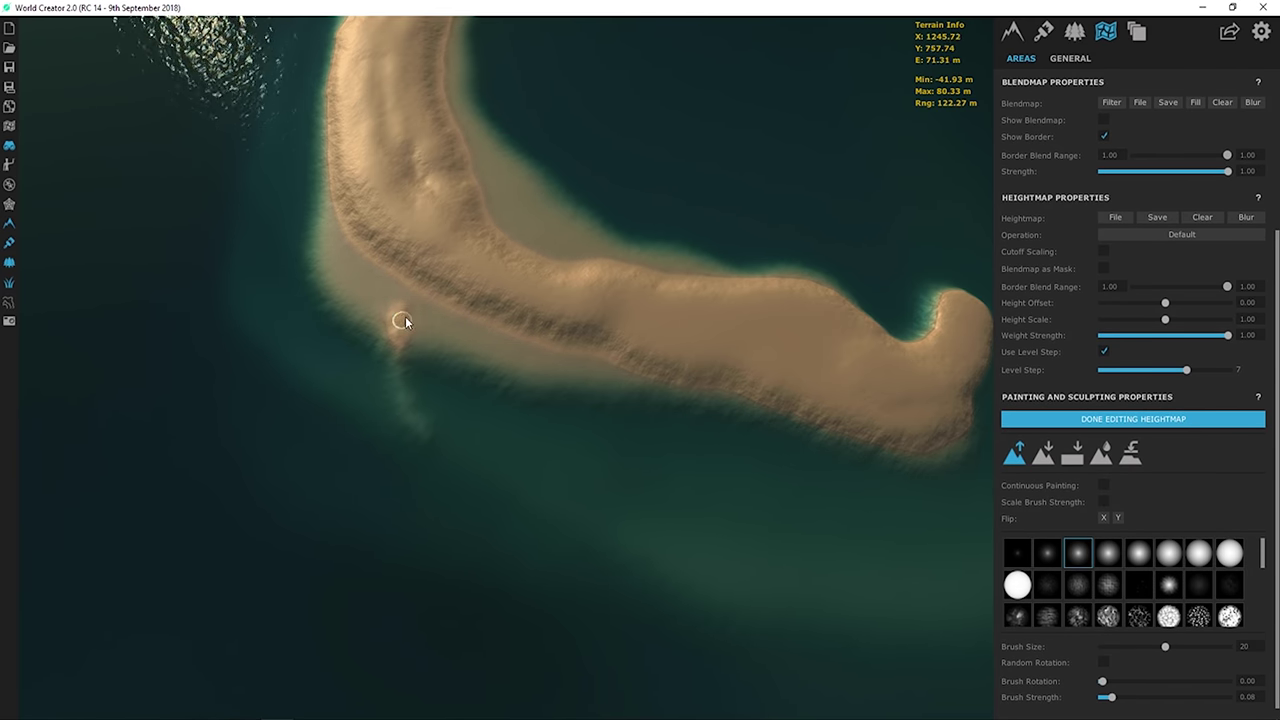
- Extend the ridge into a thin curved reef looping back to the outer shore, and set the raise brush strength to 0.05
mouse_move(400, 331)
left_mouse_down()
mouse_move(398, 312)
mouse_move(400, 365)
left_mouse_up()
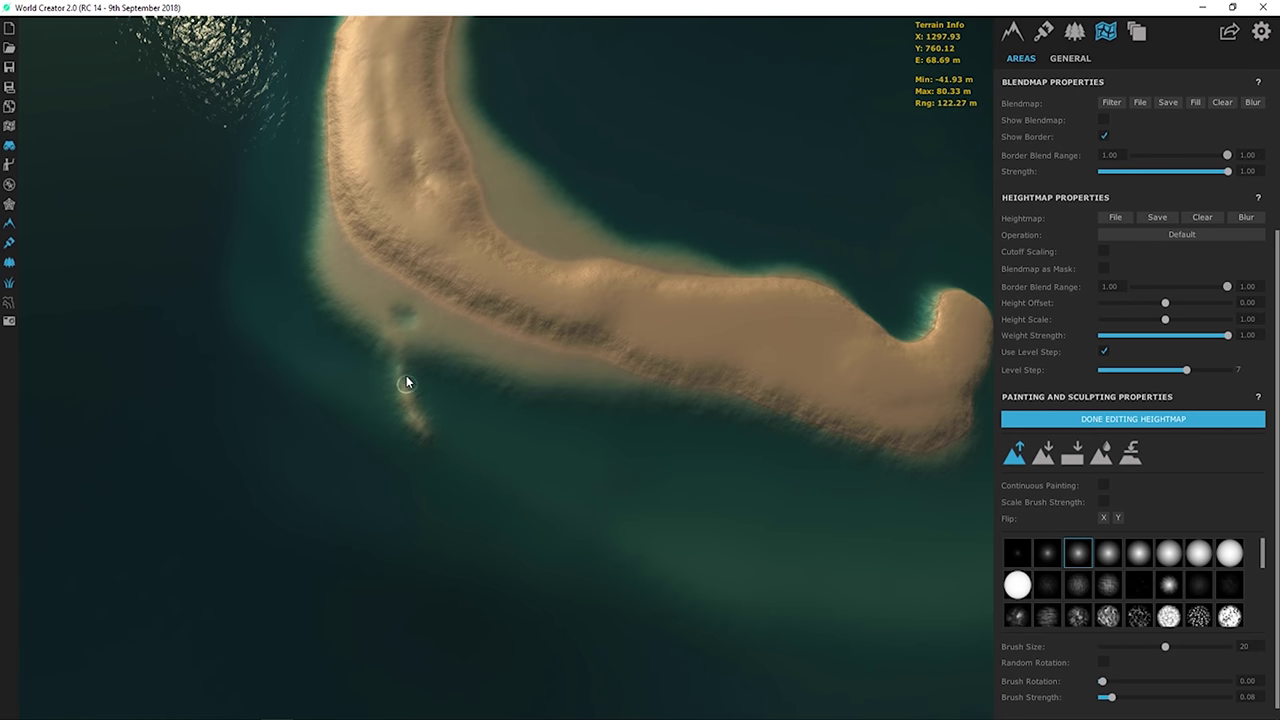
left_click_drag(406, 376, 426, 440)
middle_click_drag(414, 434, 382, 412)
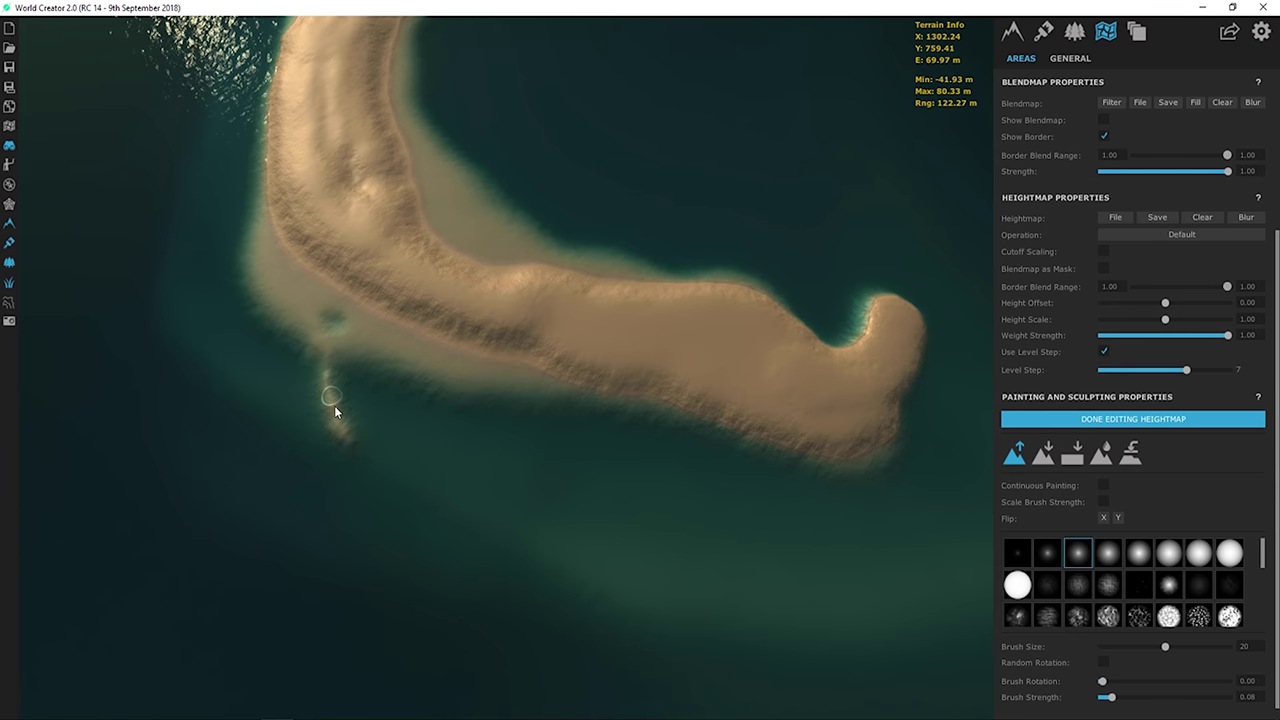
mouse_move(344, 430)
left_mouse_down()
mouse_move(366, 447)
mouse_move(436, 415)
mouse_move(383, 449)
mouse_move(391, 441)
left_mouse_up()
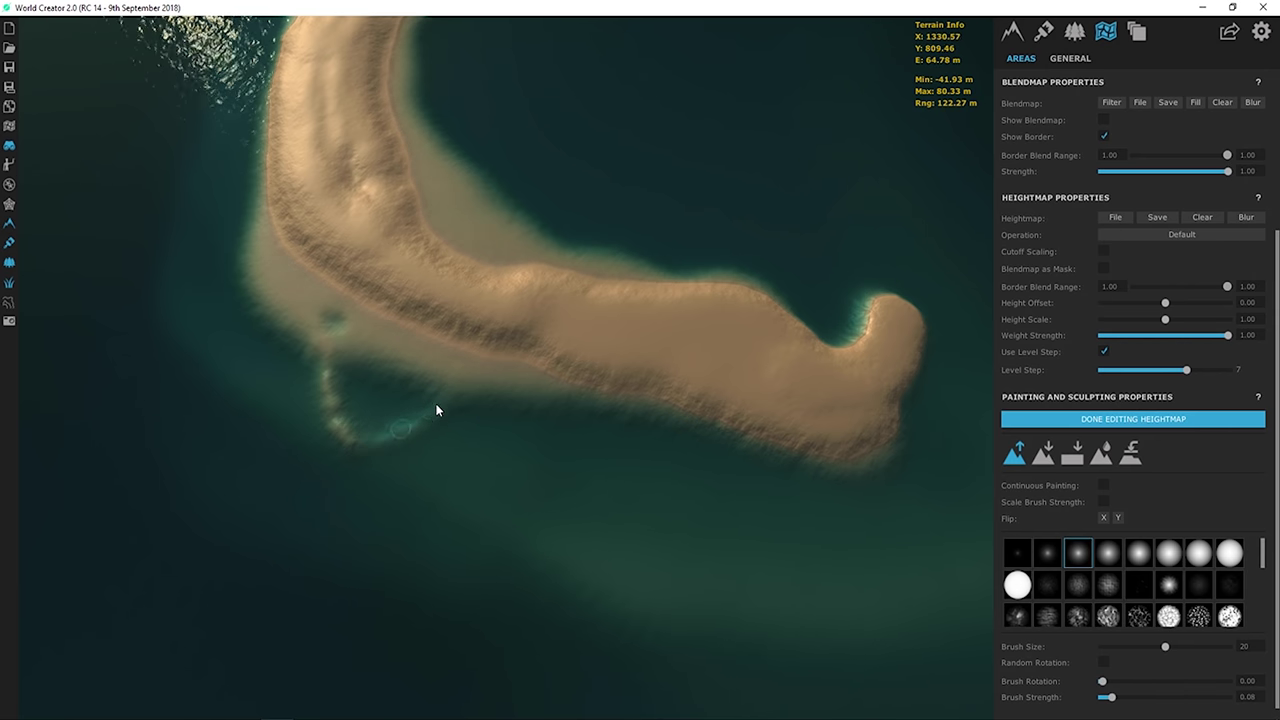
scroll(356, 325, "up", 4)
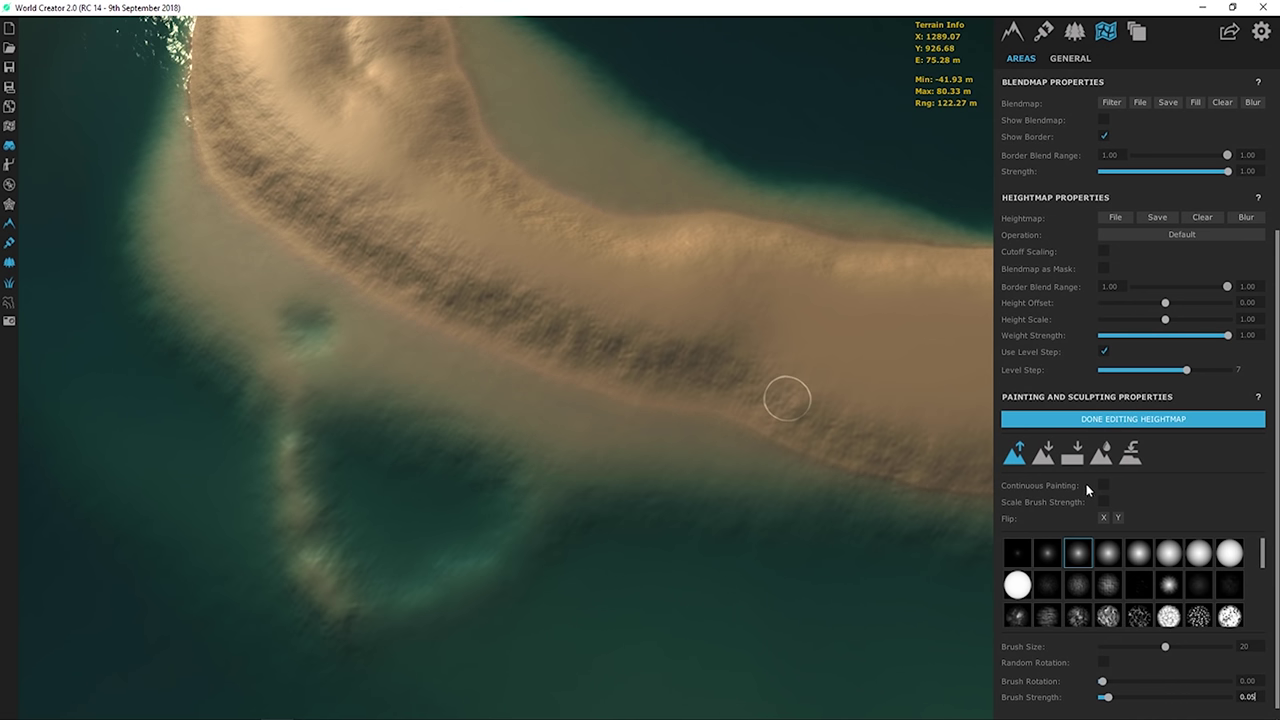
- Fill the small pit in the outer shallows beside the reef using the level brush at height 71
left_click(1072, 453)
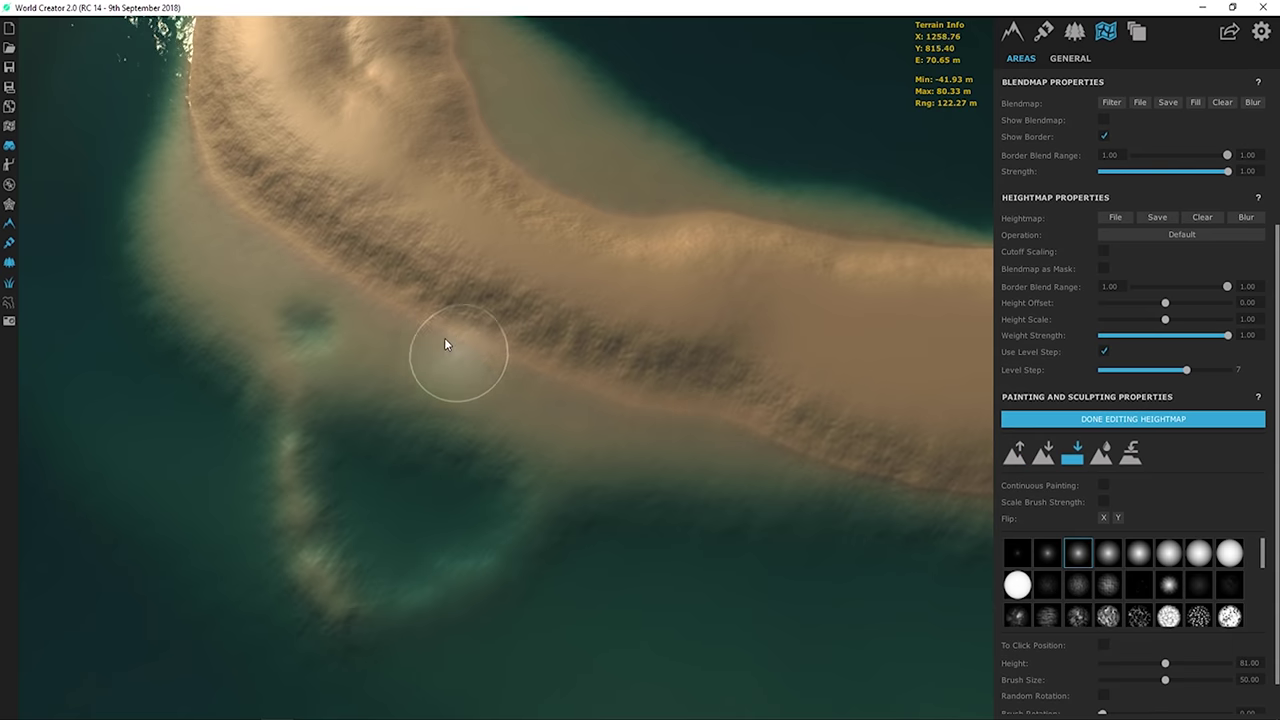
left_click(1255, 663)
type("7")
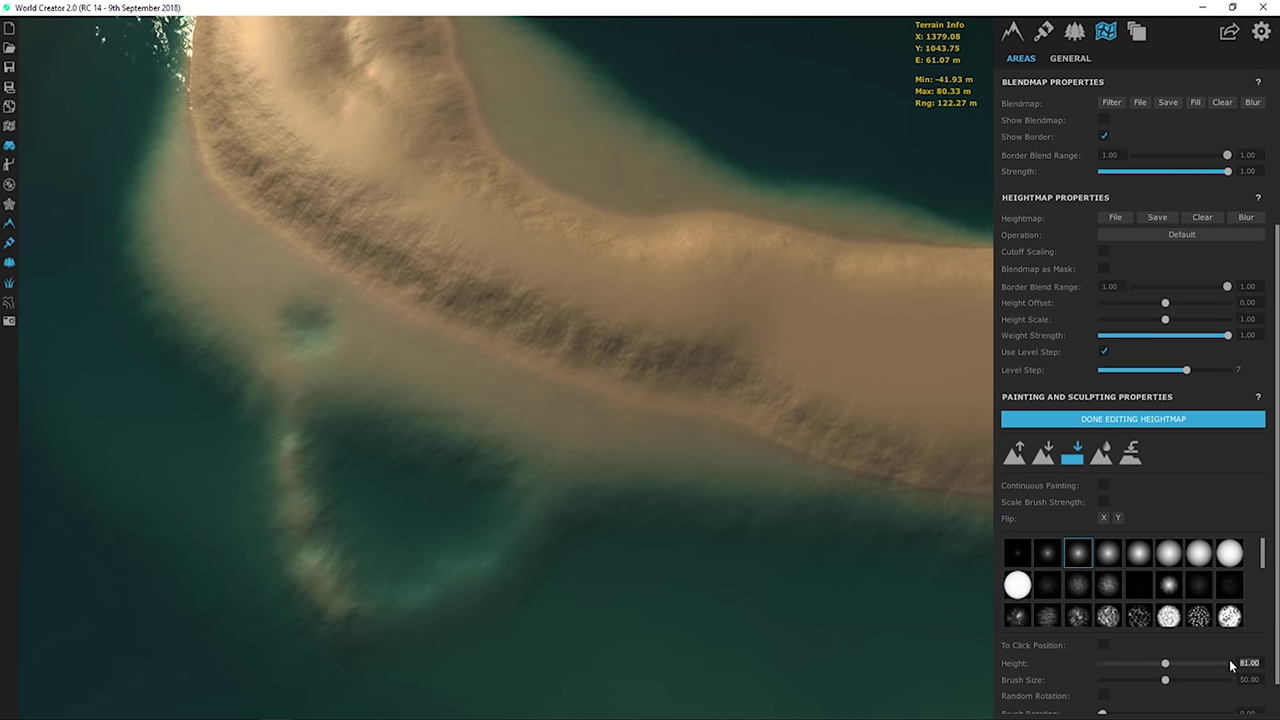
type("1")
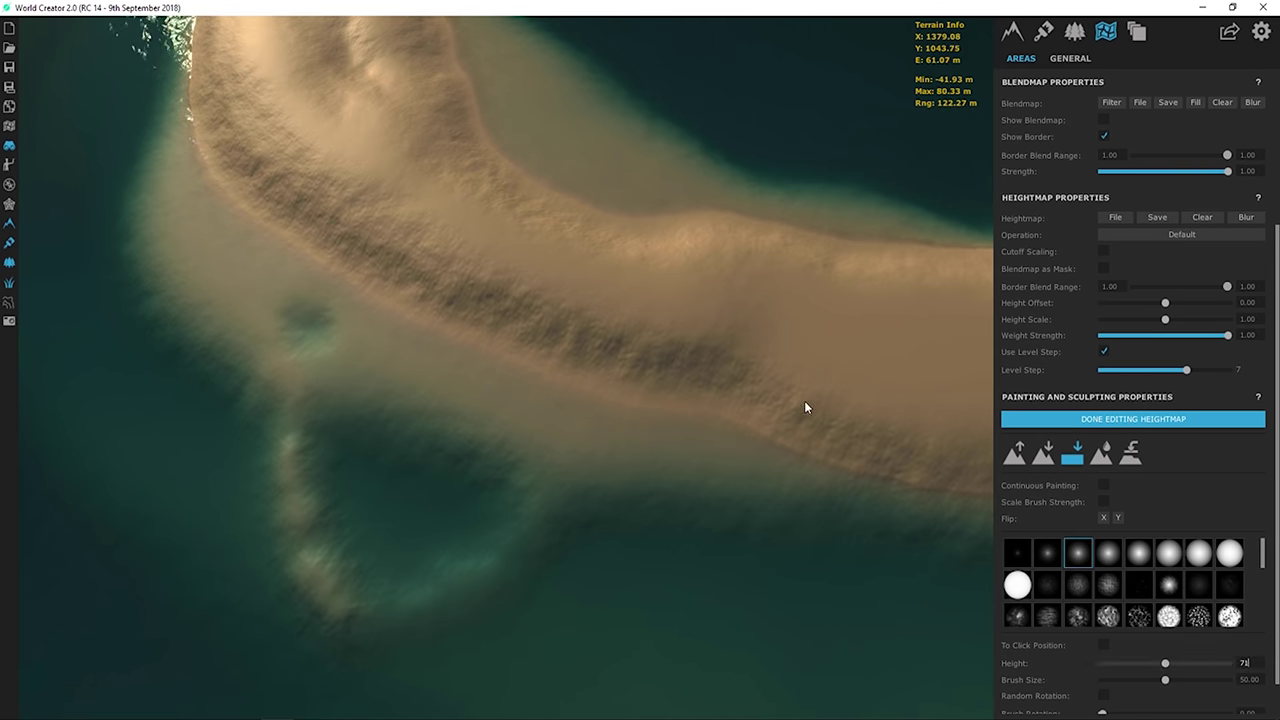
scroll(1042, 659, "down", 1)
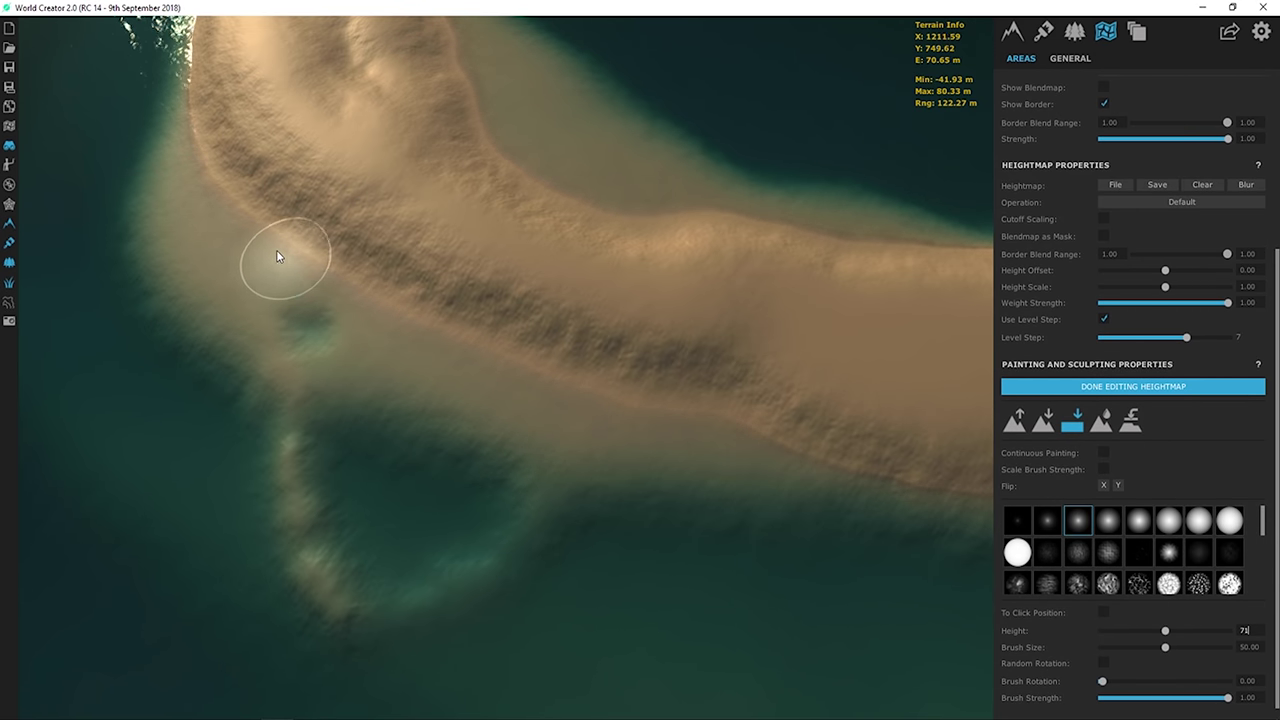
left_click(311, 324)
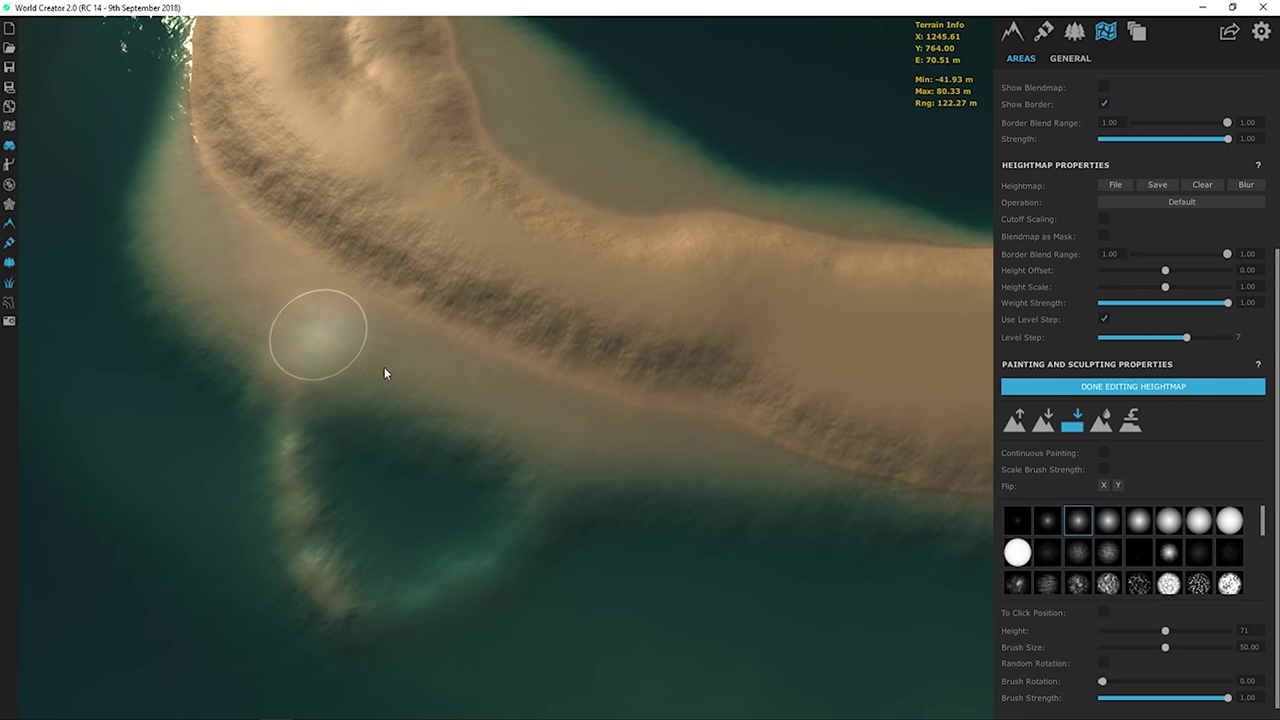
- Set the level brush height to 72 and flatten the shallows along the outer shore of the lower bend into a beach
left_click(1254, 634)
key("BackSpace")
type("2")
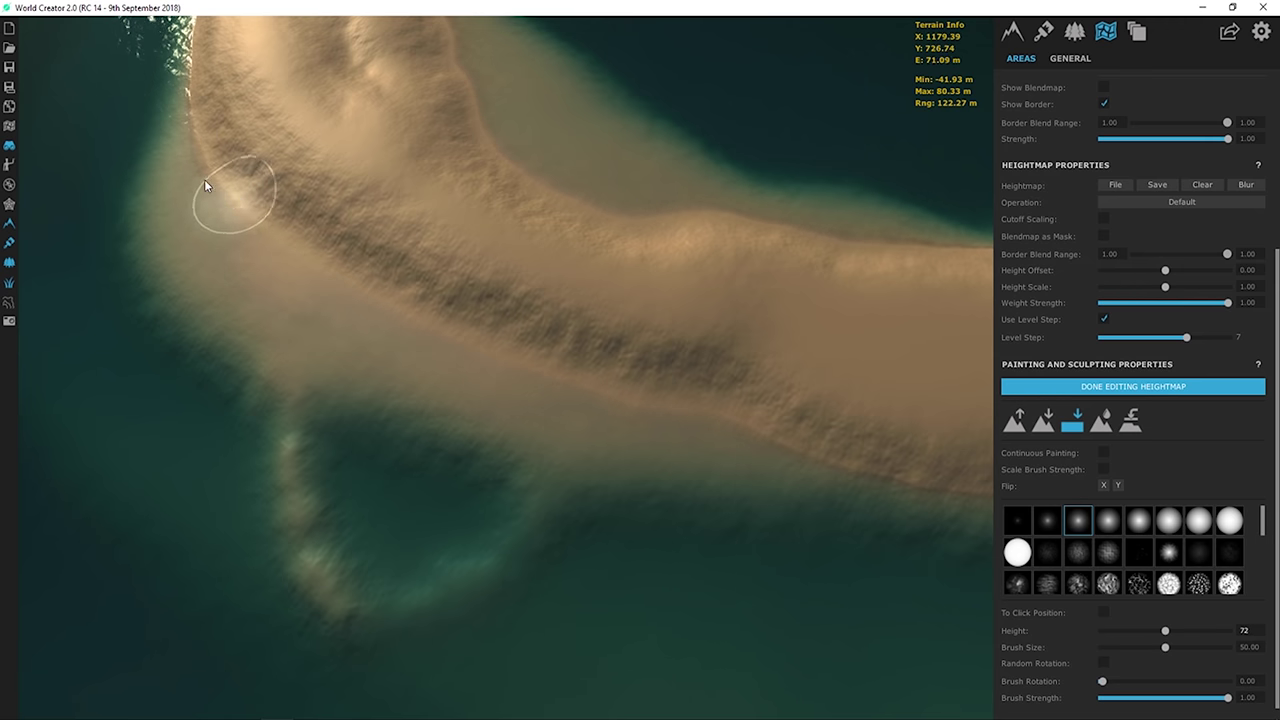
left_click(202, 164)
mouse_move(223, 205)
left_mouse_down()
mouse_move(300, 286)
mouse_move(614, 422)
mouse_move(740, 454)
left_mouse_up()
scroll(546, 443, "down", 5)
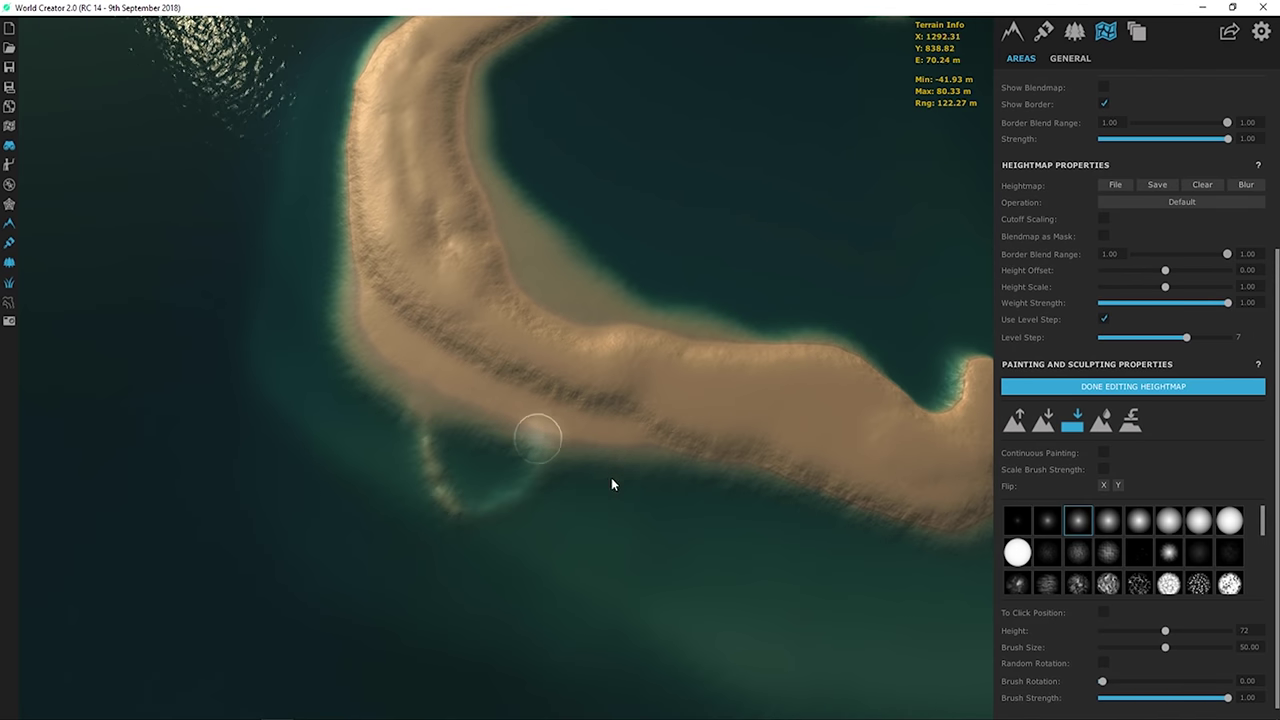
- Flatten the shallows along the inner shore of the crescent into a continuous beach with the level brush at height 72
scroll(458, 310, "up", 5)
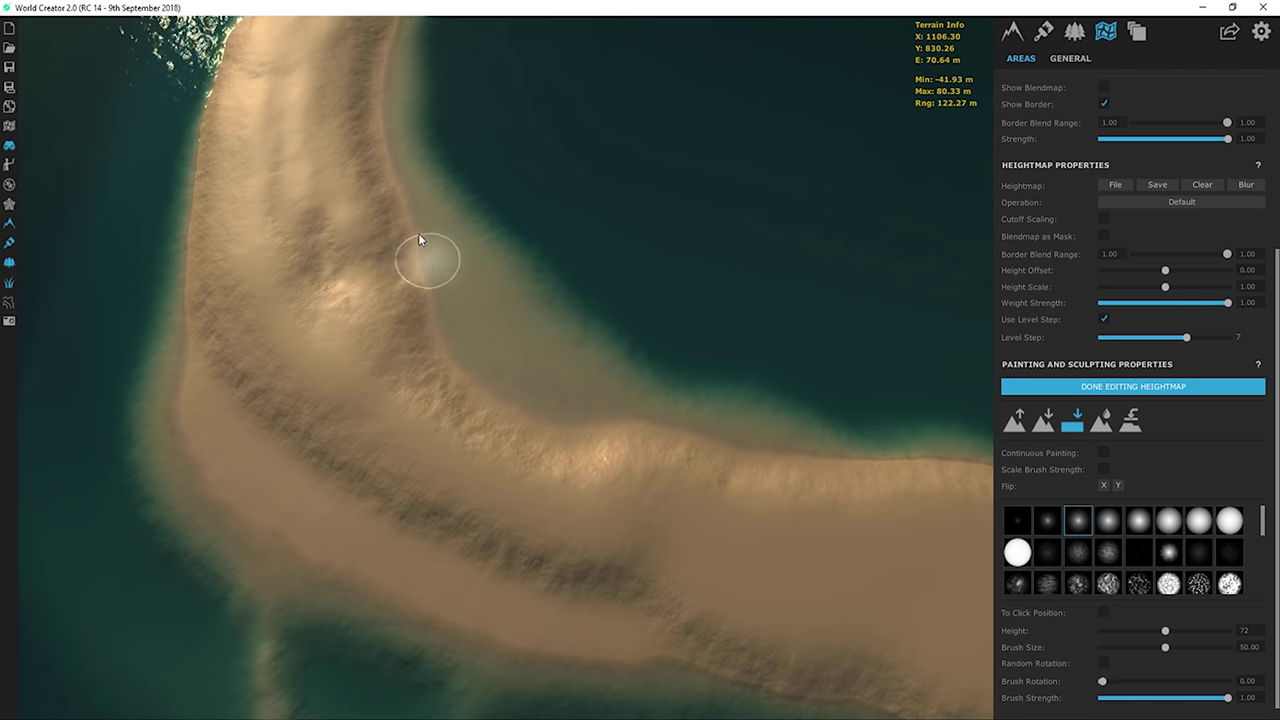
mouse_move(447, 261)
left_mouse_down()
mouse_move(484, 333)
mouse_move(545, 389)
mouse_move(715, 443)
left_mouse_up()
middle_click_drag(472, 325, 525, 519)
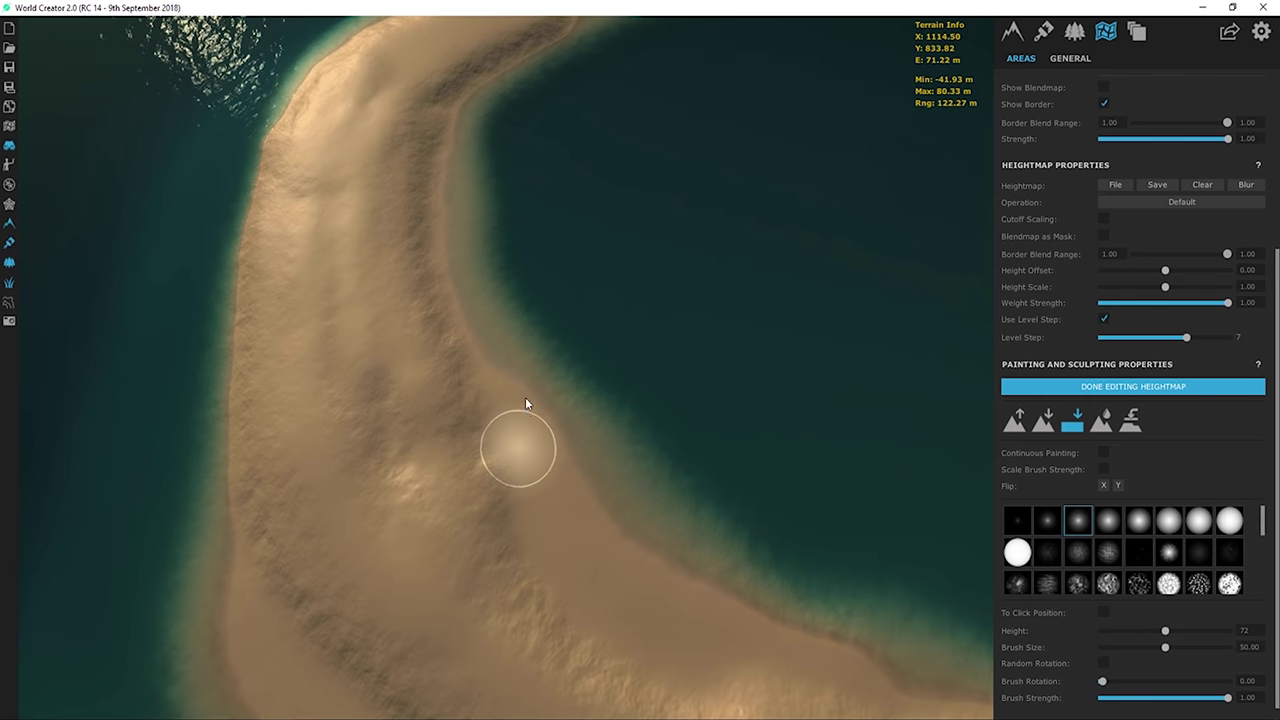
mouse_move(525, 397)
left_mouse_down()
mouse_move(484, 321)
mouse_move(451, 187)
mouse_move(472, 101)
mouse_move(433, 158)
mouse_move(437, 310)
mouse_move(479, 485)
mouse_move(536, 612)
left_mouse_up()
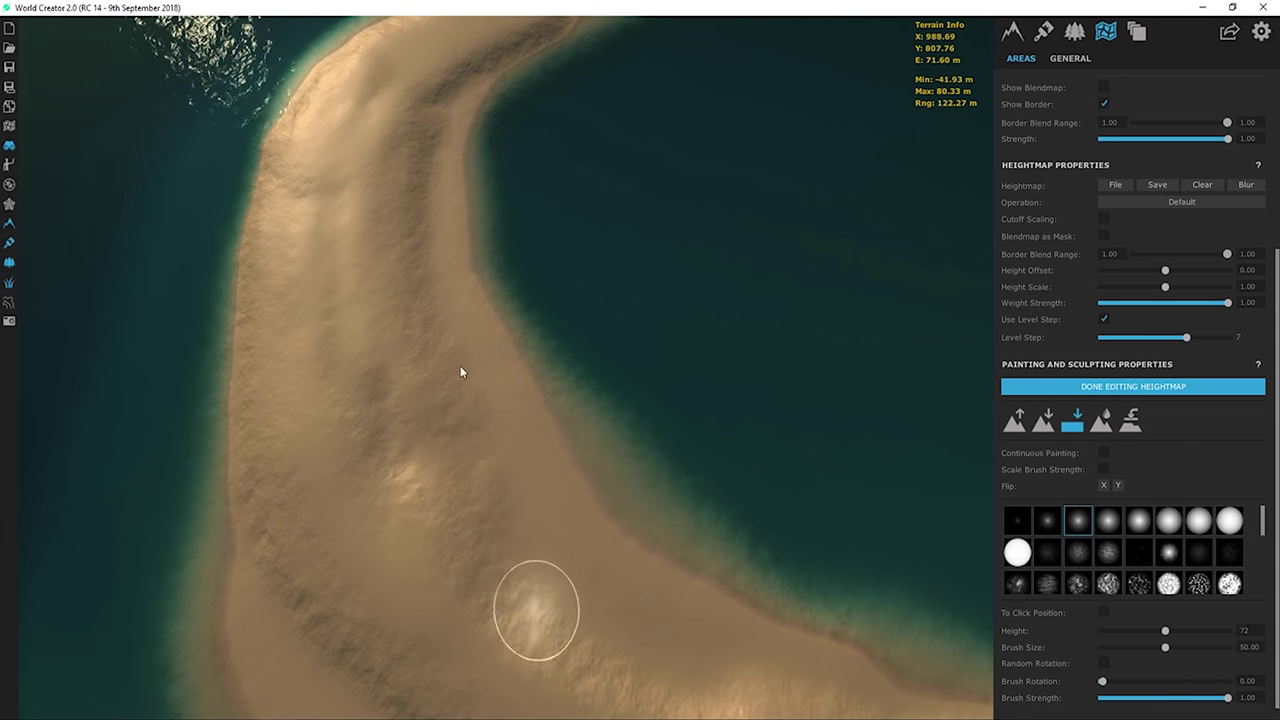
middle_click_drag(460, 371, 463, 436)
middle_click_drag(514, 247, 491, 406)
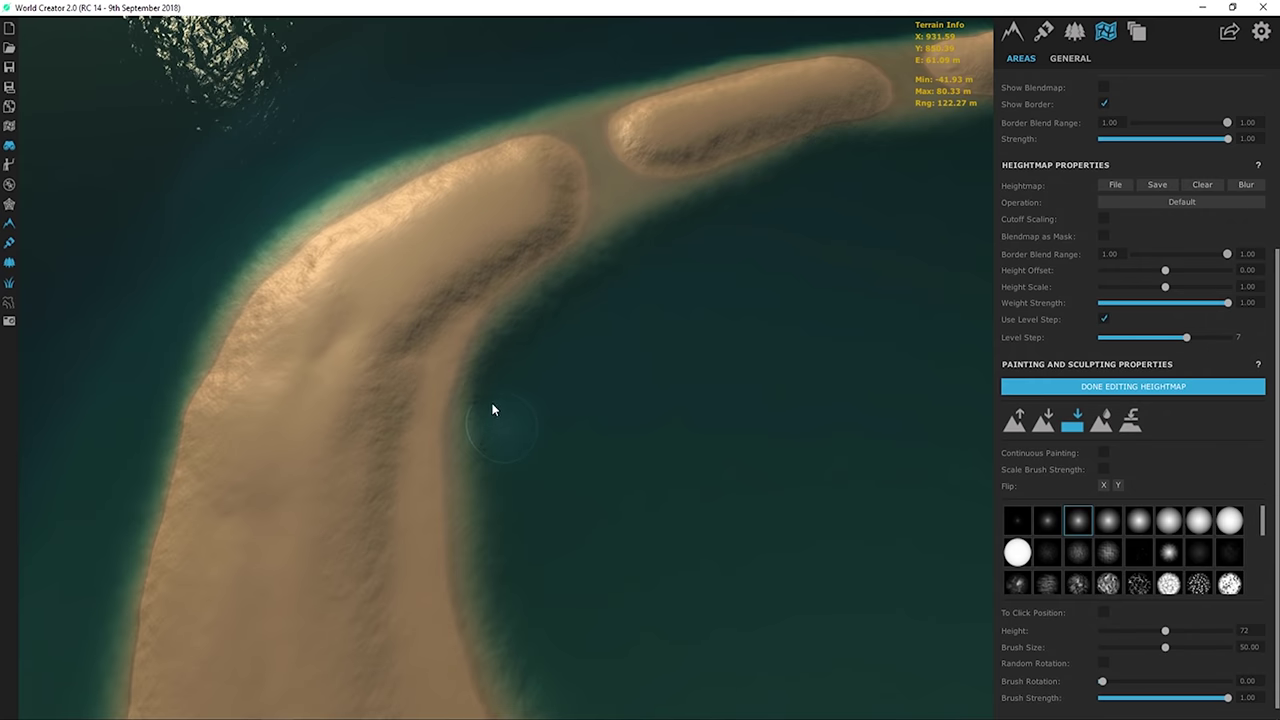
left_click_drag(472, 303, 598, 224)
scroll(505, 372, "down", 3)
middle_click_drag(533, 438, 458, 243)
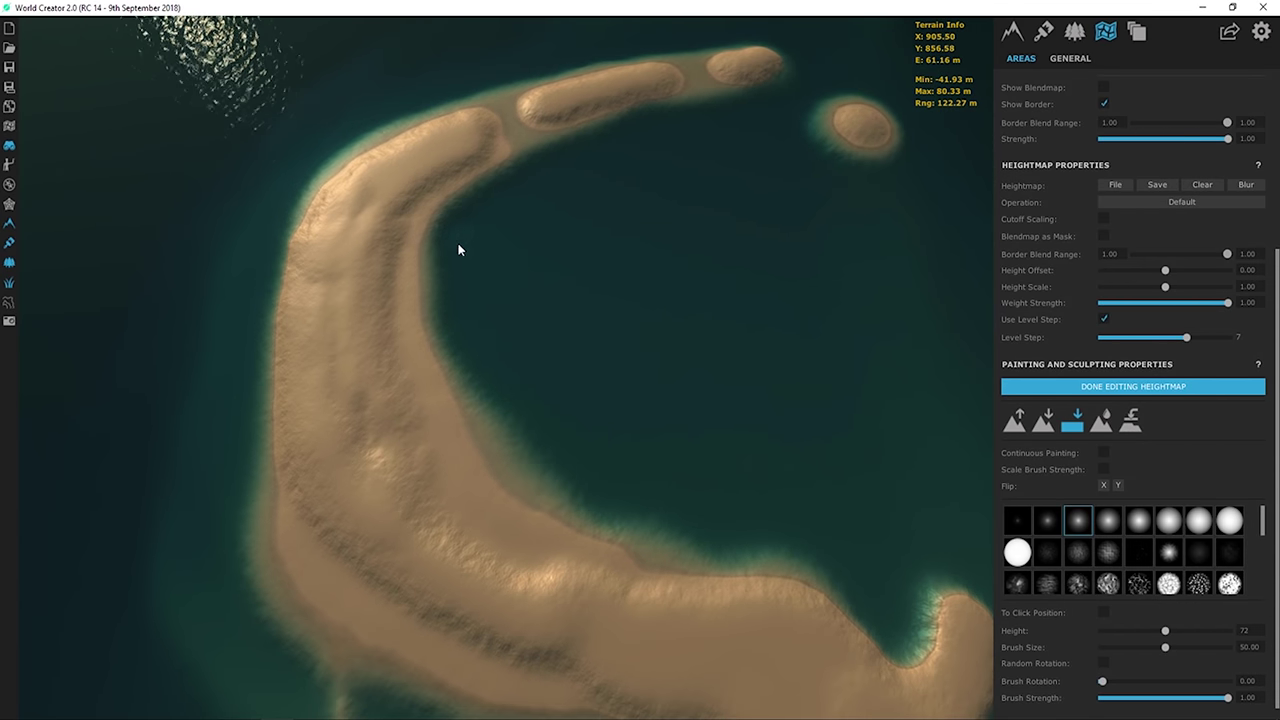
middle_click_drag(477, 358, 462, 292)
scroll(505, 453, "up", 5)
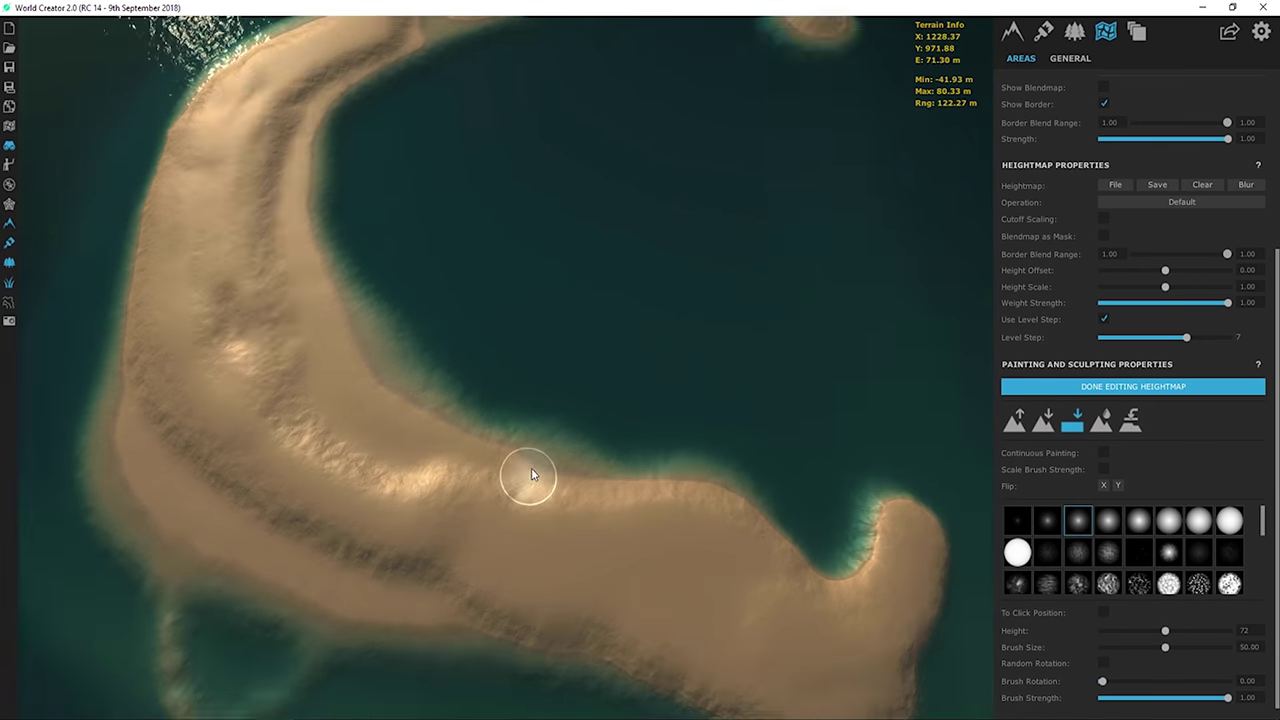
- Raise a small mound with the raise brush where the looping reef meets the outer beach
scroll(424, 438, "down", 5)
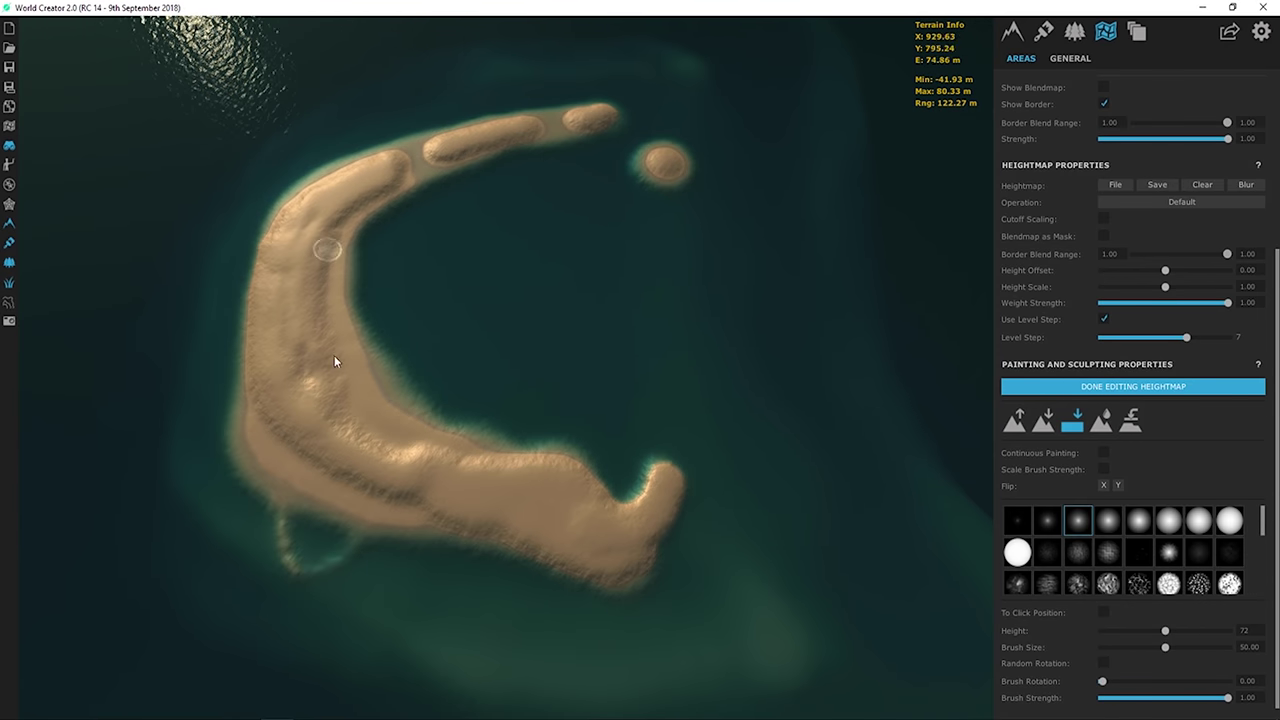
scroll(290, 535, "up", 5)
scroll(543, 394, "up", 3)
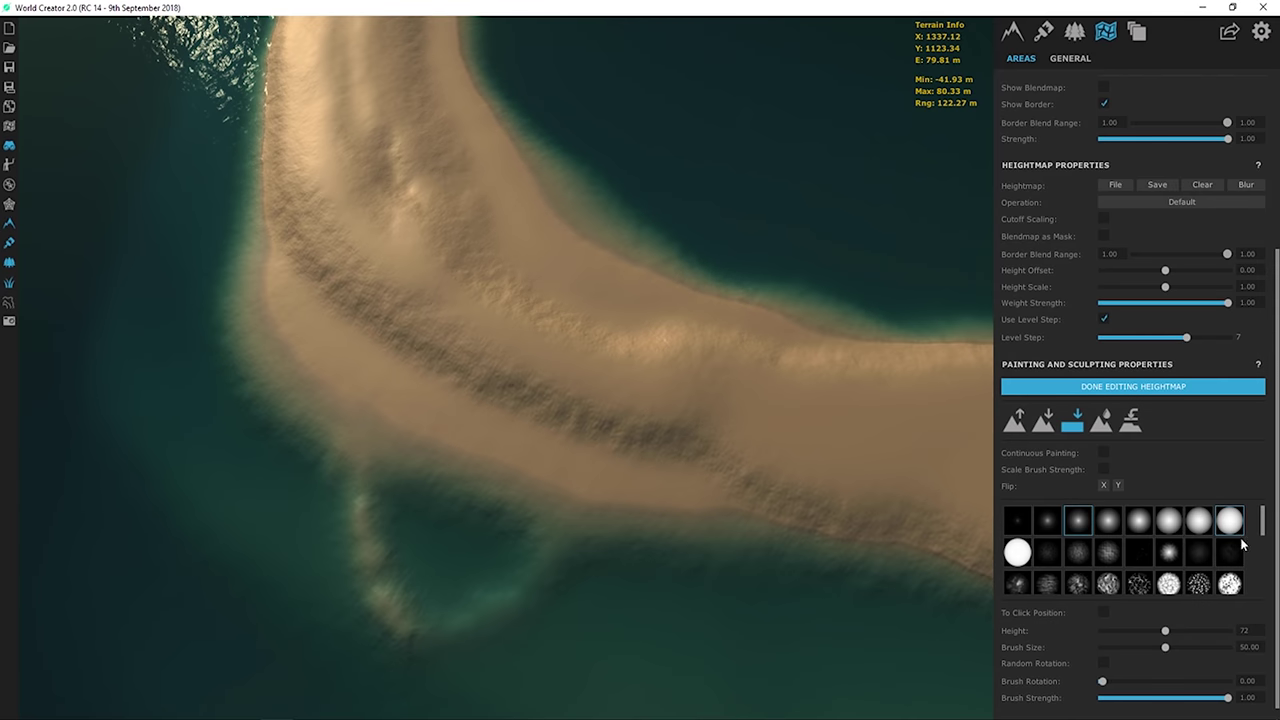
left_click(1014, 421)
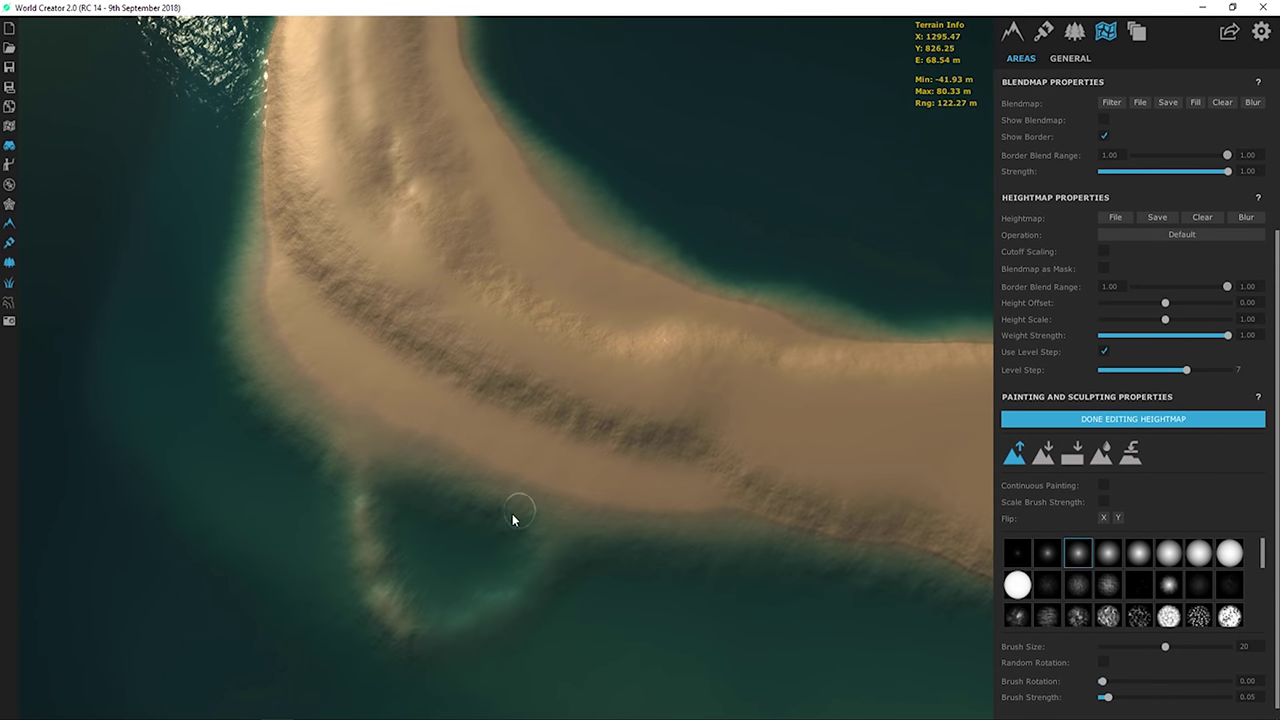
scroll(531, 426, "down", 2)
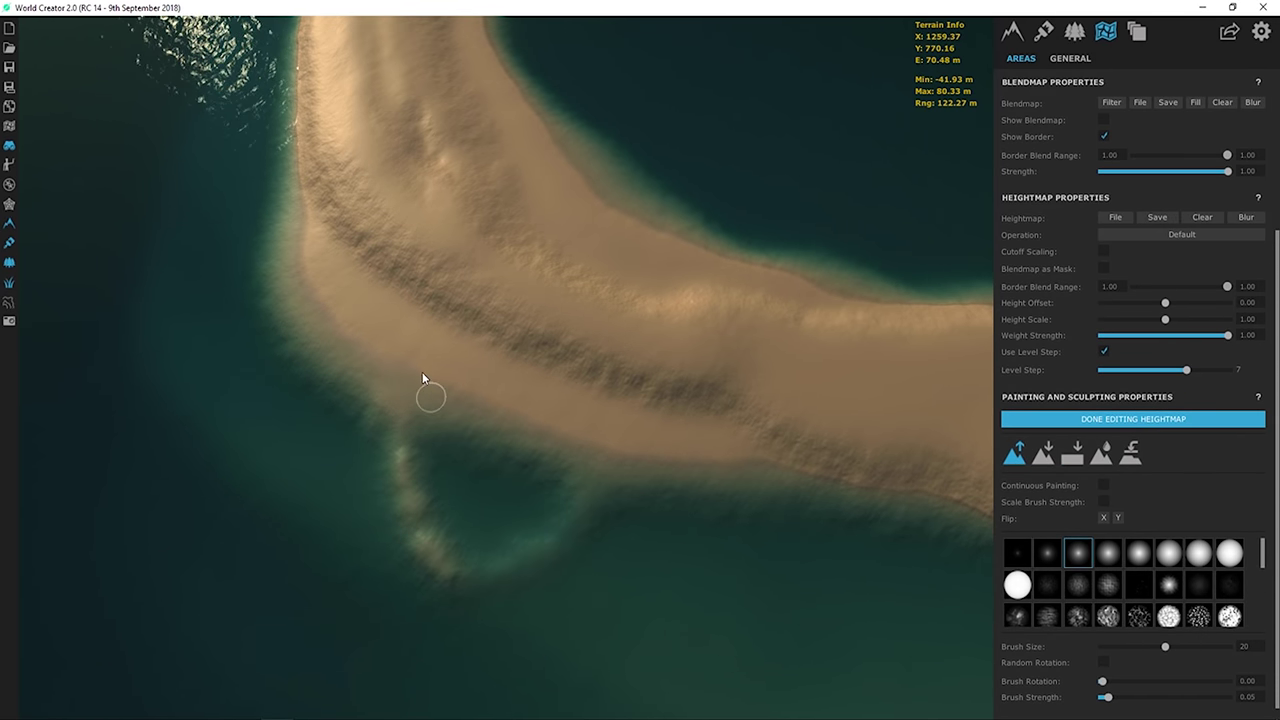
left_click_drag(400, 368, 404, 407)
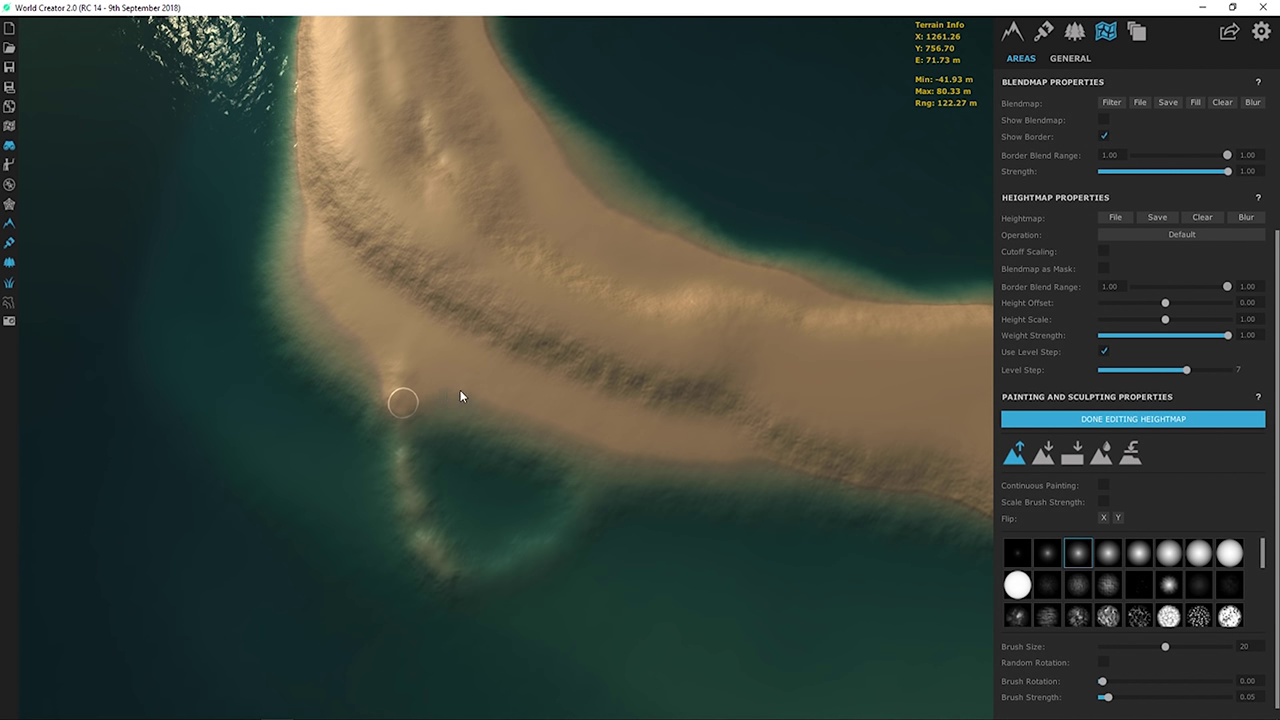
middle_click_drag(559, 466, 506, 400)
scroll(342, 371, "up", 1)
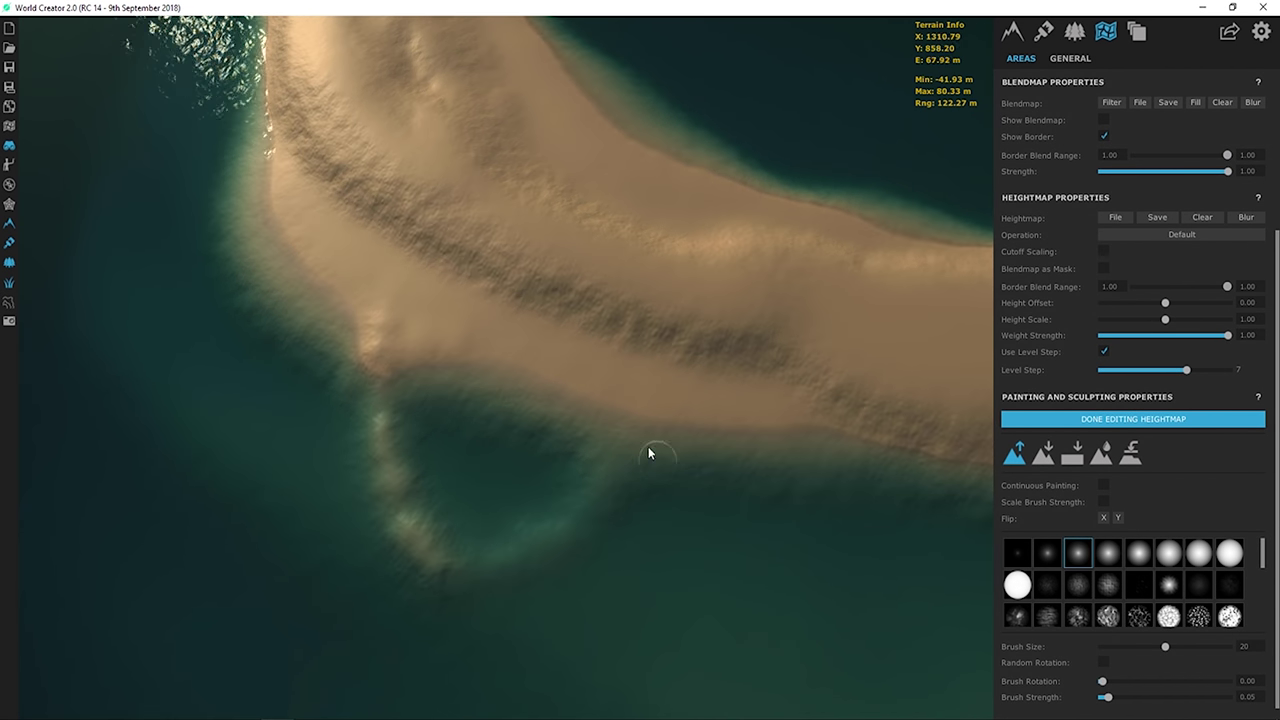
- Set the raise brush strength to 0.02, touch up the looping reef, and build short diagonal reefs in the shallows beside it
left_click(1257, 699)
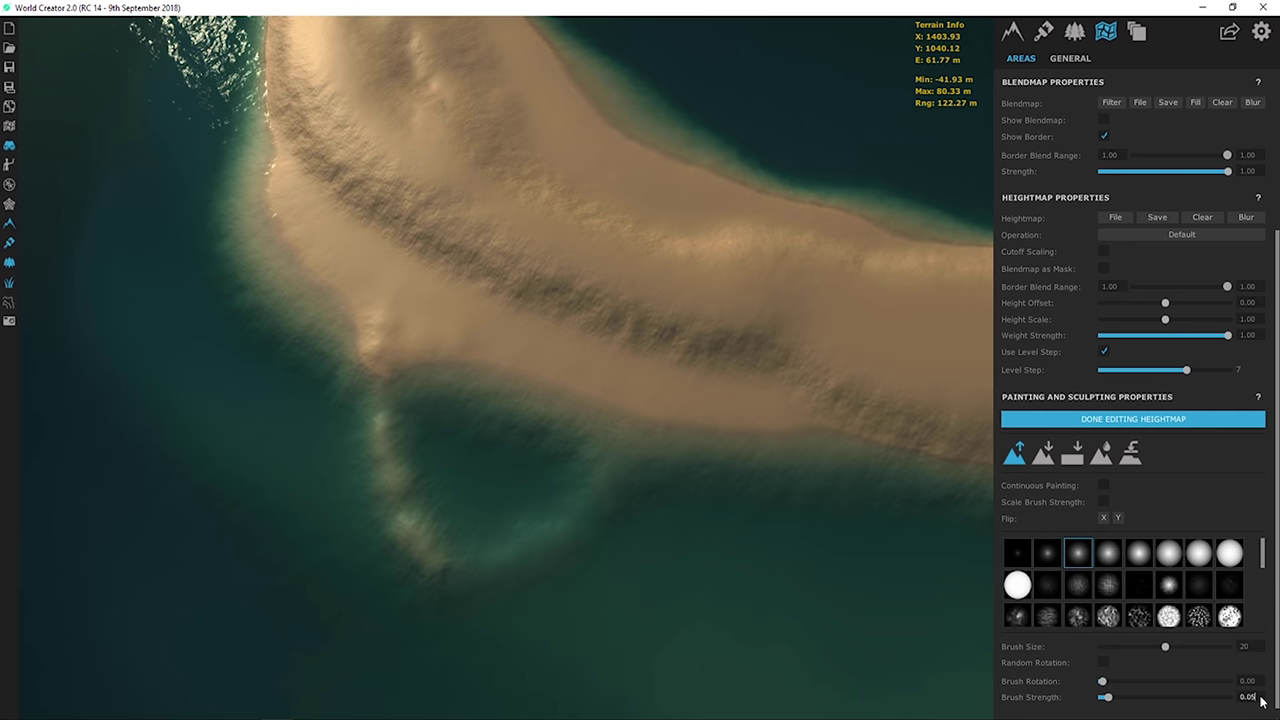
key("BackSpace")
type("2")
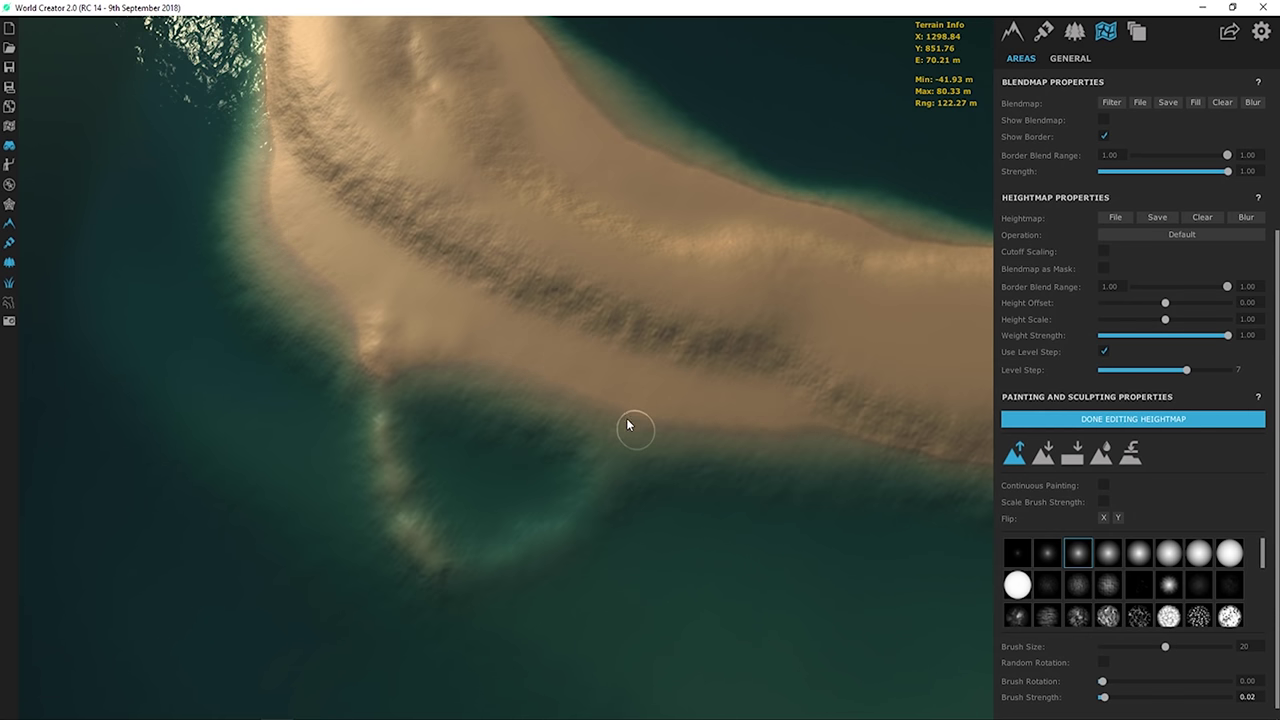
left_click_drag(620, 418, 673, 417)
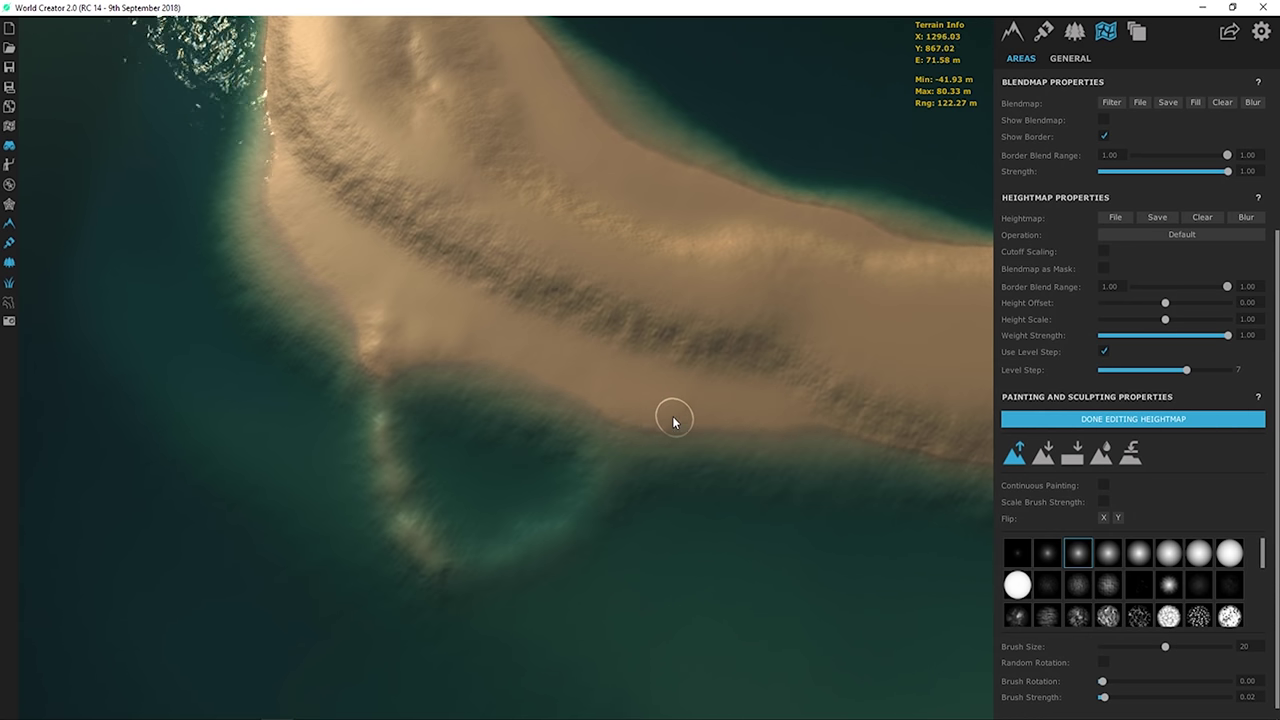
mouse_move(302, 317)
middle_mouse_down()
mouse_move(604, 438)
mouse_move(531, 374)
middle_mouse_up()
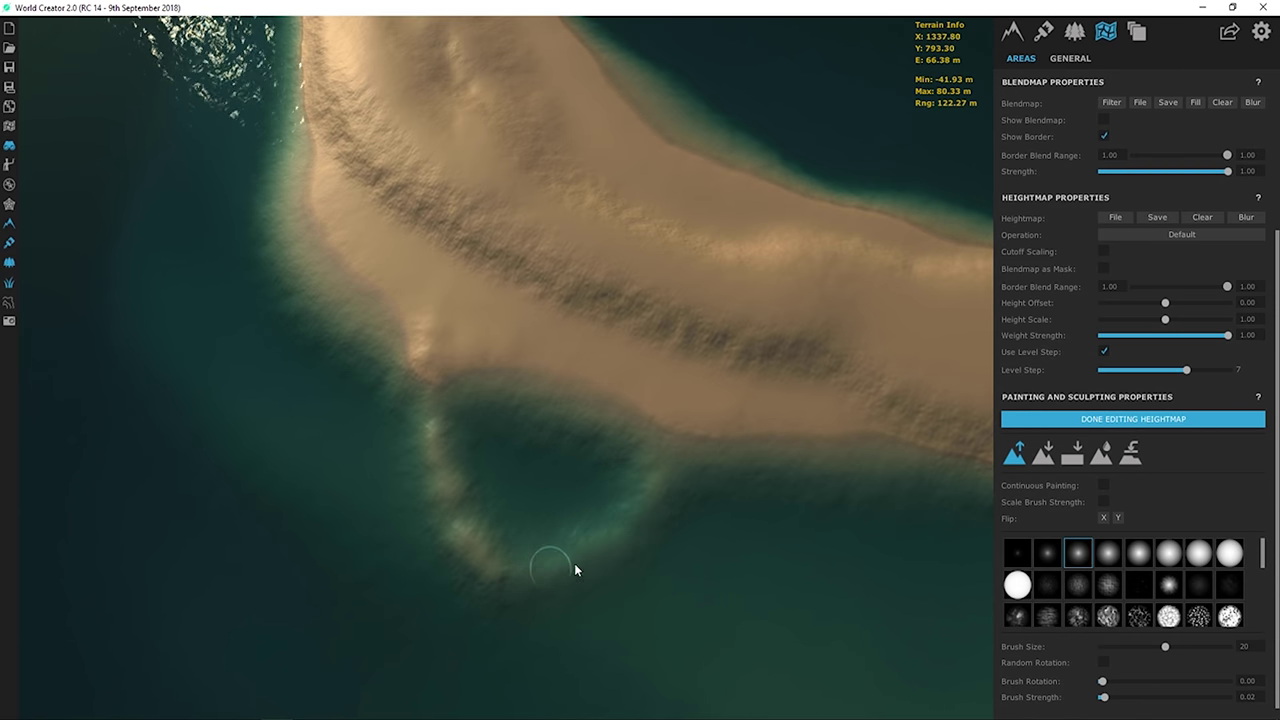
middle_click_drag(574, 563, 429, 514)
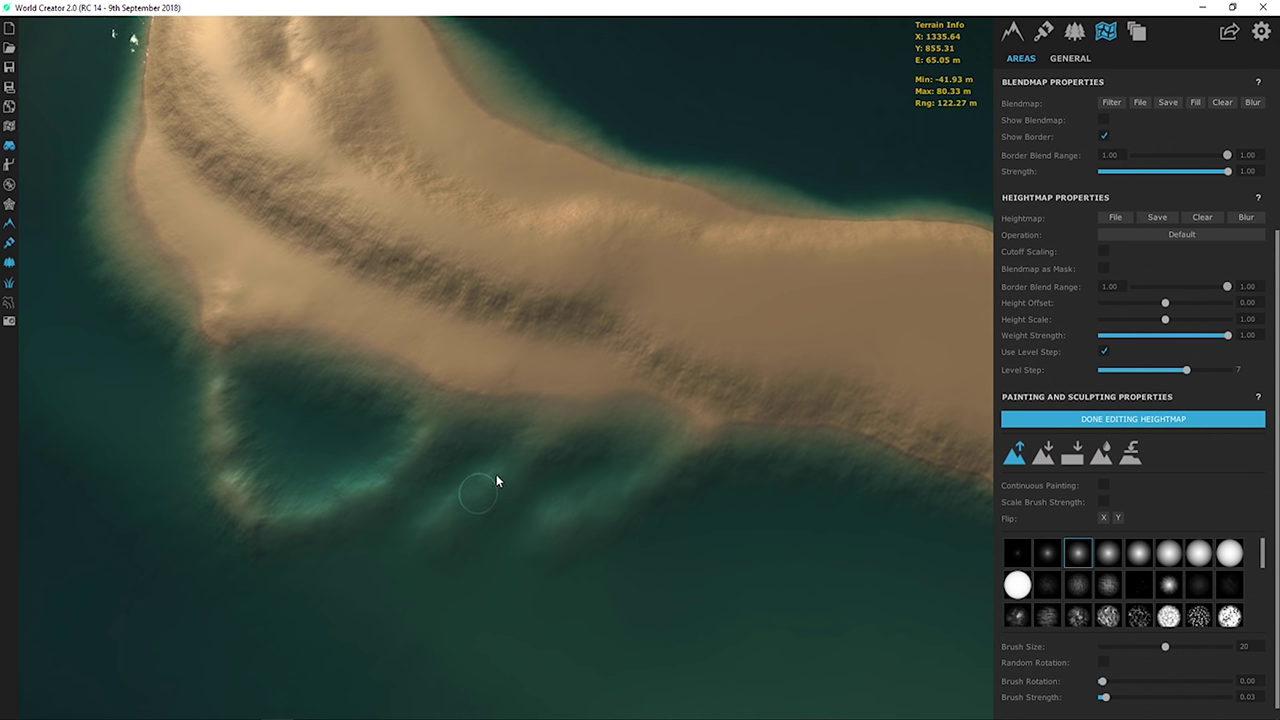
middle_click_drag(398, 436, 626, 529)
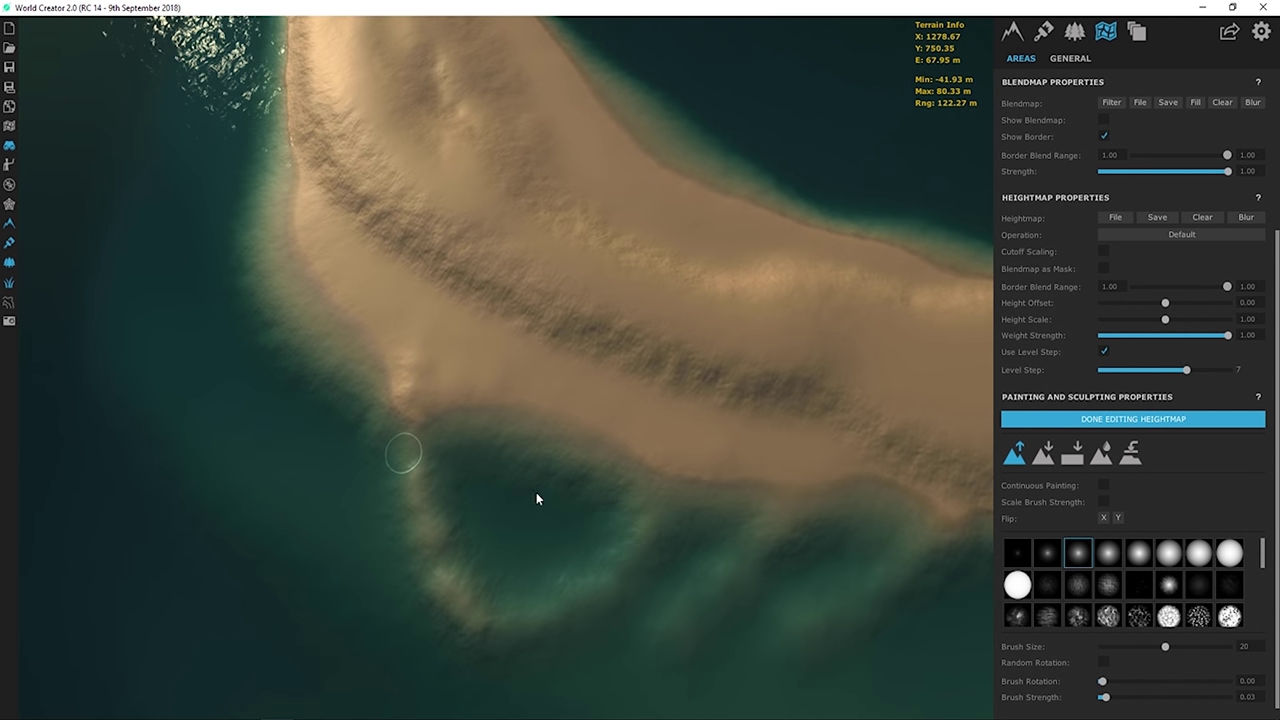
middle_click_drag(480, 478, 536, 492)
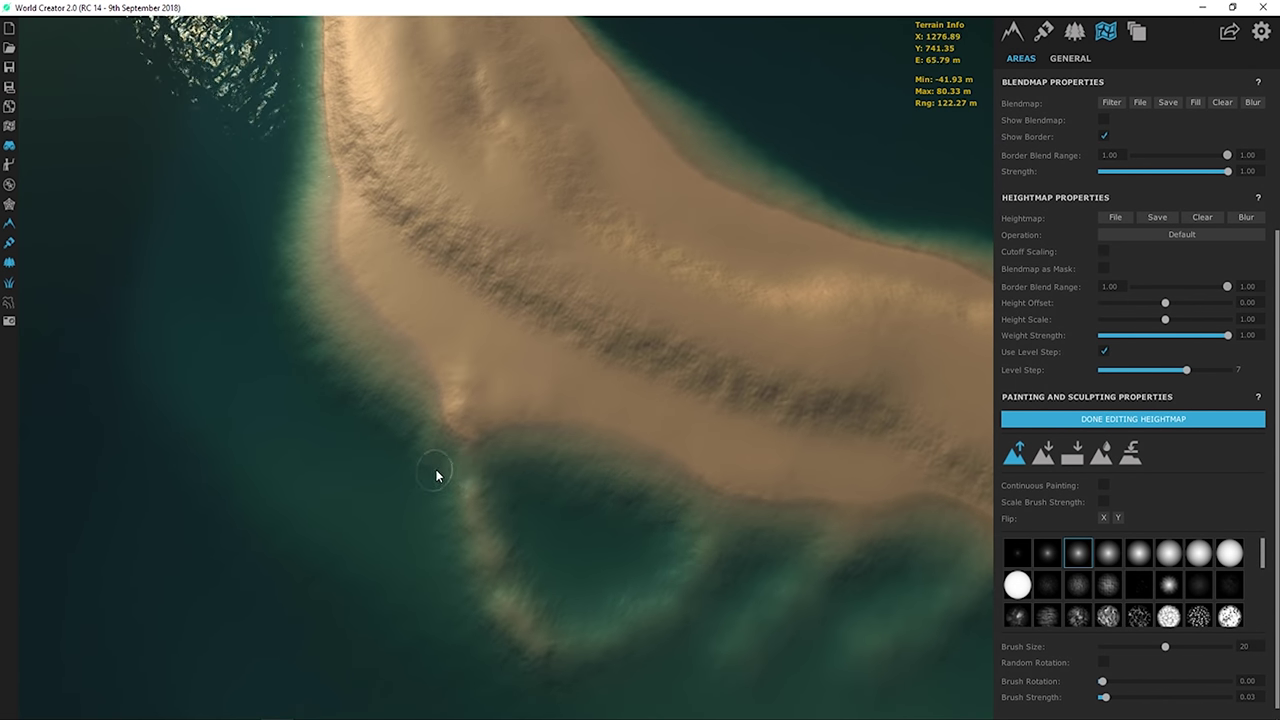
- Set the raise brush size to 10 and strength to 0.1, and paint a smaller looping reef off the outer shore
double_click(1244, 646)
type("10")
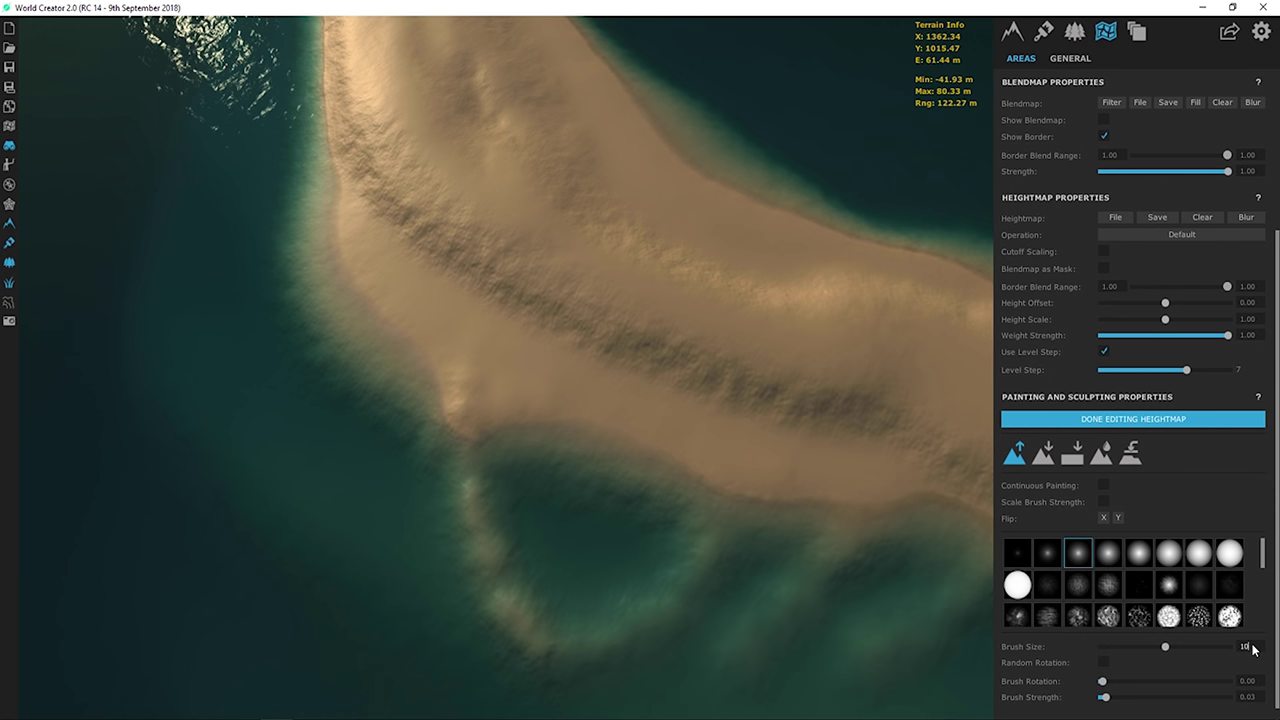
double_click(1262, 699)
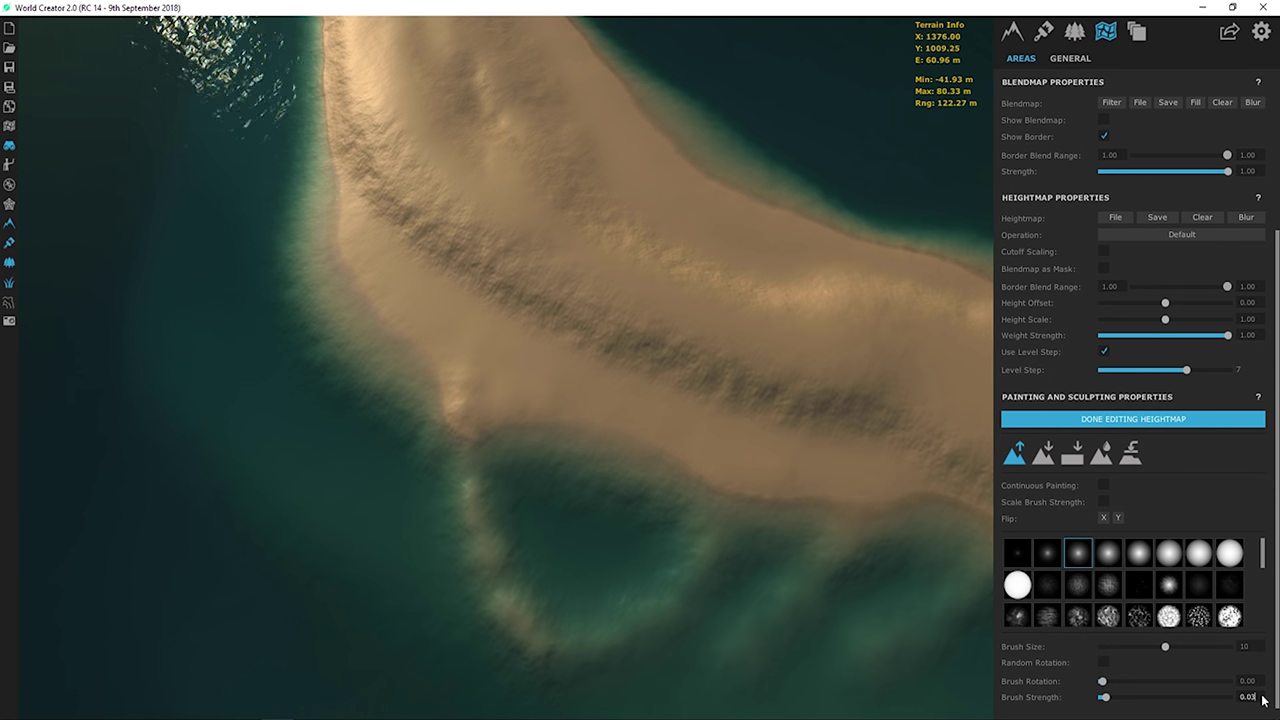
type("0.05")
key("Return")
key("a")
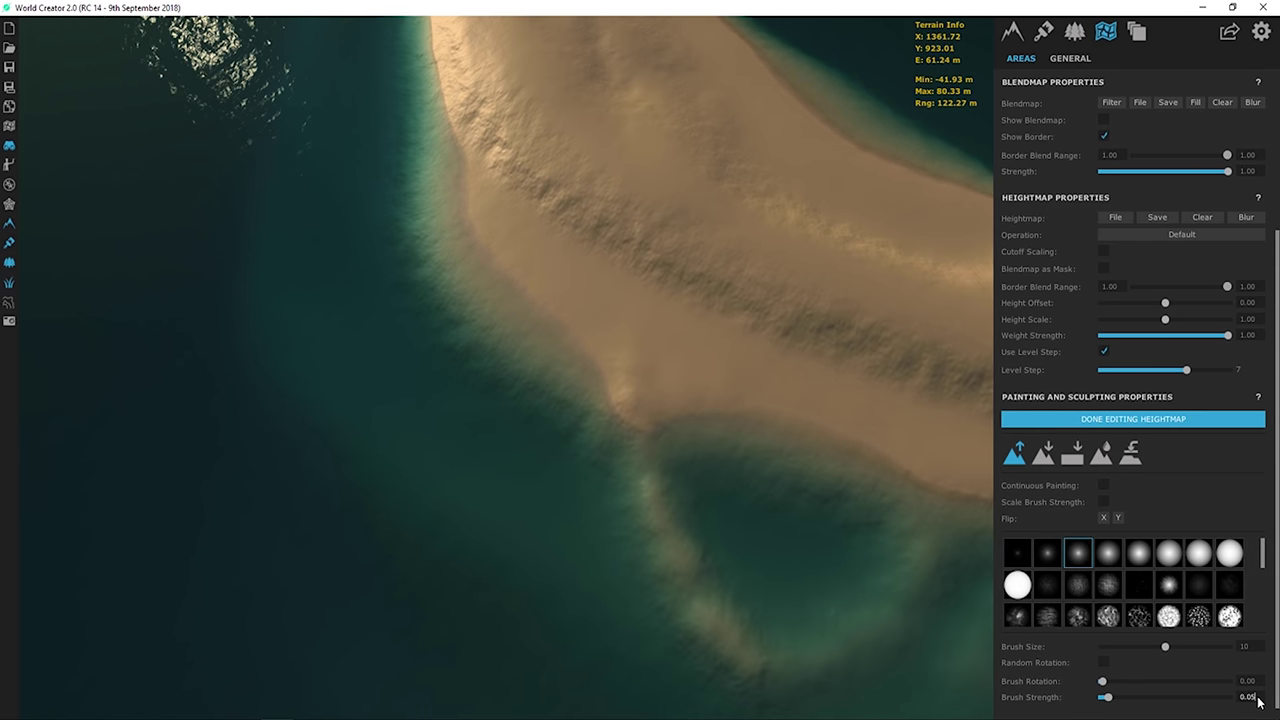
key("BackSpace")
key("BackSpace")
type("1")
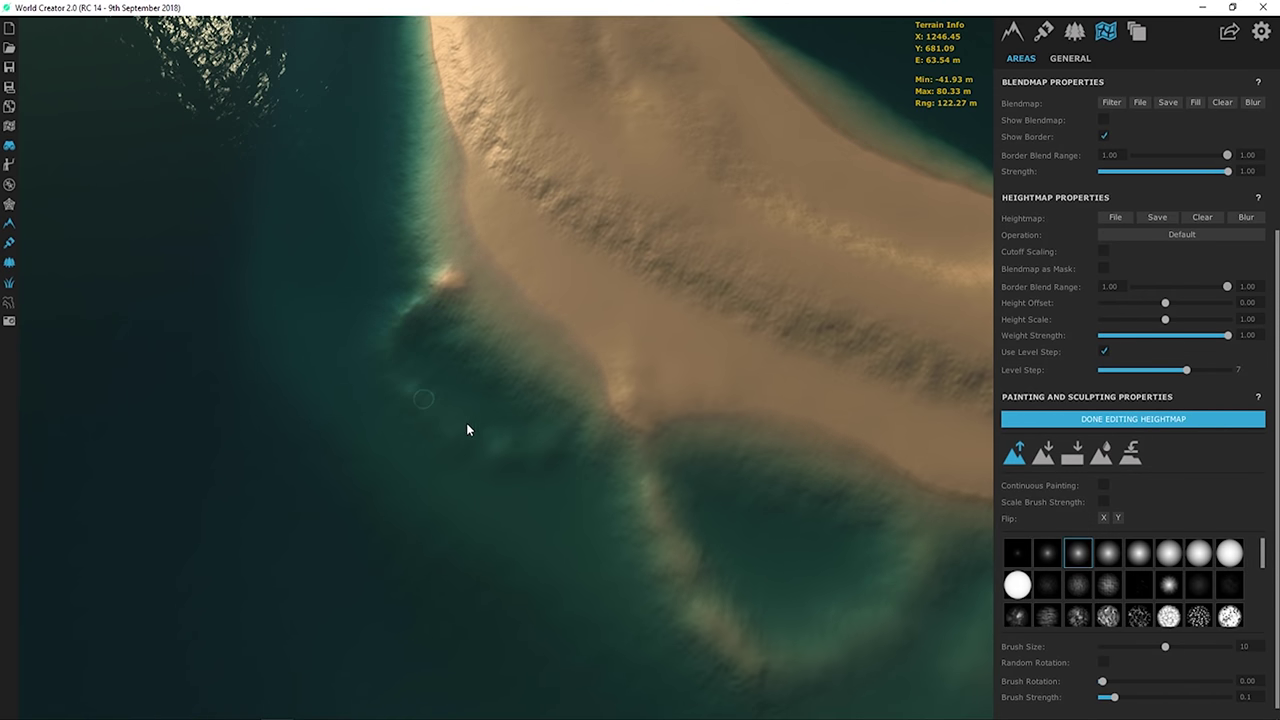
mouse_move(488, 438)
left_mouse_down()
mouse_move(397, 375)
mouse_move(402, 322)
left_mouse_up()
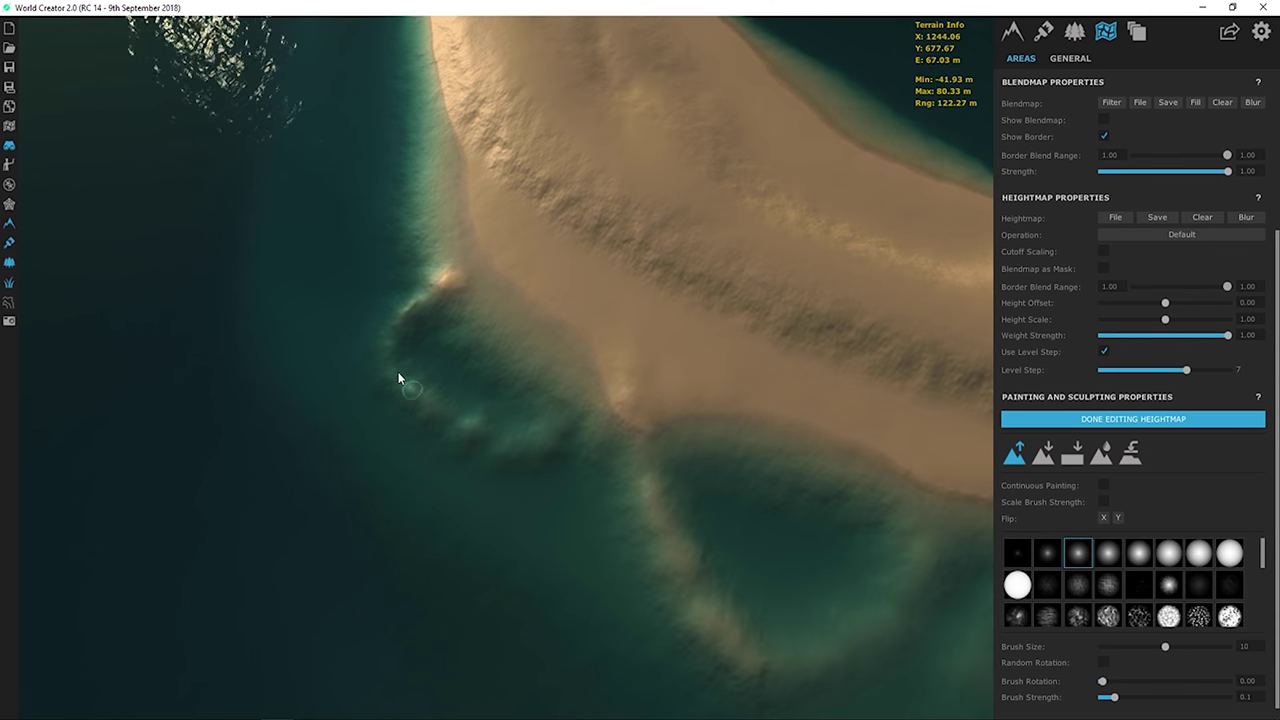
left_click_drag(398, 379, 389, 332)
- Paint thin reefs in the shallows farther up the outer shore and finish editing the heightmap
scroll(487, 371, "down", 5)
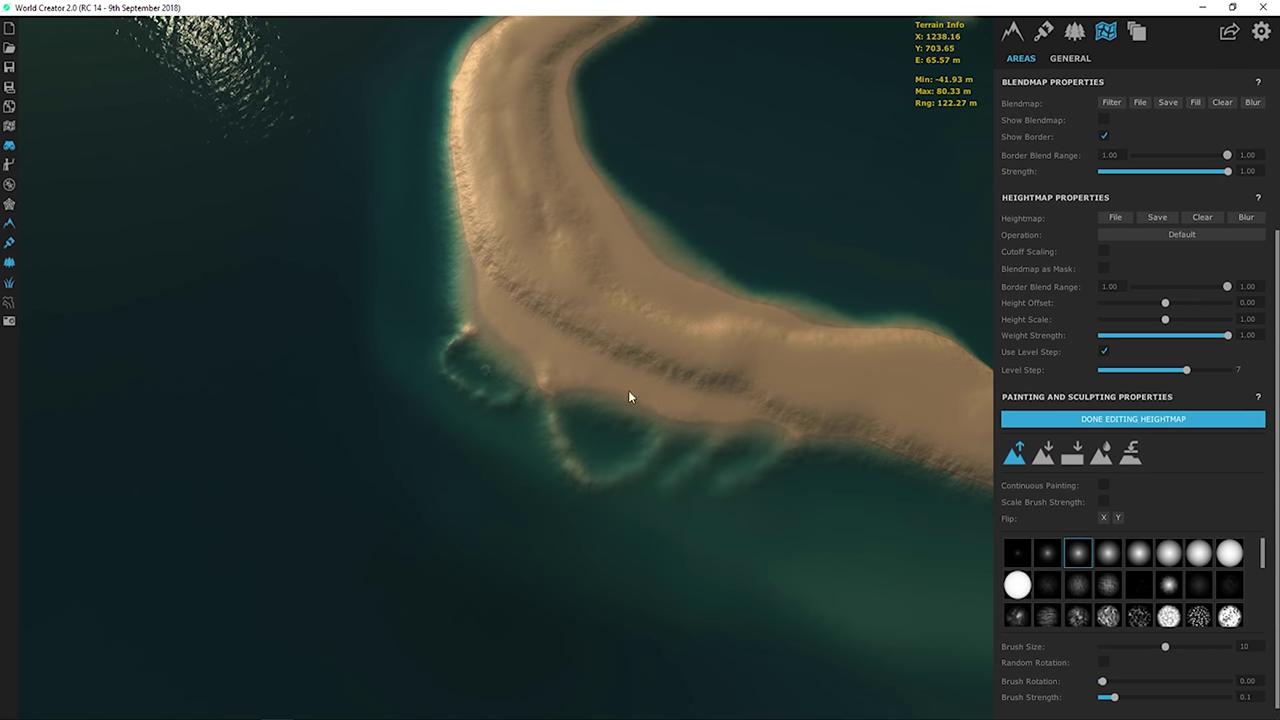
scroll(334, 371, "up", 4)
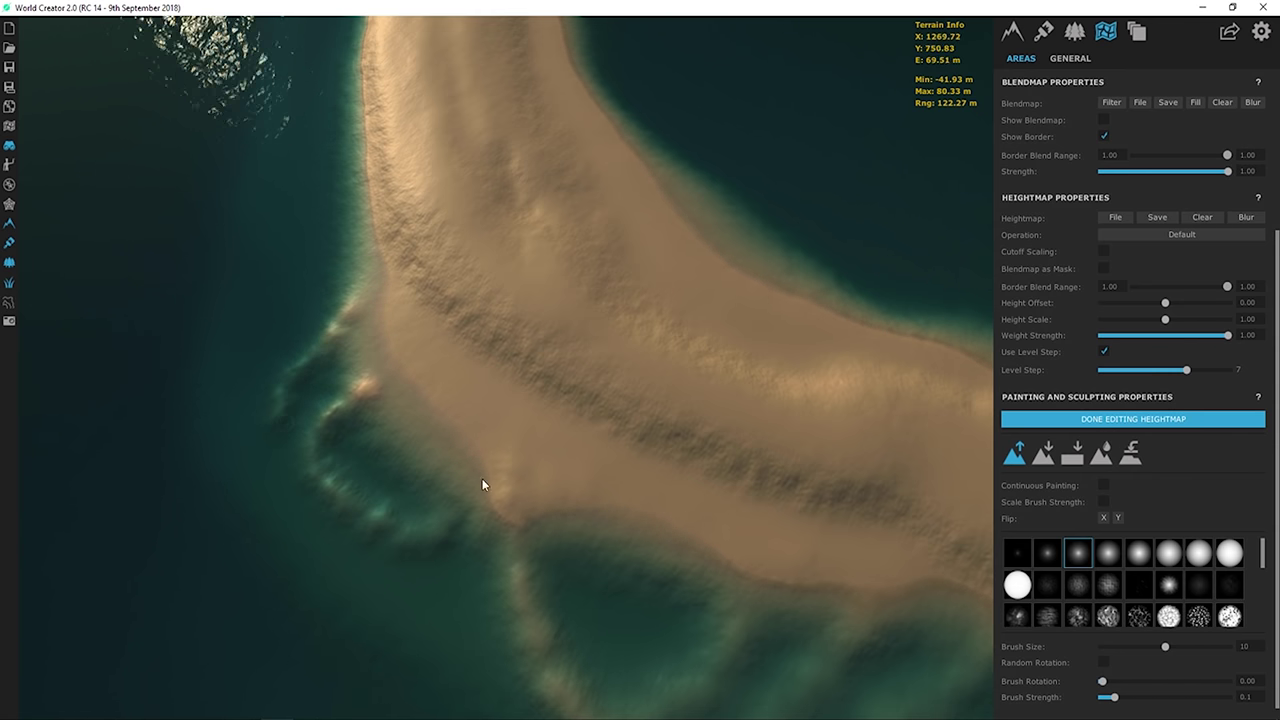
scroll(482, 485, "down", 10)
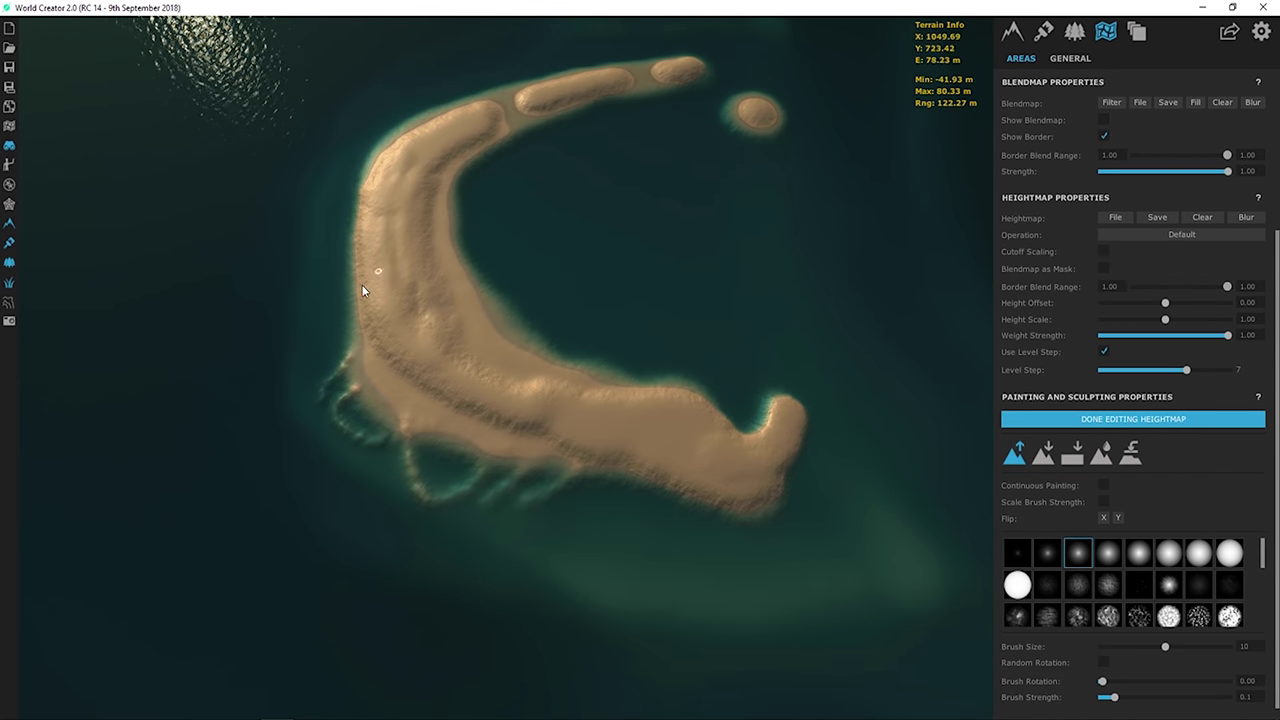
scroll(363, 290, "up", 8)
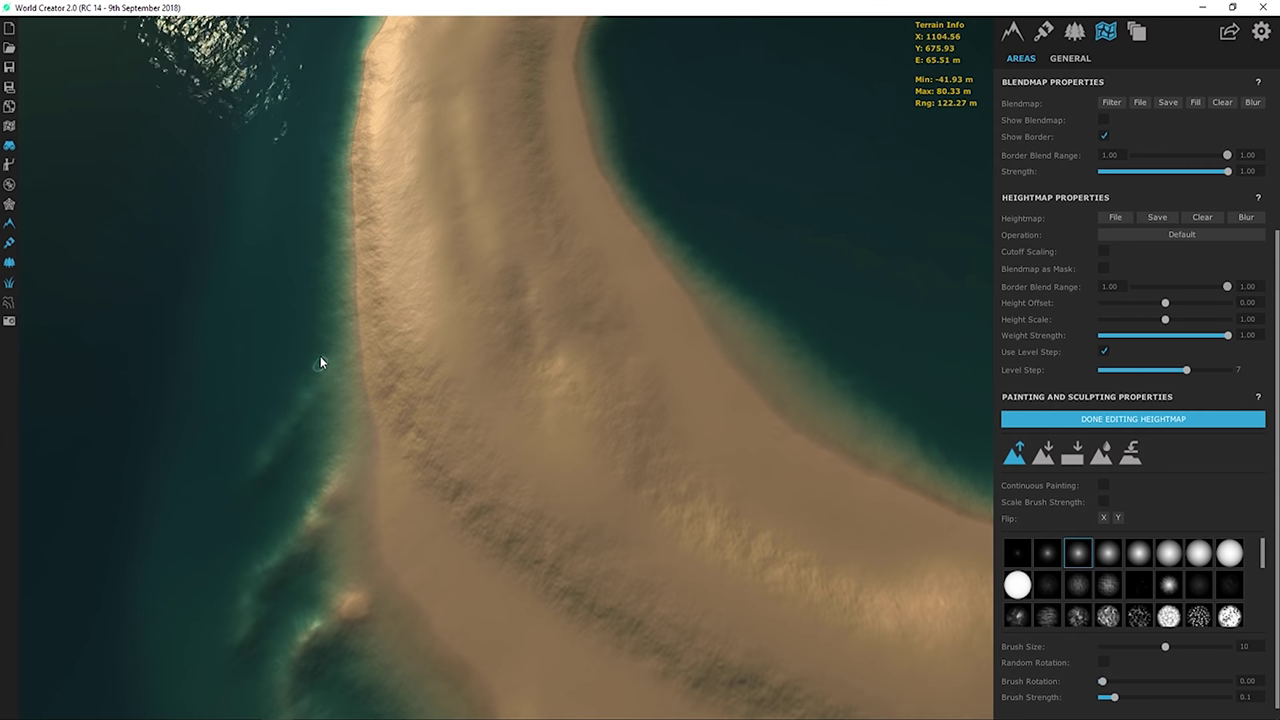
scroll(315, 390, "down", 5)
scroll(446, 300, "up", 4)
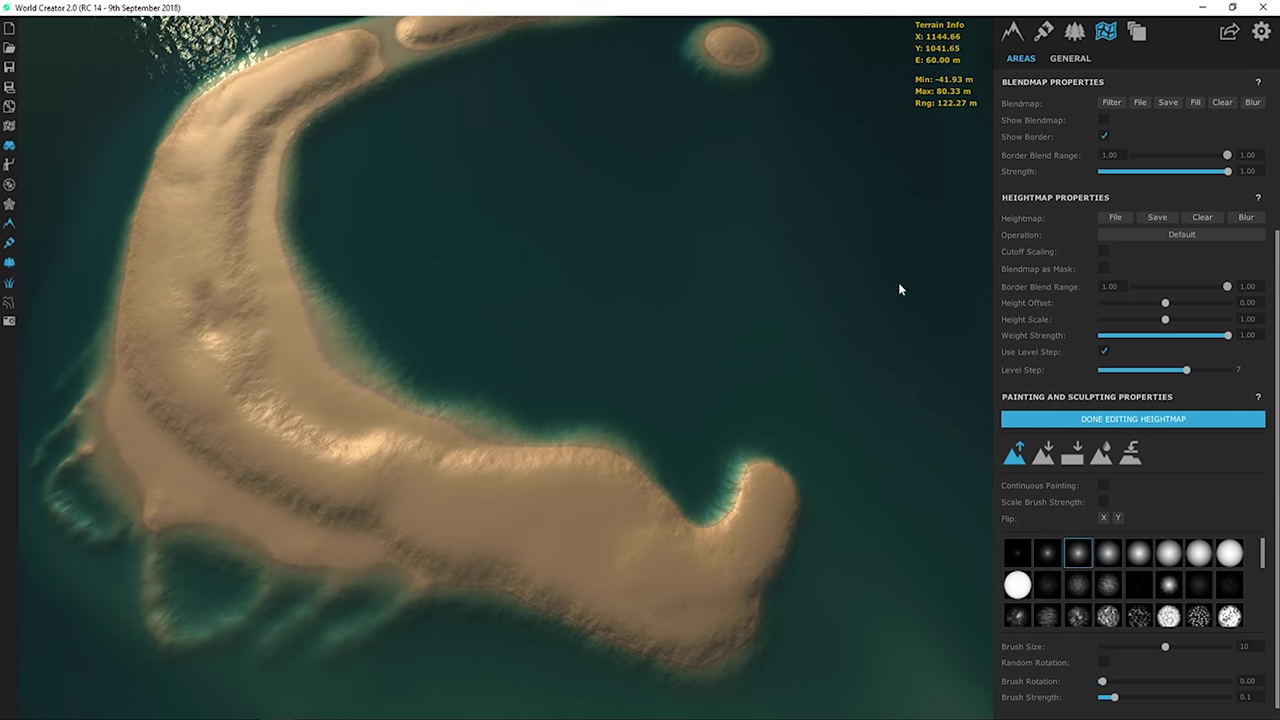
left_click(1104, 419)
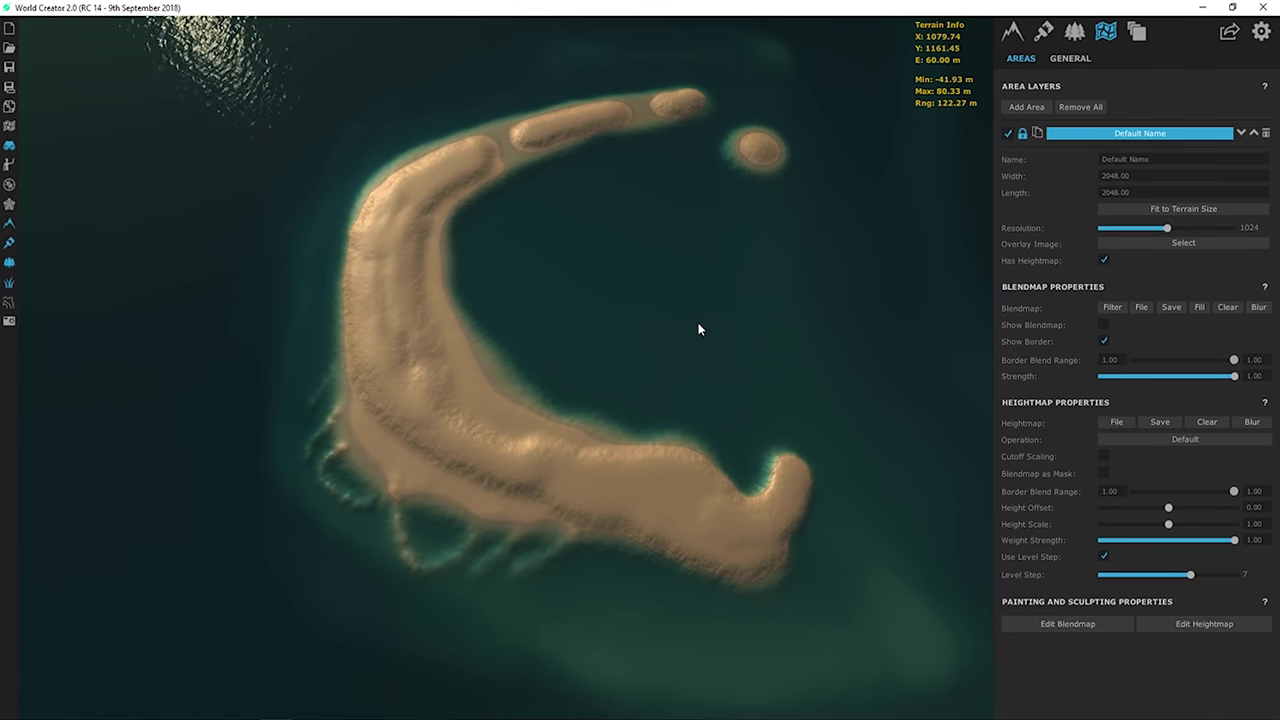
- Add a second Smooth filter to the terrain's existing filter layer
left_click(1016, 32)
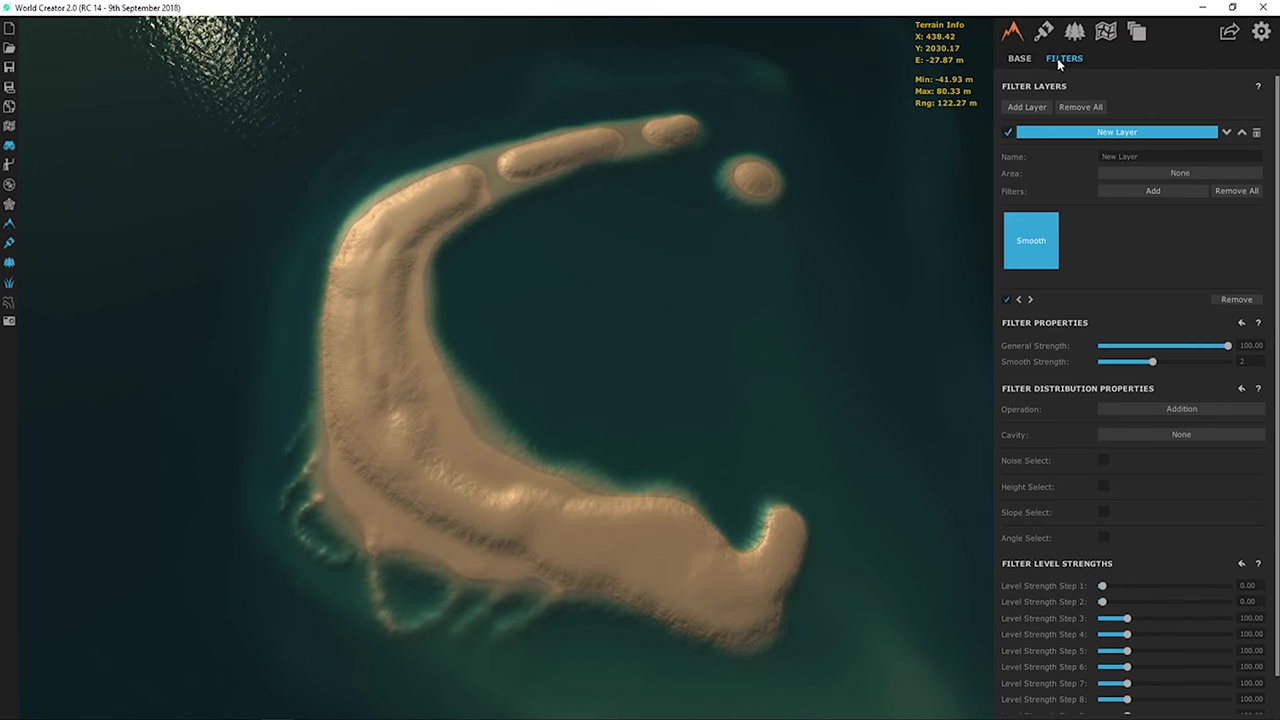
left_click(1150, 191)
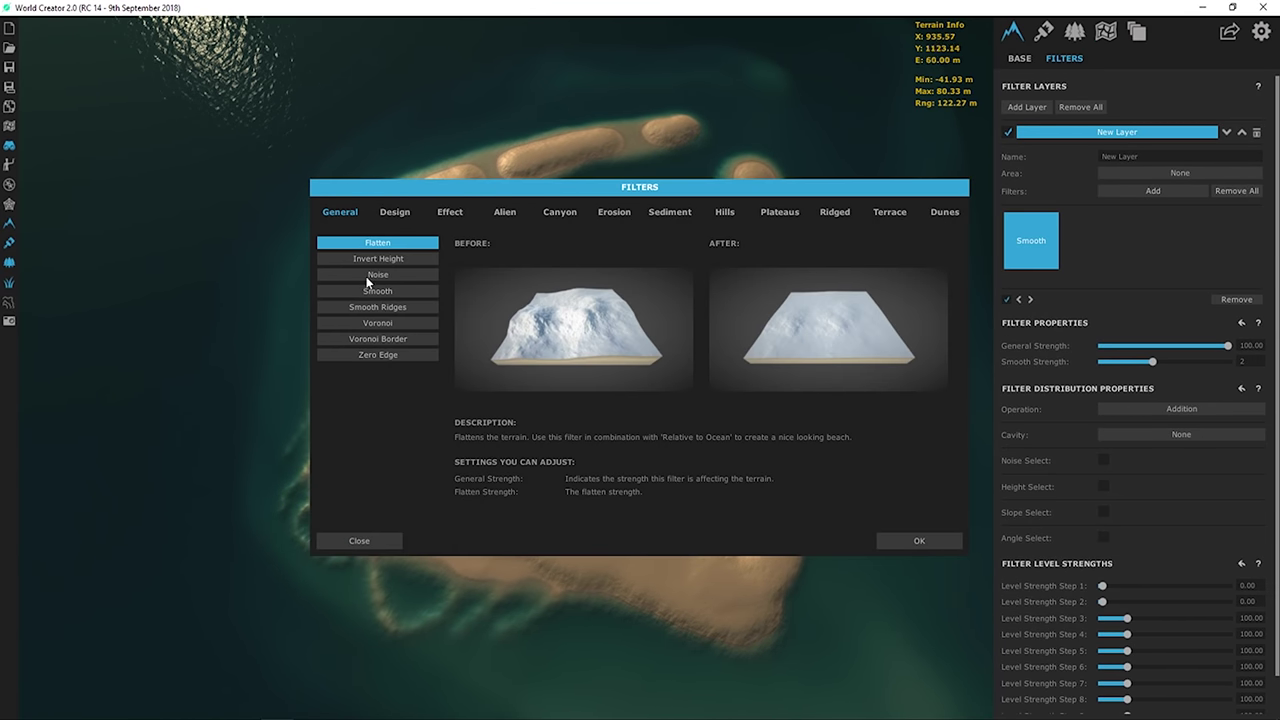
left_click(388, 291)
left_click(933, 545)
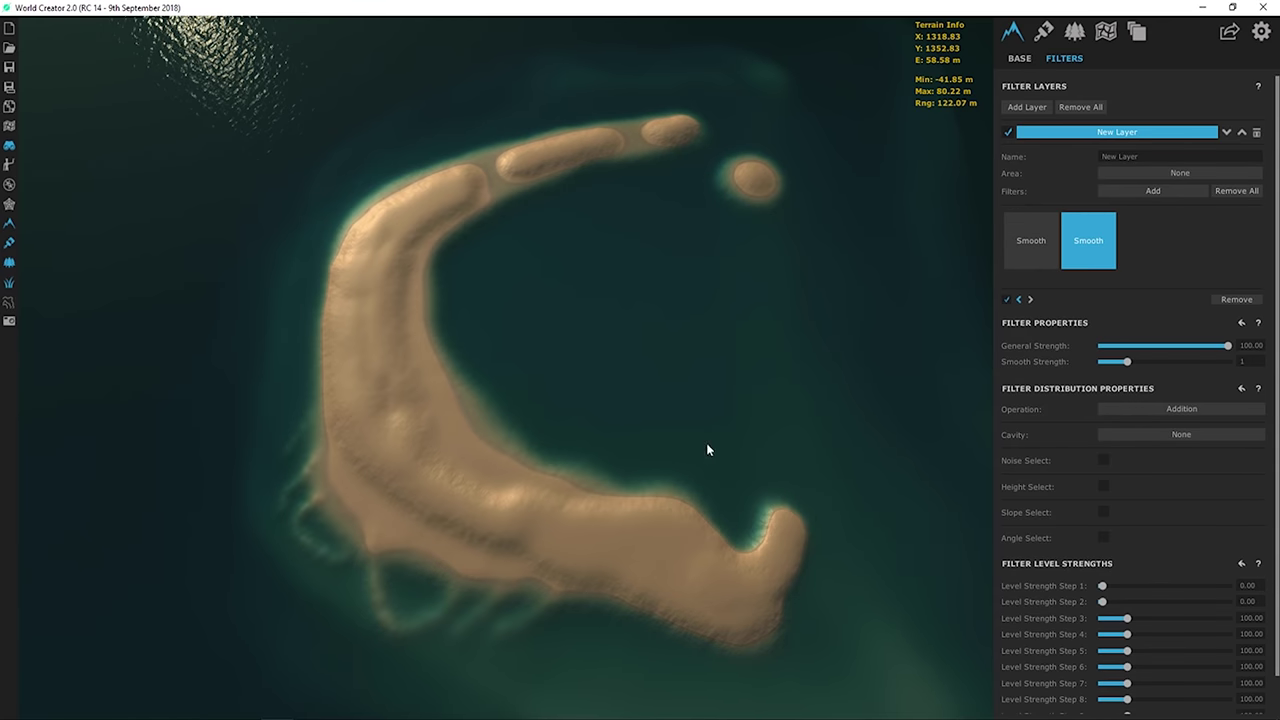
- Limit the new Smooth filter to ocean-relative heights from -500 to 0 with upper height smoothness 5, and set its smooth strength to 2
left_click(1103, 487)
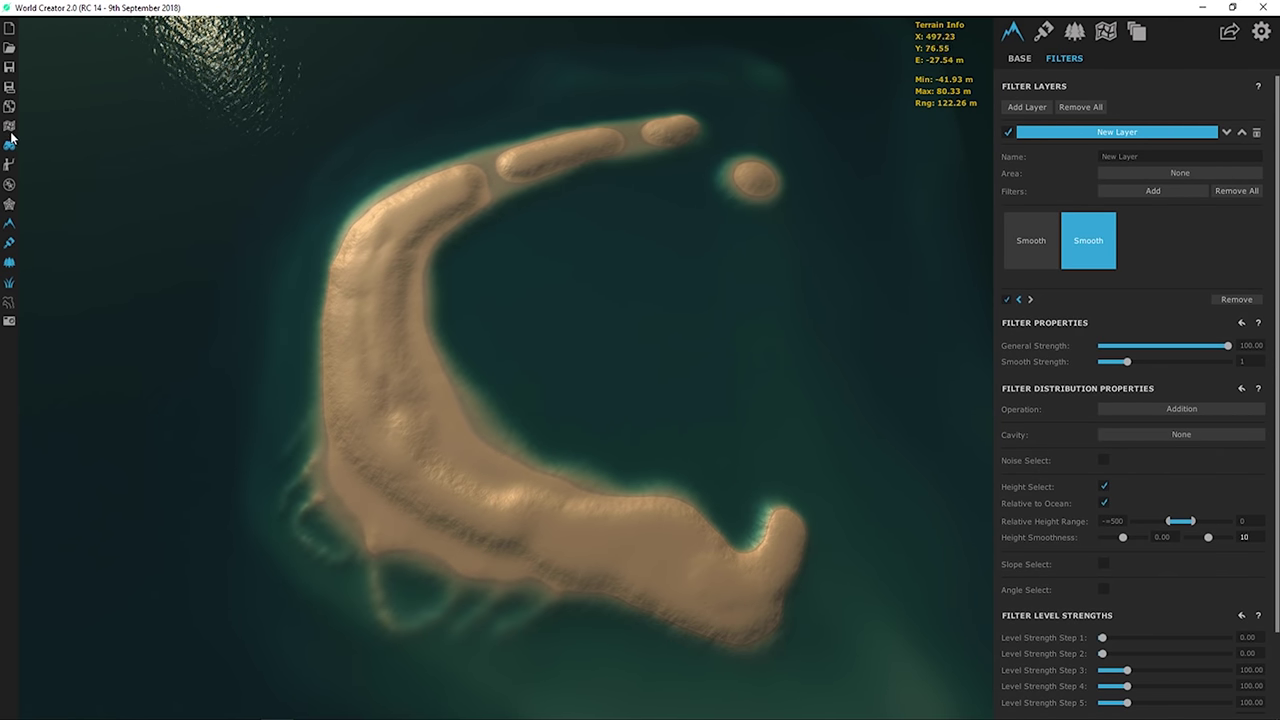
key("m")
scroll(319, 542, "up", 3)
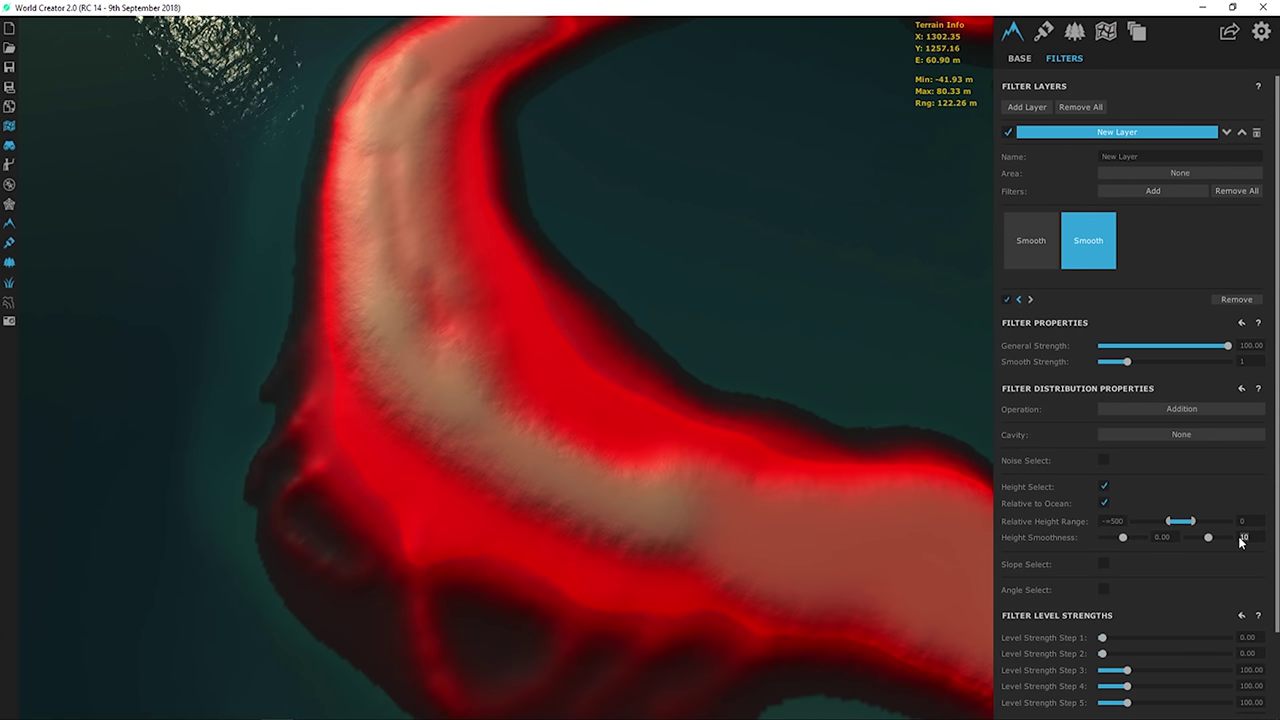
type("5")
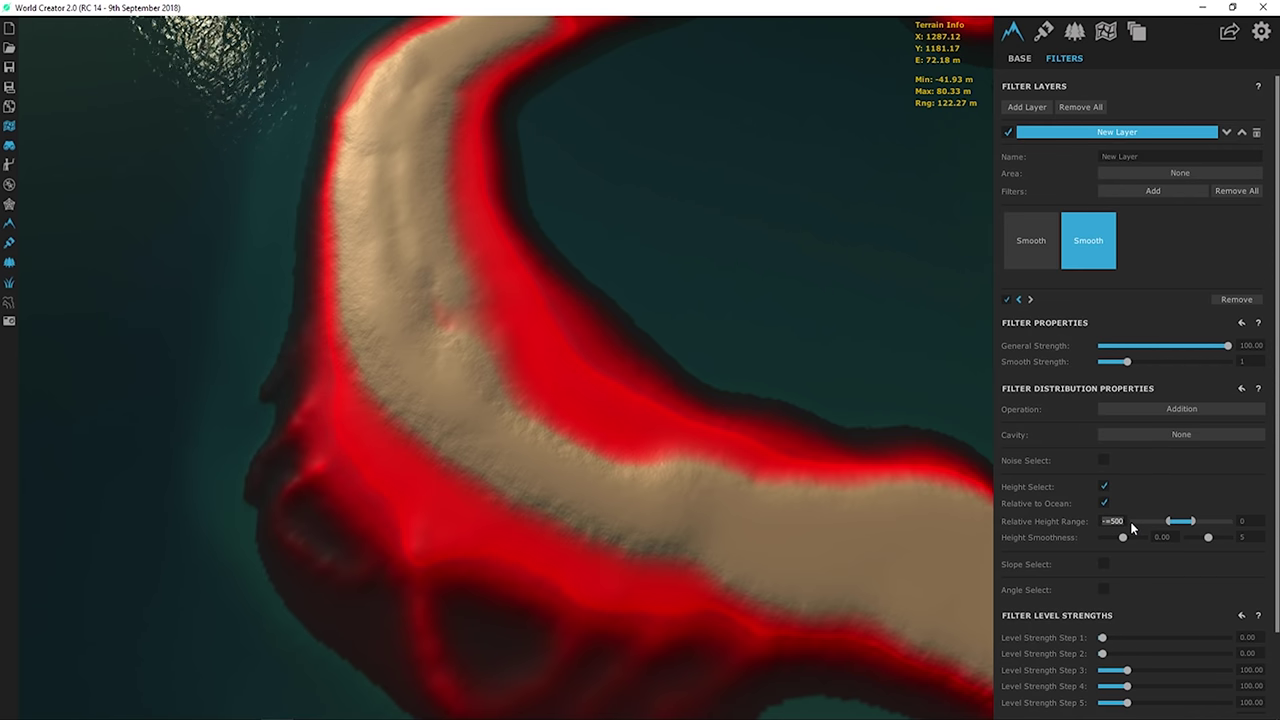
type("-500")
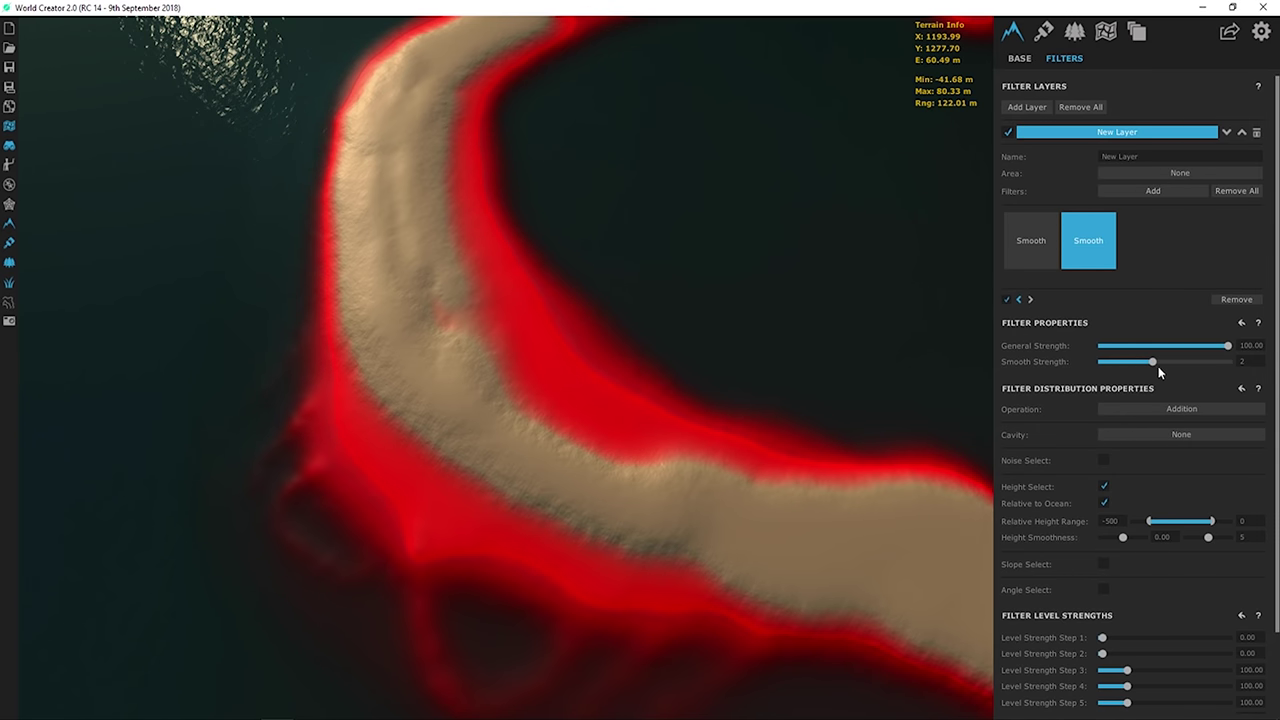
scroll(1058, 605, "down", 2)
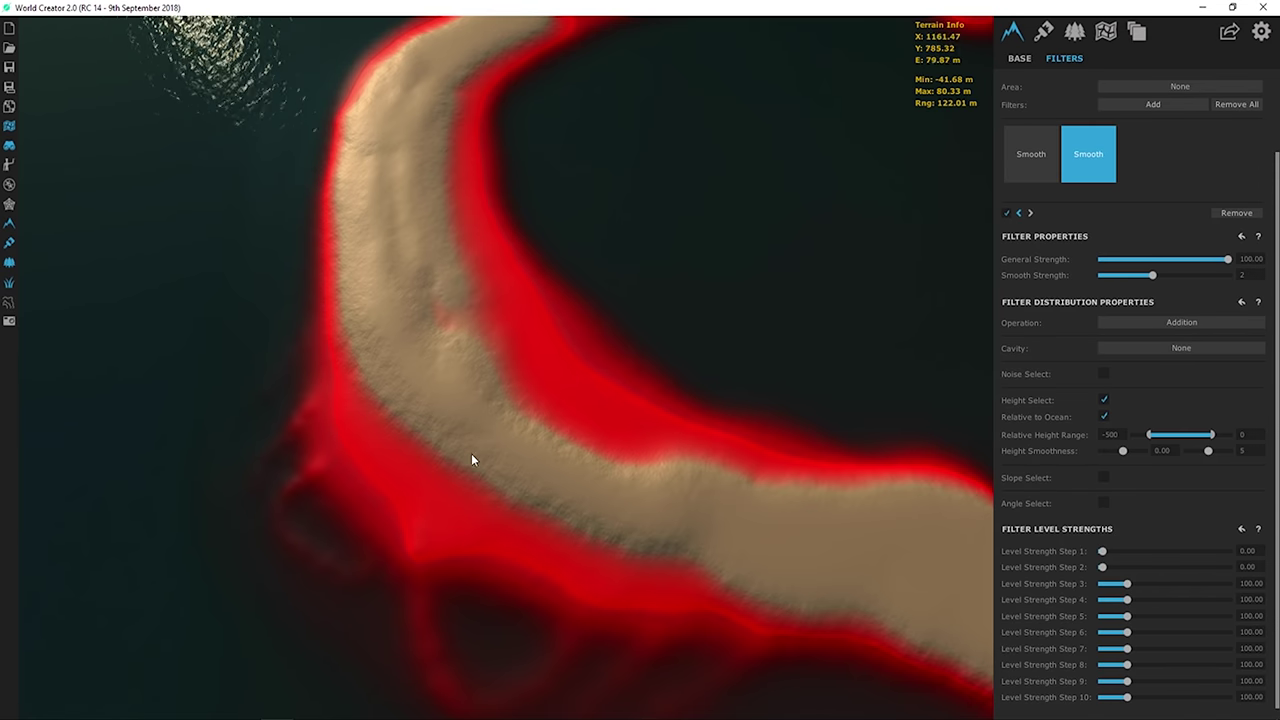
key("m")
middle_click_drag(460, 404, 525, 425)
right_click_drag(402, 348, 453, 241)
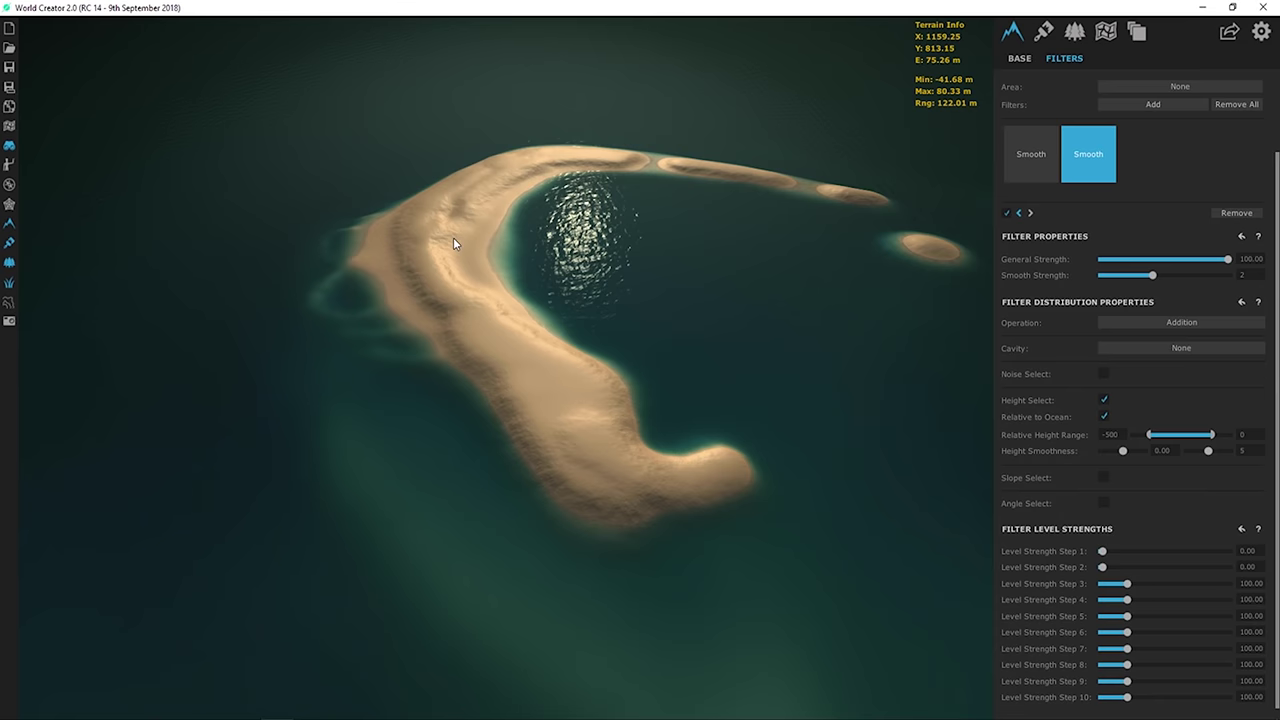
scroll(453, 242, "up", 5)
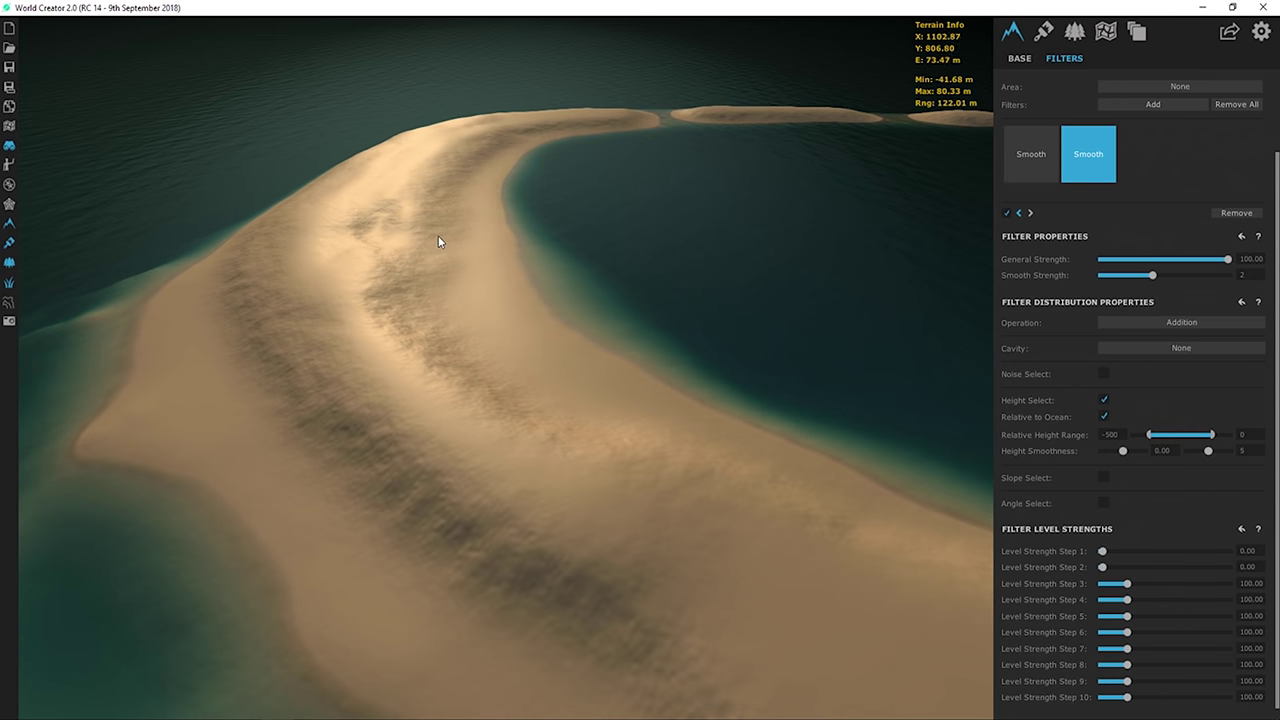
scroll(434, 245, "down", 5)
scroll(452, 260, "up", 5)
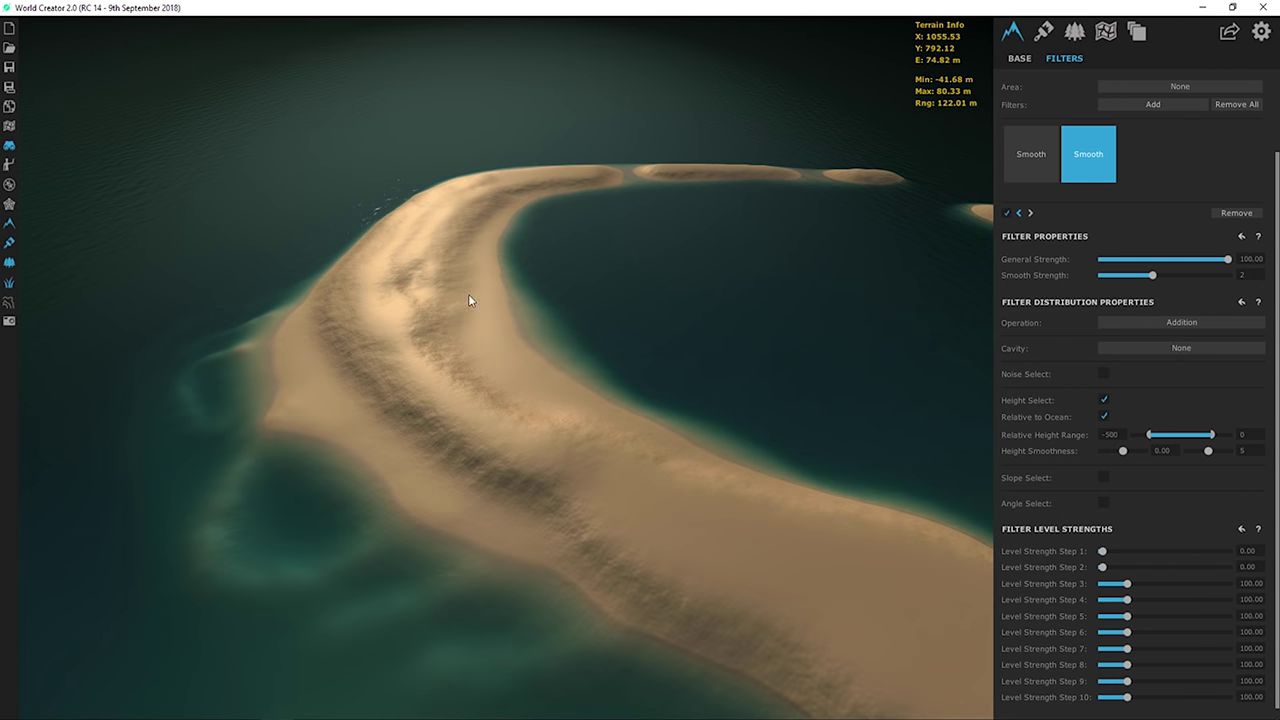
- Add a Hills filter to the terrain's filter layer after the two Smooth filters
right_click_drag(468, 294, 457, 237)
scroll(457, 237, "down", 3)
scroll(457, 237, "up", 3)
left_click(1140, 105)
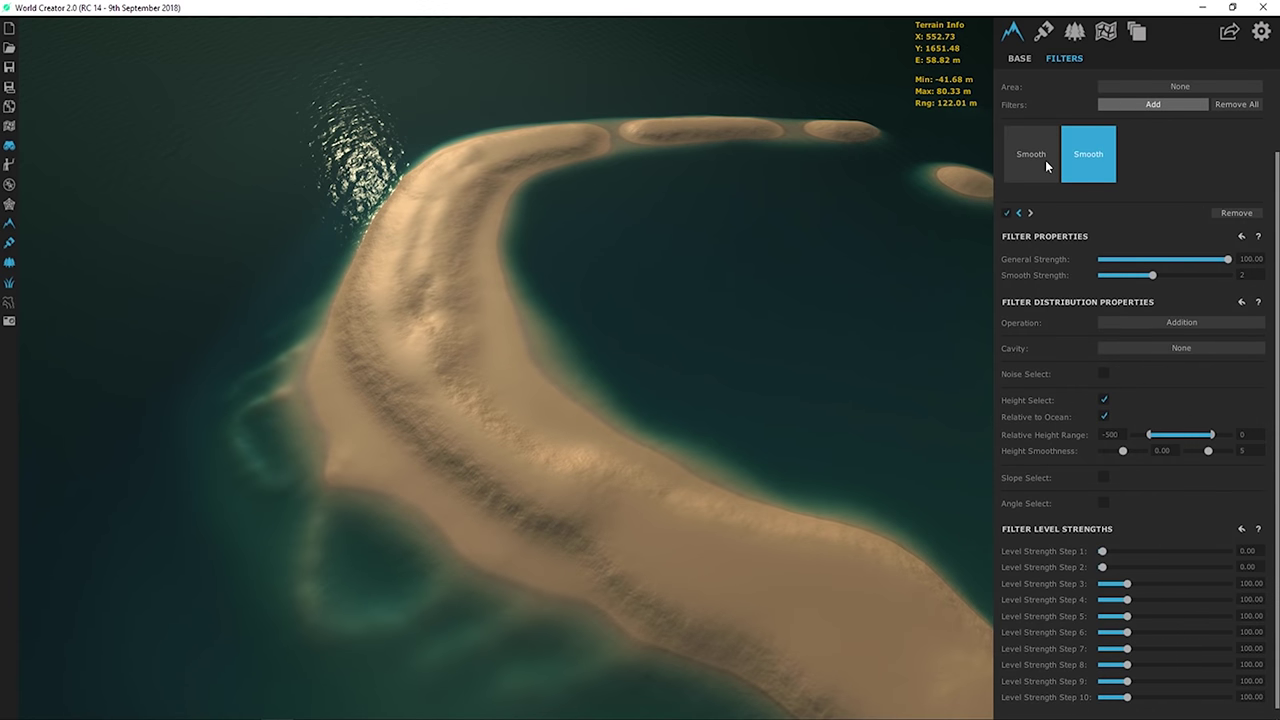
left_click(1019, 213)
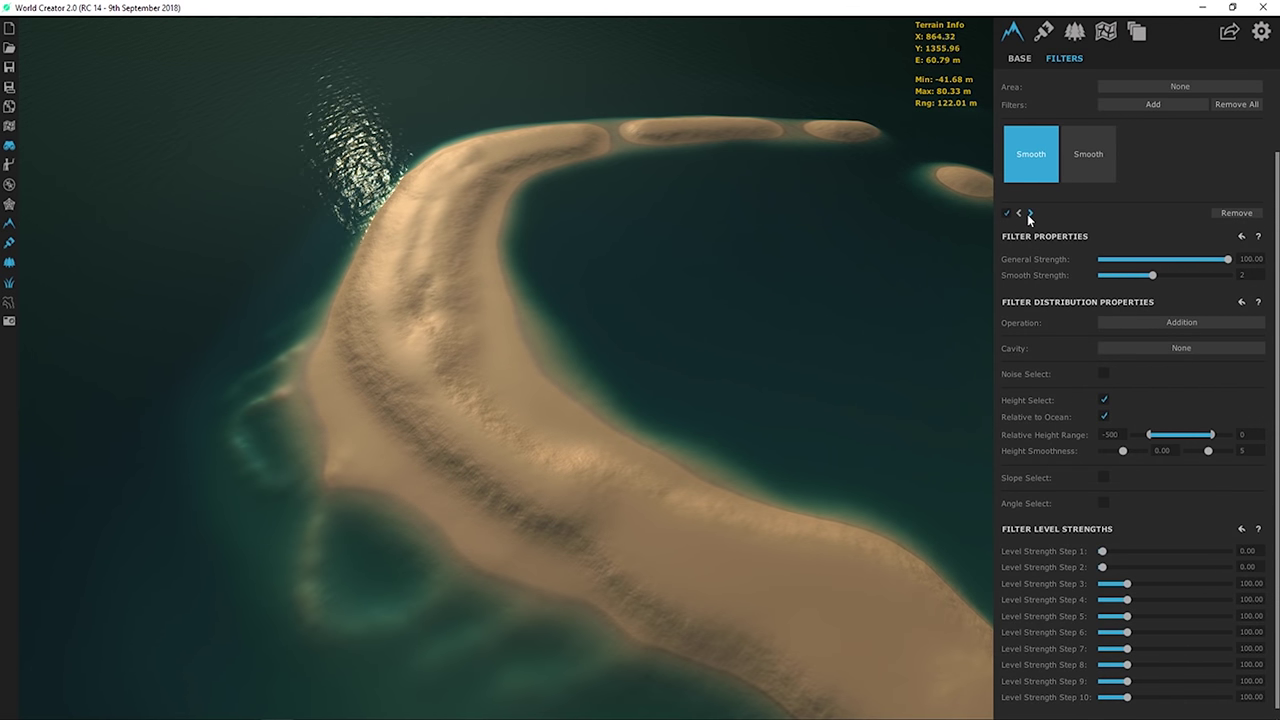
left_click(1030, 213)
left_click(1131, 101)
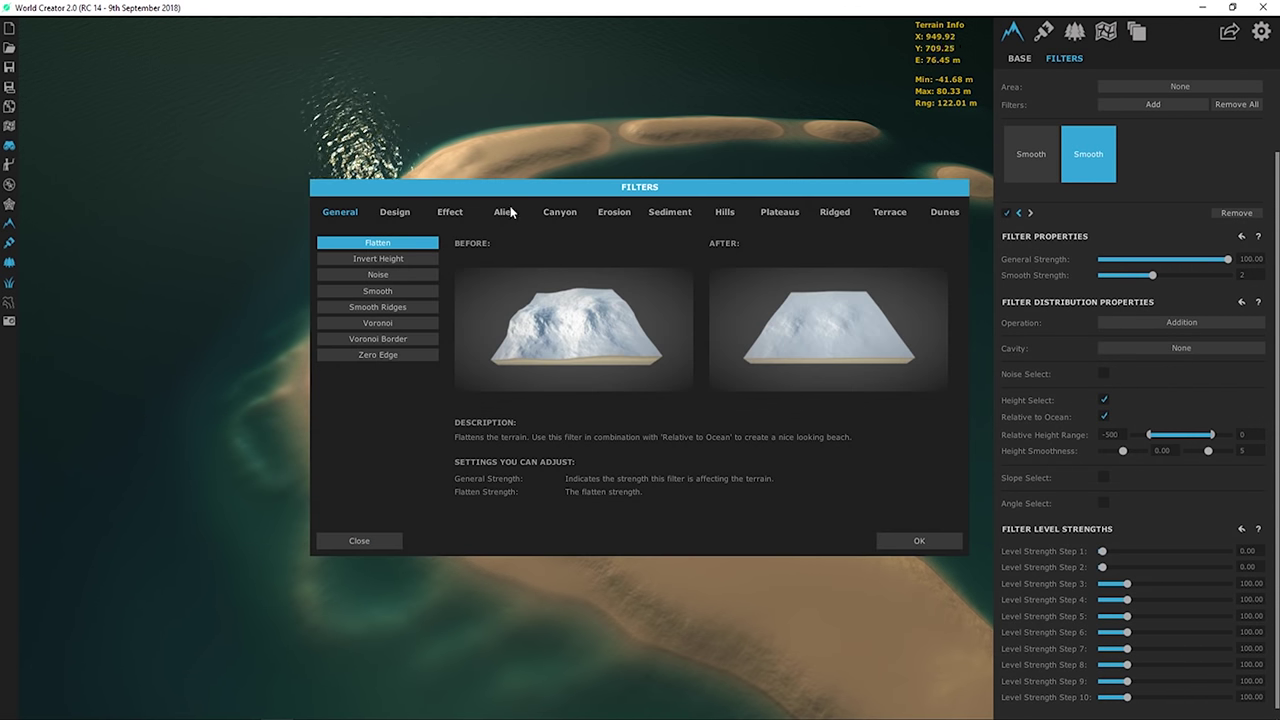
left_click(725, 212)
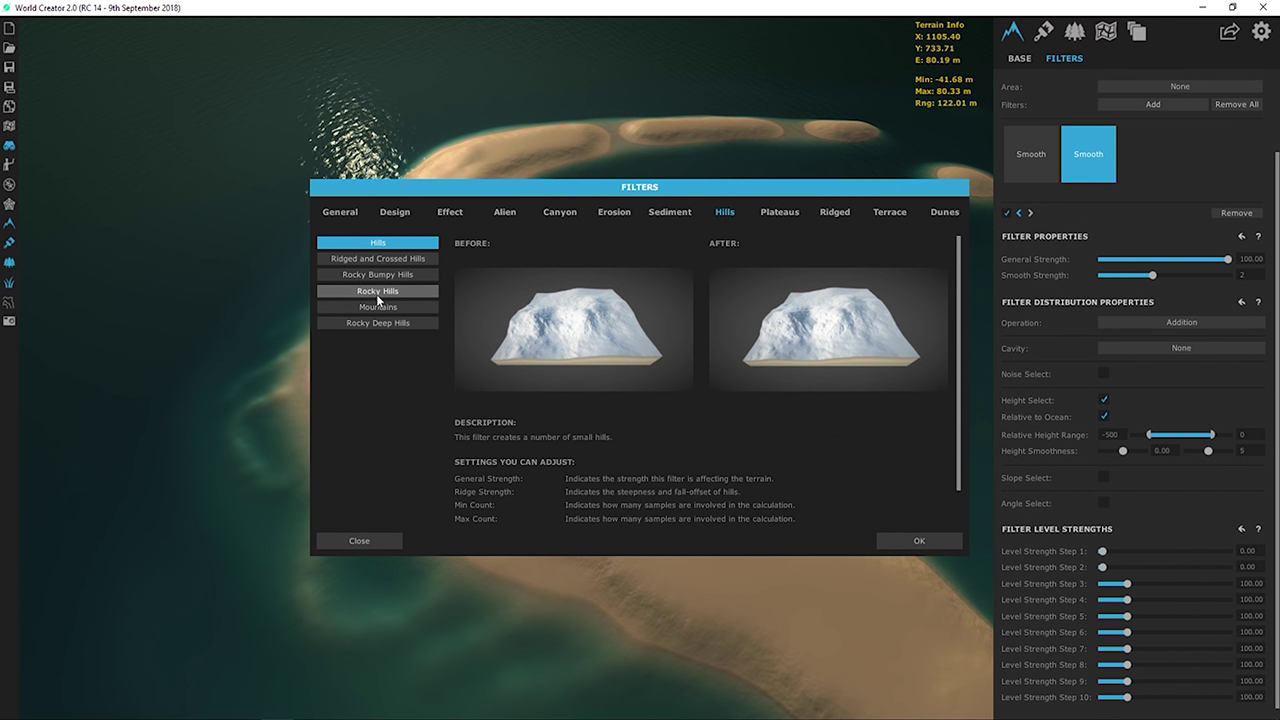
left_click(919, 540)
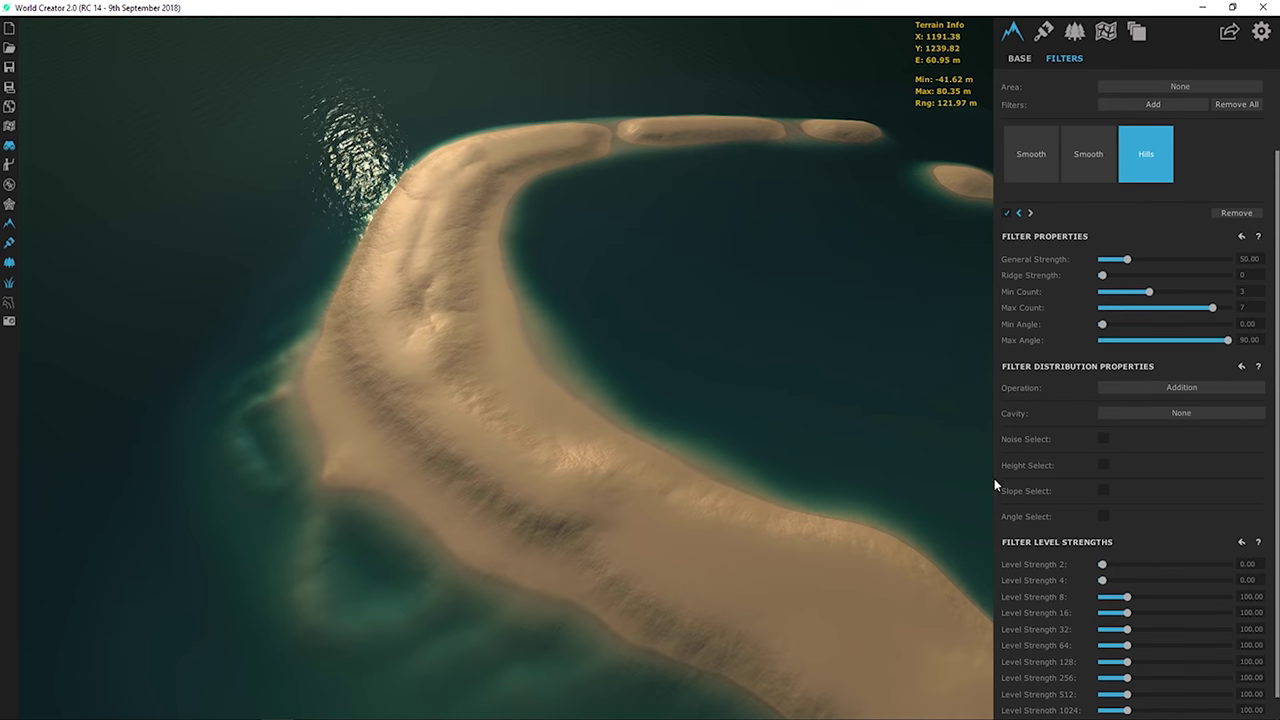
- Limit the Hills filter to ocean-relative heights from 1 to 100
left_click(1104, 465)
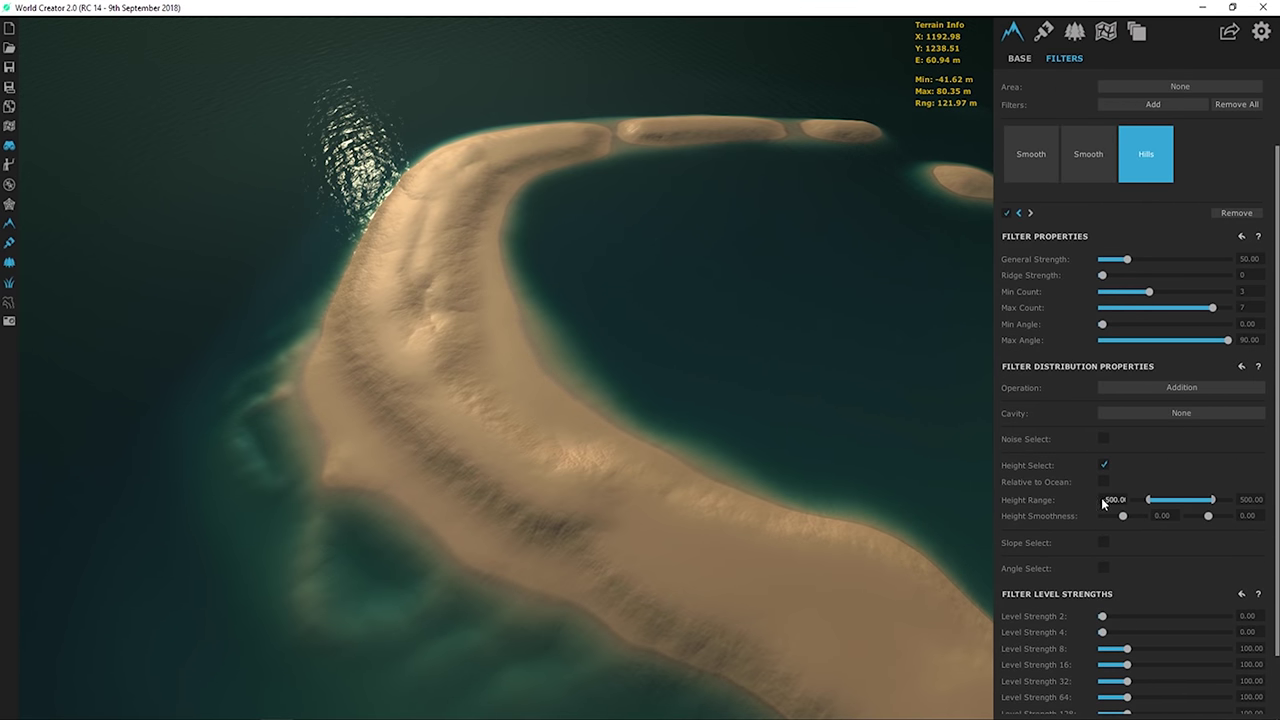
left_click_drag(1100, 500, 1143, 502)
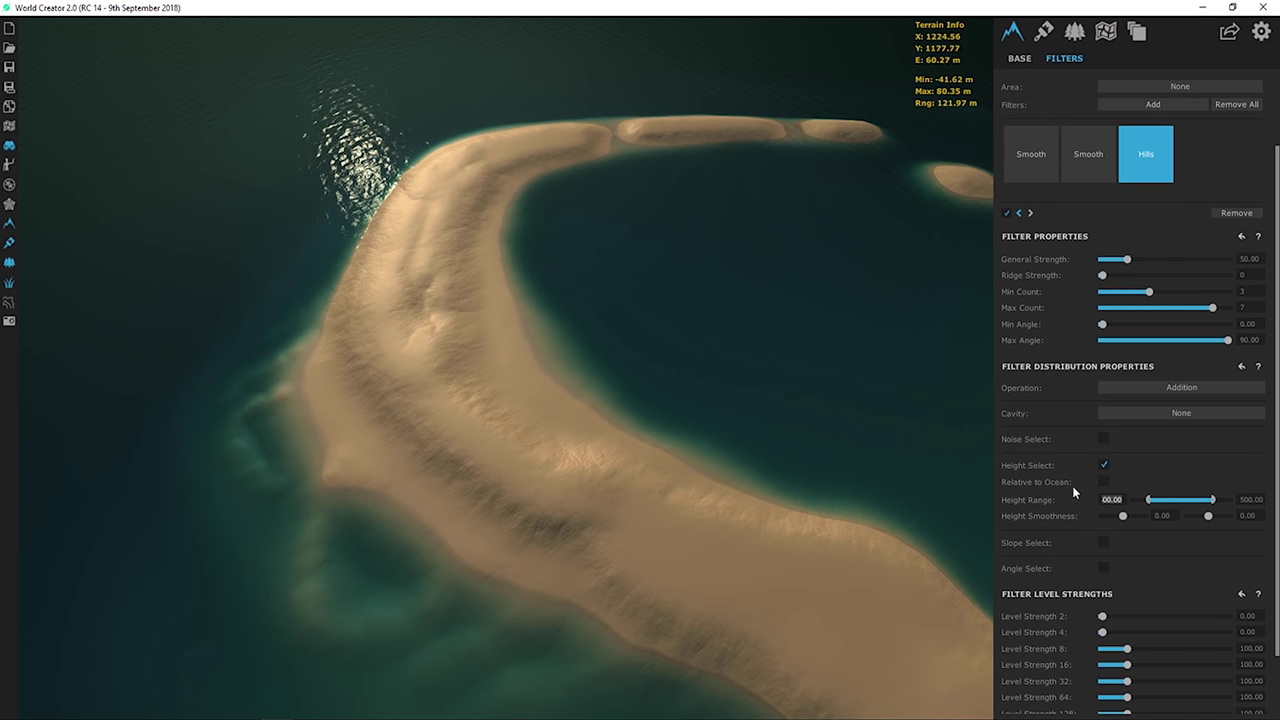
left_click(1104, 481)
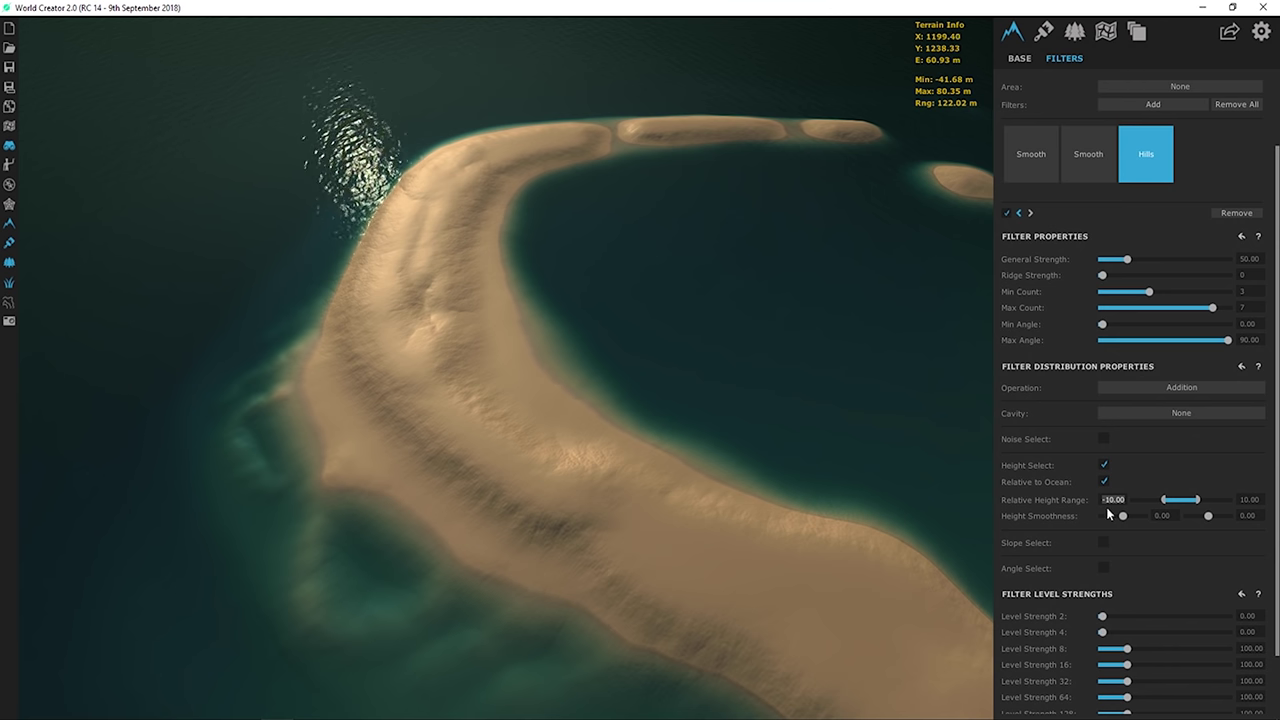
type("5")
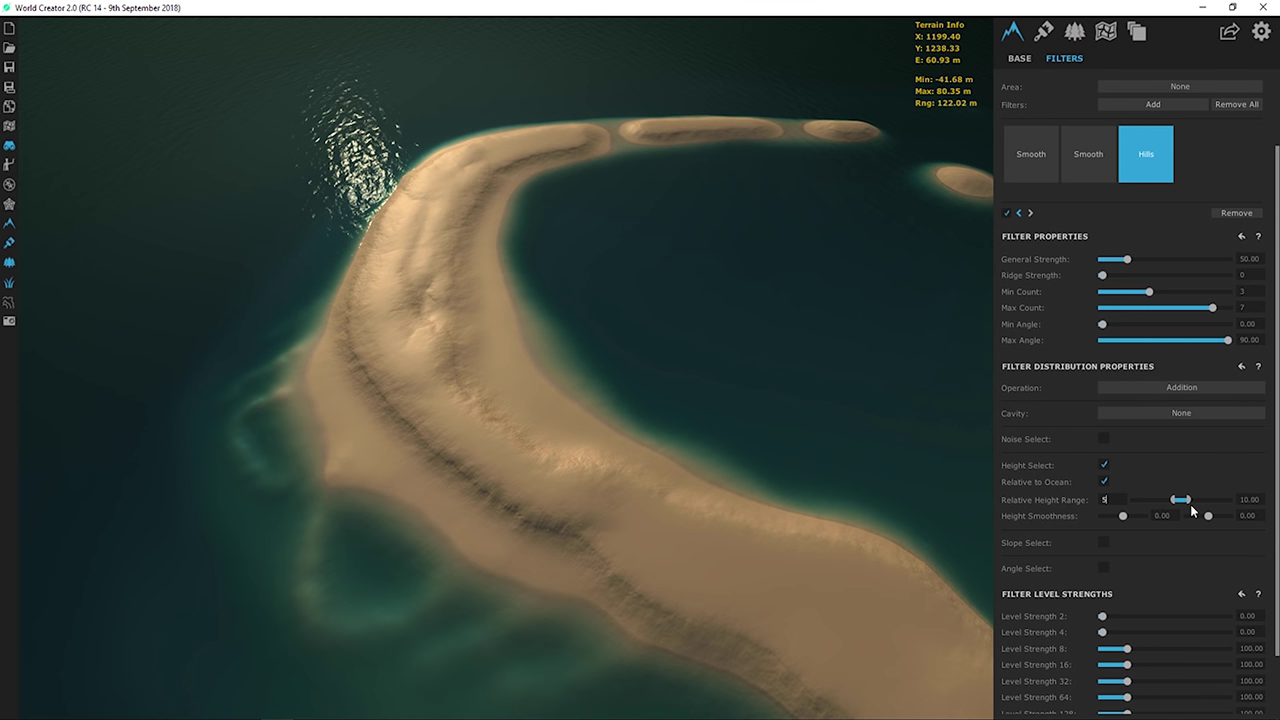
left_click(1250, 500)
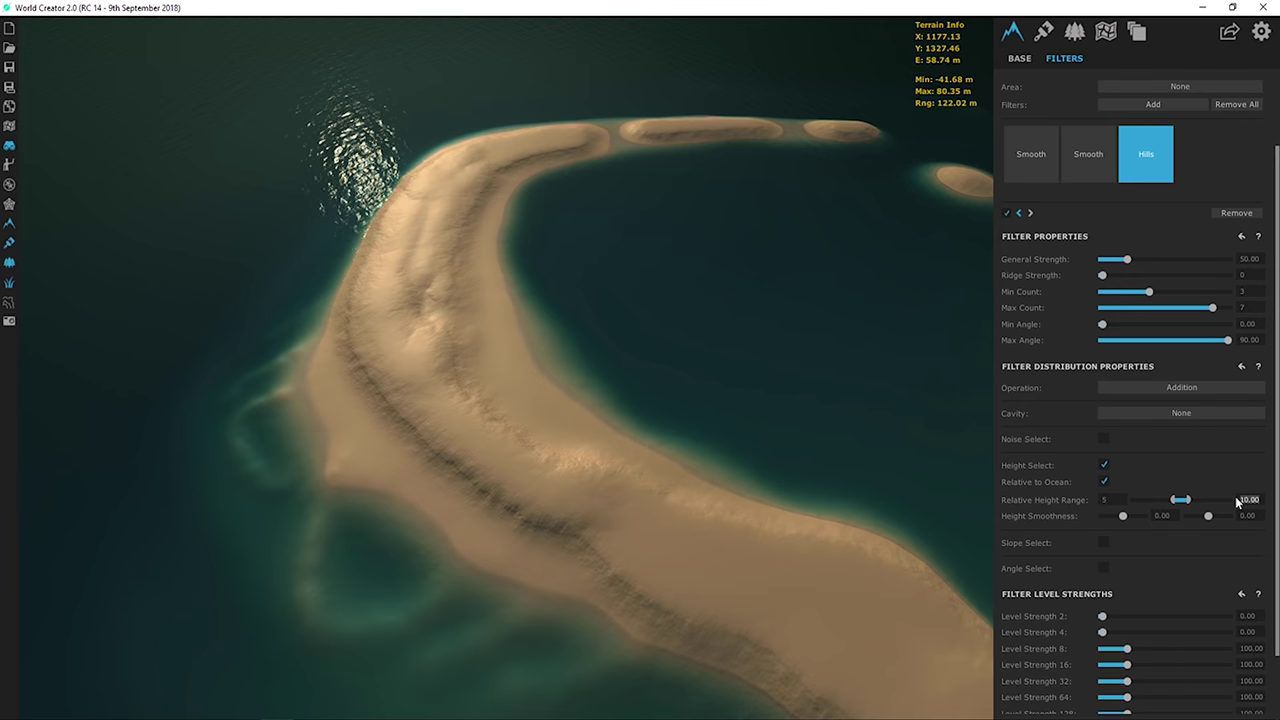
type("100")
key("Return")
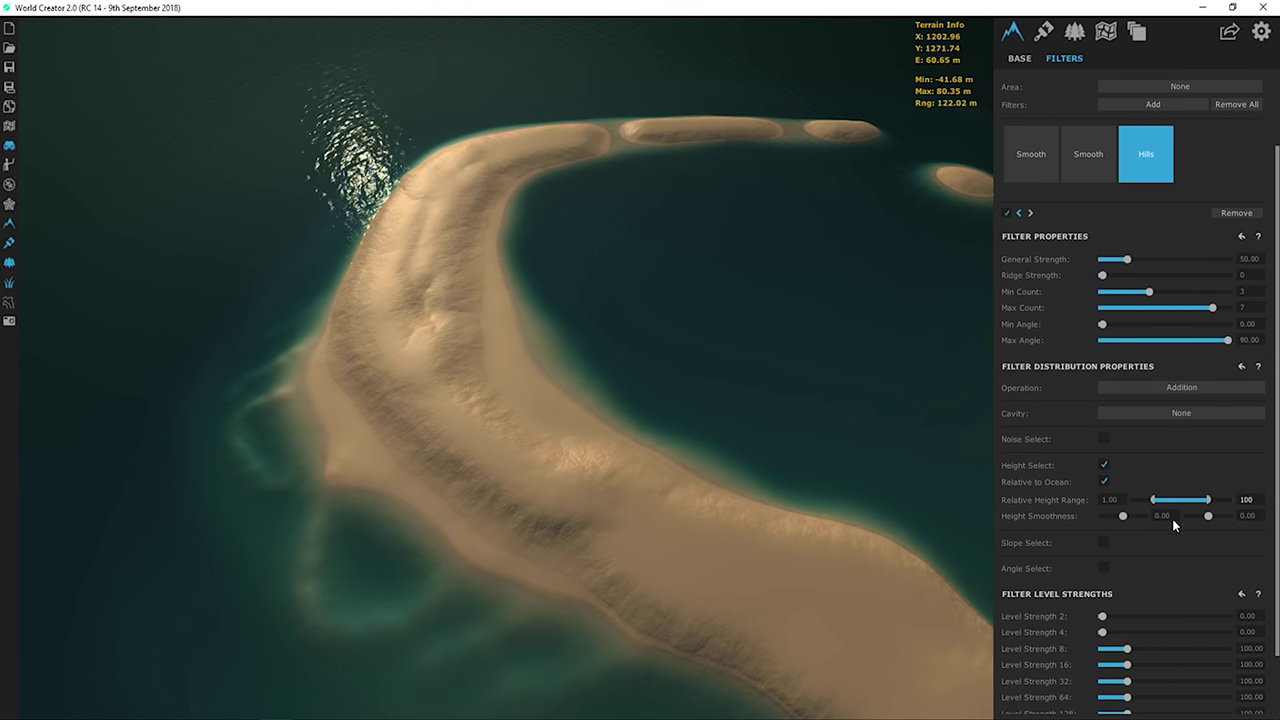
- Set the Hills filter's lower height smoothness to 2 and raise its general strength to about 102.62
left_click_drag(1173, 519, 1153, 516)
type("2")
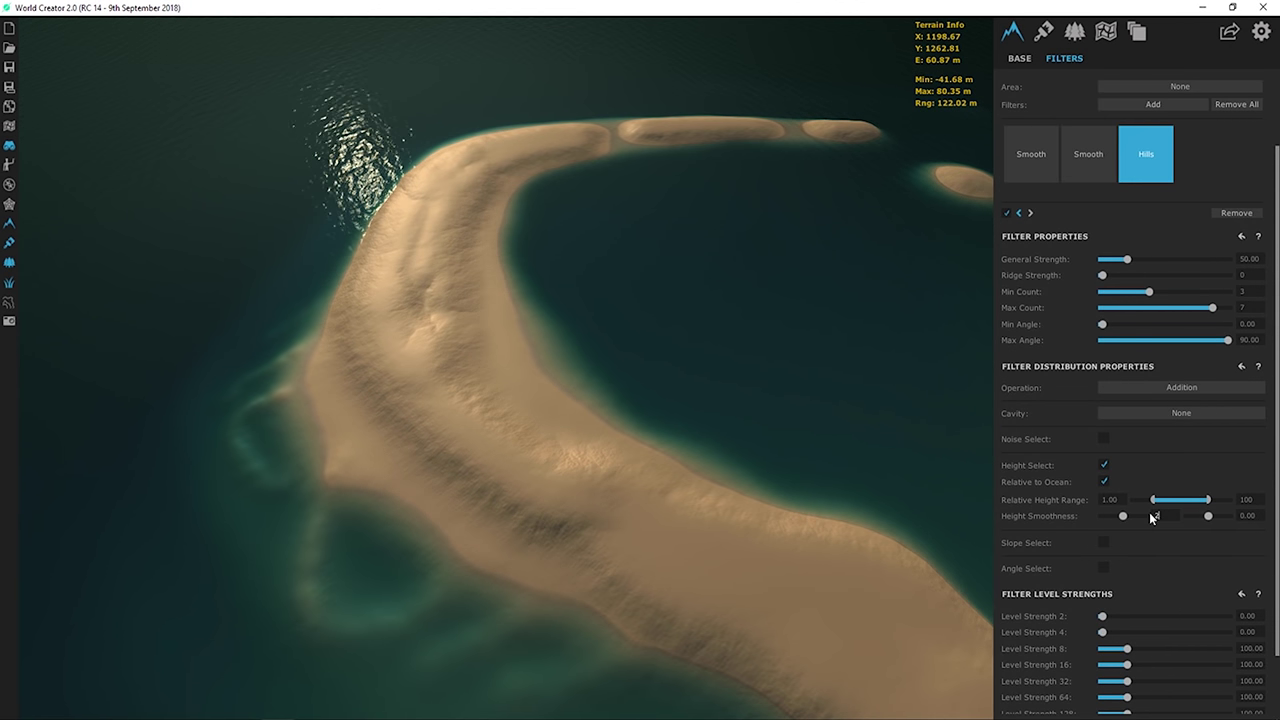
type("2")
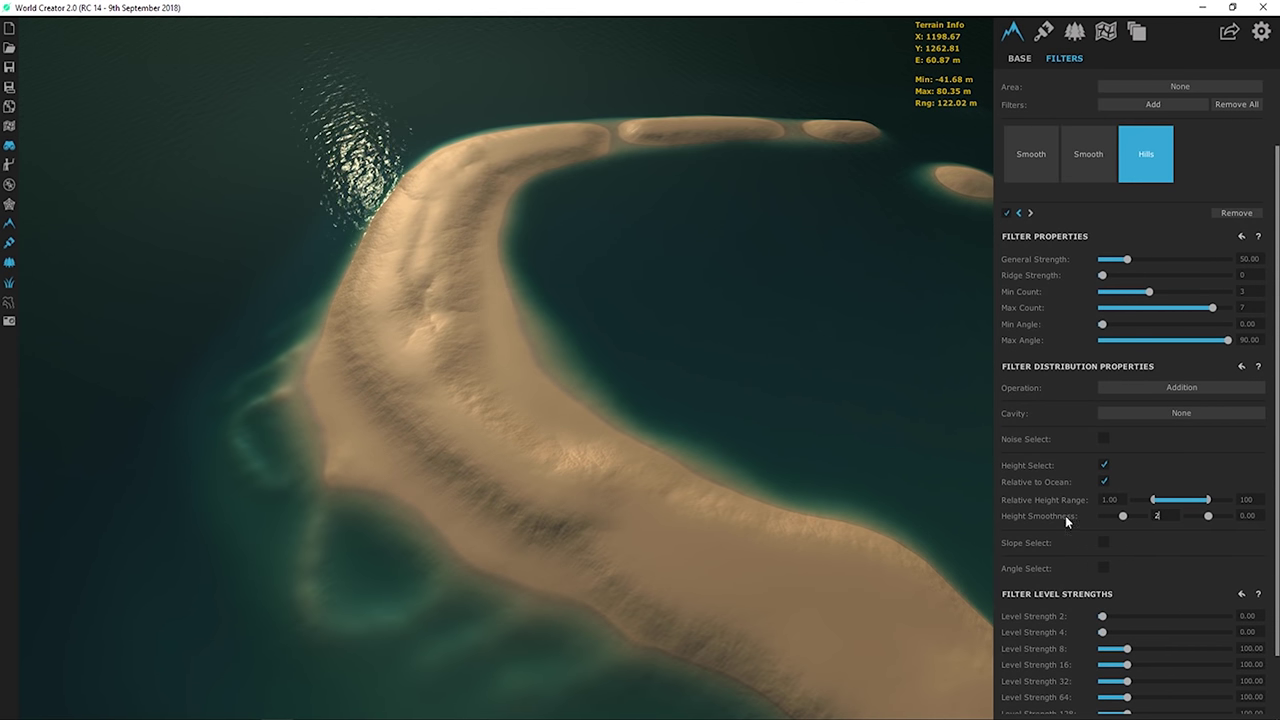
left_click(1155, 261)
- Examine the Hills filter's effect on the island's slopes and ridge from close up and from a distance
middle_click_drag(452, 299, 524, 321)
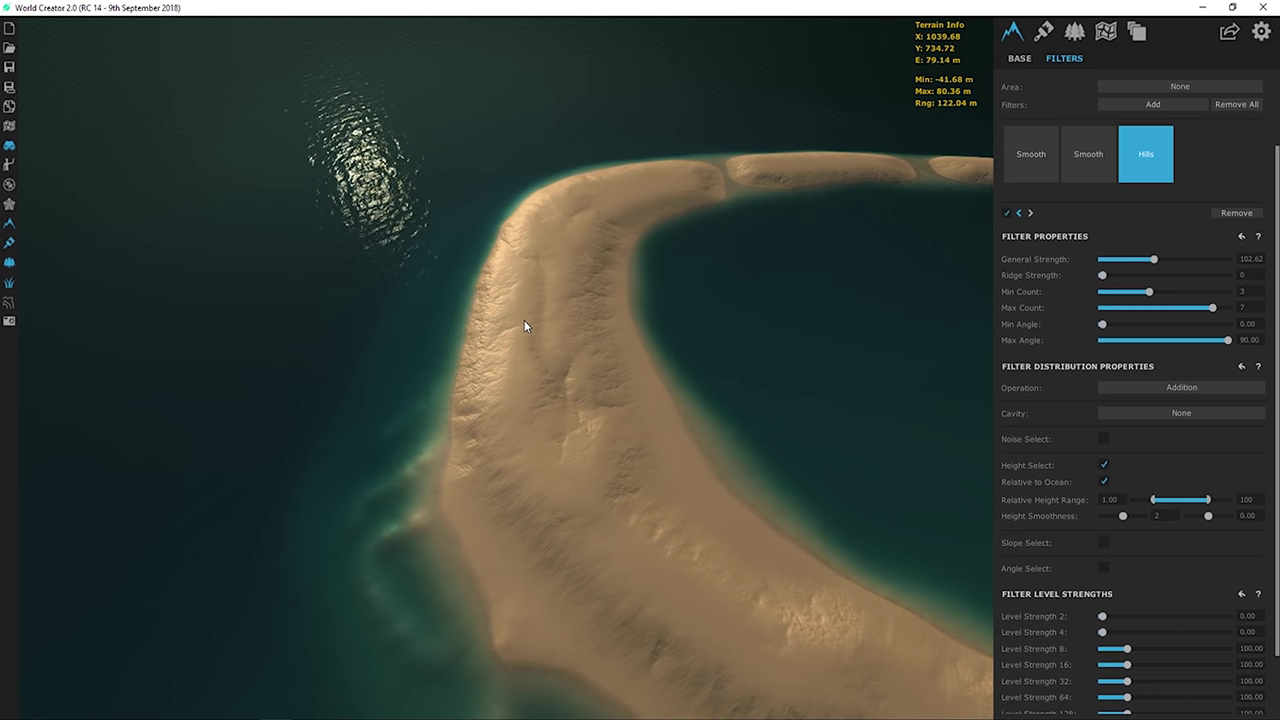
middle_click_drag(454, 256, 394, 257)
scroll(350, 331, "up", 5)
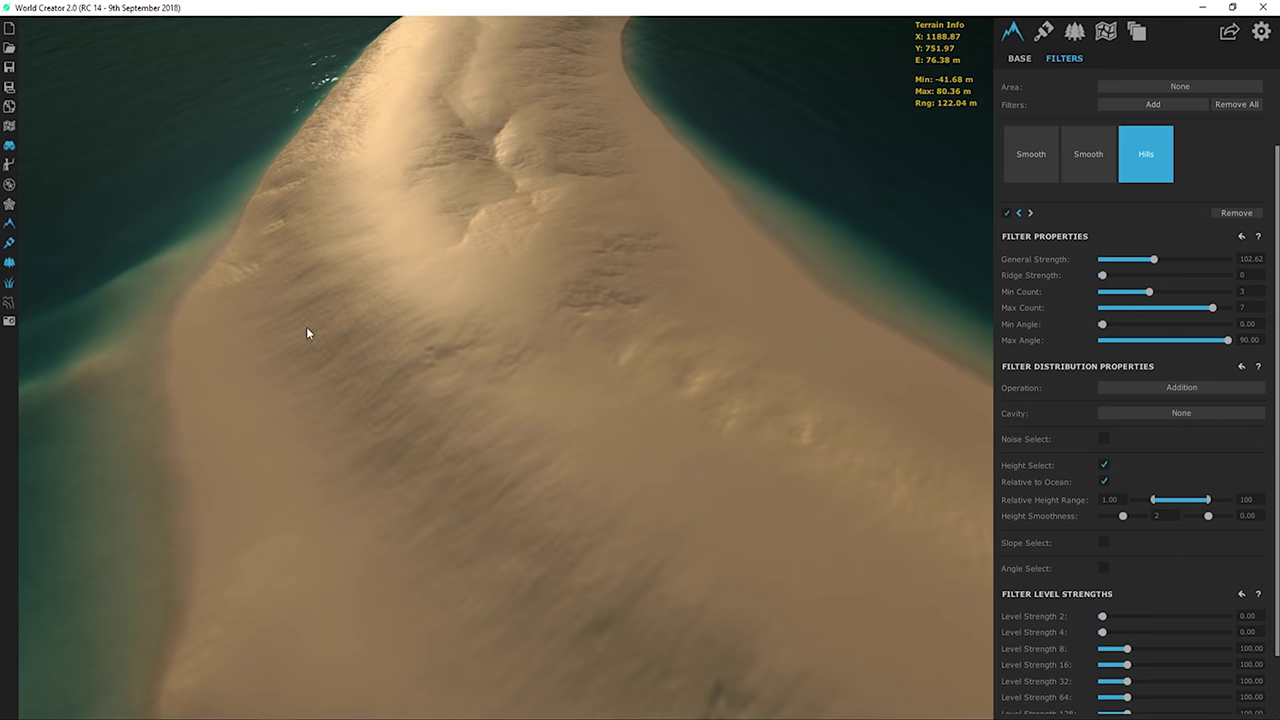
scroll(327, 406, "down", 5)
middle_click_drag(395, 310, 438, 255)
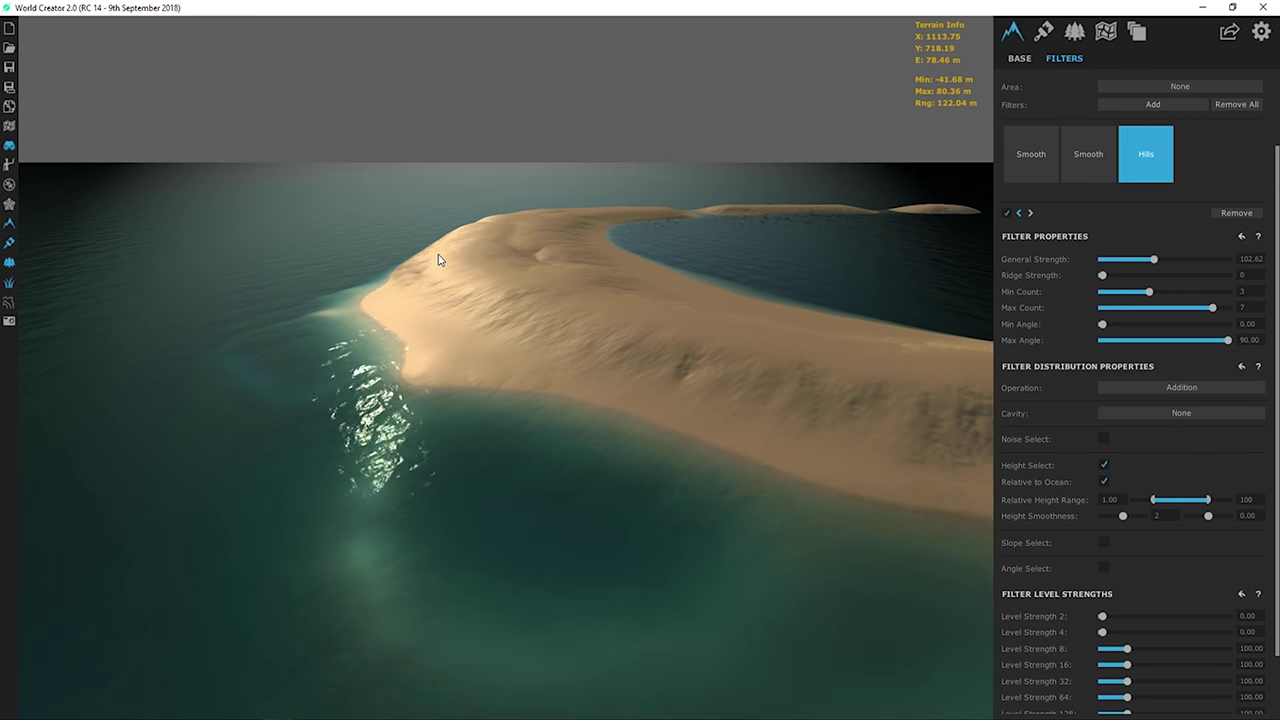
scroll(436, 258, "up", 3)
scroll(664, 326, "down", 6)
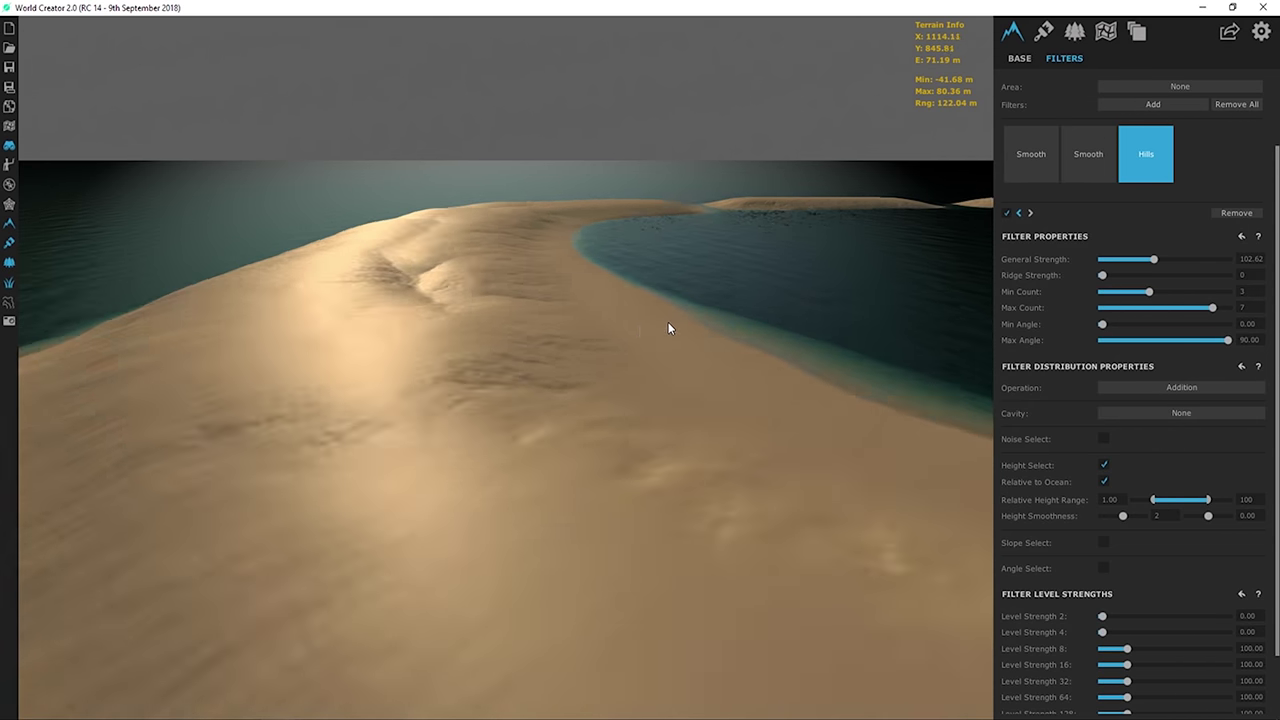
scroll(660, 366, "up", 3)
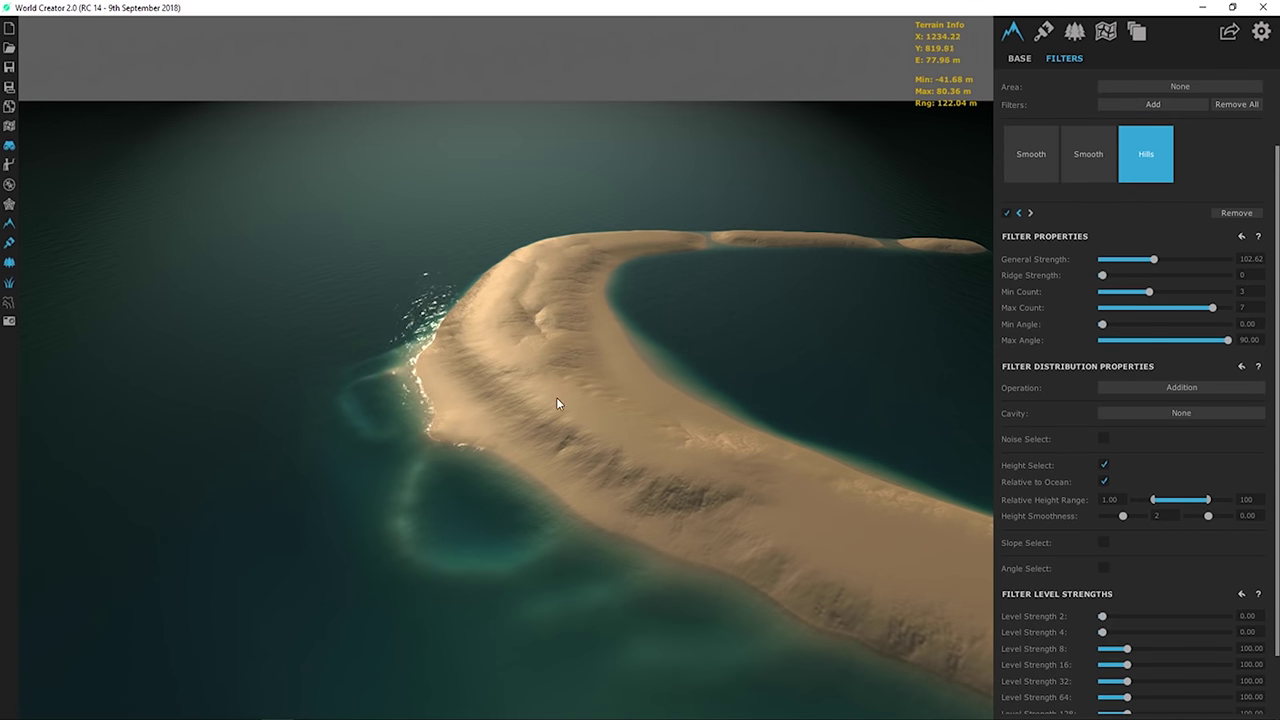
left_click(1150, 104)
left_click(341, 212)
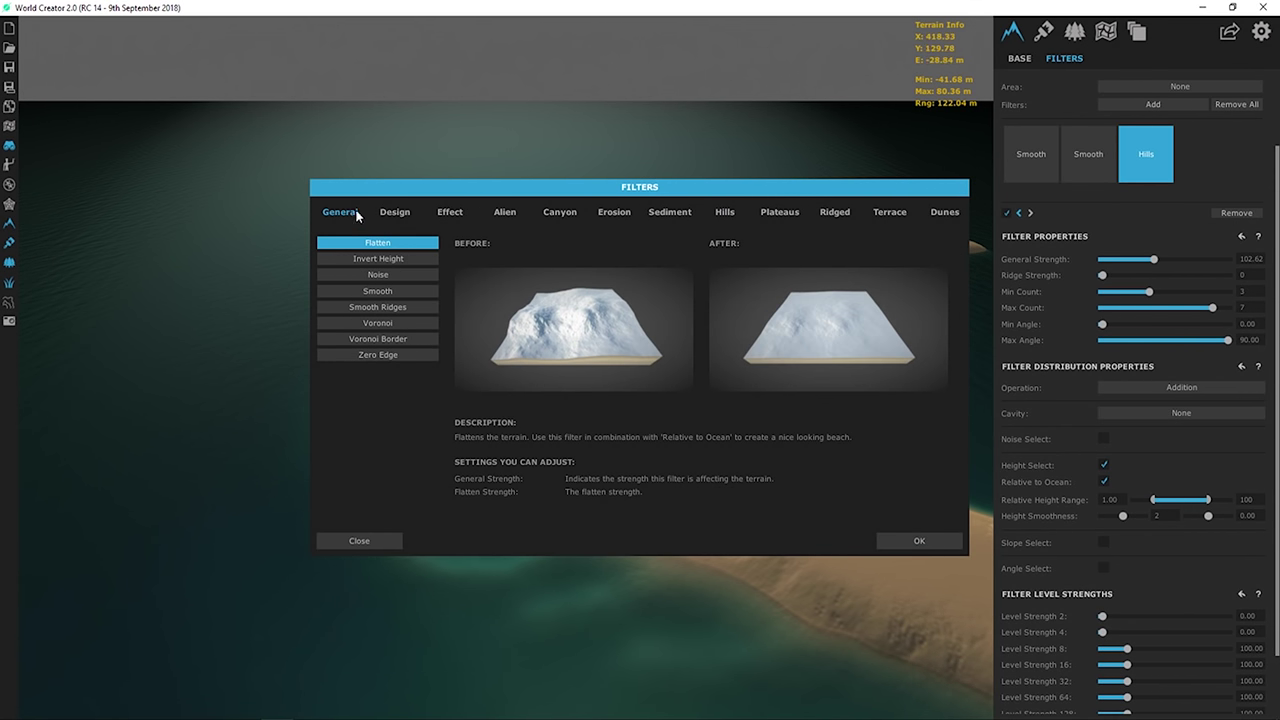
left_click(386, 214)
left_click(450, 214)
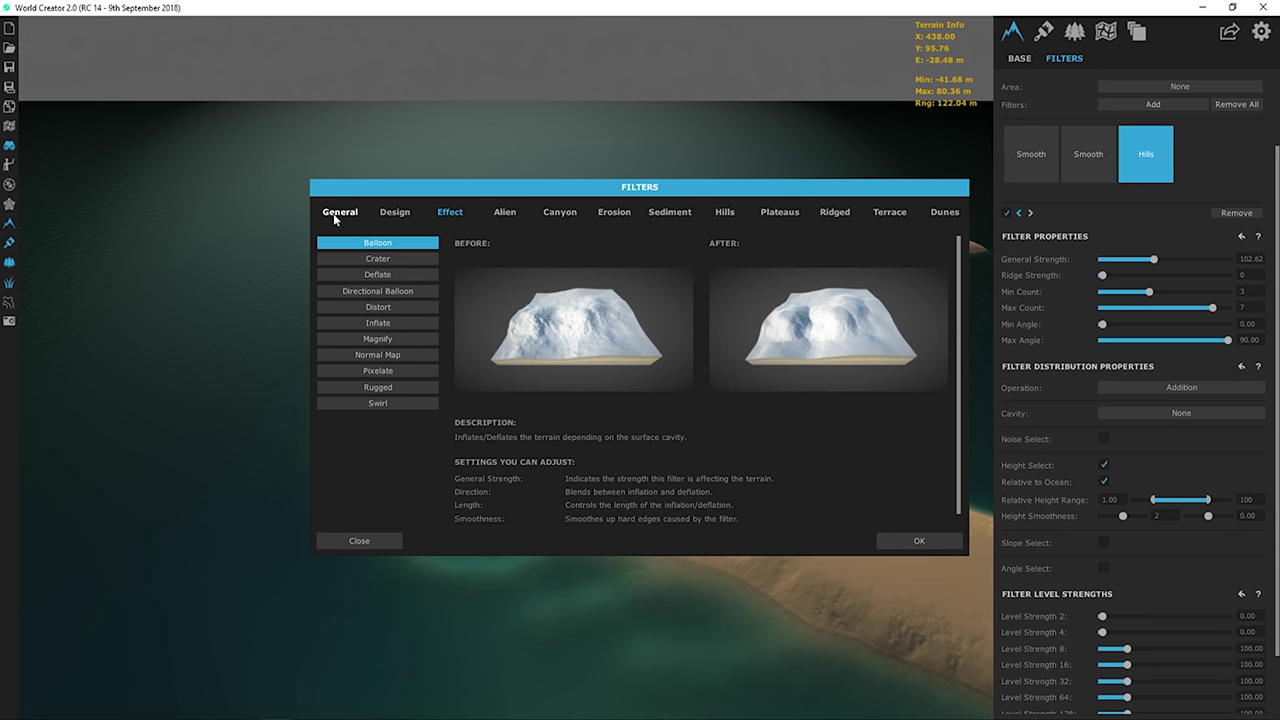
left_click(333, 213)
left_click(835, 213)
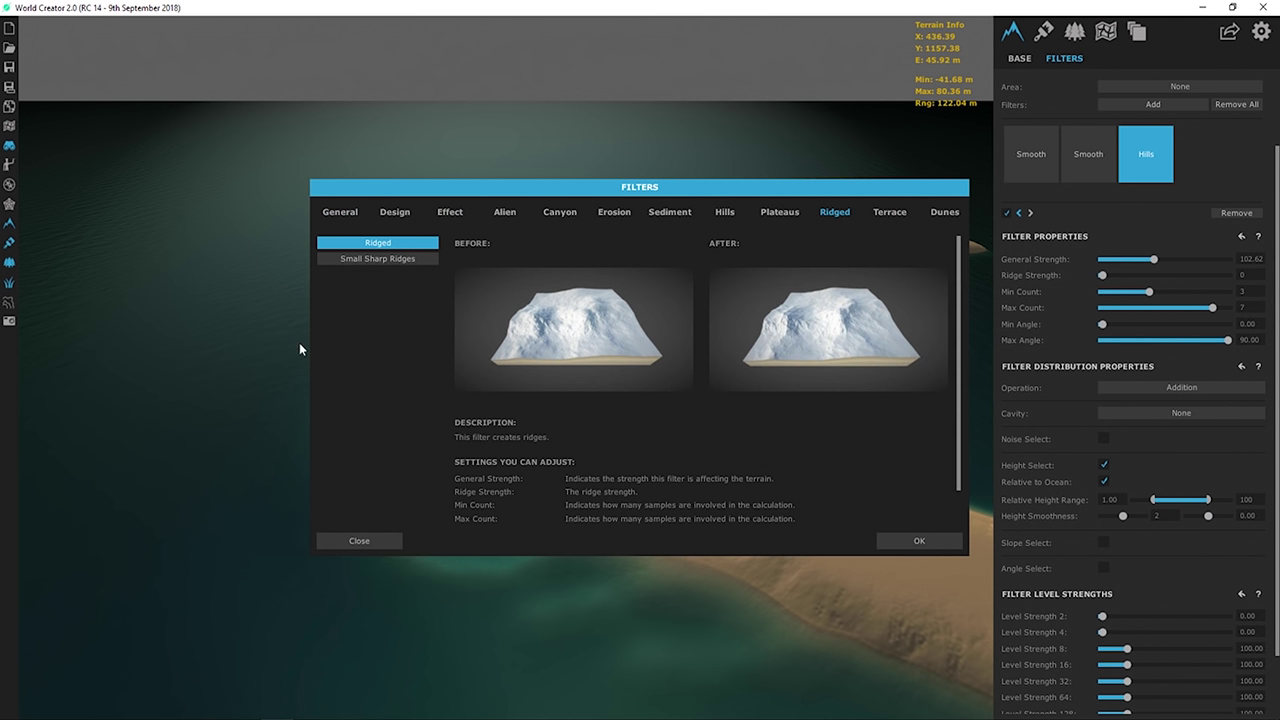
left_click(600, 212)
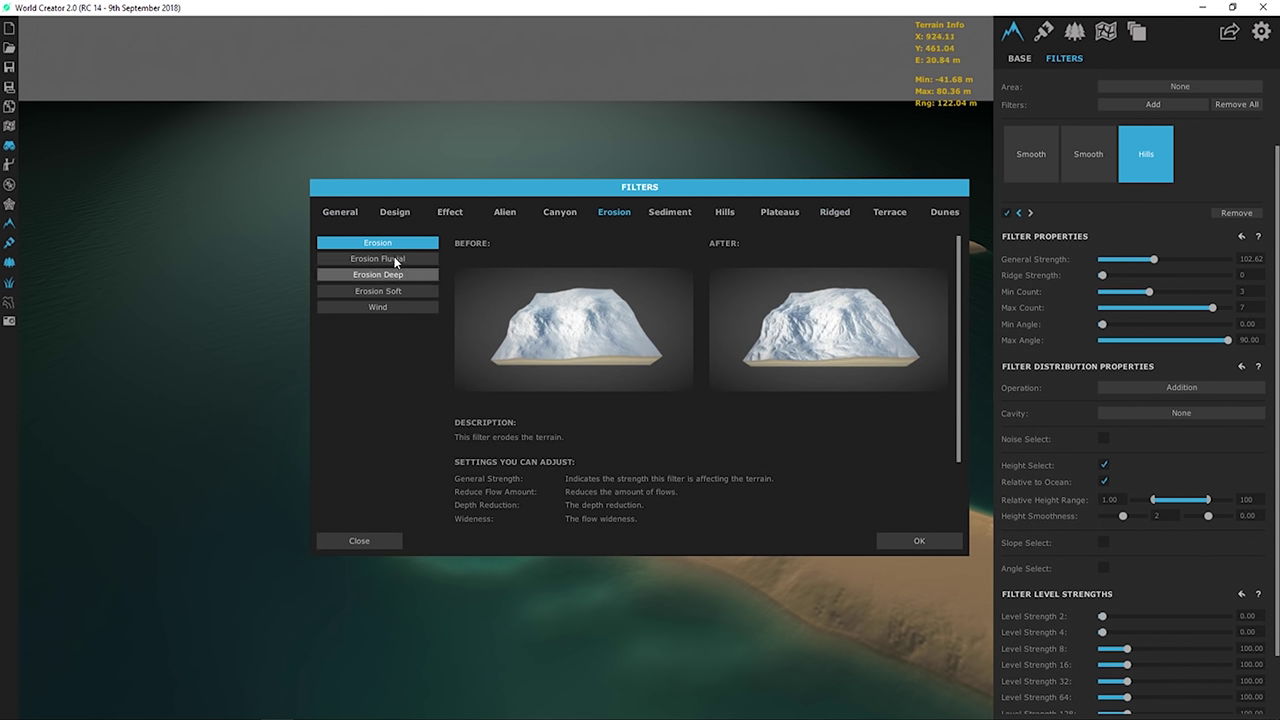
left_click(390, 258)
key("Escape")
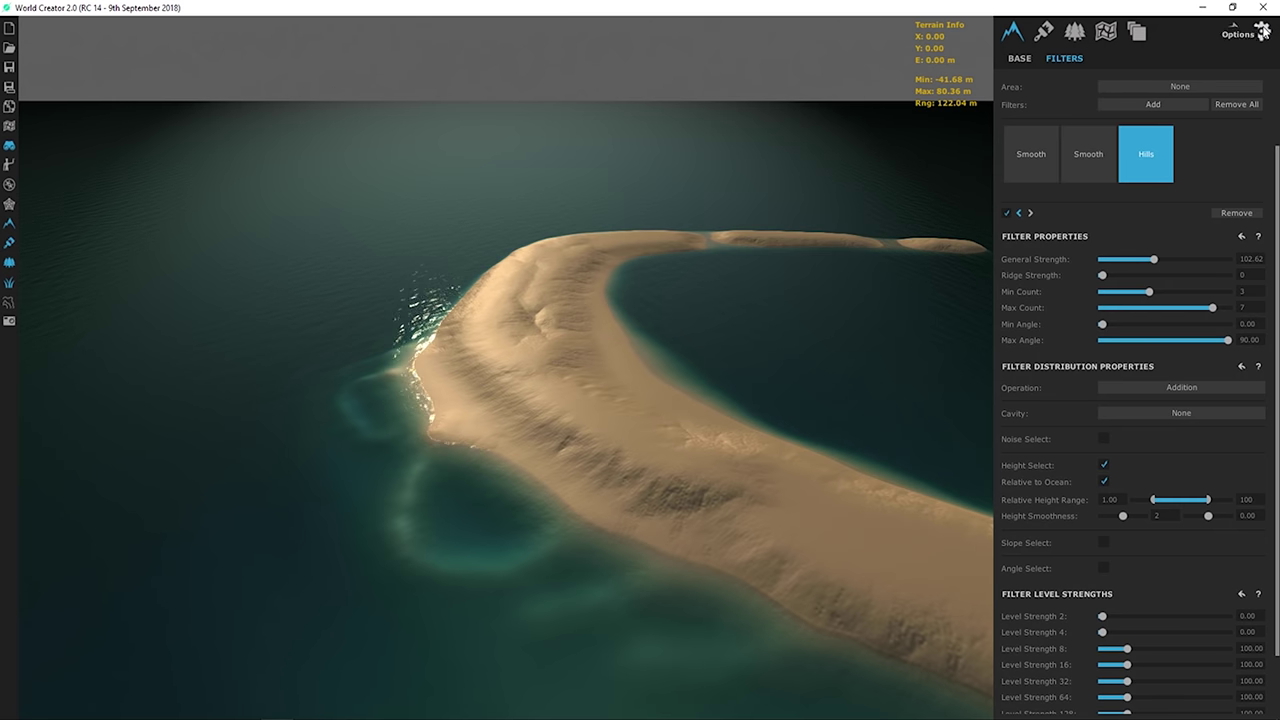
- Enable multiframe generation in the generator options and return to the terrain filters
left_click(1262, 30)
left_click(1104, 187)
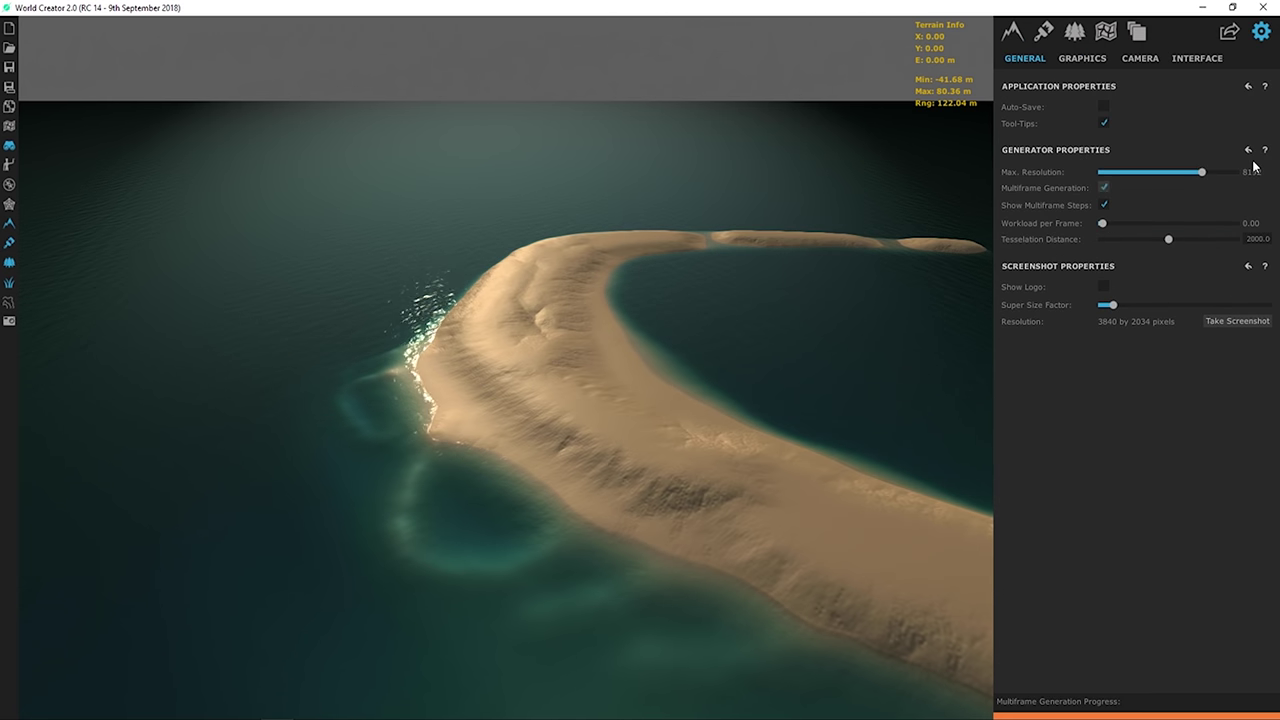
left_click(1012, 31)
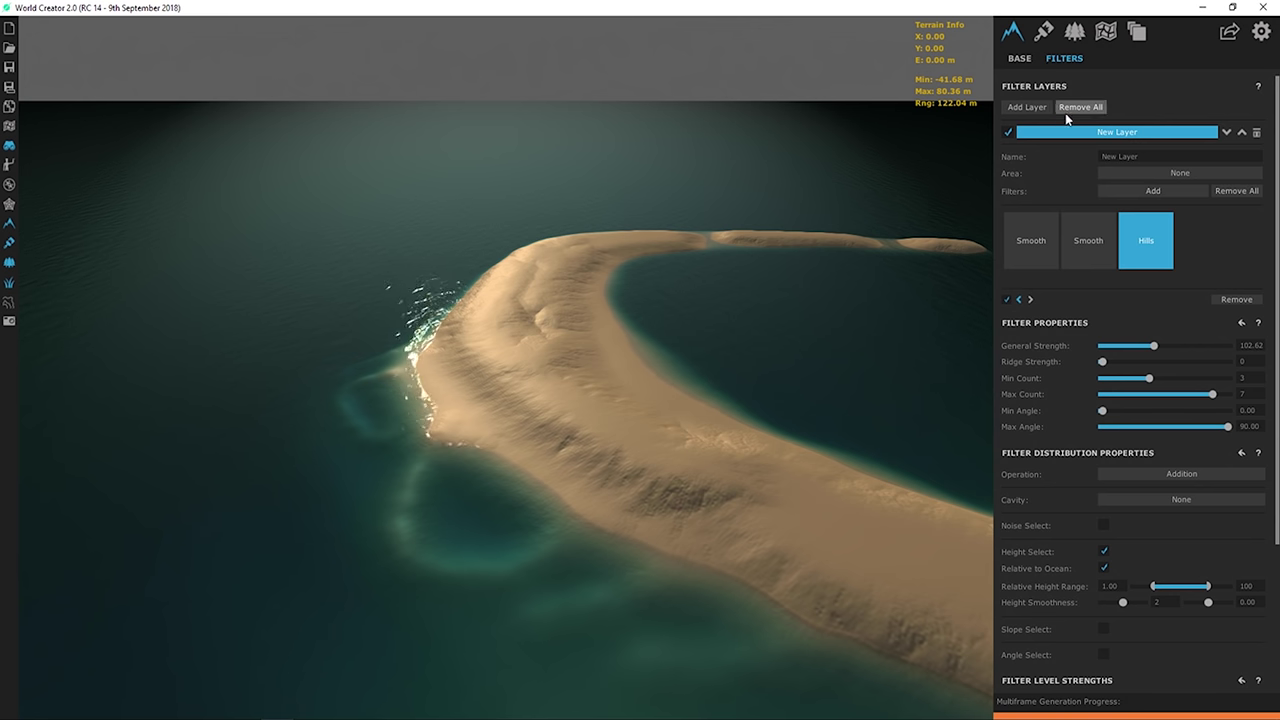
- Add an Erosion Fluvial filter to the layer after the Hills filter
left_click(1138, 188)
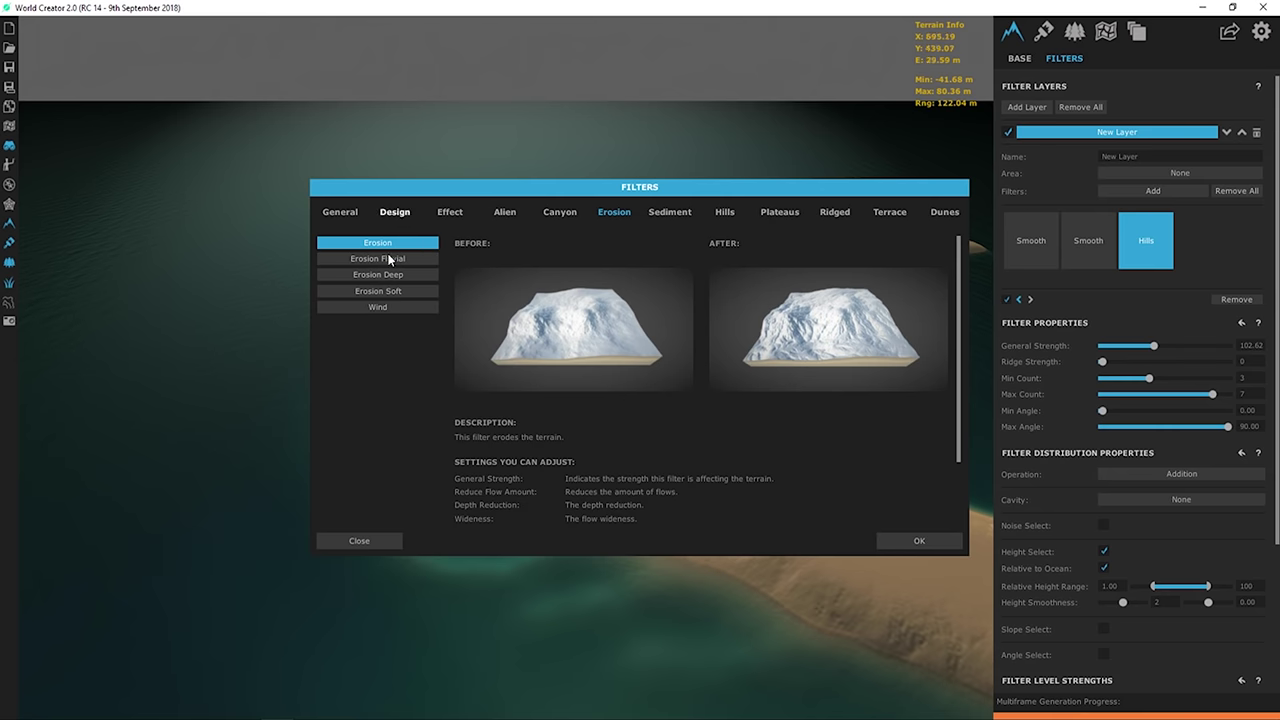
left_click(398, 260)
left_click(919, 540)
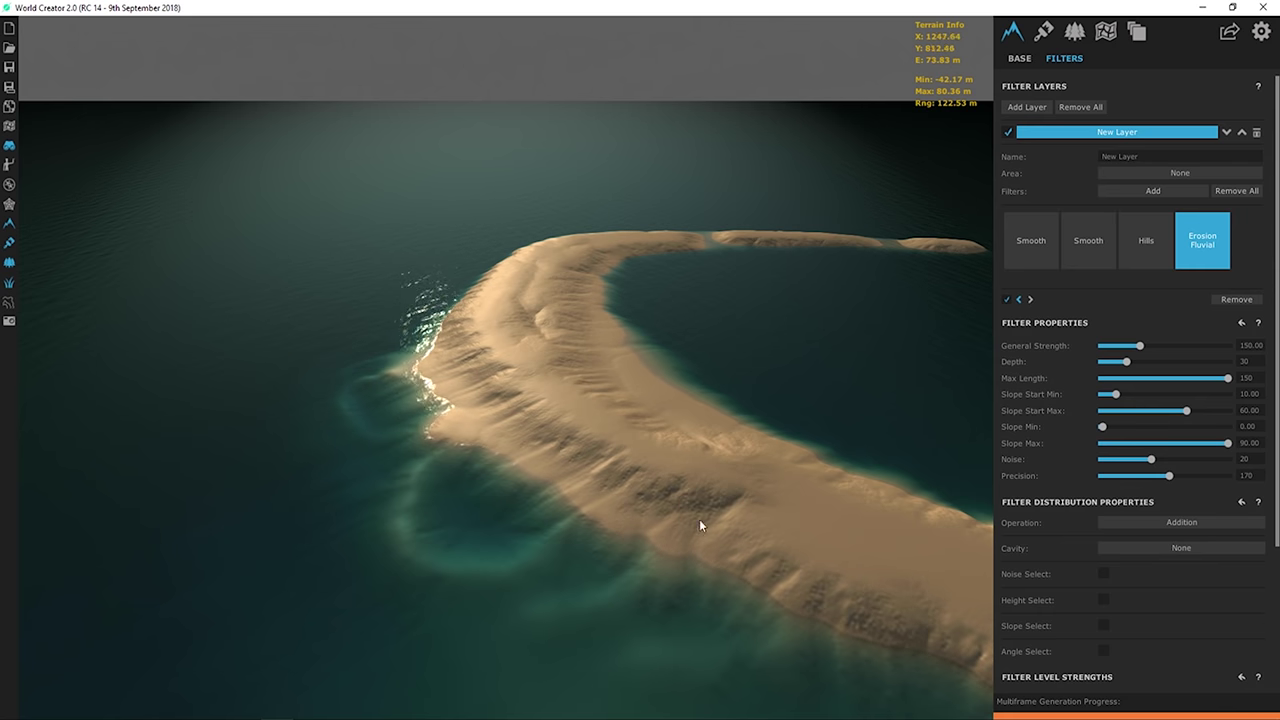
- Limit the Erosion Fluvial filter to ocean-relative heights from 0 to 100 with lower height smoothness 5
left_click(1104, 599)
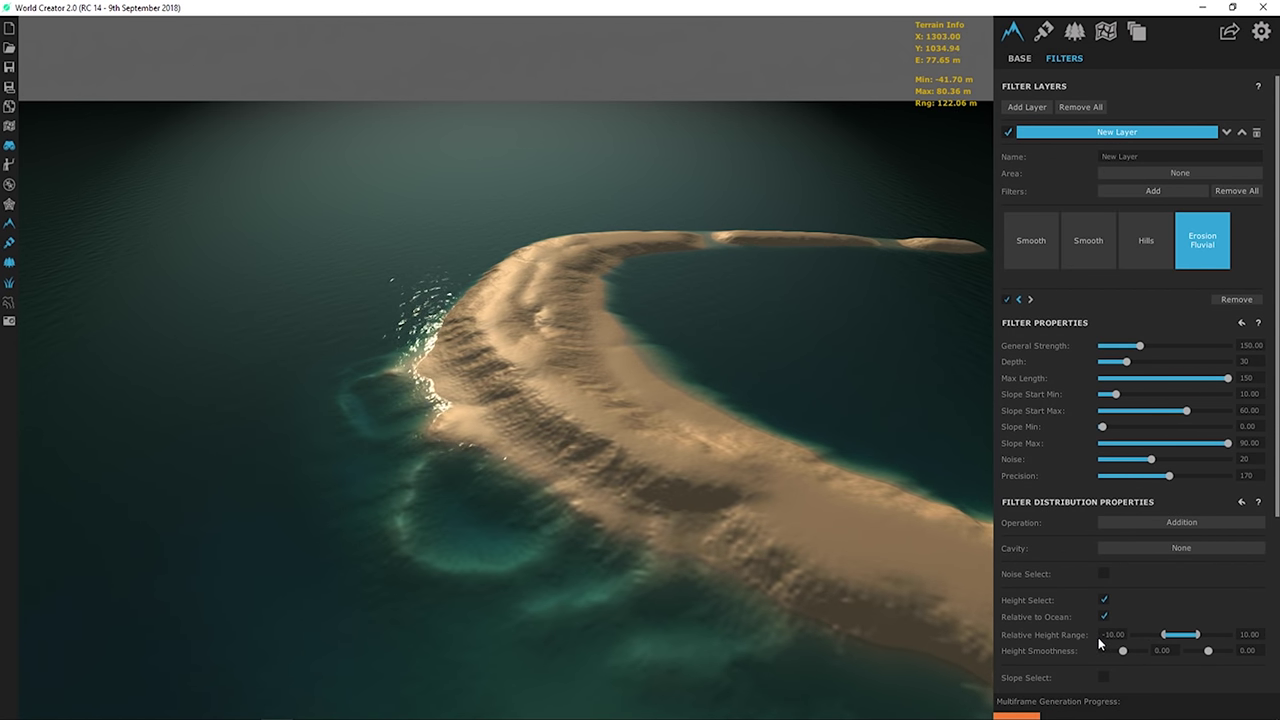
left_click(1104, 616)
double_click(1110, 634)
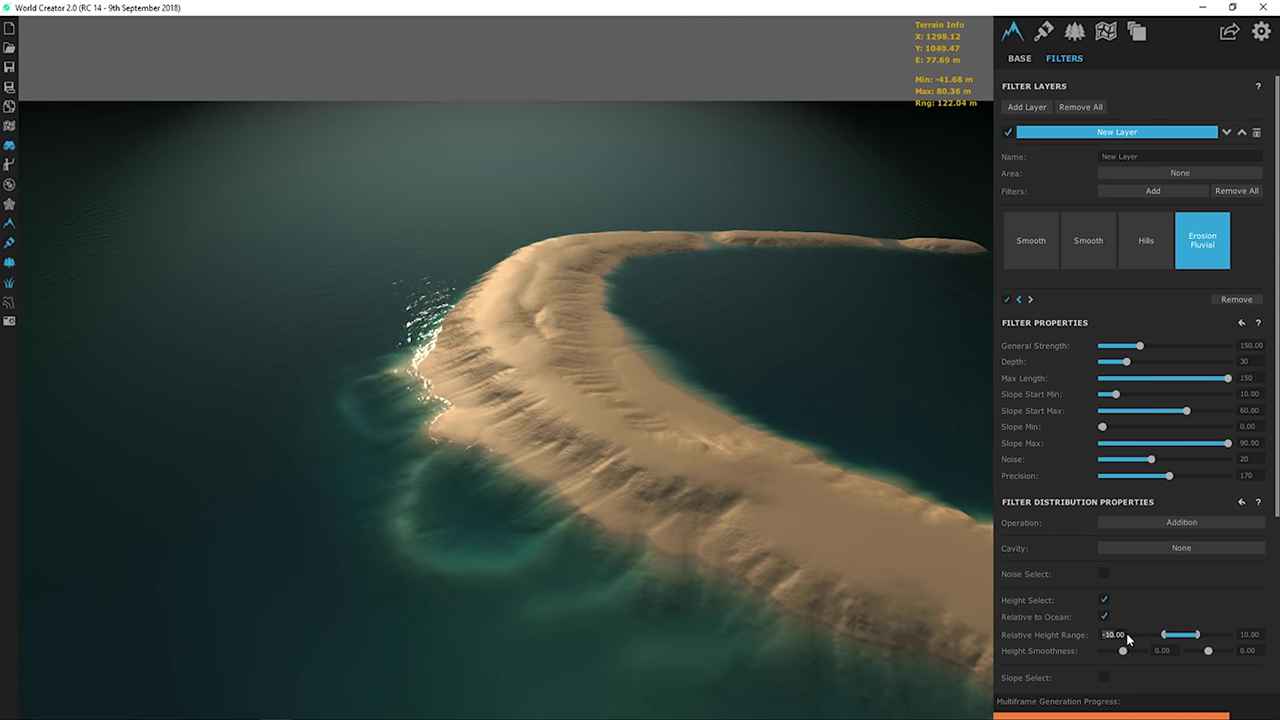
type("0")
left_click(1246, 634)
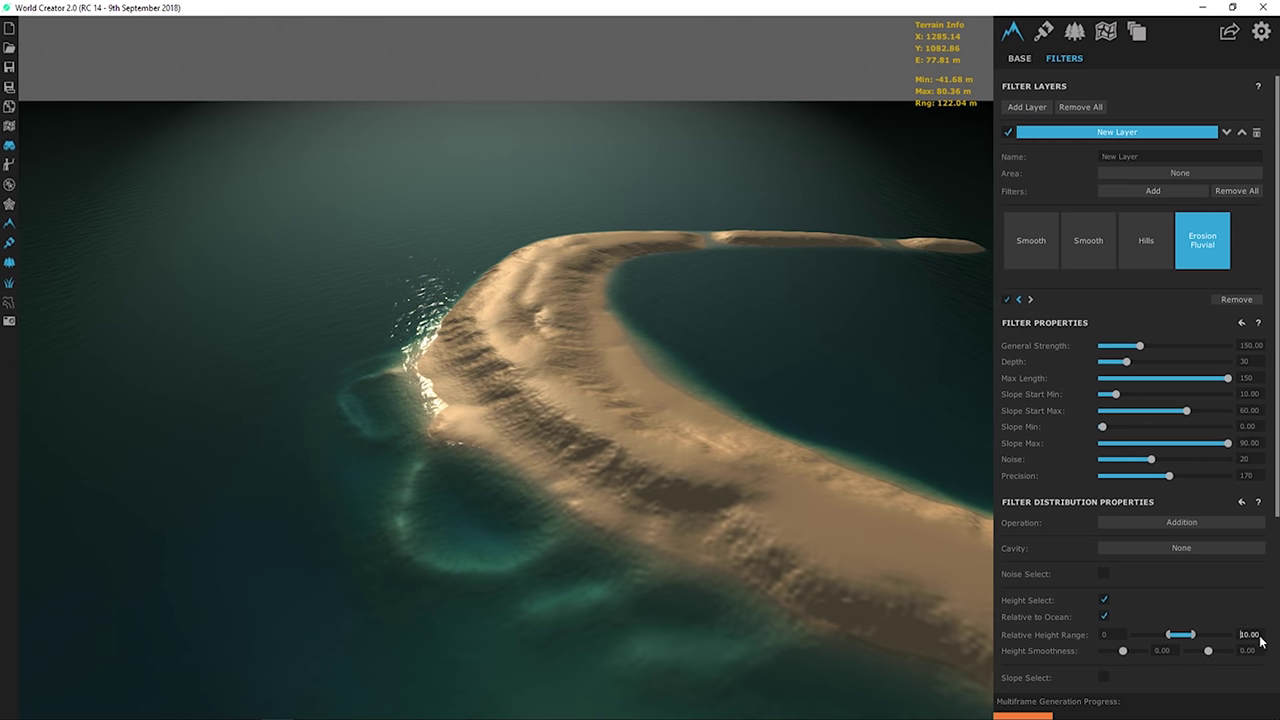
type("100")
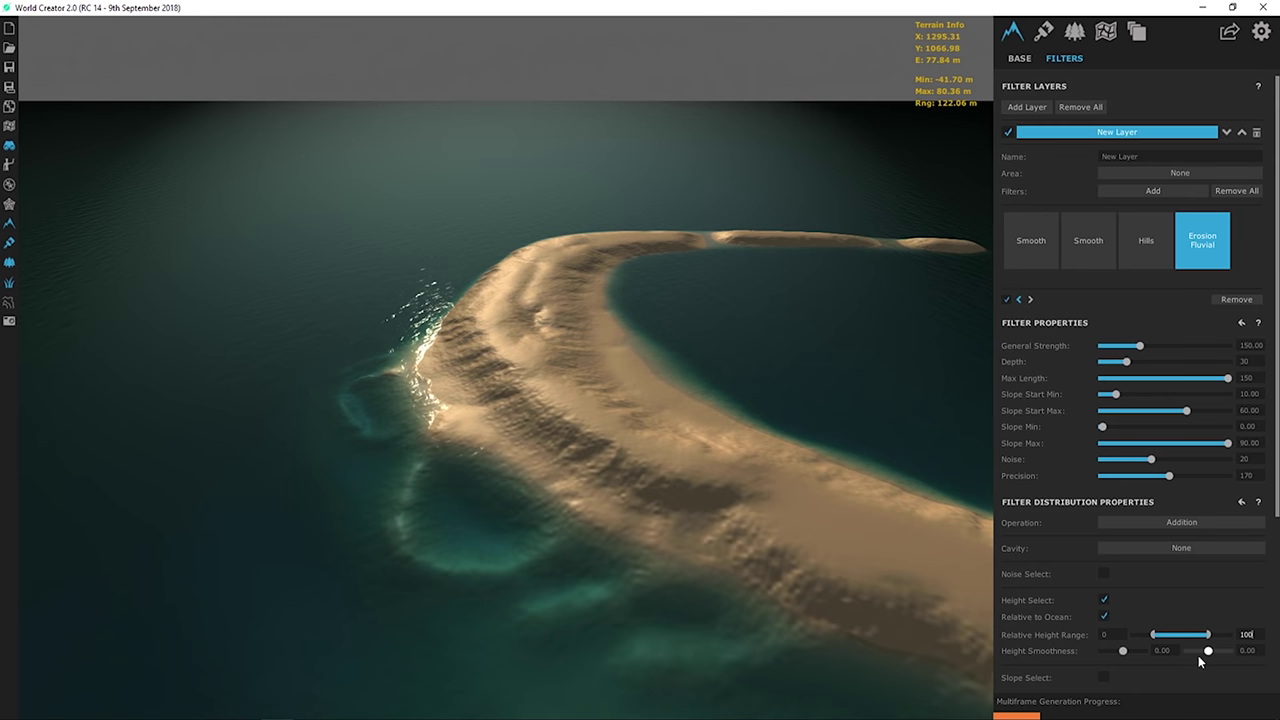
left_click(1157, 652)
type("5")
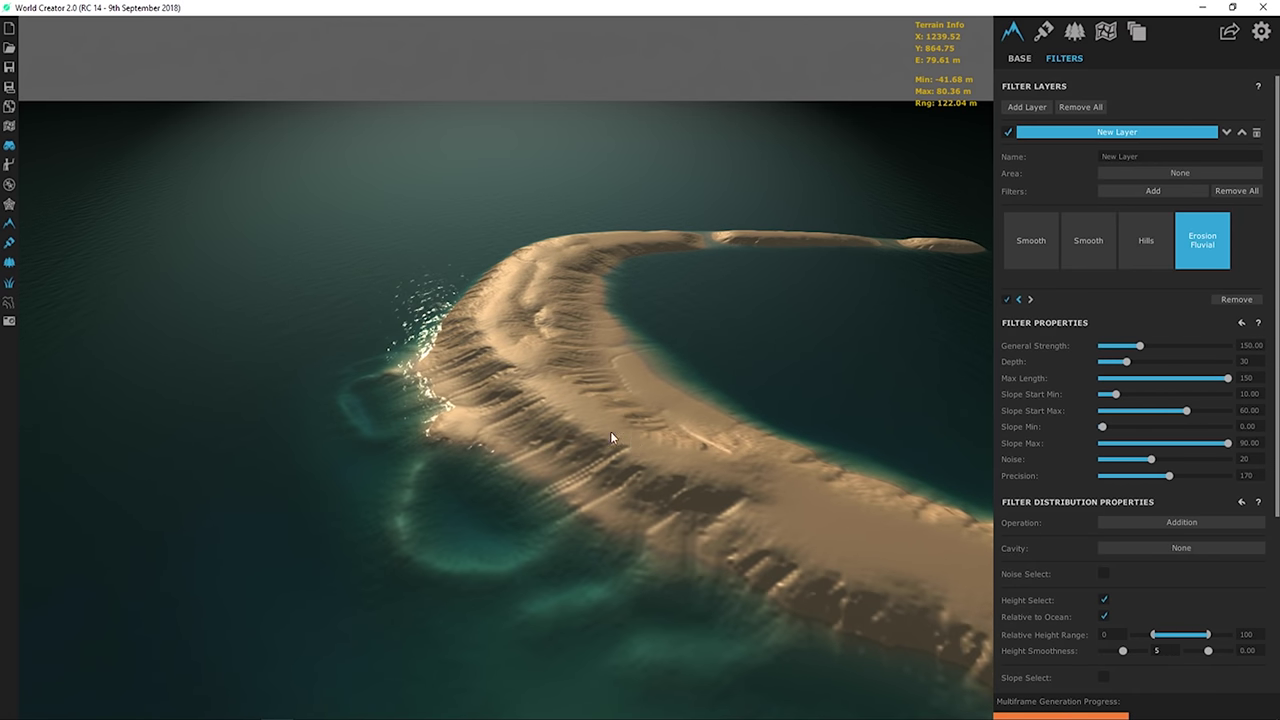
- Examine the fluvial erosion along the slopes and shores of the whole island, from above and at close range
scroll(541, 389, "up", 3)
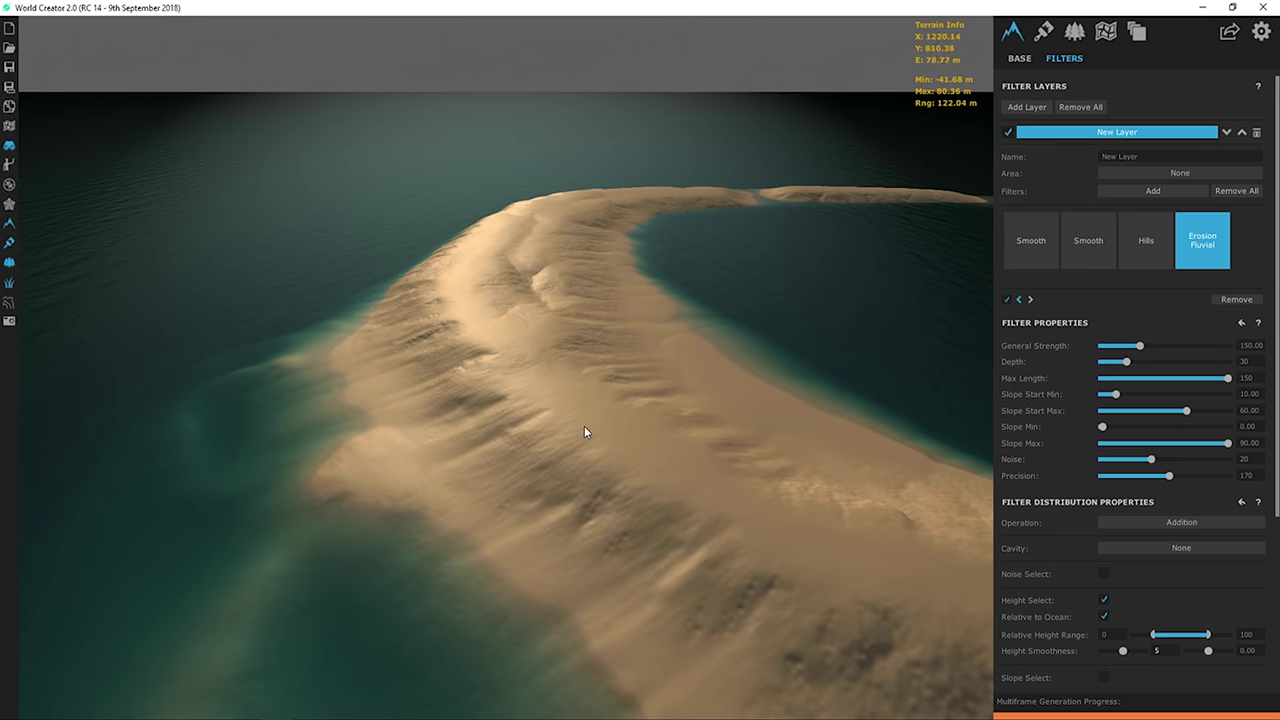
right_click_drag(584, 426, 736, 454)
scroll(417, 388, "up", 3)
right_click_drag(416, 386, 394, 470)
right_click_drag(694, 300, 493, 458)
scroll(582, 488, "down", 10)
middle_click_drag(735, 560, 602, 440)
scroll(606, 443, "up", 5)
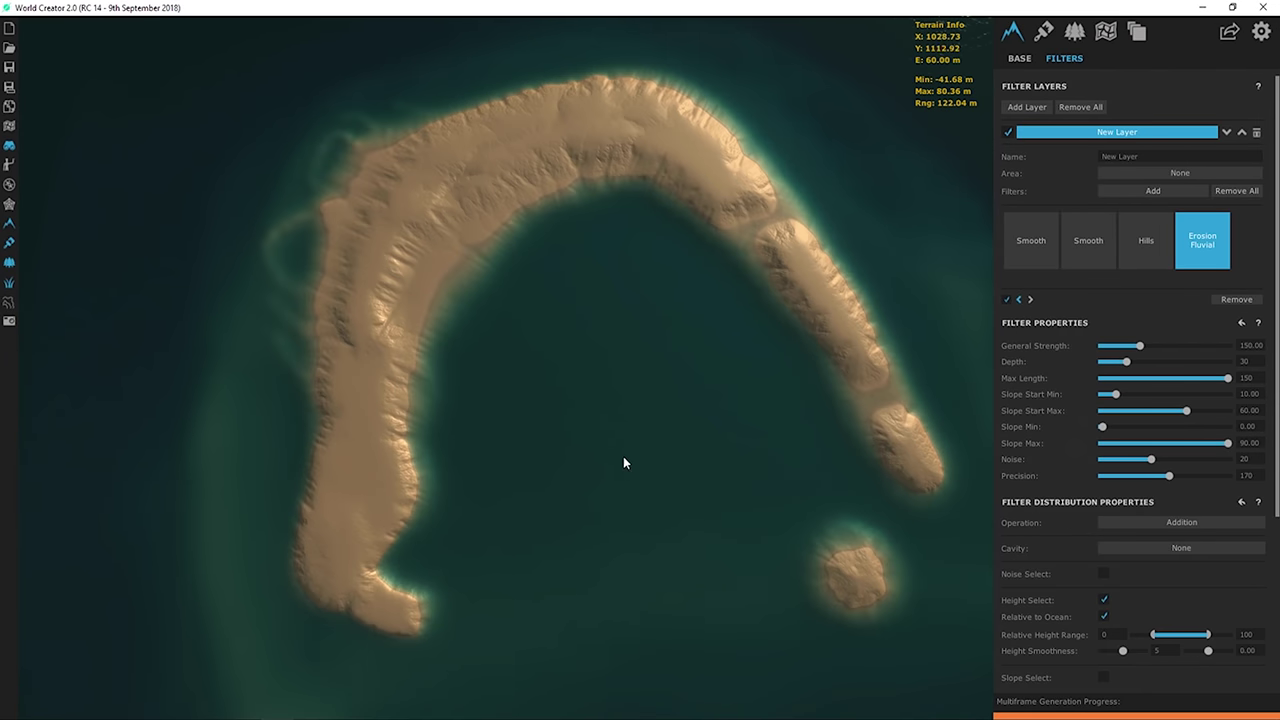
right_click_drag(623, 456, 572, 445)
middle_click_drag(530, 342, 609, 383)
scroll(457, 443, "up", 5)
right_click_drag(515, 396, 572, 313)
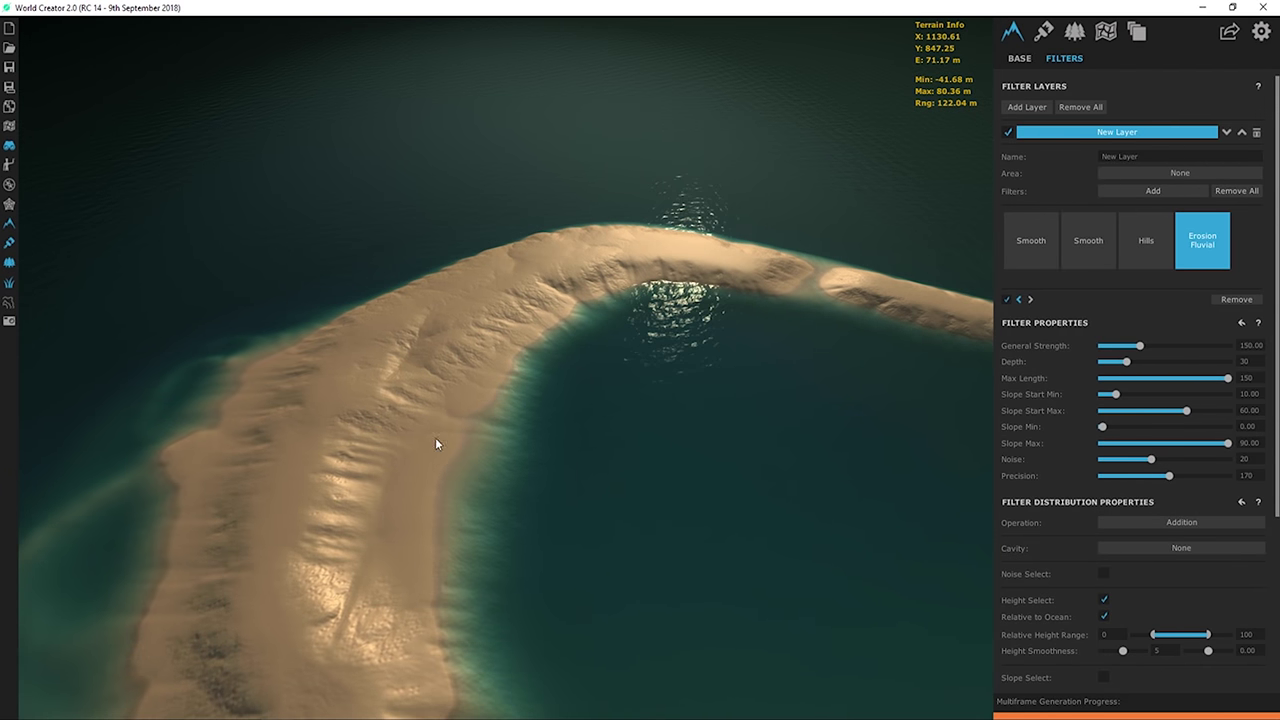
- Try an ocean height of 65 in the scene's ocean properties and settle on 68
middle_click_drag(330, 545, 482, 446)
right_click_drag(482, 446, 496, 437)
right_click_drag(607, 373, 455, 344)
scroll(445, 365, "up", 5)
middle_click_drag(455, 344, 612, 320)
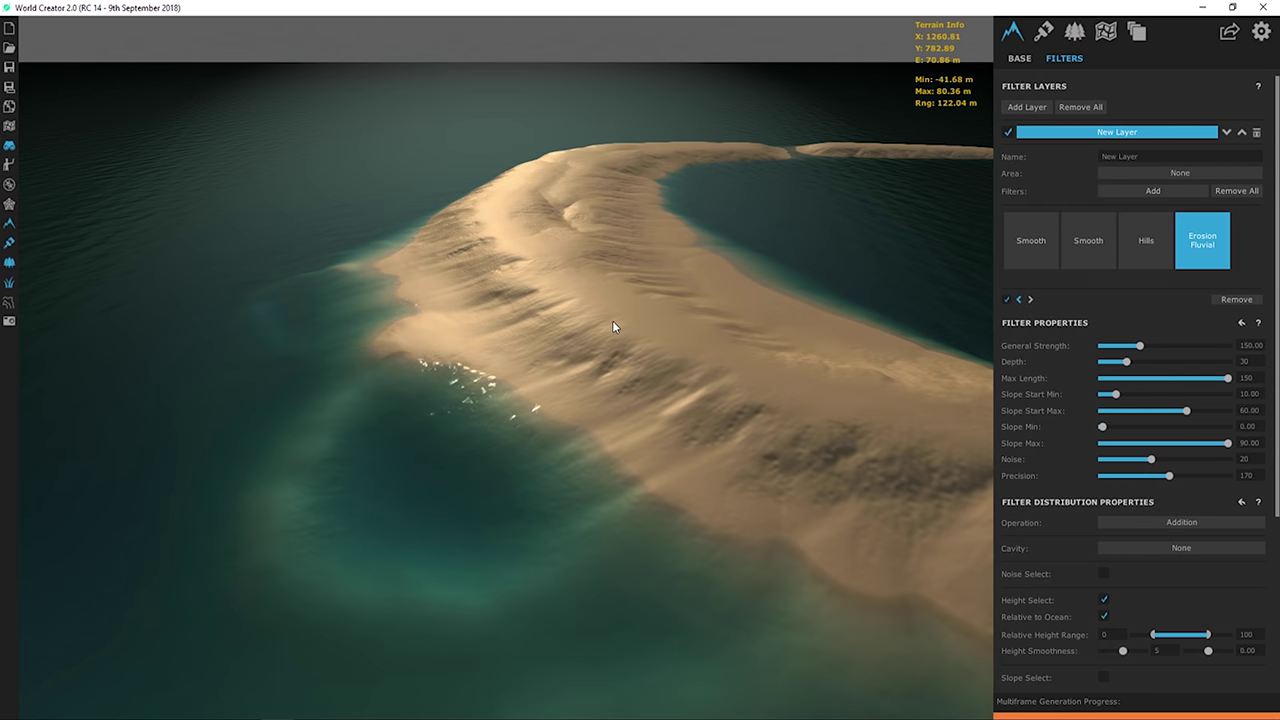
left_click(1074, 31)
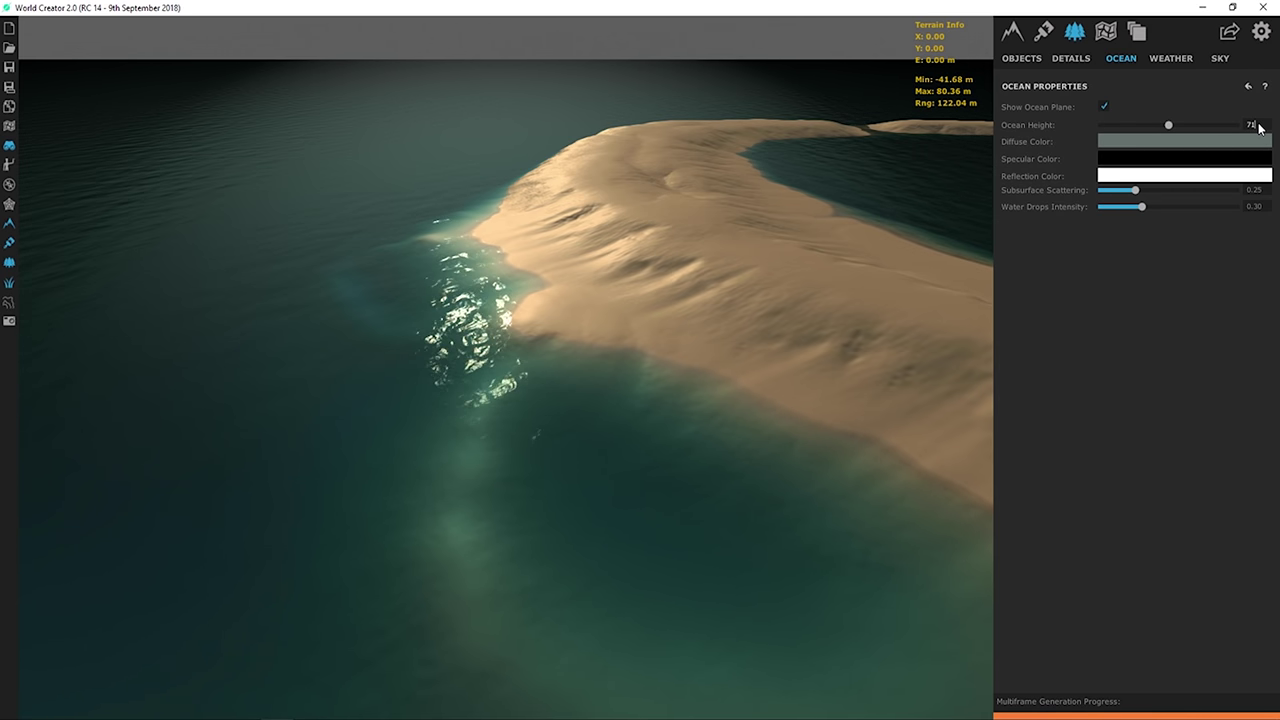
key("BackSpace")
key("BackSpace")
type("65")
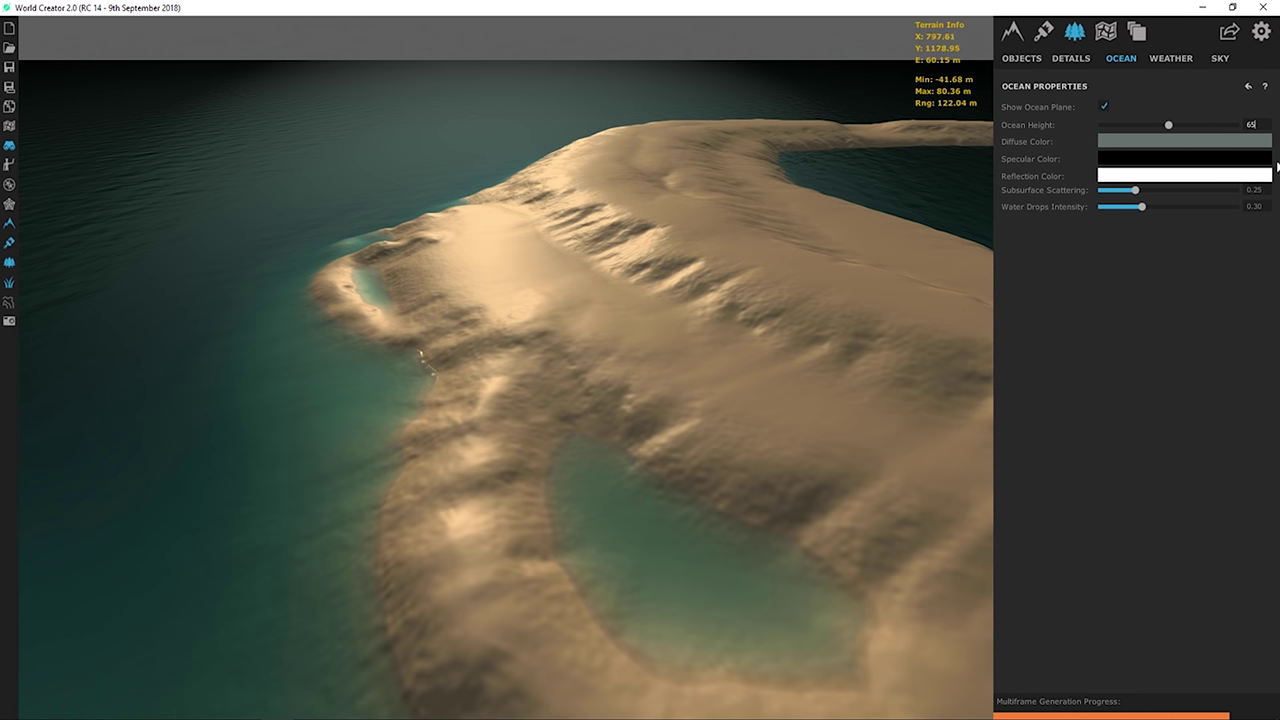
double_click(1259, 127)
key("BackSpace")
type("68")
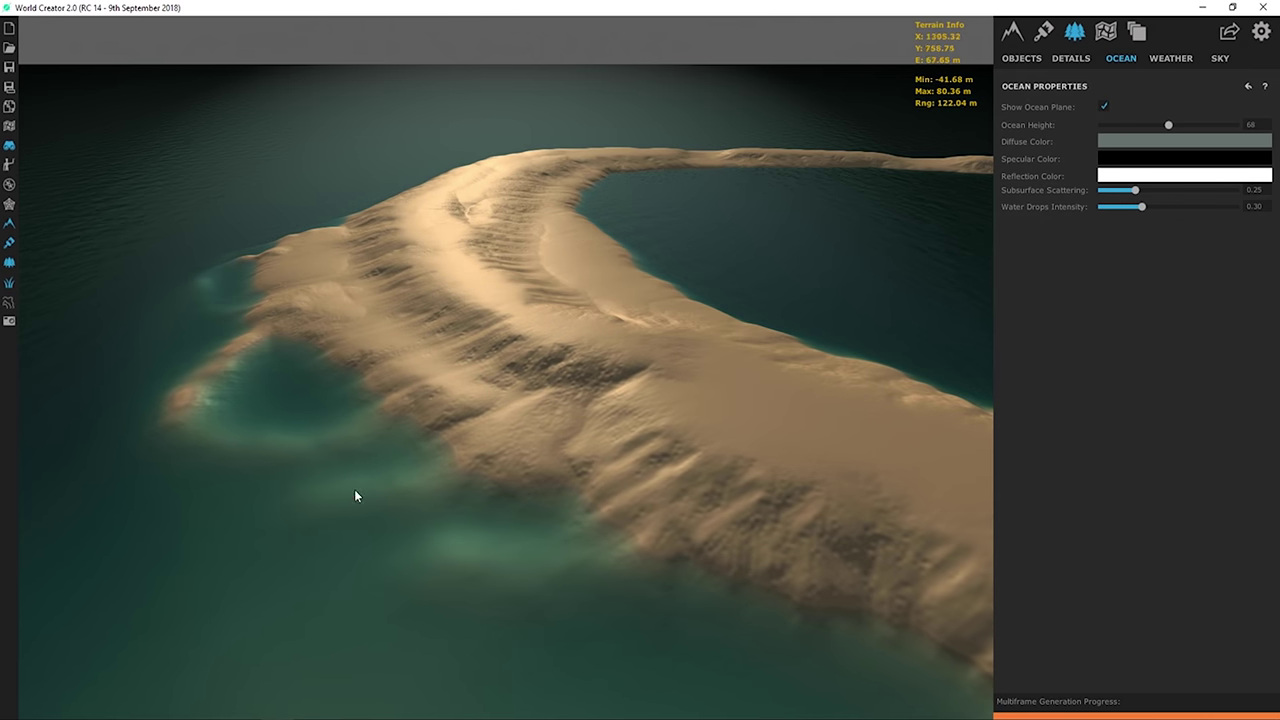
- Examine the island's eroded slopes, beaches and inner shoreline at the new ocean height from several angles
scroll(356, 491, "down", 3)
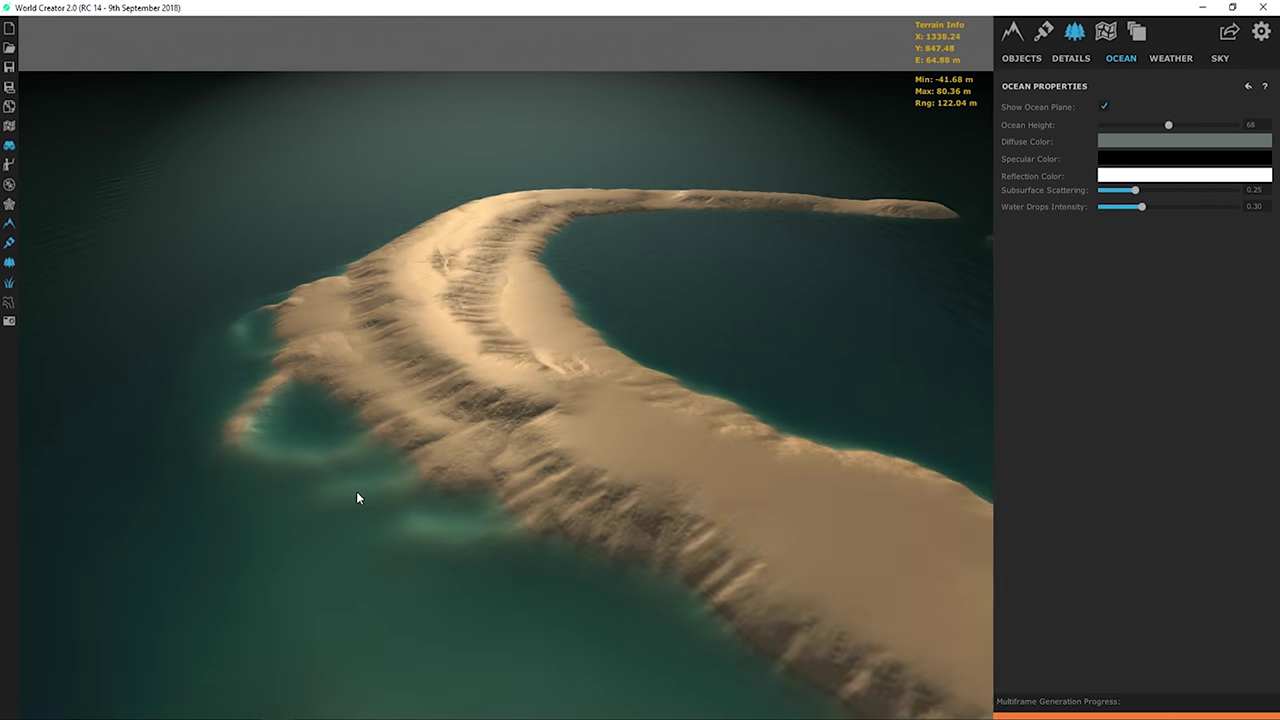
middle_click_drag(450, 361, 371, 362)
scroll(429, 414, "up", 2)
scroll(429, 414, "up", 1)
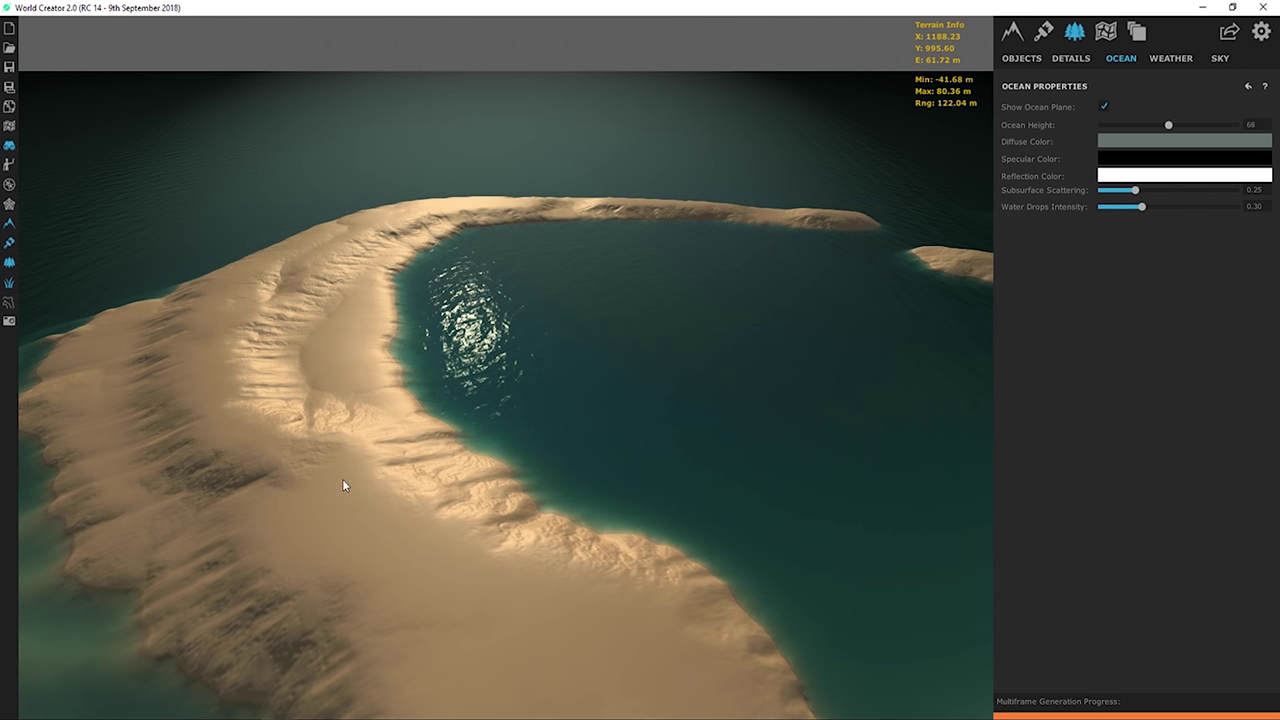
middle_click_drag(342, 479, 322, 480)
right_click_drag(322, 480, 438, 497)
middle_click_drag(438, 497, 346, 436)
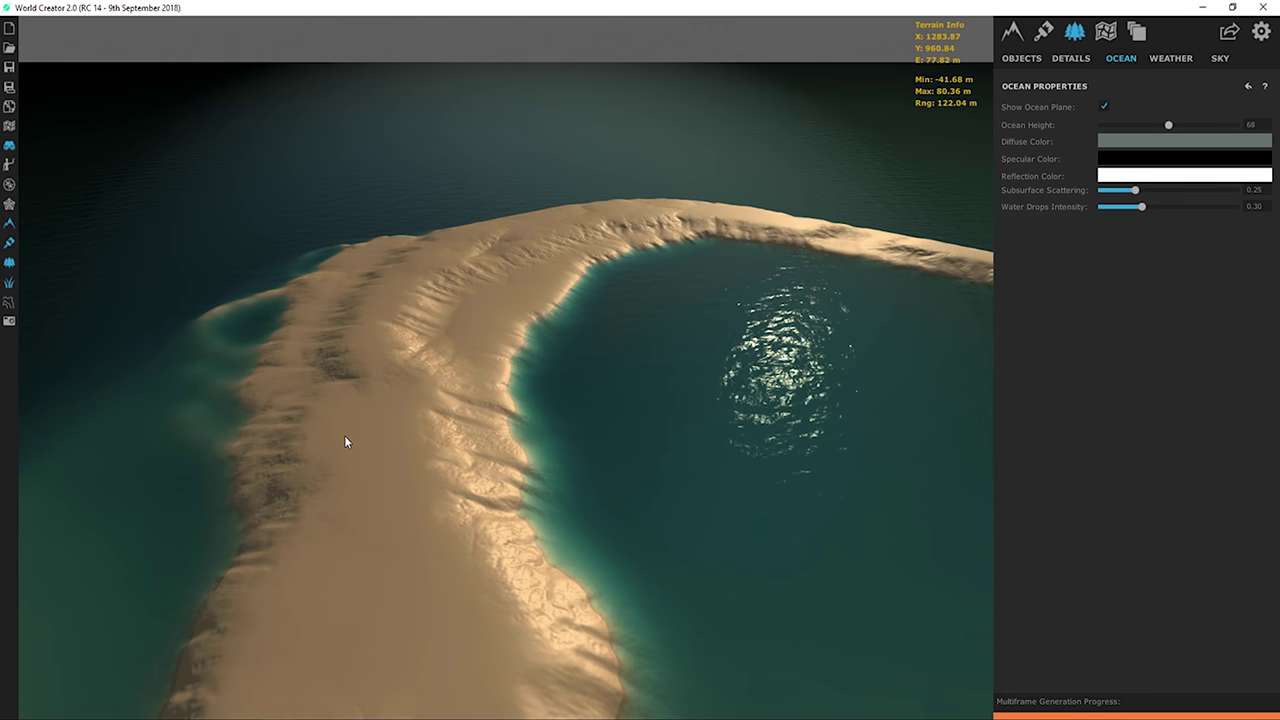
left_click_drag(470, 323, 490, 263)
scroll(512, 261, "up", 1)
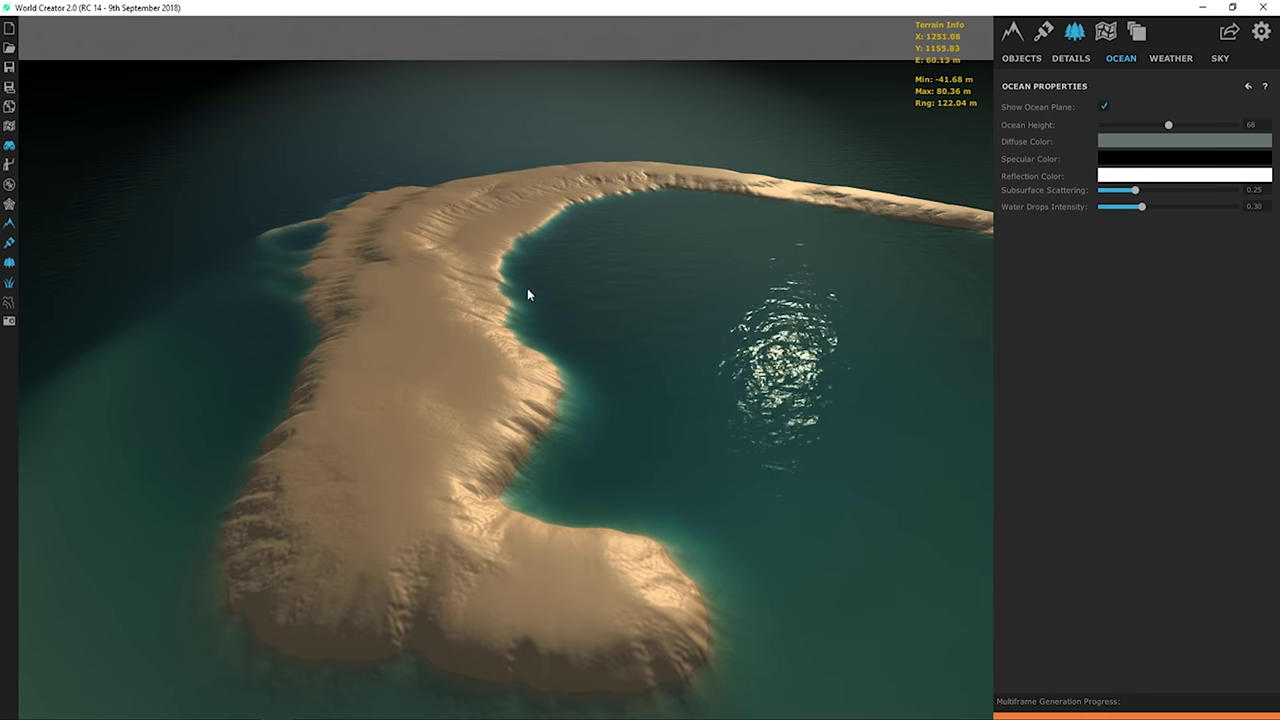
left_click_drag(557, 367, 599, 477)
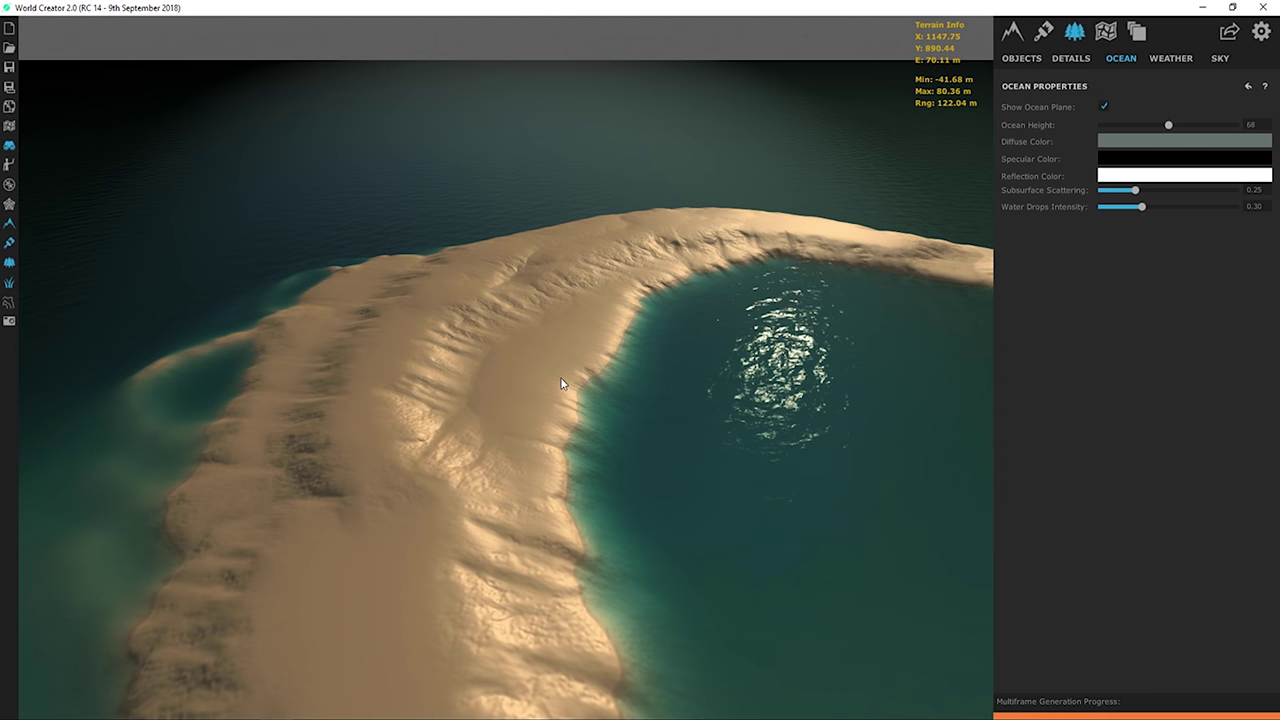
left_click_drag(524, 350, 479, 504)
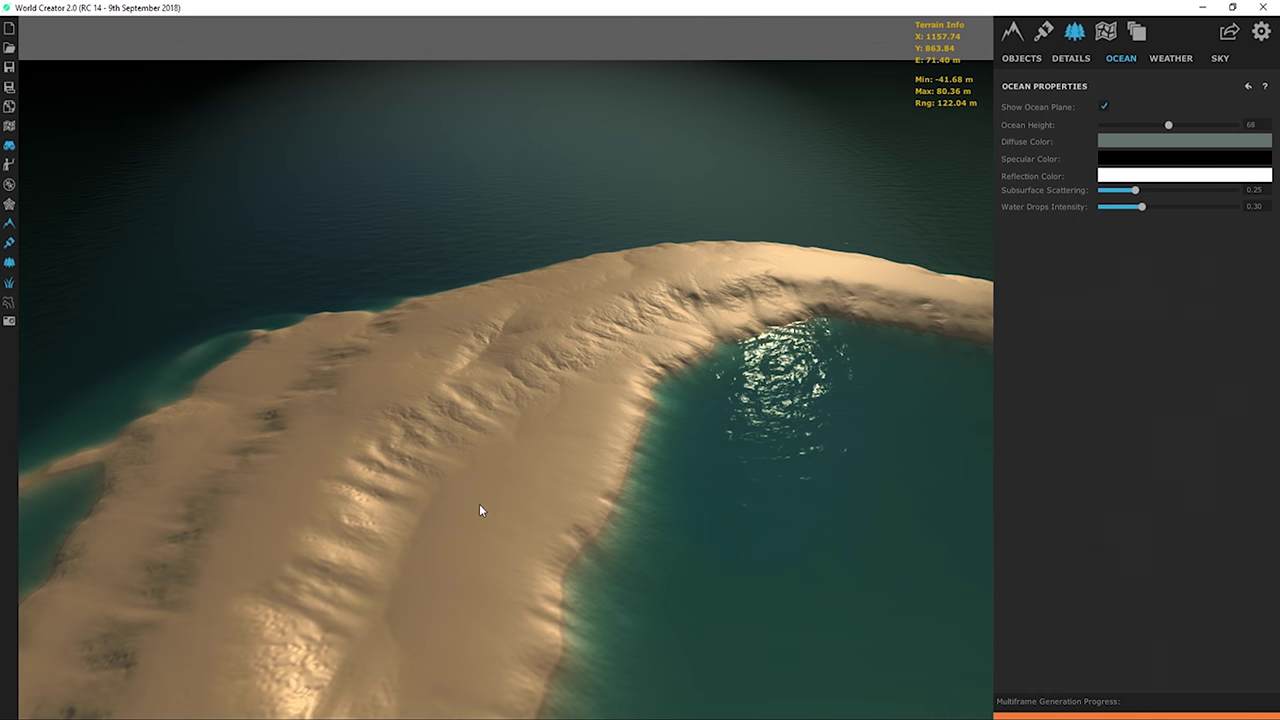
left_click_drag(622, 487, 531, 476)
- Inspect the crescent's overall outline, its outer reefs and lagoons from farther away and from above
scroll(504, 513, "down", 2)
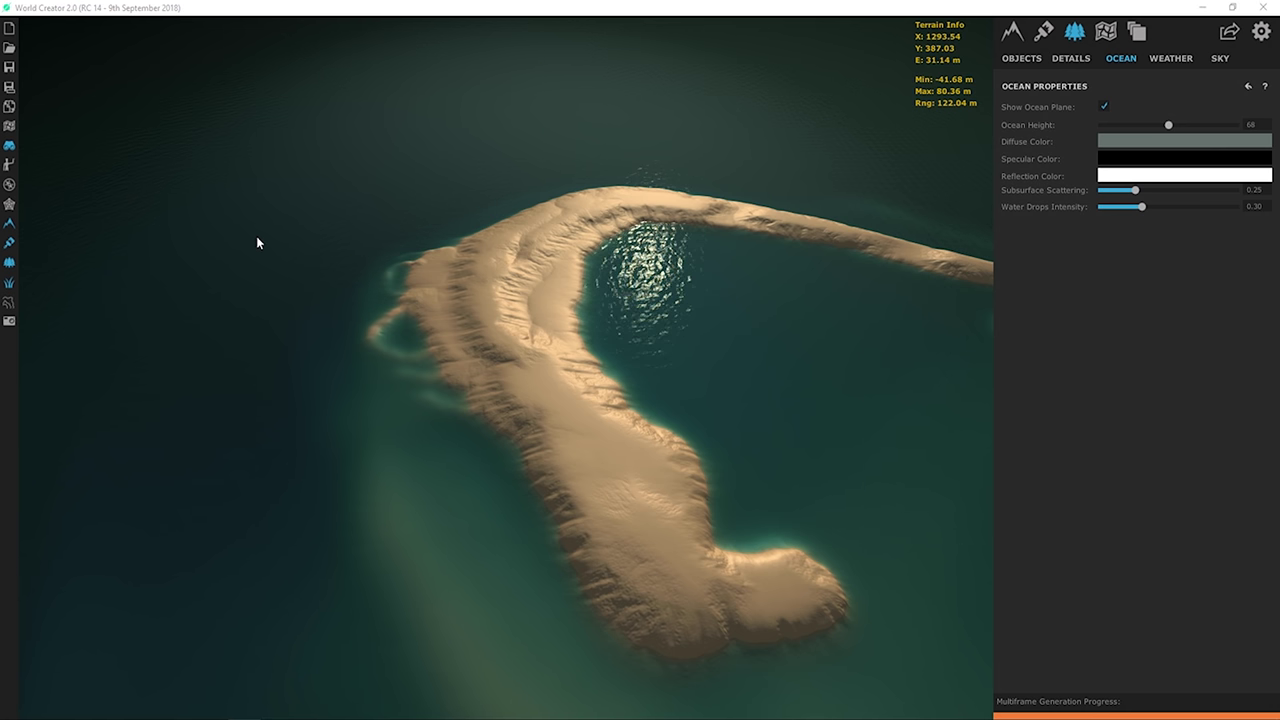
middle_click_drag(716, 364, 637, 367)
scroll(637, 367, "down", 2)
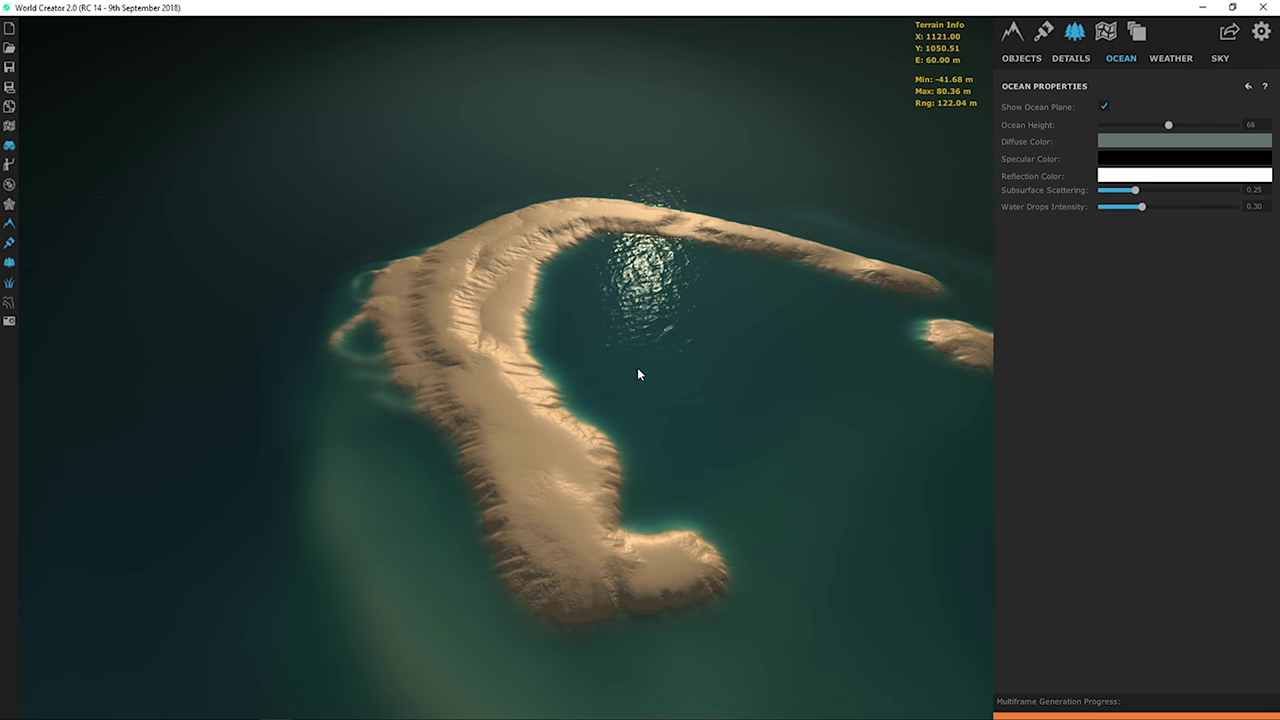
scroll(379, 303, "up", 5)
scroll(517, 284, "down", 3)
right_click_drag(517, 284, 527, 346)
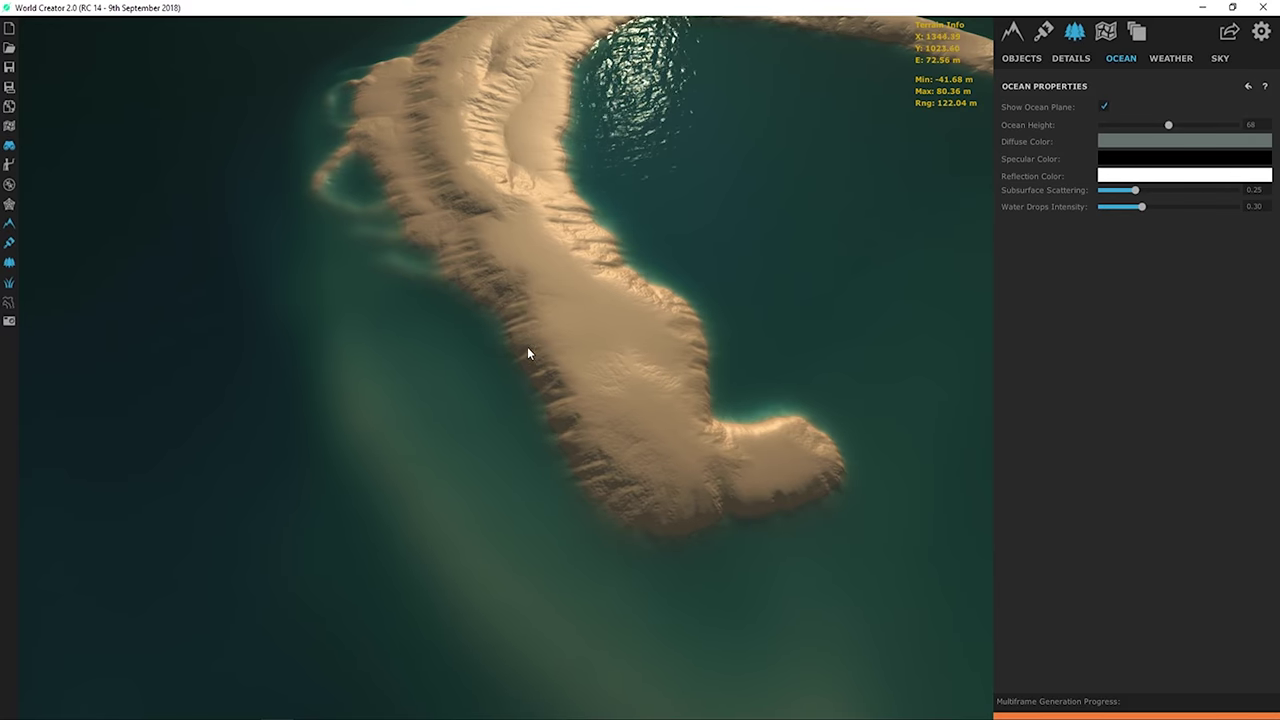
middle_click_drag(526, 331, 547, 557)
right_click_drag(547, 557, 561, 529)
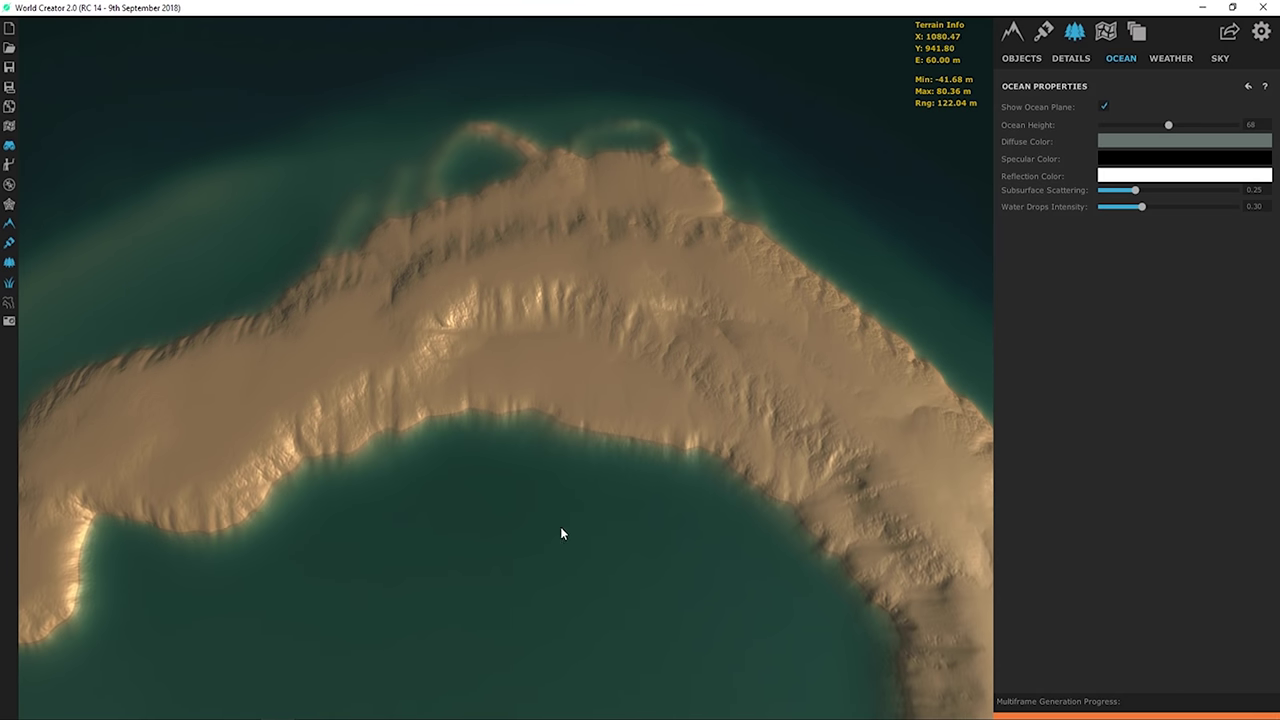